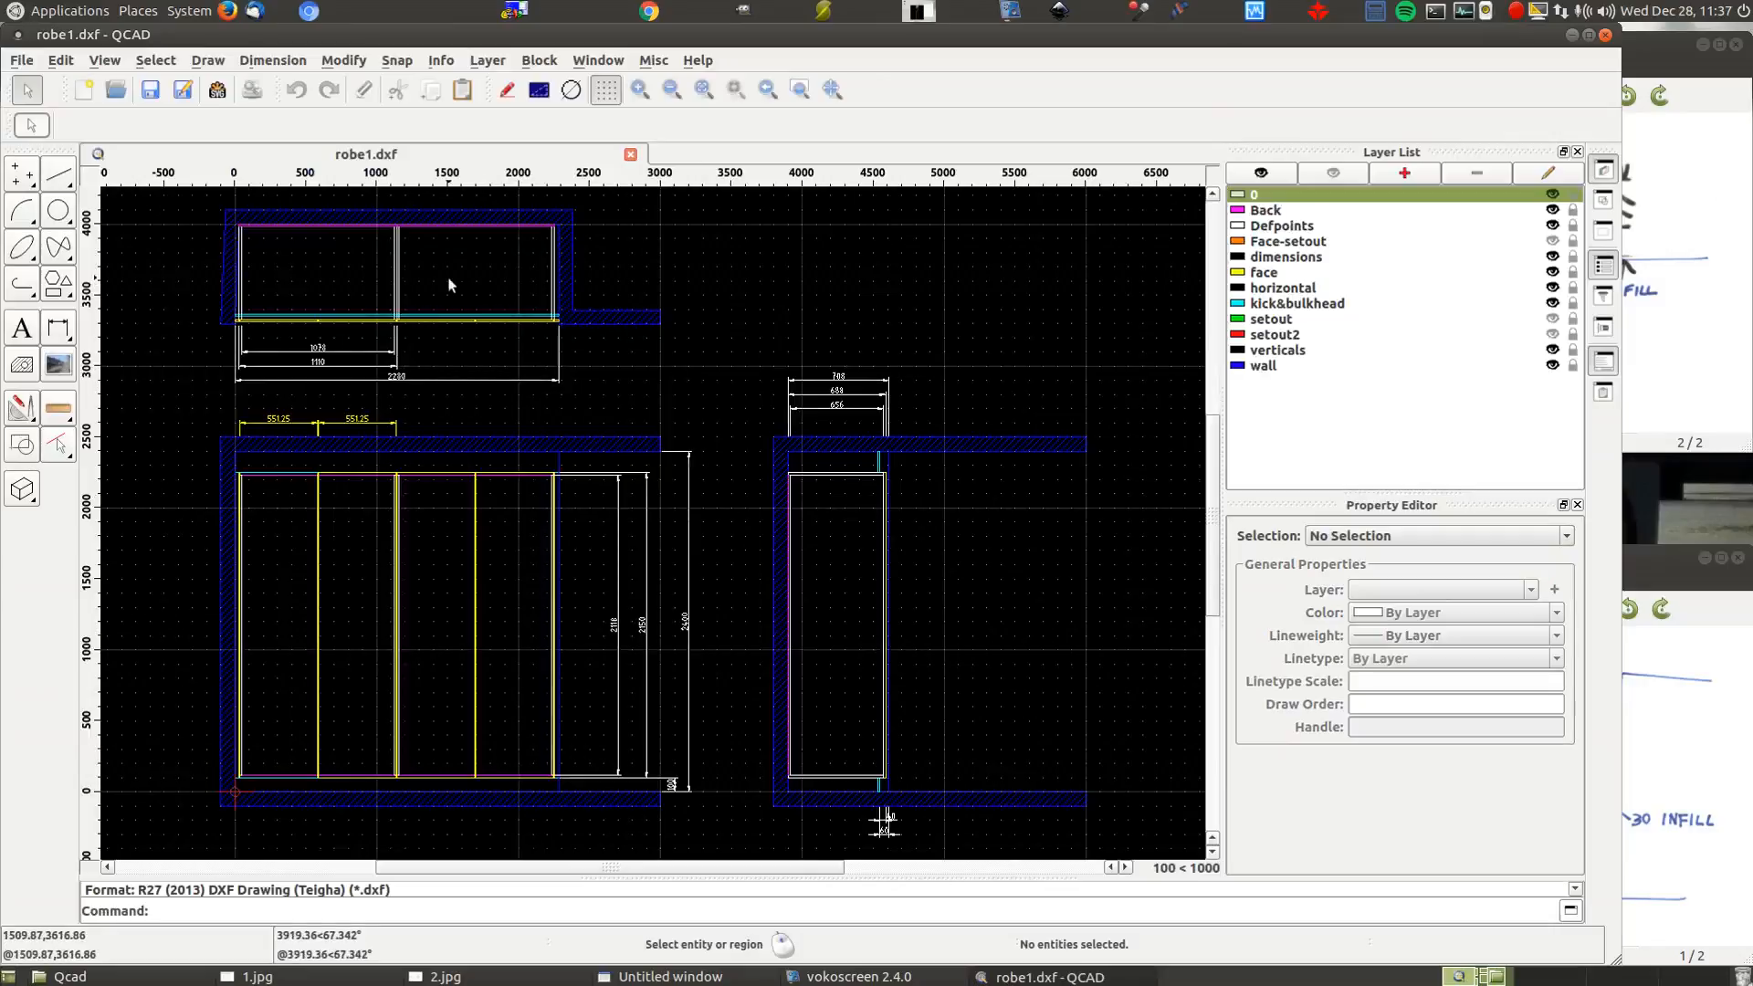
# Toggle the setout and setout2 layers, leaving the green, red and orange Face-setout lines visible
pyautogui.click(1553, 335)
pyautogui.click(1553, 335)
pyautogui.click(1550, 229)
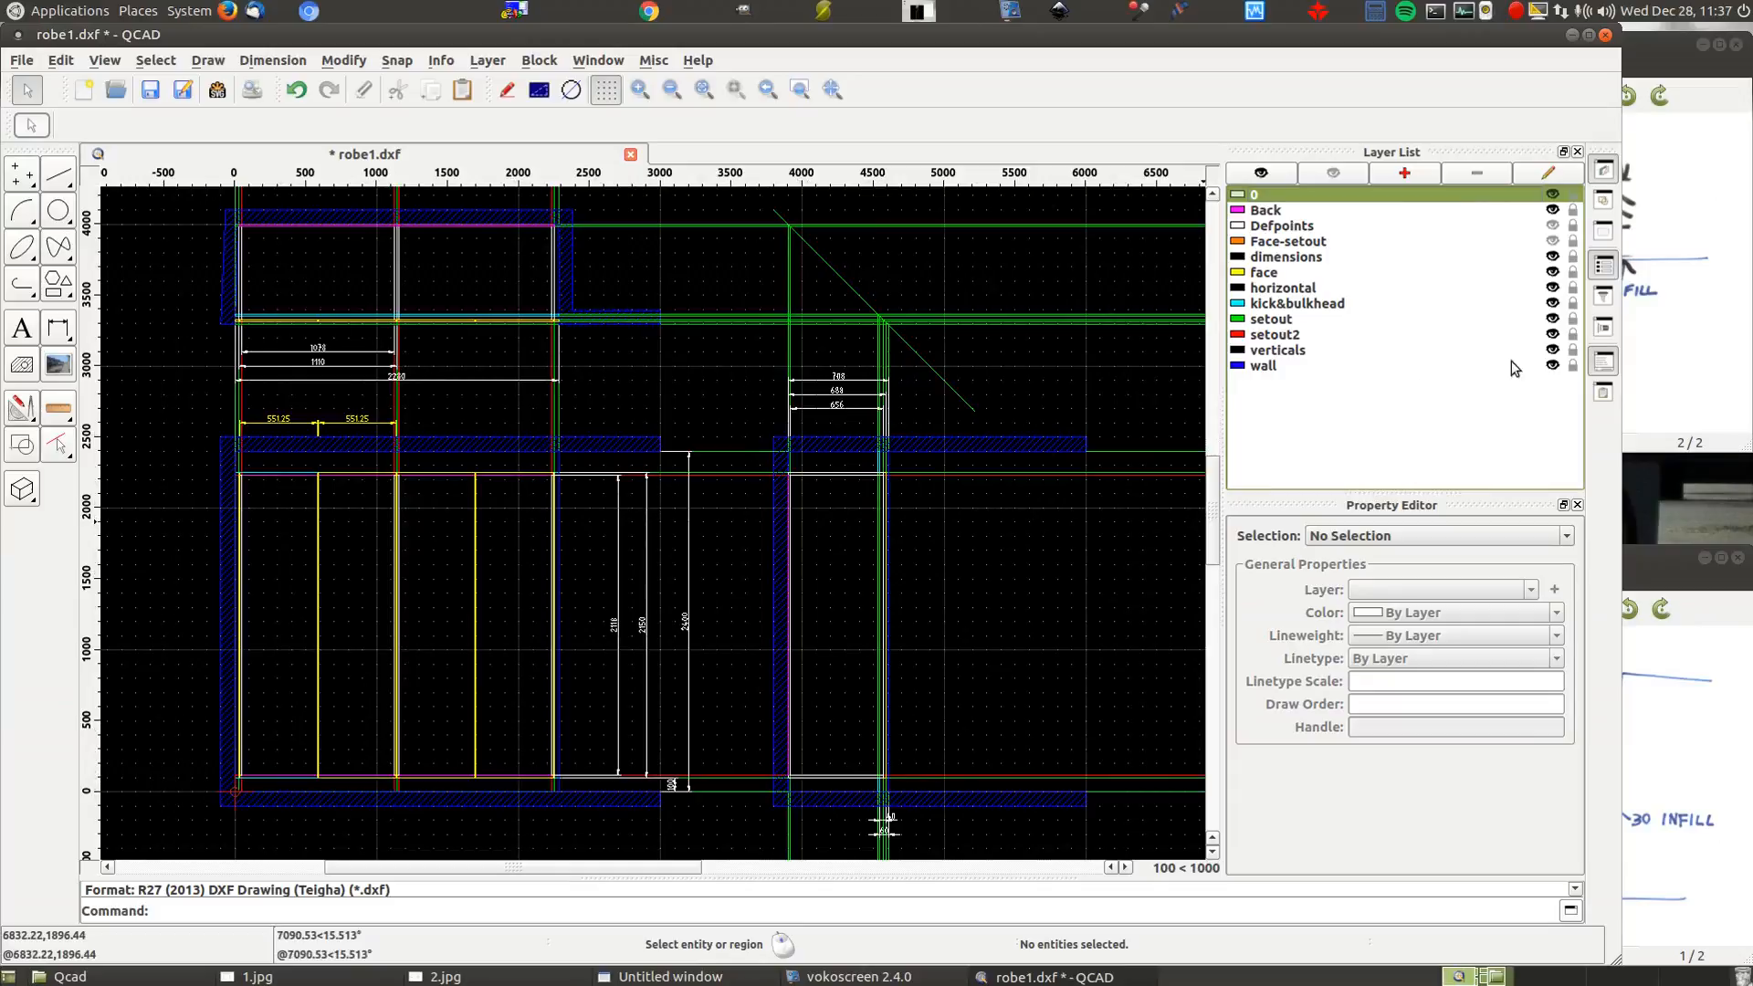
pyautogui.click(1553, 334)
pyautogui.click(1552, 319)
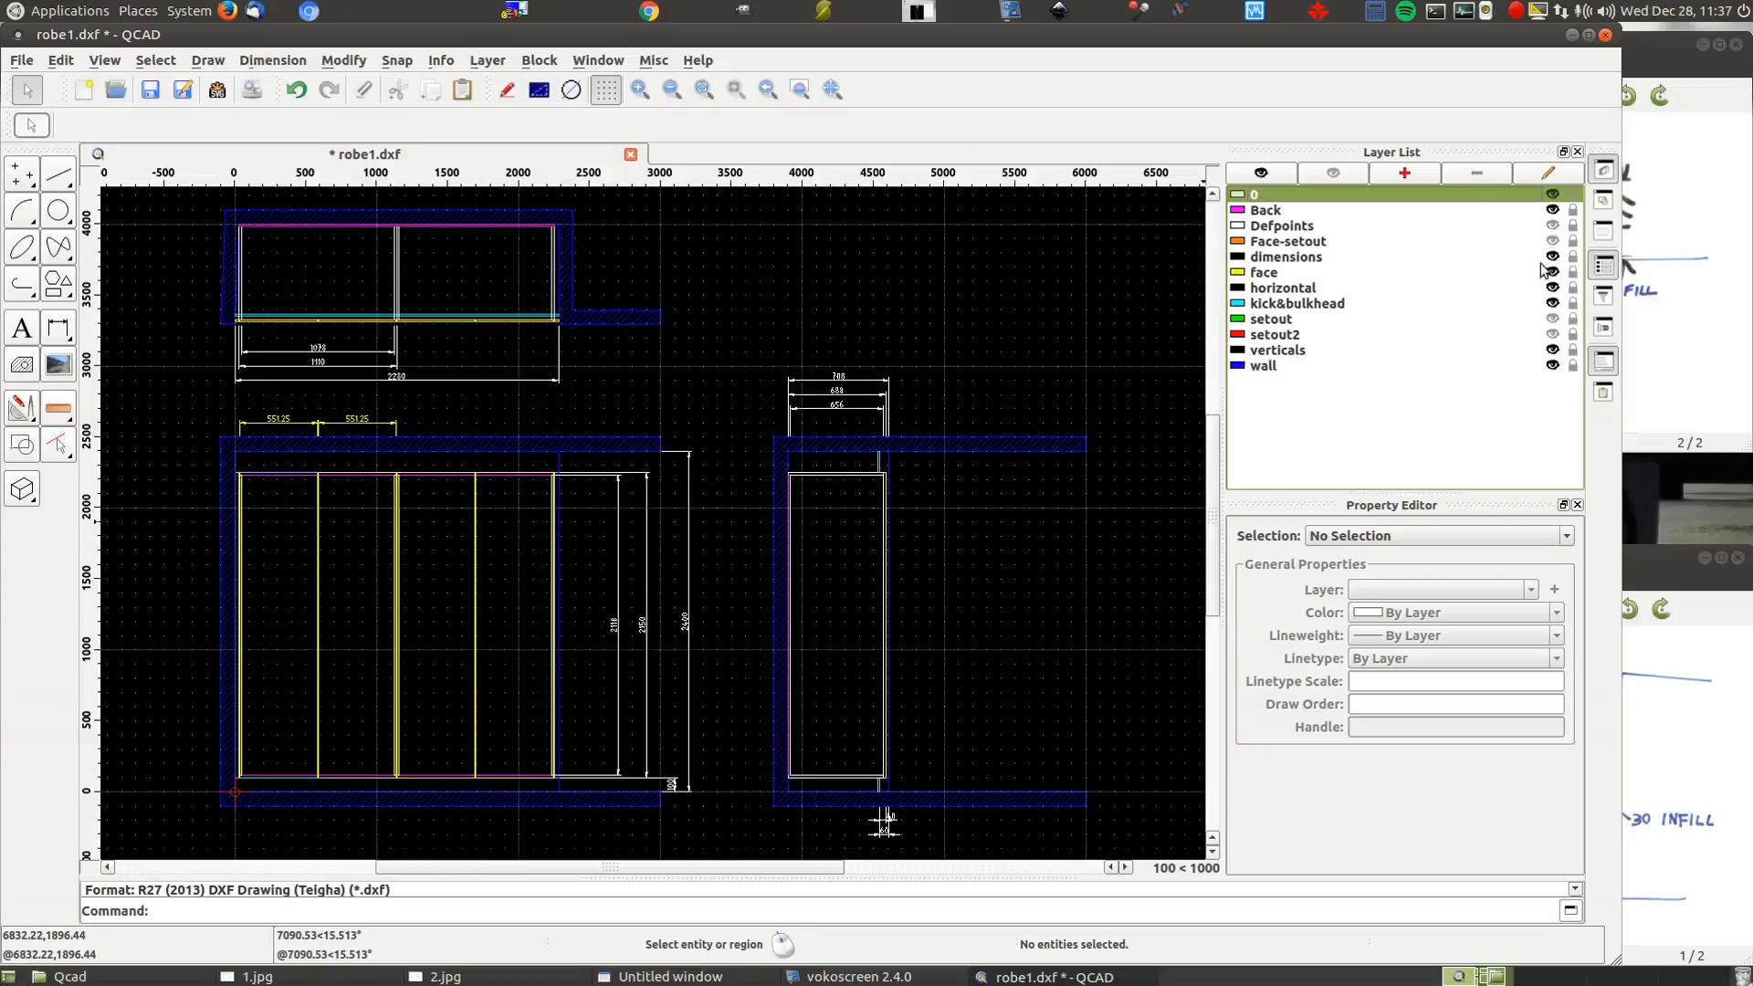
pyautogui.click(1554, 319)
pyautogui.click(1552, 334)
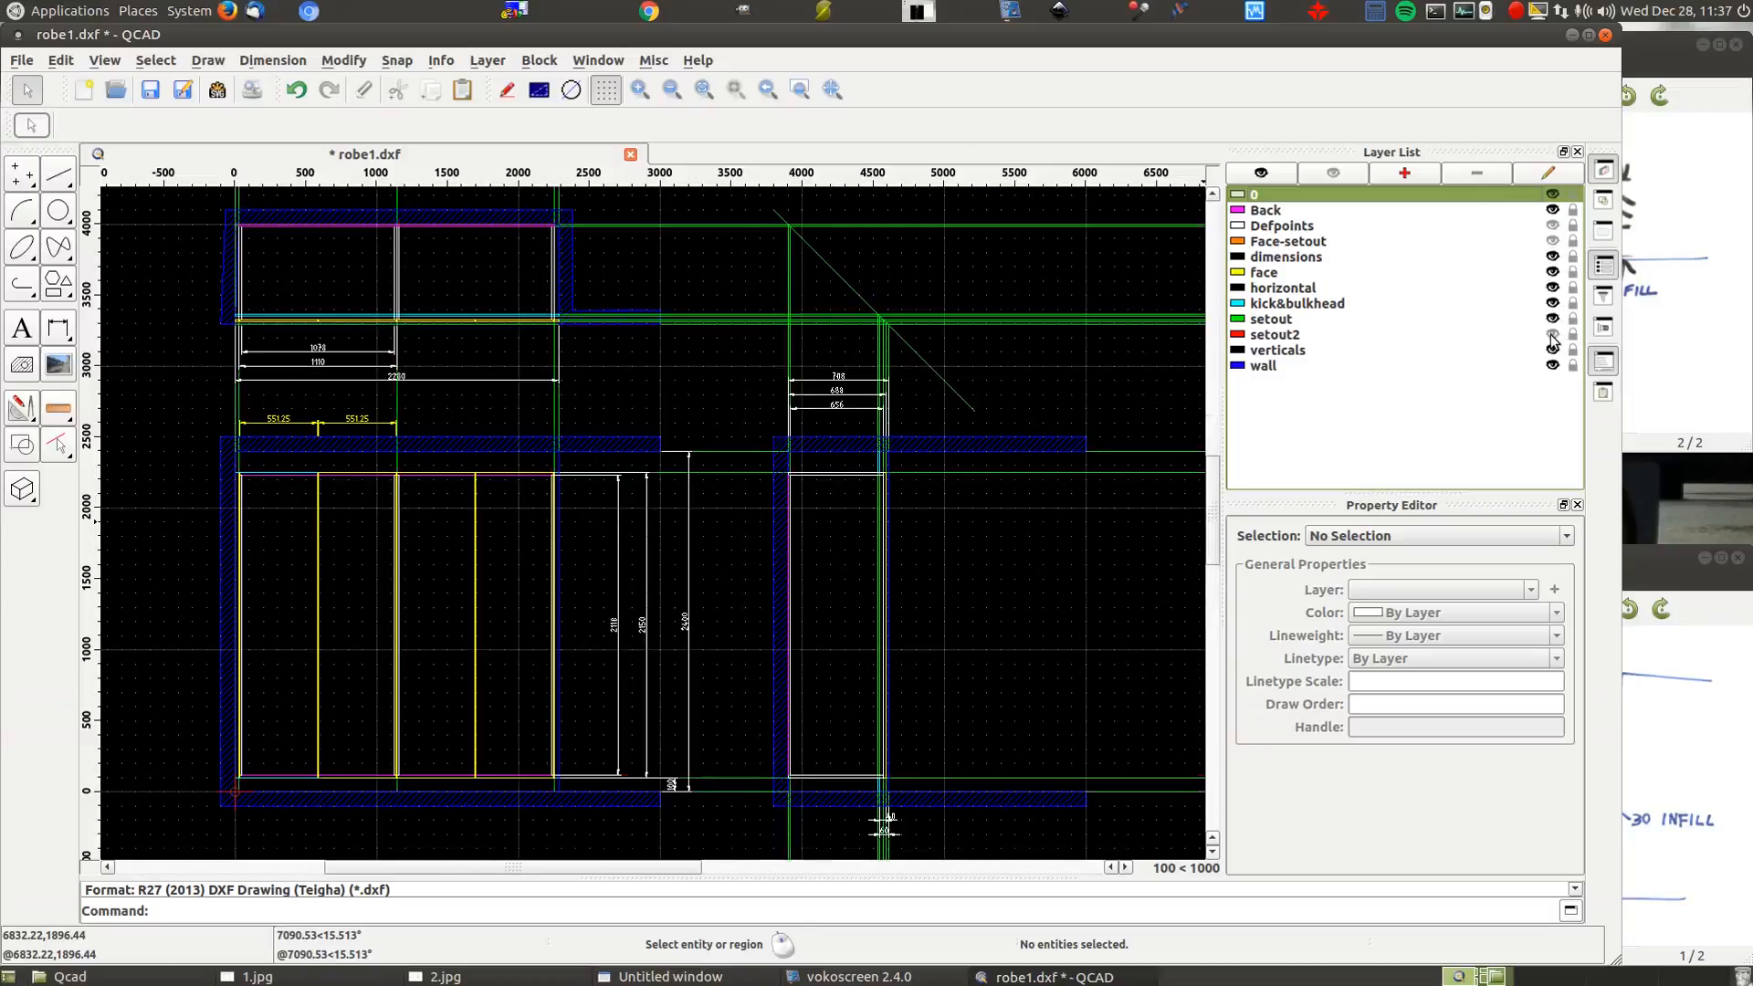
pyautogui.click(1552, 241)
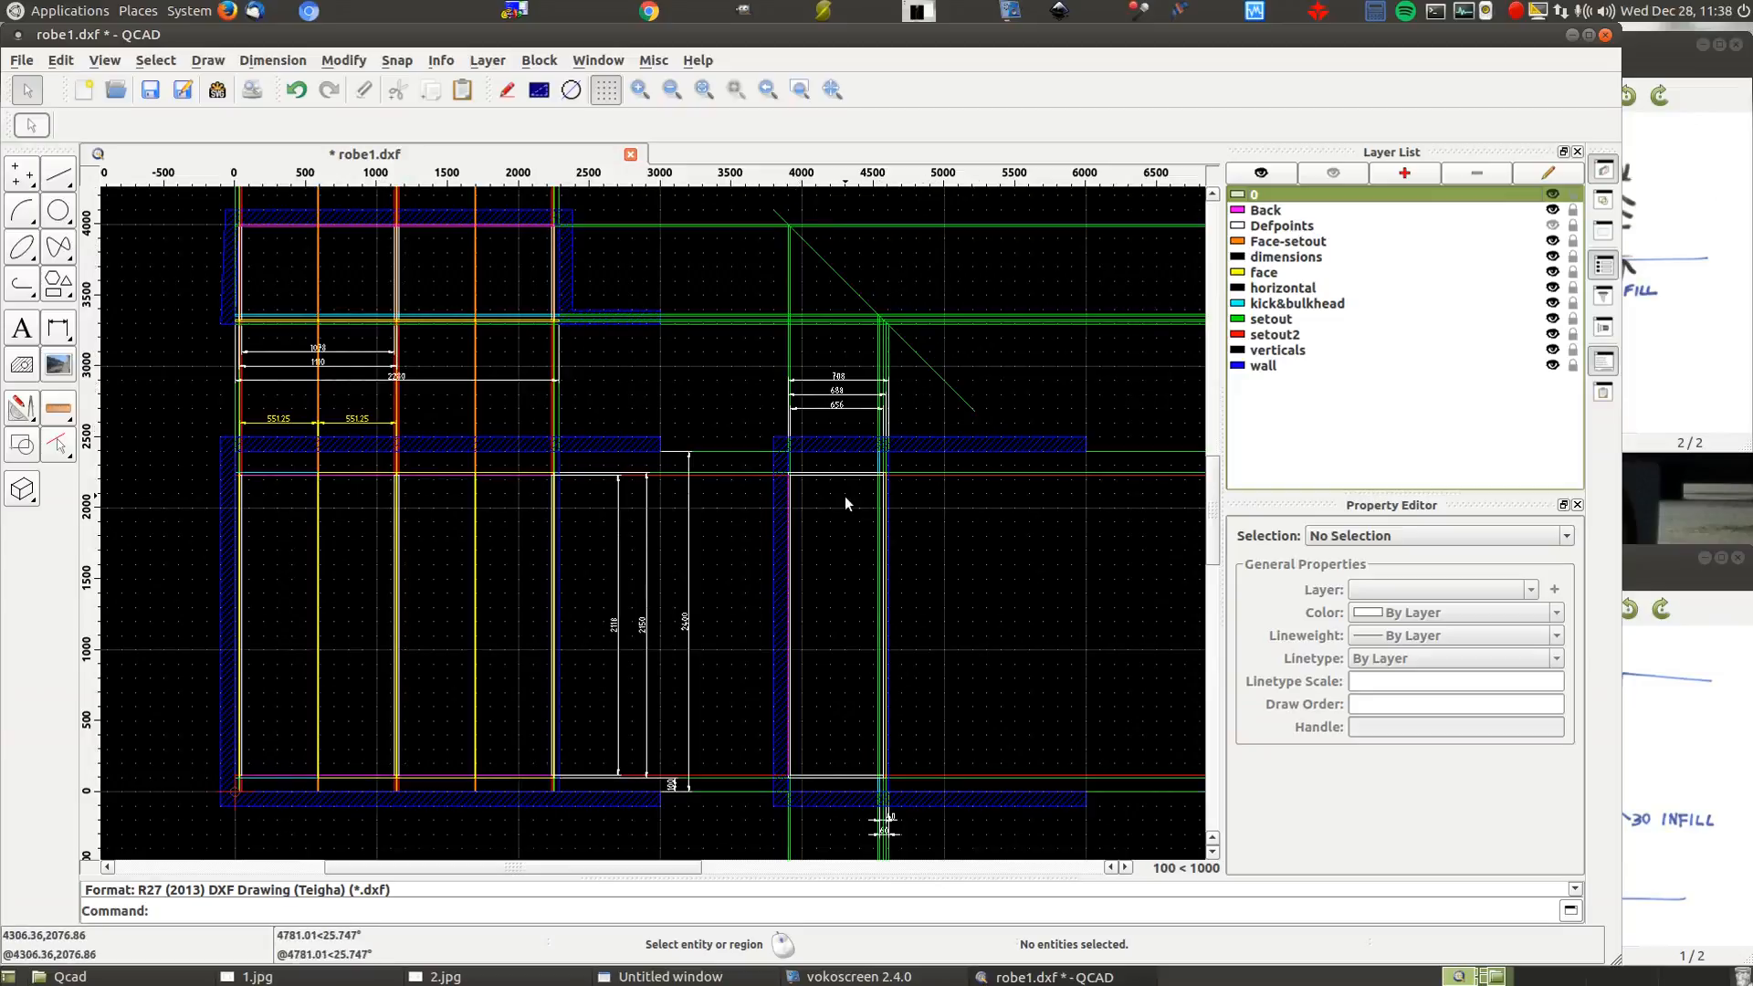
# Zoom in on the wardrobe and hide the green setout and red setout2 lines
pyautogui.scroll(6, 867, 470)
pyautogui.scroll(3, 1002, 473)
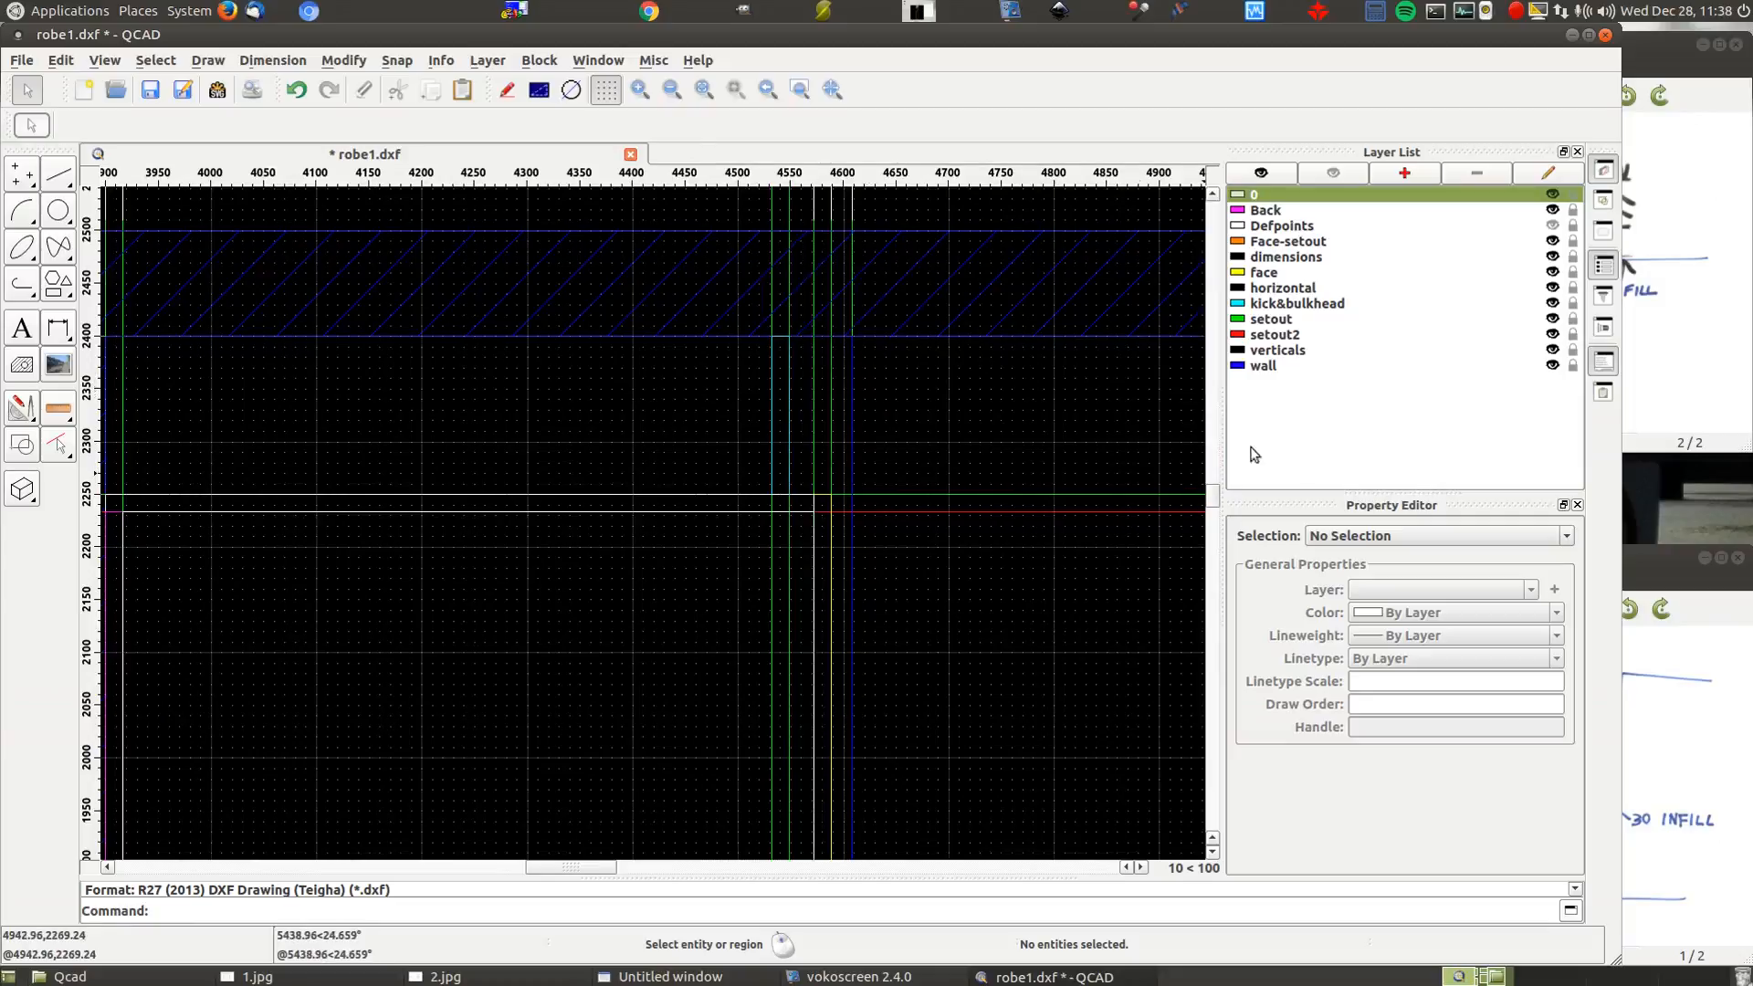
pyautogui.click(1552, 318)
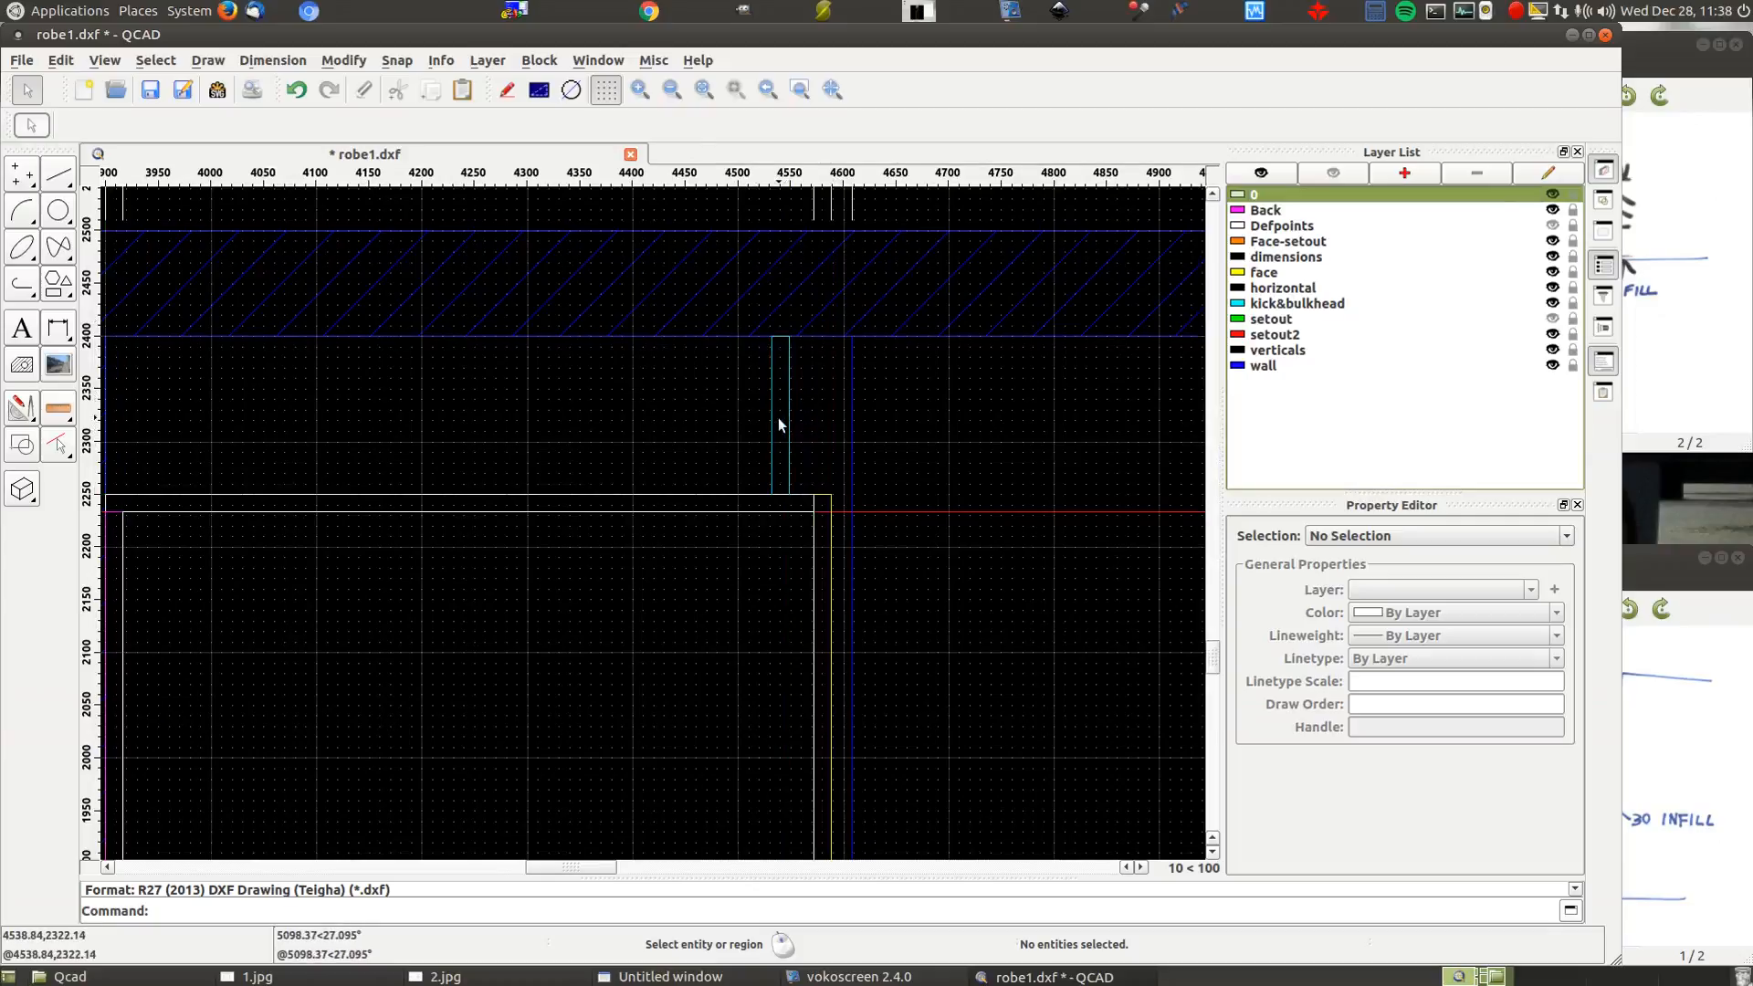
pyautogui.scroll(-2, 1153, 336)
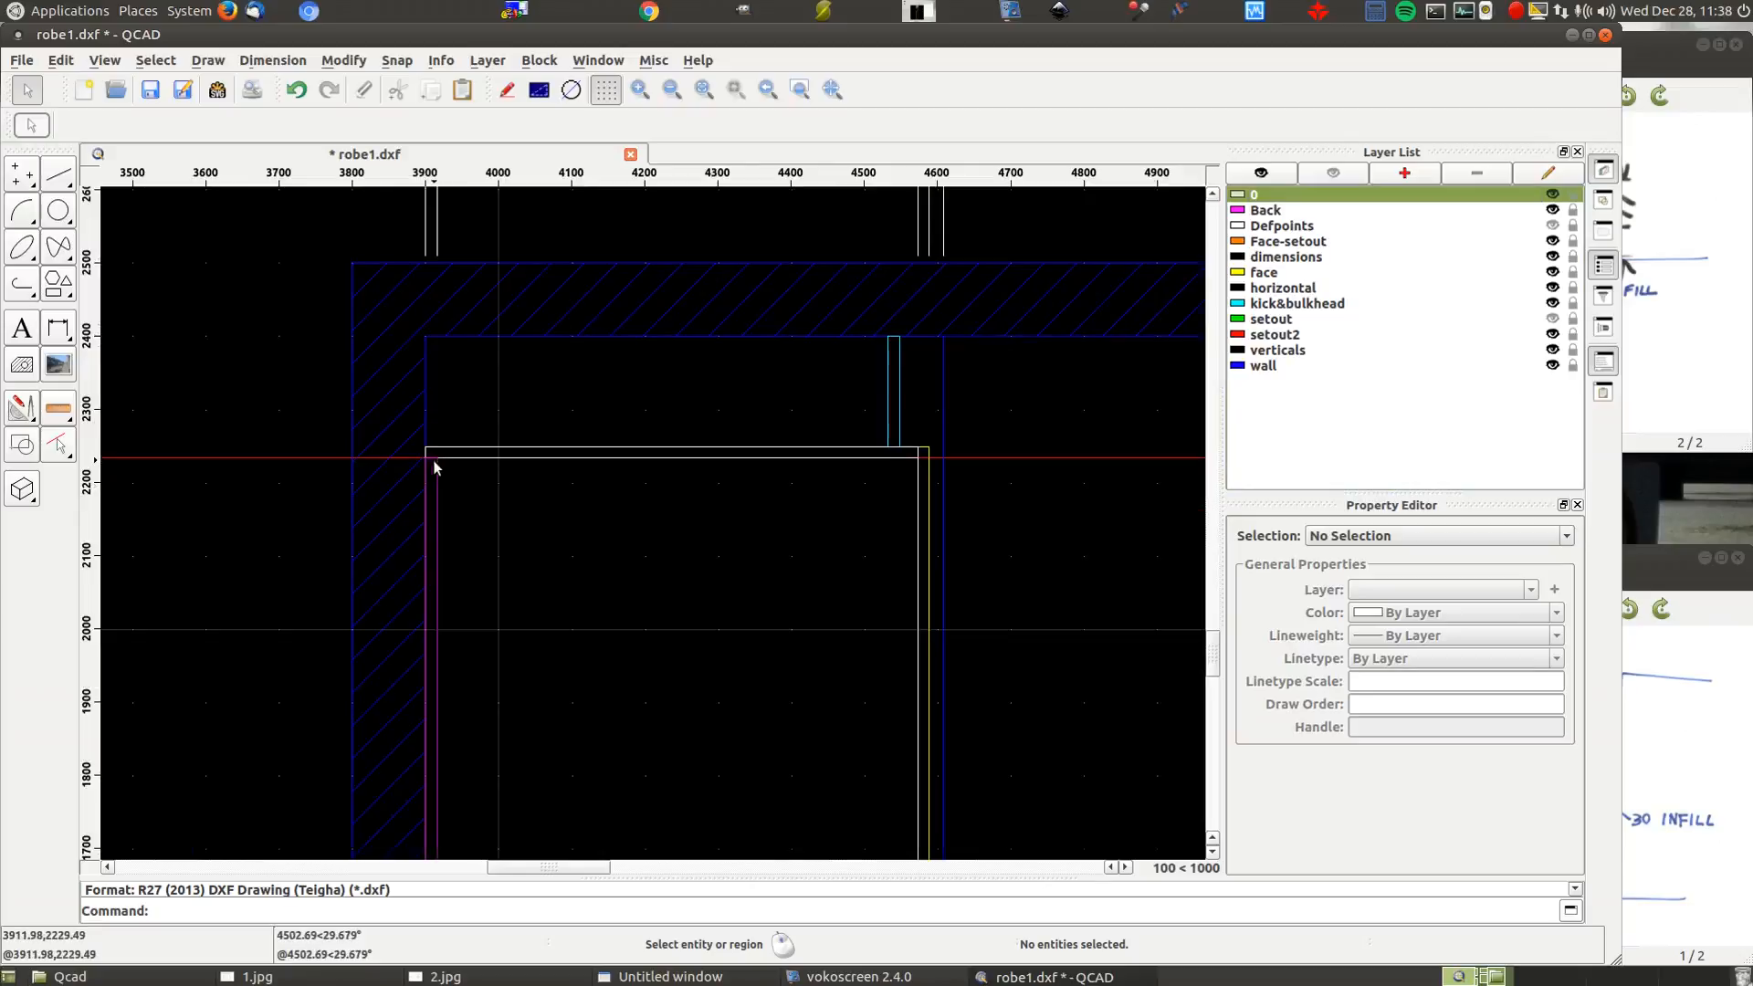
pyautogui.click(1551, 334)
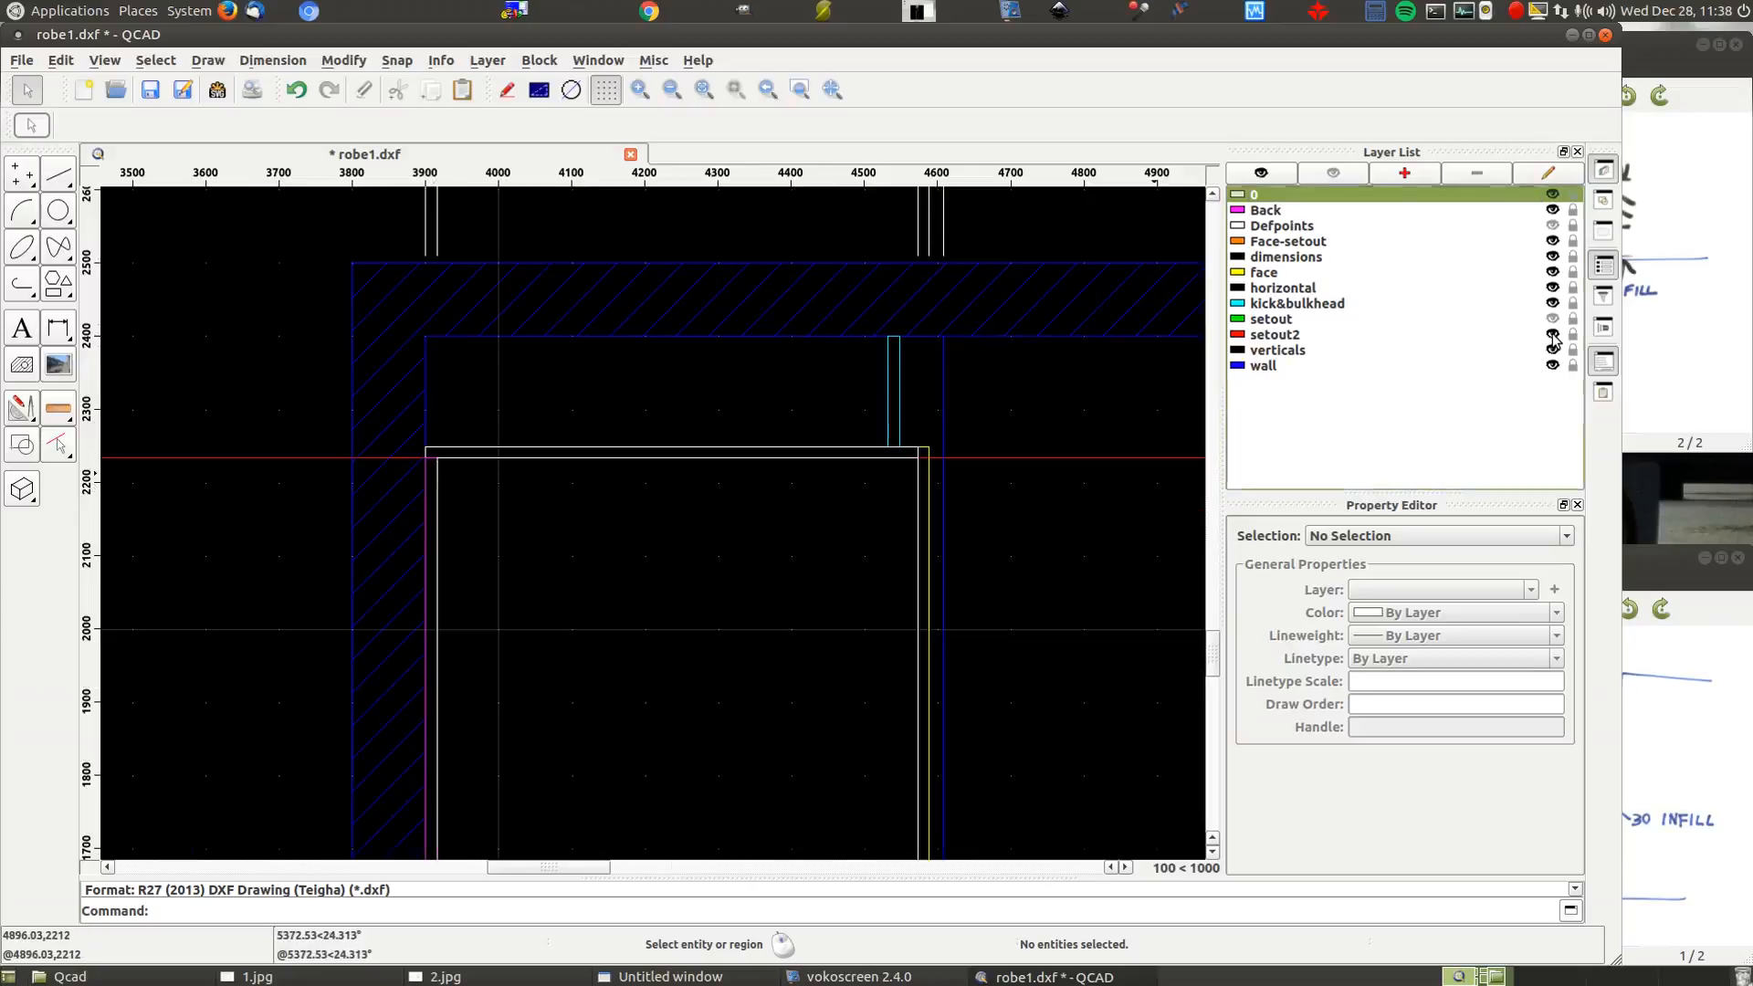
# Zoom around to check the corners, then hide the orange Face-setout lines
pyautogui.scroll(7, 407, 450)
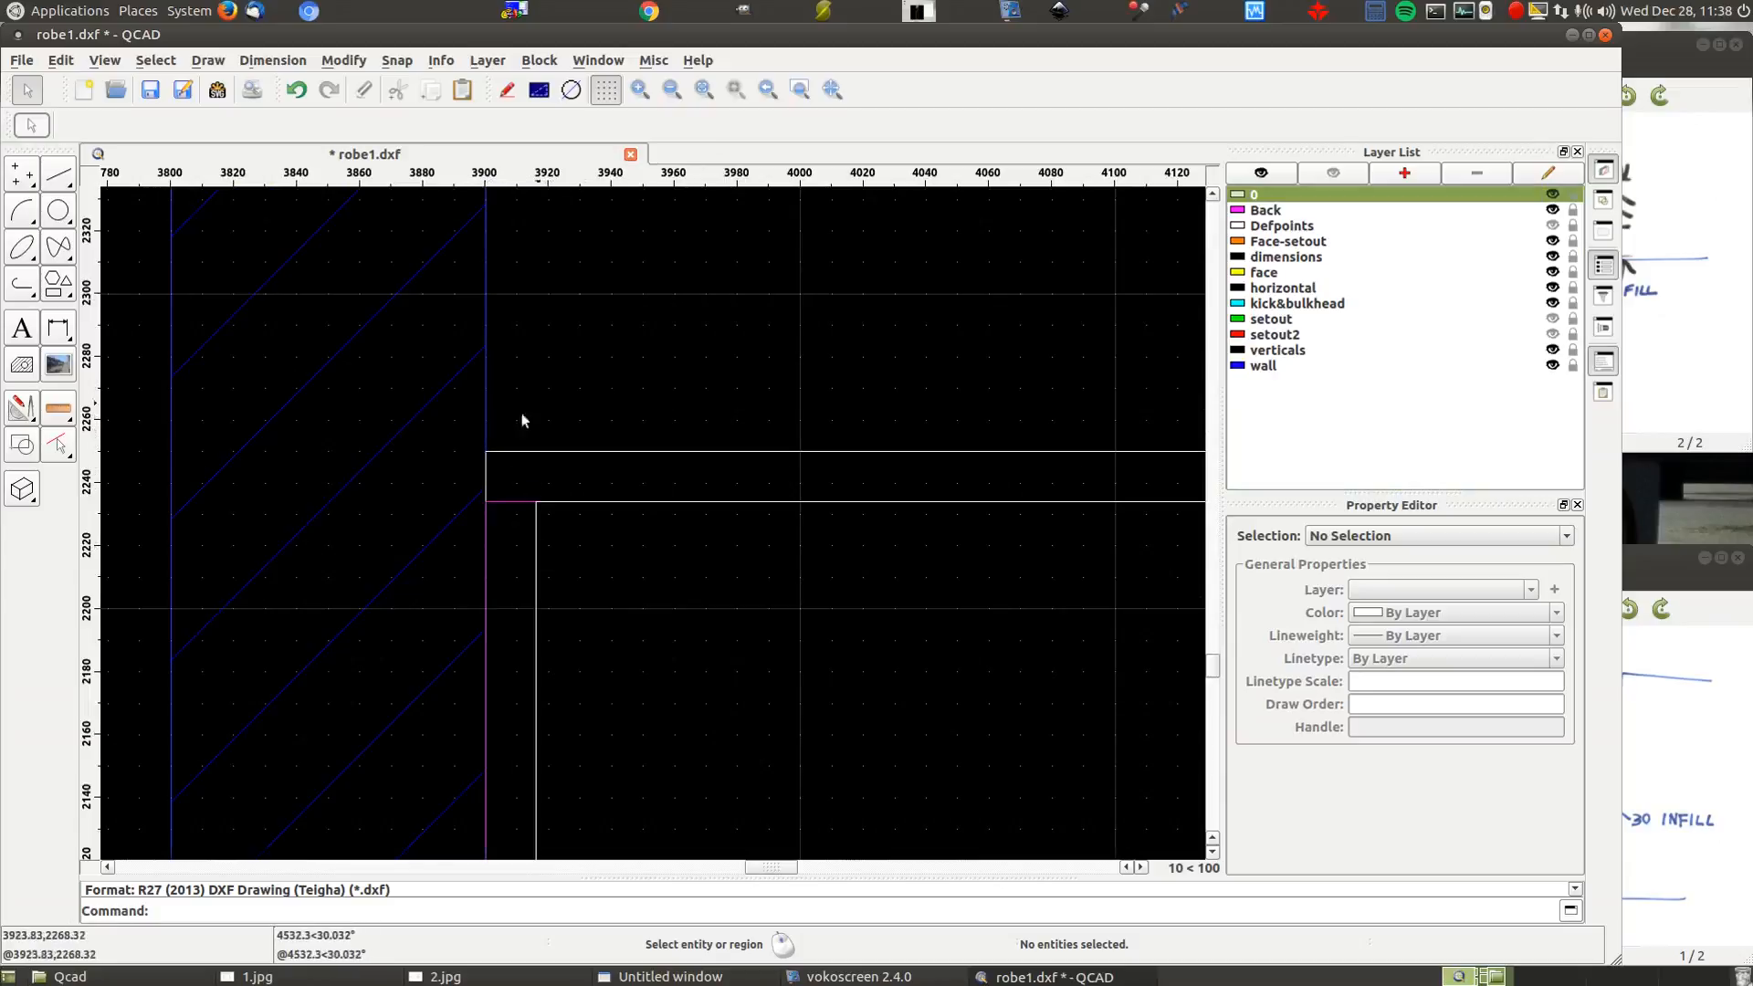
pyautogui.scroll(-10, 1022, 356)
pyautogui.scroll(-3, 765, 516)
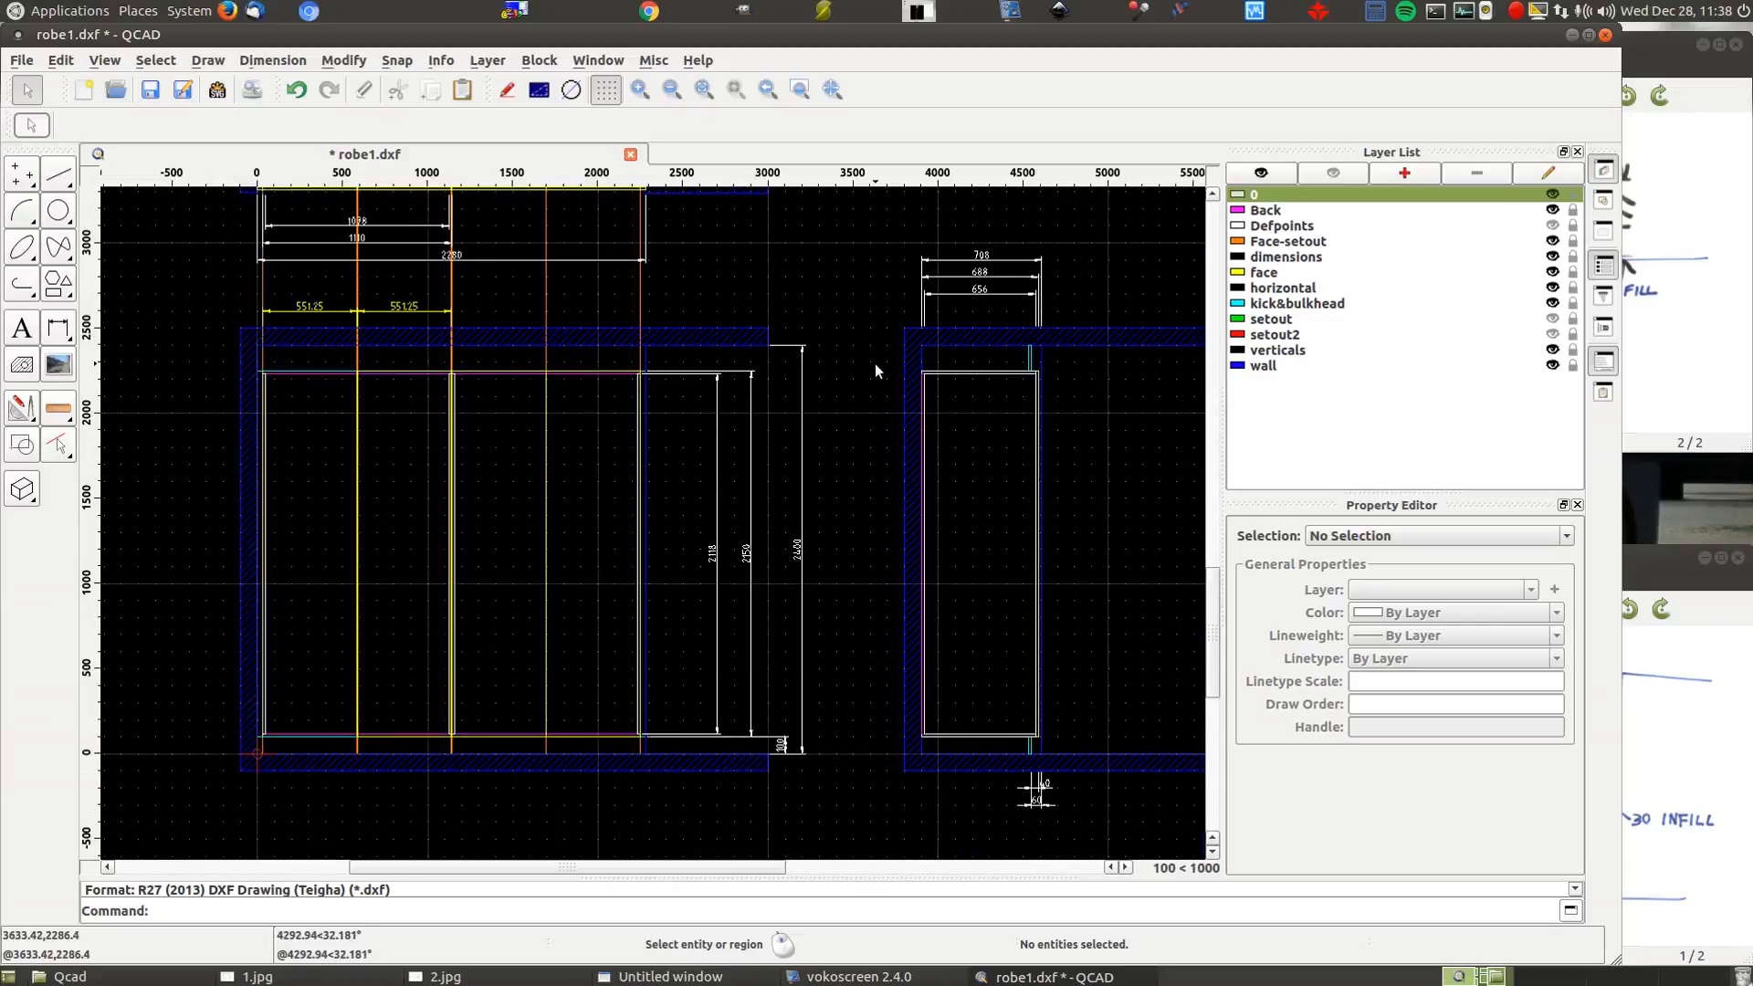
pyautogui.scroll(4, 401, 369)
pyautogui.scroll(2, 434, 368)
pyautogui.scroll(-5, 533, 410)
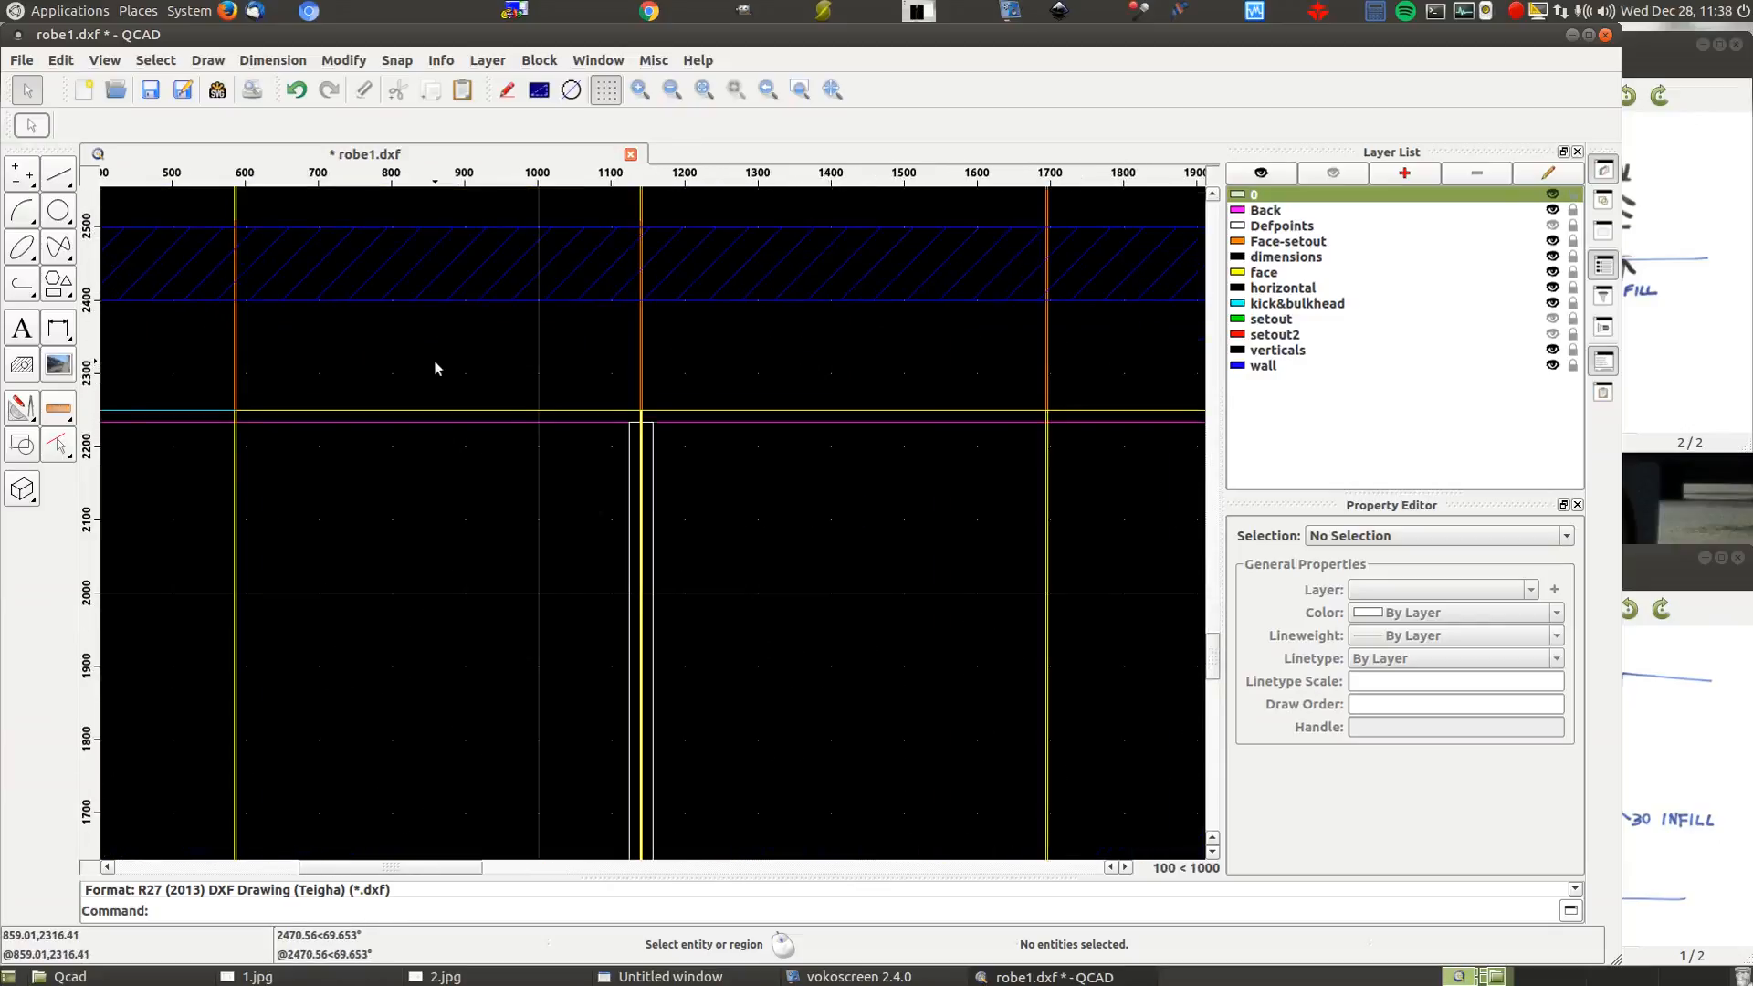
pyautogui.scroll(-3, 540, 248)
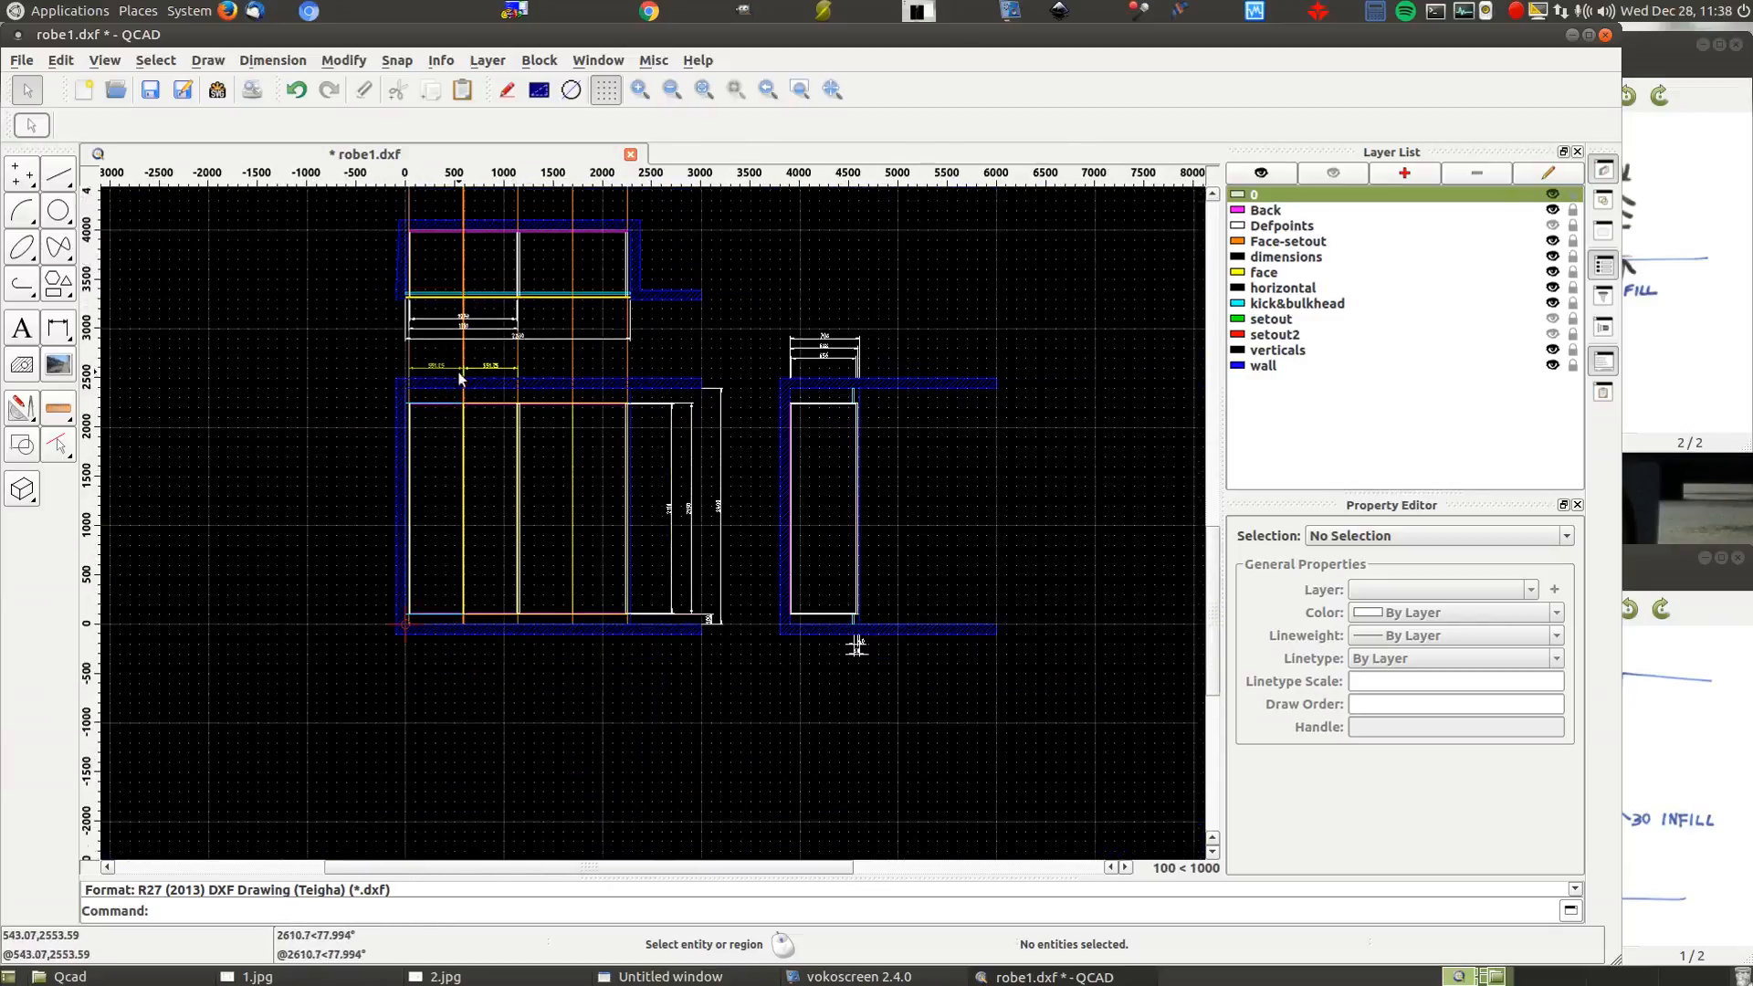
pyautogui.scroll(2, 480, 248)
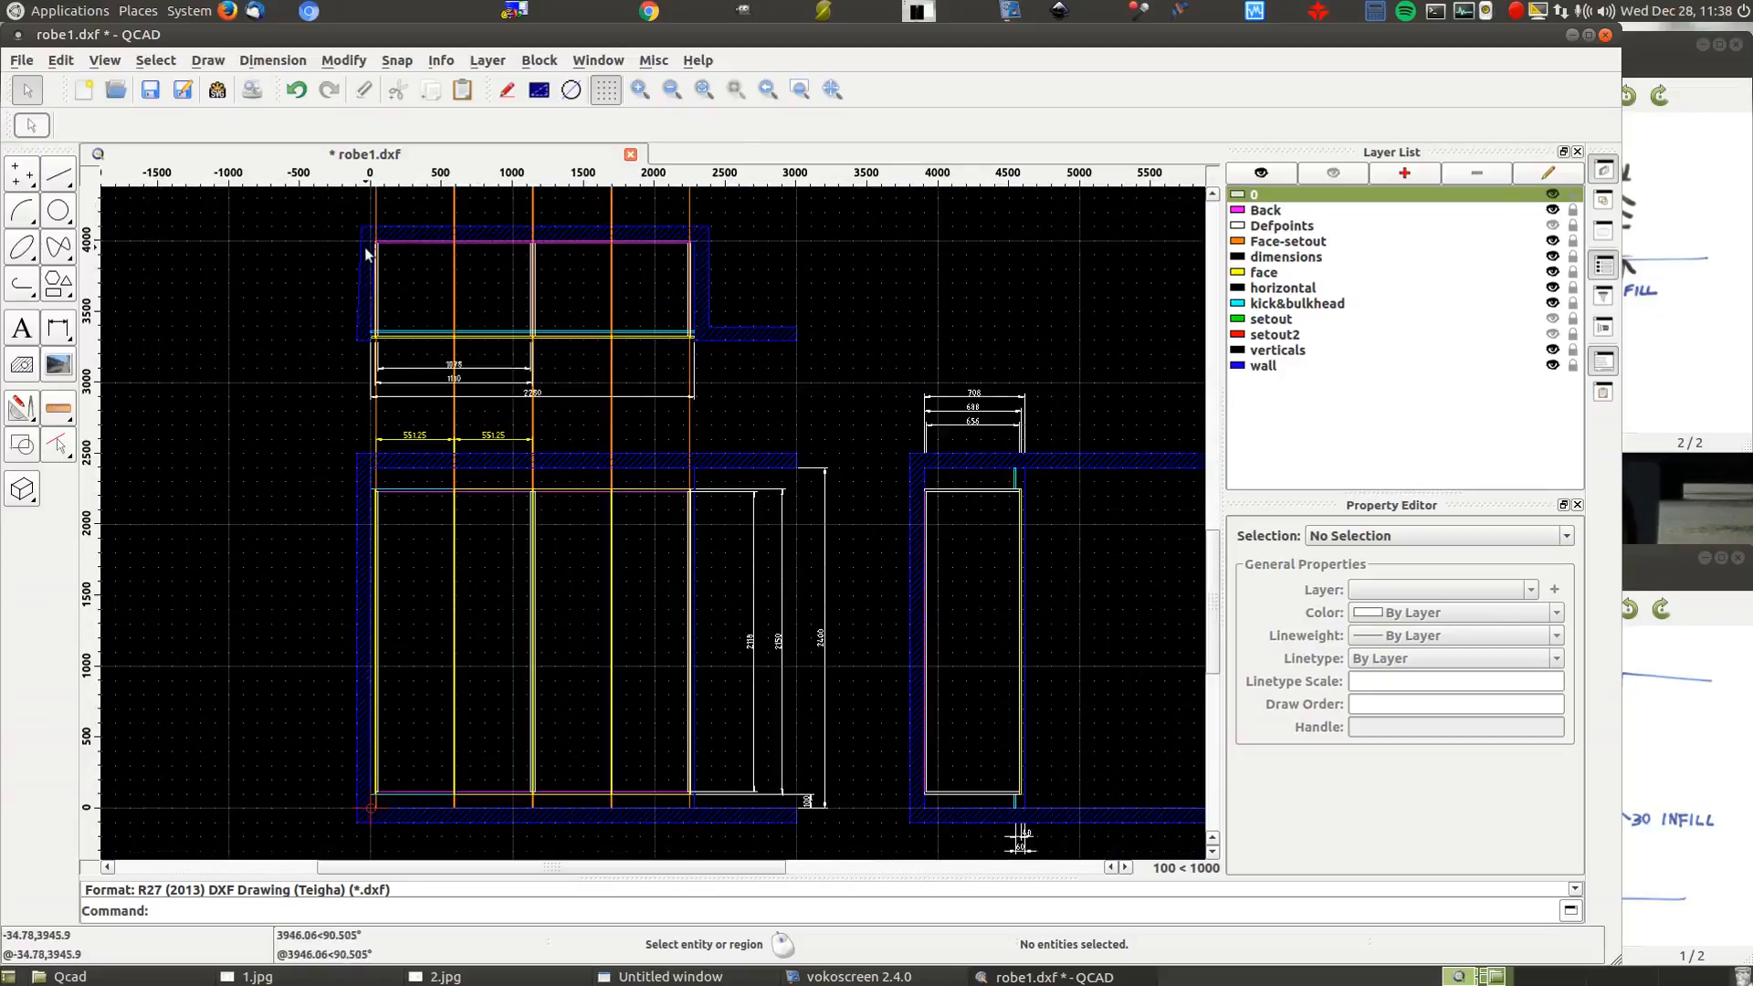
pyautogui.click(1553, 242)
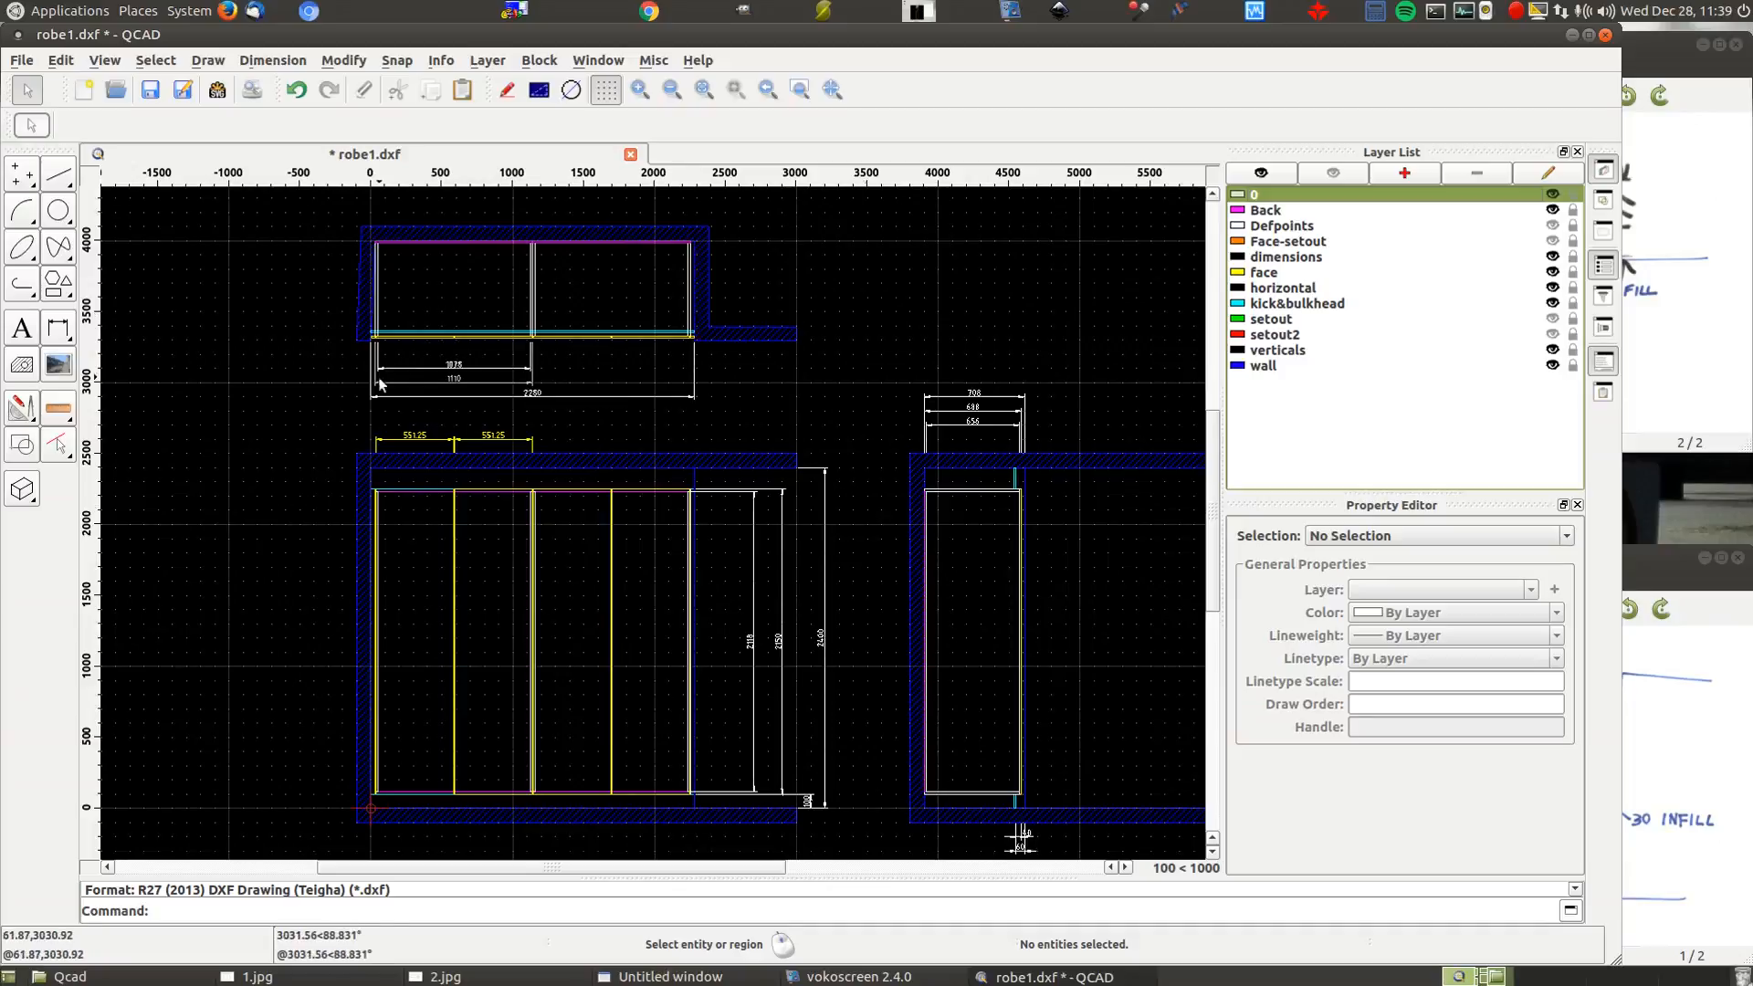
# Open a new MATE Terminal window and move it toward the screen centre
pyautogui.click(65, 14)
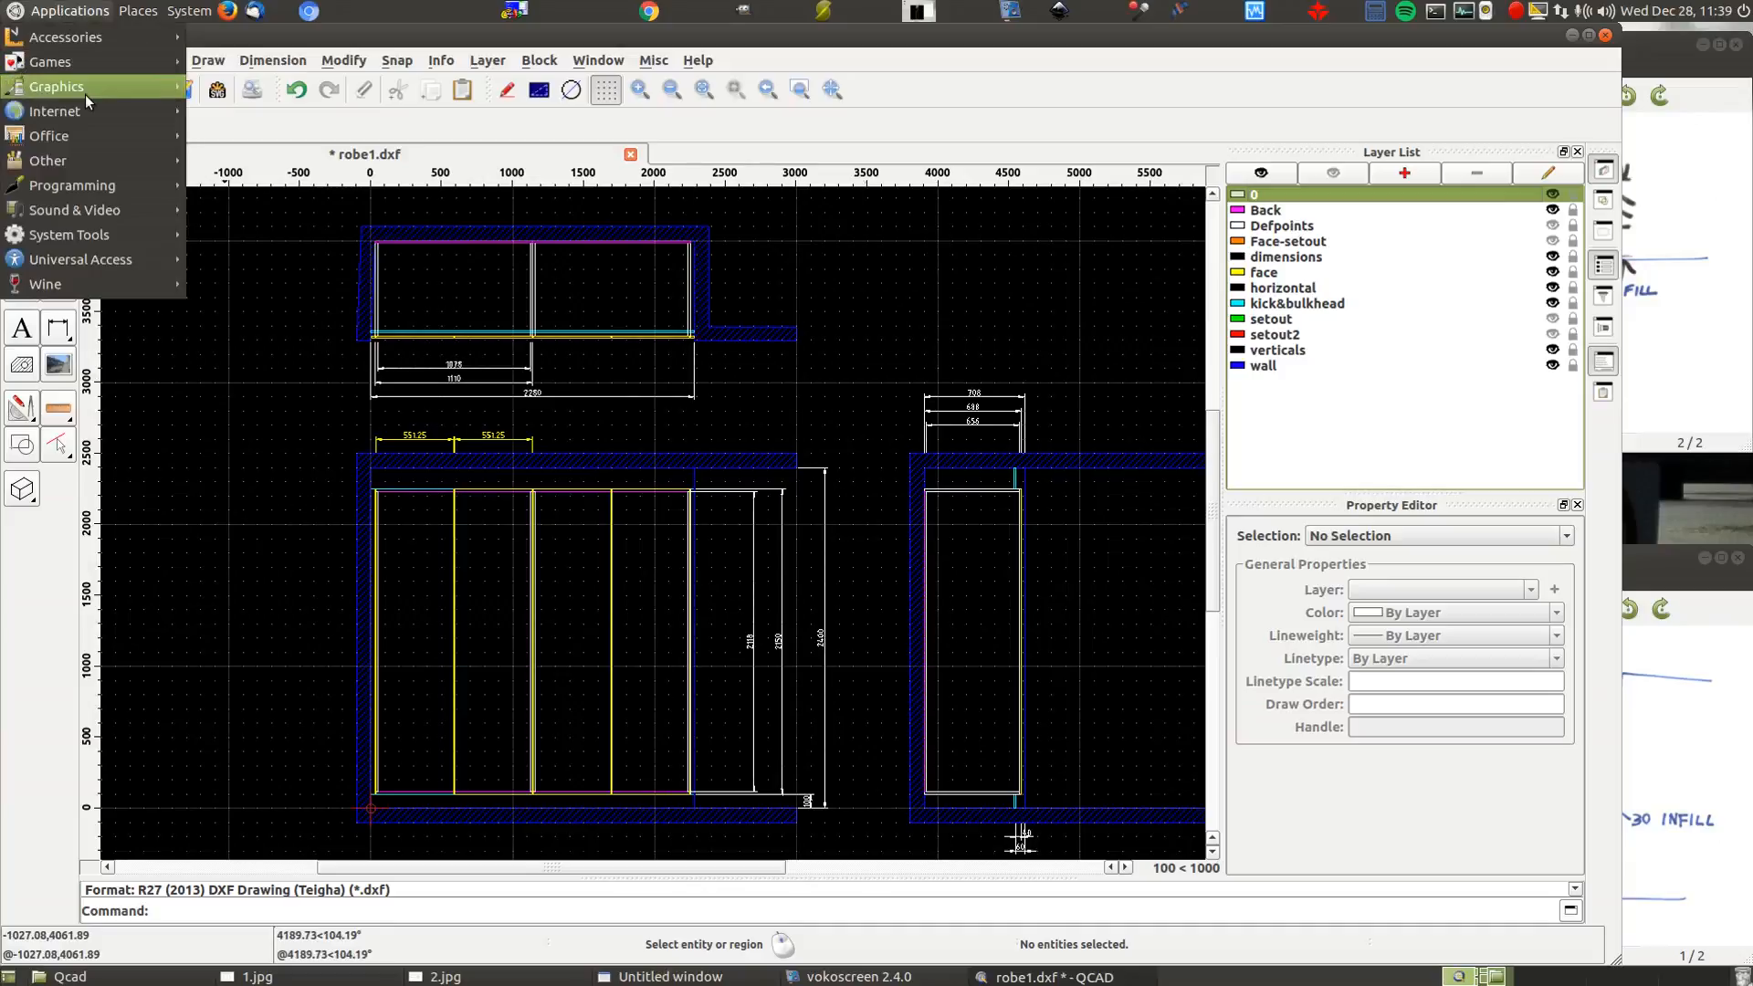
pyautogui.moveTo(88, 100)
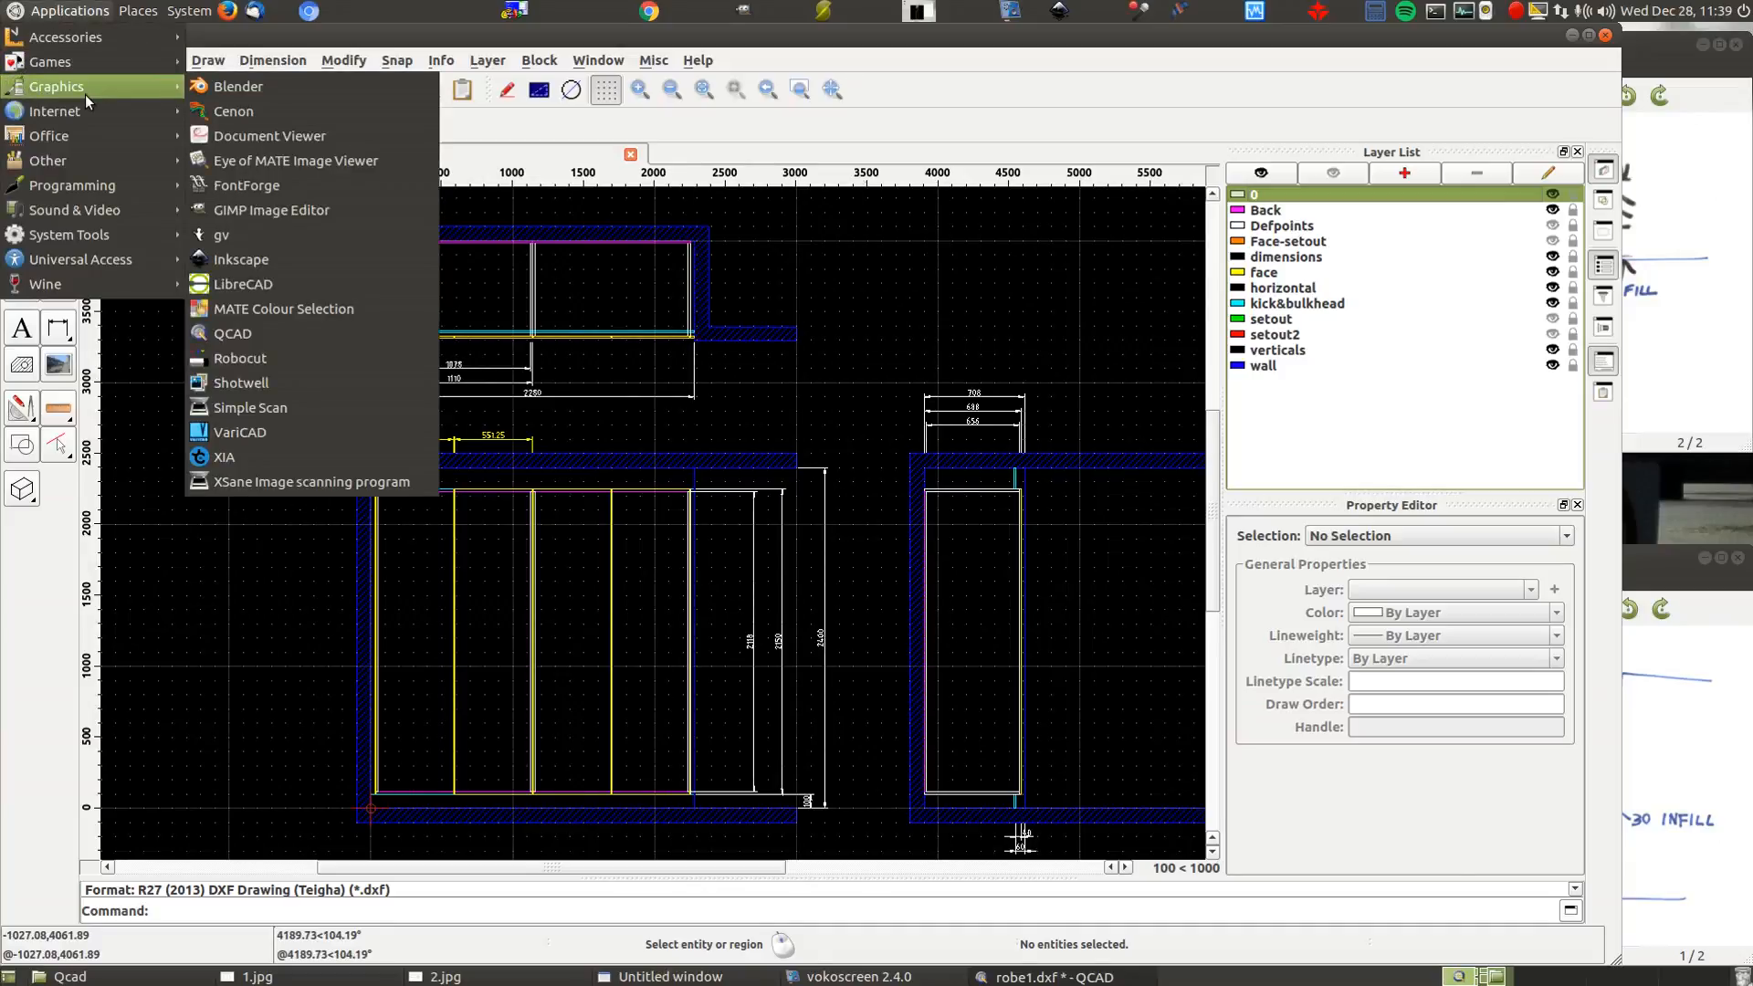
pyautogui.click(363, 8)
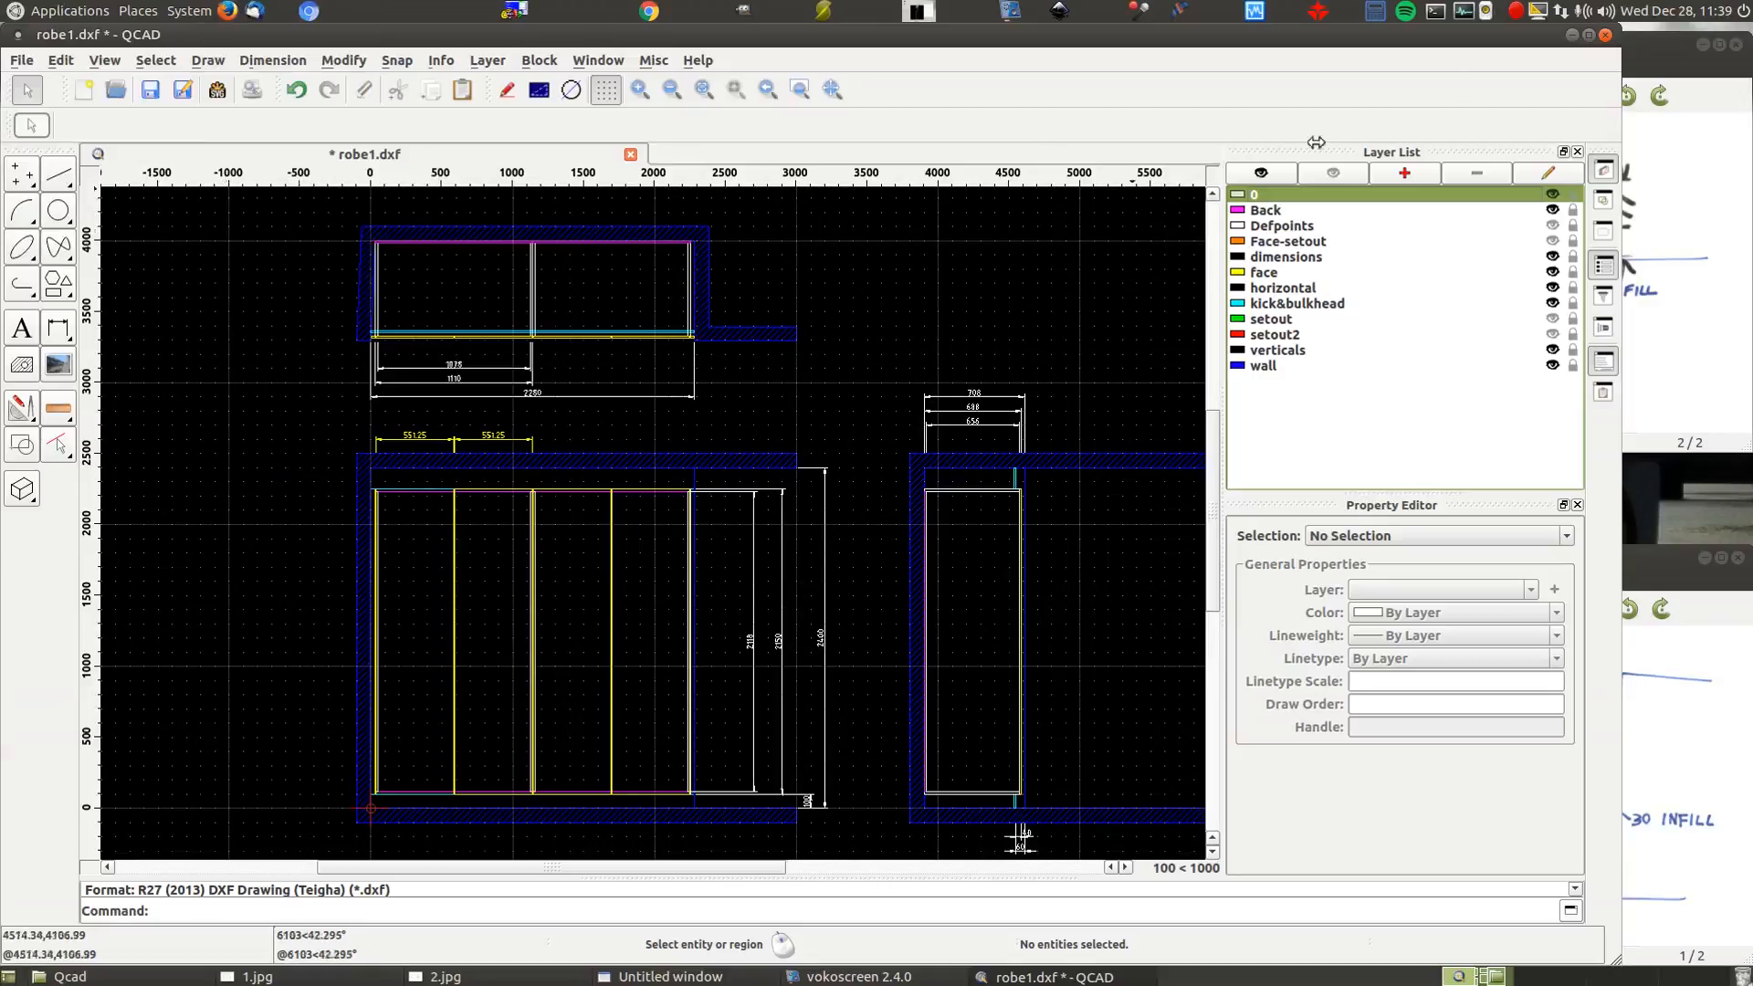
pyautogui.click(1435, 11)
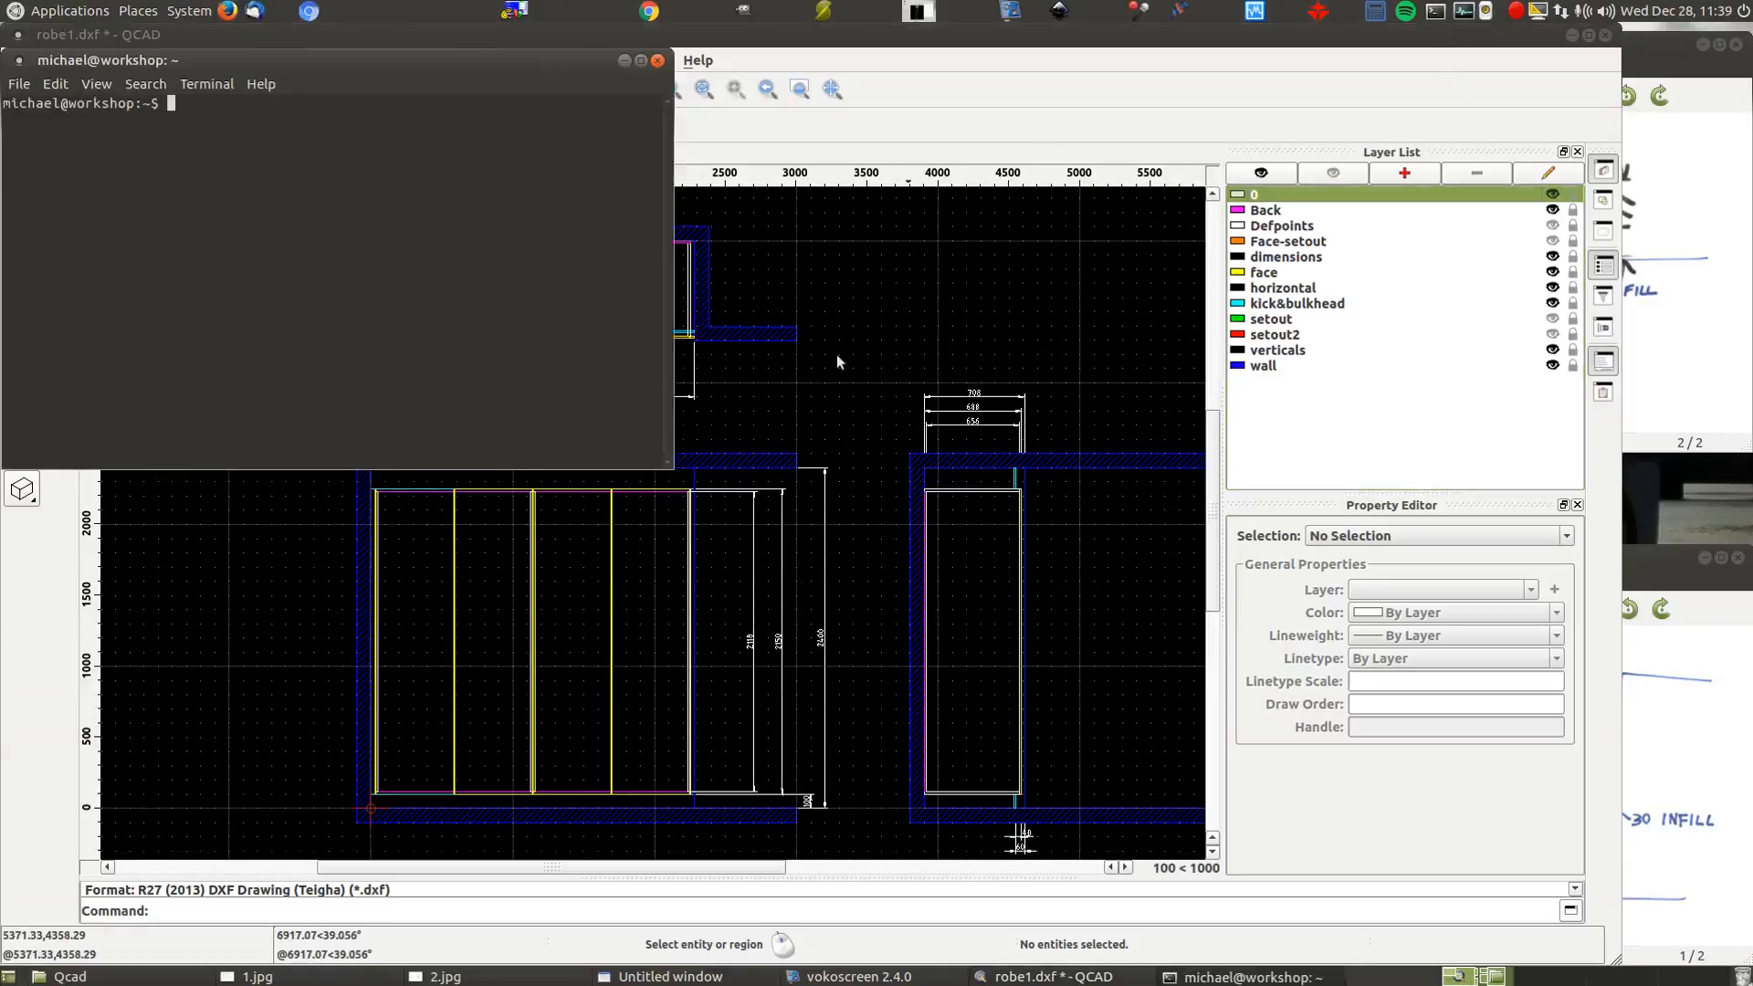
pyautogui.moveTo(451, 68); pyautogui.dragTo(796, 223)
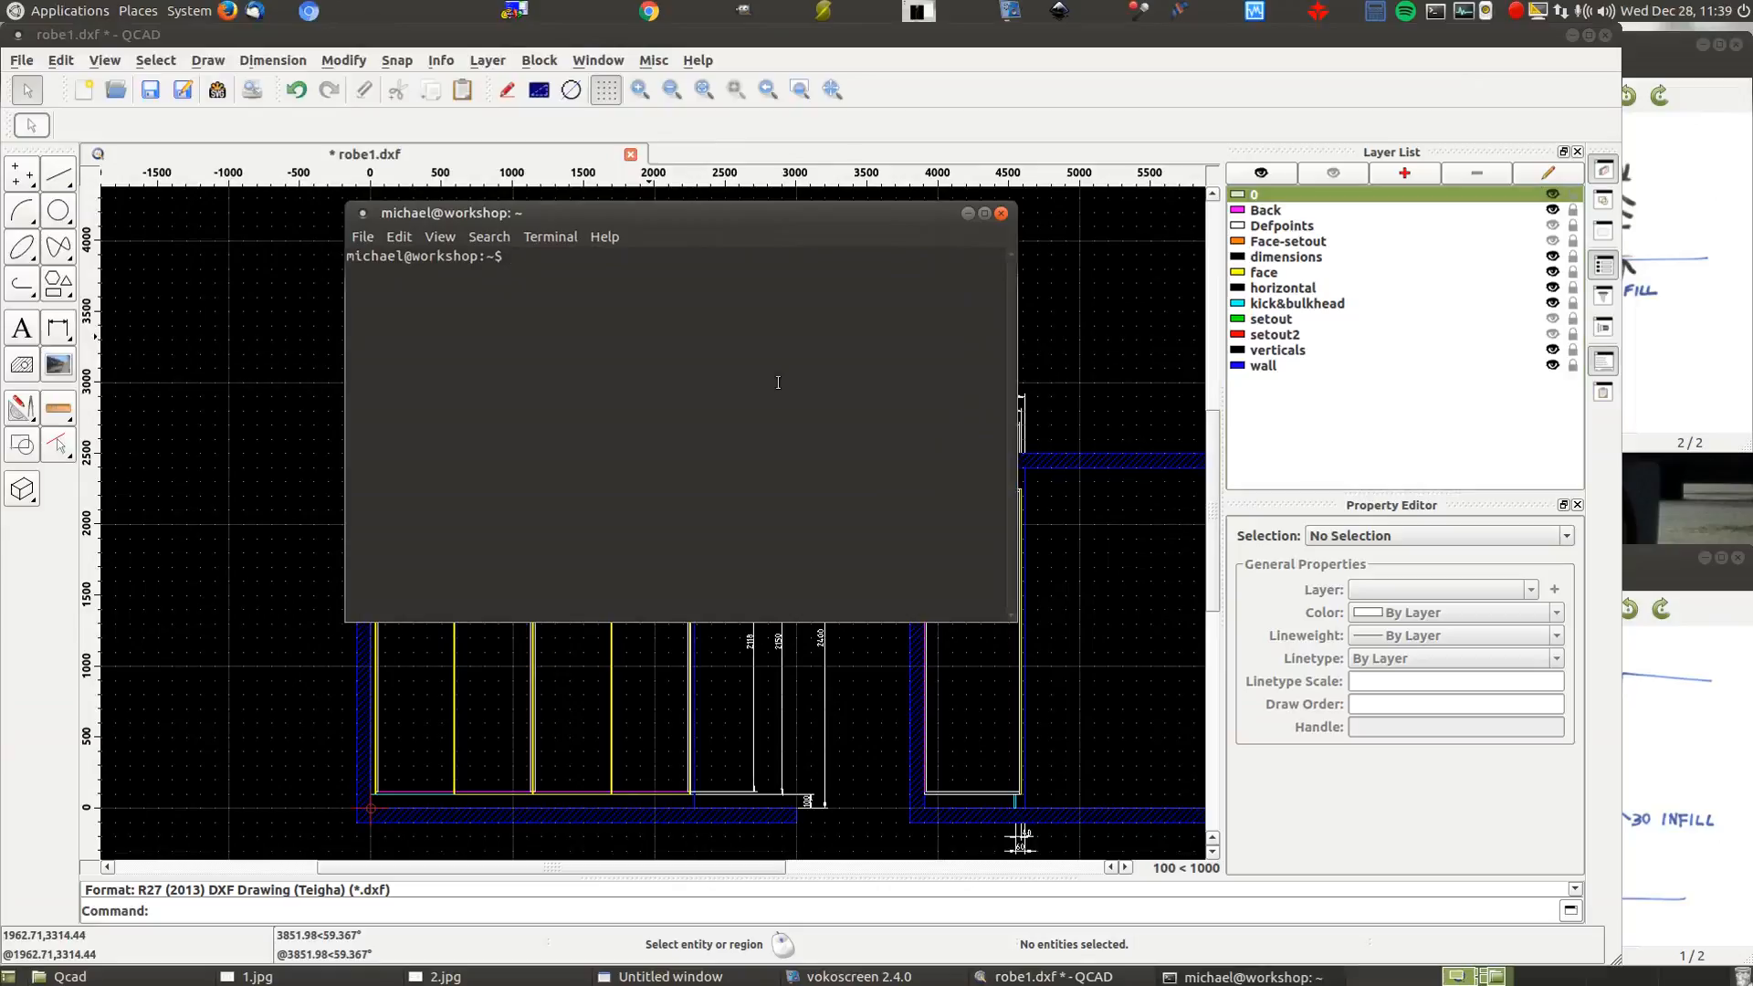
# Run sudo apt-get install freecad, enter the administrator password and accept the installation
pyautogui.write('sudo apt-get install freecad')
pyautogui.press('Return')
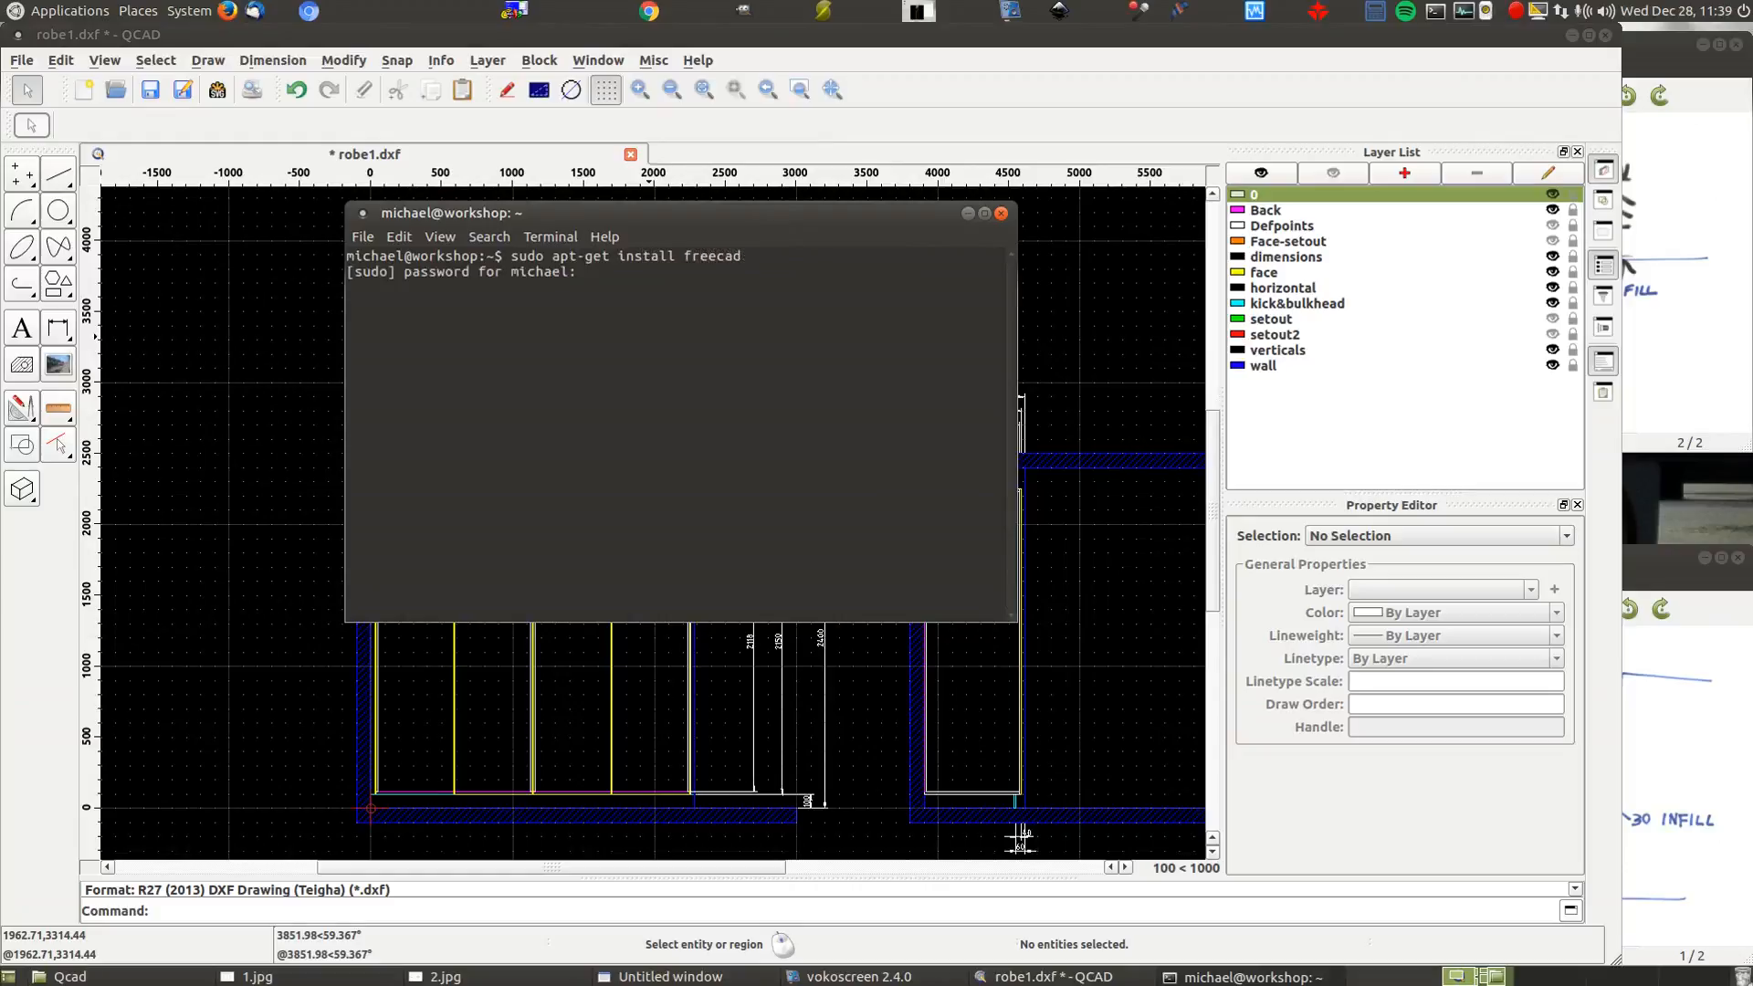
pyautogui.press('Return')
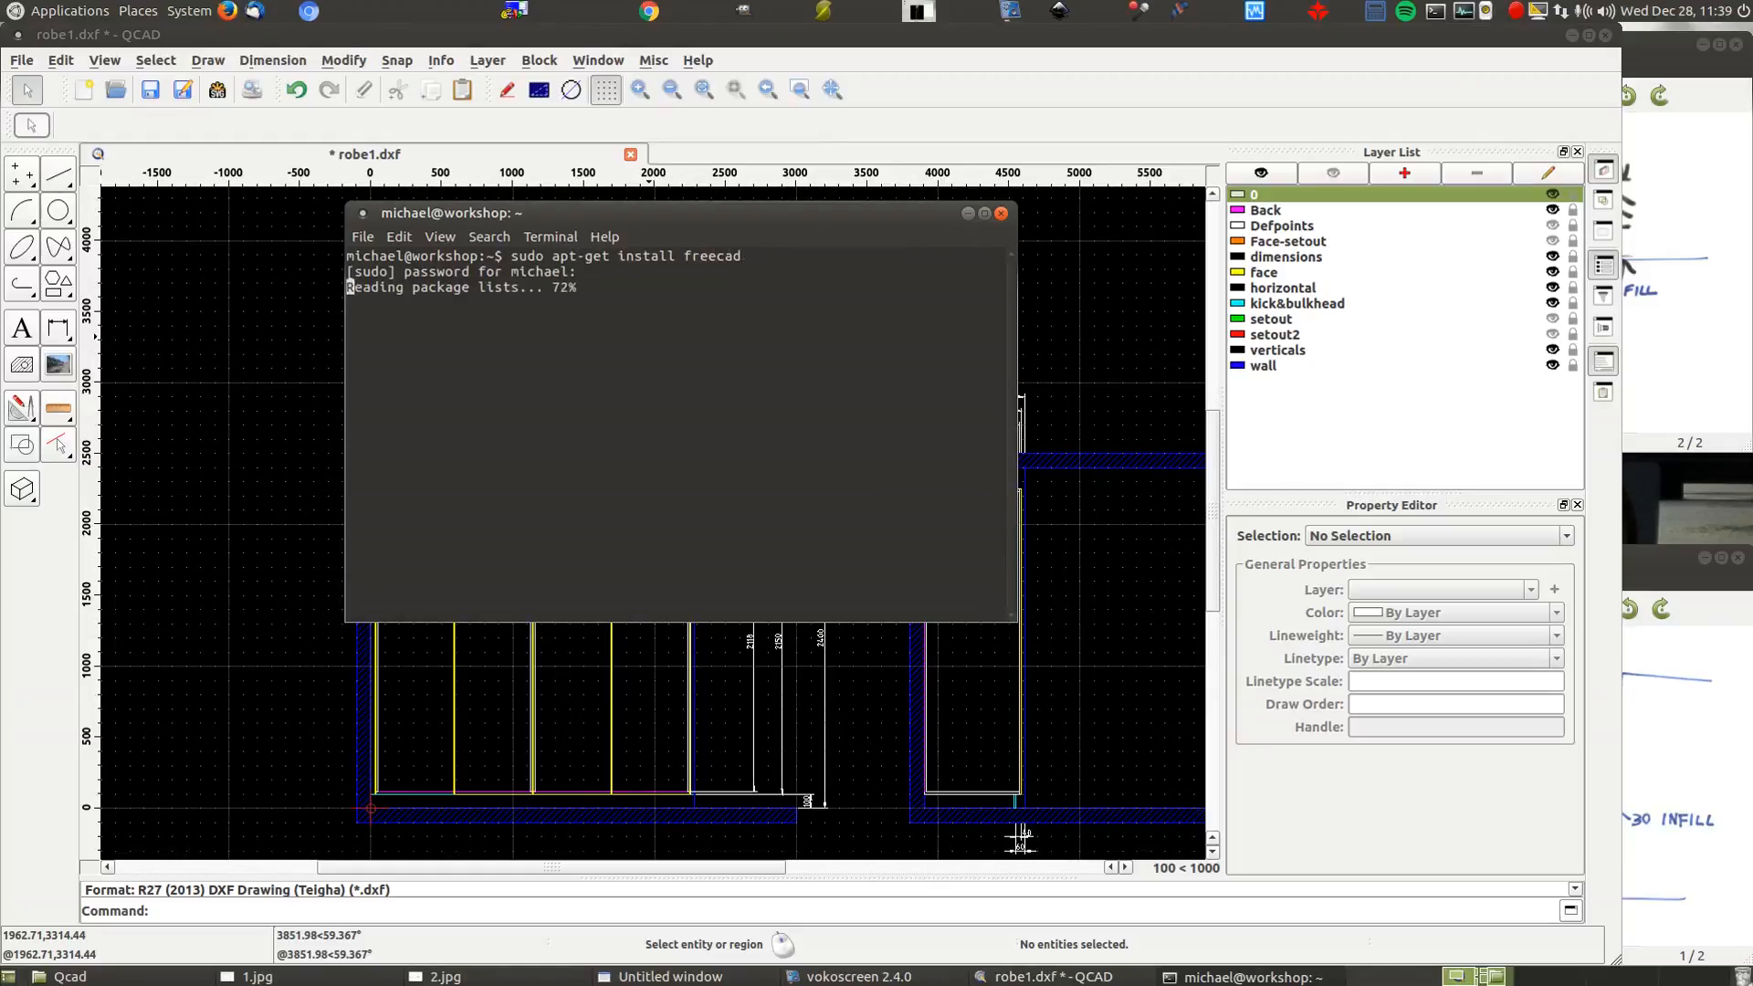
pyautogui.press('Return')
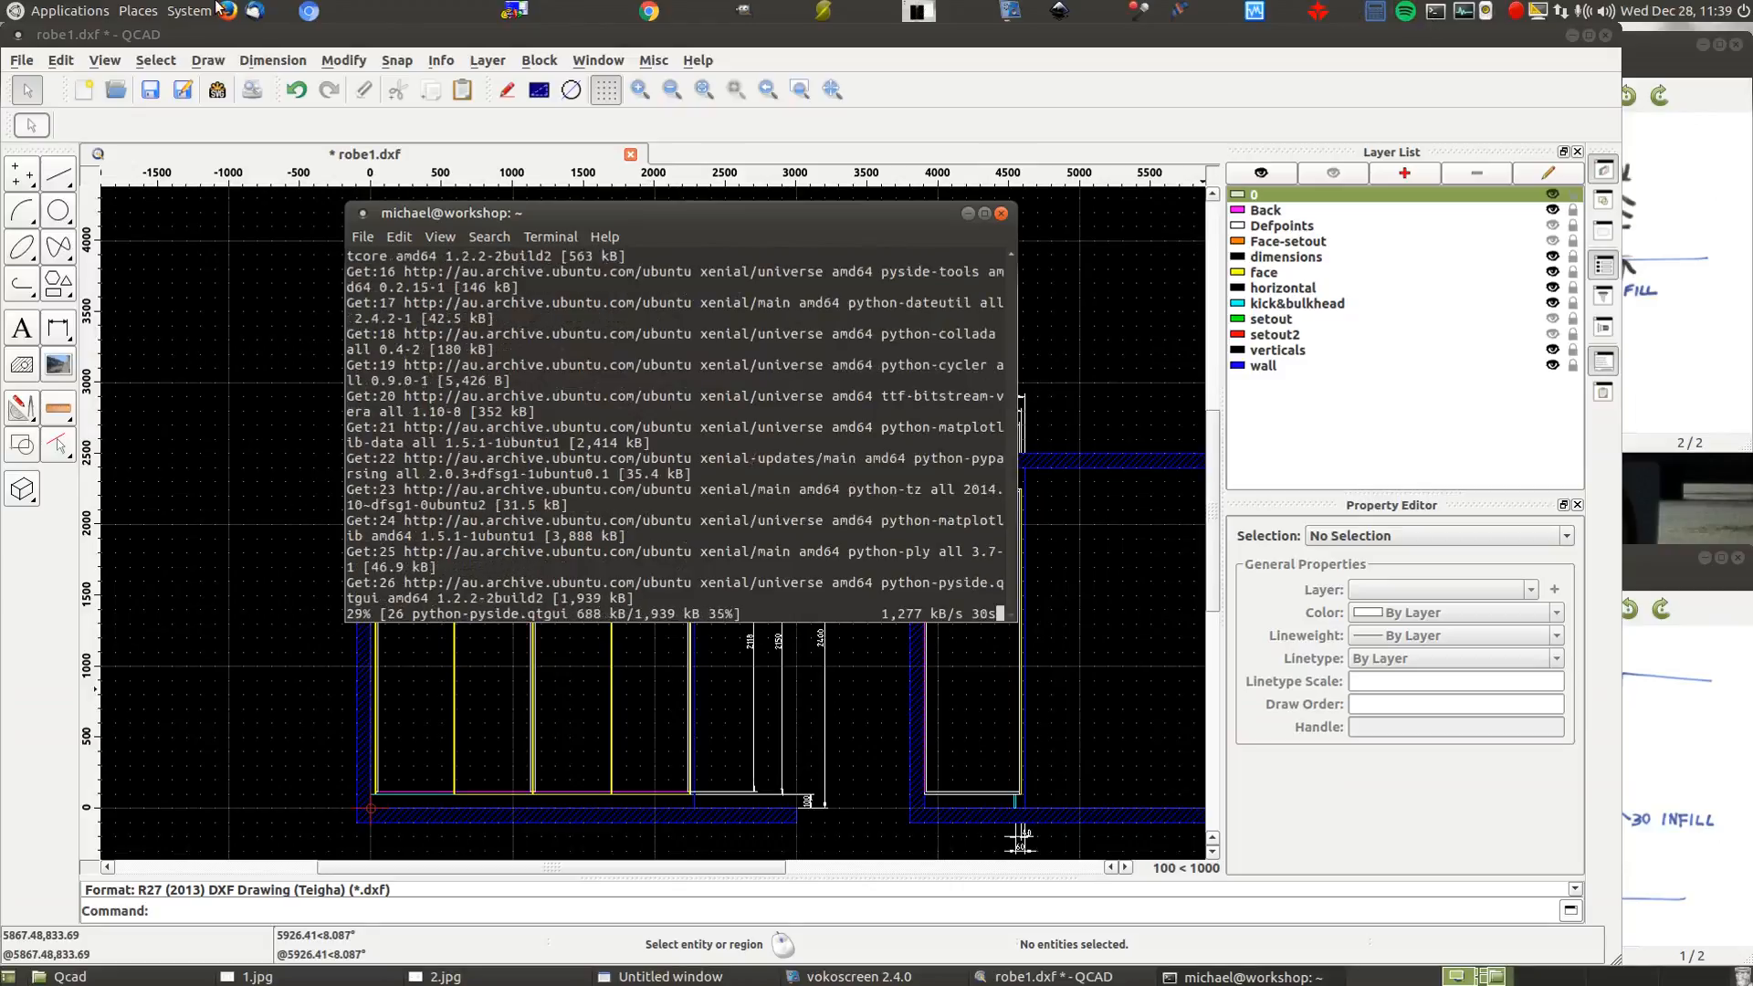
pyautogui.click(69, 10)
# Launch VariCAD, display the 1.jpg and 2.jpg wardrobe sketches, and start the Box tool
pyautogui.moveTo(91, 85)
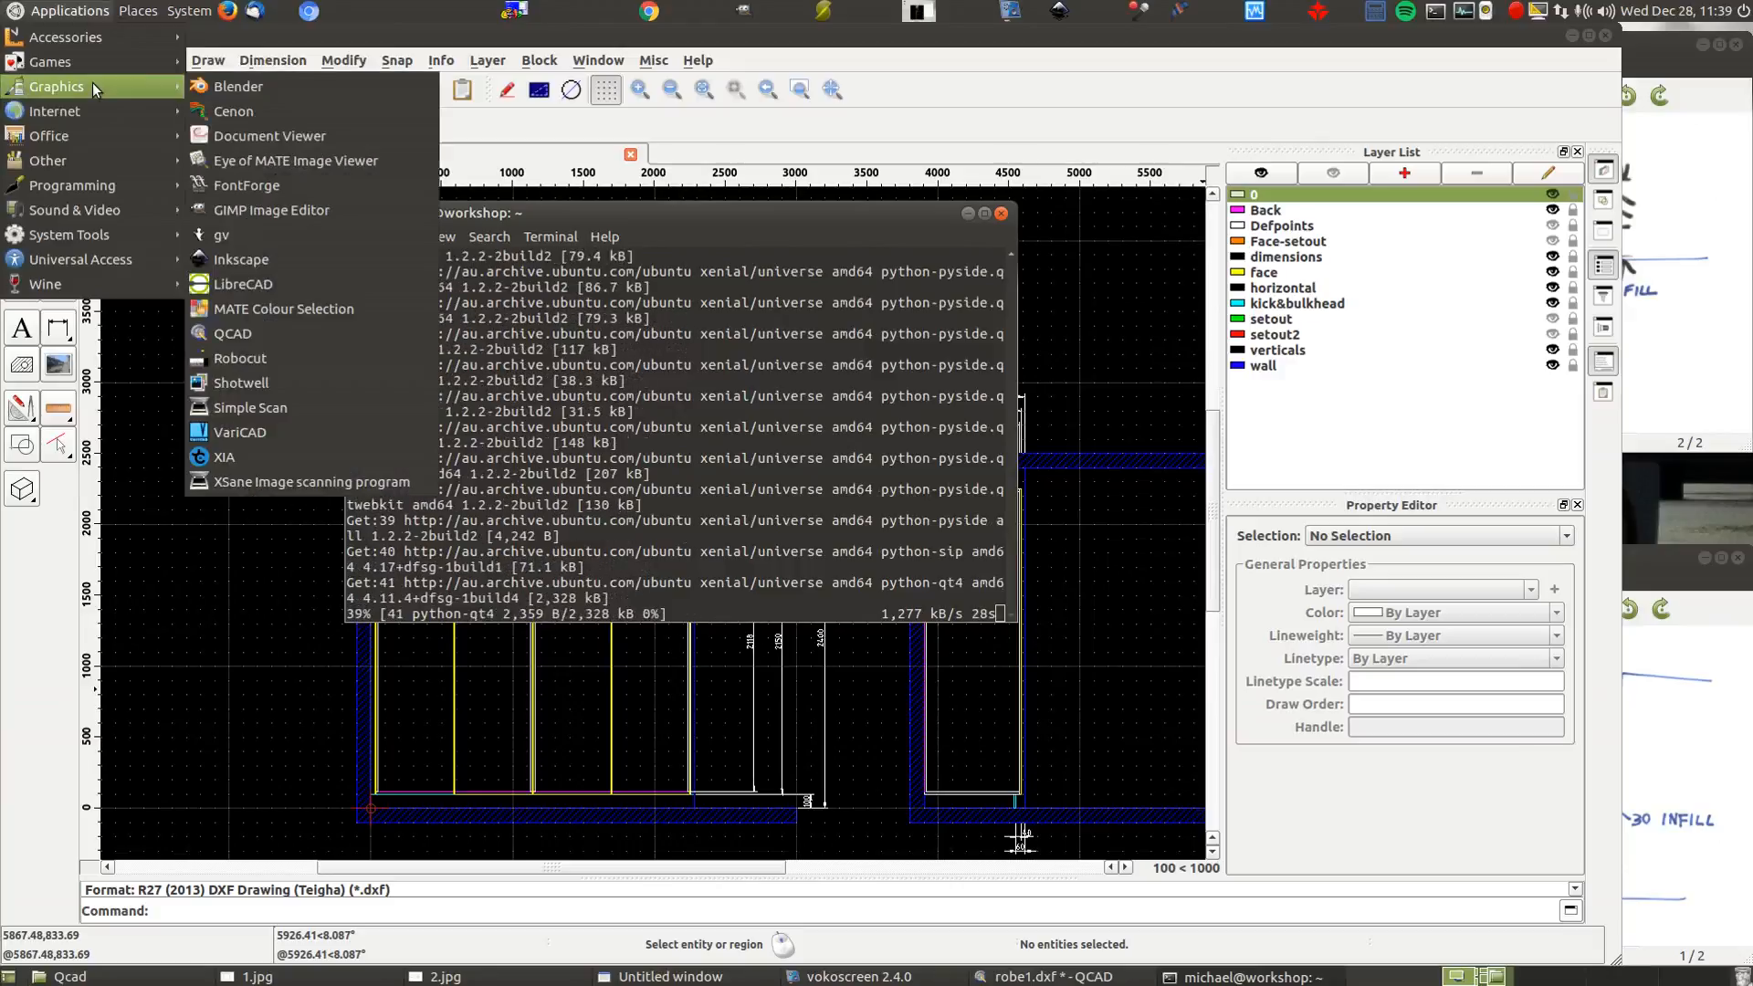
pyautogui.click(304, 434)
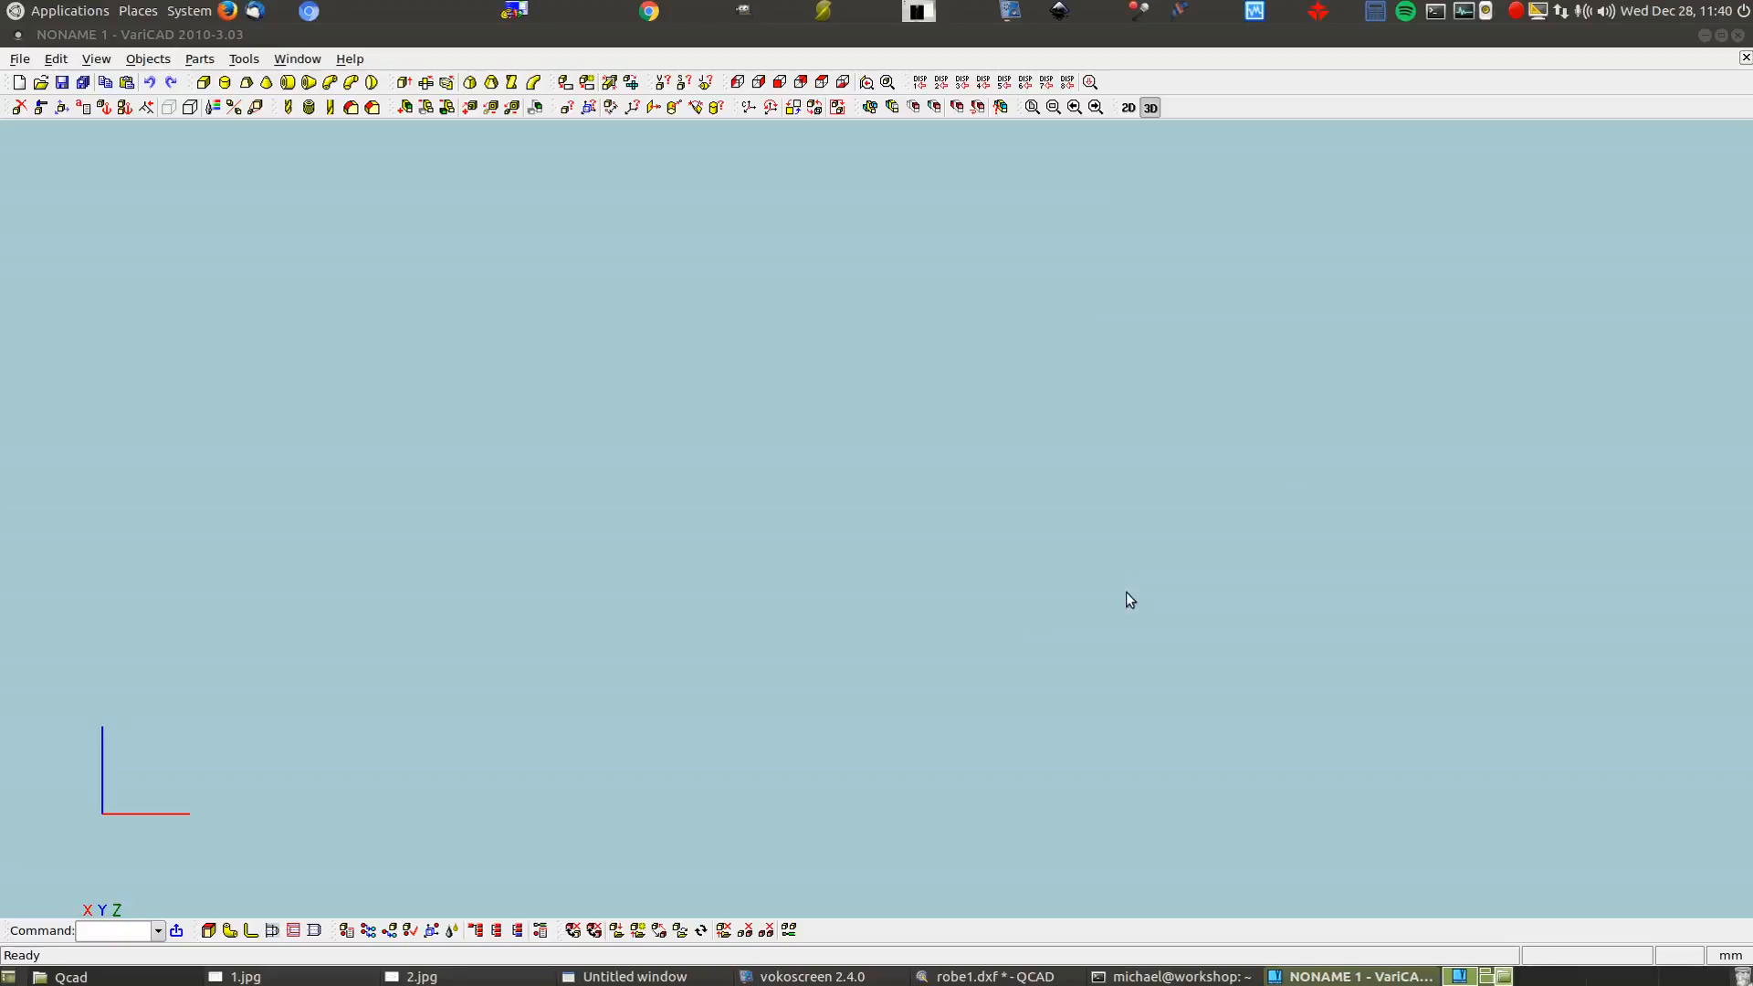
pyautogui.click(239, 977)
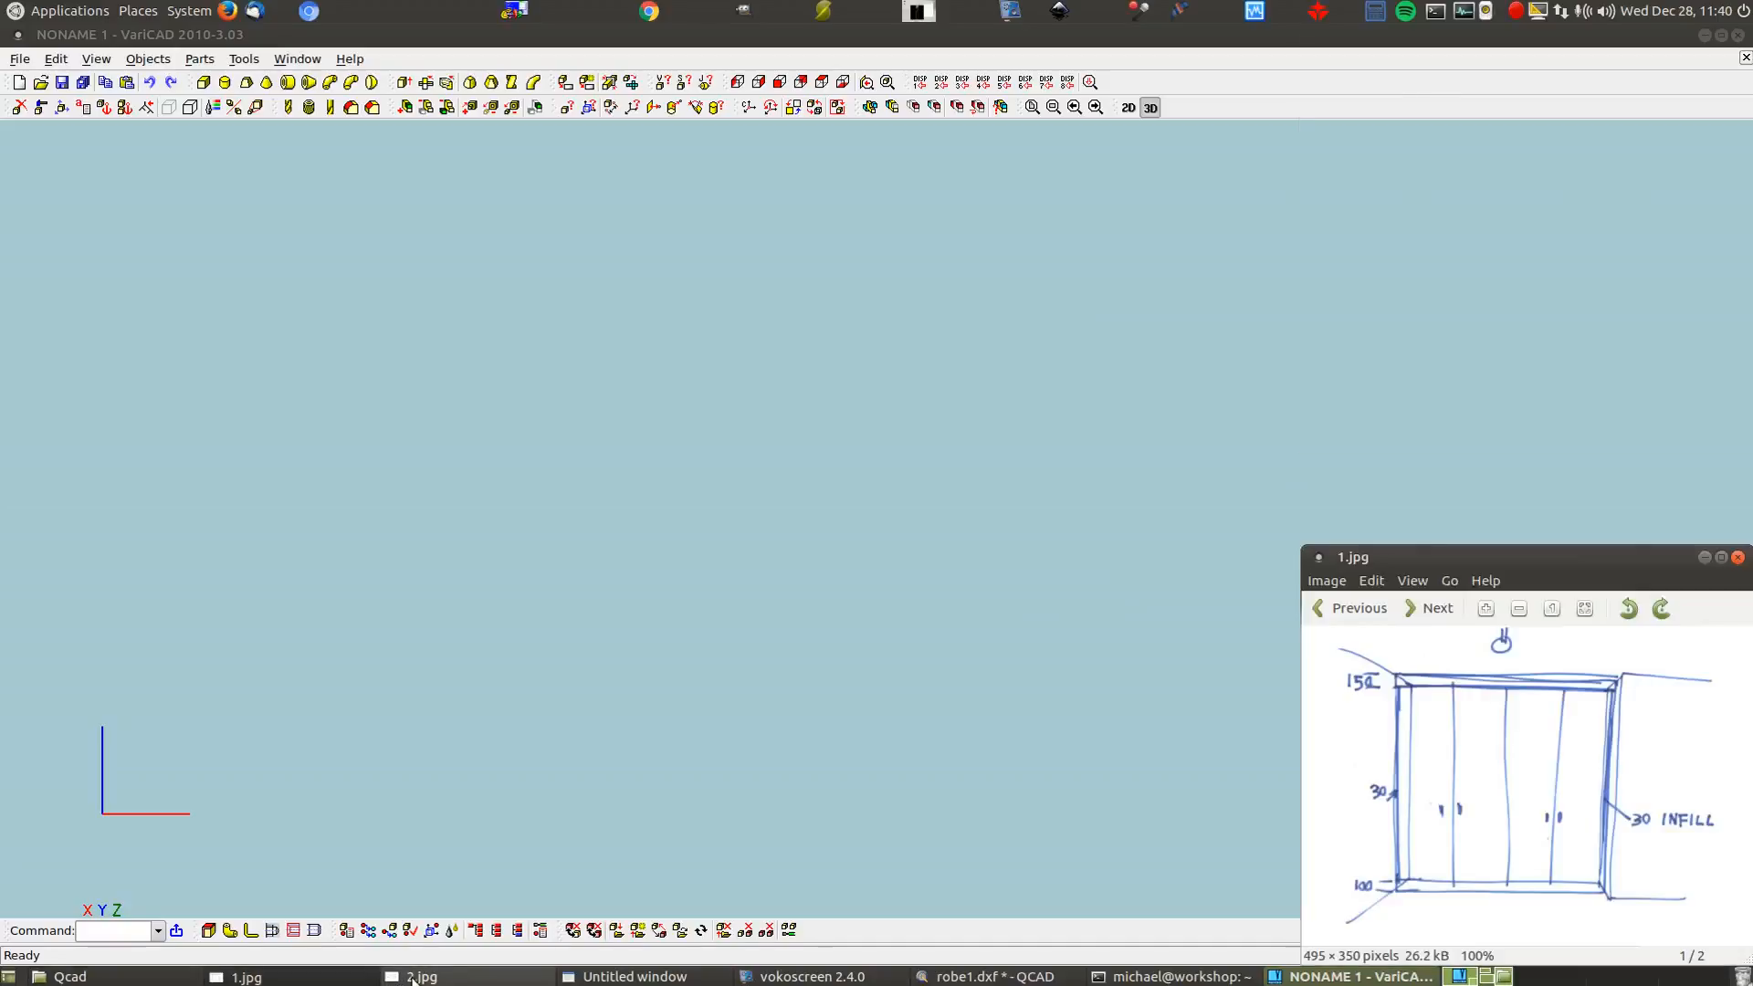
pyautogui.click(413, 977)
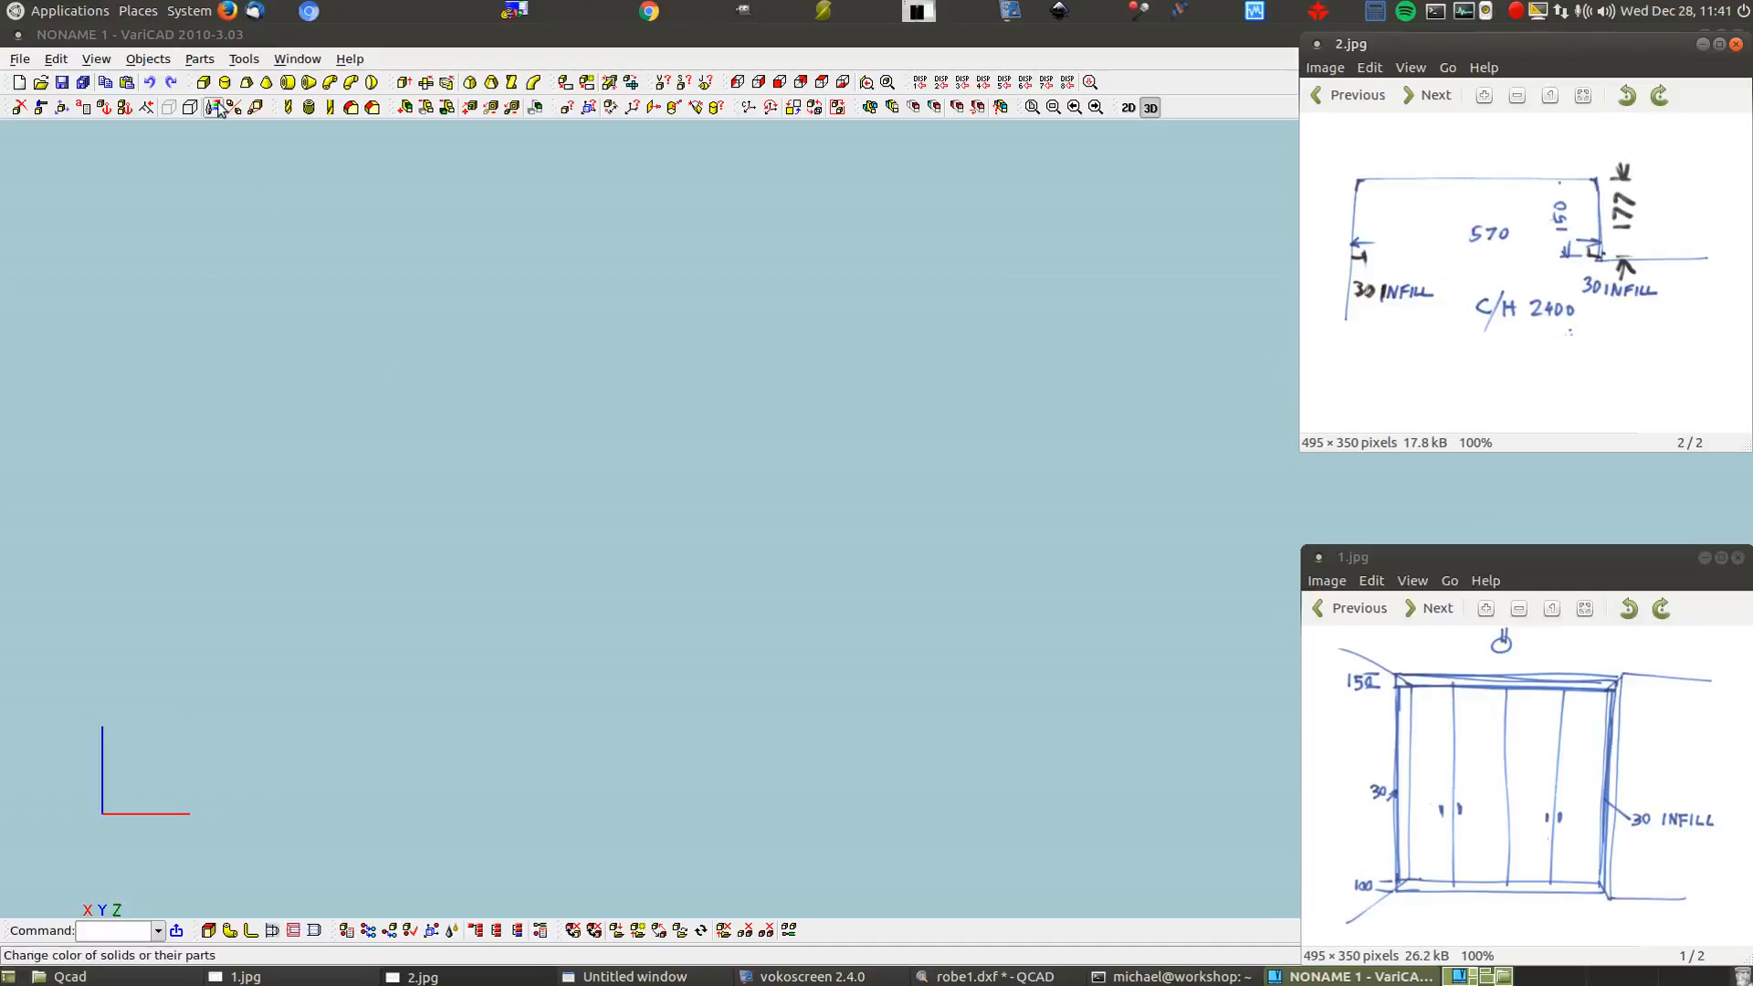
pyautogui.click(203, 82)
# Give the box height 2400, width 570*4, length 100 and blue colour, then confirm
pyautogui.write('2400')
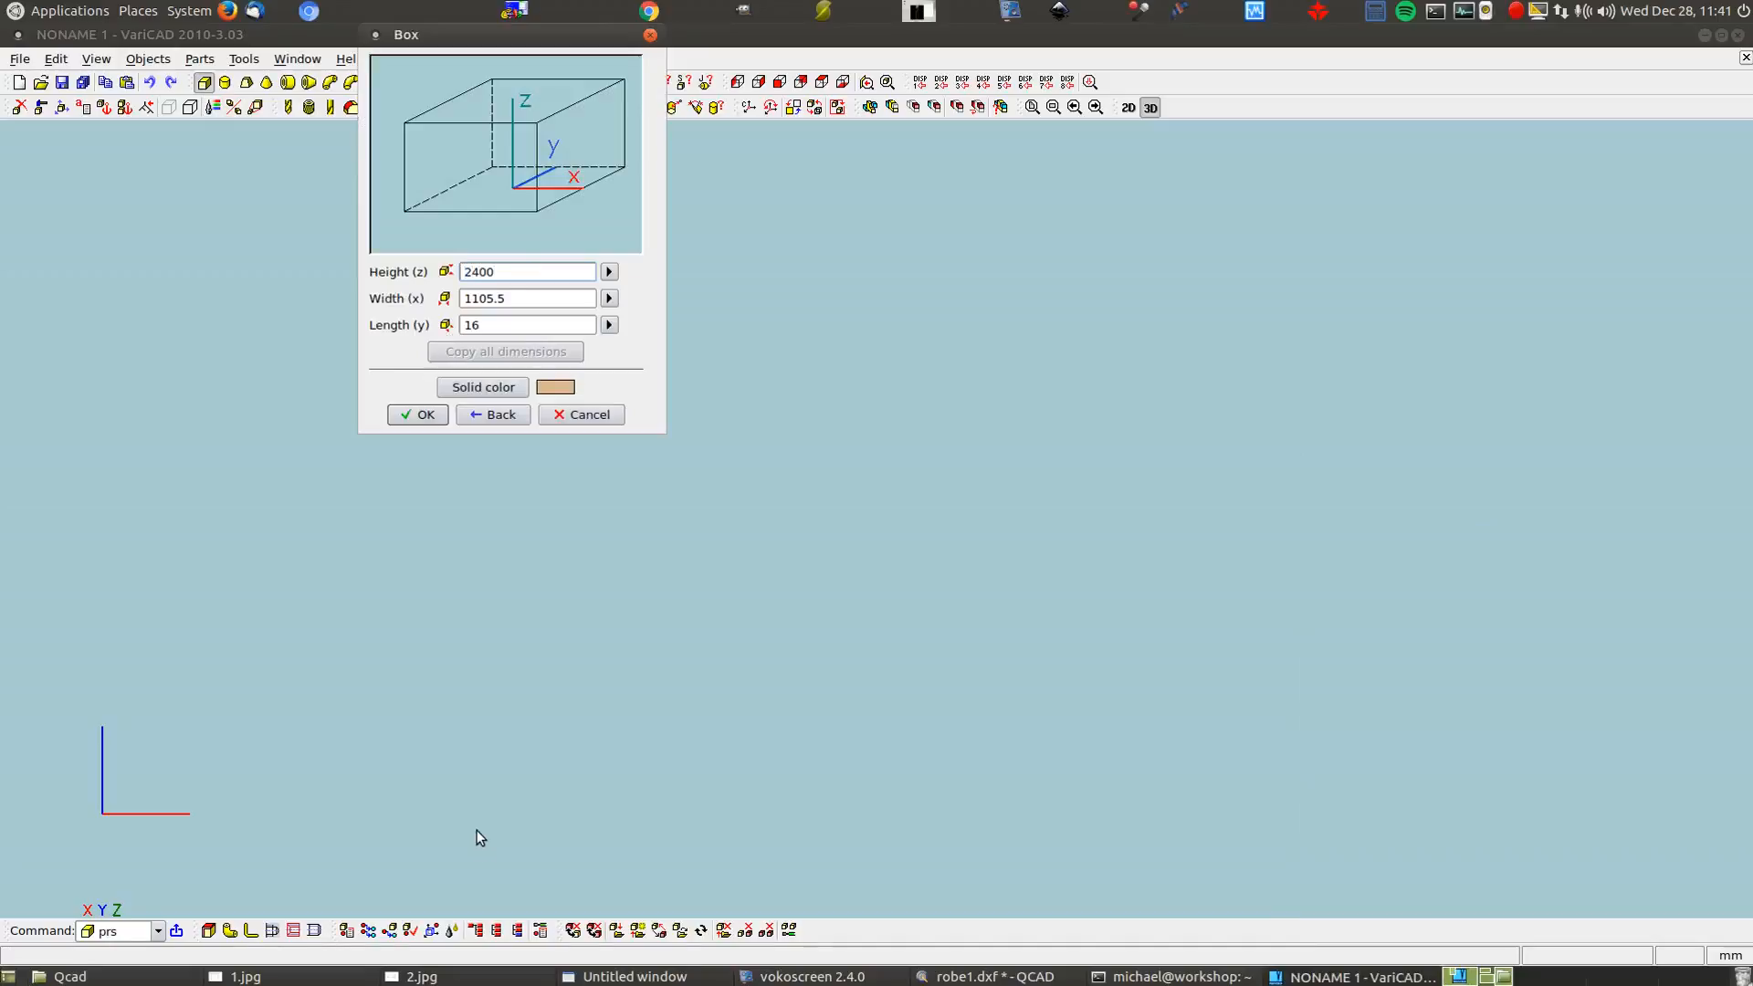
pyautogui.click(442, 975)
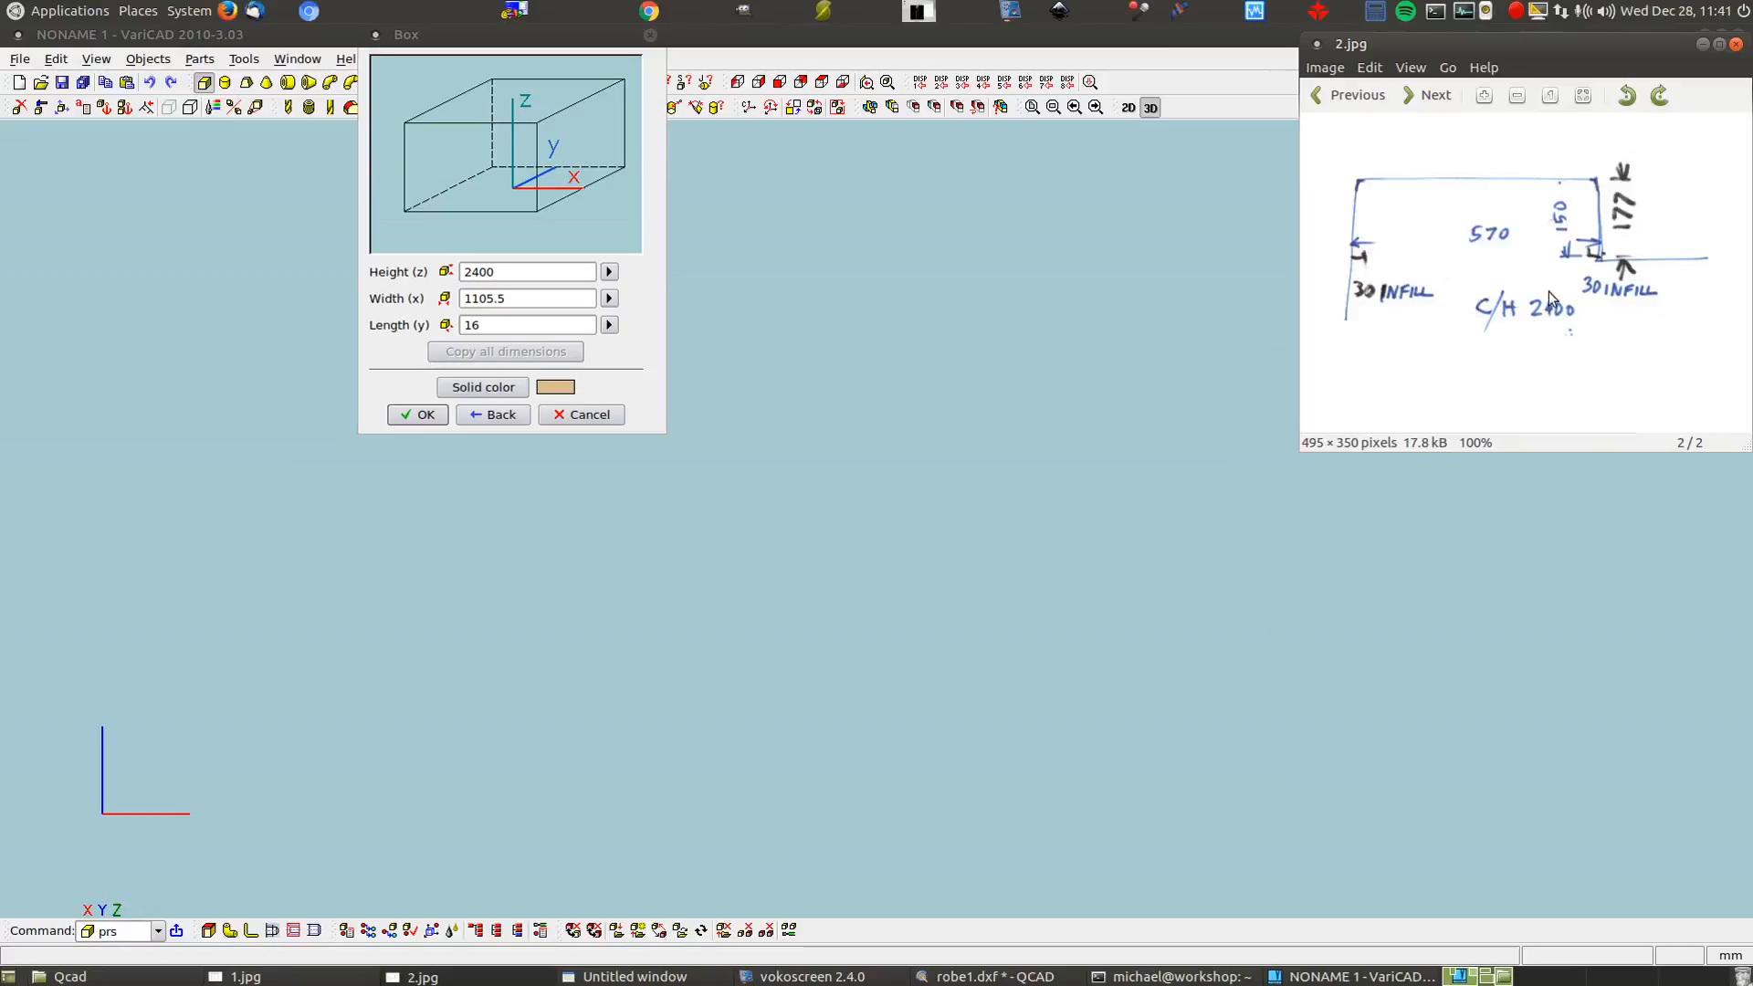
pyautogui.moveTo(551, 298); pyautogui.dragTo(429, 292)
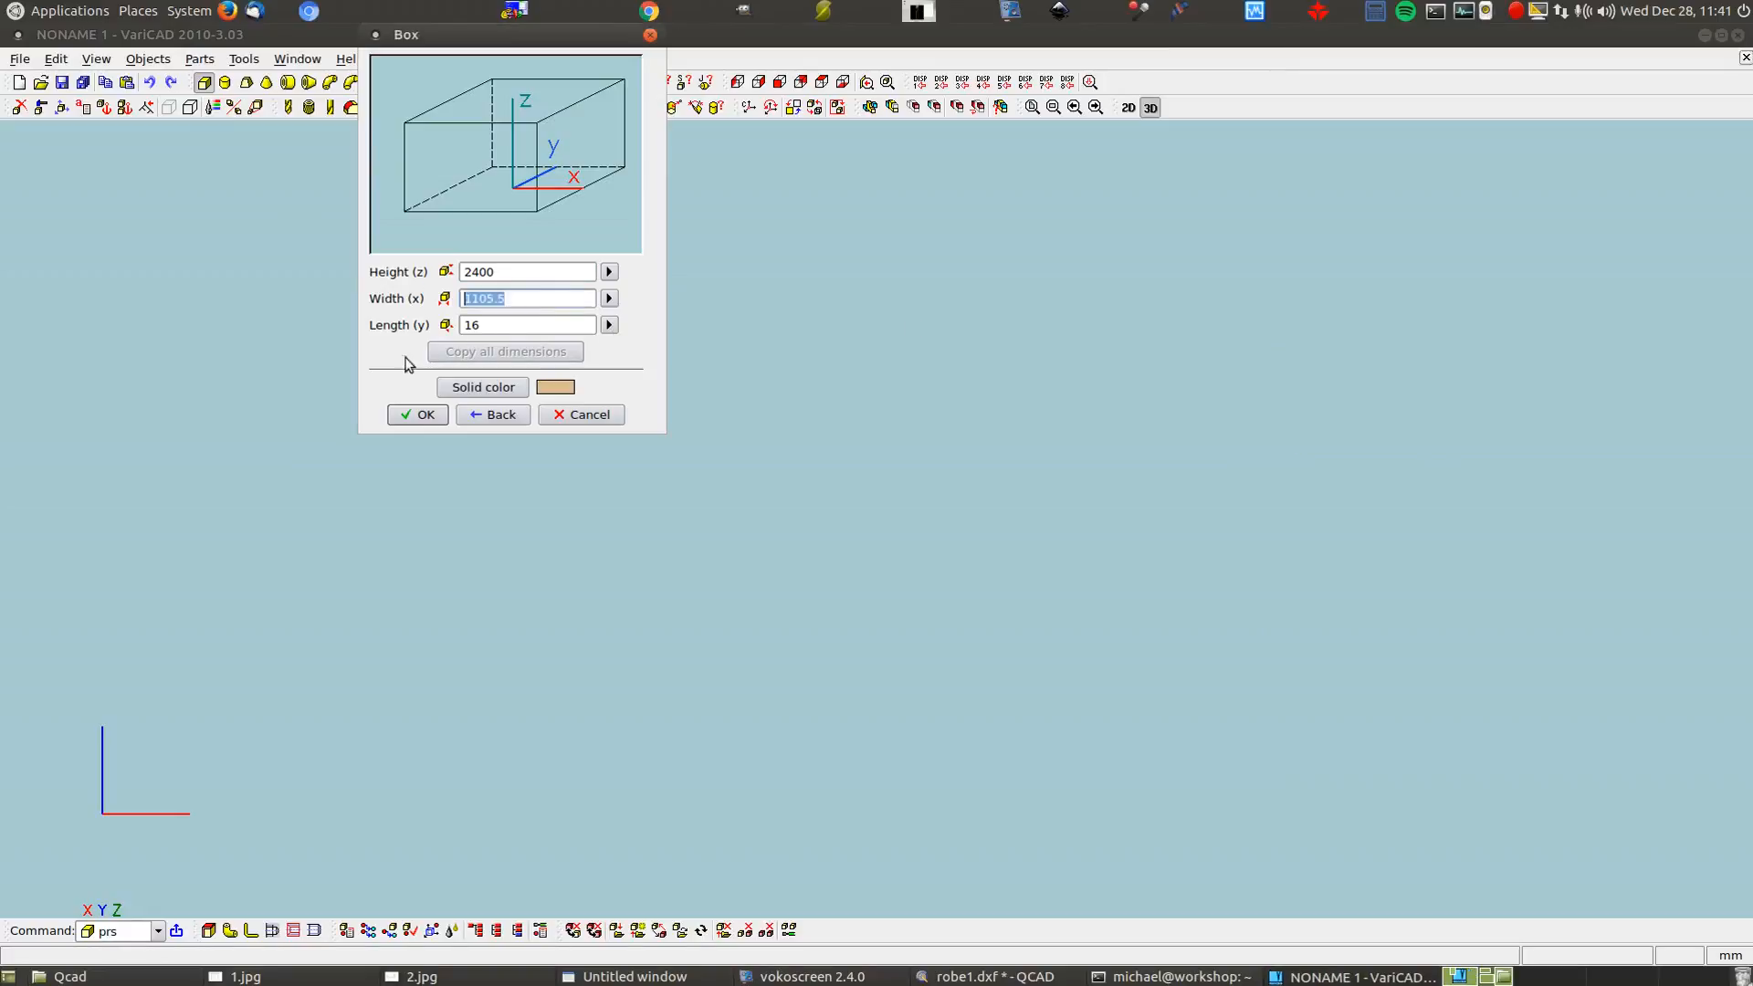
pyautogui.write('570*4')
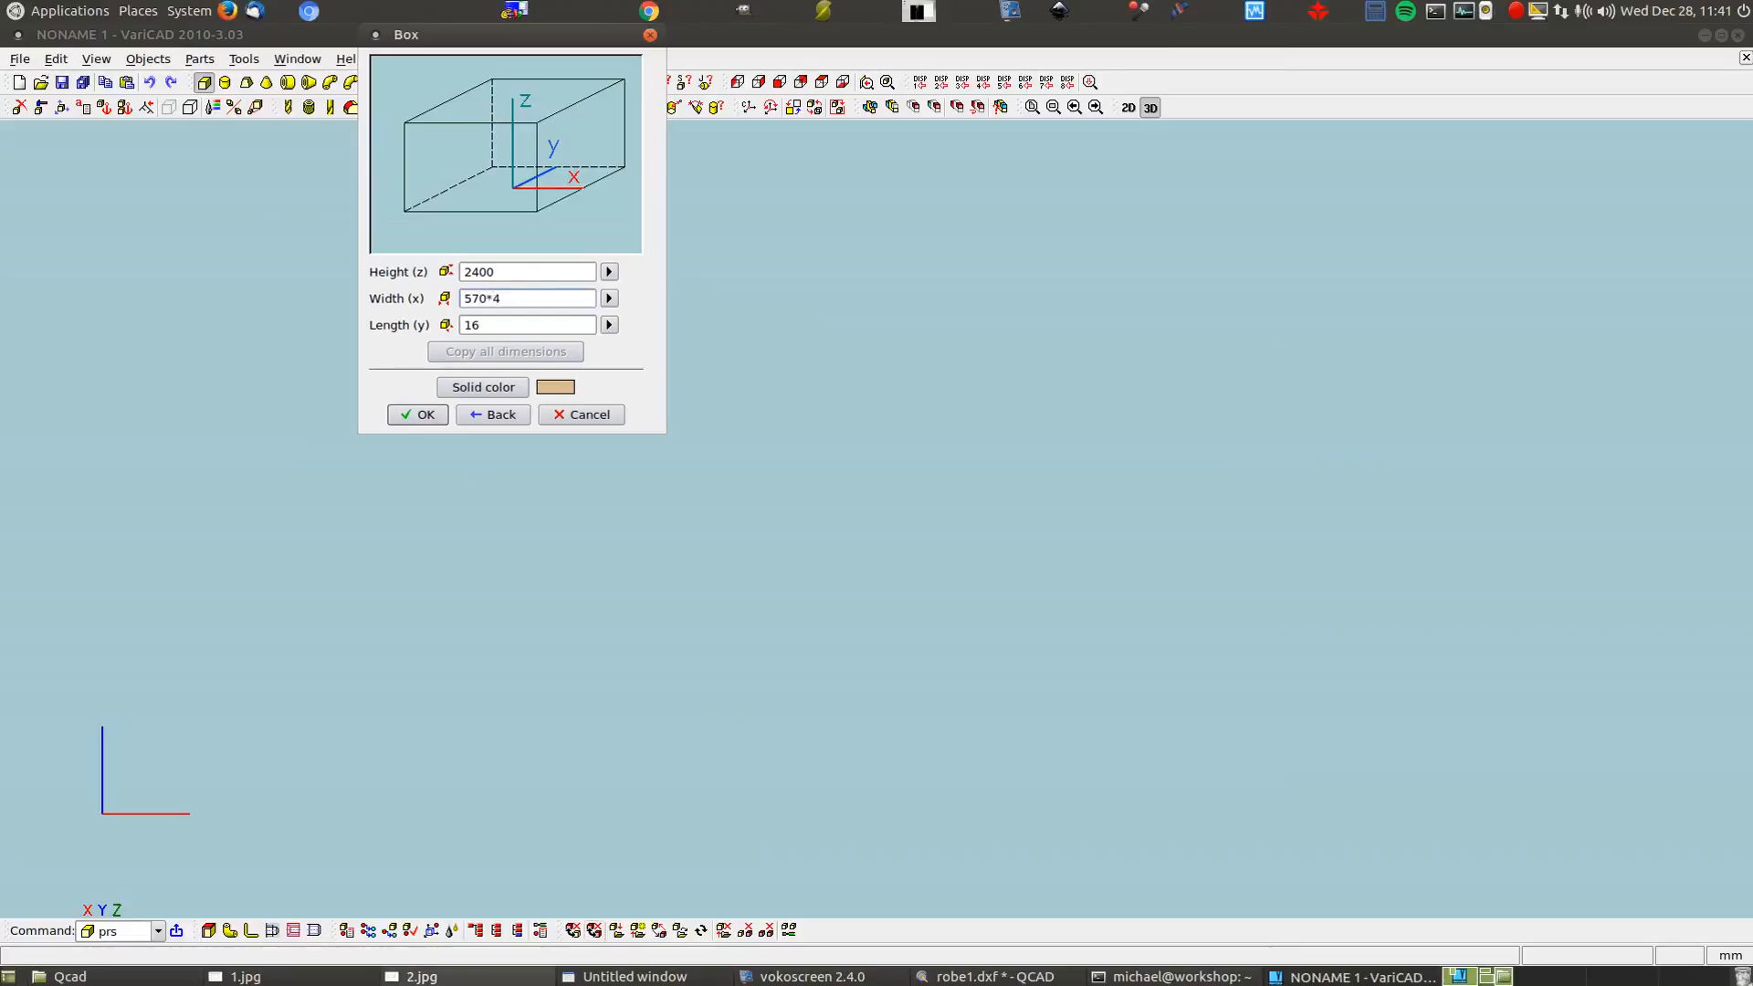
pyautogui.click(342, 976)
pyautogui.click(406, 976)
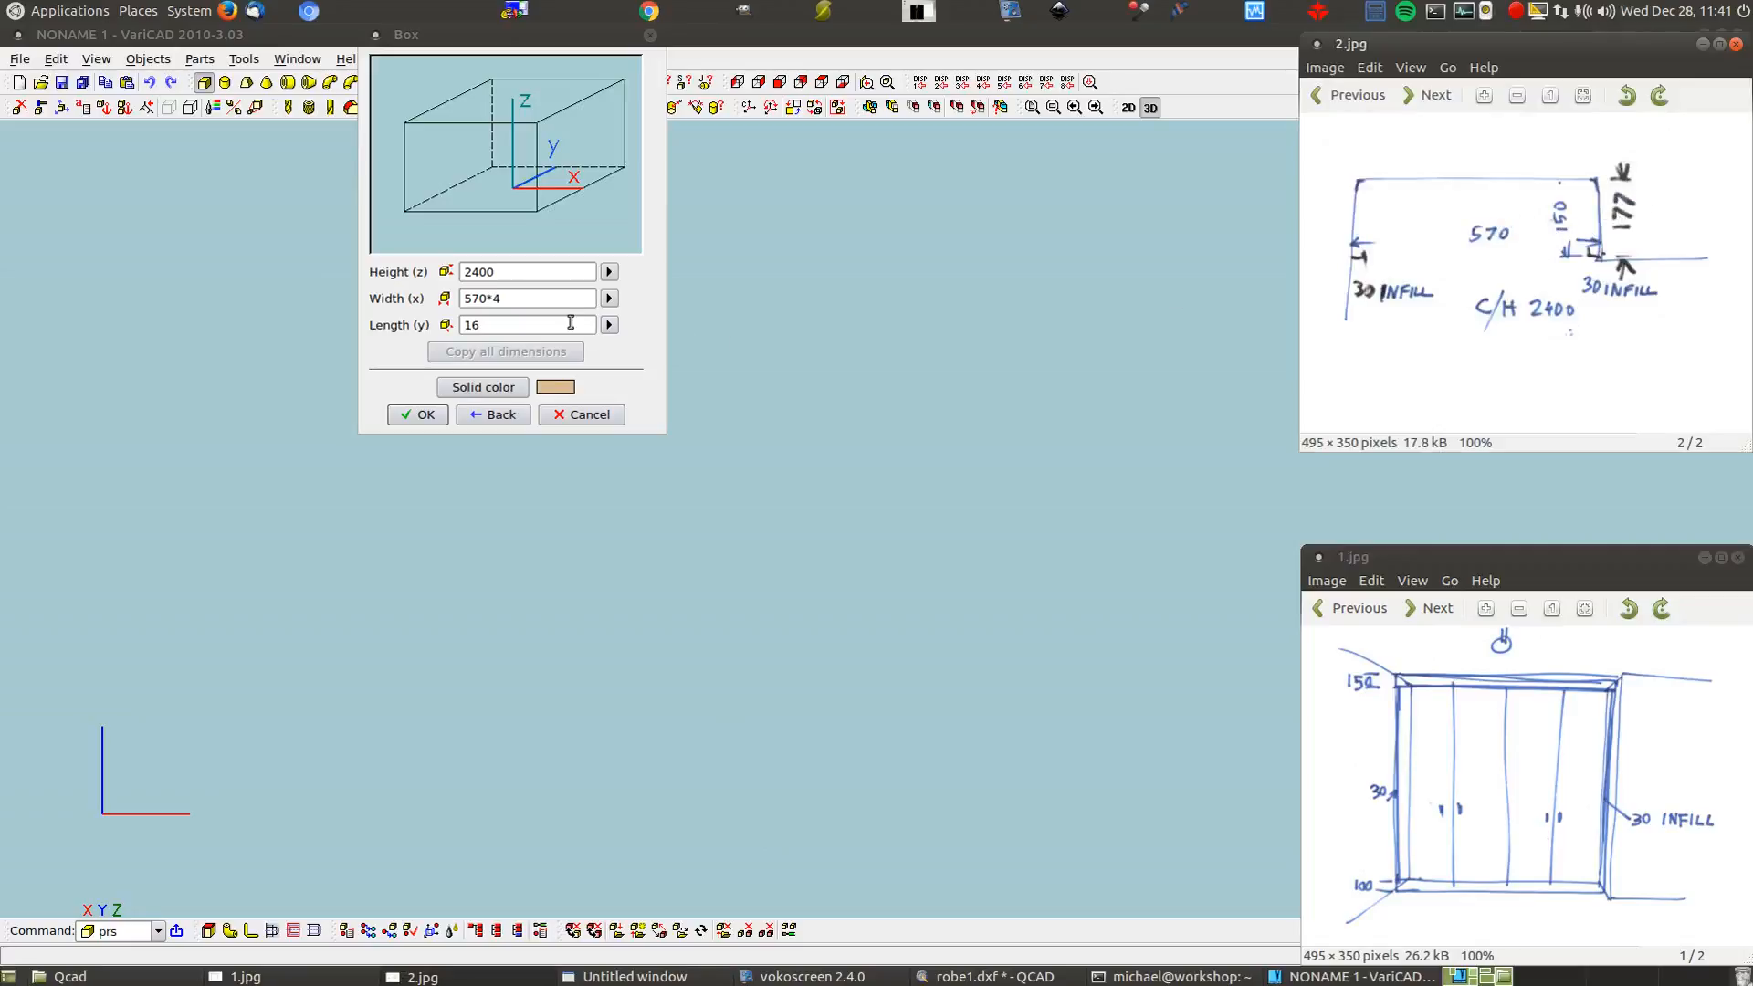
pyautogui.moveTo(520, 321); pyautogui.dragTo(402, 326)
pyautogui.write('100')
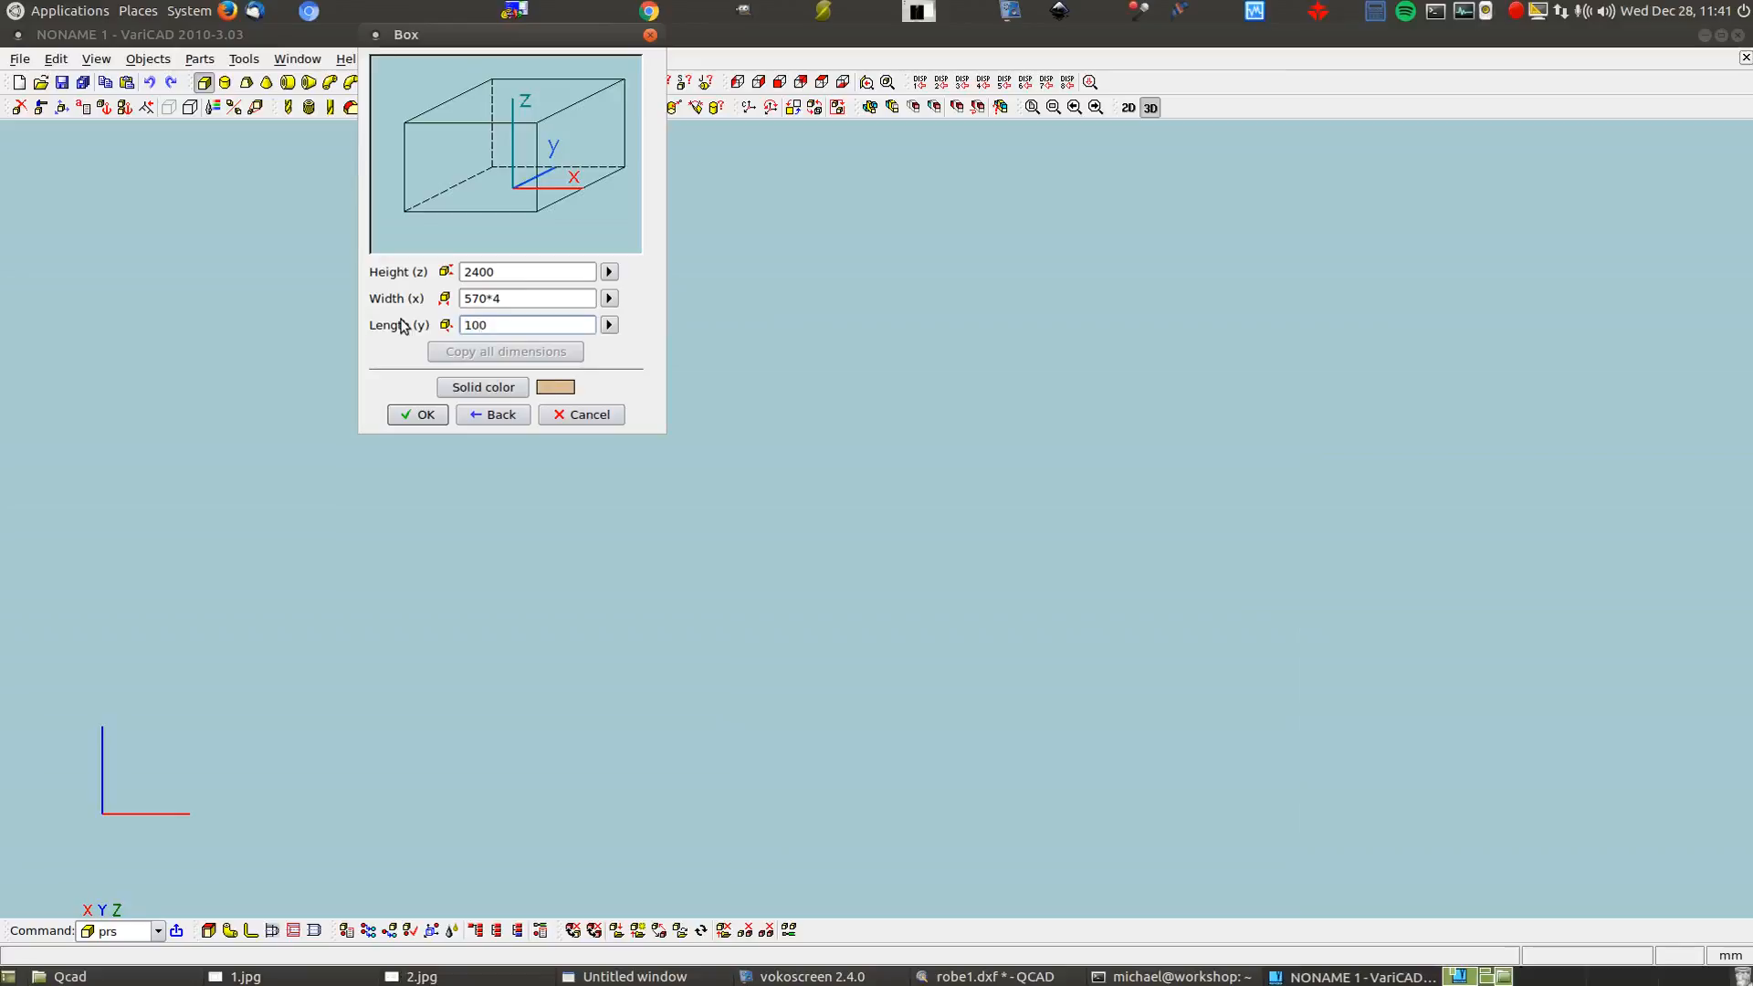
pyautogui.click(503, 391)
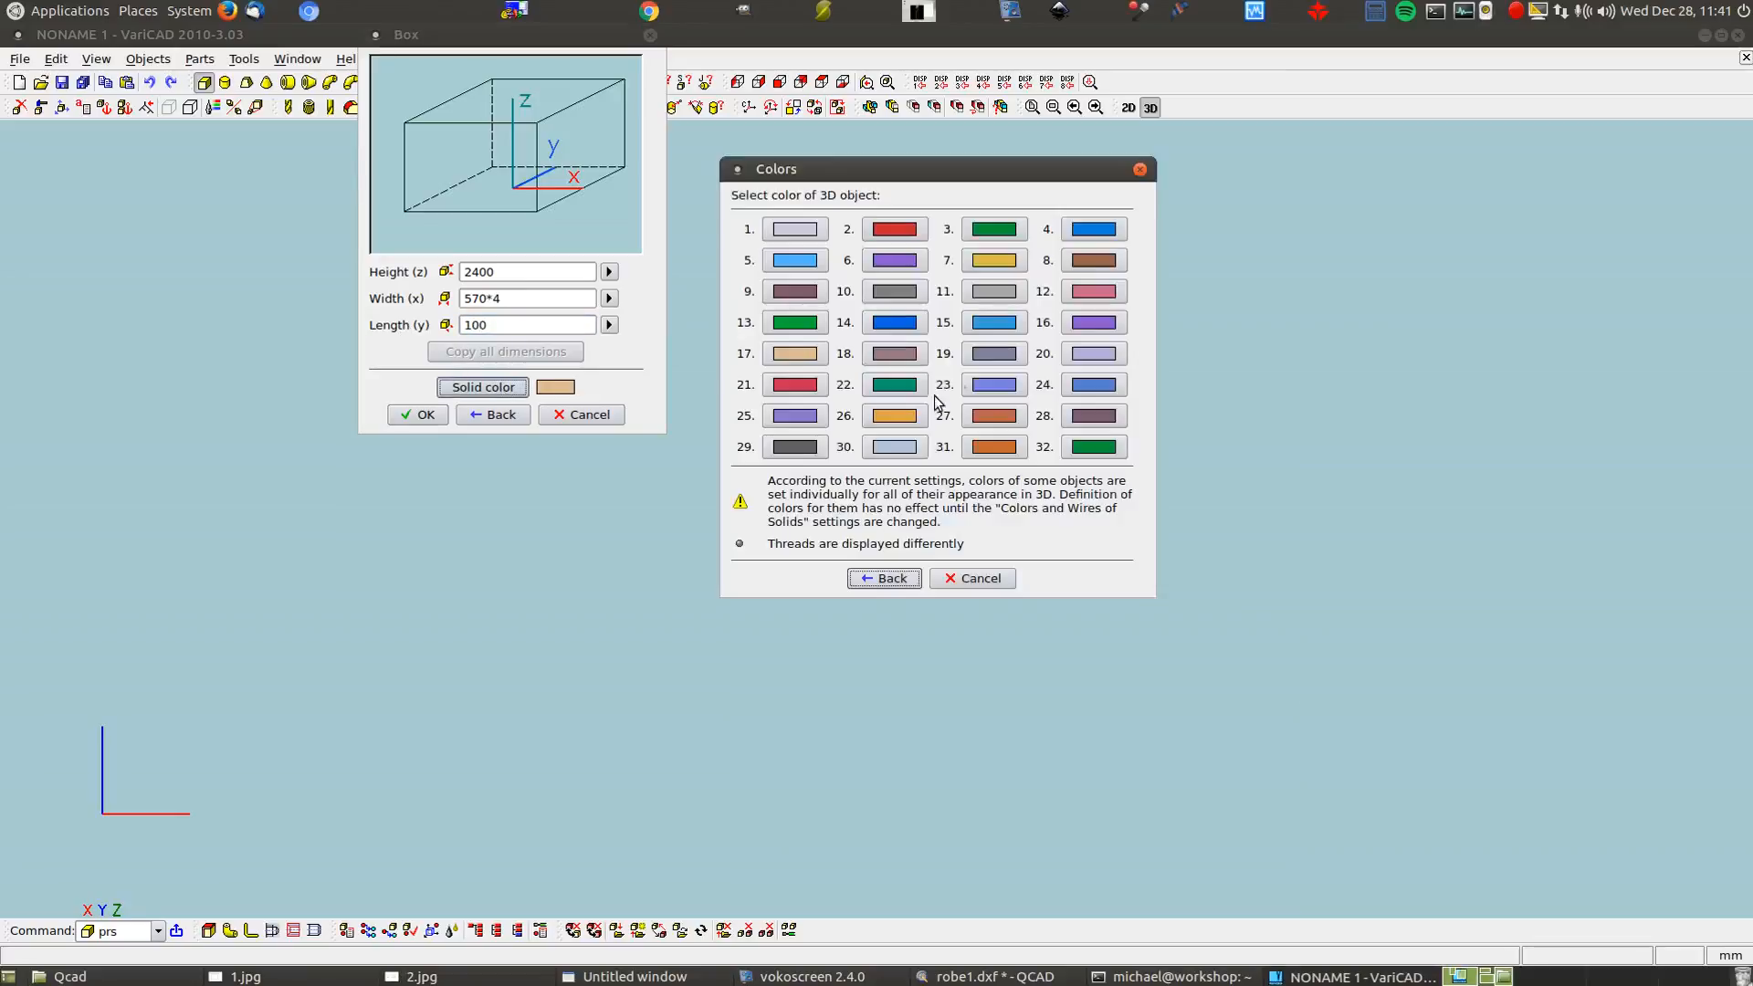
pyautogui.click(1107, 229)
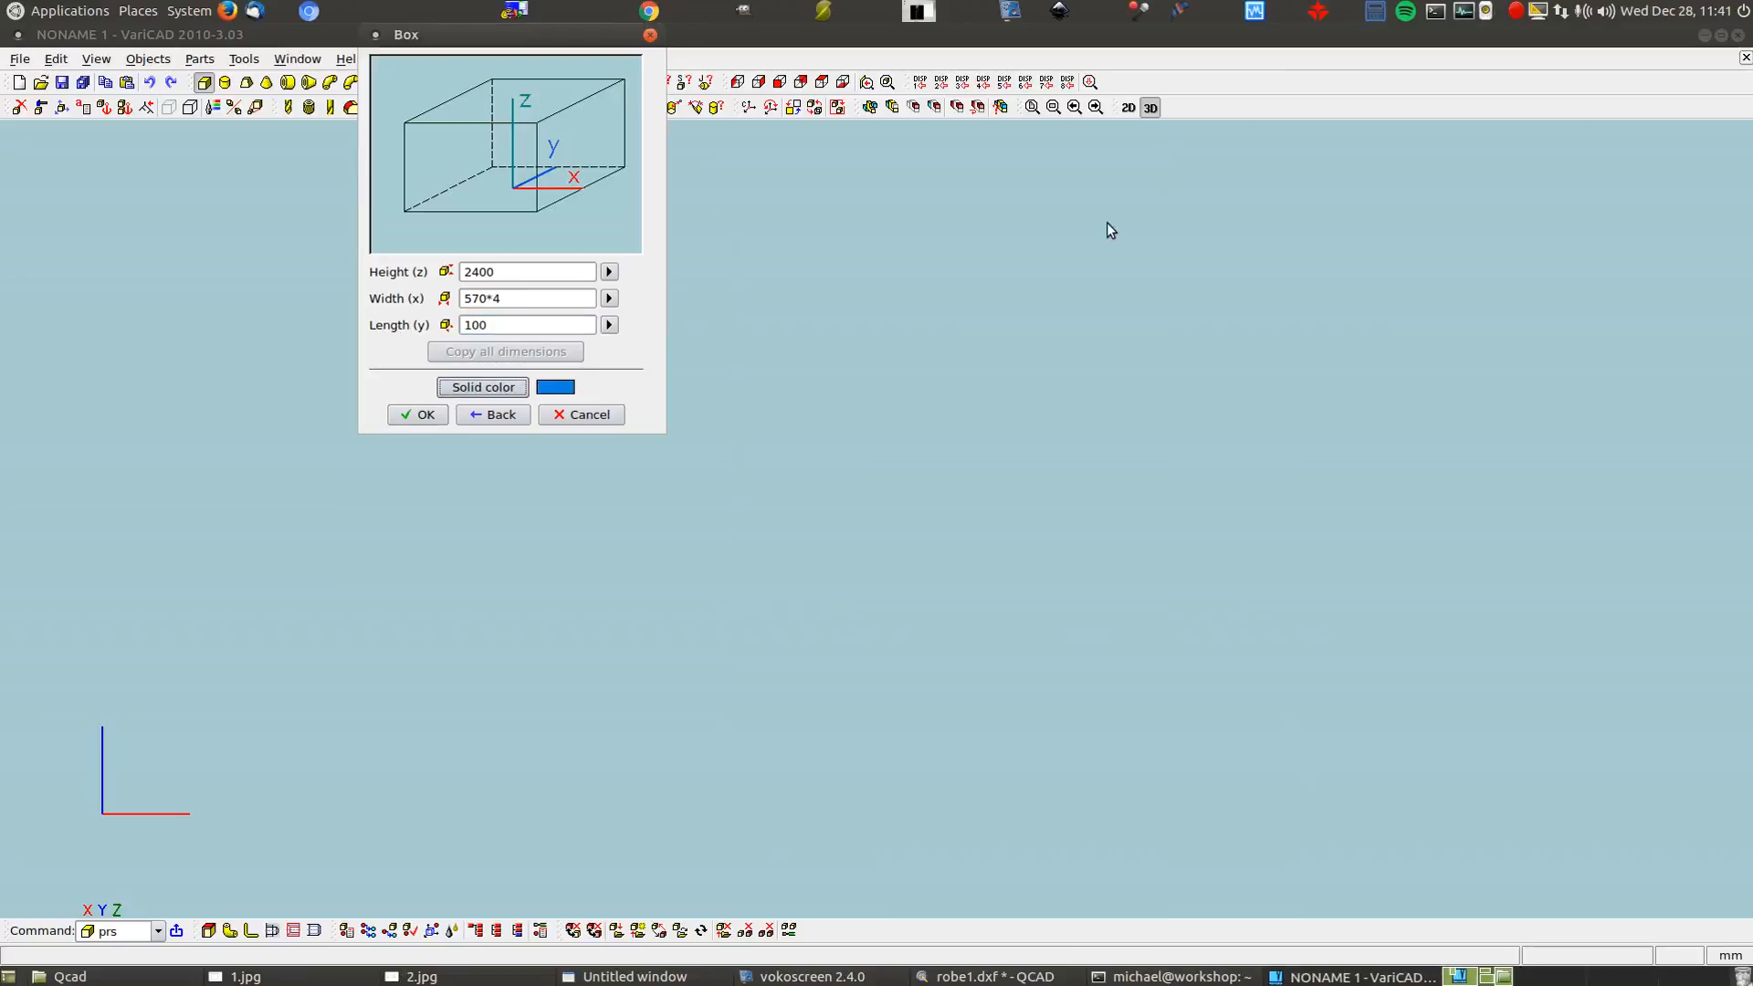
pyautogui.click(426, 417)
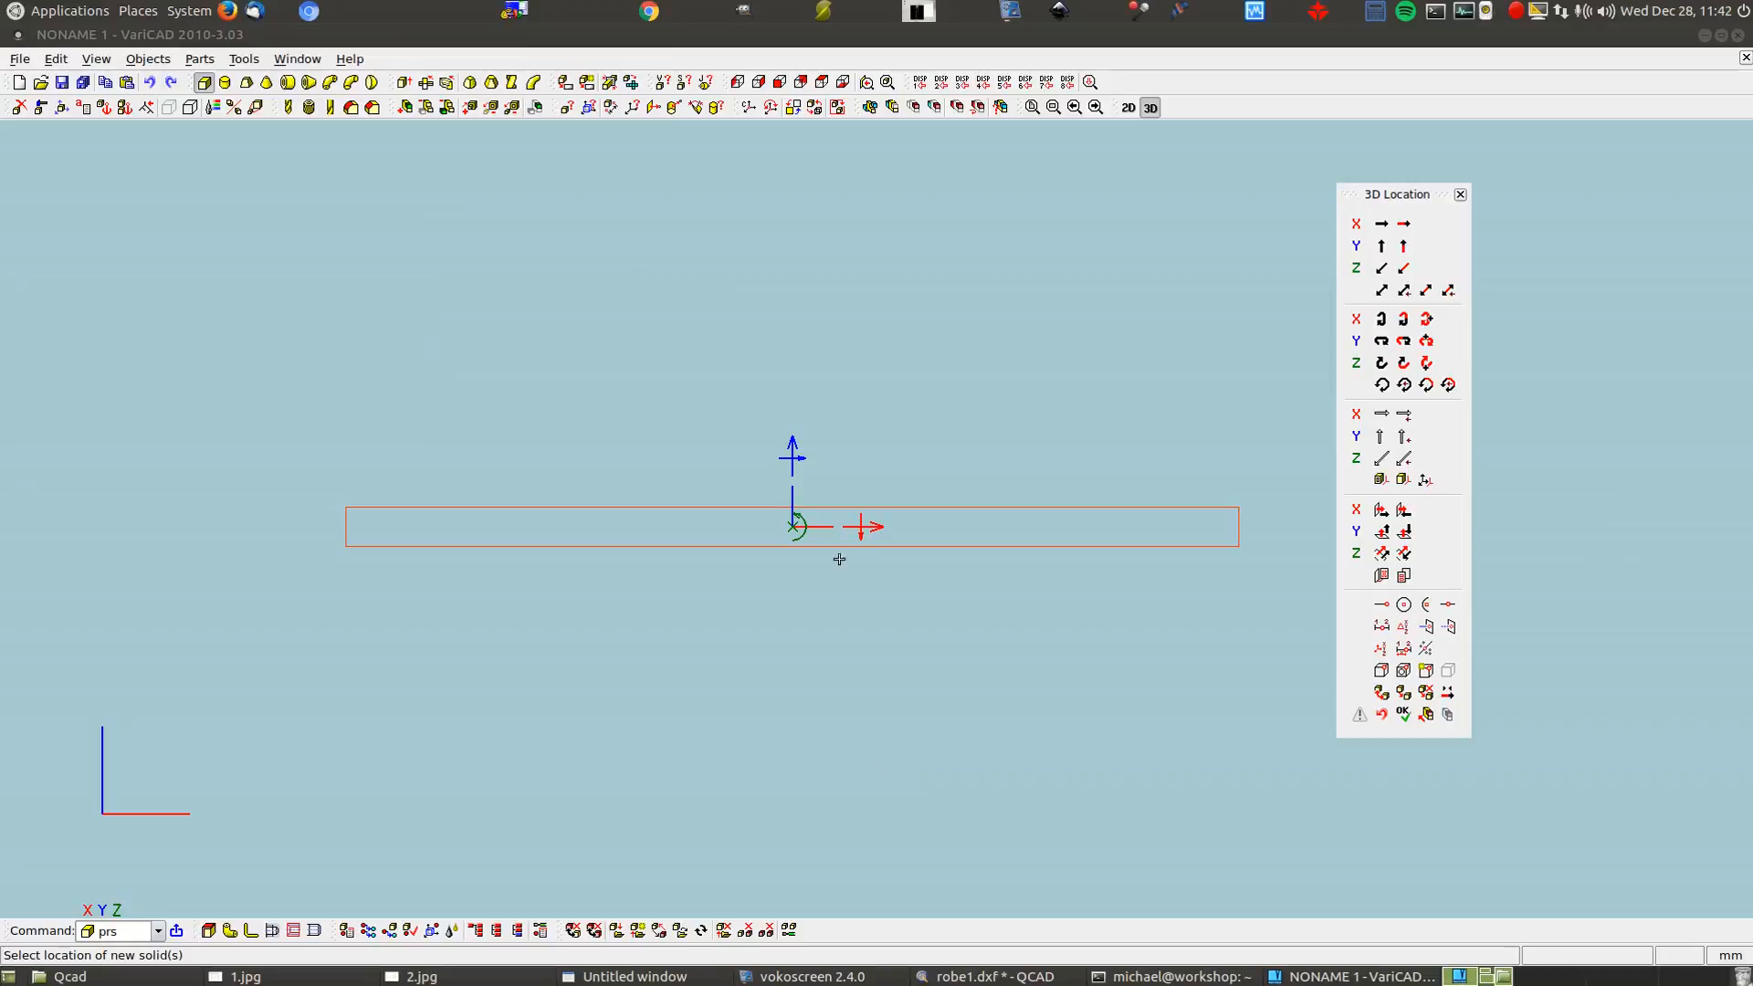
# Rotate the box -90 degrees about X and place it in the drawing
pyautogui.click(860, 527)
pyautogui.click(1080, 498)
pyautogui.click(1143, 618)
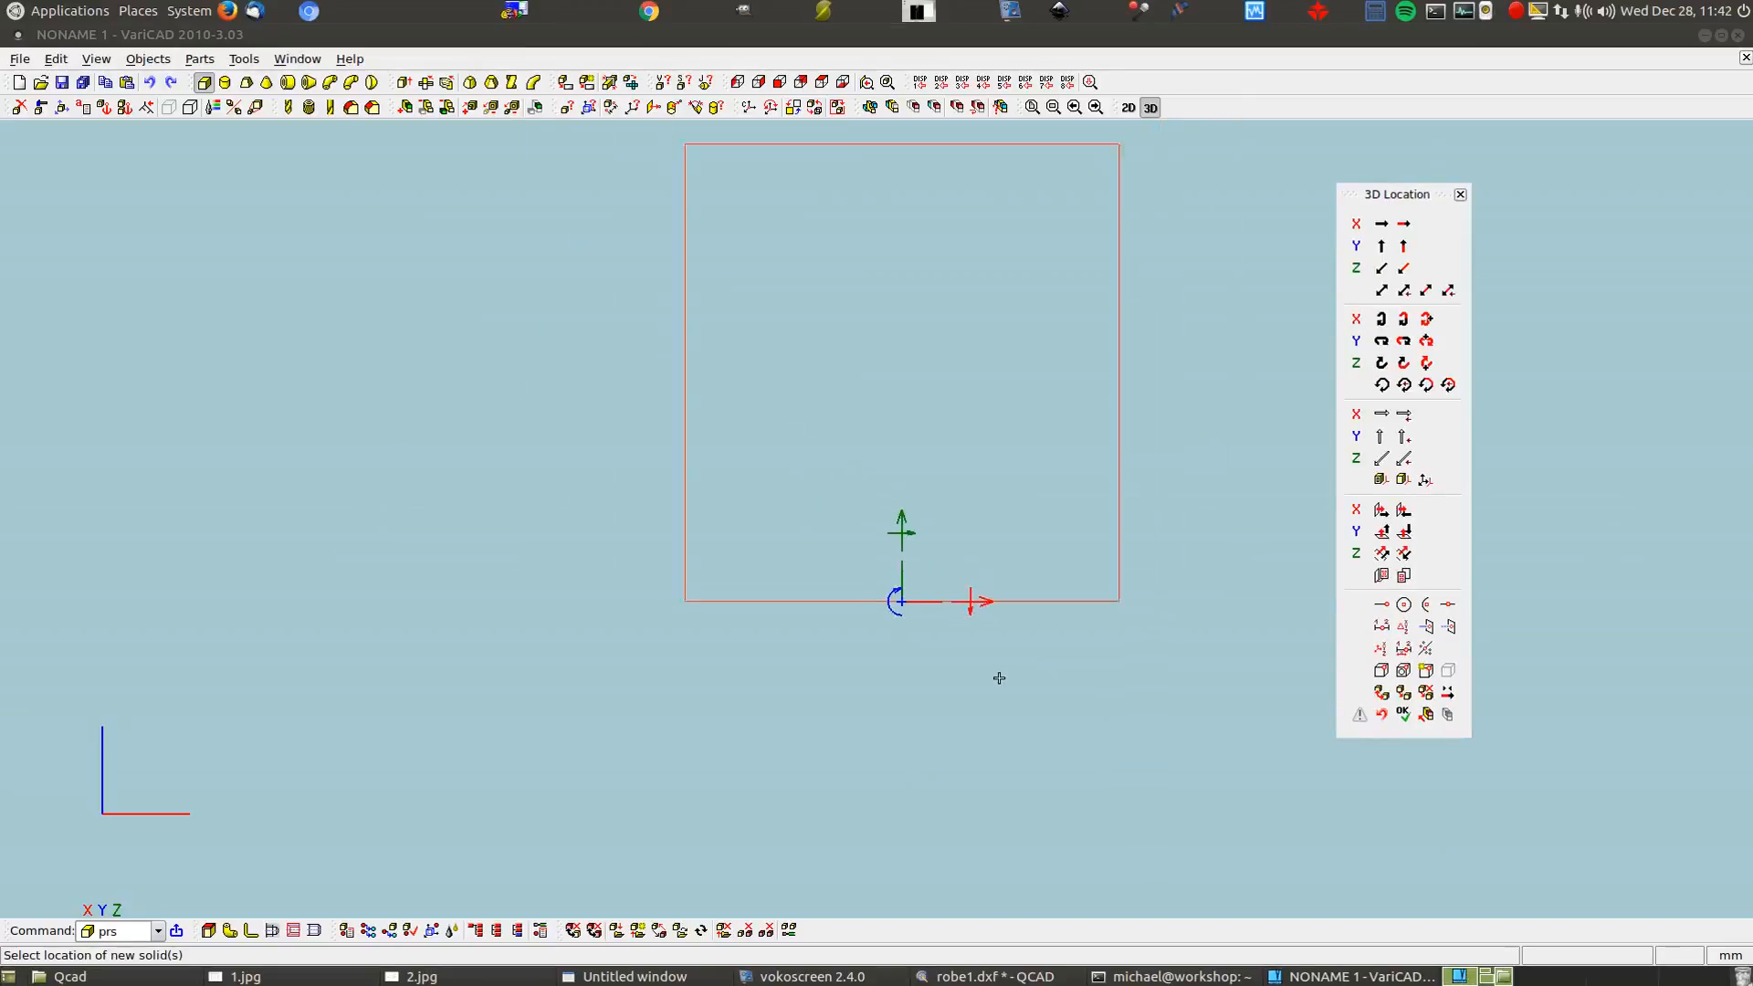
pyautogui.click(1219, 248)
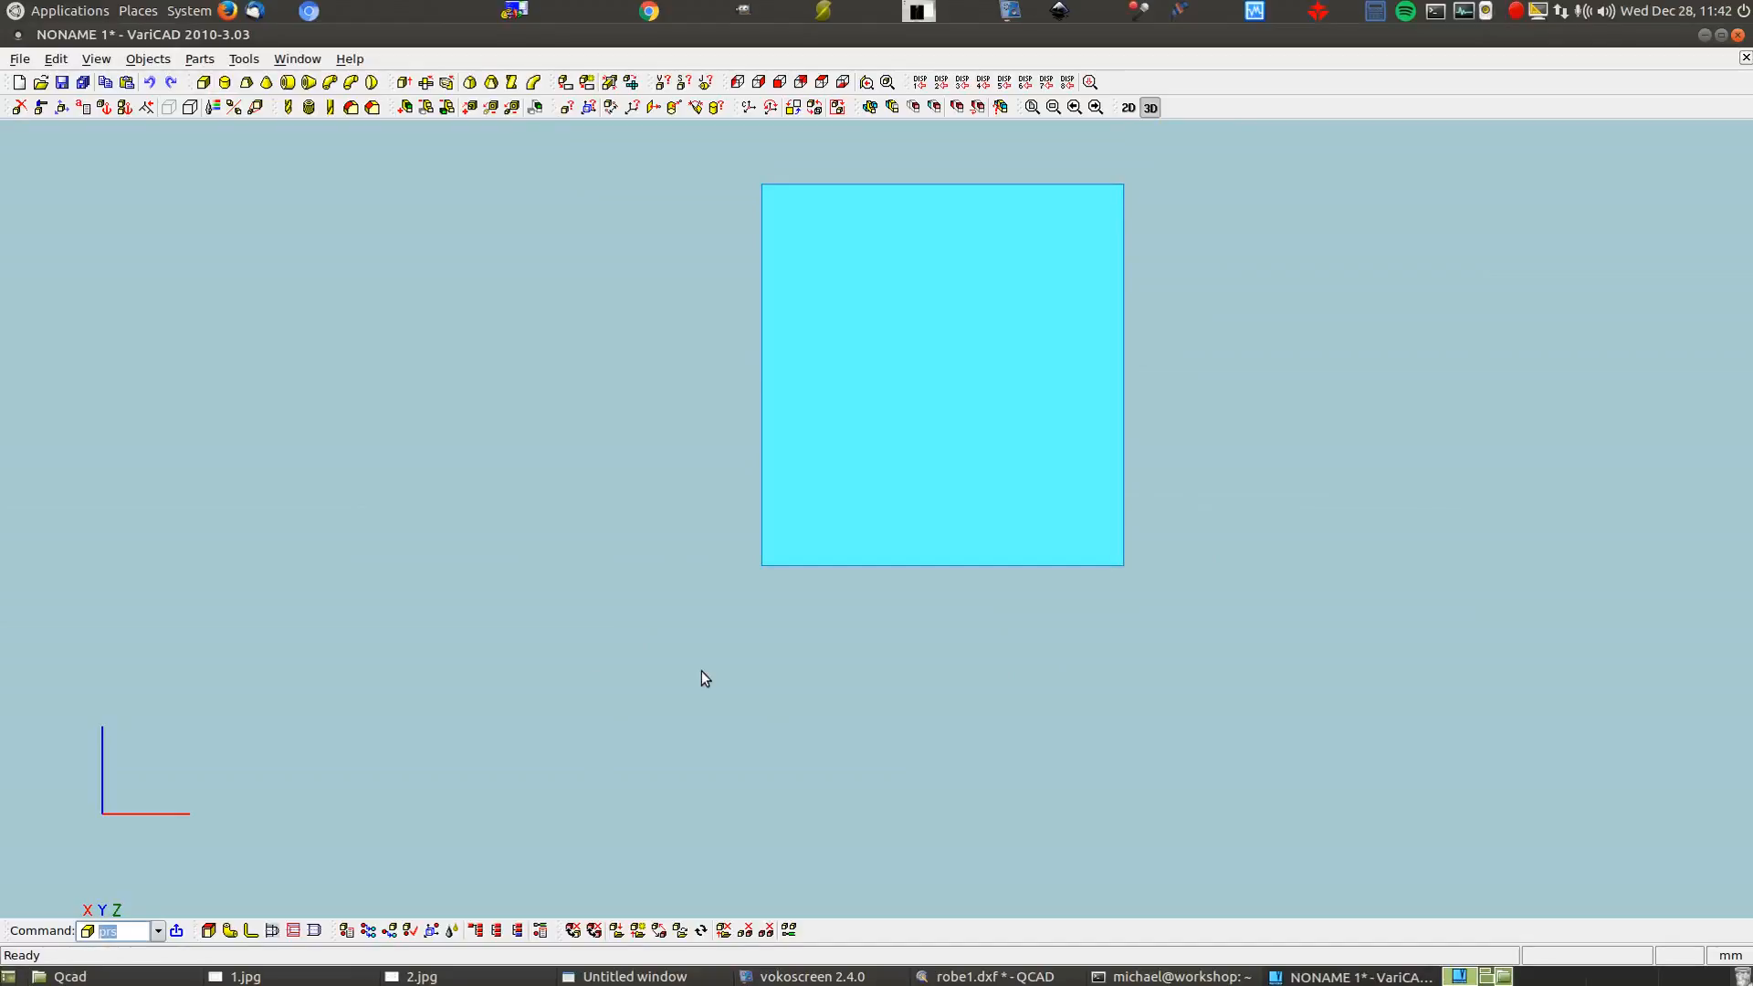
# Check the plate in side, back, top and bottom views, then orbit to an angled view
pyautogui.click(761, 83)
pyautogui.click(738, 84)
pyautogui.click(807, 84)
pyautogui.click(822, 84)
pyautogui.click(844, 83)
pyautogui.click(780, 84)
pyautogui.moveTo(690, 611); pyautogui.dragTo(854, 714, button='middle')
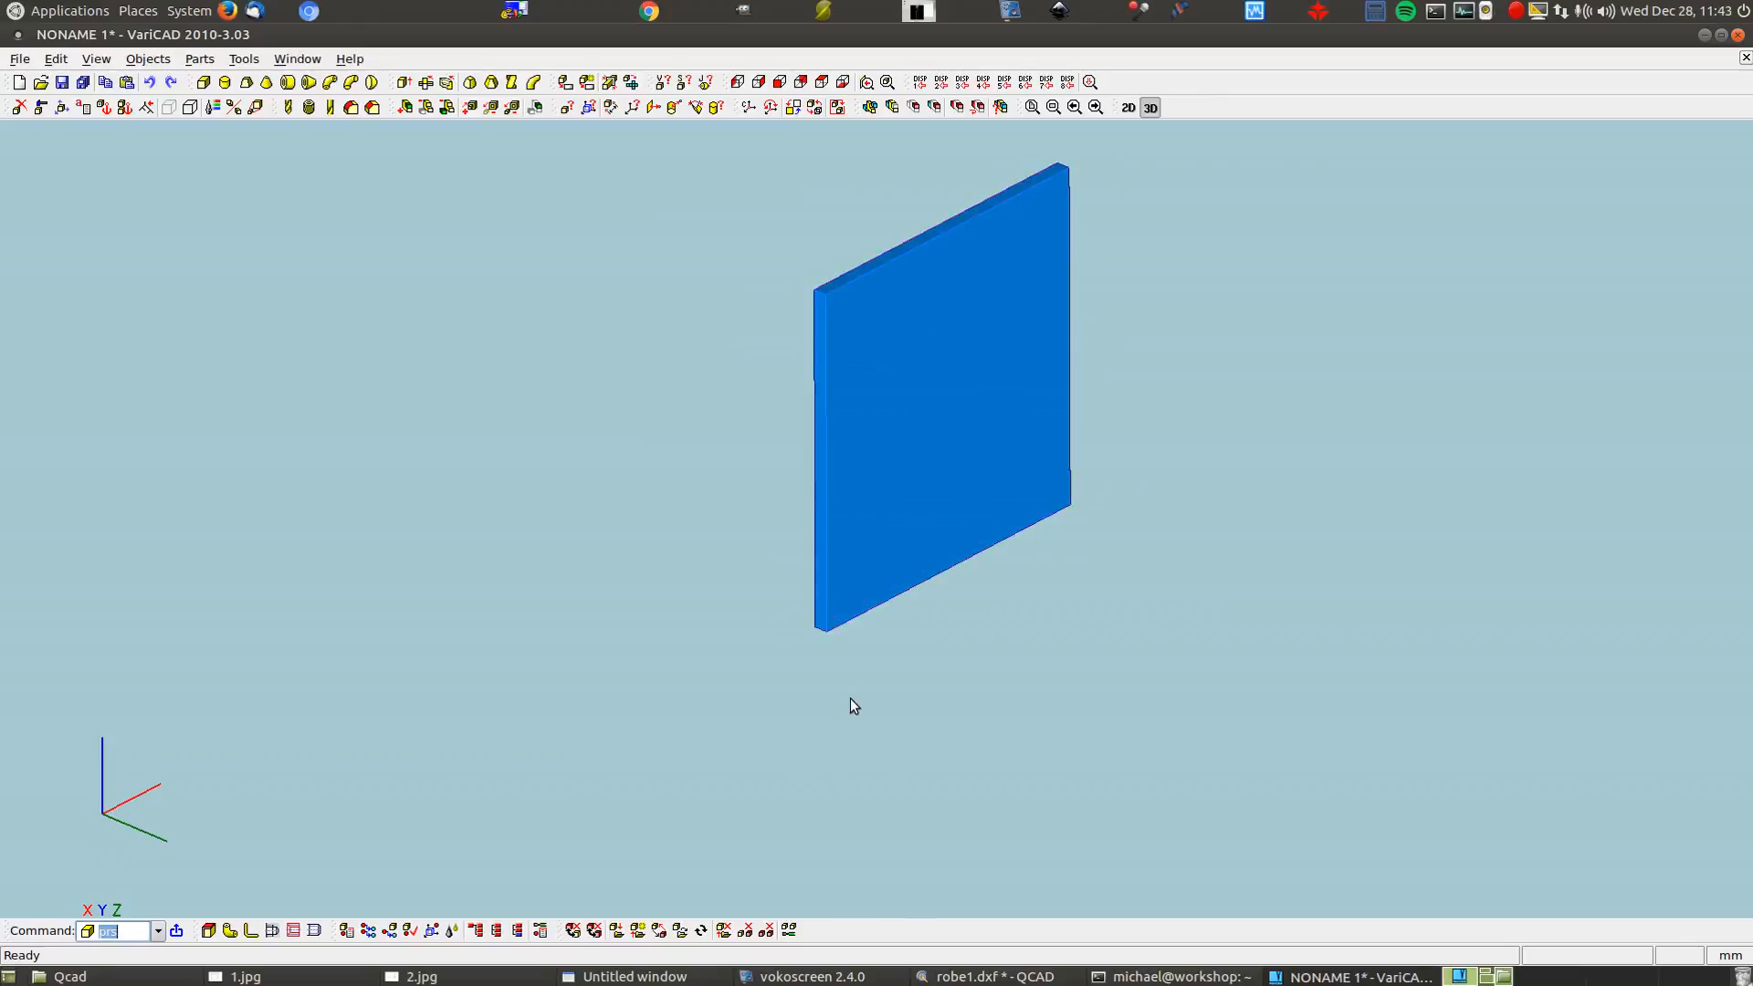
pyautogui.moveTo(885, 769); pyautogui.dragTo(898, 699)
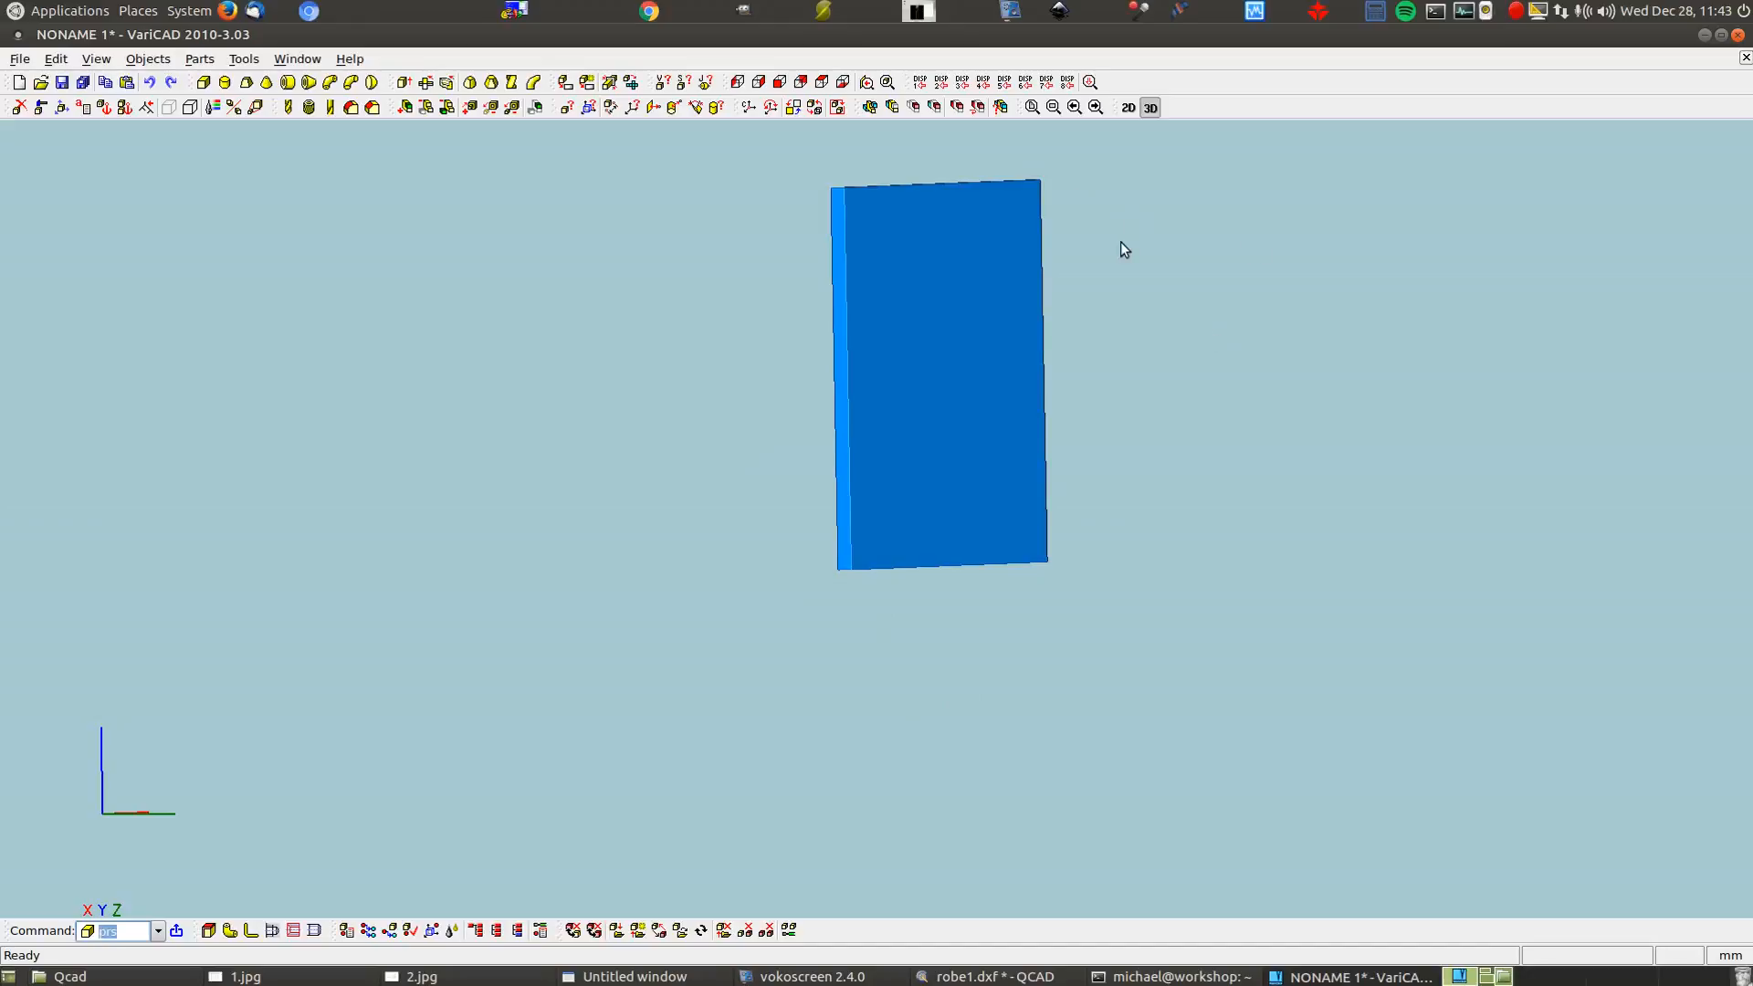
# Switch Precise Displaying to Perspective with a shorter eye distance
pyautogui.click(96, 58)
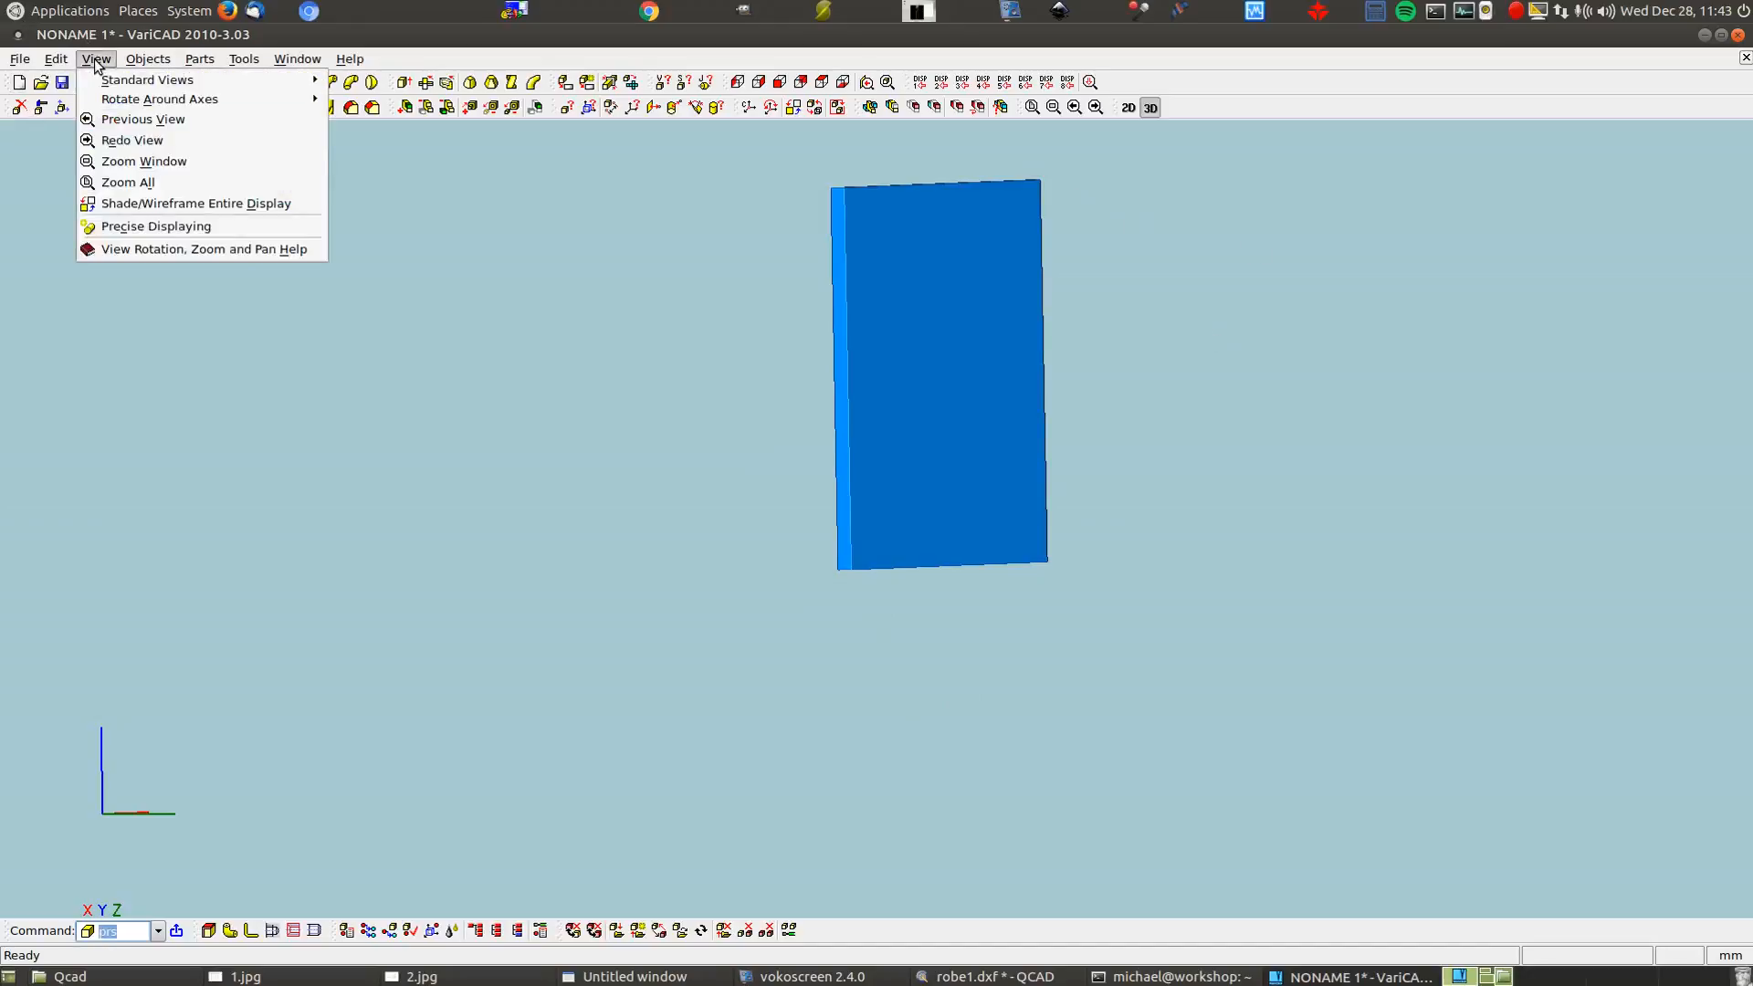
pyautogui.click(189, 230)
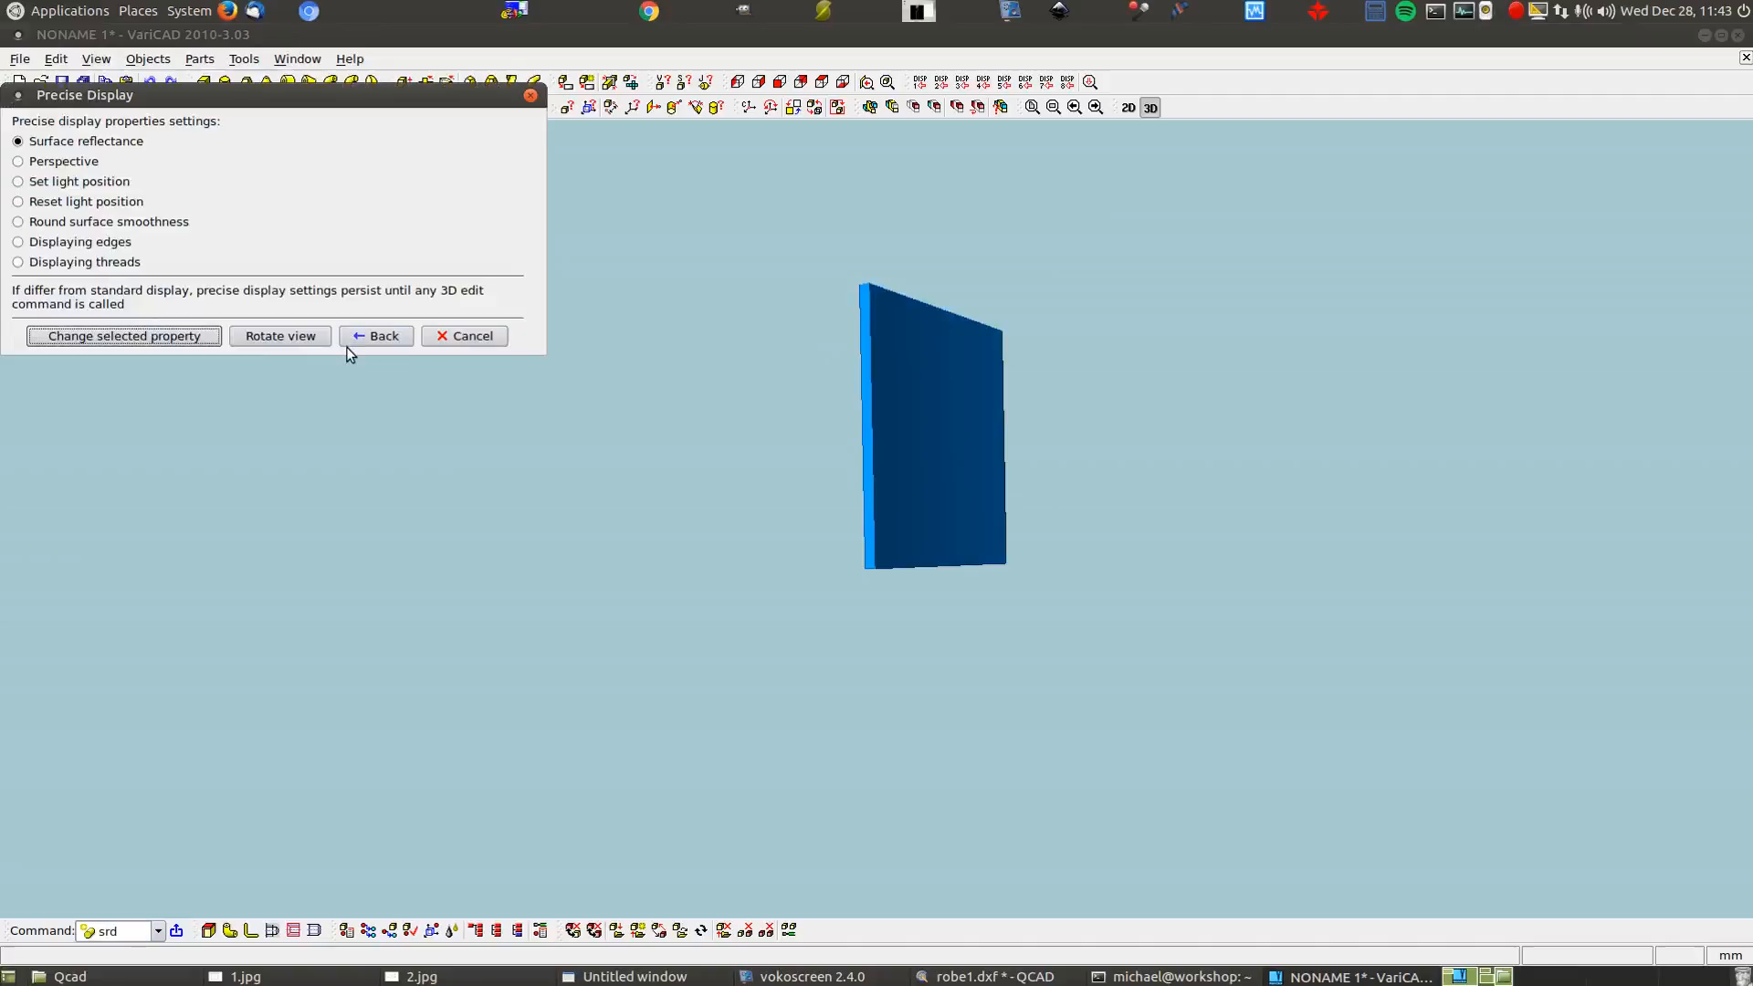
pyautogui.click(62, 163)
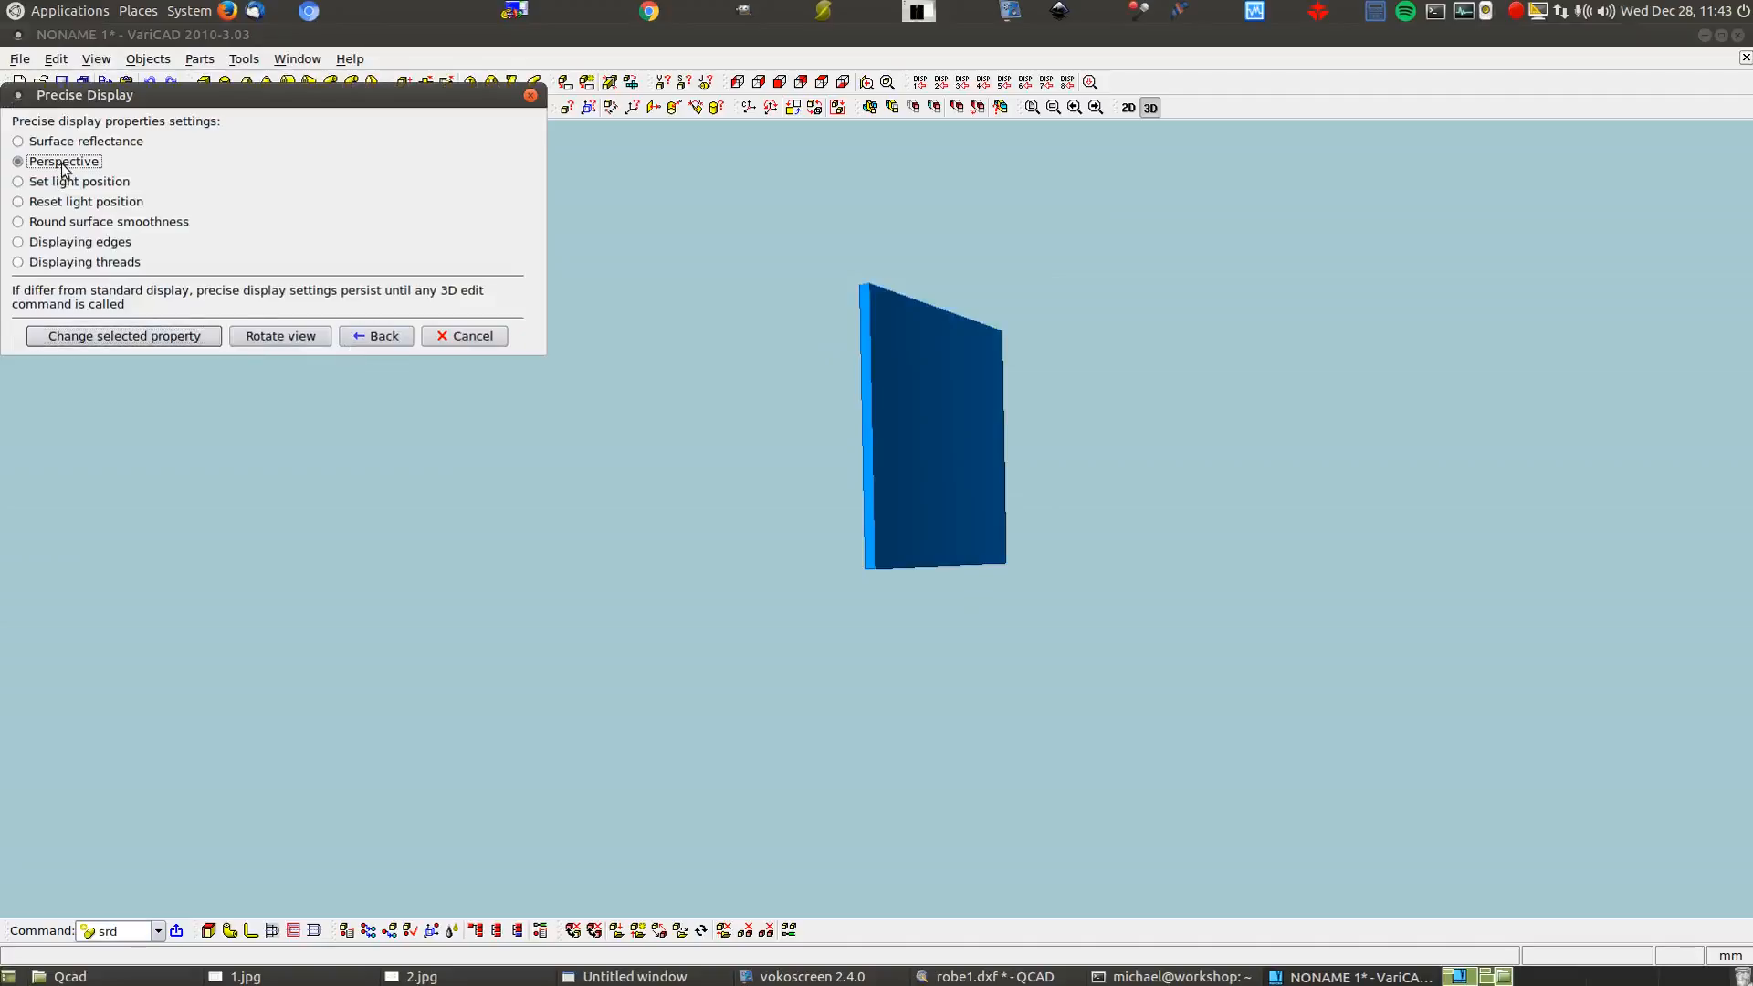
pyautogui.click(124, 335)
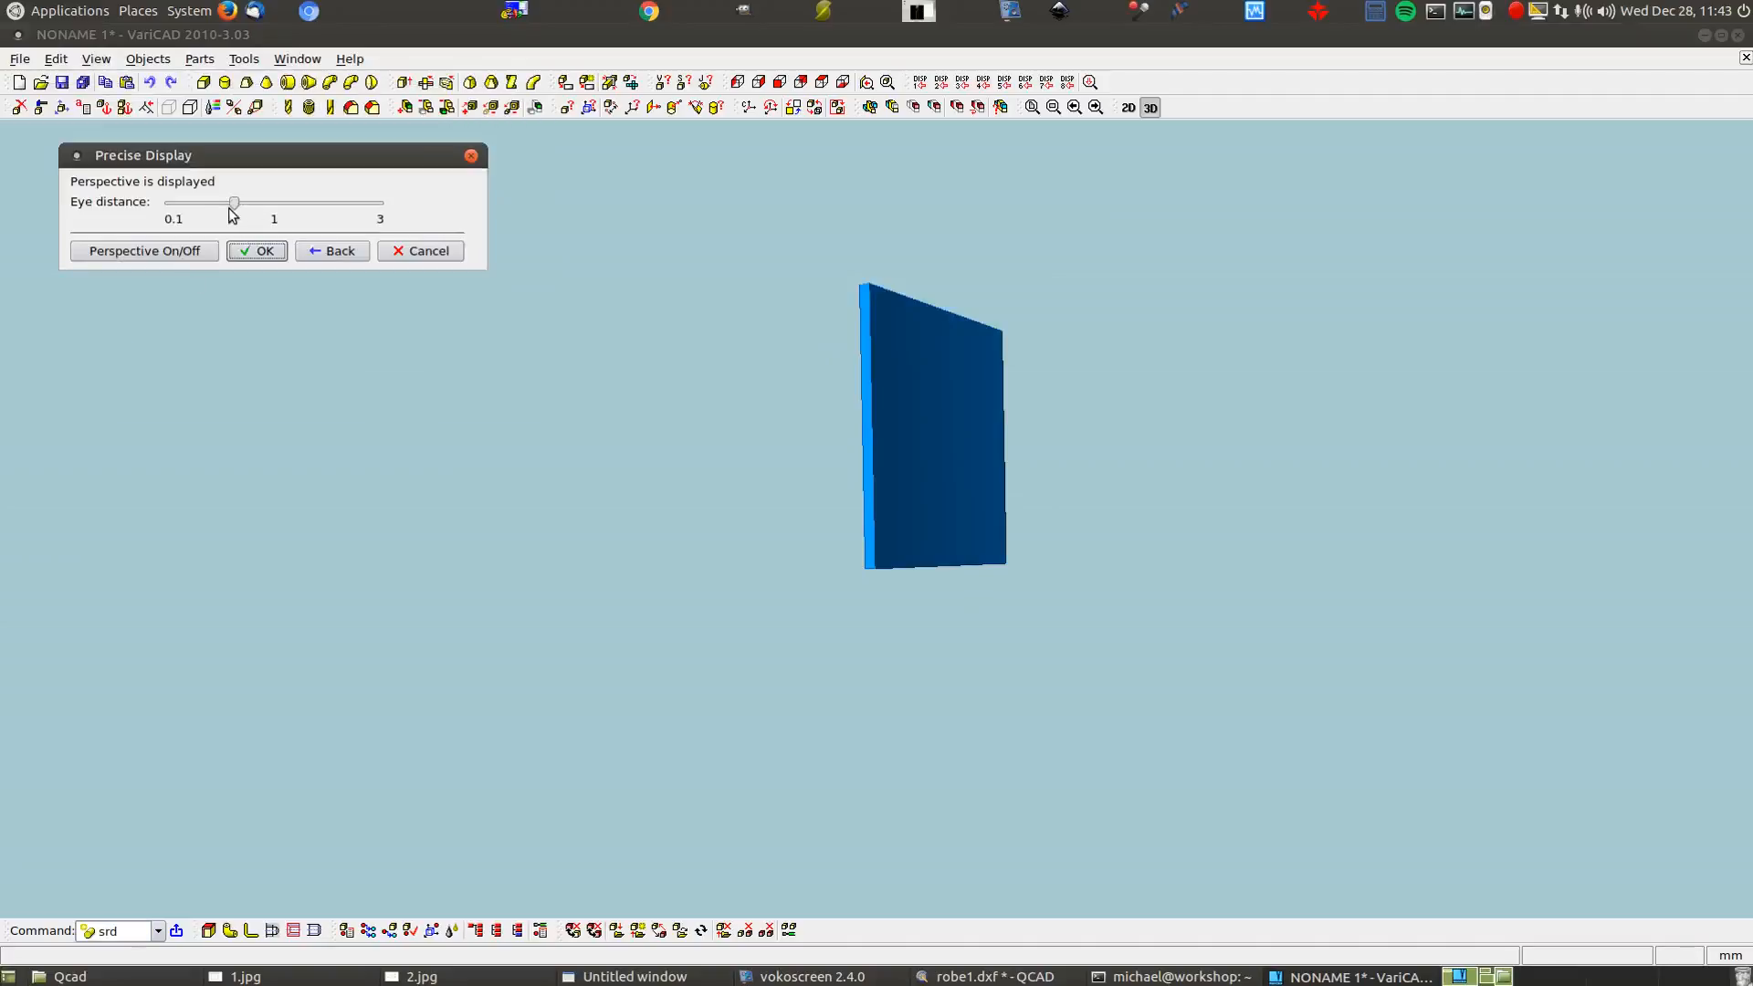
pyautogui.moveTo(237, 203); pyautogui.dragTo(199, 224)
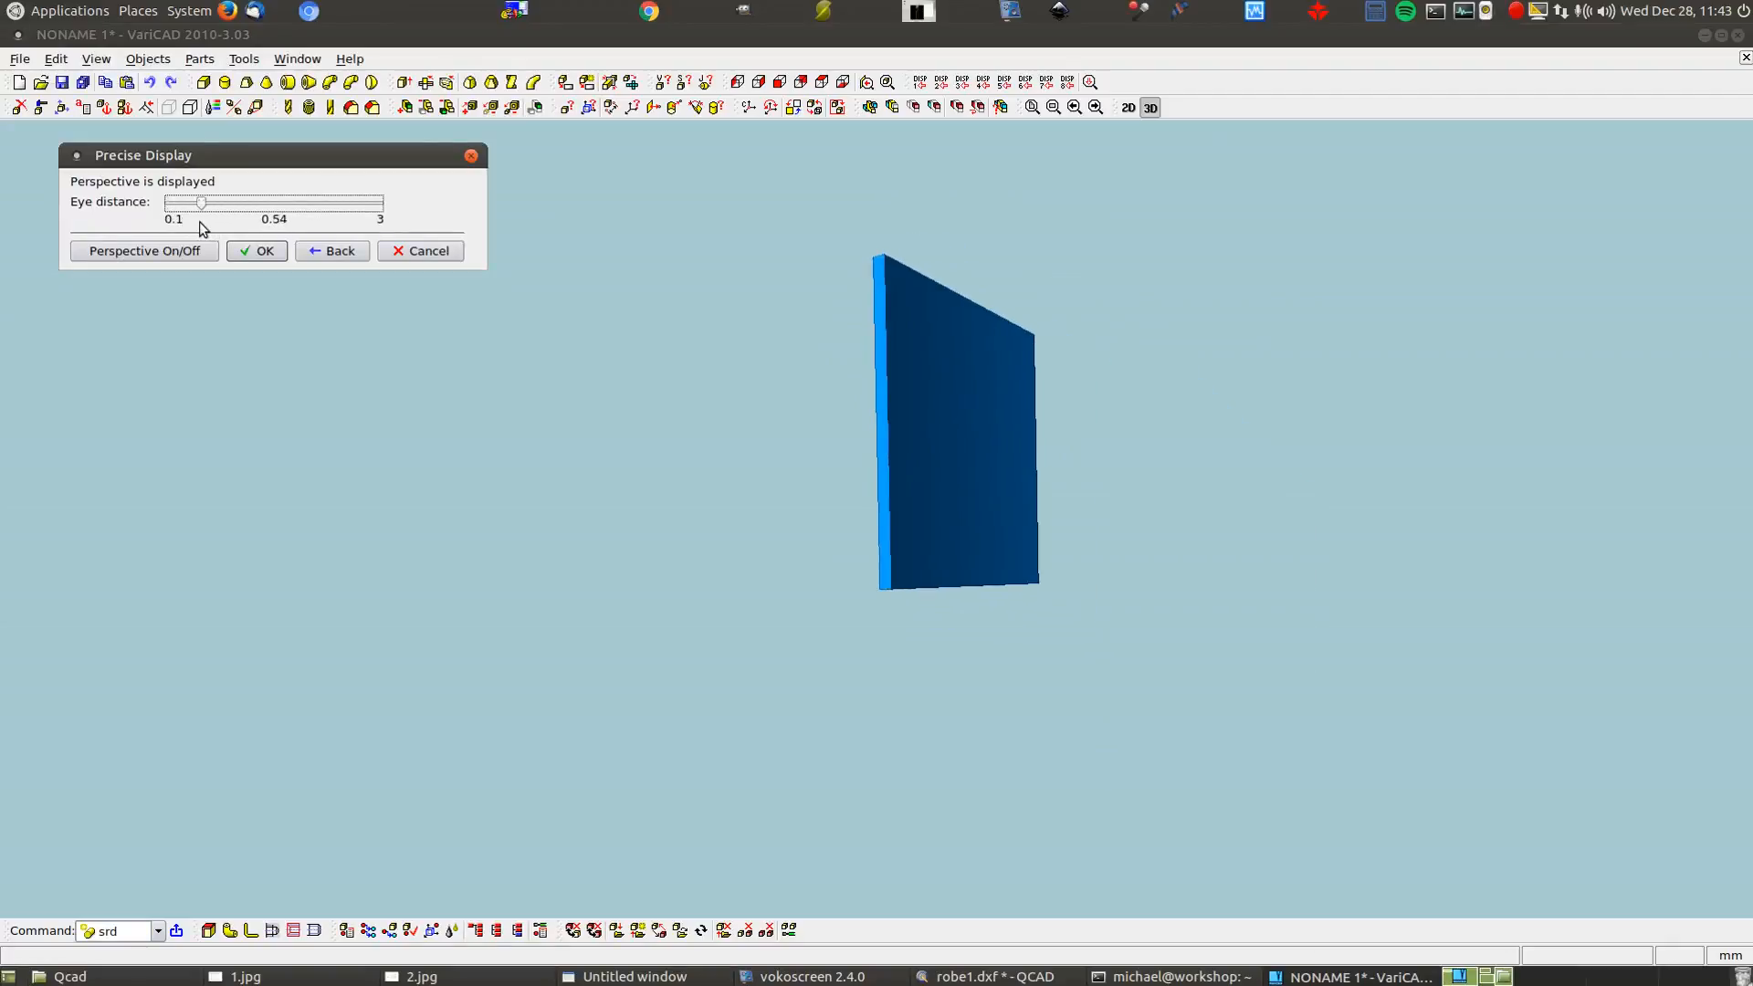
pyautogui.click(256, 251)
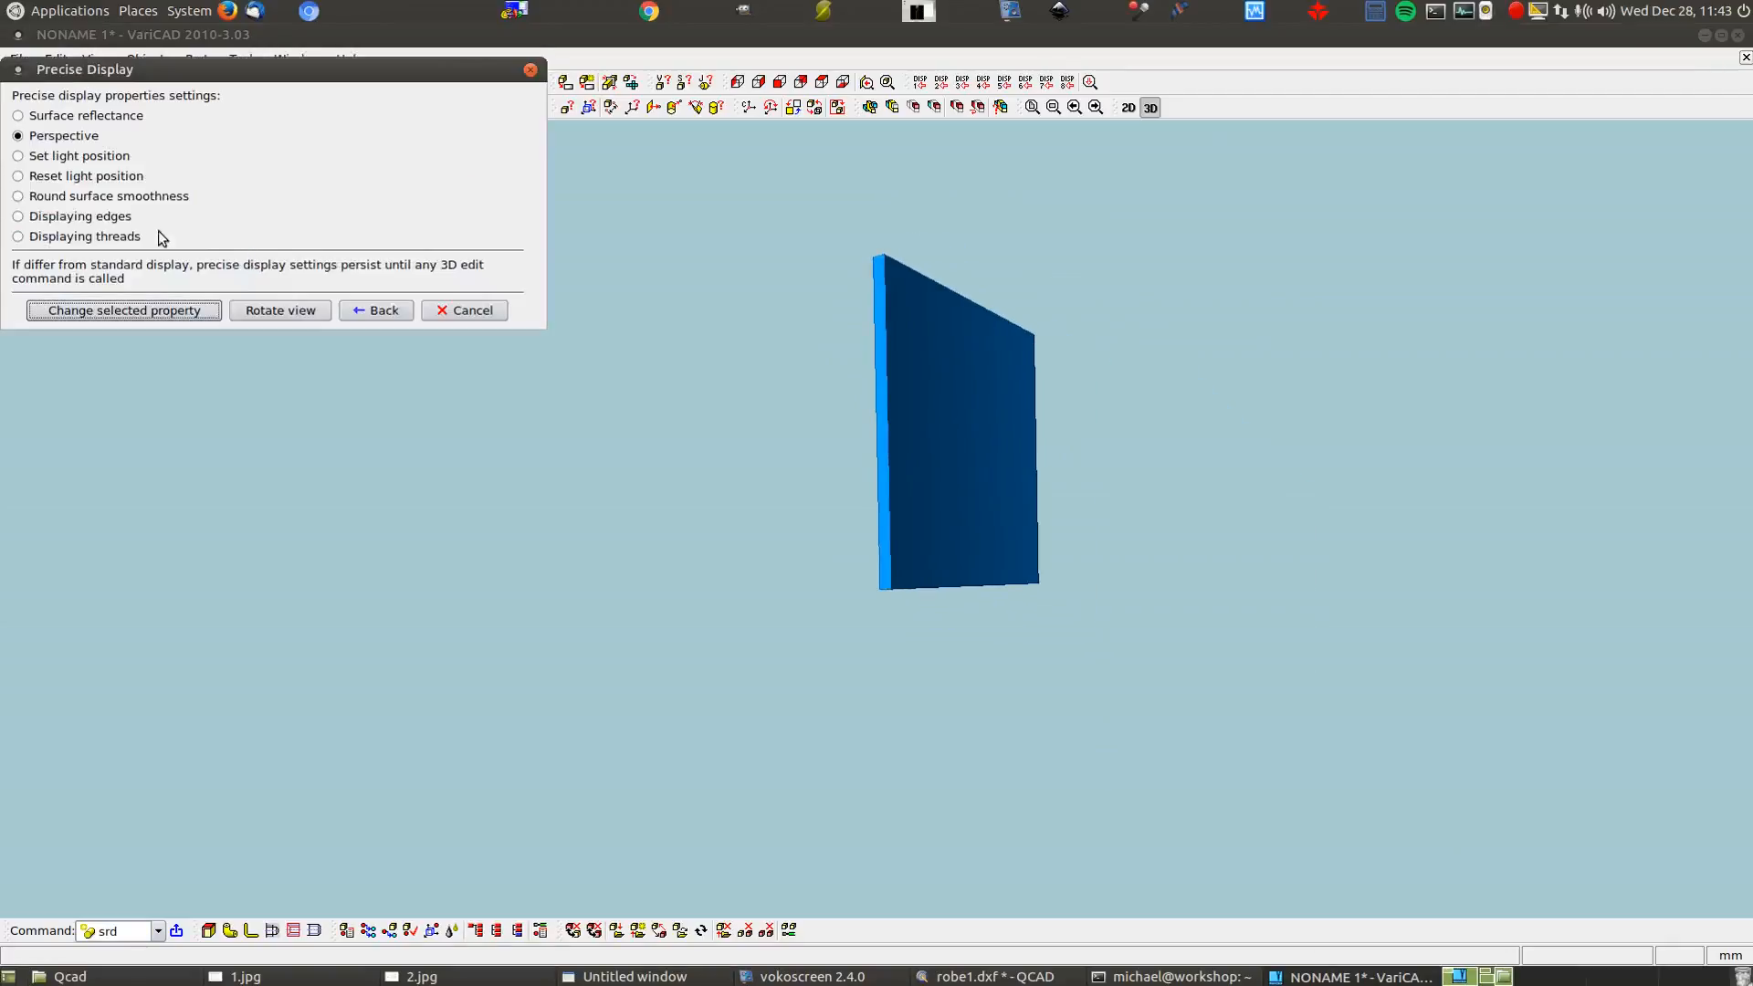
# Reposition the light source above the plate and close the display settings
pyautogui.click(19, 156)
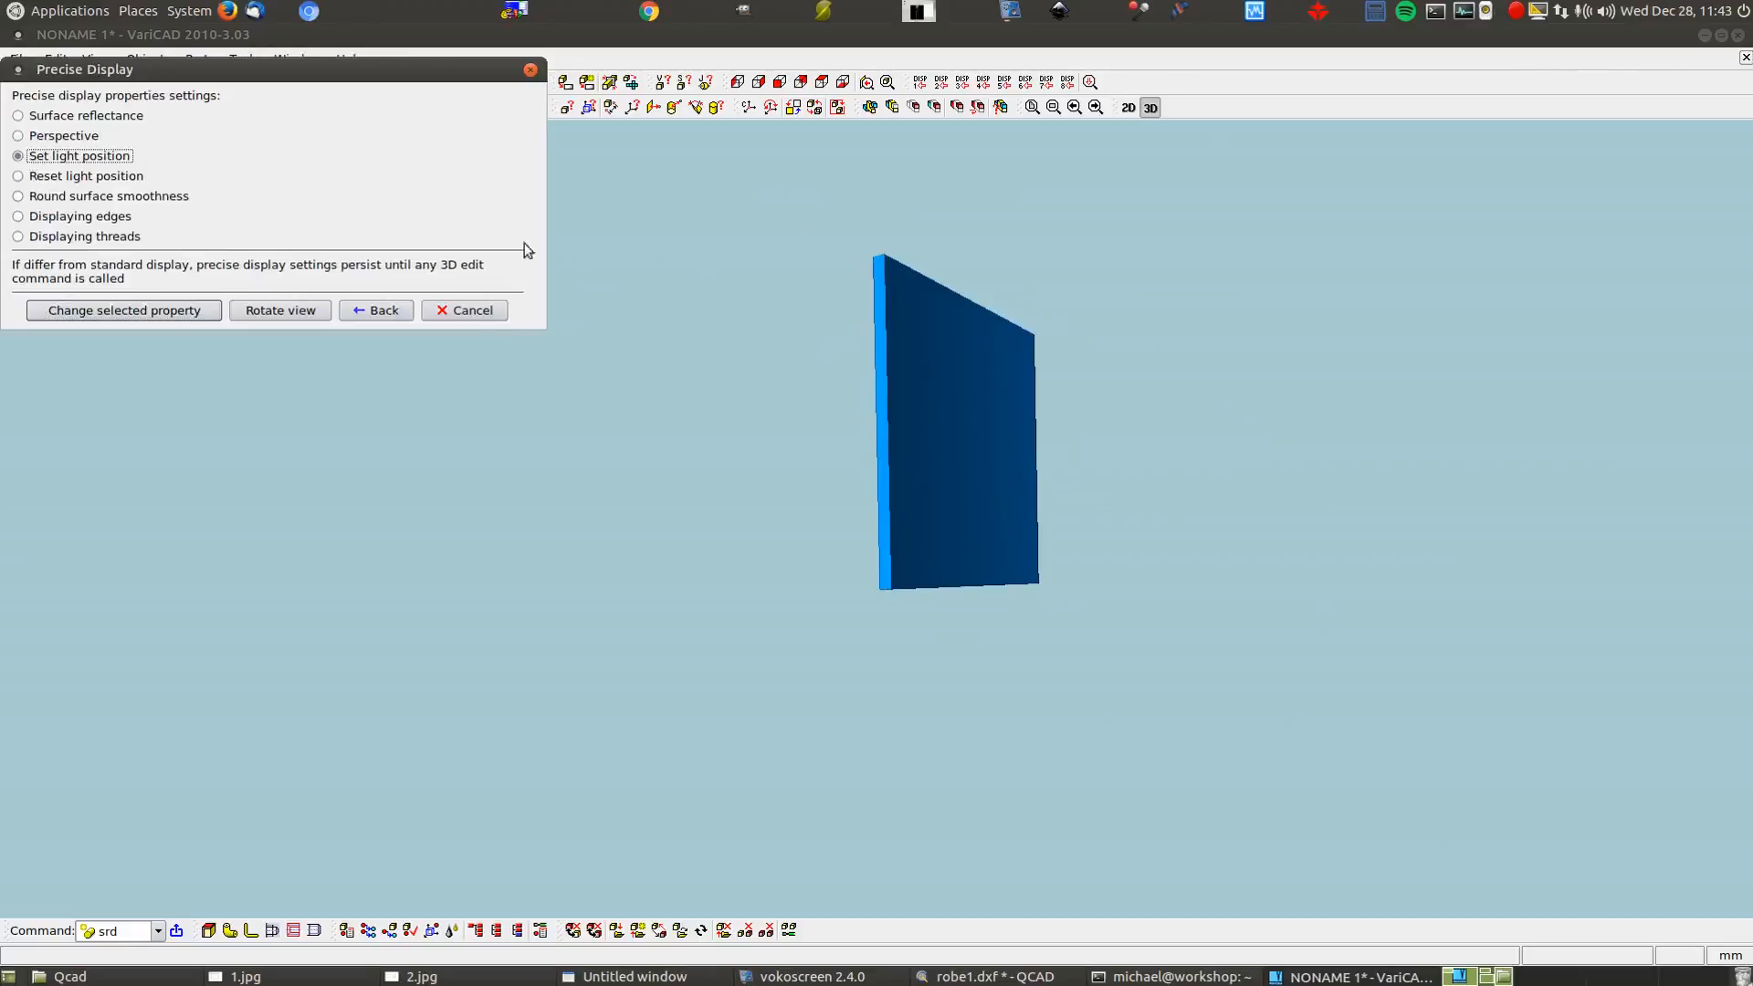
pyautogui.click(138, 310)
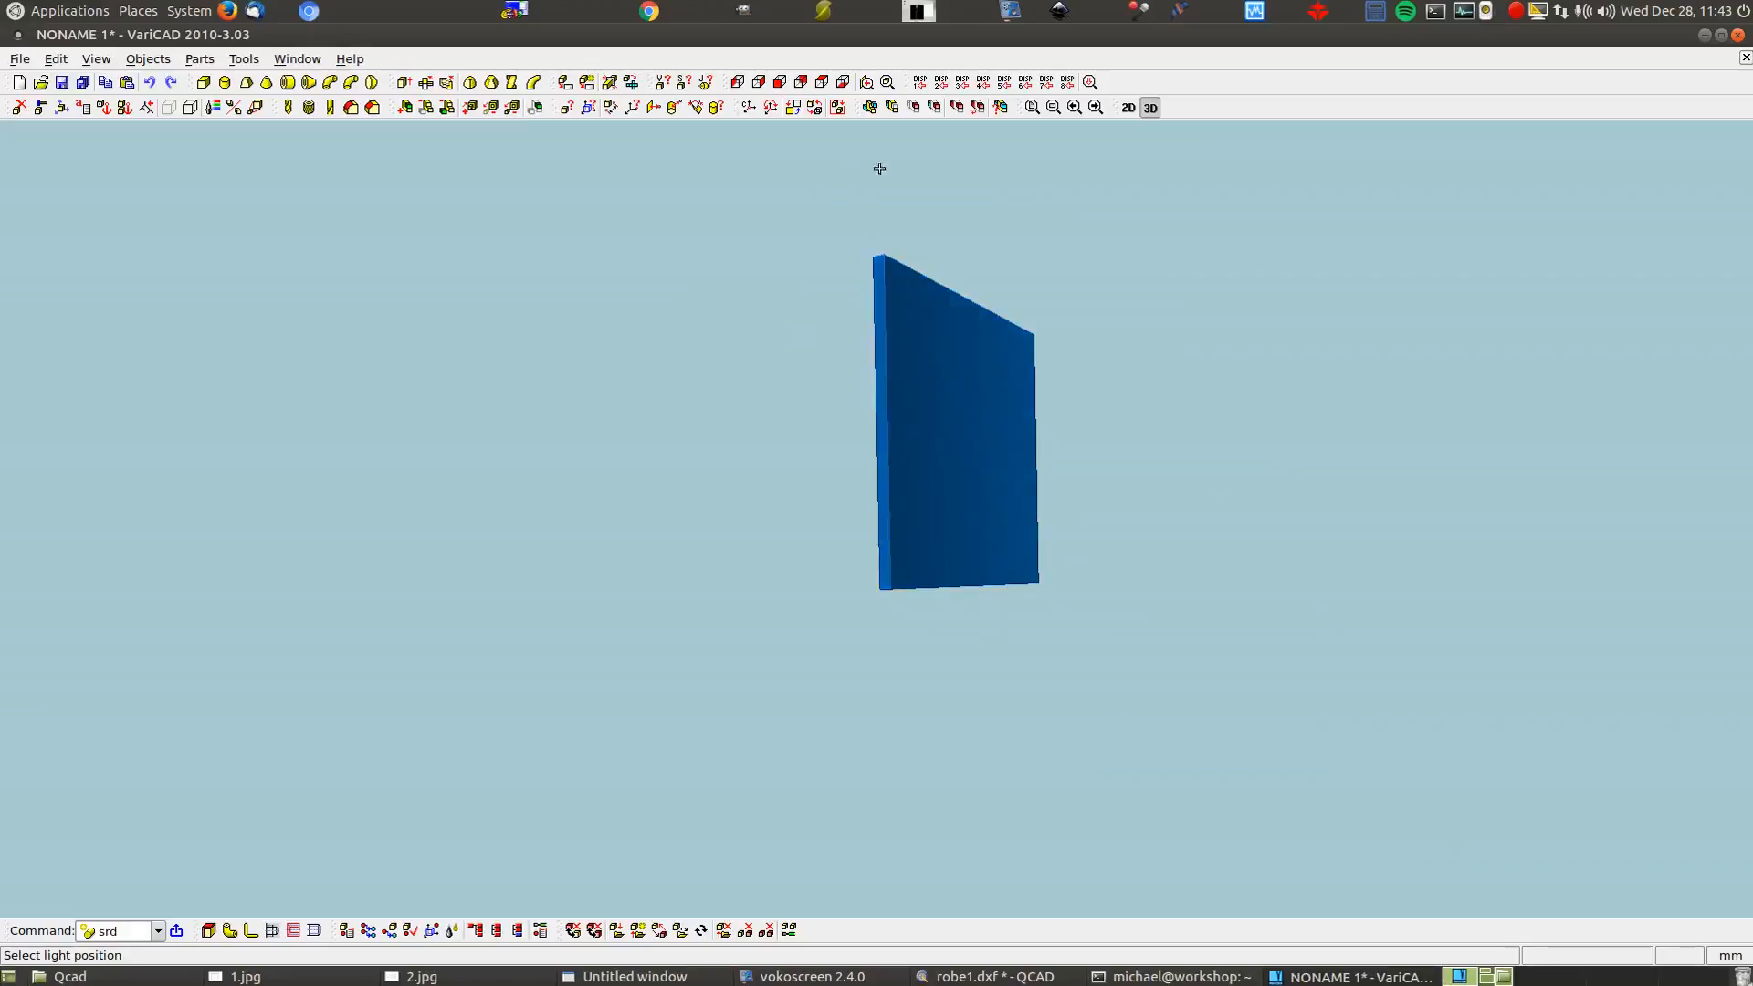
pyautogui.click(970, 161)
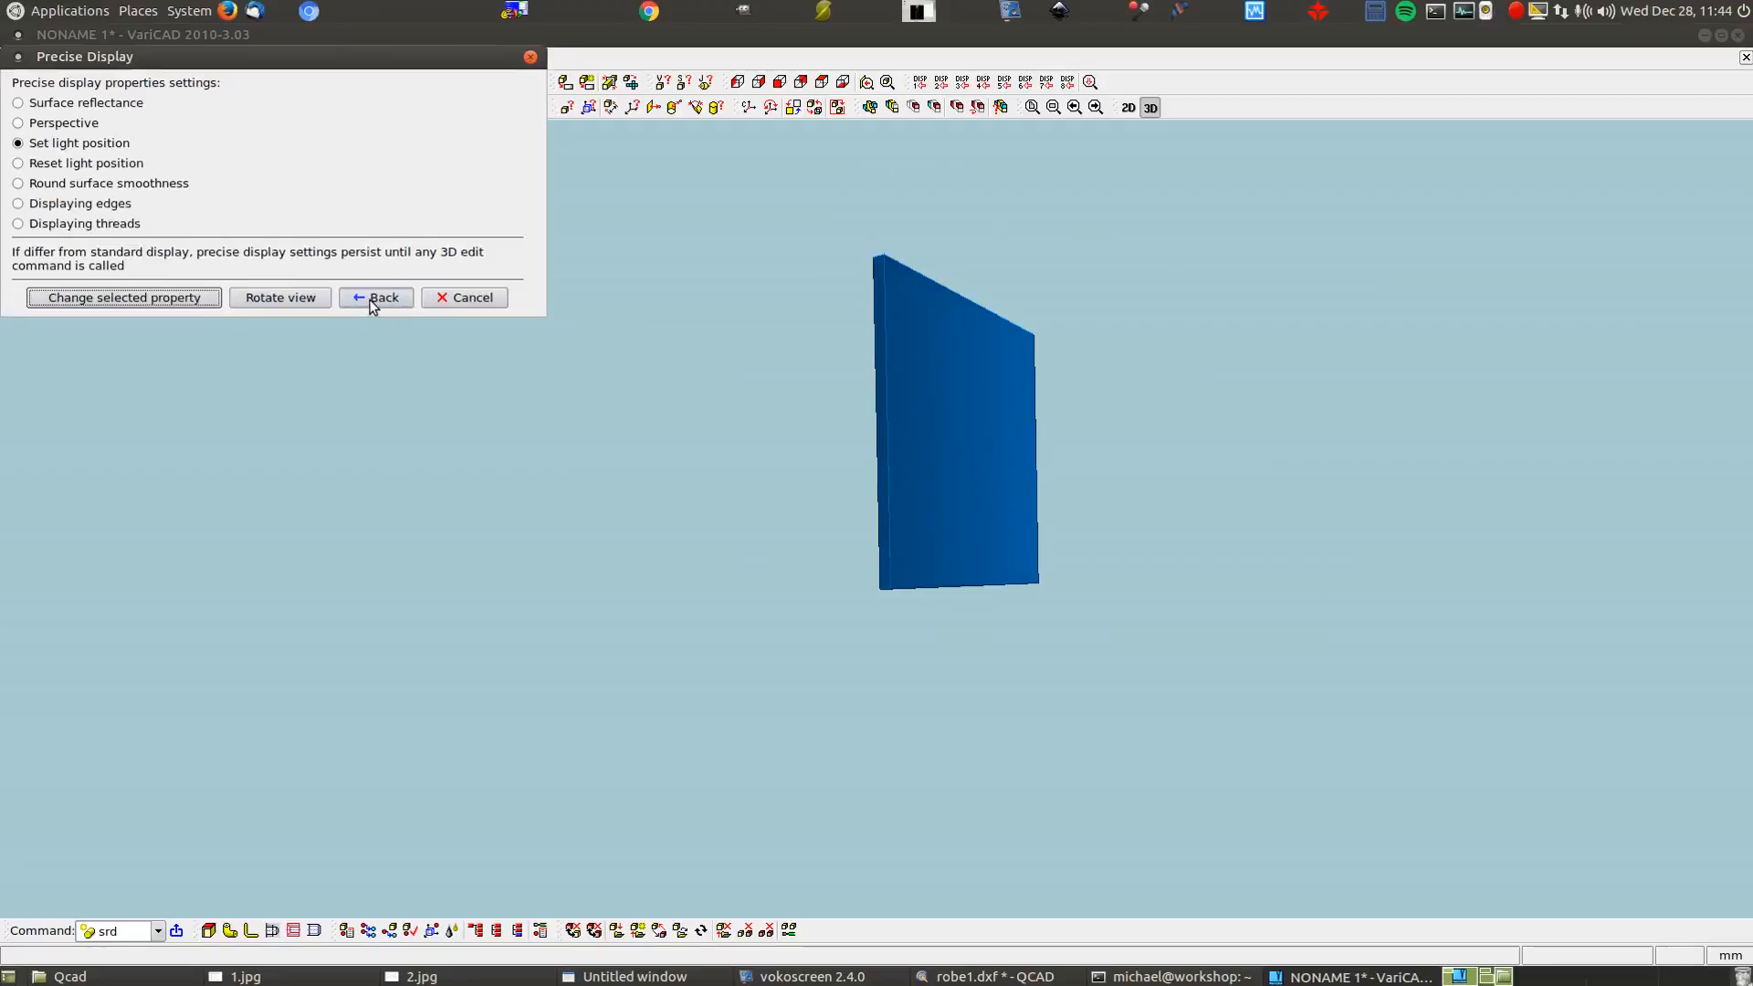
pyautogui.click(443, 298)
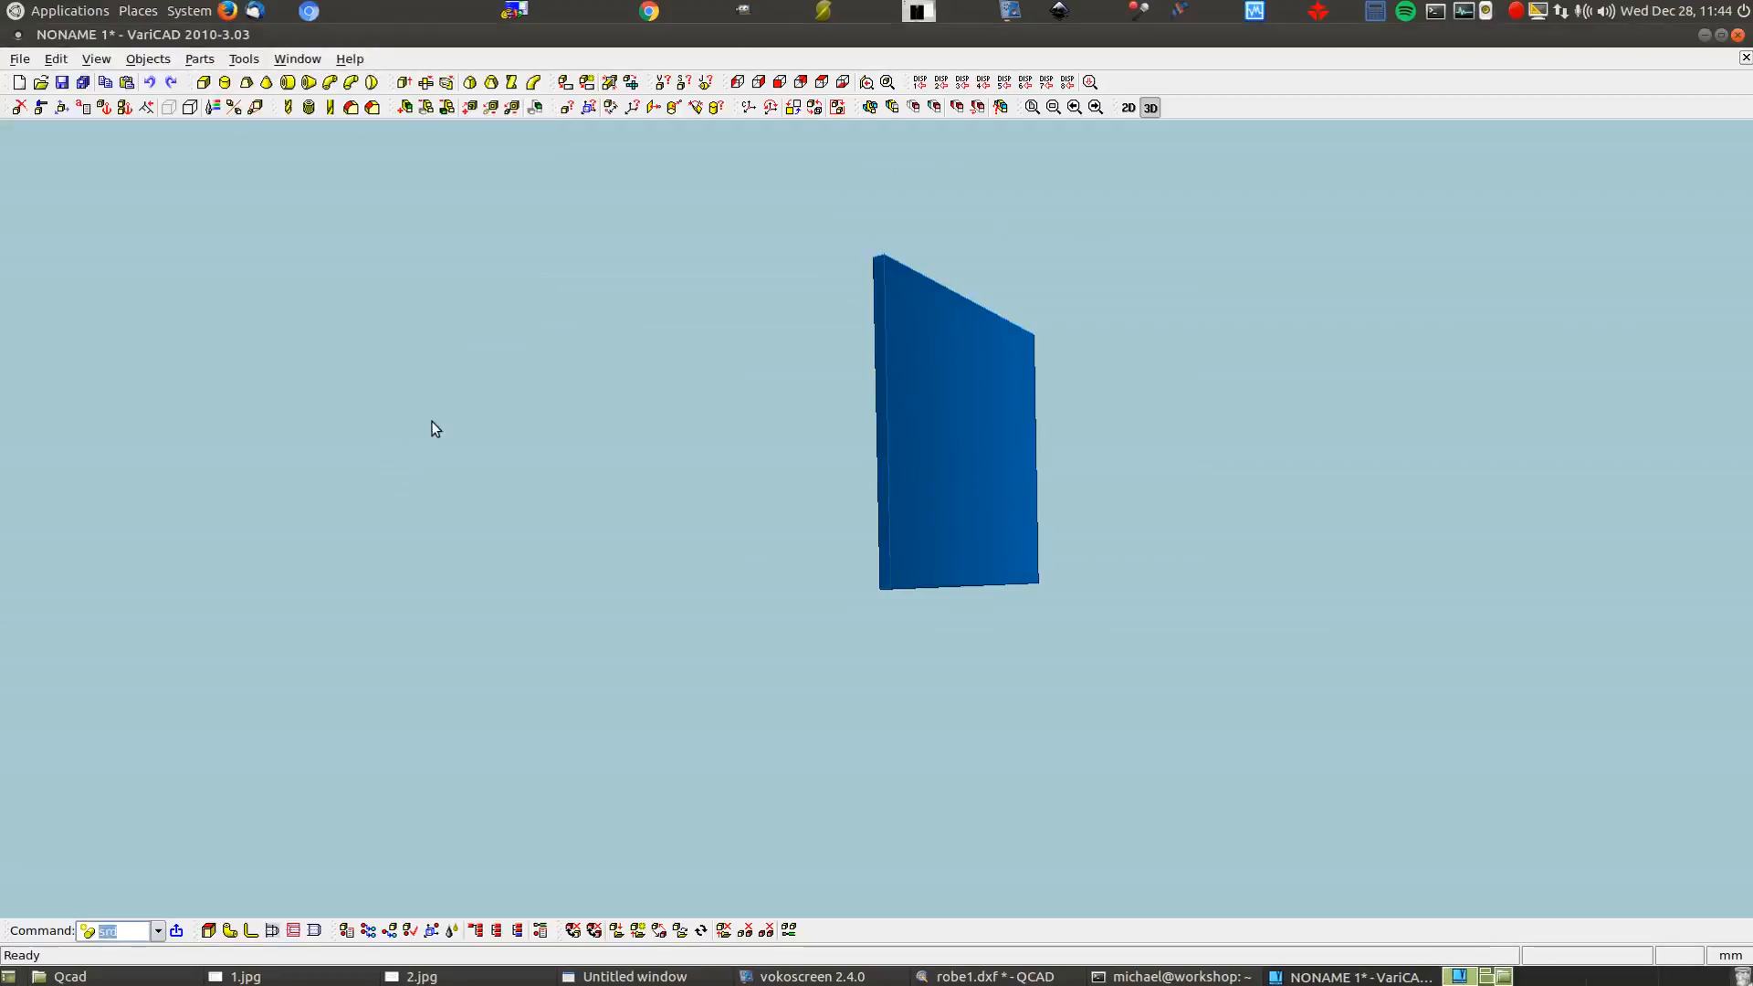
# Start a new box with the prs command and orbit to an angled view of the plate
pyautogui.click(780, 82)
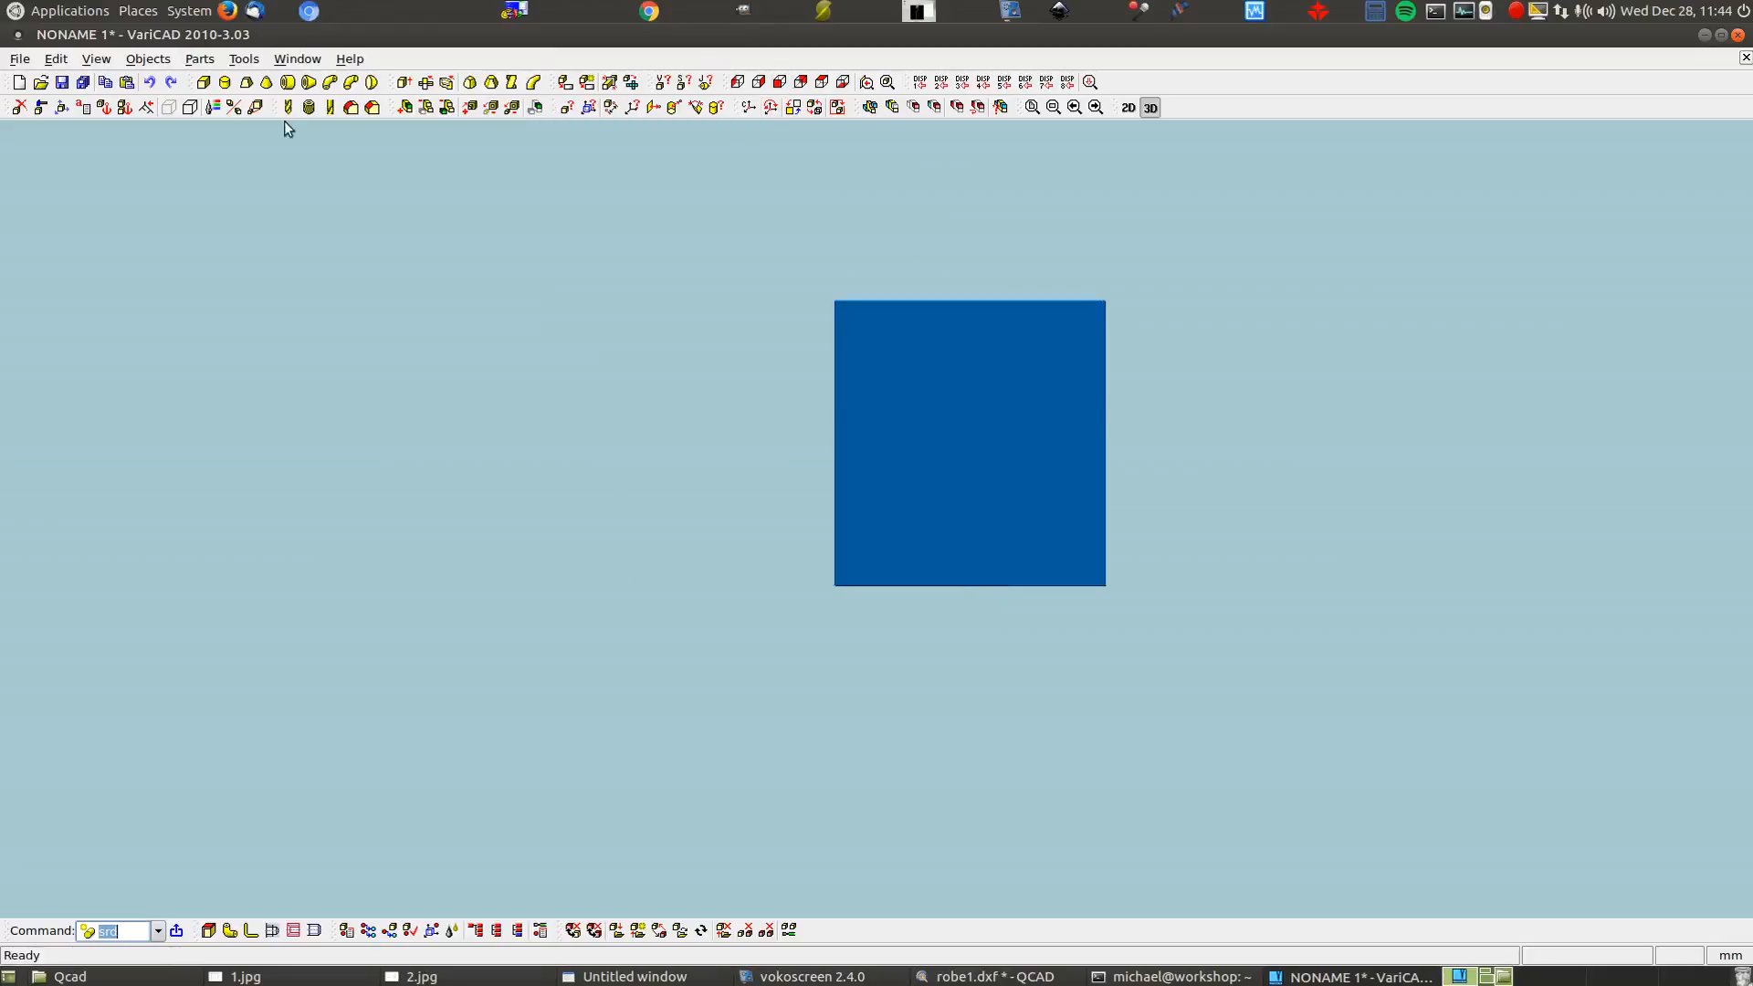
pyautogui.write('prs')
pyautogui.press('Return')
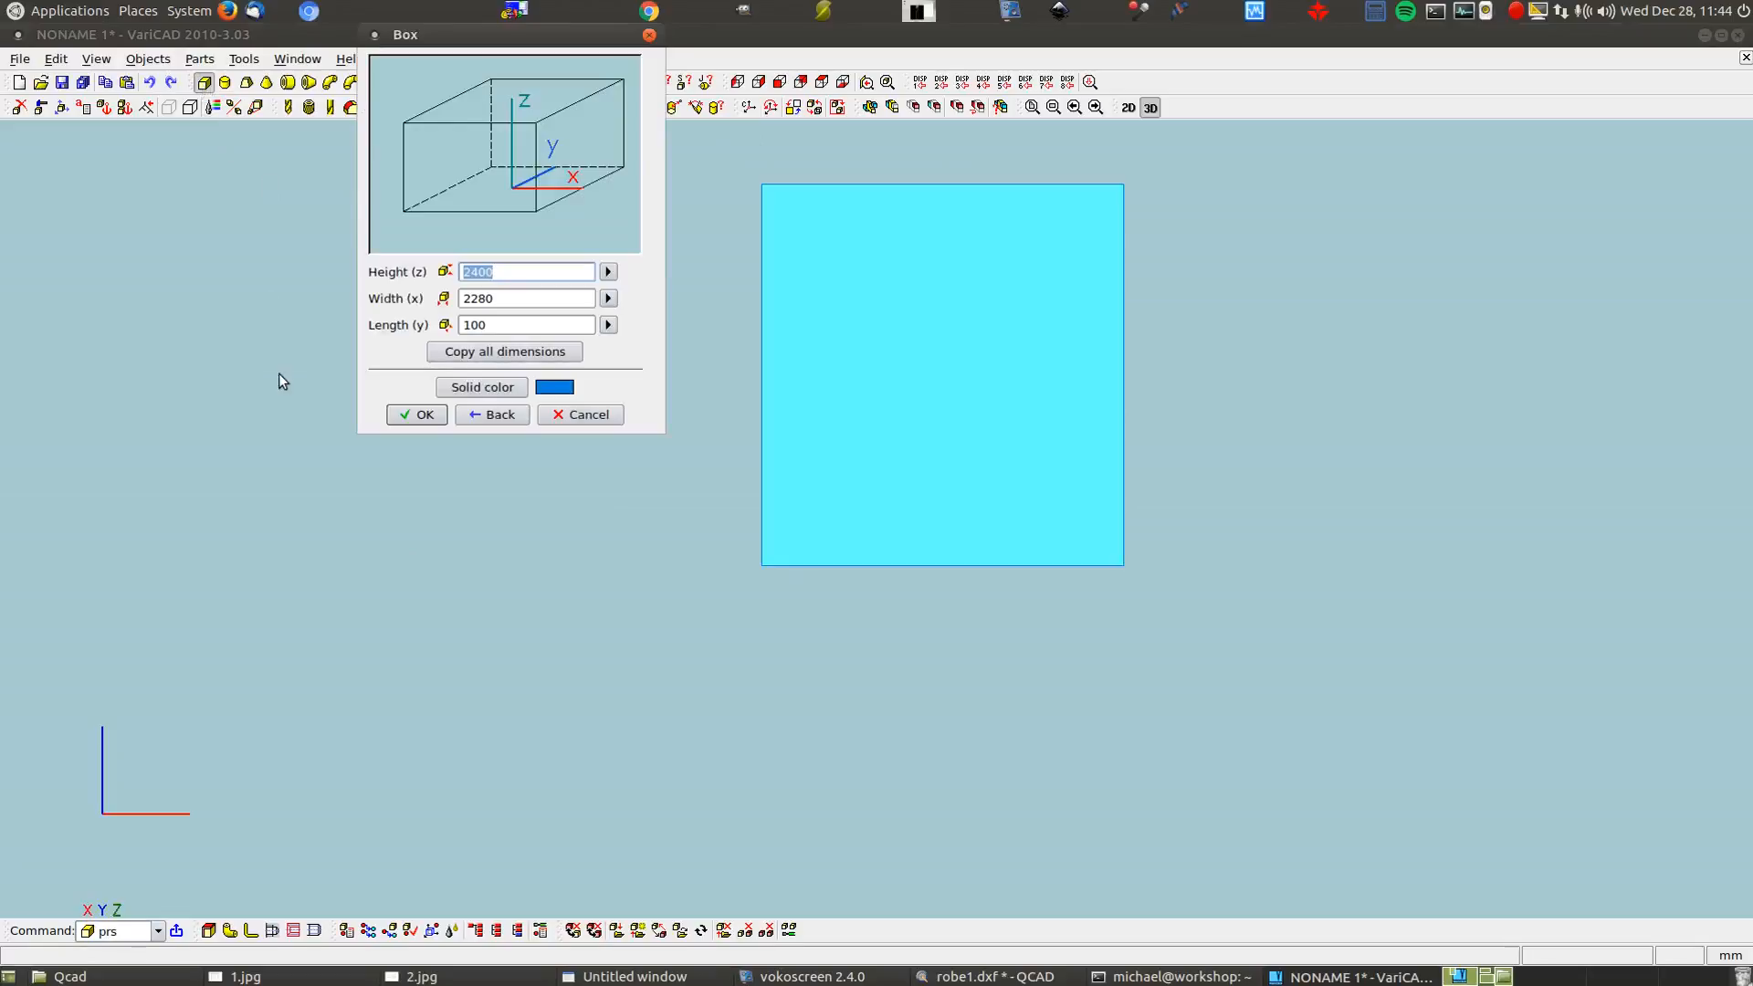
pyautogui.moveTo(582, 541); pyautogui.dragTo(617, 603, button='middle')
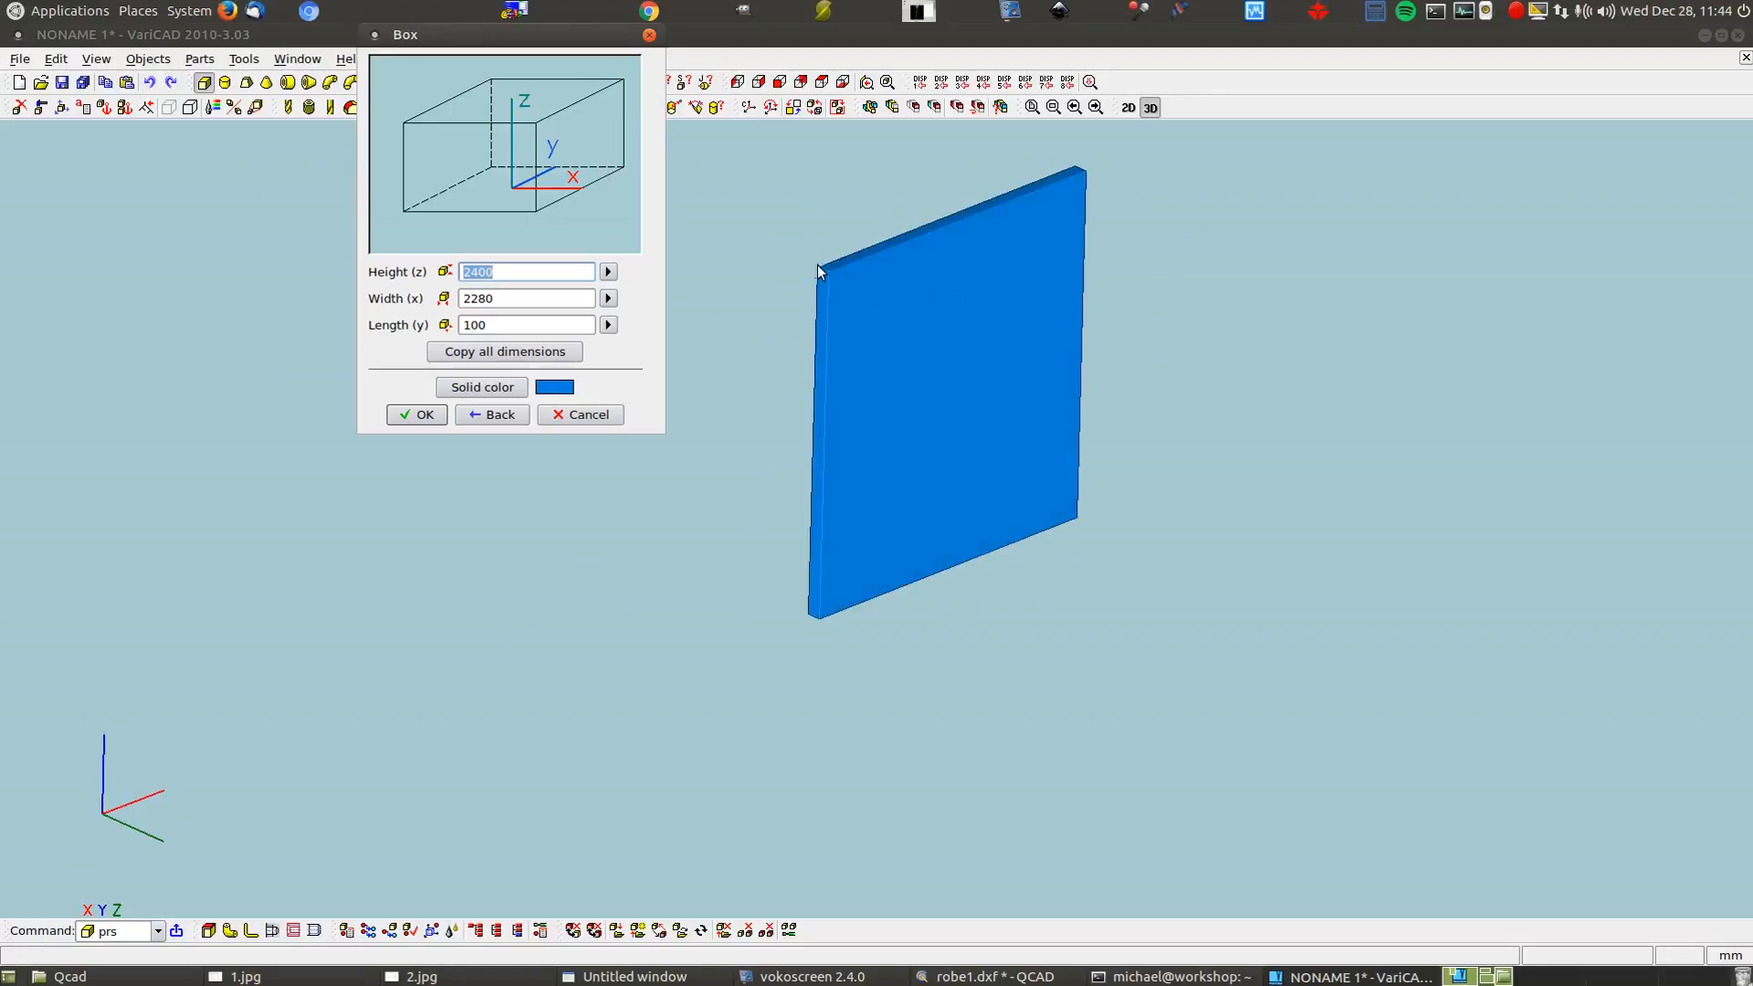
pyautogui.click(779, 82)
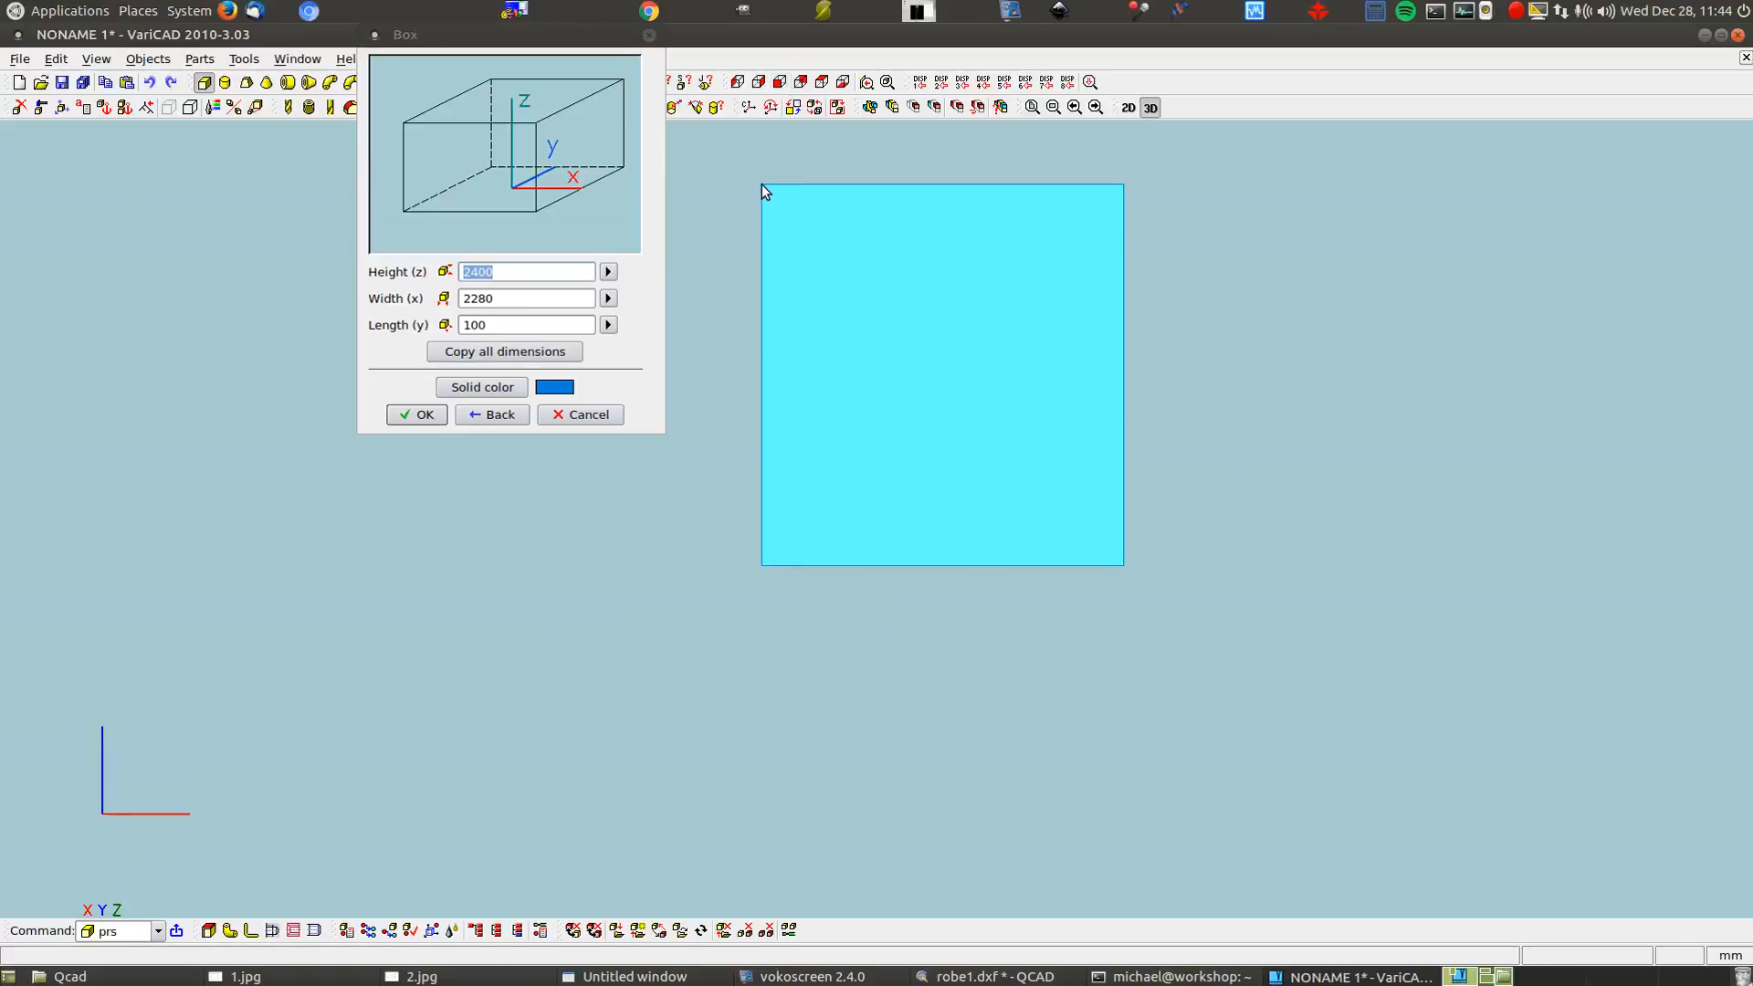
pyautogui.moveTo(711, 415); pyautogui.dragTo(851, 372, button='middle')
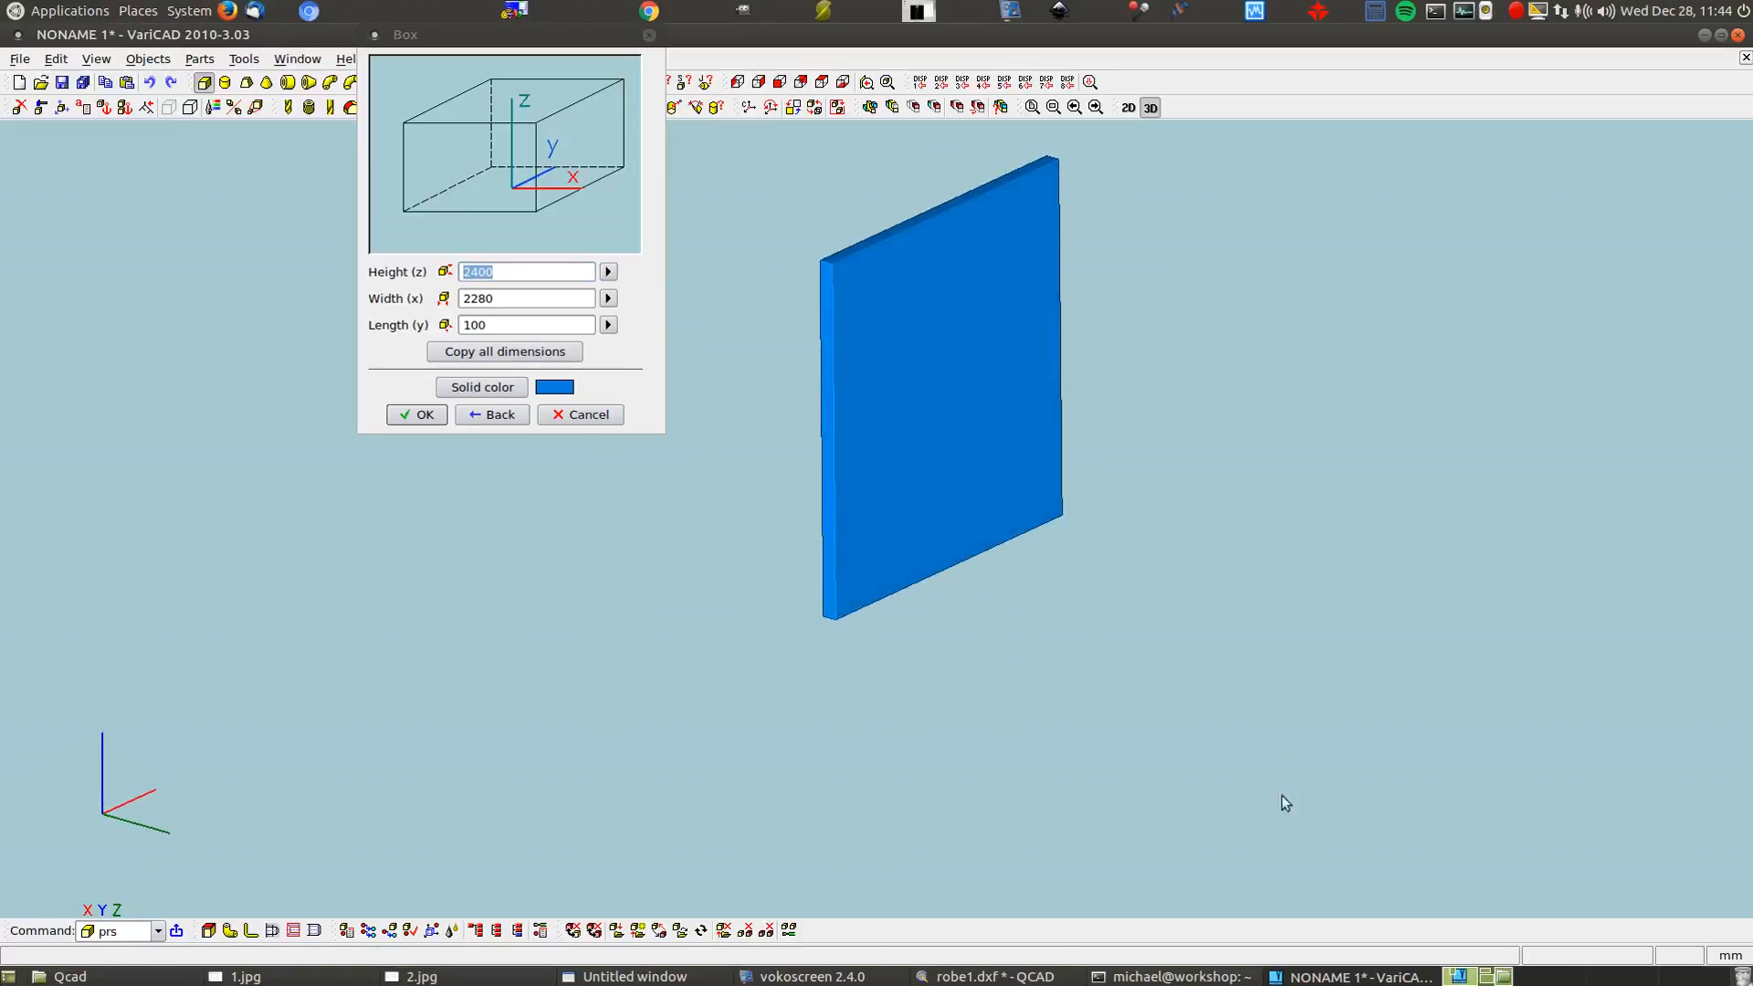
pyautogui.click(460, 978)
pyautogui.click(278, 978)
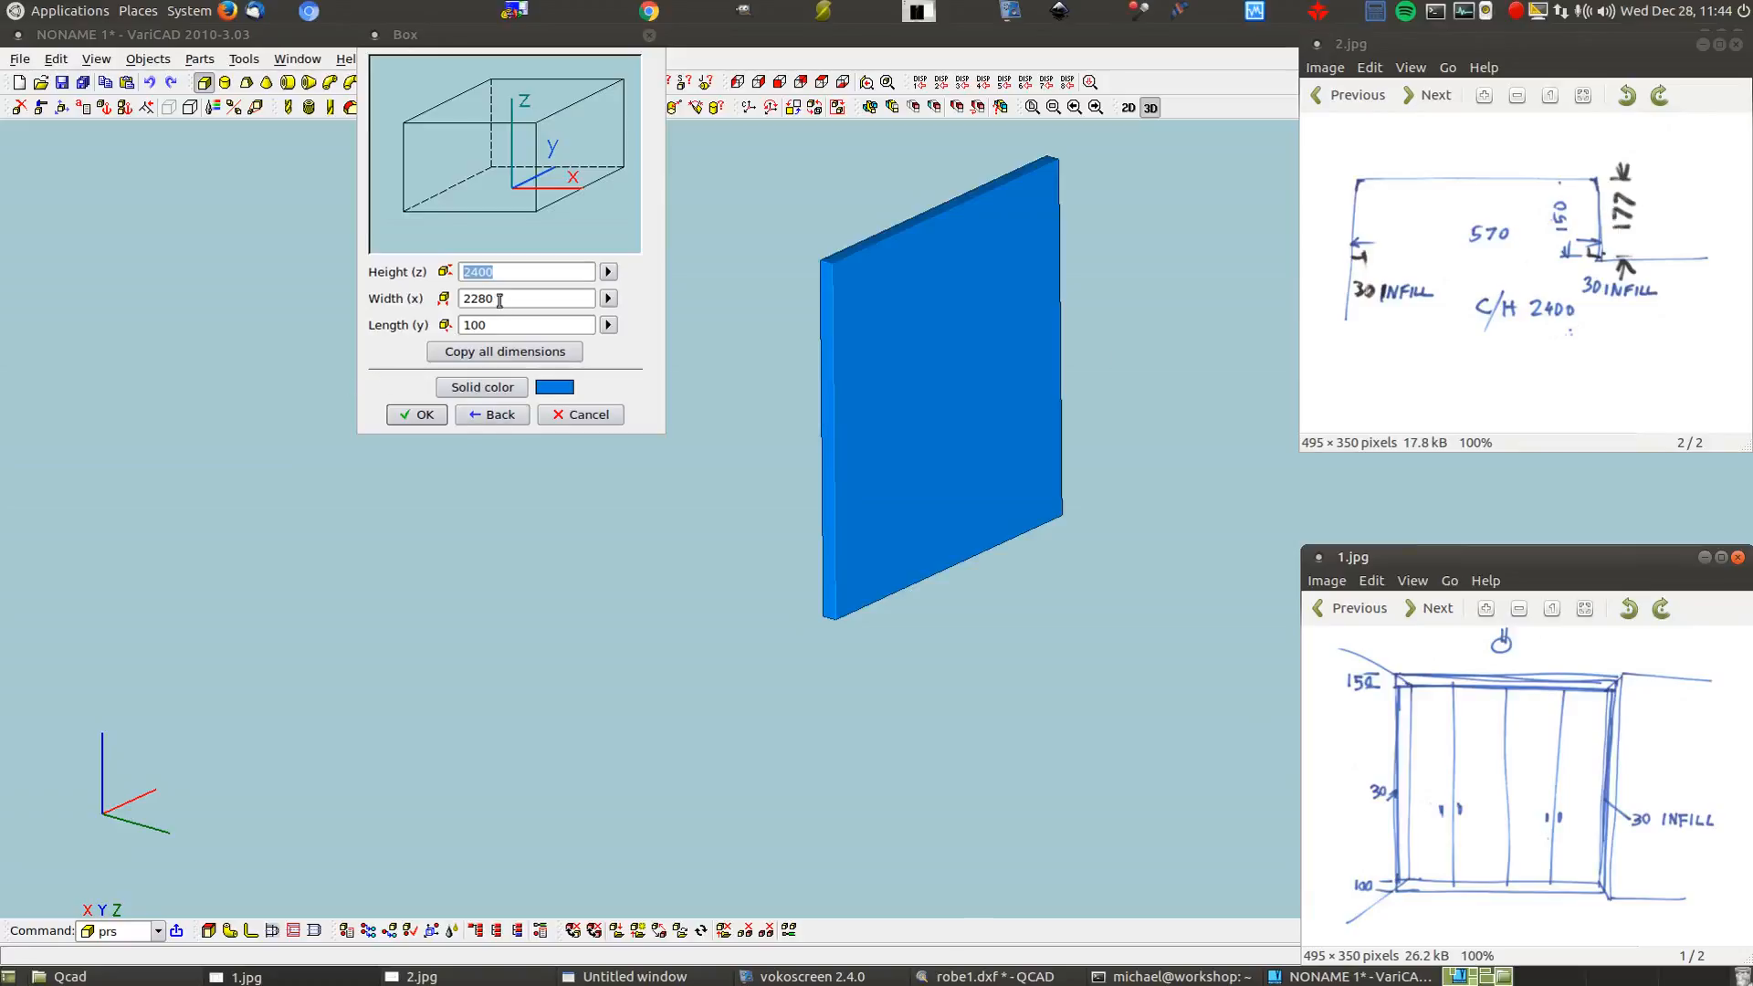
# Set the box width to 100 and length to 177*4+100, then confirm
pyautogui.moveTo(501, 300); pyautogui.dragTo(461, 304)
pyautogui.write('100')
pyautogui.click(470, 327)
pyautogui.press('BackSpace')
pyautogui.press('BackSpace')
pyautogui.write('77*4')
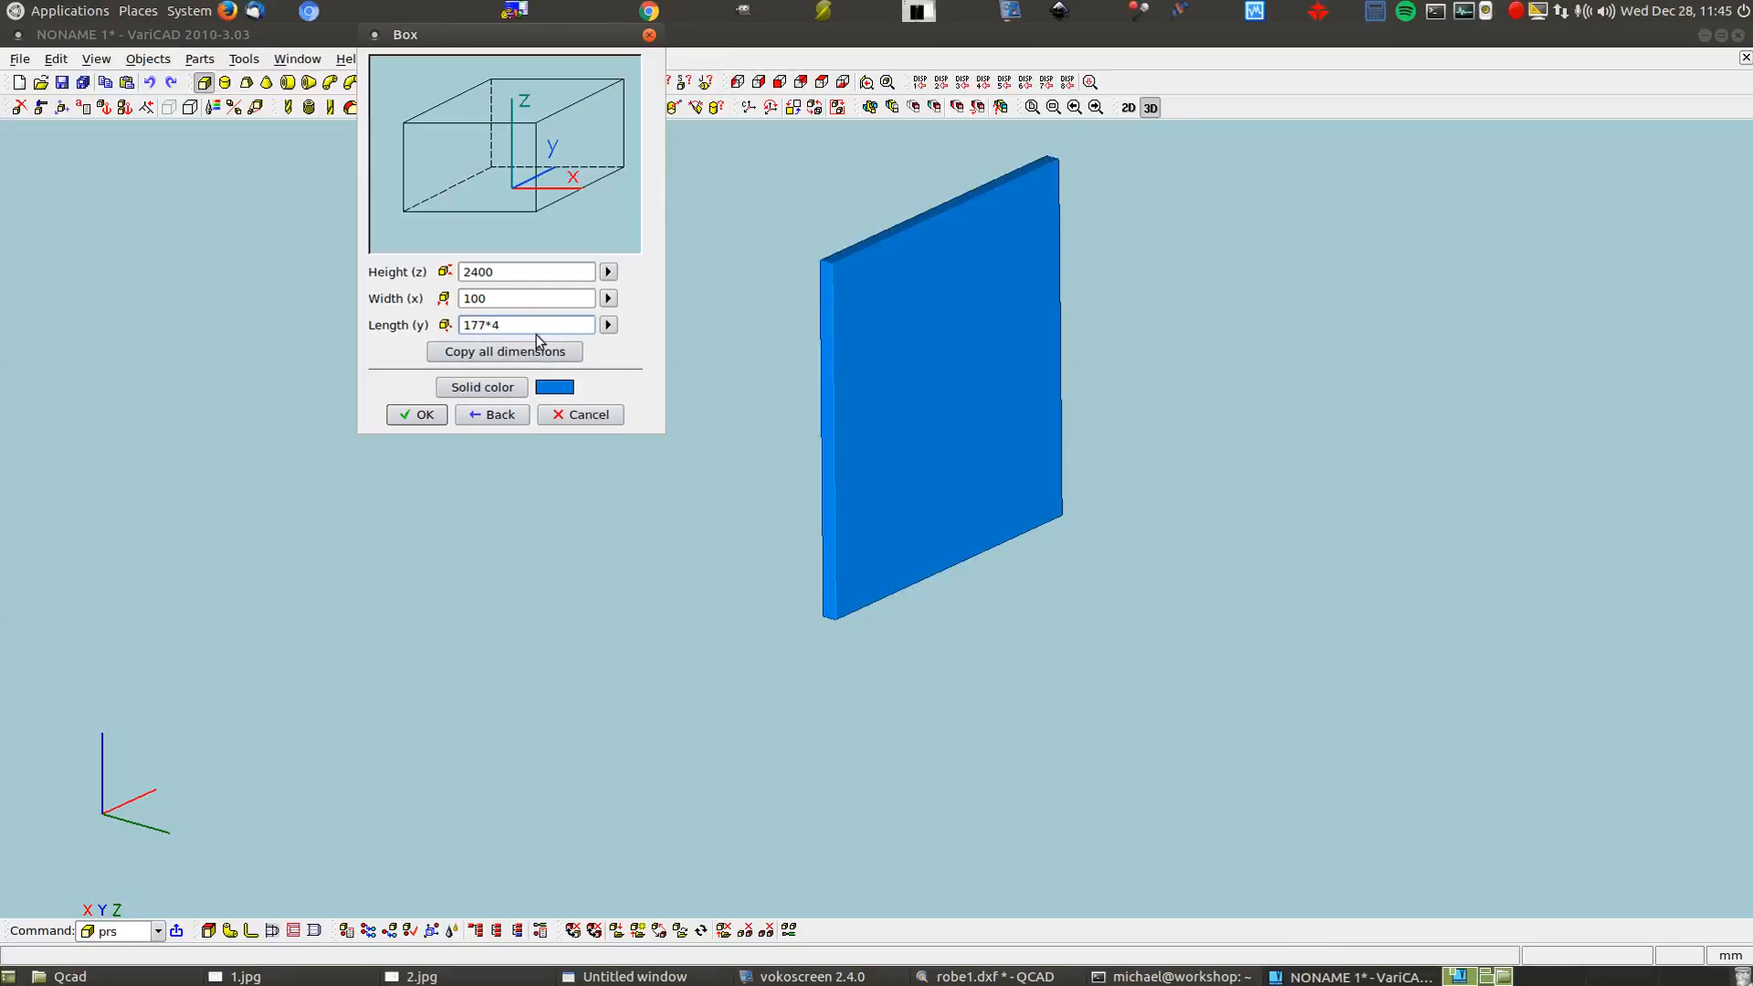
pyautogui.write('+100')
pyautogui.click(416, 415)
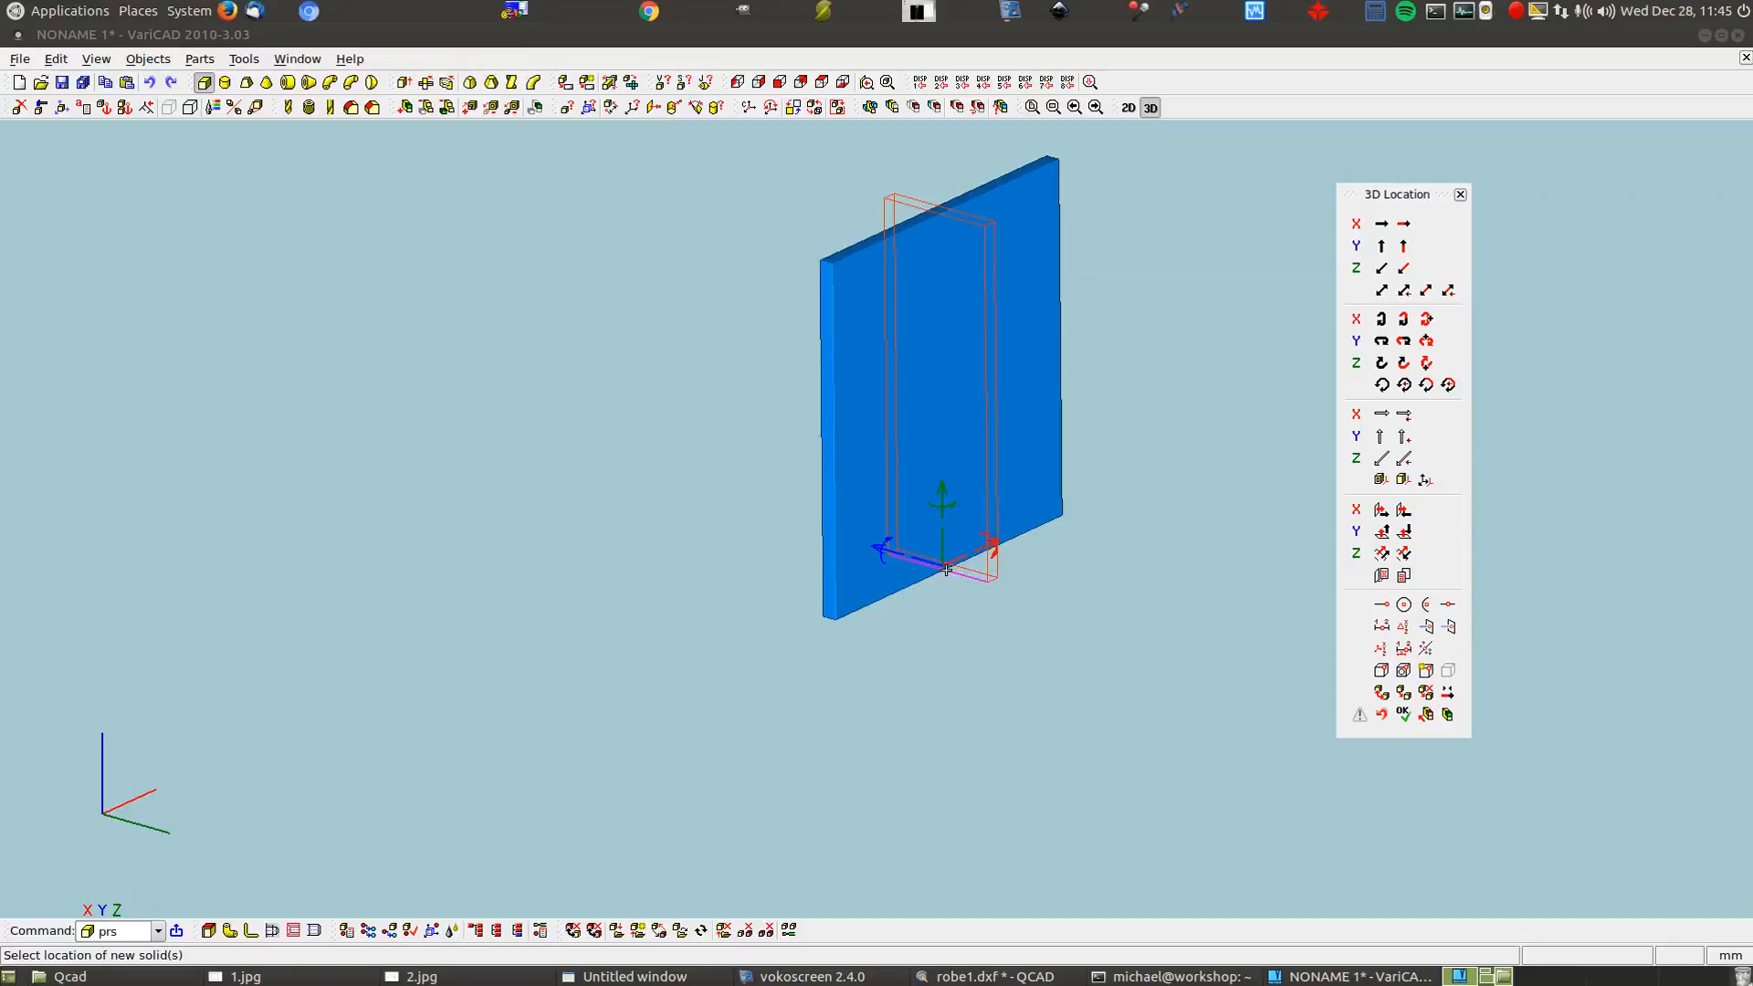
# Move the new box along a two-point vector to the plate's corner and finish it as a solid
pyautogui.click(1382, 291)
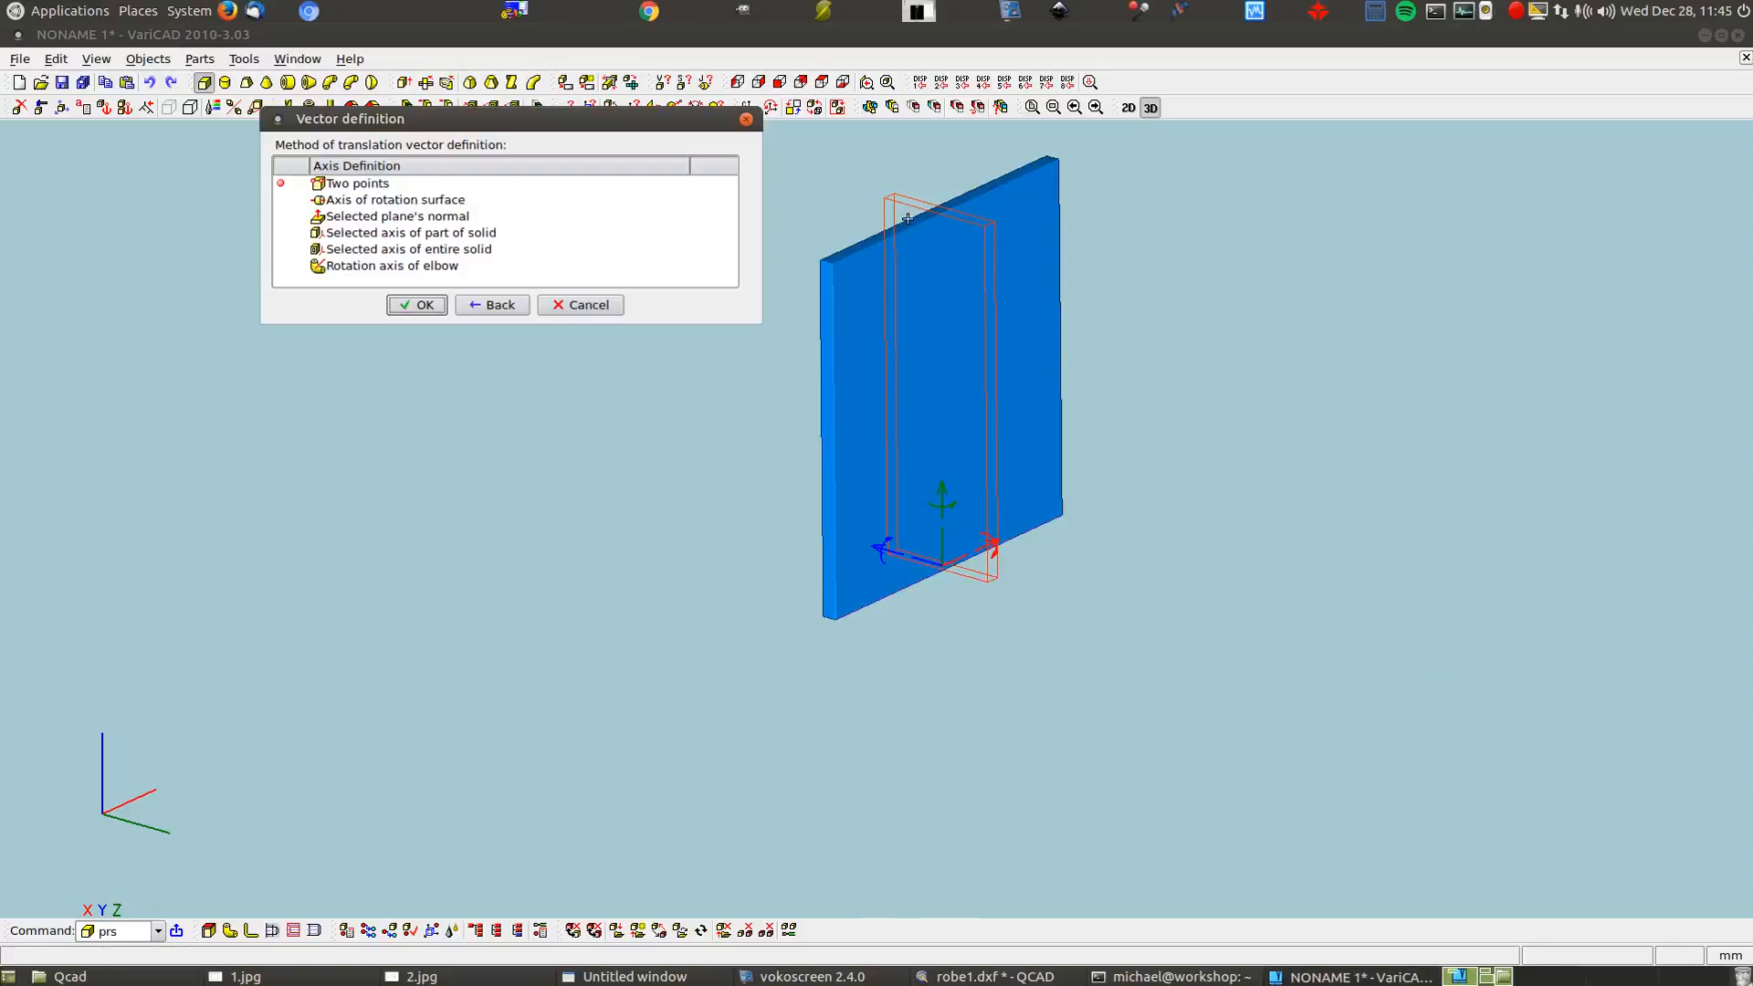
pyautogui.doubleClick(406, 185)
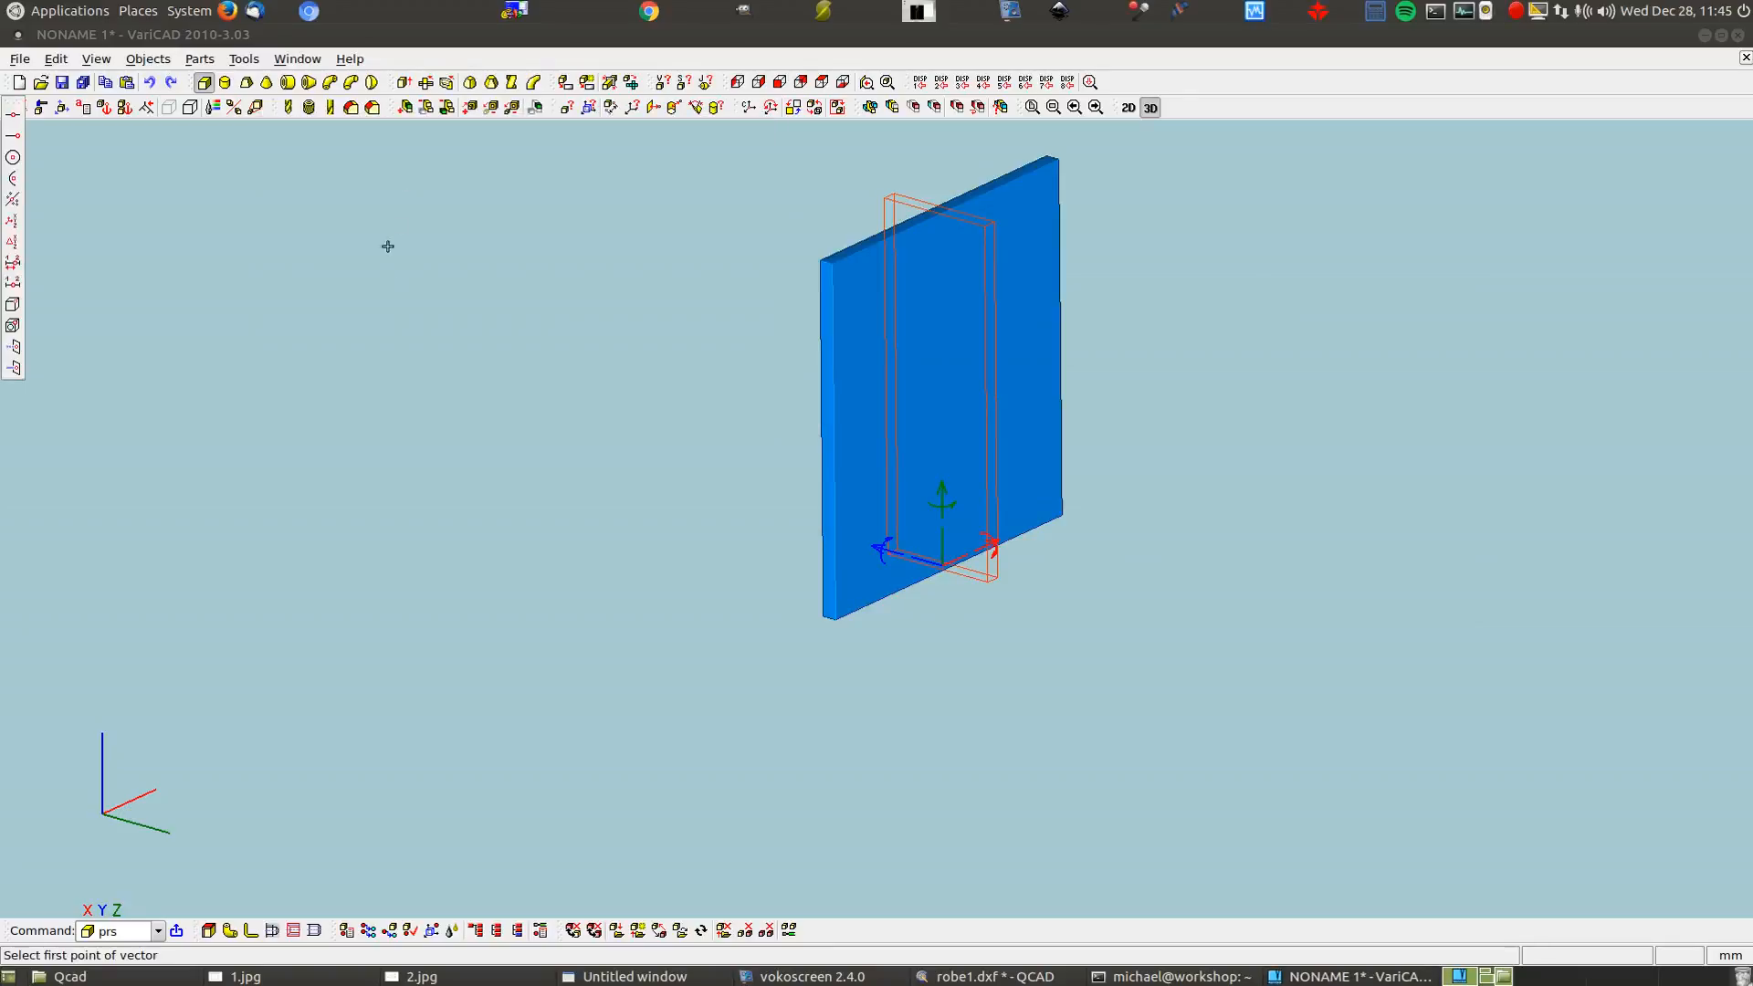
pyautogui.click(885, 197)
pyautogui.click(1054, 156)
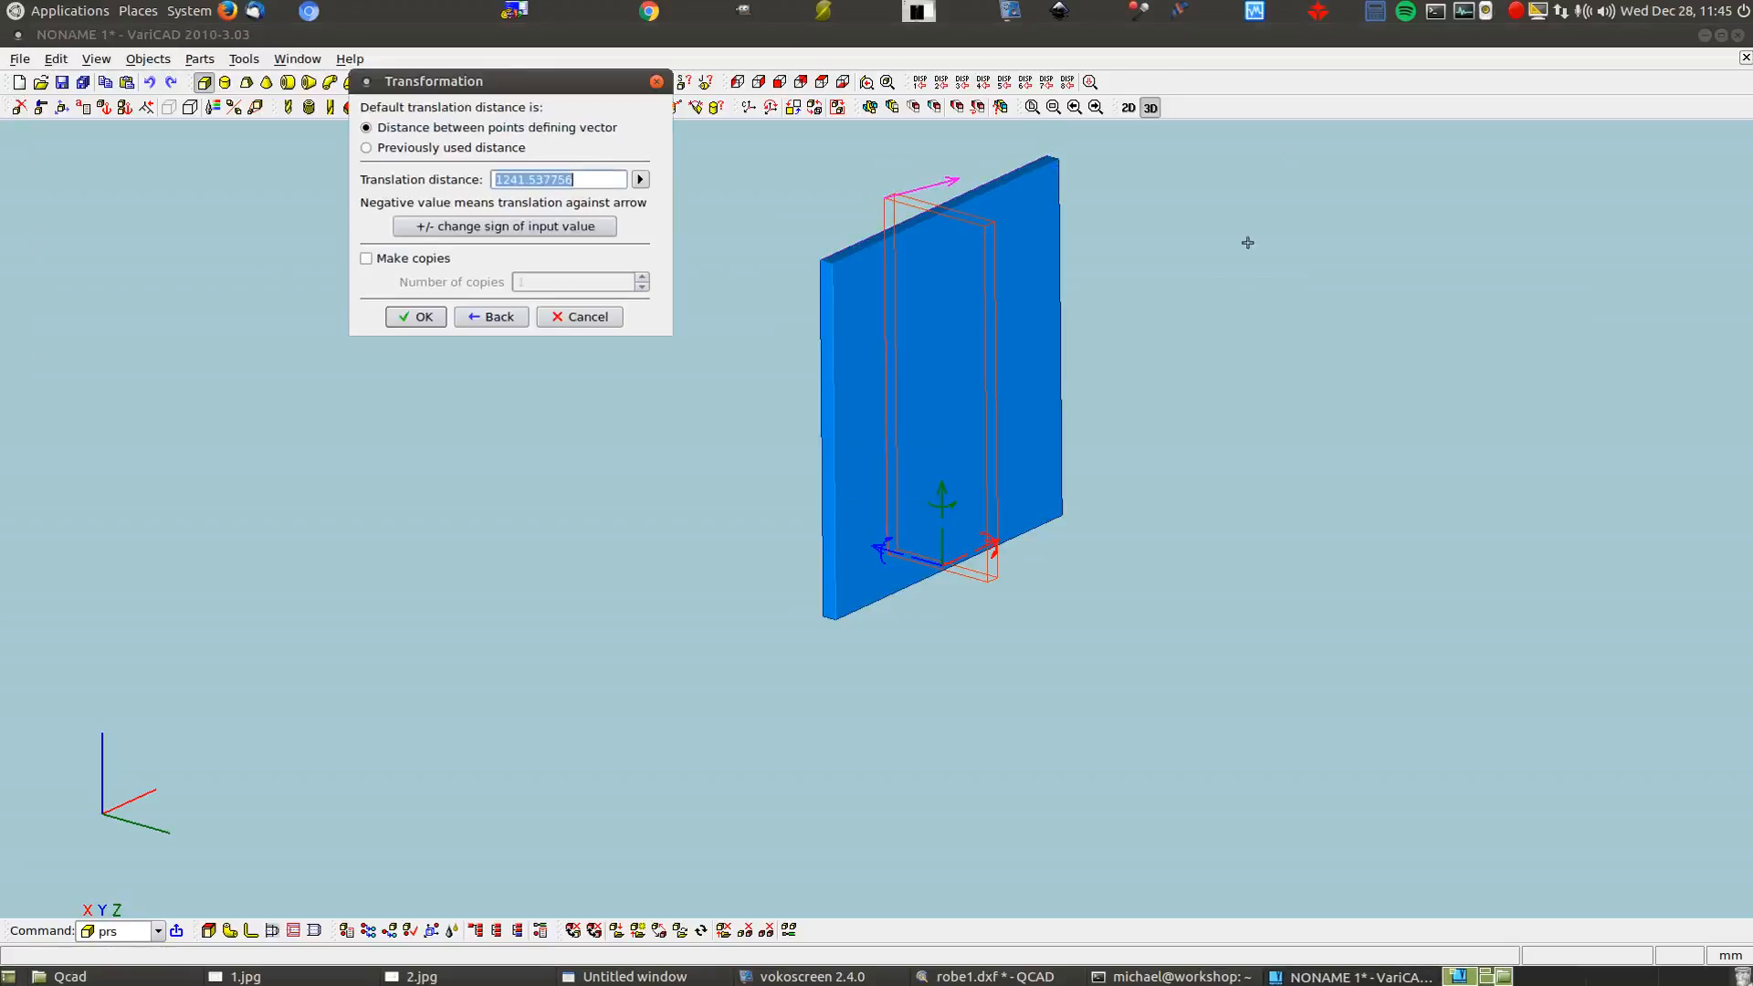
pyautogui.click(402, 317)
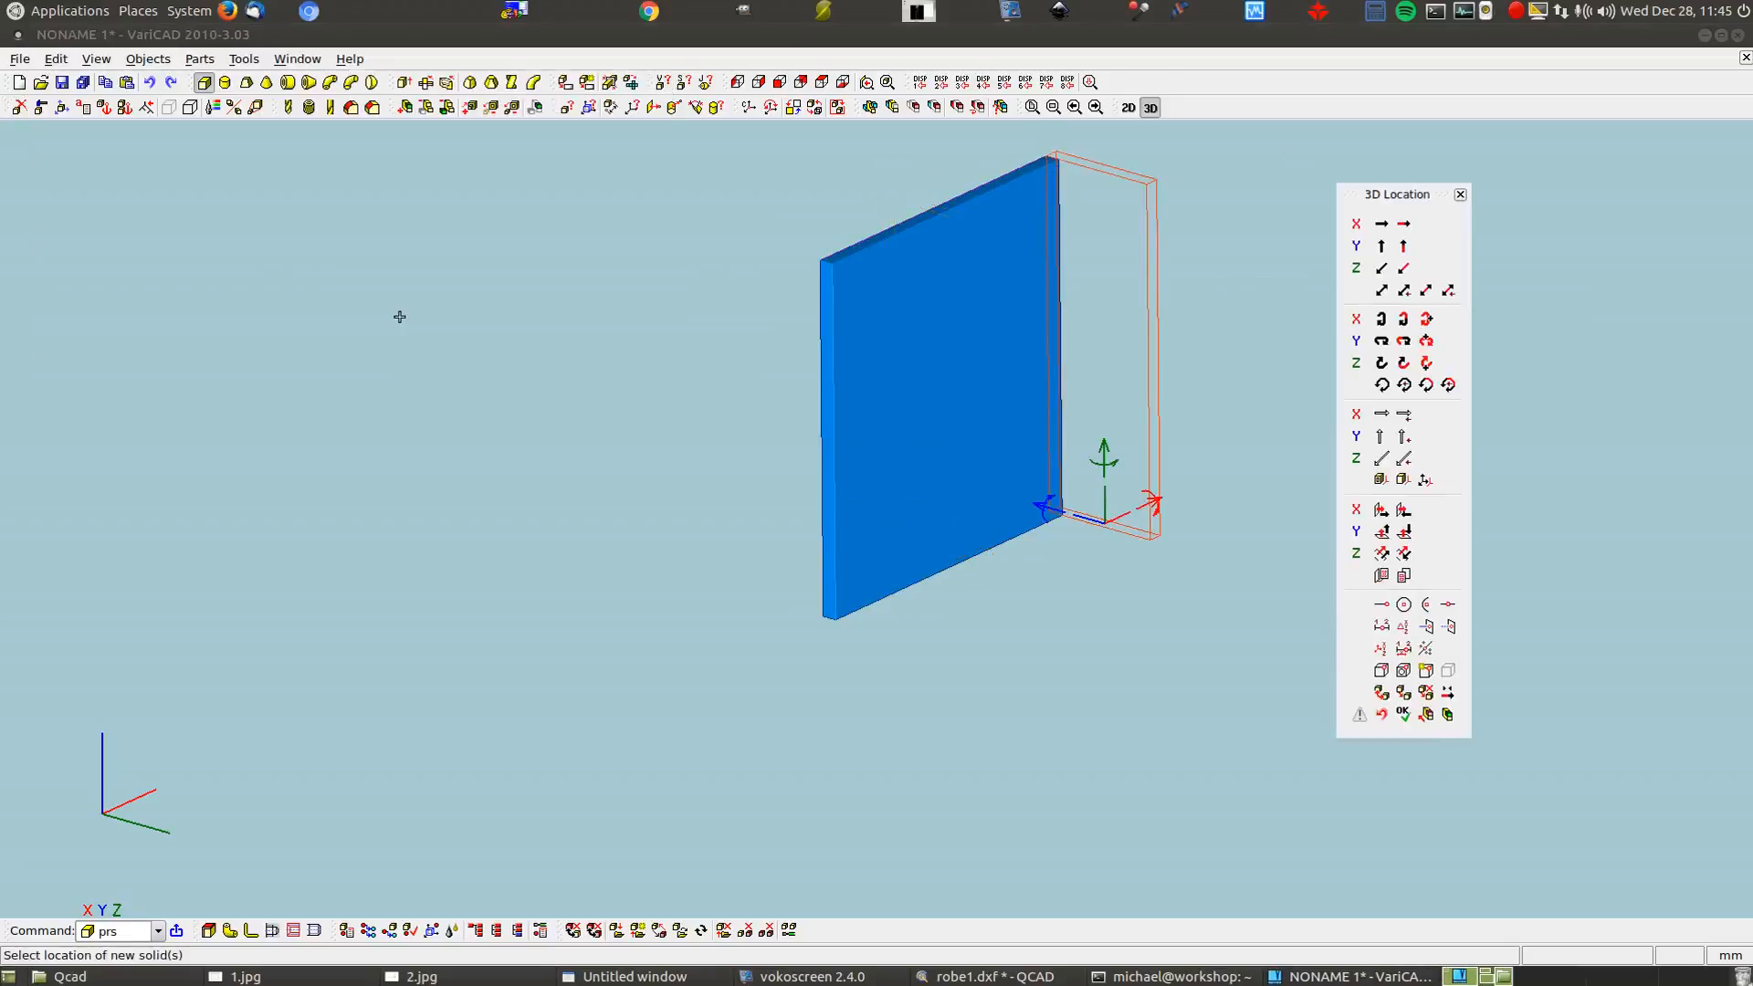
pyautogui.press('Return')
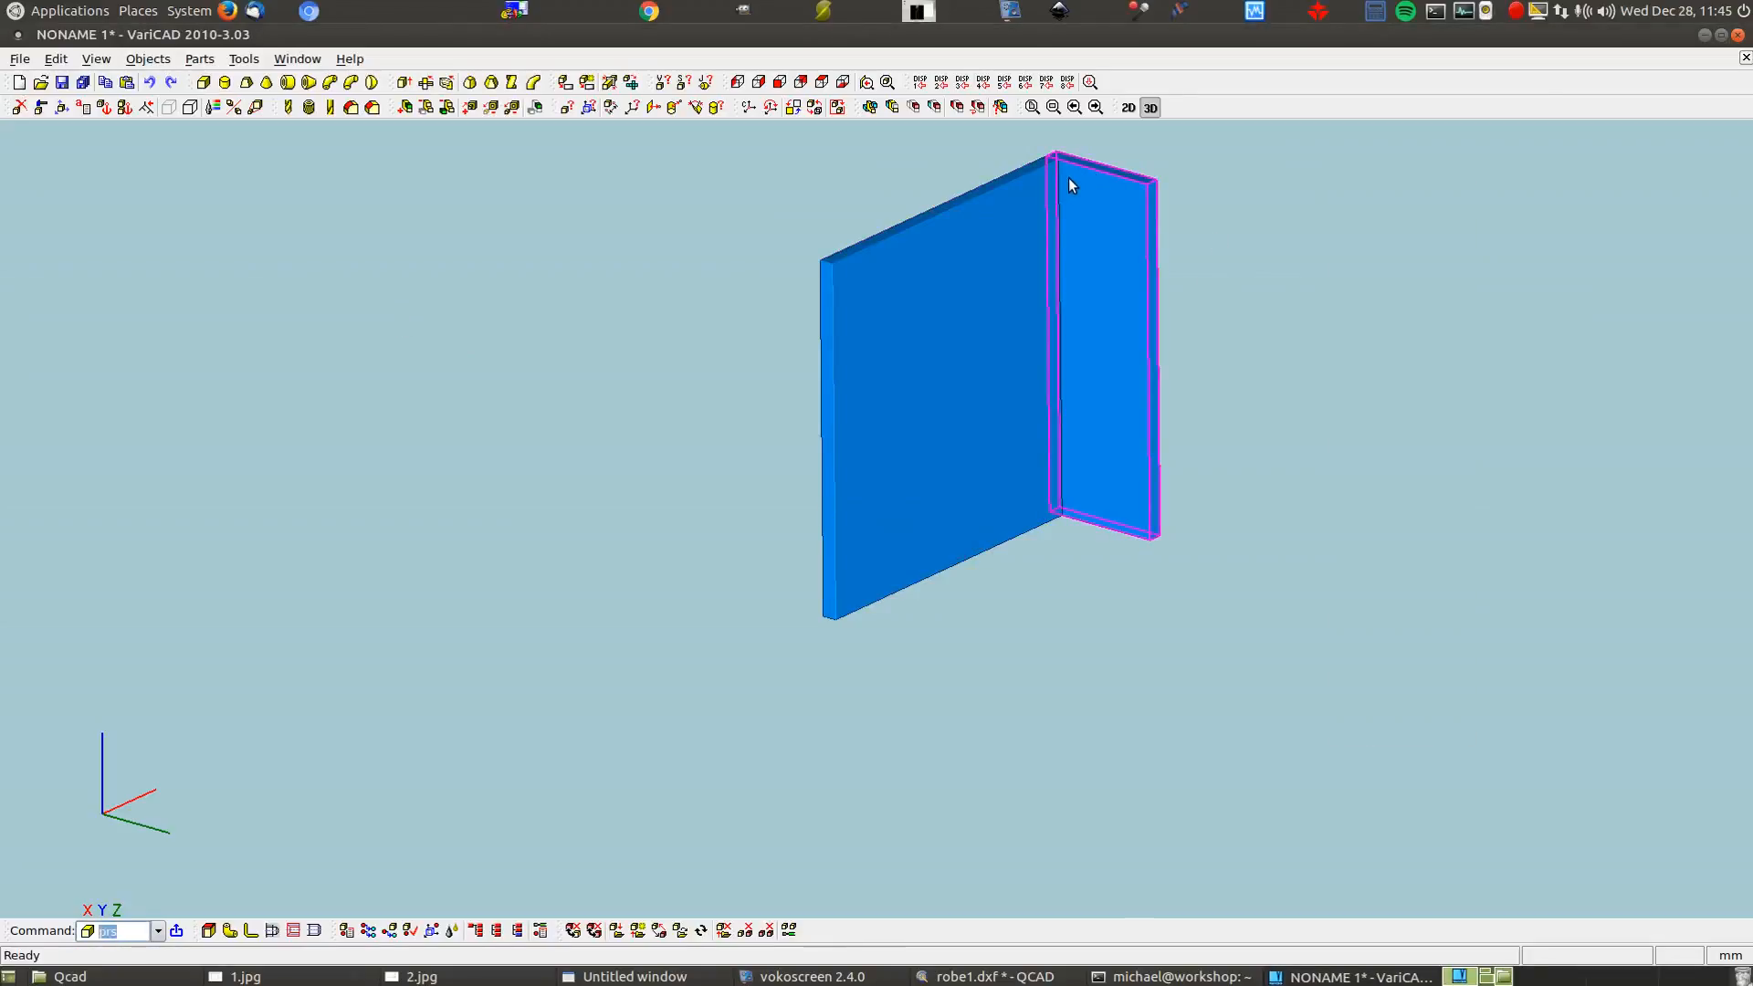
pyautogui.click(1436, 14)
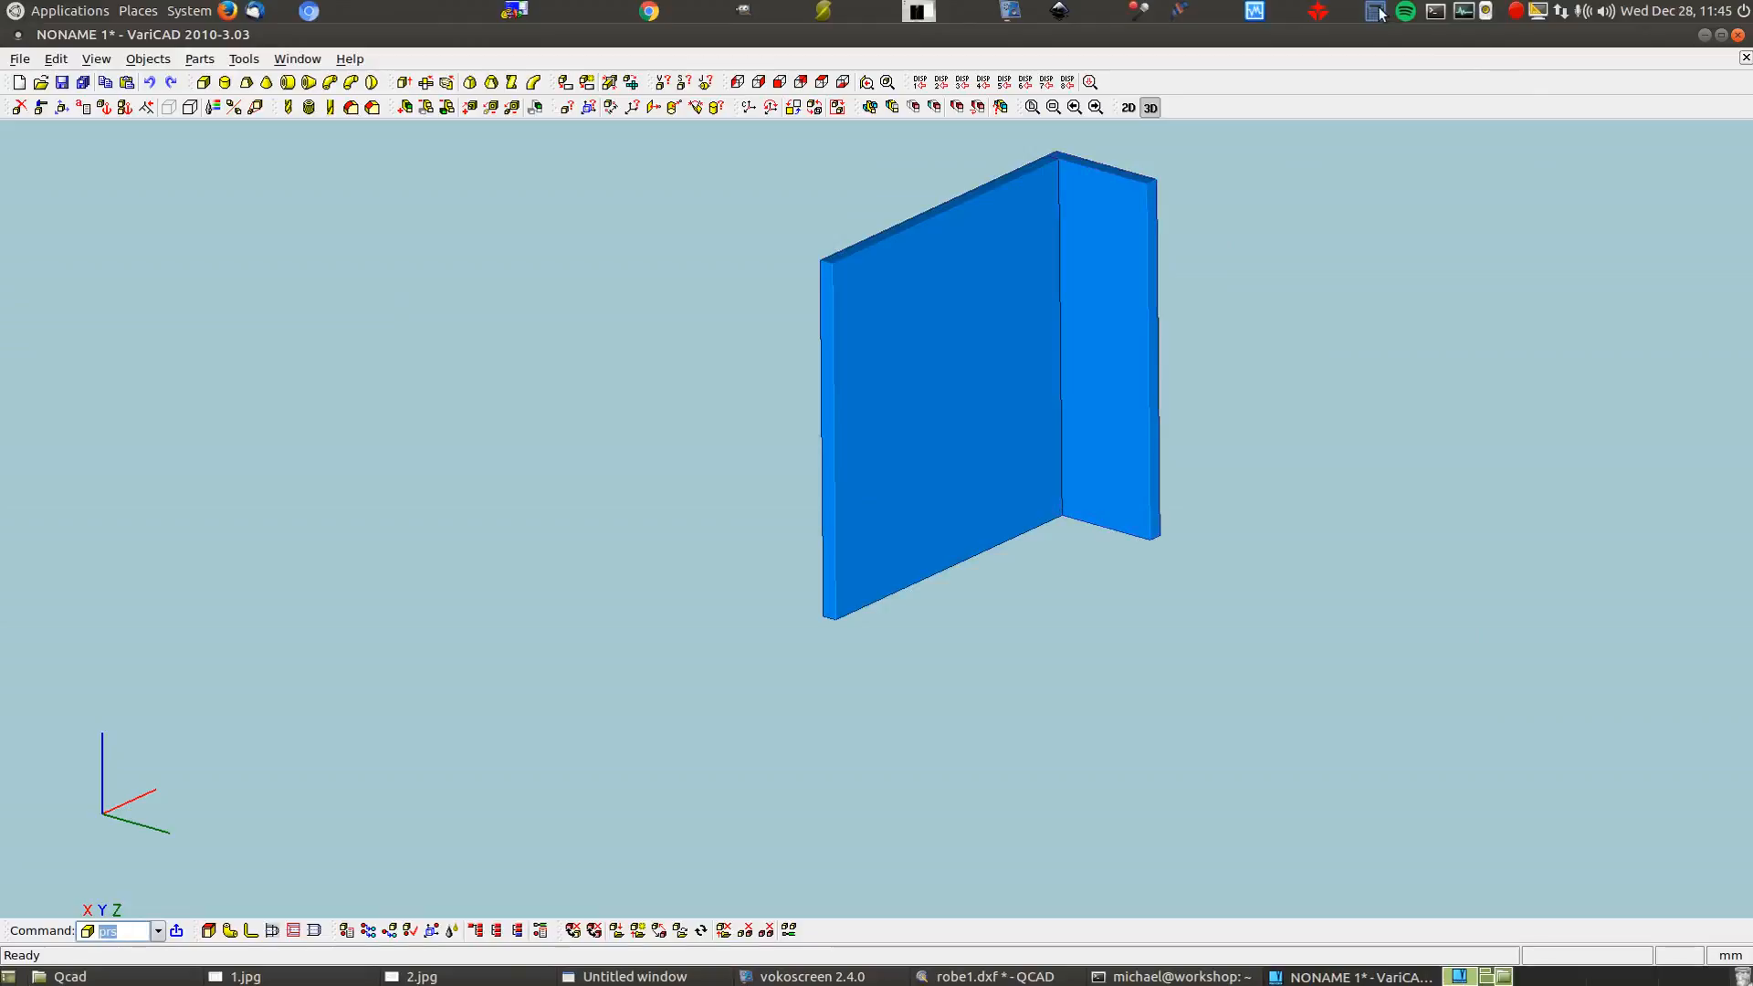
pyautogui.moveTo(477, 256); pyautogui.dragTo(1457, 205)
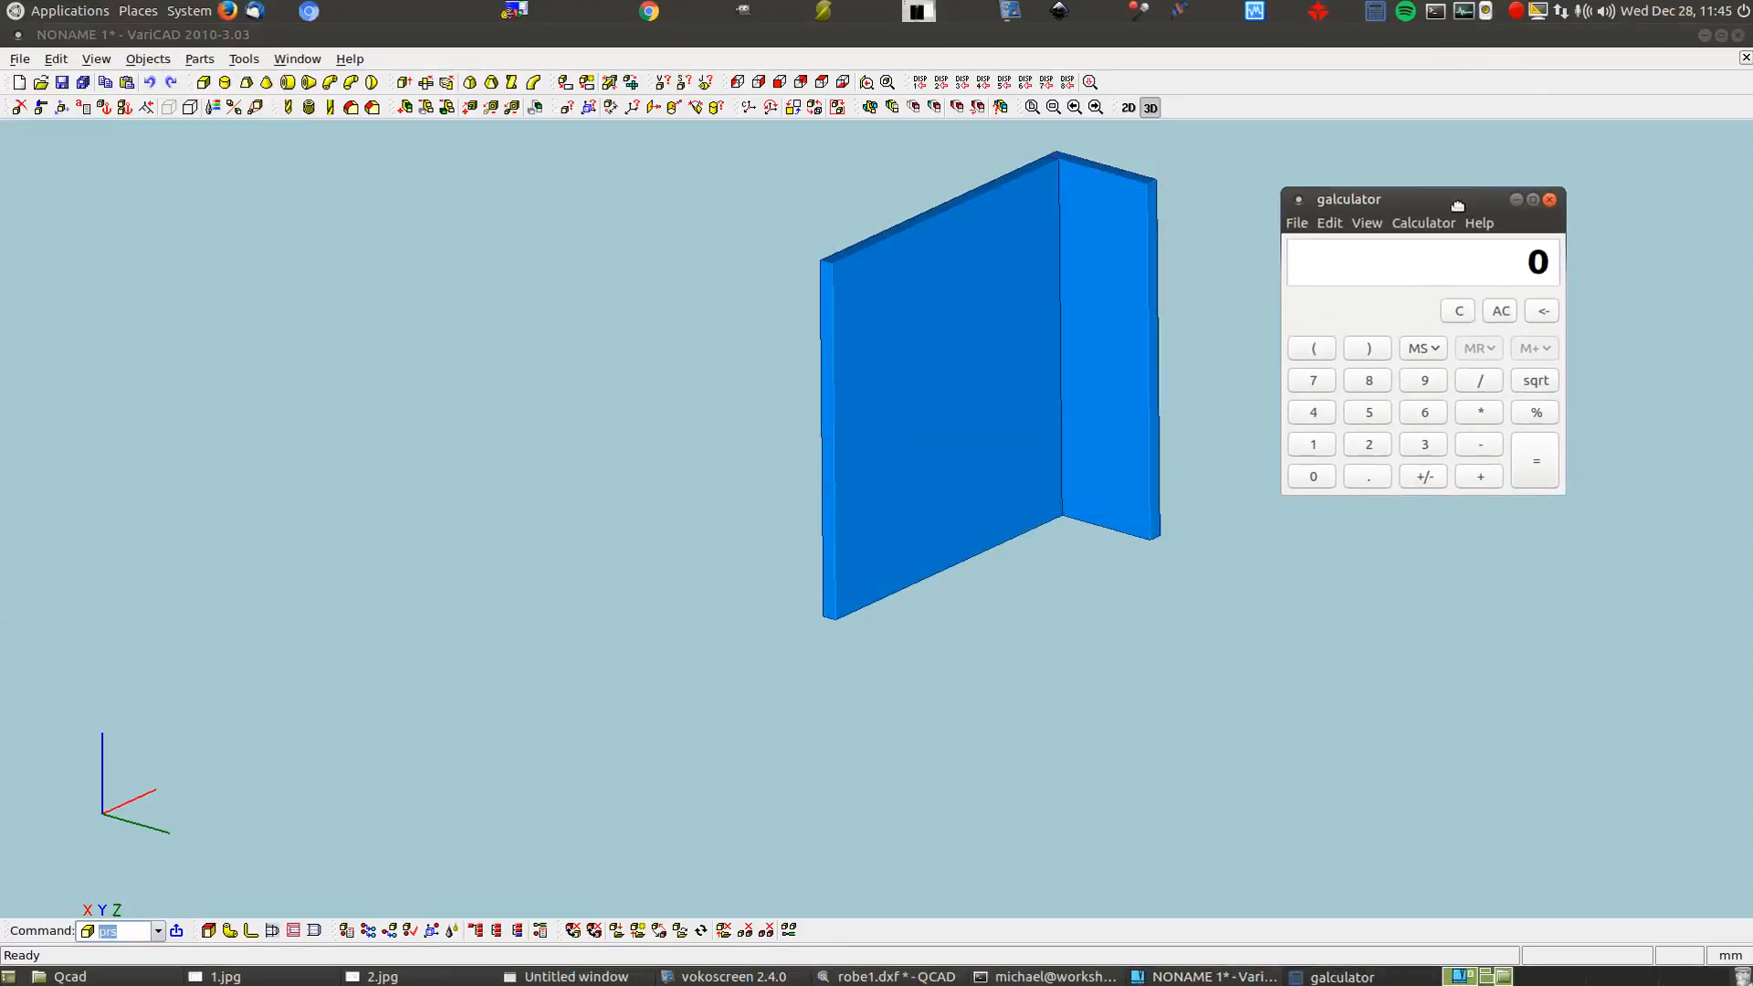
pyautogui.write('177*4')
pyautogui.press('Return')
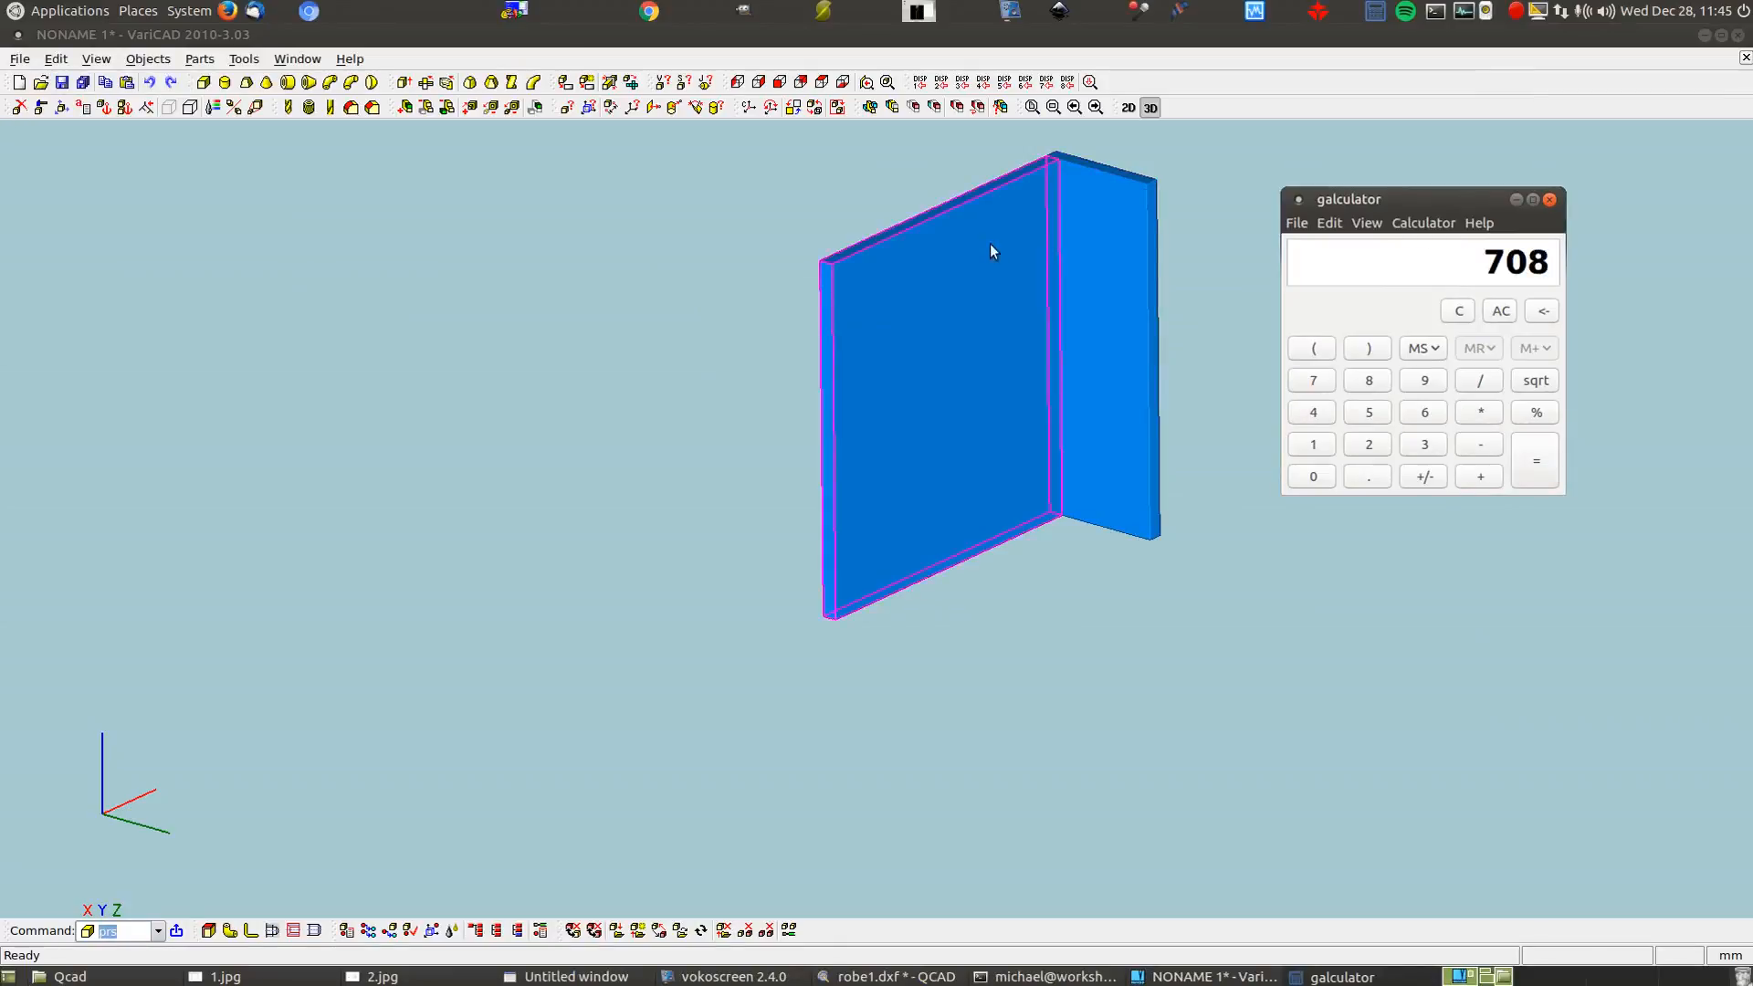
pyautogui.click(610, 107)
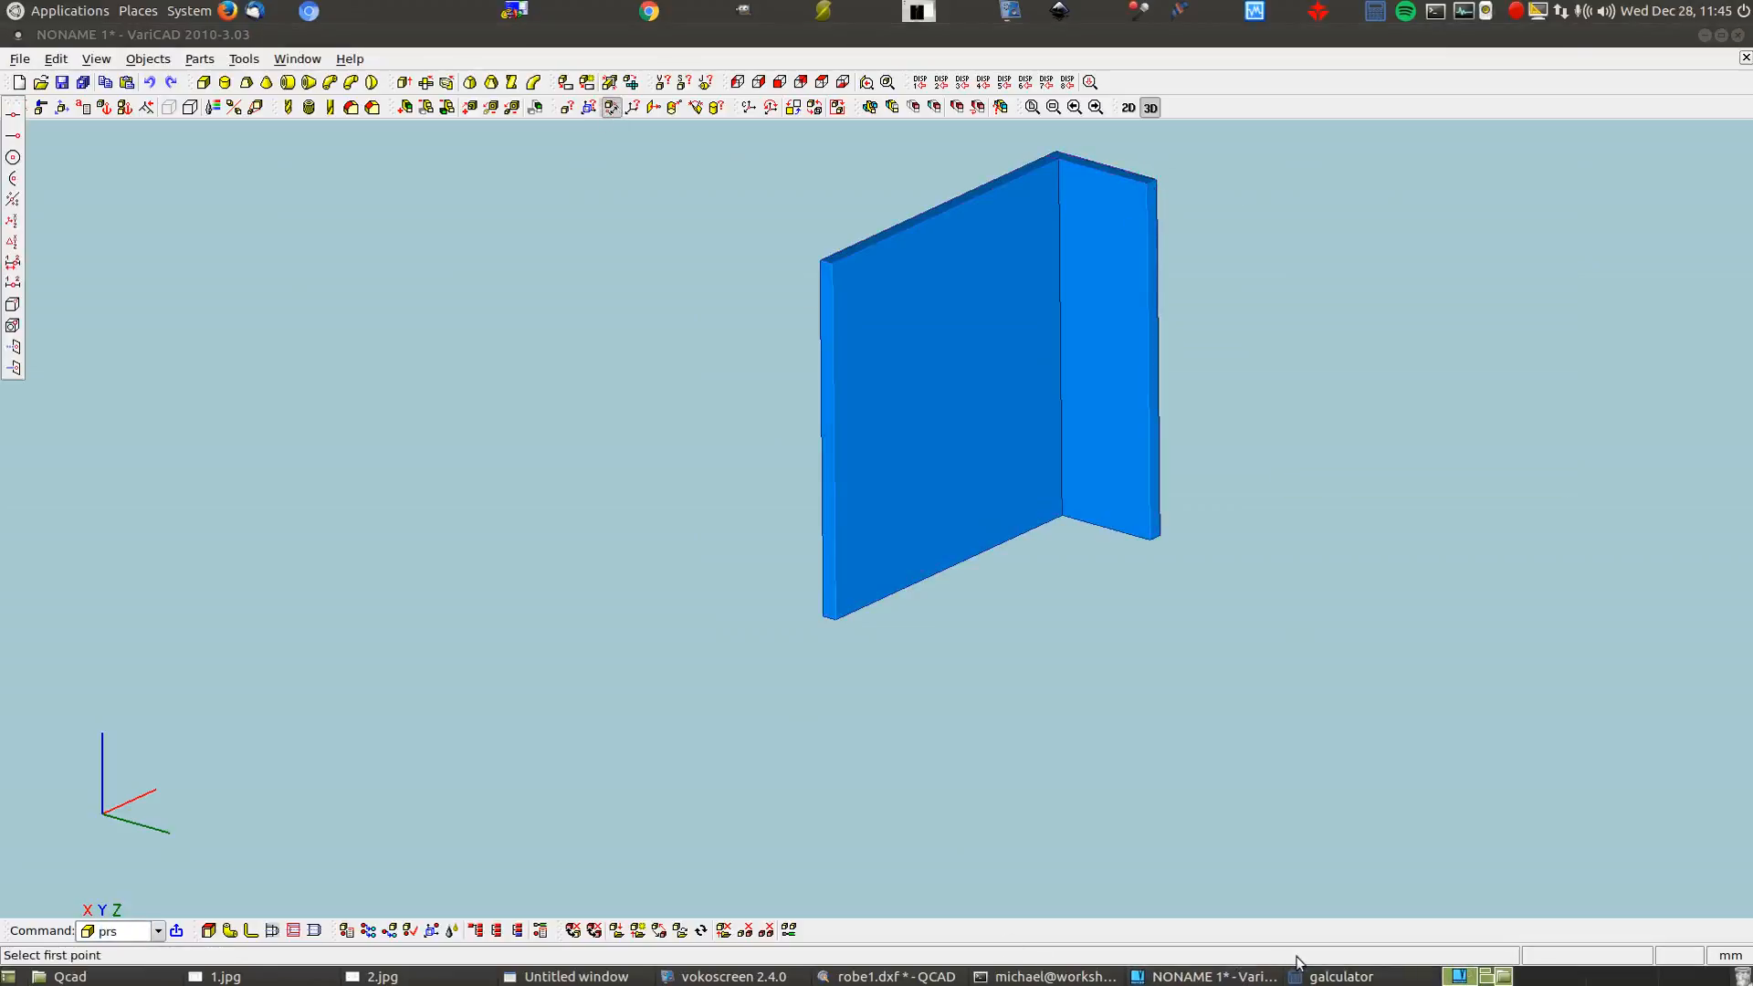
pyautogui.click(1324, 976)
pyautogui.click(1414, 223)
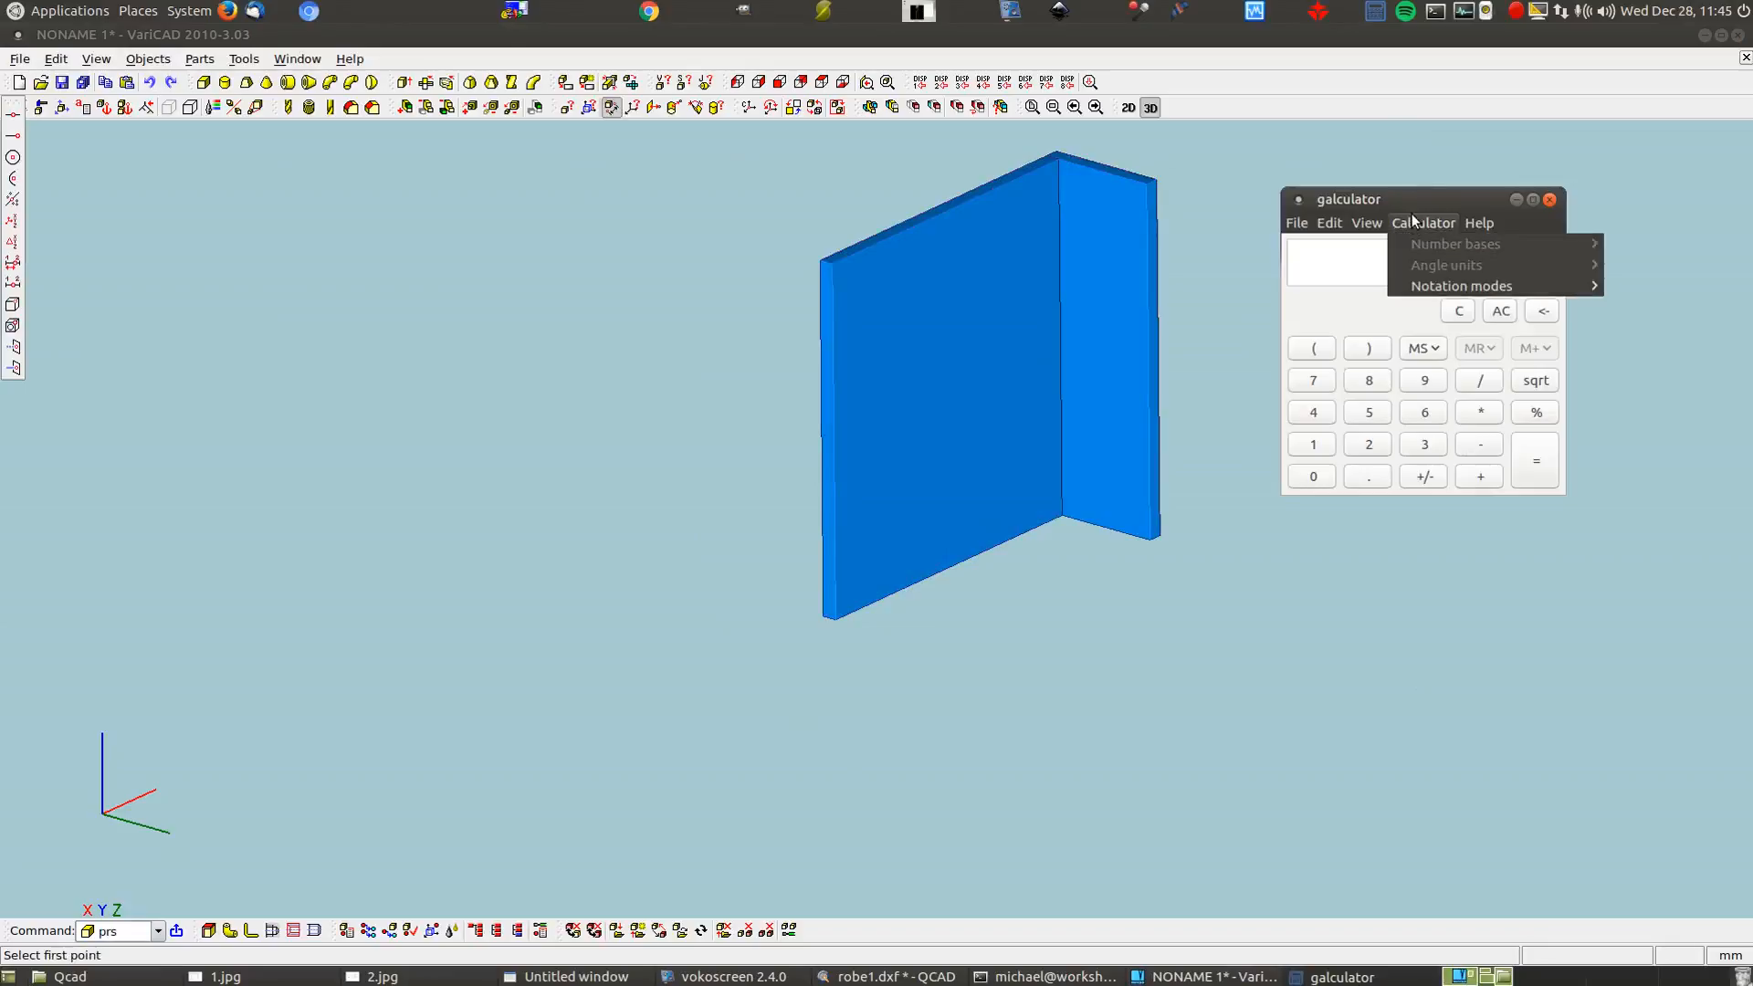
pyautogui.click(1422, 203)
pyautogui.rightClick(1422, 201)
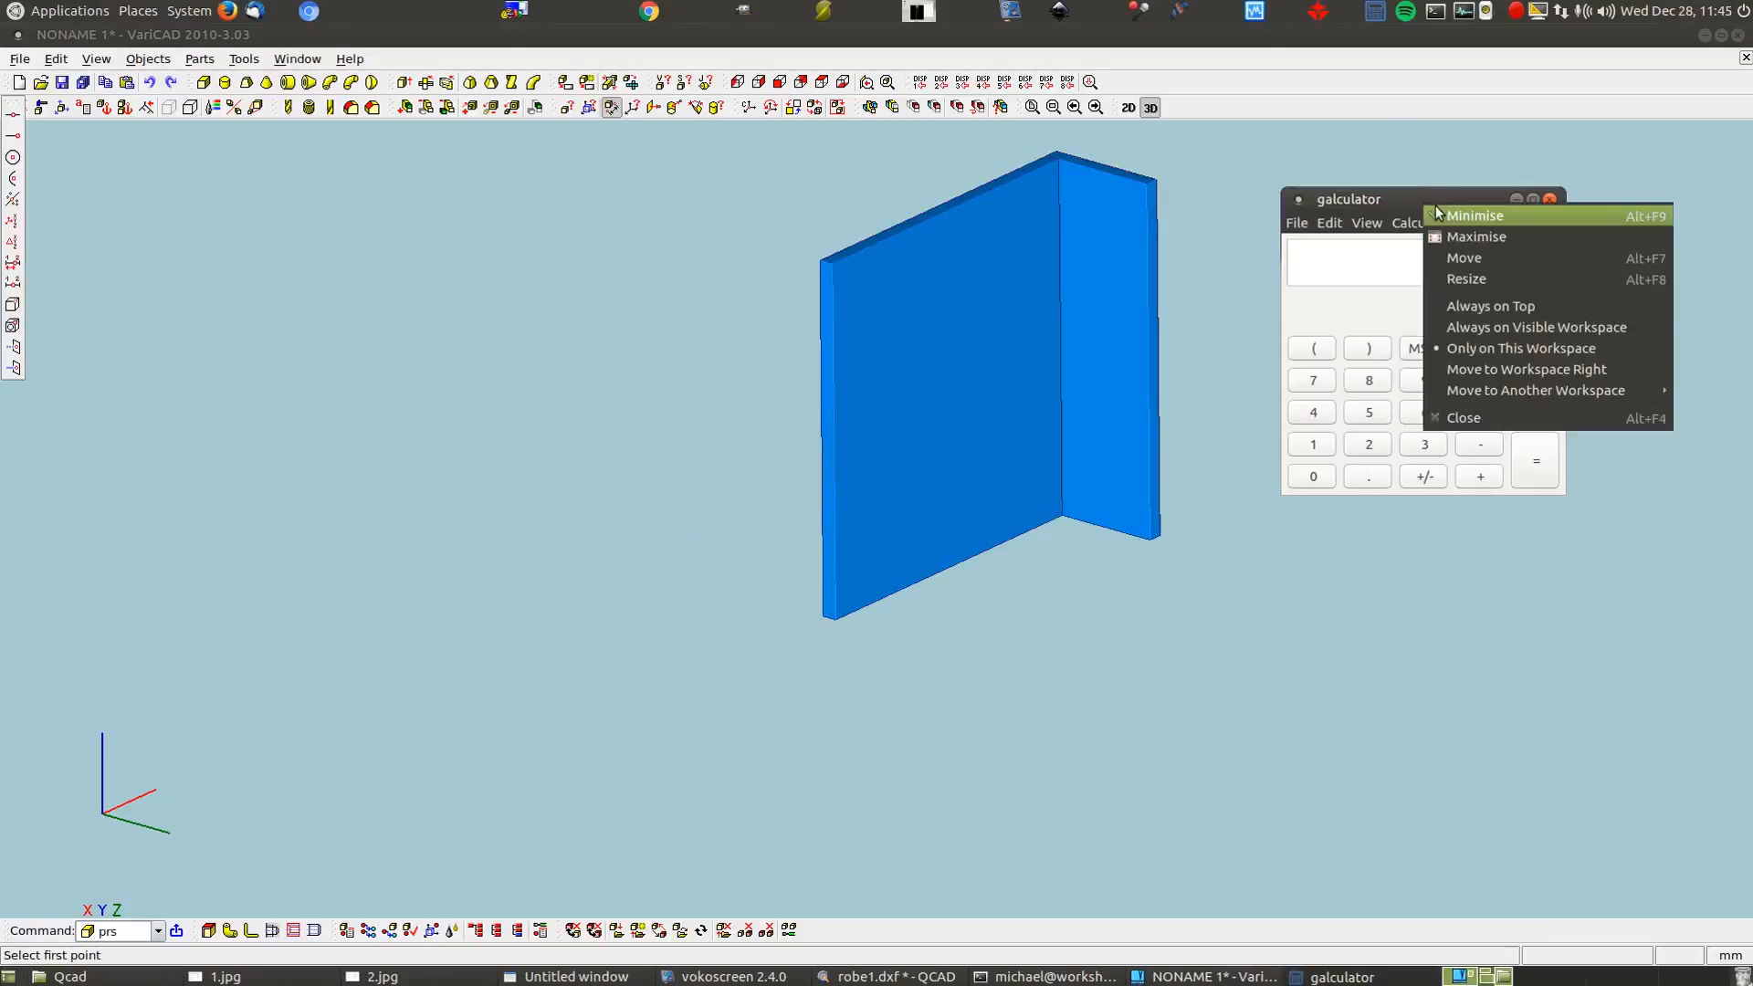
pyautogui.click(1470, 314)
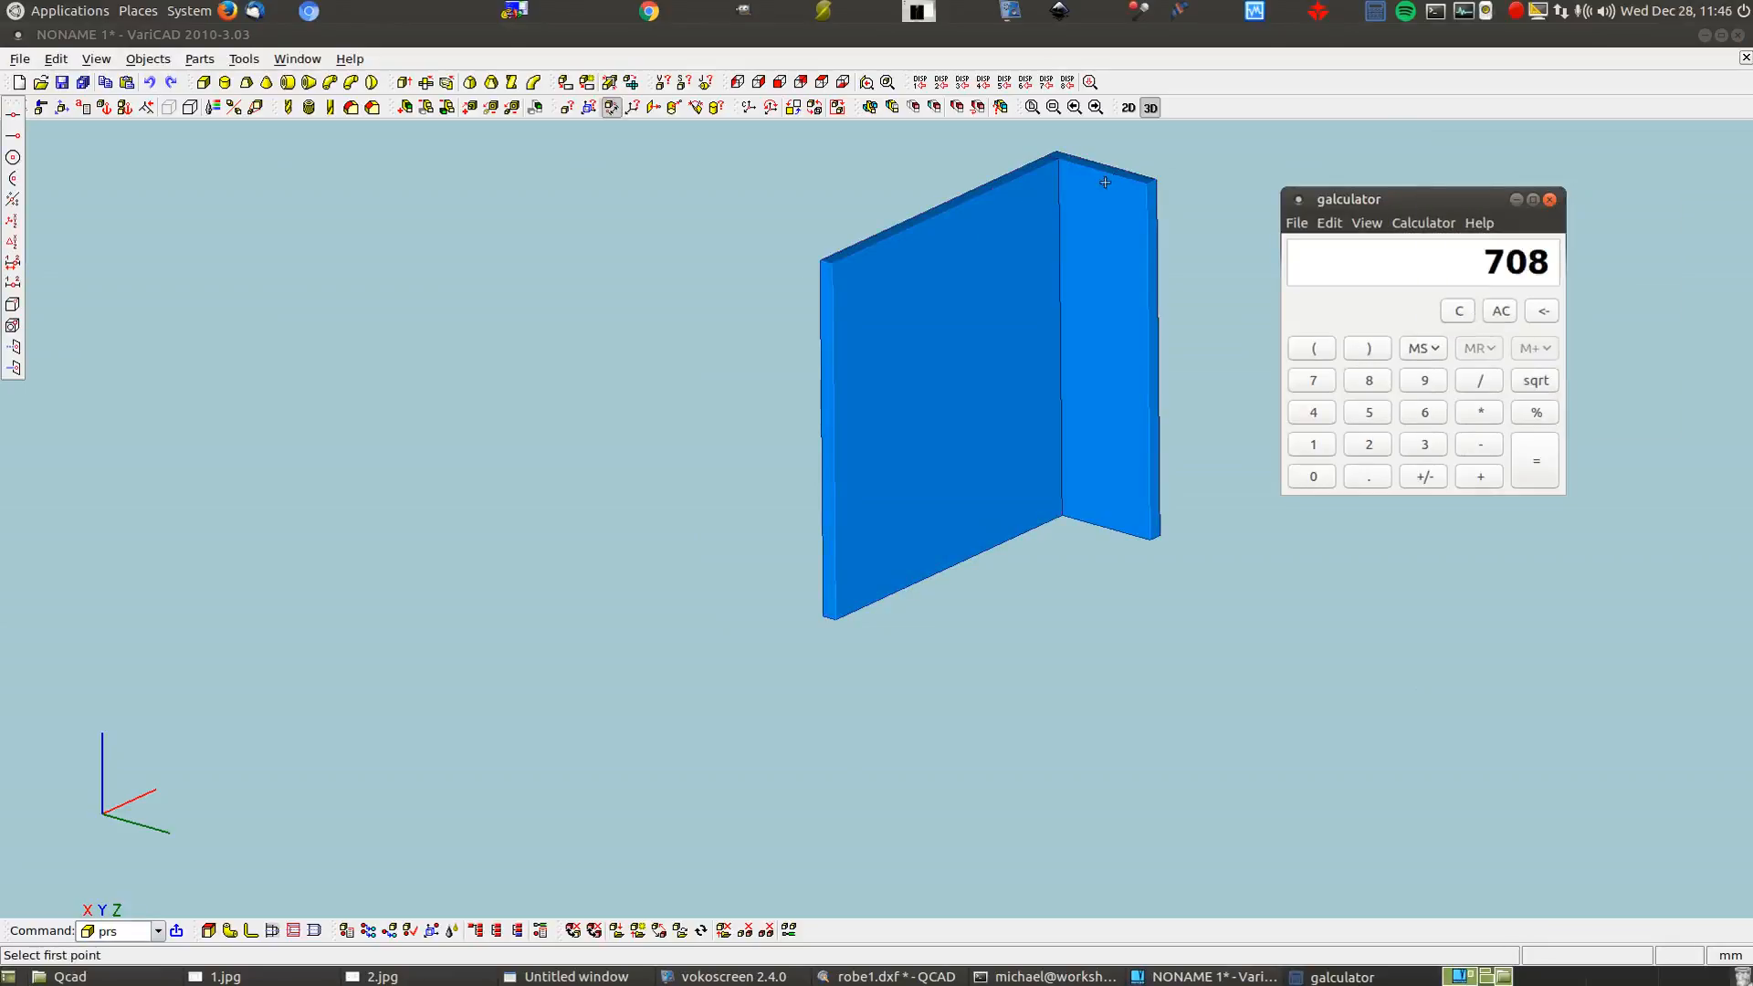
pyautogui.click(1147, 184)
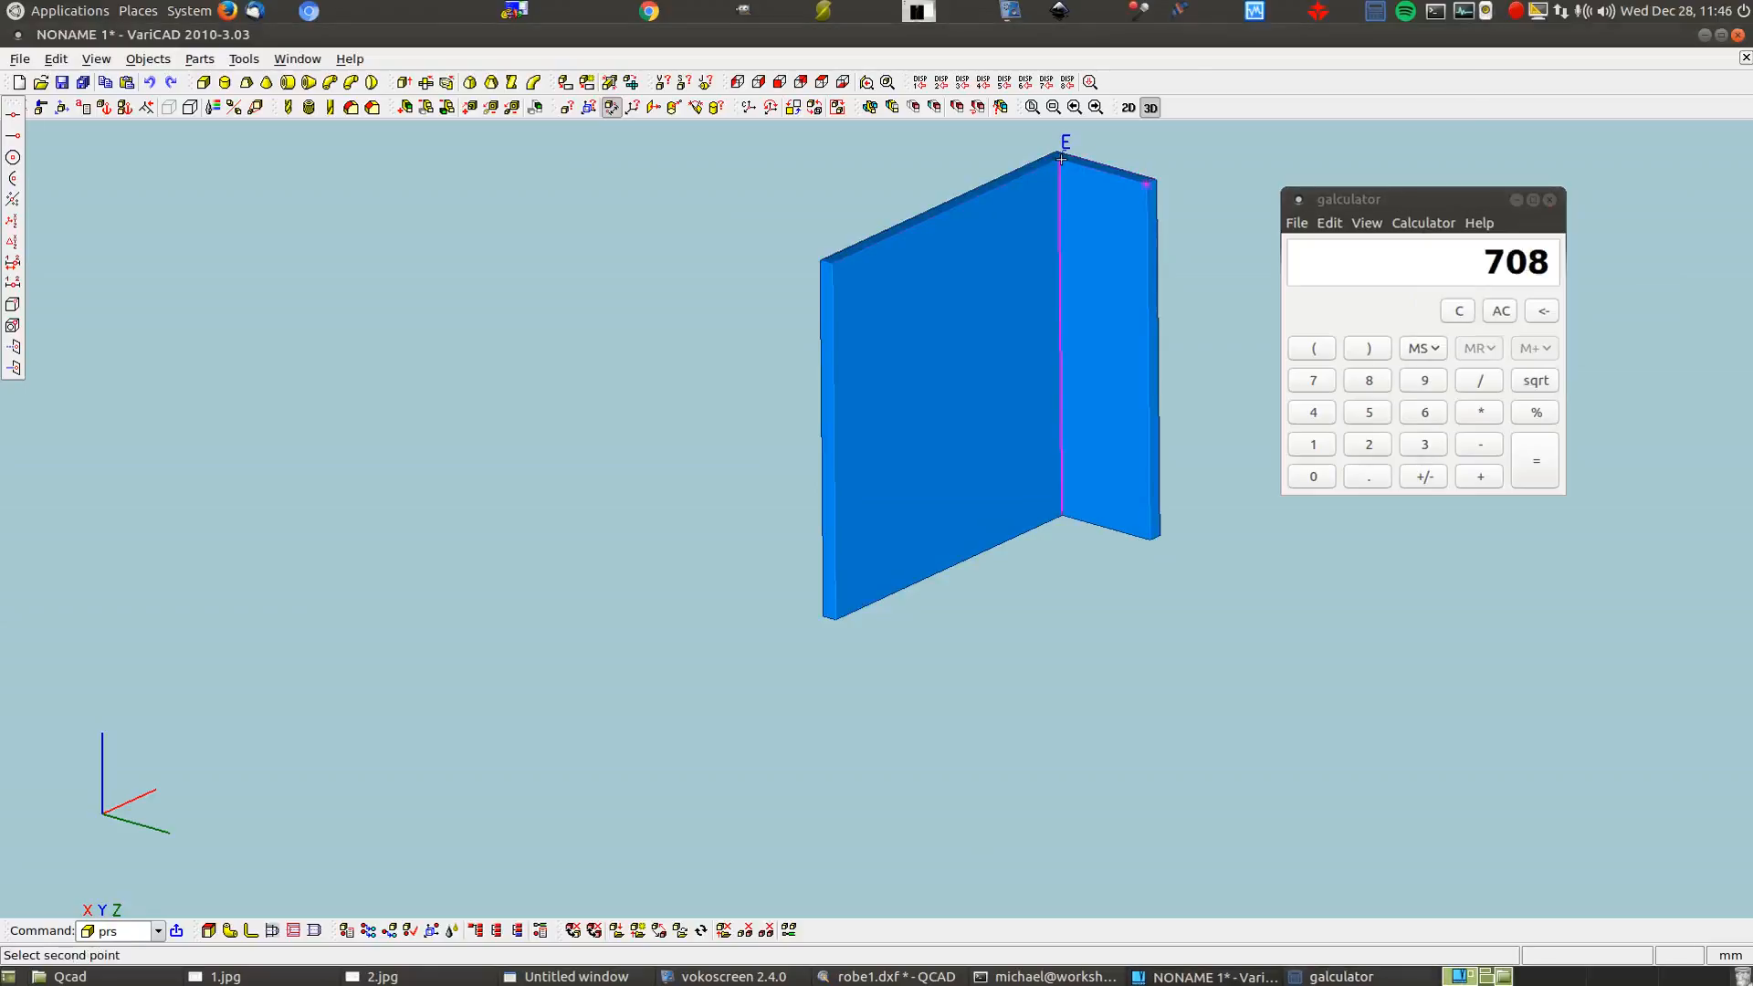
pyautogui.click(1061, 159)
pyautogui.moveTo(1316, 73); pyautogui.dragTo(558, 213)
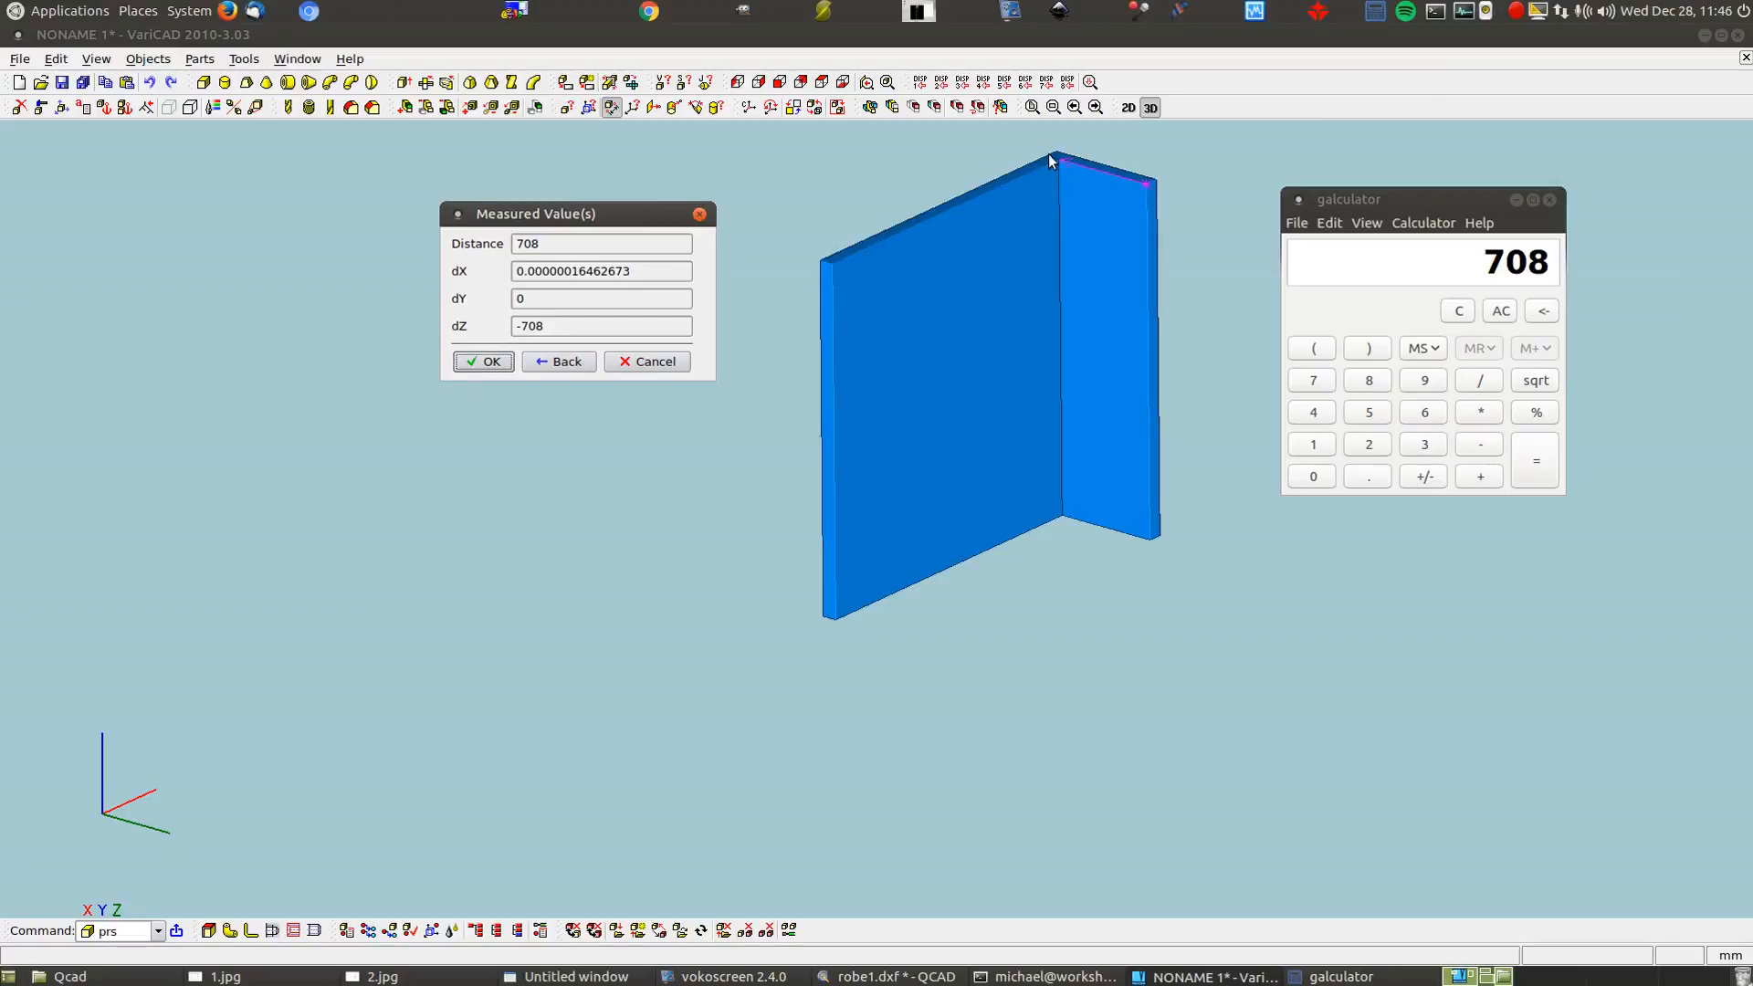
pyautogui.click(484, 359)
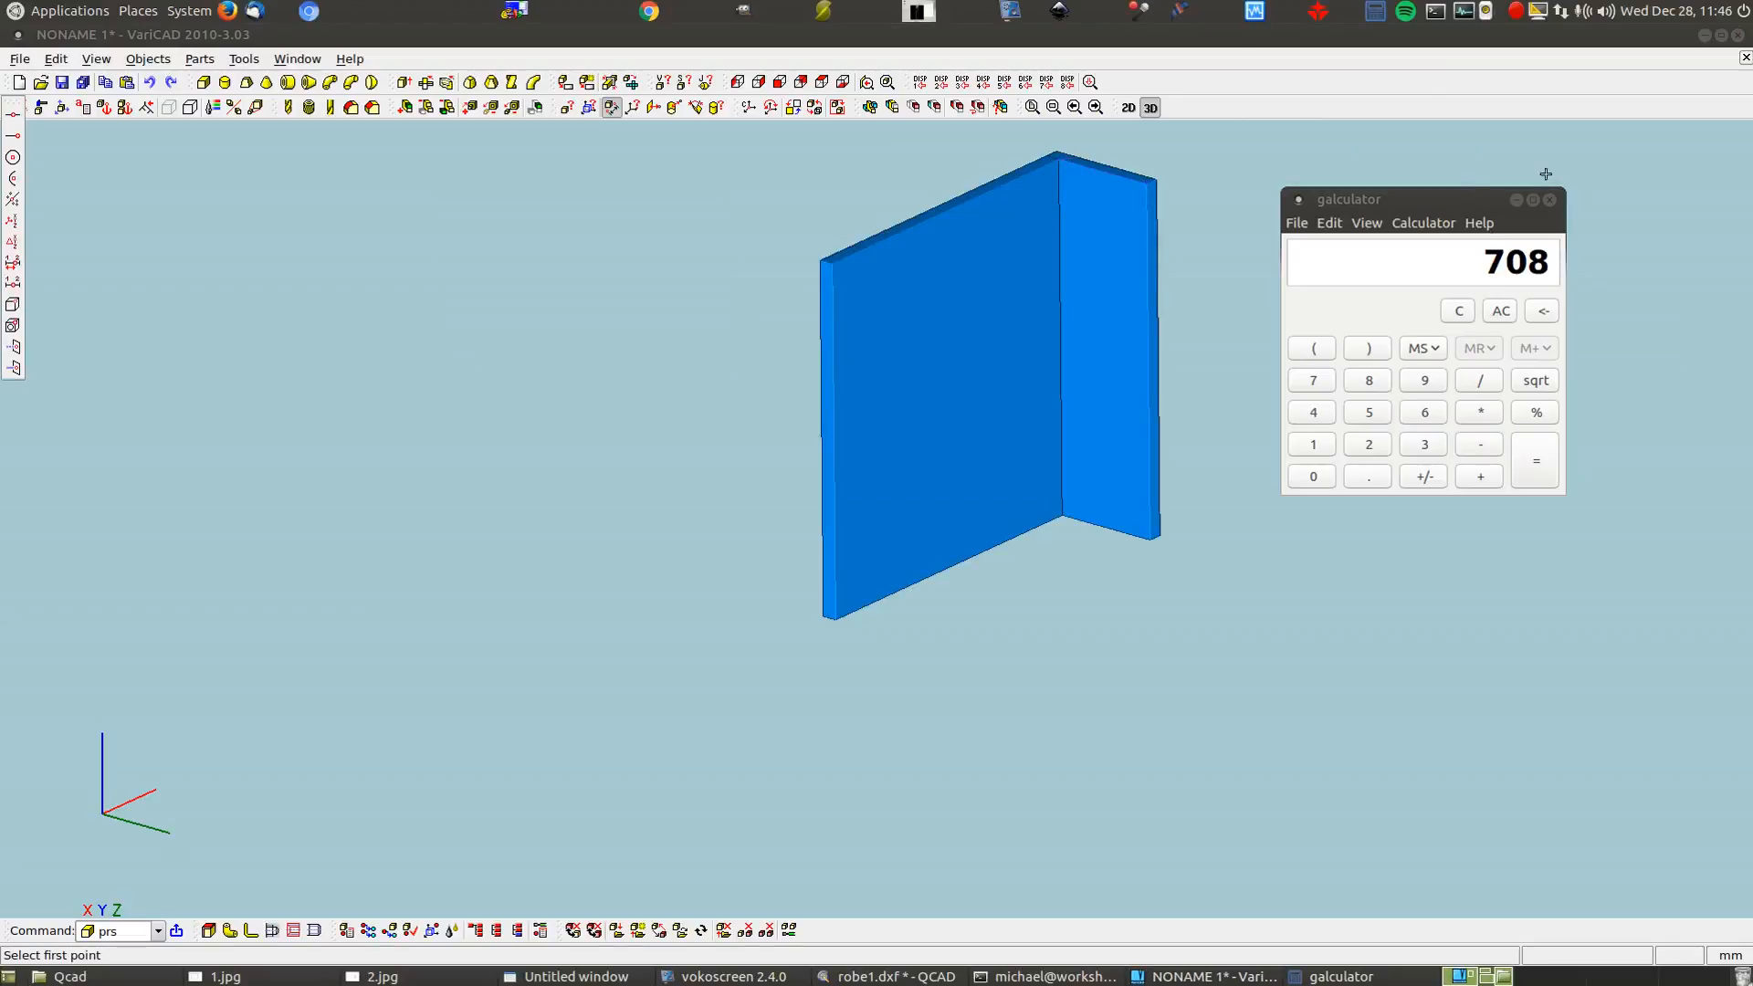
pyautogui.click(1550, 201)
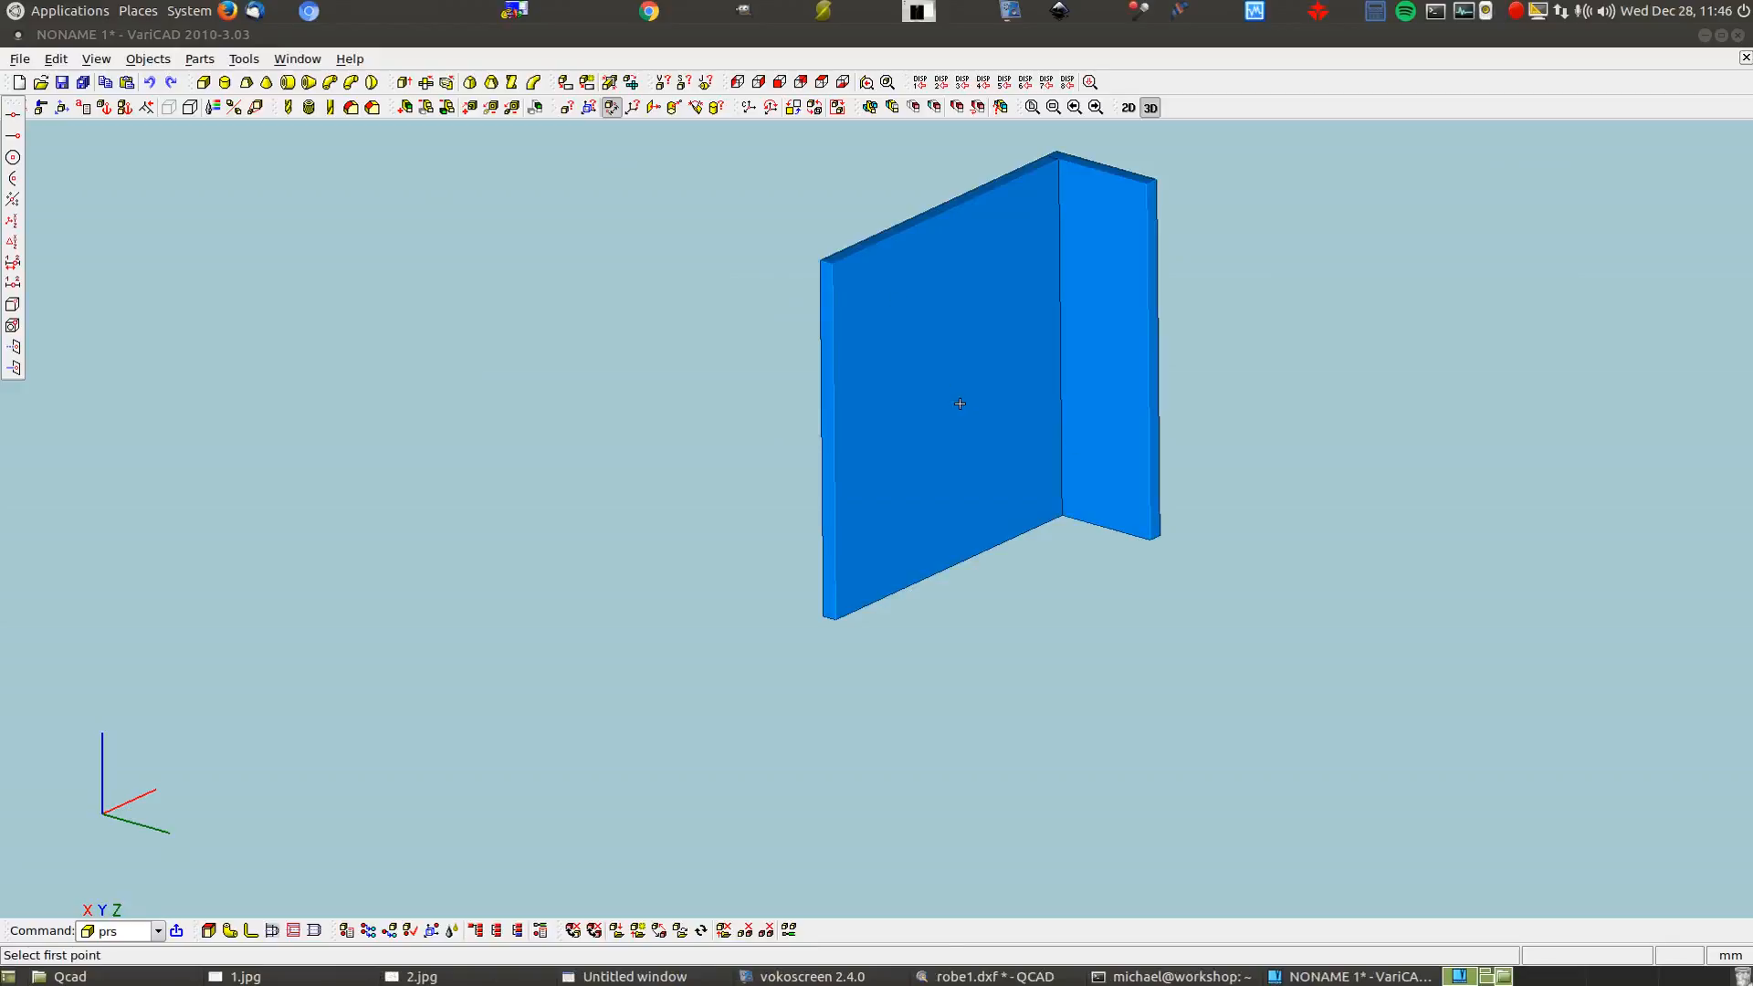
# End the measuring and create a Box 2400 high, 100 wide and 100 long
pyautogui.click(210, 89)
pyautogui.click(205, 84)
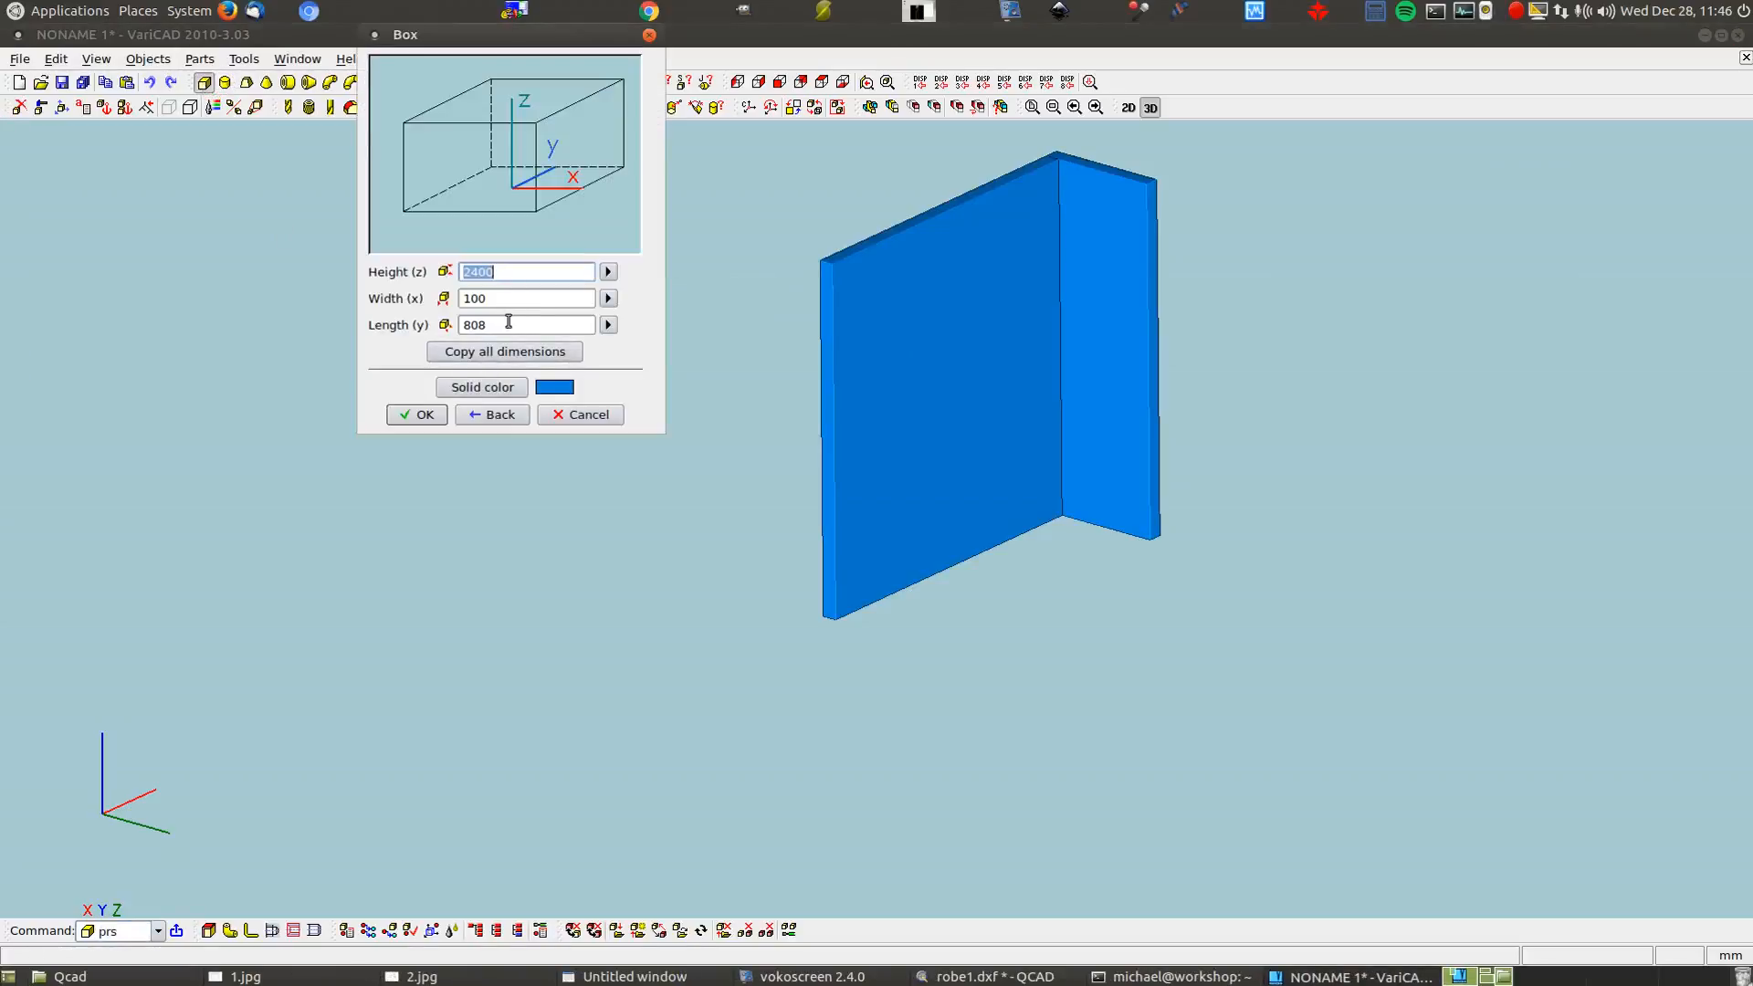
pyautogui.moveTo(507, 327); pyautogui.dragTo(338, 306)
pyautogui.write('1000')
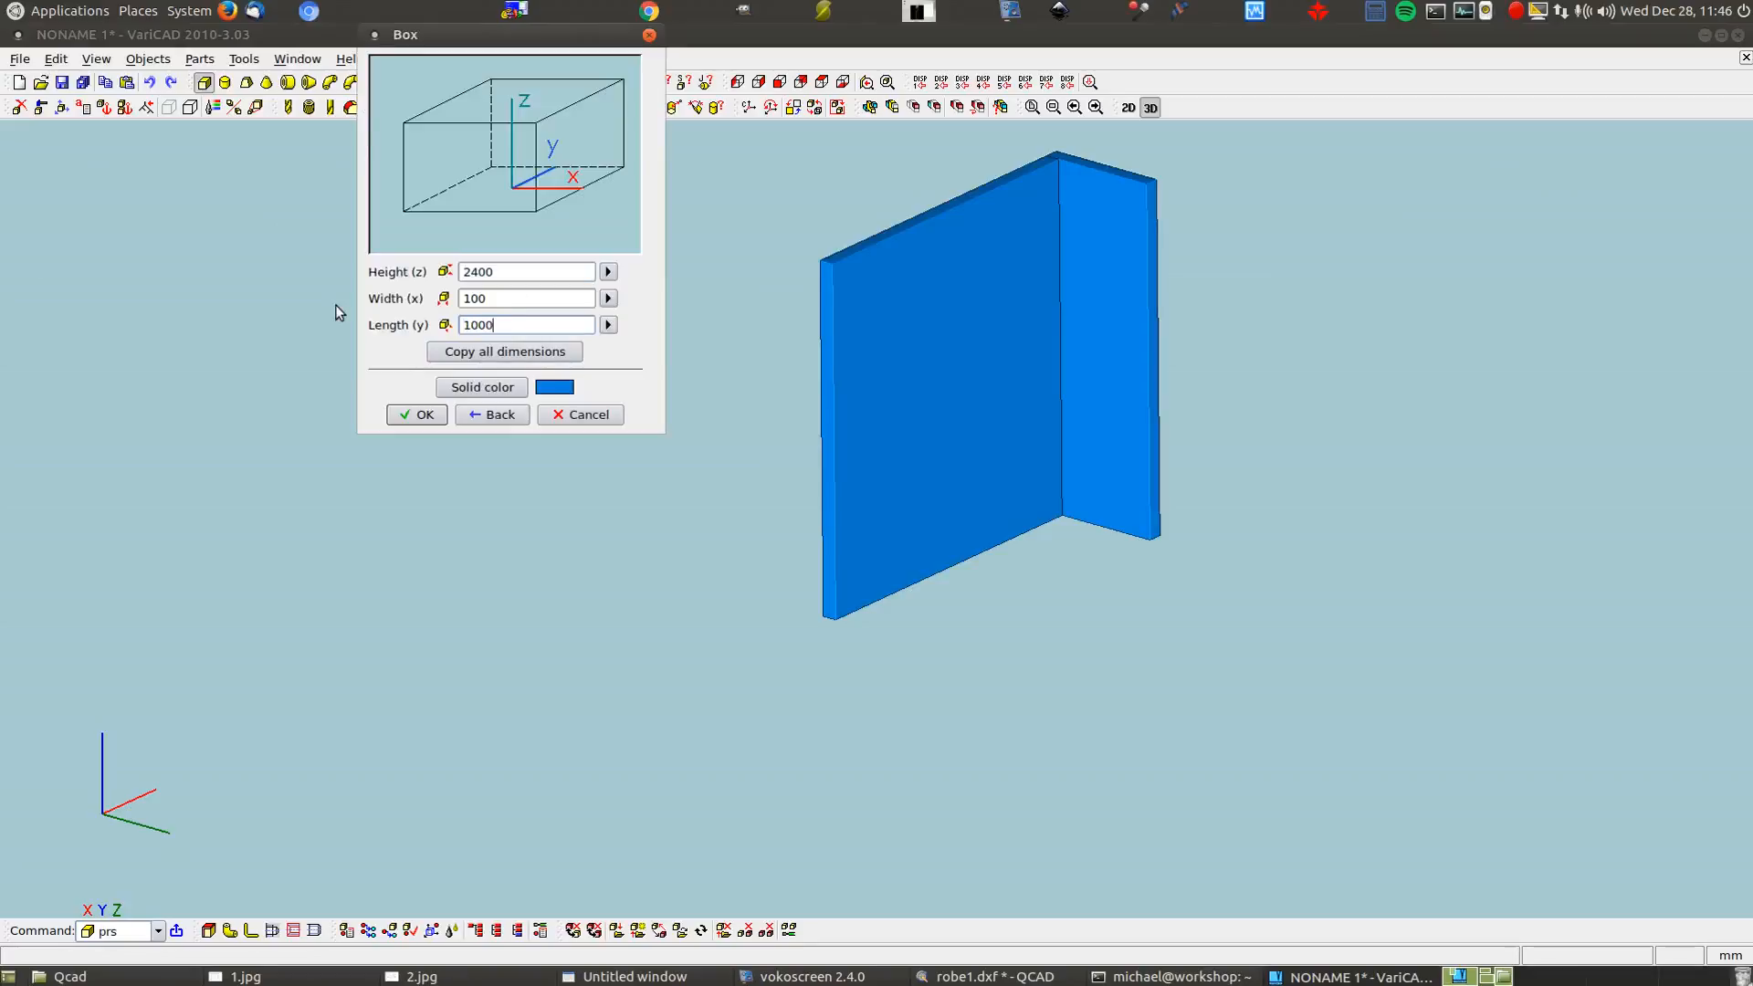
pyautogui.click(416, 416)
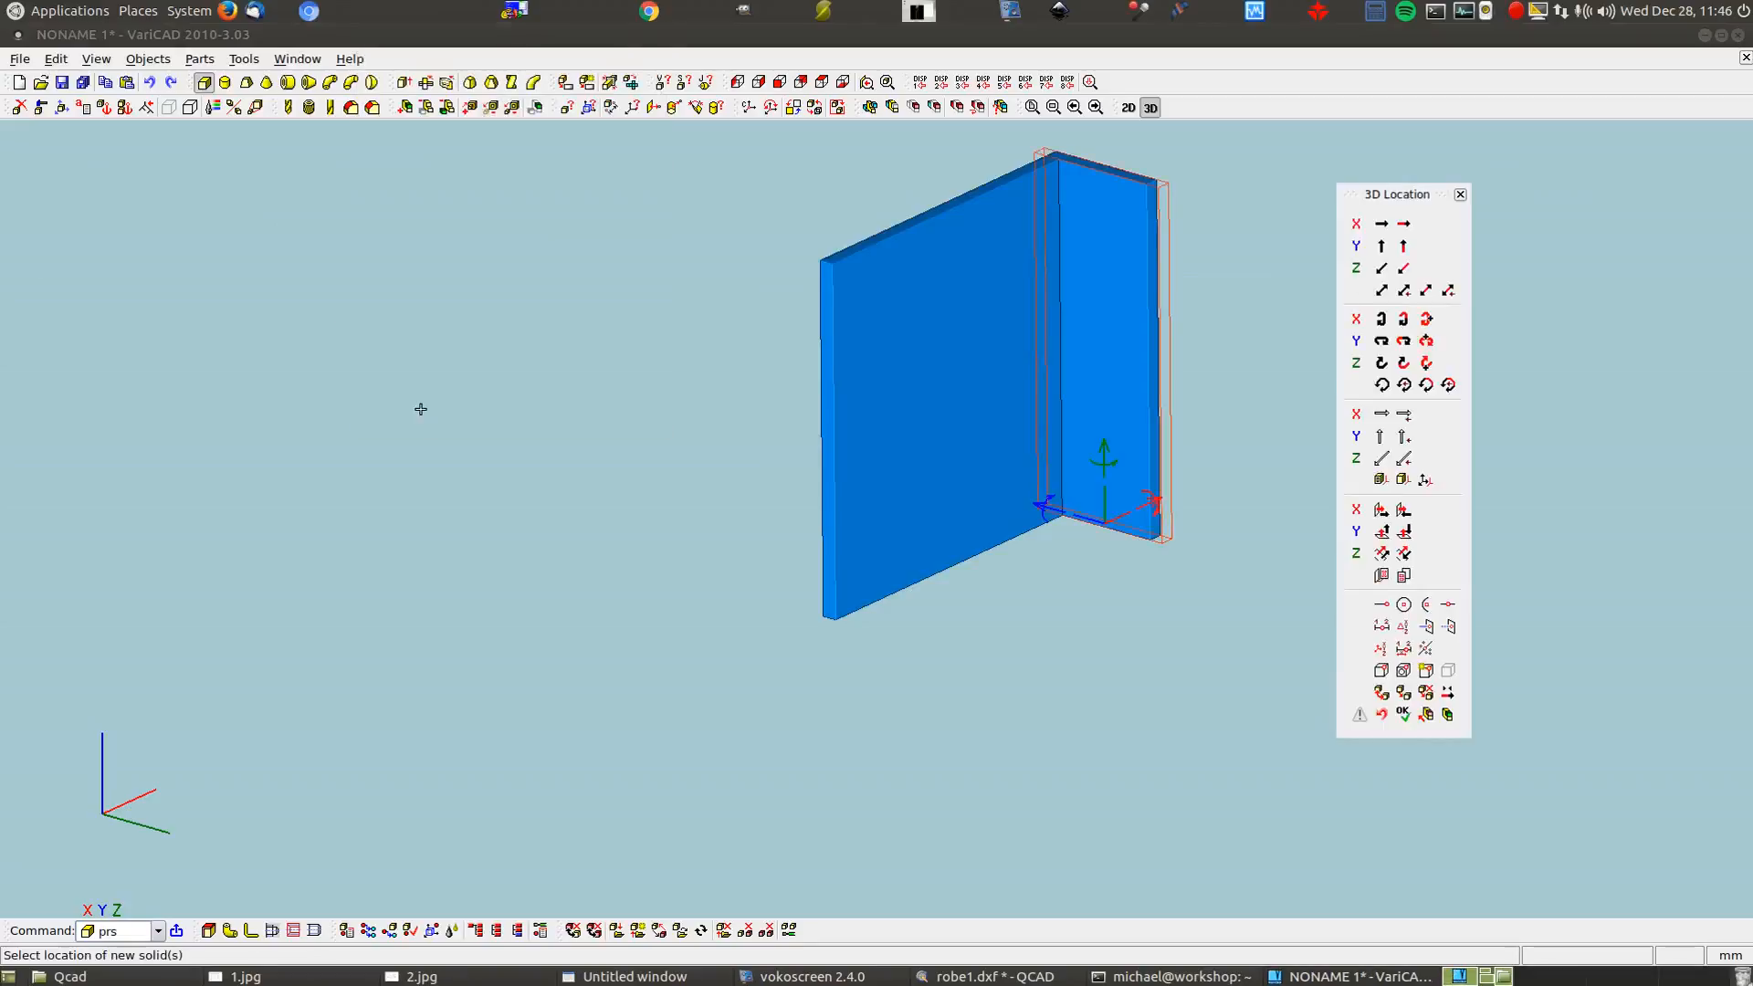
# Move the box by a two-point vector to the back panel's left corner and place it
pyautogui.click(1382, 291)
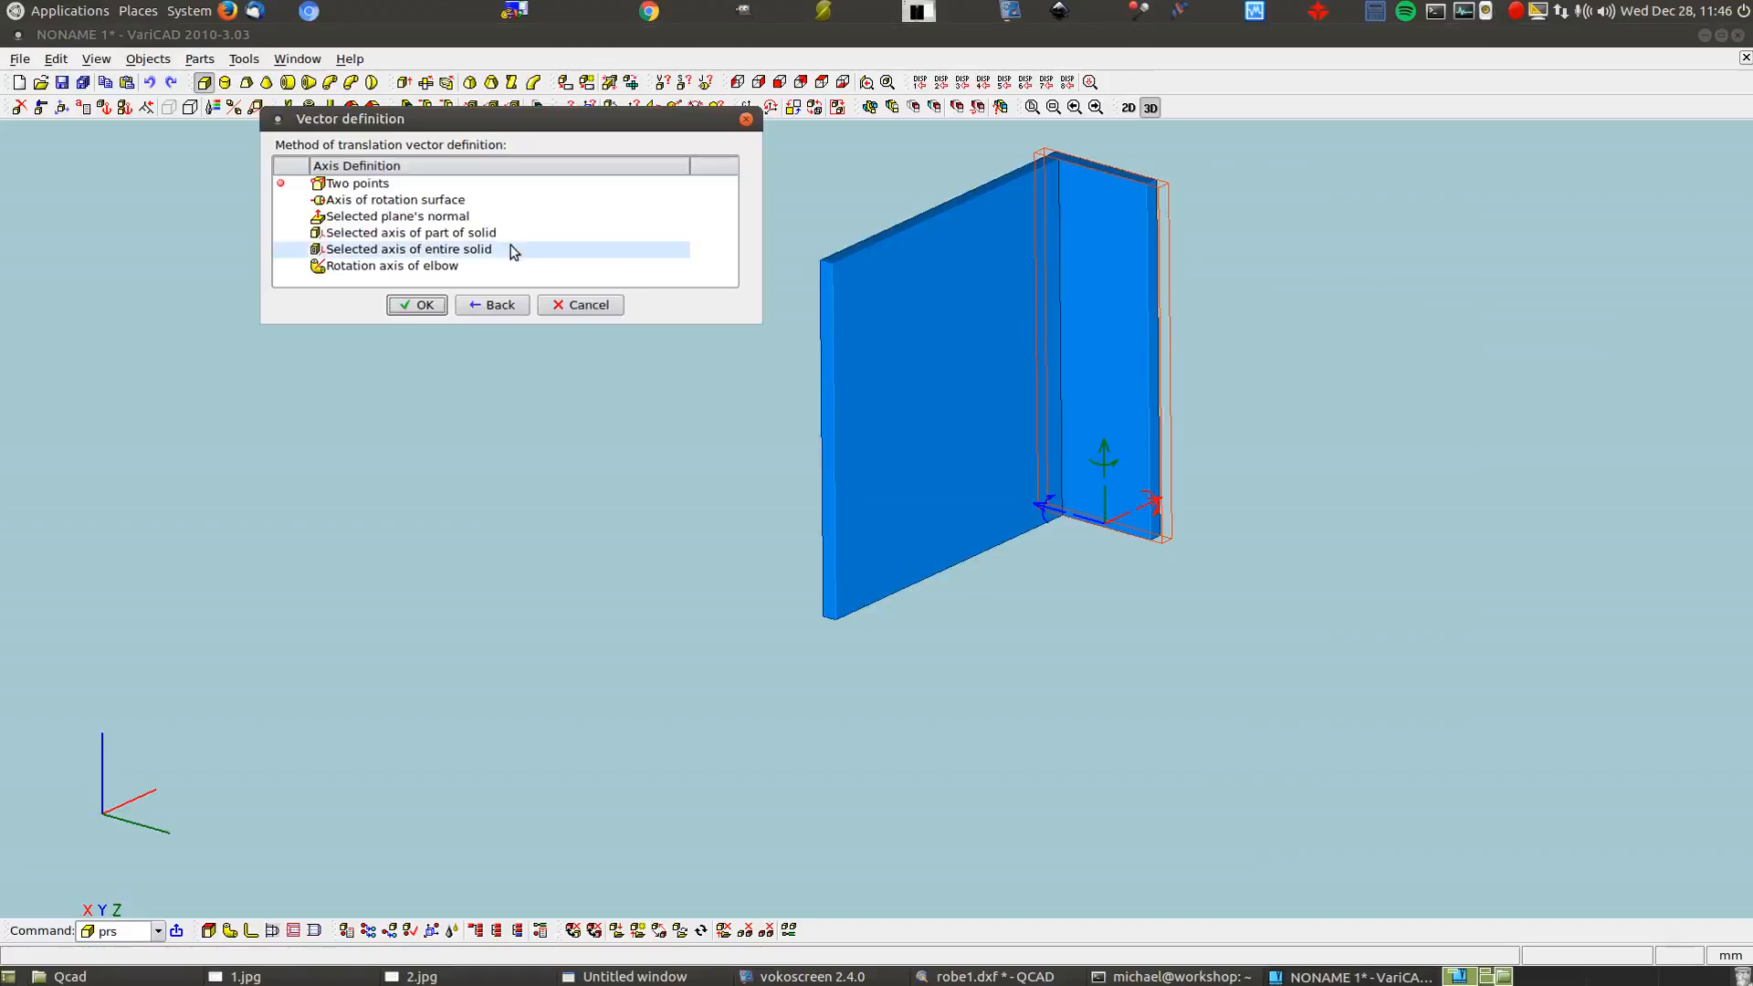
pyautogui.click(420, 306)
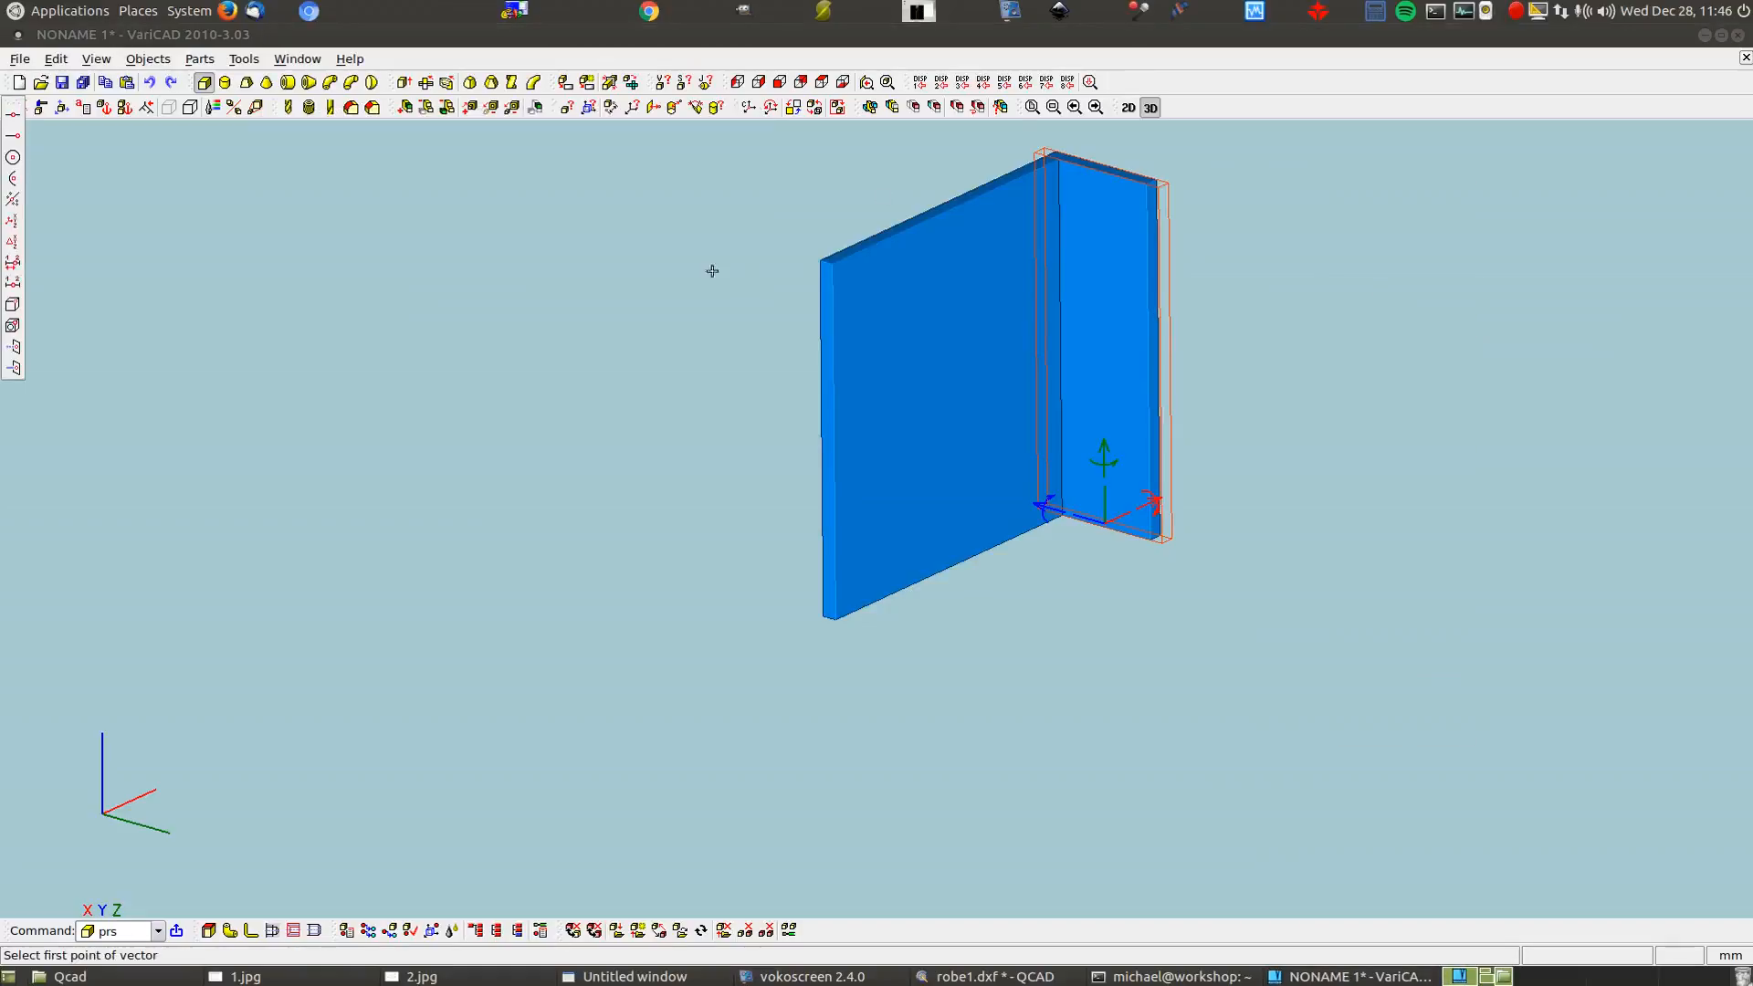
pyautogui.click(1044, 144)
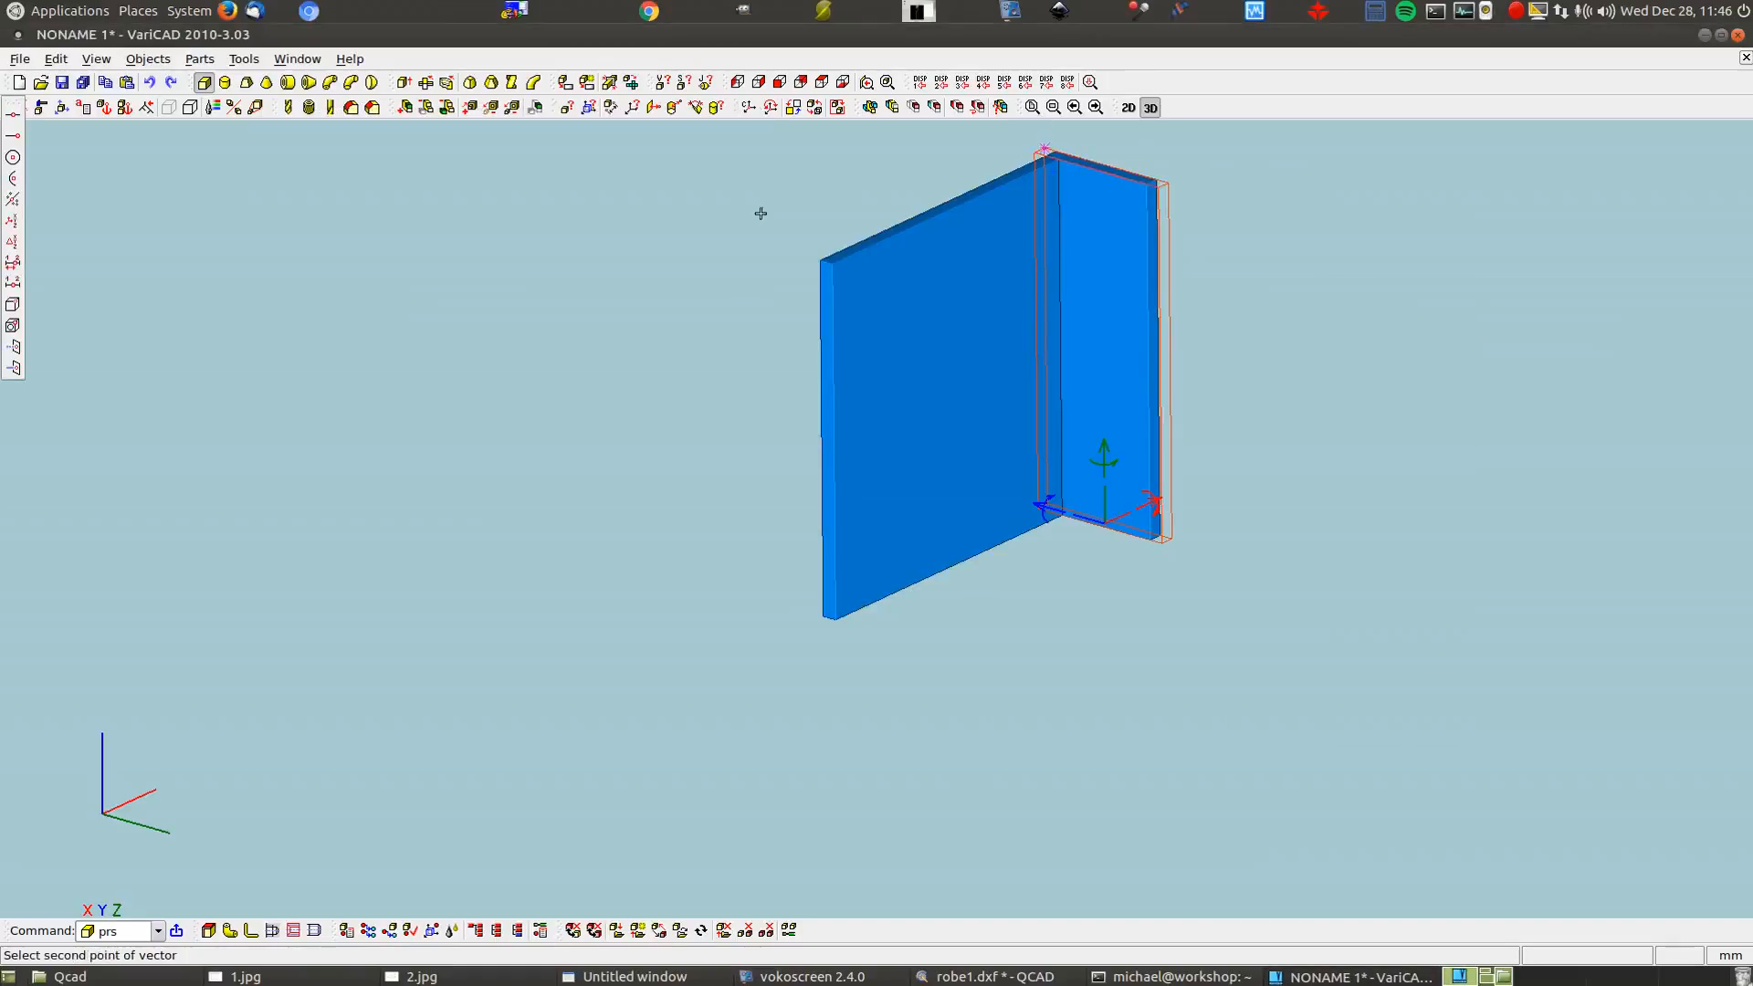
pyautogui.click(820, 257)
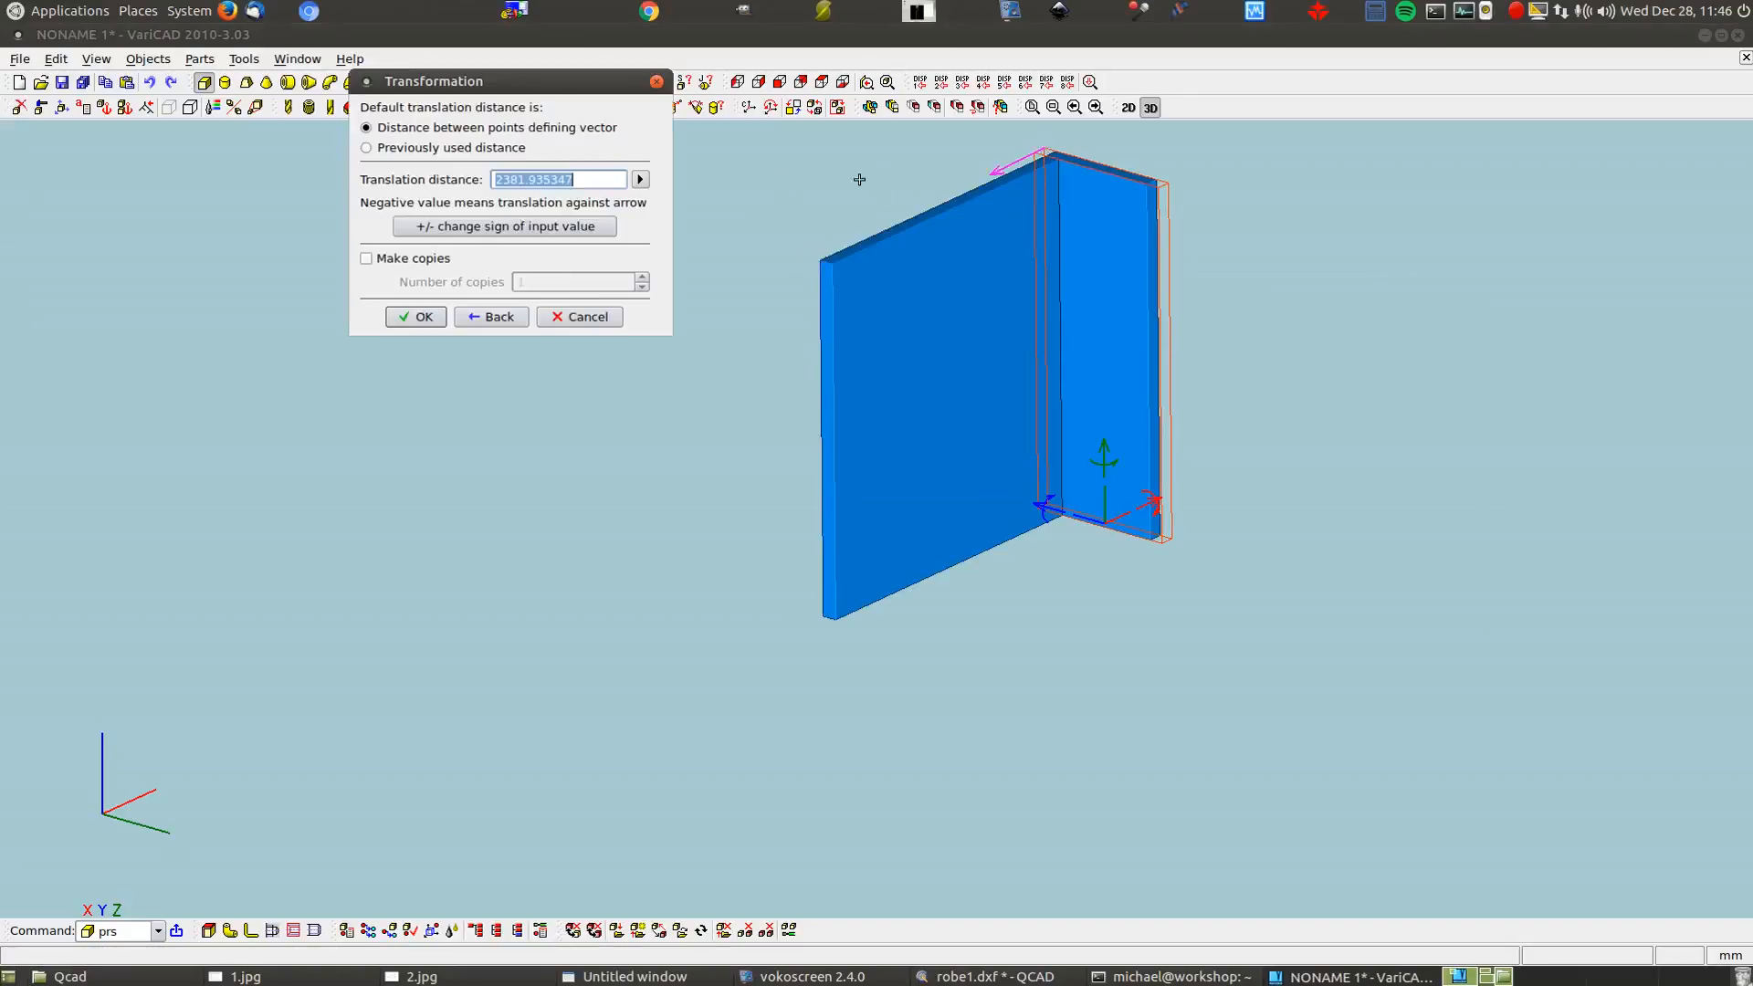
pyautogui.click(429, 320)
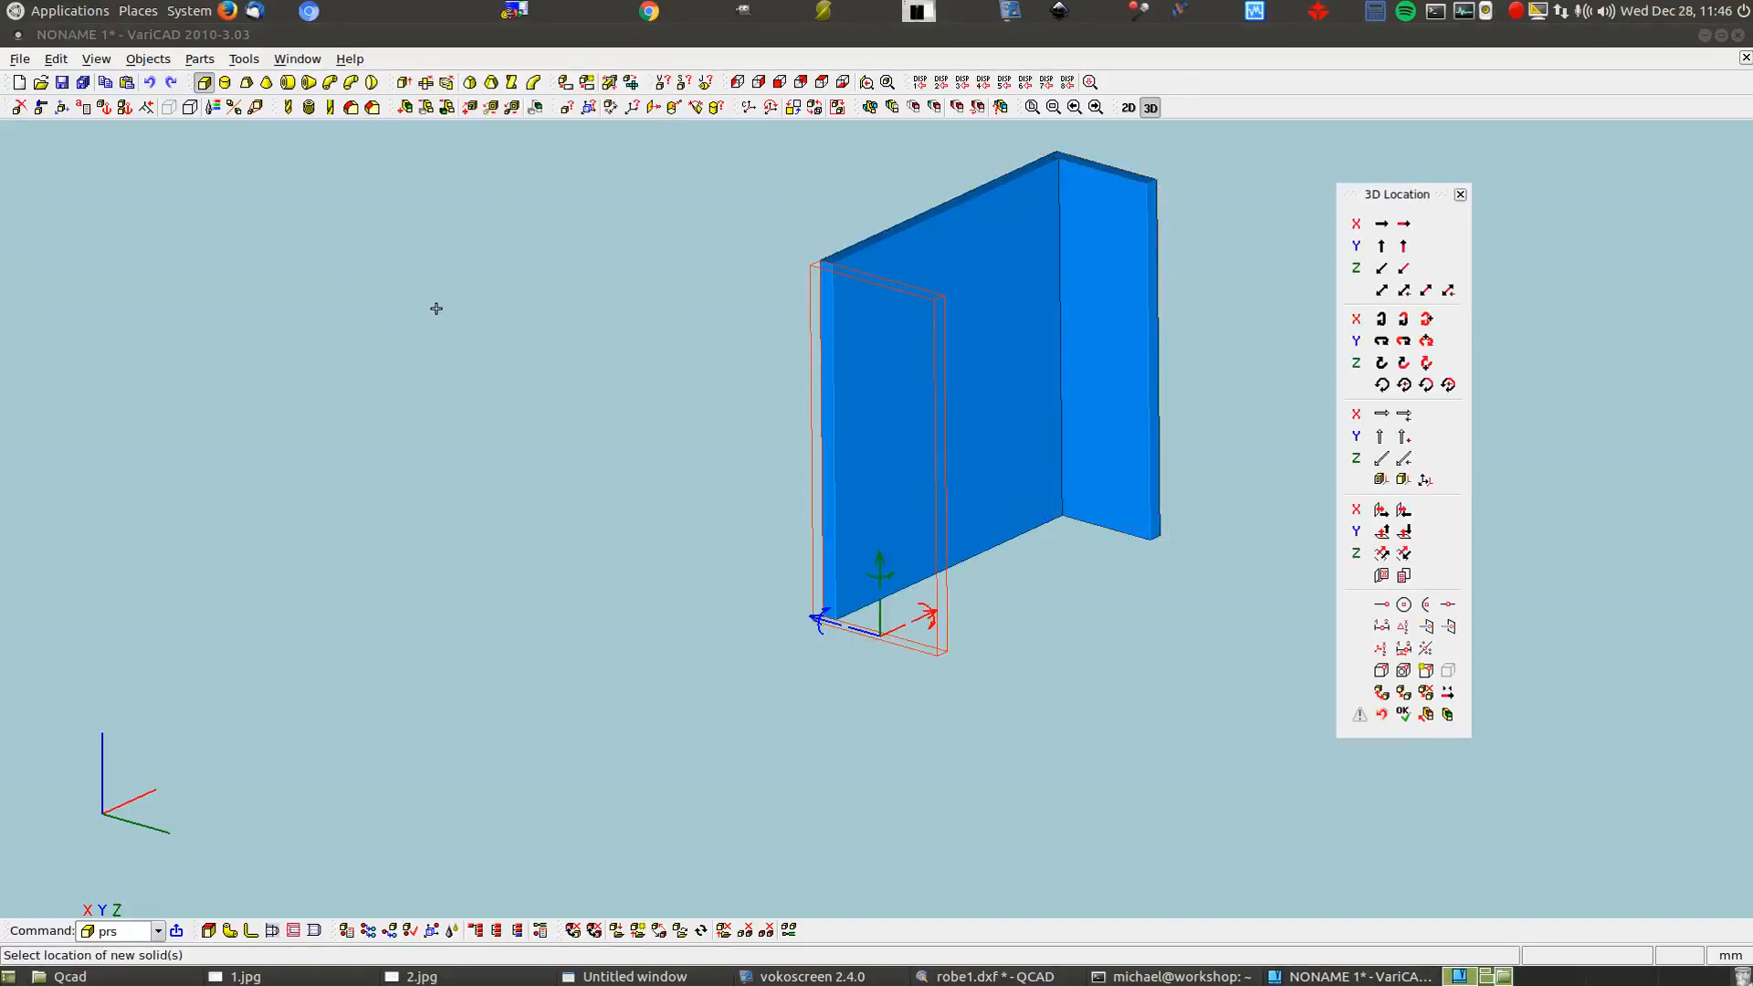
pyautogui.rightClick(431, 310)
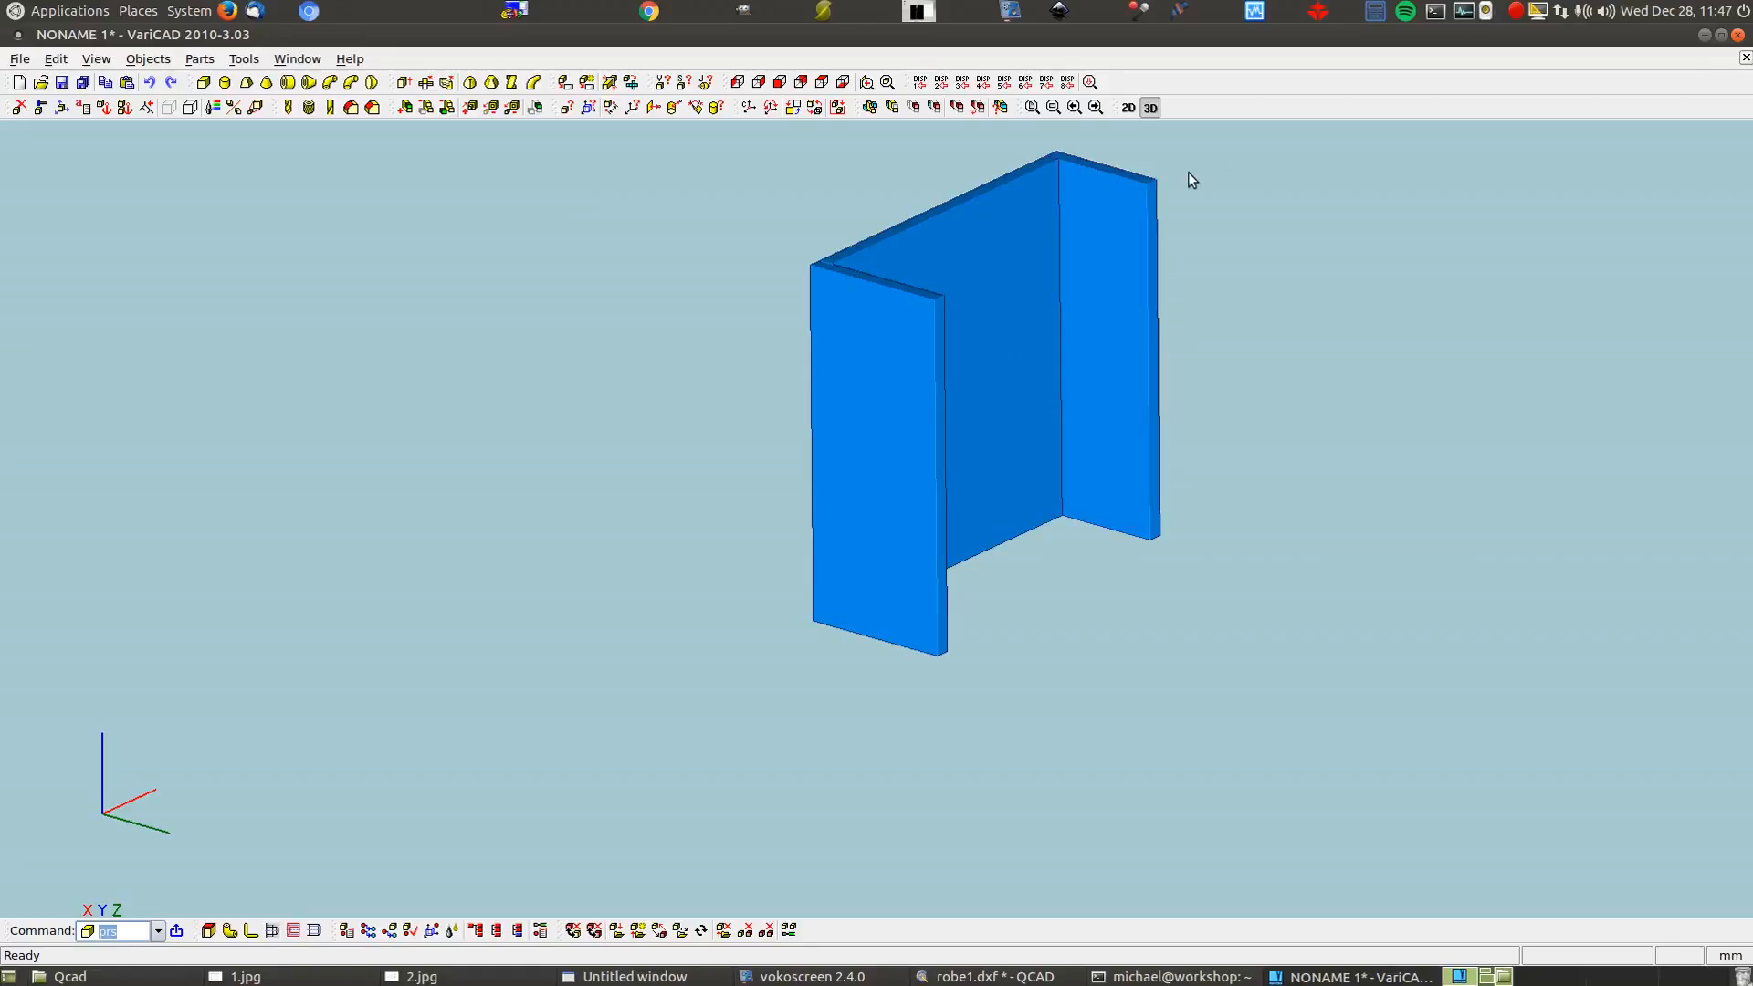
# Create a Box 2400 high, 500 wide and 500 long
pyautogui.click(203, 82)
pyautogui.press('Tab')
pyautogui.write('4')
pyautogui.press('BackSpace')
pyautogui.write('500')
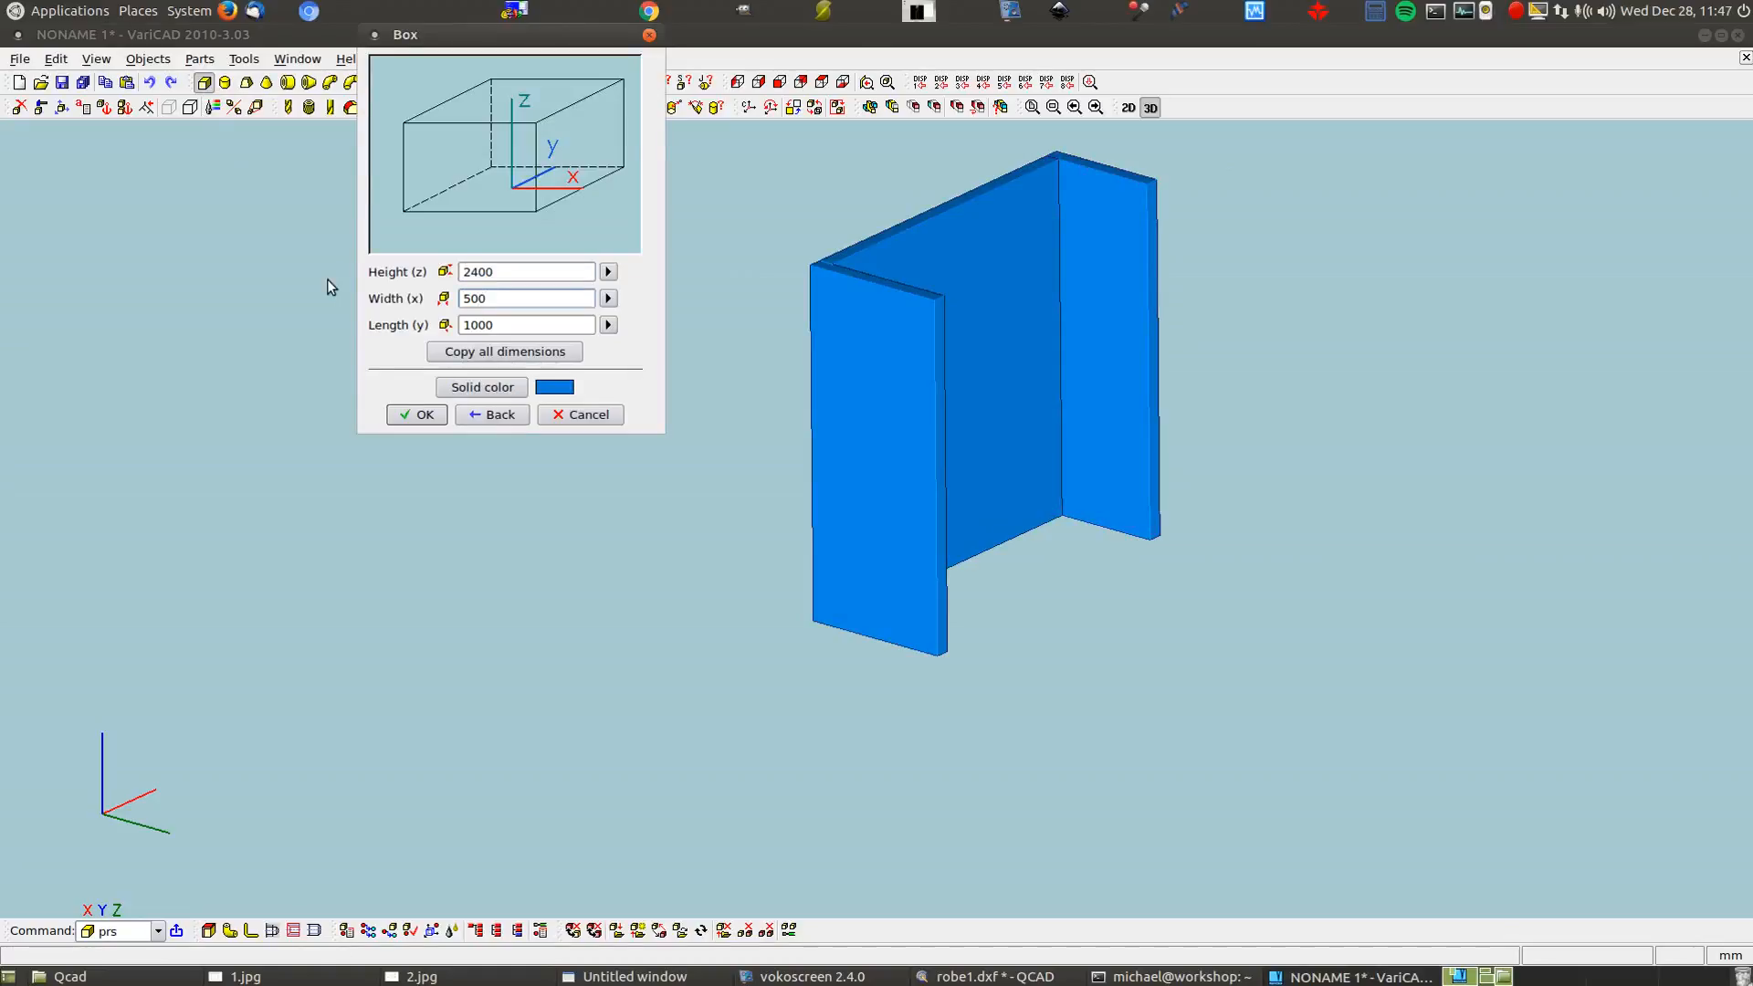
pyautogui.moveTo(478, 325); pyautogui.dragTo(390, 323)
pyautogui.write('5')
pyautogui.click(422, 414)
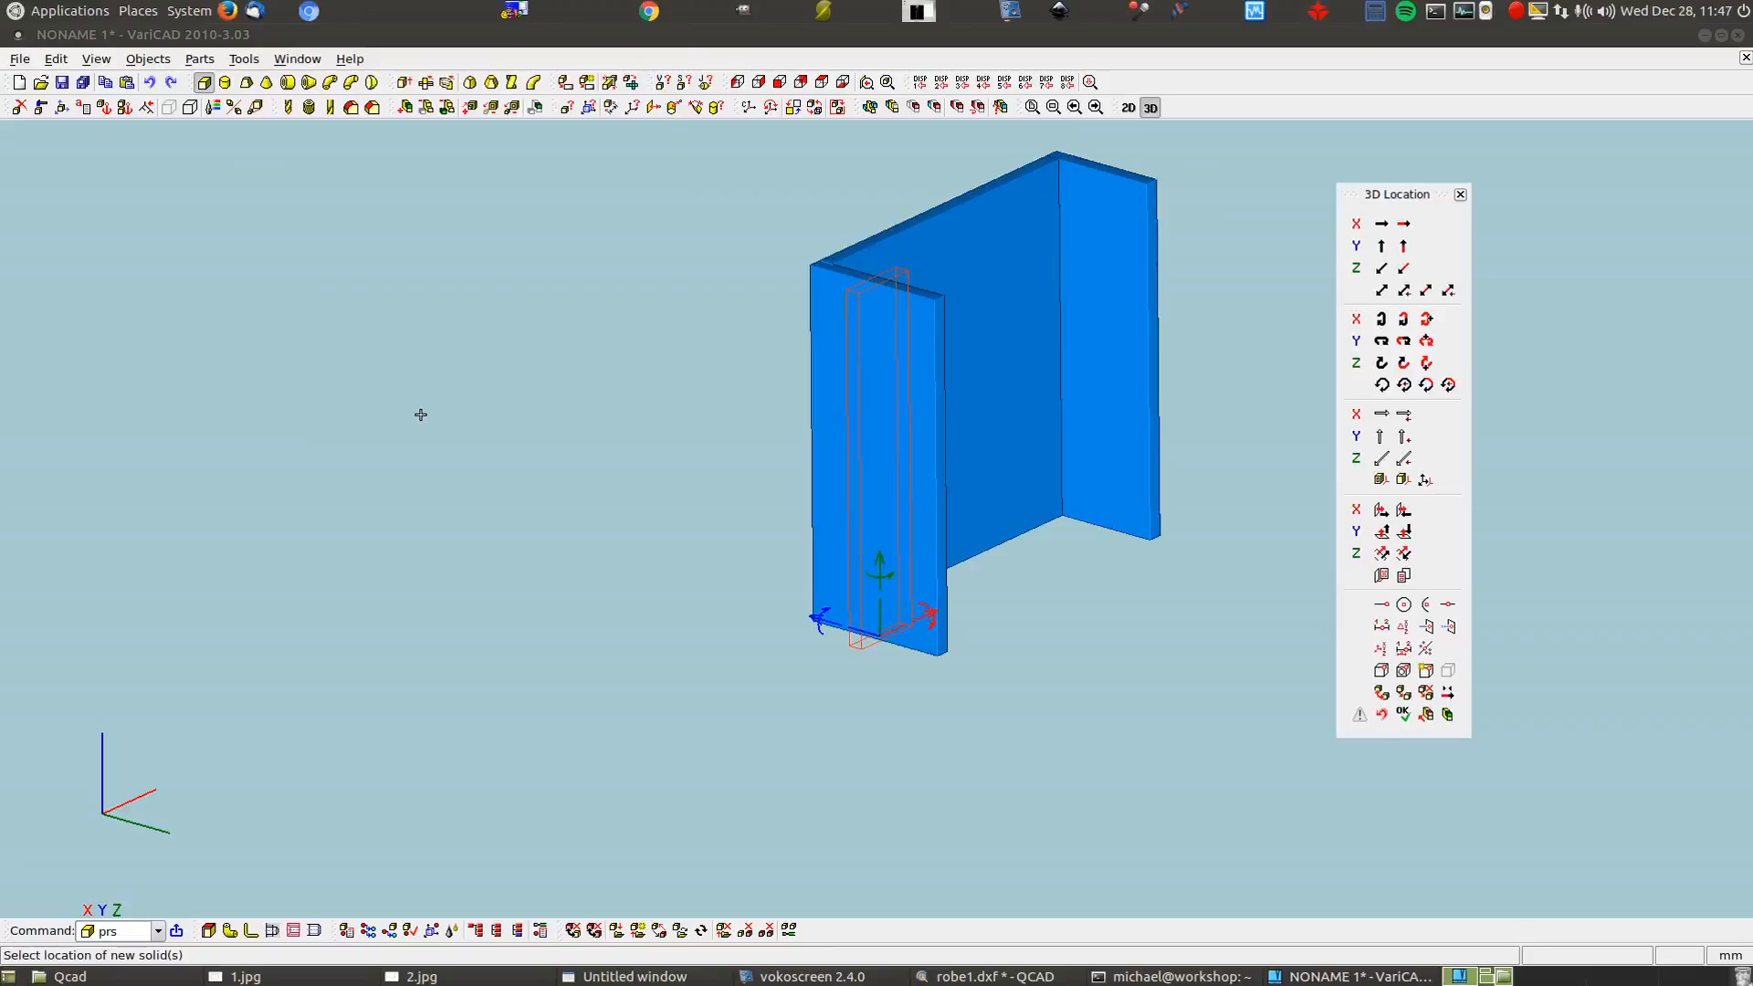
# Move the block by a two-point vector to the right panel's top corner and place it
pyautogui.click(1381, 292)
pyautogui.click(402, 325)
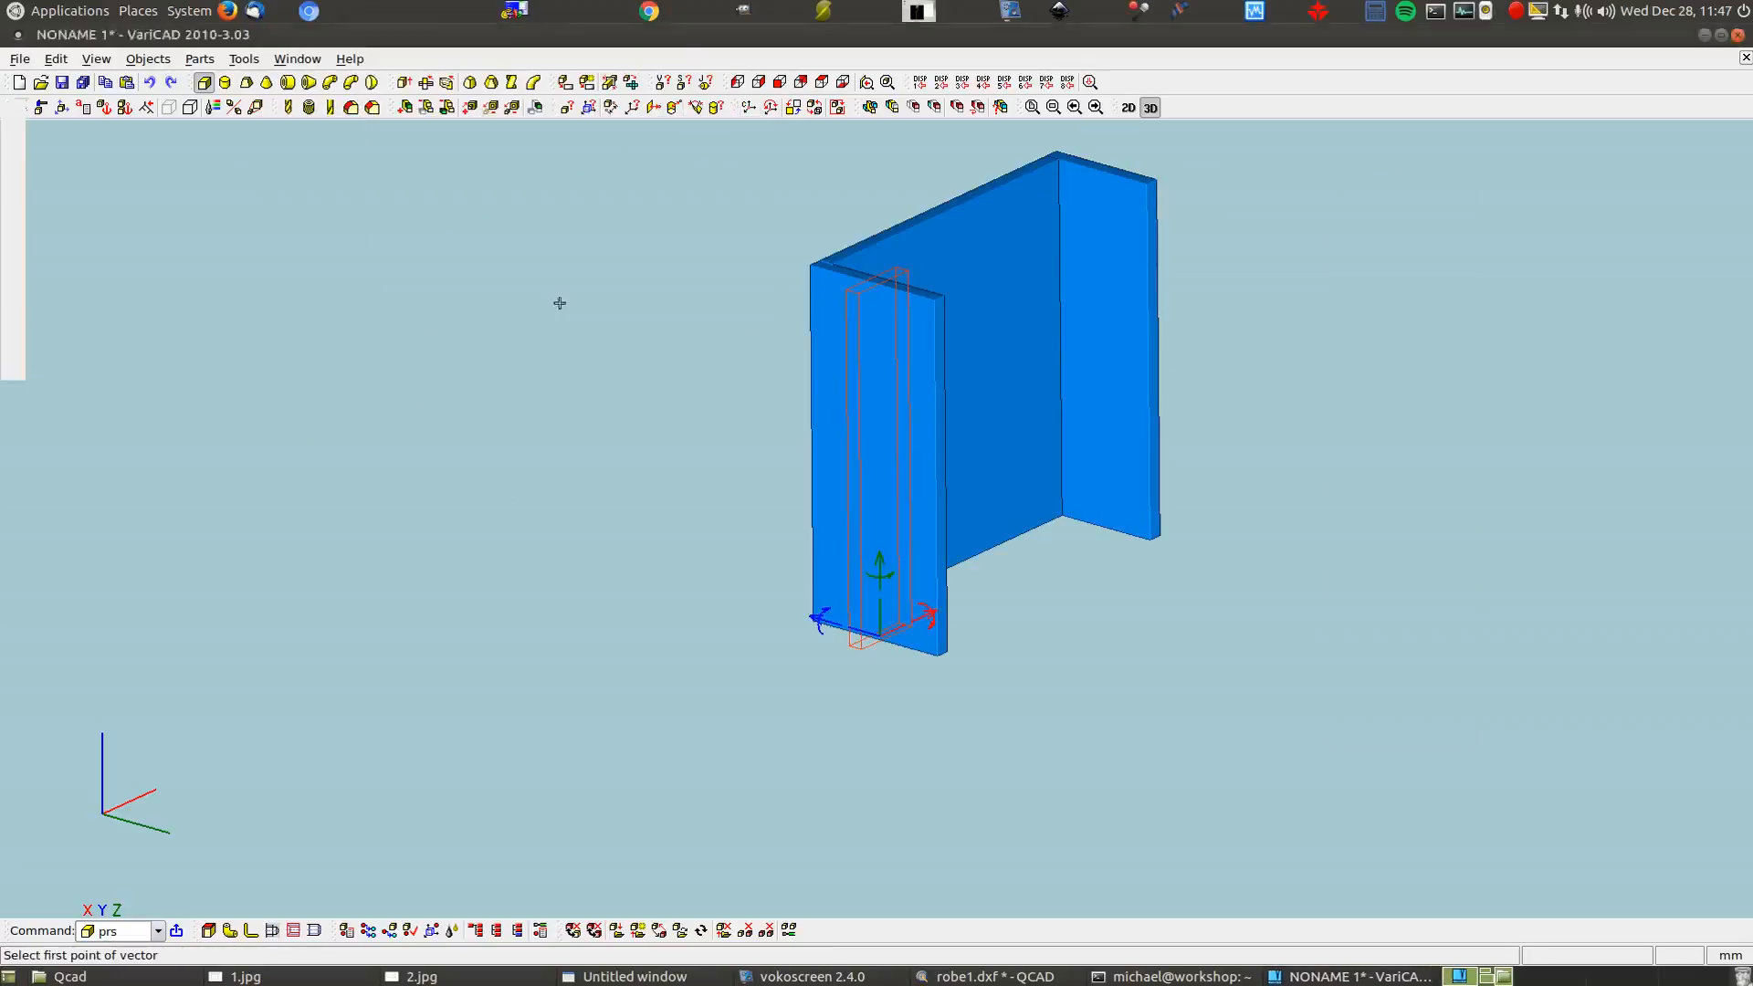
pyautogui.click(859, 293)
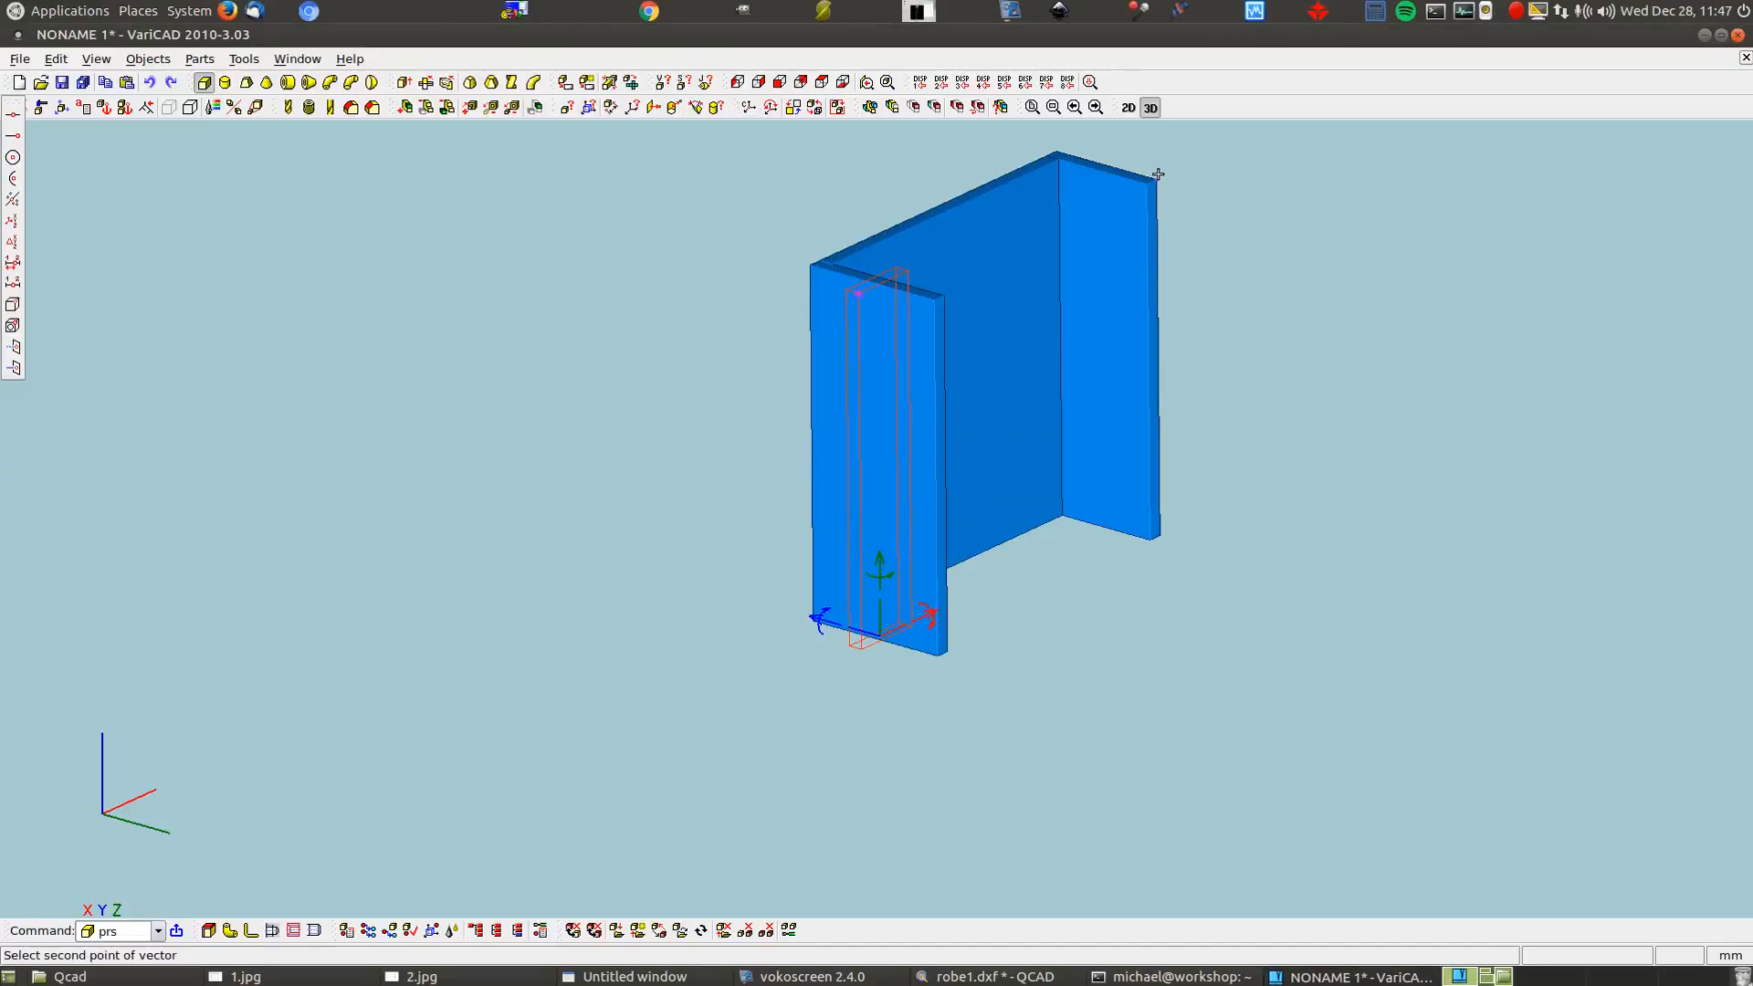
pyautogui.click(1157, 173)
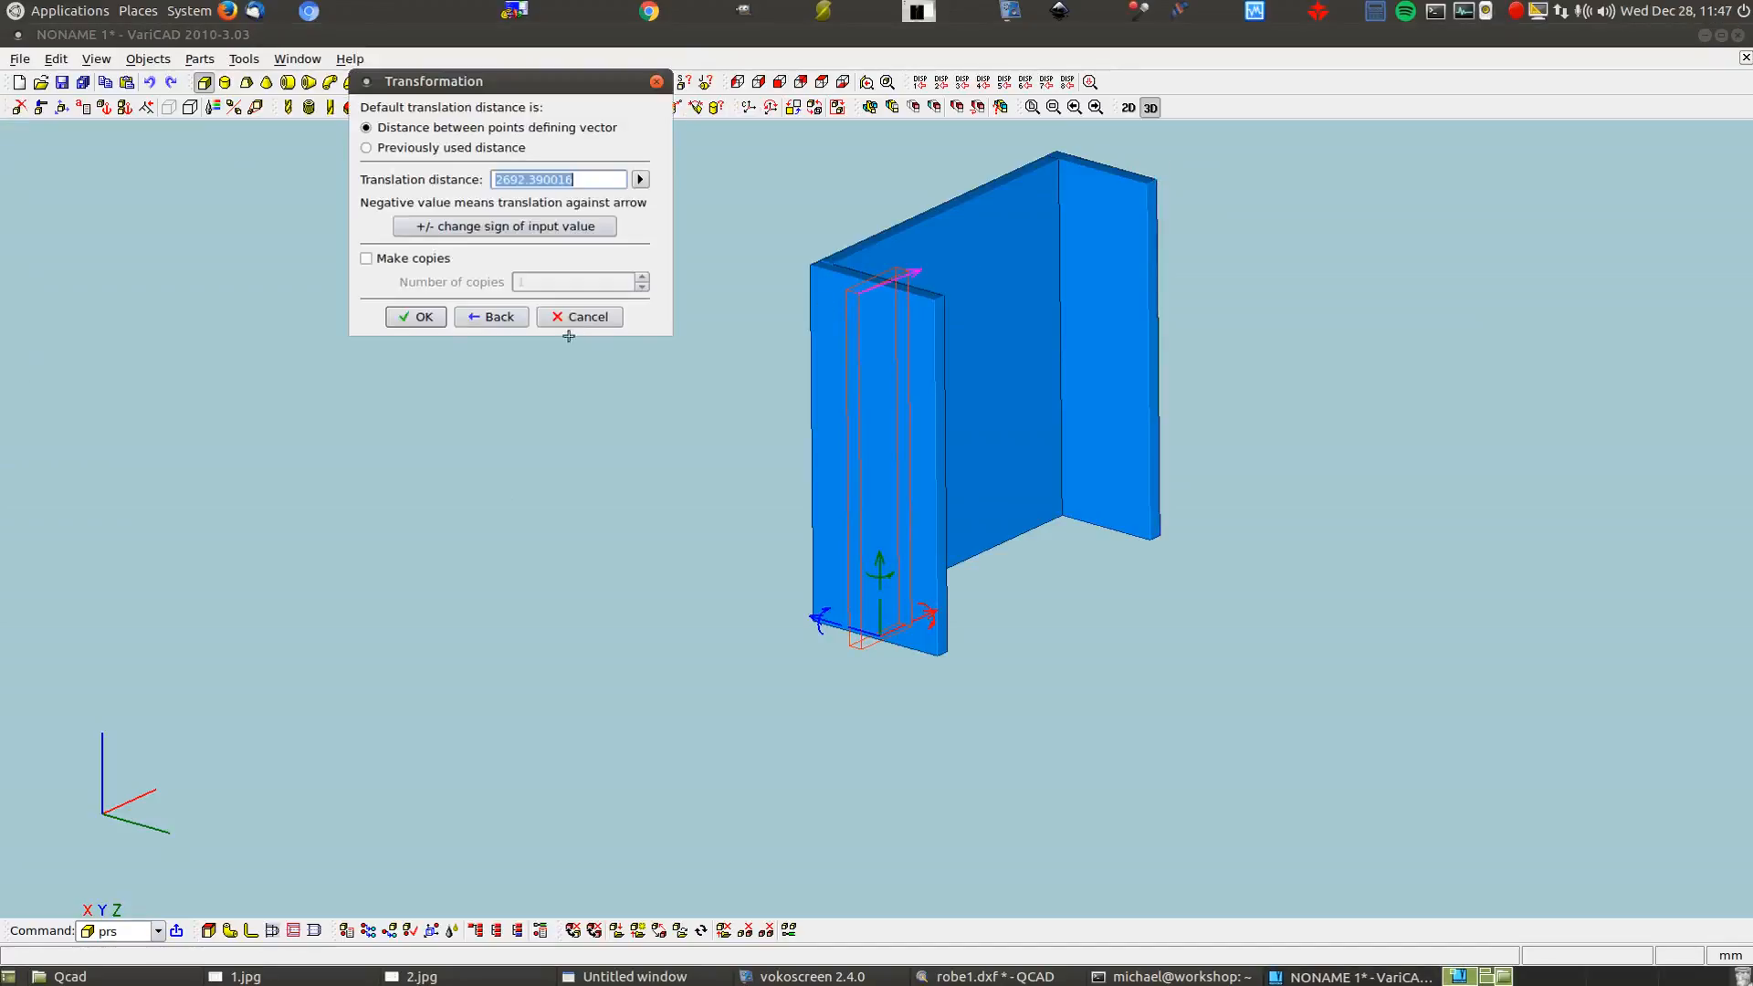
pyautogui.click(422, 316)
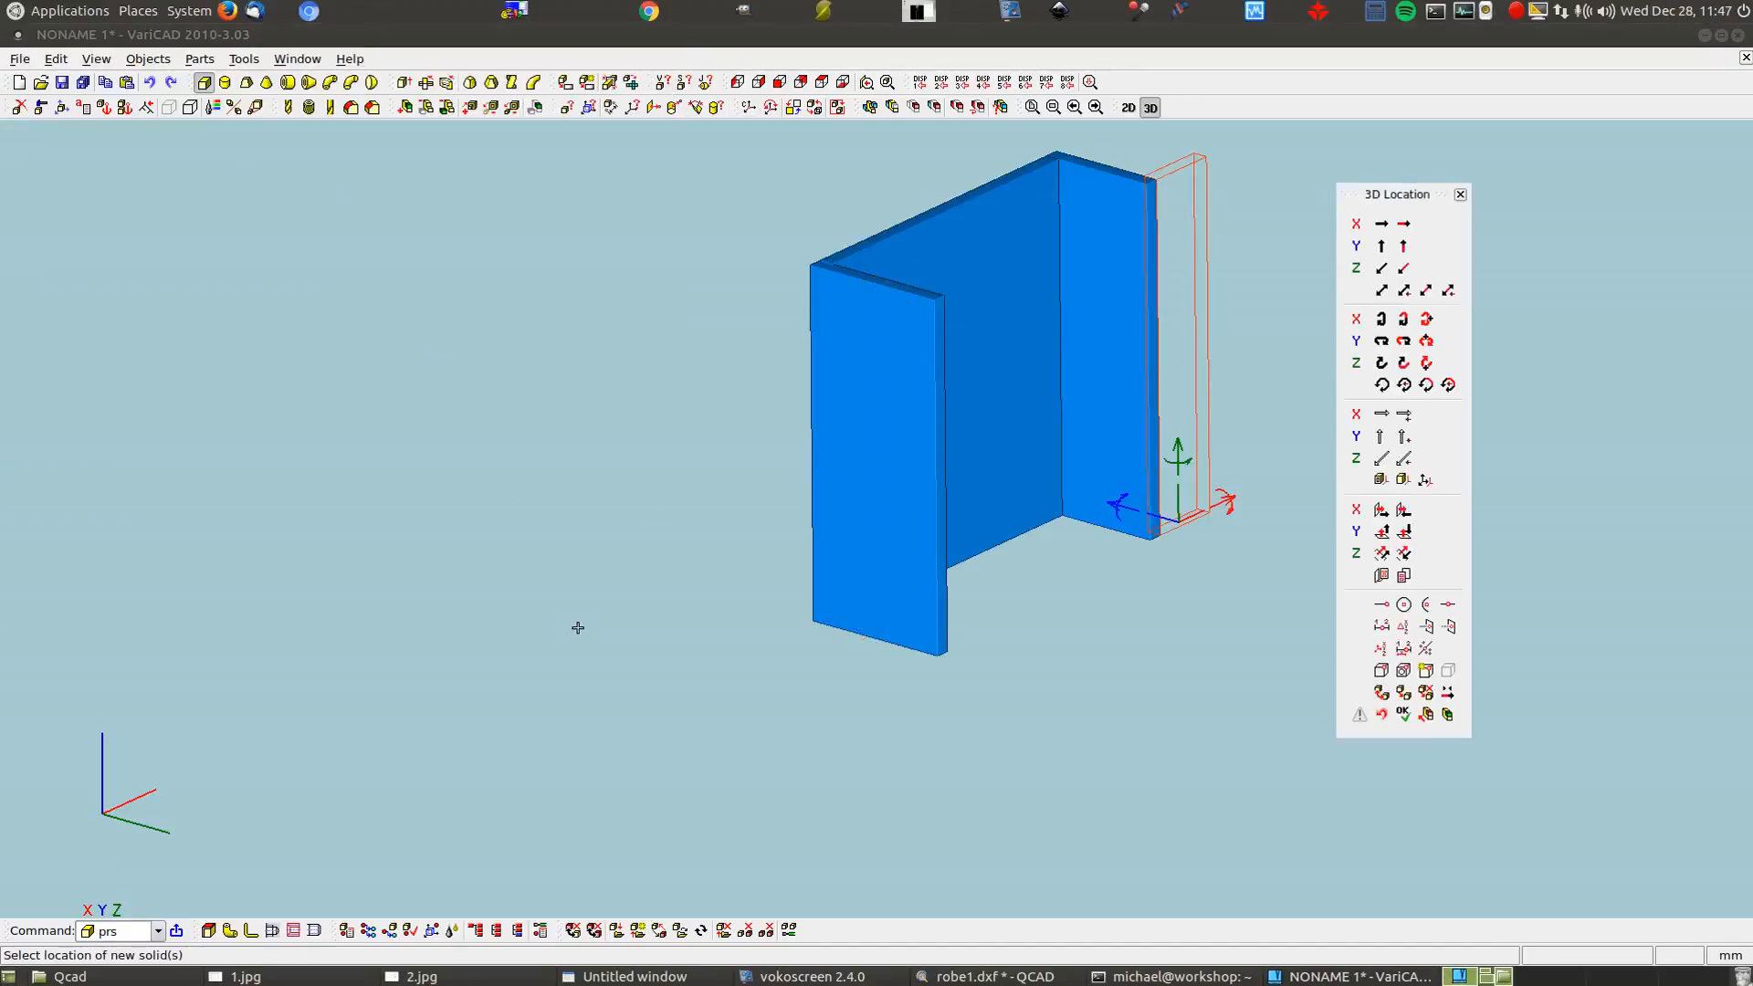
pyautogui.press('Return')
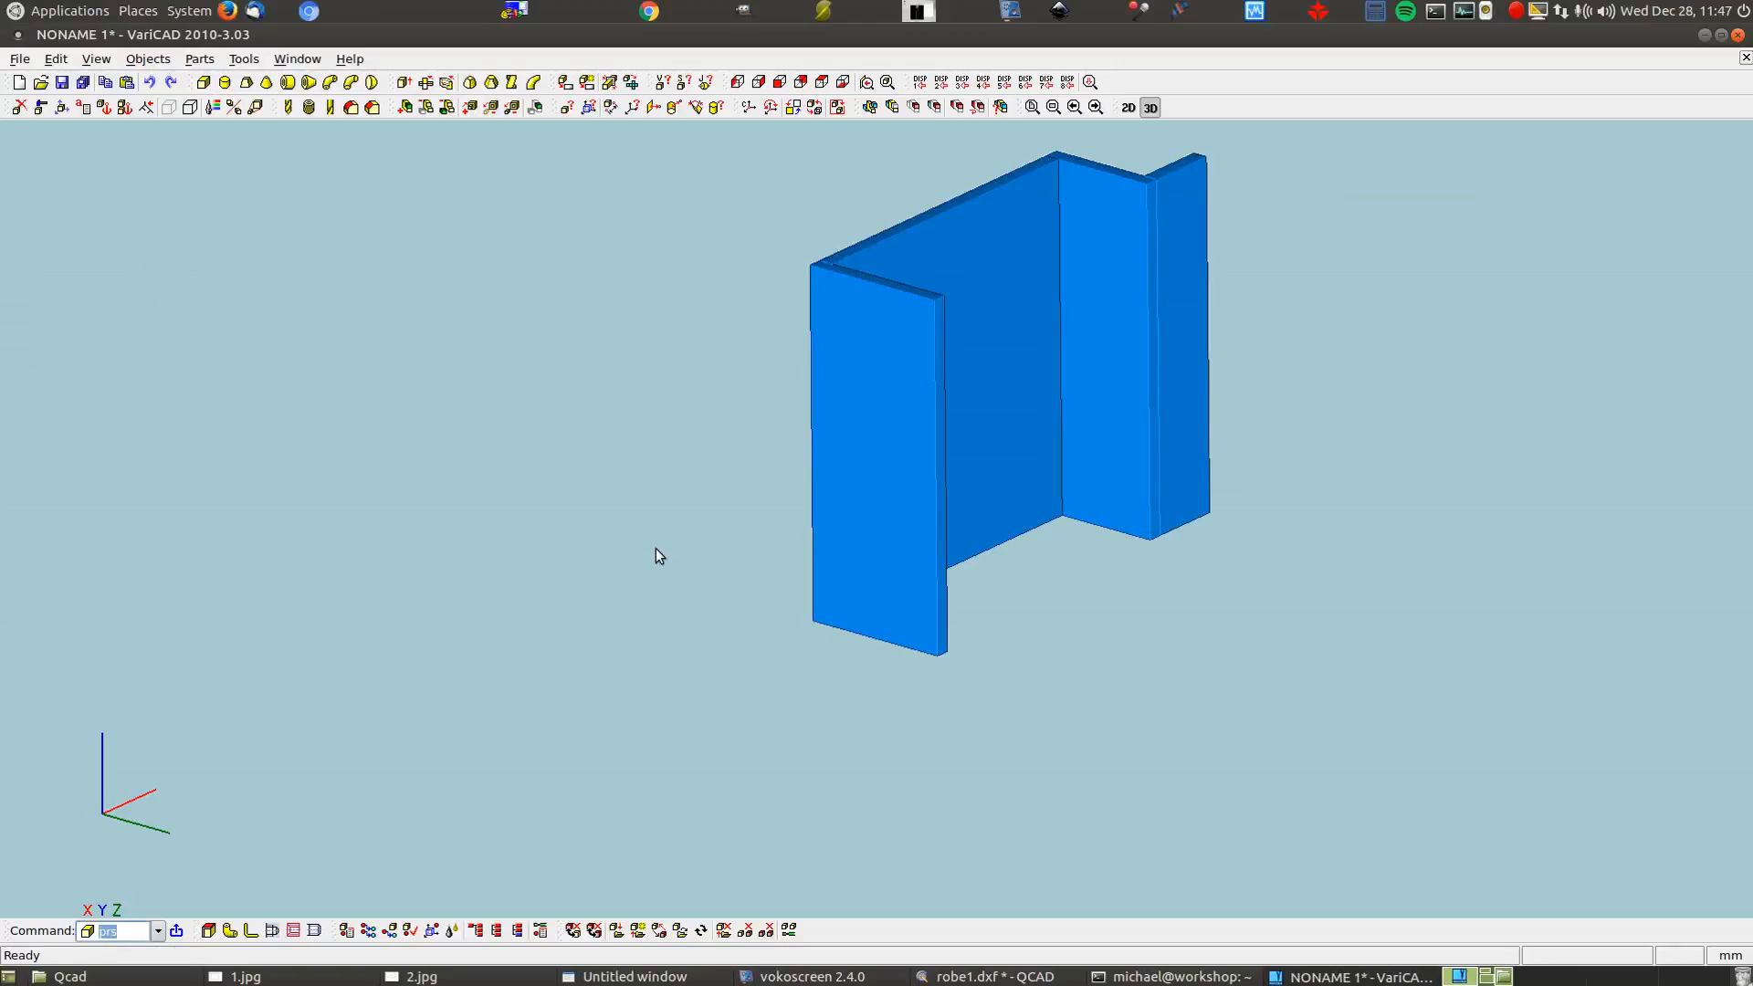
pyautogui.click(58, 60)
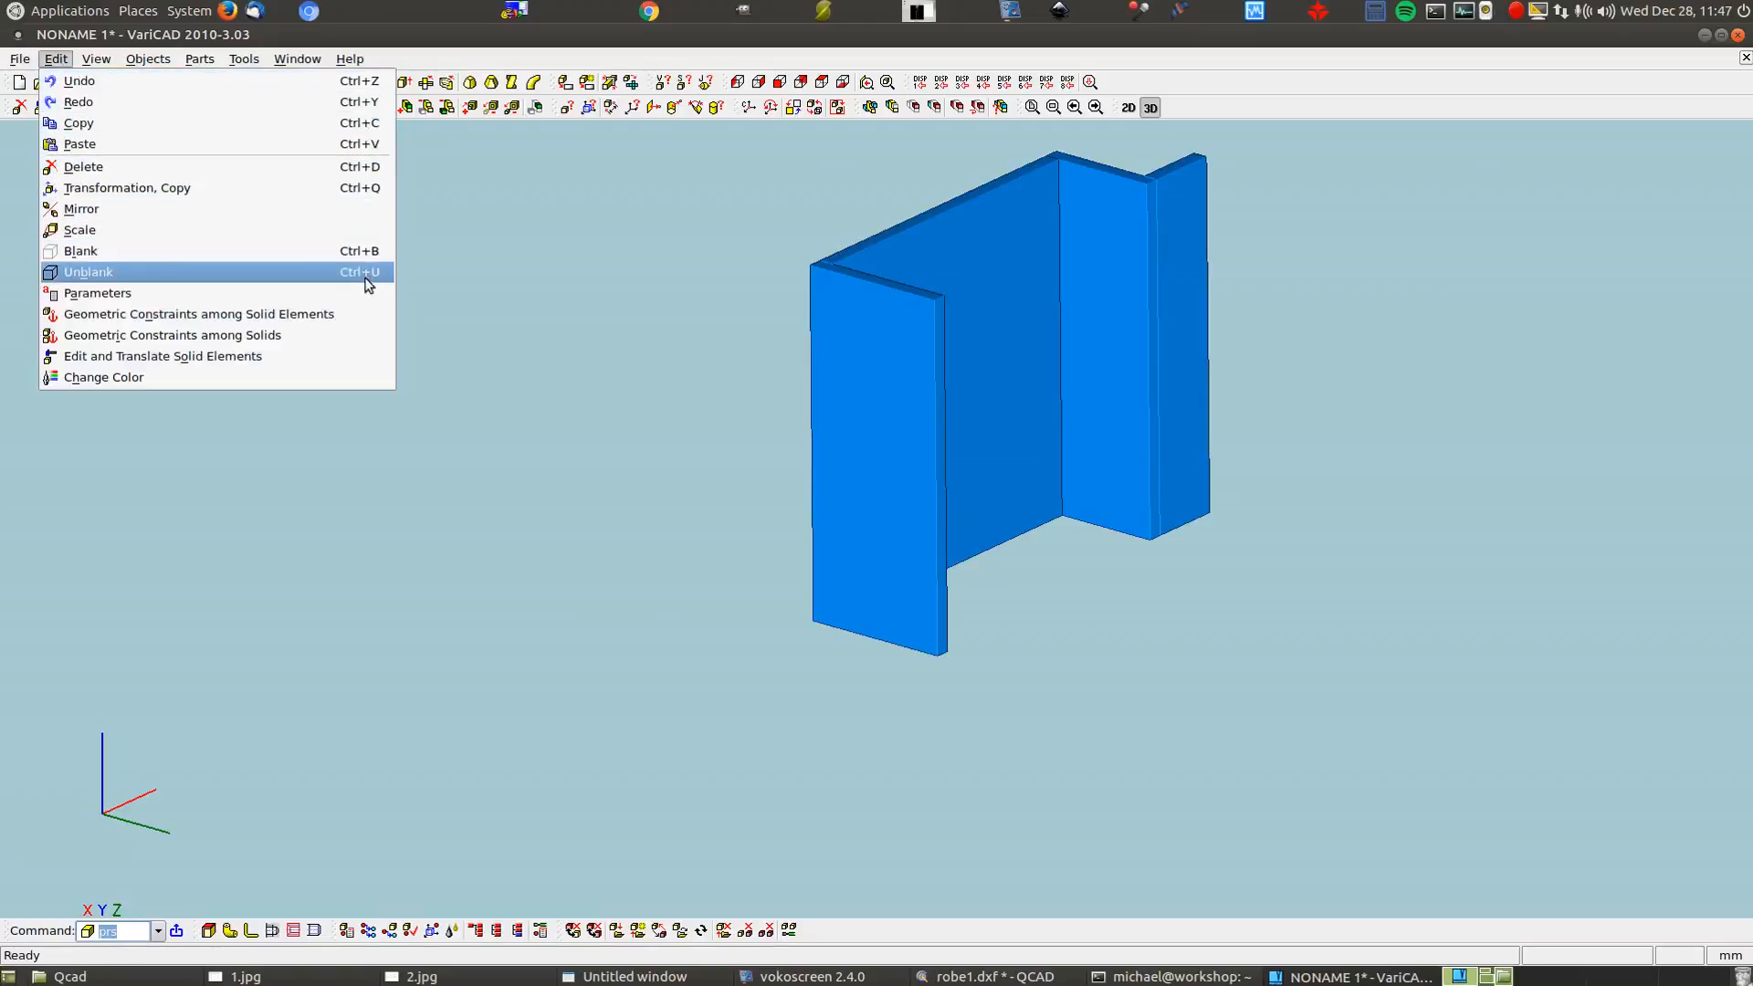
pyautogui.moveTo(137, 62)
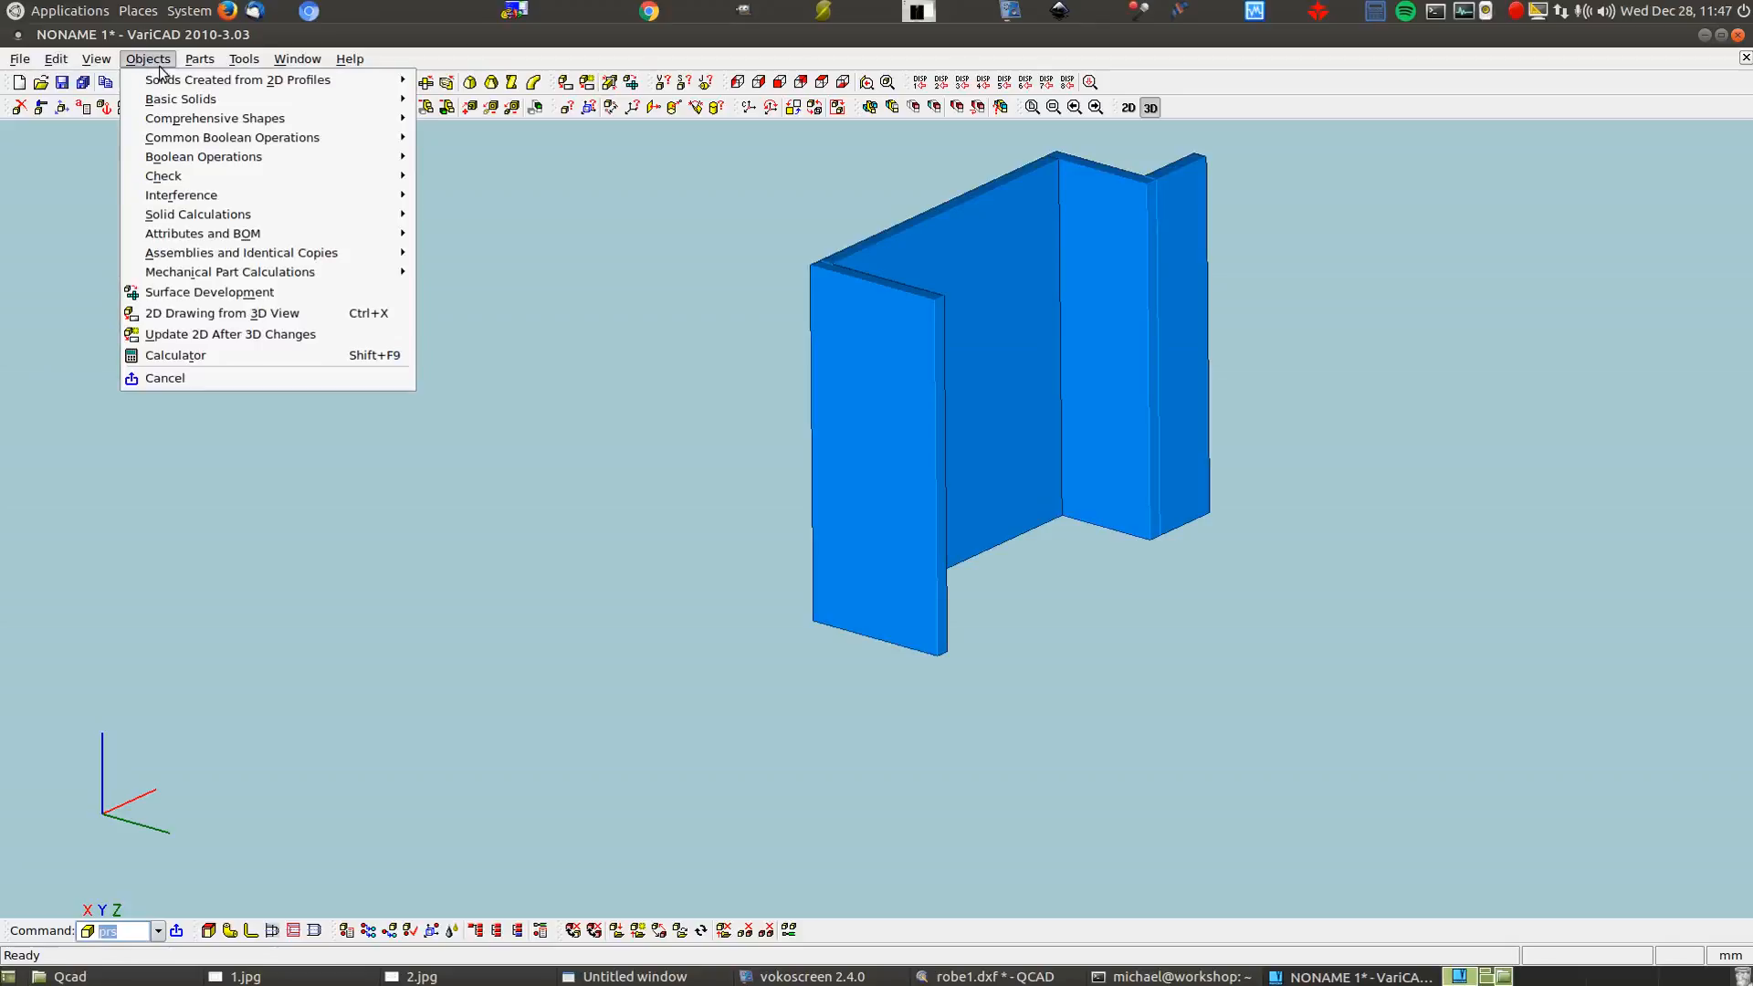
pyautogui.moveTo(186, 128)
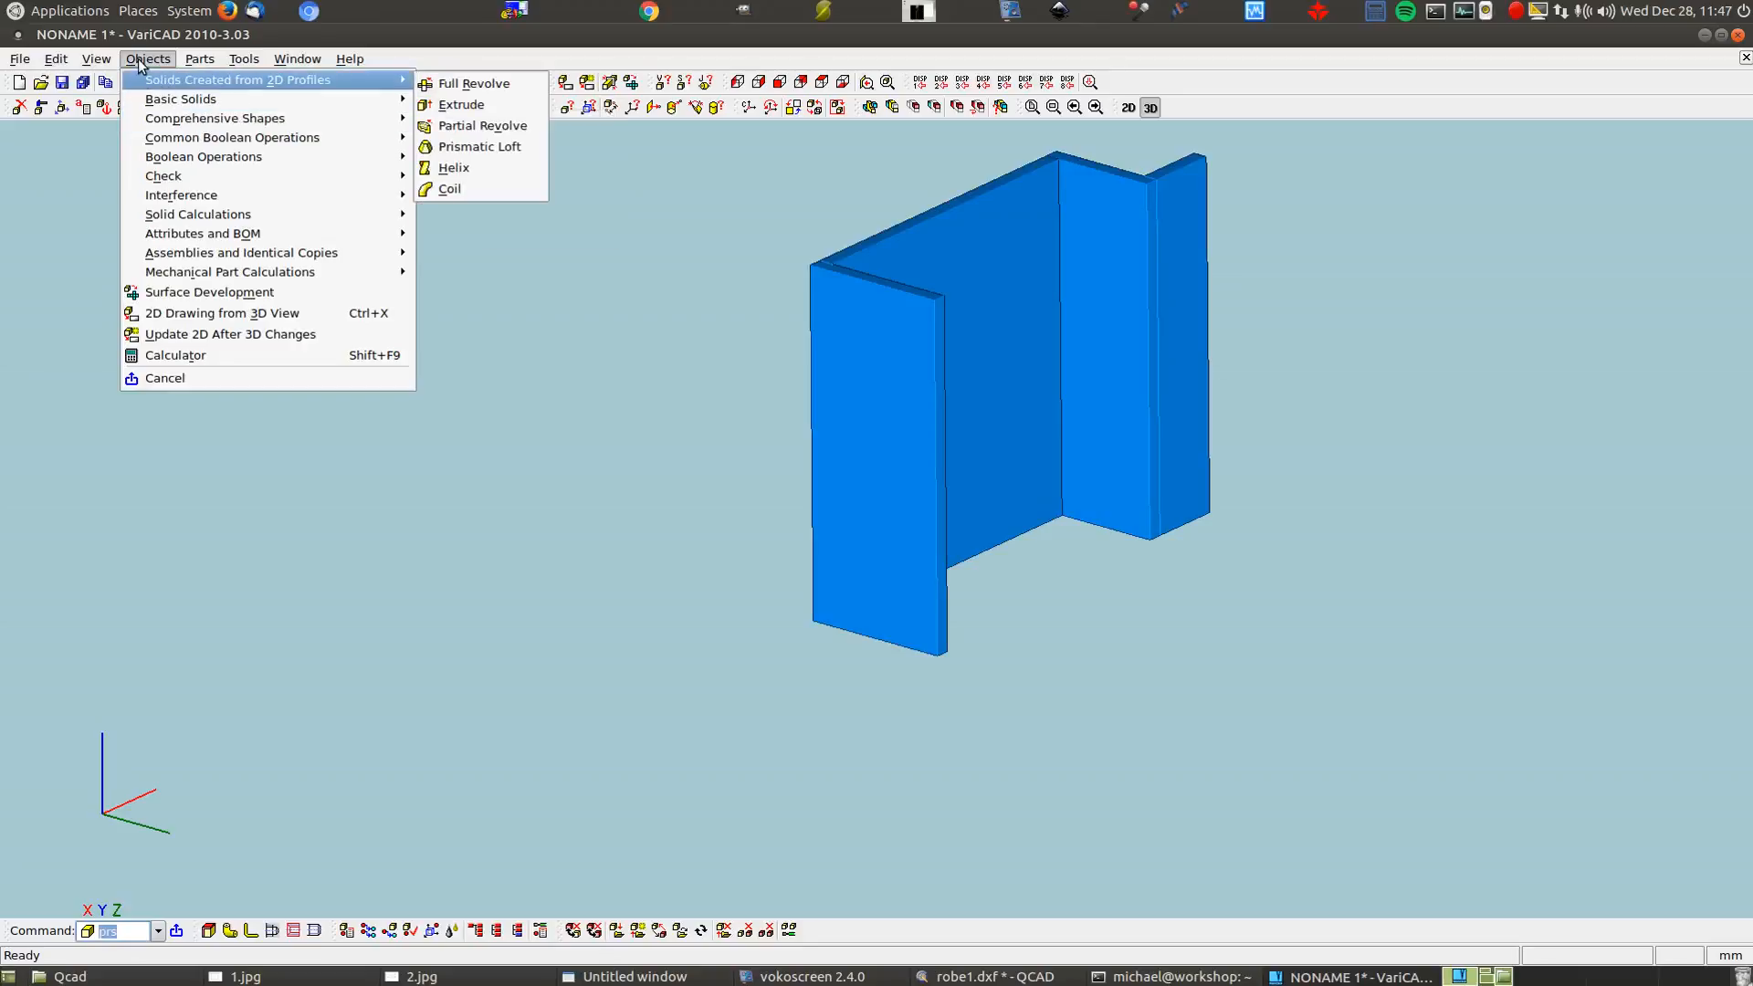
pyautogui.moveTo(274, 137)
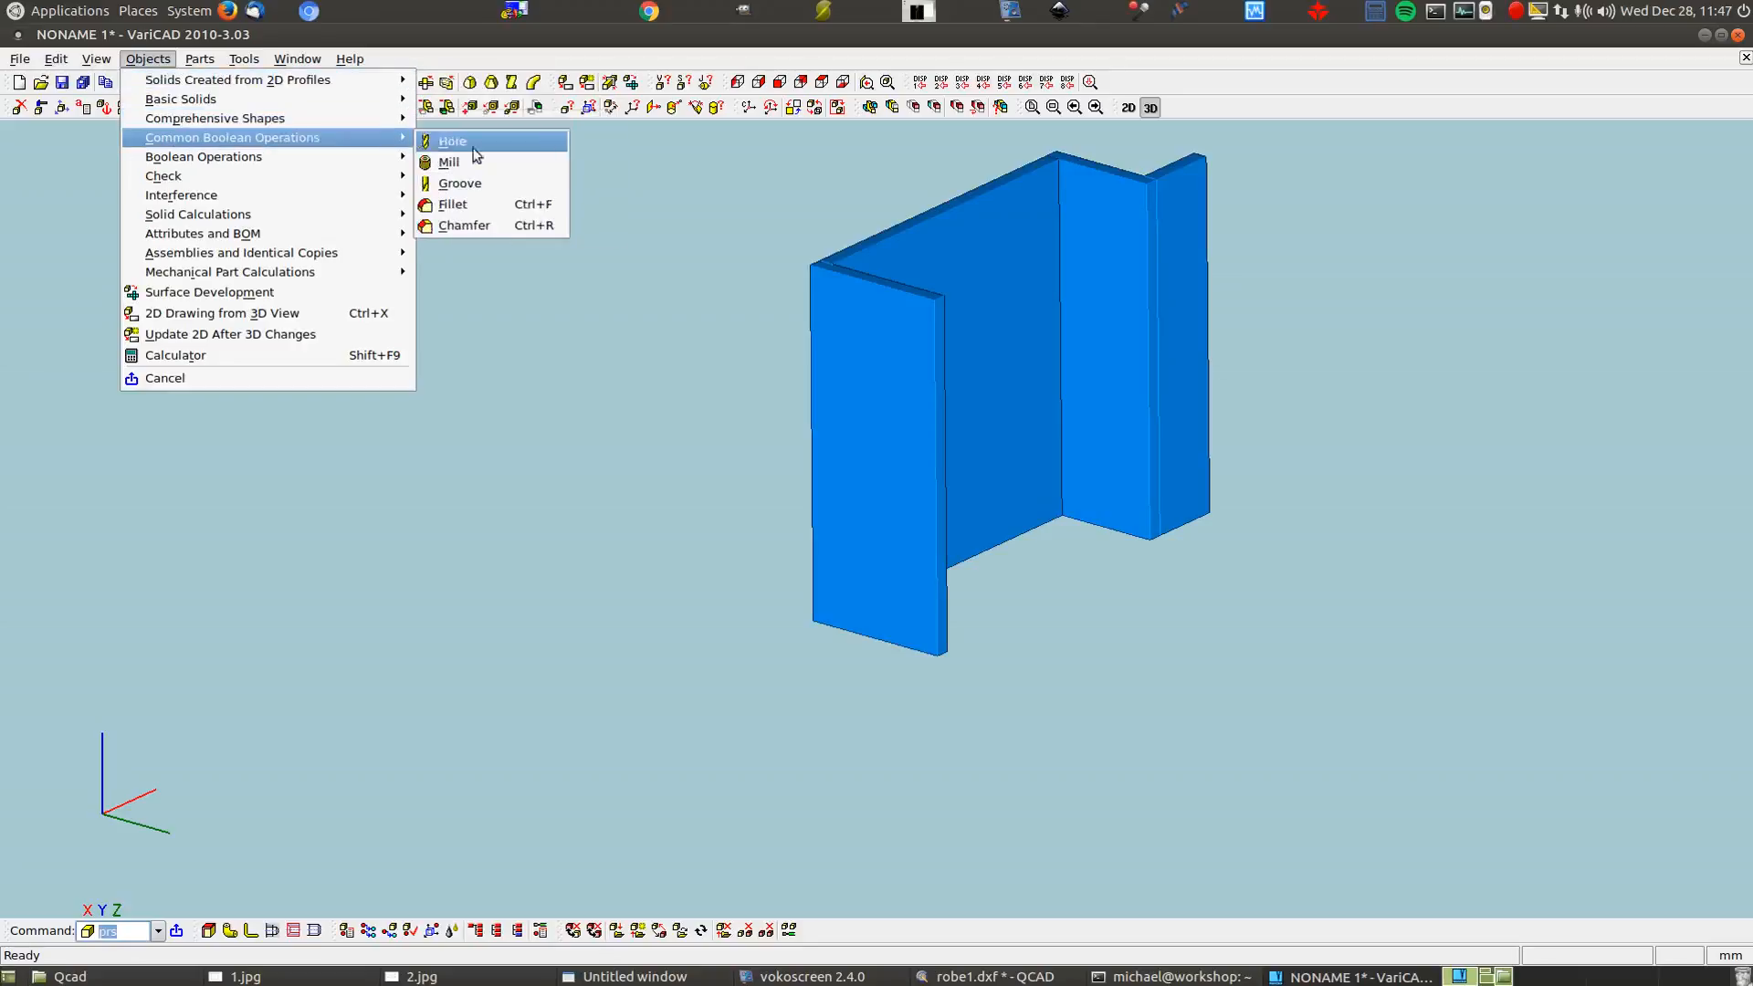
pyautogui.moveTo(366, 125)
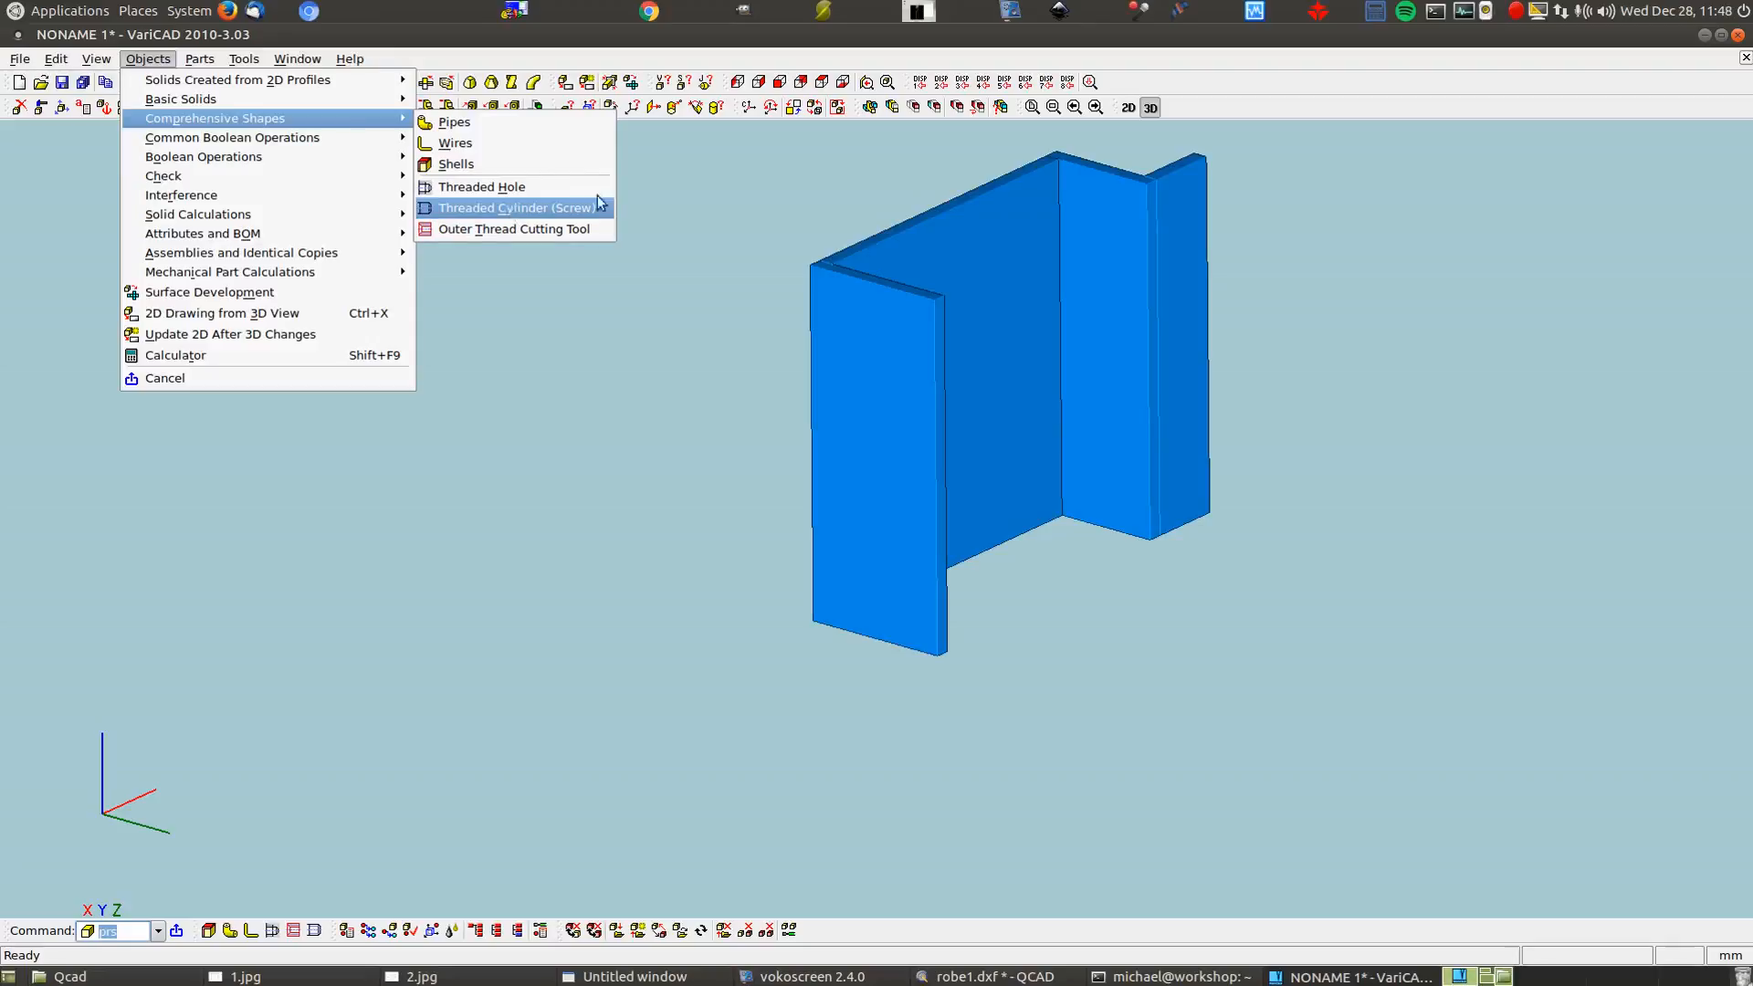
pyautogui.click(735, 179)
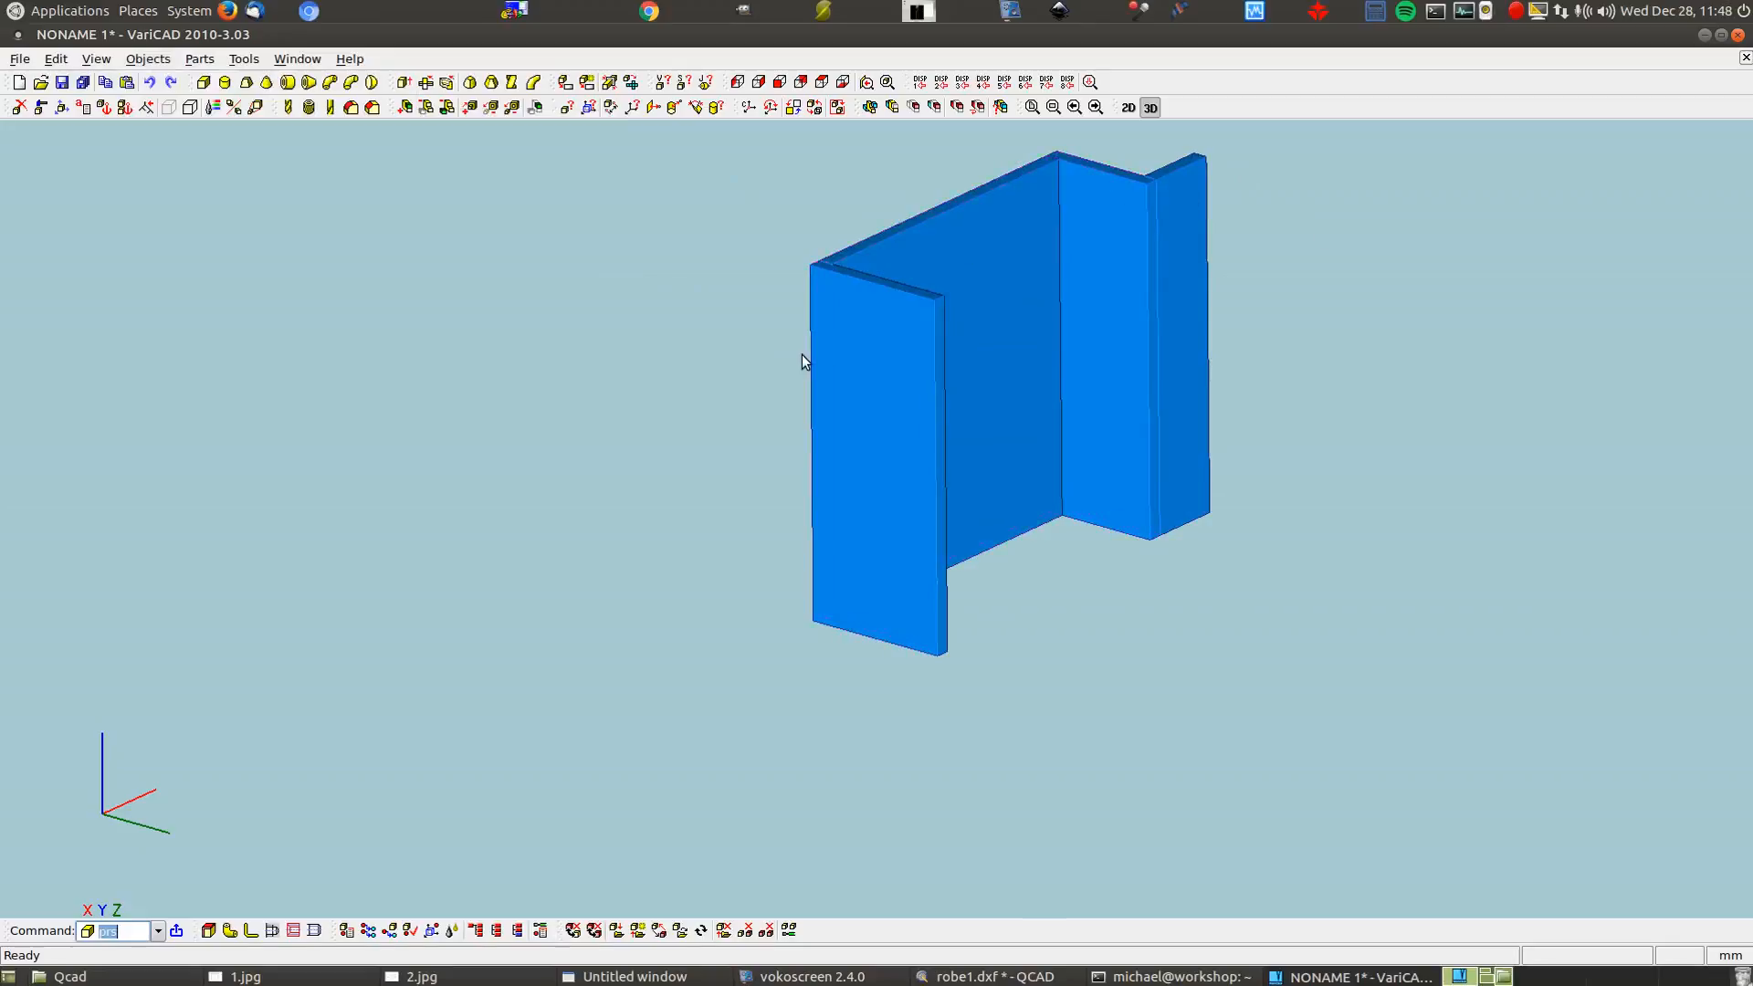
# Use Add Solid to merge the left panel with the back panel
pyautogui.click(406, 108)
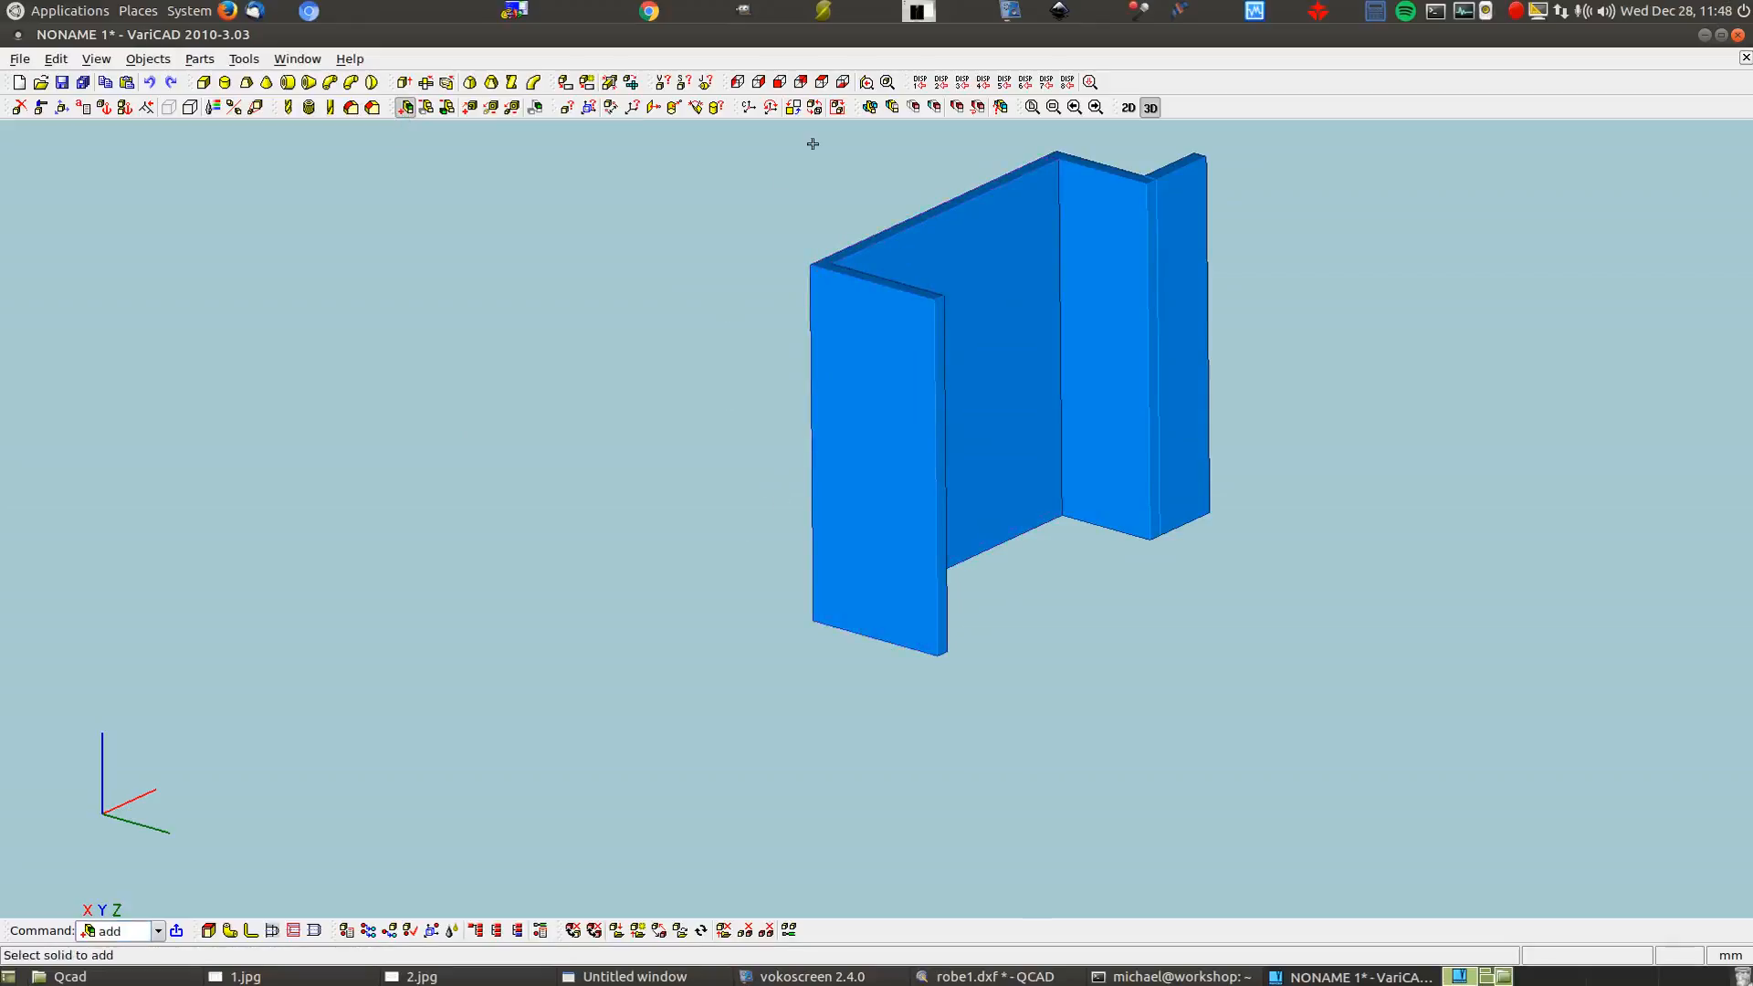
pyautogui.scroll(1, 945, 178)
pyautogui.scroll(3, 945, 178)
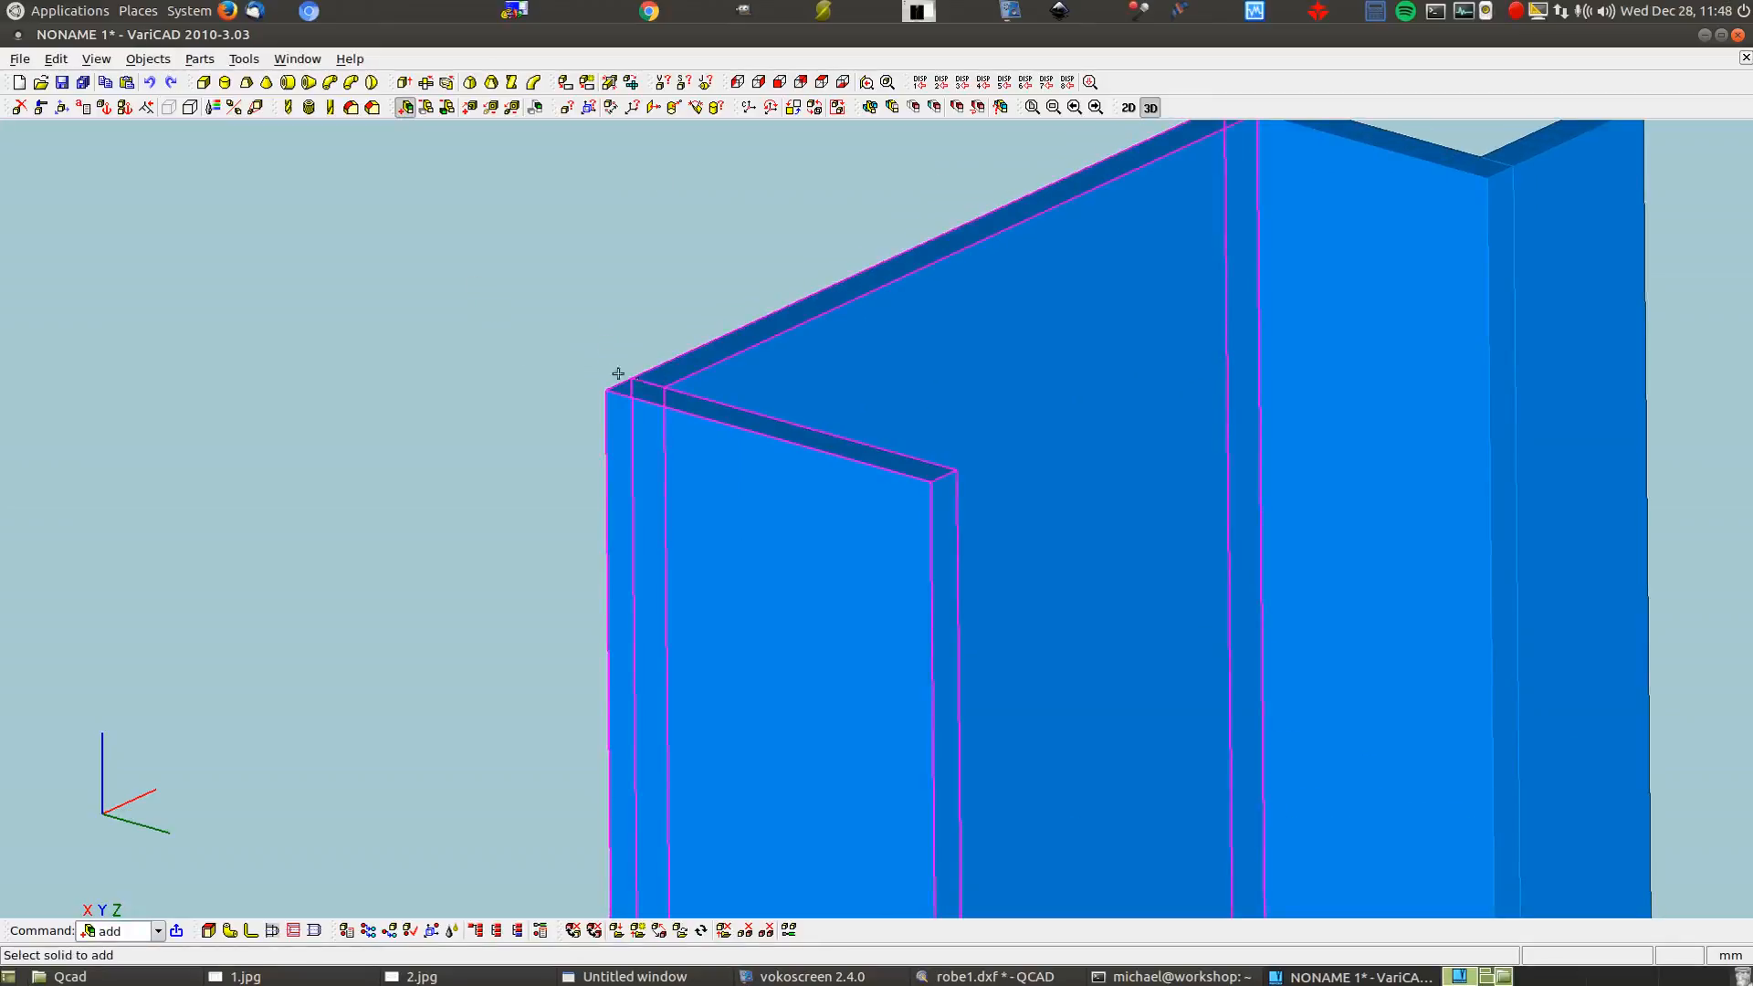
pyautogui.scroll(-2, 375, 340)
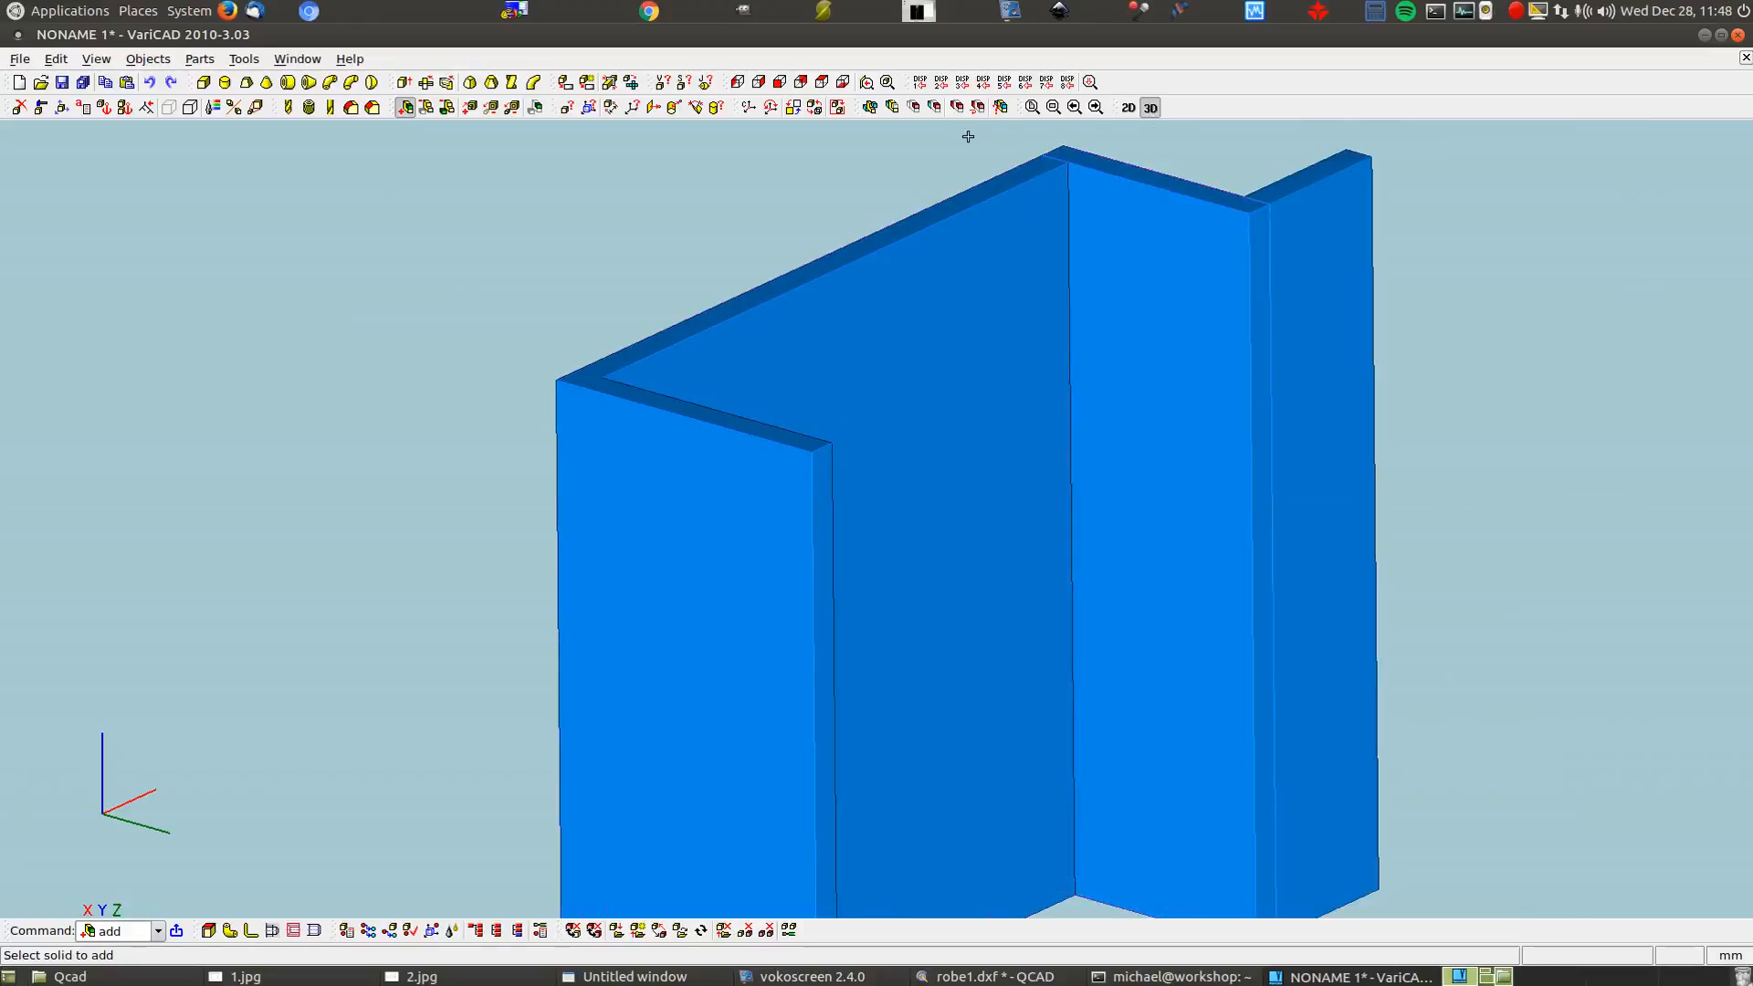
pyautogui.click(983, 272)
pyautogui.click(1146, 262)
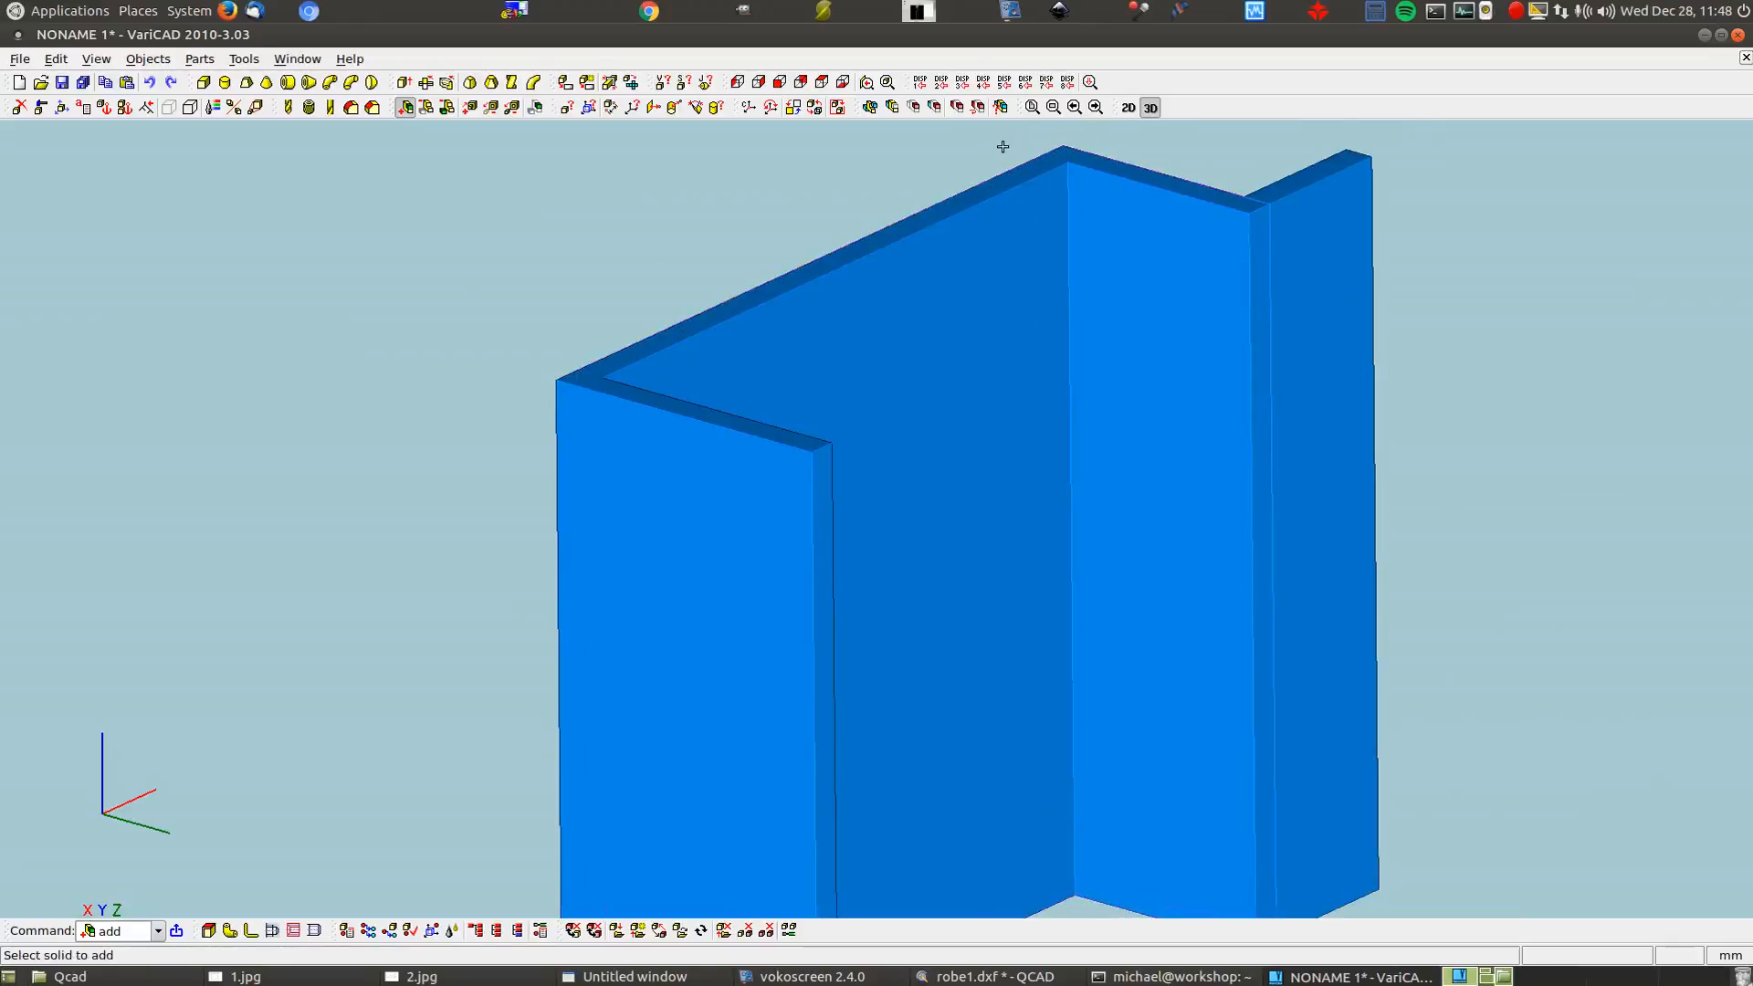
# Join the right flange onto the merged solid and orbit to a front view
pyautogui.click(1184, 336)
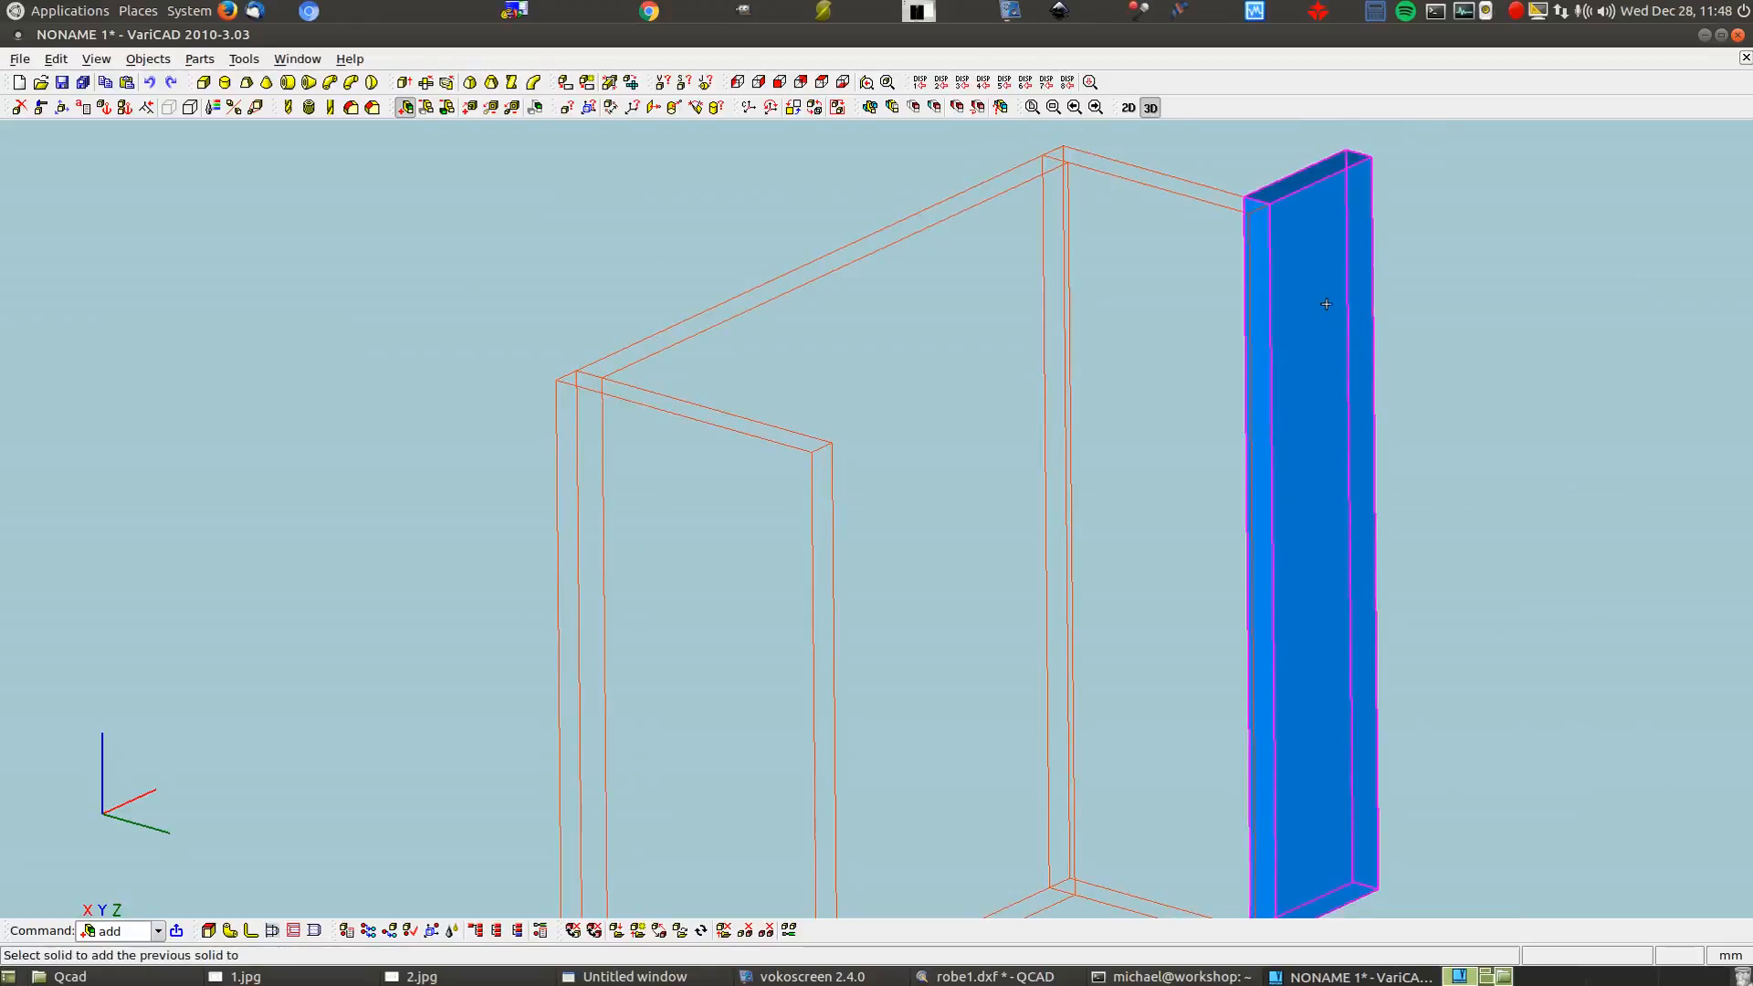
pyautogui.click(1326, 304)
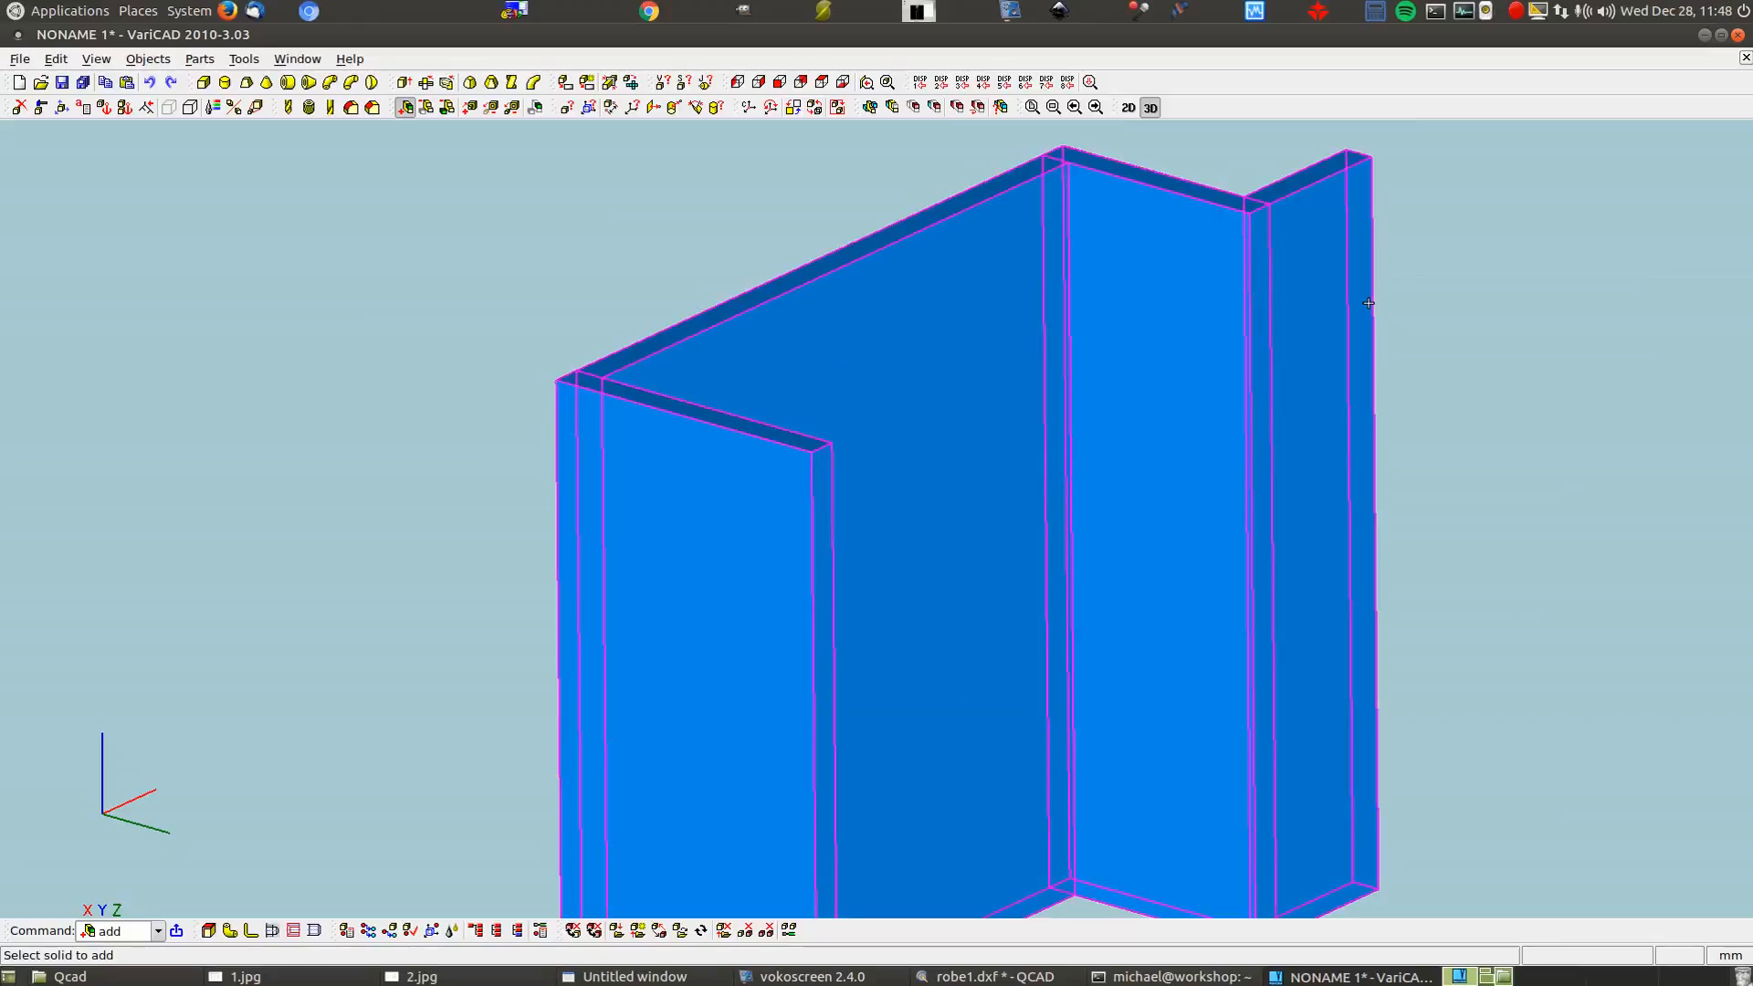
pyautogui.scroll(1, 1463, 302)
pyautogui.scroll(-2, 1463, 302)
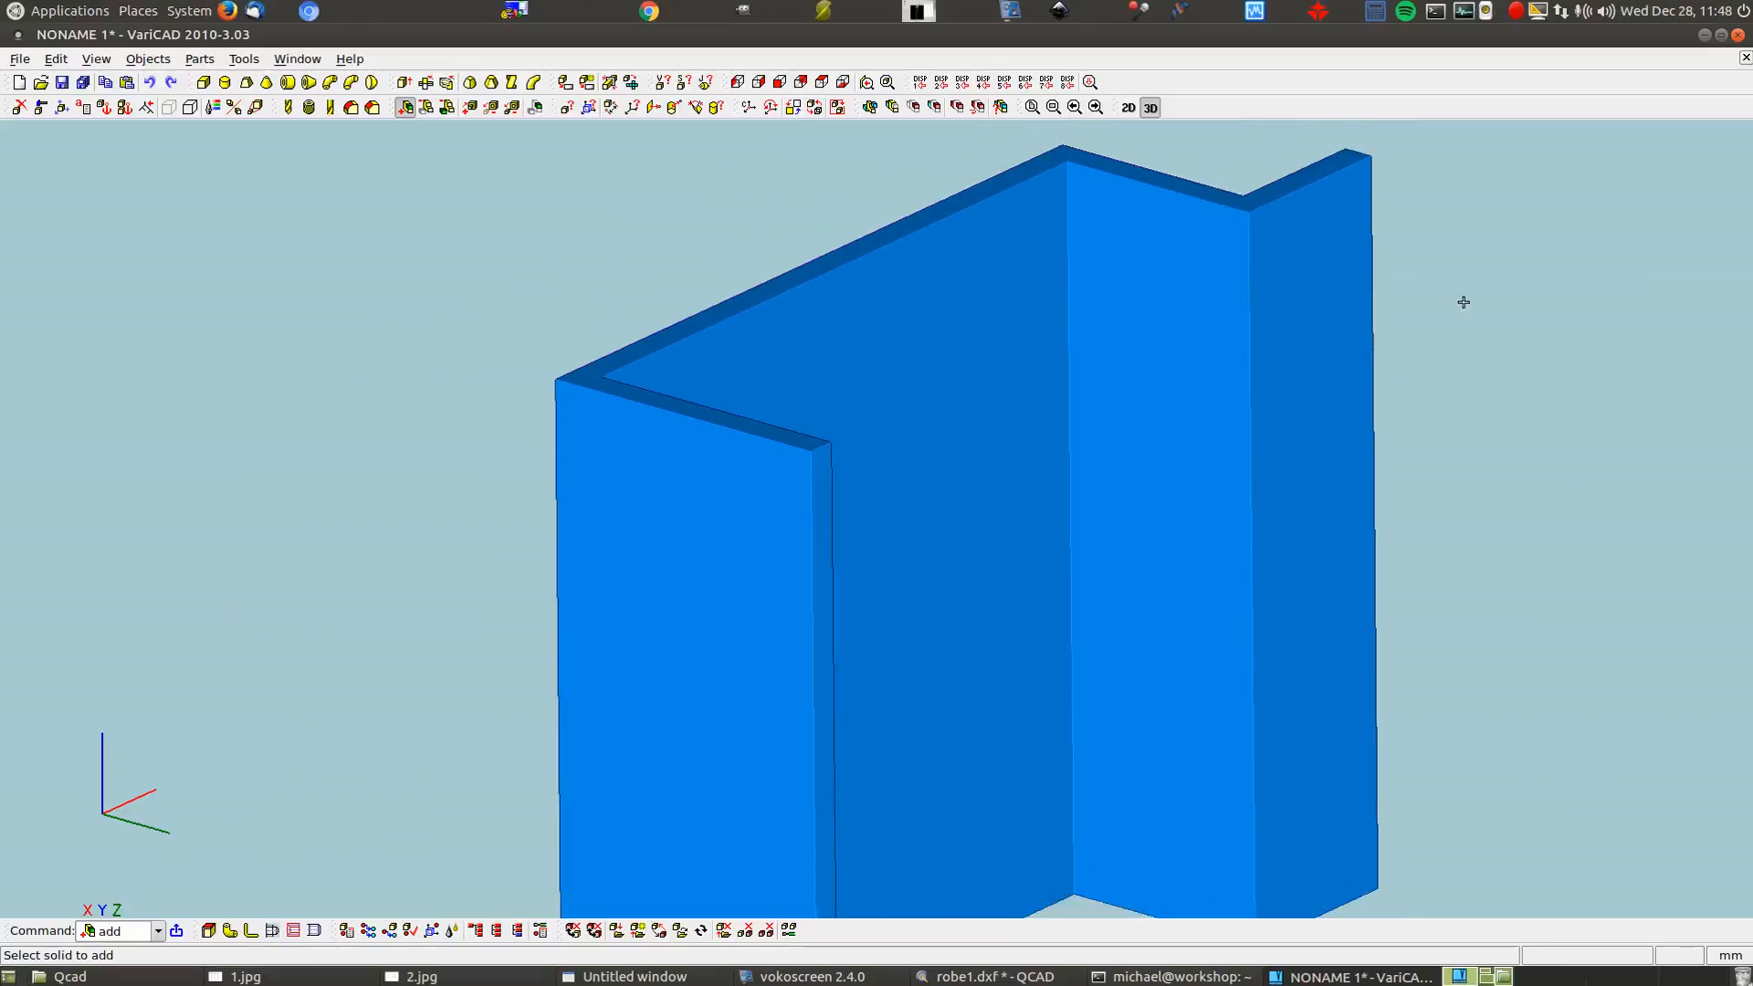
pyautogui.moveTo(1479, 560); pyautogui.dragTo(1260, 644, button='middle')
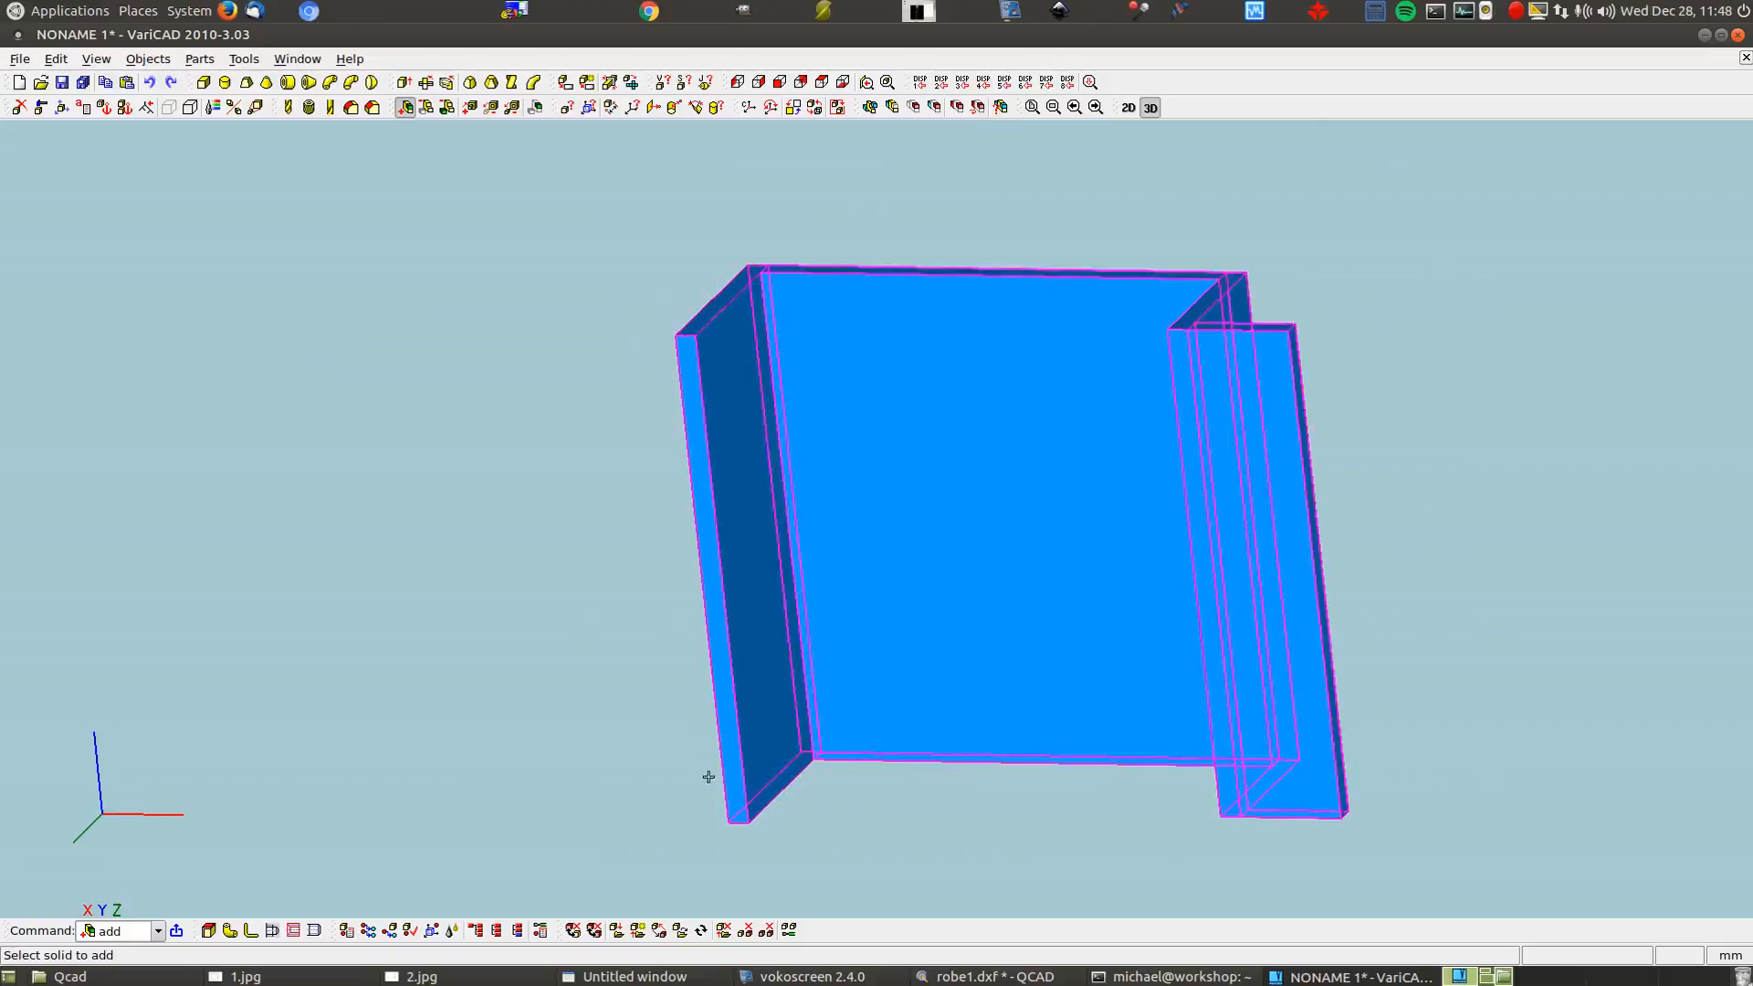
# Review the 2.jpg and 1.jpg wardrobe sketches, then start a new Box in VariCAD
pyautogui.click(418, 976)
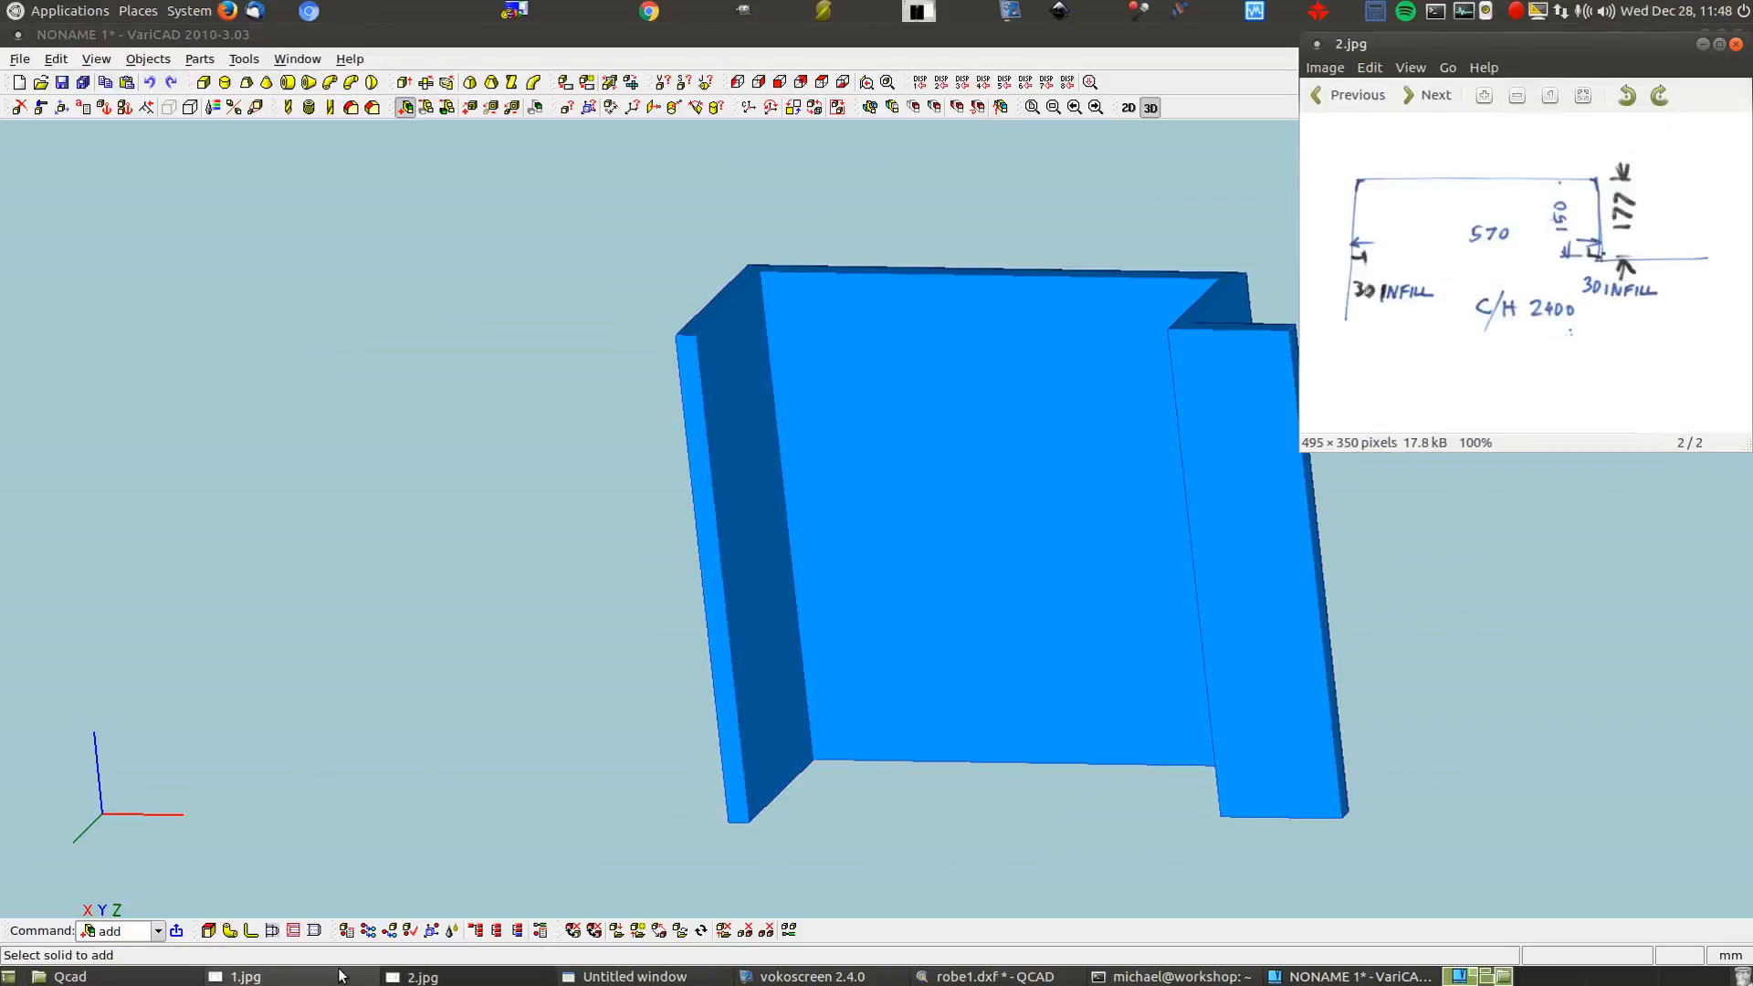
pyautogui.click(239, 976)
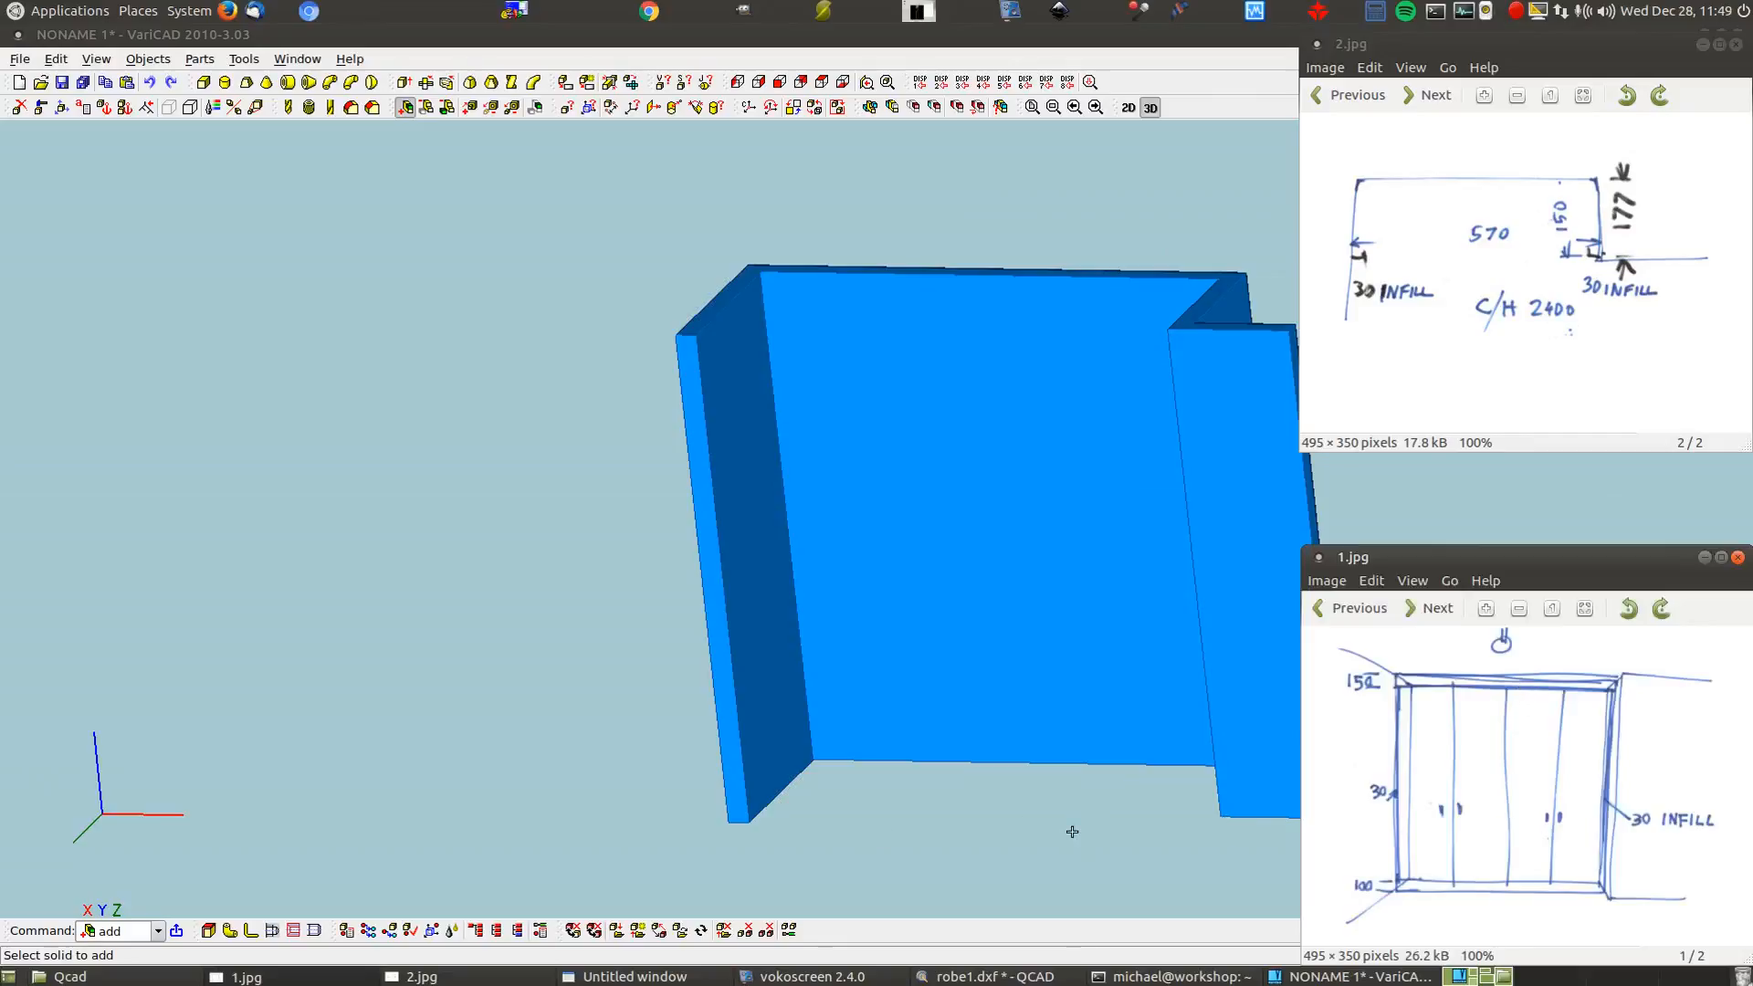
pyautogui.click(413, 293)
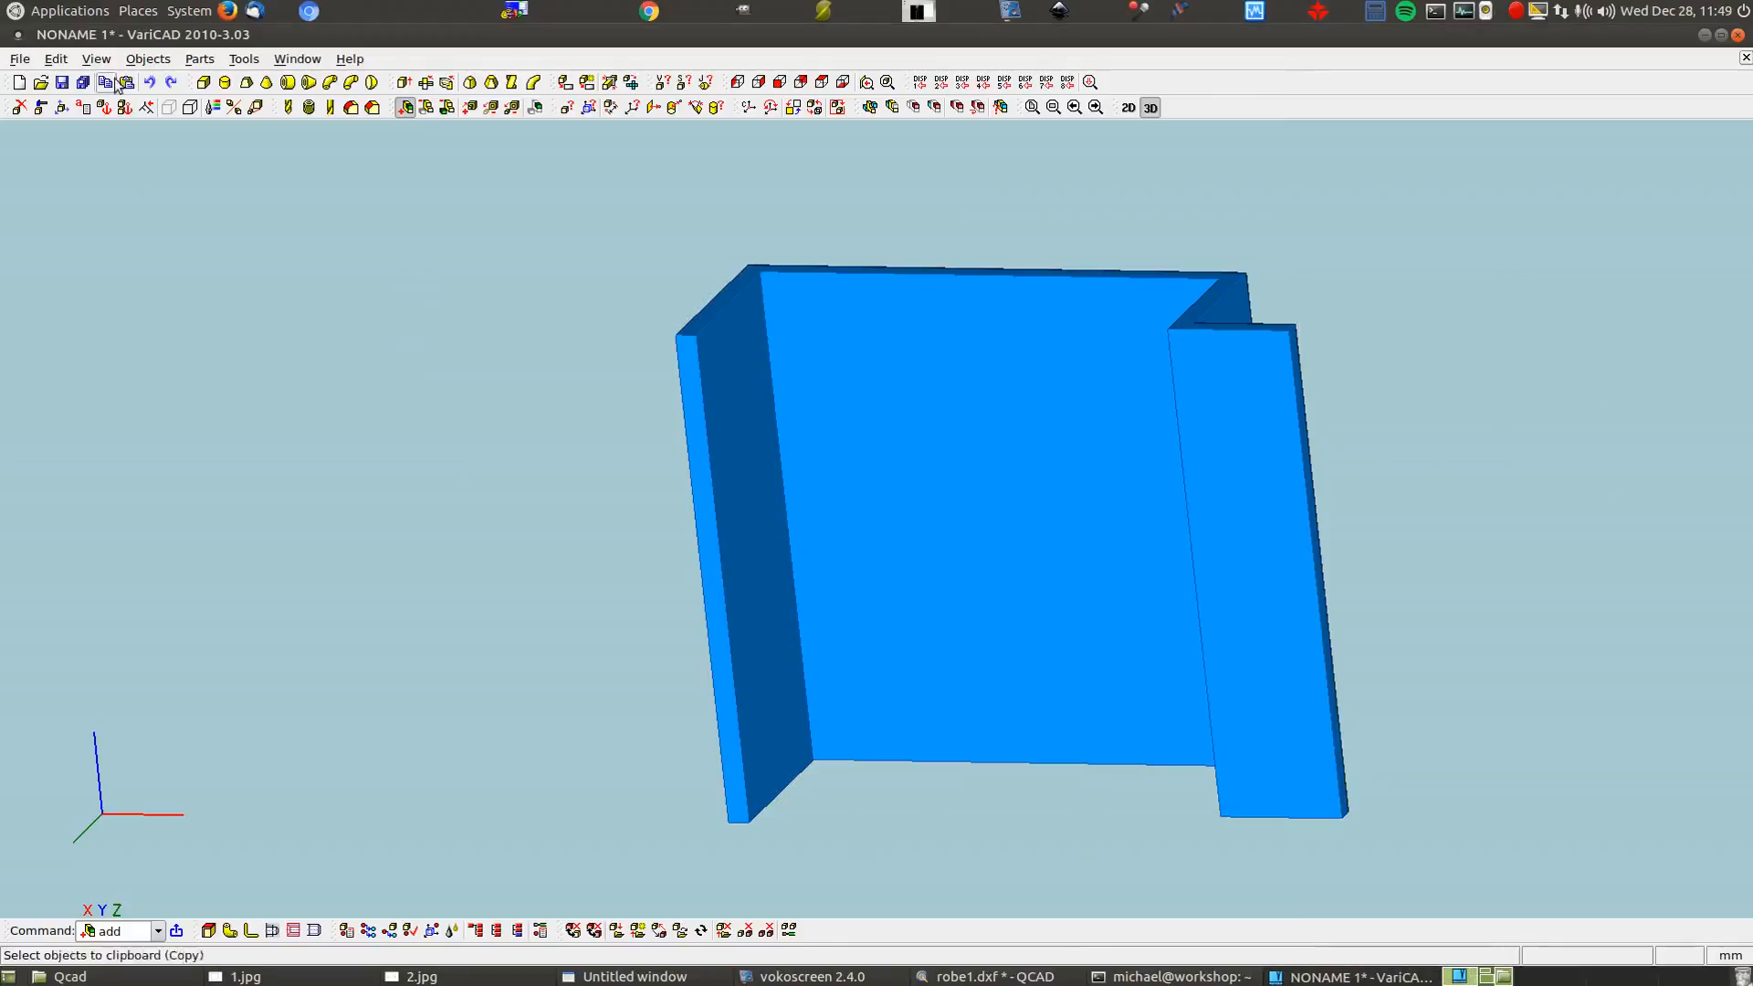
pyautogui.click(202, 84)
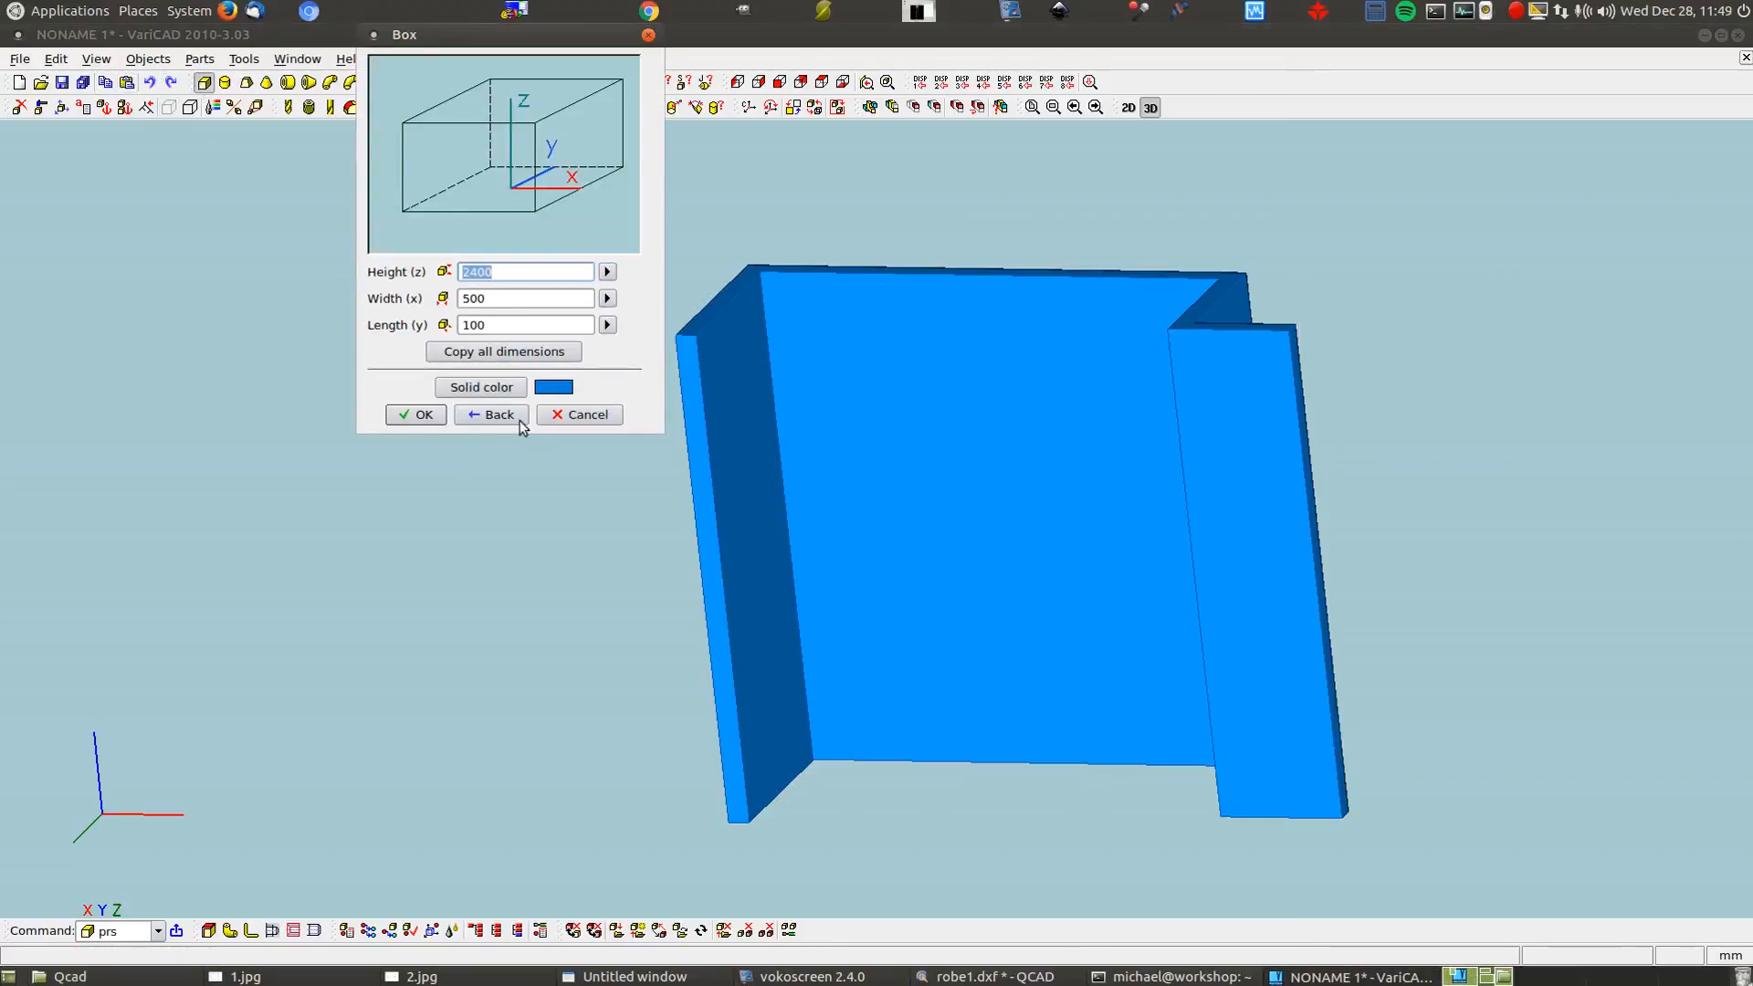
# Make the new box tan (colour 17) with height 100
pyautogui.click(483, 387)
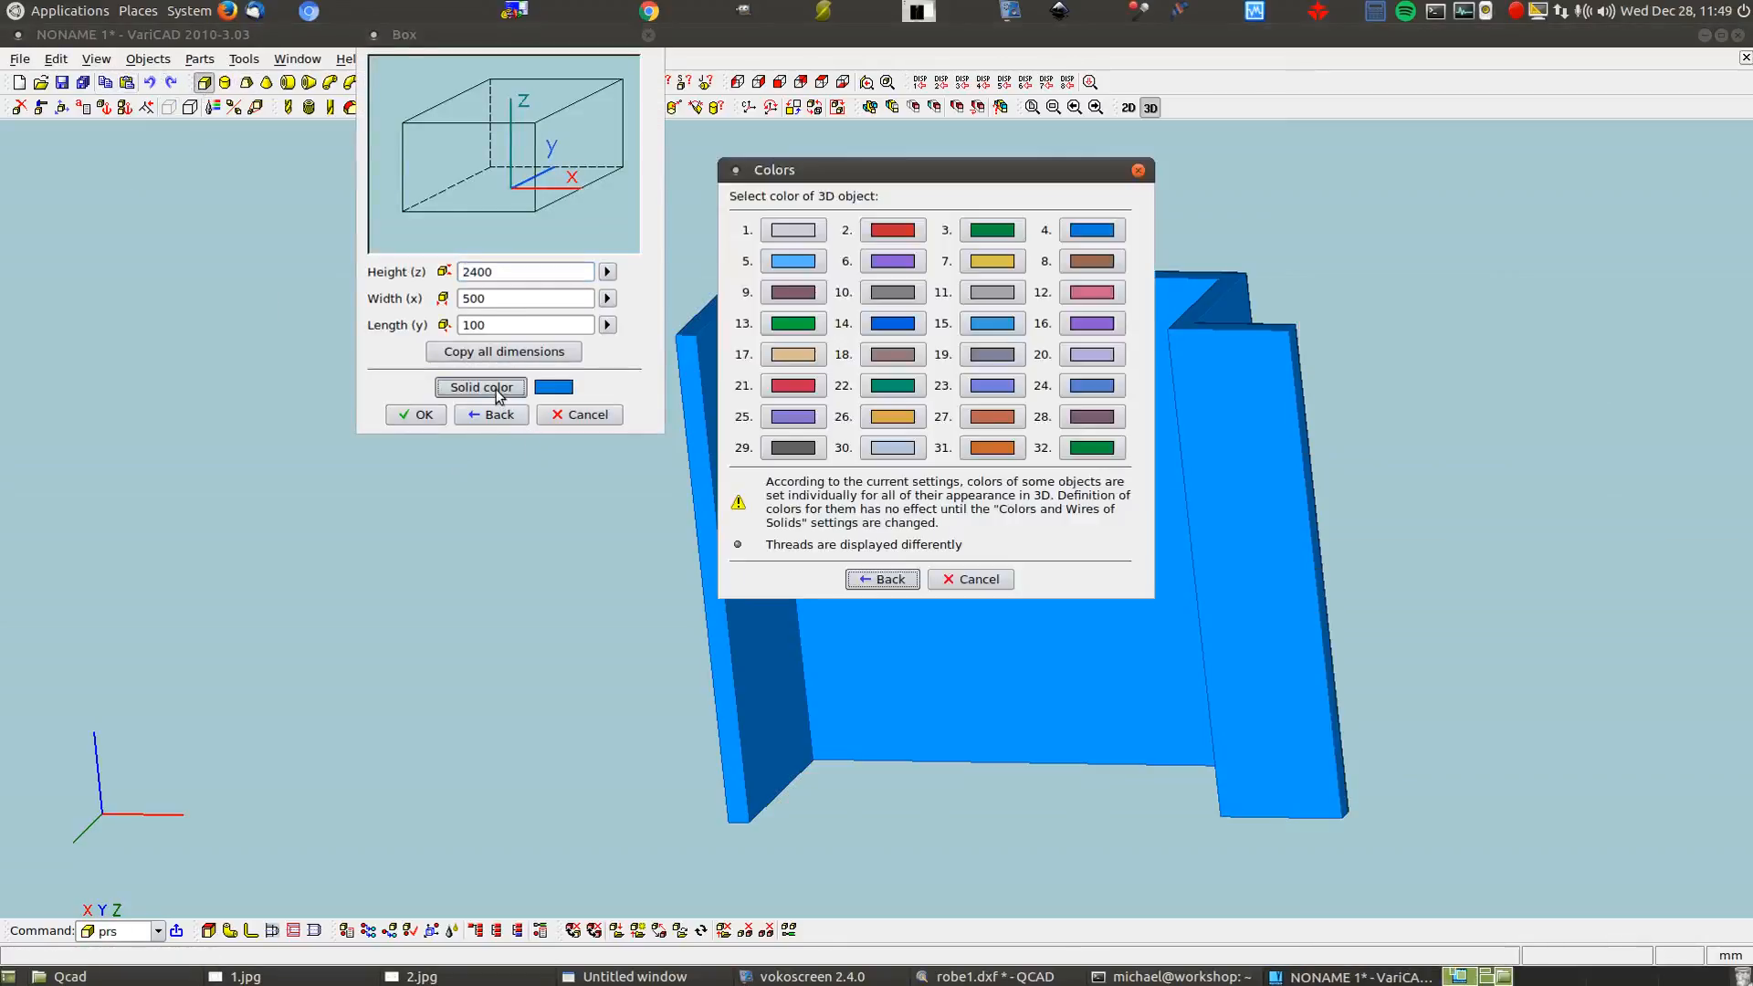
pyautogui.click(794, 358)
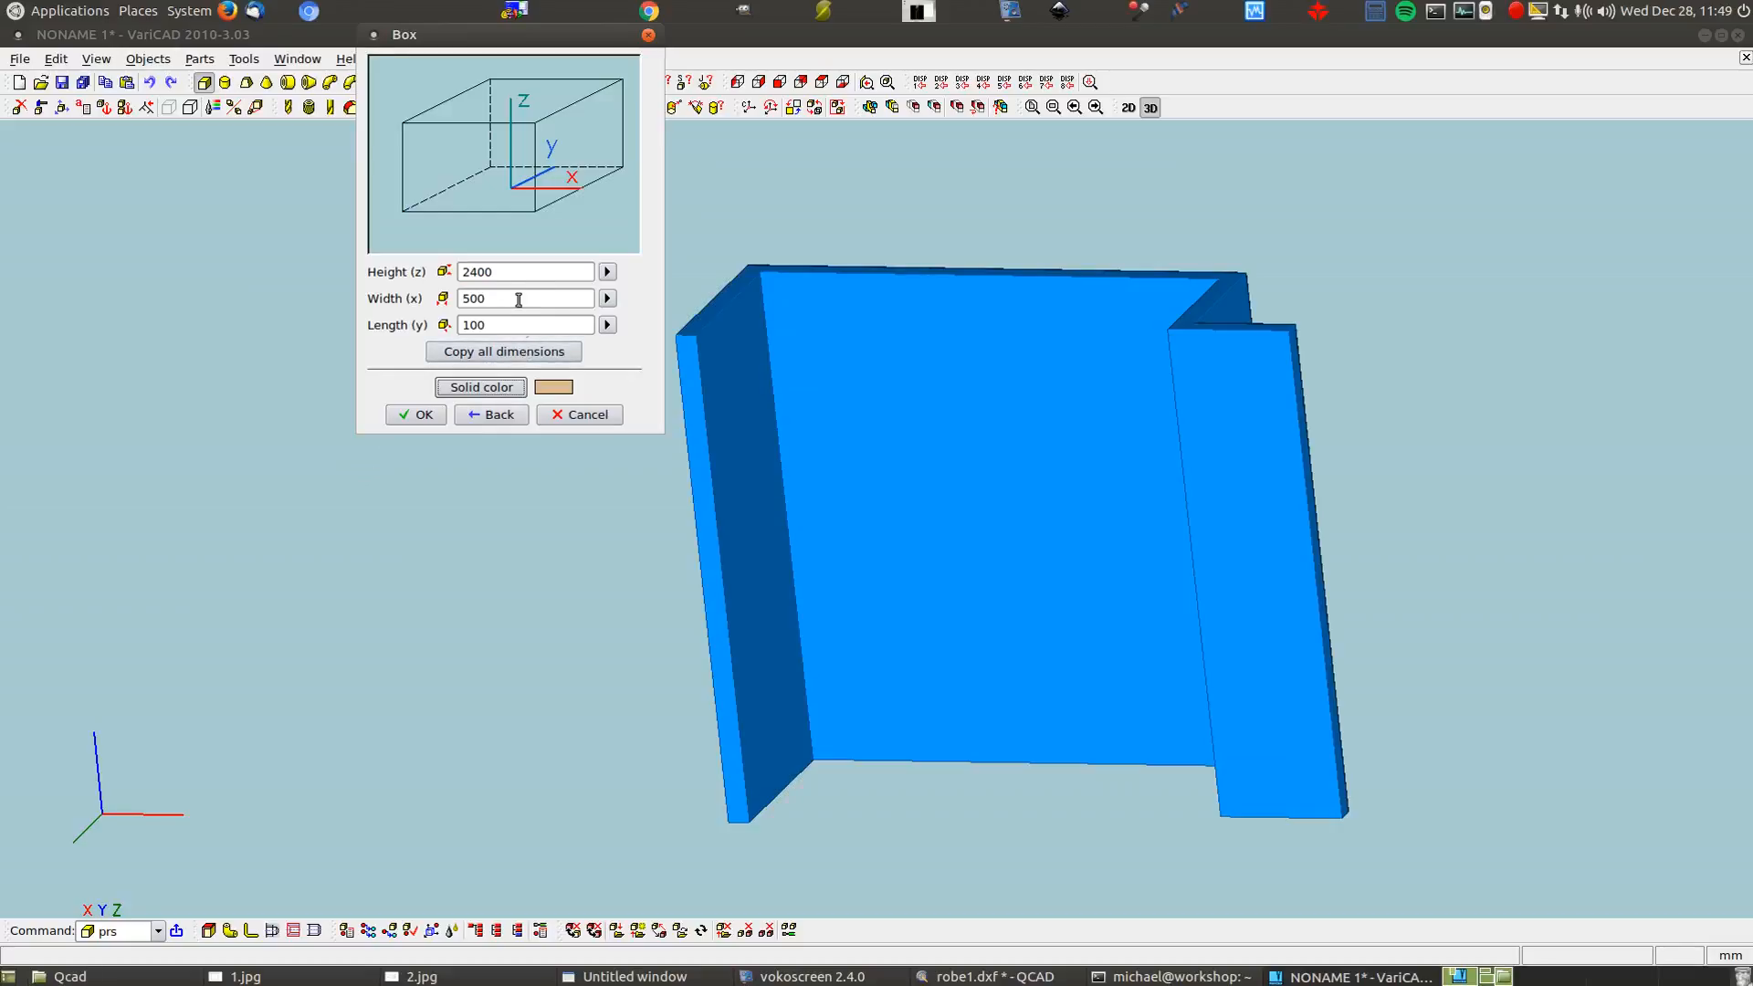
pyautogui.doubleClick(523, 271)
pyautogui.write('100')
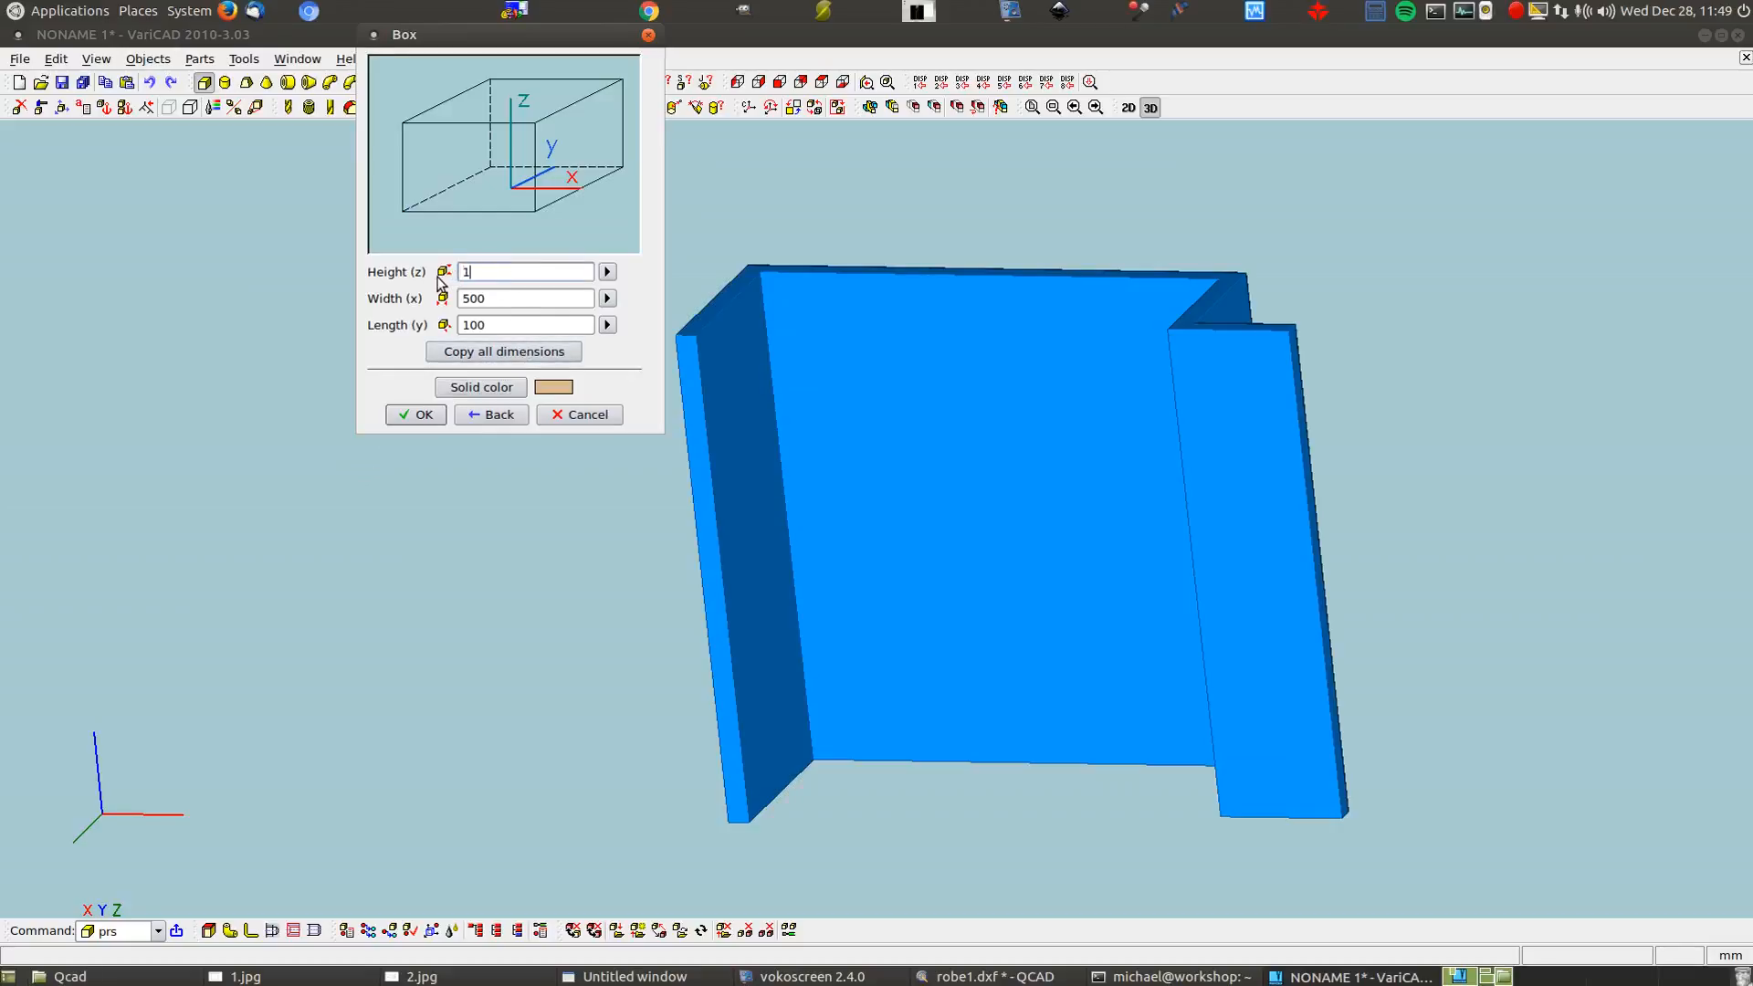
# Measure the width point-to-plane, round it to 2280, set length 16, and create the box
pyautogui.click(324, 980)
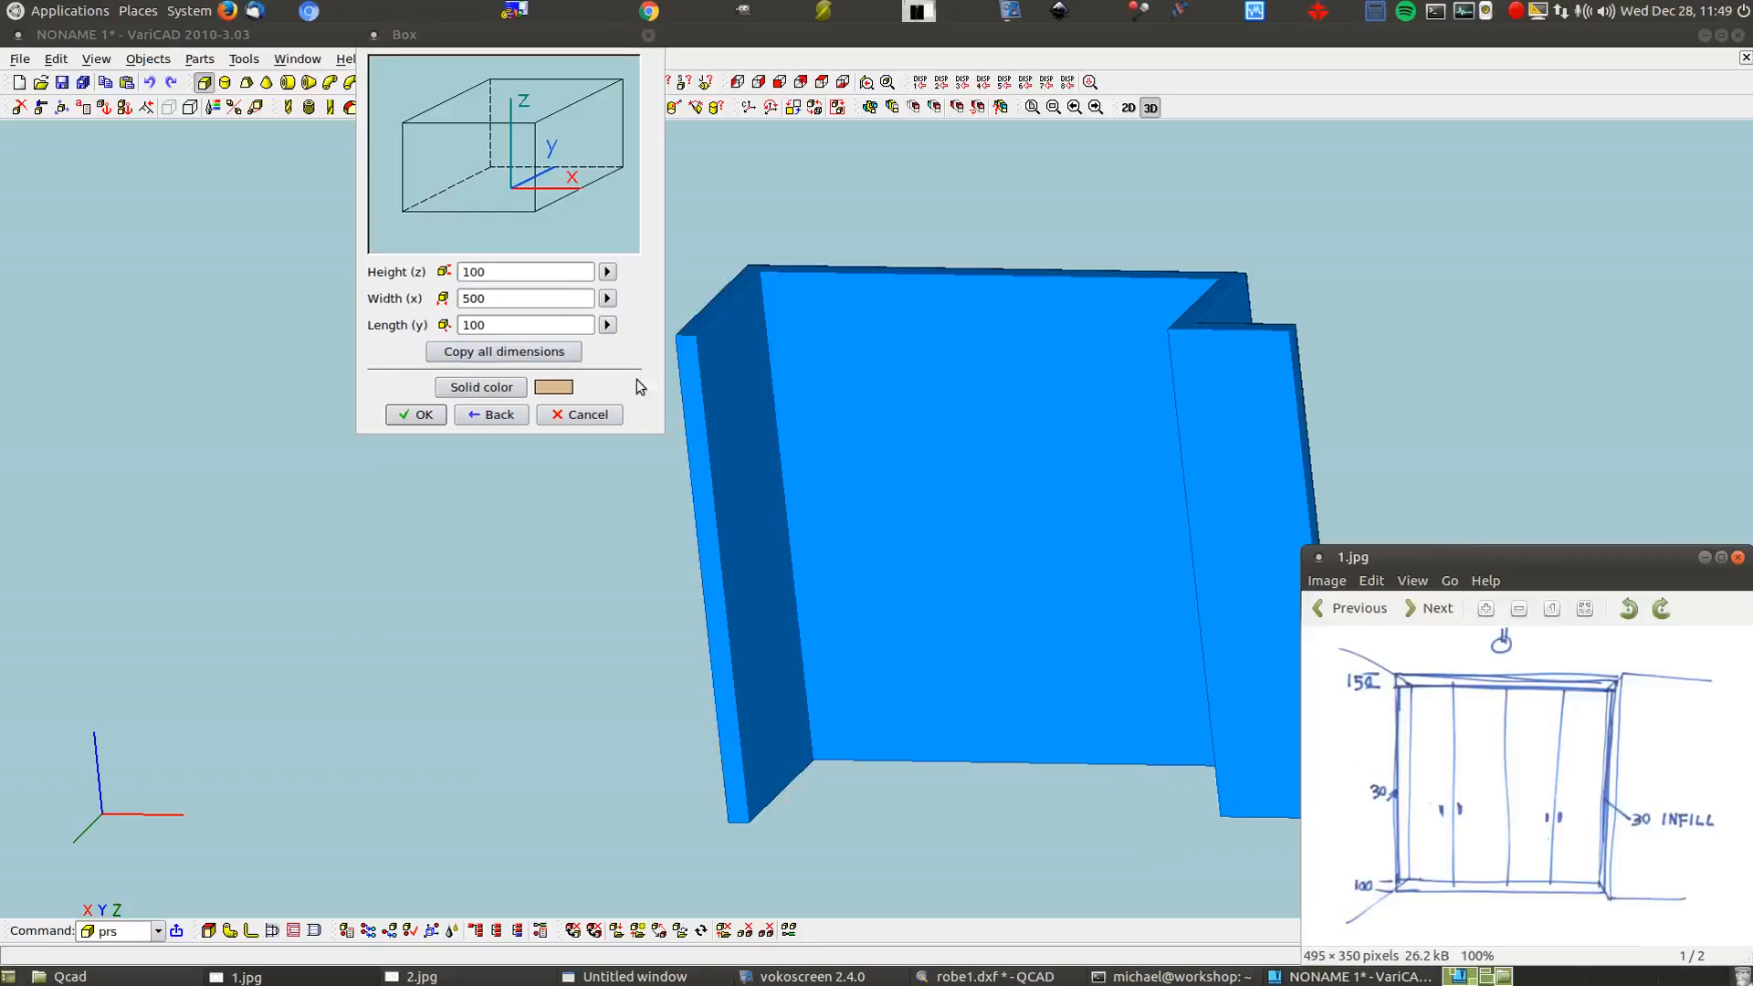
pyautogui.click(606, 299)
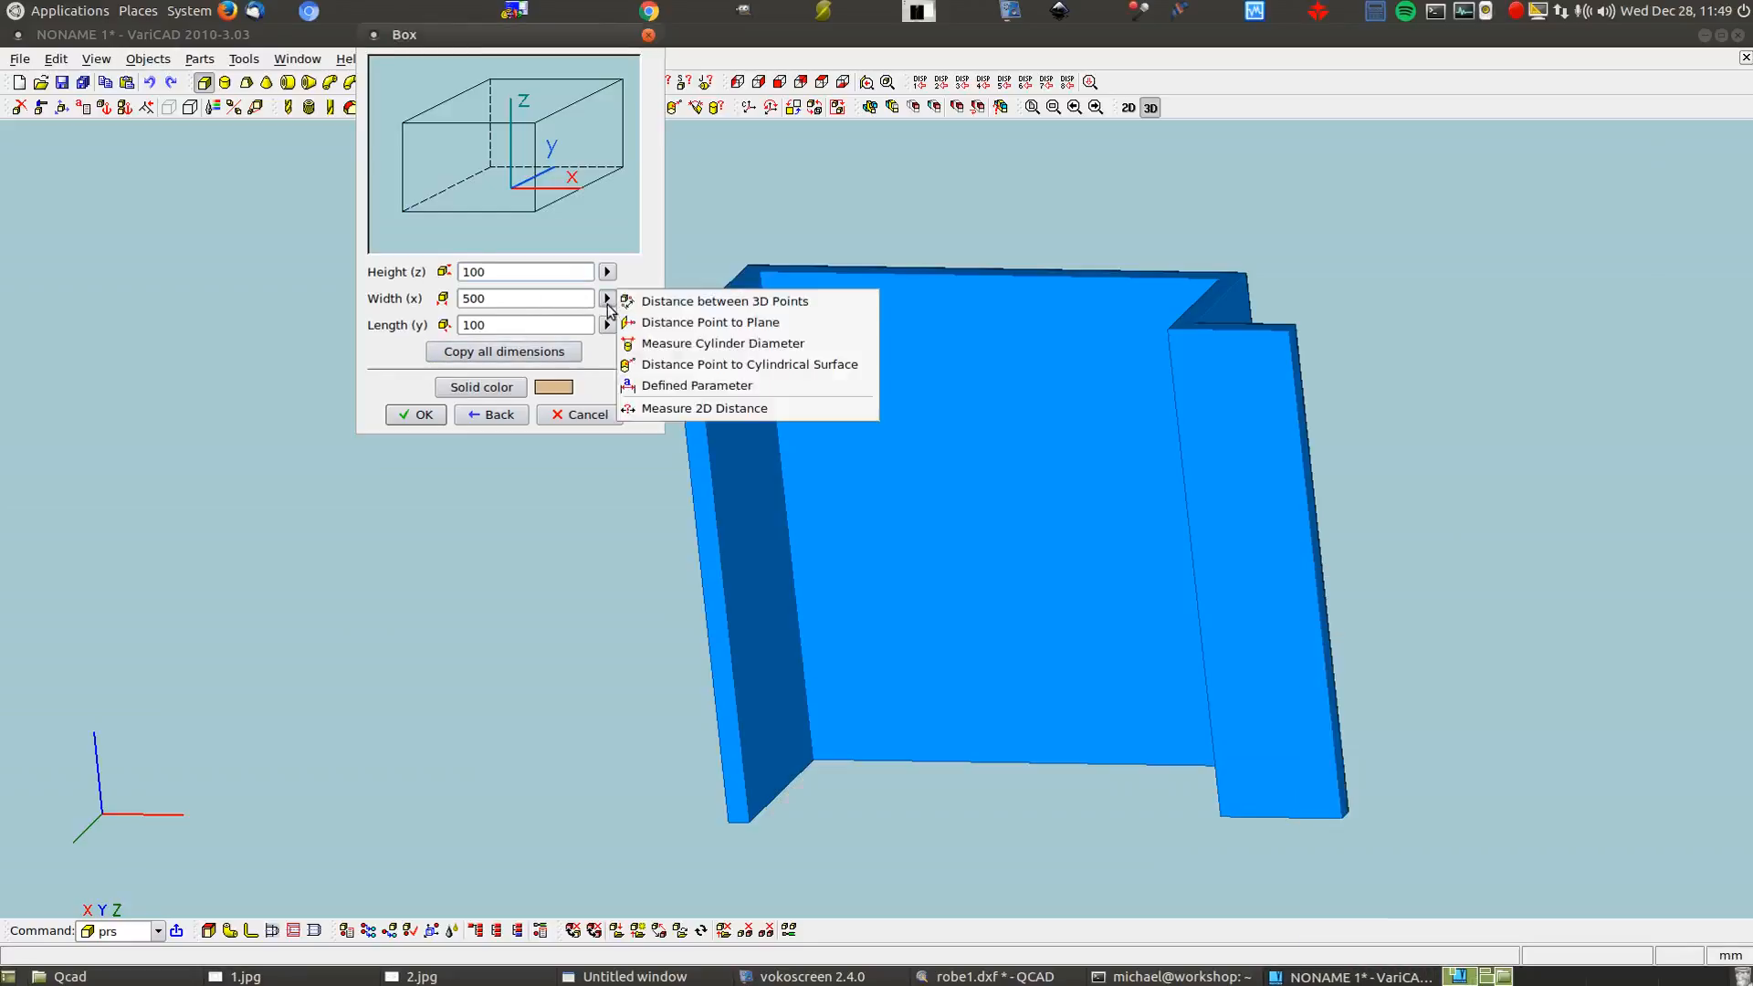
pyautogui.click(739, 325)
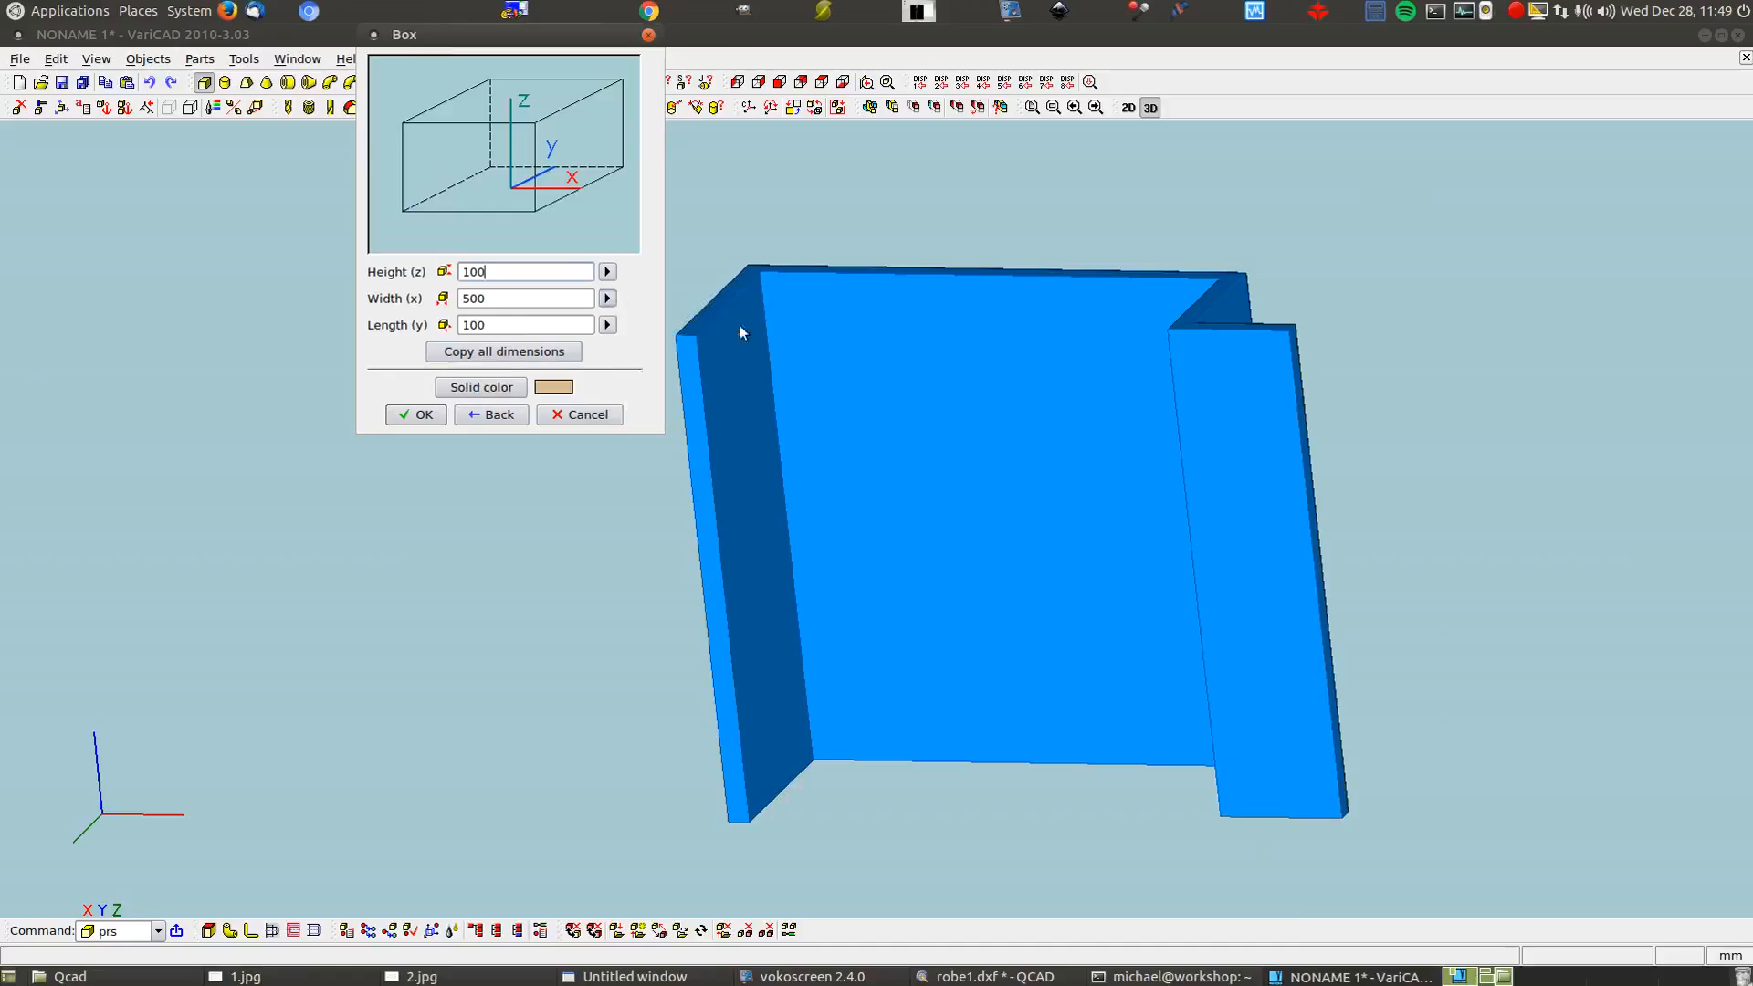
pyautogui.click(1168, 330)
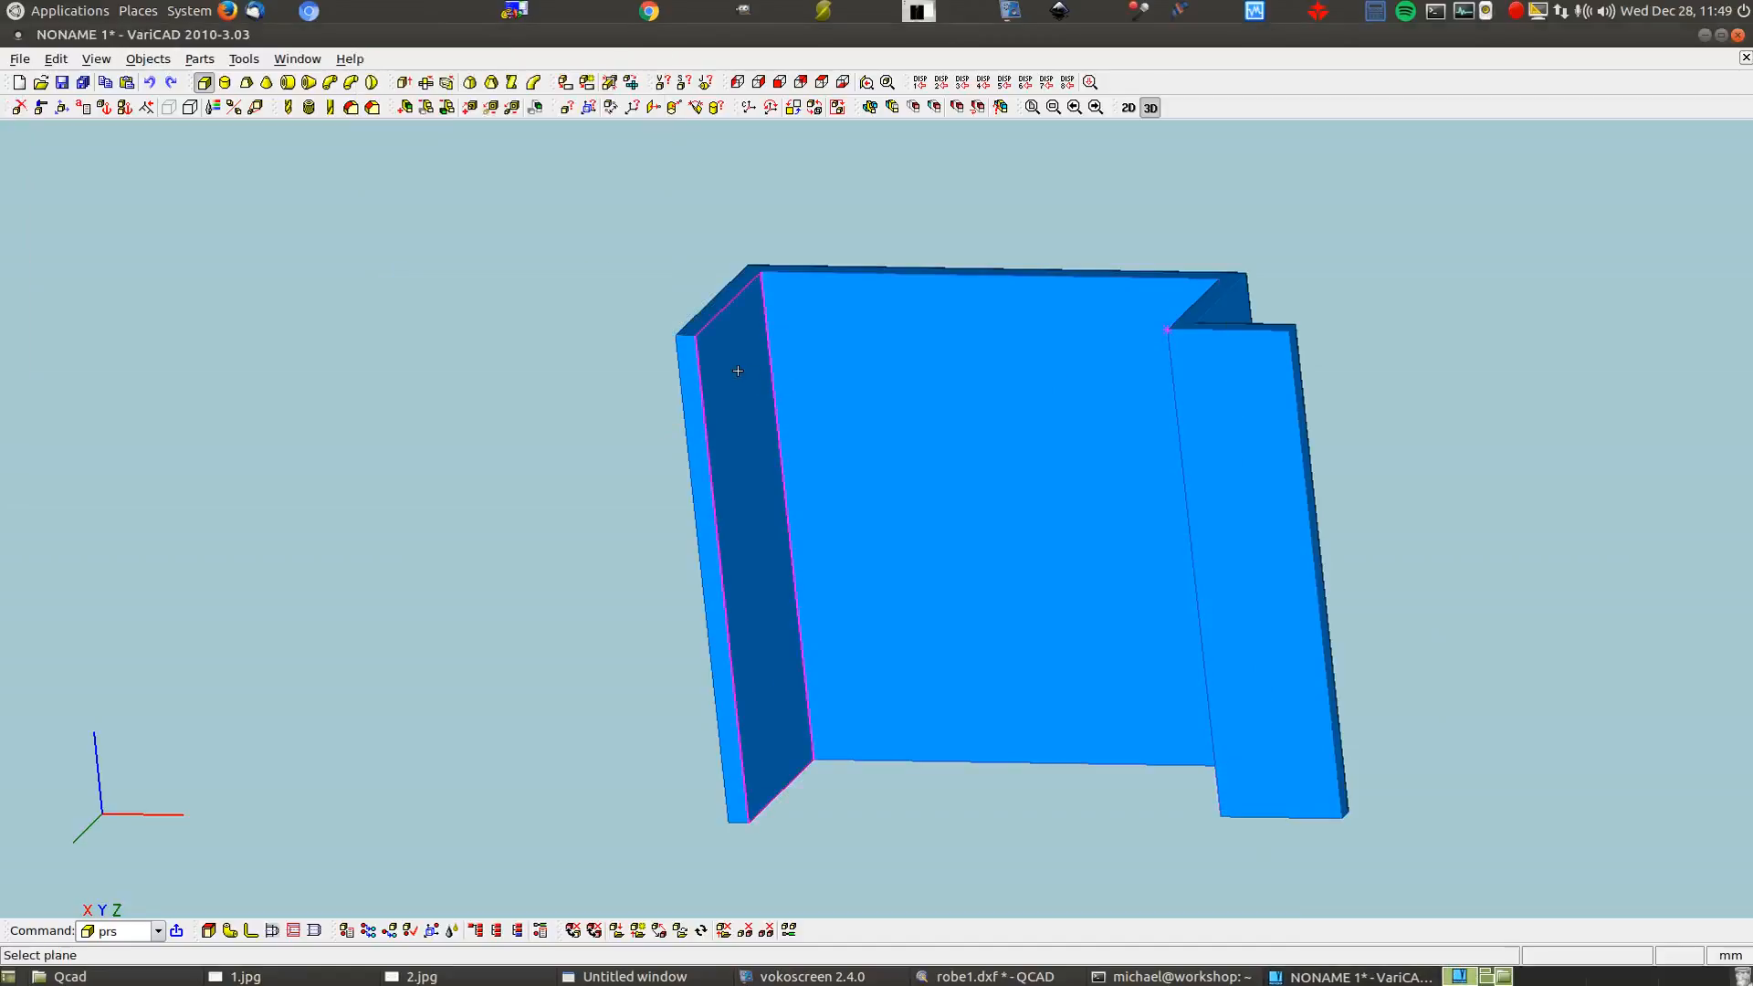
pyautogui.click(737, 371)
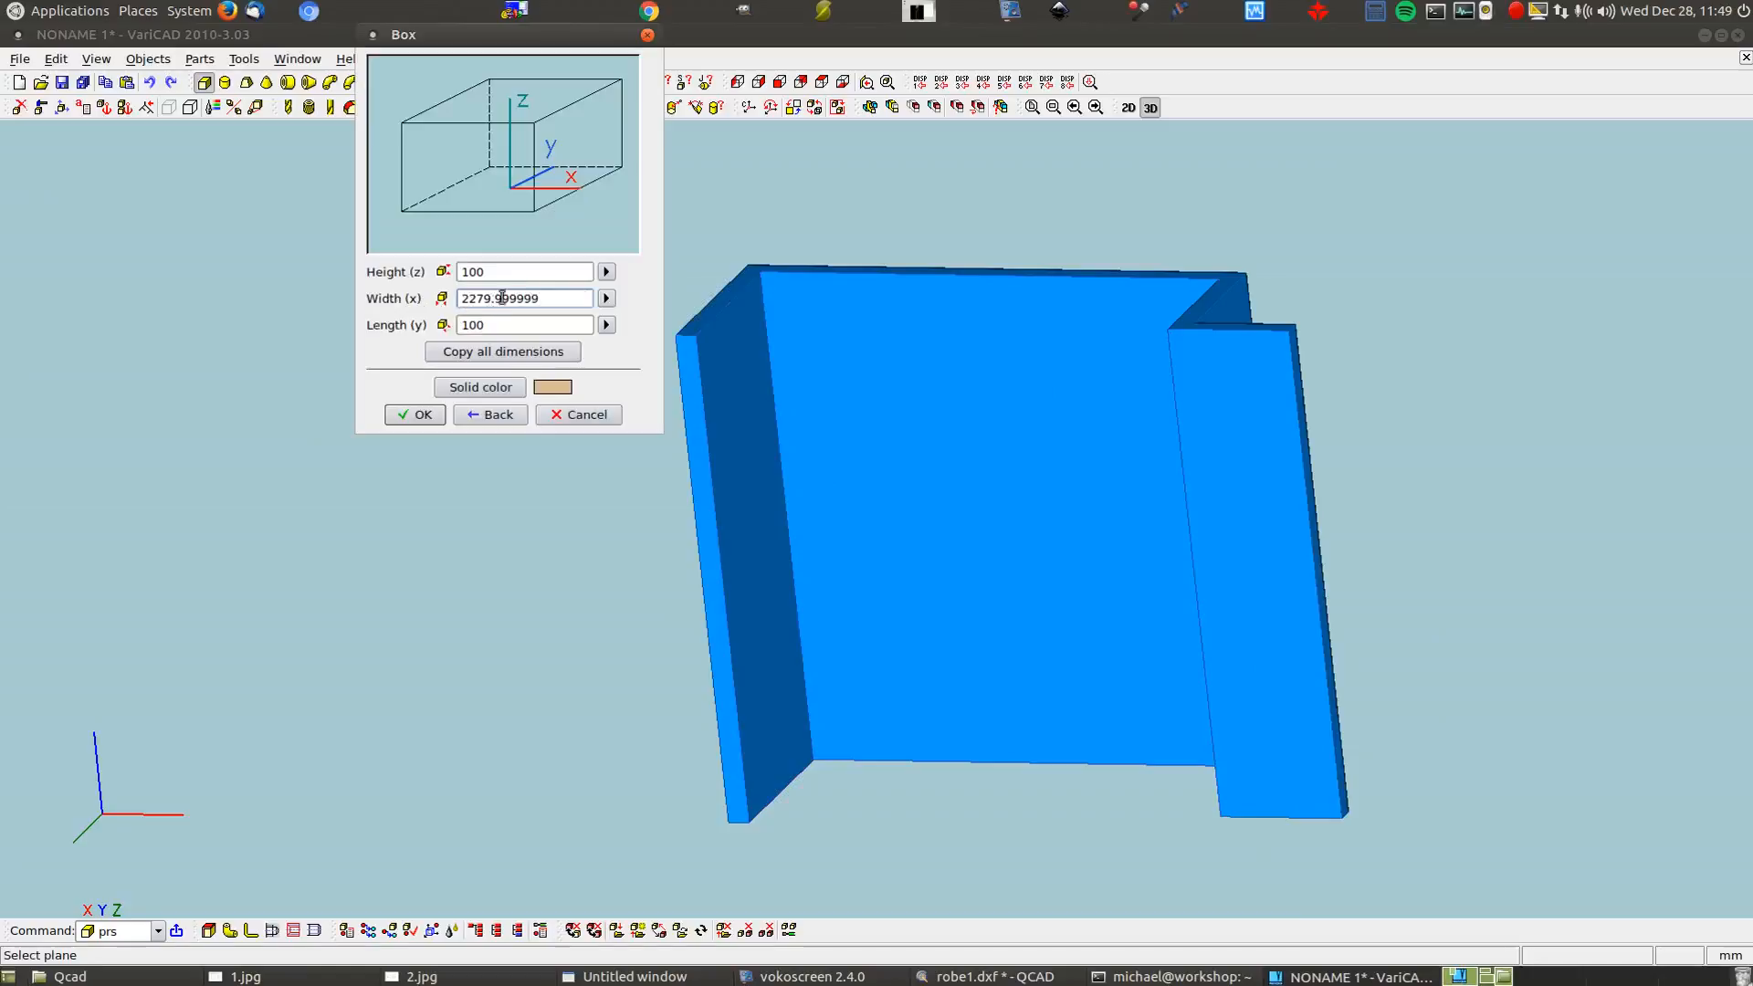
pyautogui.click(559, 298)
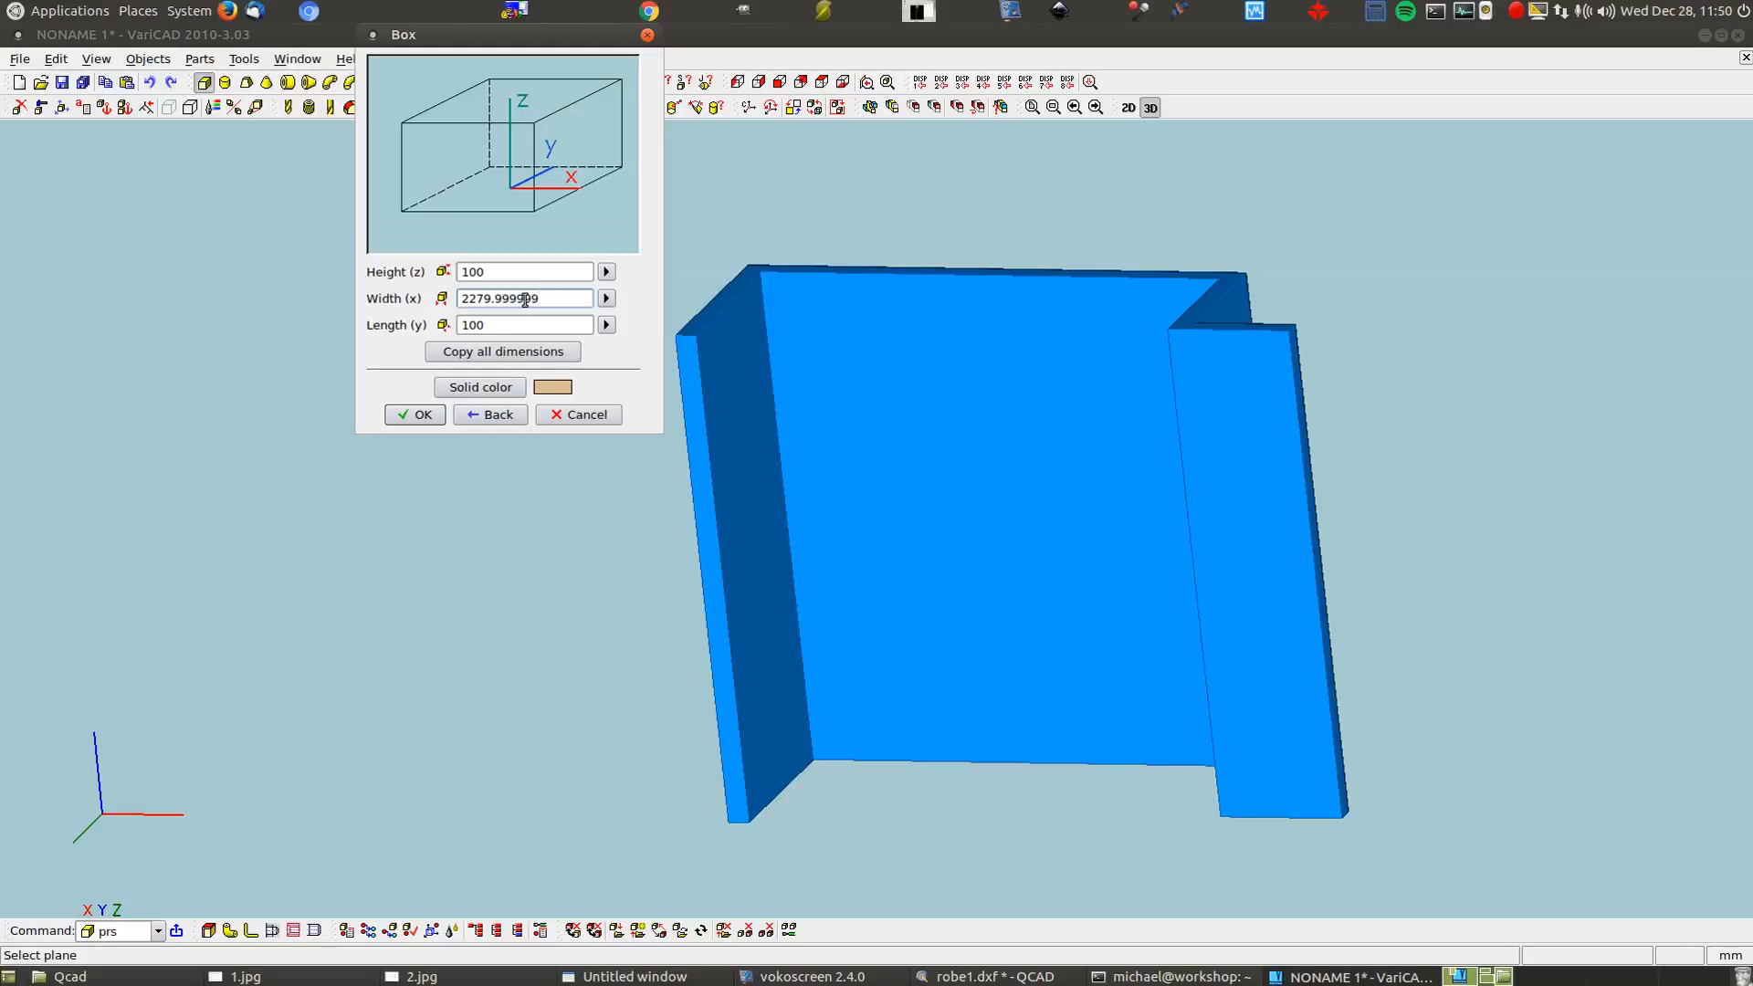
pyautogui.moveTo(476, 299); pyautogui.dragTo(536, 290)
pyautogui.write('80')
pyautogui.doubleClick(543, 320)
pyautogui.write('16')
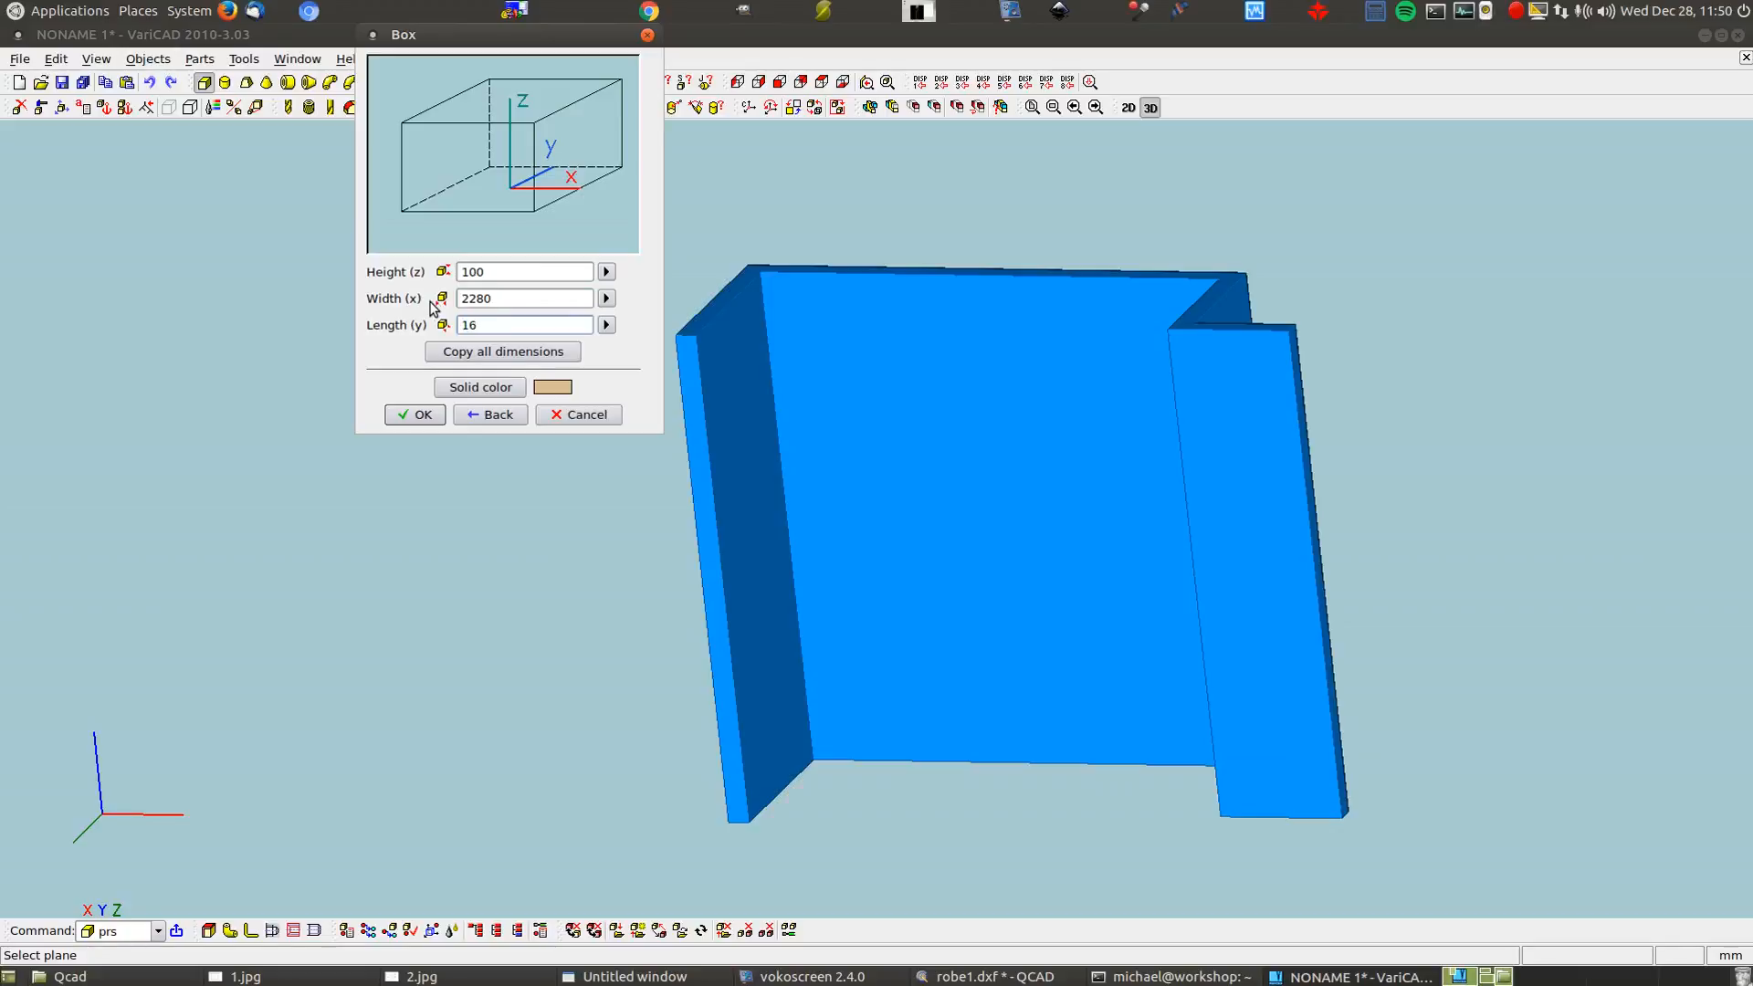
pyautogui.click(410, 419)
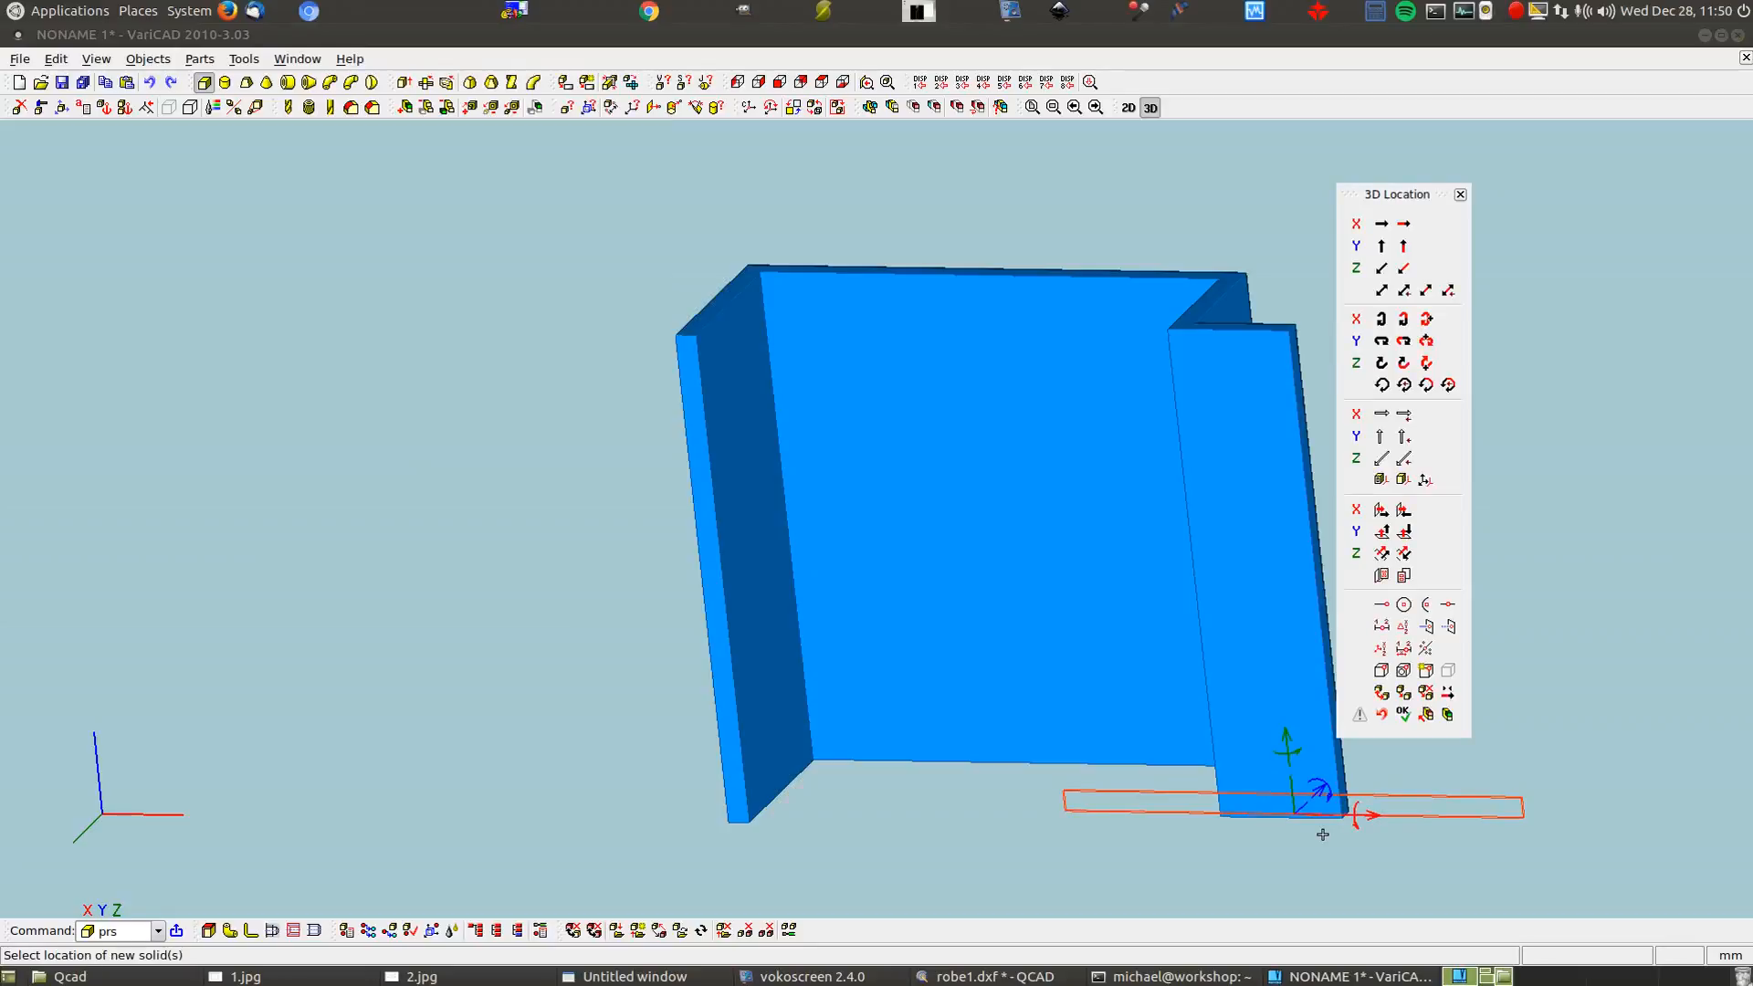
# Move the strip outline from its corner to the side panel's lower corner, then bring up QCAD
pyautogui.click(1381, 292)
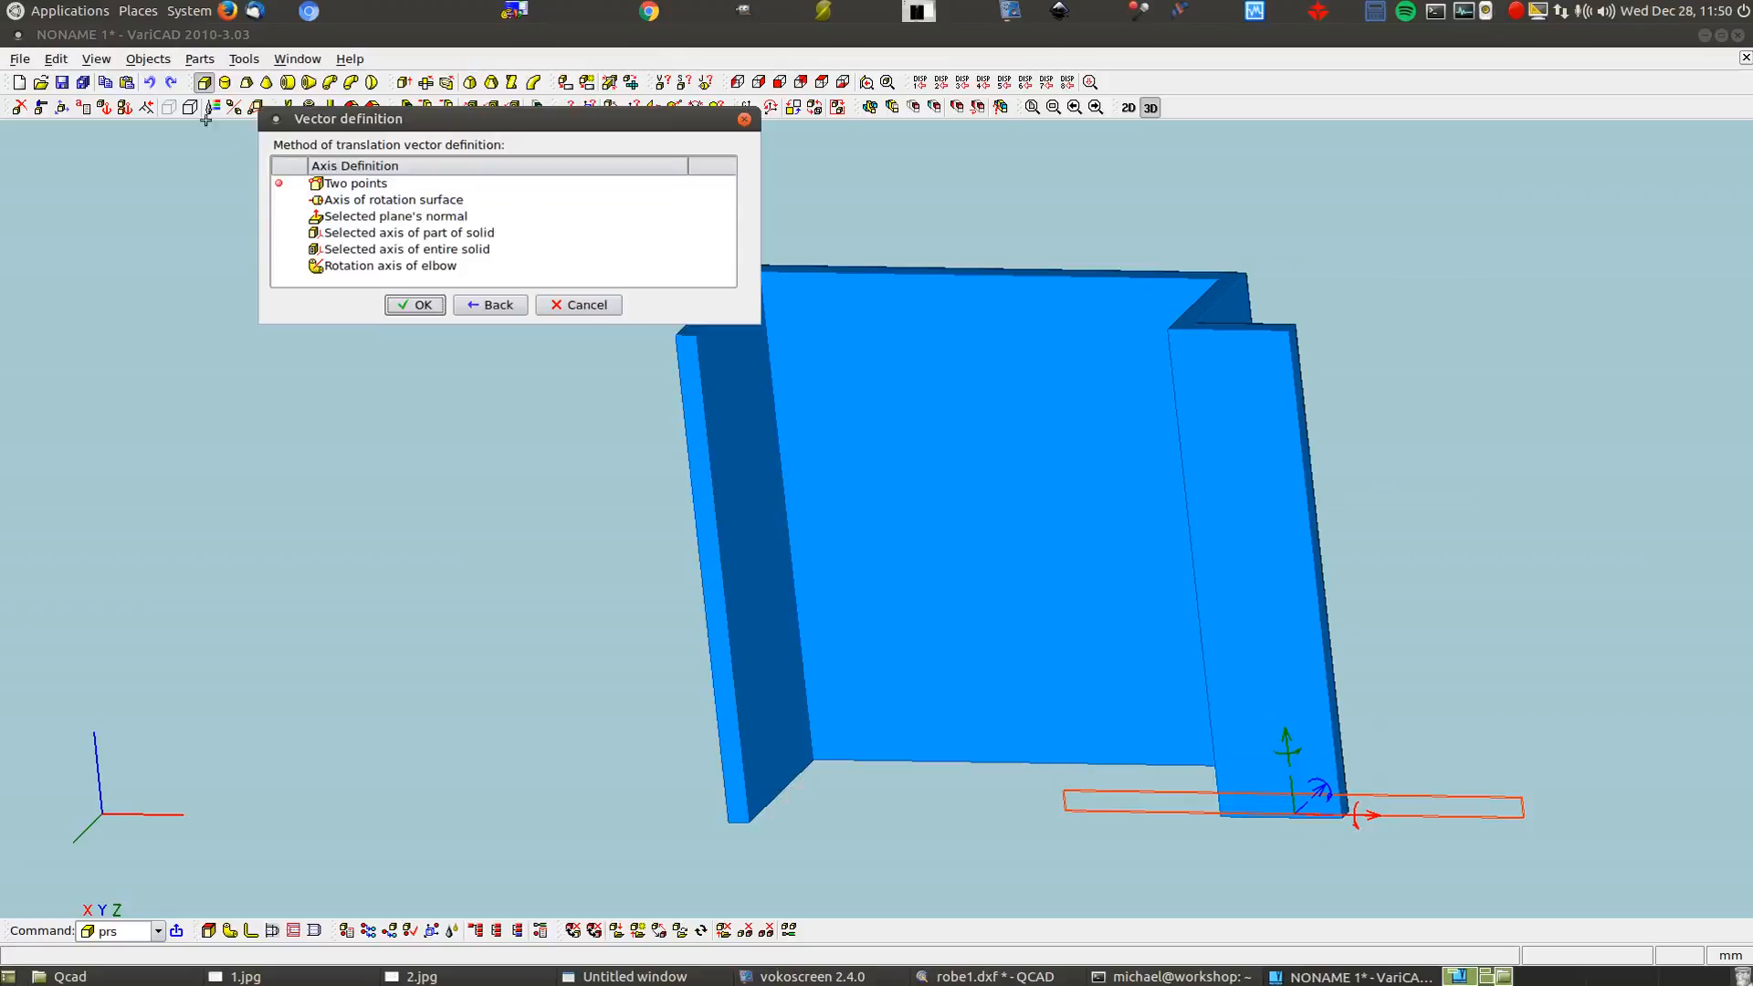
pyautogui.click(360, 184)
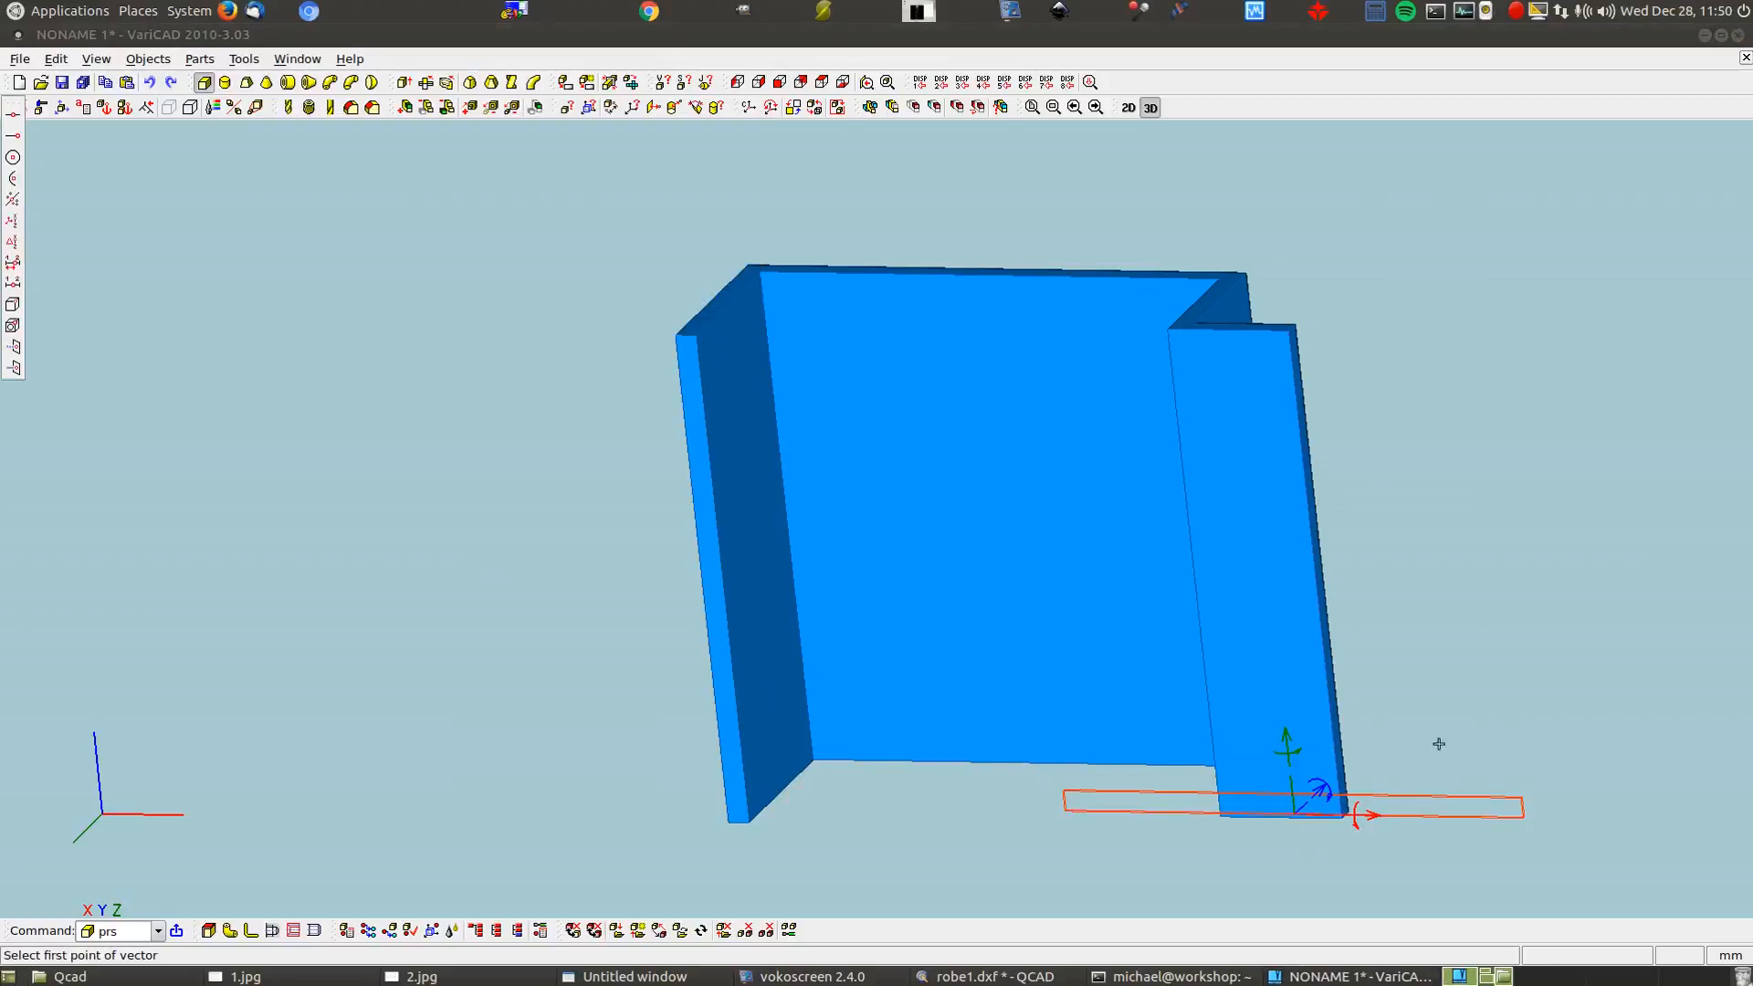
pyautogui.scroll(2, 1498, 818)
pyautogui.scroll(2, 1534, 852)
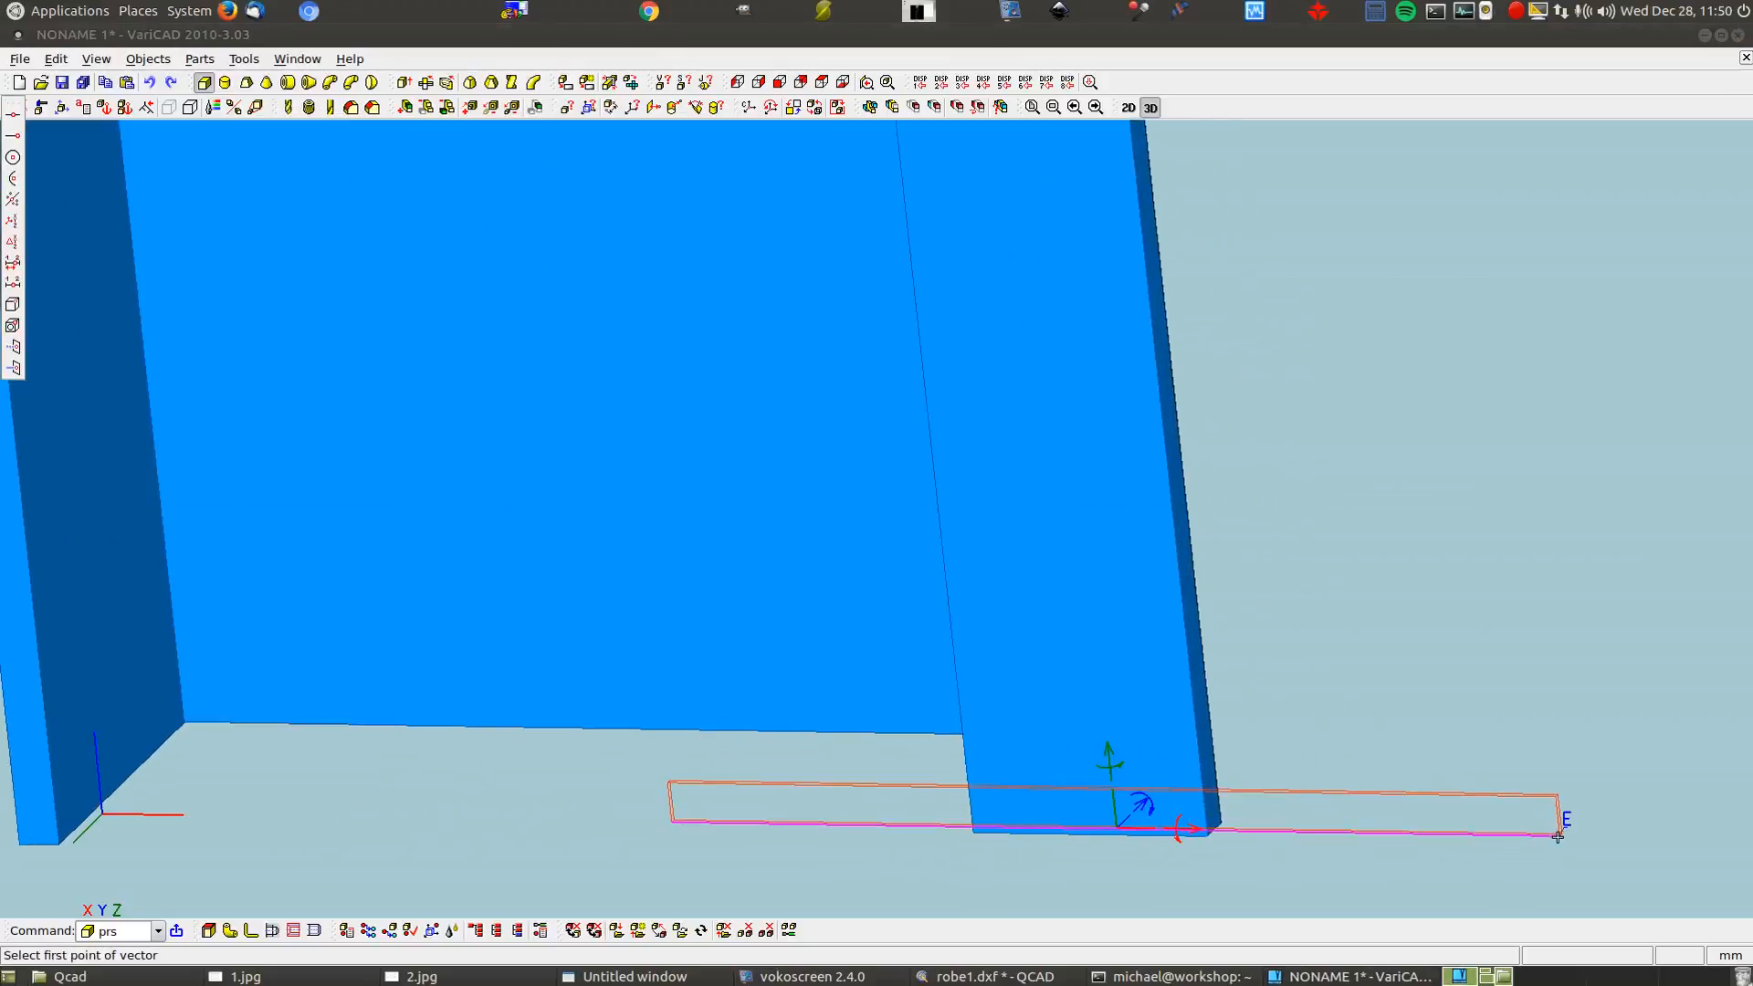
pyautogui.scroll(4, 1562, 835)
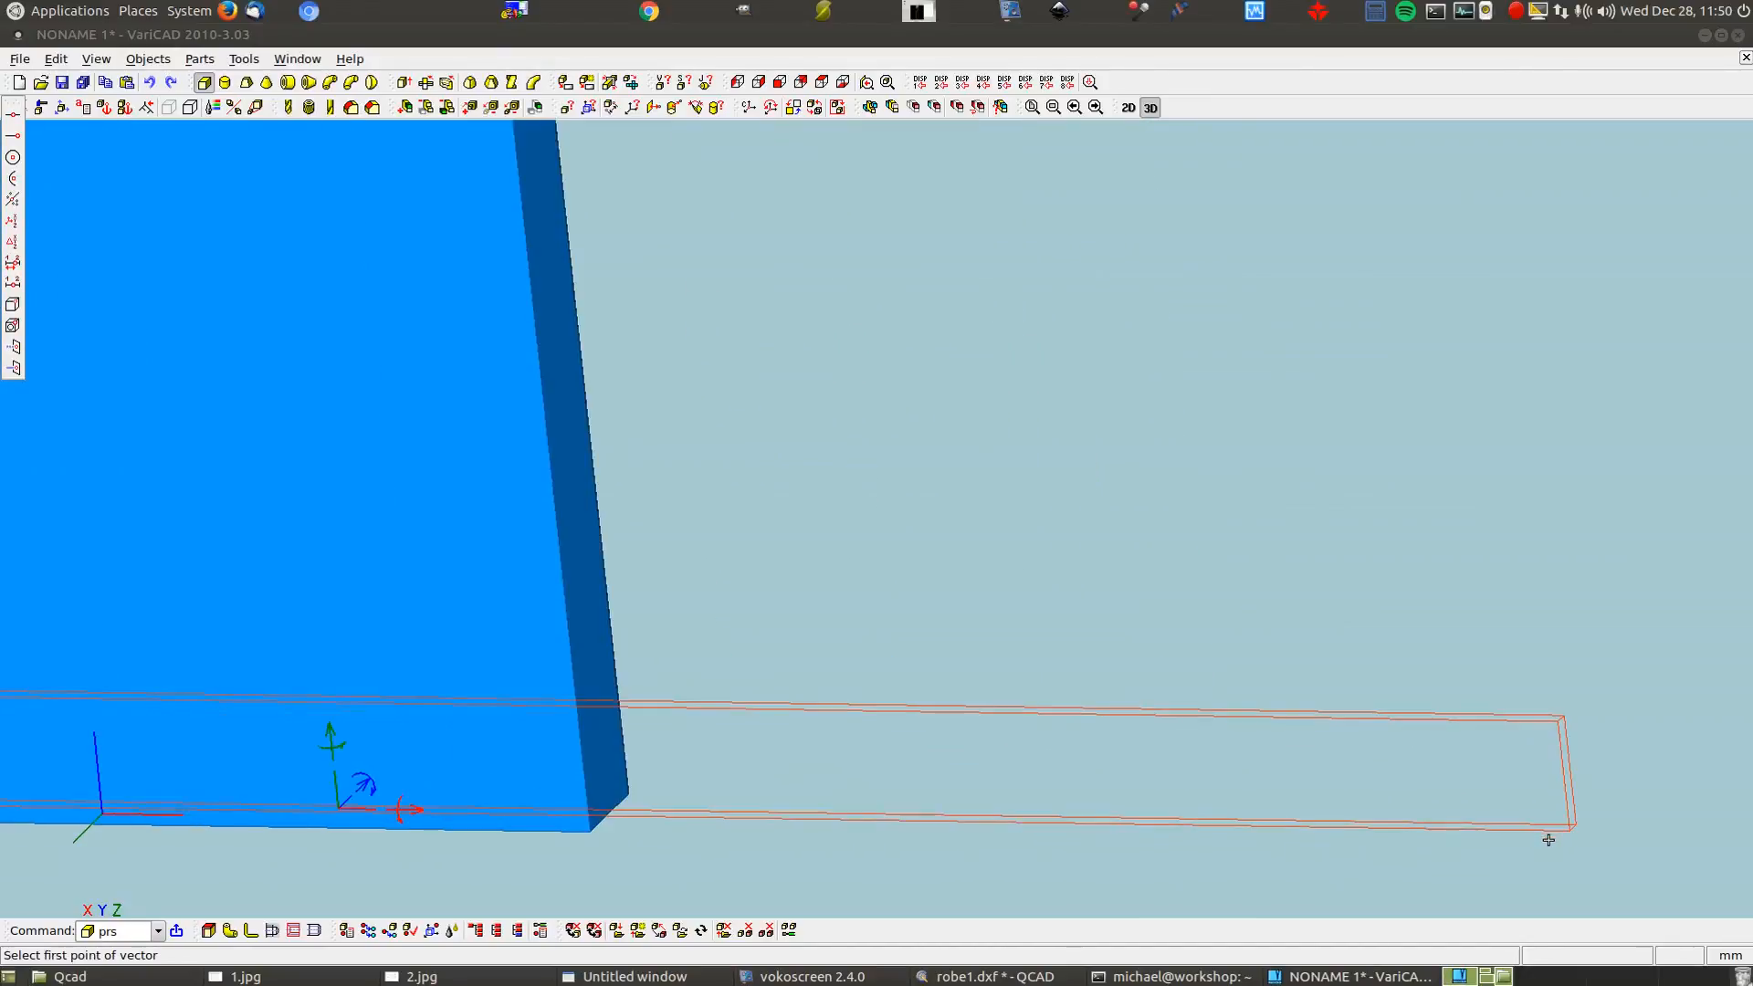
pyautogui.click(1568, 829)
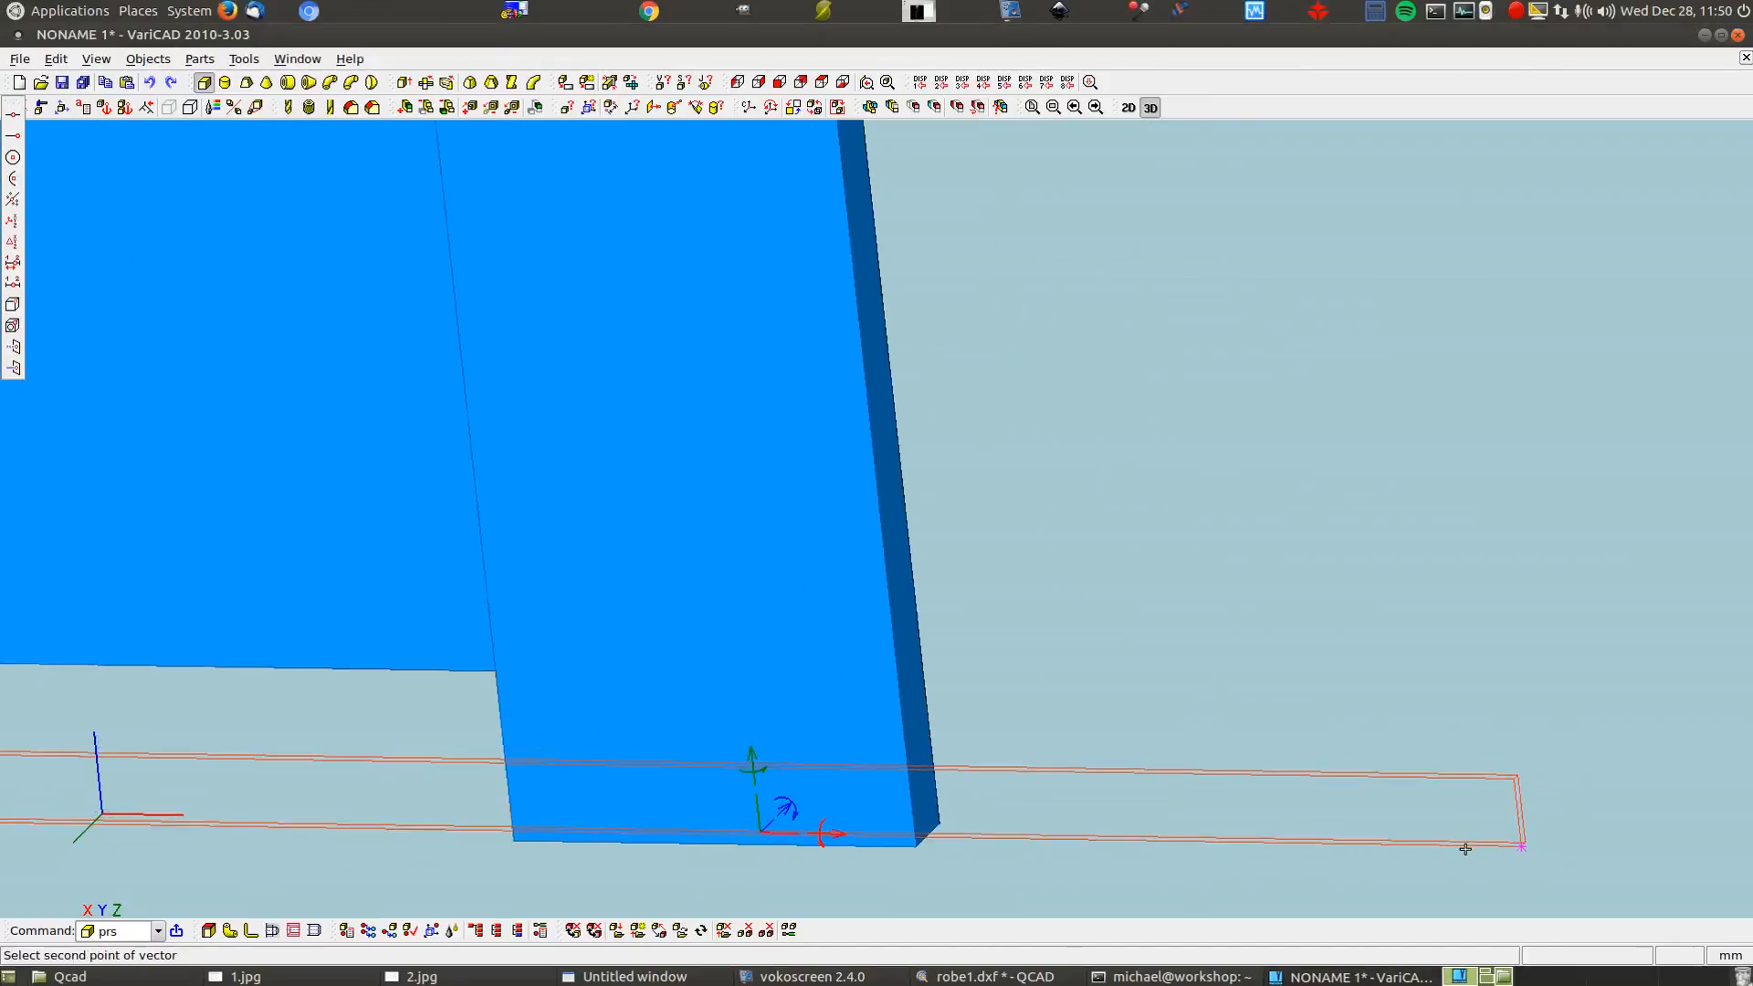
pyautogui.click(512, 843)
pyautogui.click(422, 318)
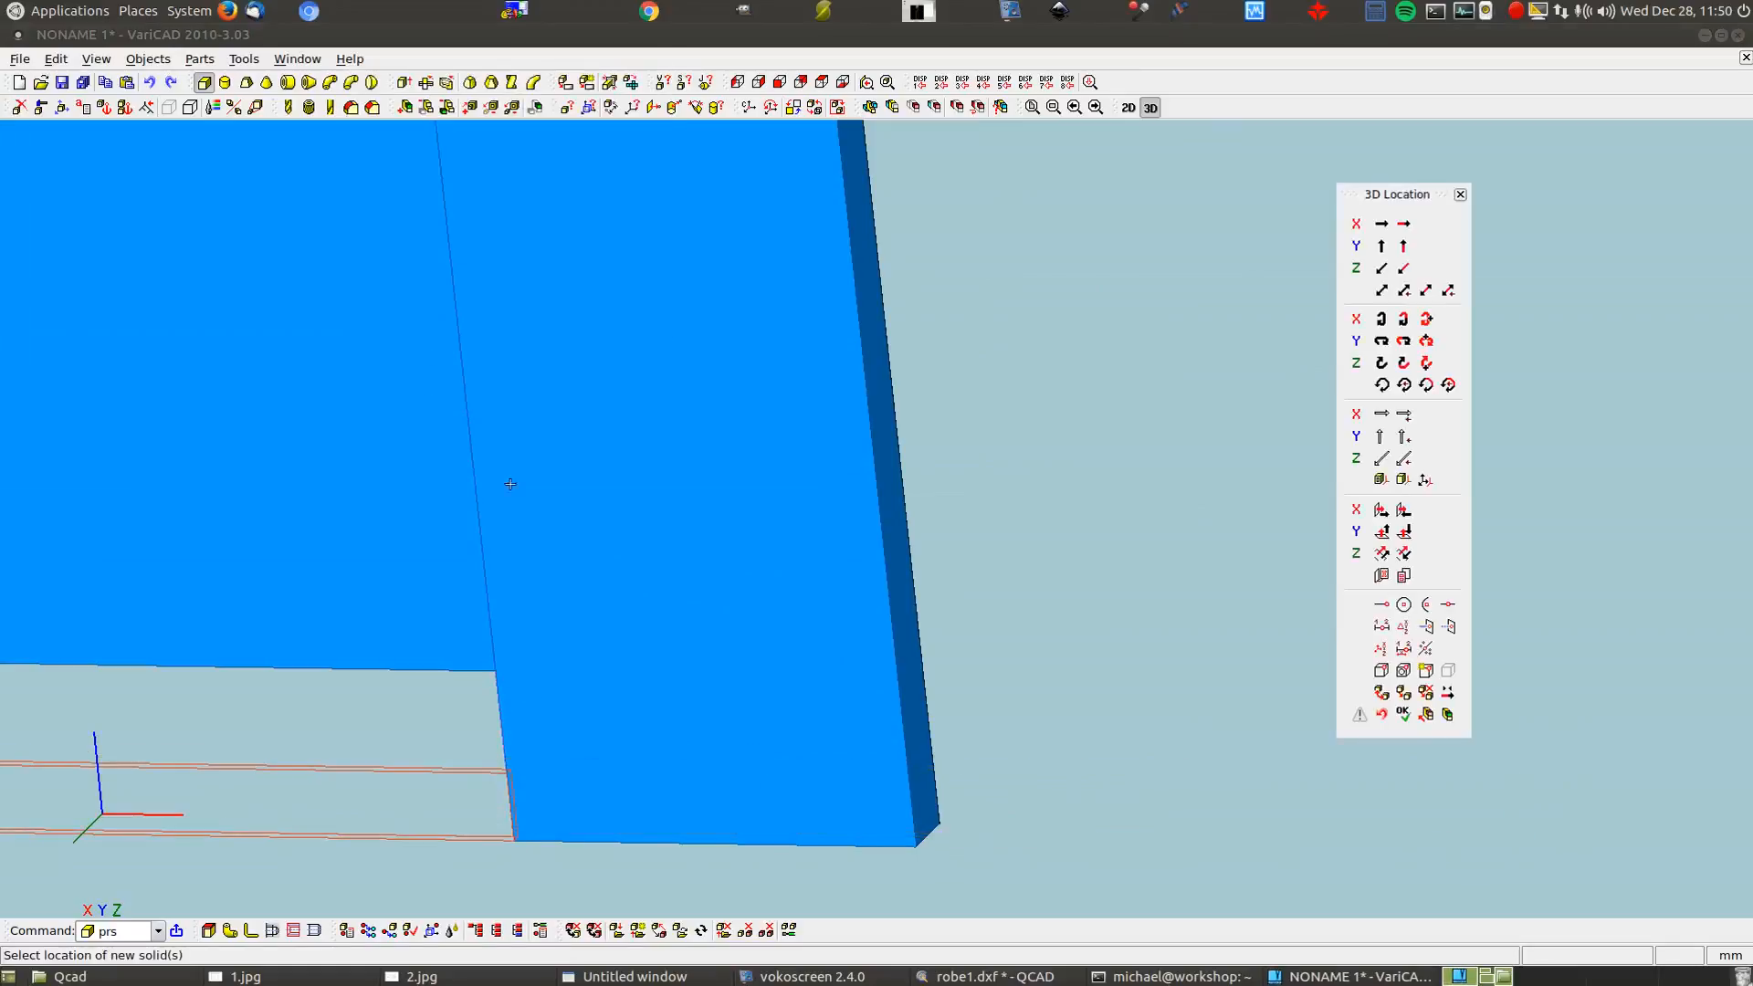
pyautogui.scroll(-4, 1187, 534)
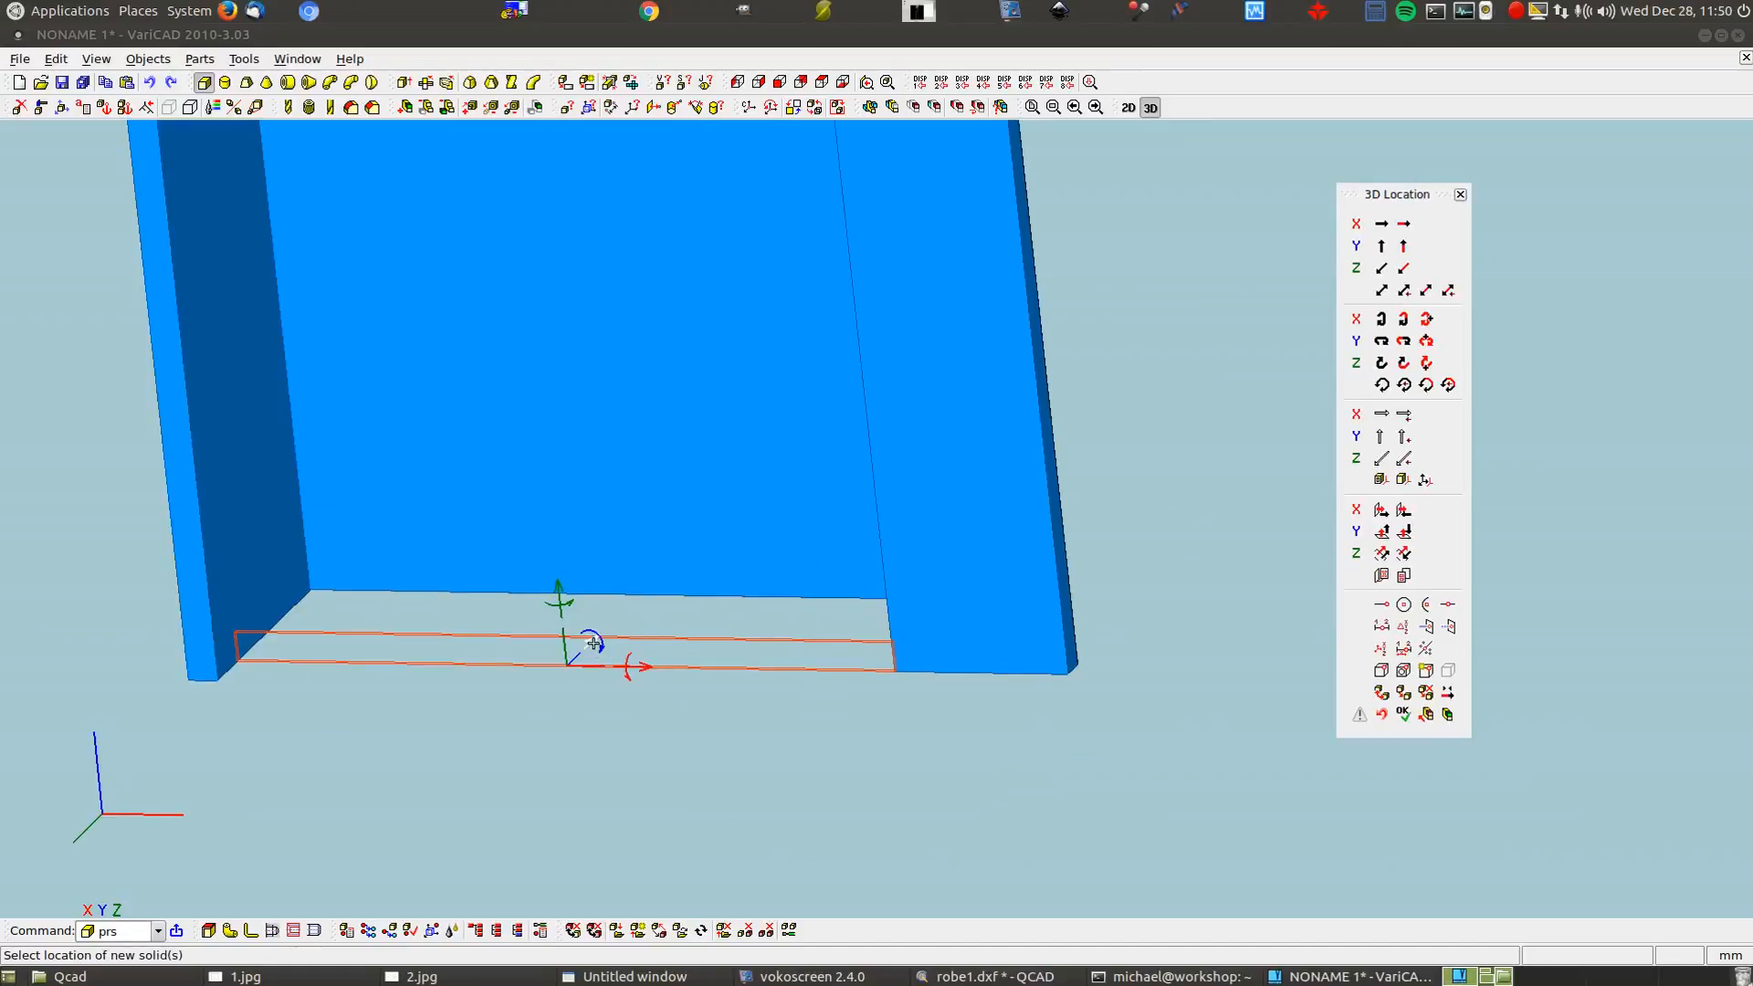
pyautogui.click(951, 980)
pyautogui.scroll(3, 1052, 791)
# Zoom in on the 40 and 60 dimensions in robe1.dxf, then return to VariCAD
pyautogui.scroll(-3, 1052, 791)
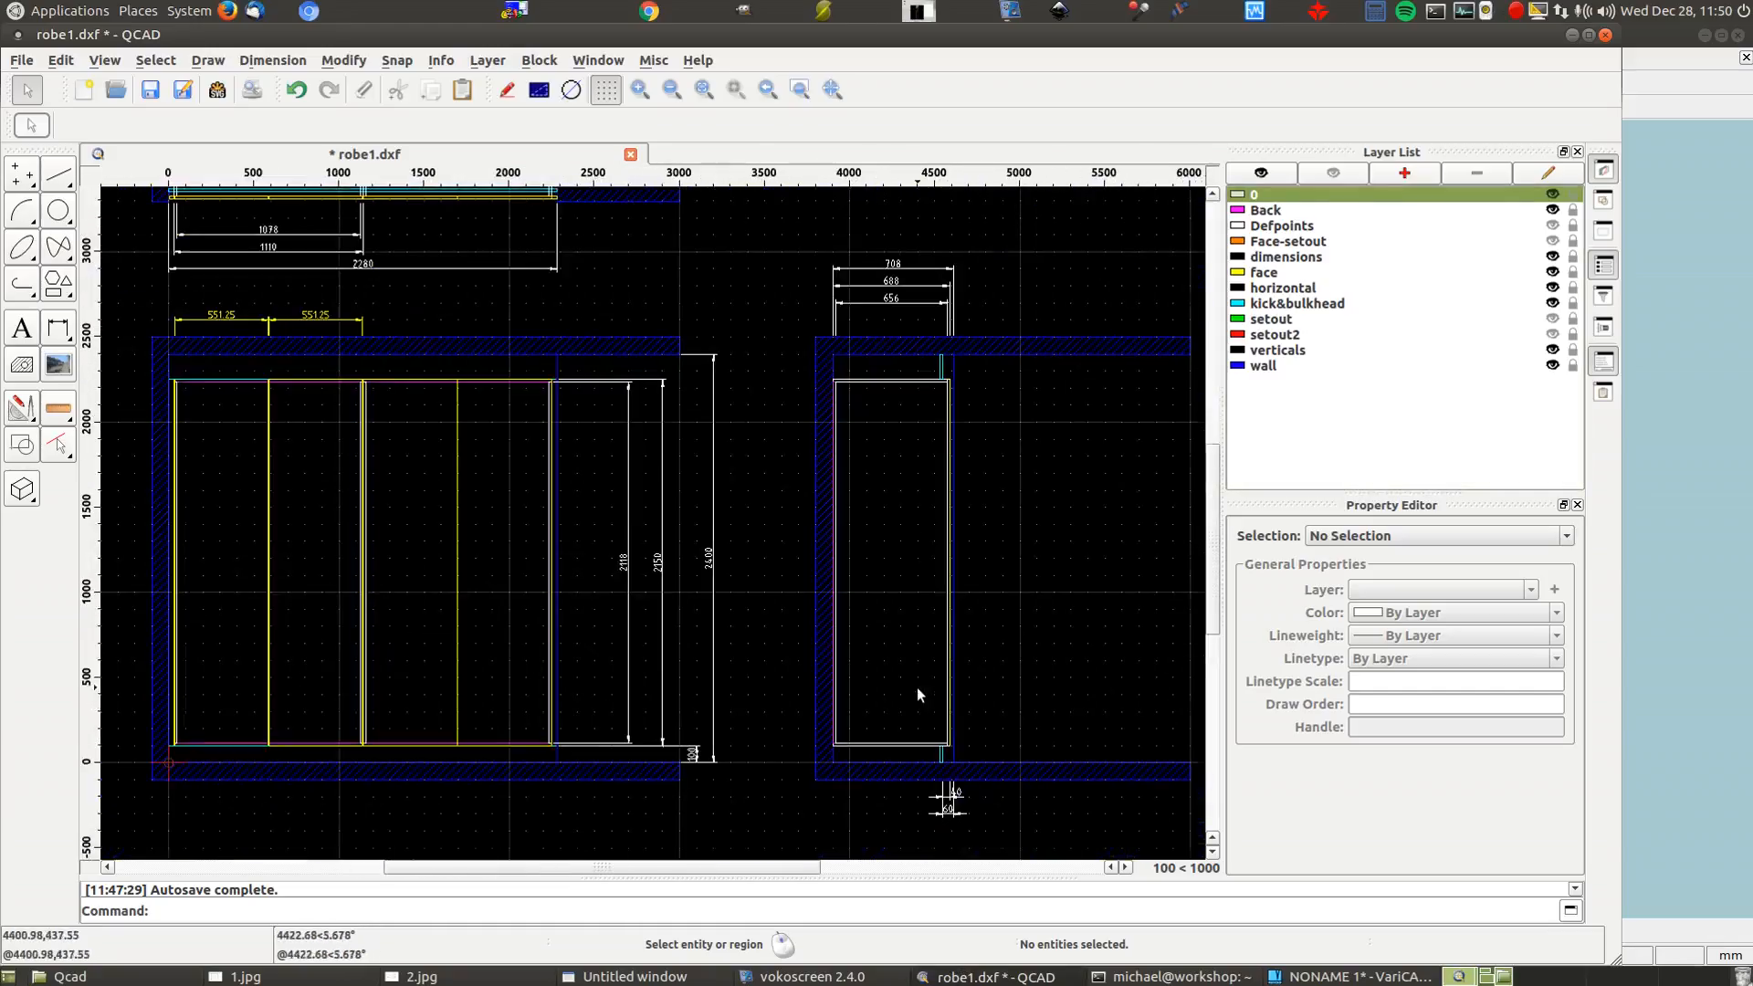
pyautogui.scroll(6, 956, 796)
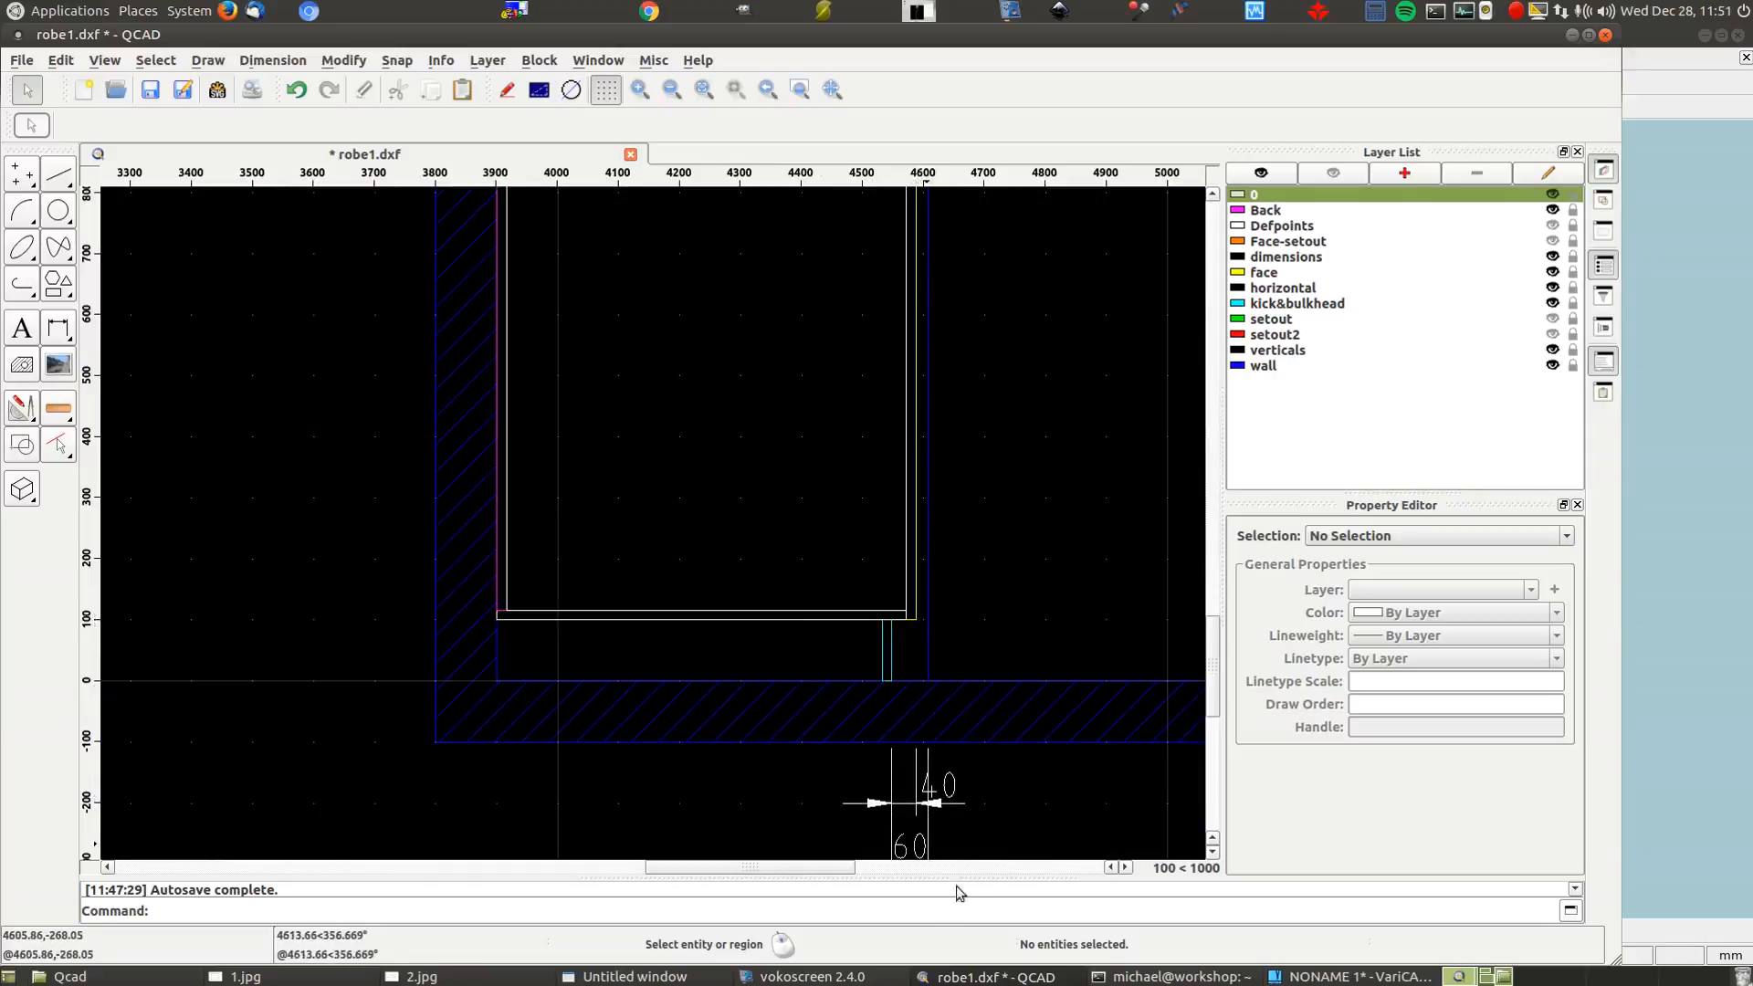
pyautogui.scroll(-2, 943, 793)
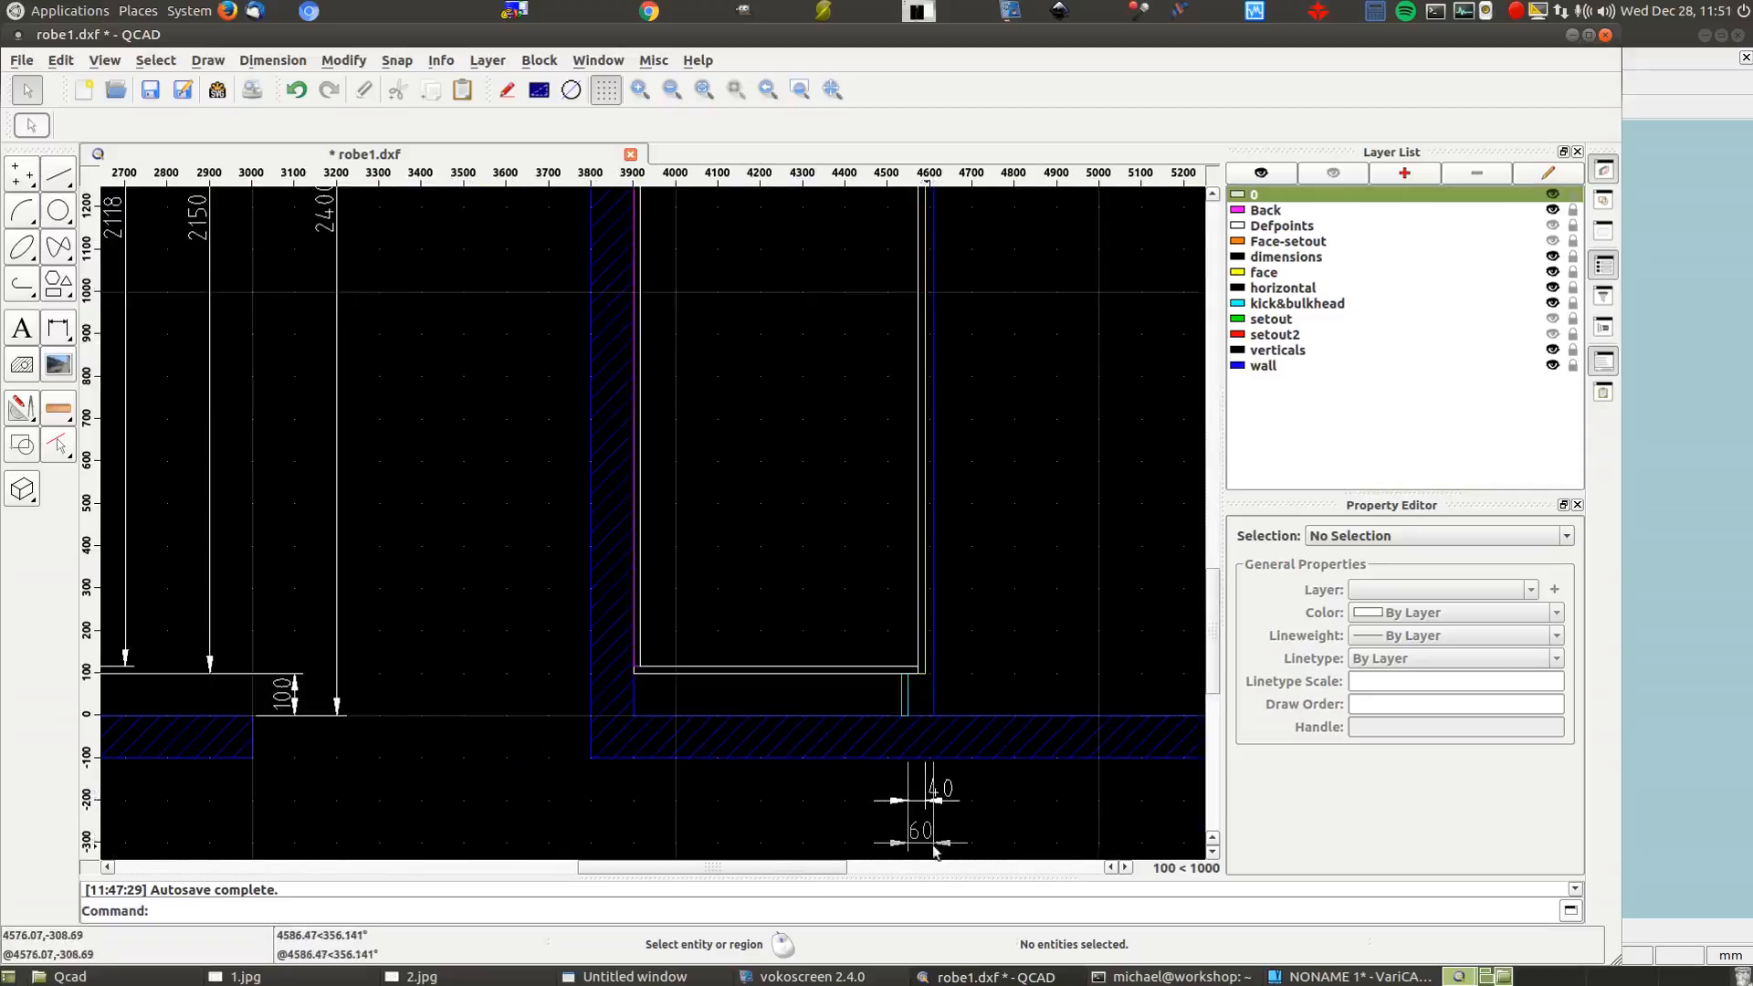
pyautogui.click(1362, 973)
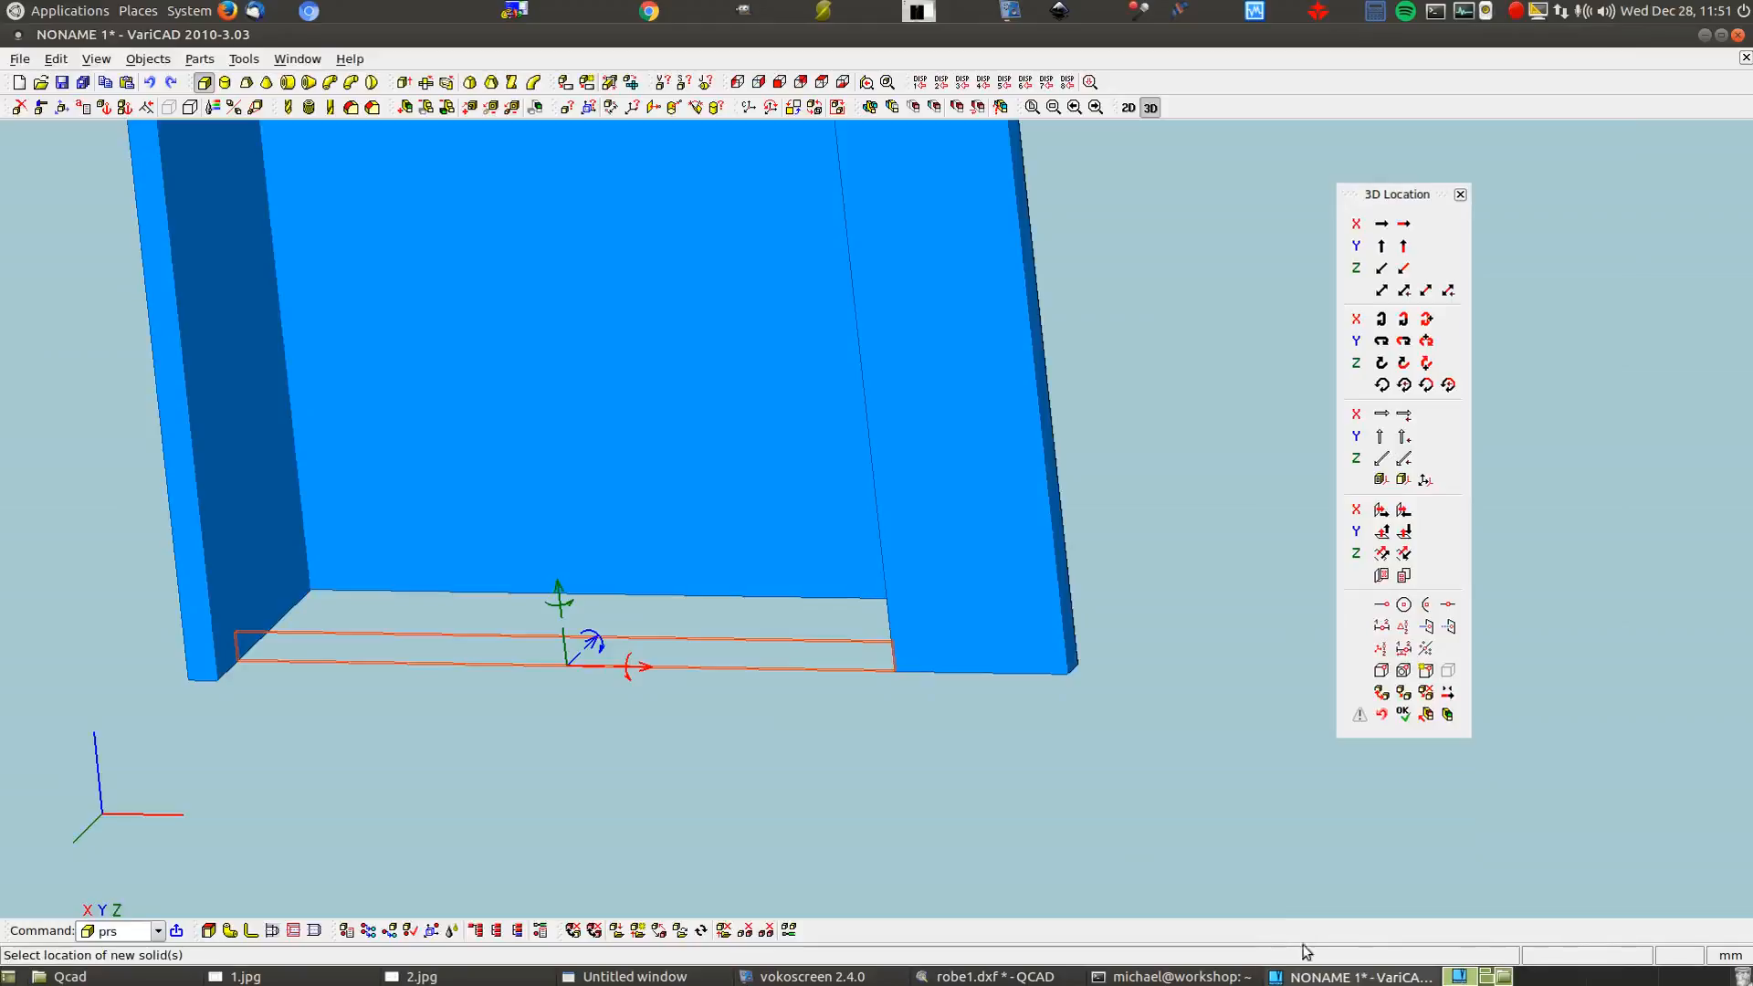
# Shift the strip 60 mm along the axis, place it as a solid, and begin a new Box
pyautogui.click(589, 641)
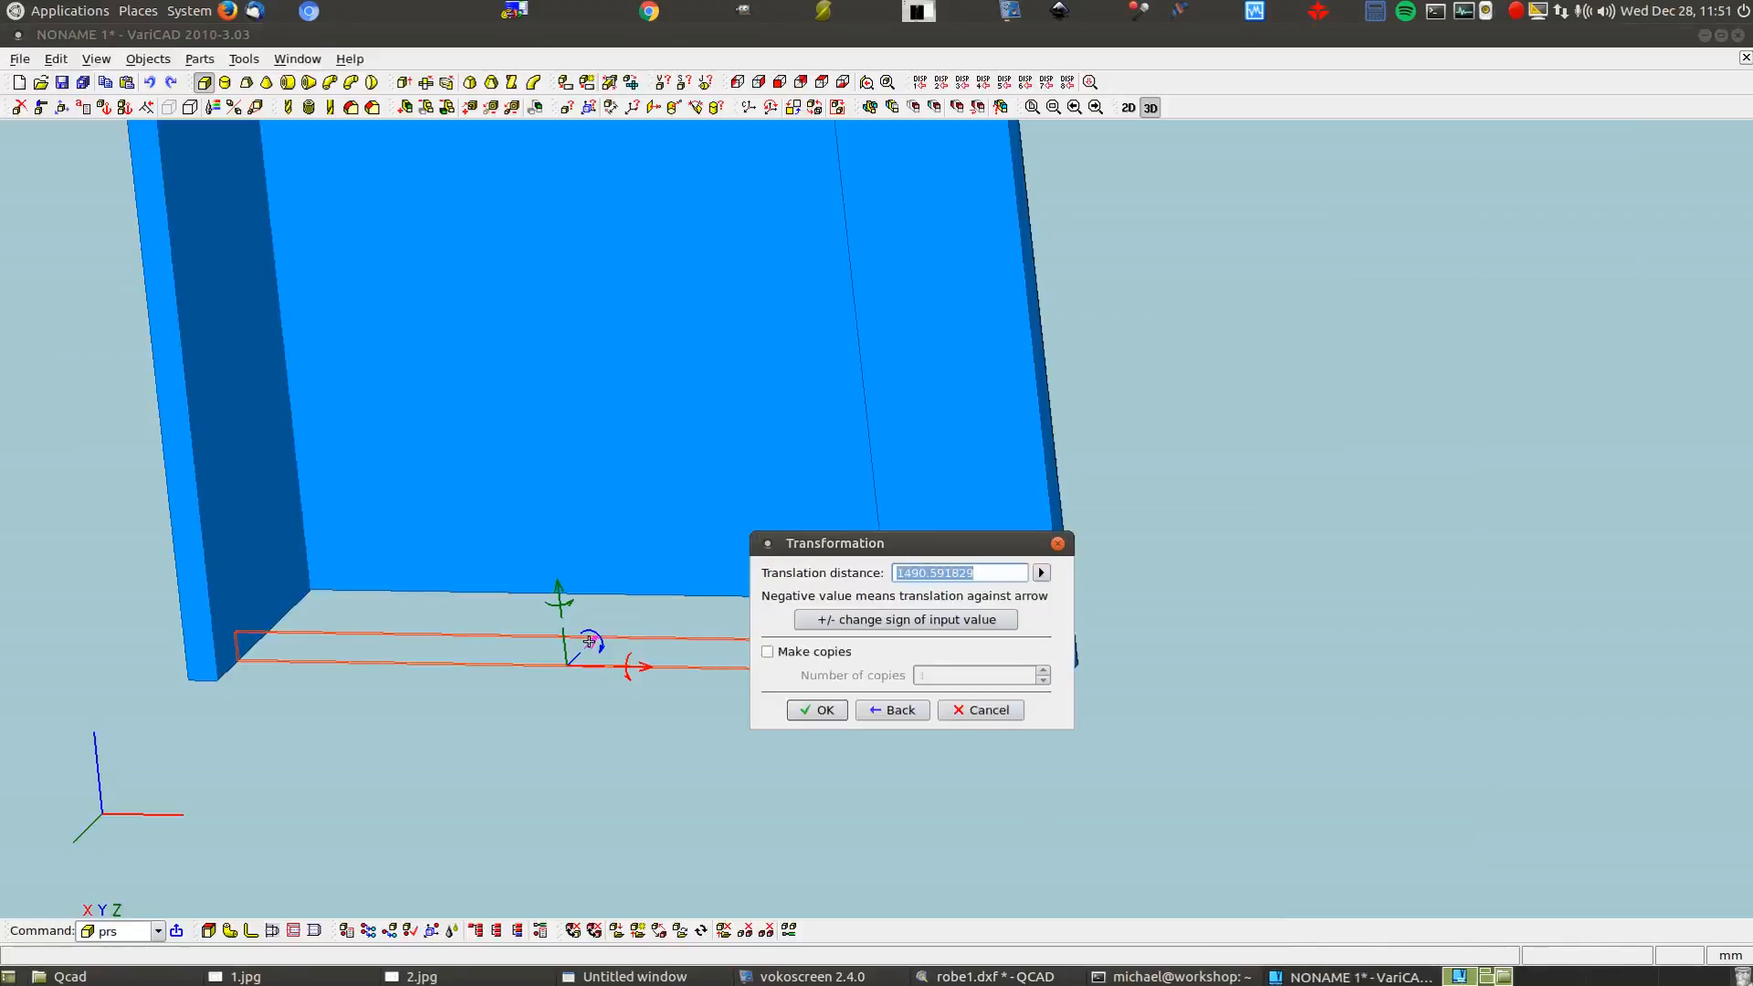
pyautogui.write('60')
pyautogui.click(819, 711)
pyautogui.rightClick(830, 711)
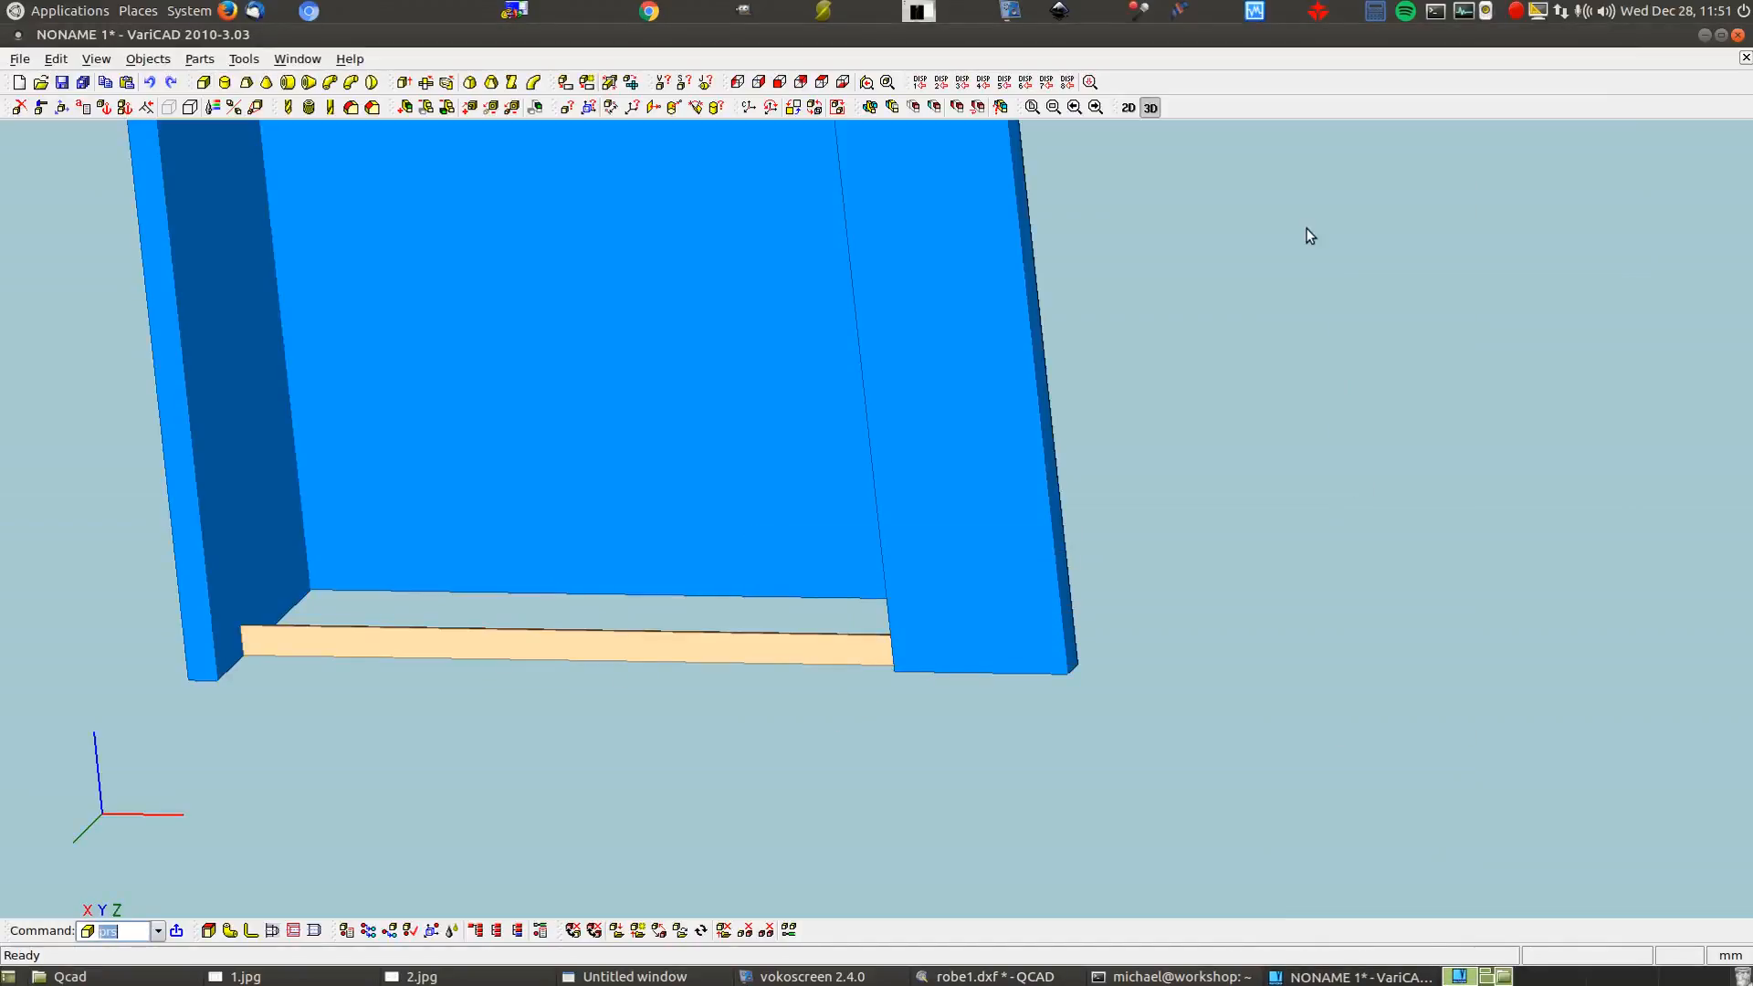
pyautogui.click(201, 83)
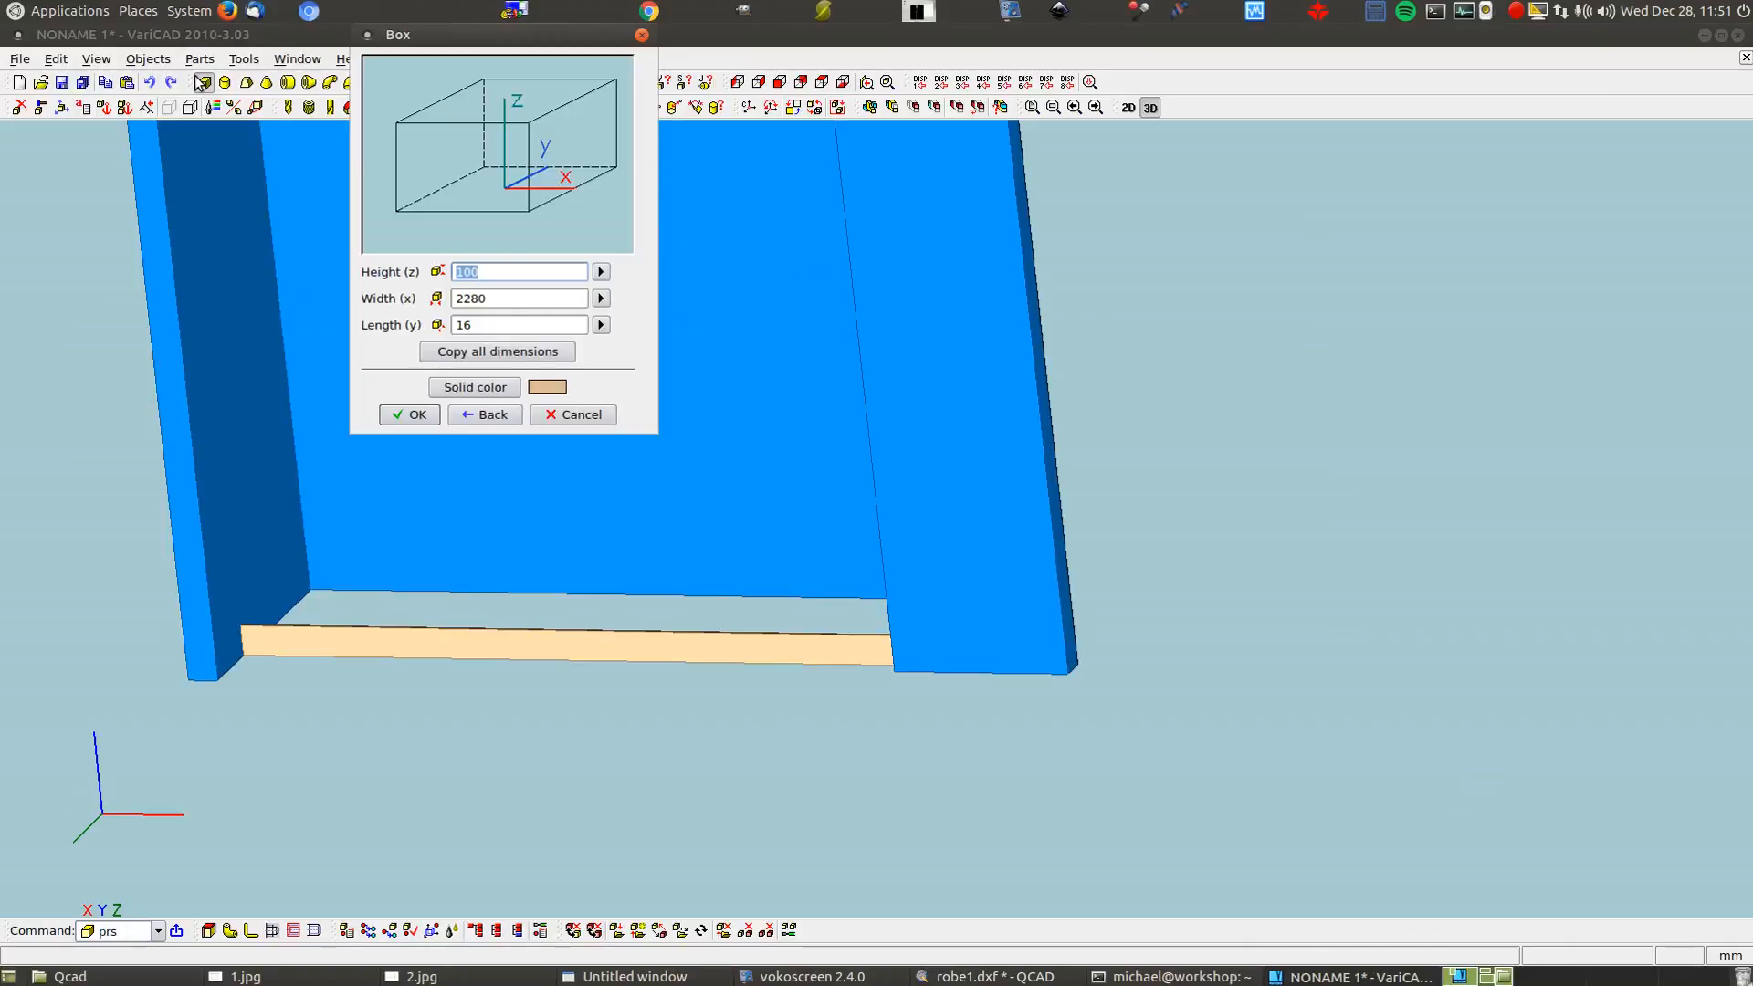
# Set the box height to 150 after checking sketches 2.jpg and 1.jpg, and create it
pyautogui.write('1')
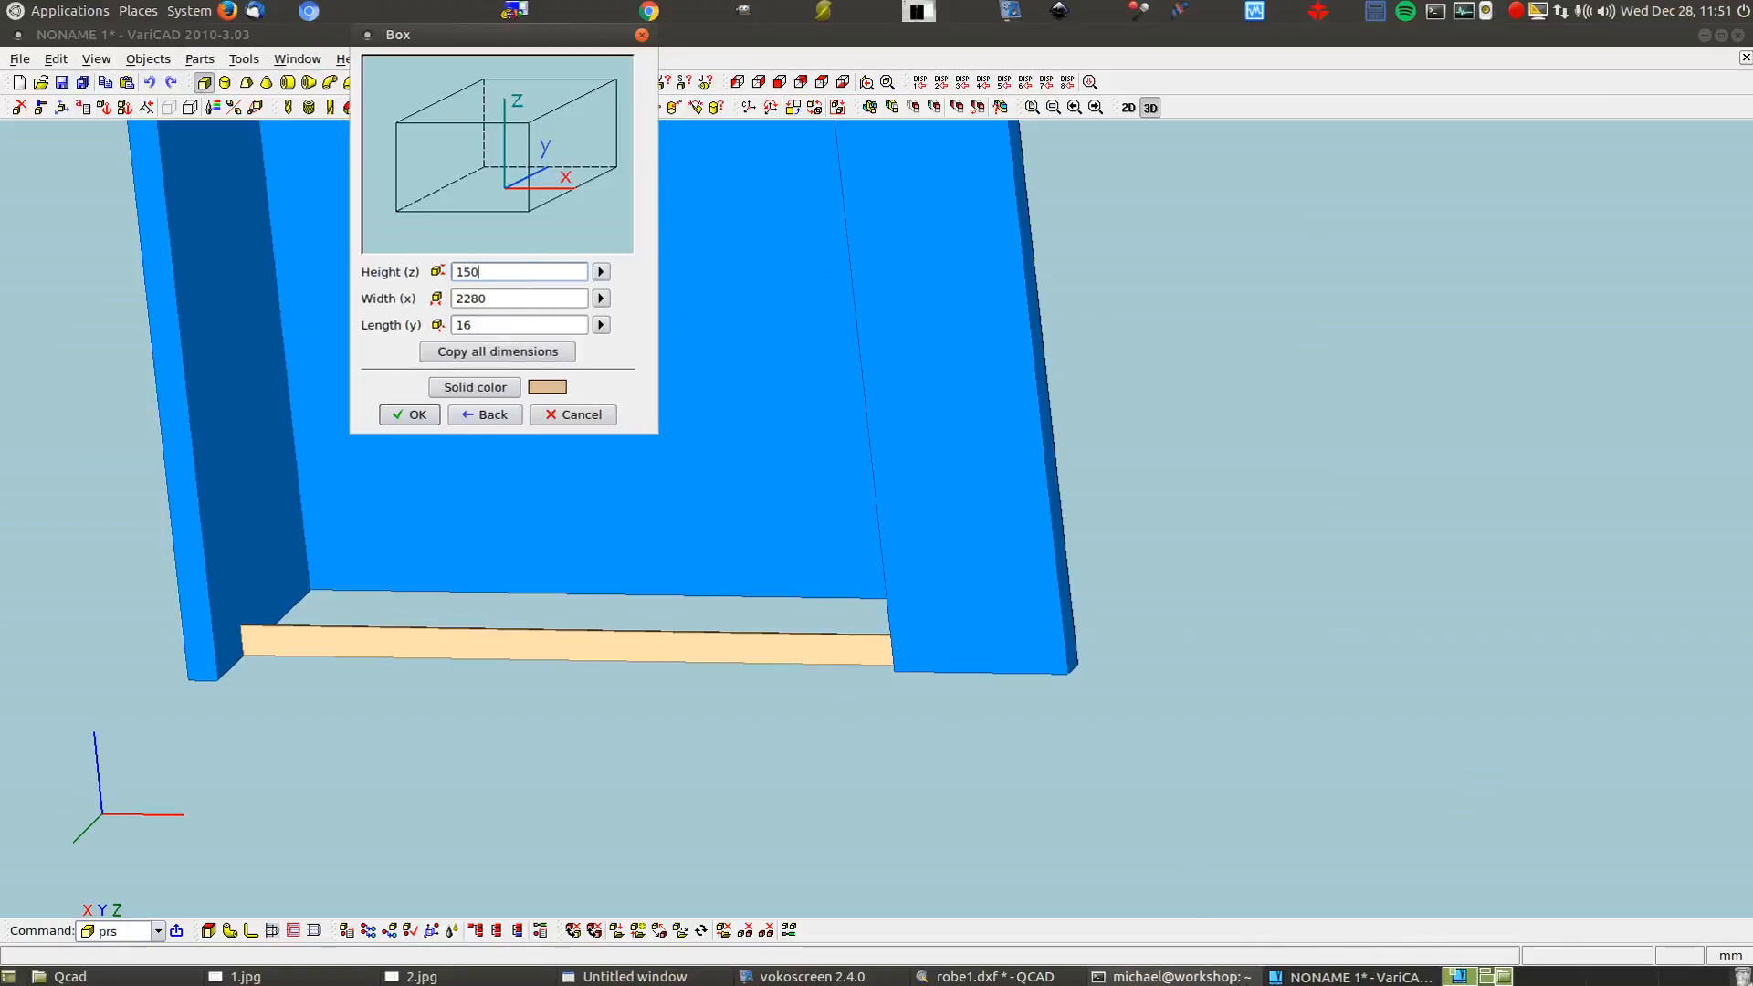
pyautogui.click(471, 977)
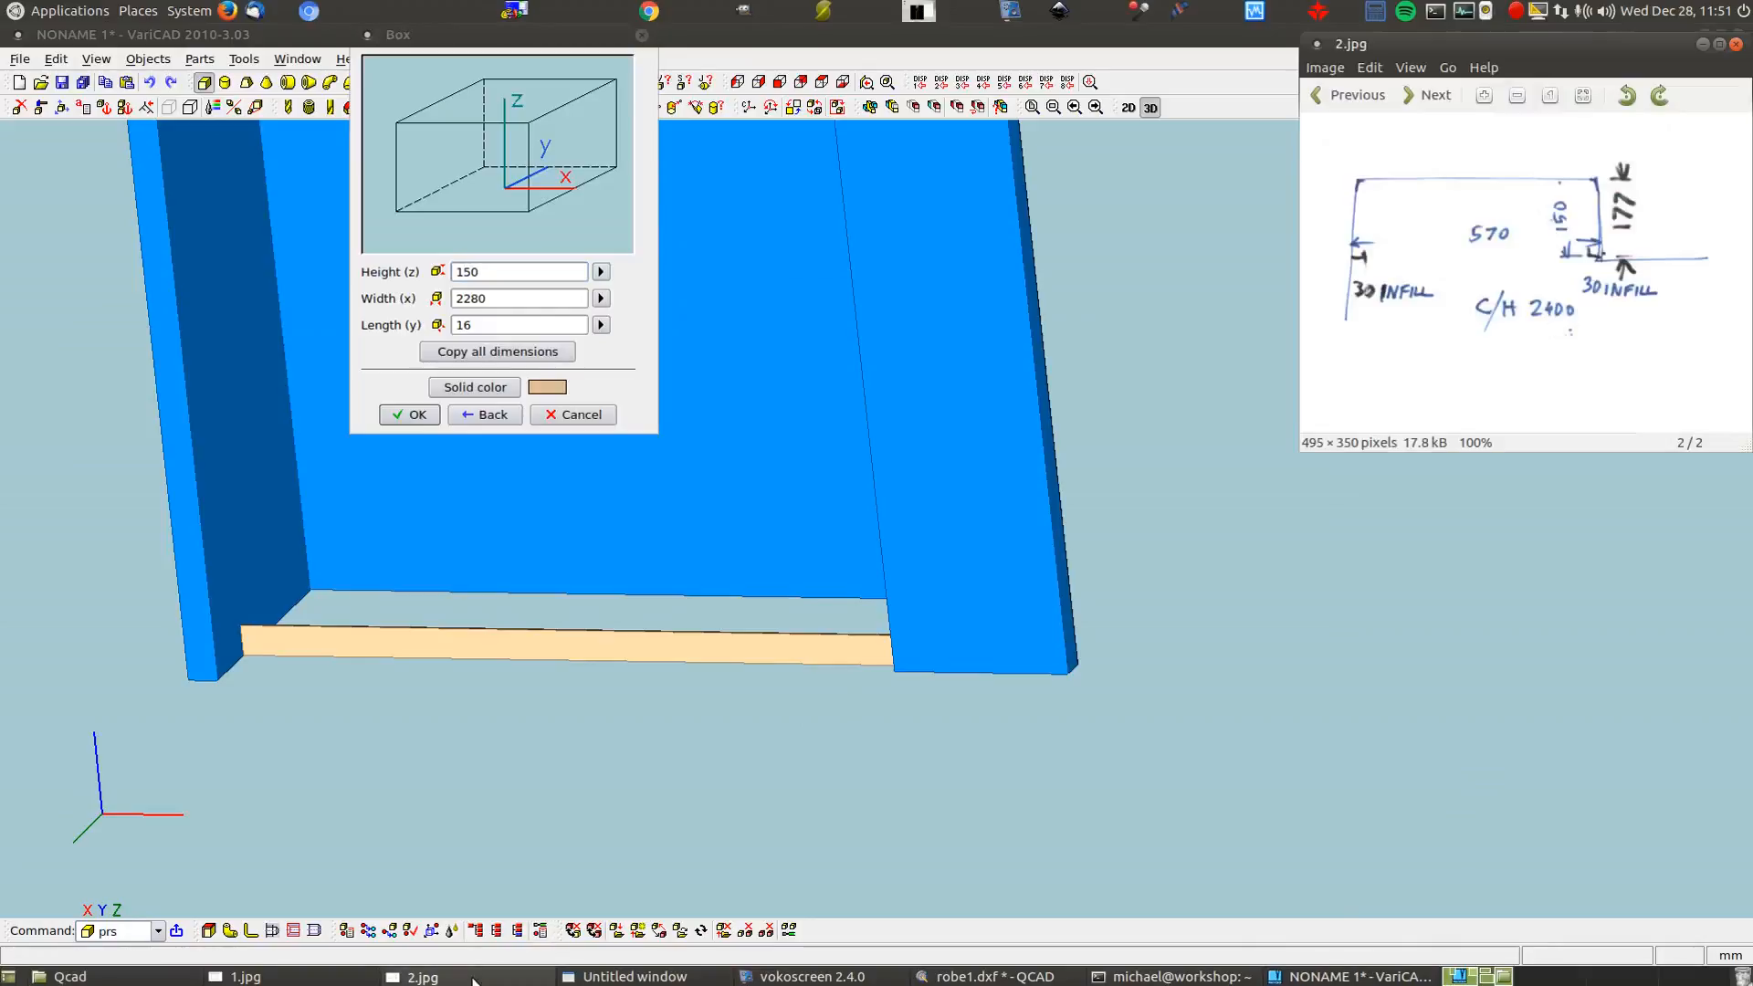
pyautogui.click(240, 977)
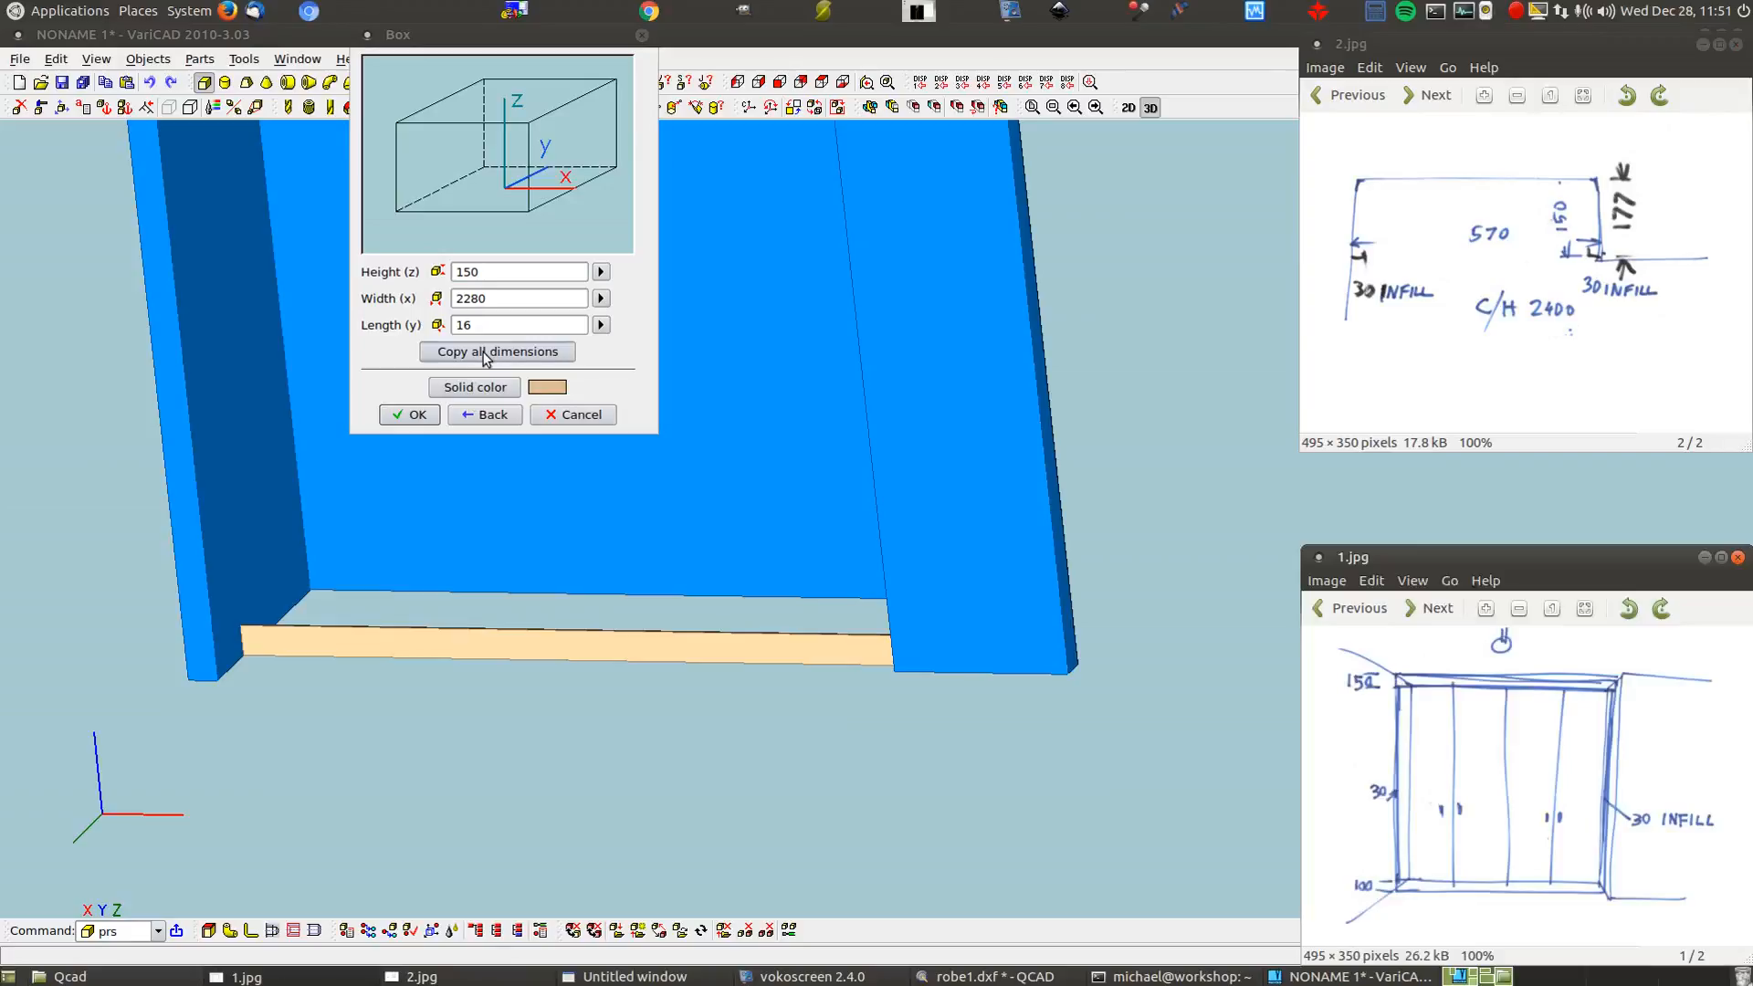
pyautogui.click(415, 416)
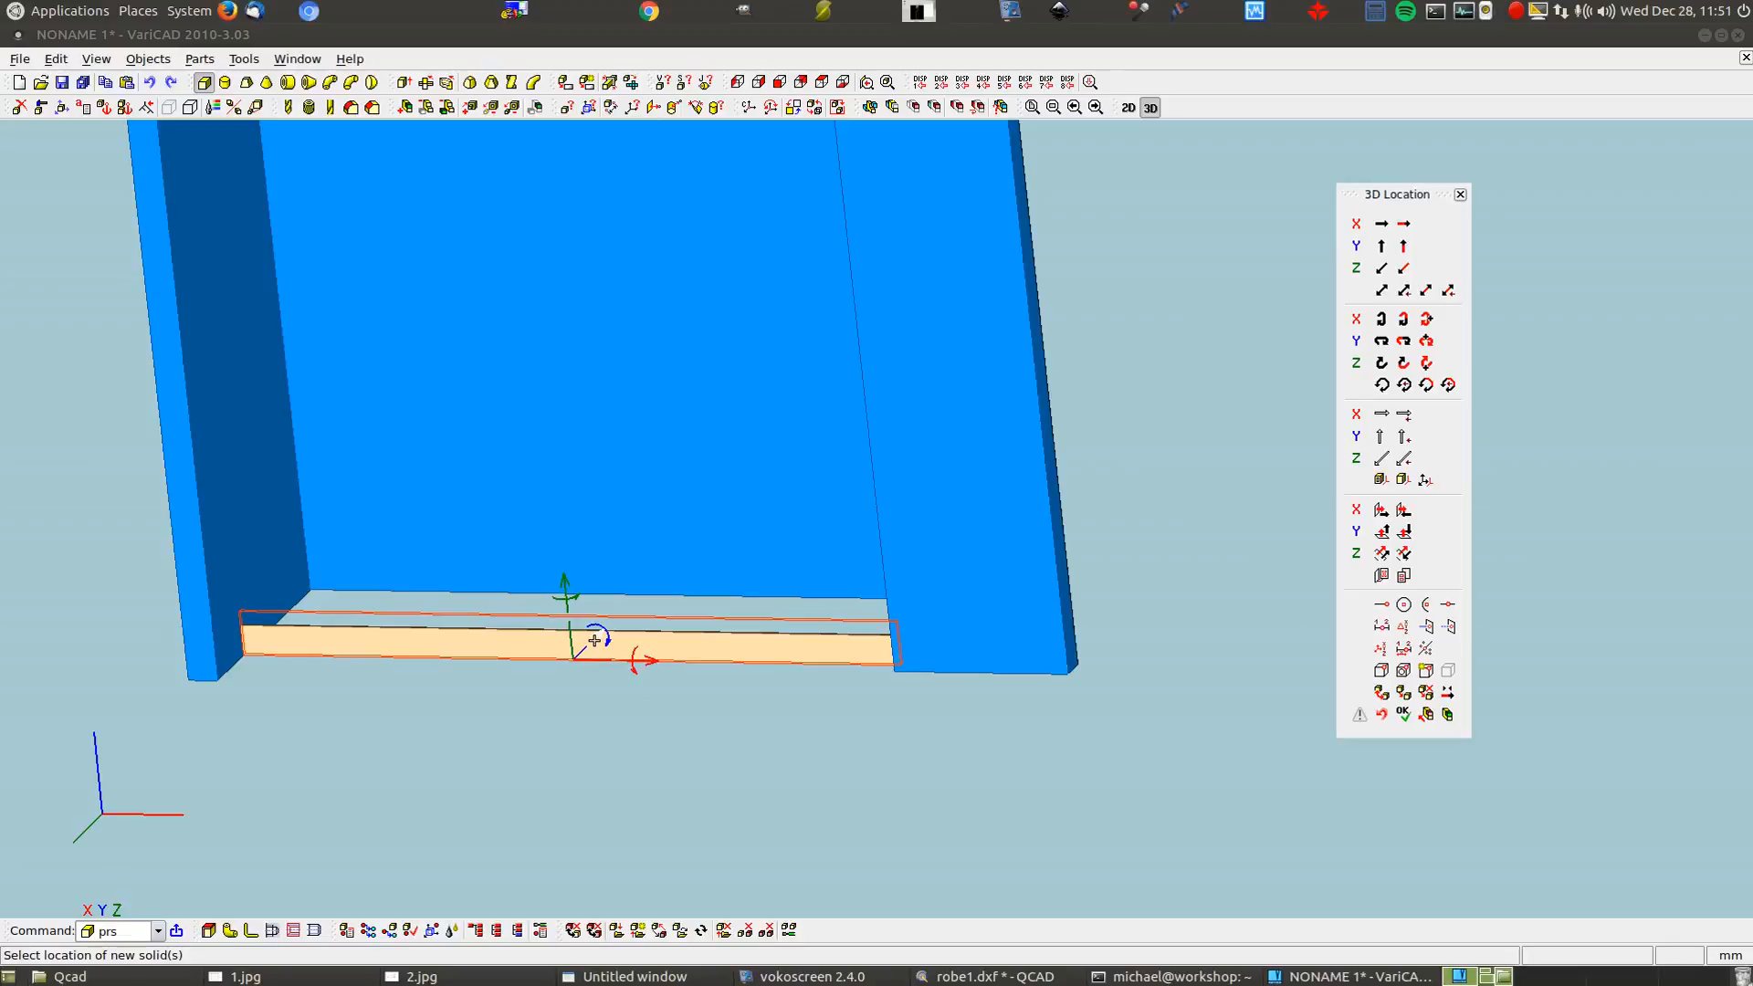
# Zoom around the robe1.dxf elevations in QCAD, then return to the NONAME 1* VariCAD model
pyautogui.click(975, 975)
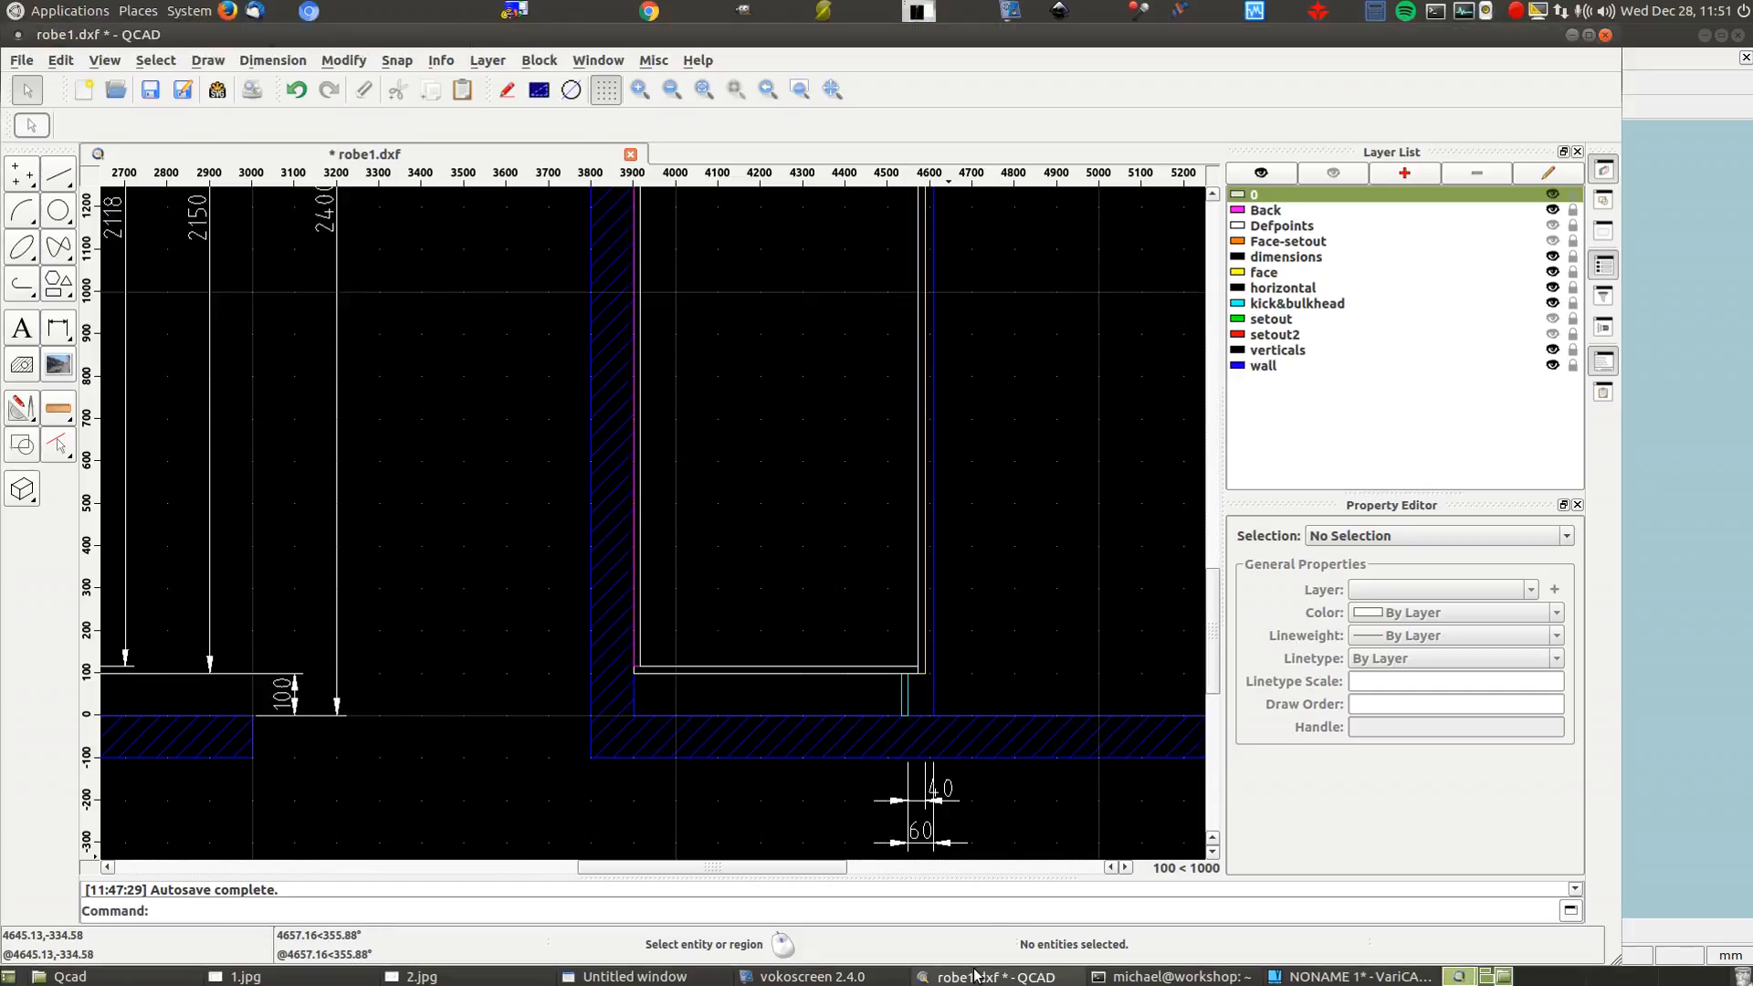
pyautogui.scroll(-4, 1018, 648)
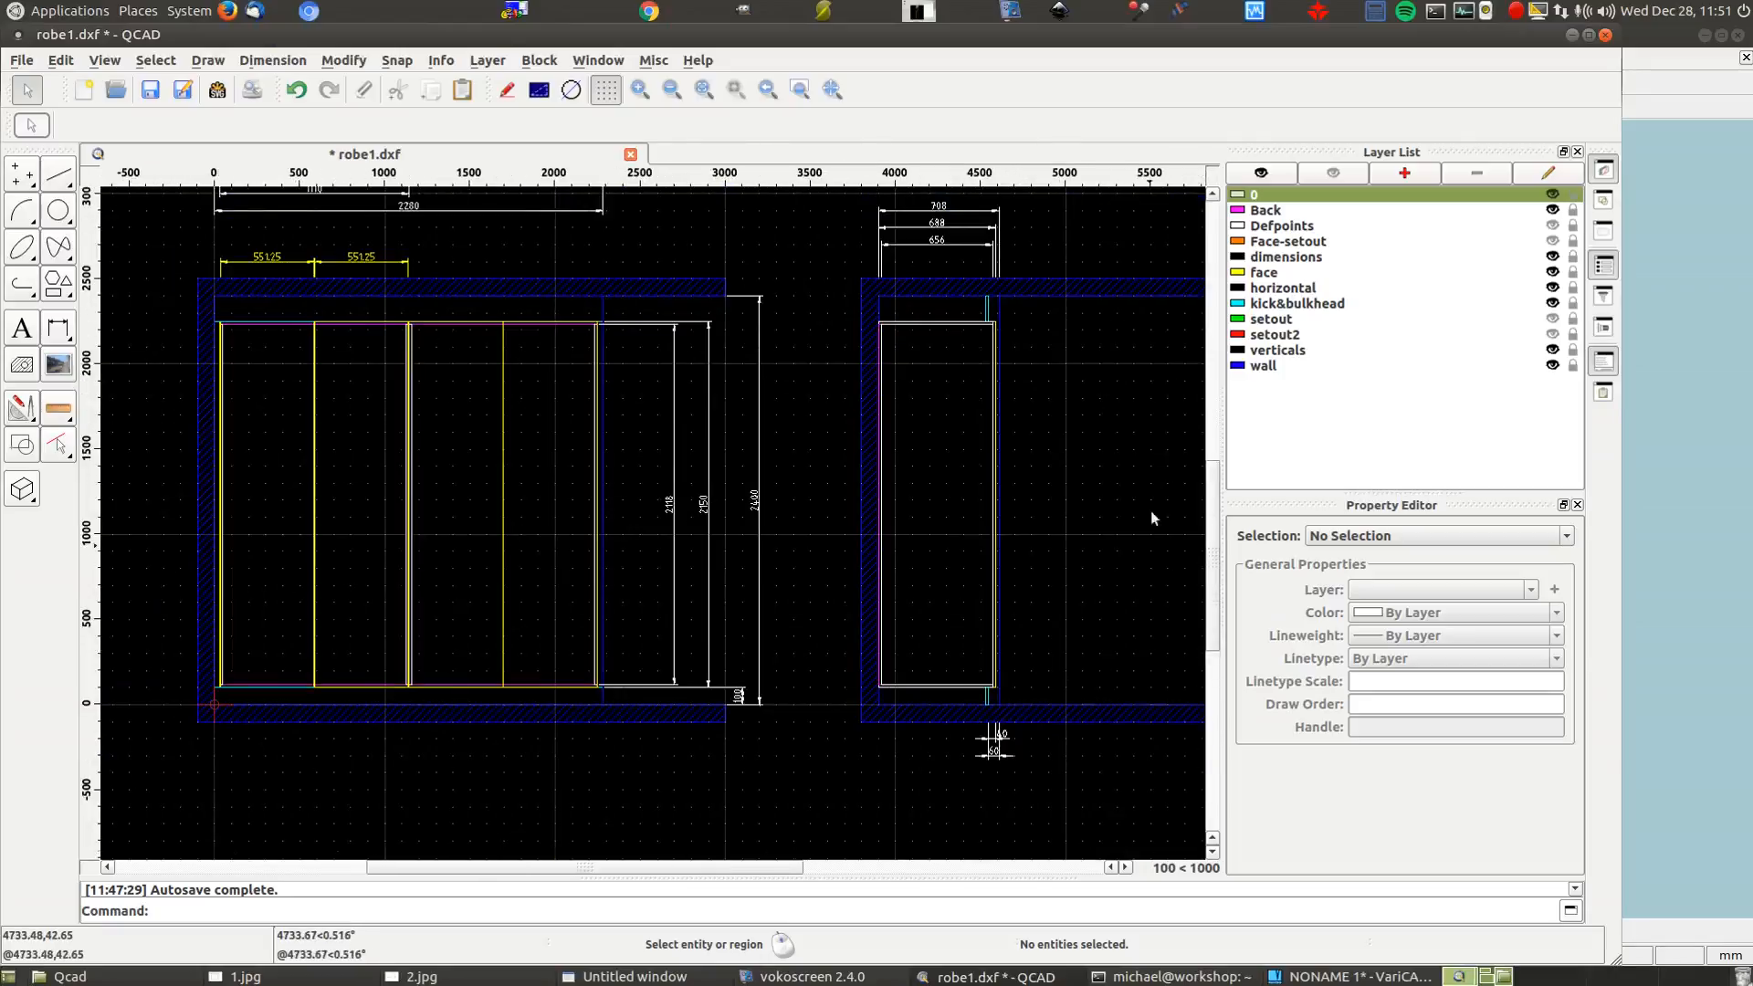
pyautogui.scroll(3, 997, 271)
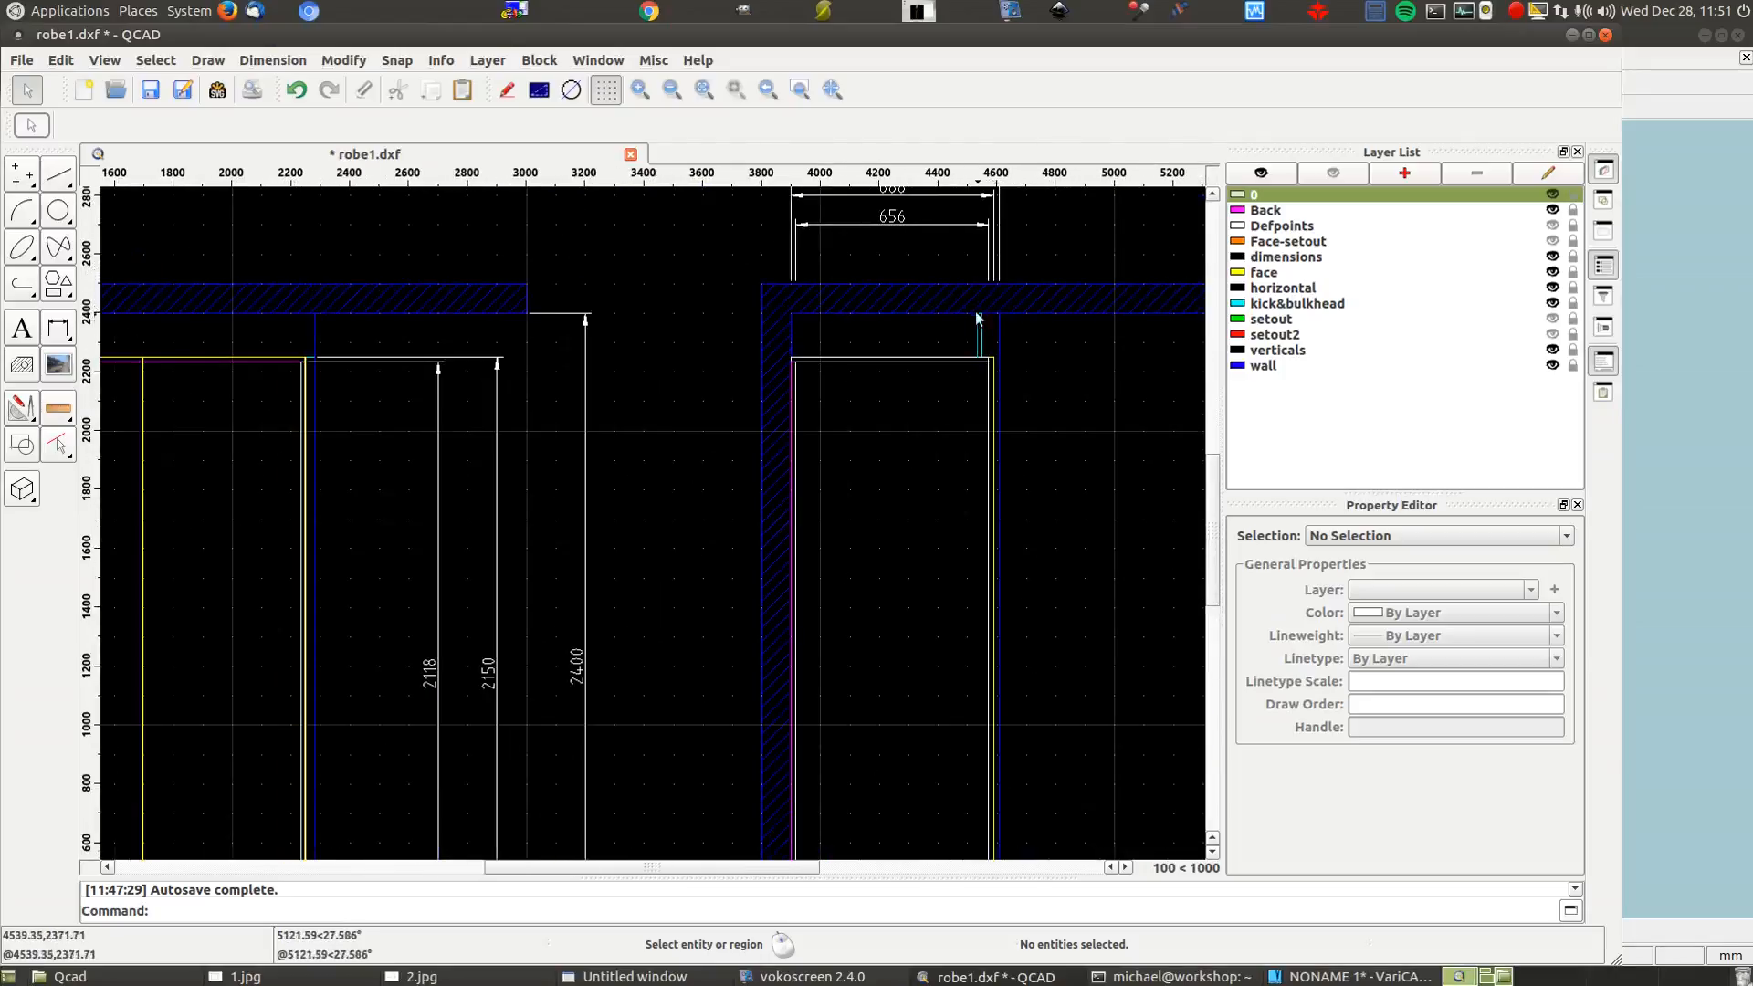
pyautogui.scroll(-3, 977, 317)
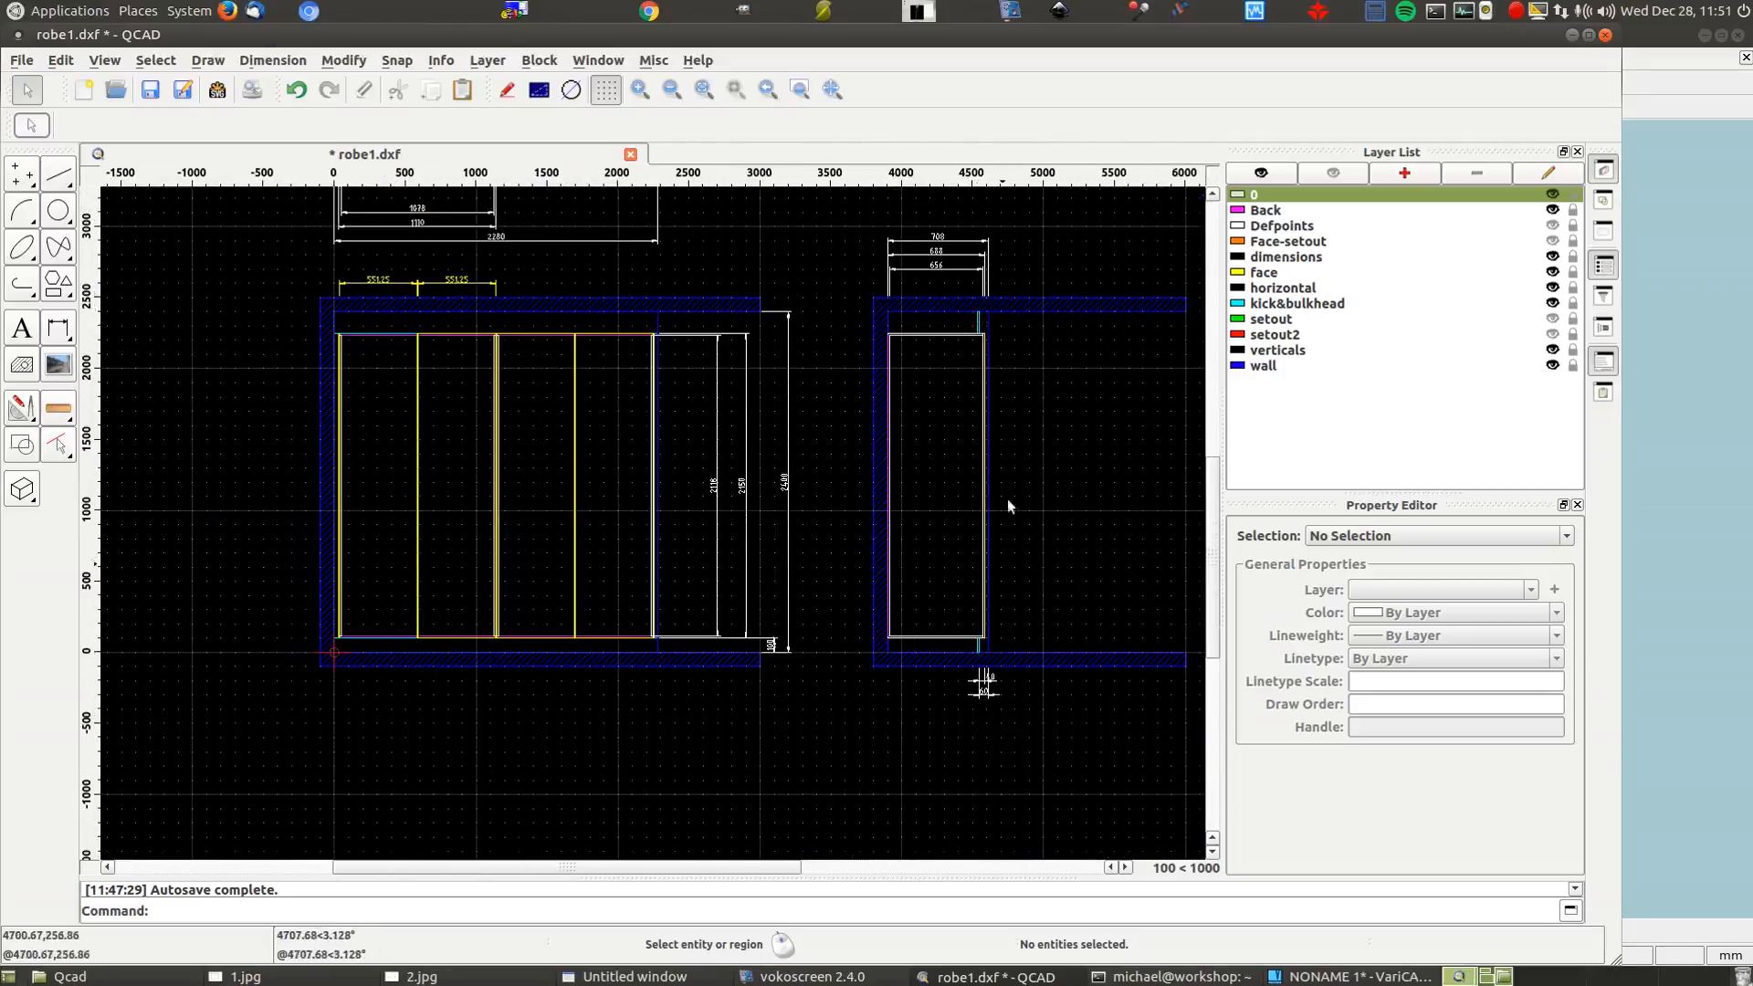
pyautogui.click(1337, 977)
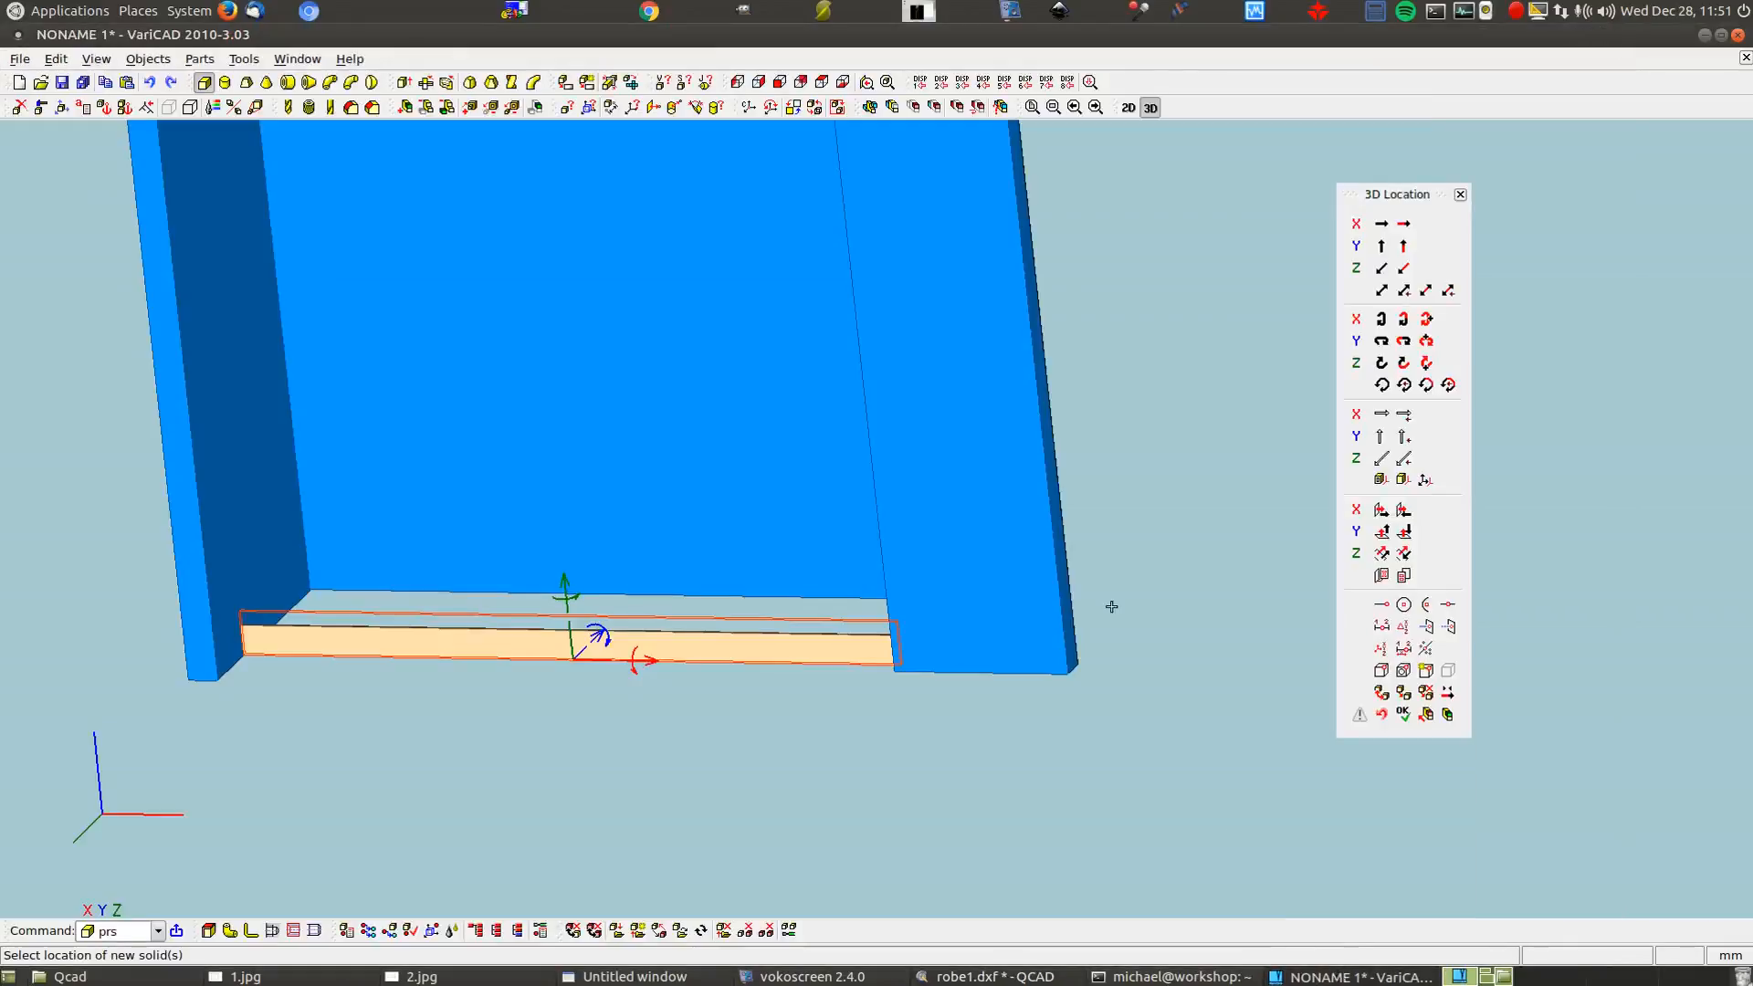
# Move the 150 mm tan strip 2250 mm up, measured point-to-plane from its edge to the carcass top face
pyautogui.click(562, 579)
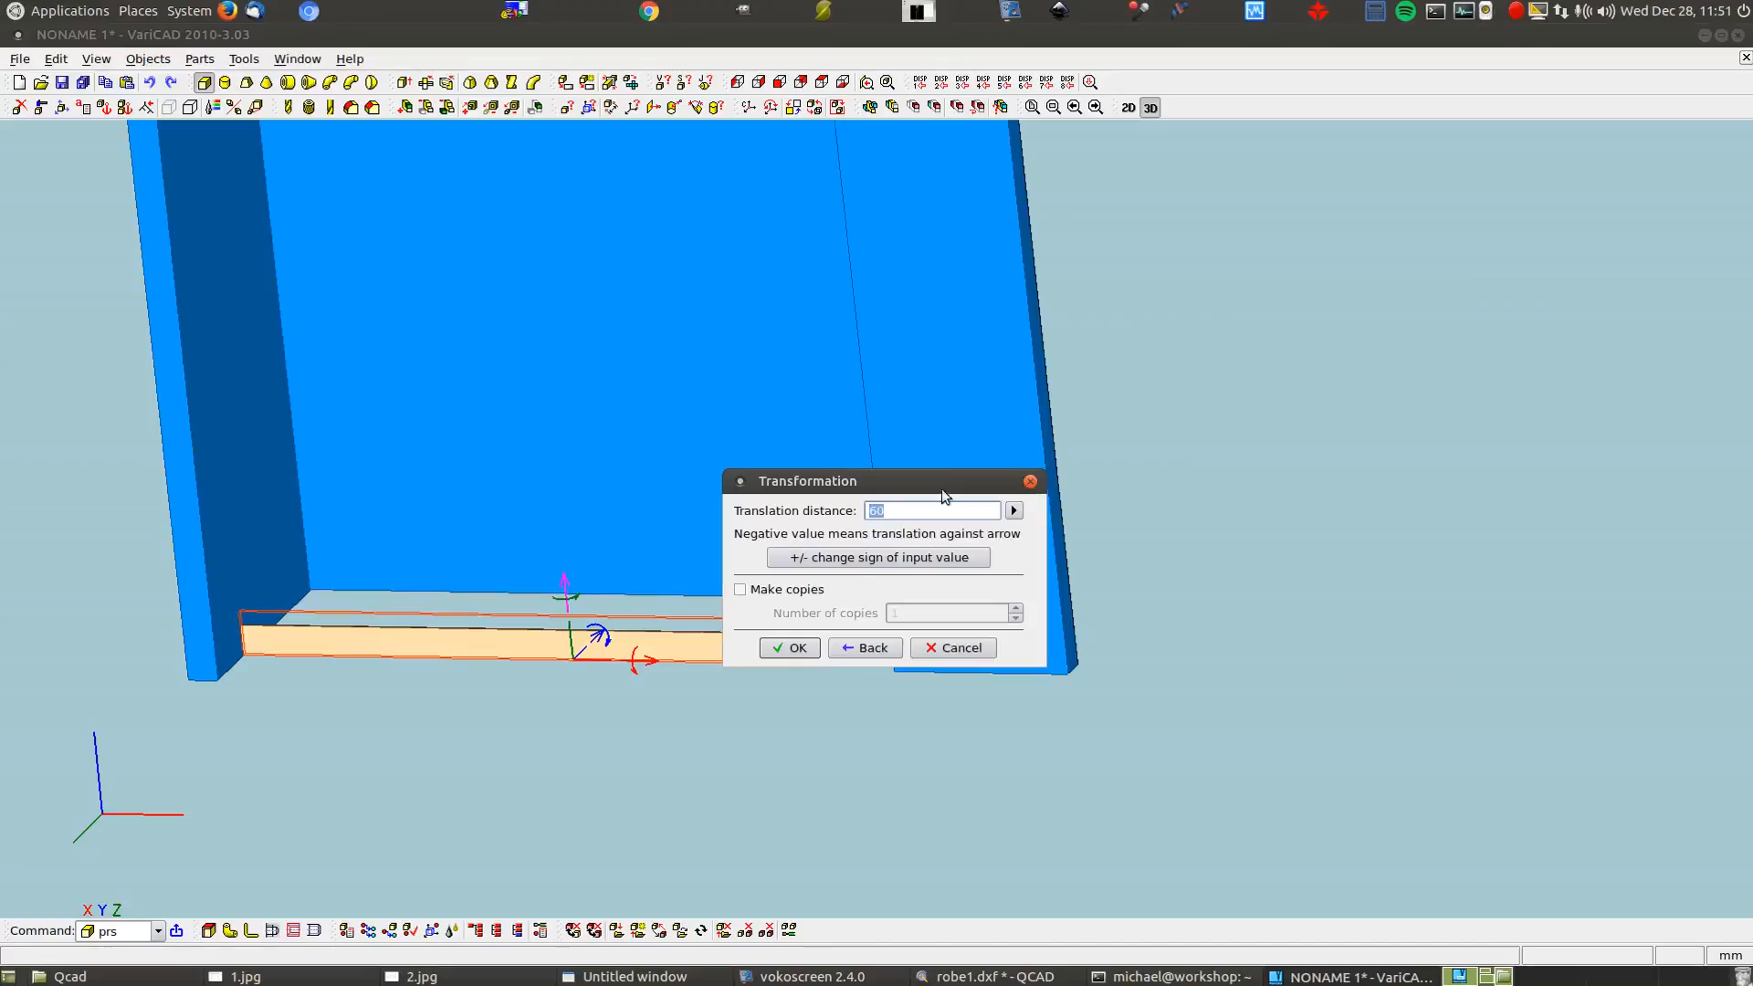
pyautogui.click(1014, 510)
pyautogui.click(1113, 535)
pyautogui.scroll(3, 822, 634)
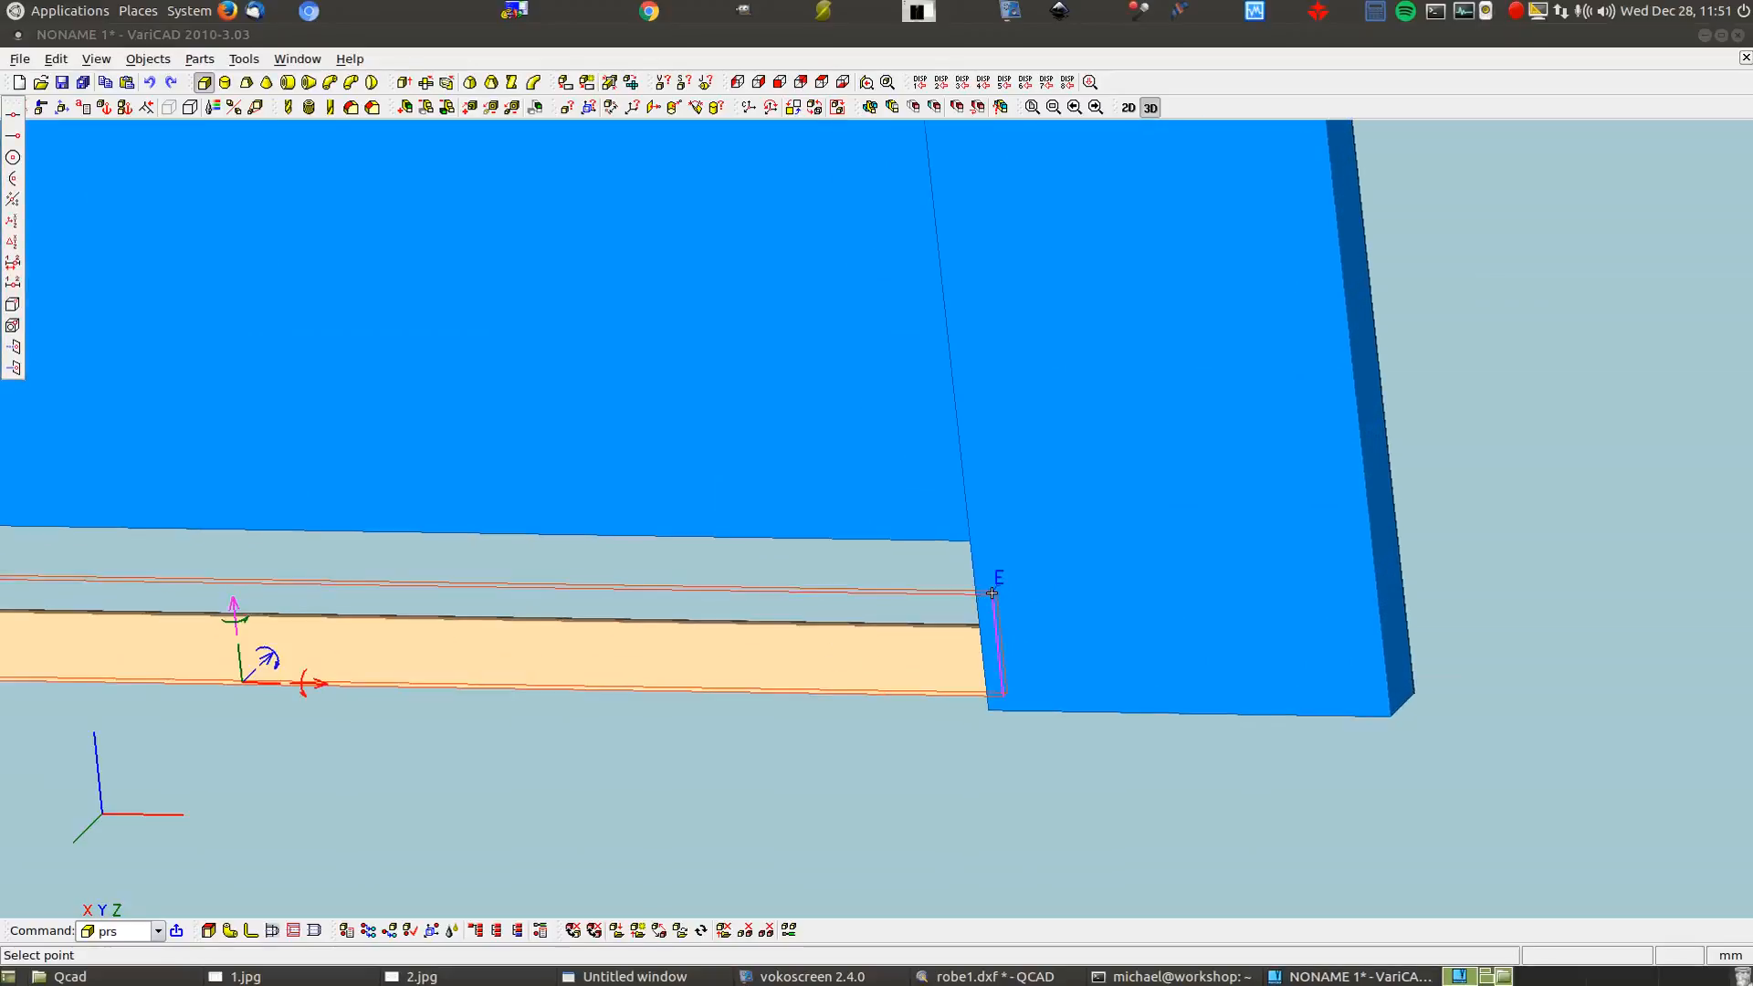
pyautogui.click(990, 593)
pyautogui.scroll(-5, 991, 594)
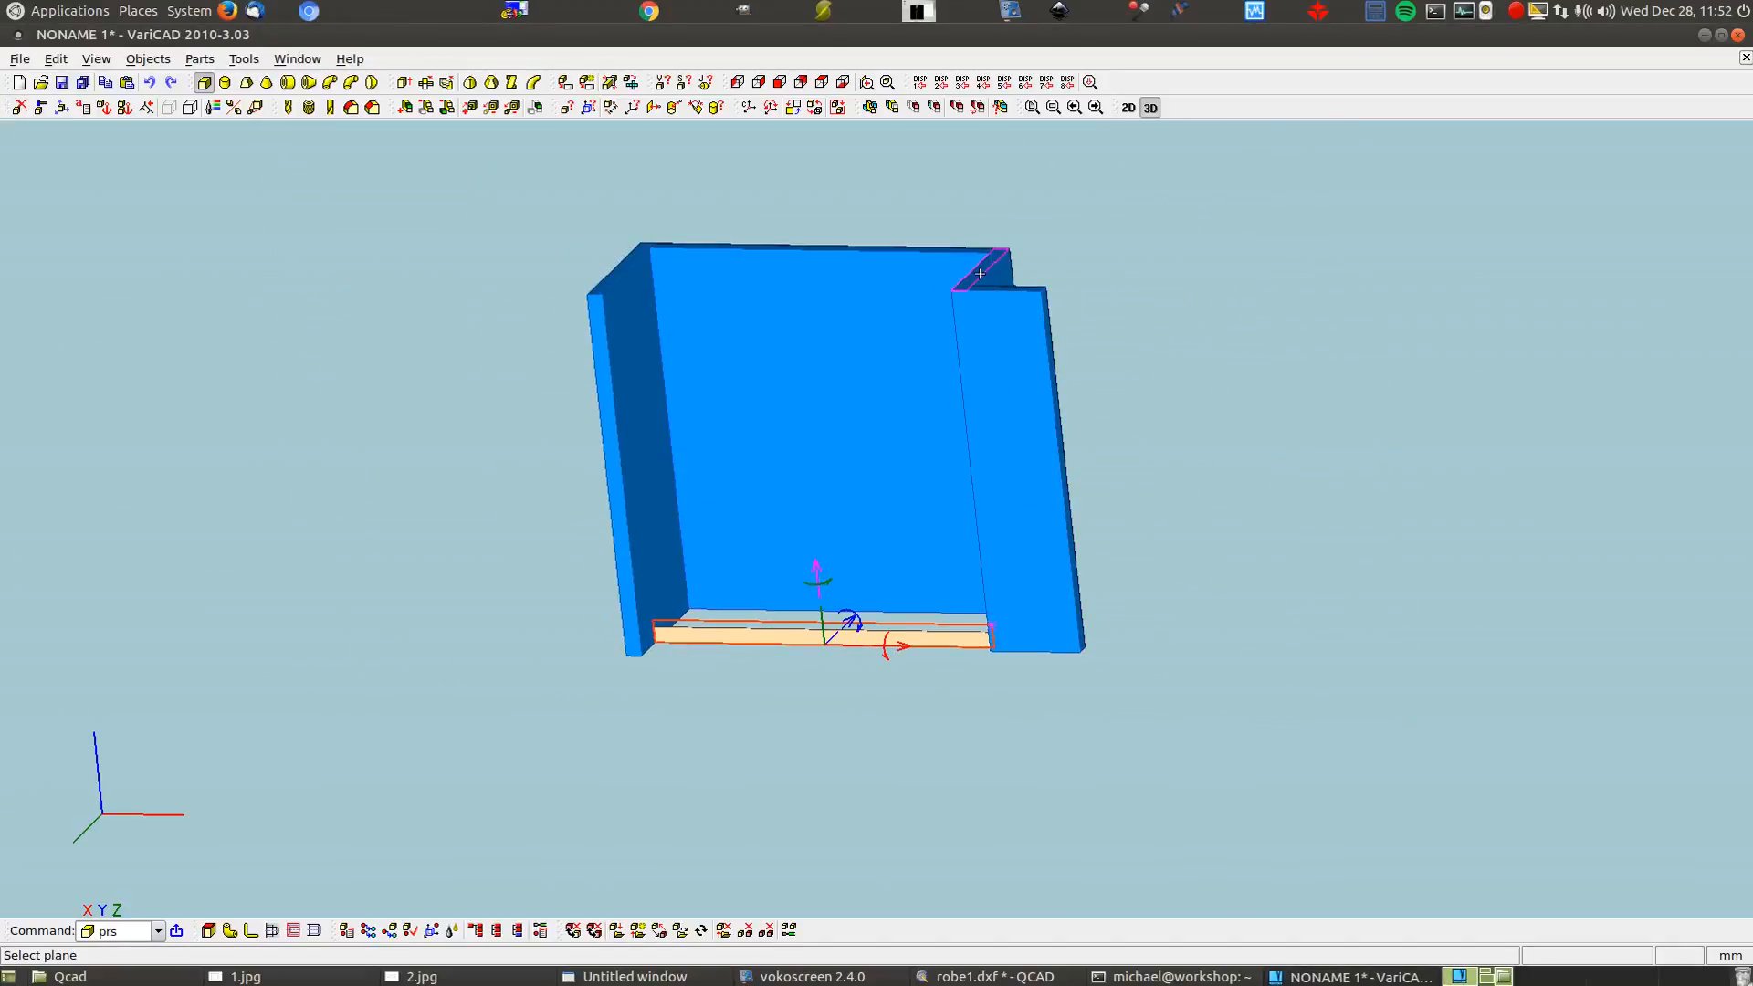
pyautogui.click(979, 273)
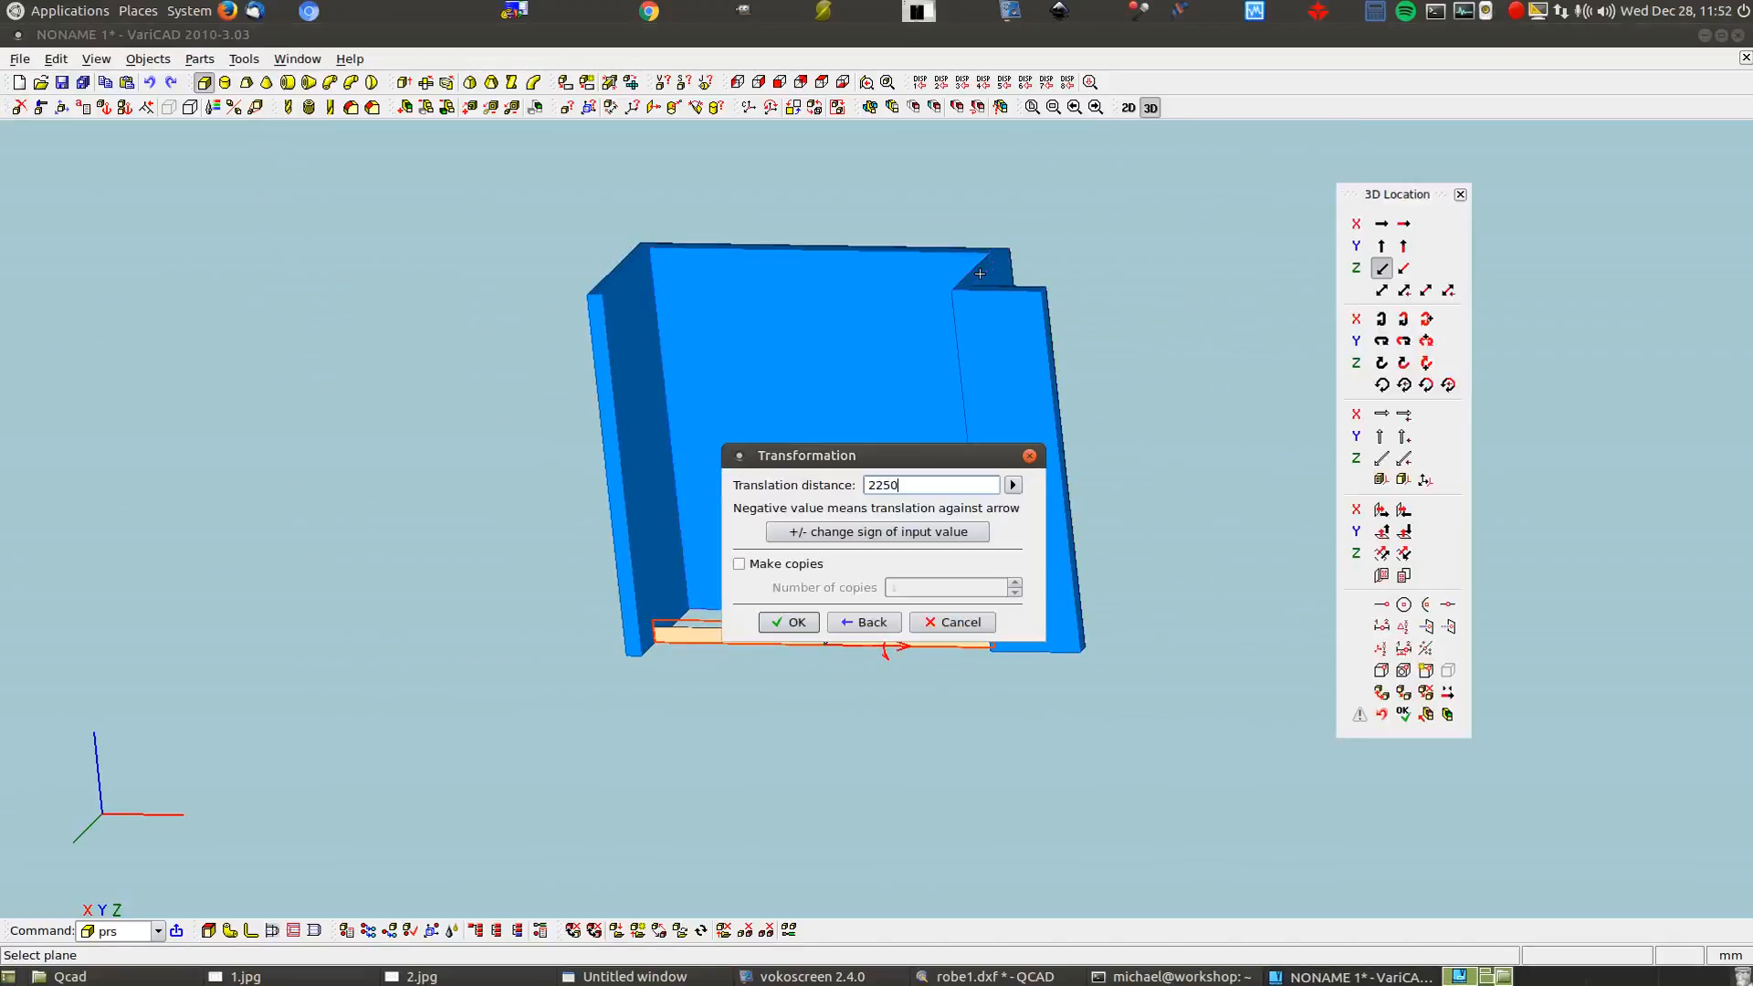
pyautogui.click(811, 621)
pyautogui.rightClick(803, 630)
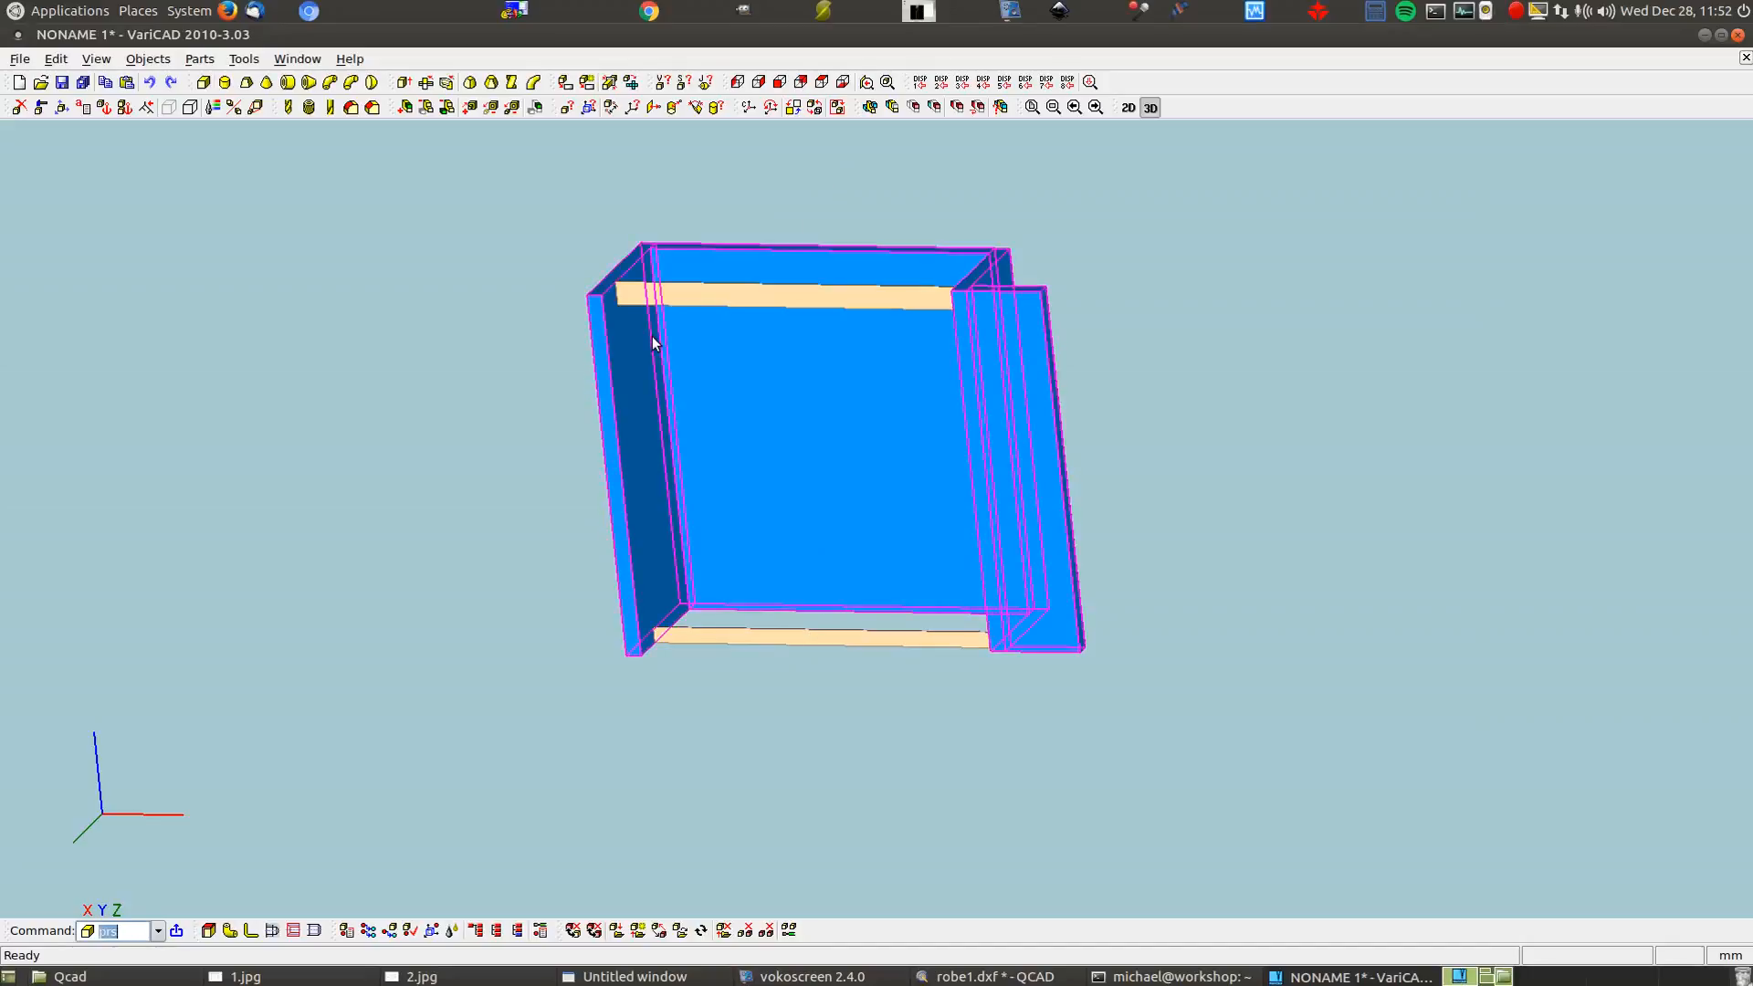
# Check the 2.jpg and 1.jpg reference sketches, then start a new box in VariCAD
pyautogui.click(421, 977)
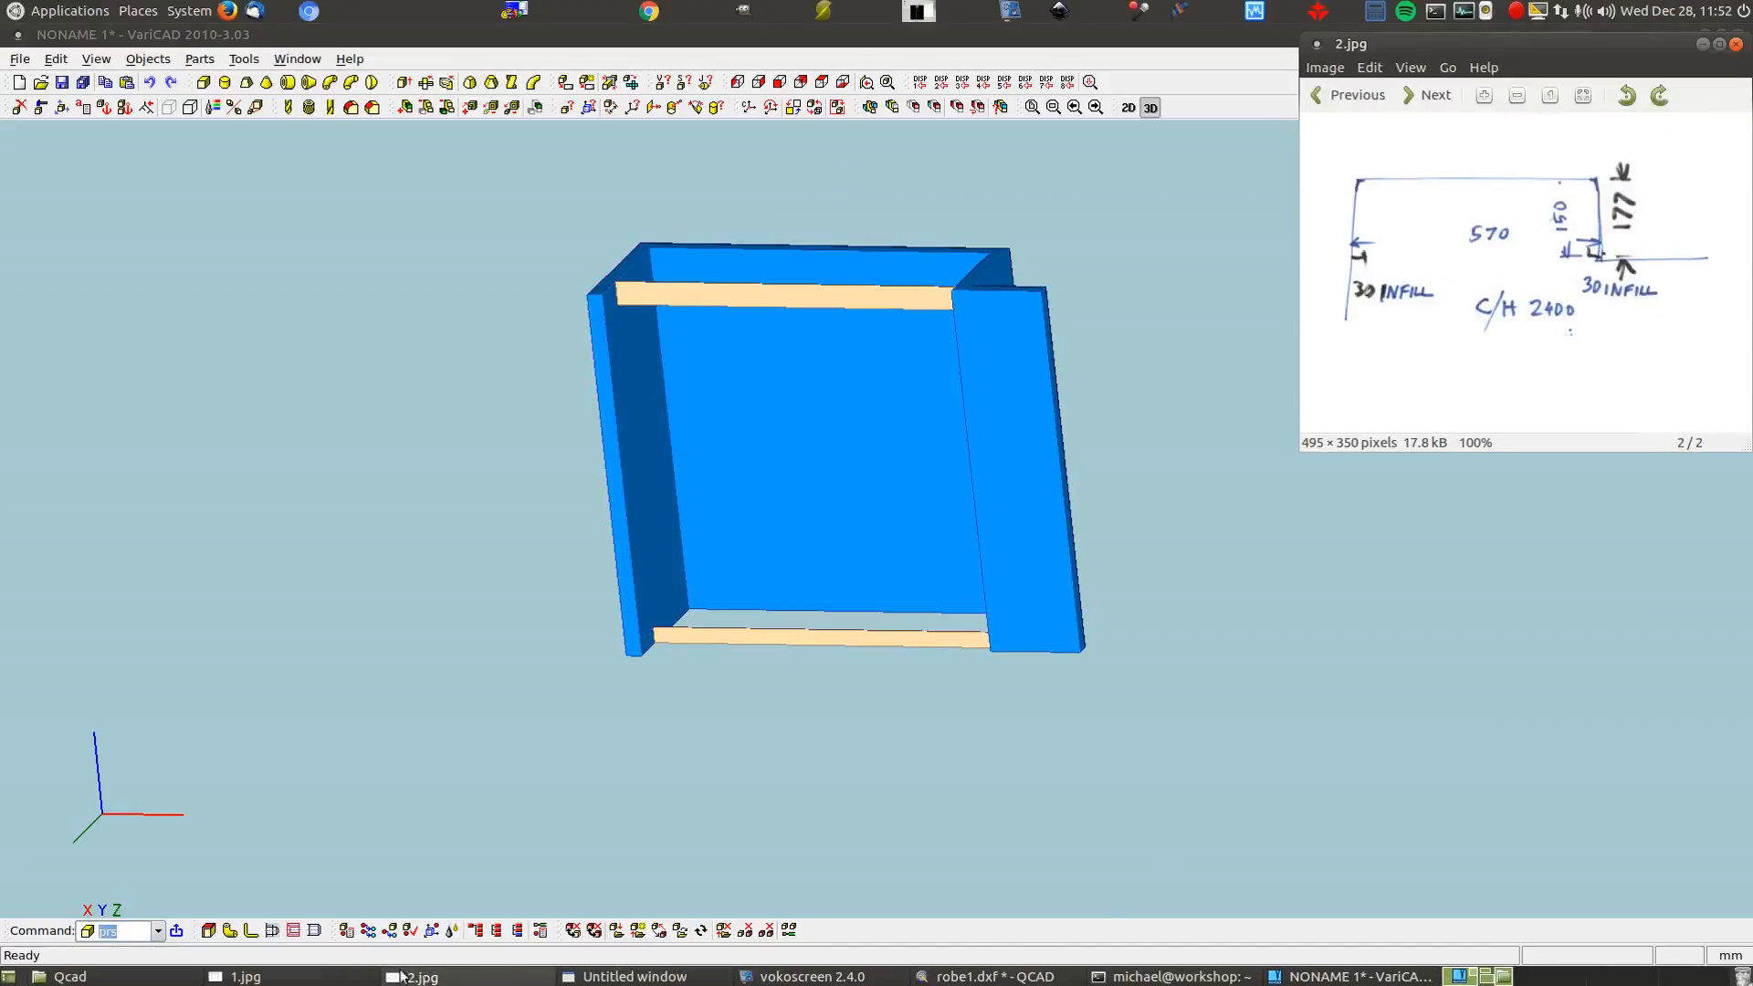
pyautogui.click(243, 977)
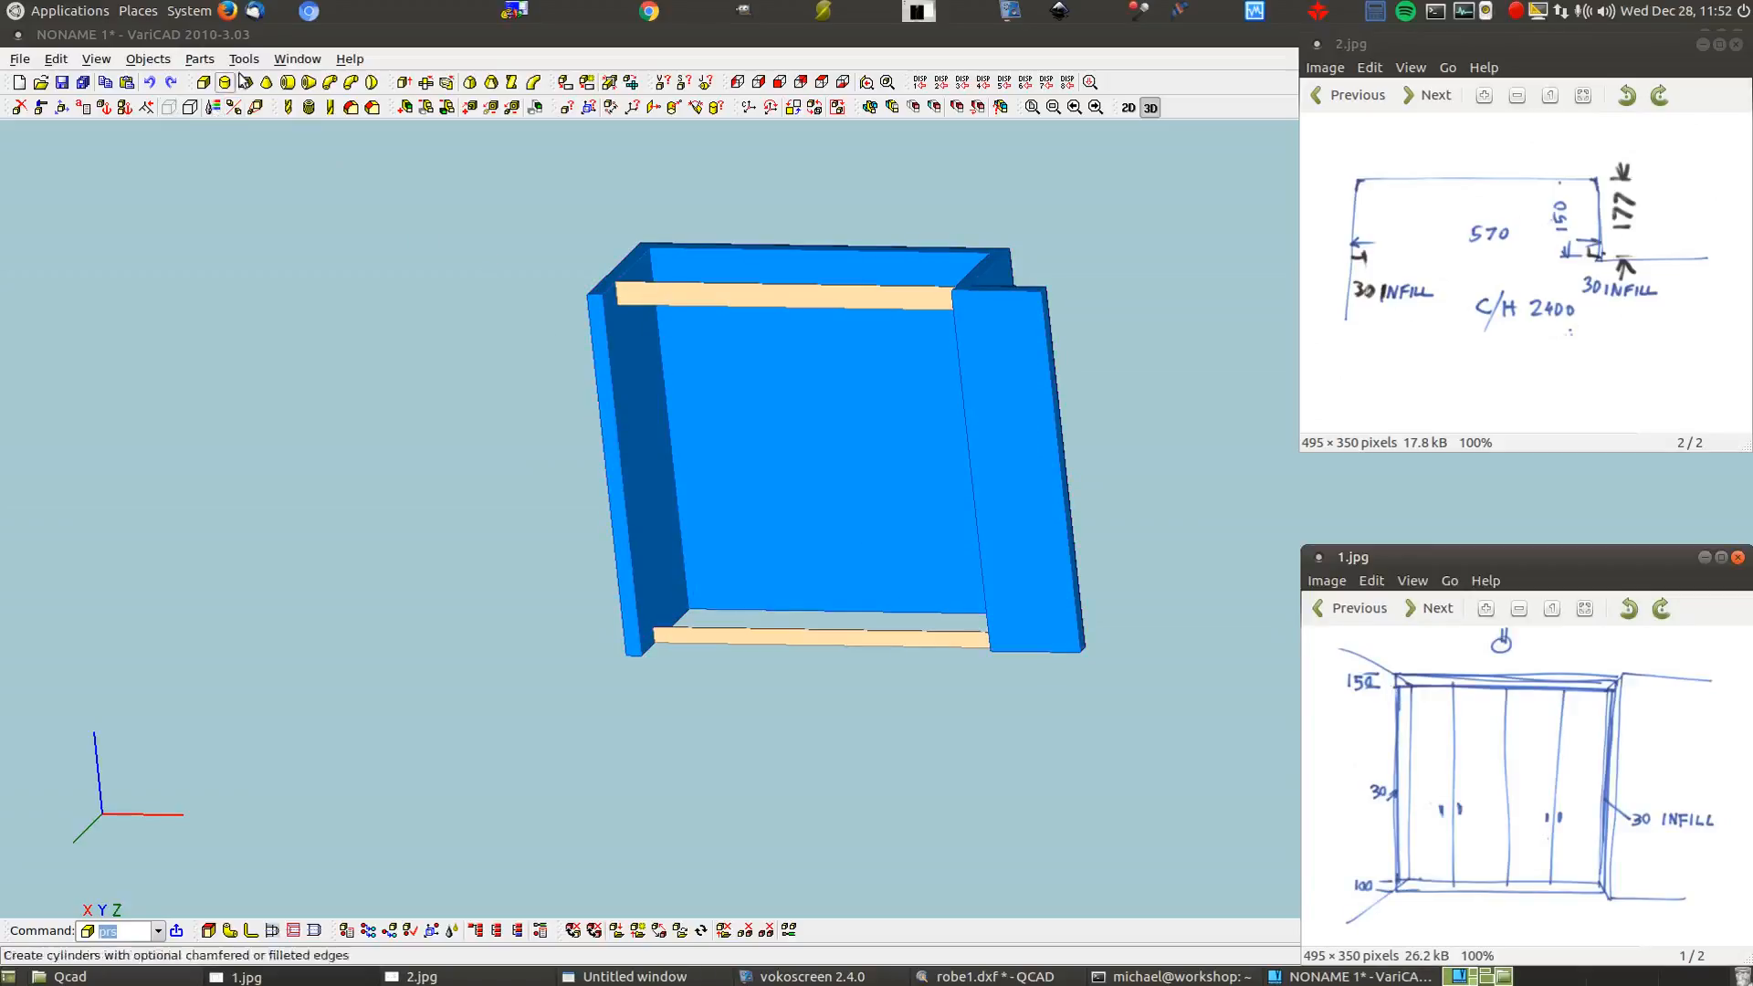
pyautogui.click(204, 83)
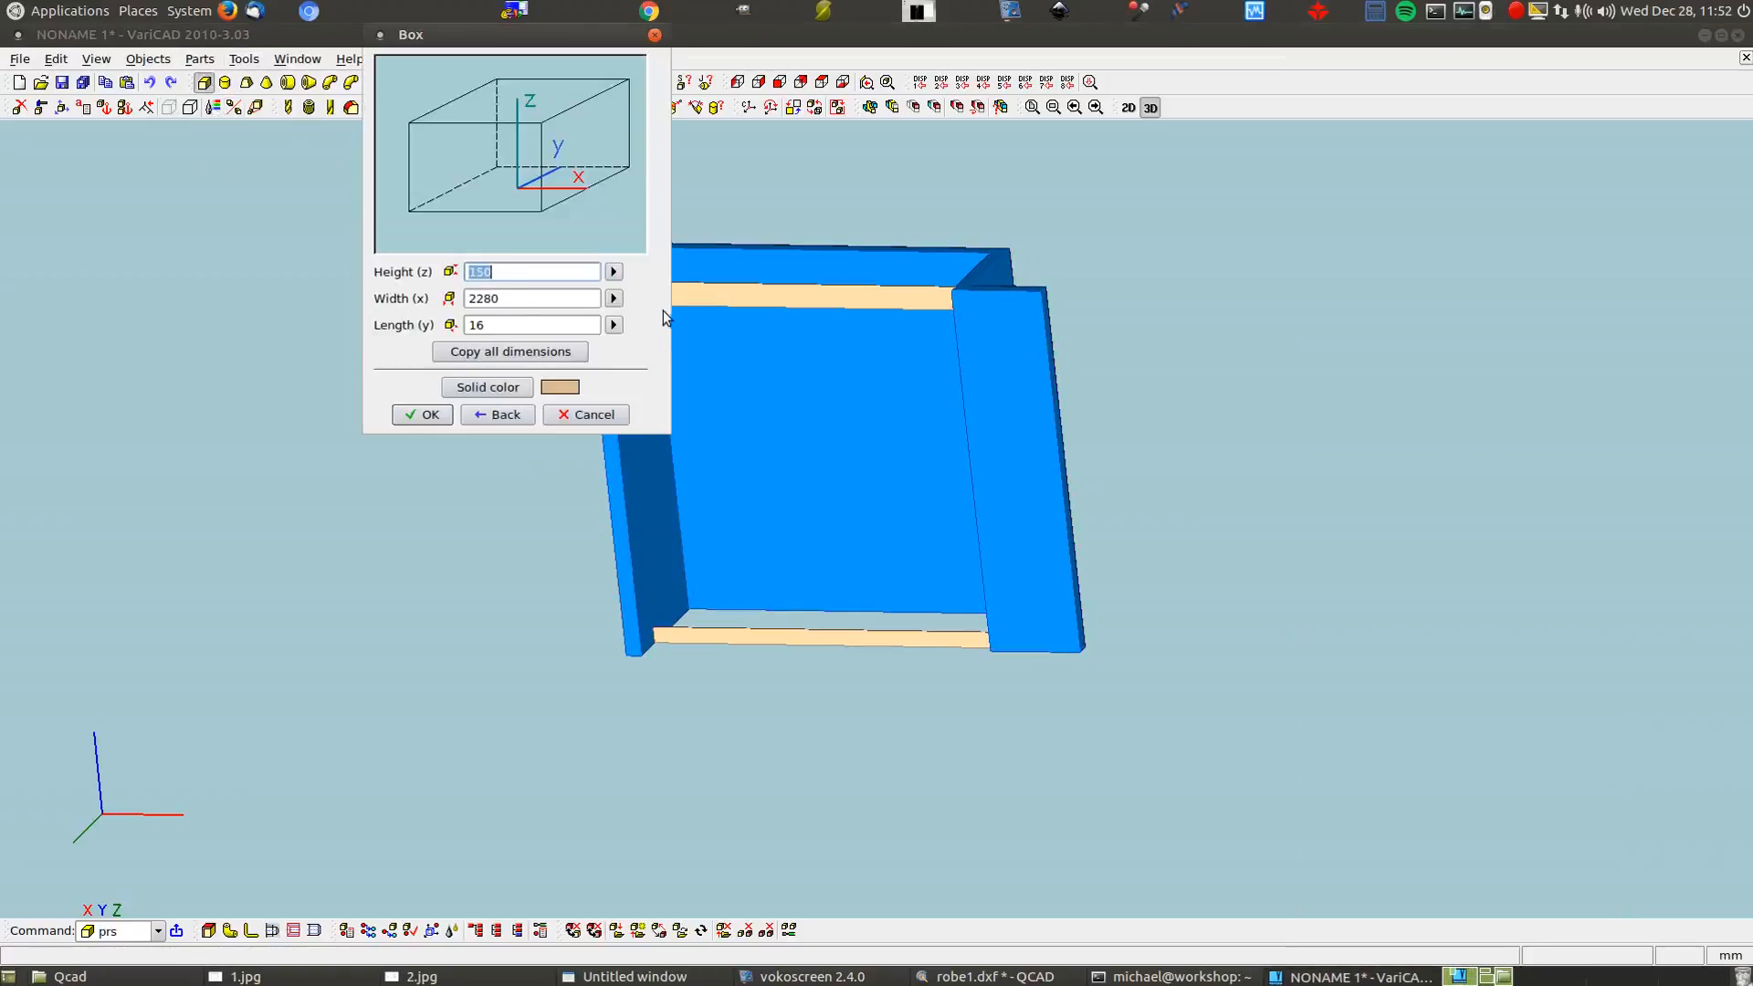
# Measure the box height between the top strip's bottom edge and the lower strip's corner
pyautogui.click(613, 273)
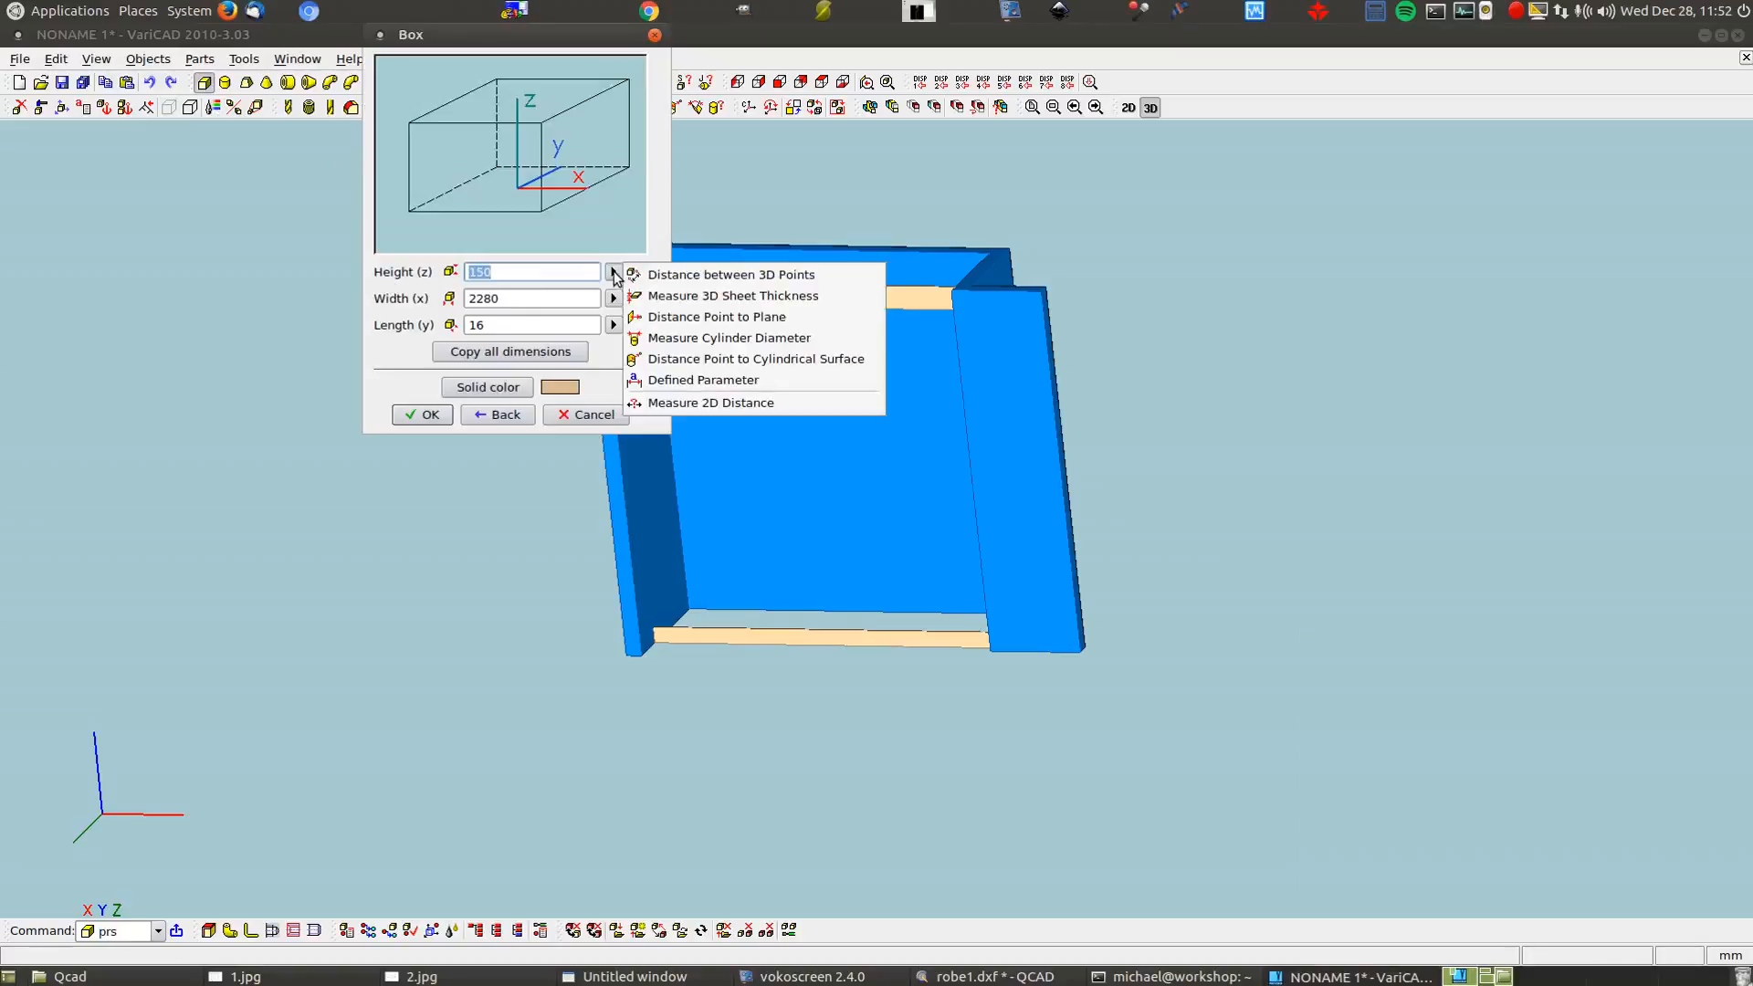
pyautogui.click(674, 275)
pyautogui.scroll(5, 630, 303)
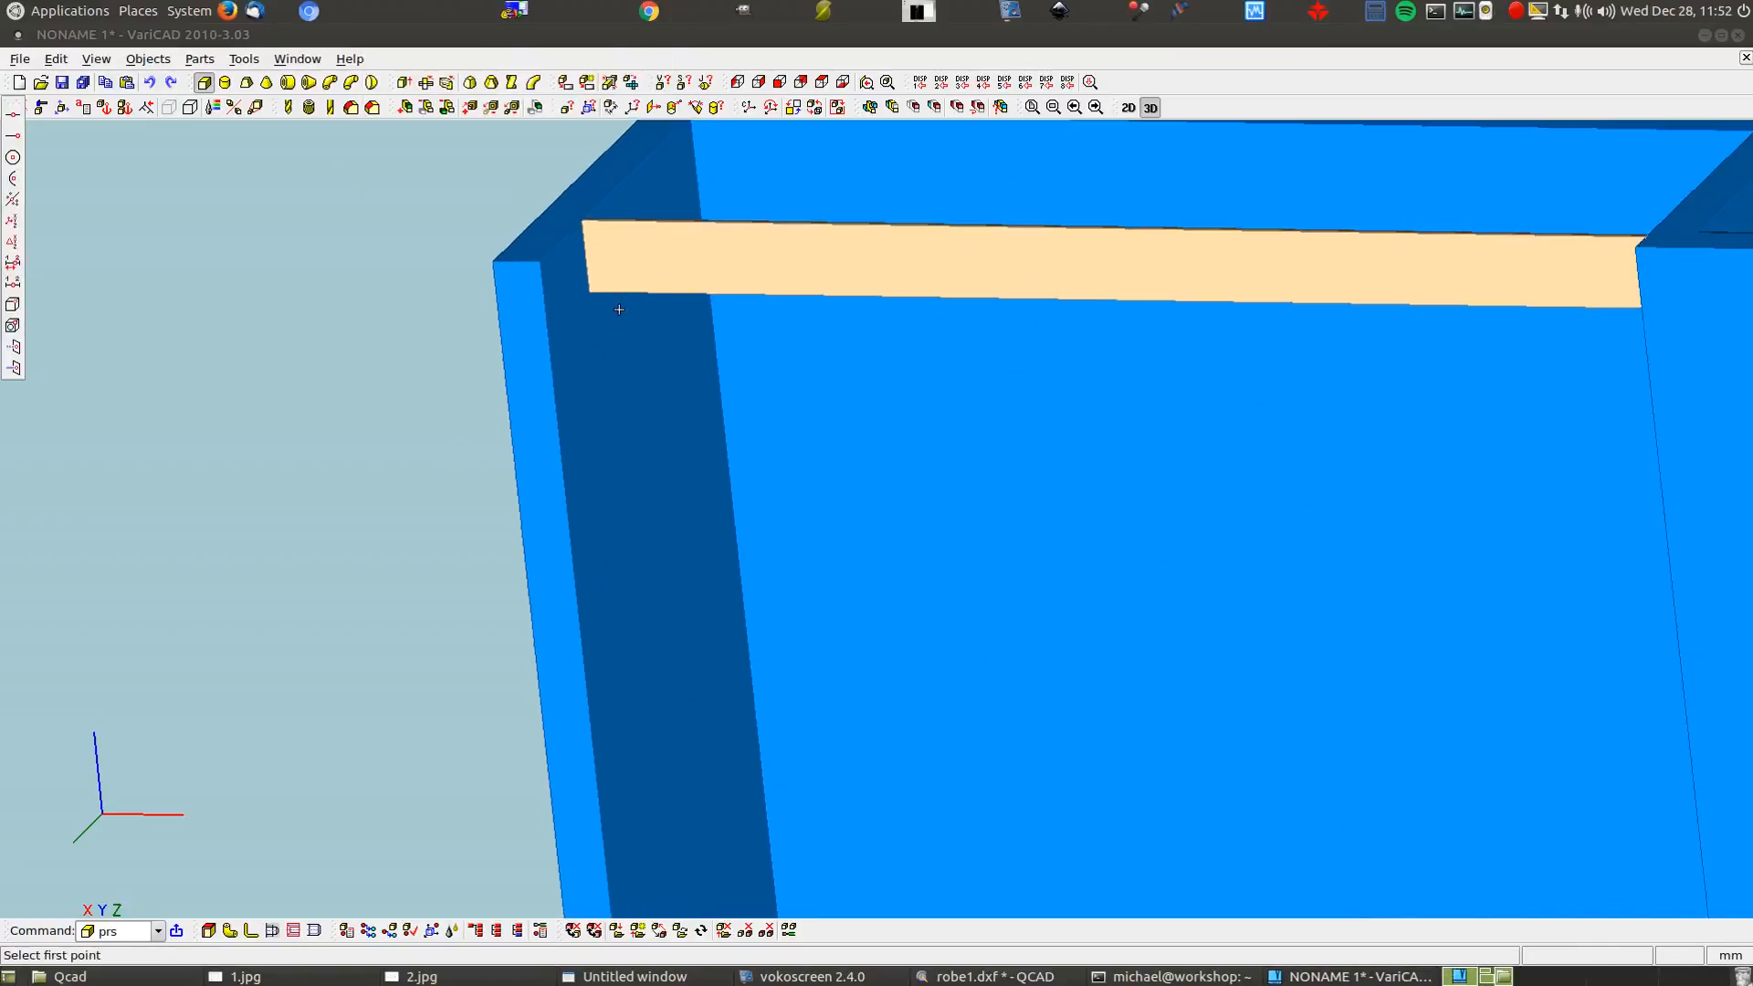
pyautogui.scroll(1, 607, 307)
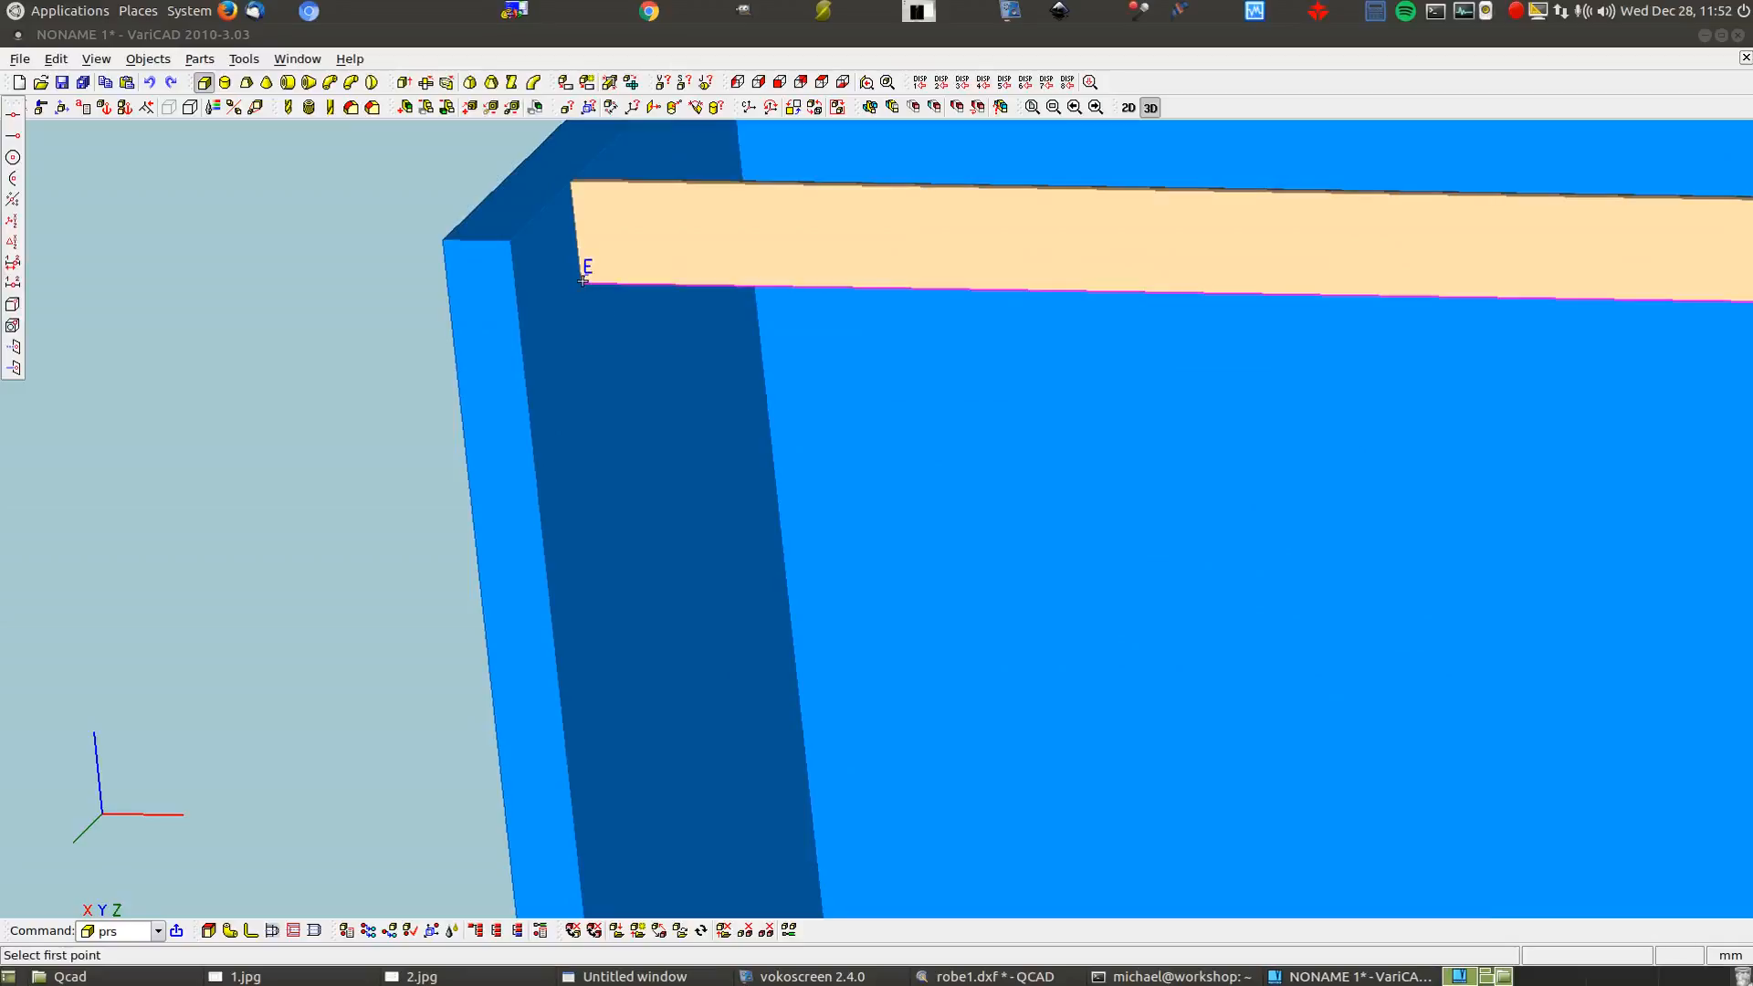
pyautogui.click(583, 280)
pyautogui.scroll(-6, 584, 280)
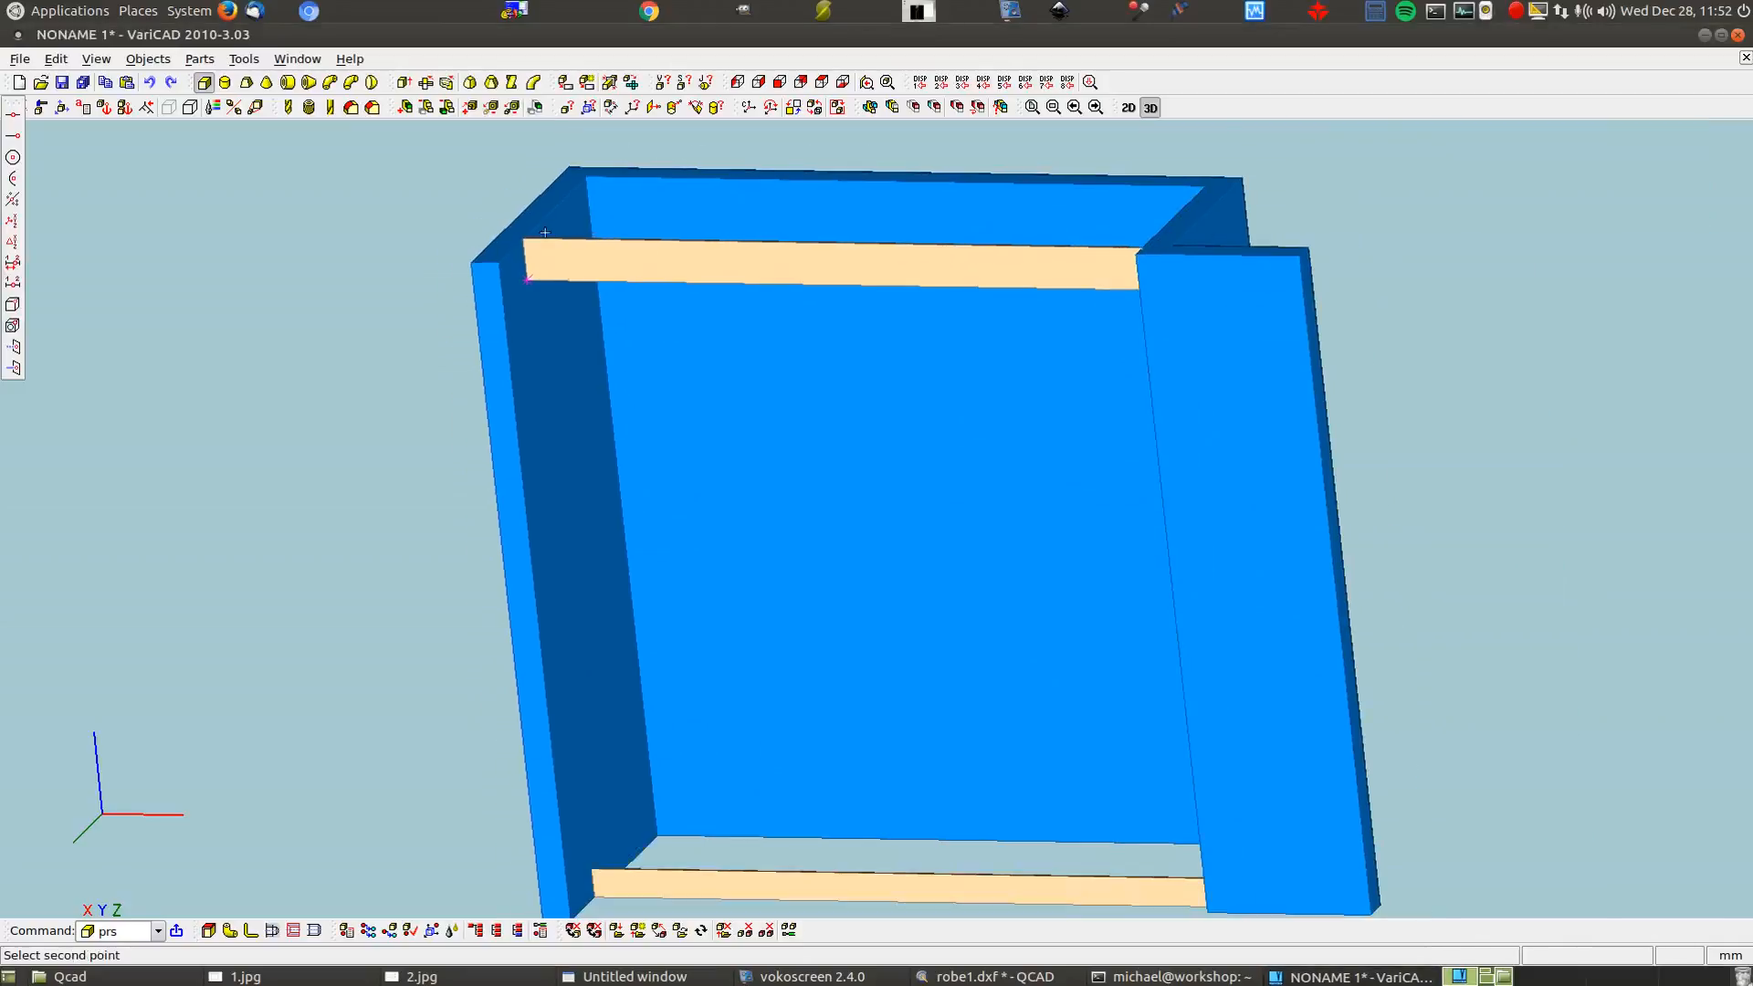
pyautogui.scroll(6, 606, 760)
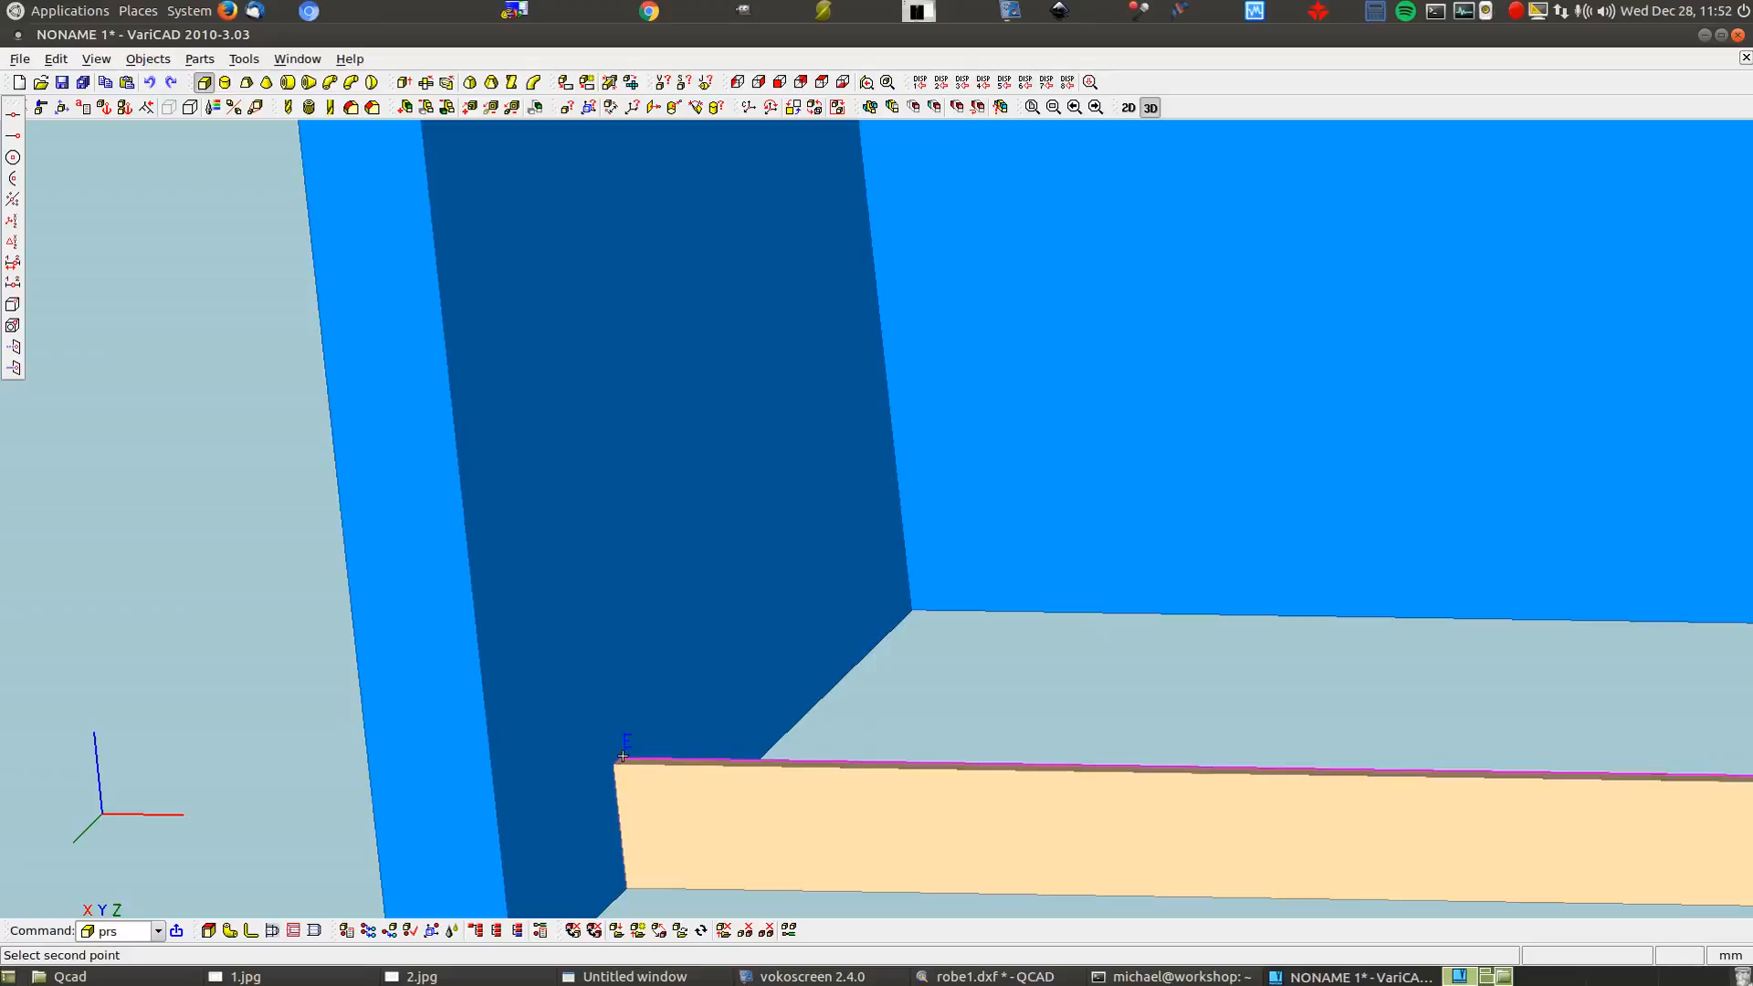
pyautogui.click(622, 757)
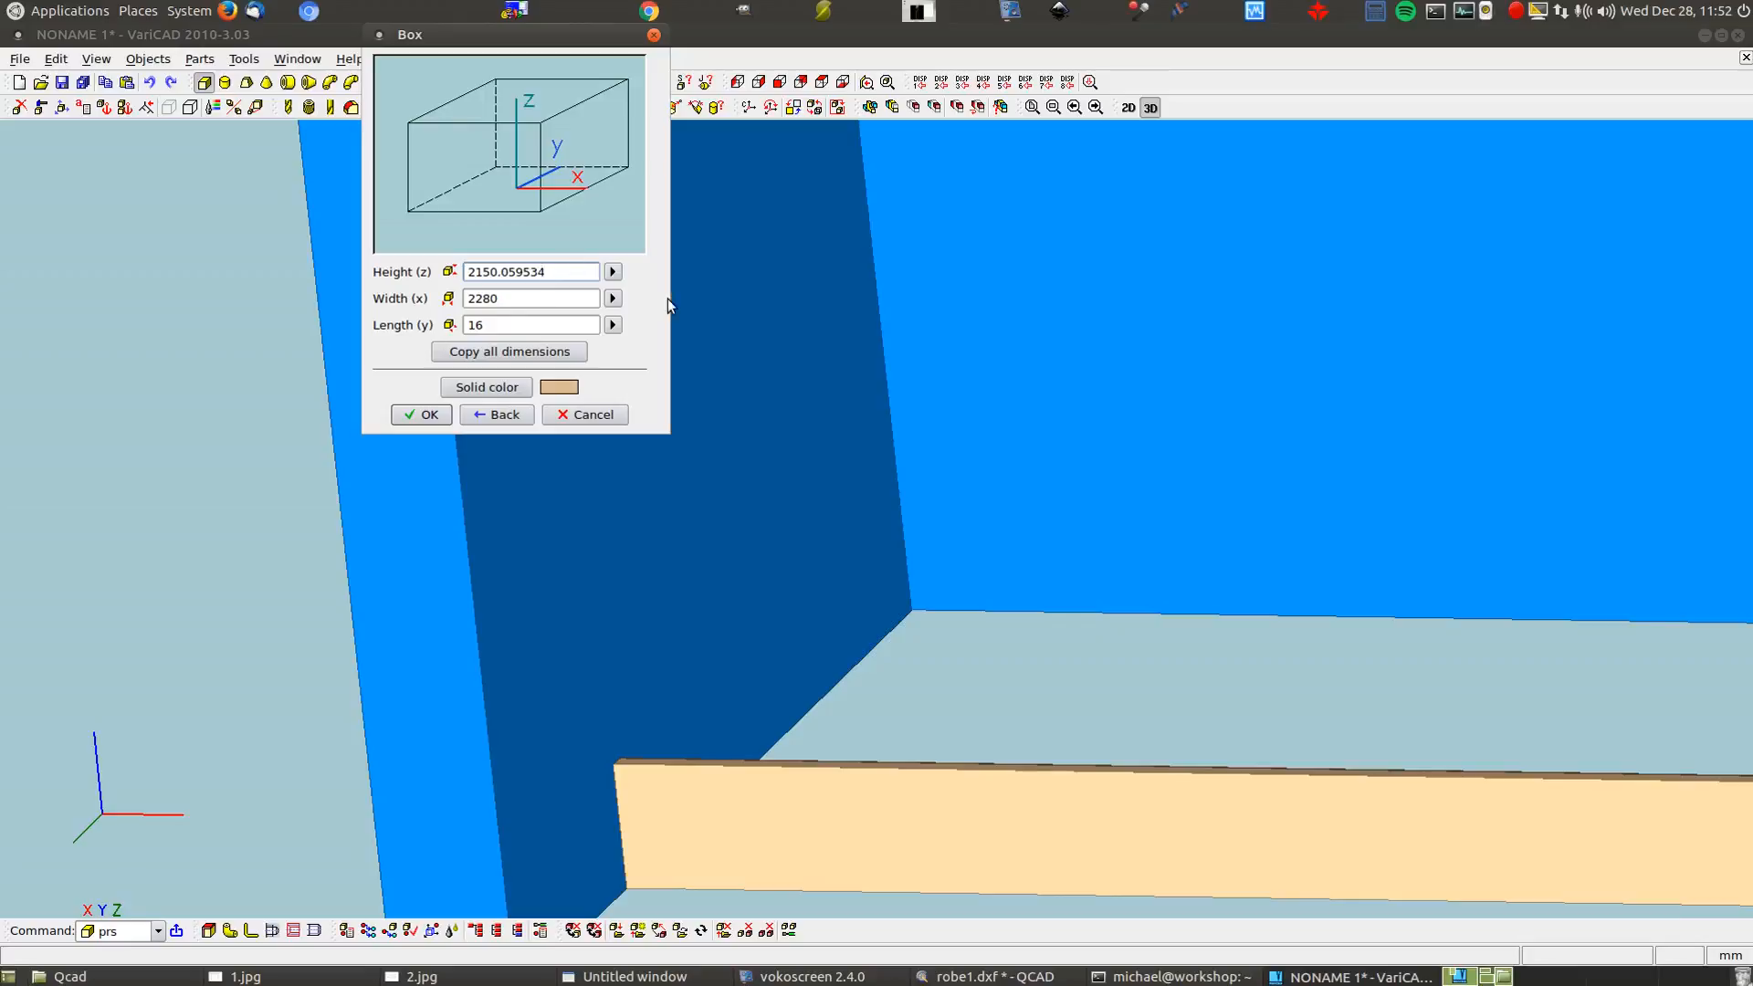
# Remeasure the height point-to-plane, from the strip's corner to its top face
pyautogui.click(613, 272)
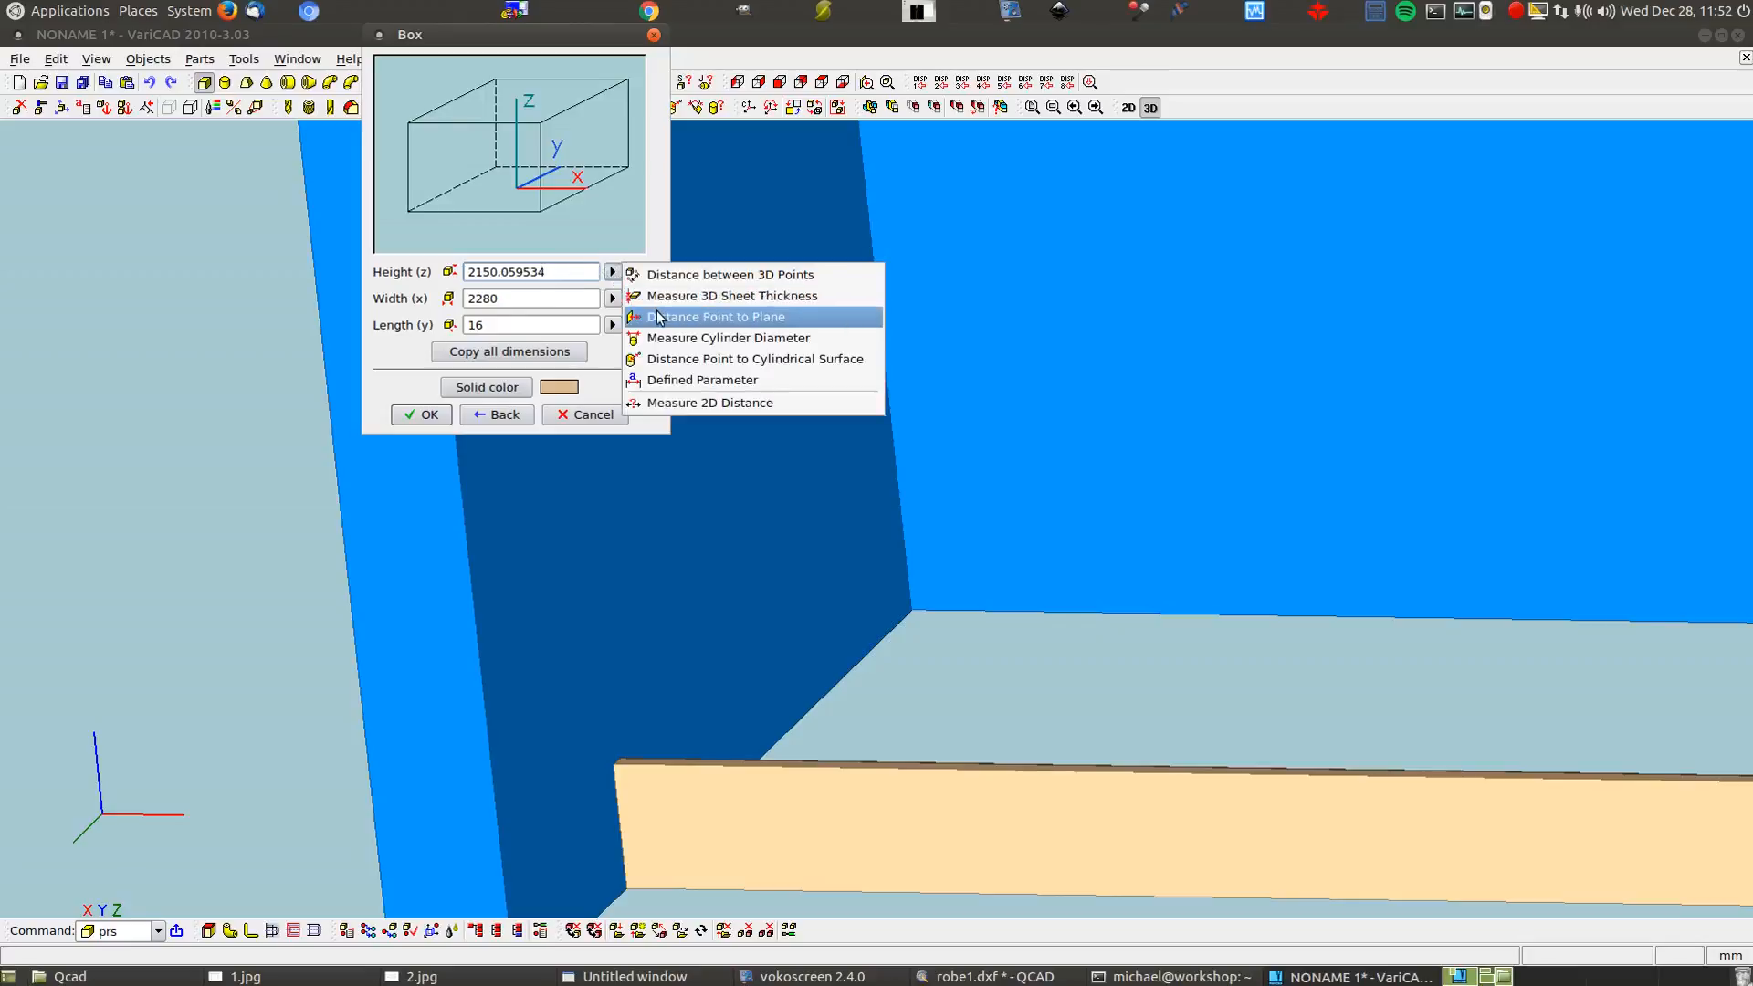
pyautogui.click(685, 319)
pyautogui.scroll(-2, 652, 525)
pyautogui.scroll(-4, 652, 525)
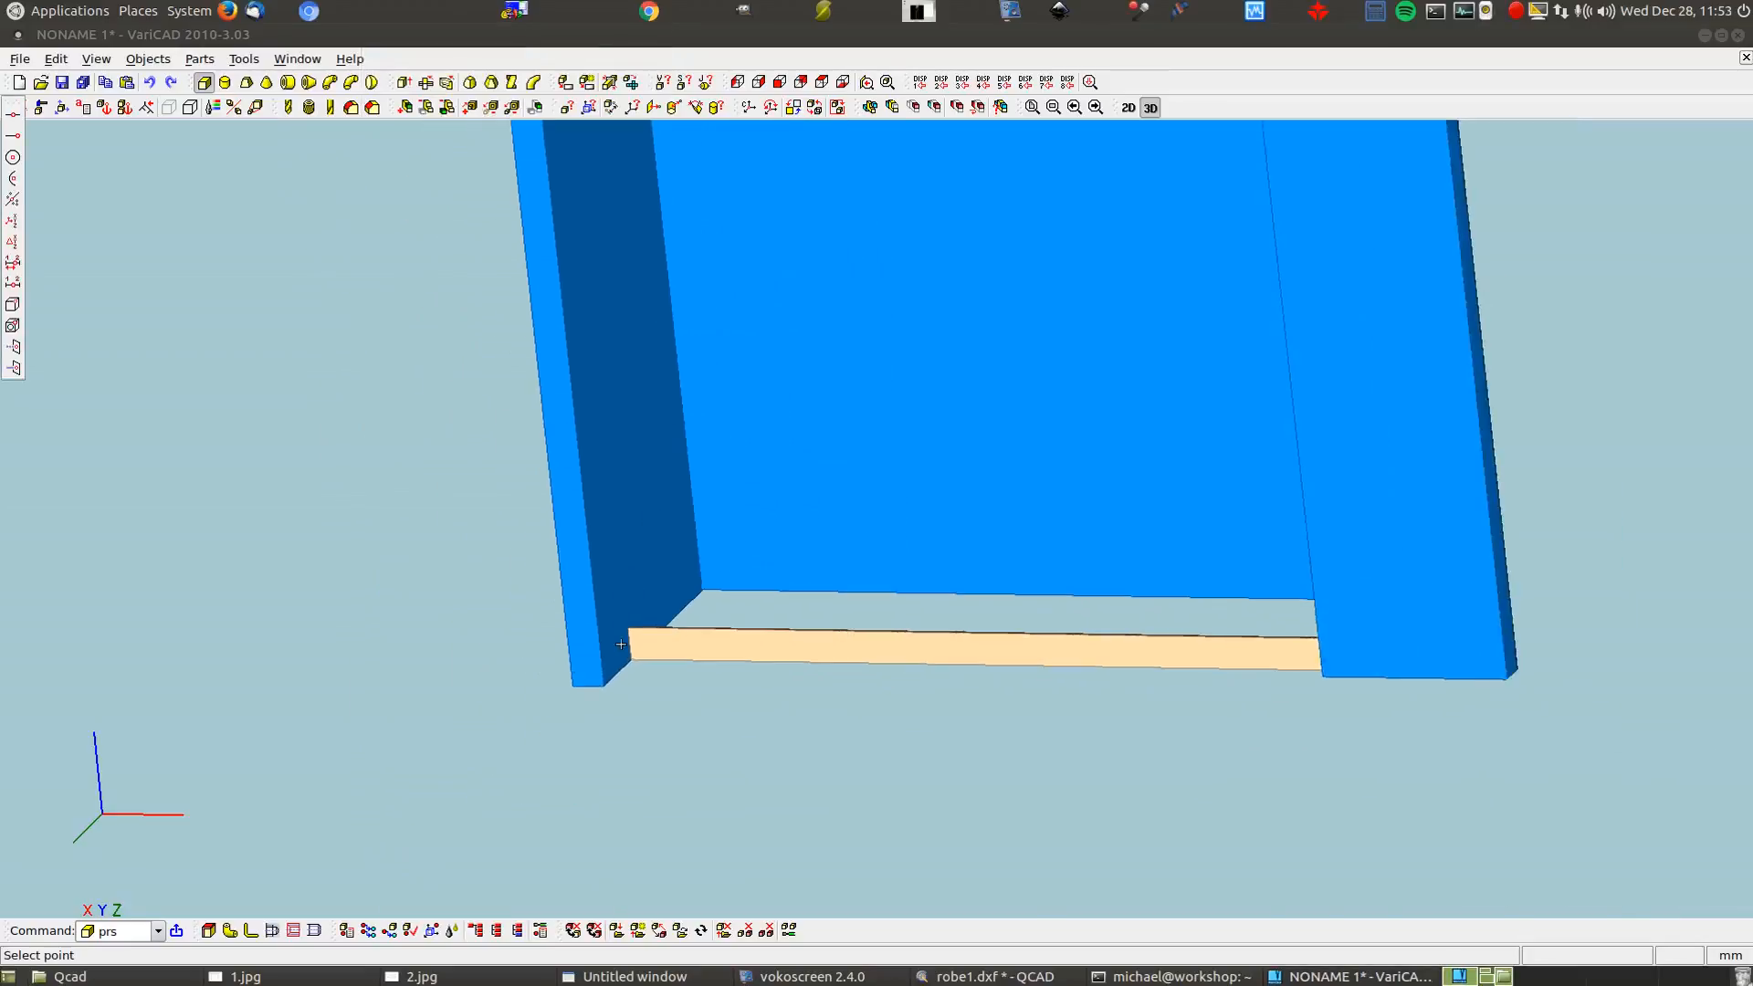
pyautogui.scroll(4, 579, 201)
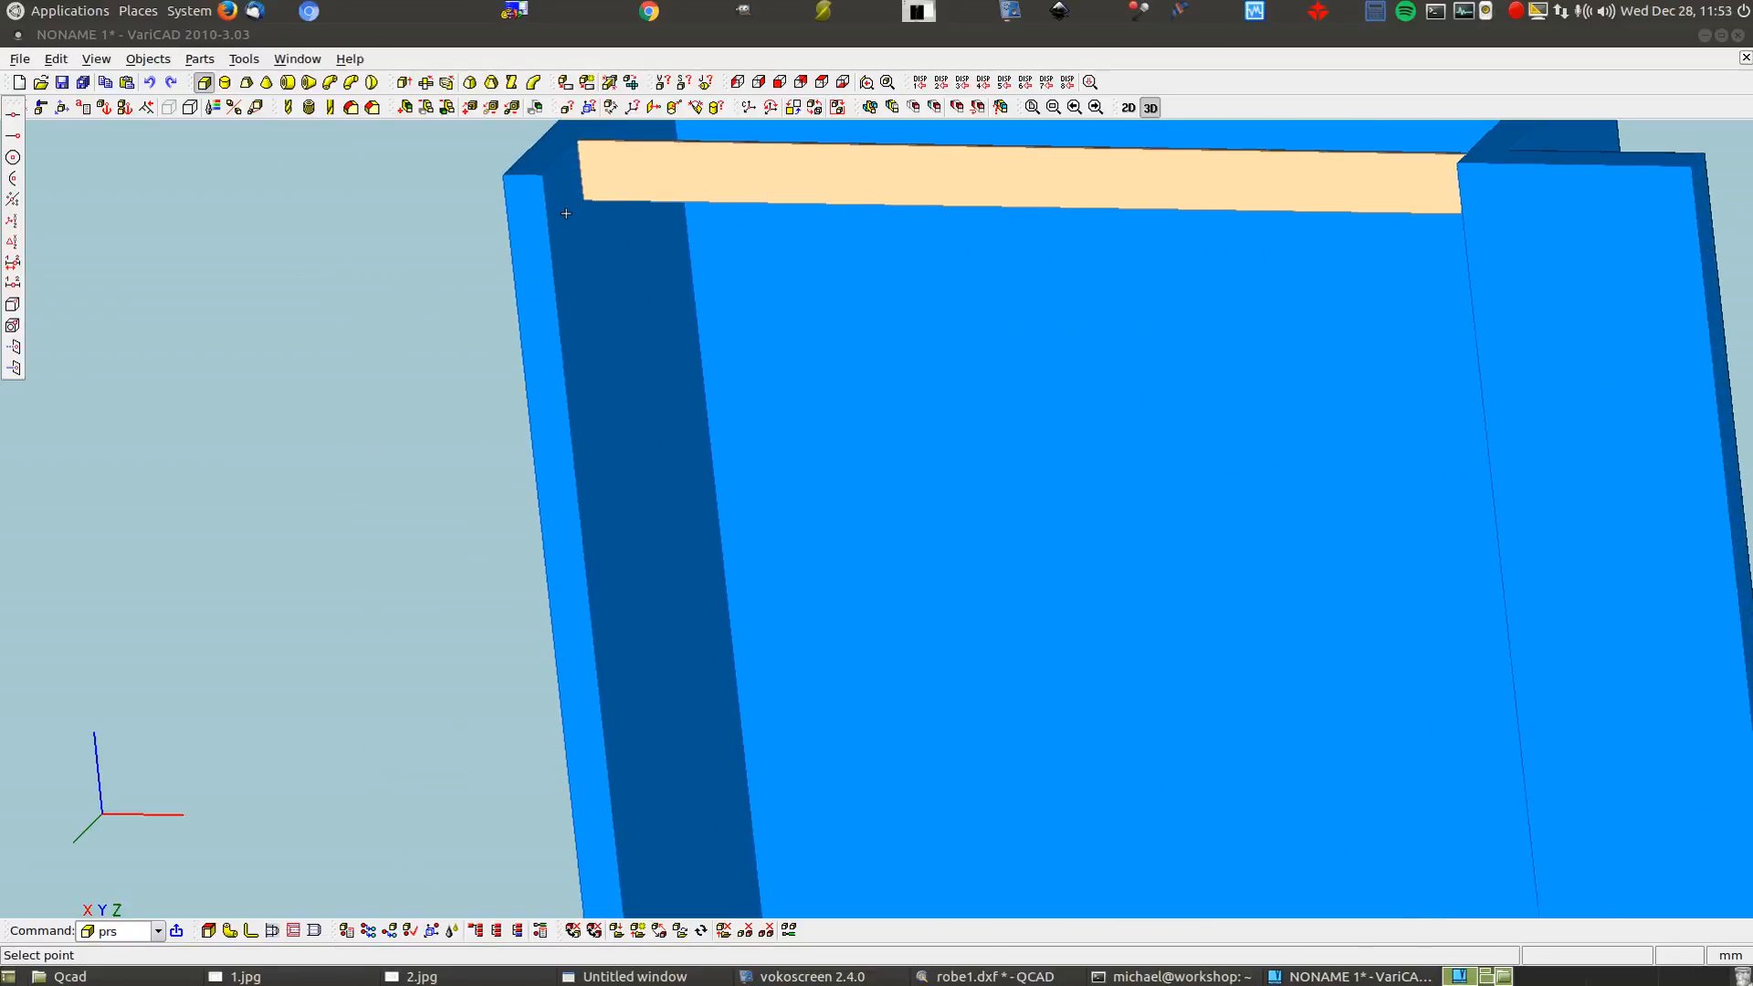
pyautogui.click(584, 198)
pyautogui.scroll(-4, 524, 248)
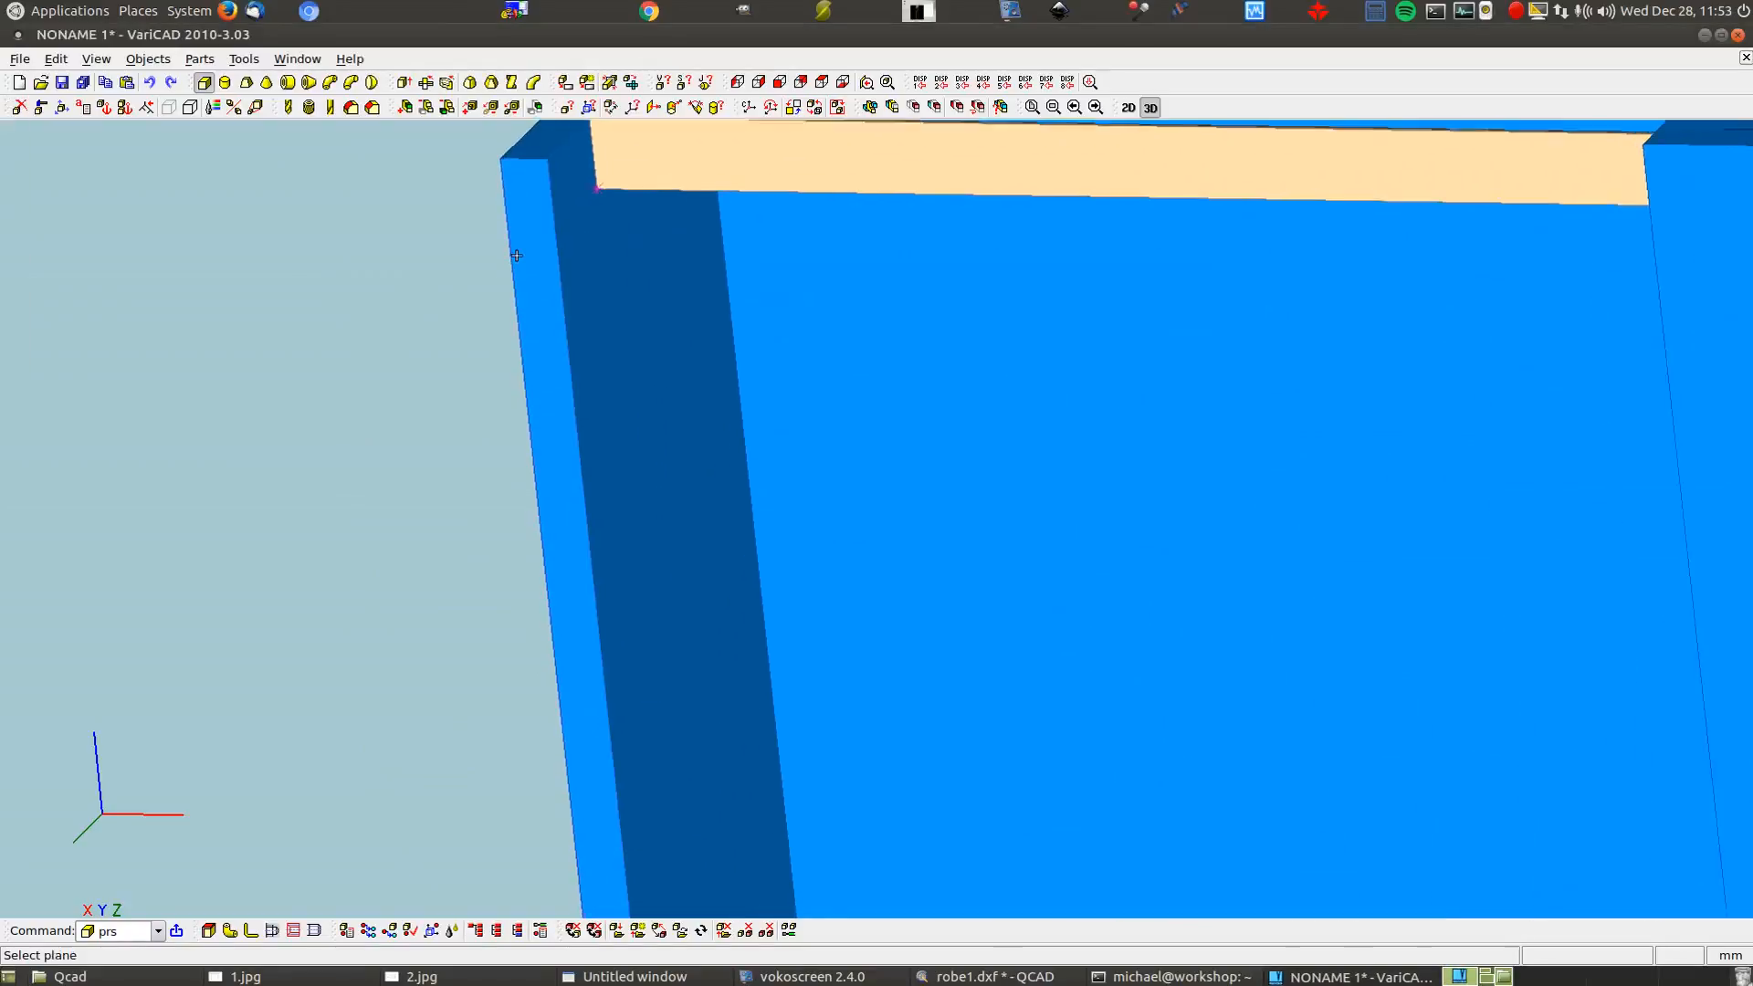
pyautogui.scroll(4, 666, 735)
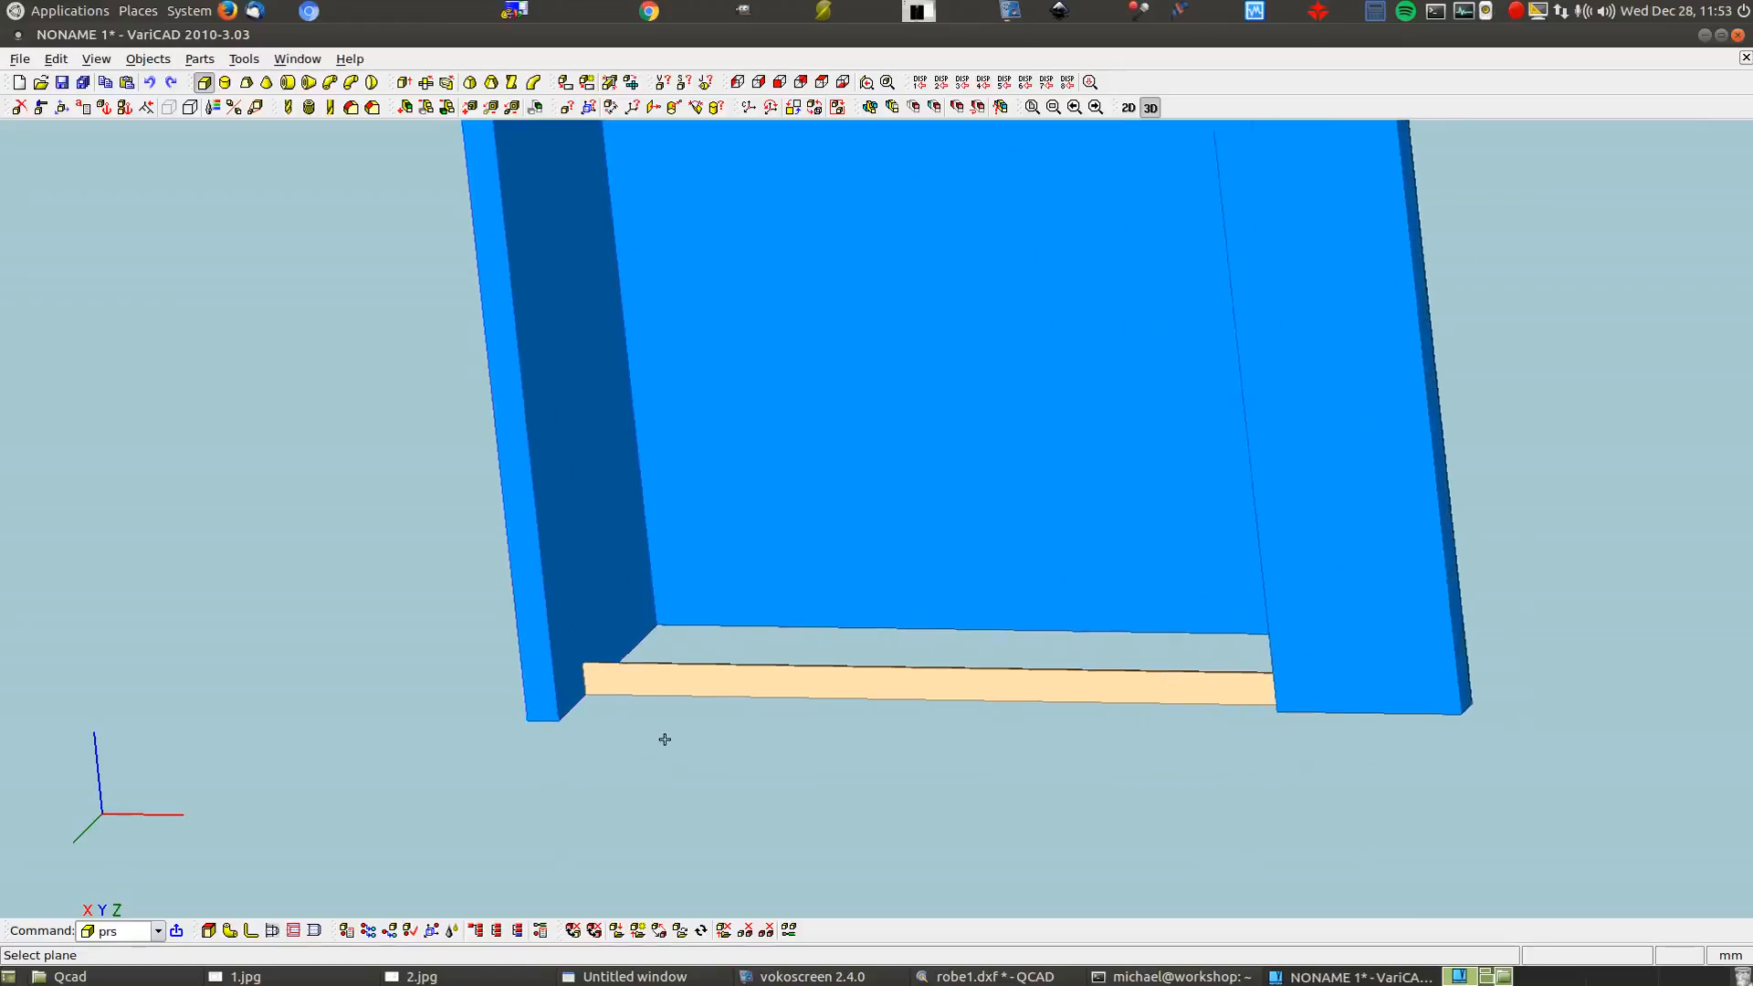
pyautogui.scroll(5, 1165, 624)
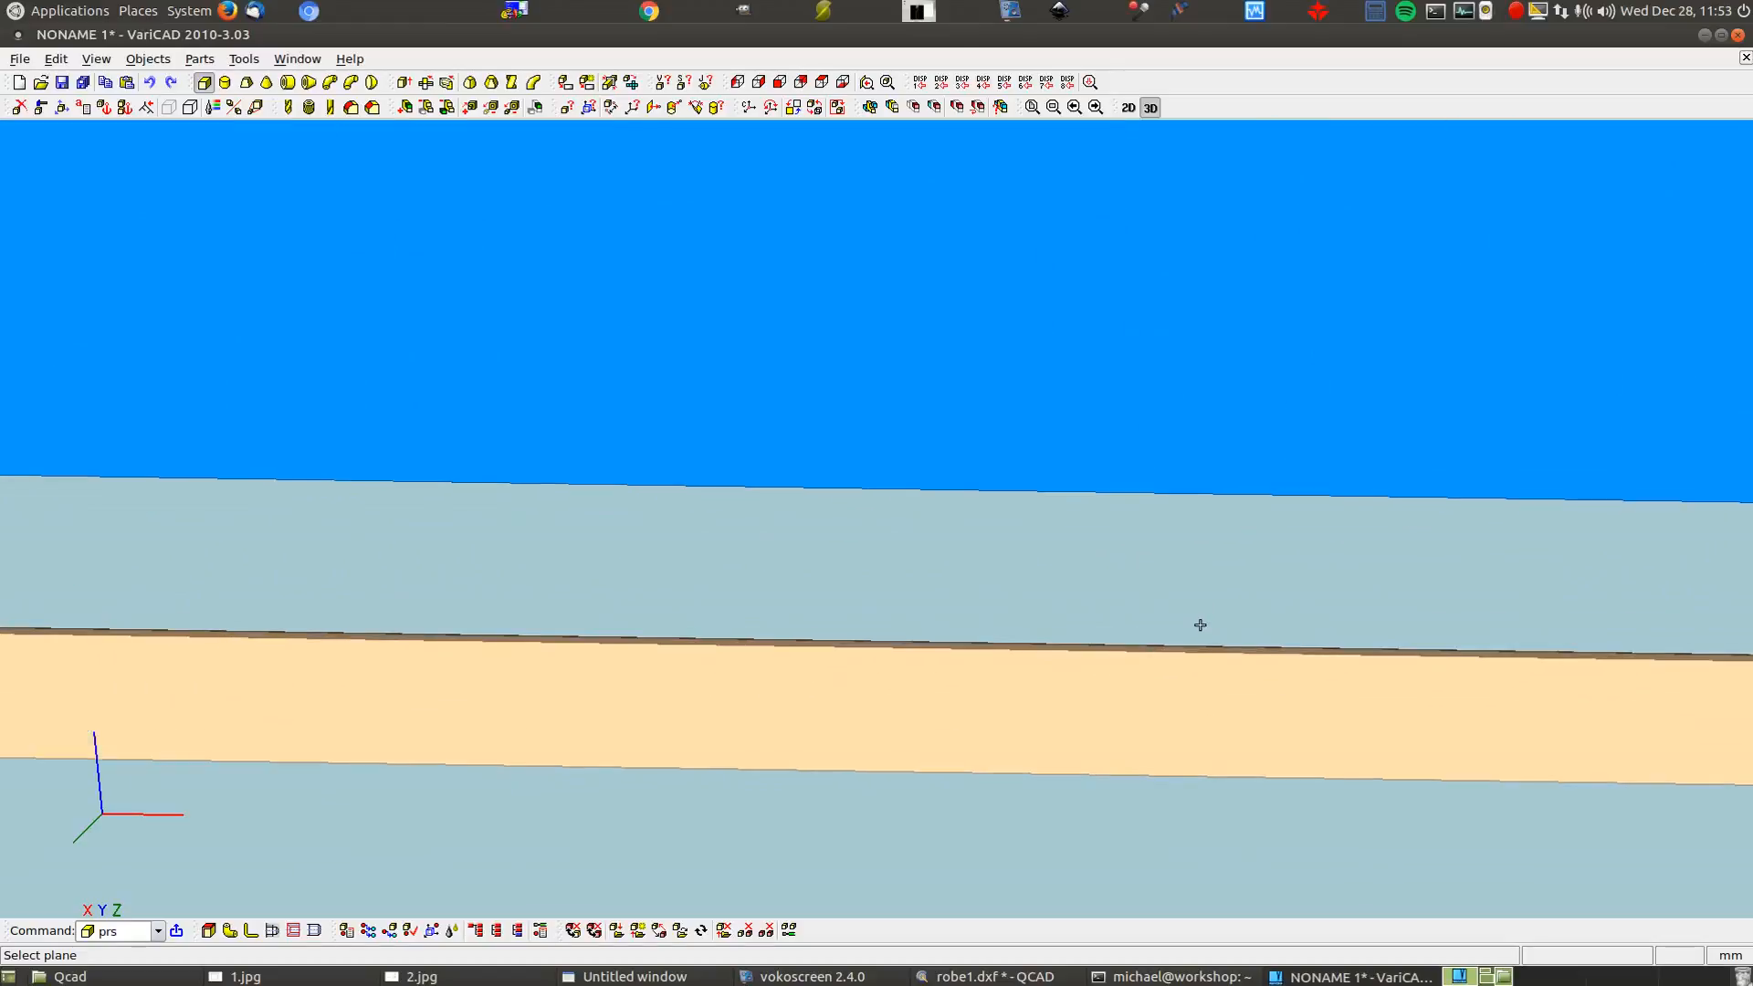
pyautogui.click(1274, 655)
# Set the box to 2150 high and 30 wide, and confirm it
pyautogui.click(505, 271)
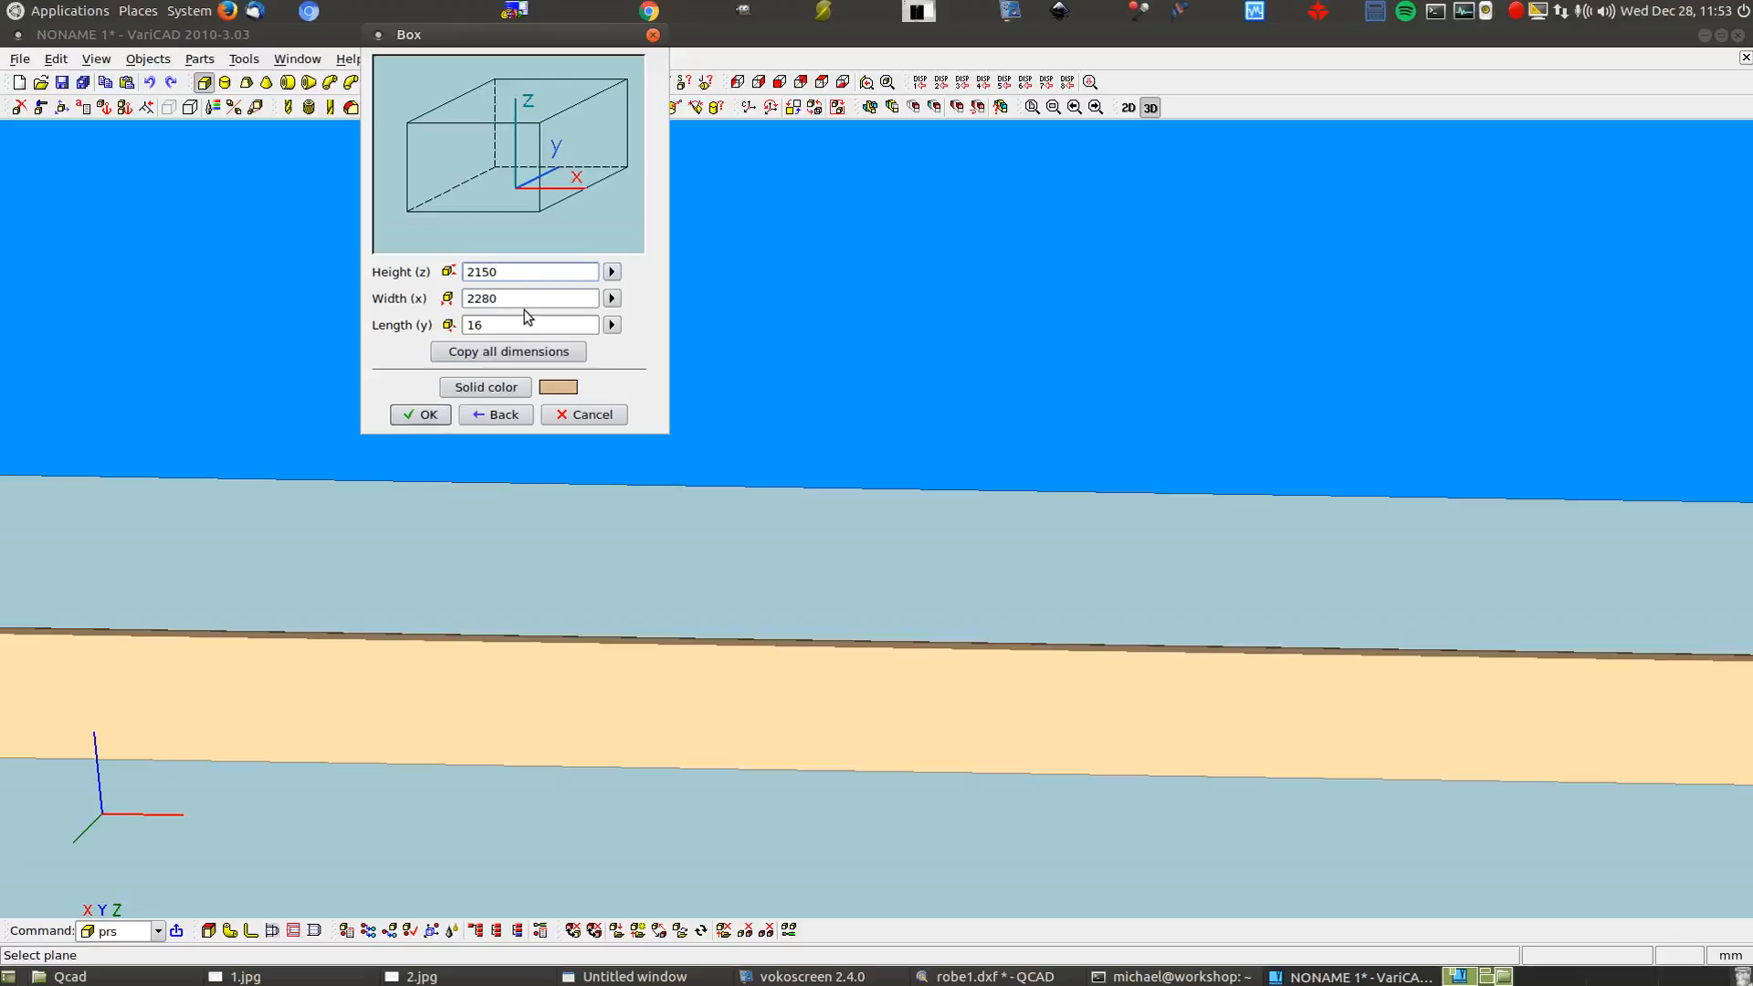
pyautogui.moveTo(524, 293); pyautogui.dragTo(417, 295)
pyautogui.write('3')
pyautogui.click(428, 417)
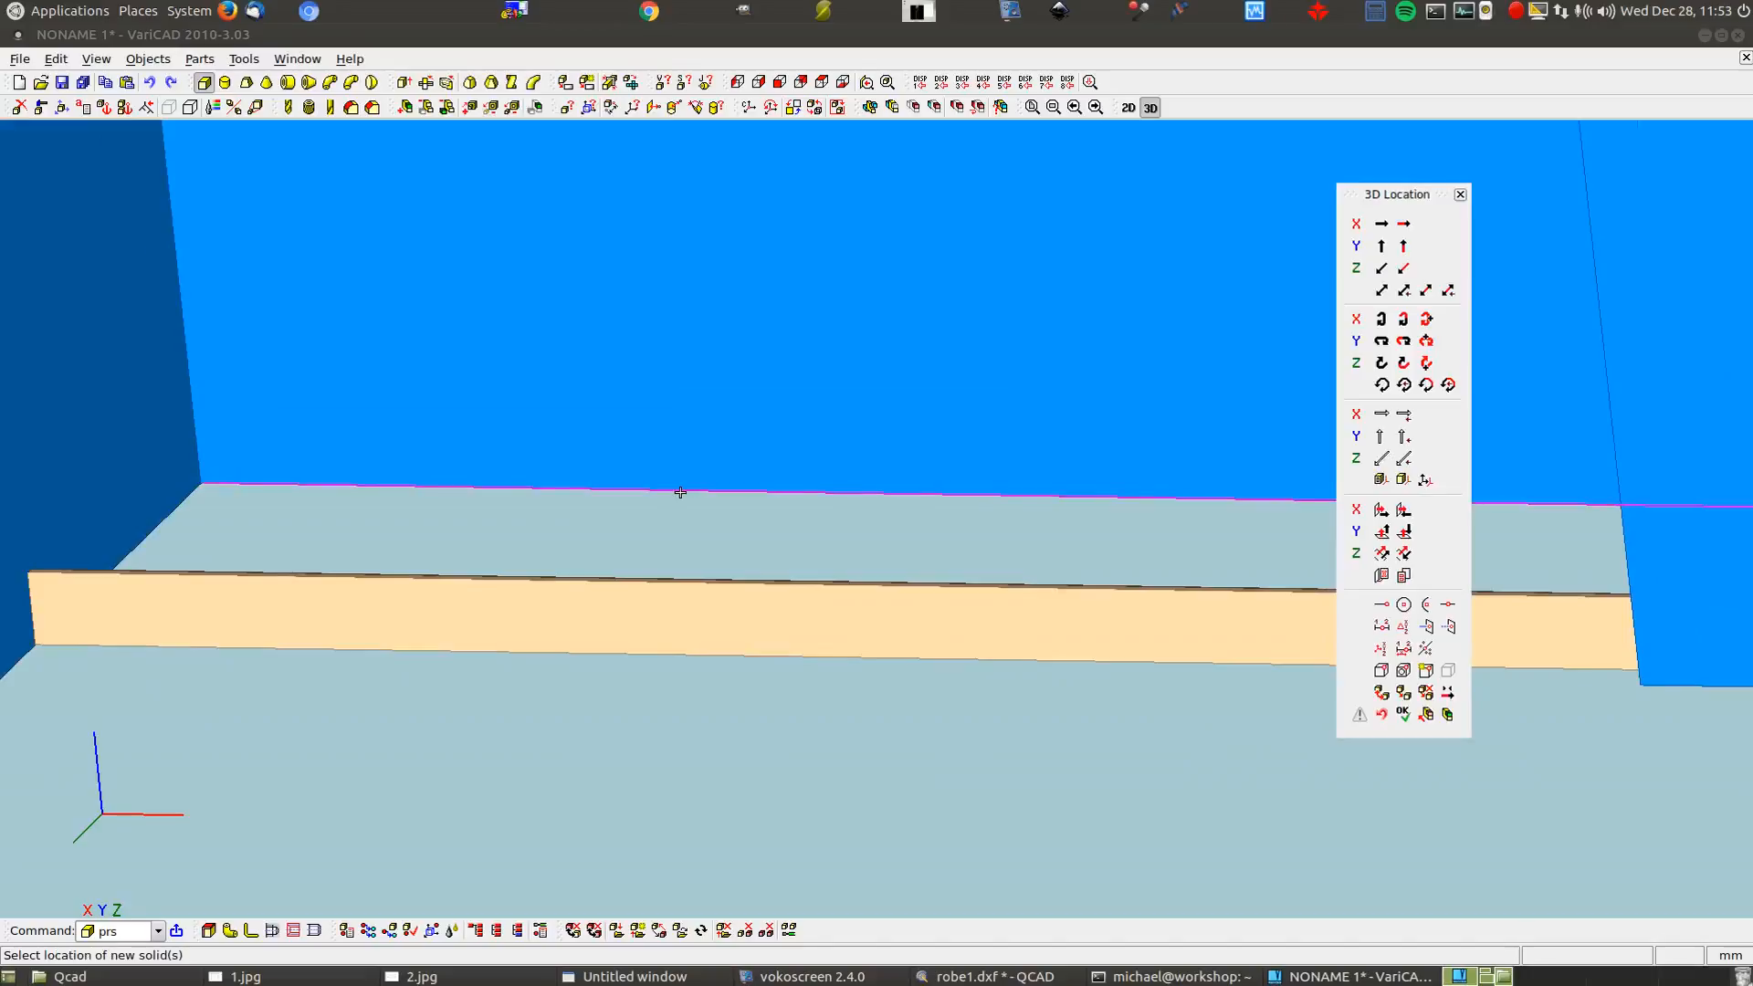
# Anchor the panel at the bottom strip's inner left corner and shift it 15 mm along X
pyautogui.scroll(-3, 680, 492)
pyautogui.scroll(-2, 583, 777)
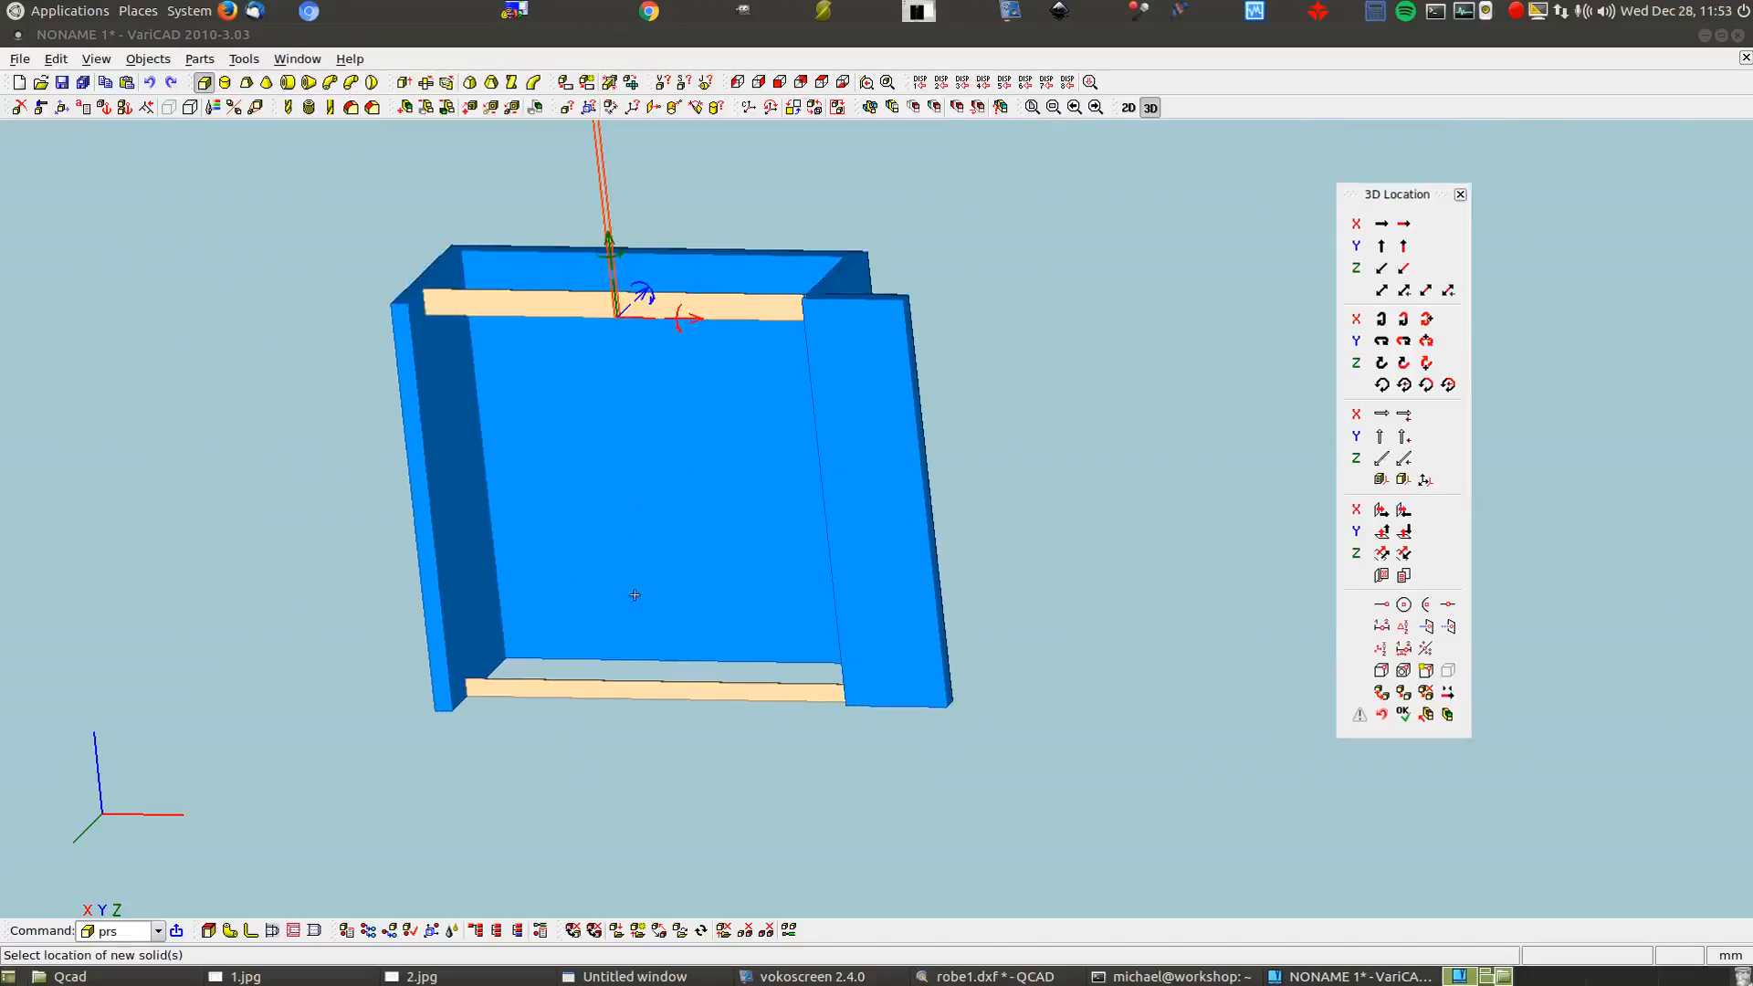
pyautogui.scroll(5, 458, 590)
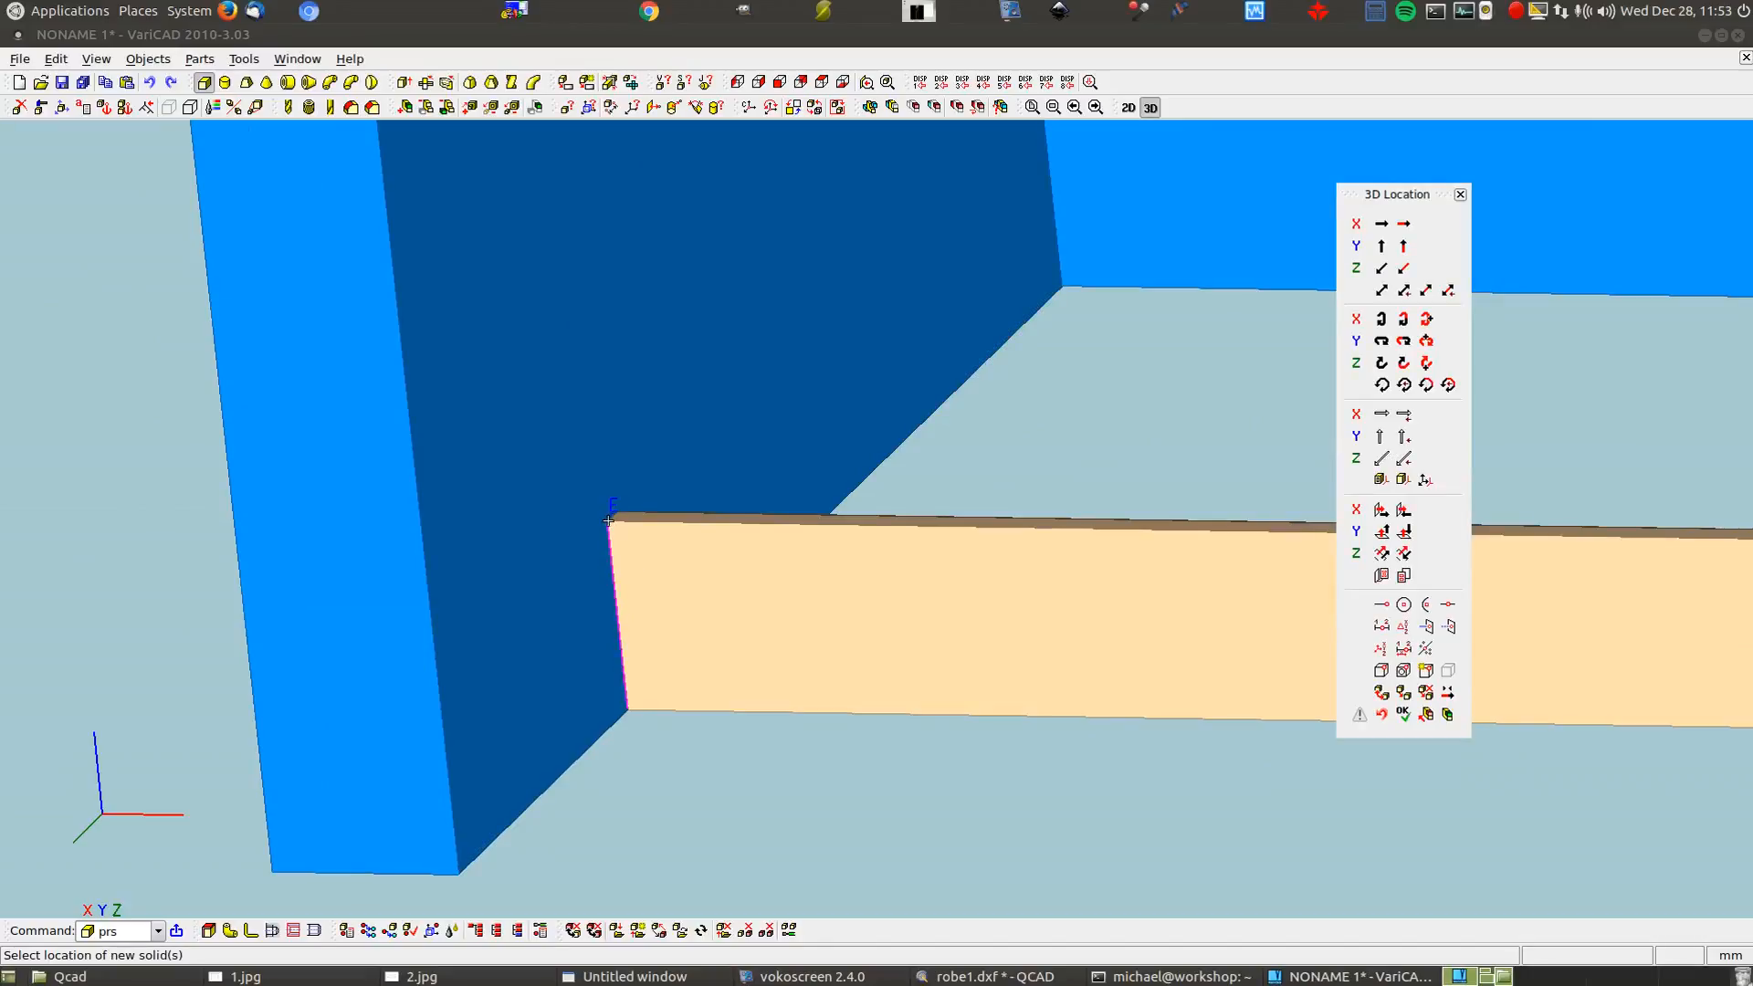
pyautogui.click(607, 521)
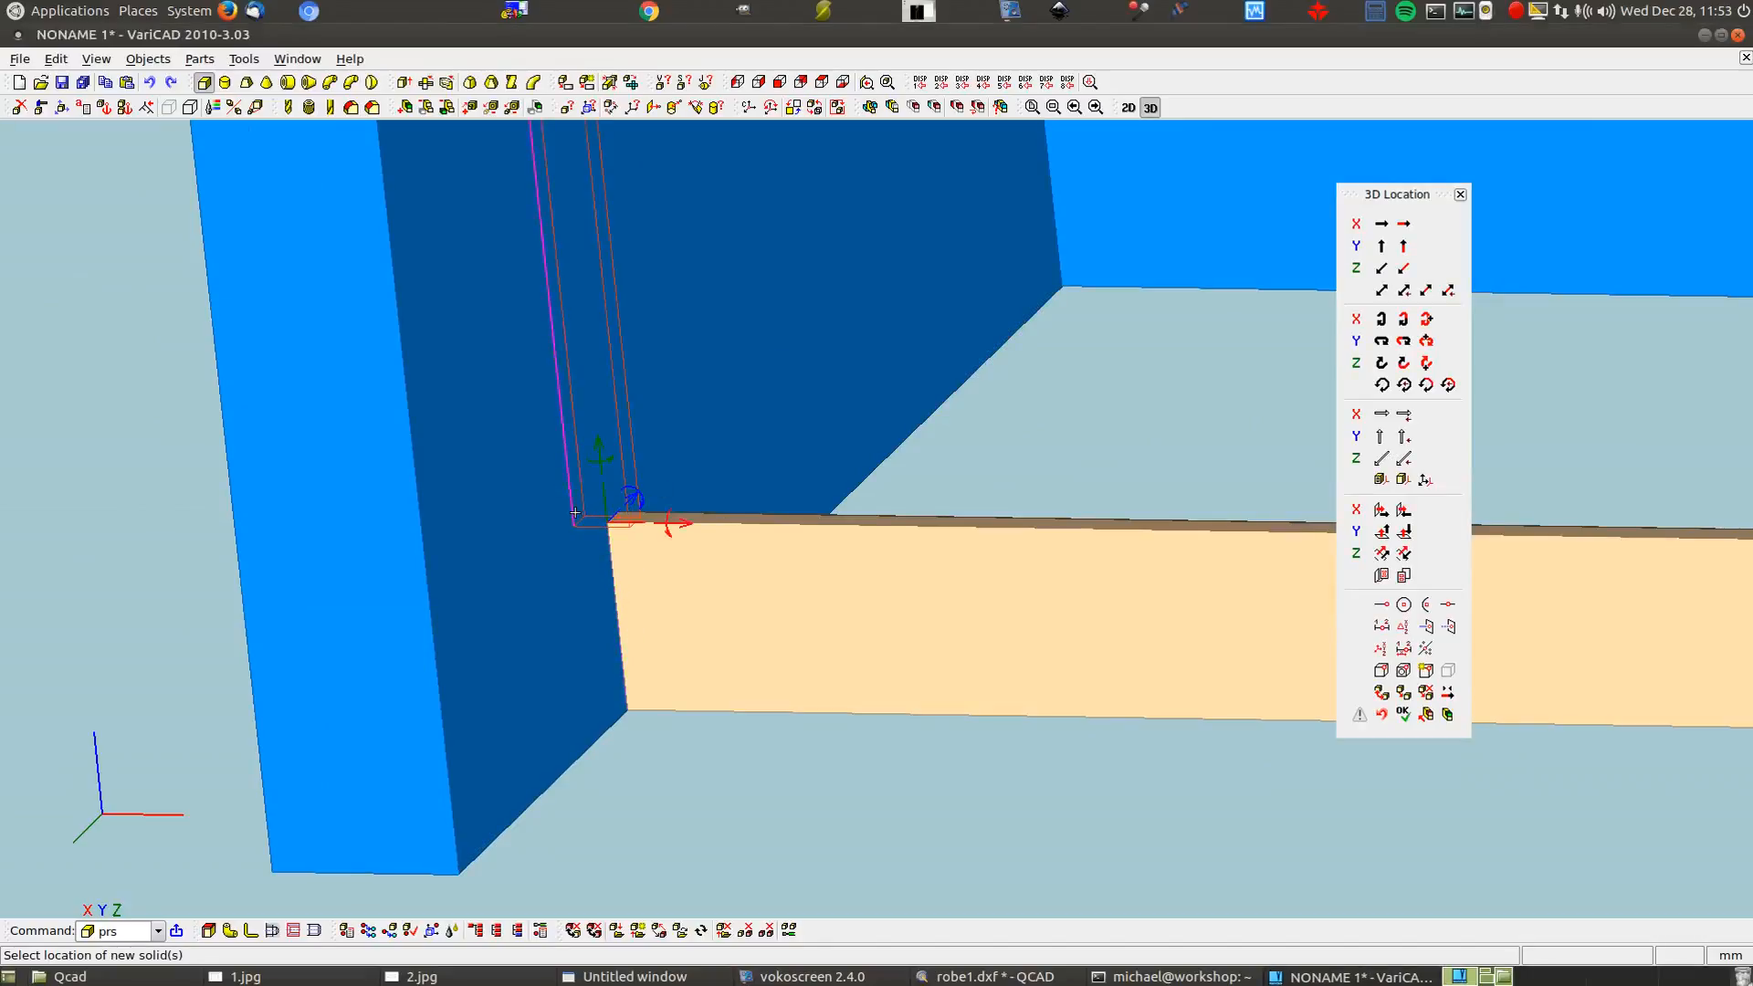
pyautogui.click(683, 521)
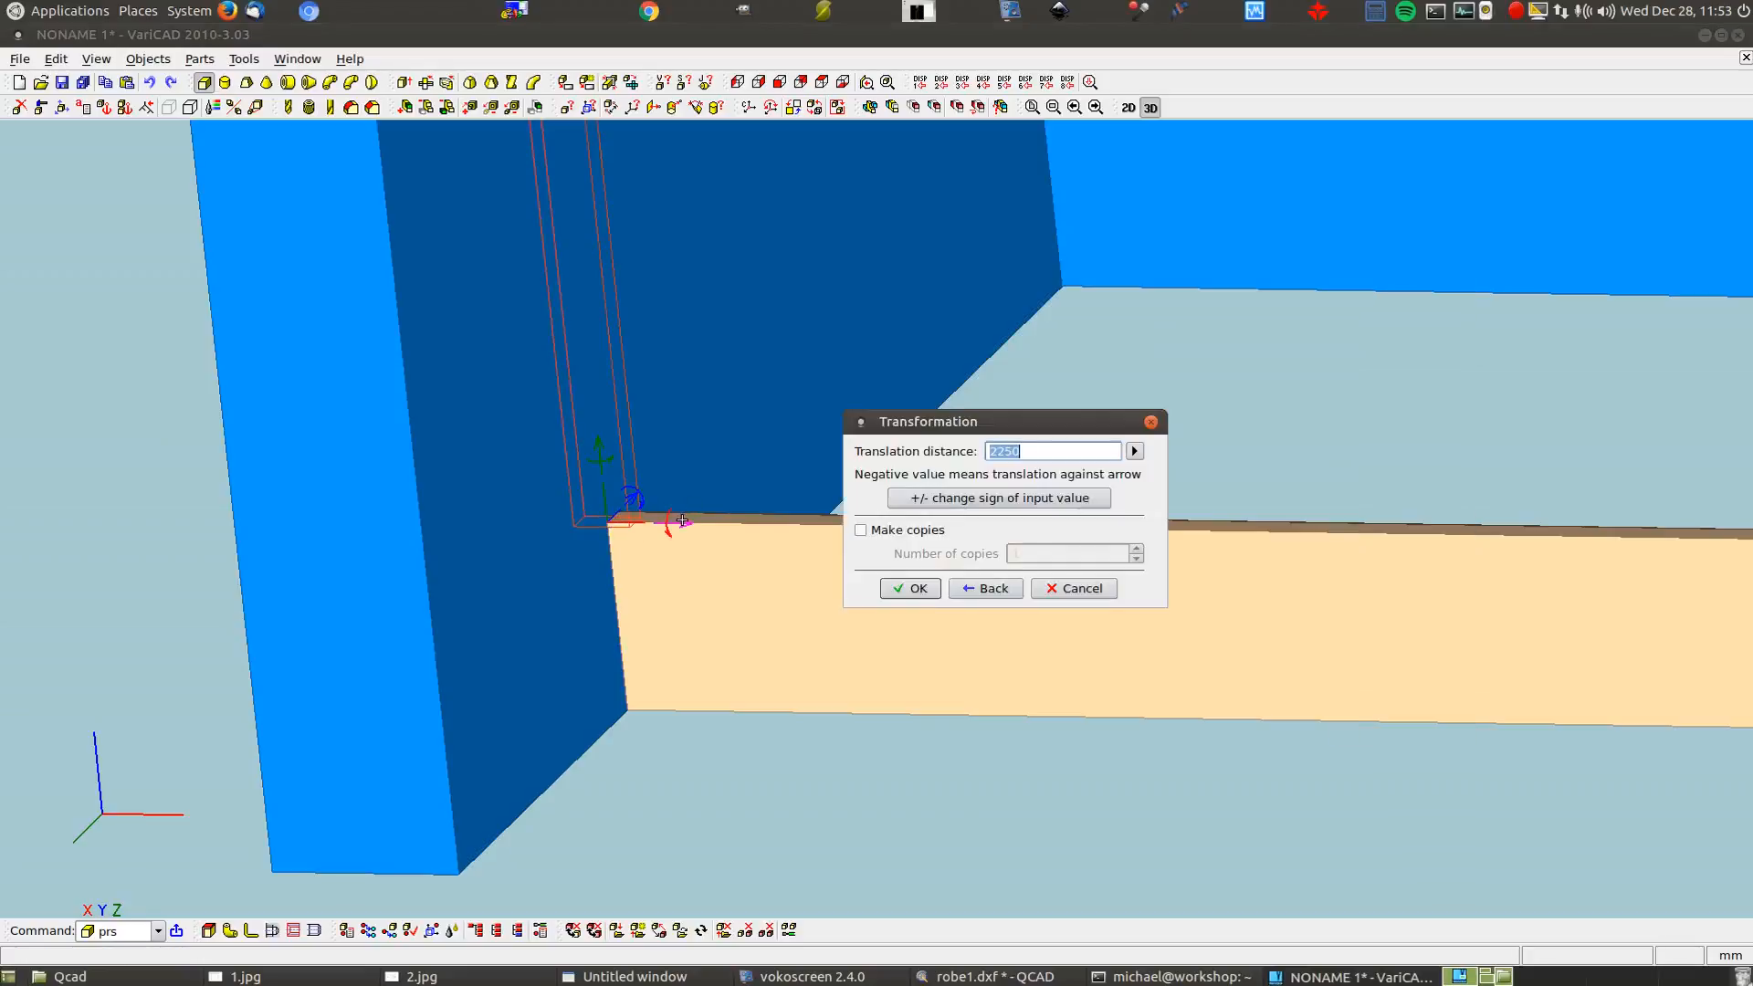
pyautogui.write('15')
pyautogui.click(910, 589)
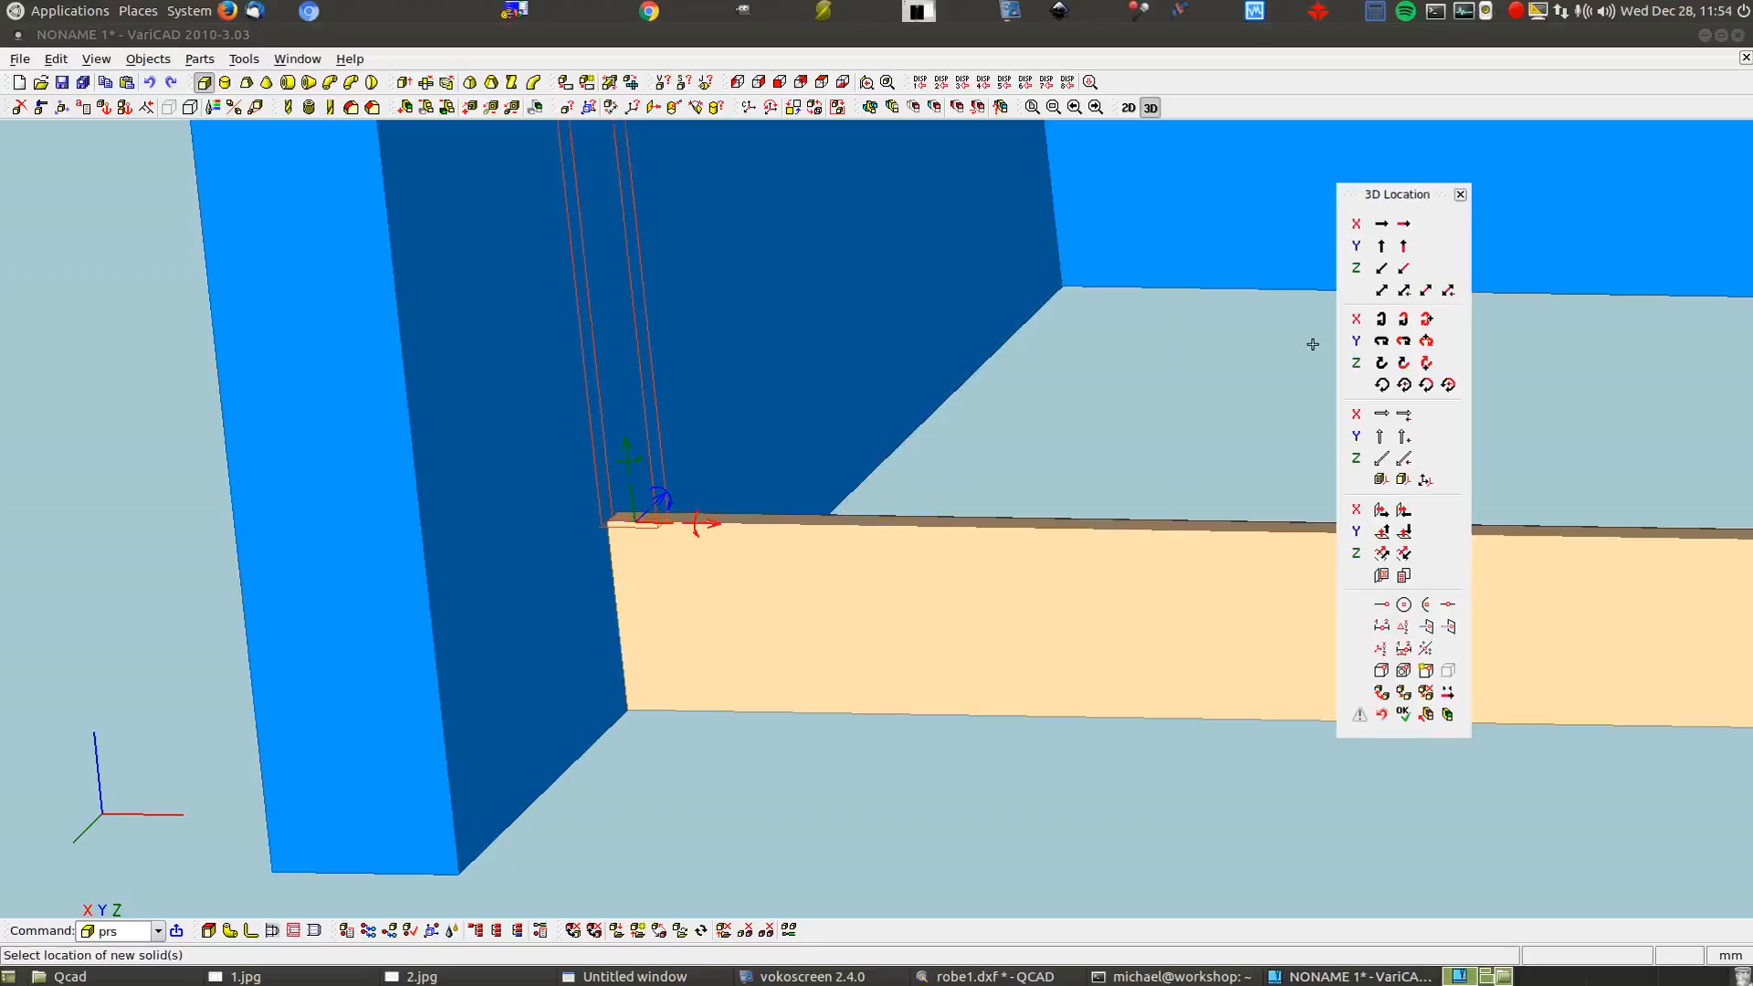
# Begin another panel move, with the distance measured point-to-plane
pyautogui.click(659, 498)
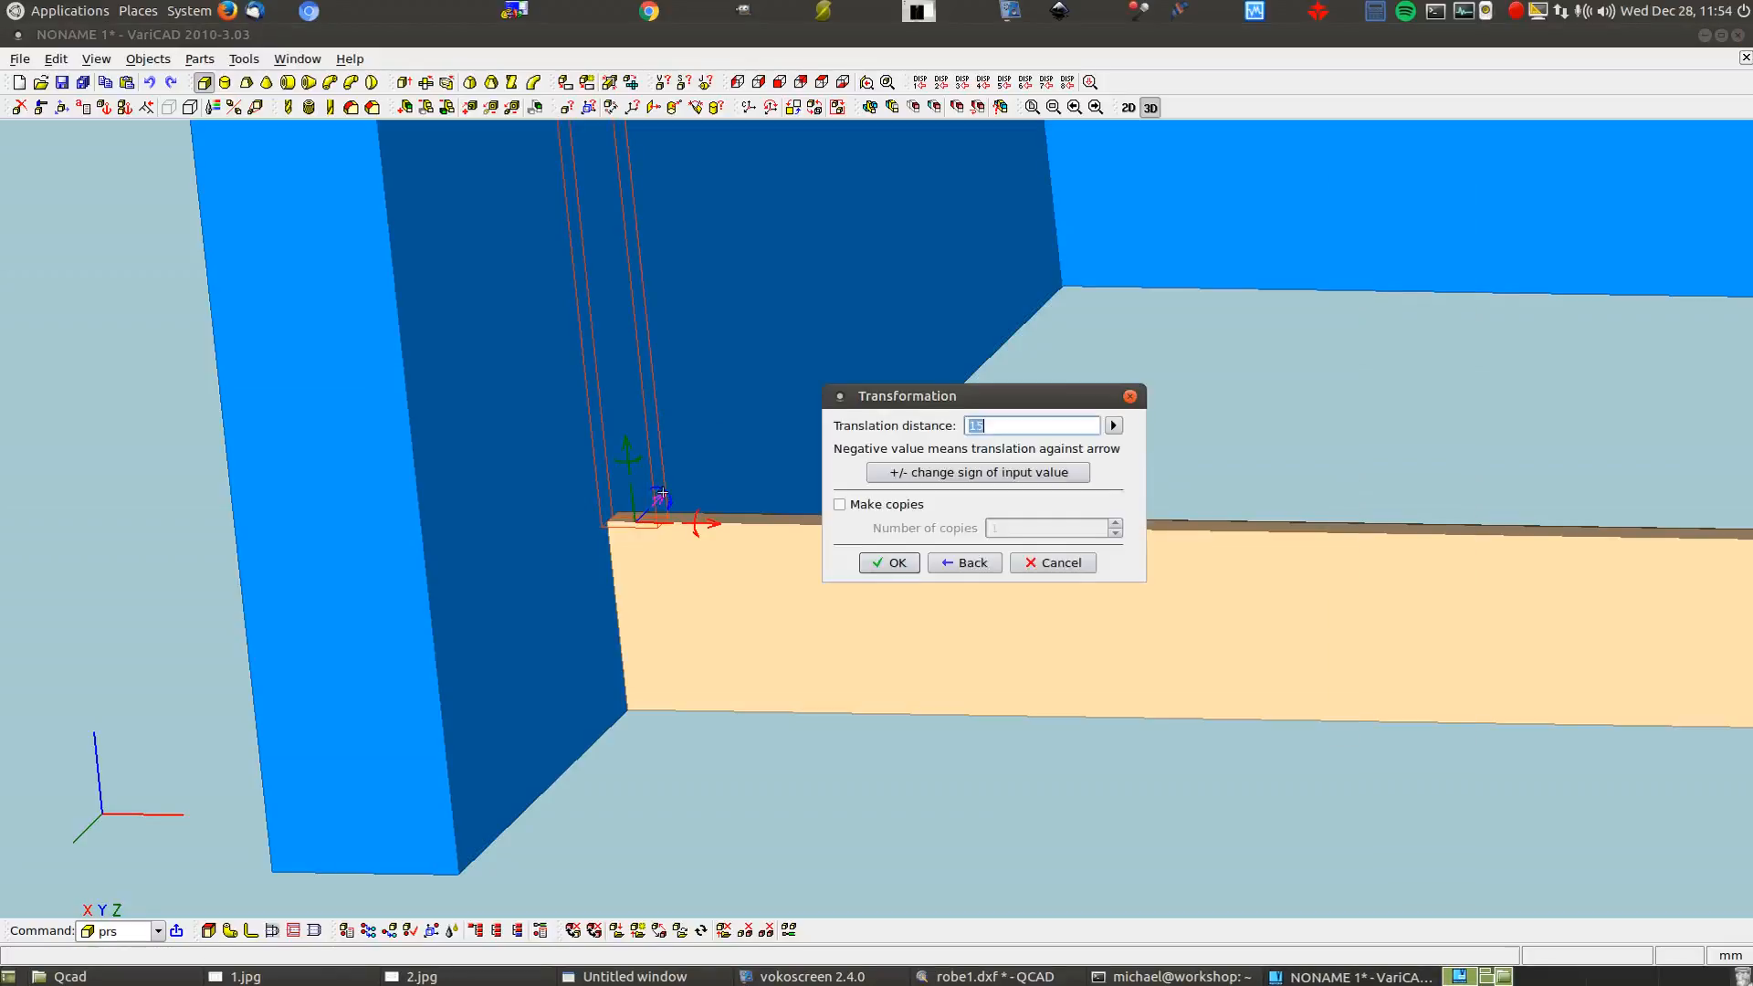
pyautogui.click(1112, 425)
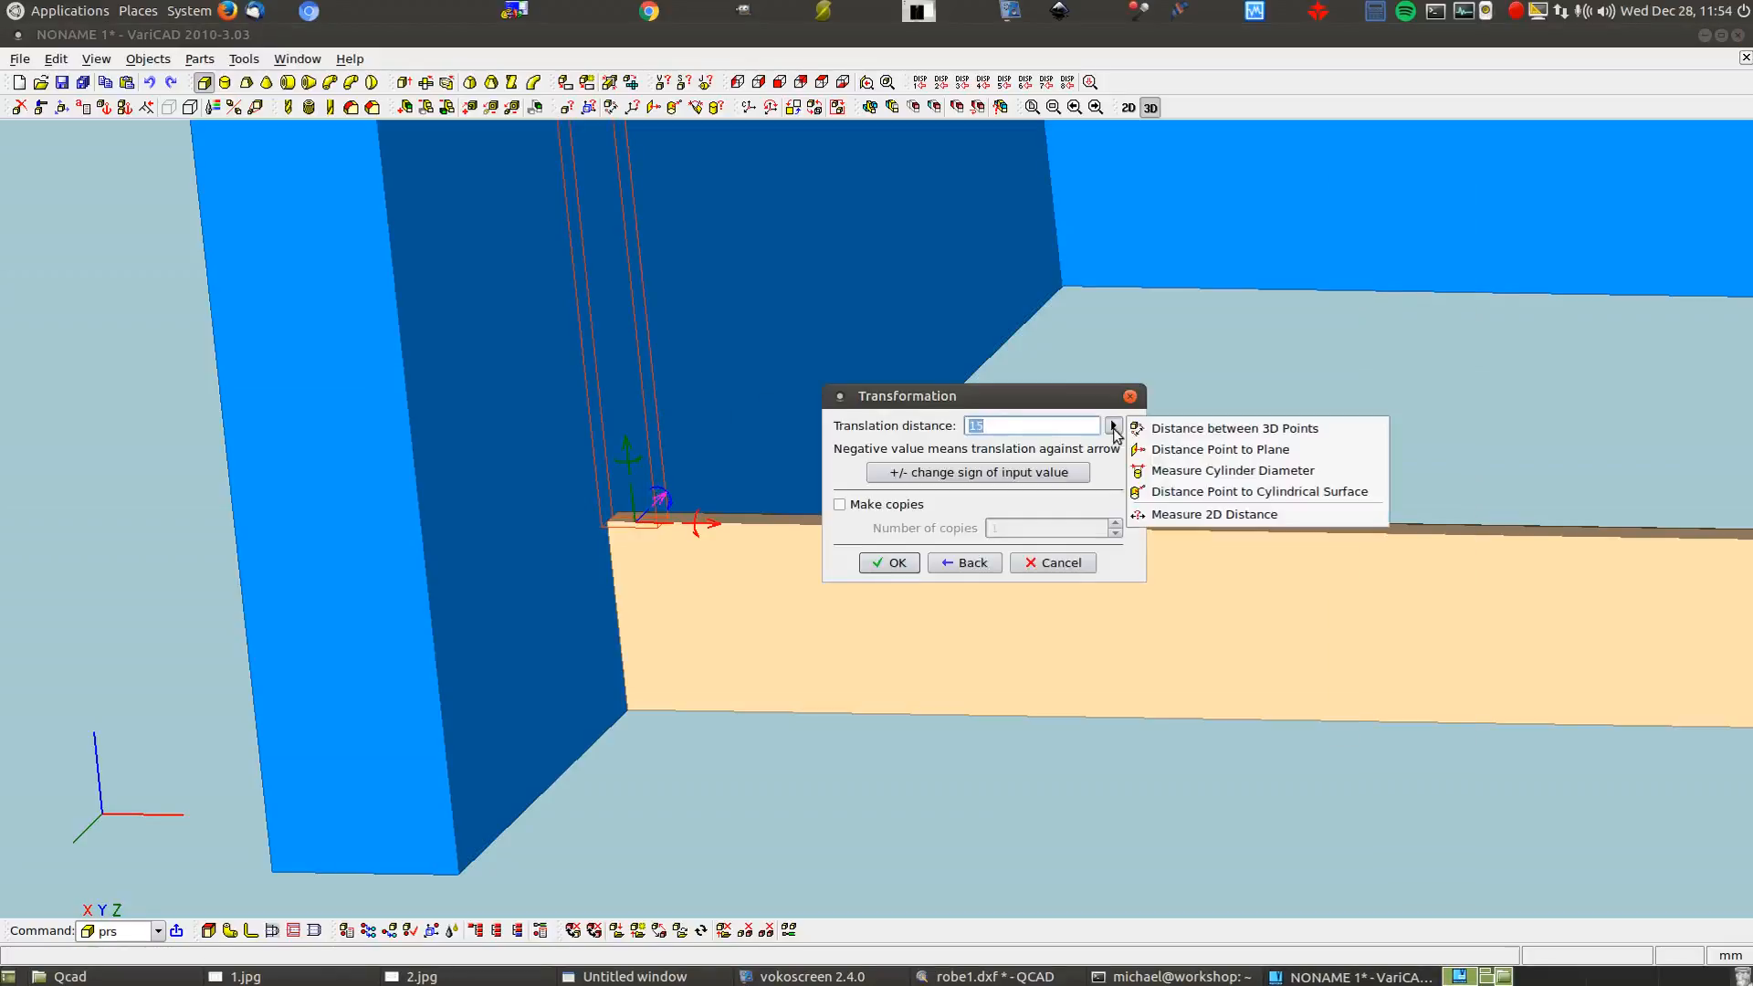
pyautogui.click(1213, 449)
# Move the panel -52 mm, measured point-to-plane to the right side panel
pyautogui.scroll(-5, 585, 539)
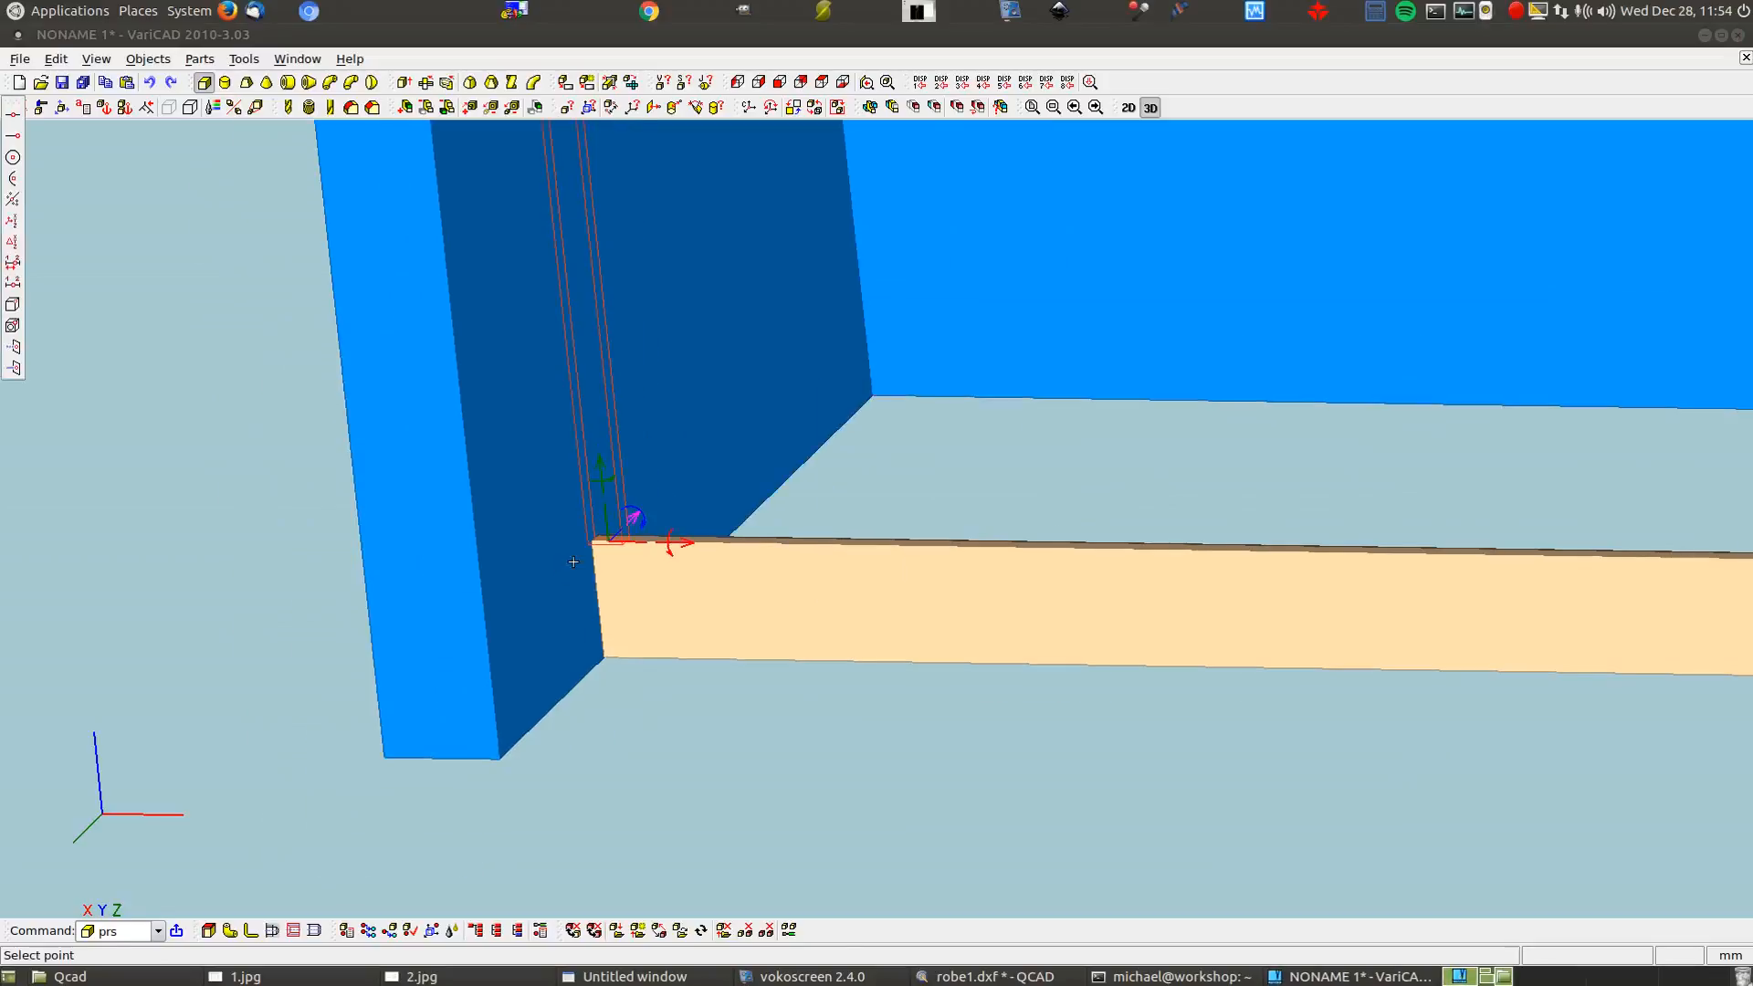
pyautogui.scroll(-4, 581, 540)
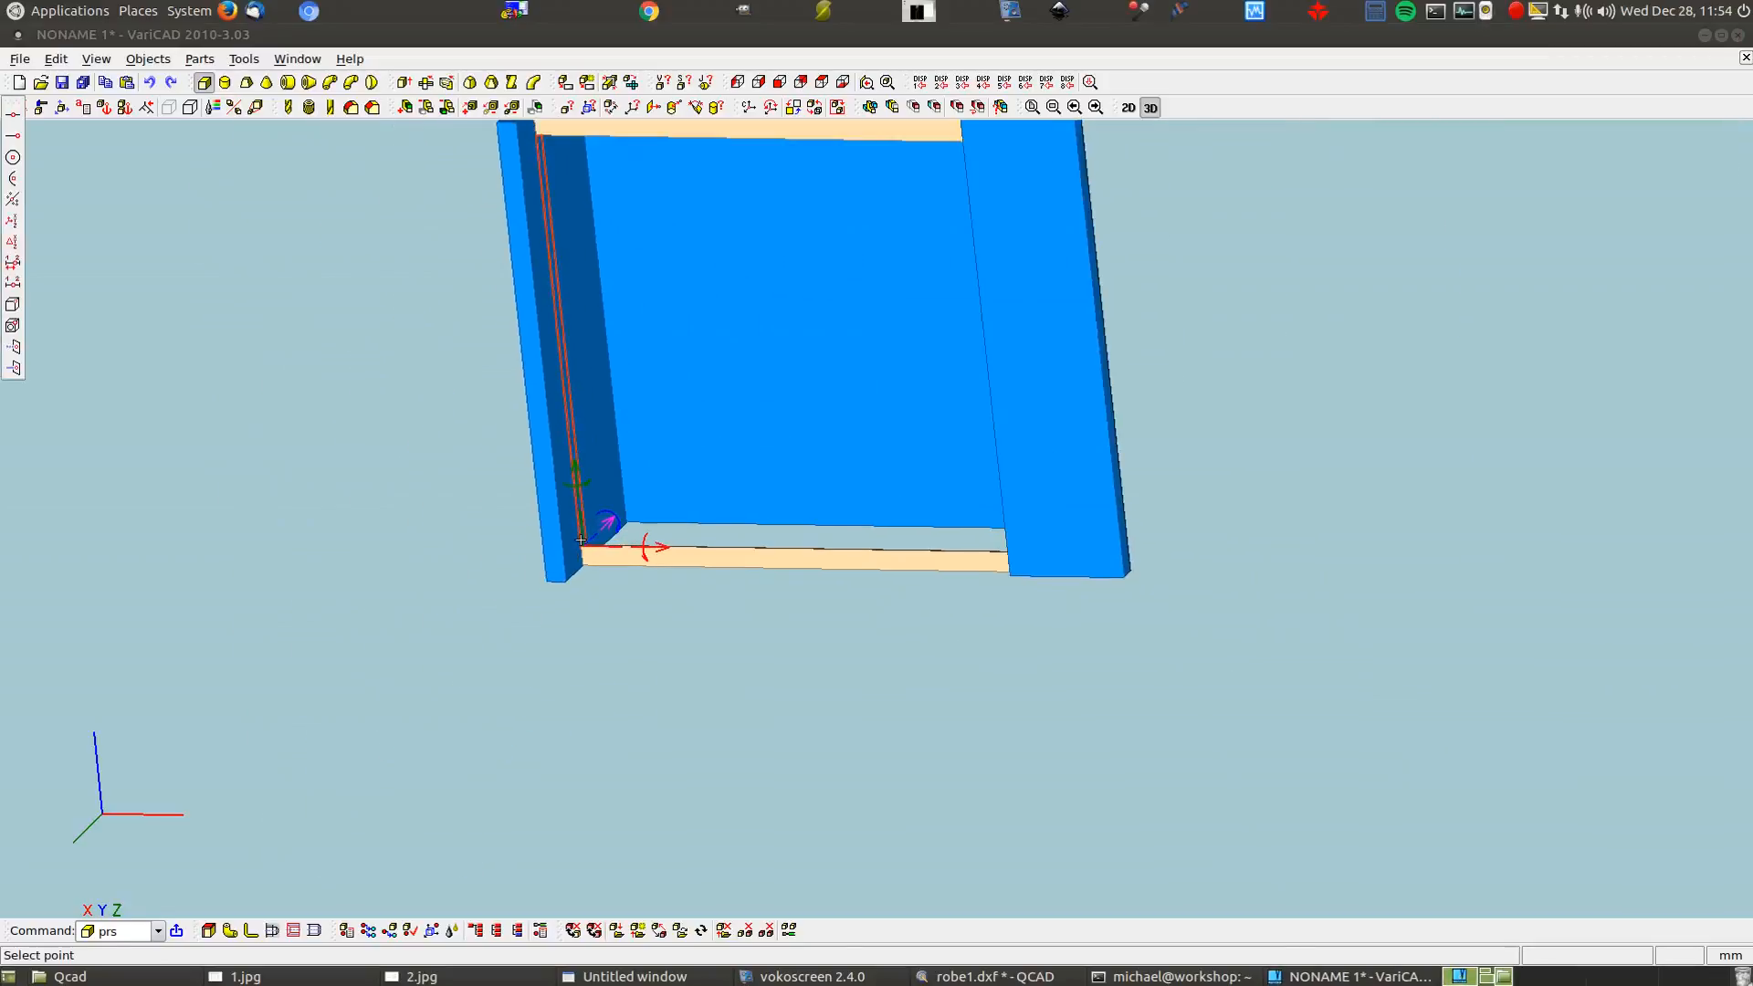
pyautogui.scroll(6, 557, 566)
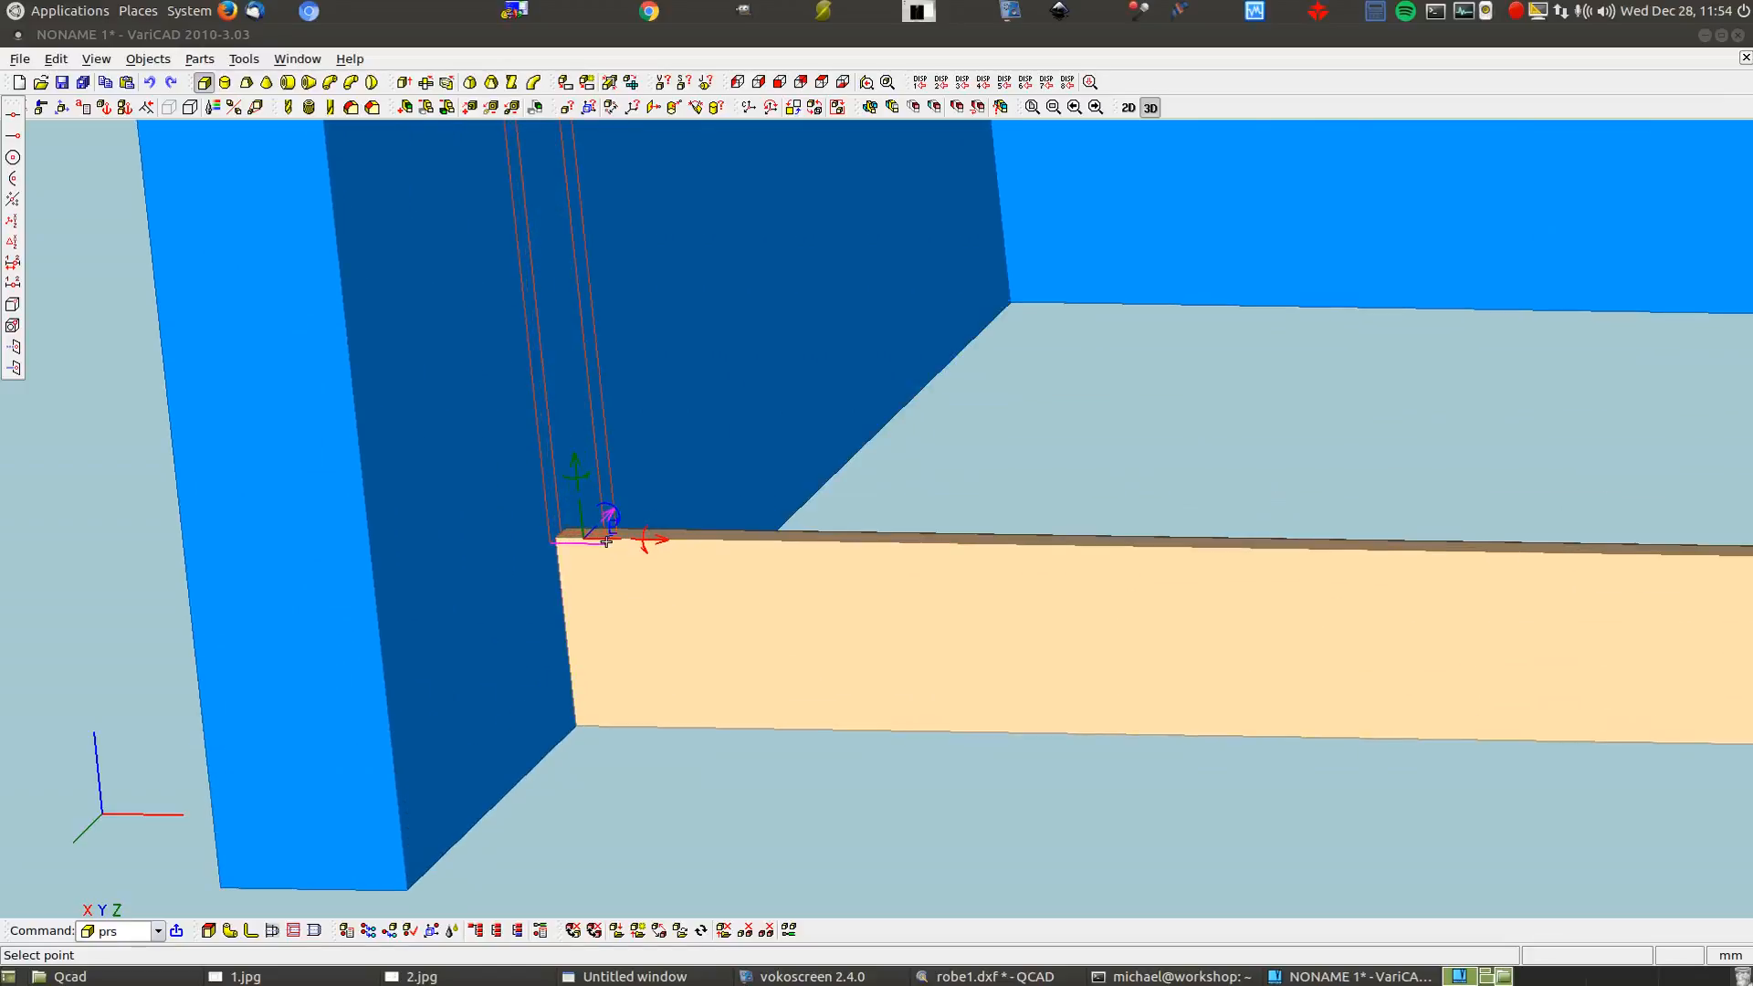
pyautogui.click(606, 543)
pyautogui.scroll(-4, 492, 563)
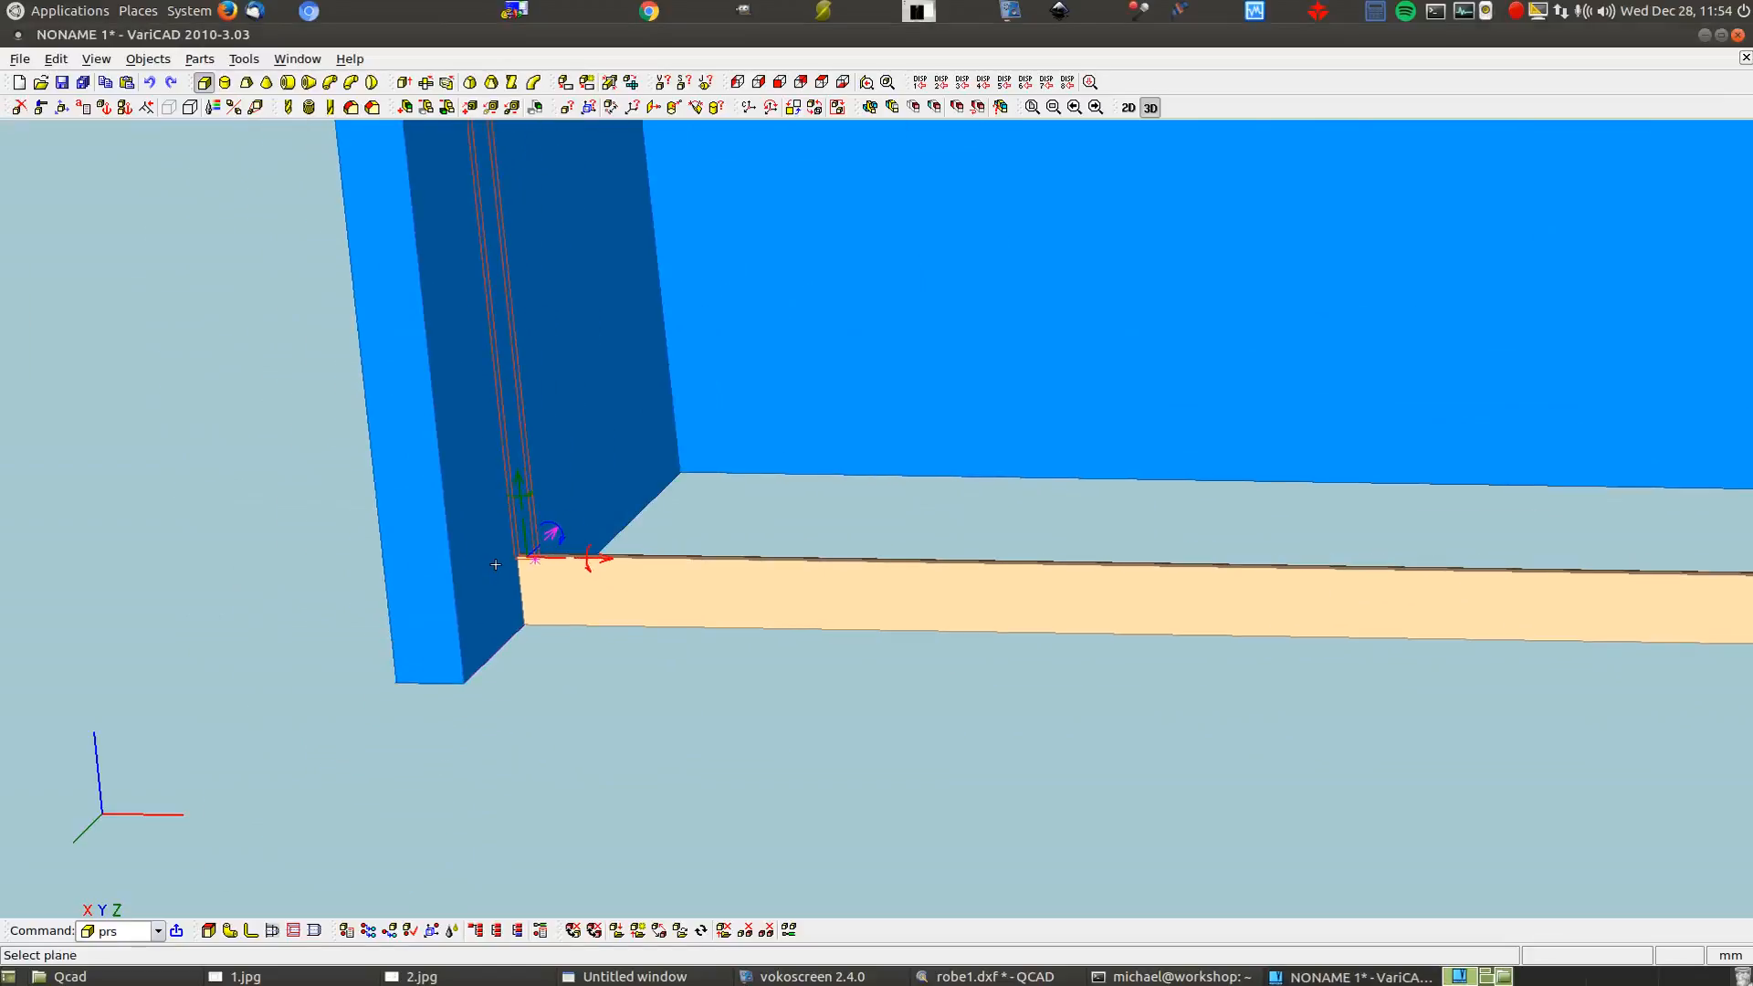
pyautogui.click(1438, 528)
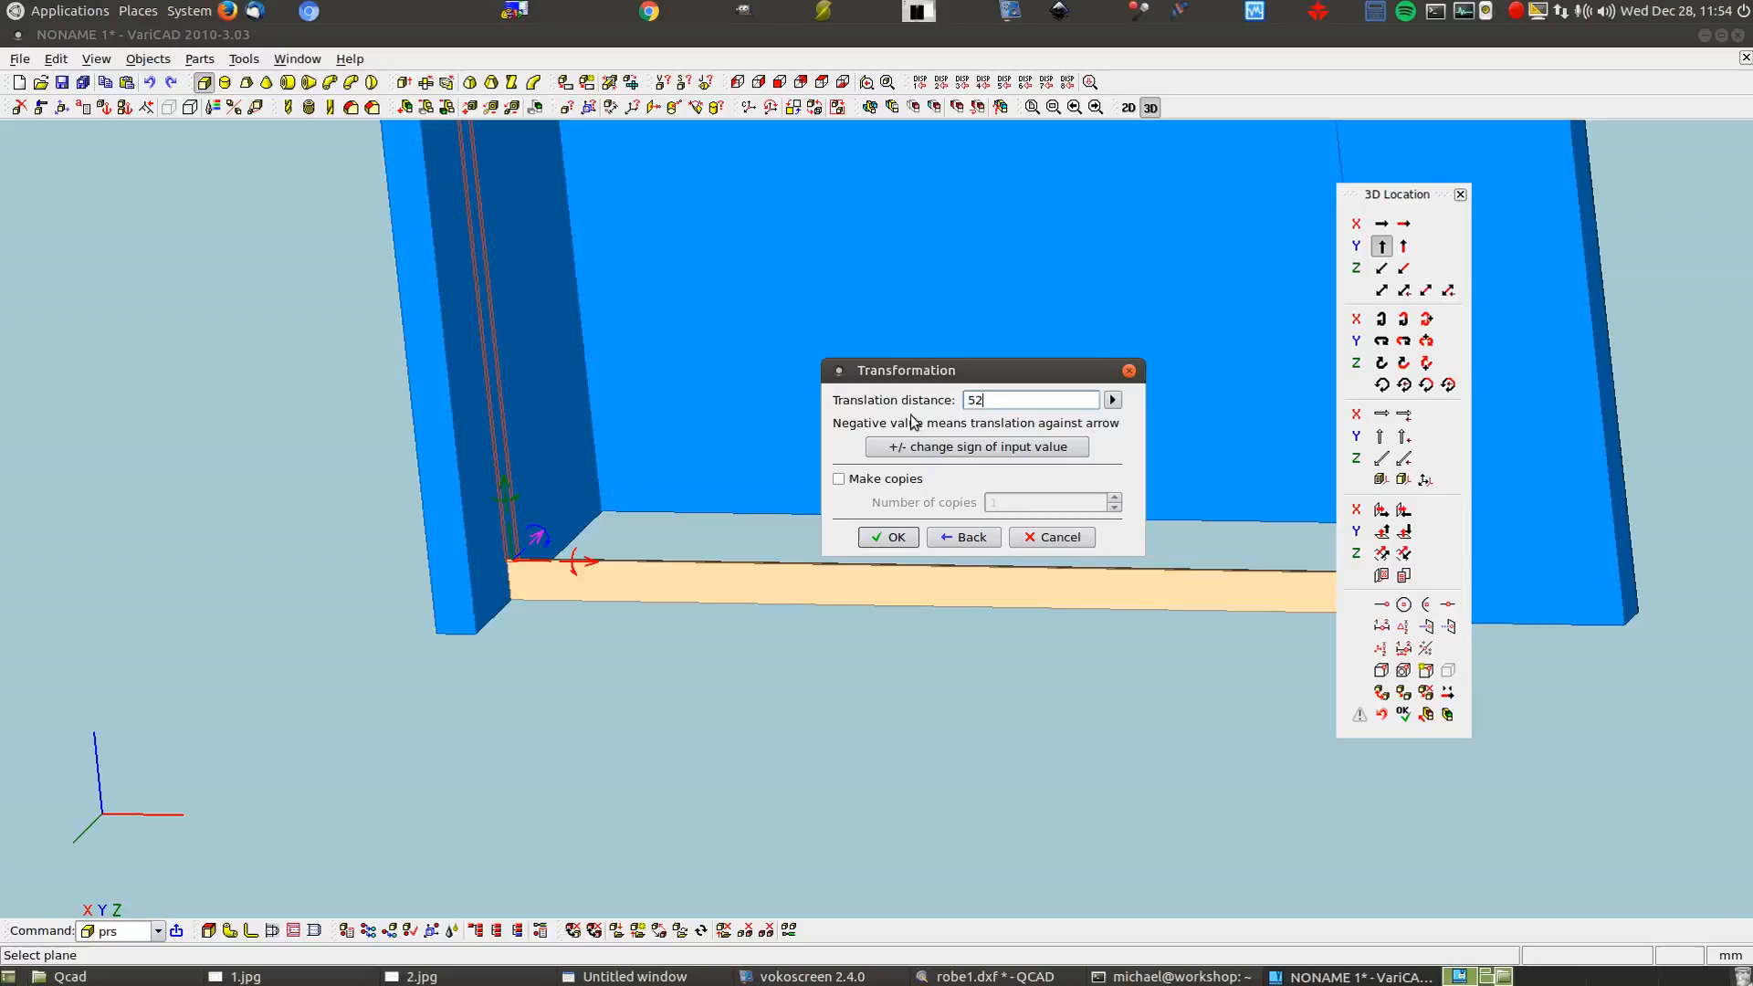
pyautogui.click(897, 448)
pyautogui.click(870, 541)
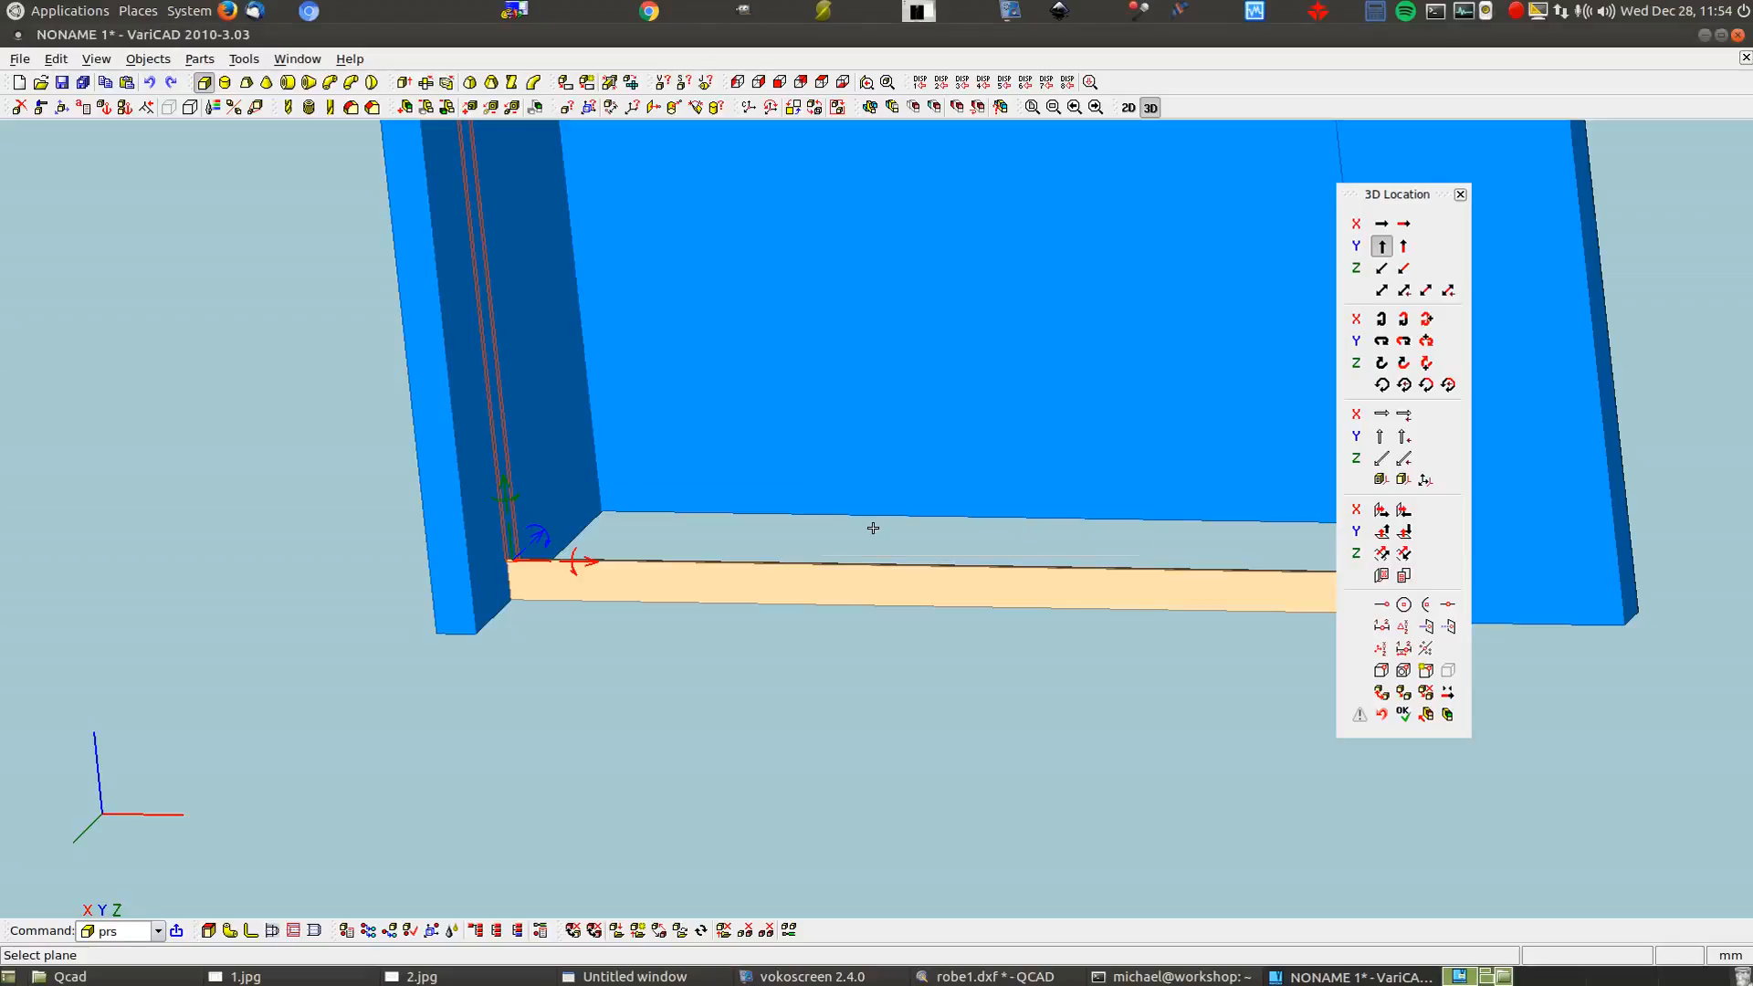
# Shift the panel 20 mm along the blue axis
pyautogui.click(1404, 224)
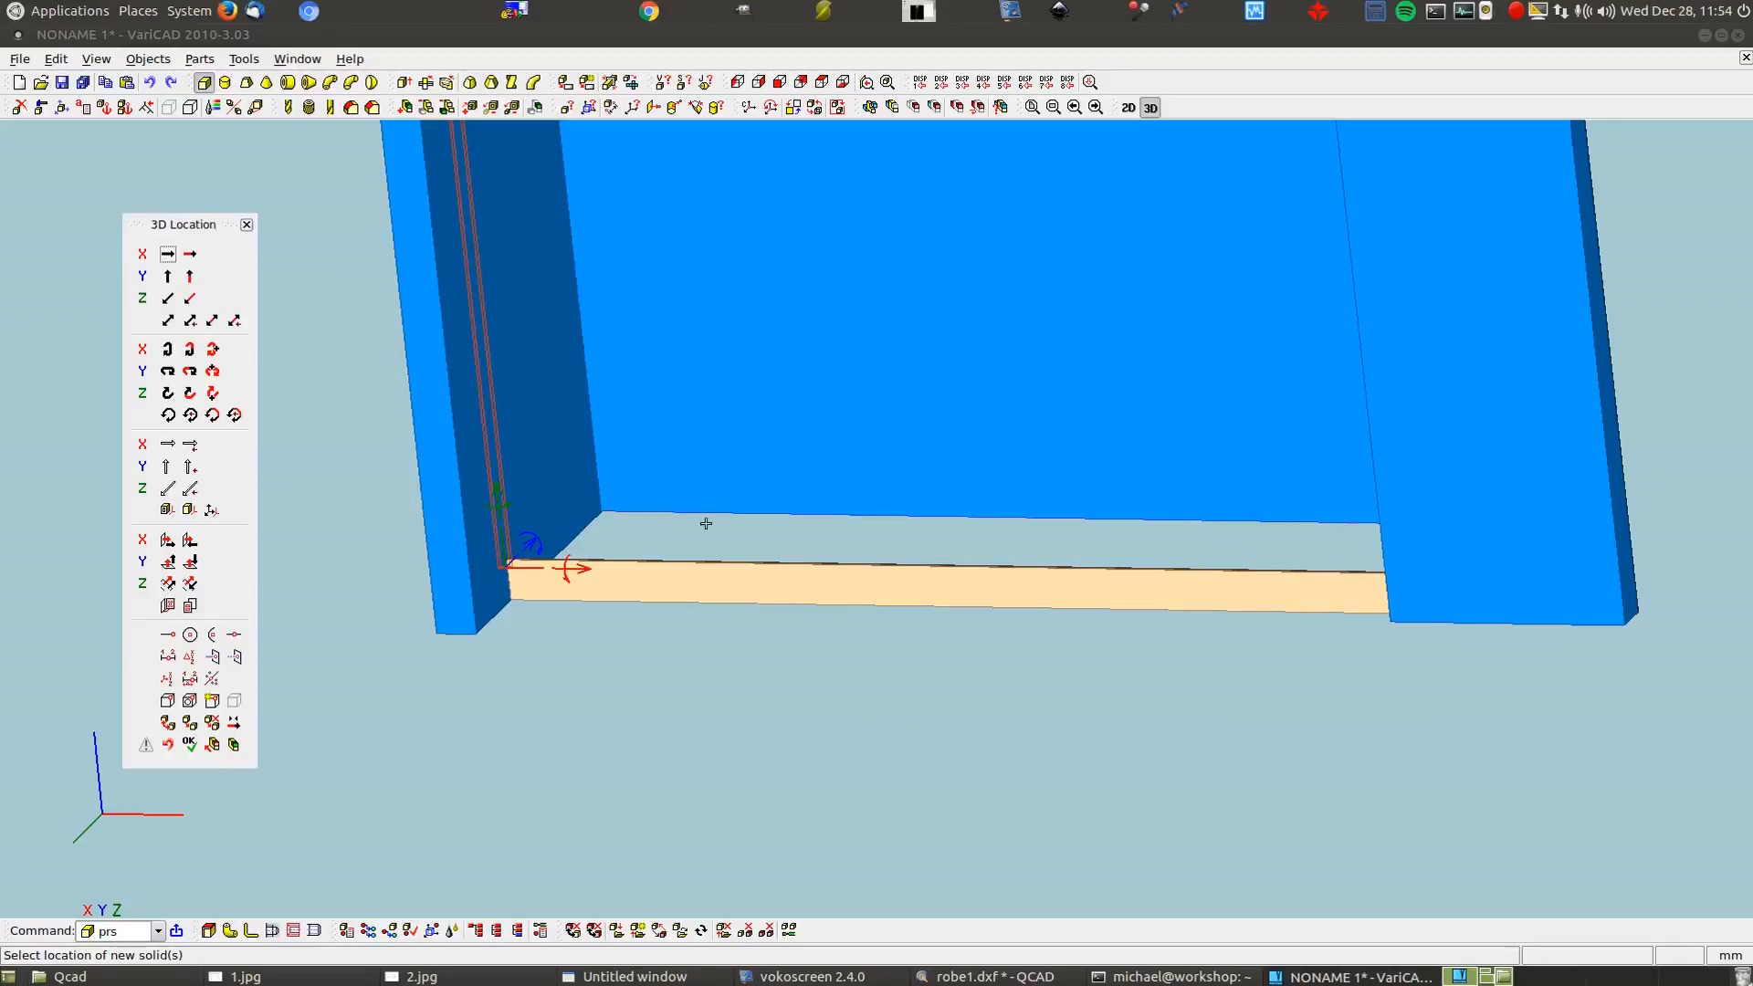
pyautogui.click(529, 545)
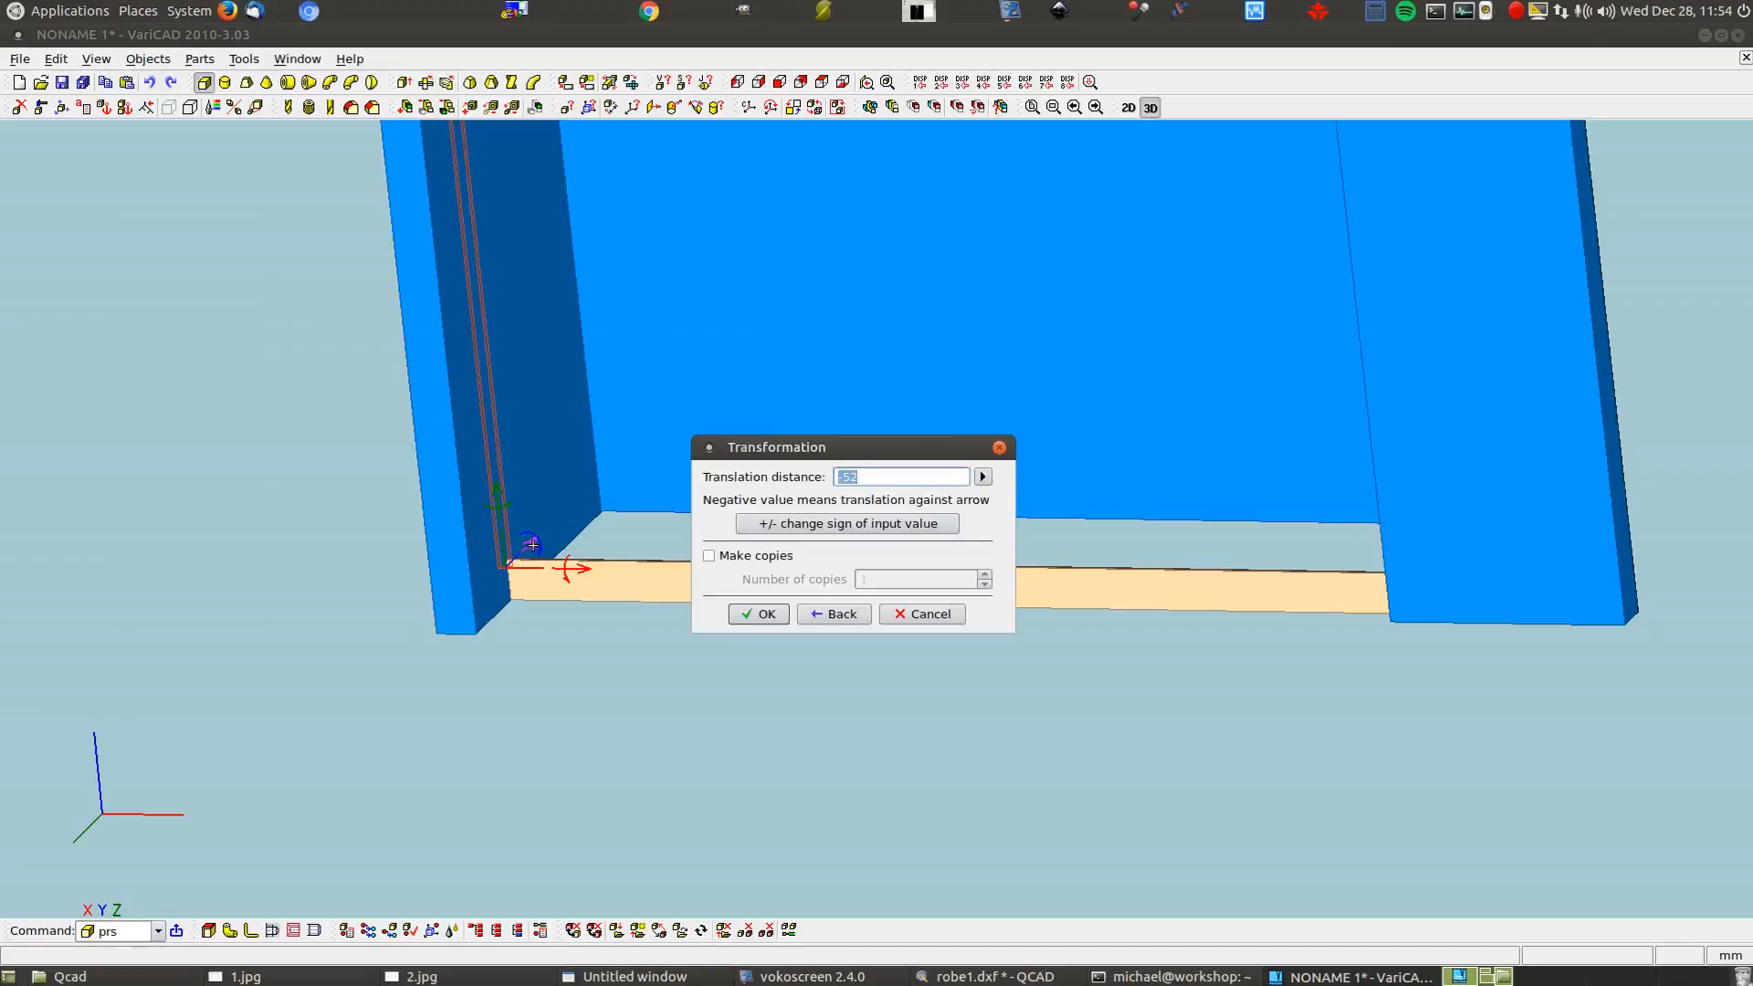
pyautogui.write('20')
pyautogui.click(765, 614)
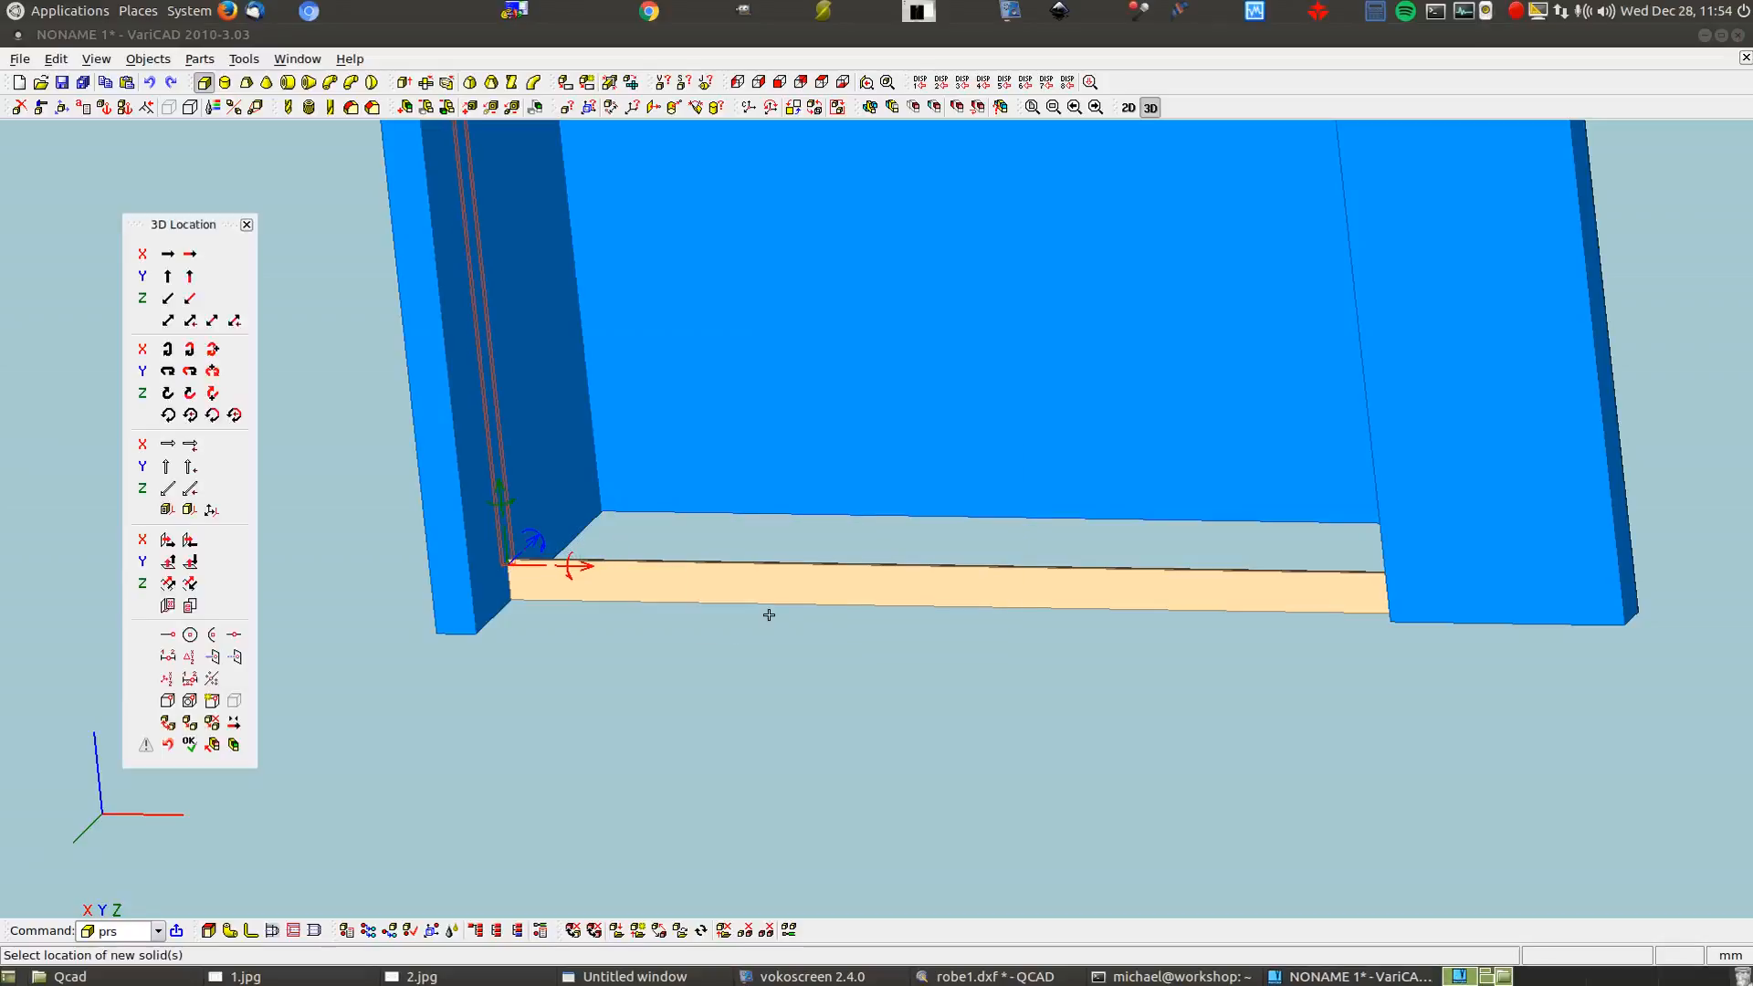
# Begin a third panel move, measuring its distance point-to-plane
pyautogui.click(589, 566)
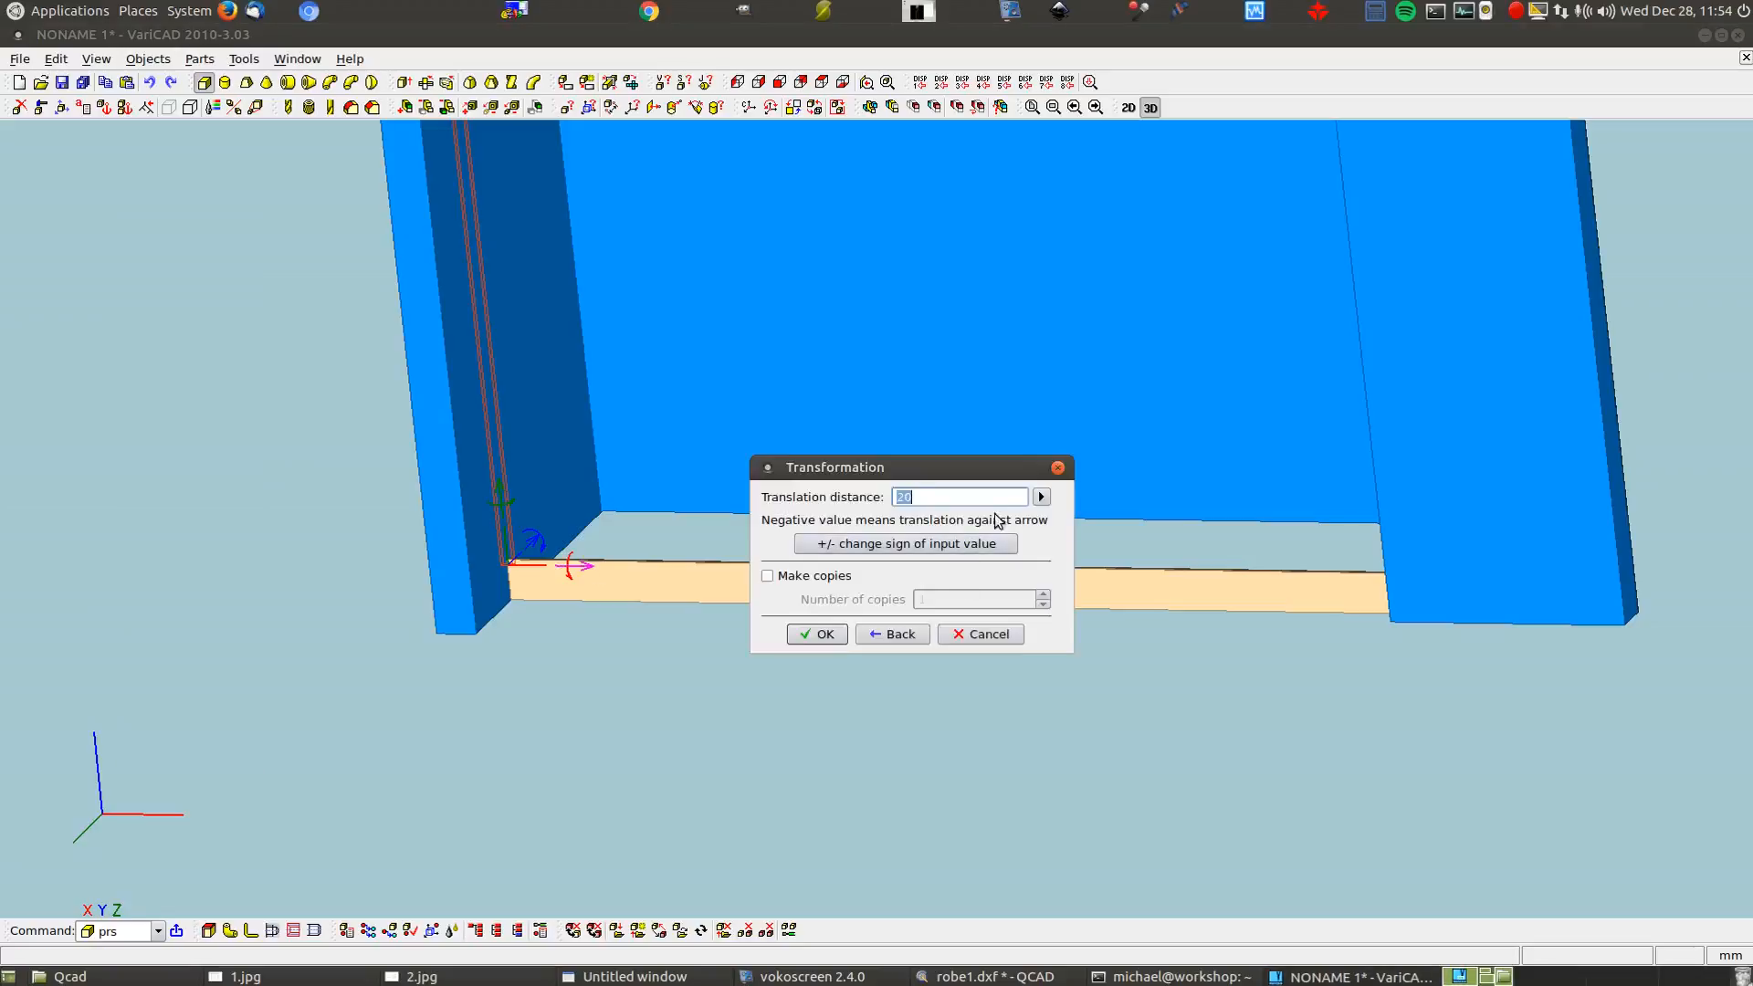
pyautogui.click(1041, 497)
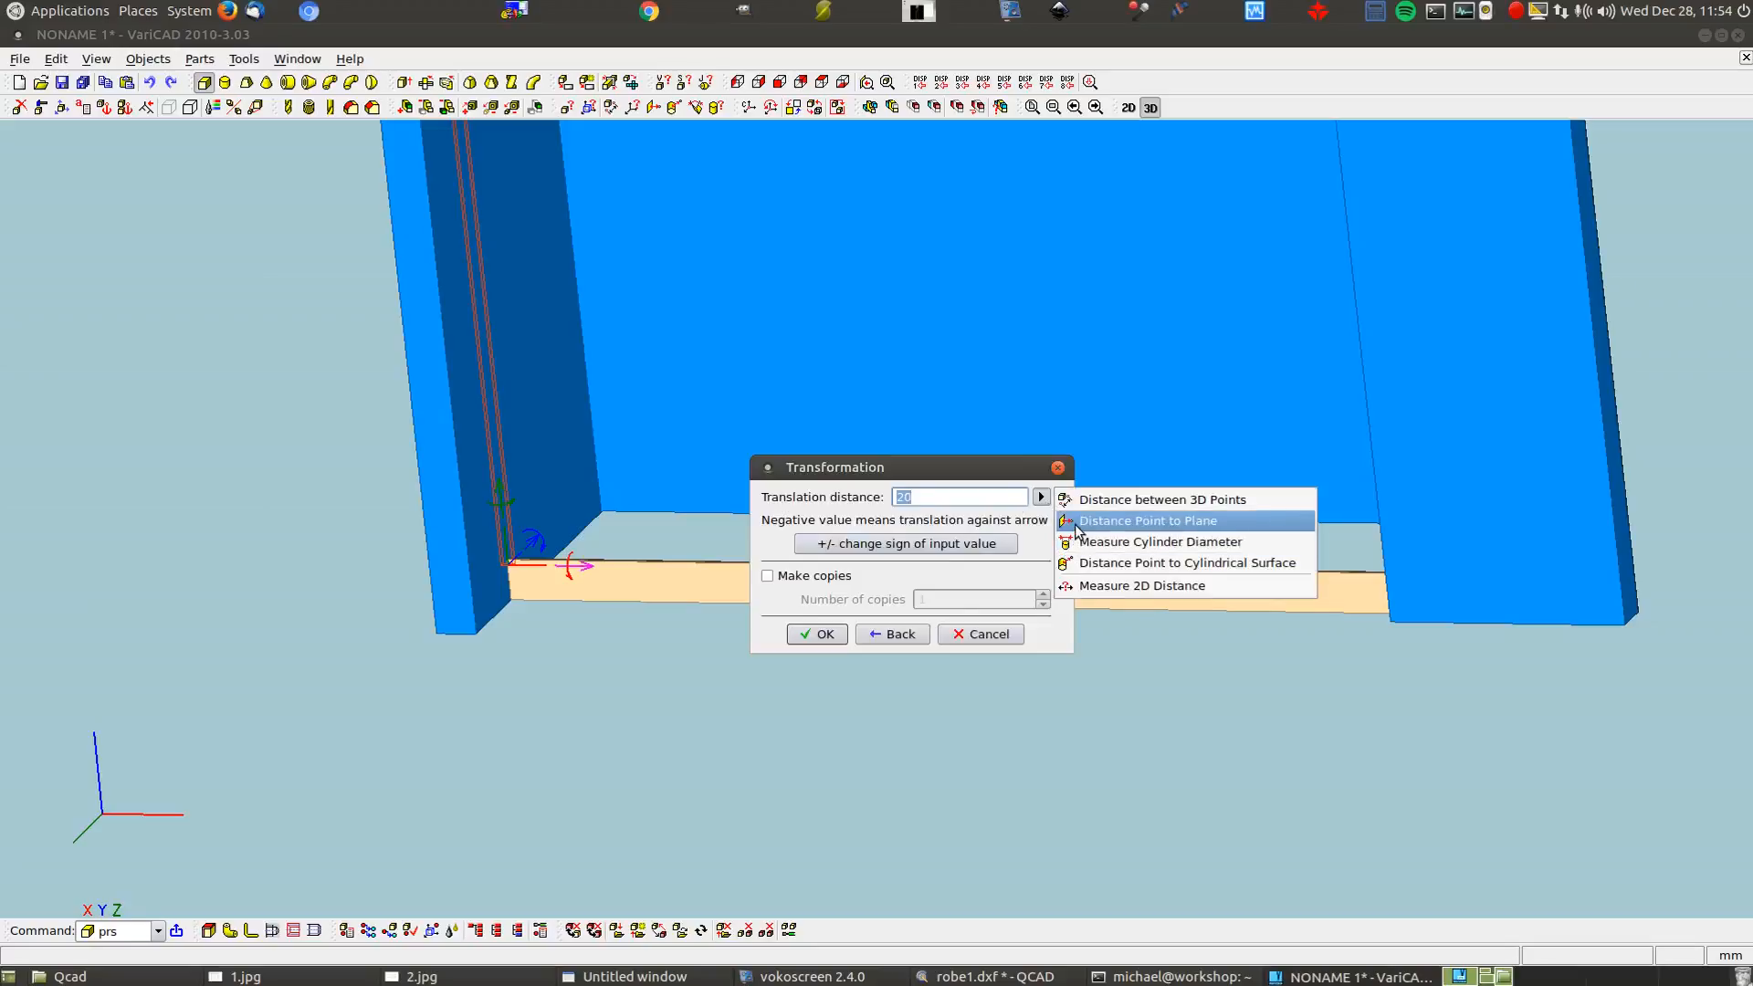
pyautogui.click(1082, 520)
pyautogui.moveTo(601, 700); pyautogui.dragTo(793, 787, button='middle')
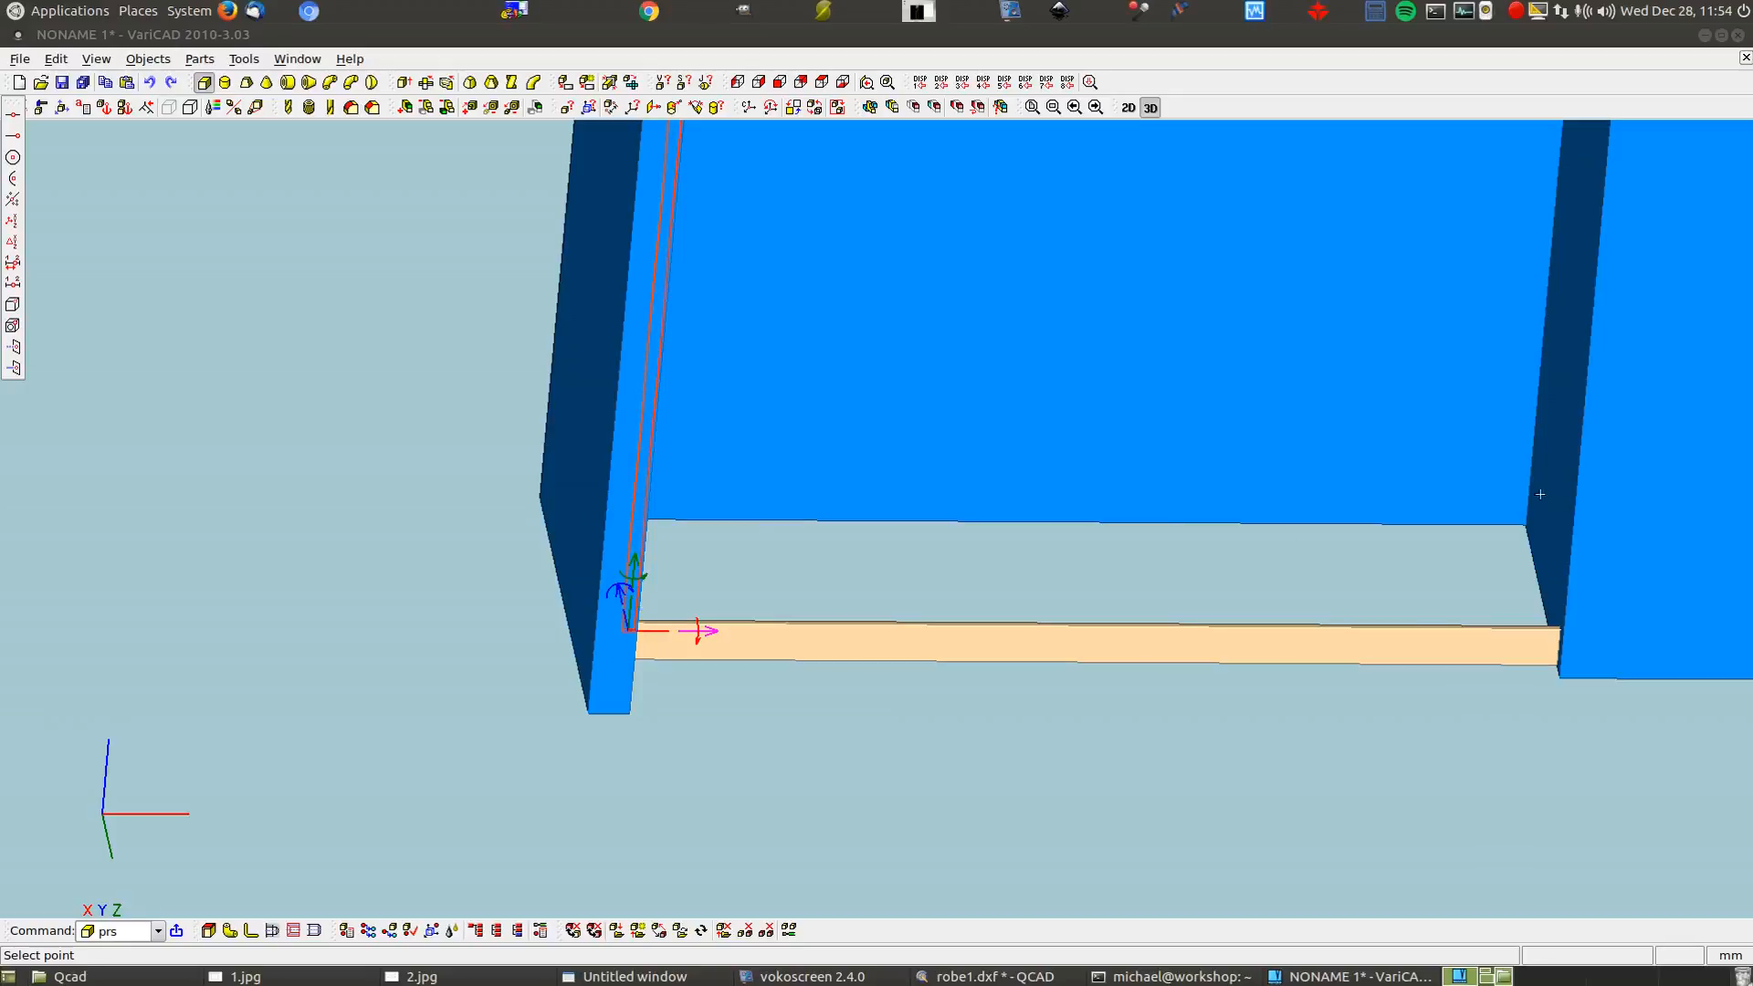
# Copy the 2150-high tan stile 2250 mm across to the right panel, keeping one copy
pyautogui.scroll(4, 611, 639)
pyautogui.scroll(3, 595, 668)
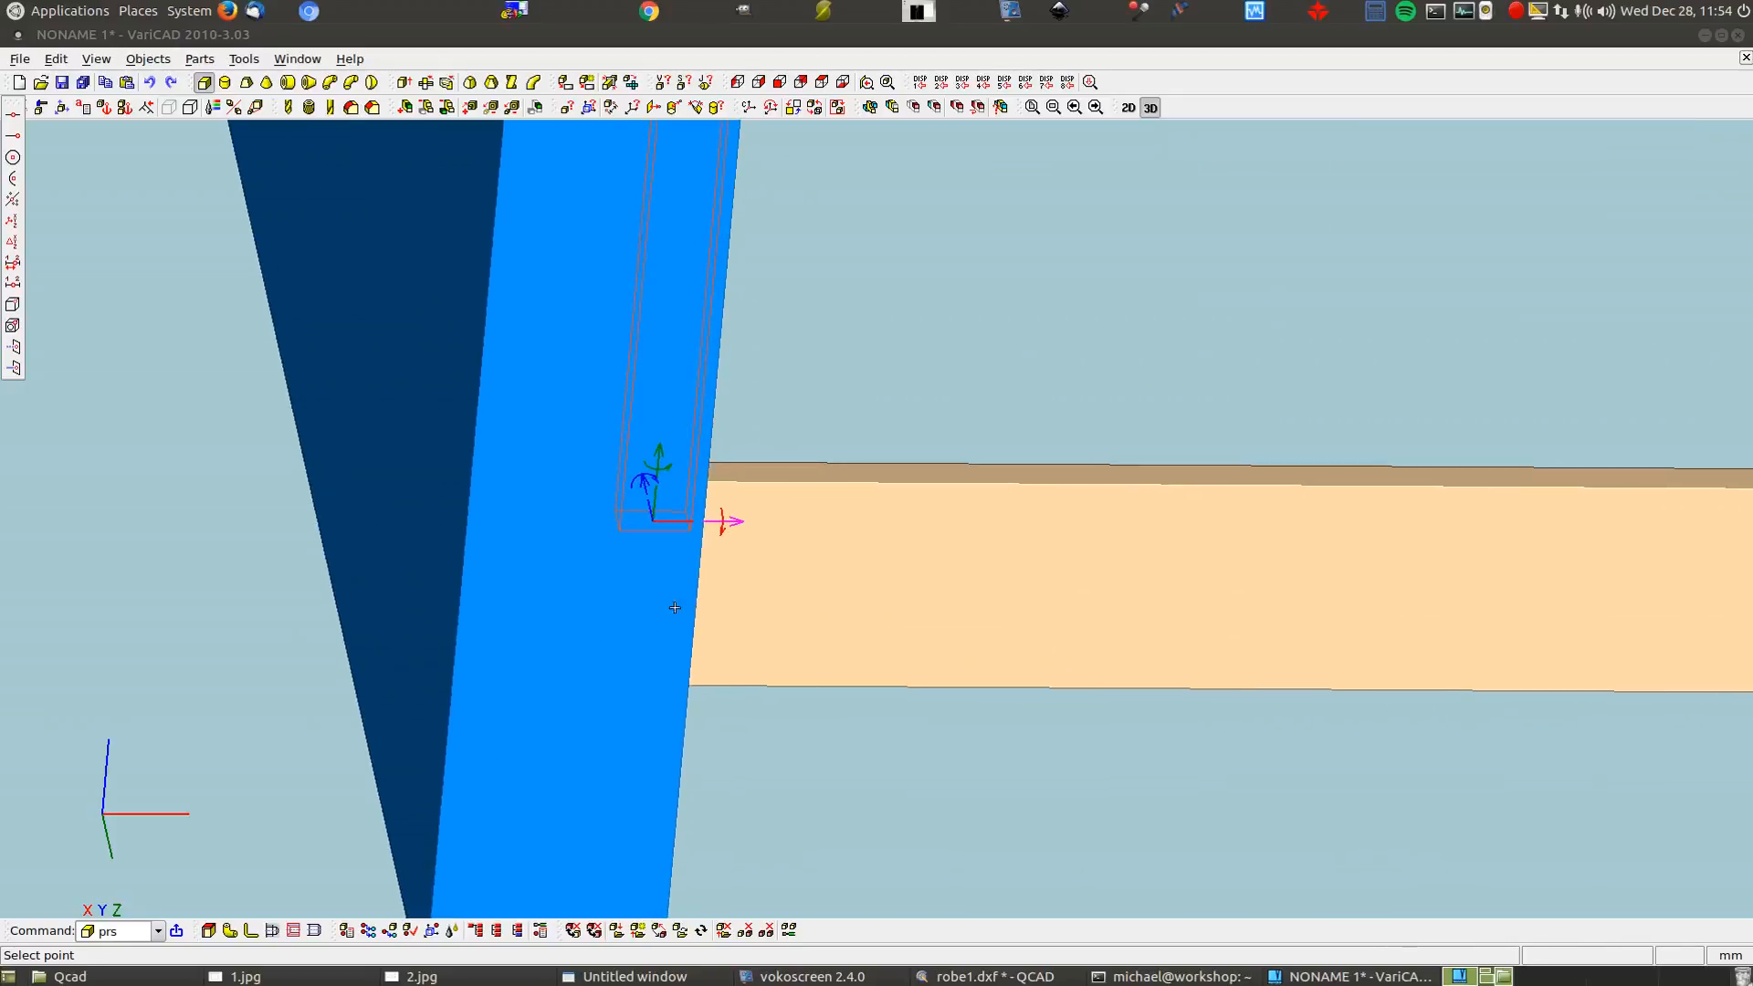
pyautogui.click(688, 529)
pyautogui.scroll(-3, 328, 557)
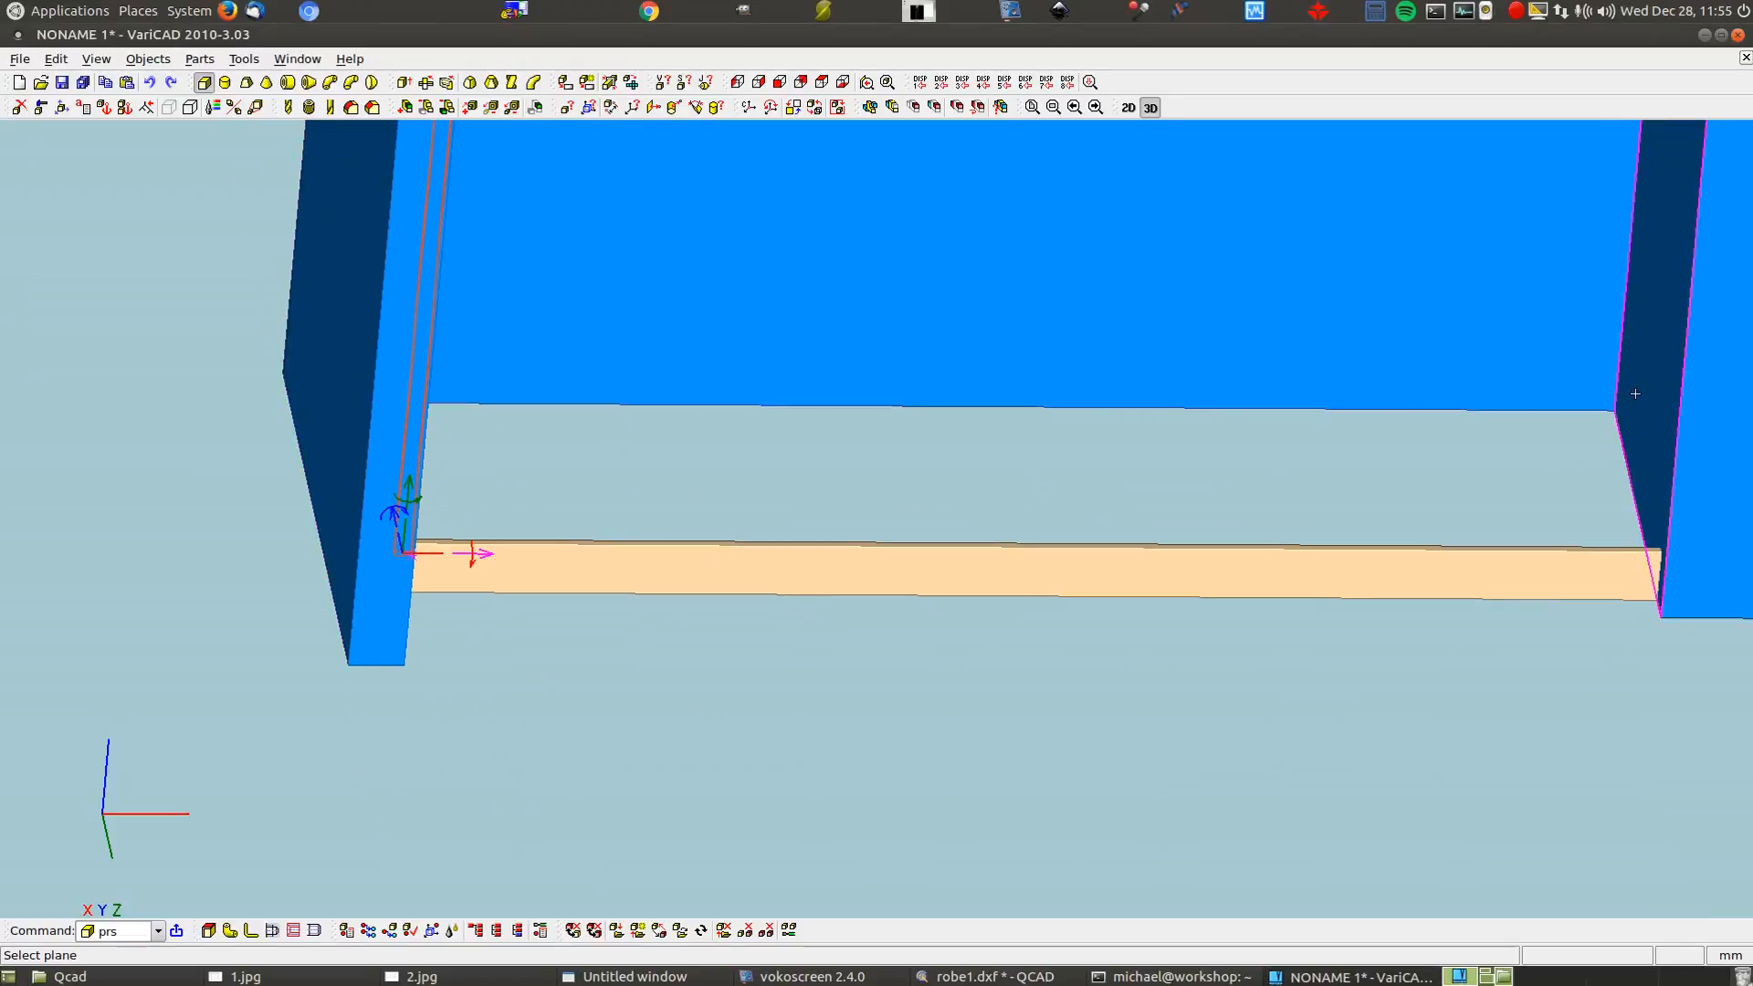
pyautogui.click(1635, 393)
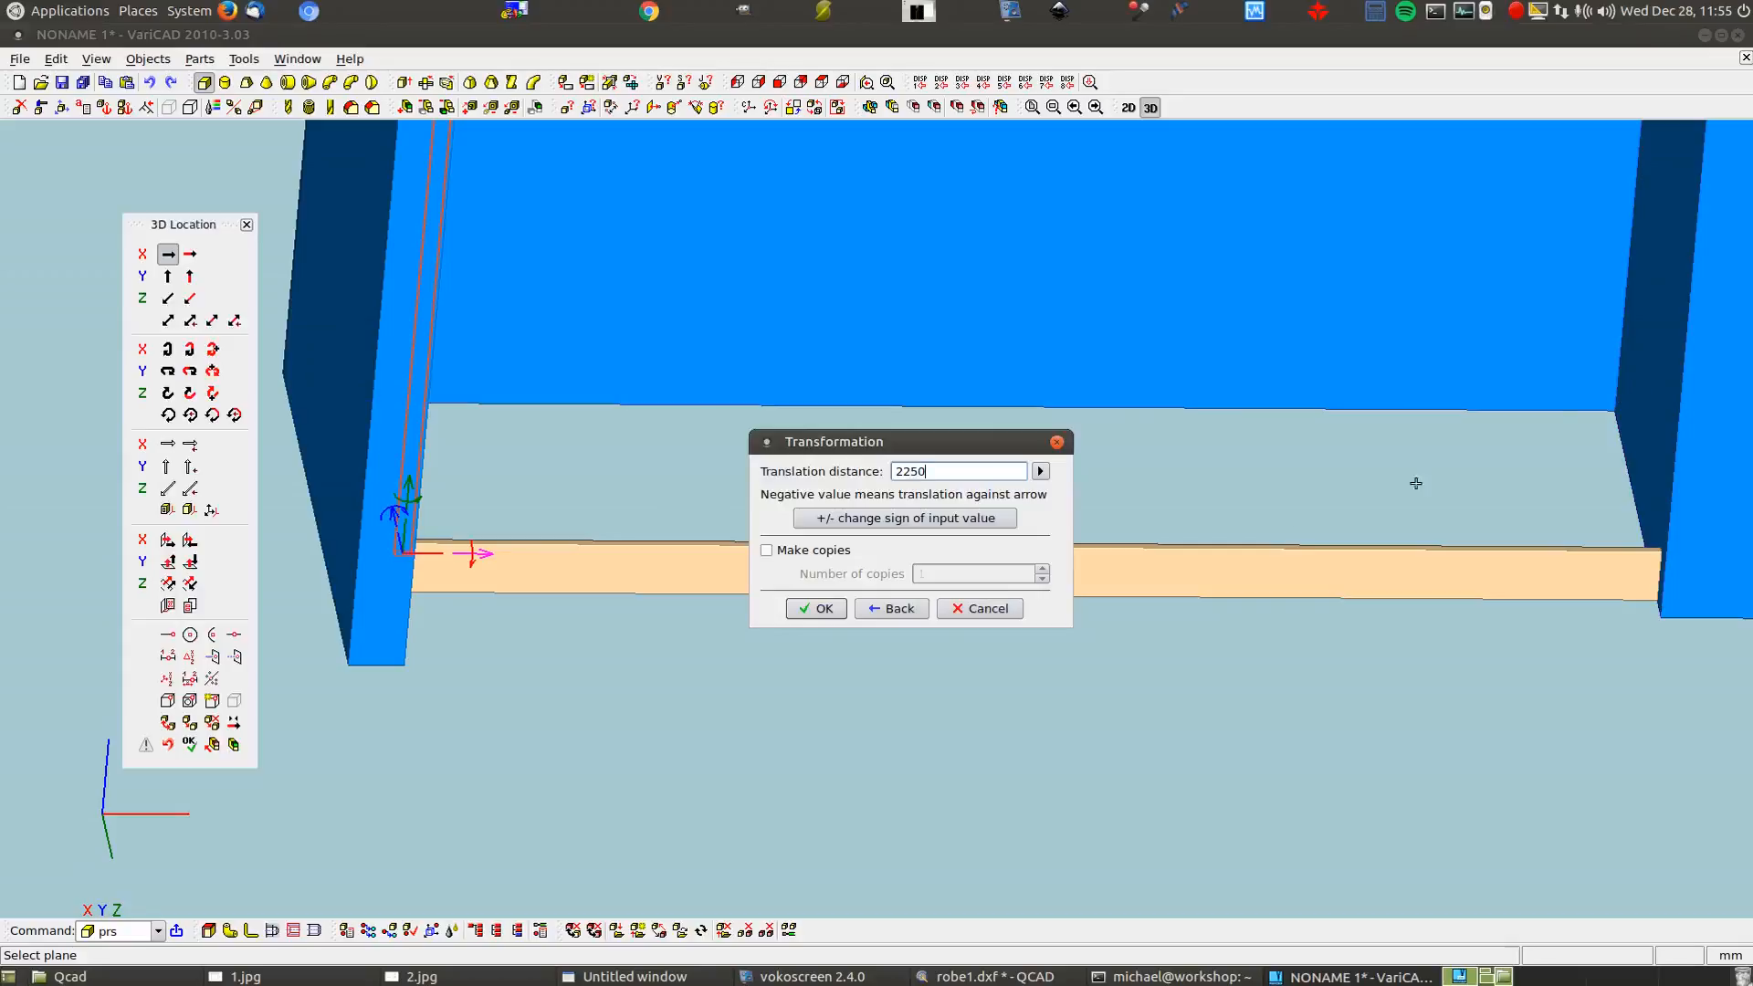
pyautogui.click(767, 550)
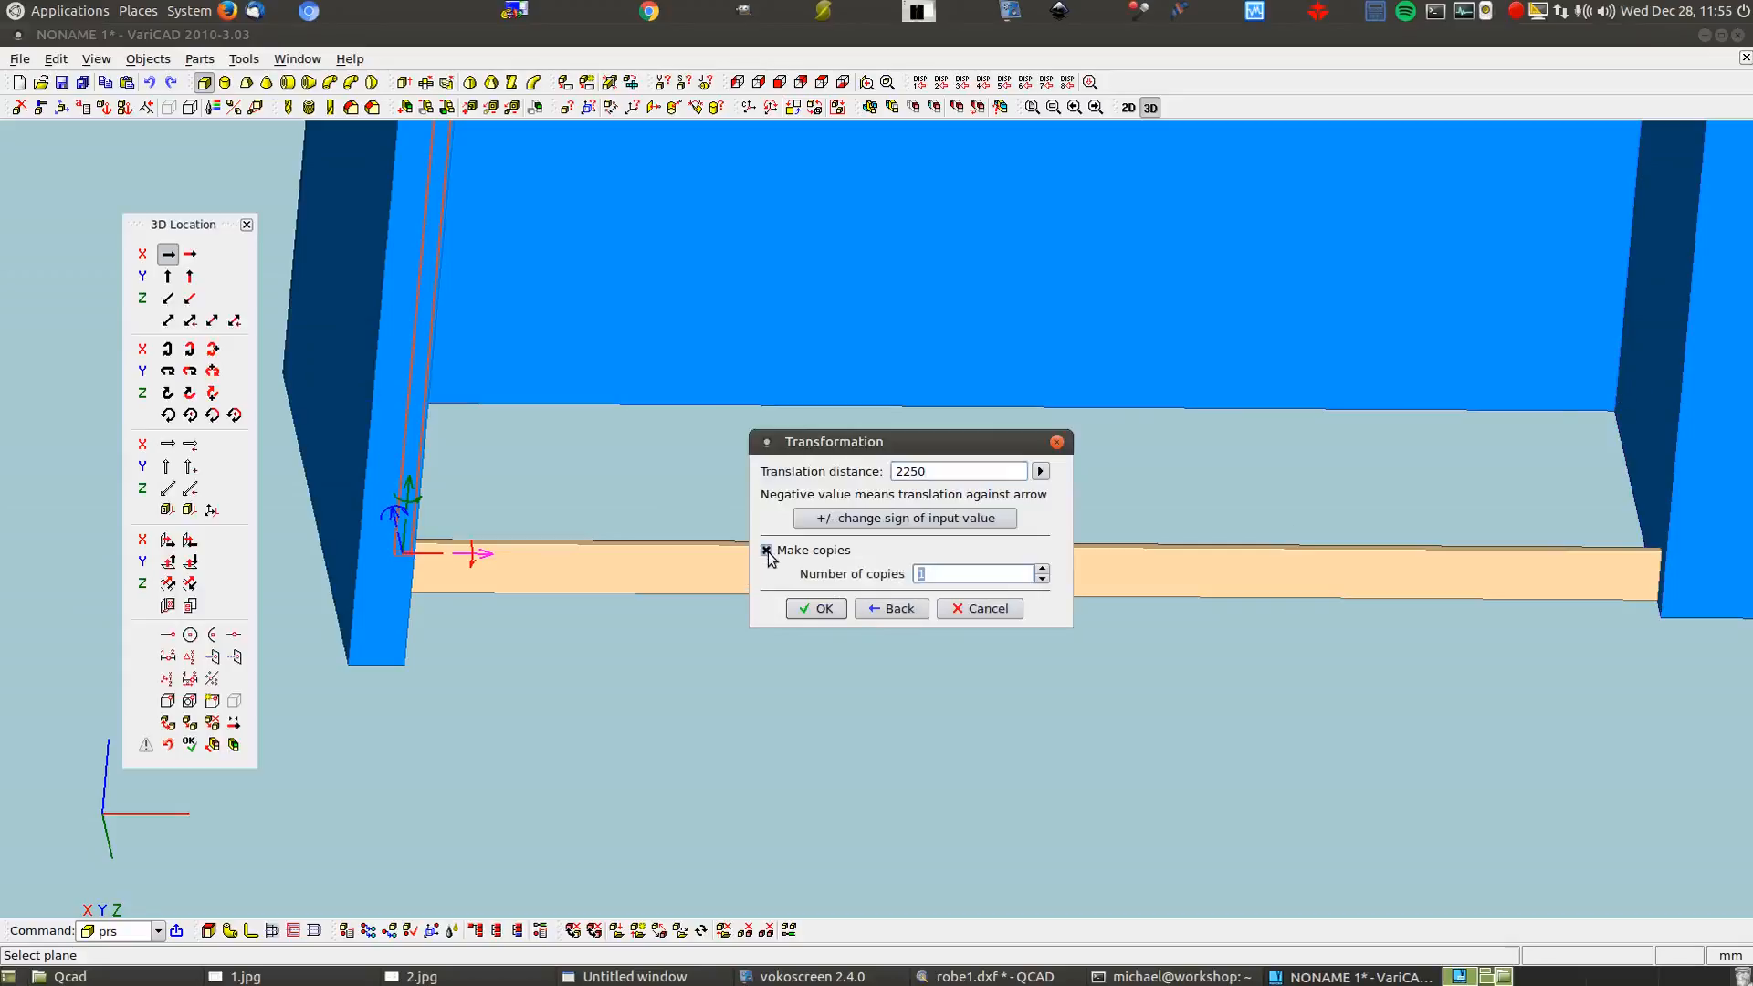
pyautogui.click(824, 610)
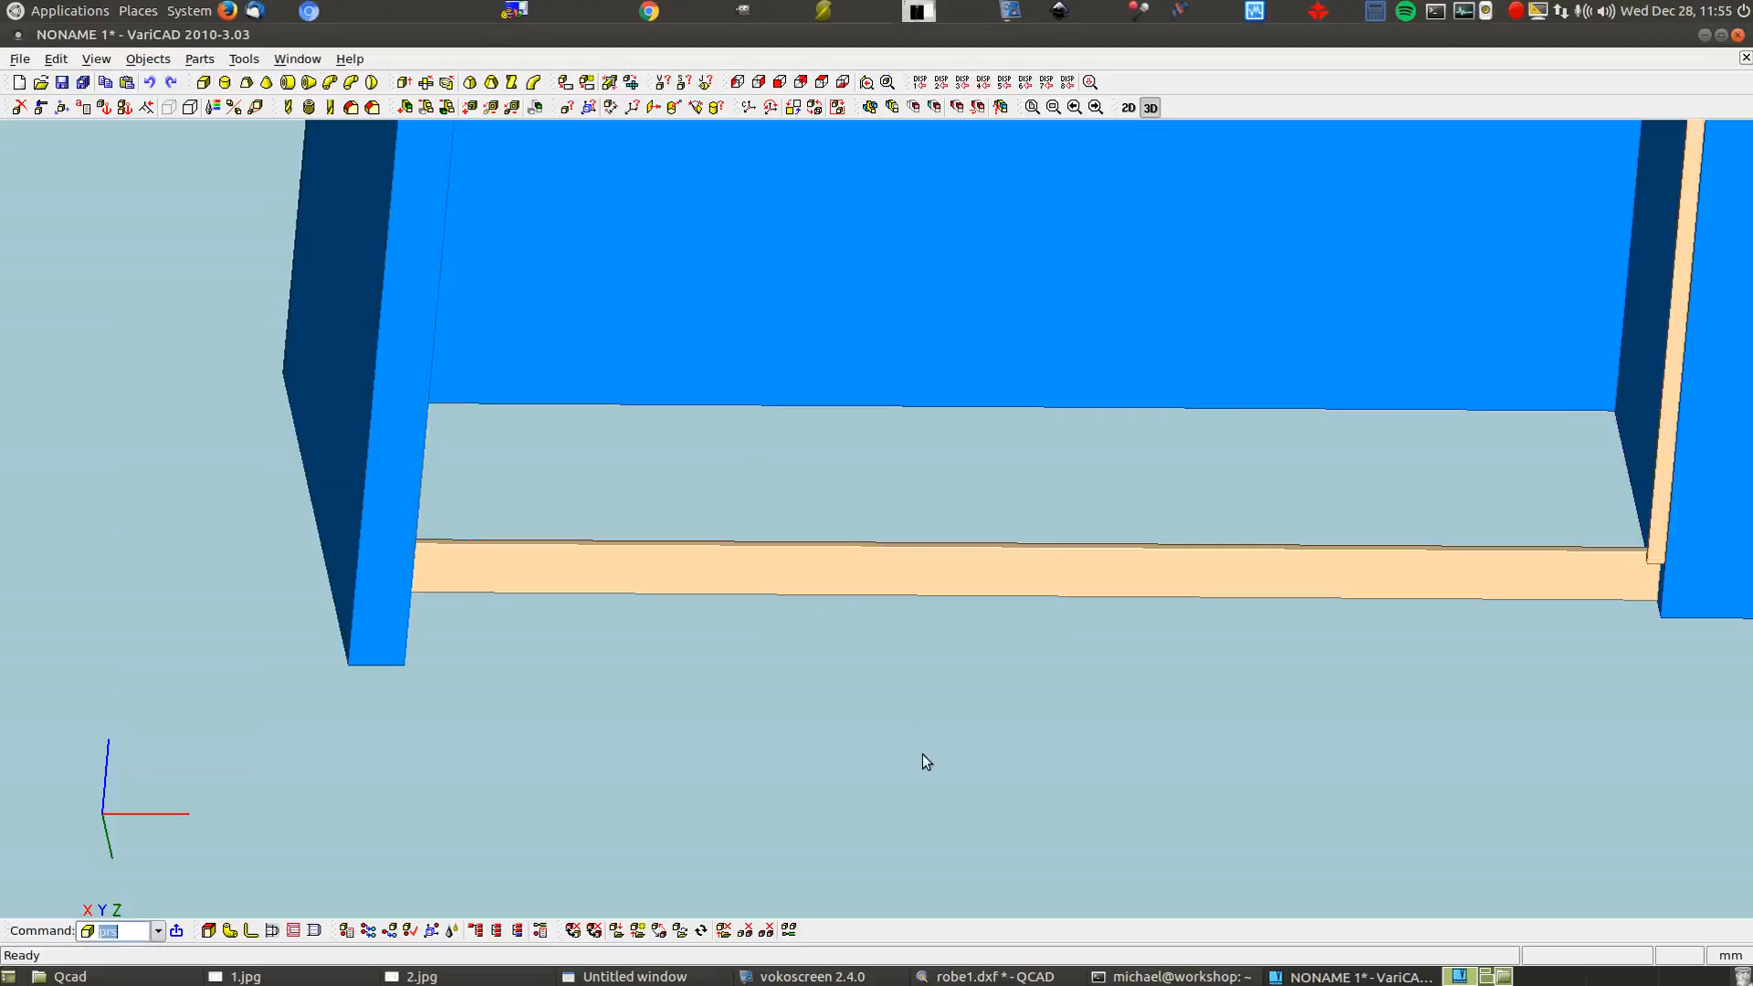
pyautogui.moveTo(853, 811); pyautogui.dragTo(753, 699, button='middle')
# Orbit out to view the complete tan face frame, then bring up the 1.jpg sketch
pyautogui.scroll(-5, 748, 705)
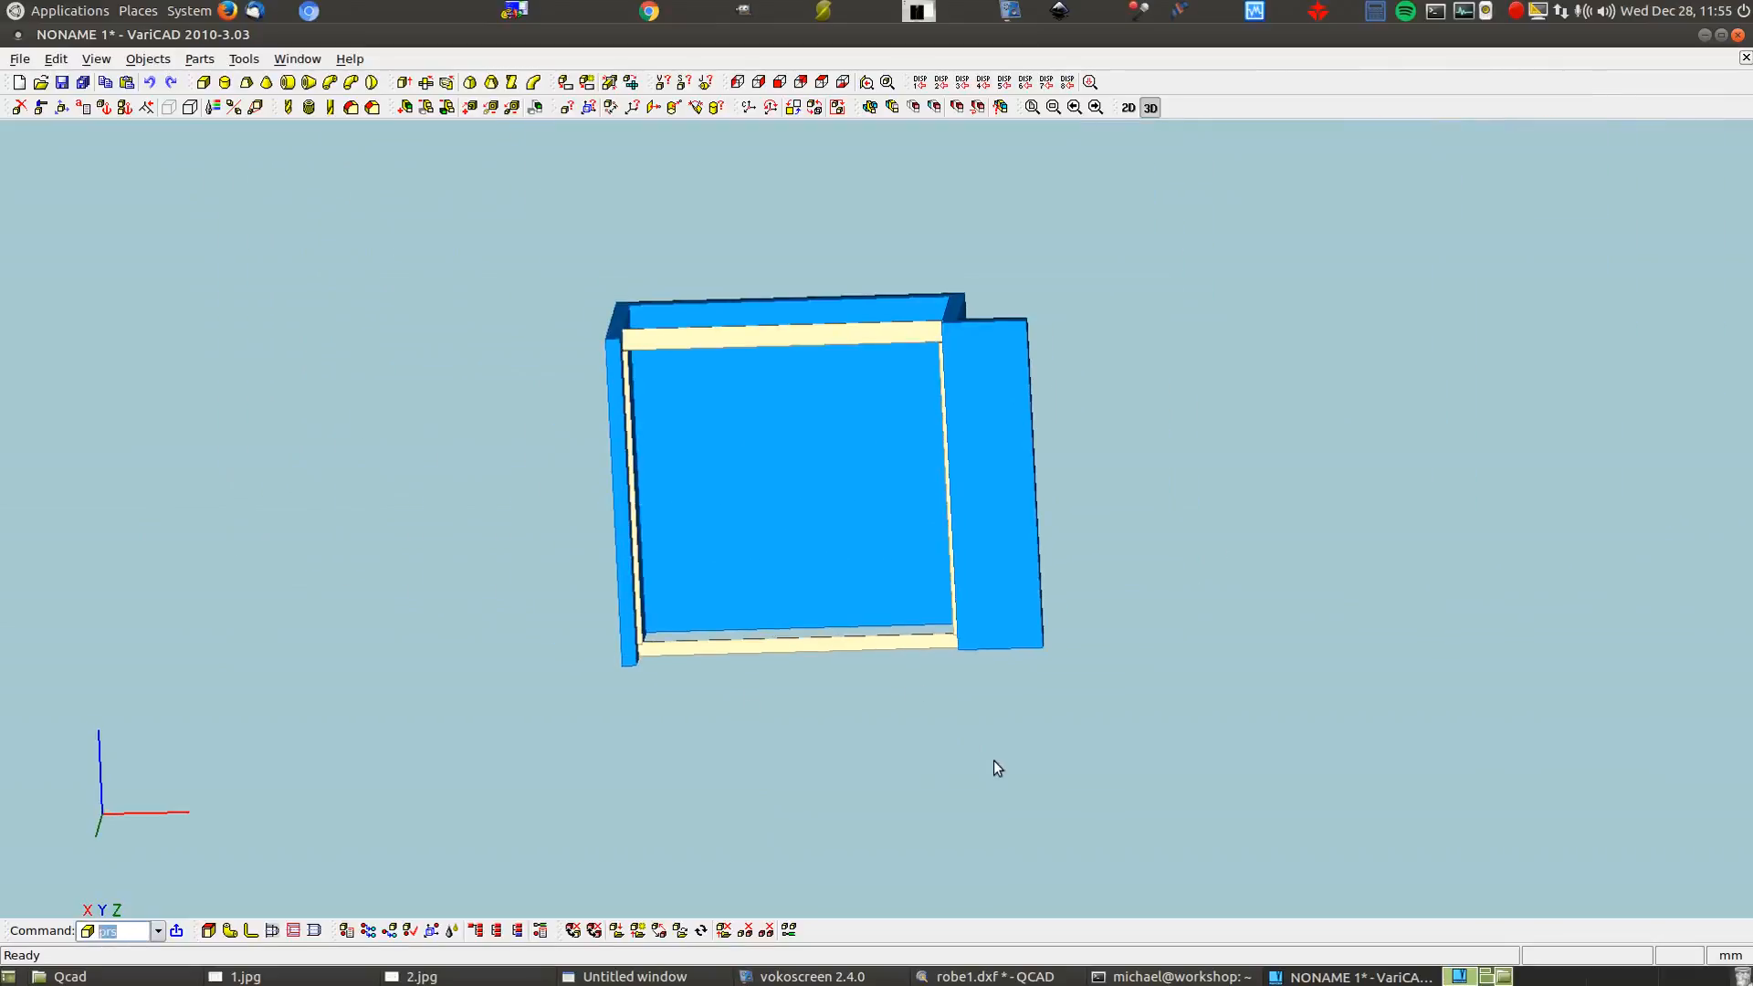
pyautogui.moveTo(914, 791); pyautogui.dragTo(821, 813, button='middle')
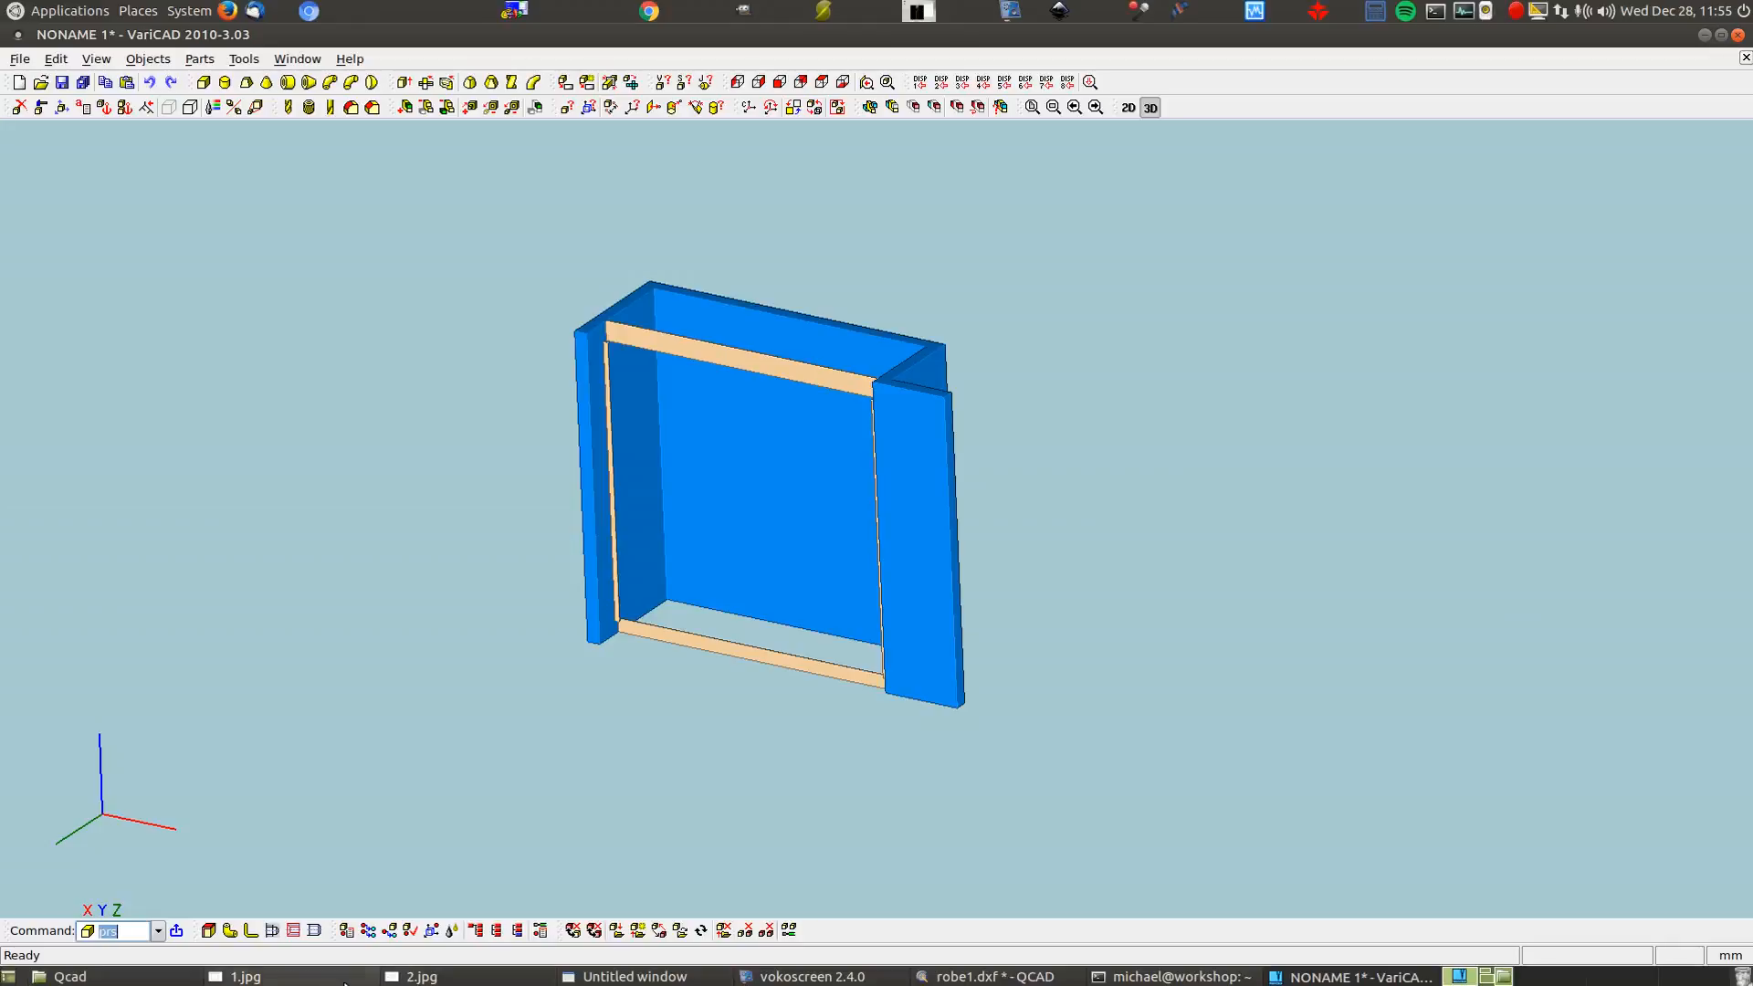
pyautogui.click(239, 976)
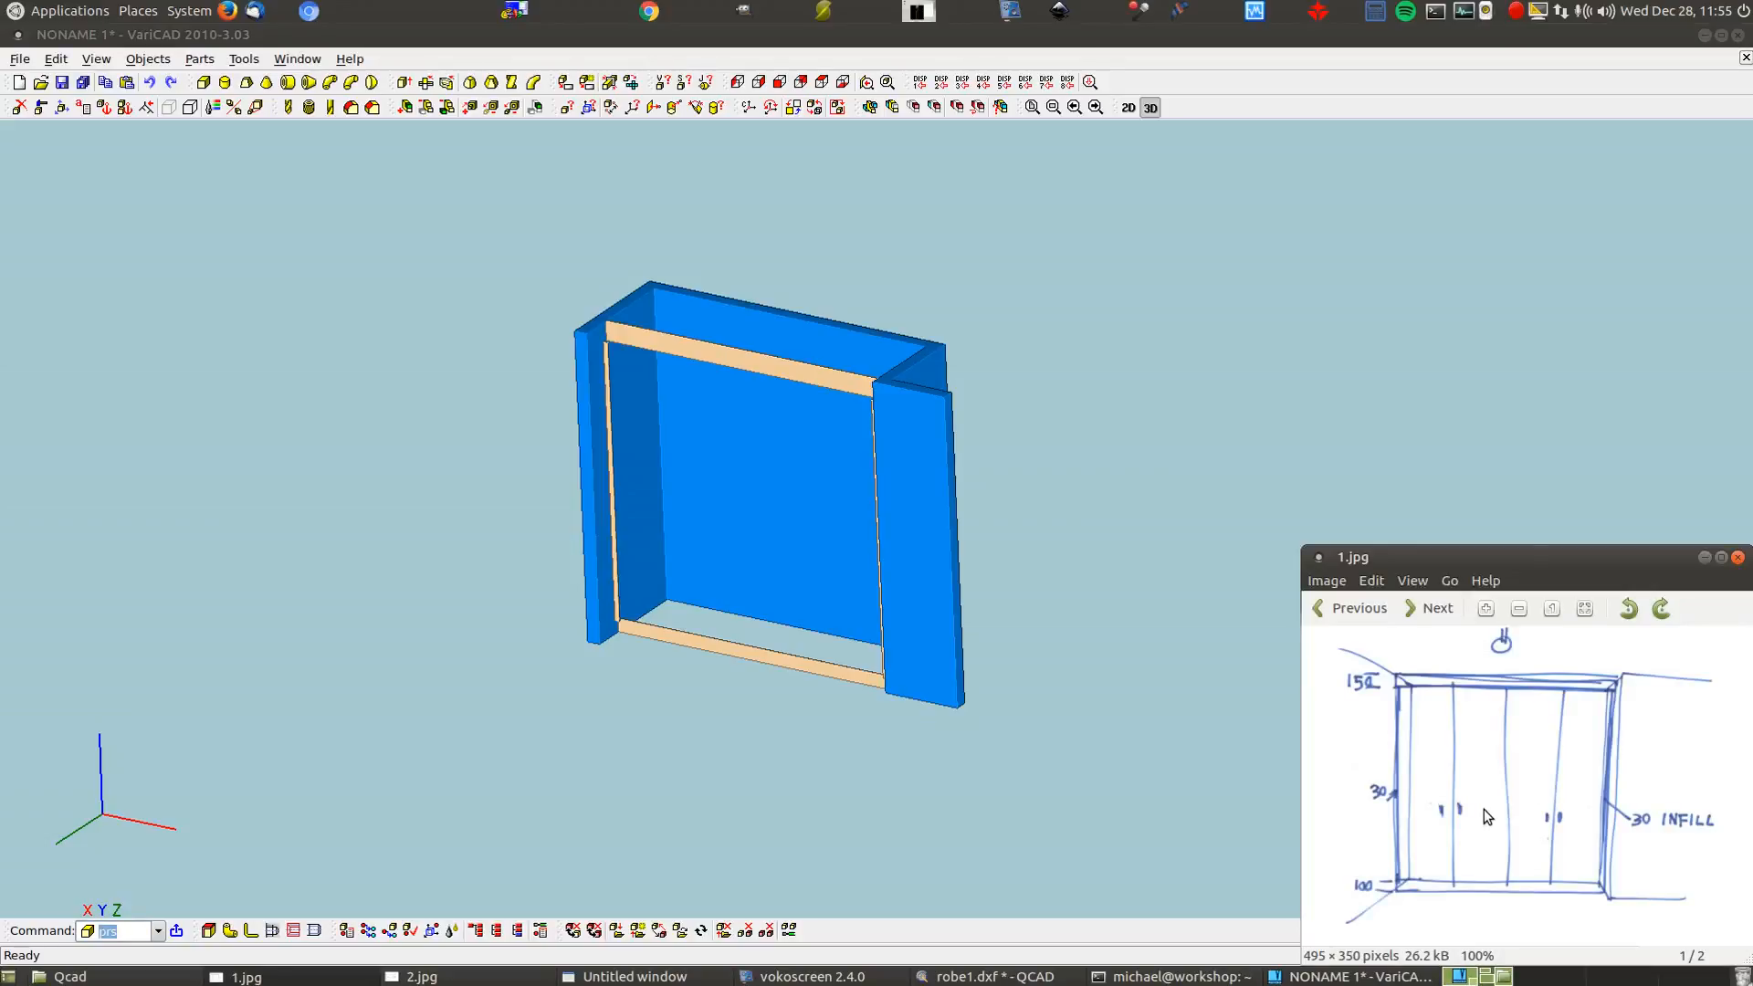
# Review the 2.jpg plan sketch and start a new box in VariCAD
pyautogui.click(505, 977)
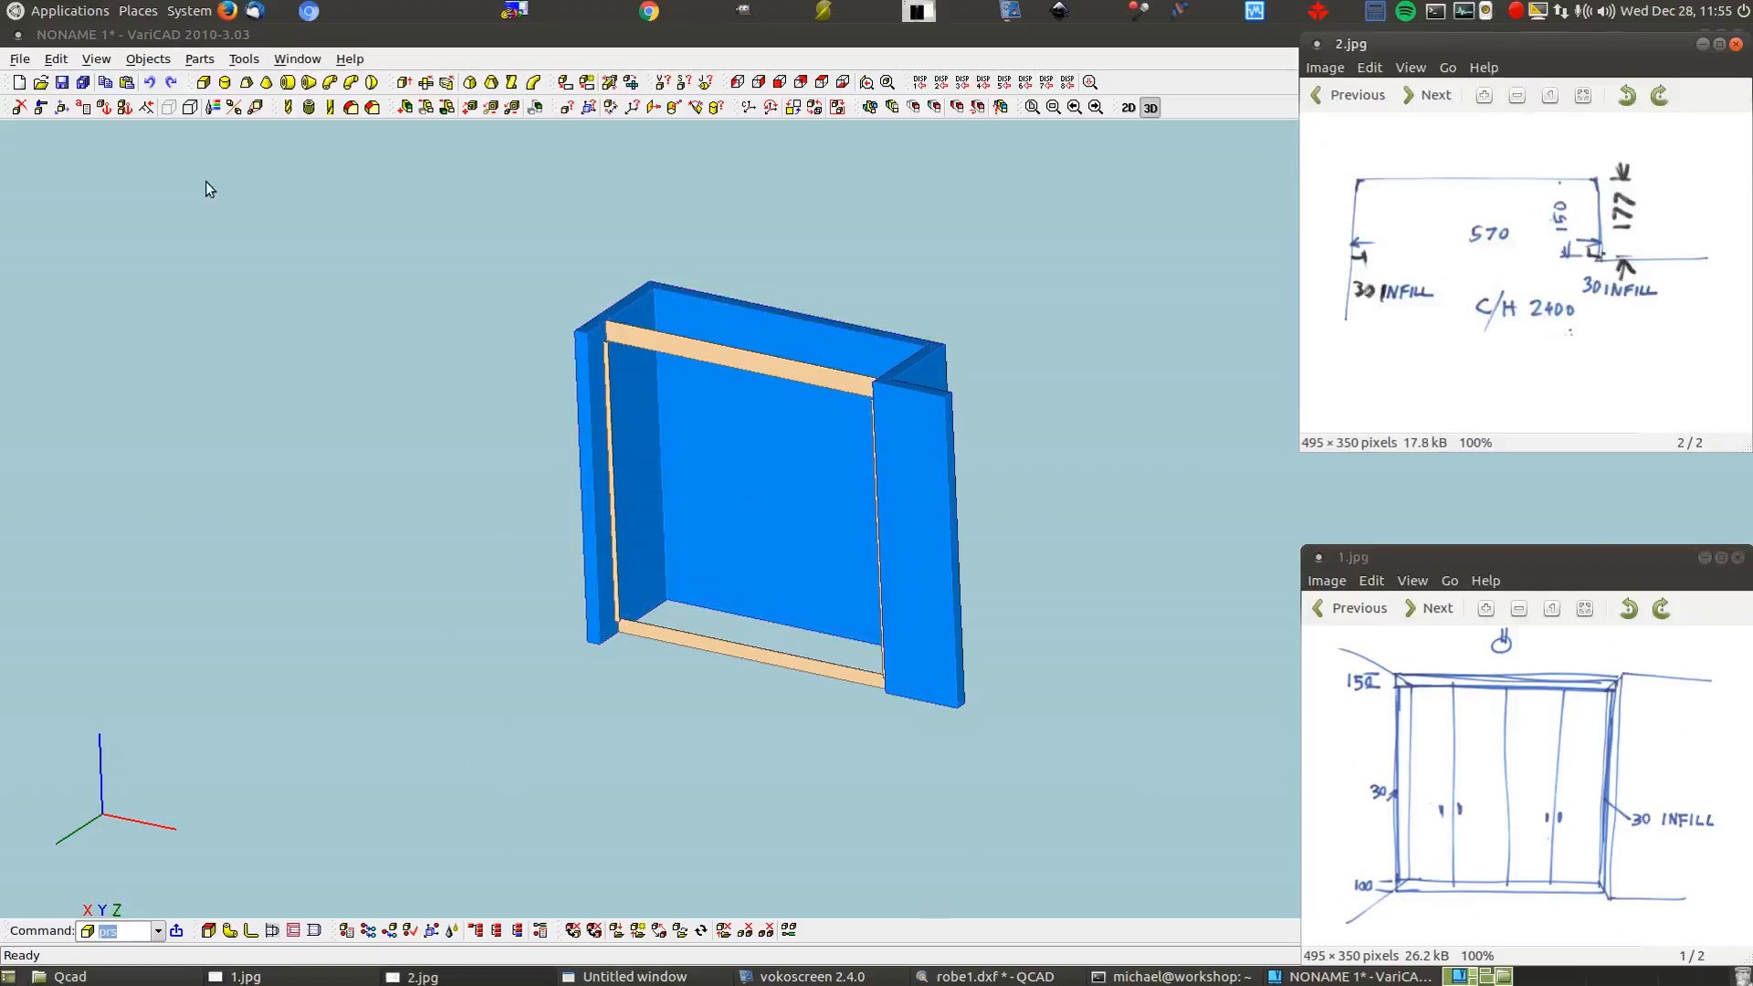
pyautogui.click(203, 83)
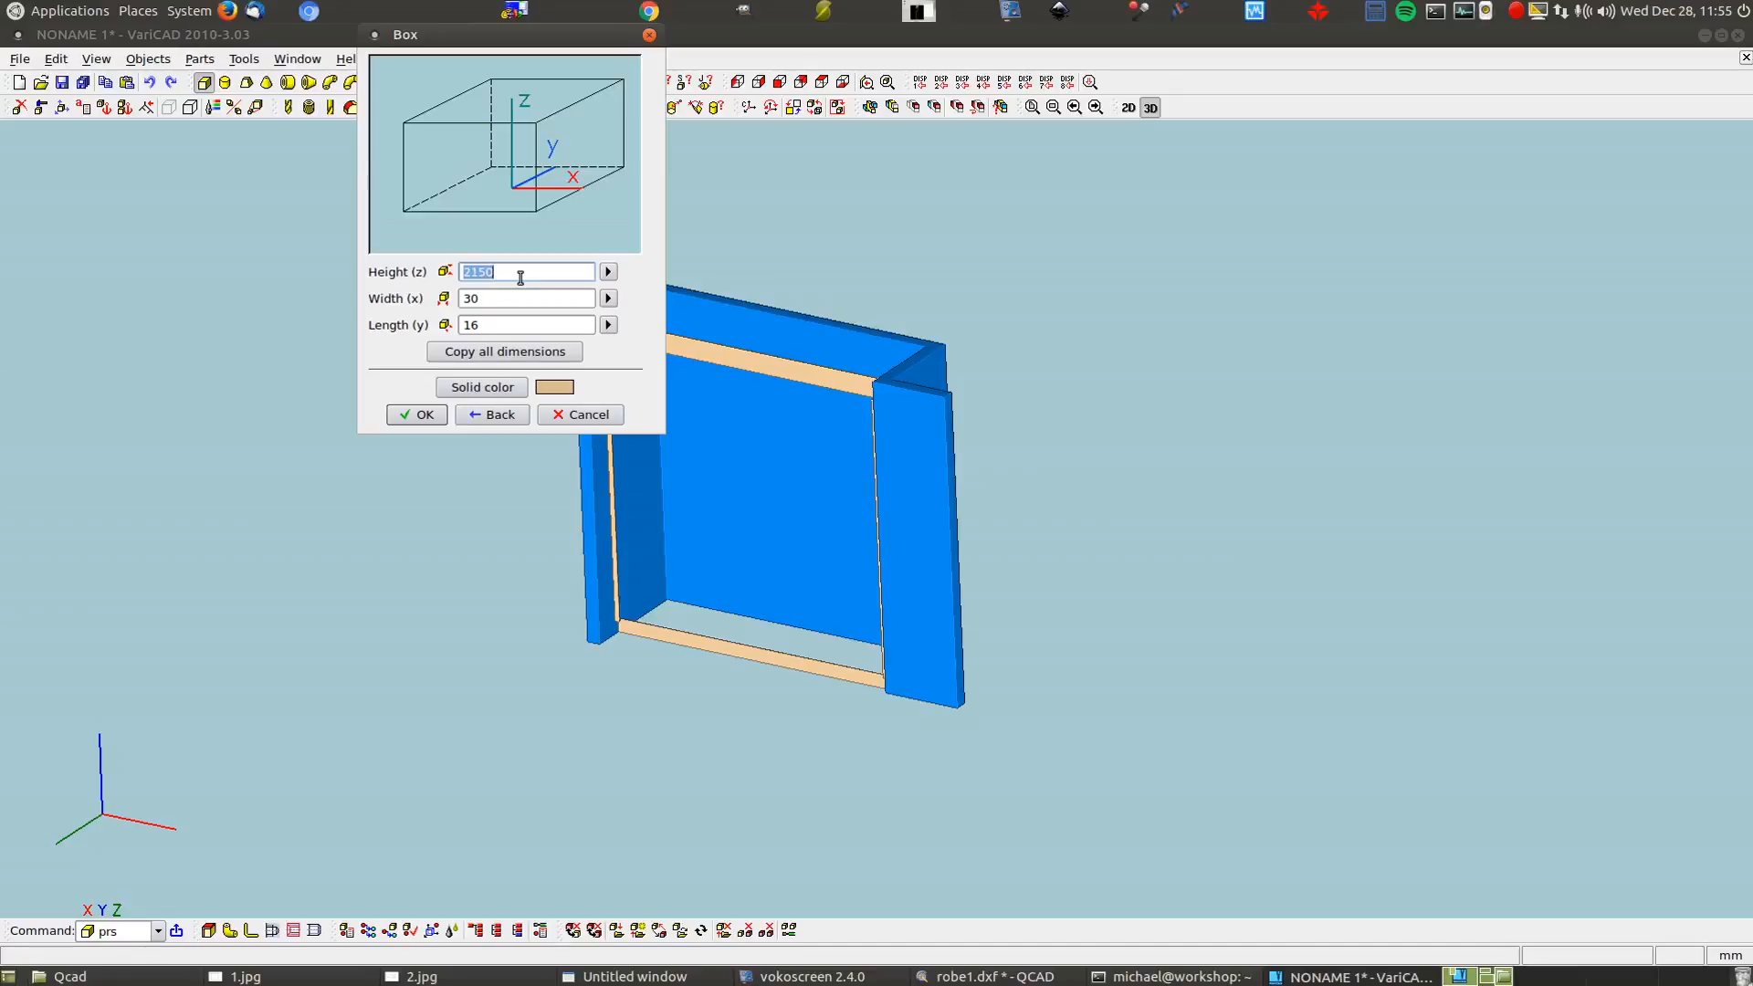
# Set the box width to half the measured 2220 opening (2220/2)
pyautogui.click(607, 300)
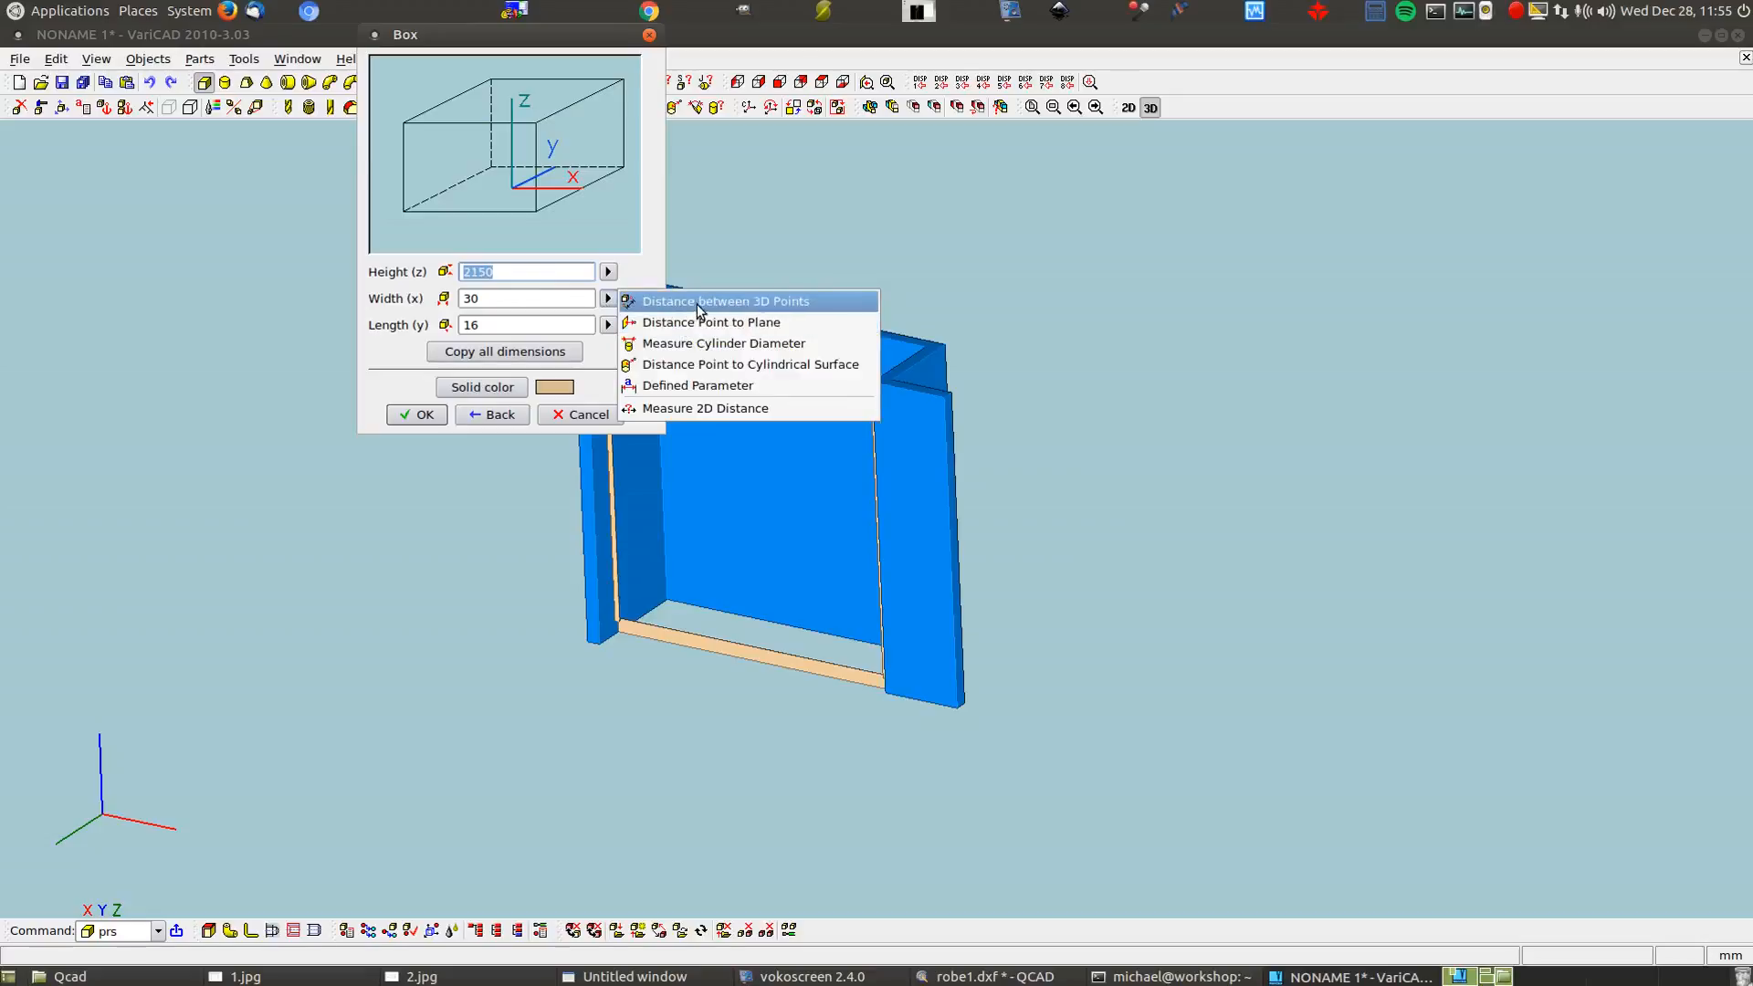
pyautogui.click(698, 304)
pyautogui.scroll(4, 833, 442)
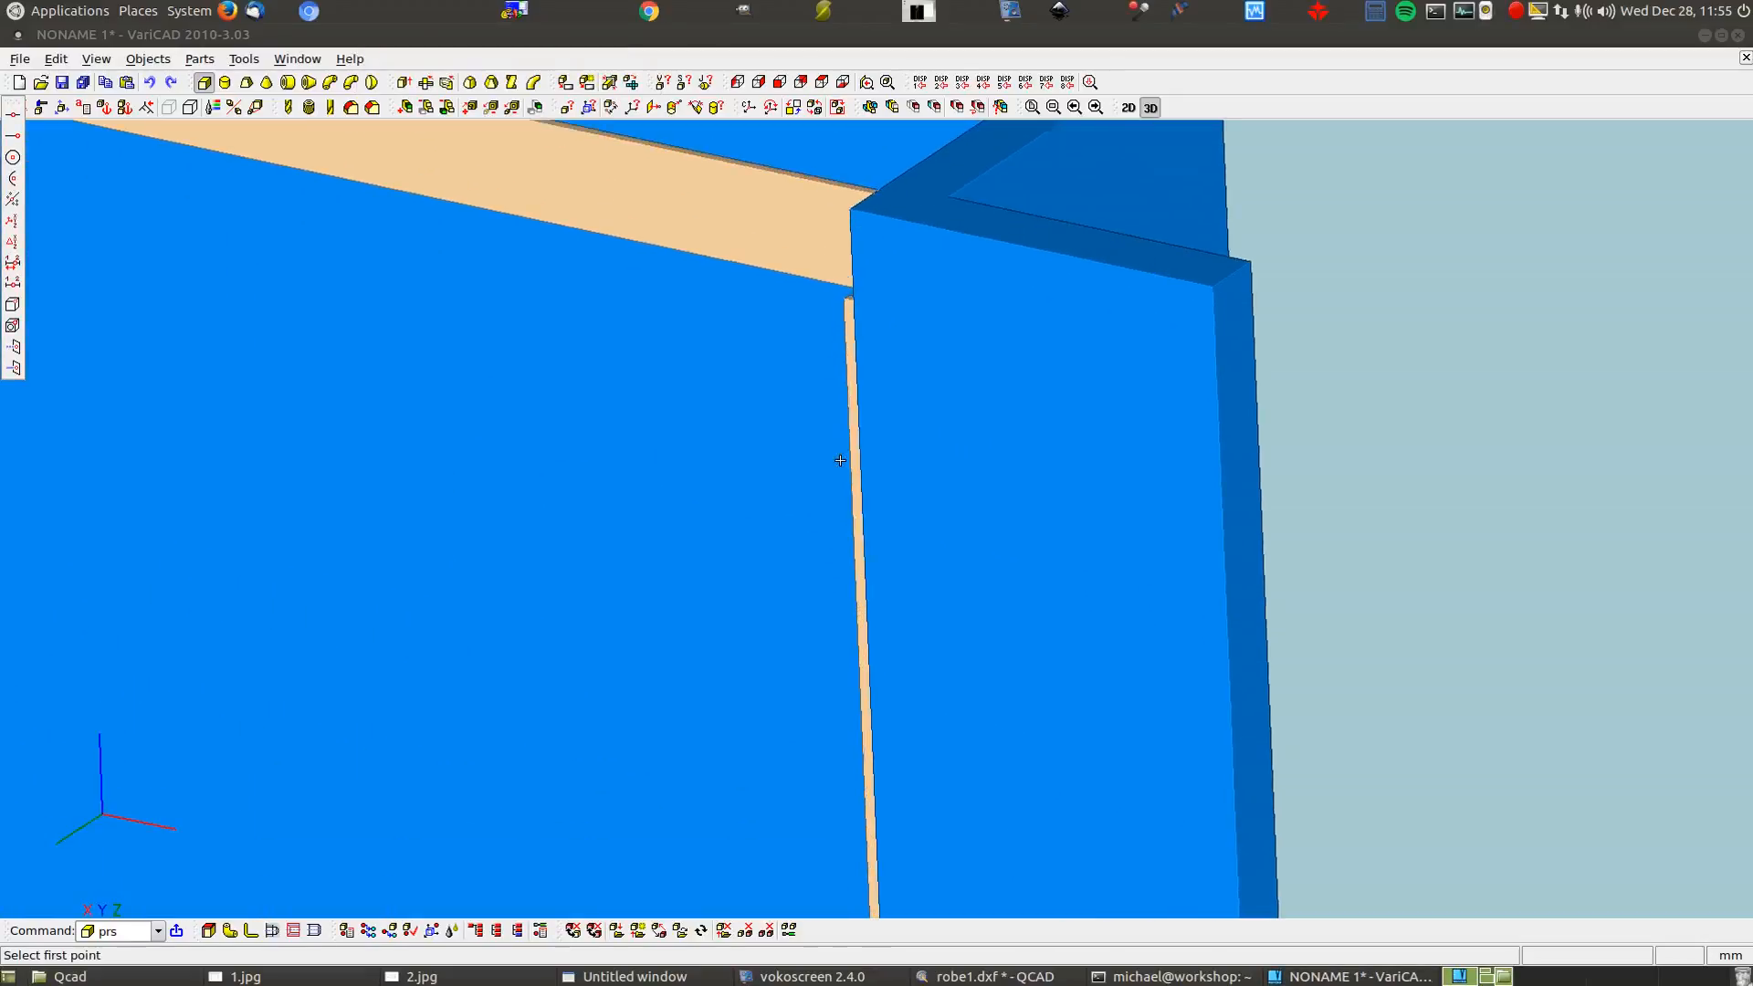
pyautogui.click(846, 295)
pyautogui.scroll(-5, 1123, 420)
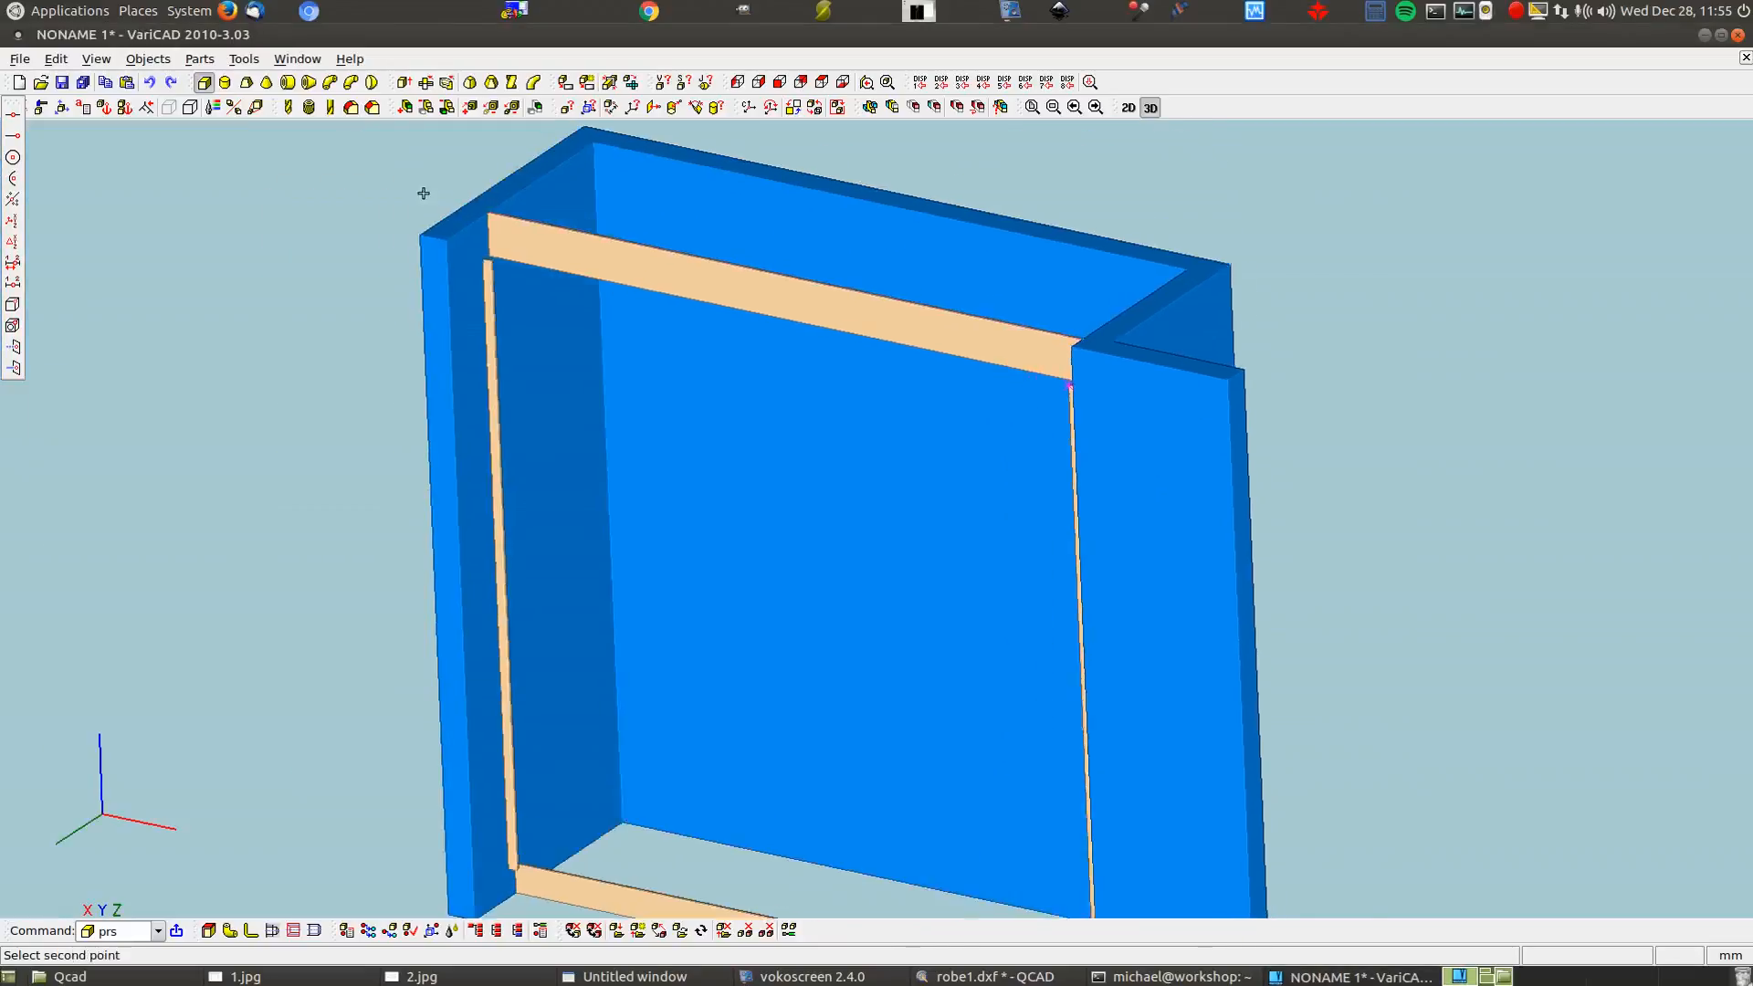
pyautogui.scroll(5, 422, 194)
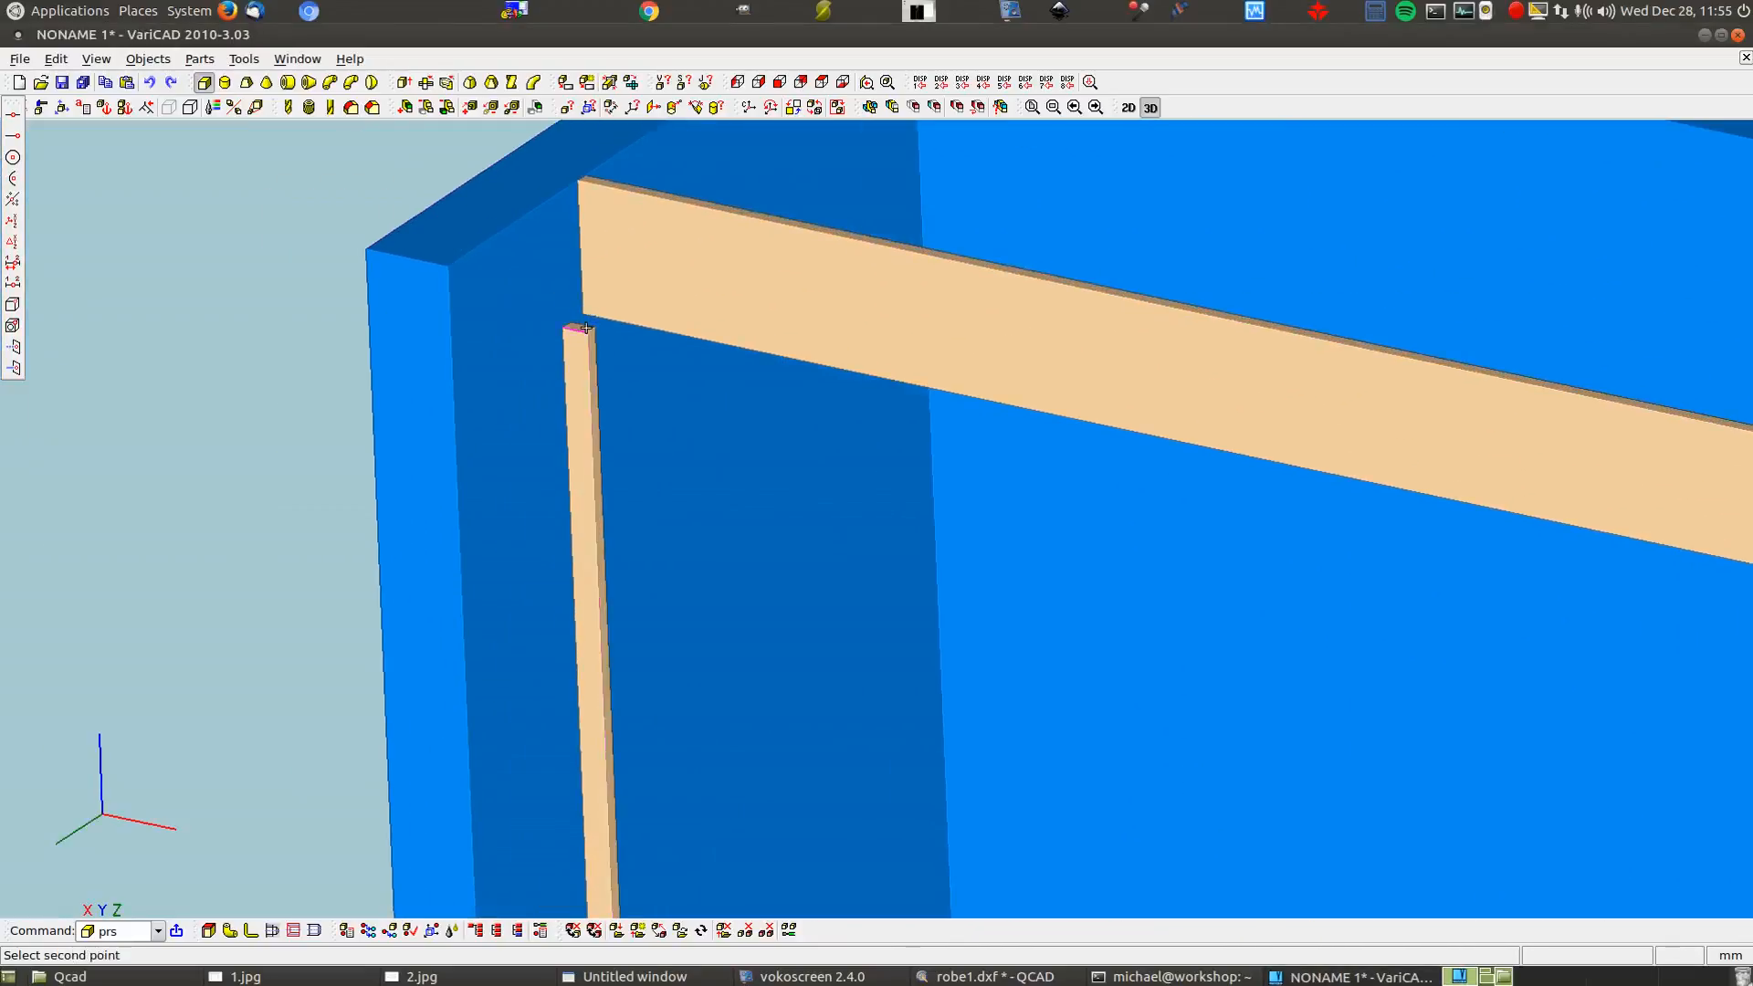
pyautogui.click(584, 329)
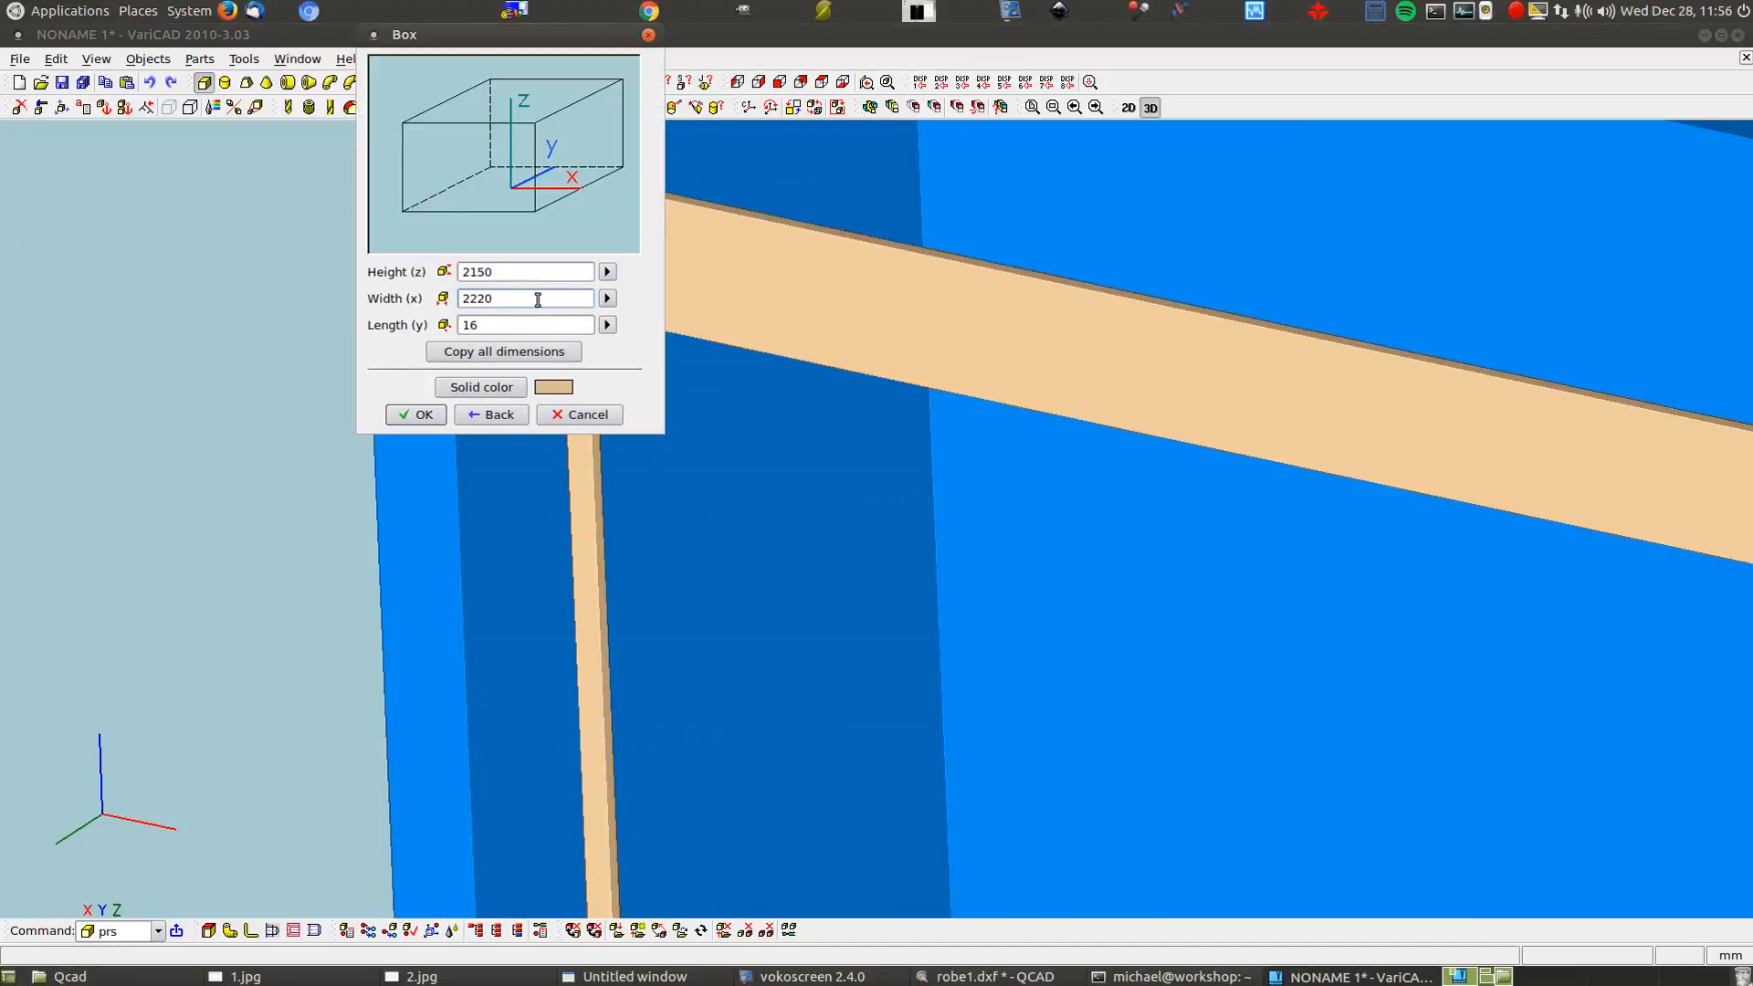
pyautogui.write('/2')
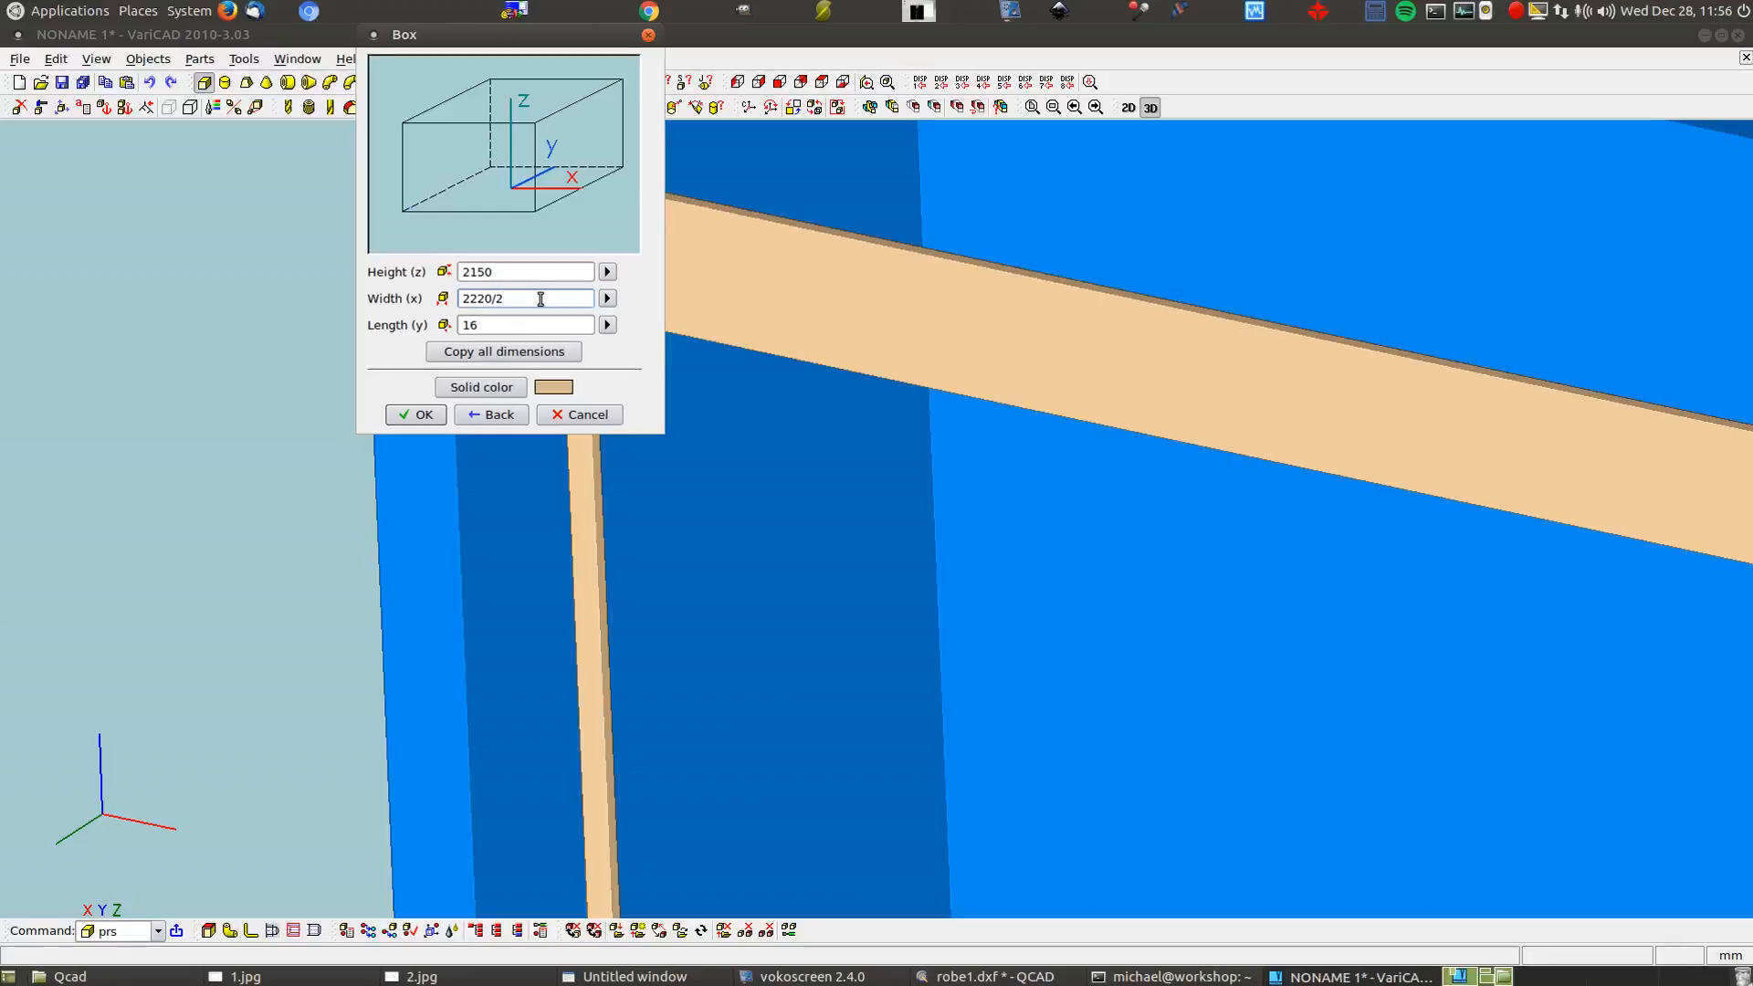
# Measure the length 672 point-to-plane to the back panel and make the box light grey
pyautogui.click(607, 325)
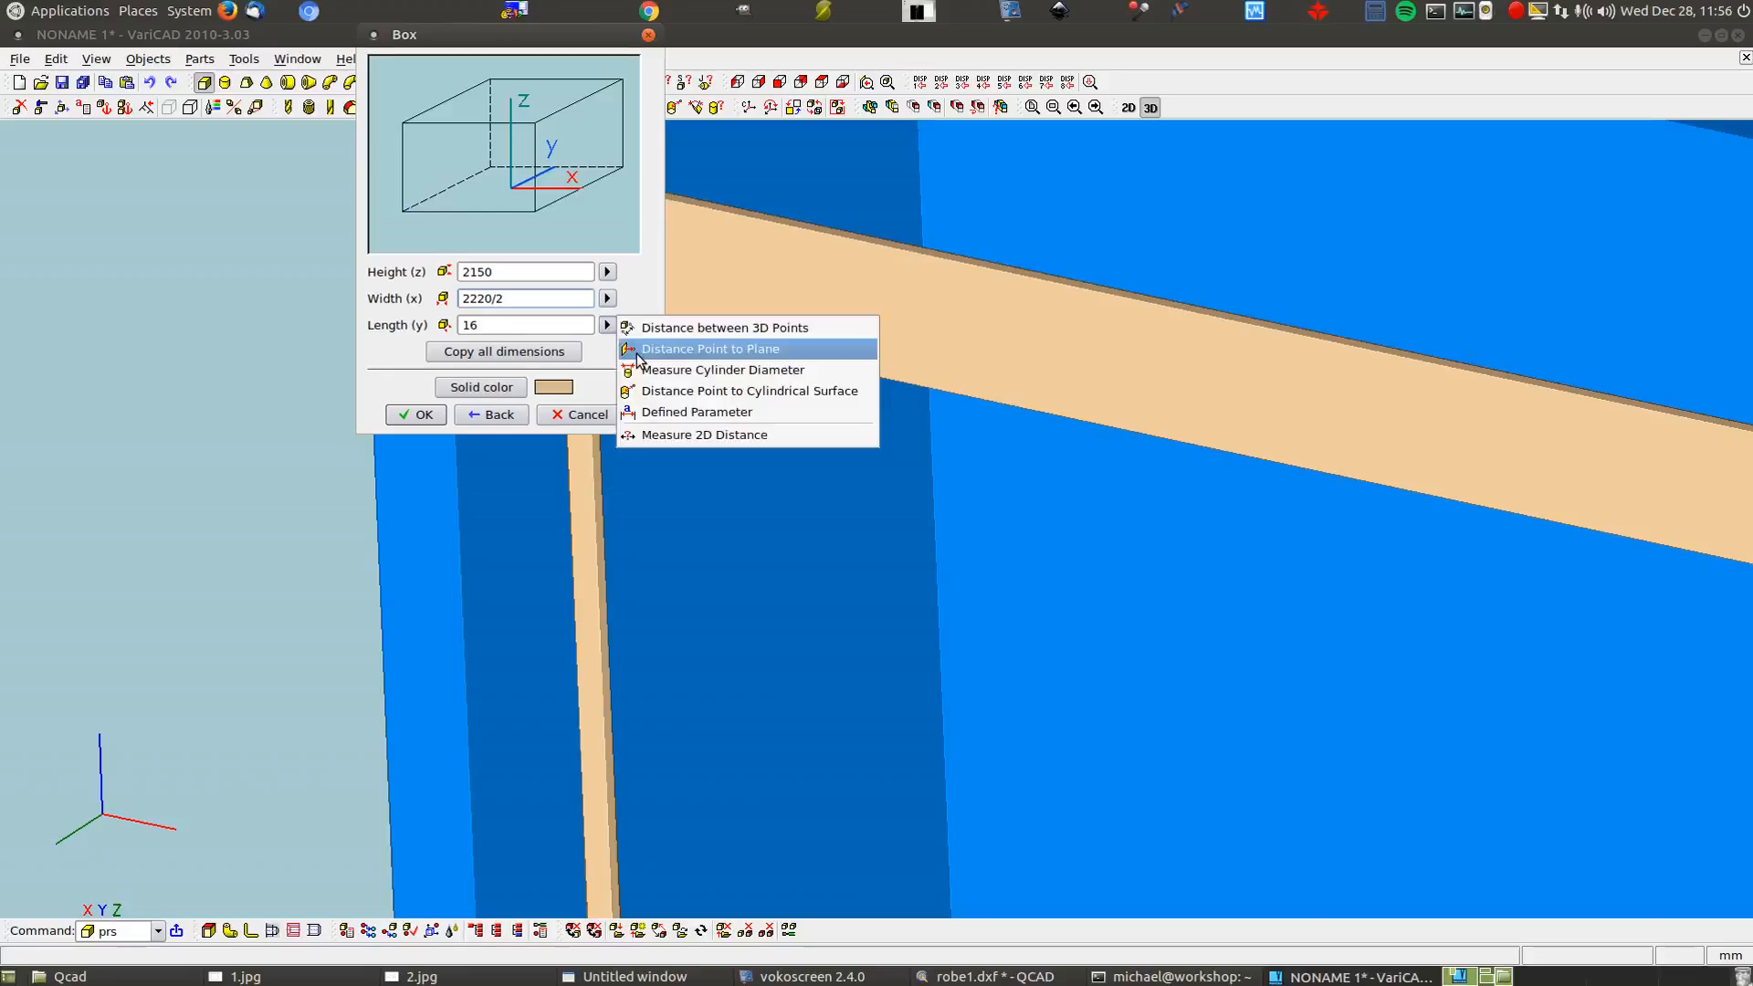
pyautogui.click(638, 355)
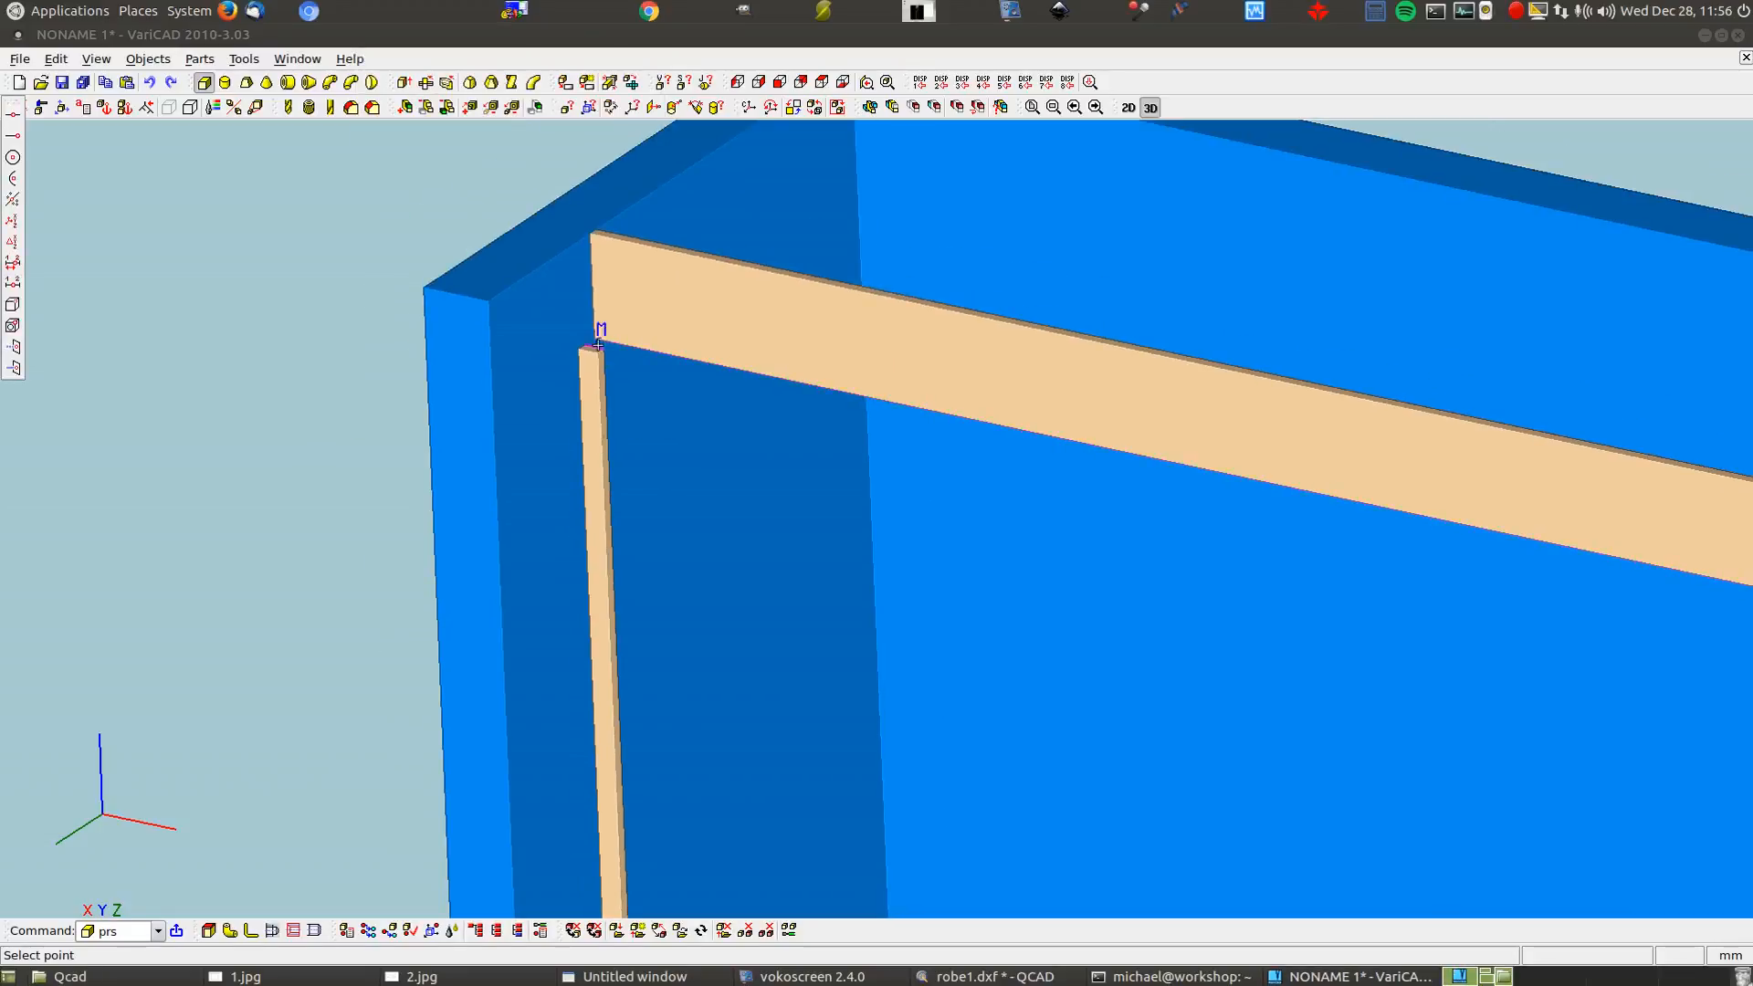
pyautogui.click(603, 347)
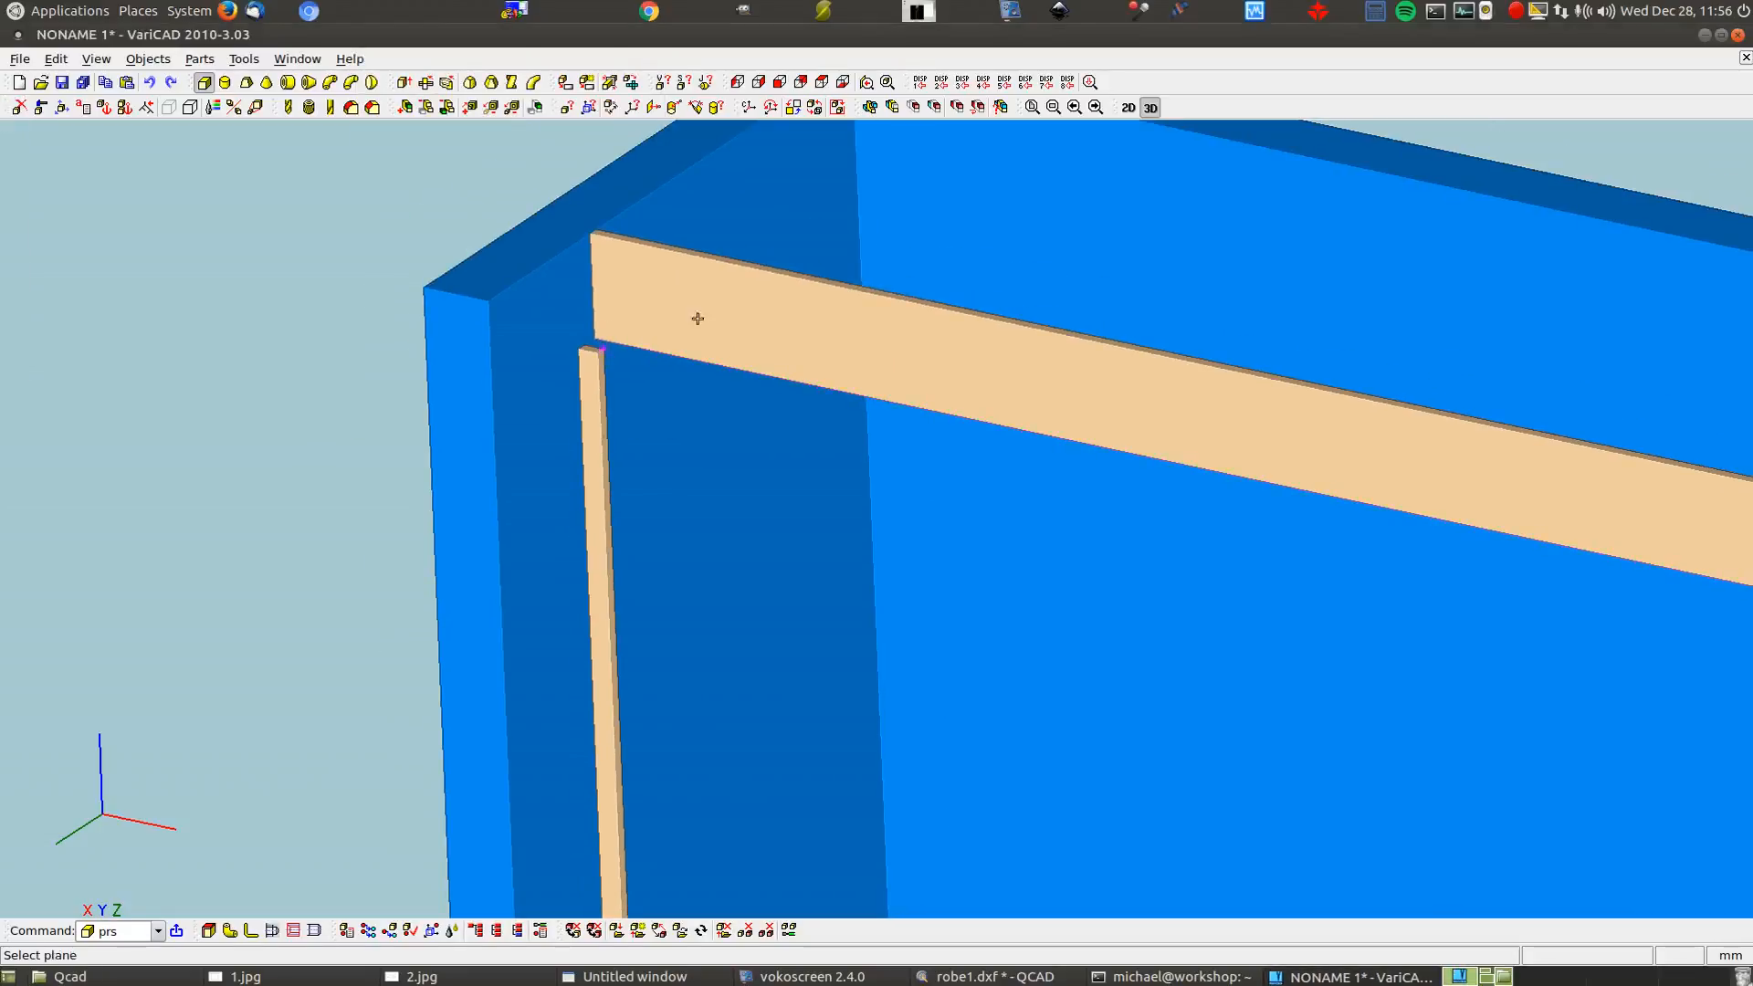
pyautogui.click(1056, 200)
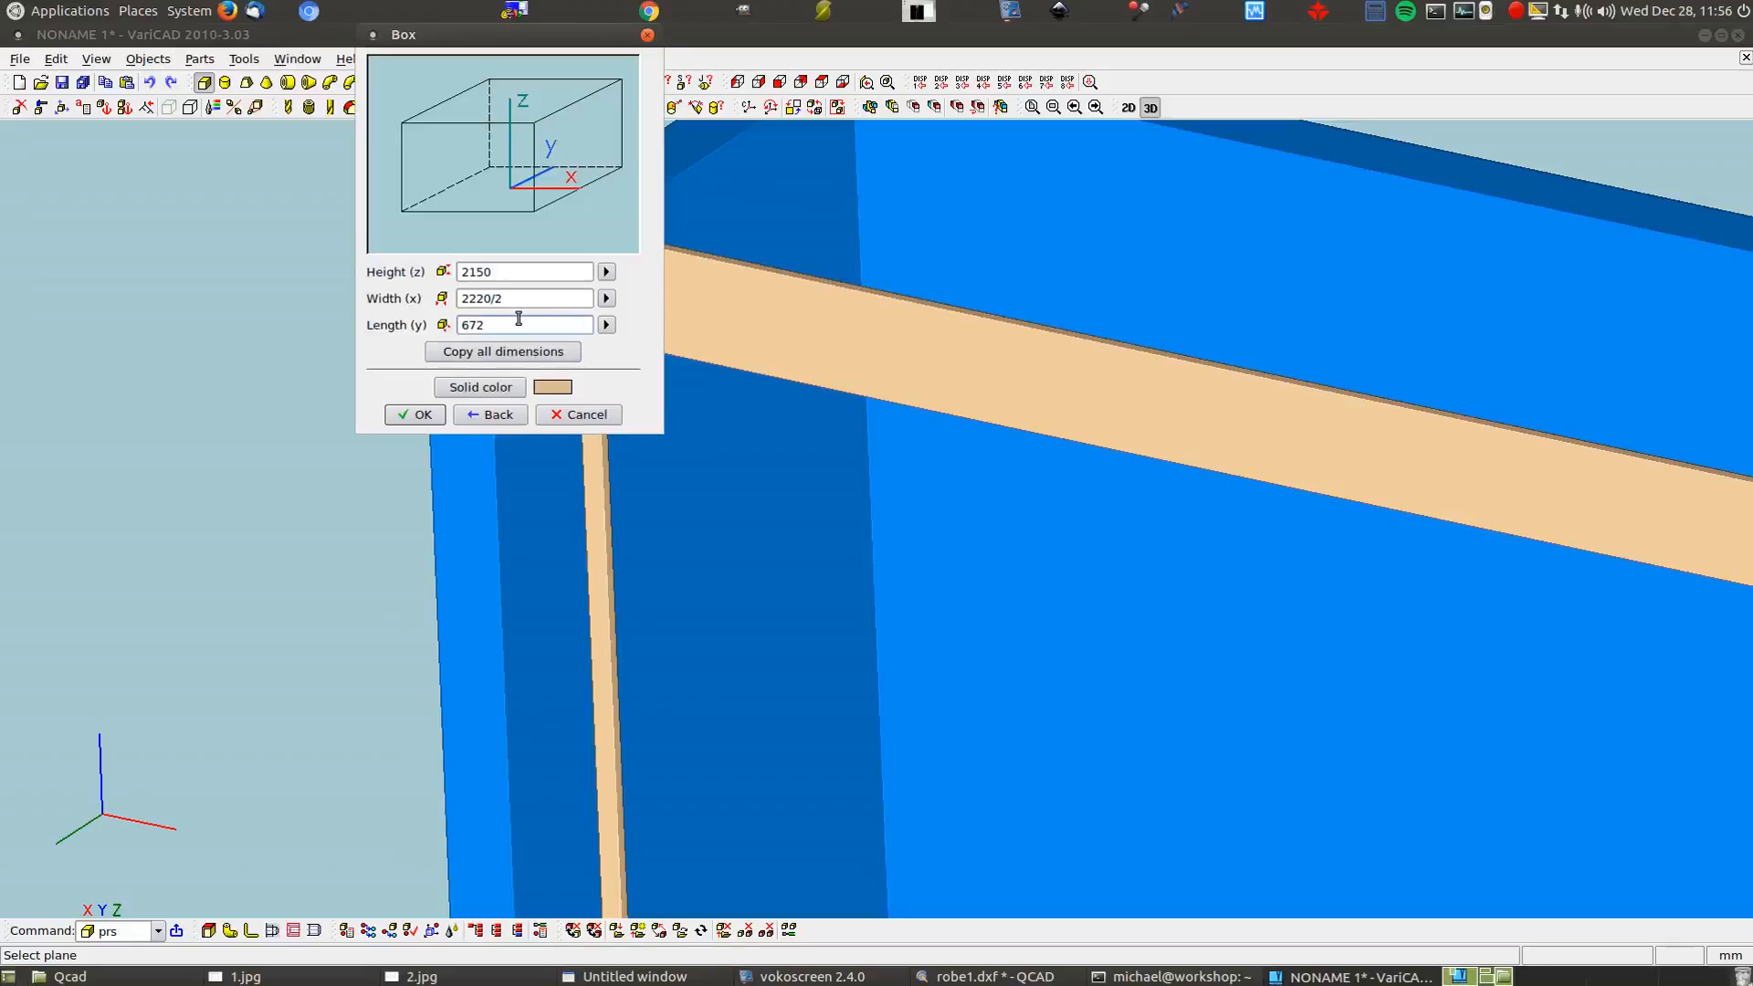
pyautogui.click(470, 387)
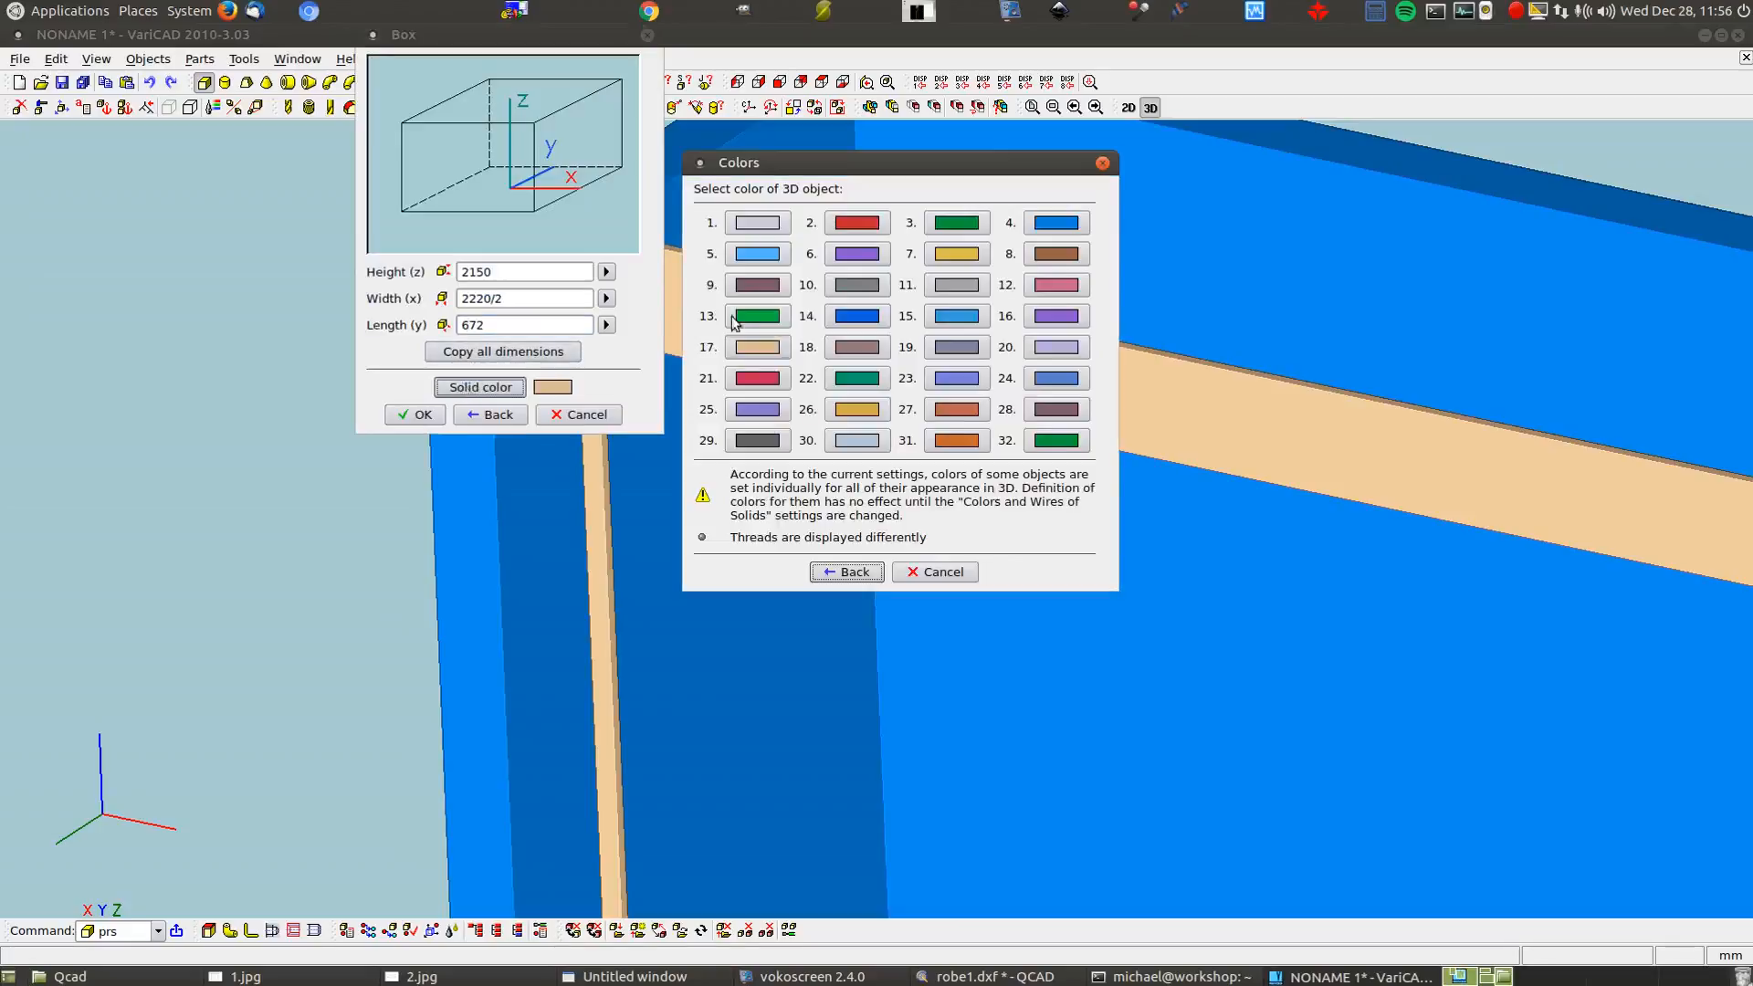
pyautogui.click(757, 223)
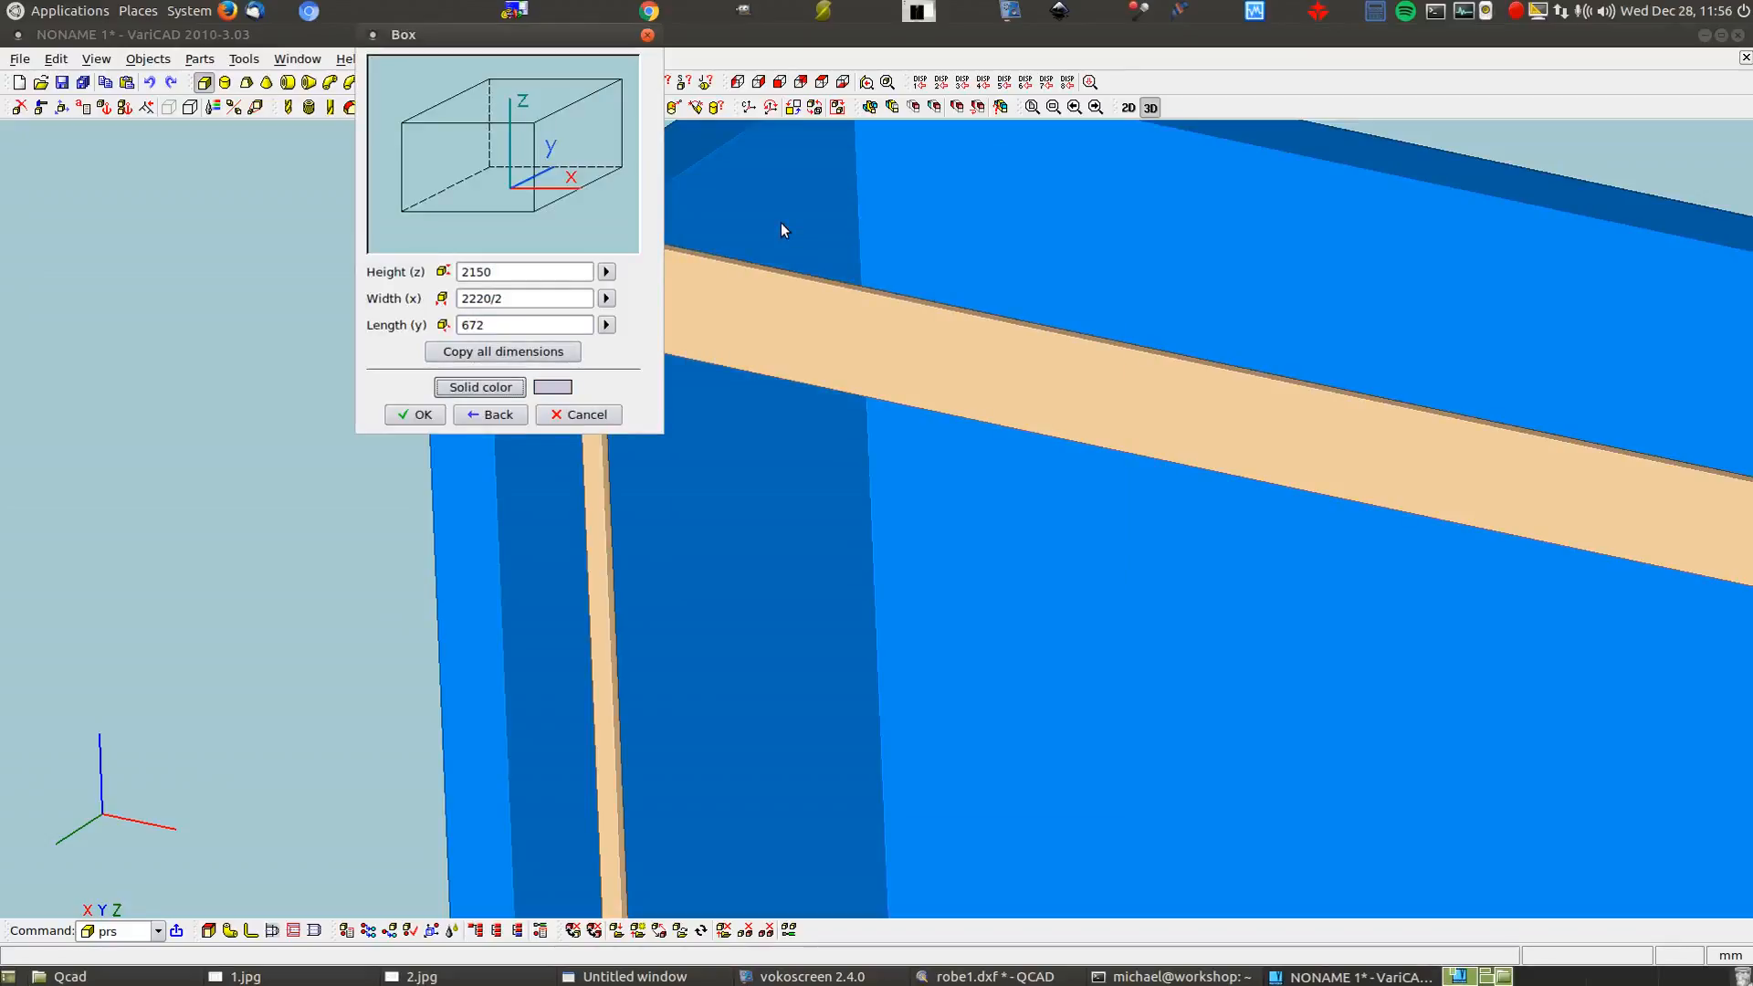
# Create the grey box and choose vector translation defined by two points
pyautogui.click(413, 414)
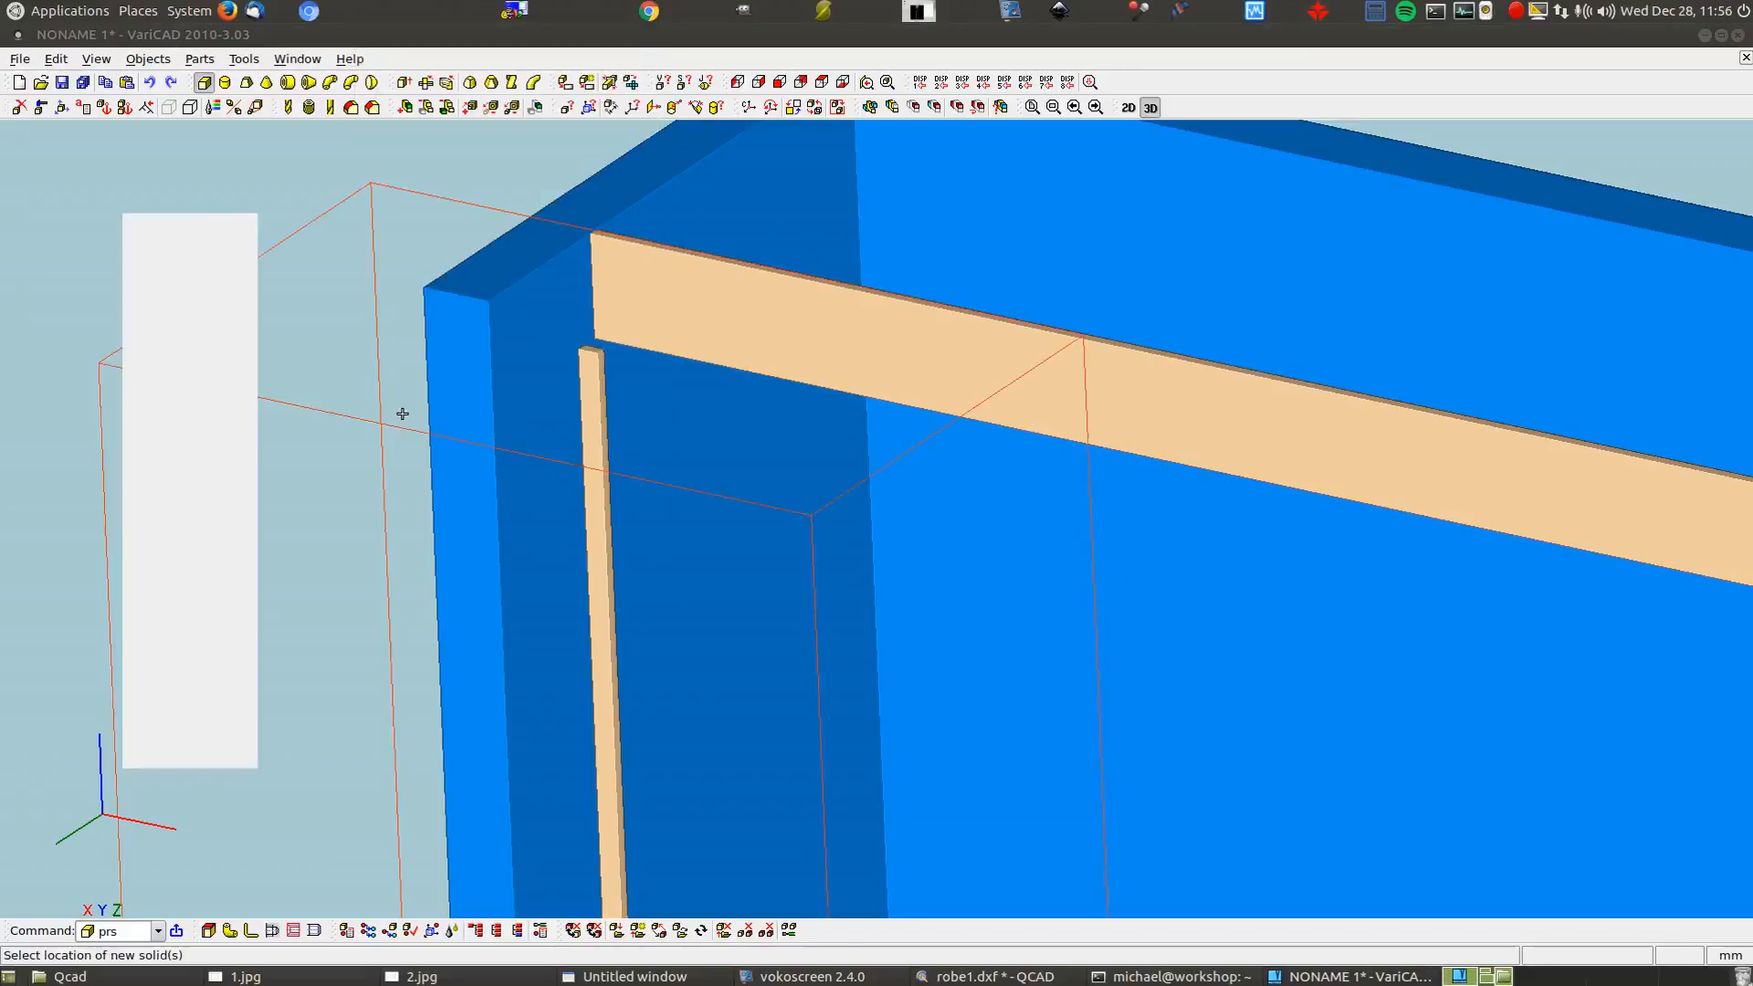
pyautogui.scroll(-8, 403, 414)
pyautogui.scroll(-5, 708, 362)
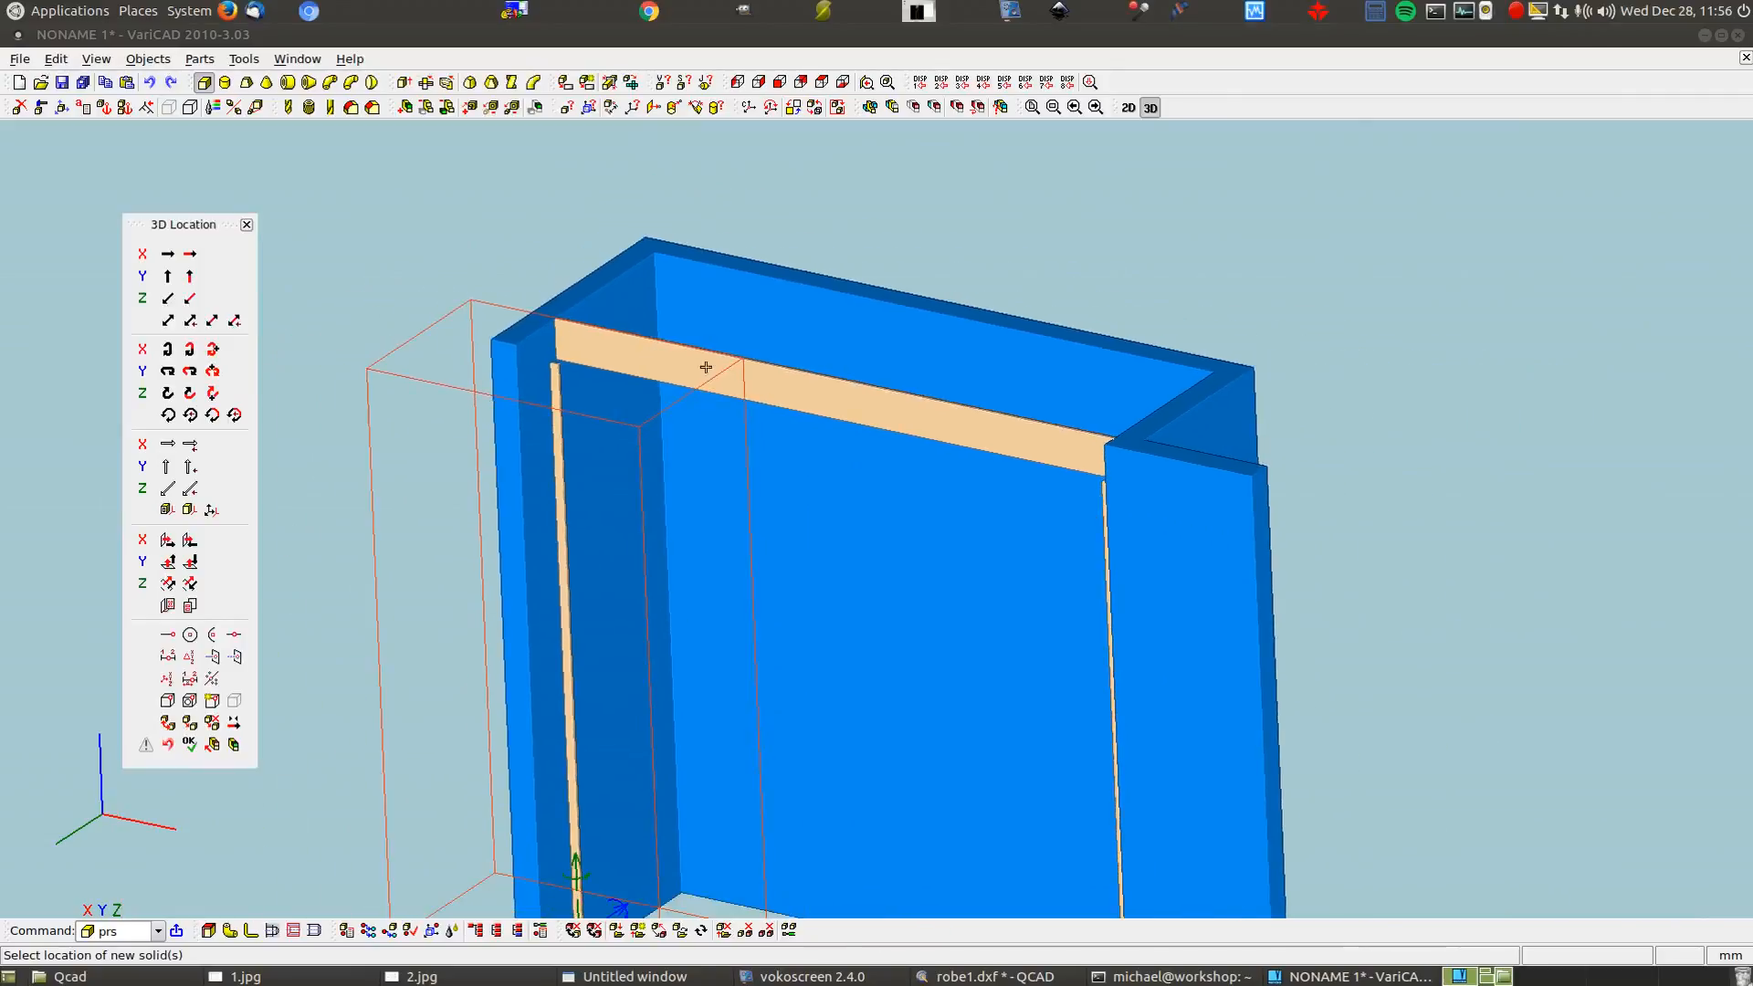
pyautogui.click(166, 319)
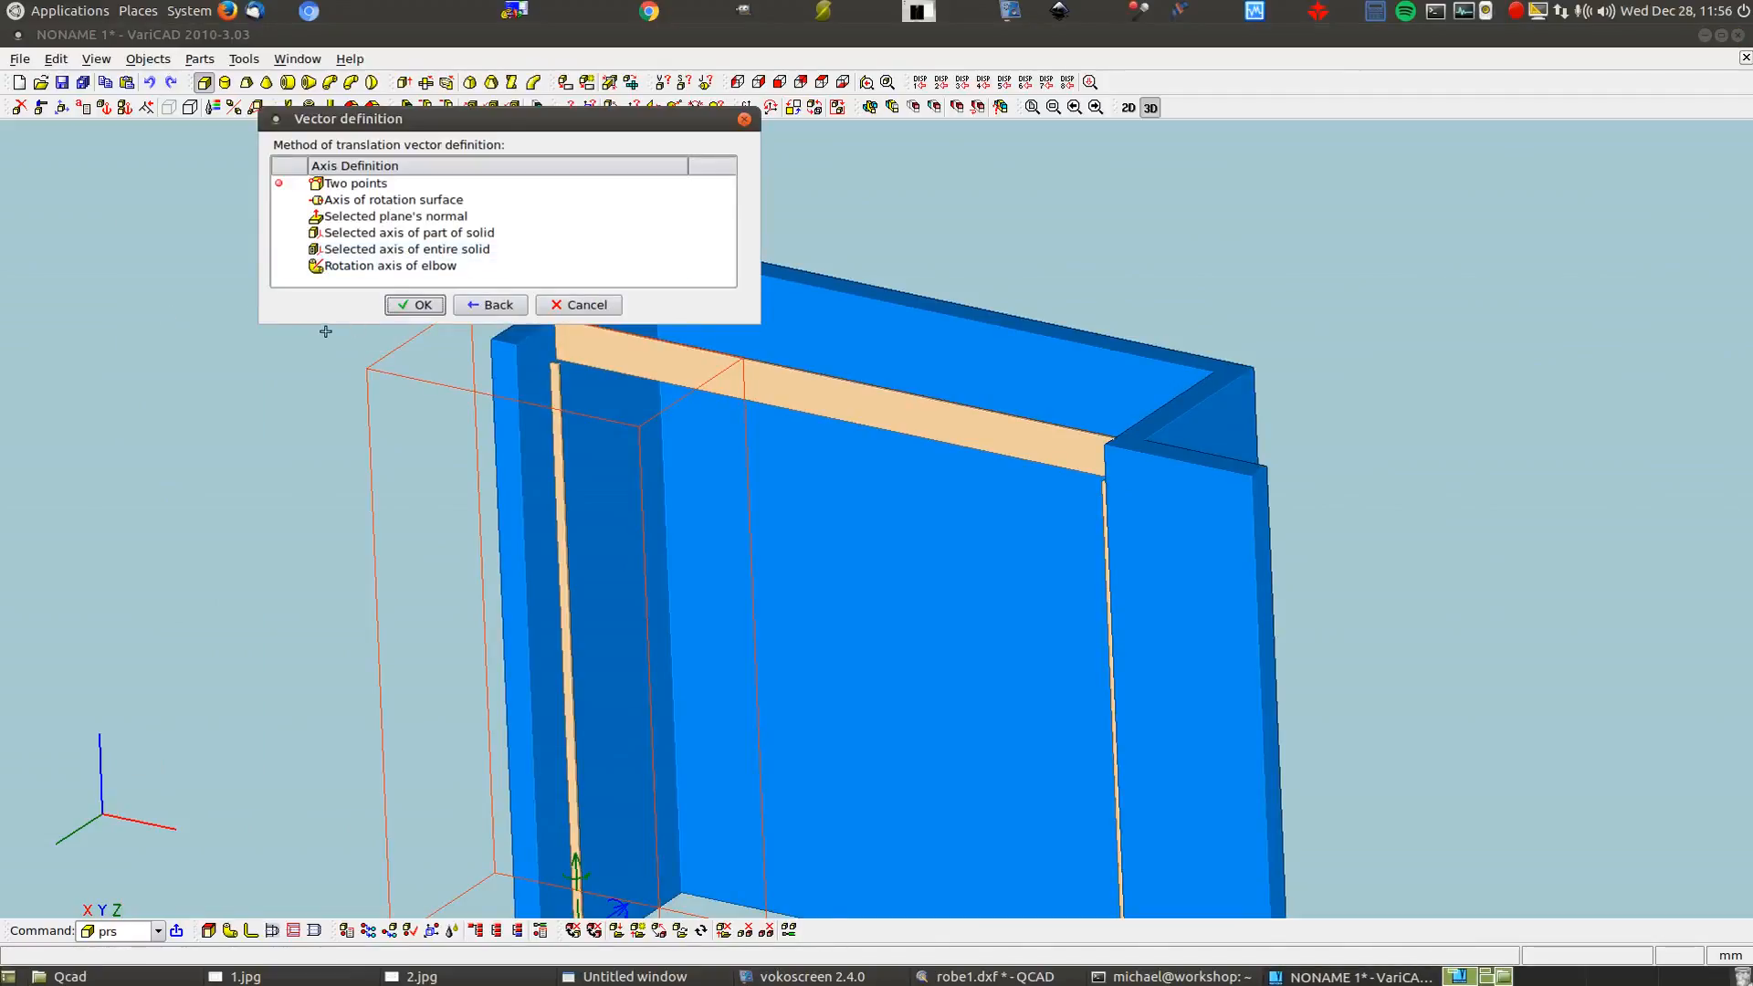
pyautogui.press('Return')
# Translate the box 665.76 from its corner to the strip corner and confirm placement
pyautogui.scroll(3, 356, 340)
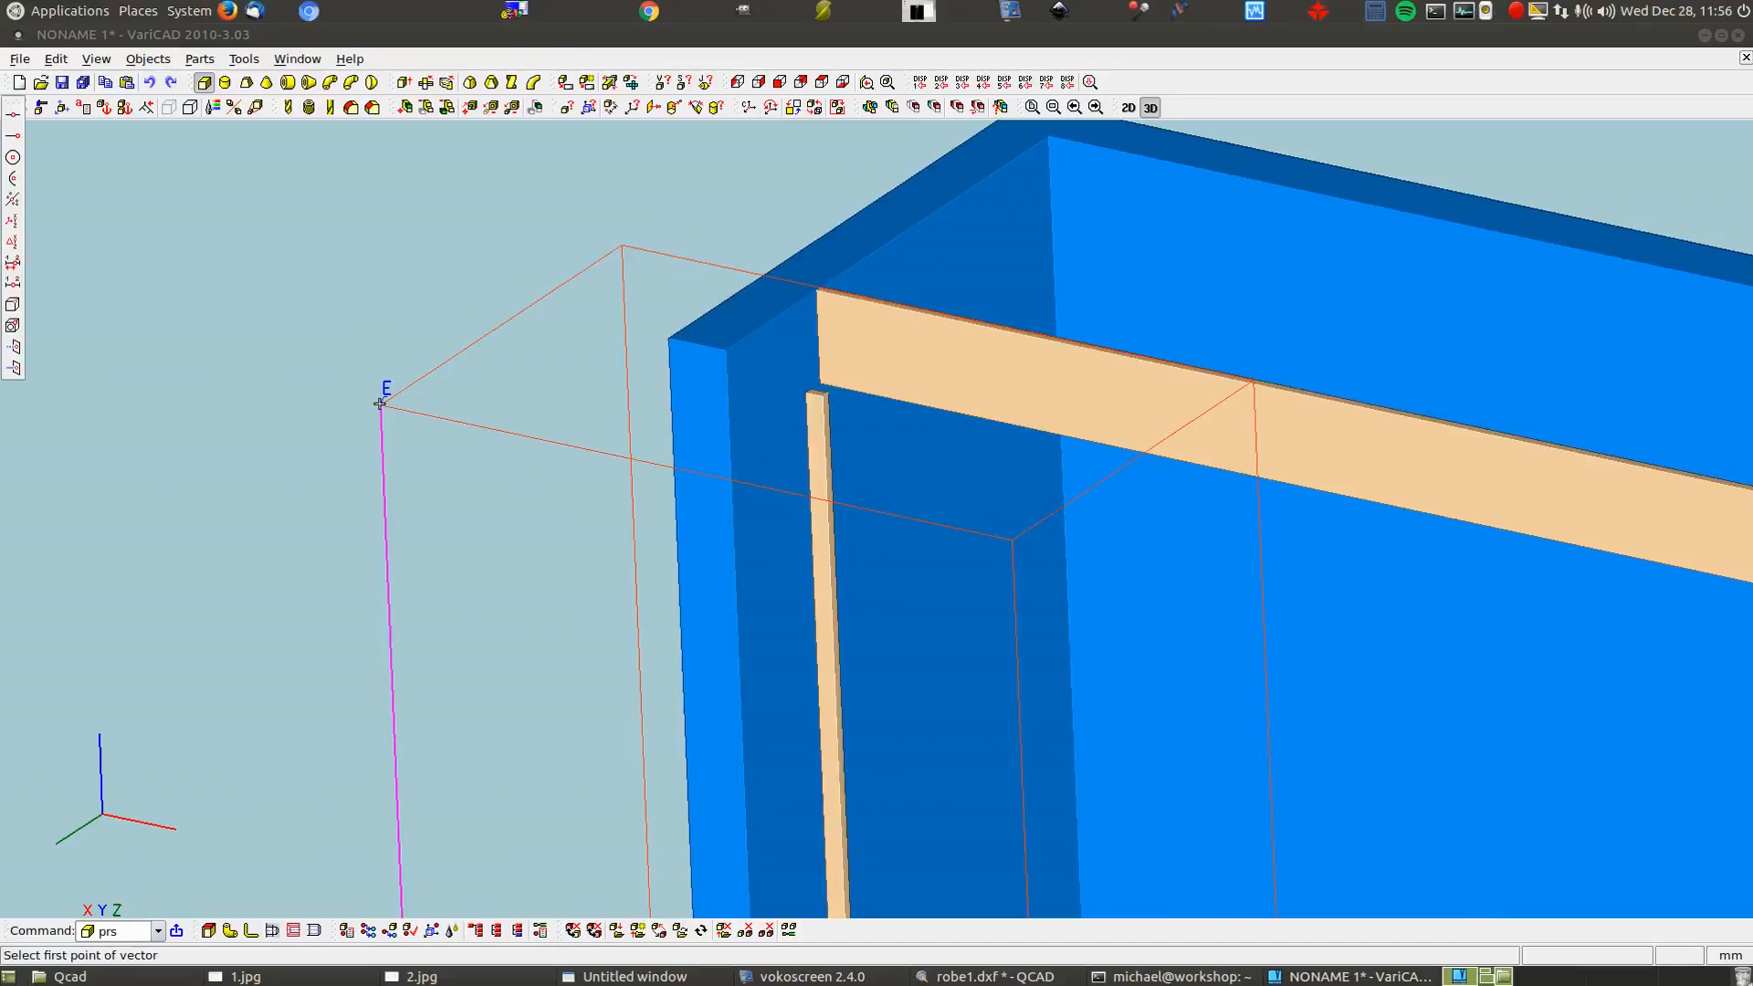
pyautogui.click(380, 404)
pyautogui.scroll(3, 828, 396)
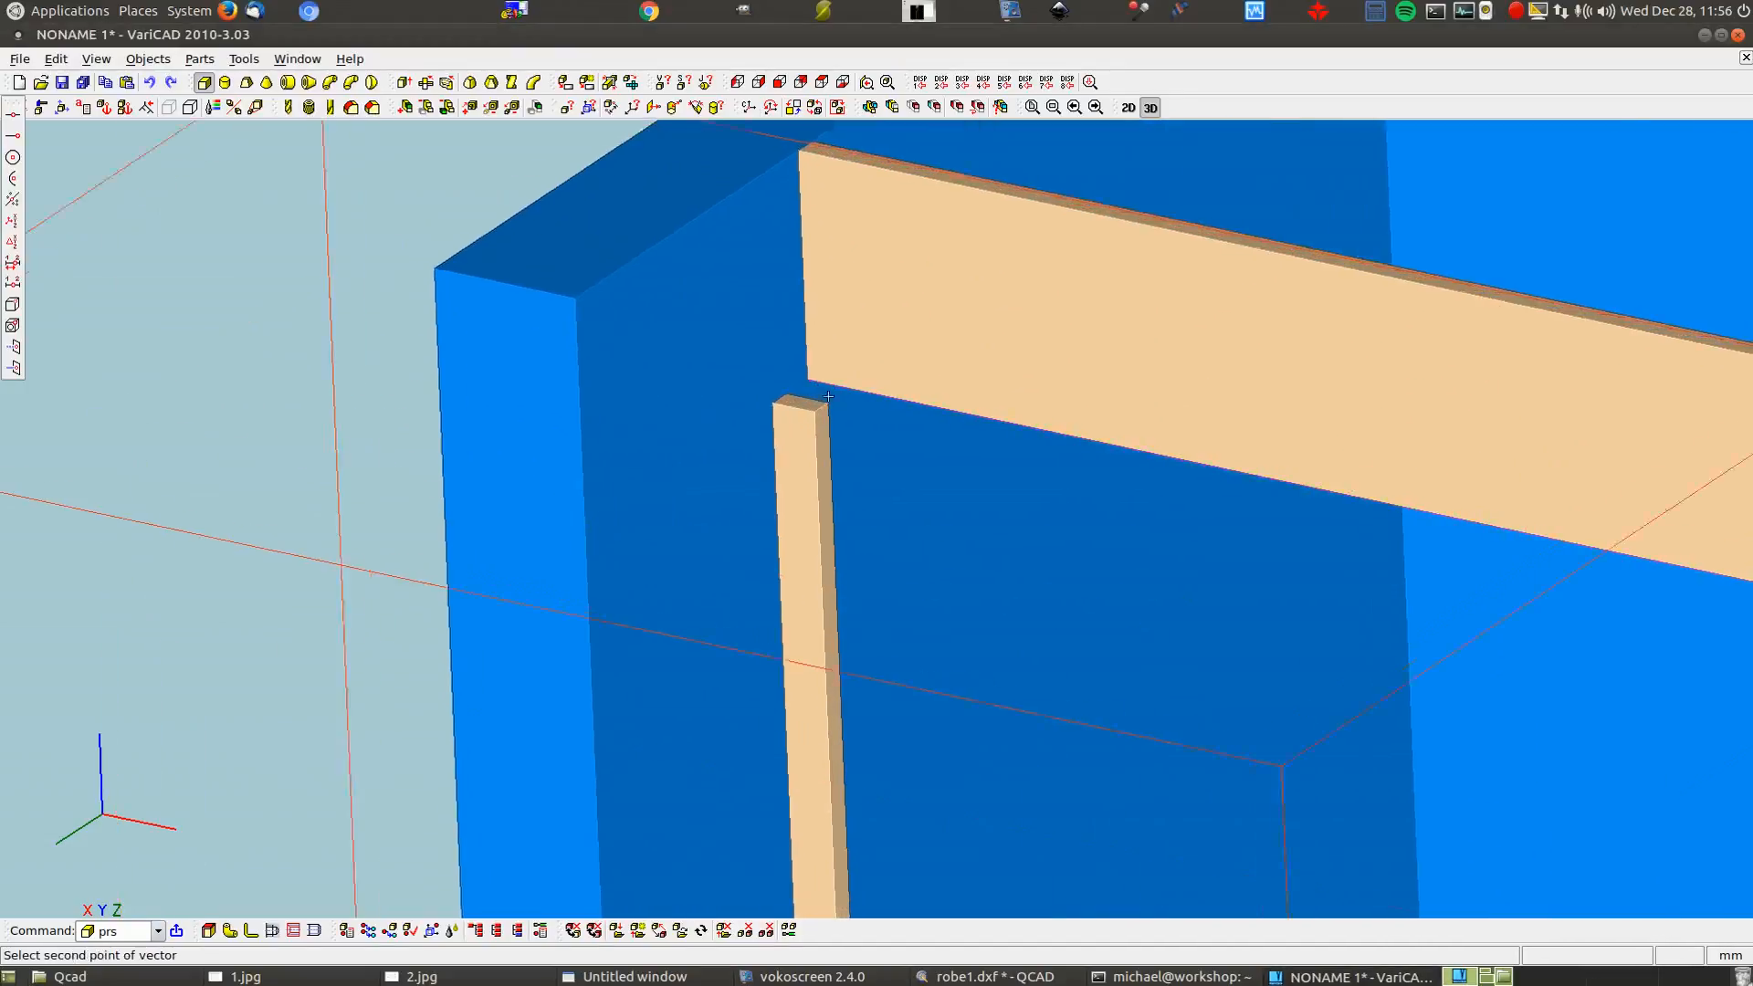
pyautogui.scroll(3, 828, 396)
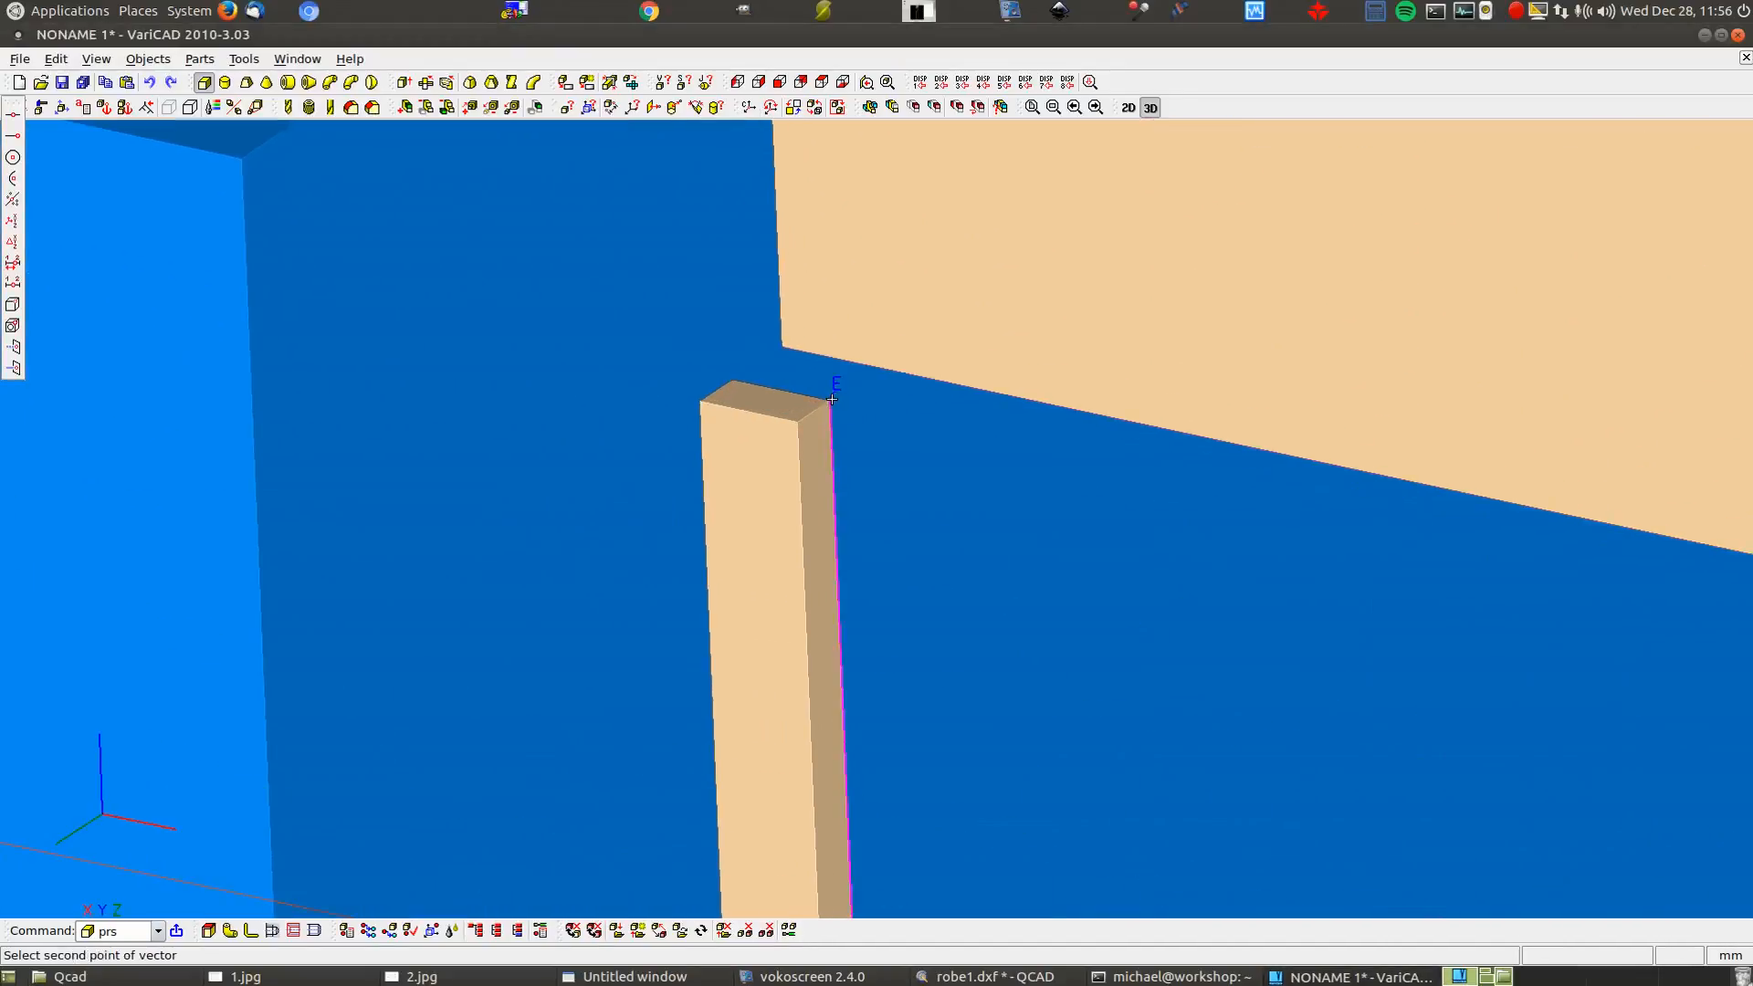
pyautogui.click(831, 398)
pyautogui.click(435, 323)
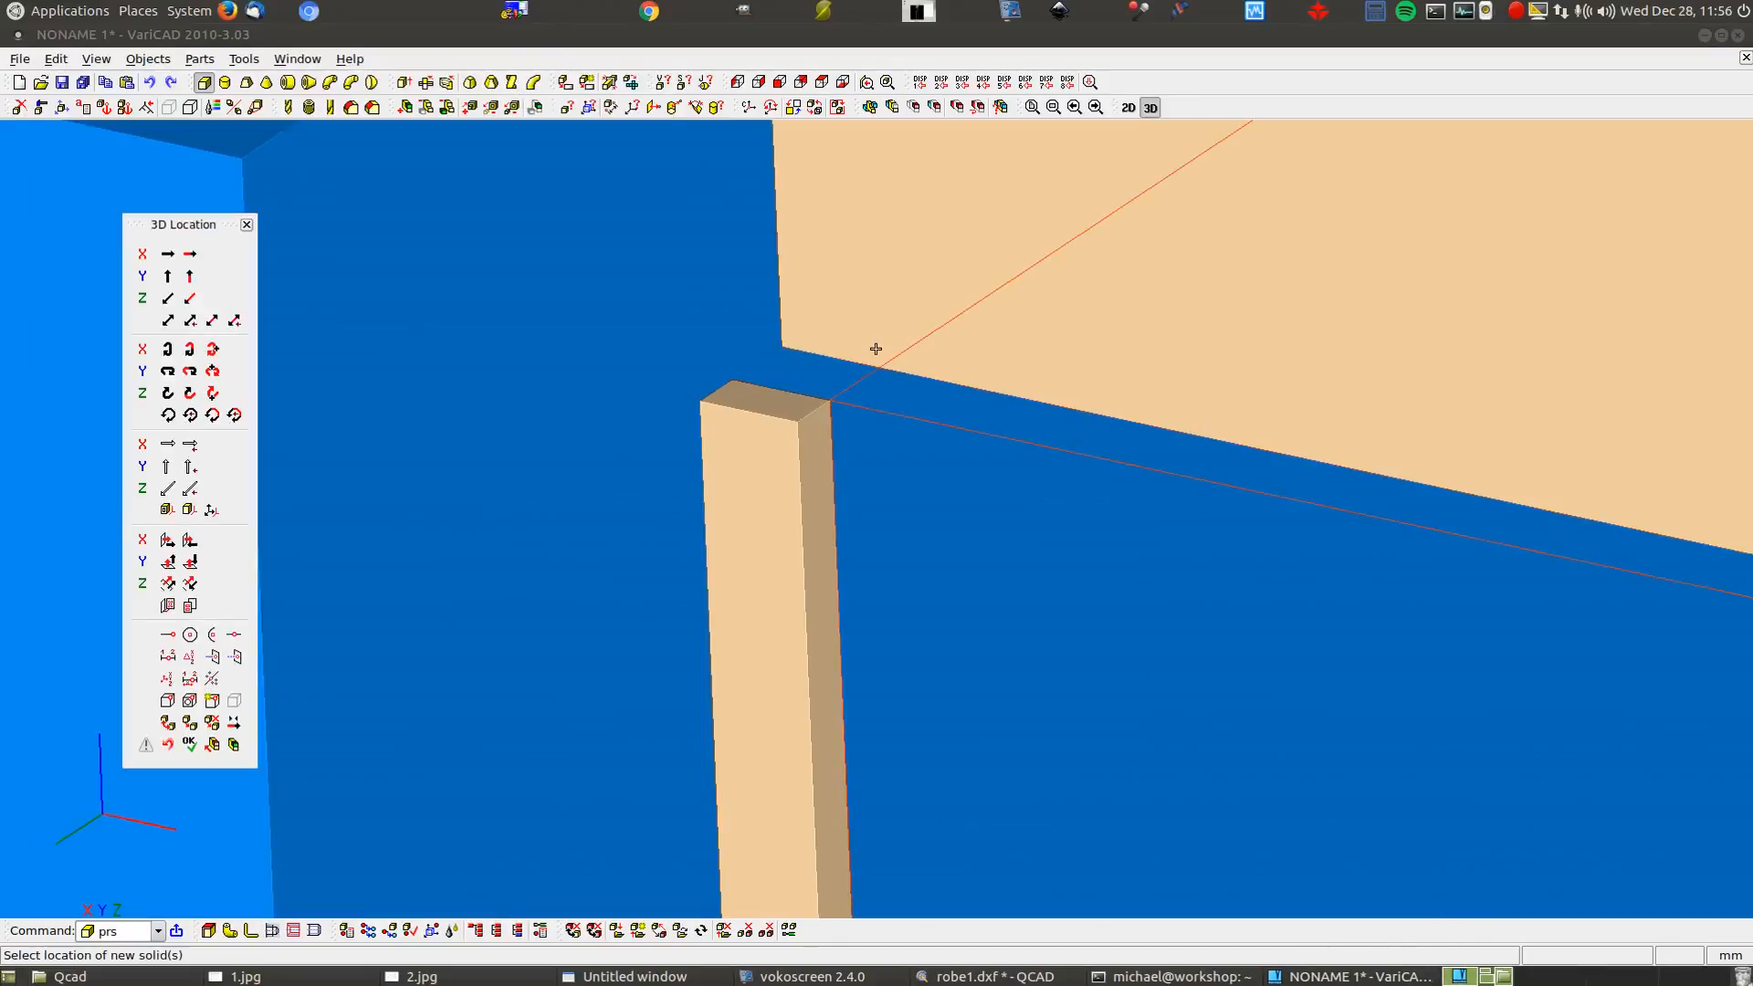
pyautogui.scroll(-1, 515, 443)
pyautogui.scroll(-3, 515, 442)
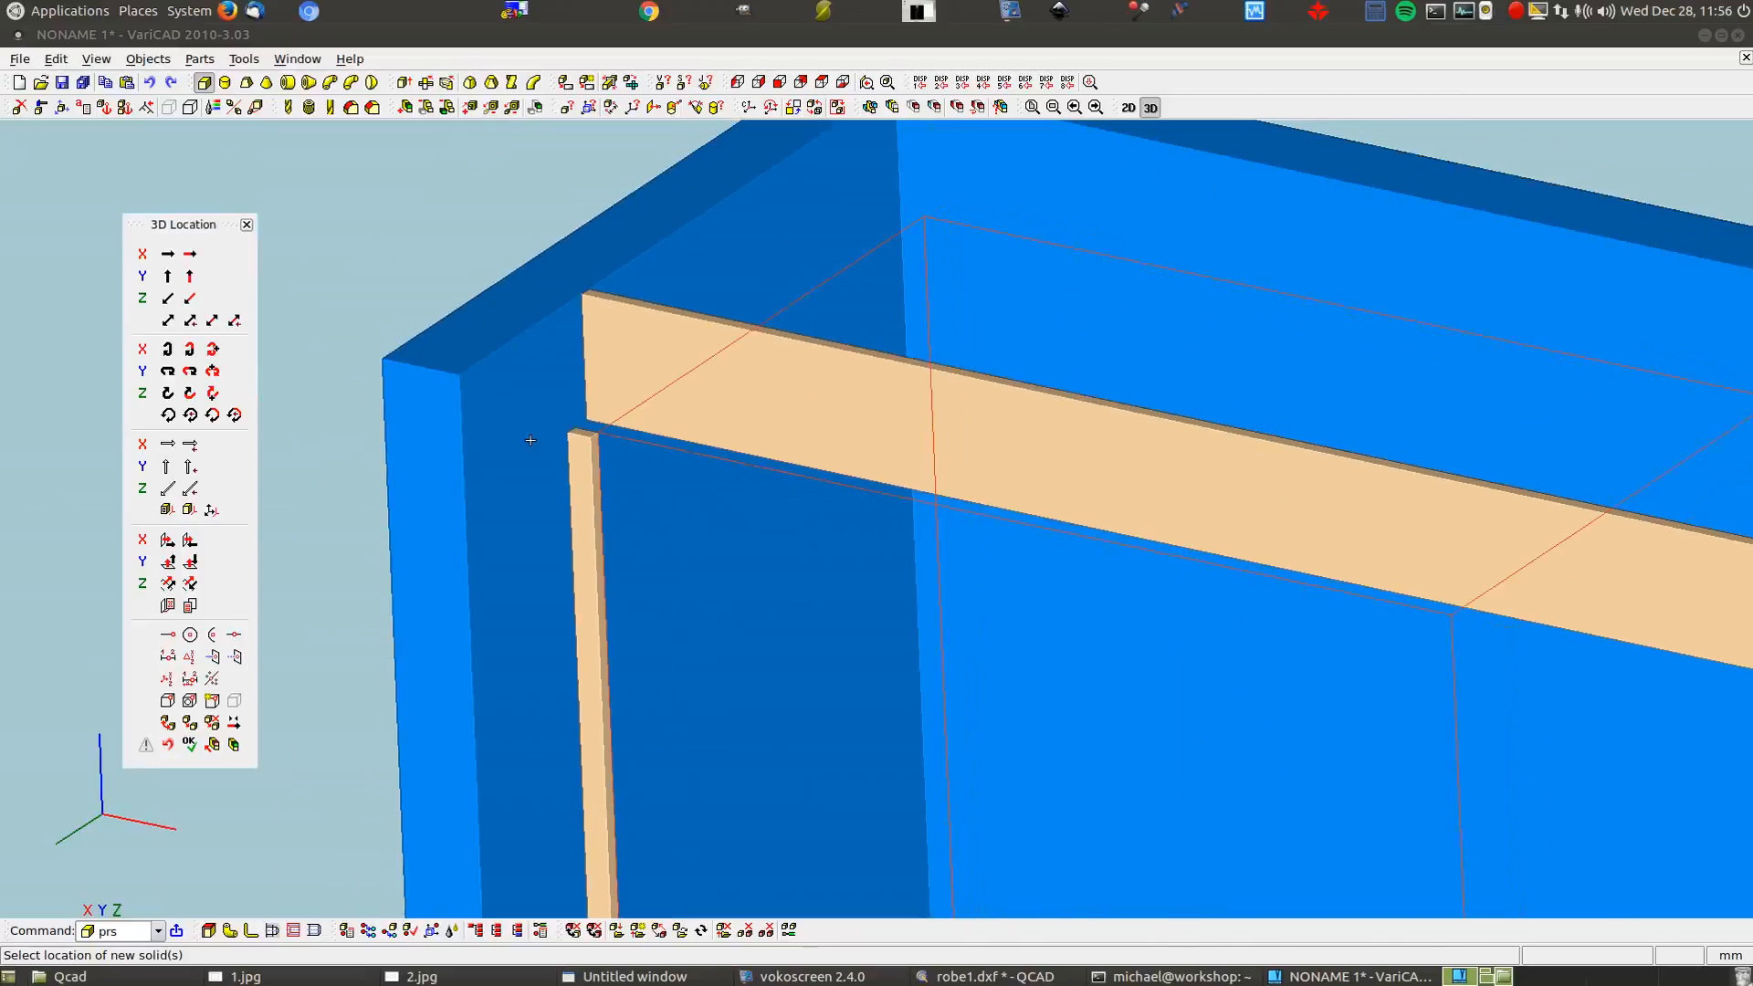
pyautogui.press('Return')
pyautogui.scroll(-4, 420, 319)
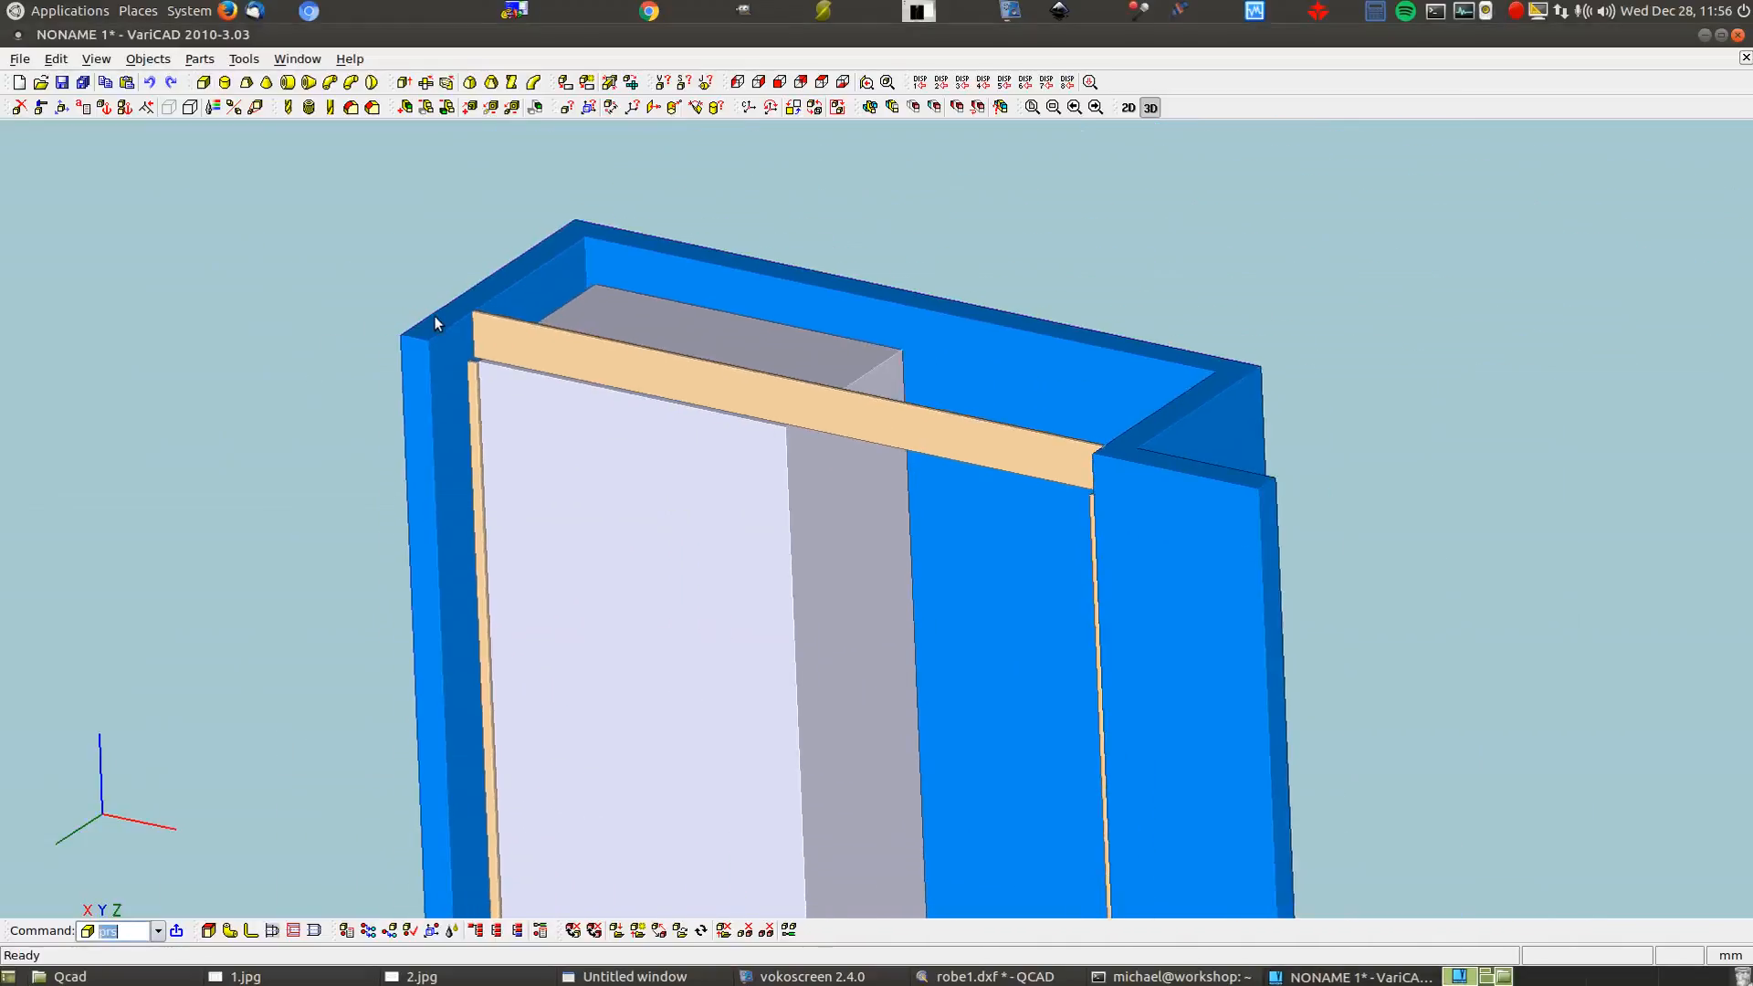
pyautogui.scroll(-3, 1522, 172)
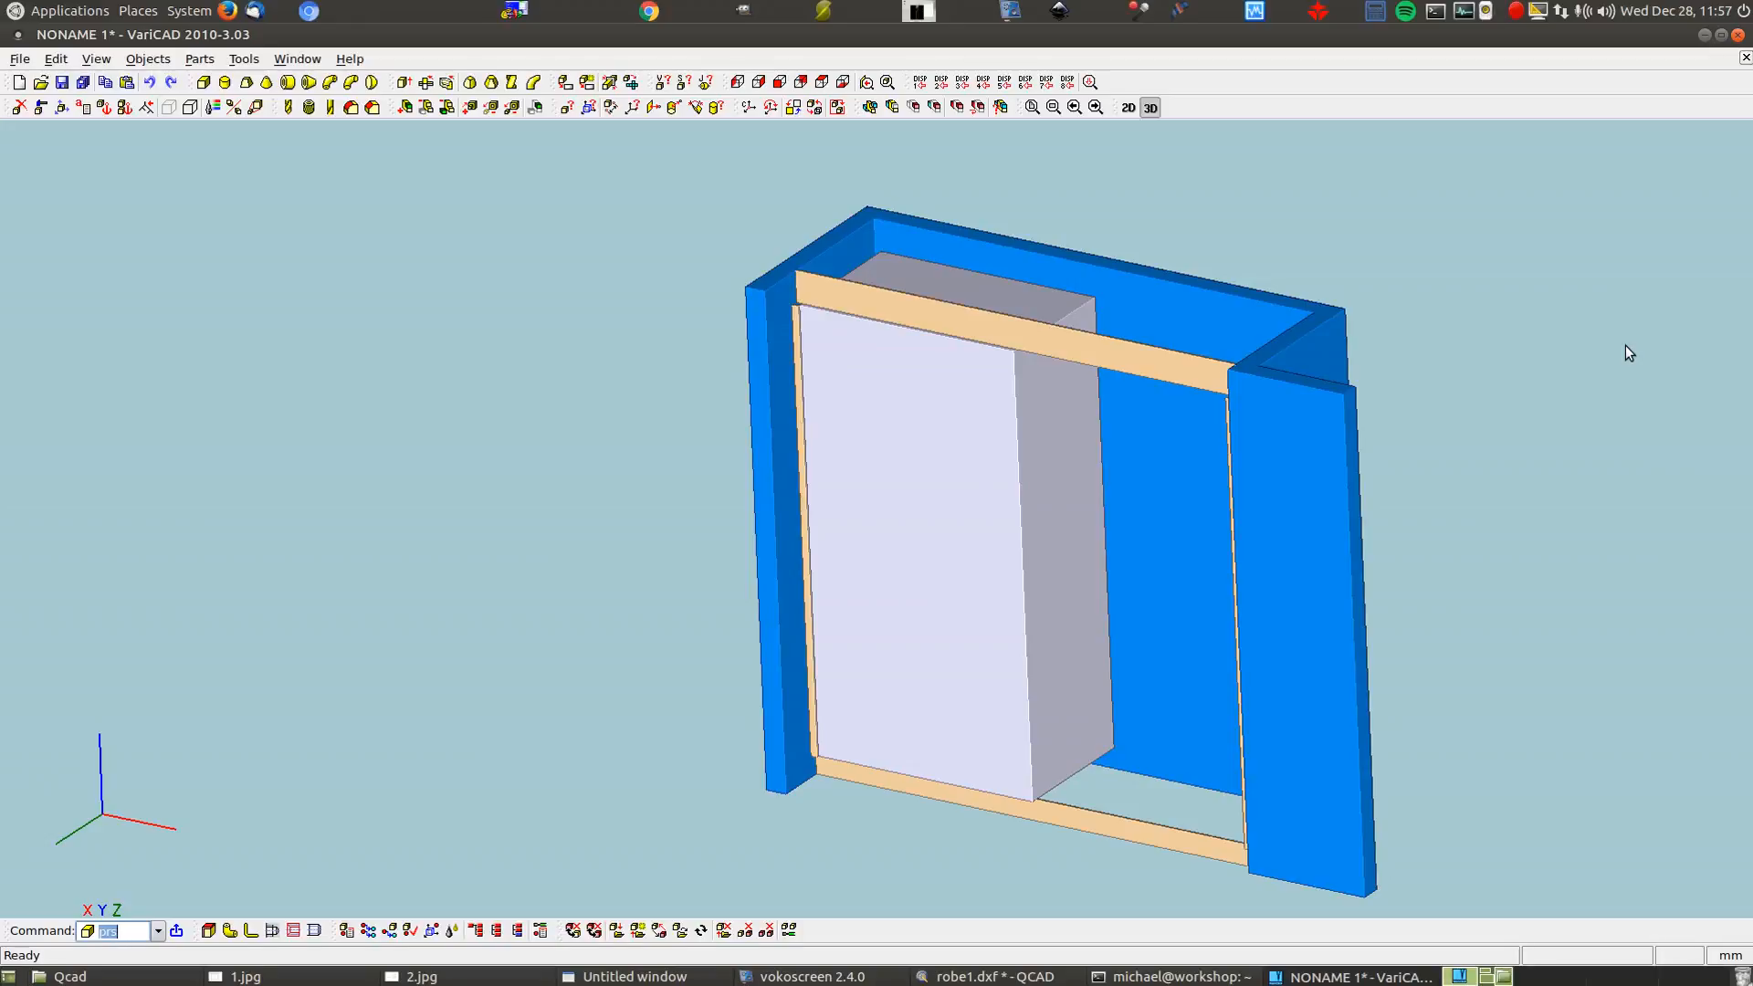
# Open the 3D groups list with 3gr and create groups named walls and faces
pyautogui.write('3gr')
pyautogui.press('Return')
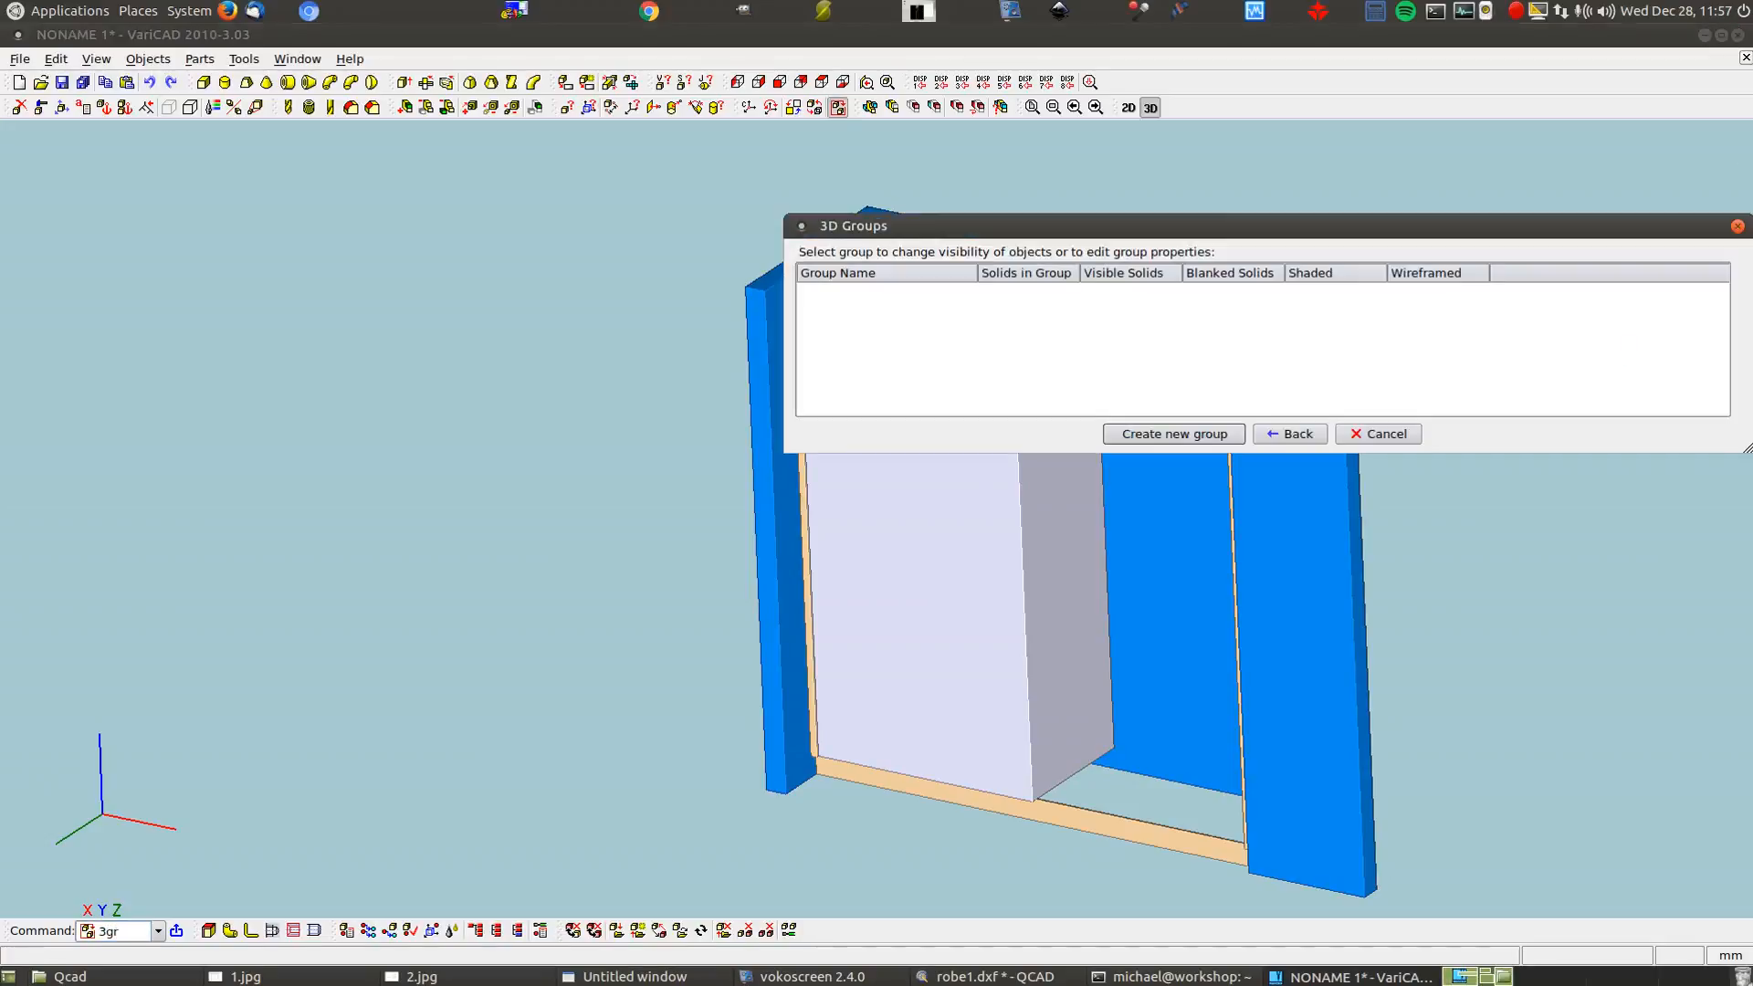
pyautogui.click(1203, 438)
pyautogui.write('walls')
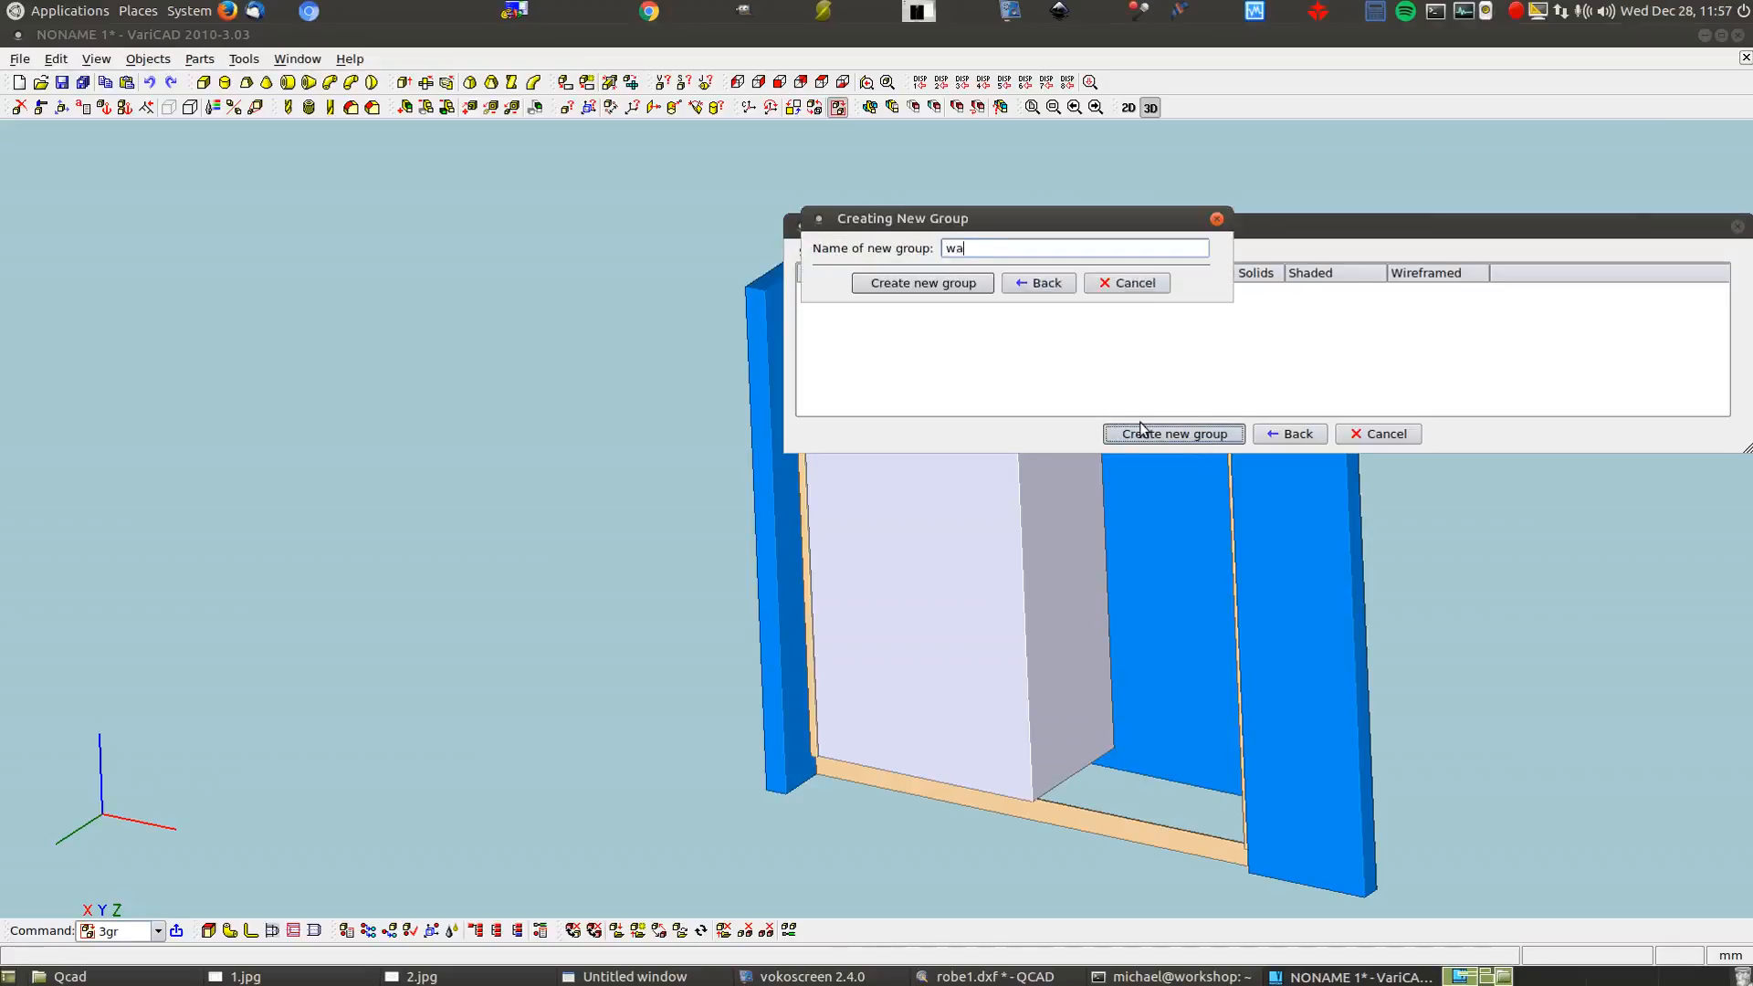
pyautogui.click(962, 281)
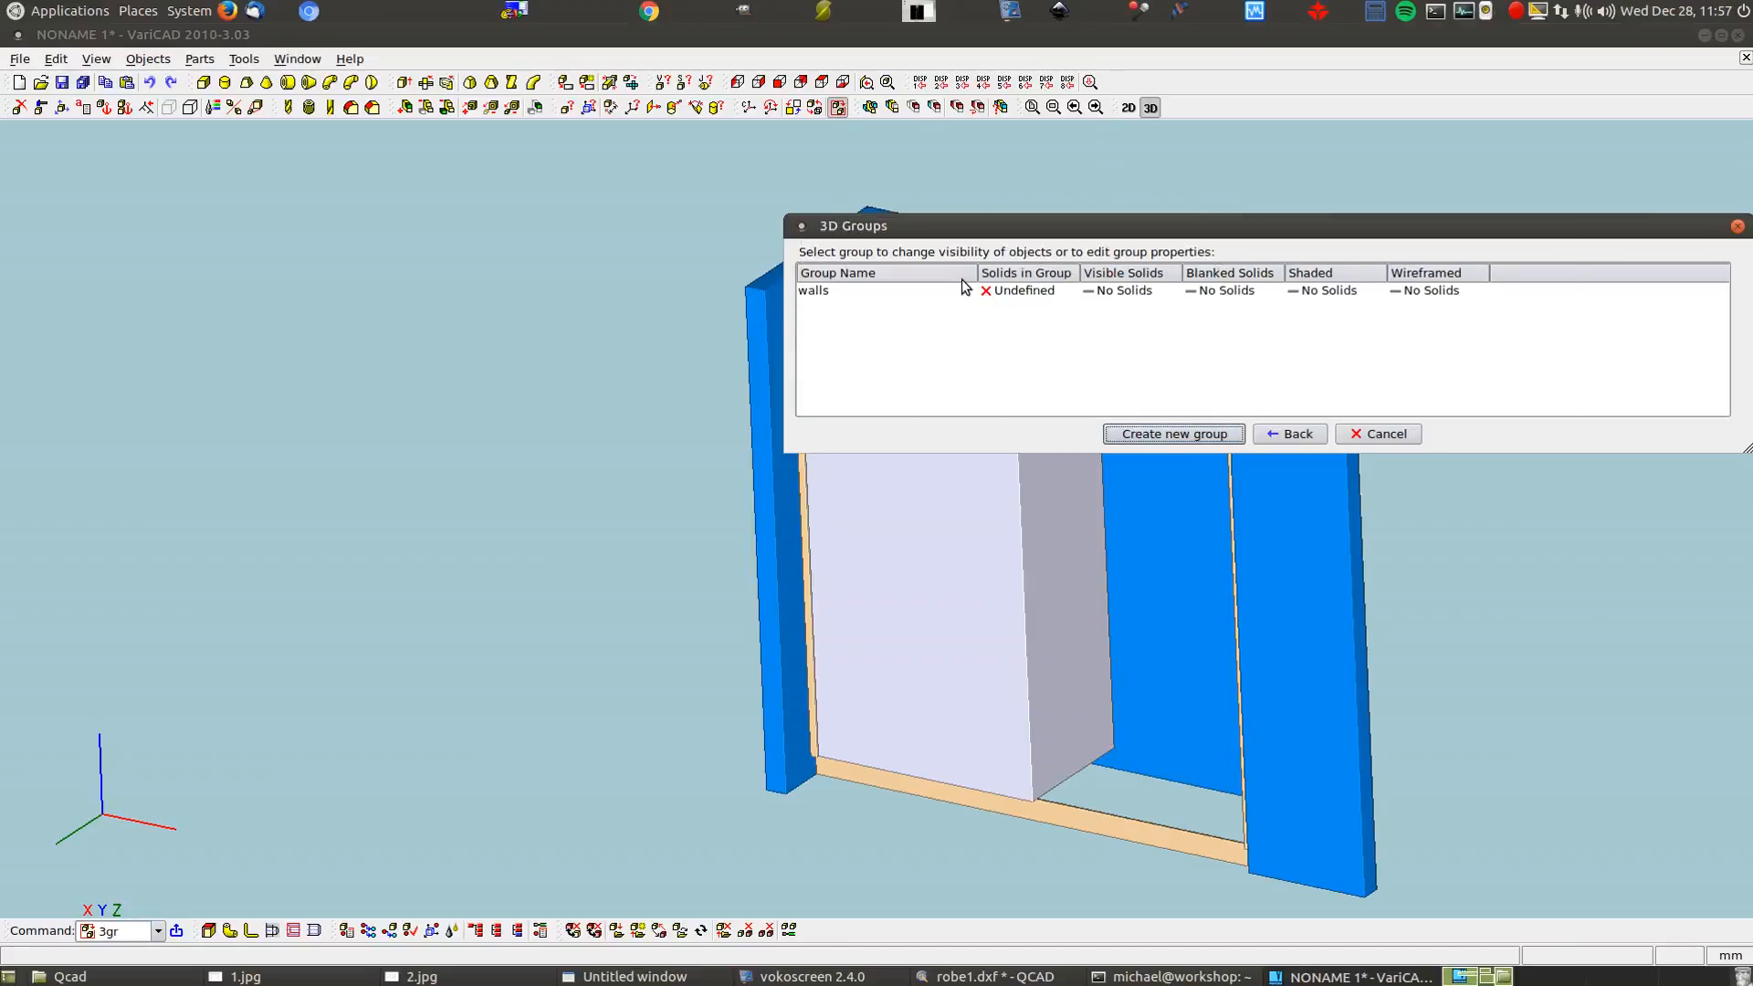
pyautogui.click(1154, 435)
pyautogui.write('faces')
pyautogui.press('Return')
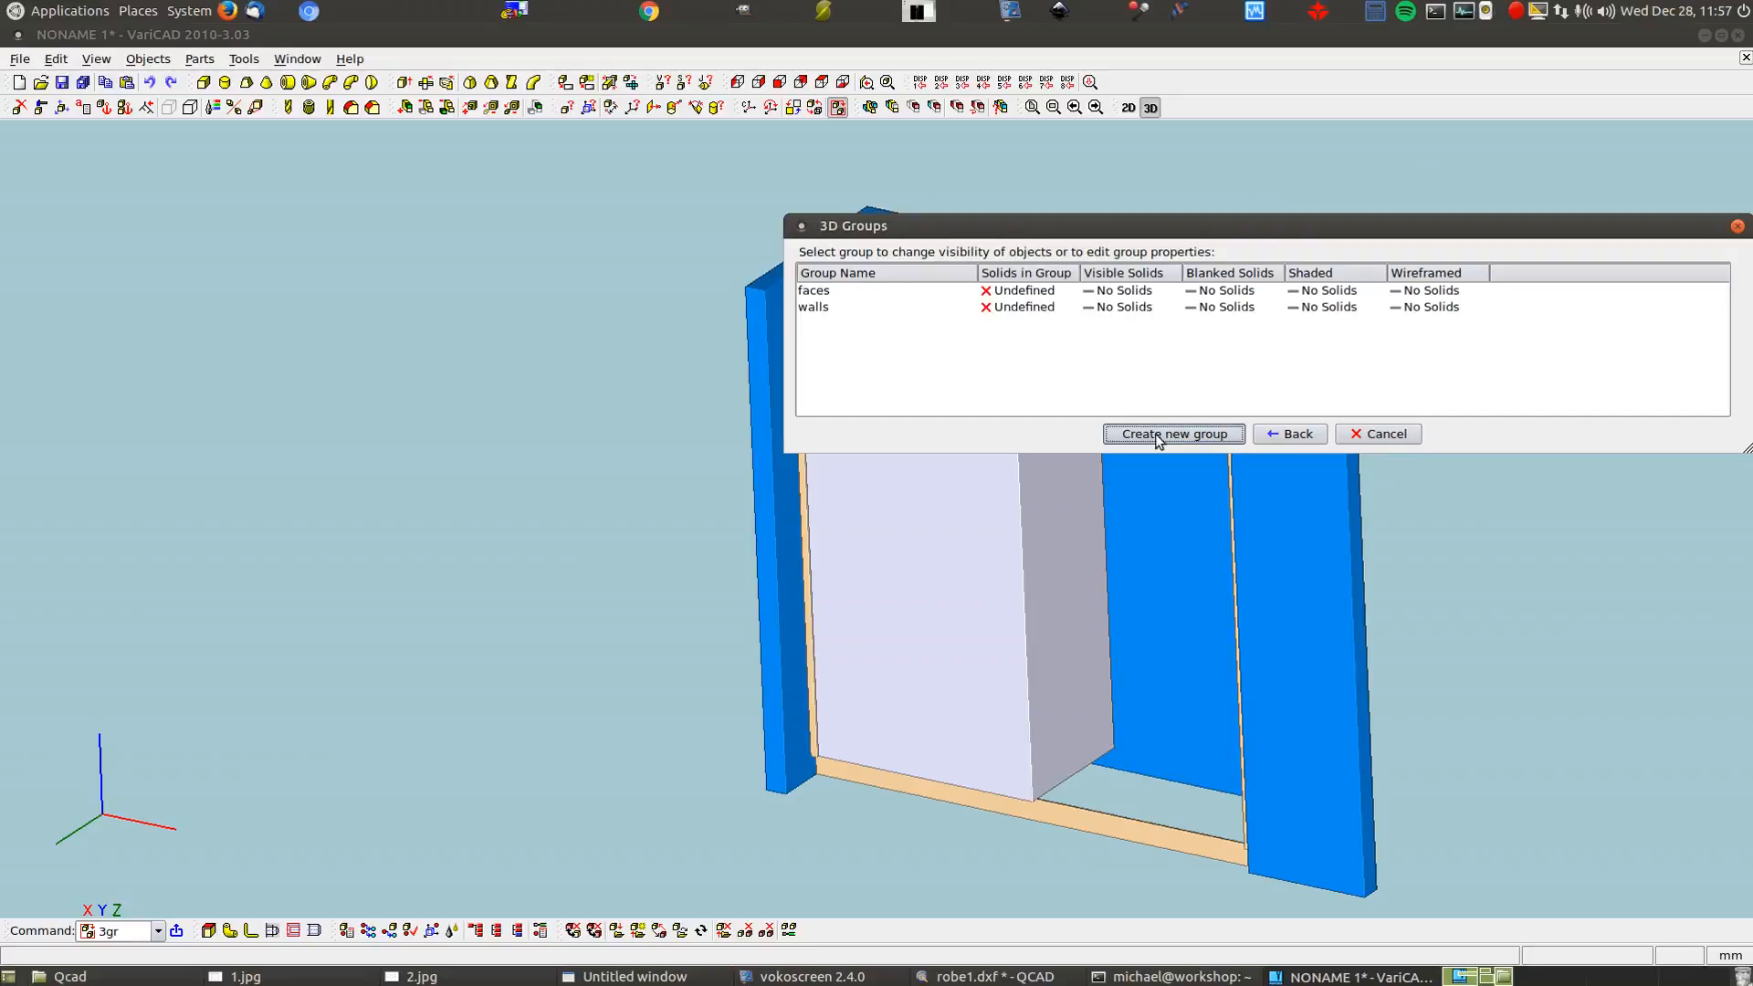
# Add two more groups named kick&bulkhead and carcasse
pyautogui.click(1154, 435)
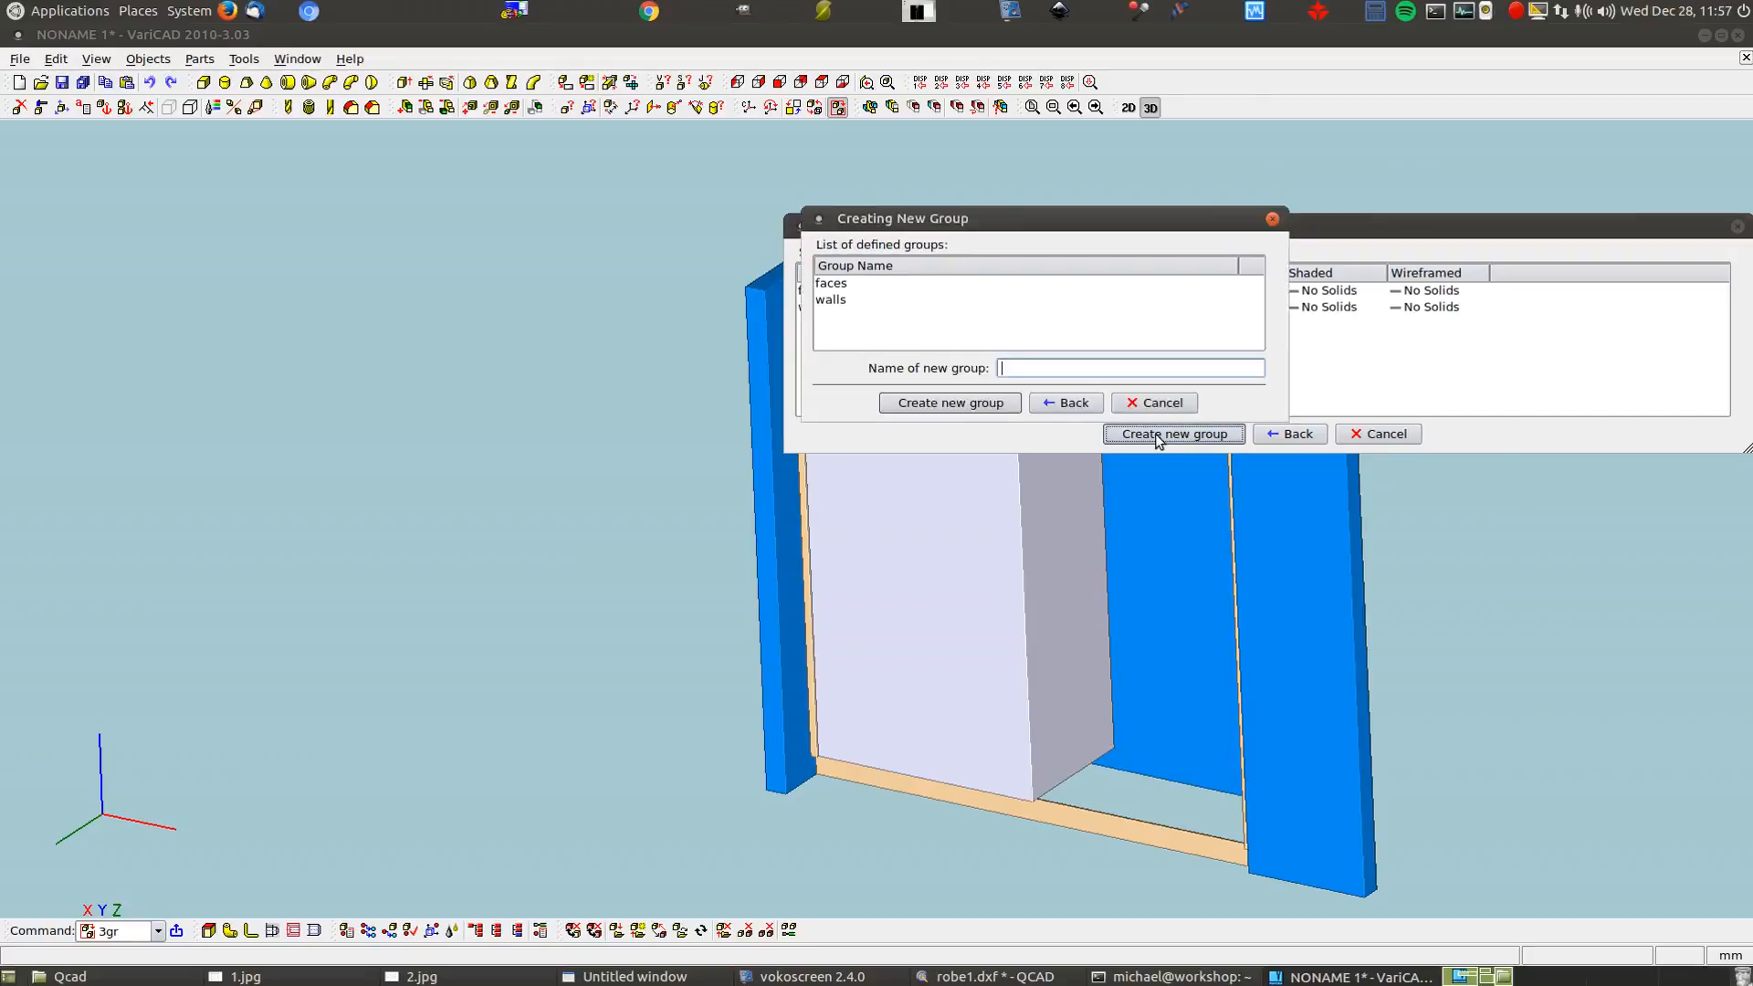
pyautogui.write('kick&bu')
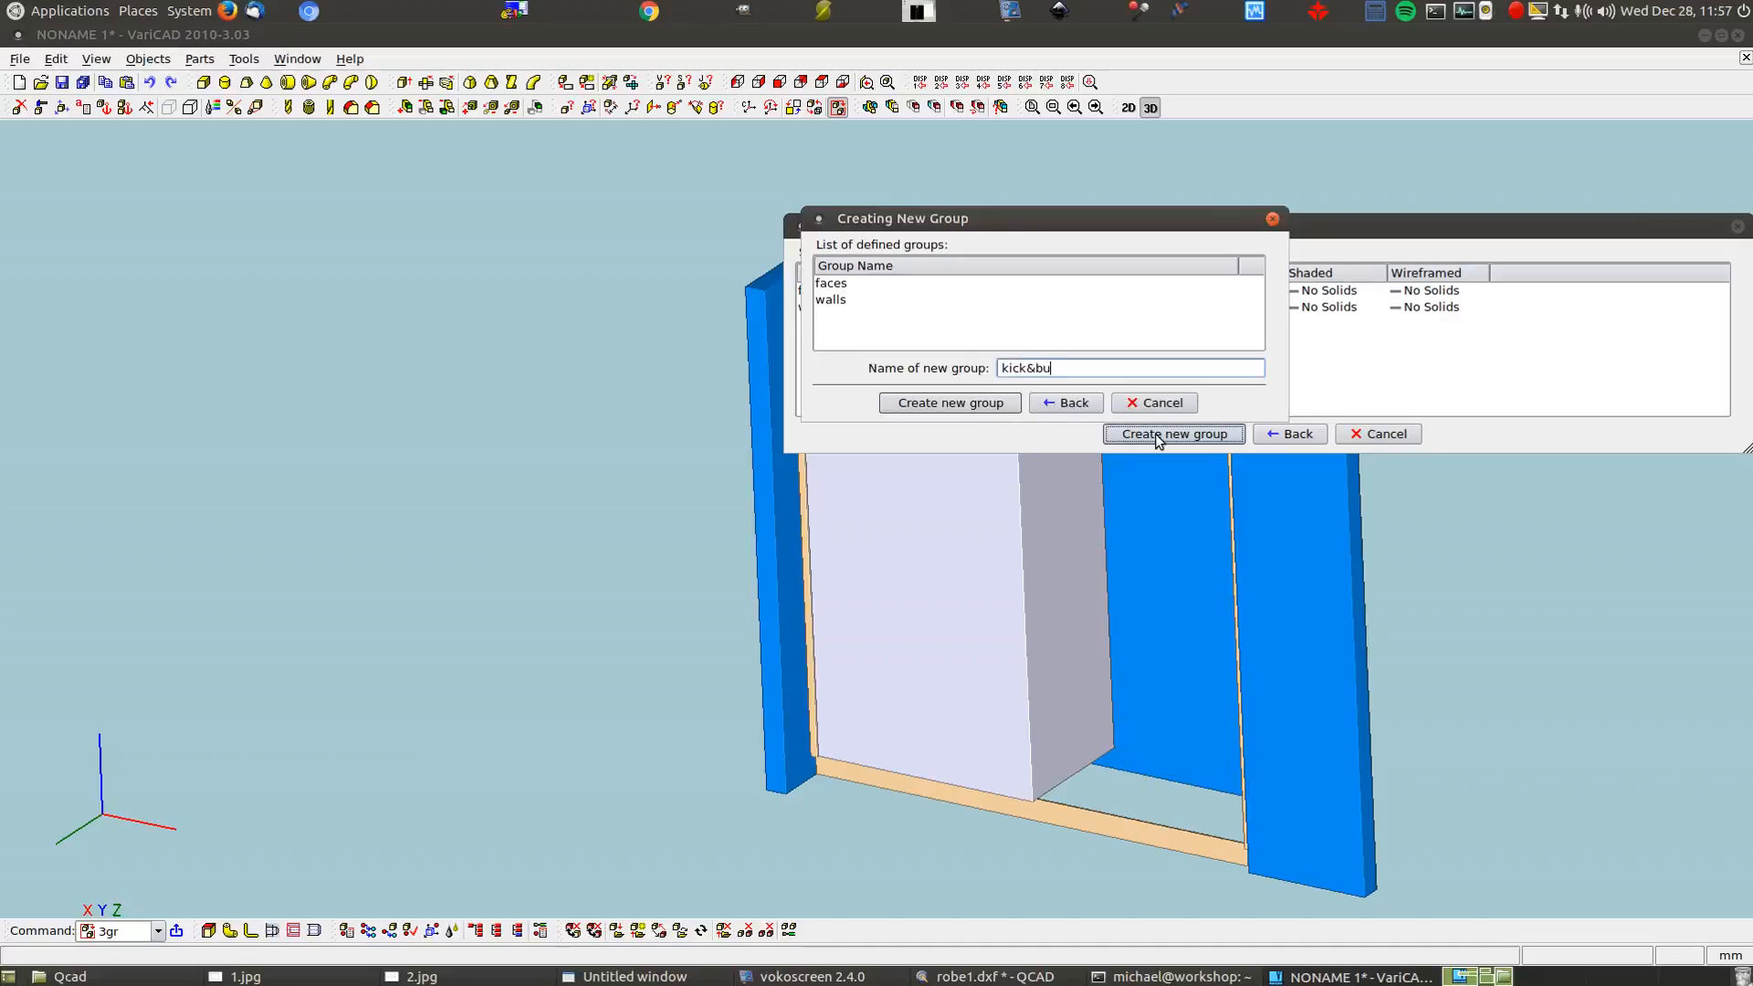
pyautogui.write('lkhead')
pyautogui.press('Return')
pyautogui.click(1154, 434)
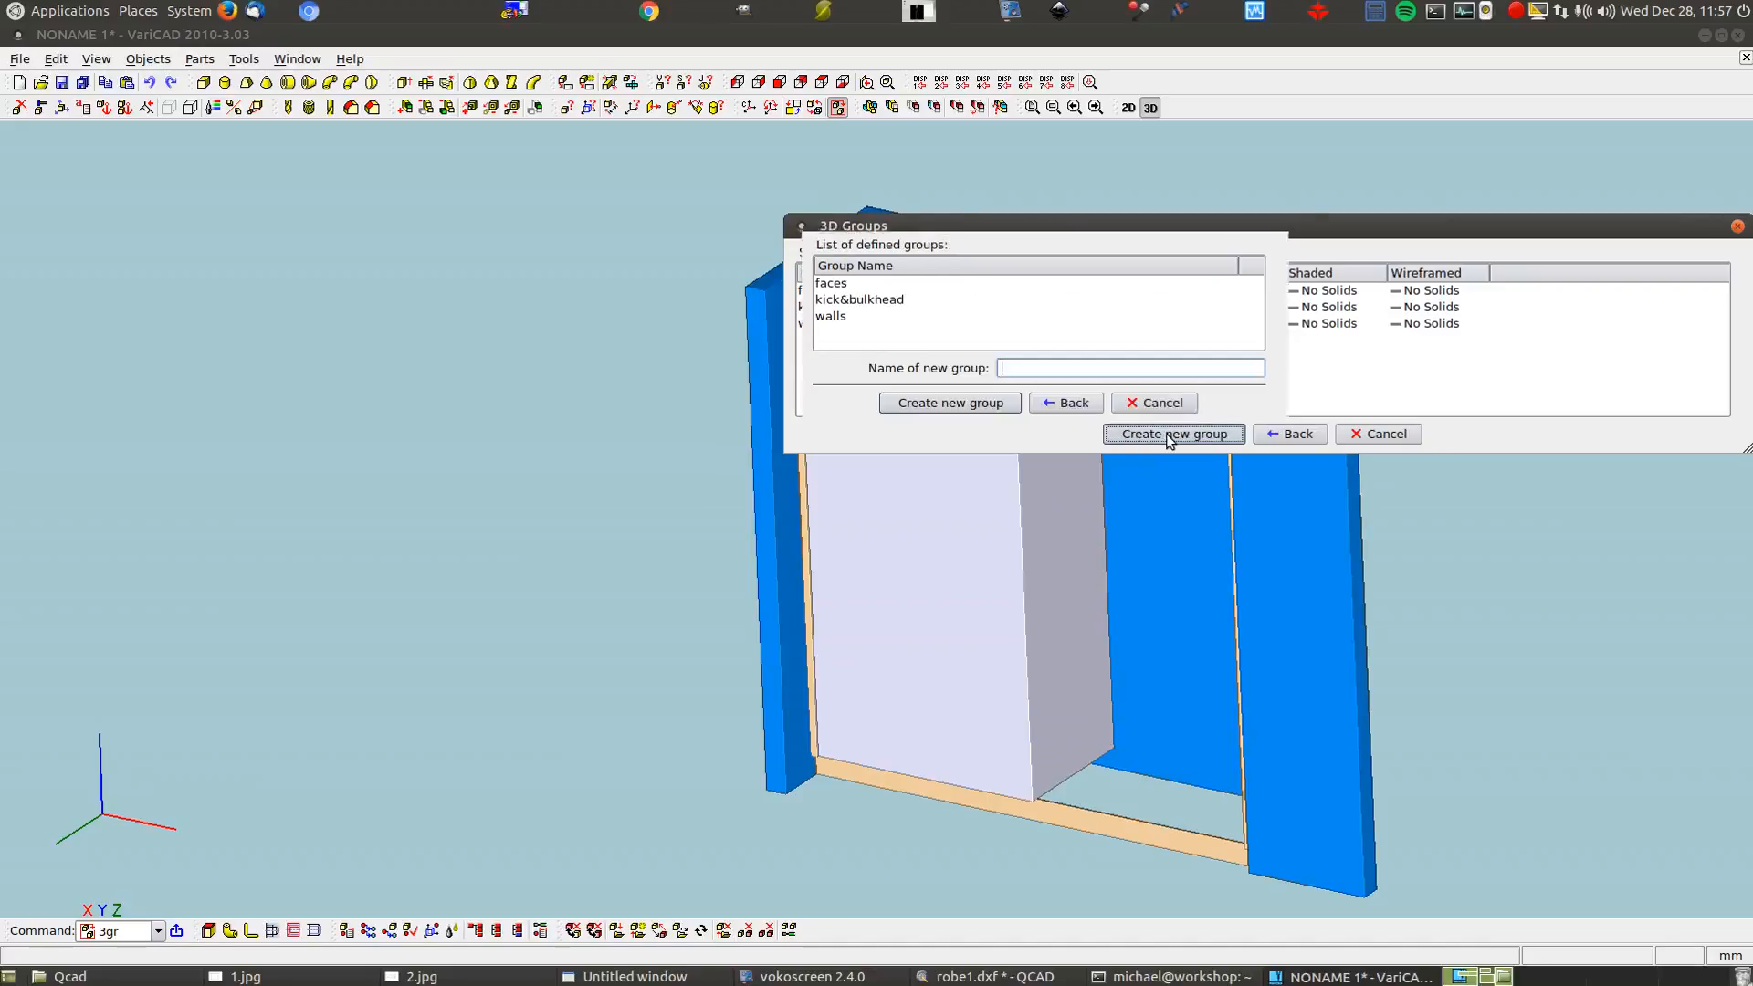
pyautogui.write('carcasse')
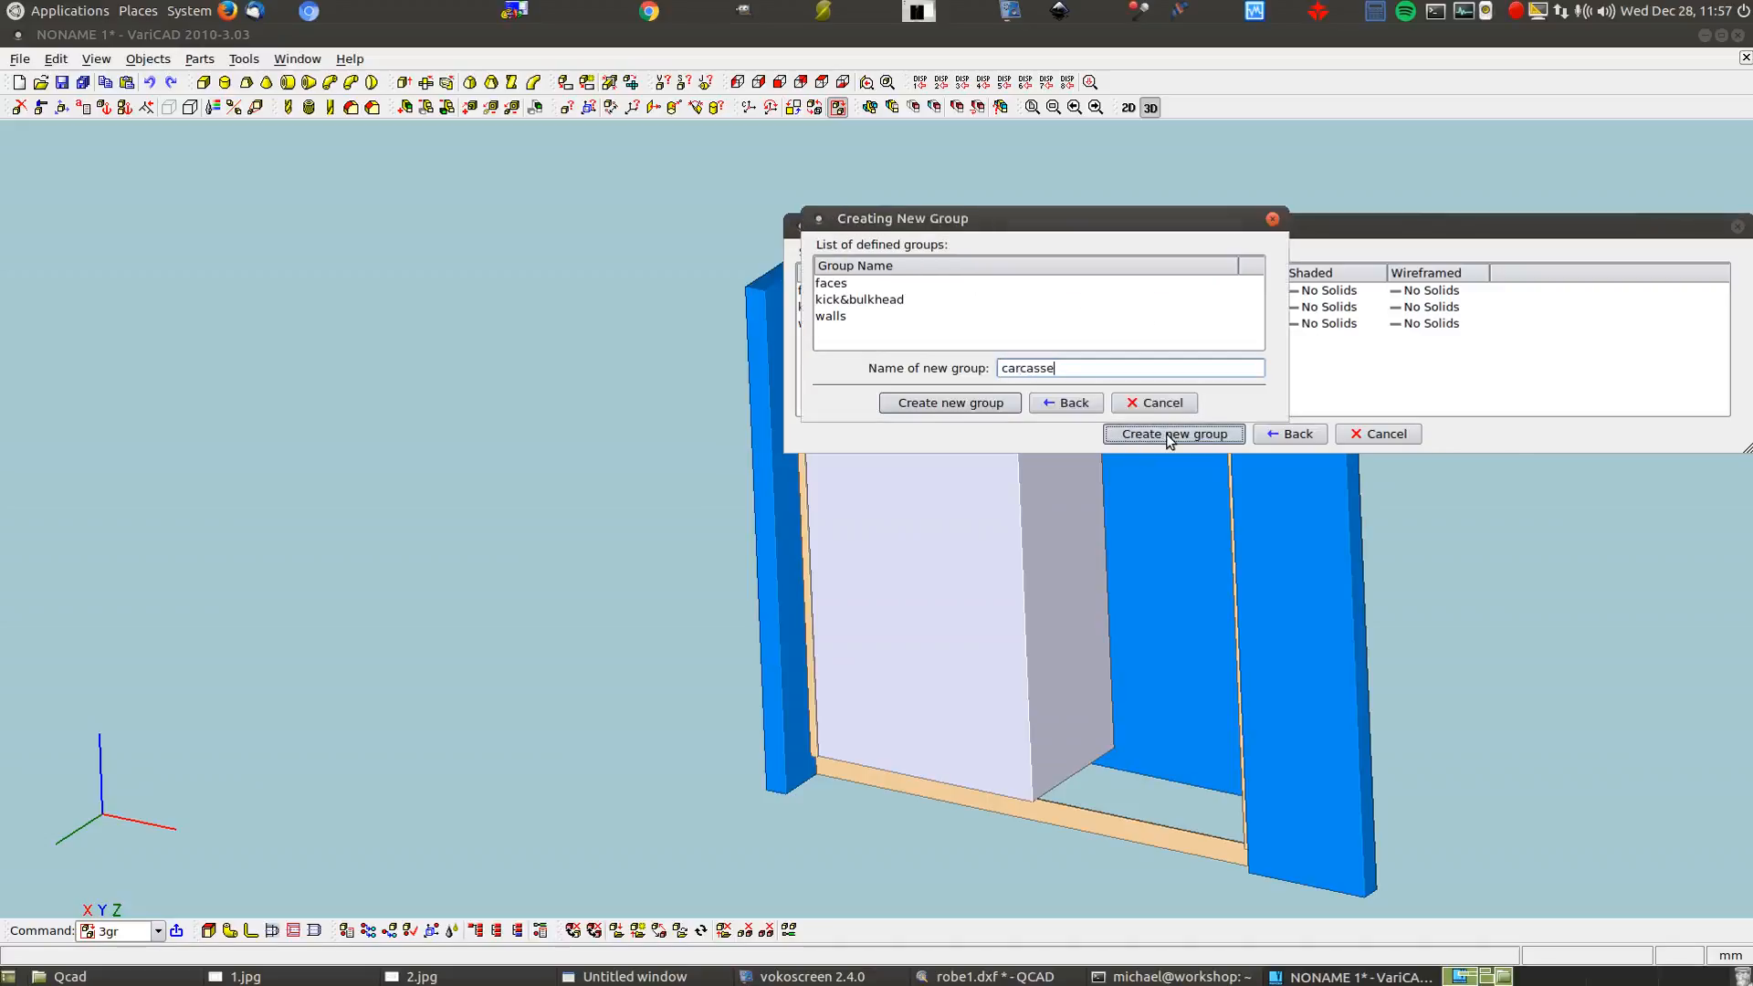
pyautogui.press('Return')
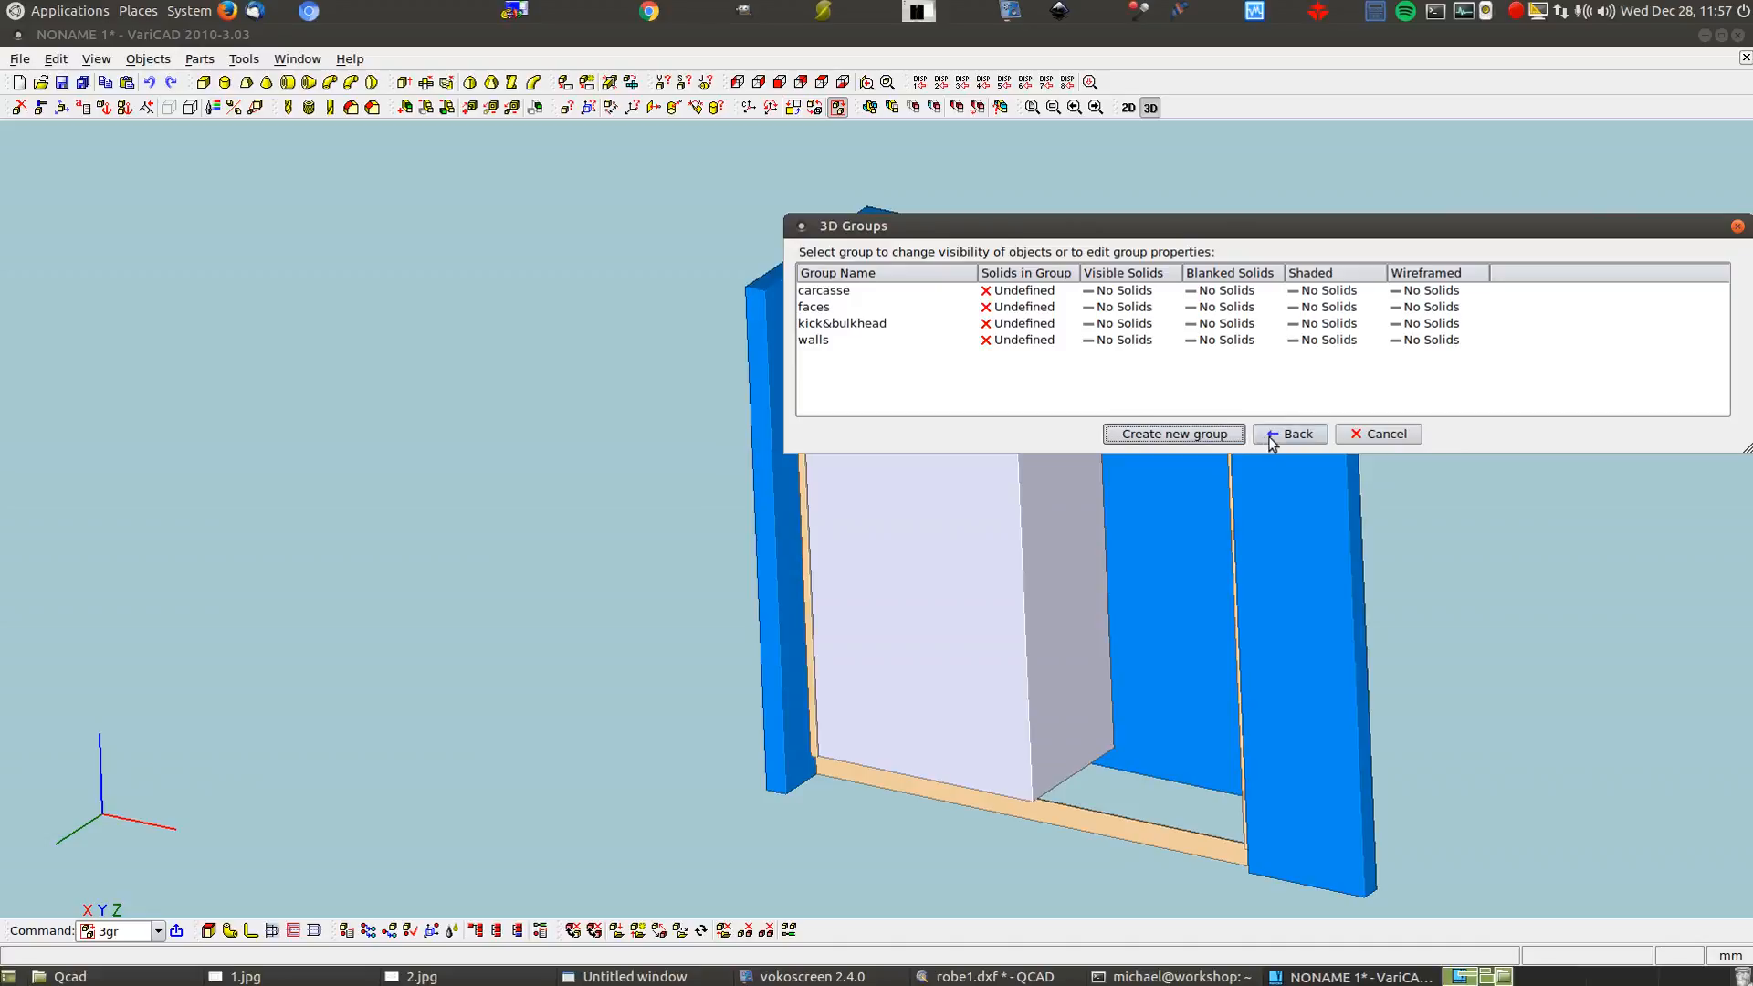
# Assign the blue wall panels to the walls group
pyautogui.rightClick(1031, 343)
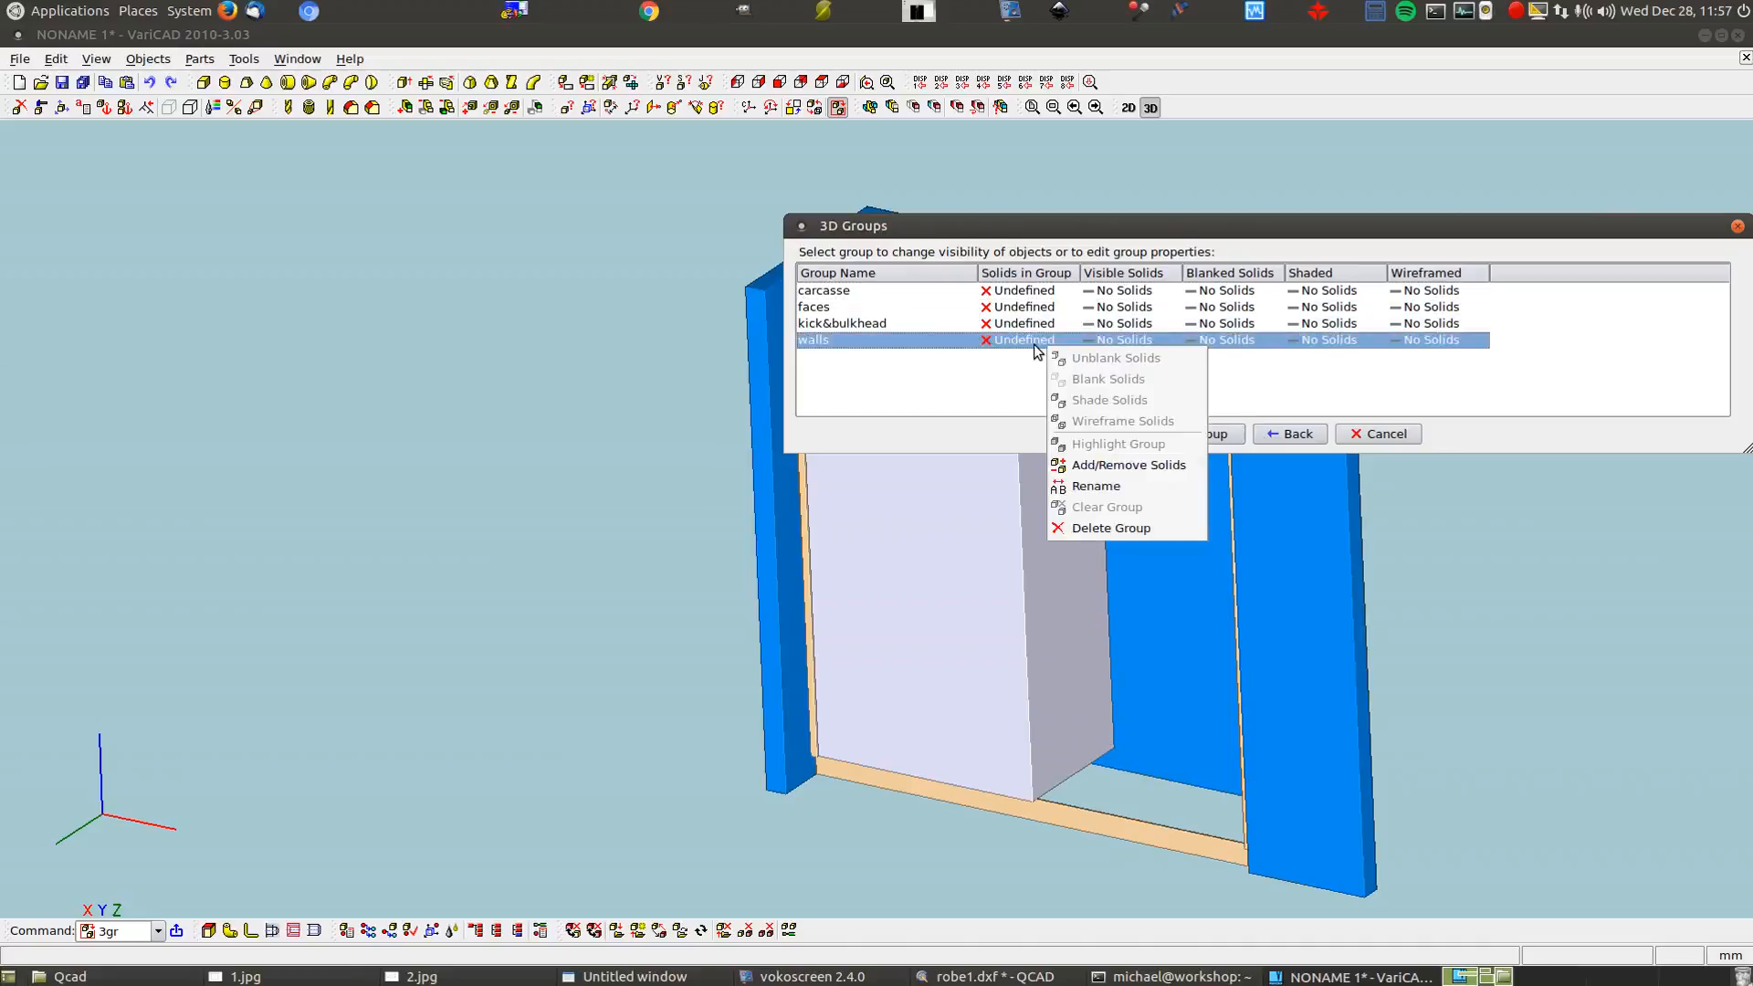
pyautogui.click(1113, 467)
pyautogui.click(1322, 522)
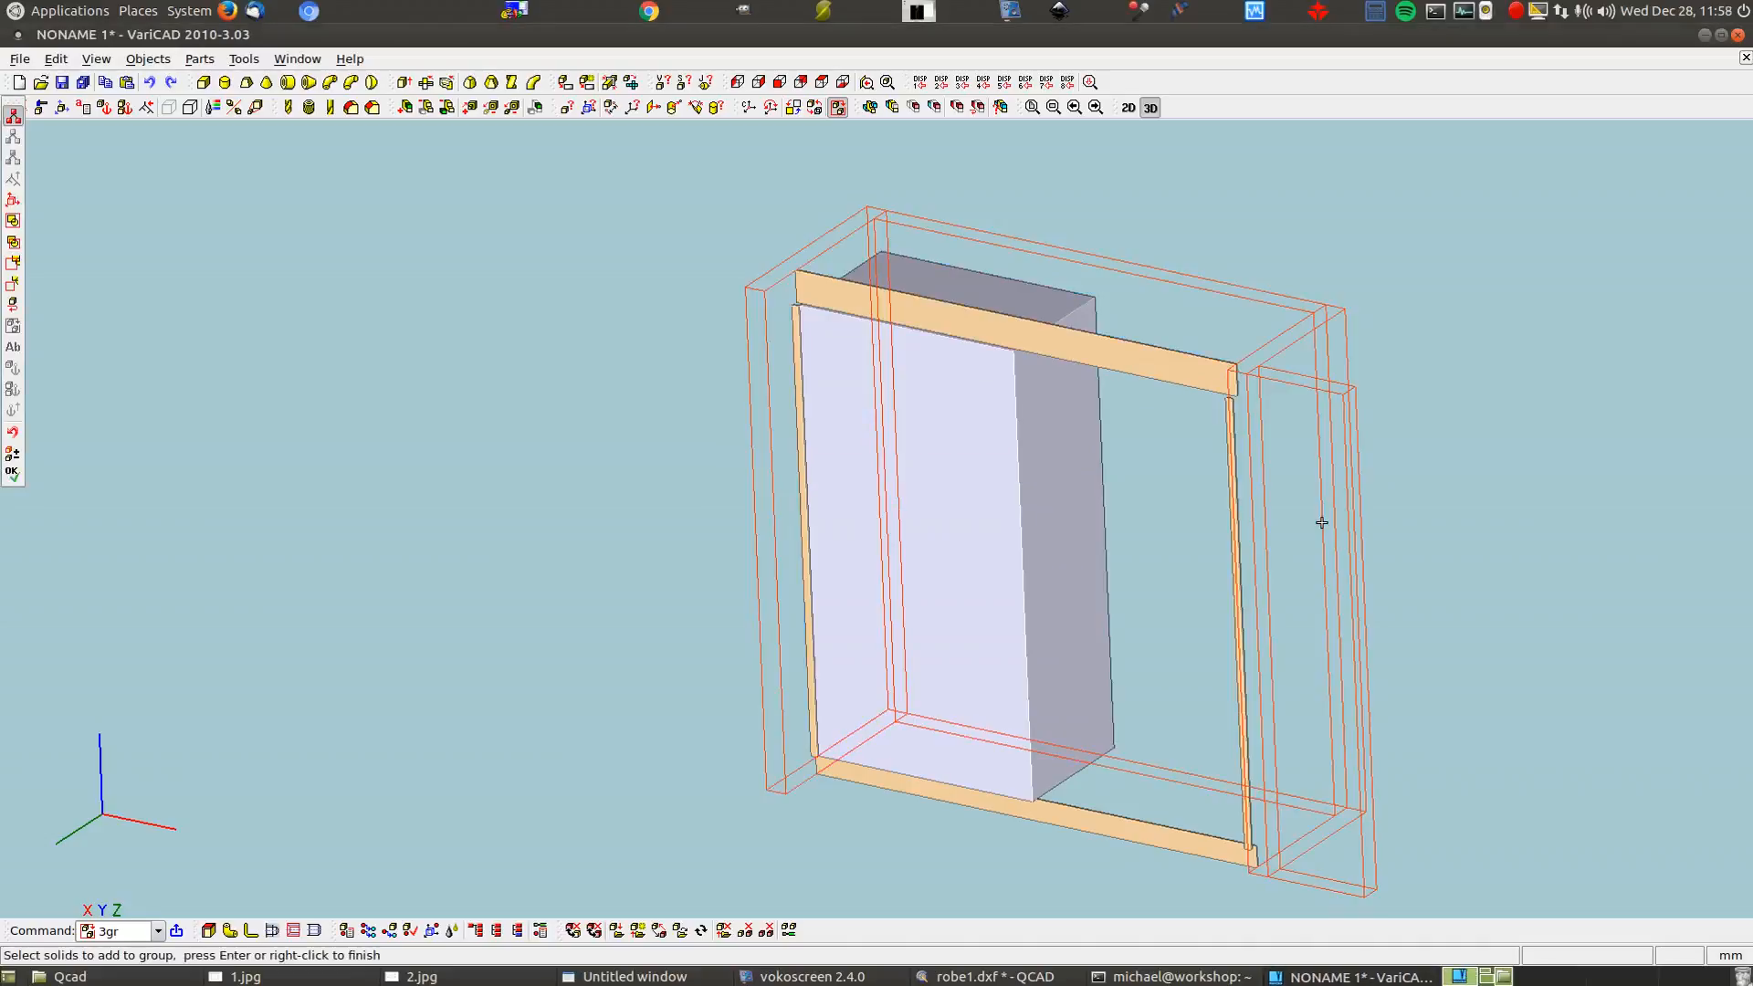
pyautogui.rightClick(1321, 522)
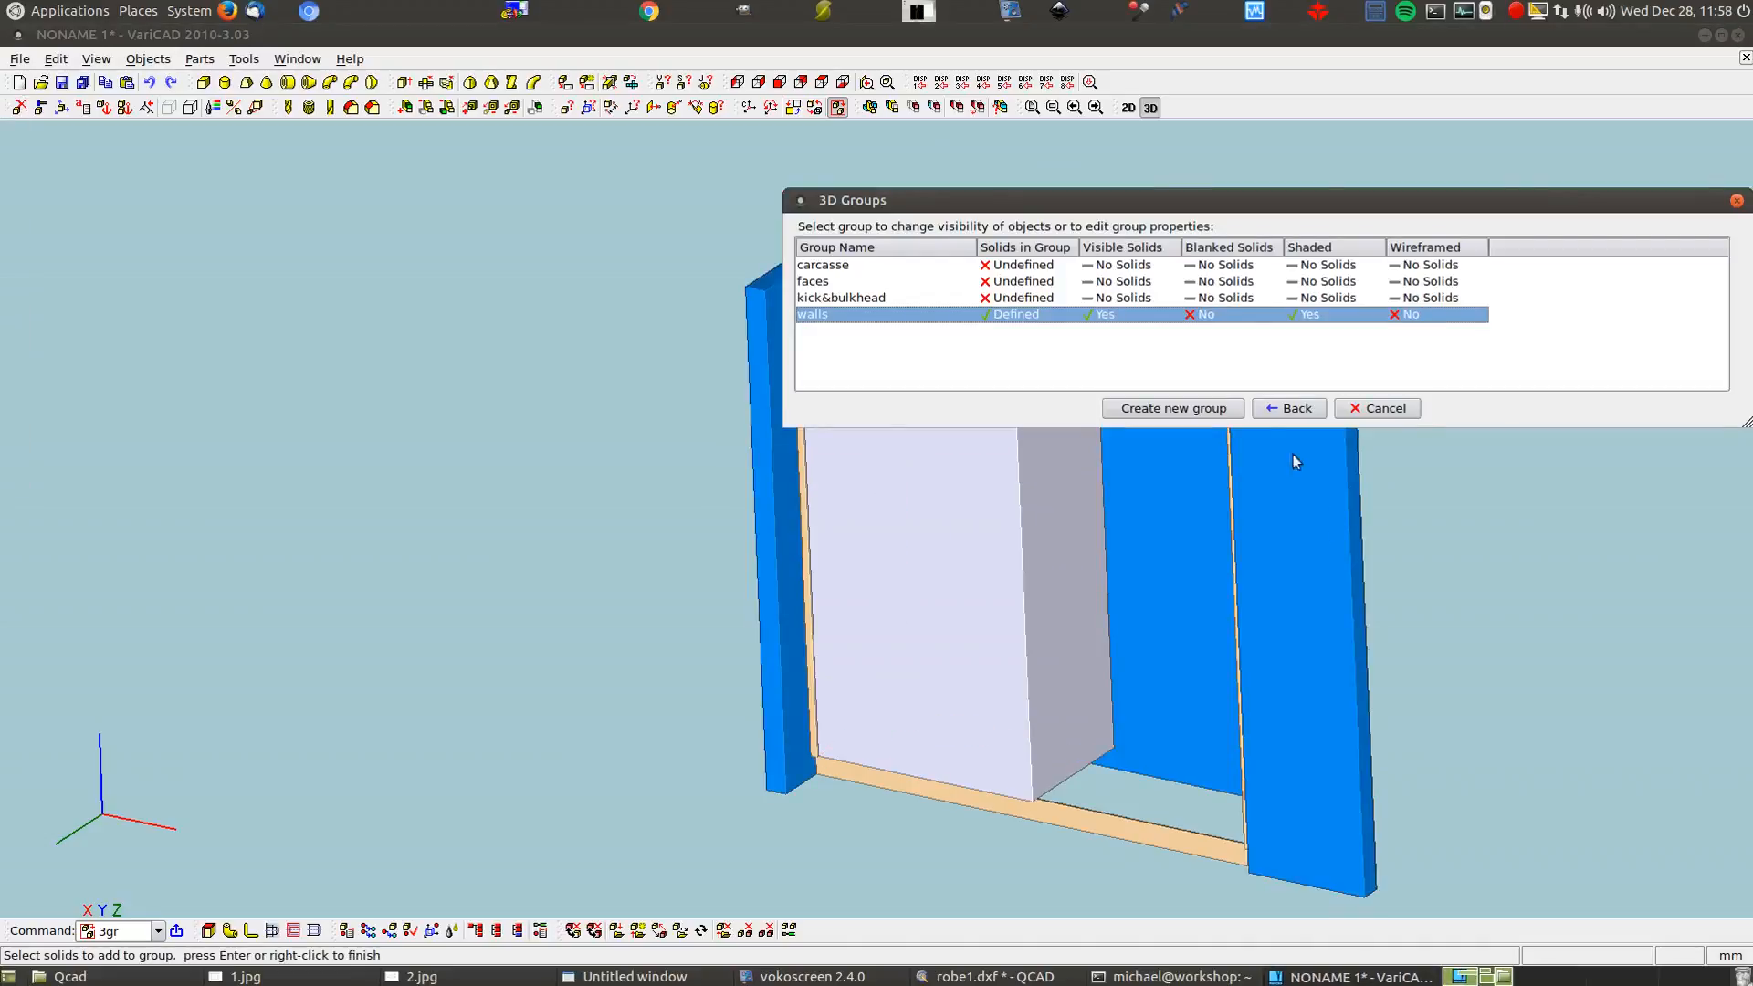
# Assign the top and bottom tan beams to the kick&bulkhead group
pyautogui.click(1010, 298)
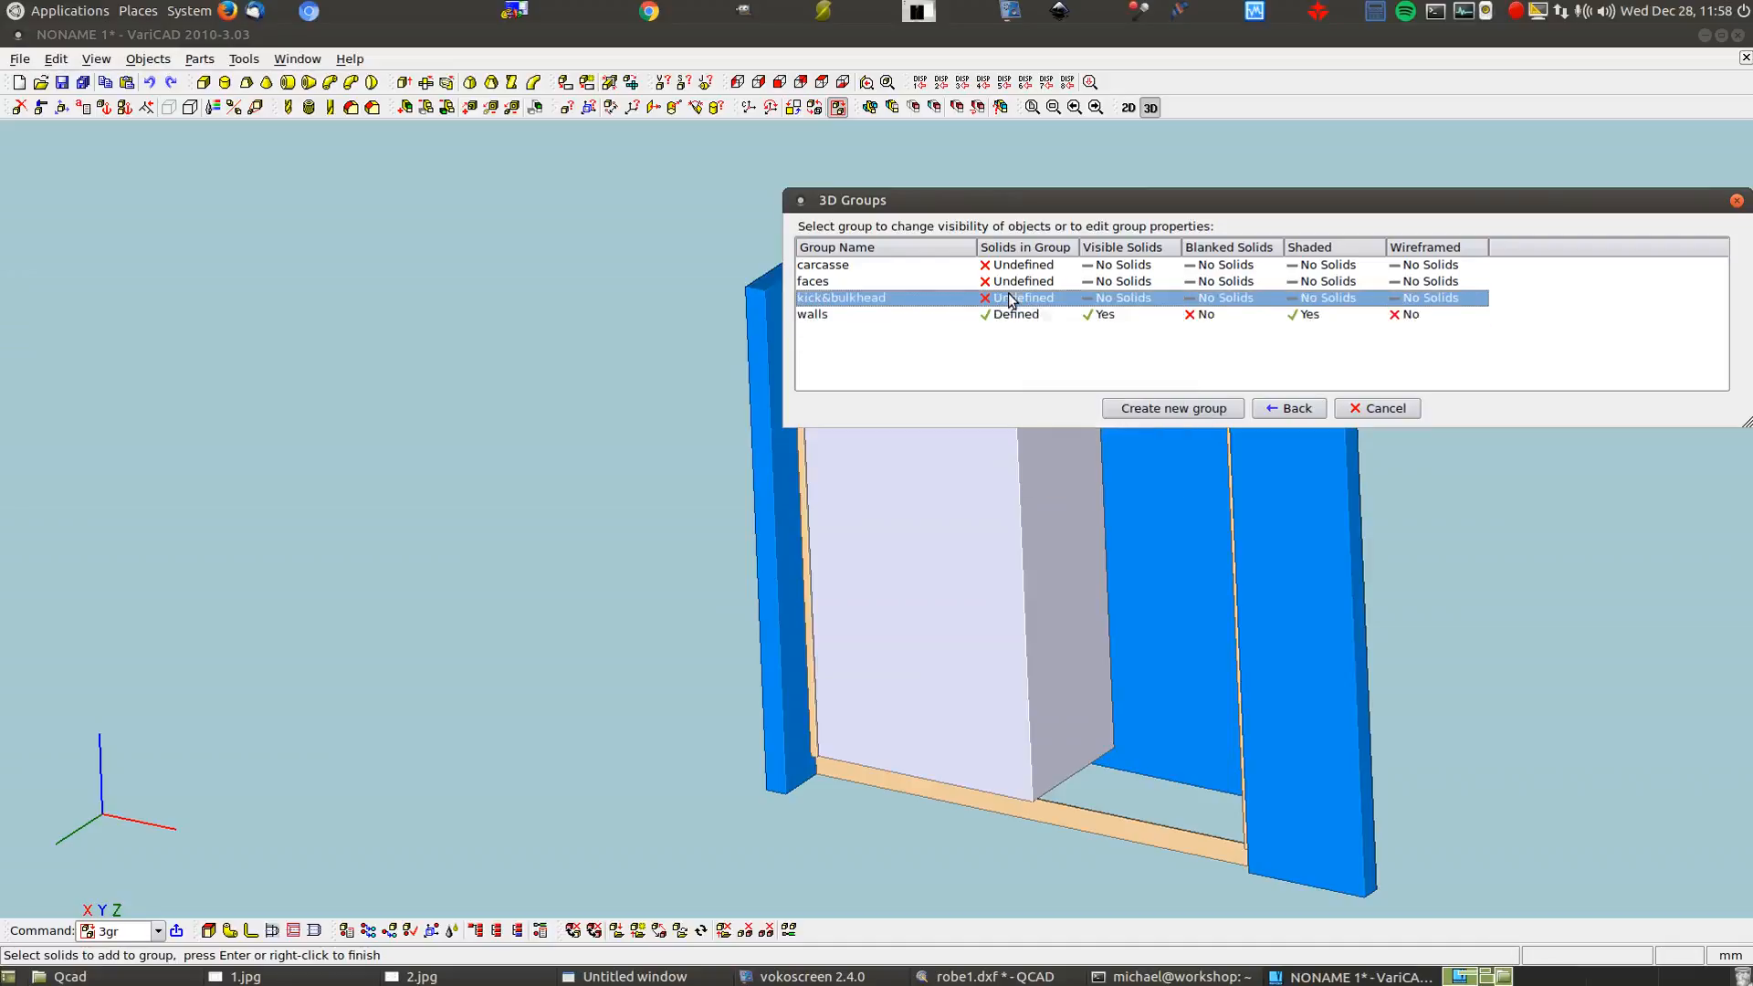
pyautogui.rightClick(1010, 298)
pyautogui.click(1077, 408)
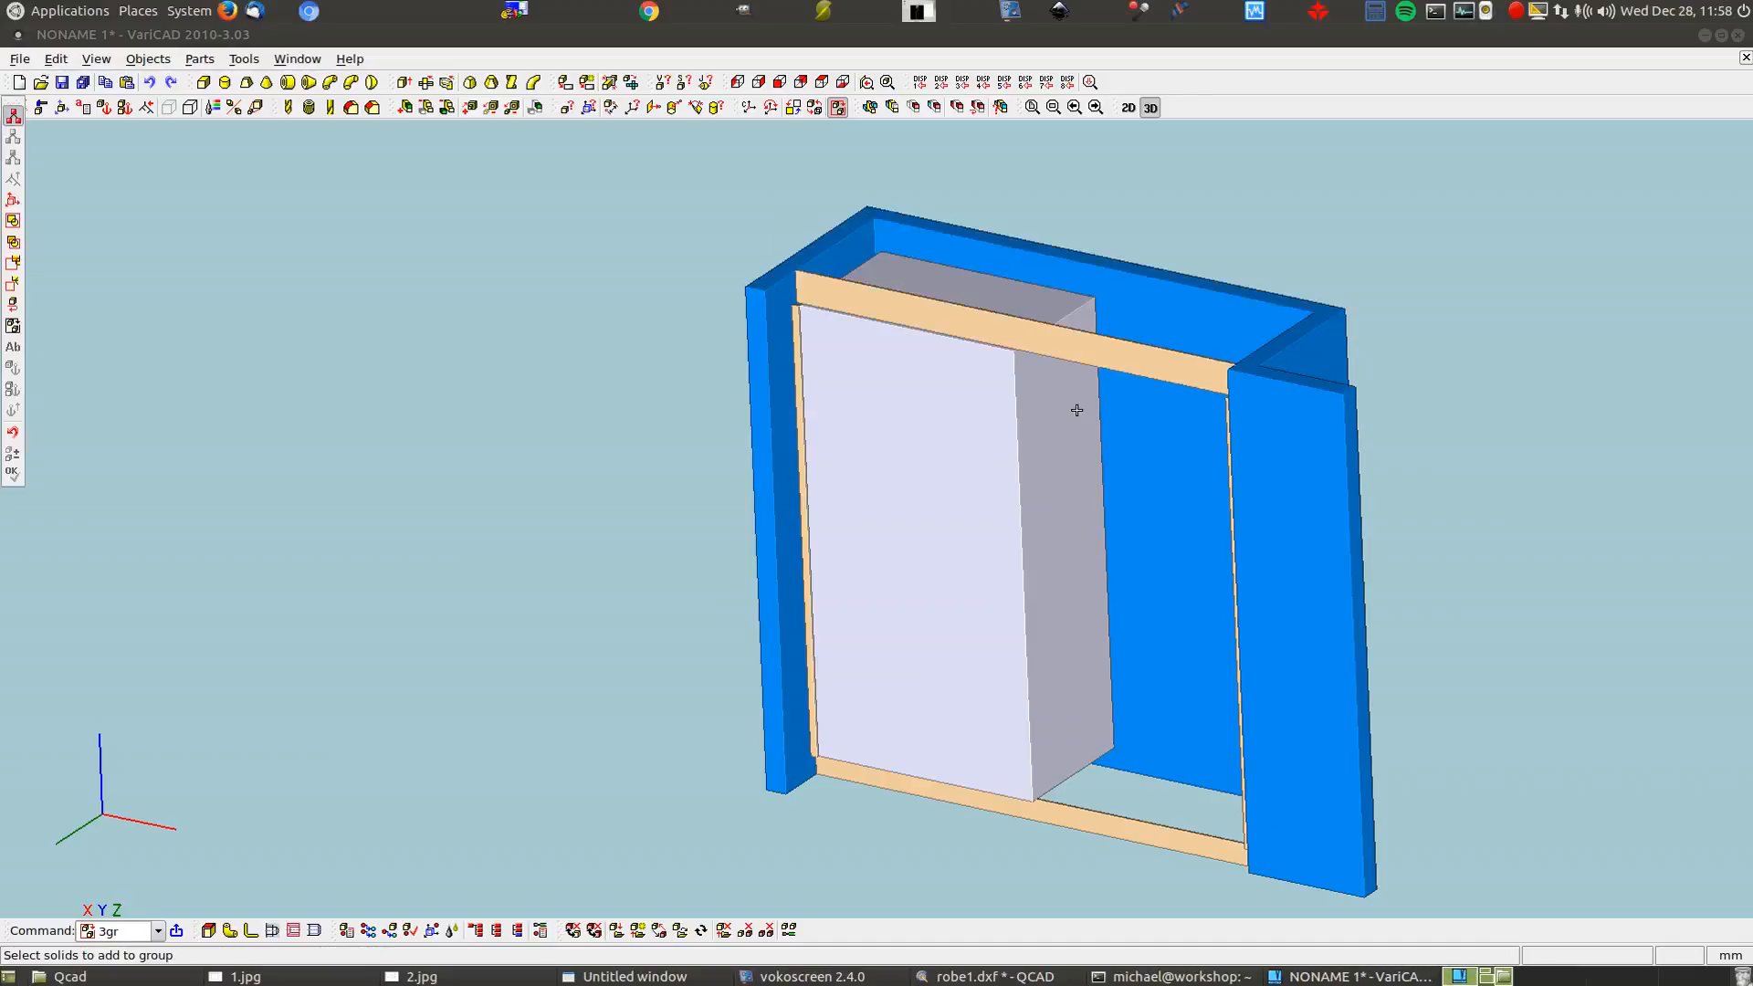
pyautogui.click(1092, 353)
pyautogui.click(1117, 836)
pyautogui.rightClick(1117, 836)
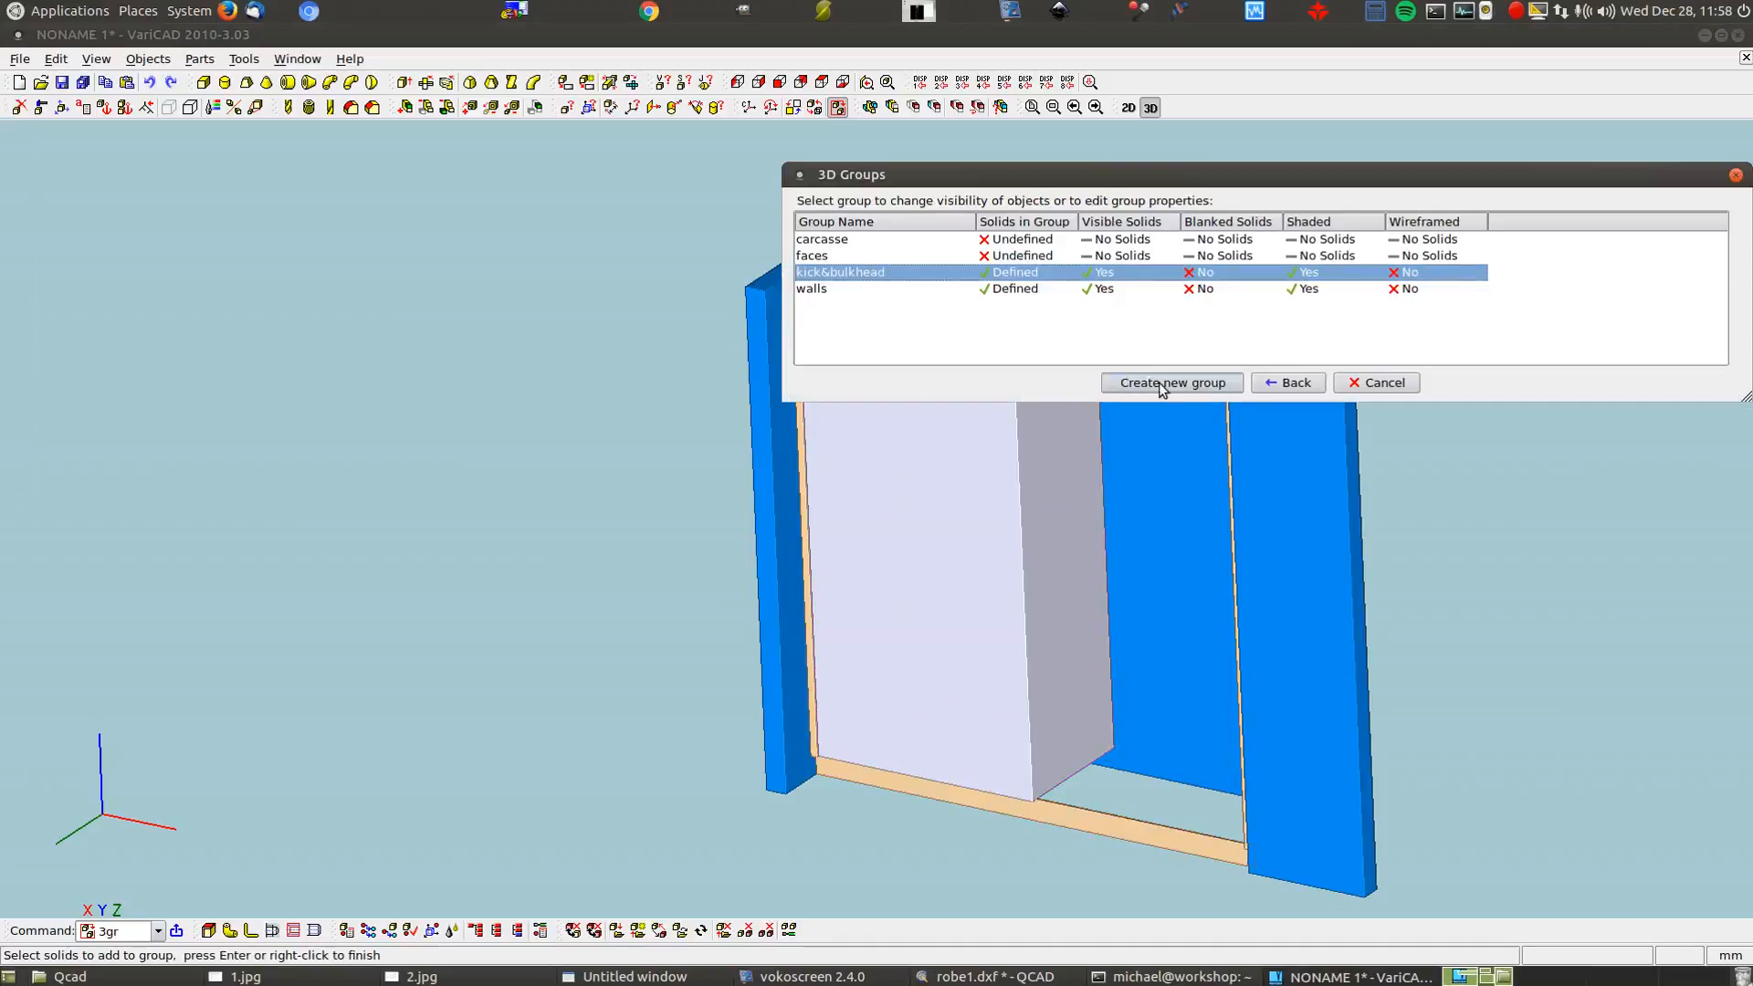
# Assign the thin front strips to the faces group
pyautogui.click(944, 256)
pyautogui.rightClick(944, 256)
pyautogui.click(944, 255)
pyautogui.rightClick(944, 256)
pyautogui.click(1040, 374)
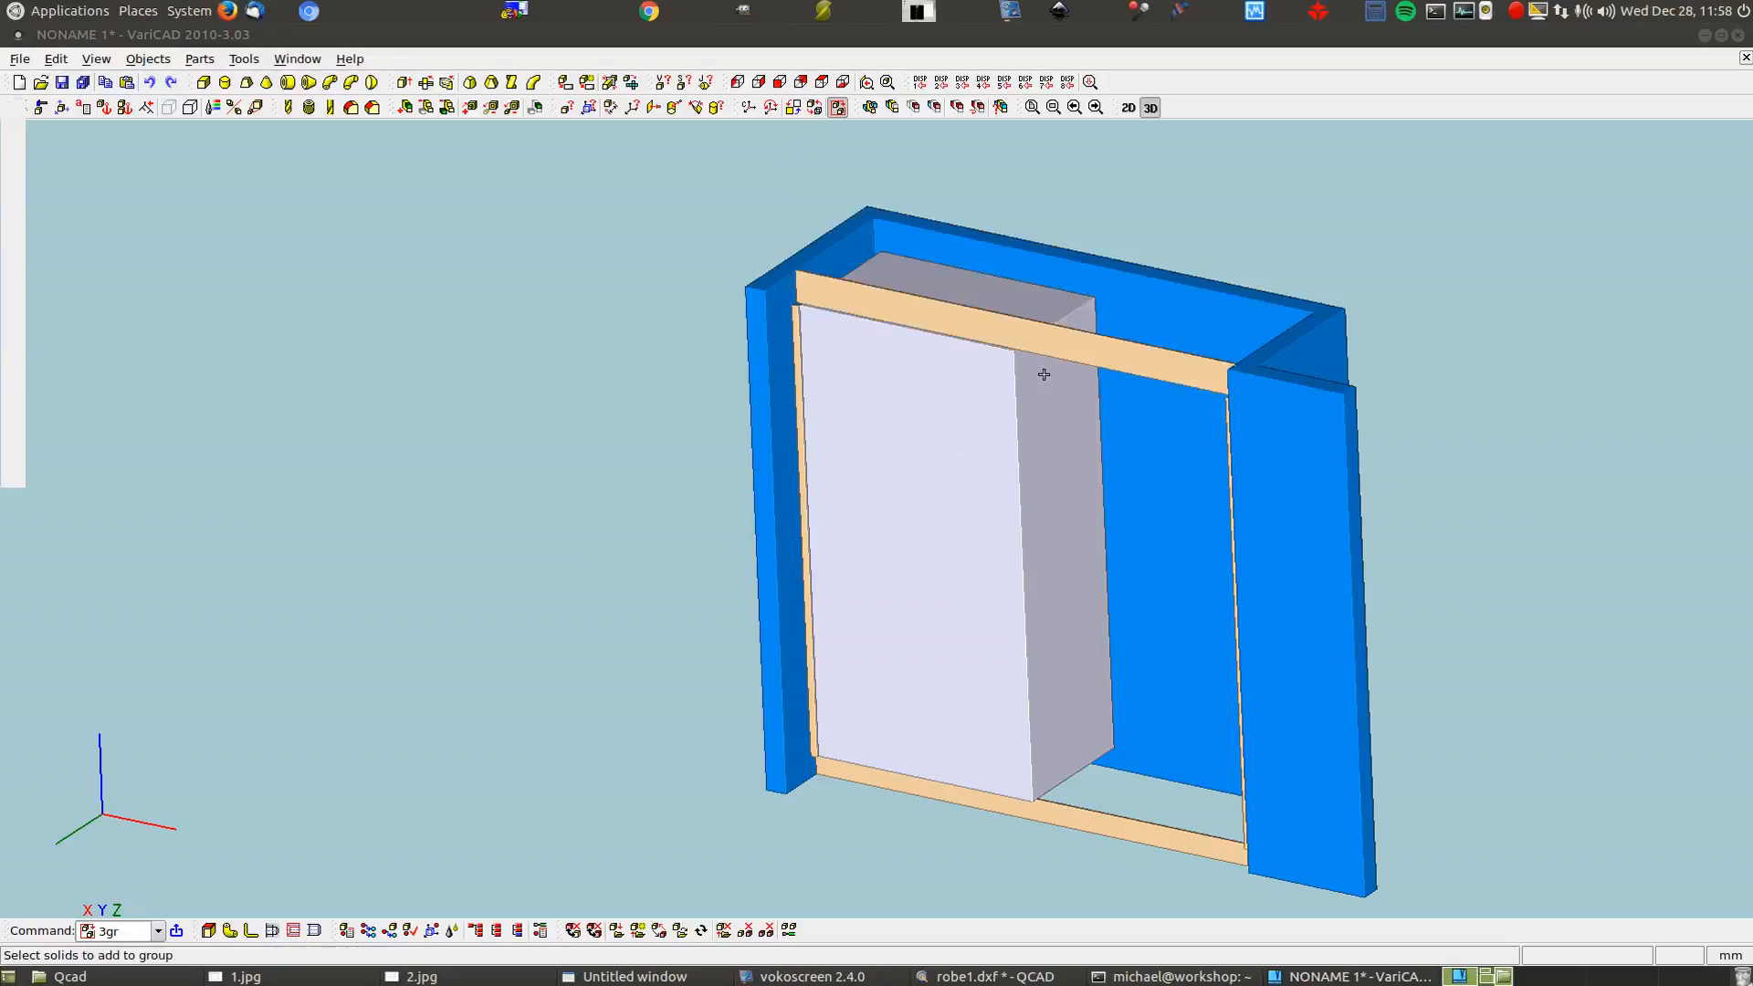
pyautogui.click(800, 443)
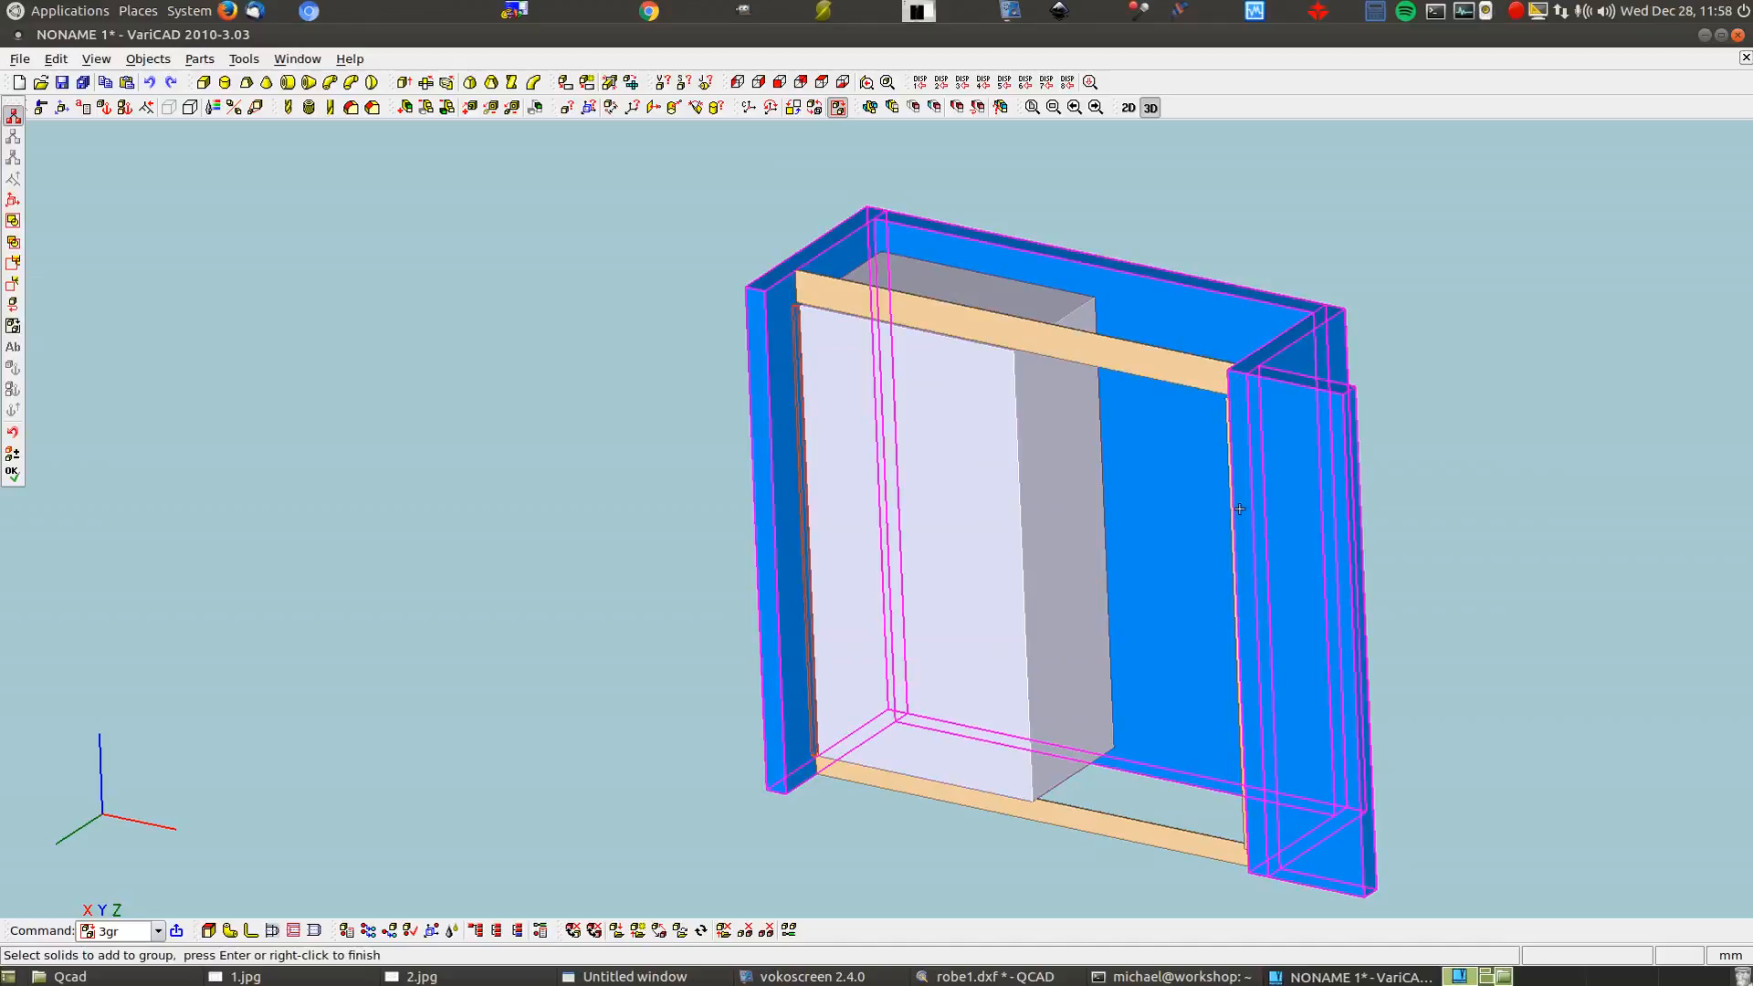
pyautogui.scroll(2, 1209, 545)
pyautogui.scroll(2, 1209, 544)
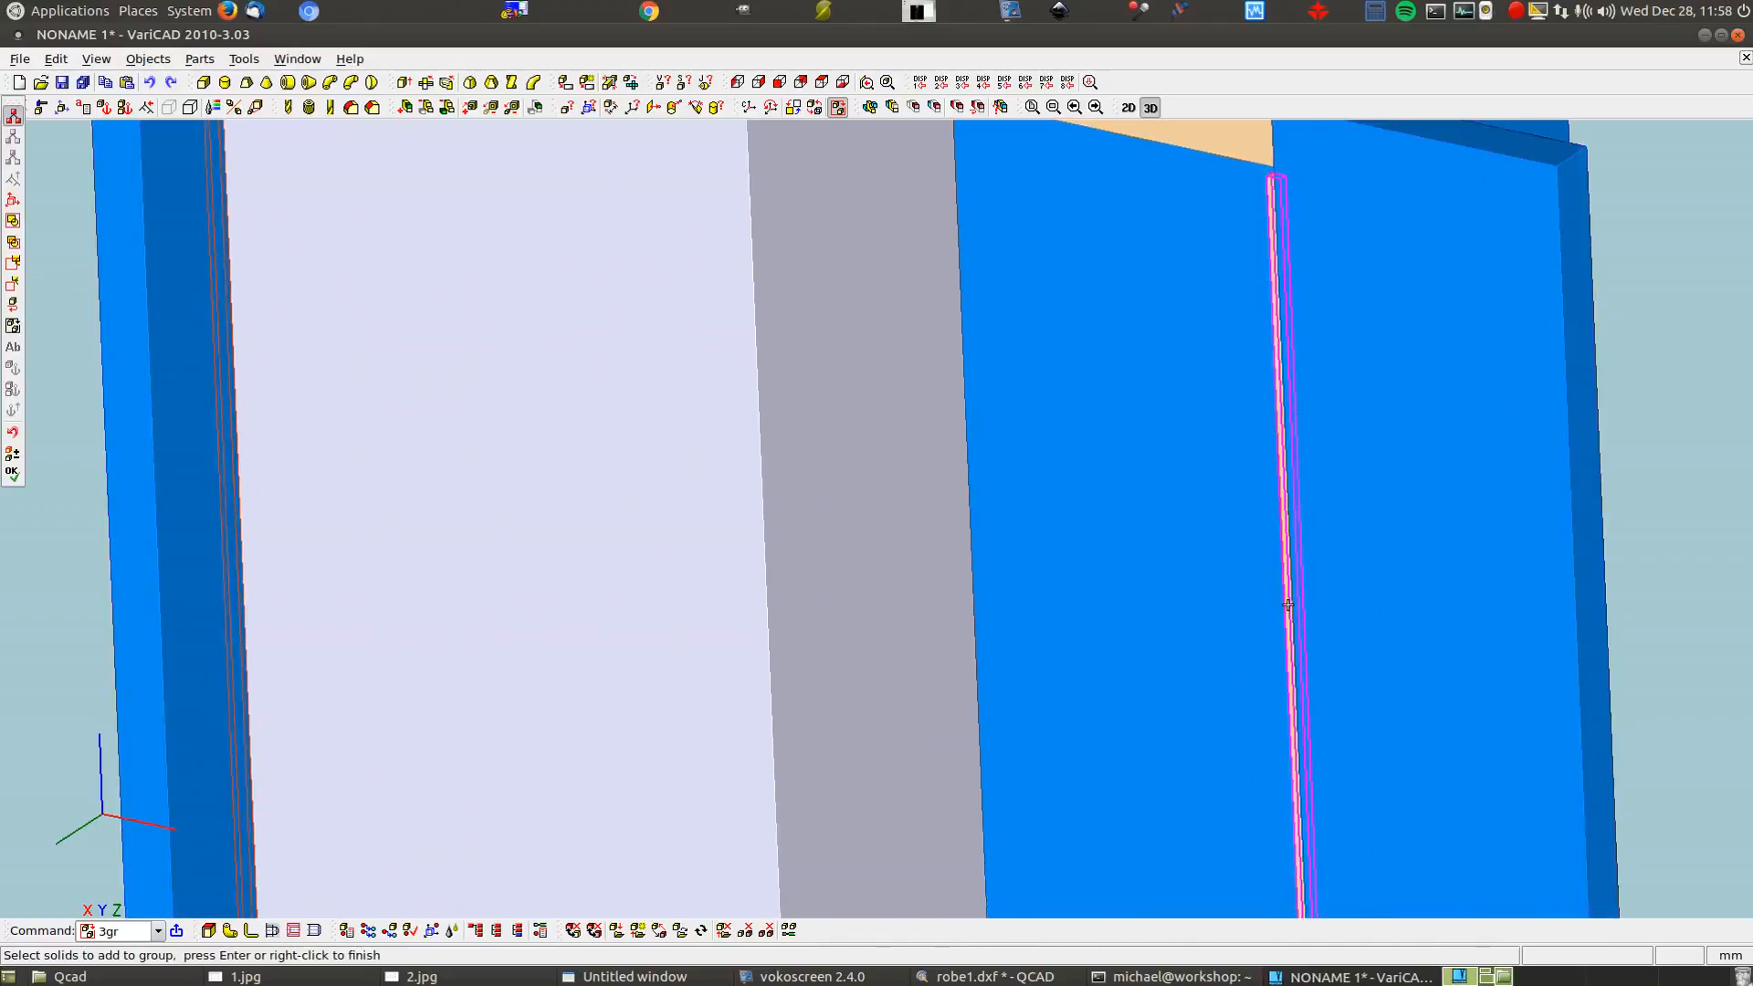
pyautogui.rightClick(1141, 518)
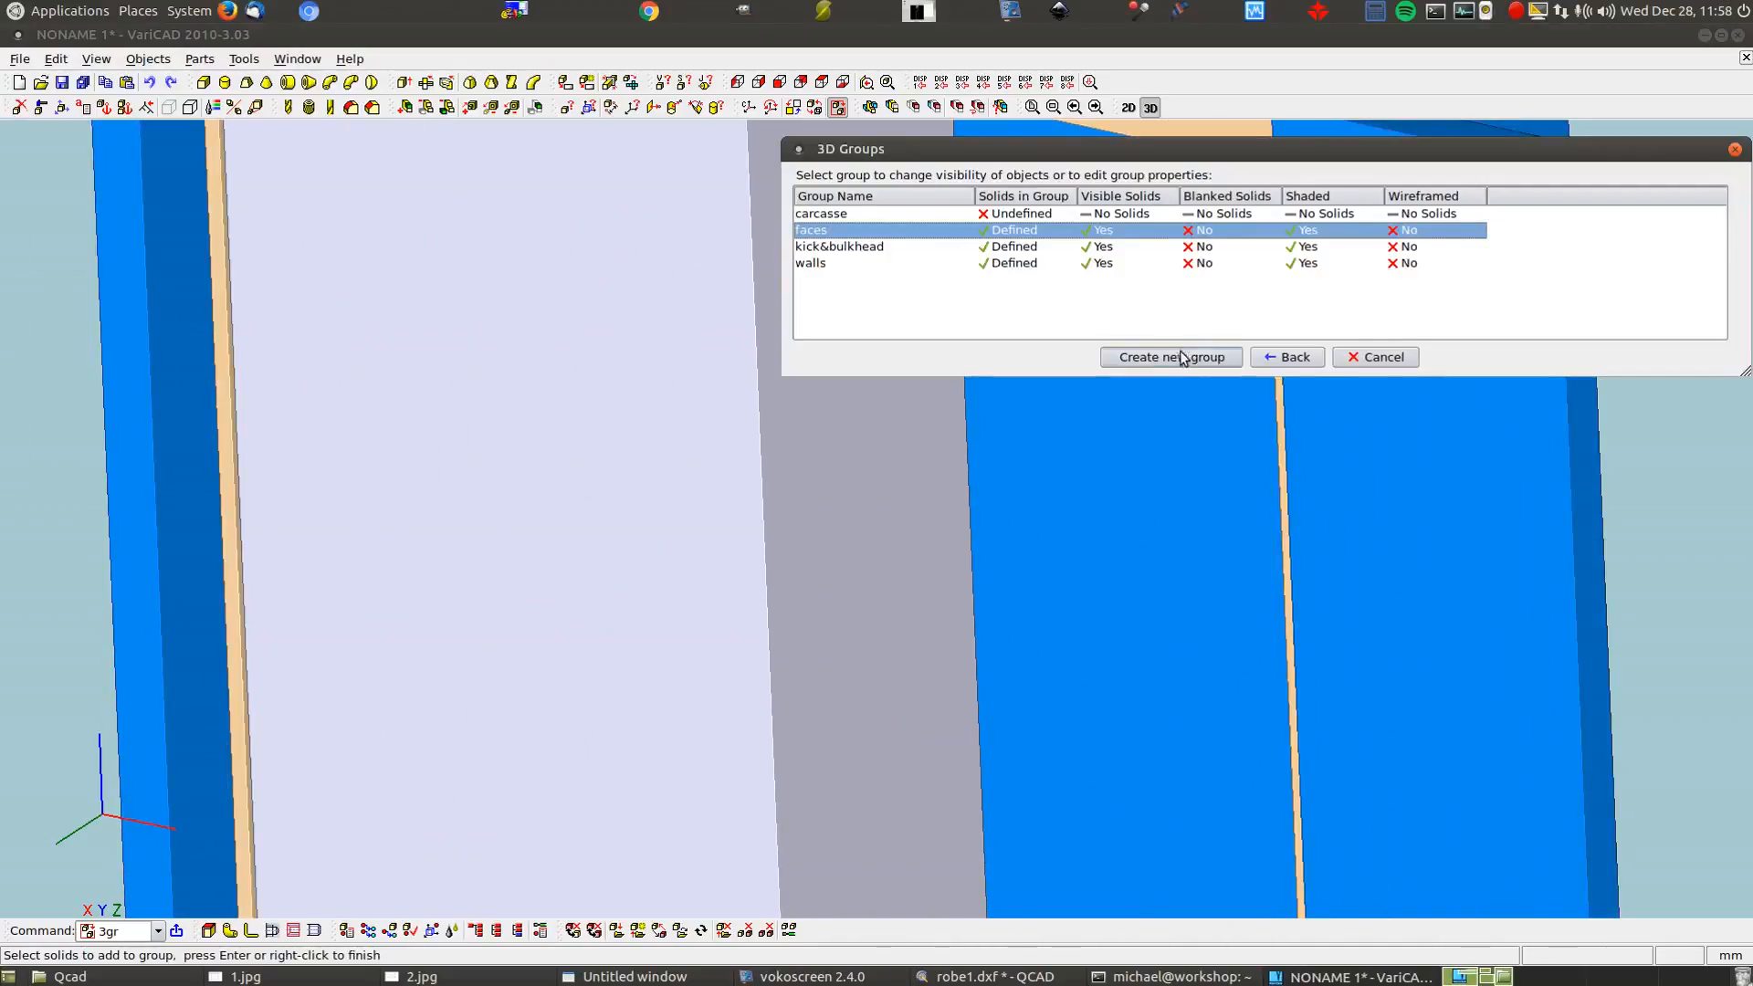
# Assign the pale carcass box to the carcasse group and close the groups list
pyautogui.rightClick(998, 214)
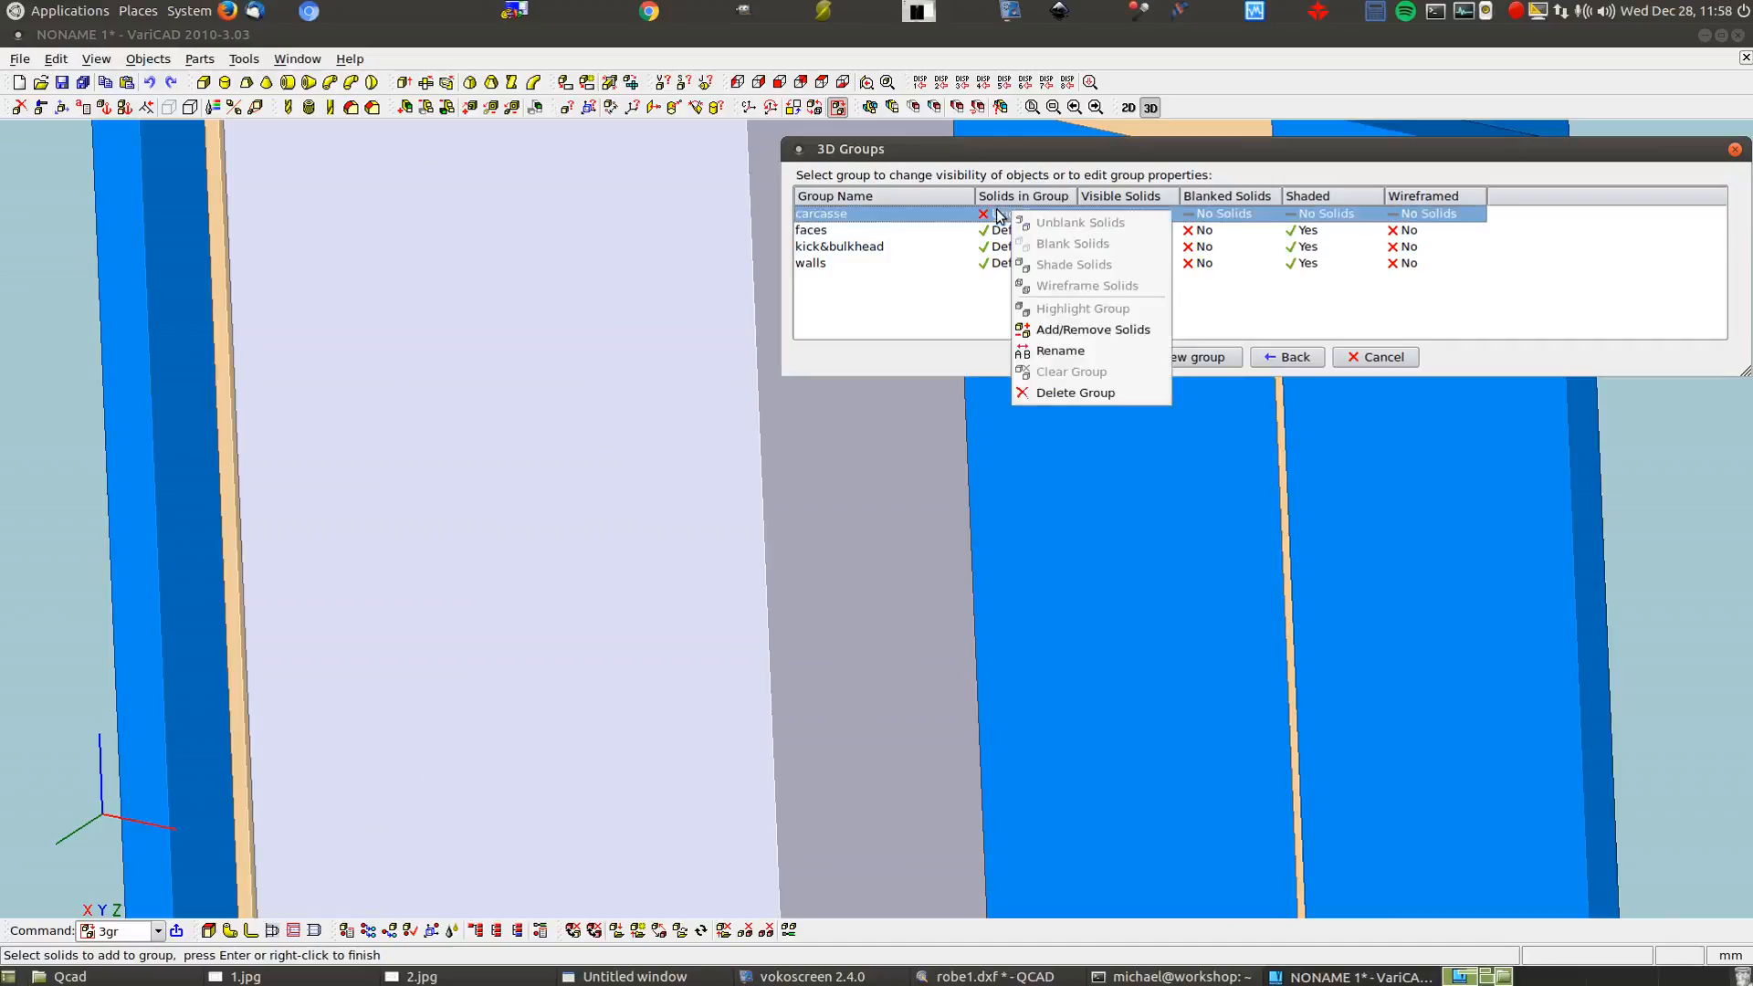
pyautogui.click(1091, 332)
pyautogui.click(708, 341)
pyautogui.rightClick(709, 341)
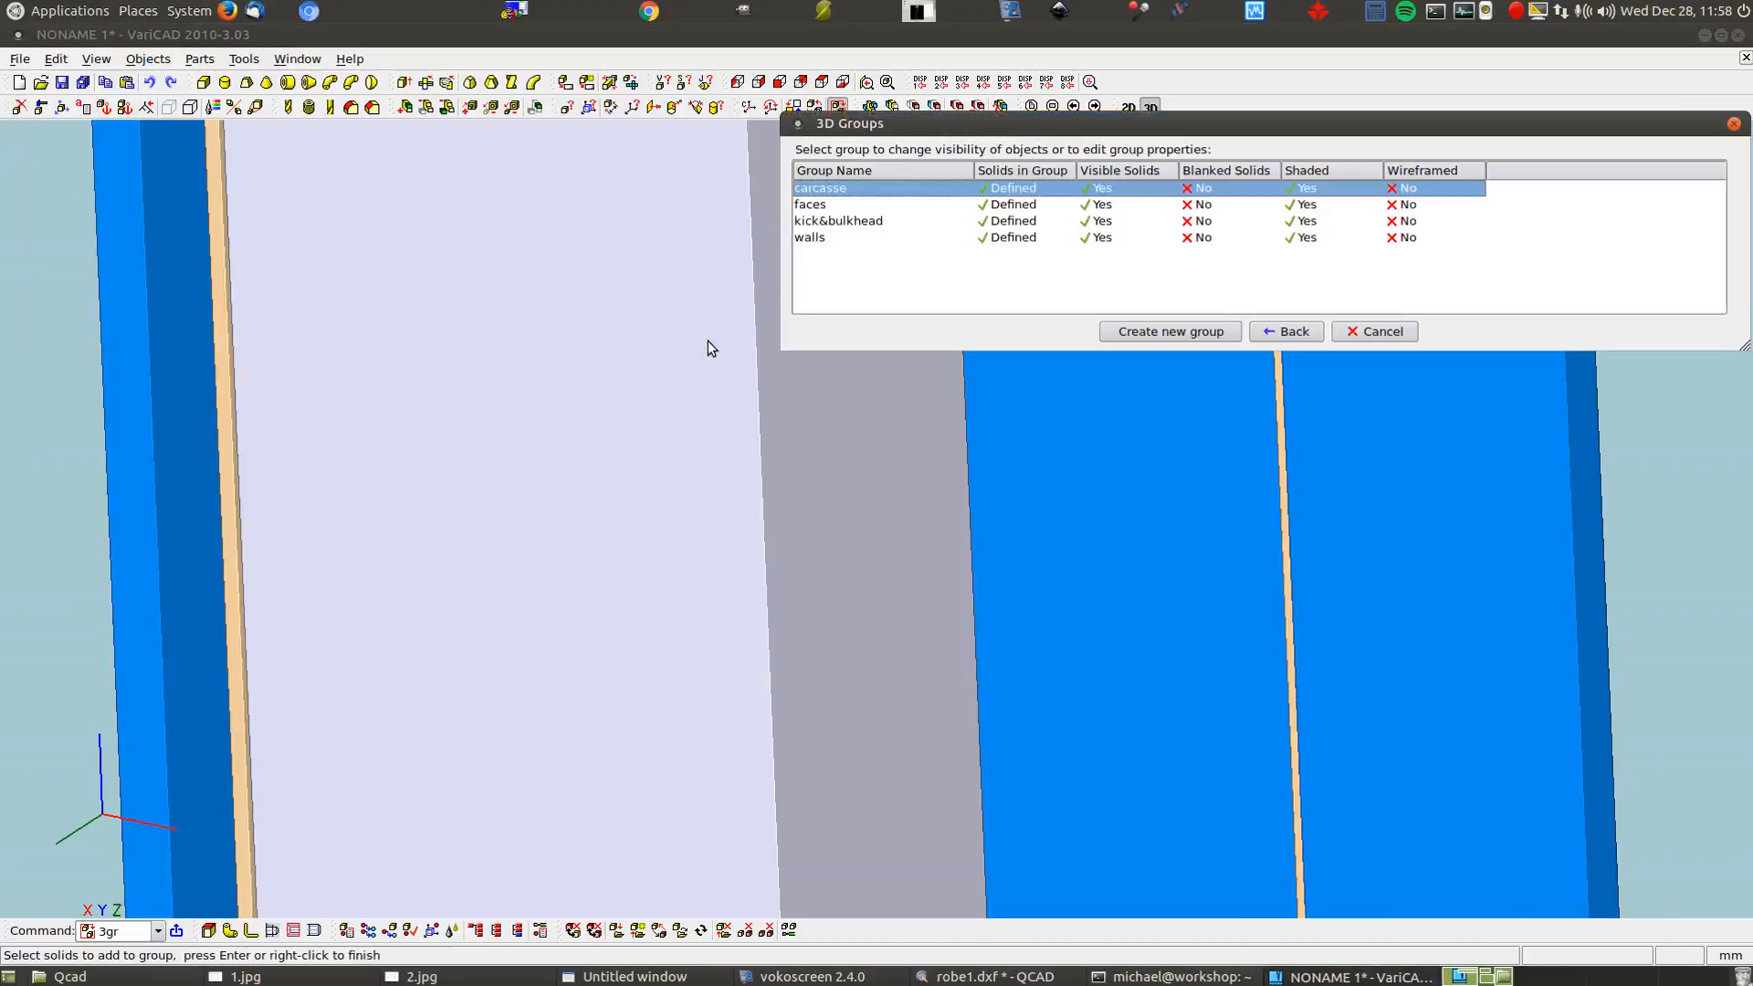
pyautogui.click(1286, 332)
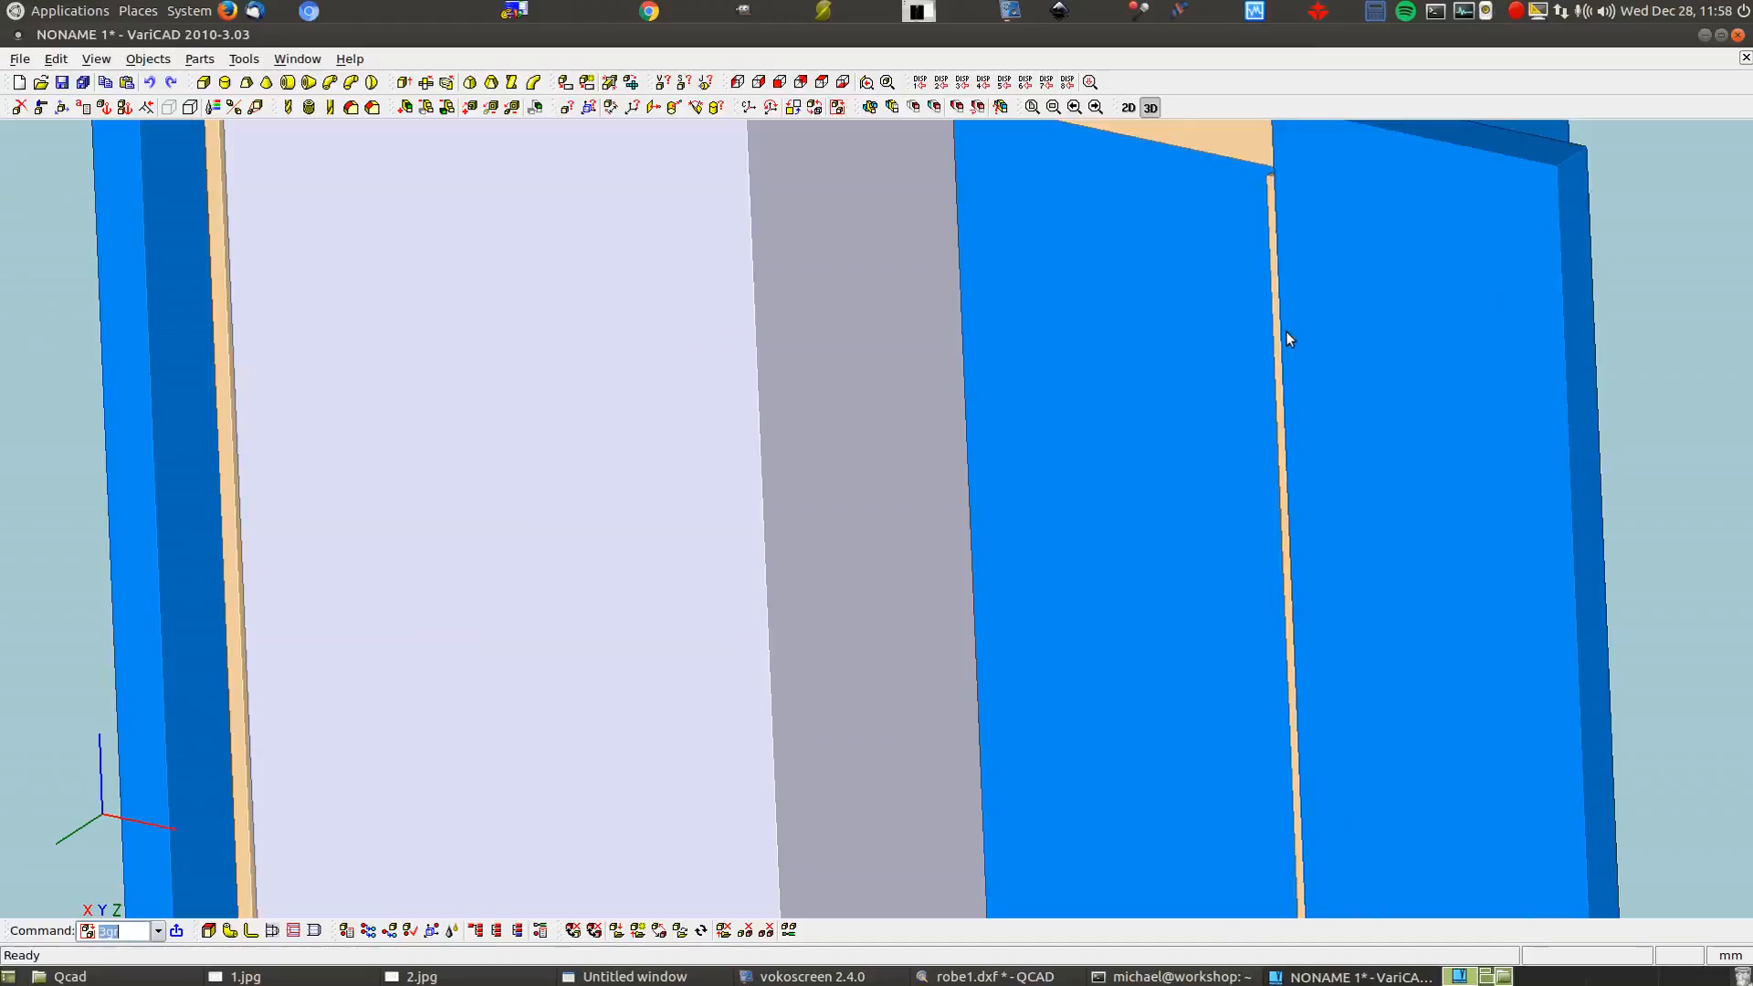
pyautogui.scroll(-3, 1288, 341)
pyautogui.scroll(-4, 1288, 342)
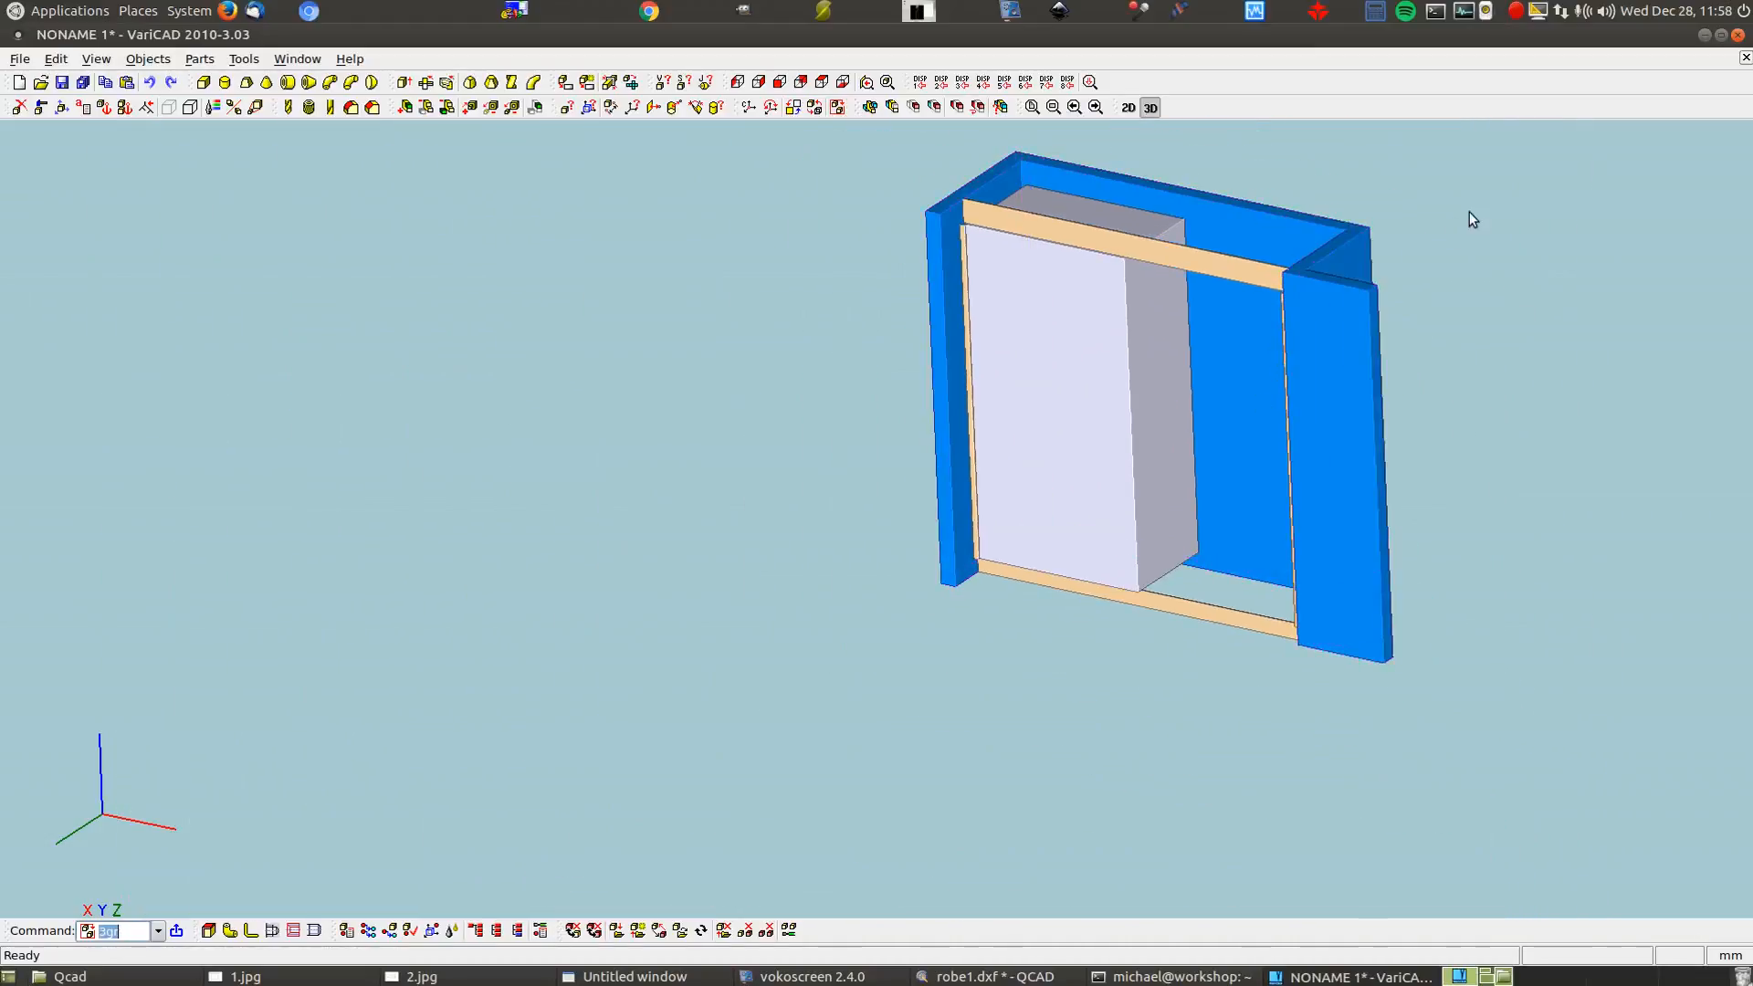
# Hide the blue wall panels with Blank
pyautogui.click(168, 108)
pyautogui.click(1345, 394)
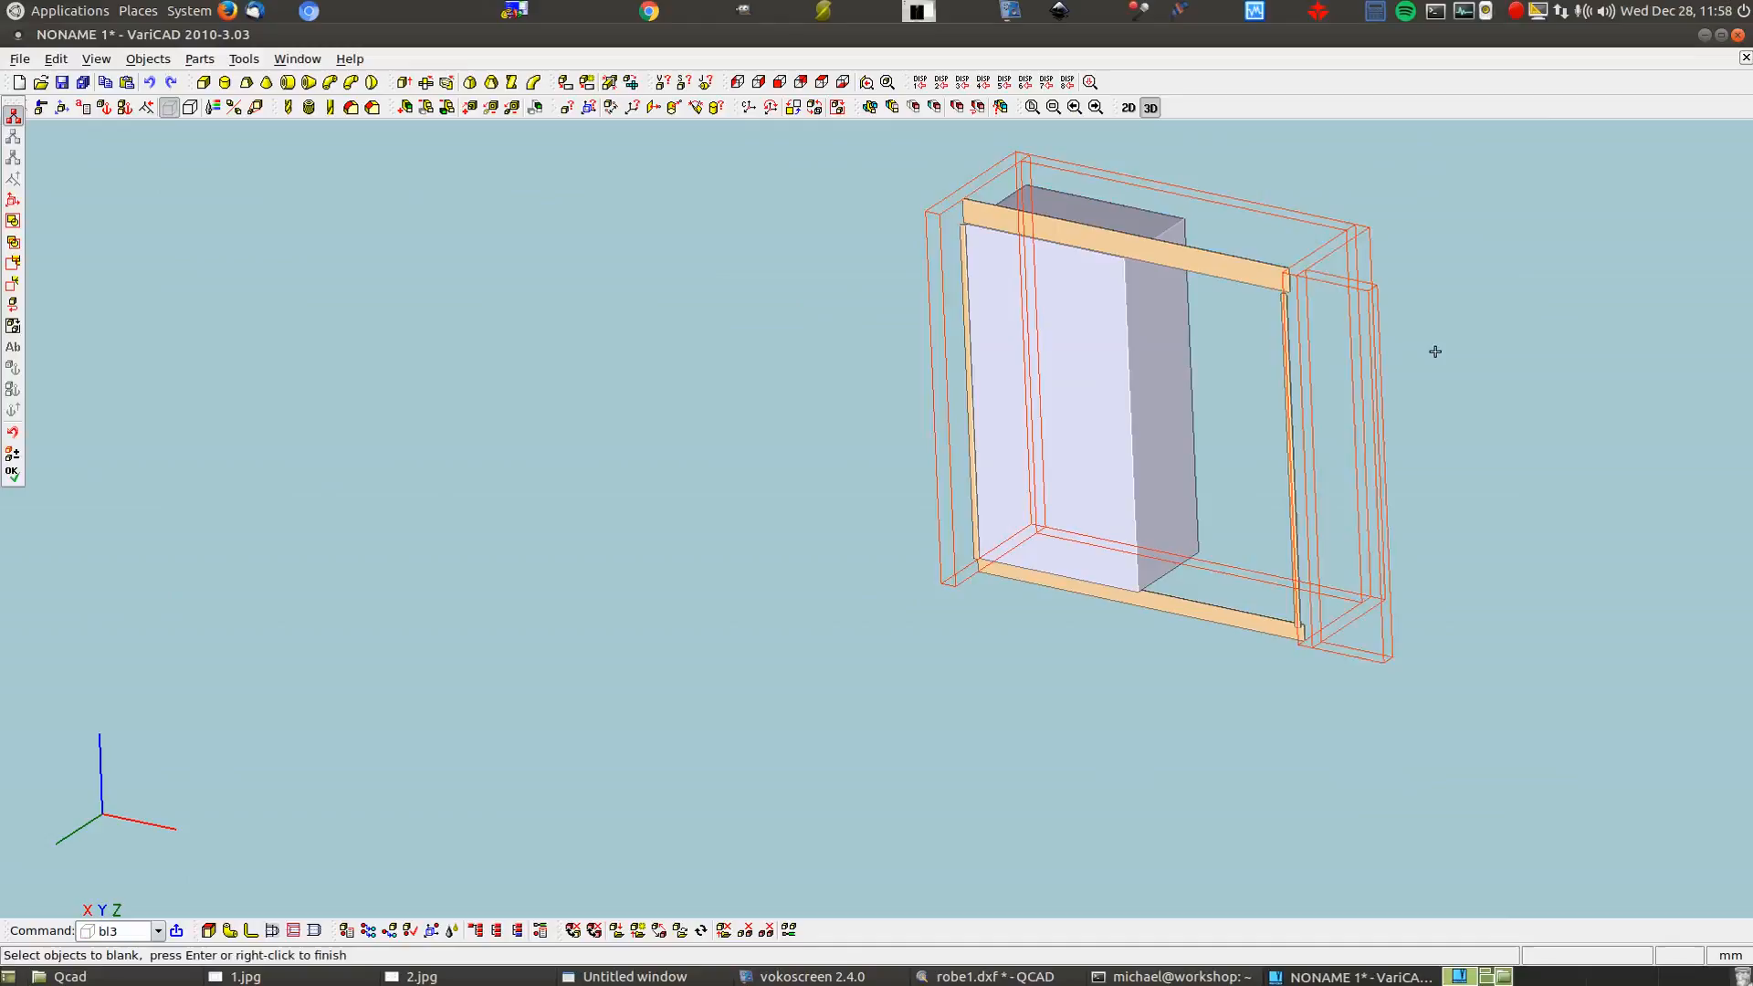
pyautogui.rightClick(1436, 351)
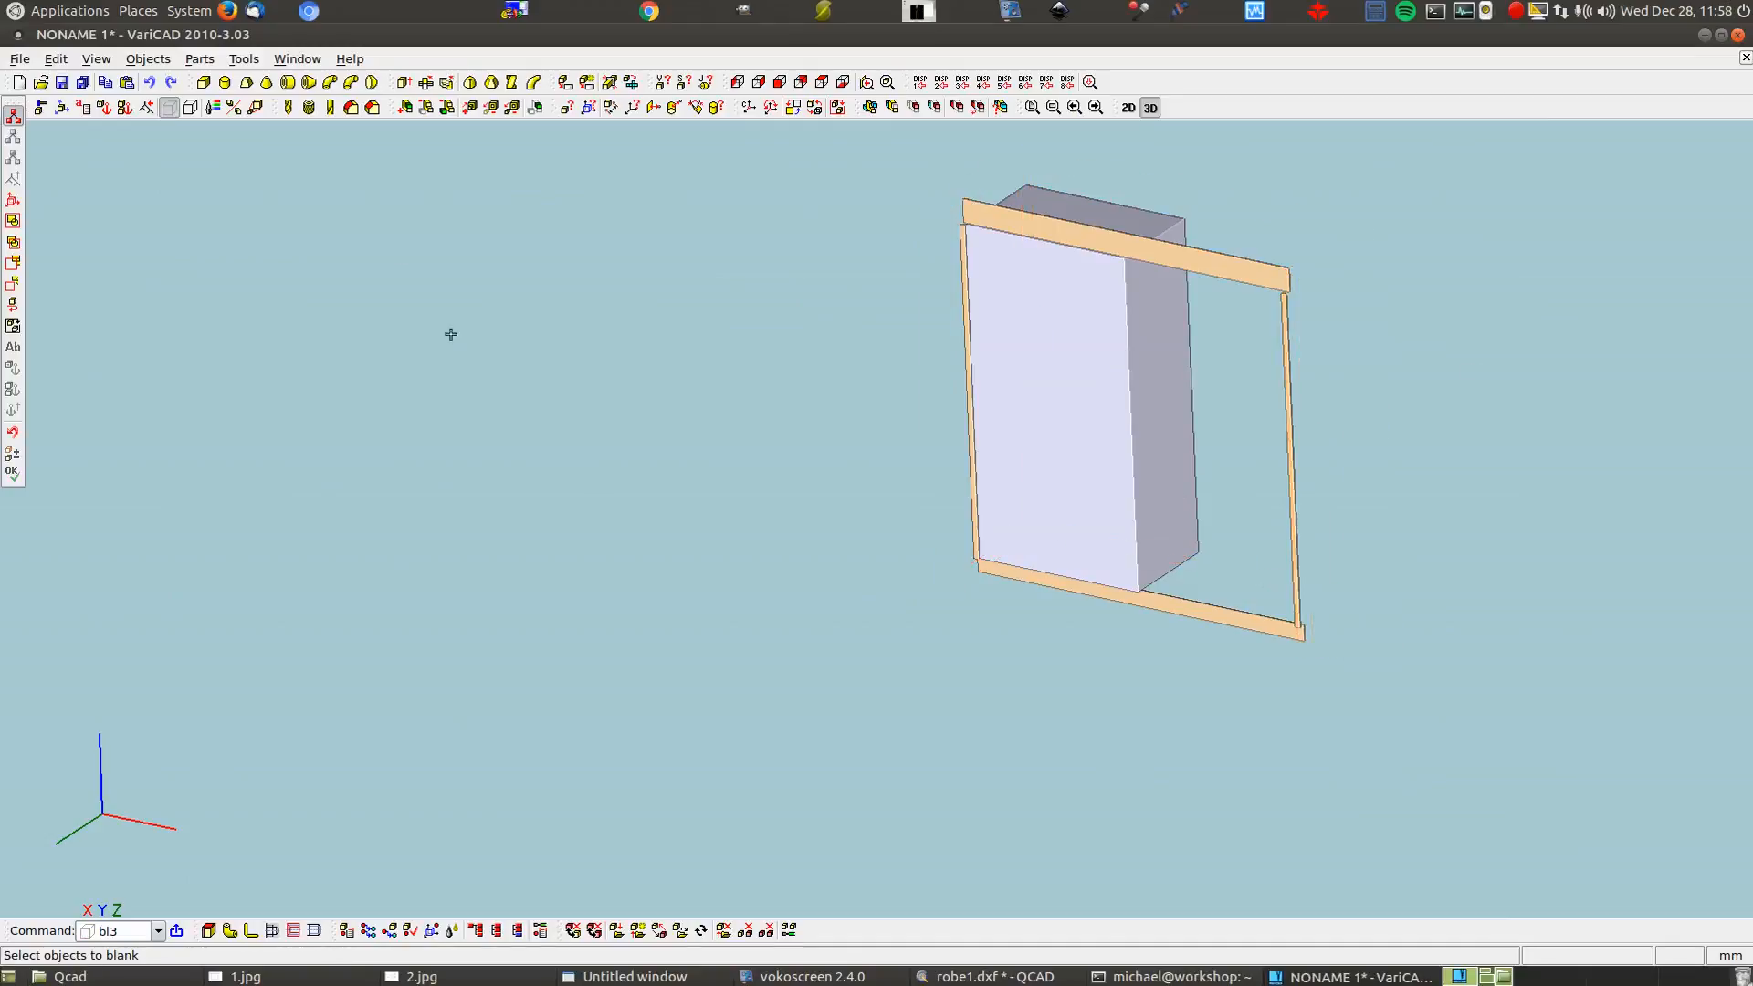
# Unblank all objects, dismiss the notice, and reopen the 3D groups list with 3gr
pyautogui.click(190, 108)
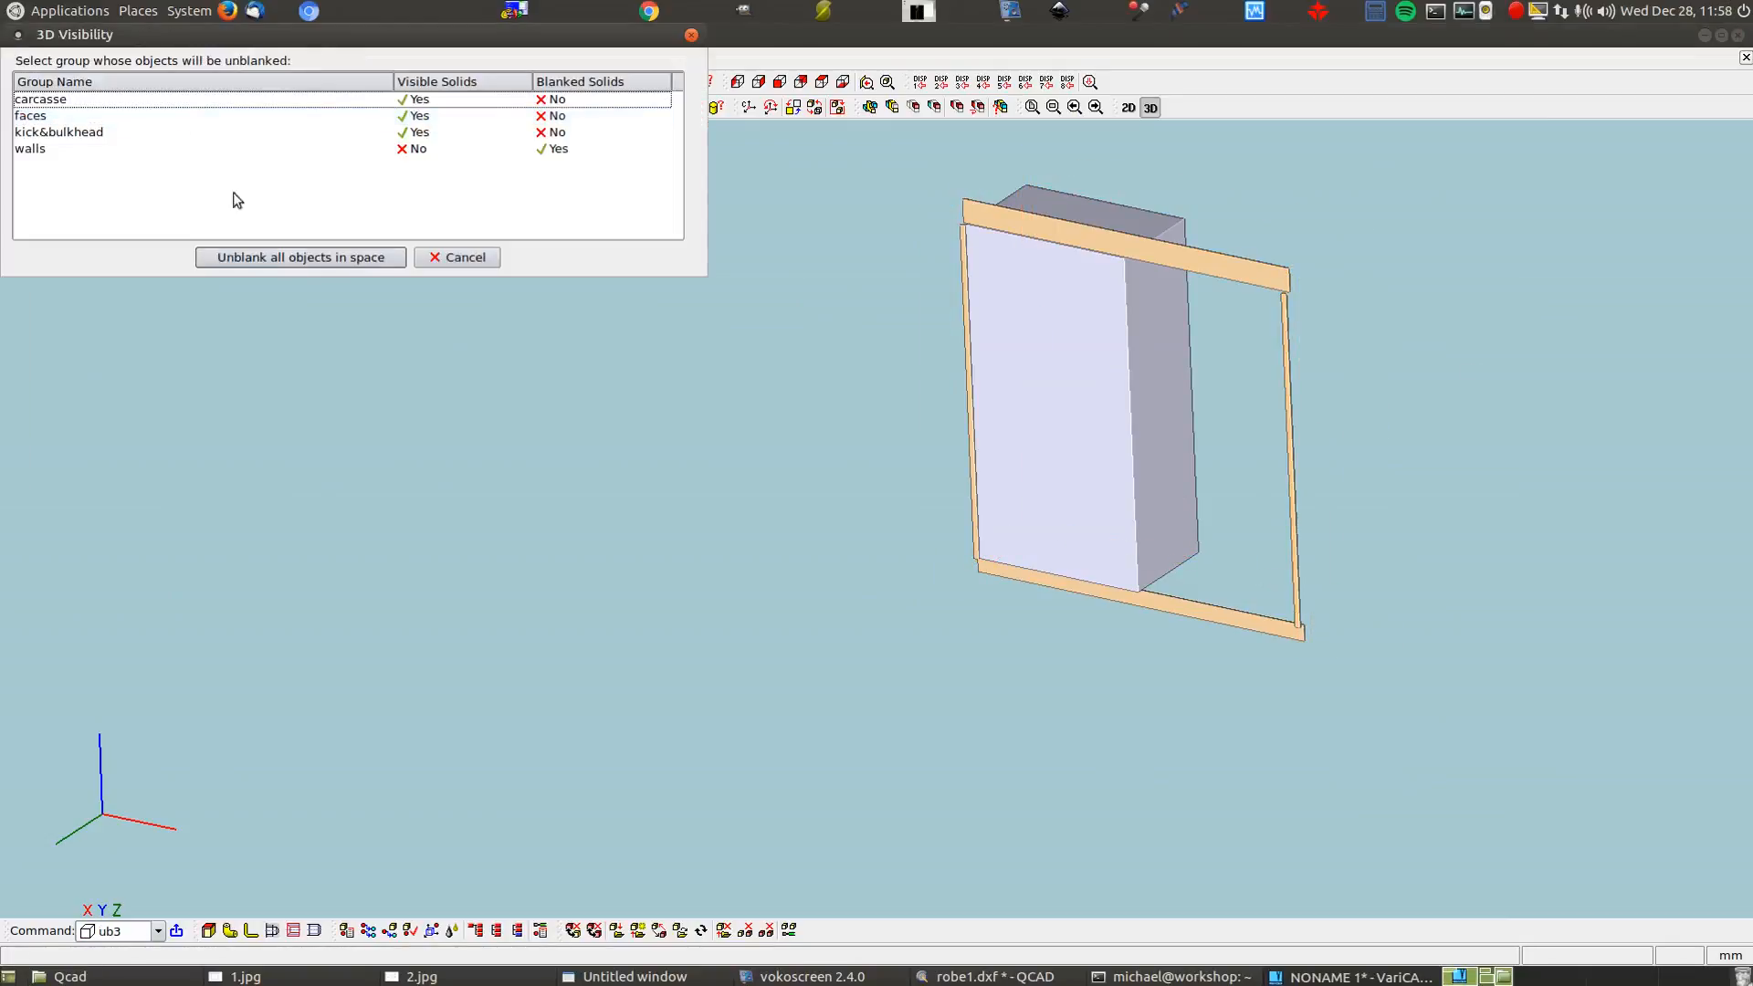
pyautogui.click(292, 257)
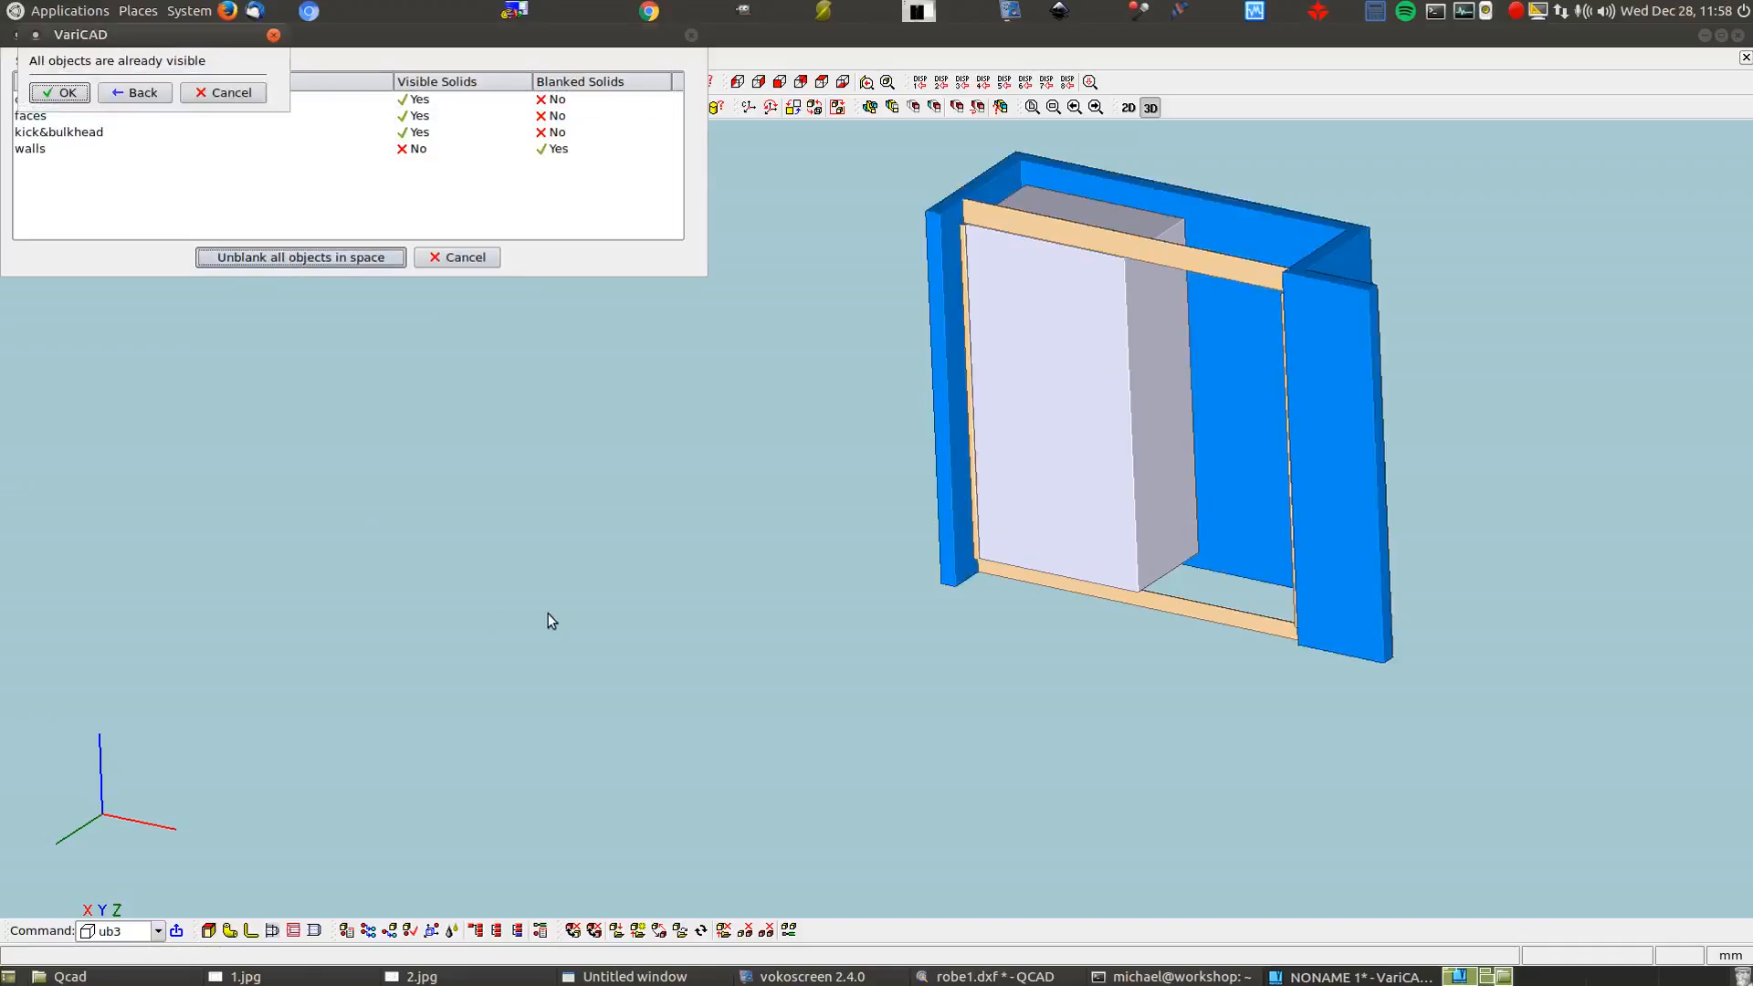
pyautogui.click(66, 92)
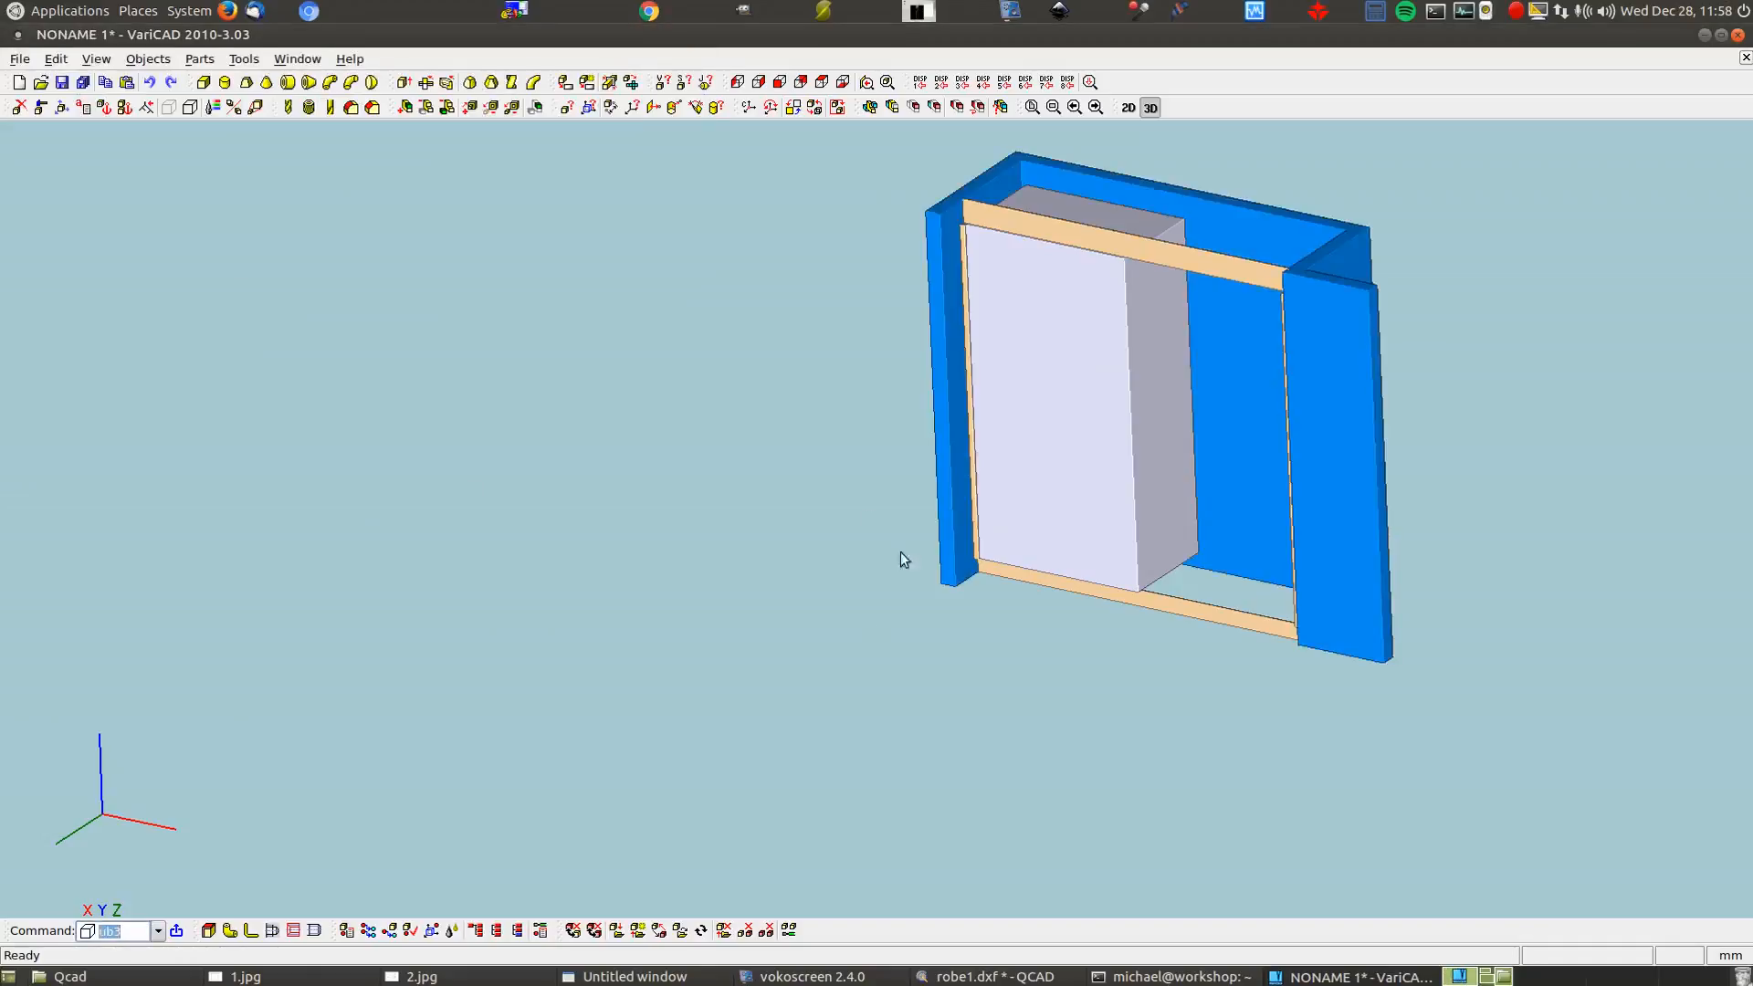
pyautogui.write('3gr')
pyautogui.press('Return')
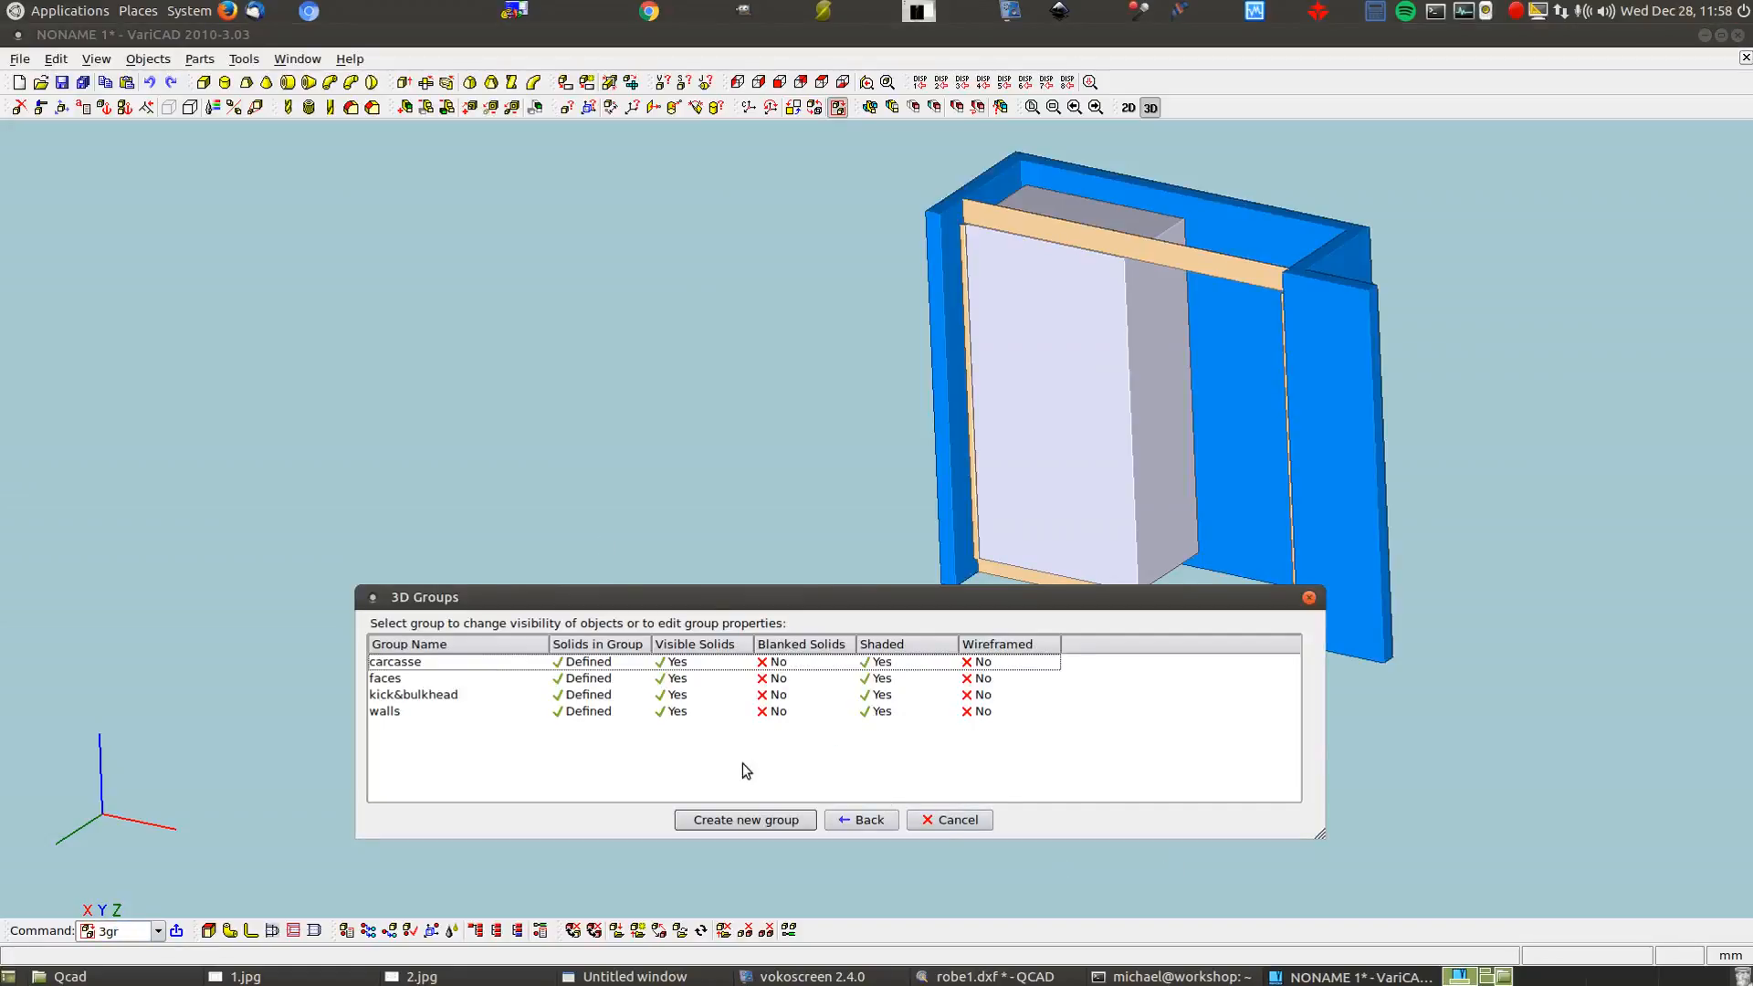
# Display the walls group as wireframe, close the groups list, and rotate the view
pyautogui.rightClick(809, 711)
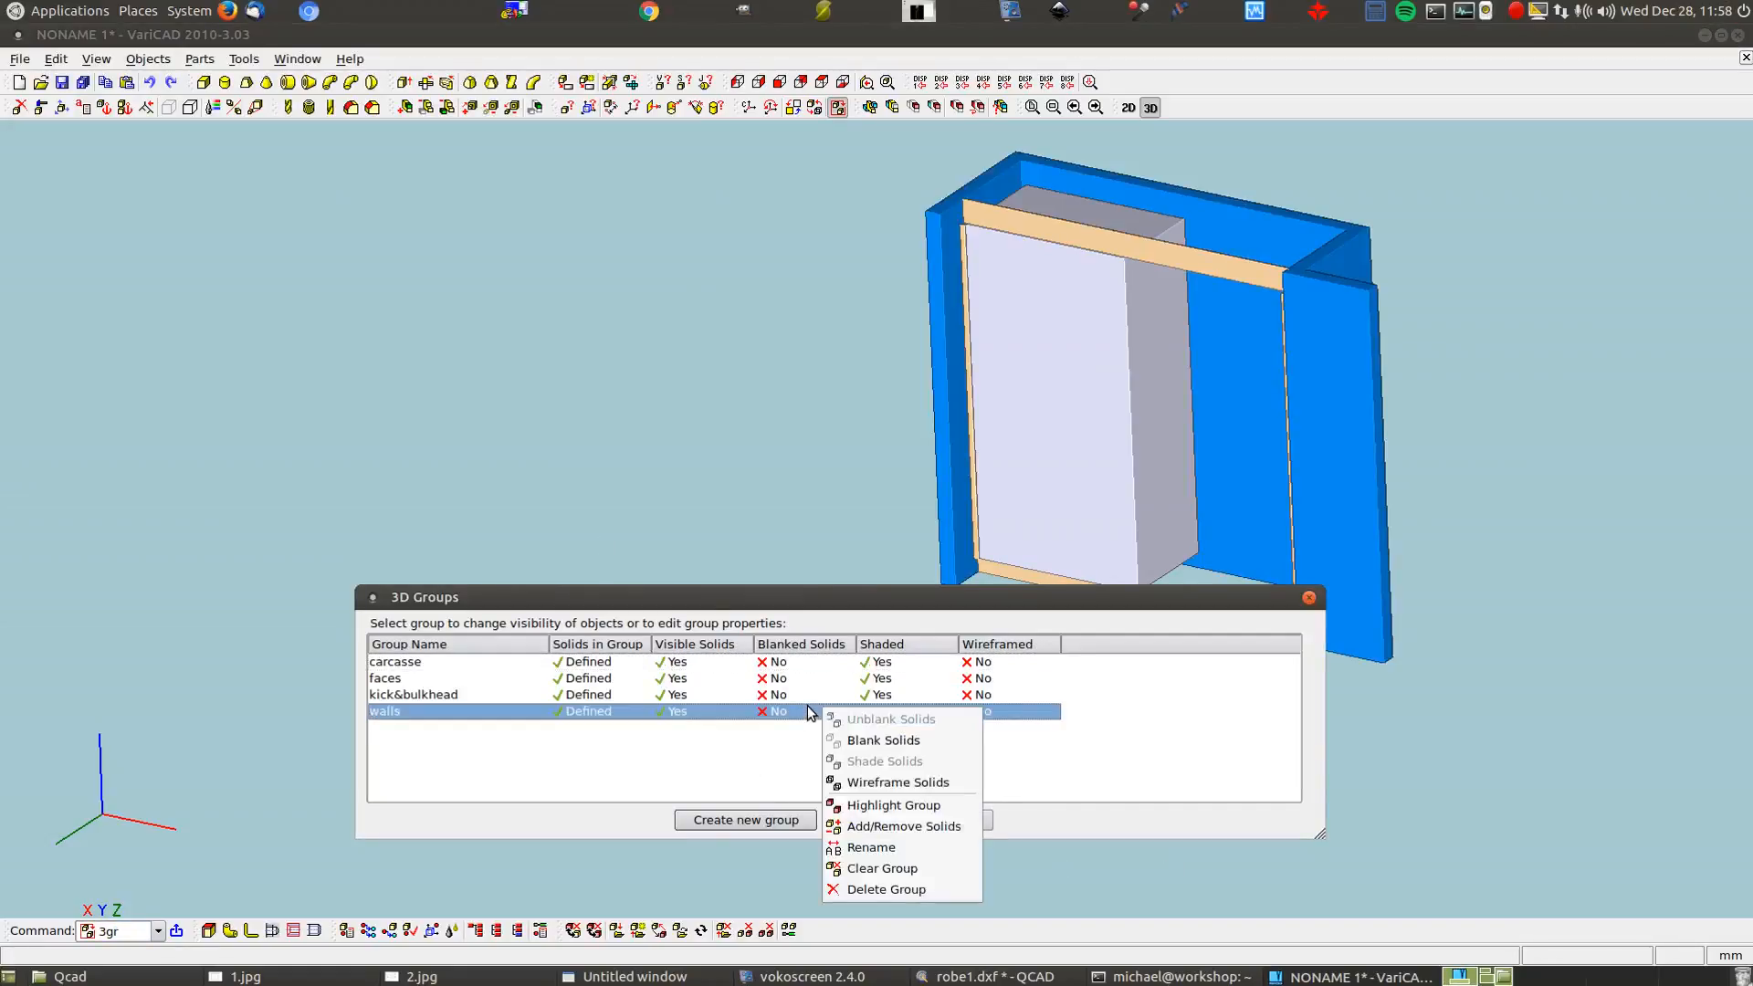
pyautogui.click(909, 782)
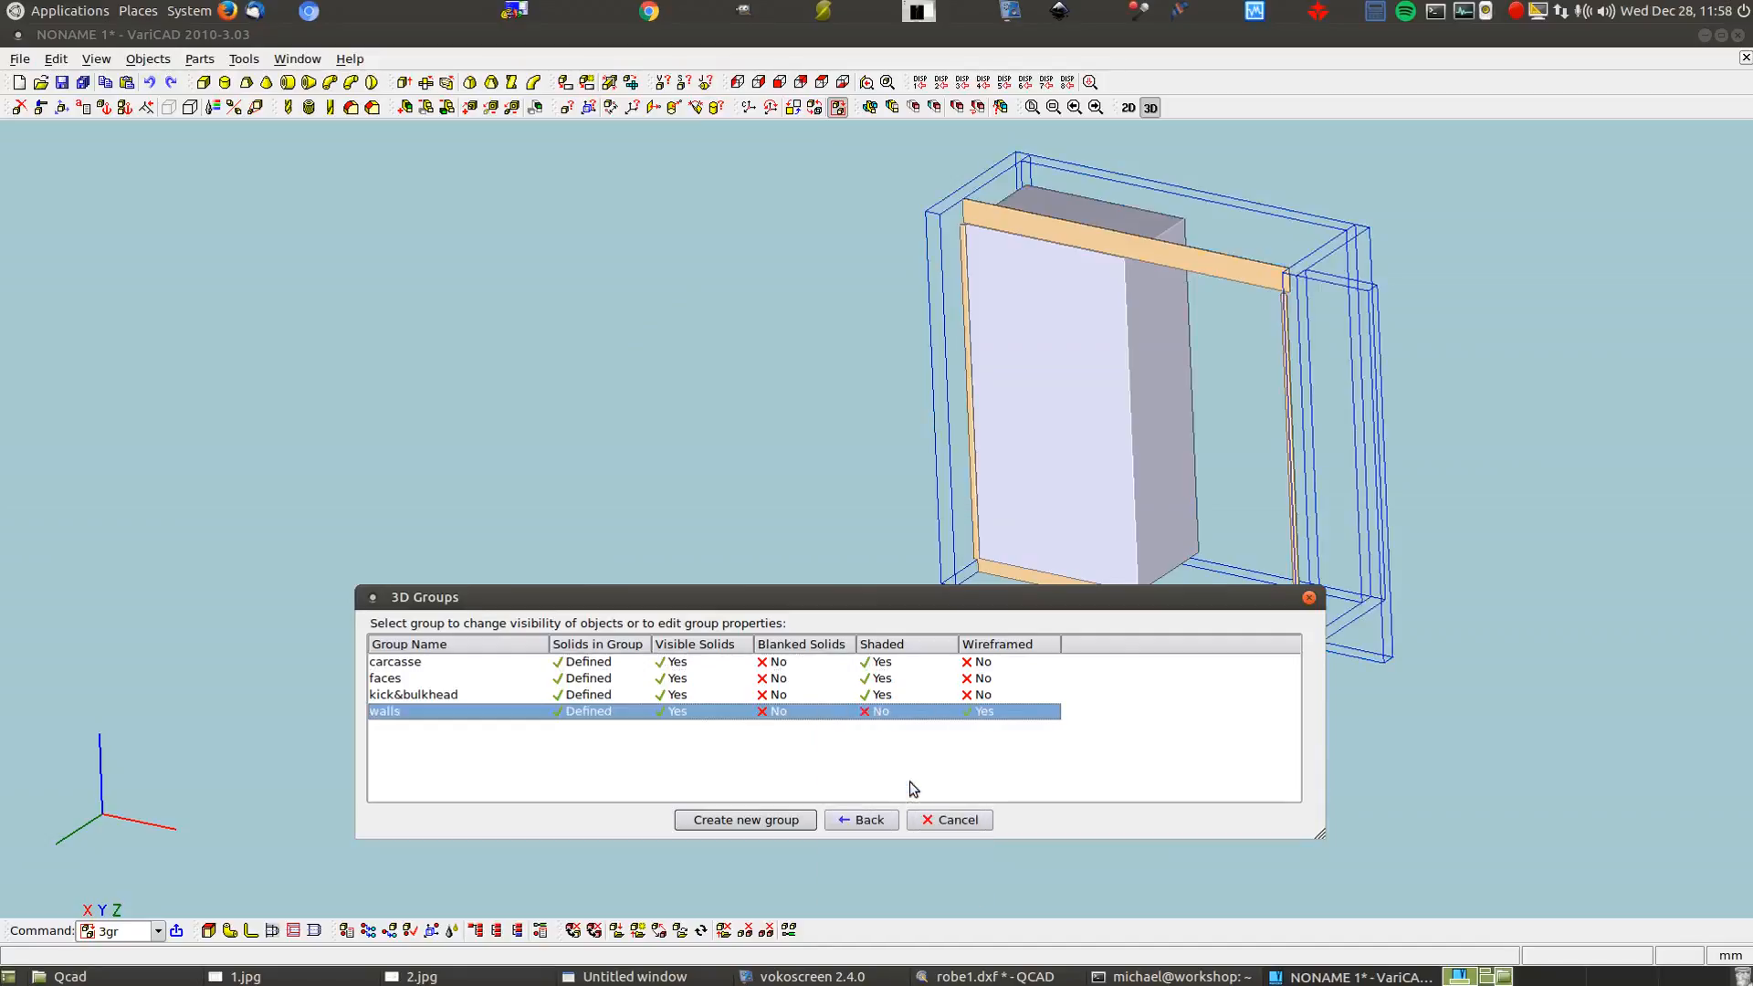
pyautogui.click(867, 820)
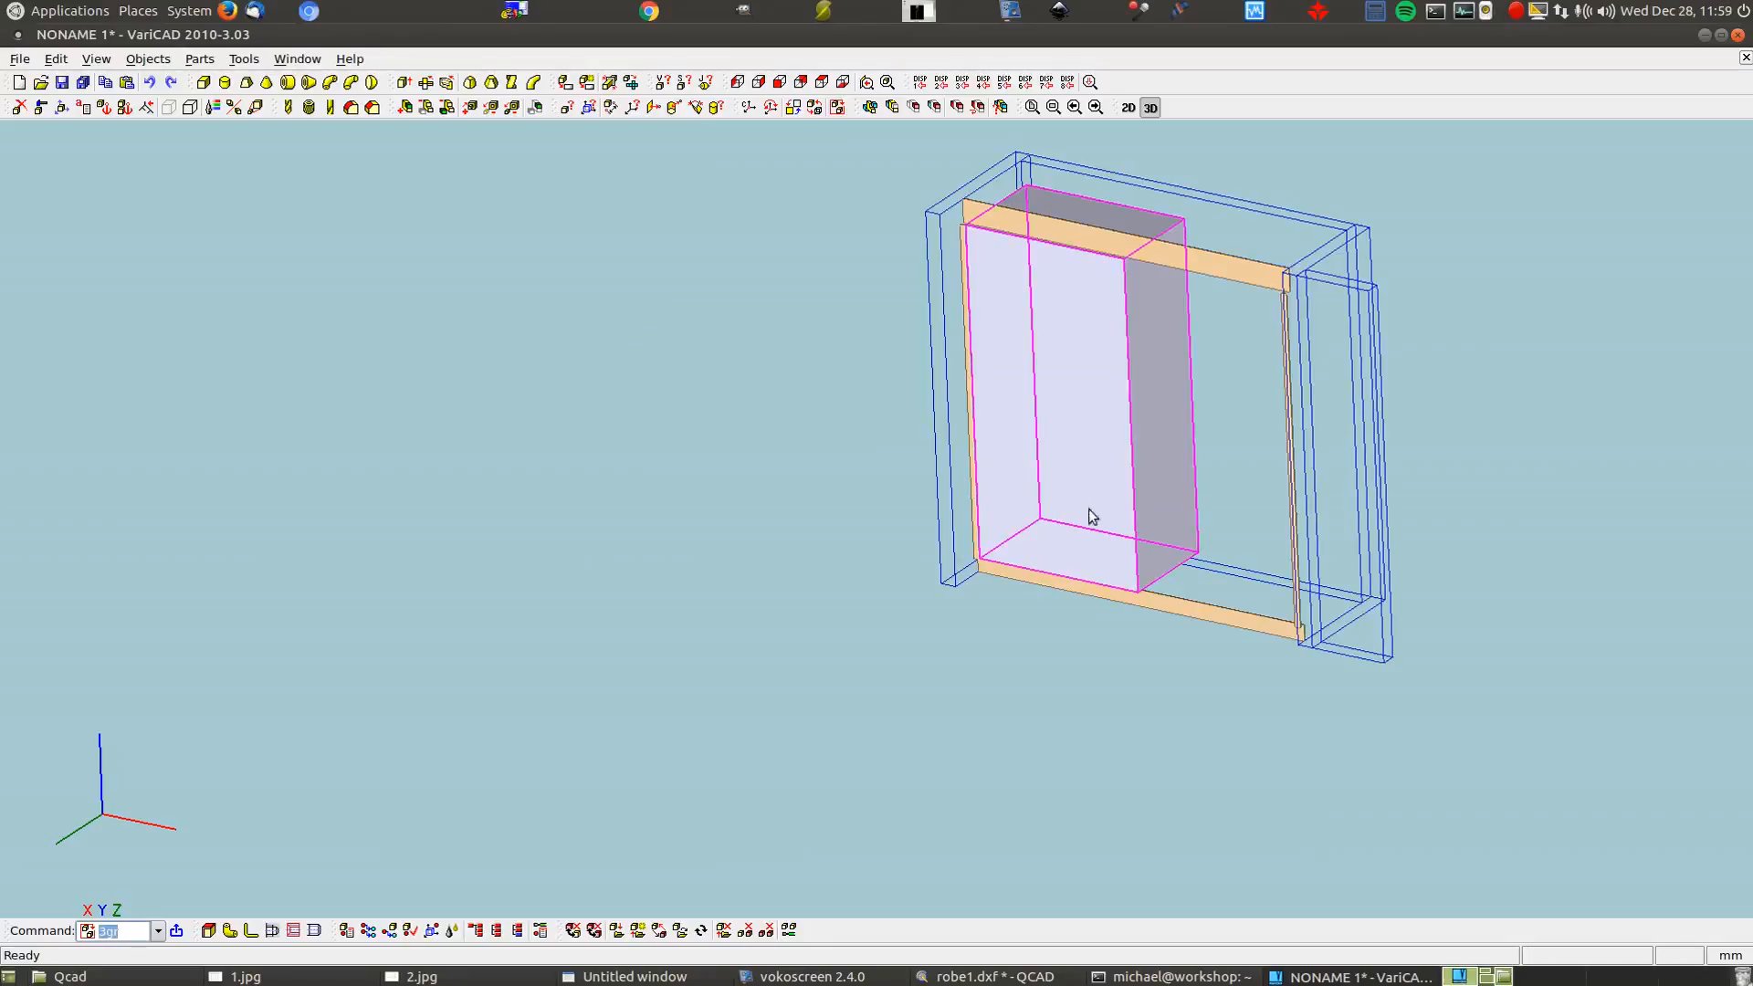
pyautogui.moveTo(1479, 708); pyautogui.dragTo(1176, 785, button='middle')
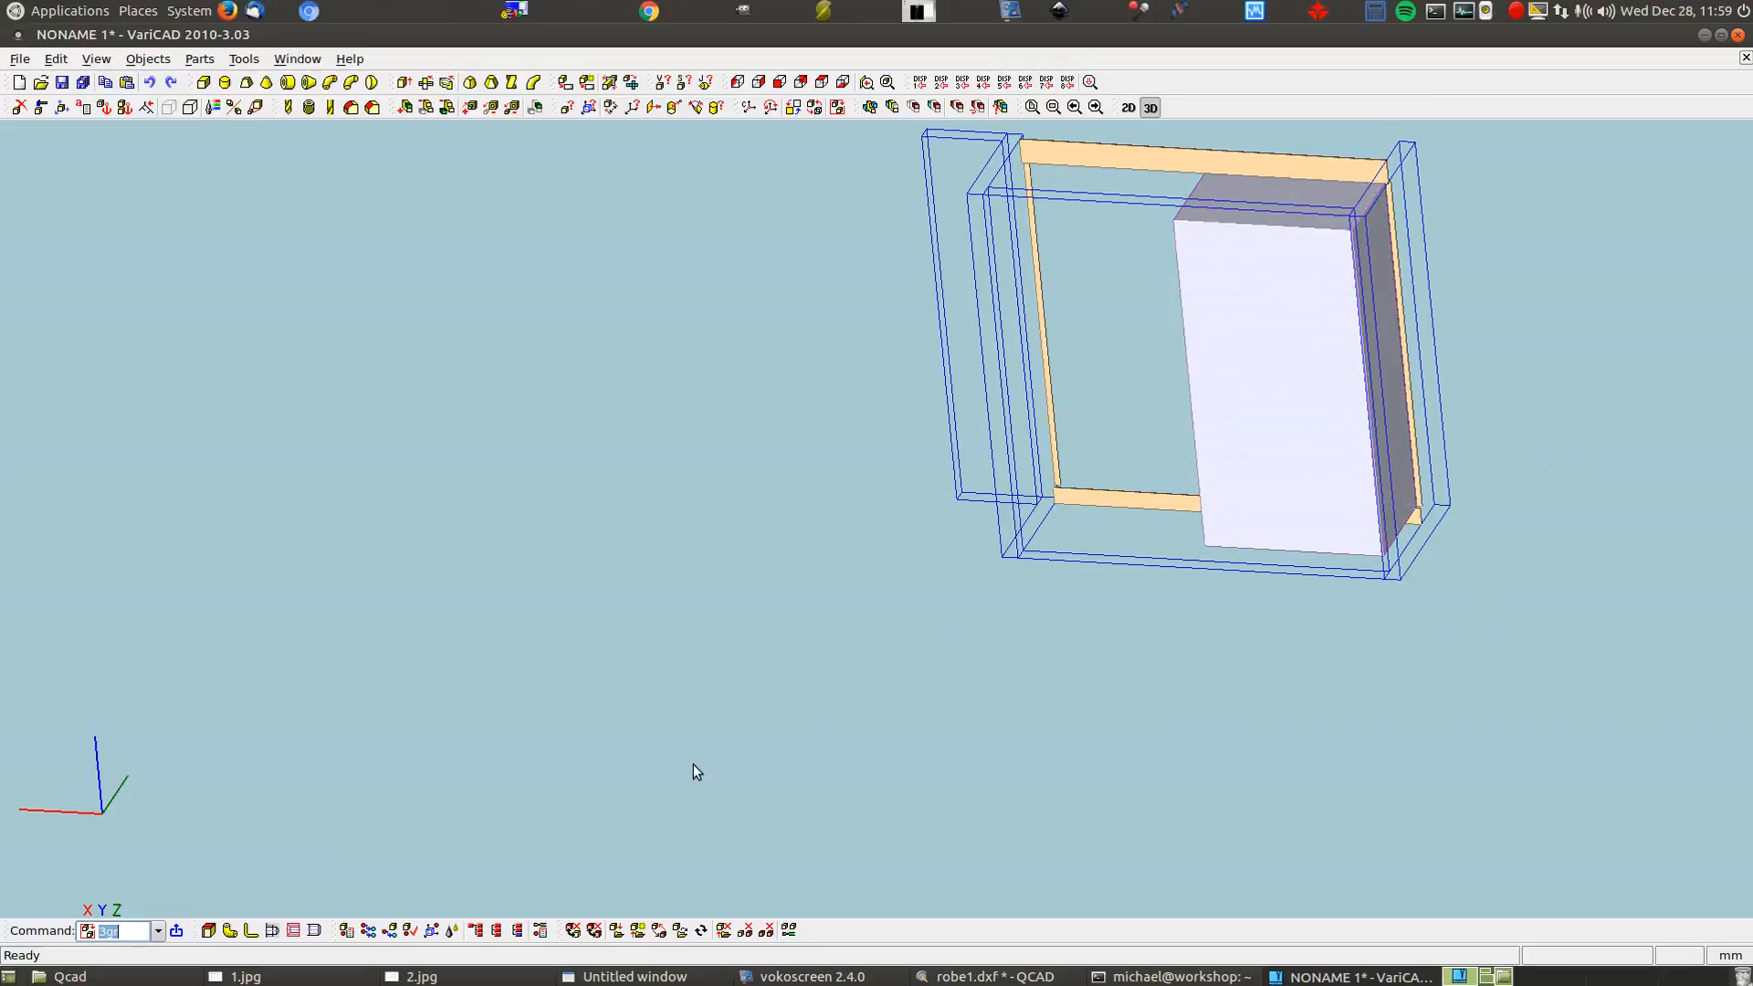
# Shell the box with 16 mm walls, removing its front and top faces as openings
pyautogui.click(208, 930)
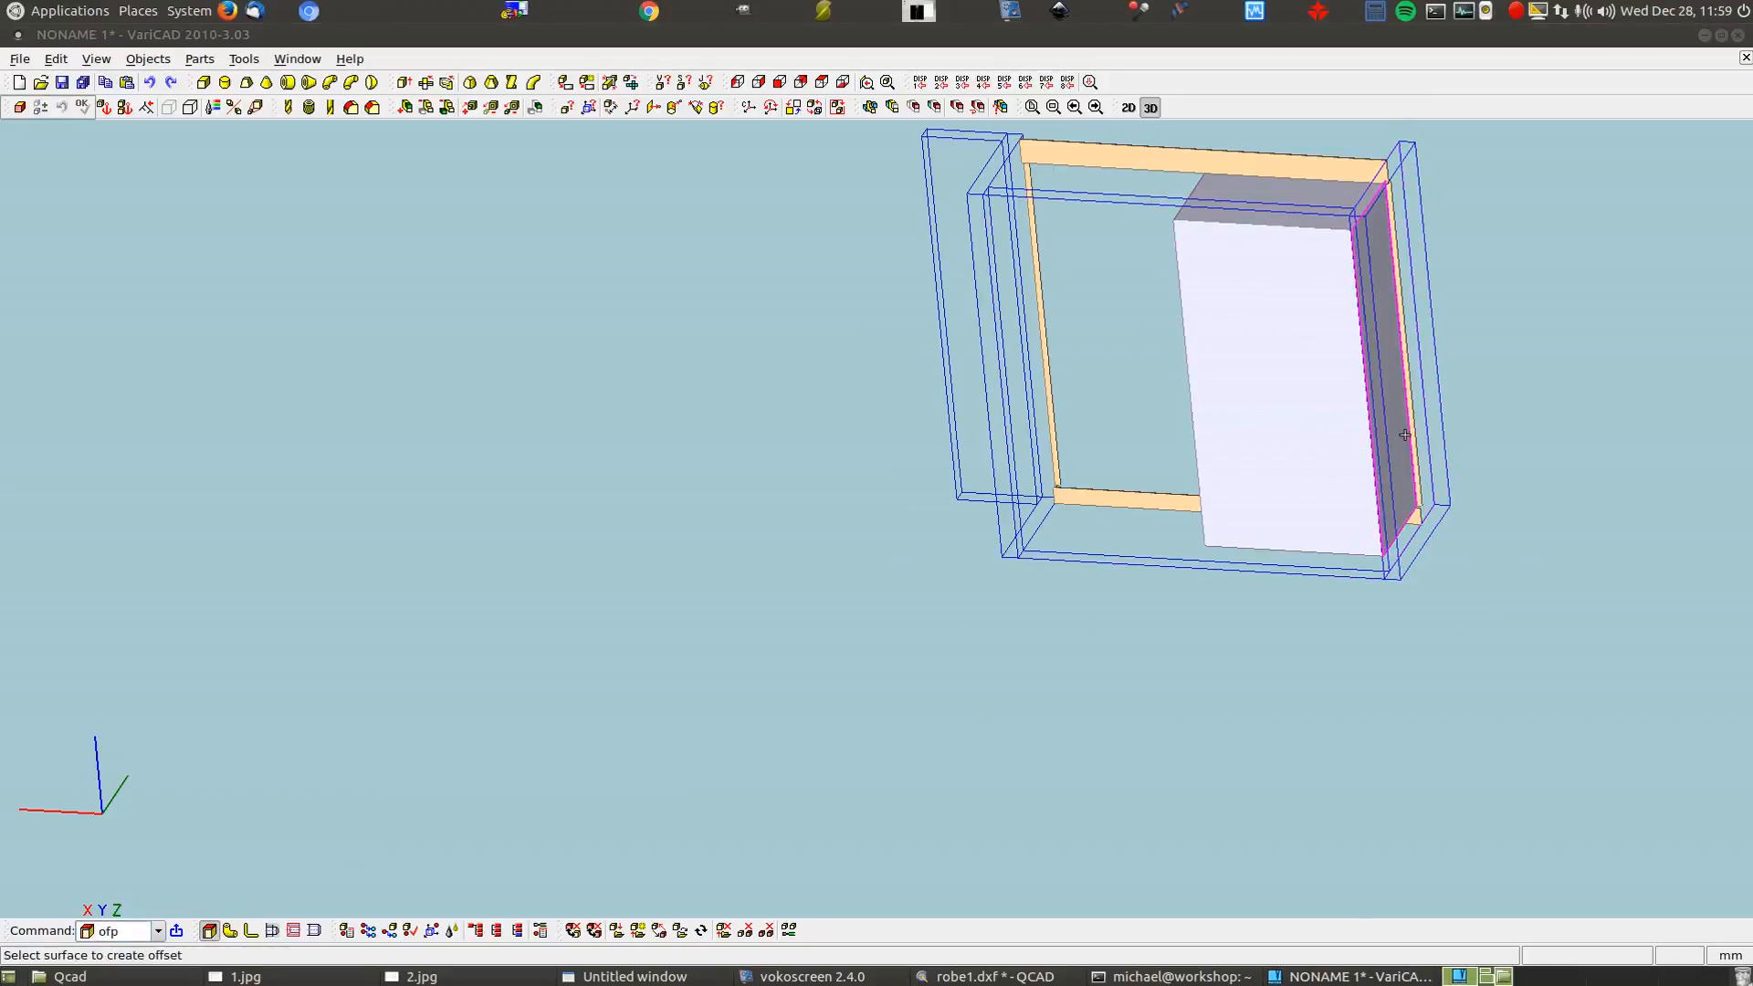
pyautogui.click(1264, 399)
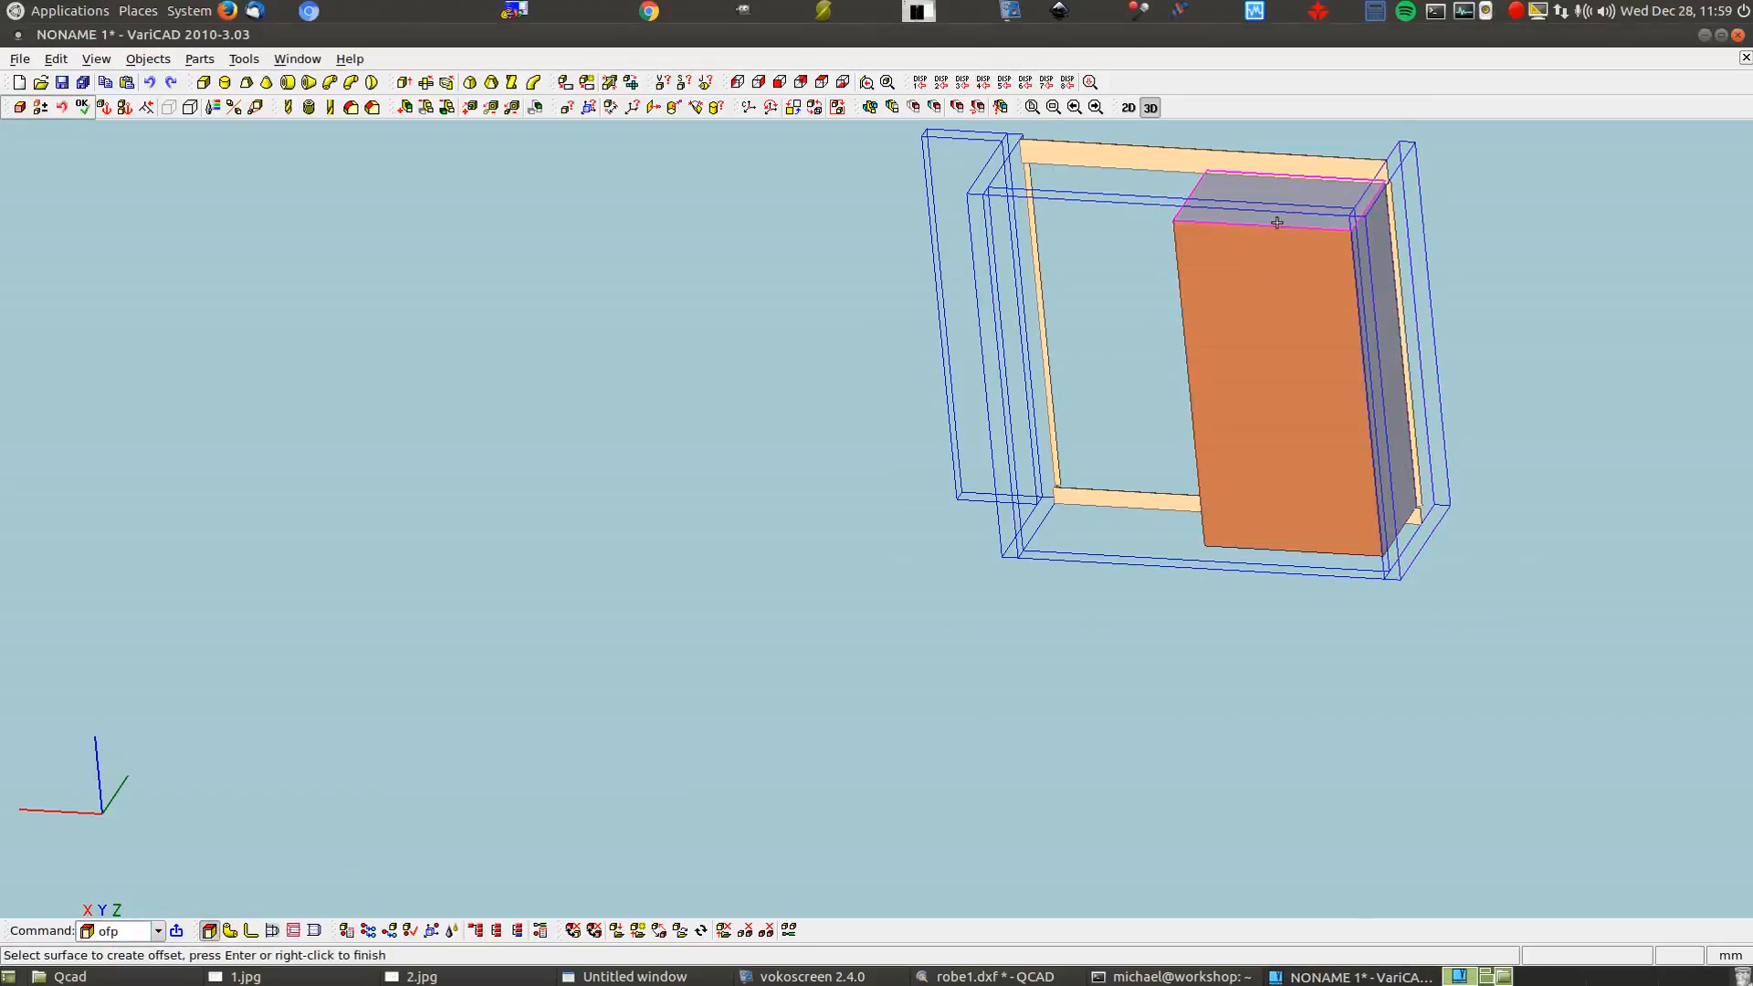
pyautogui.click(1276, 221)
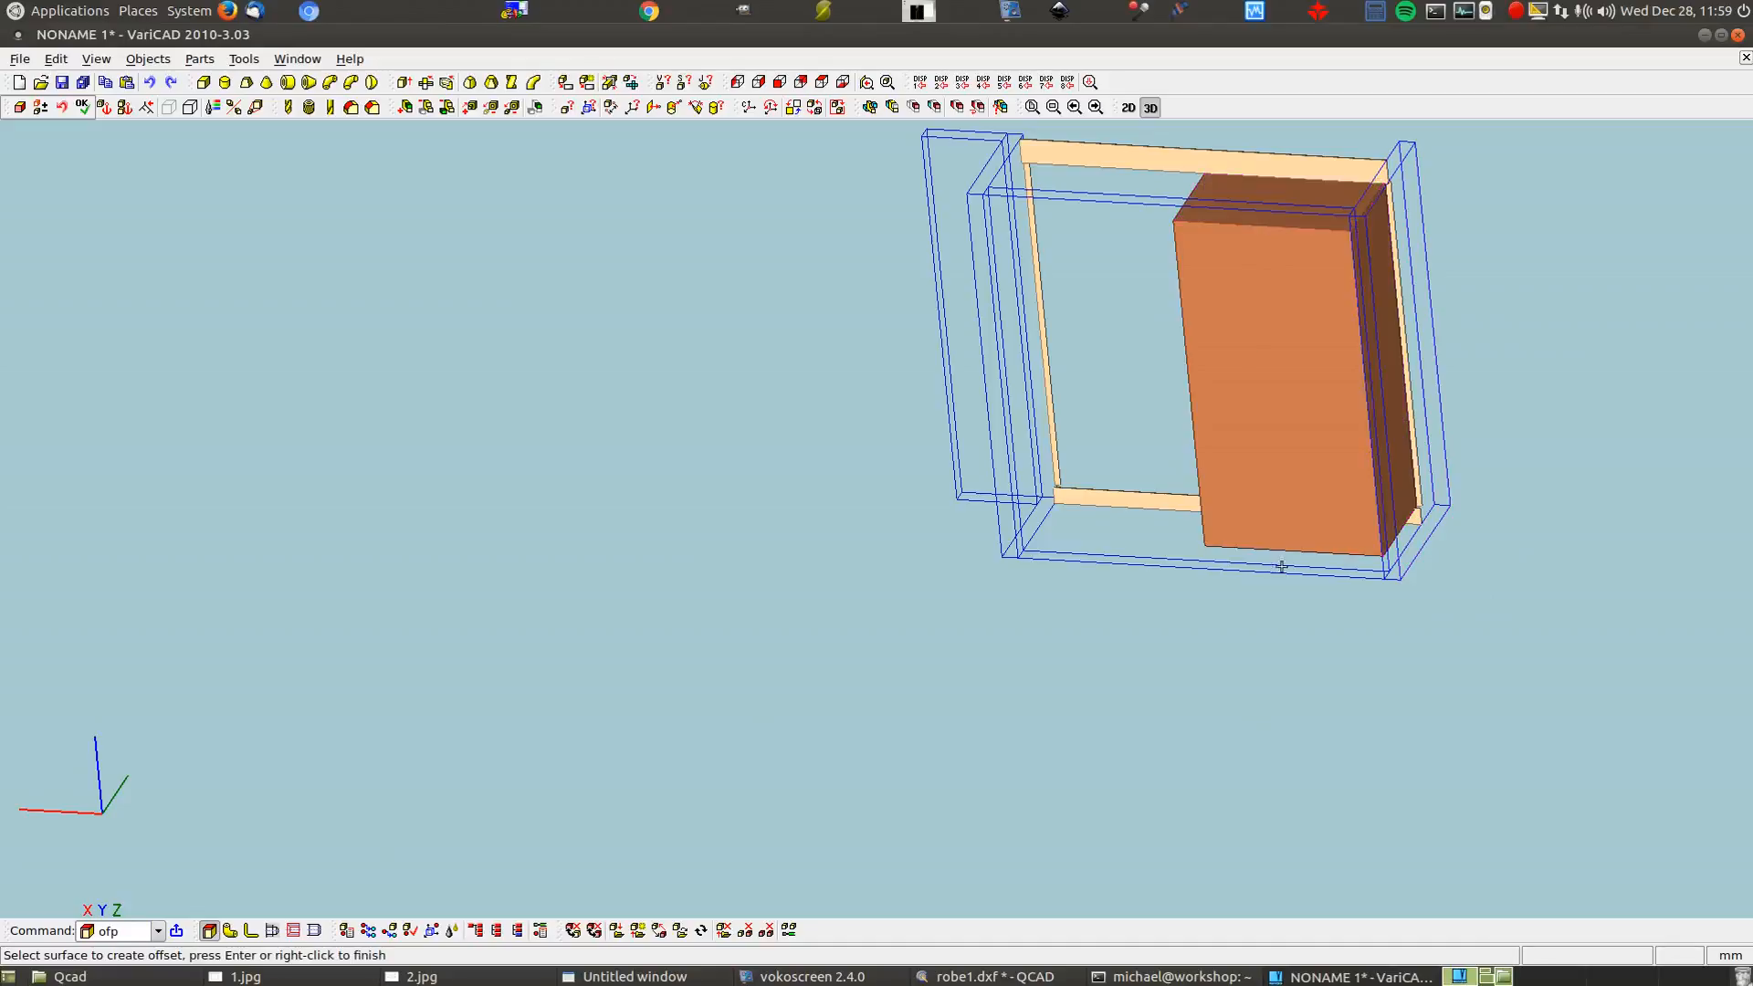
pyautogui.moveTo(1256, 783); pyautogui.dragTo(1337, 678, button='middle')
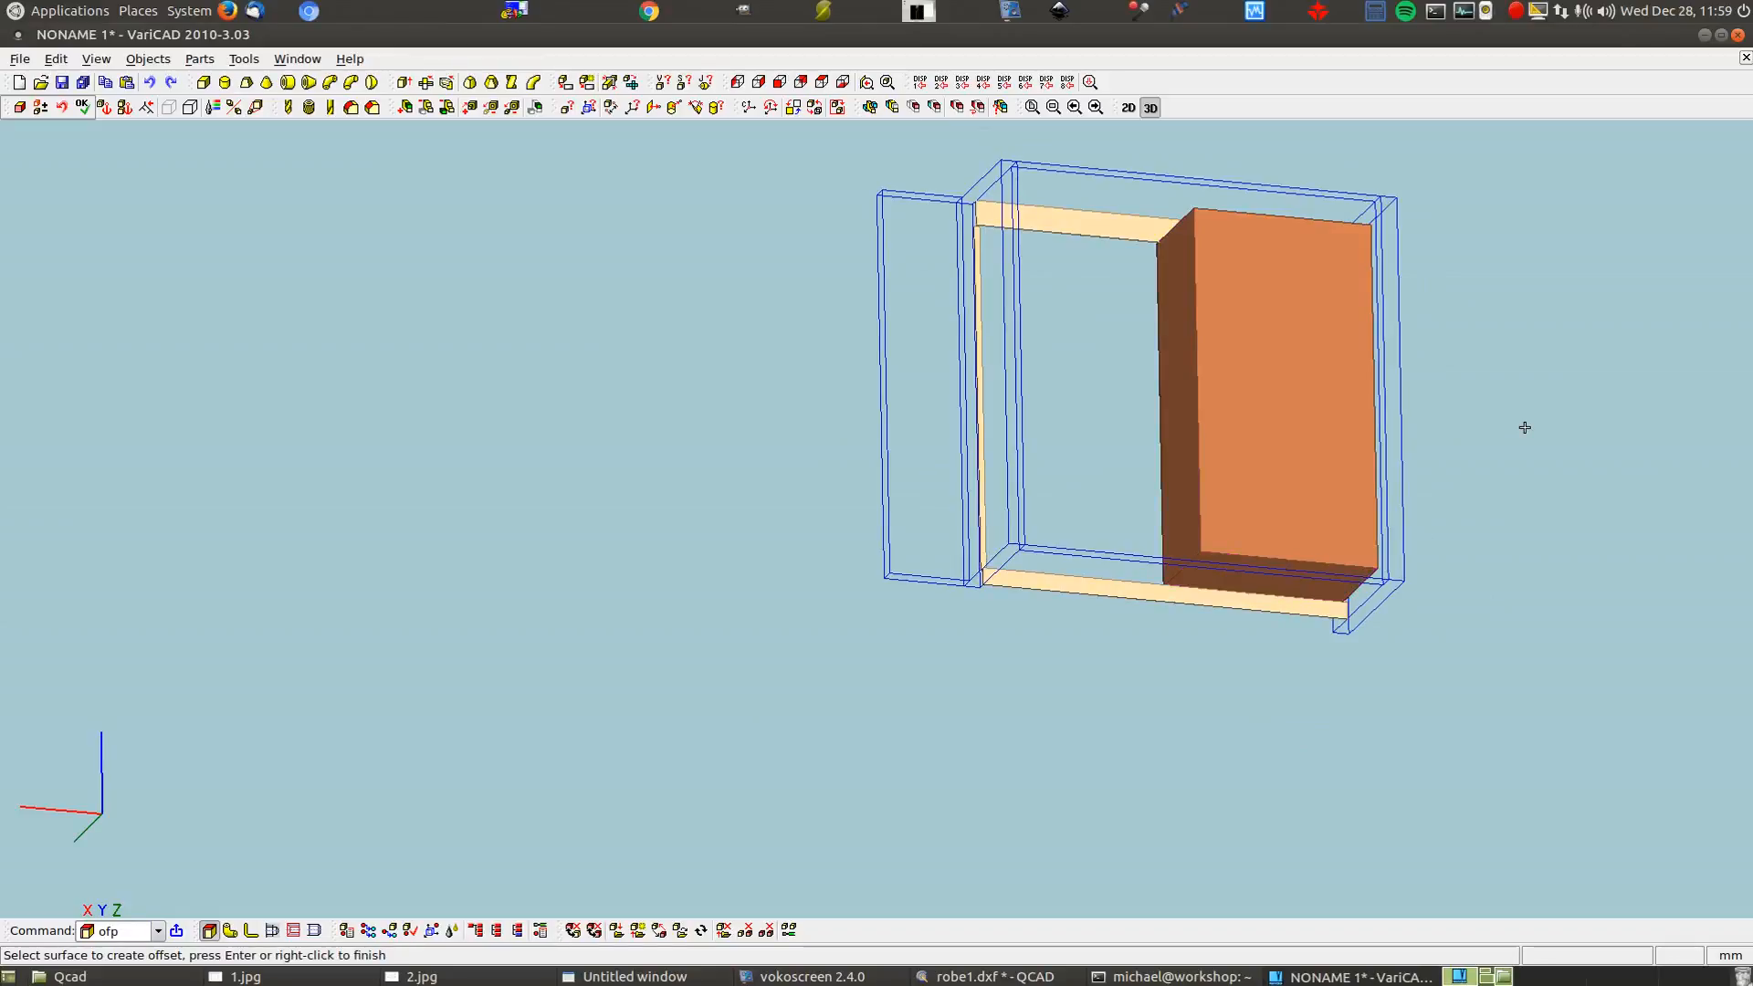
pyautogui.rightClick(824, 407)
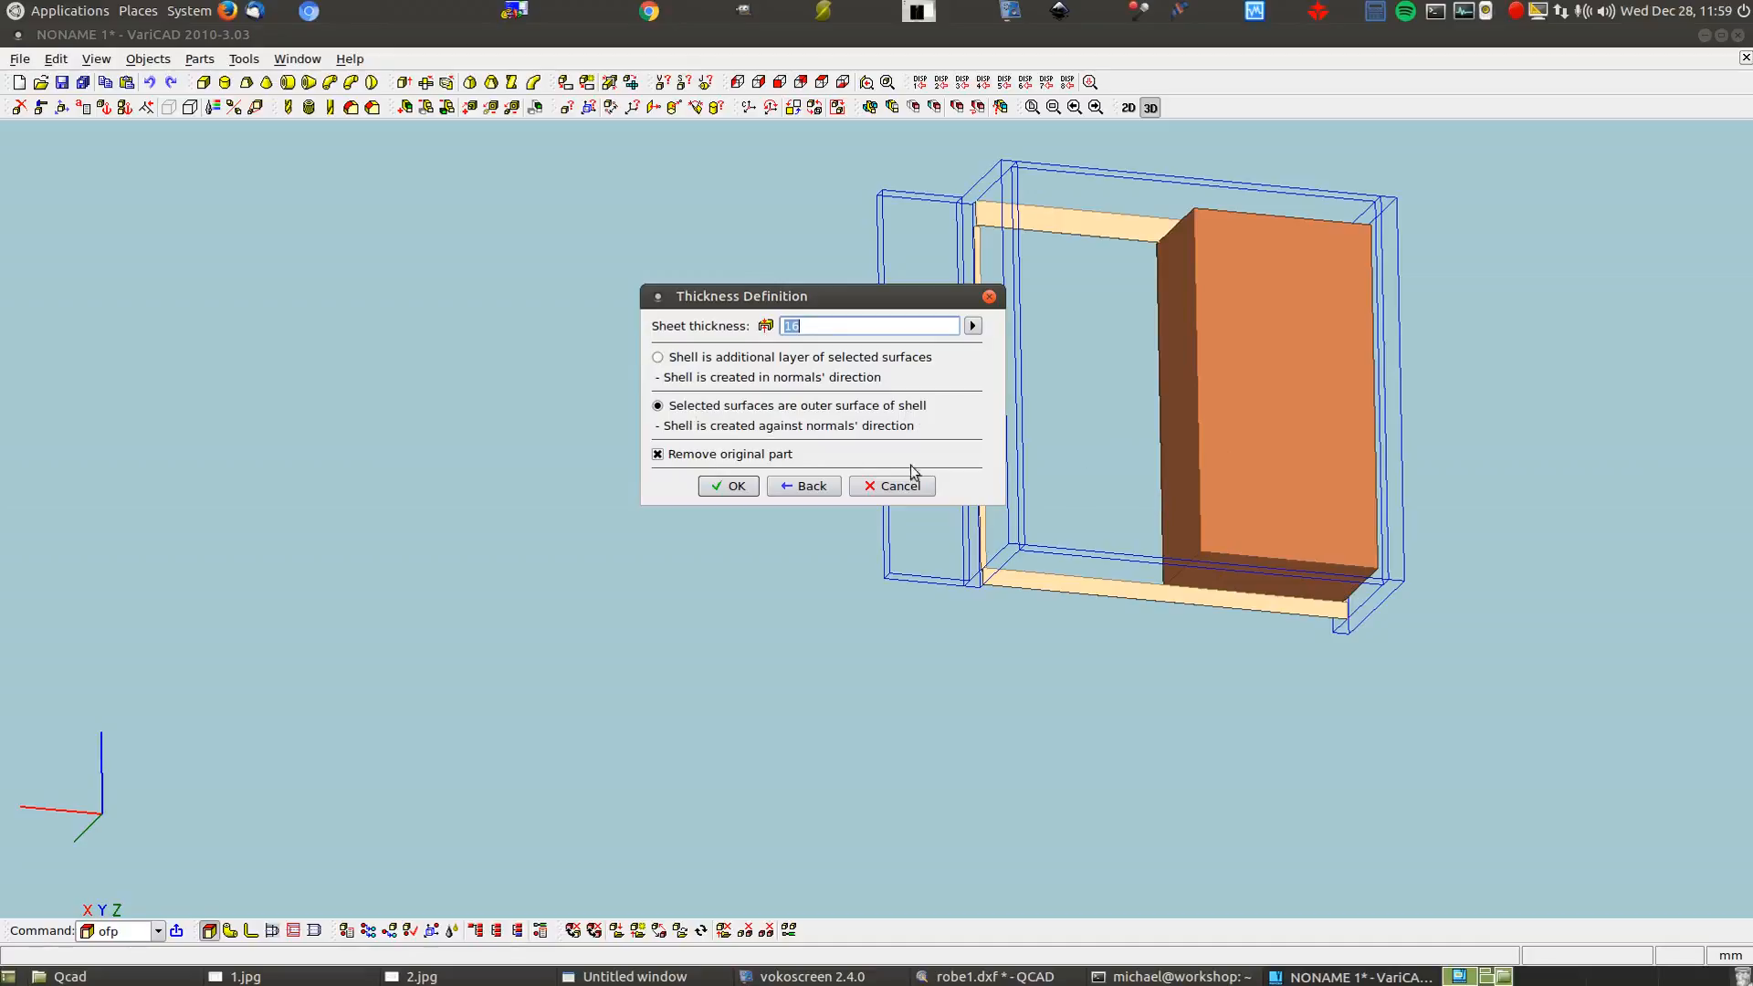
pyautogui.click(721, 488)
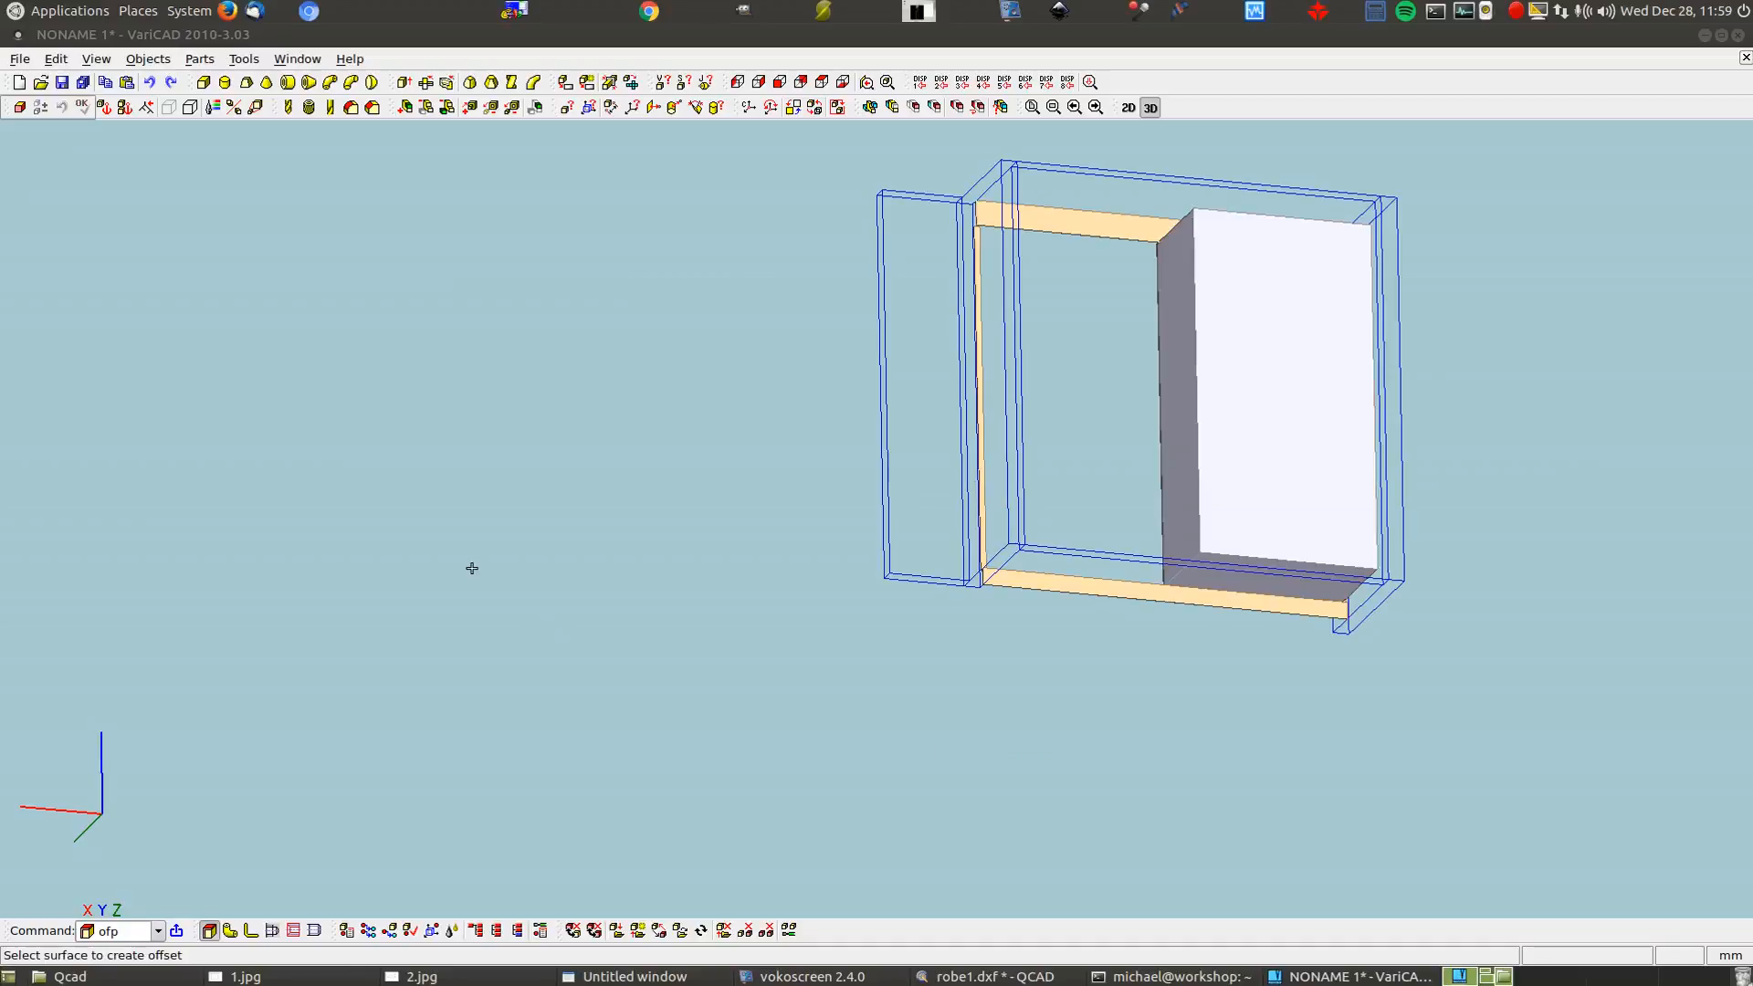
pyautogui.moveTo(442, 575); pyautogui.dragTo(703, 572, button='middle')
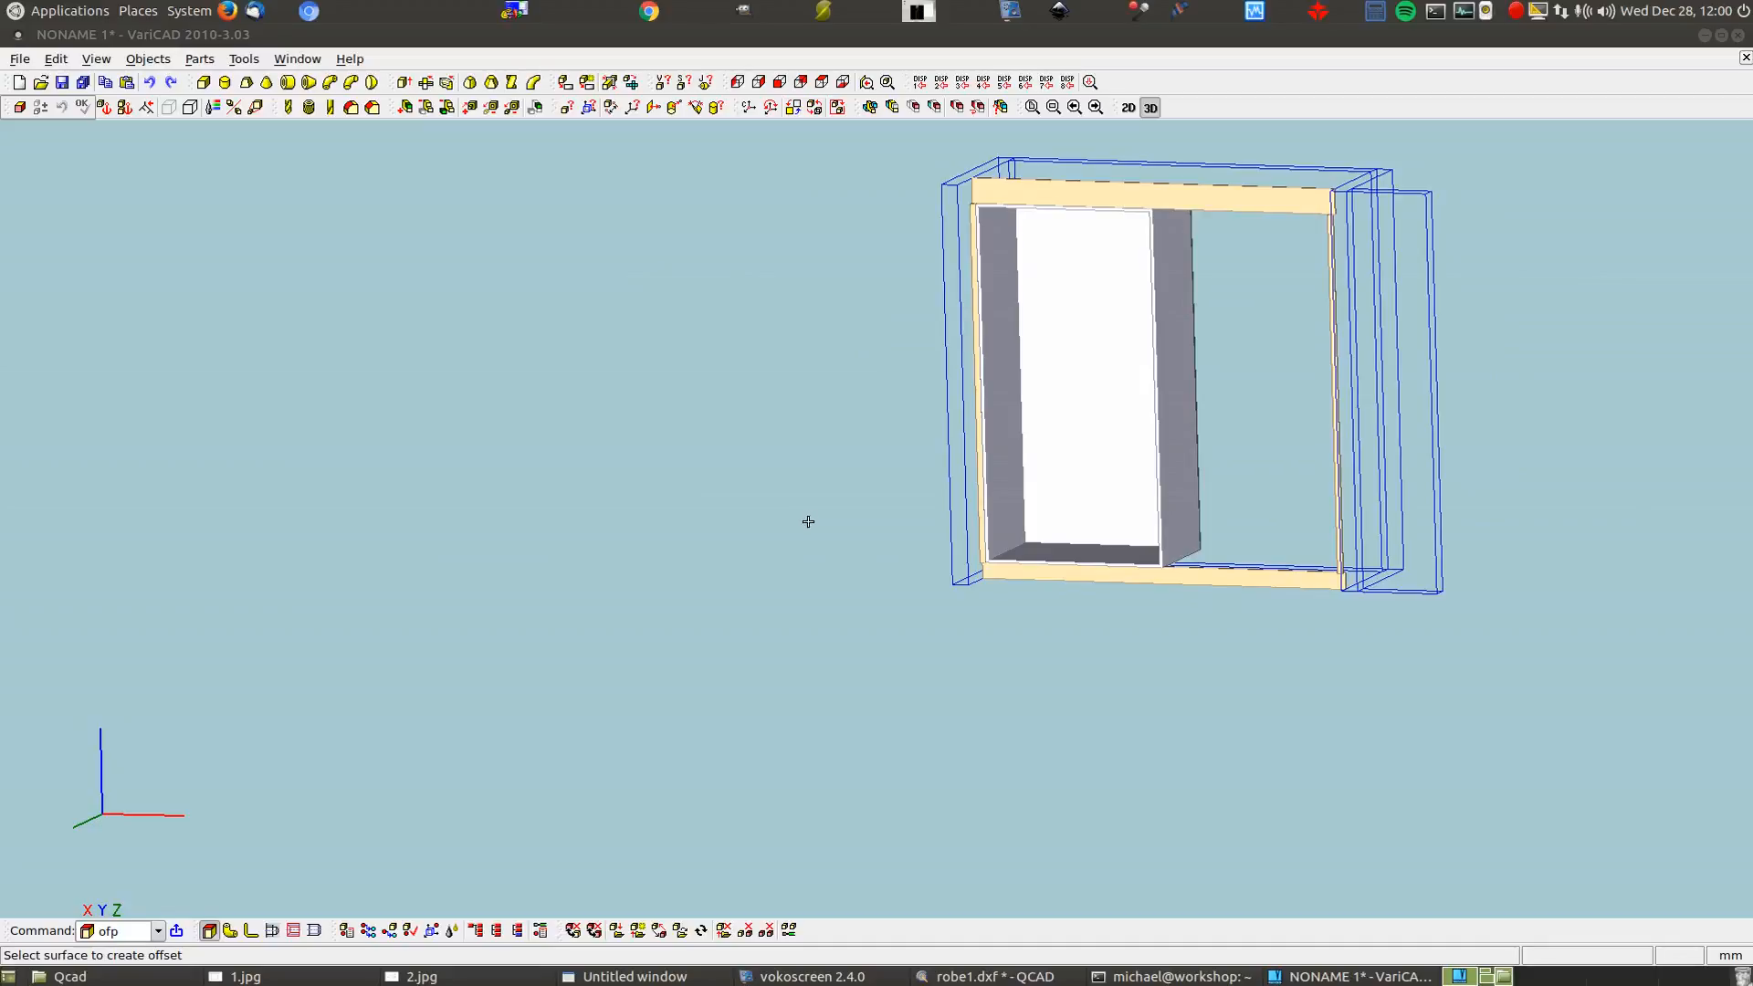
# Create a 16 × 1110 × 672 box panel and shift it 1110 along X
pyautogui.click(205, 81)
pyautogui.write('16')
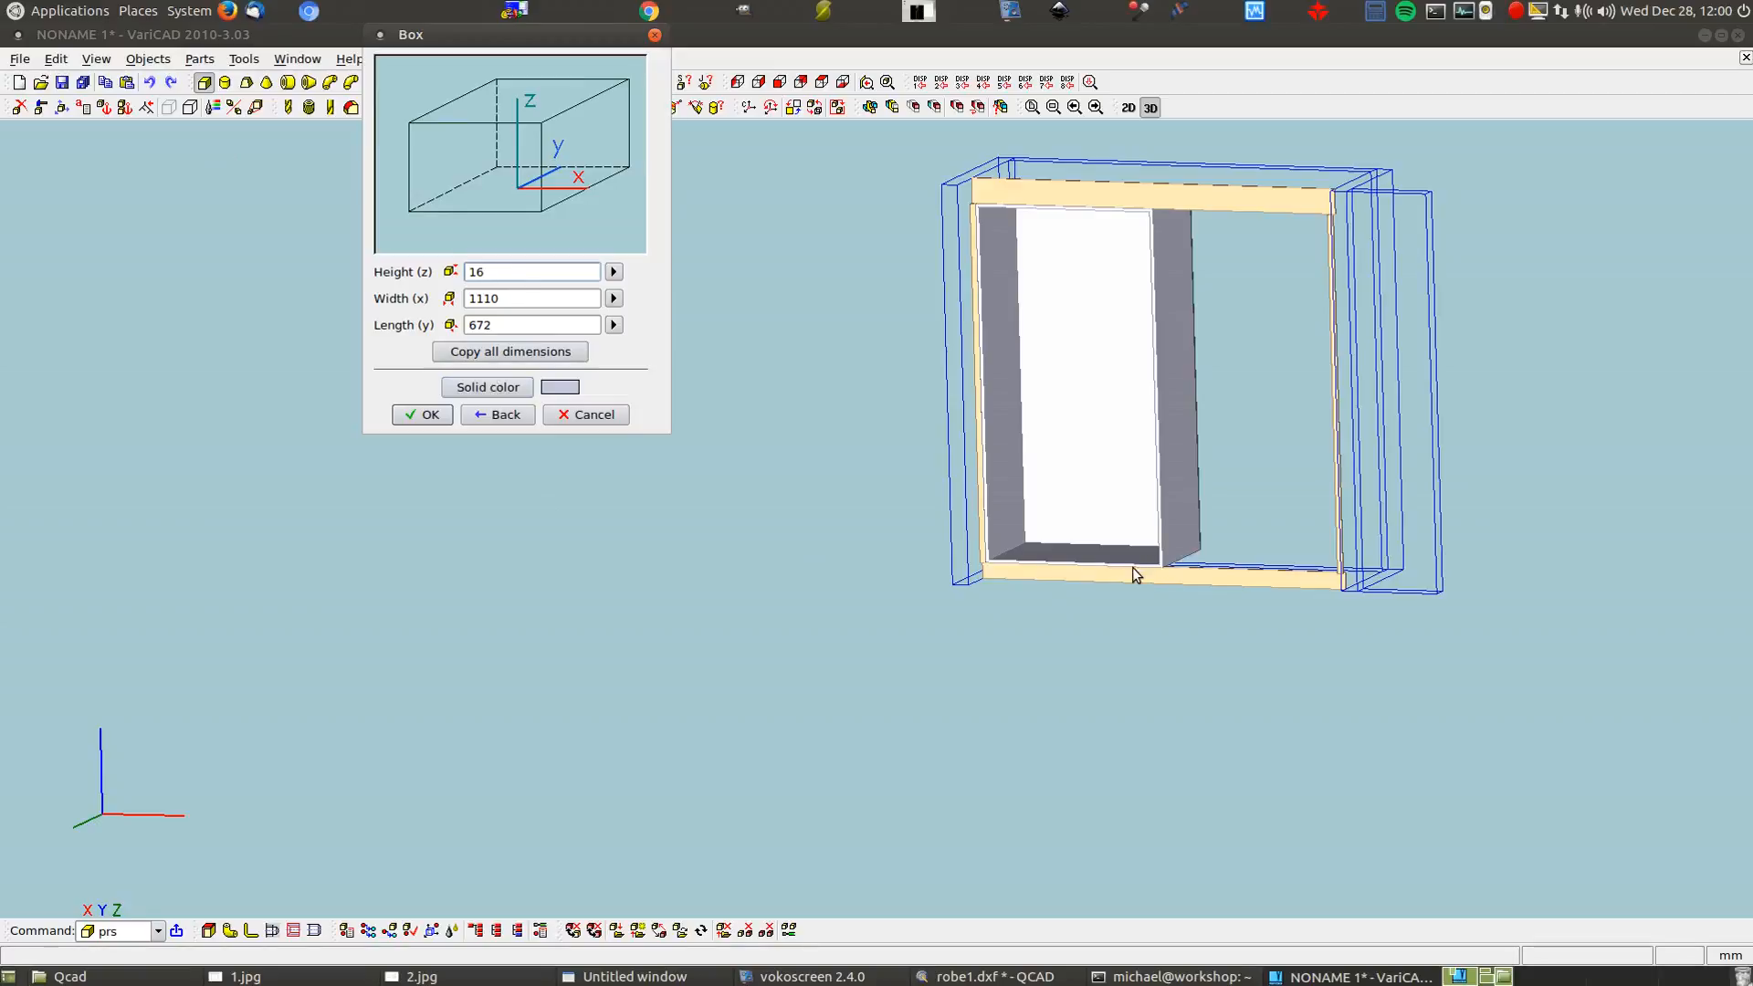
pyautogui.click(424, 414)
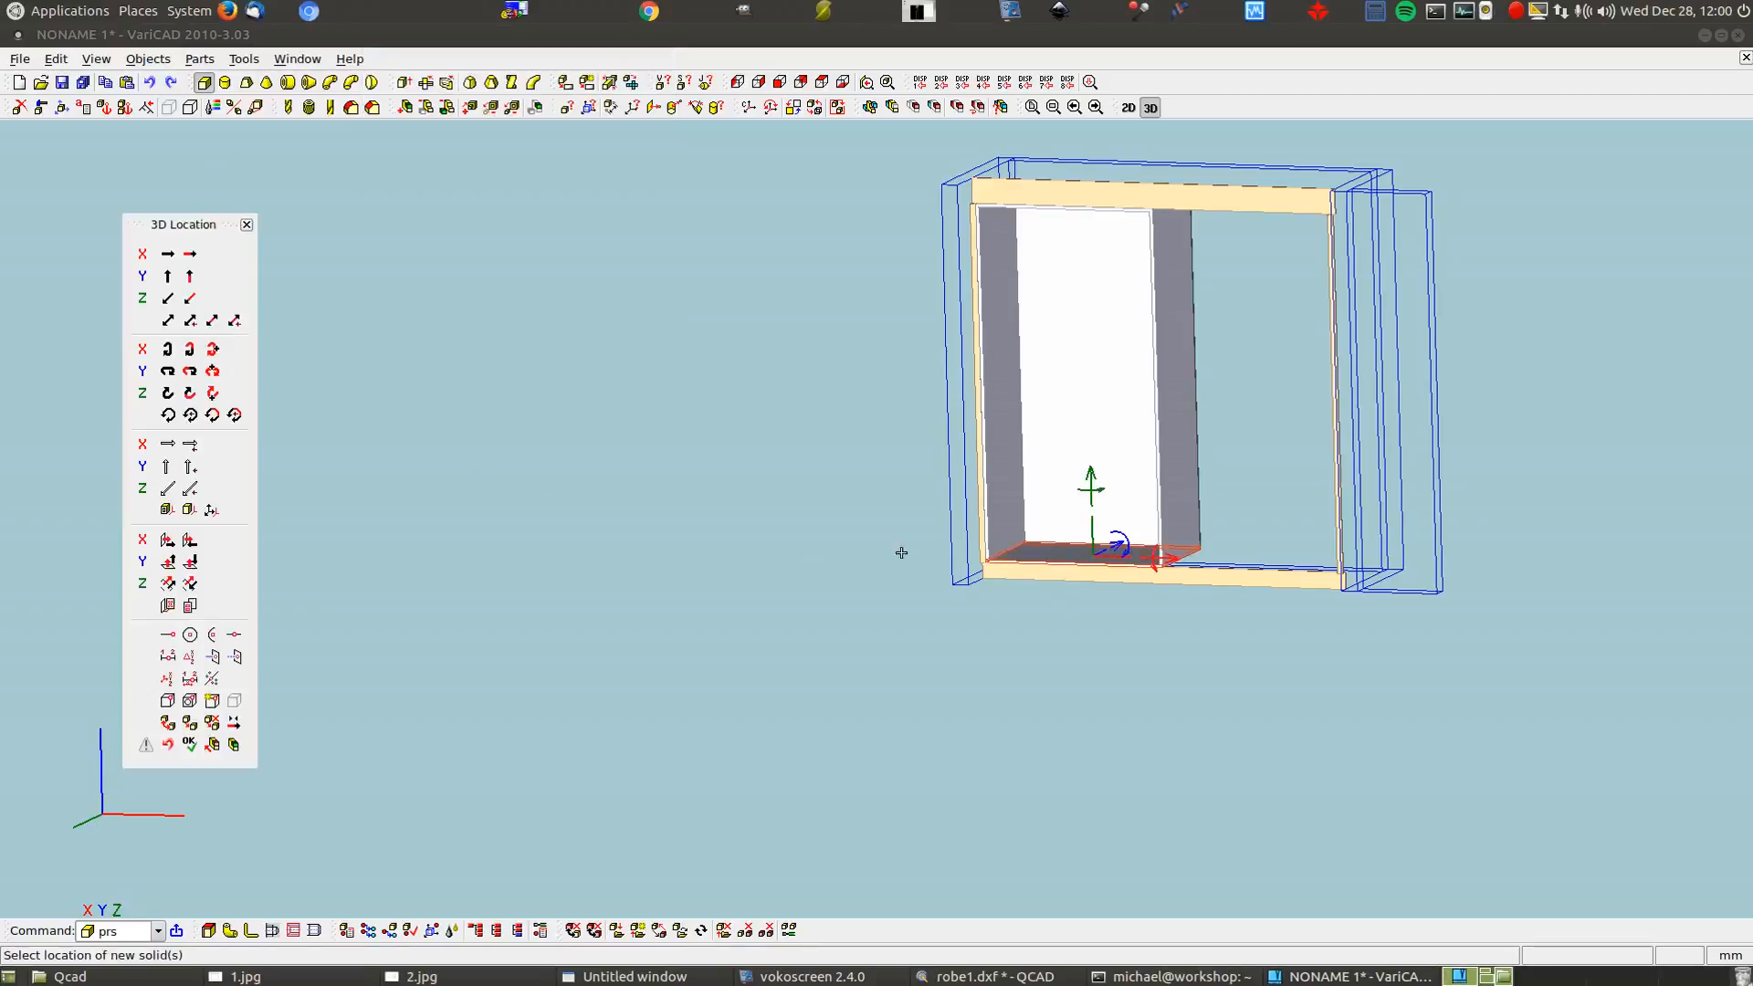
pyautogui.scroll(2, 1035, 551)
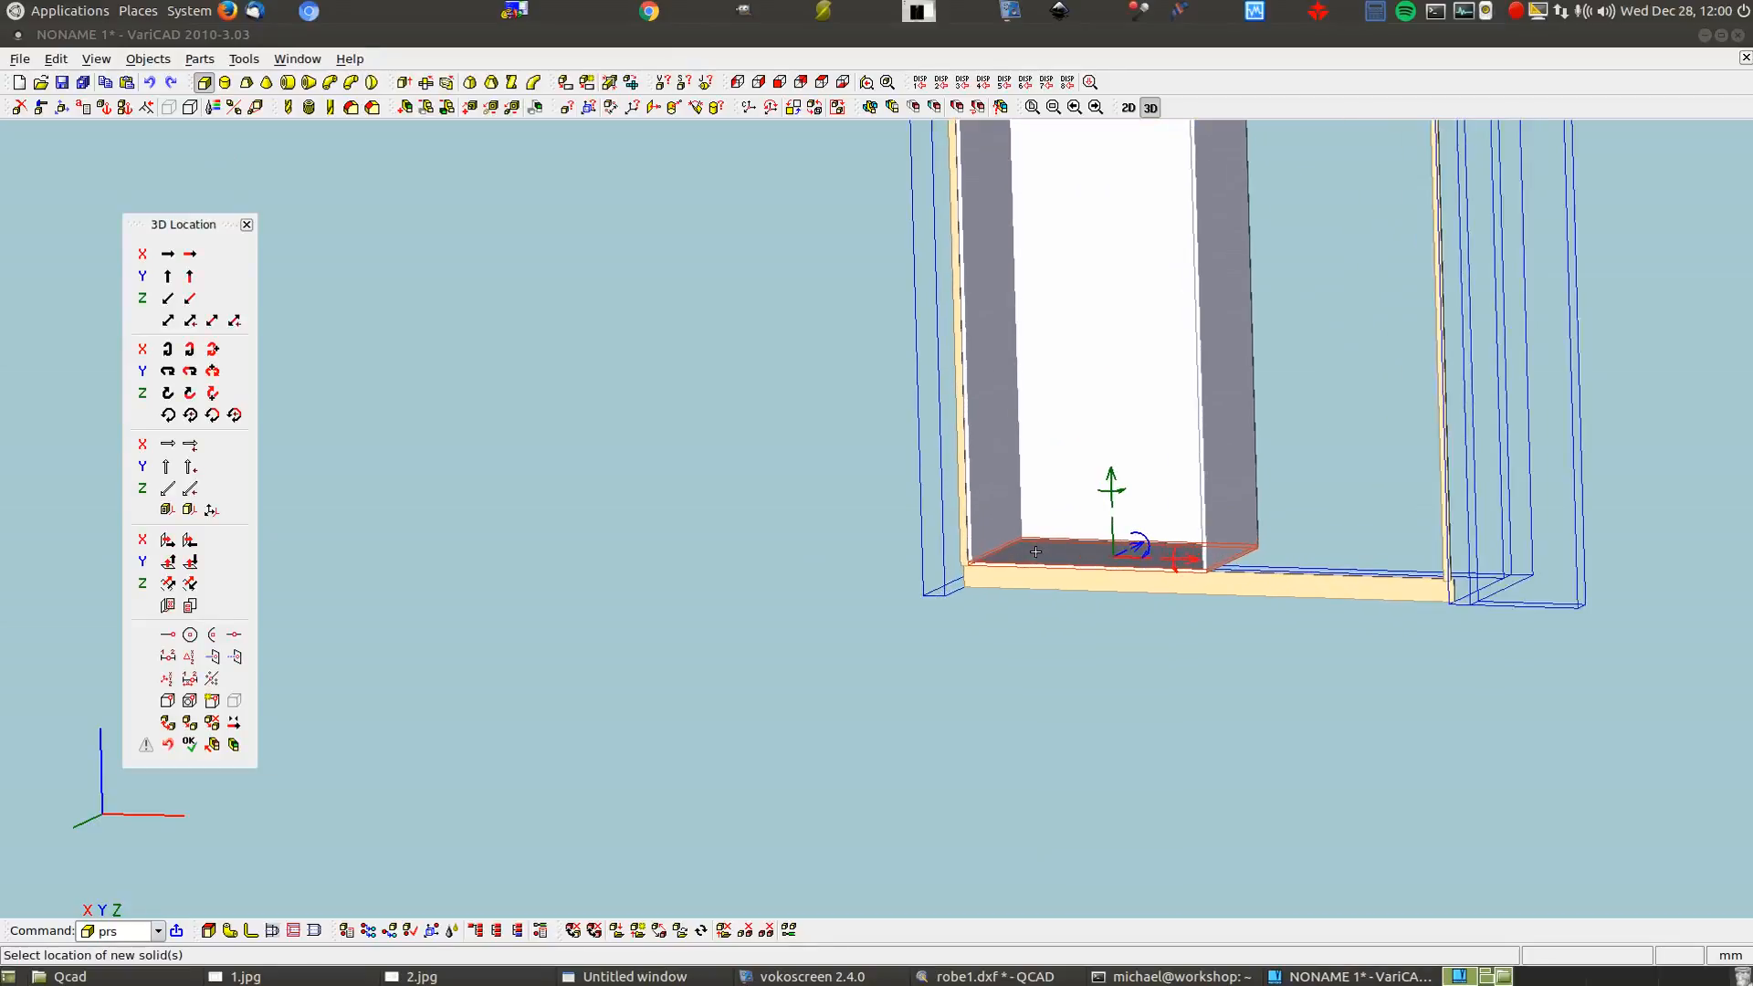
pyautogui.scroll(4, 1035, 551)
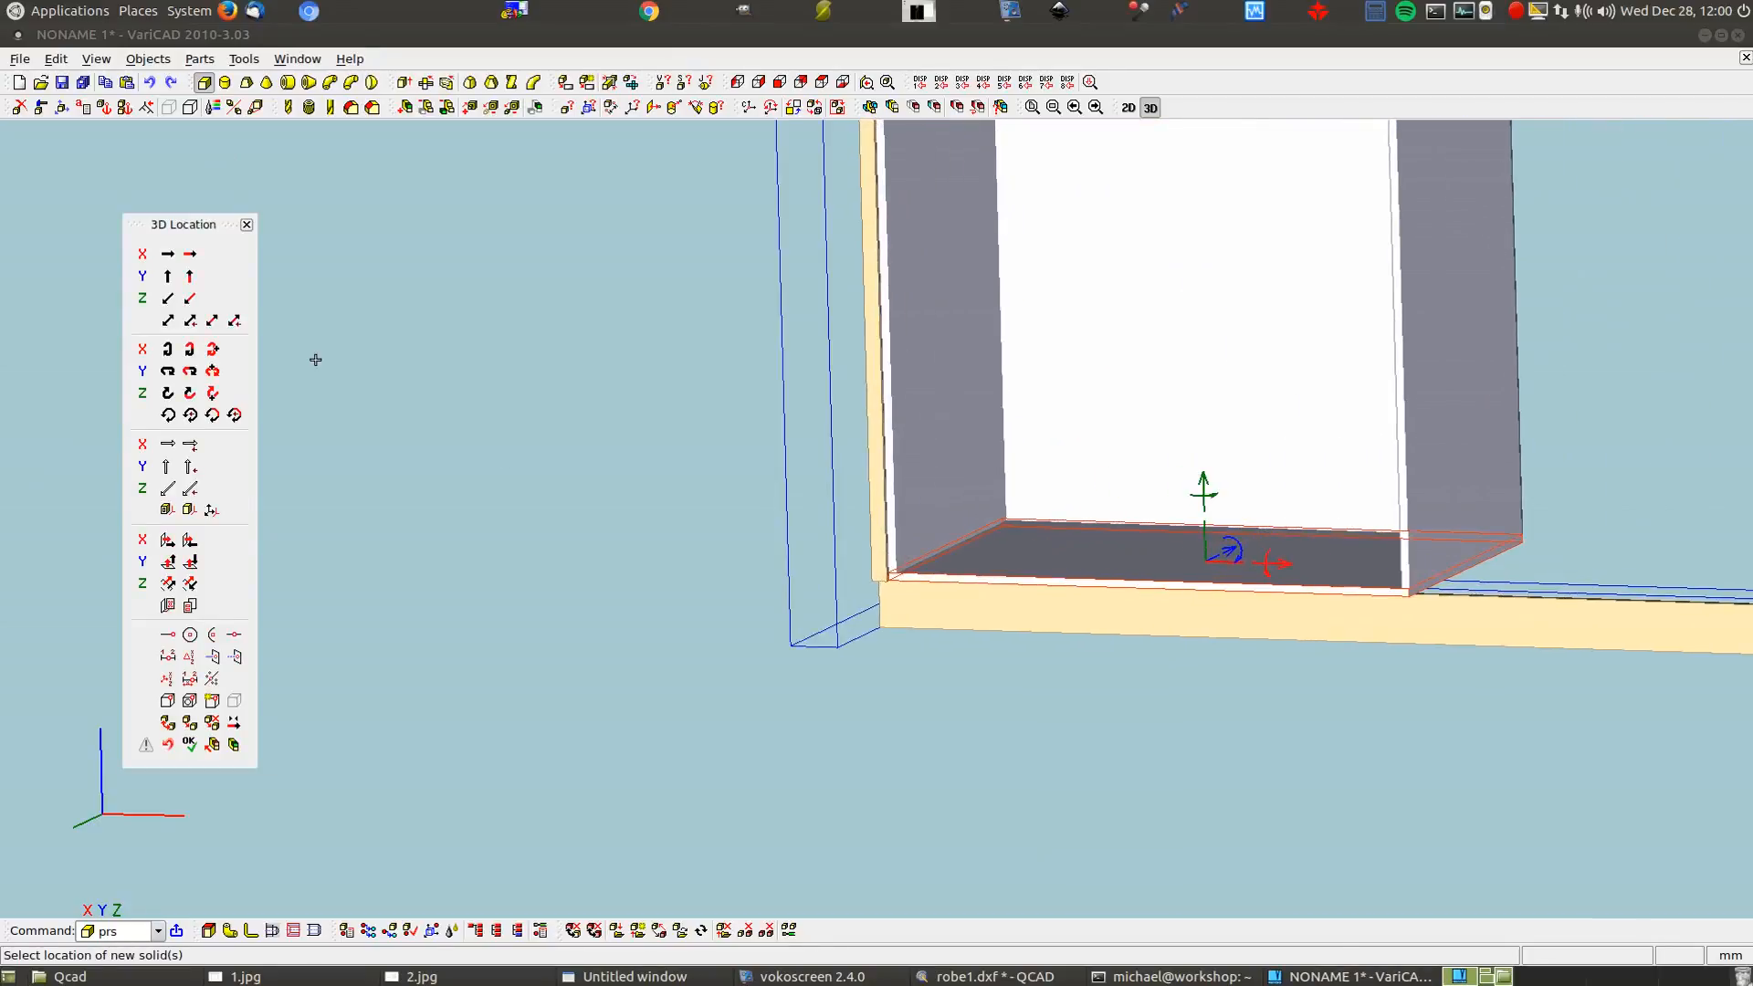
pyautogui.click(1282, 561)
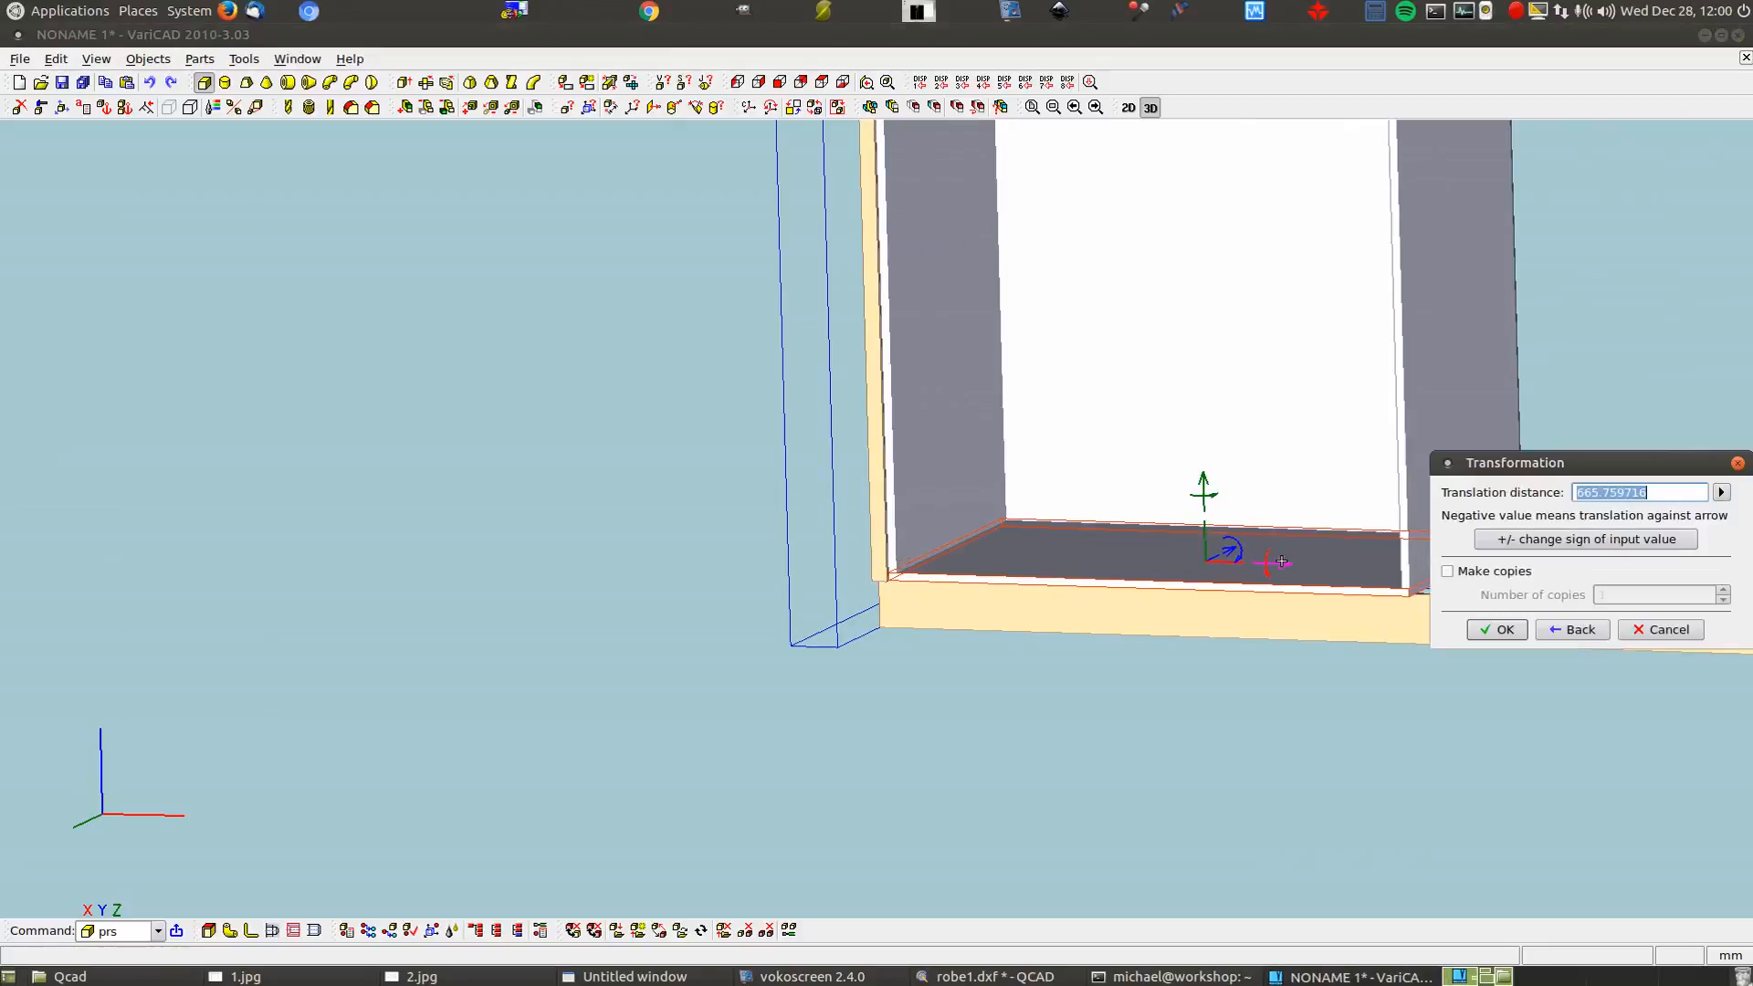
pyautogui.moveTo(1619, 463); pyautogui.dragTo(506, 295)
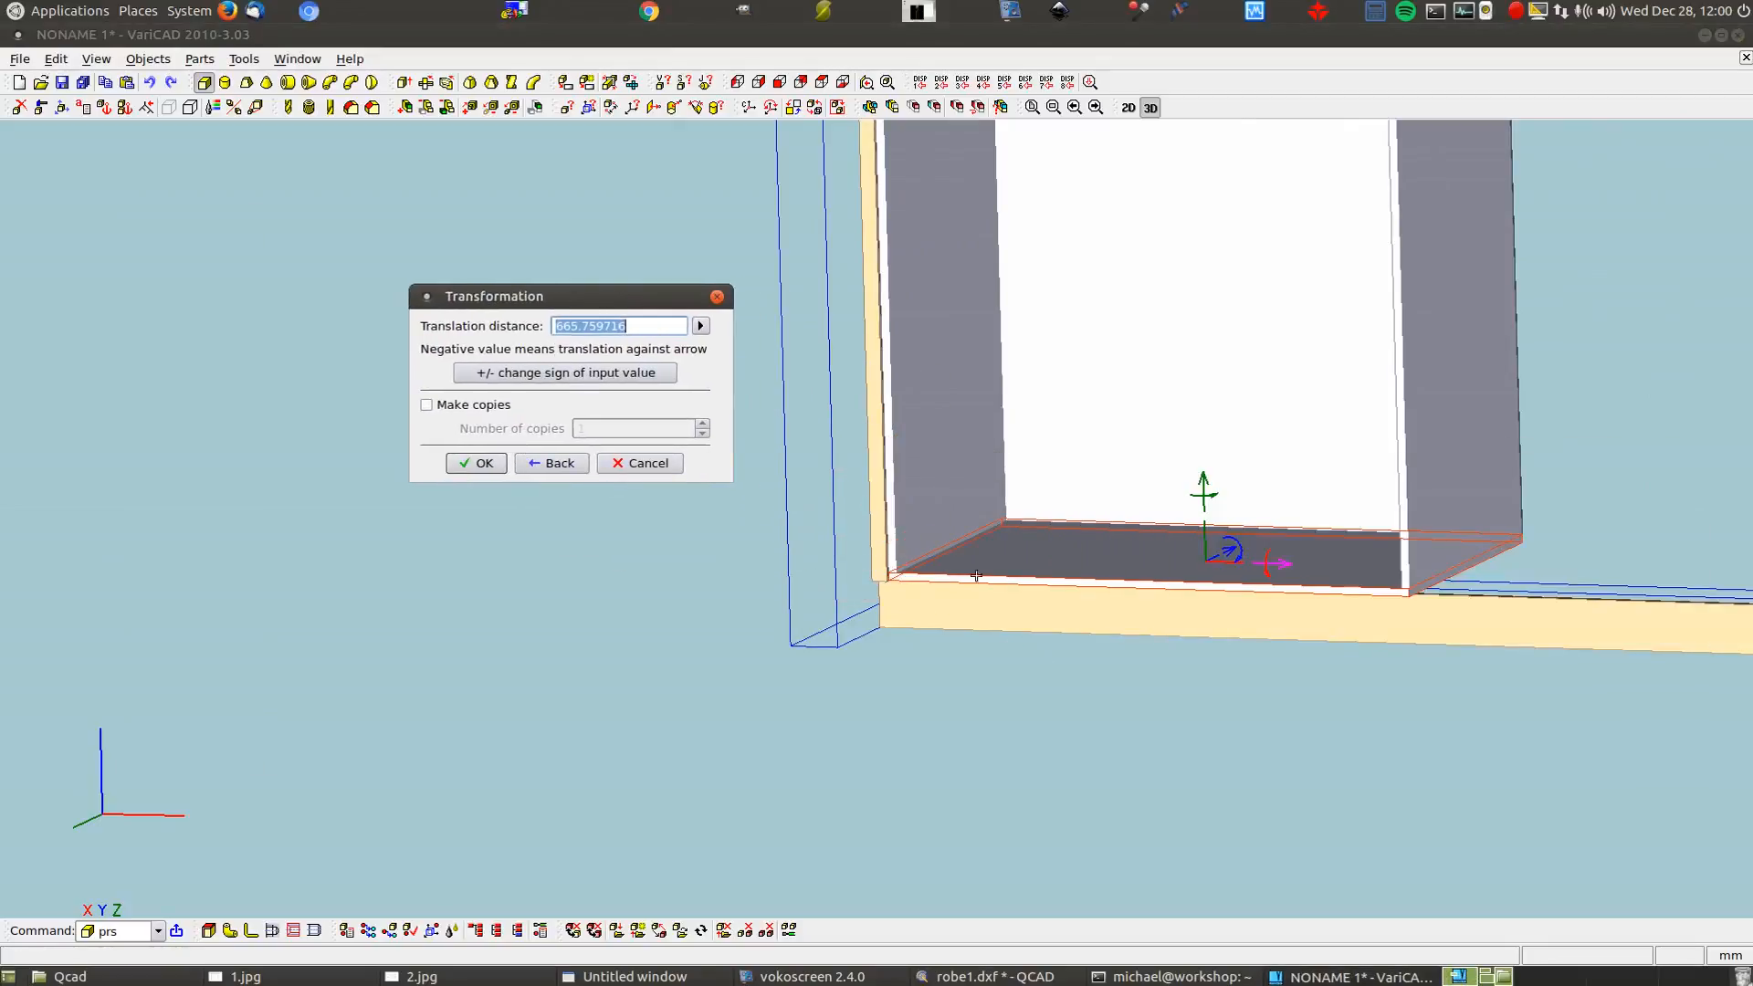
pyautogui.write('110')
pyautogui.press('BackSpace')
pyautogui.write('10')
pyautogui.click(477, 463)
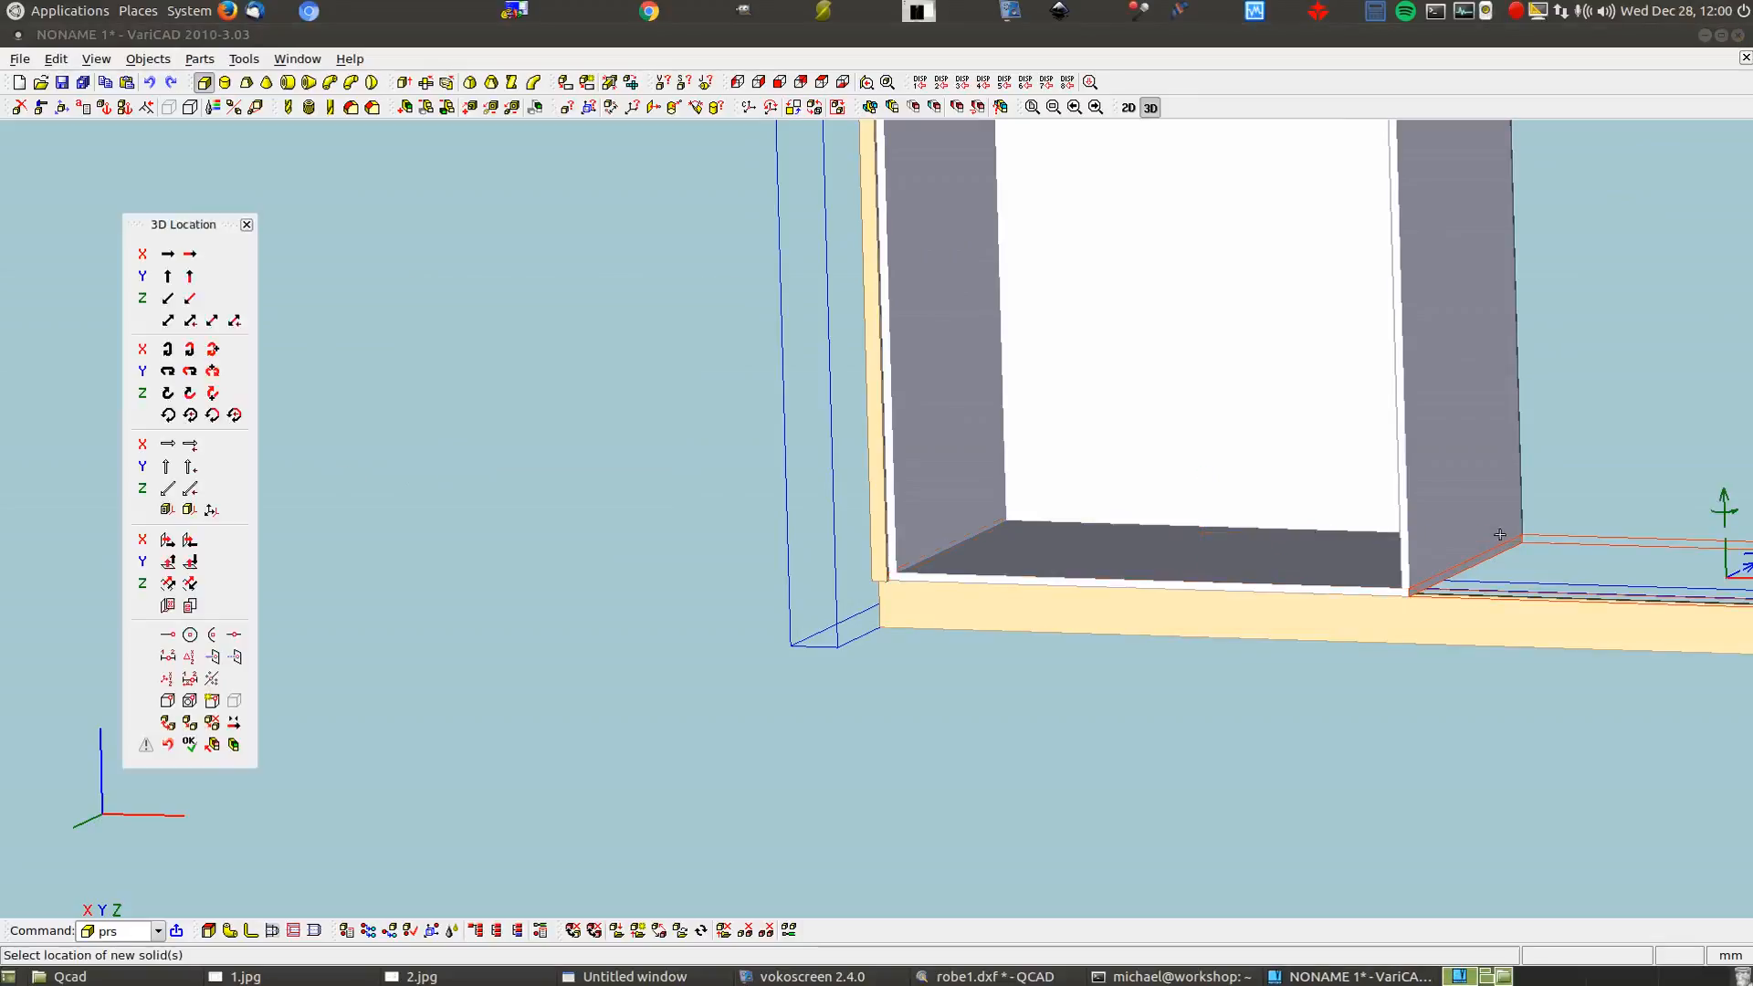
# Make one copy of the panel raised 2150-16 vertically
pyautogui.scroll(-2, 952, 557)
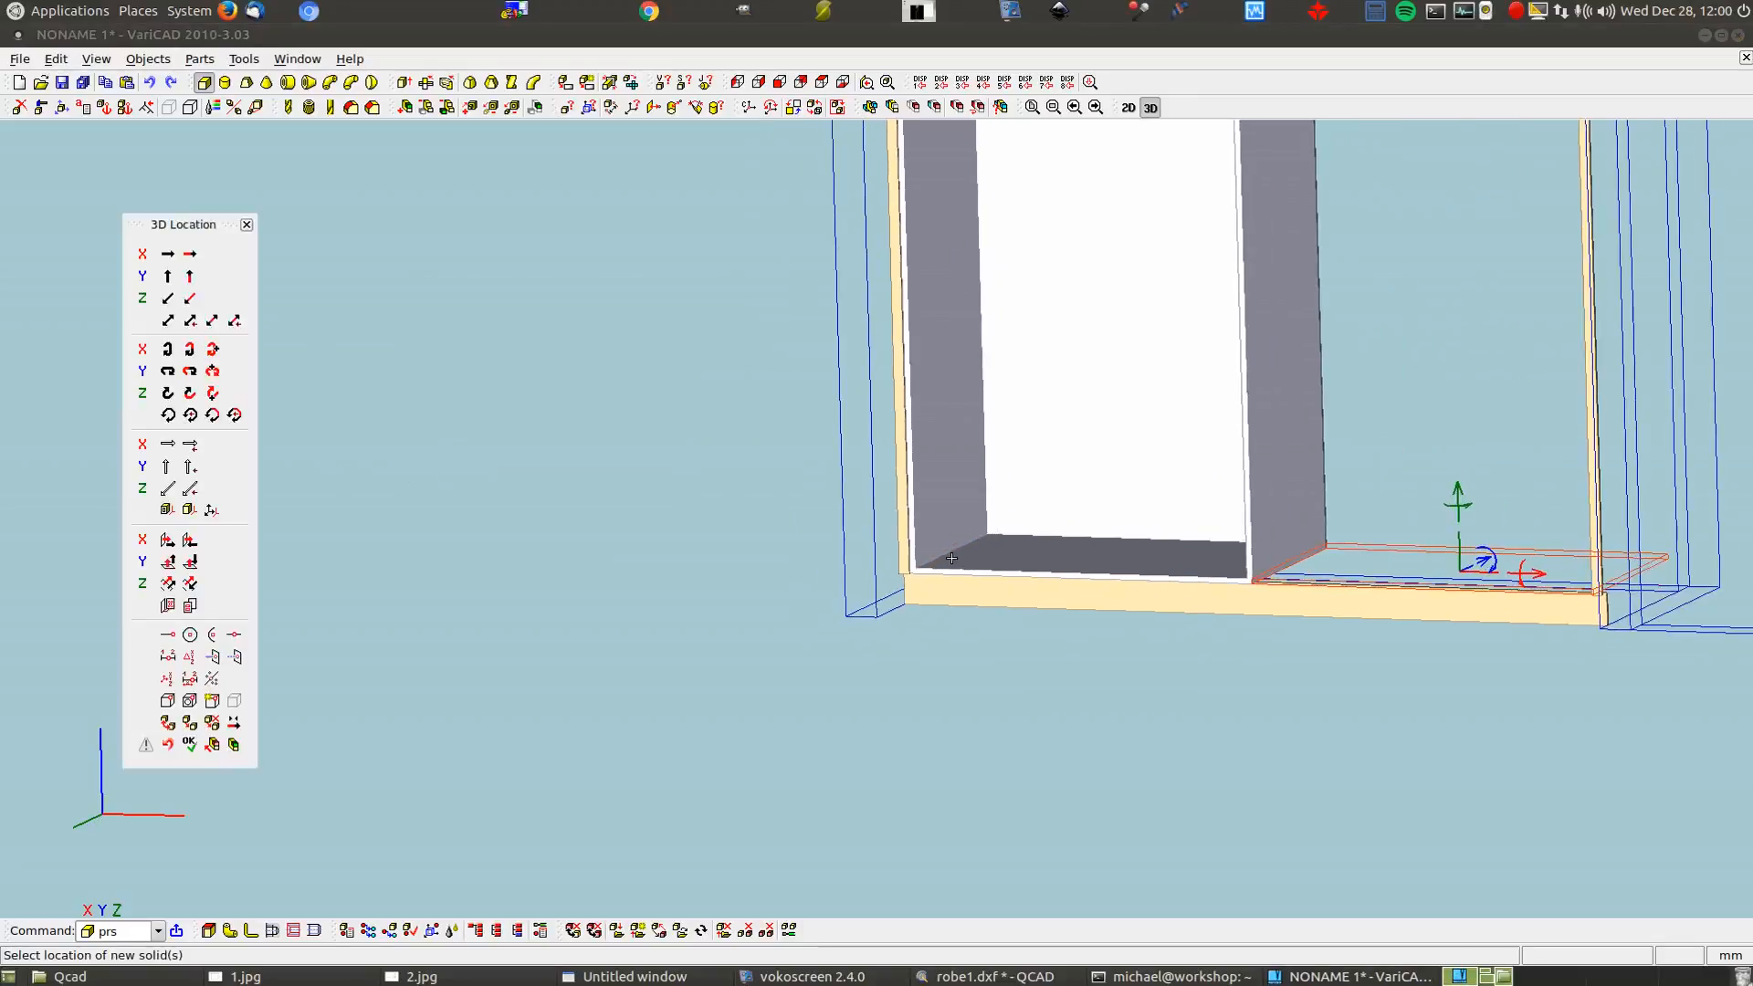
pyautogui.click(1461, 493)
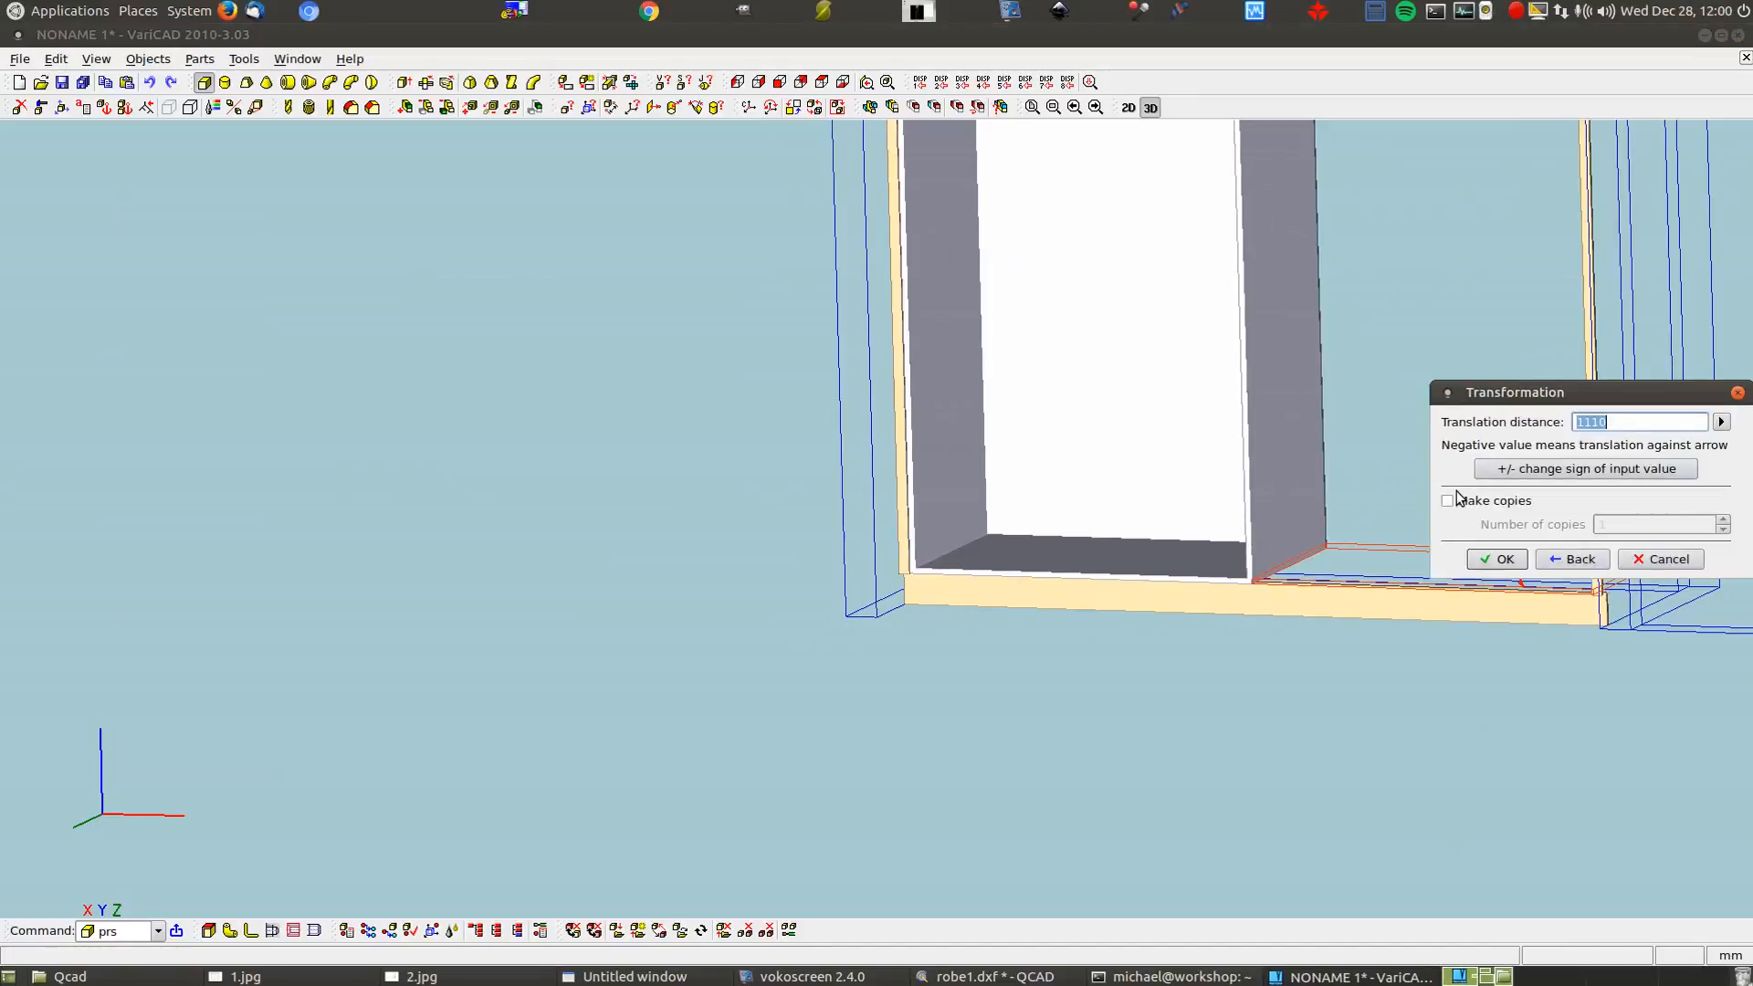
pyautogui.write('2150-16')
pyautogui.click(1461, 500)
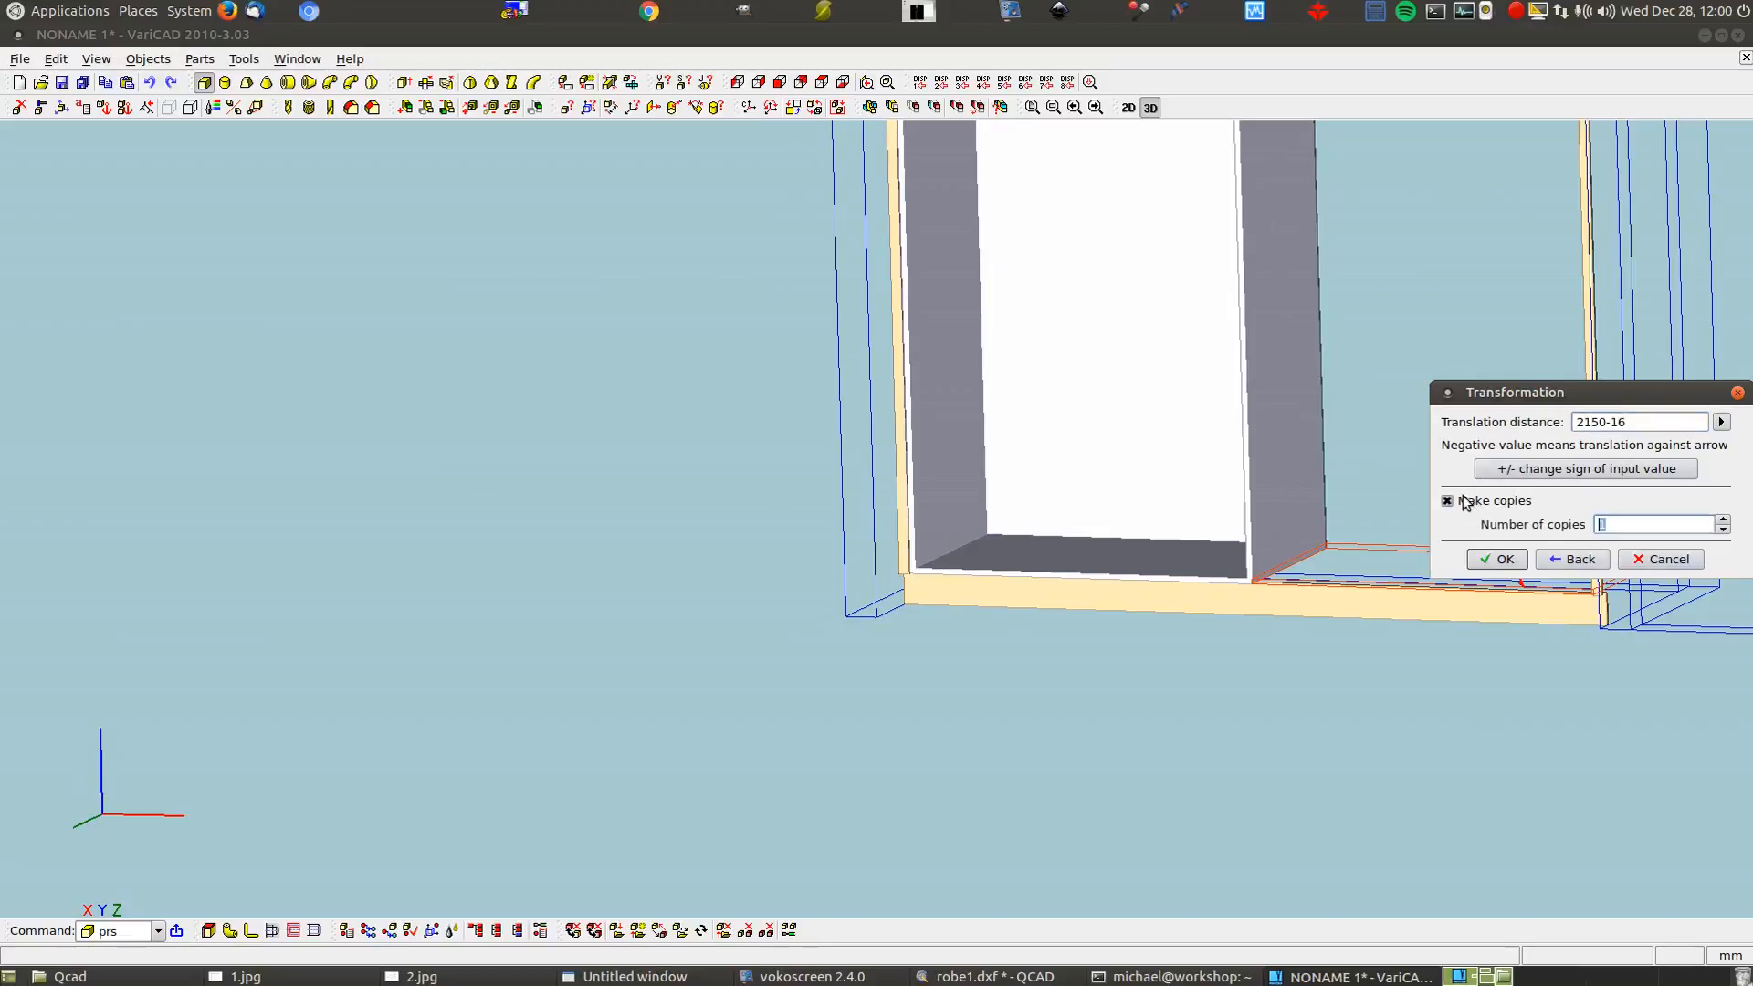
pyautogui.click(1495, 558)
pyautogui.scroll(-3, 1460, 688)
pyautogui.press('Return')
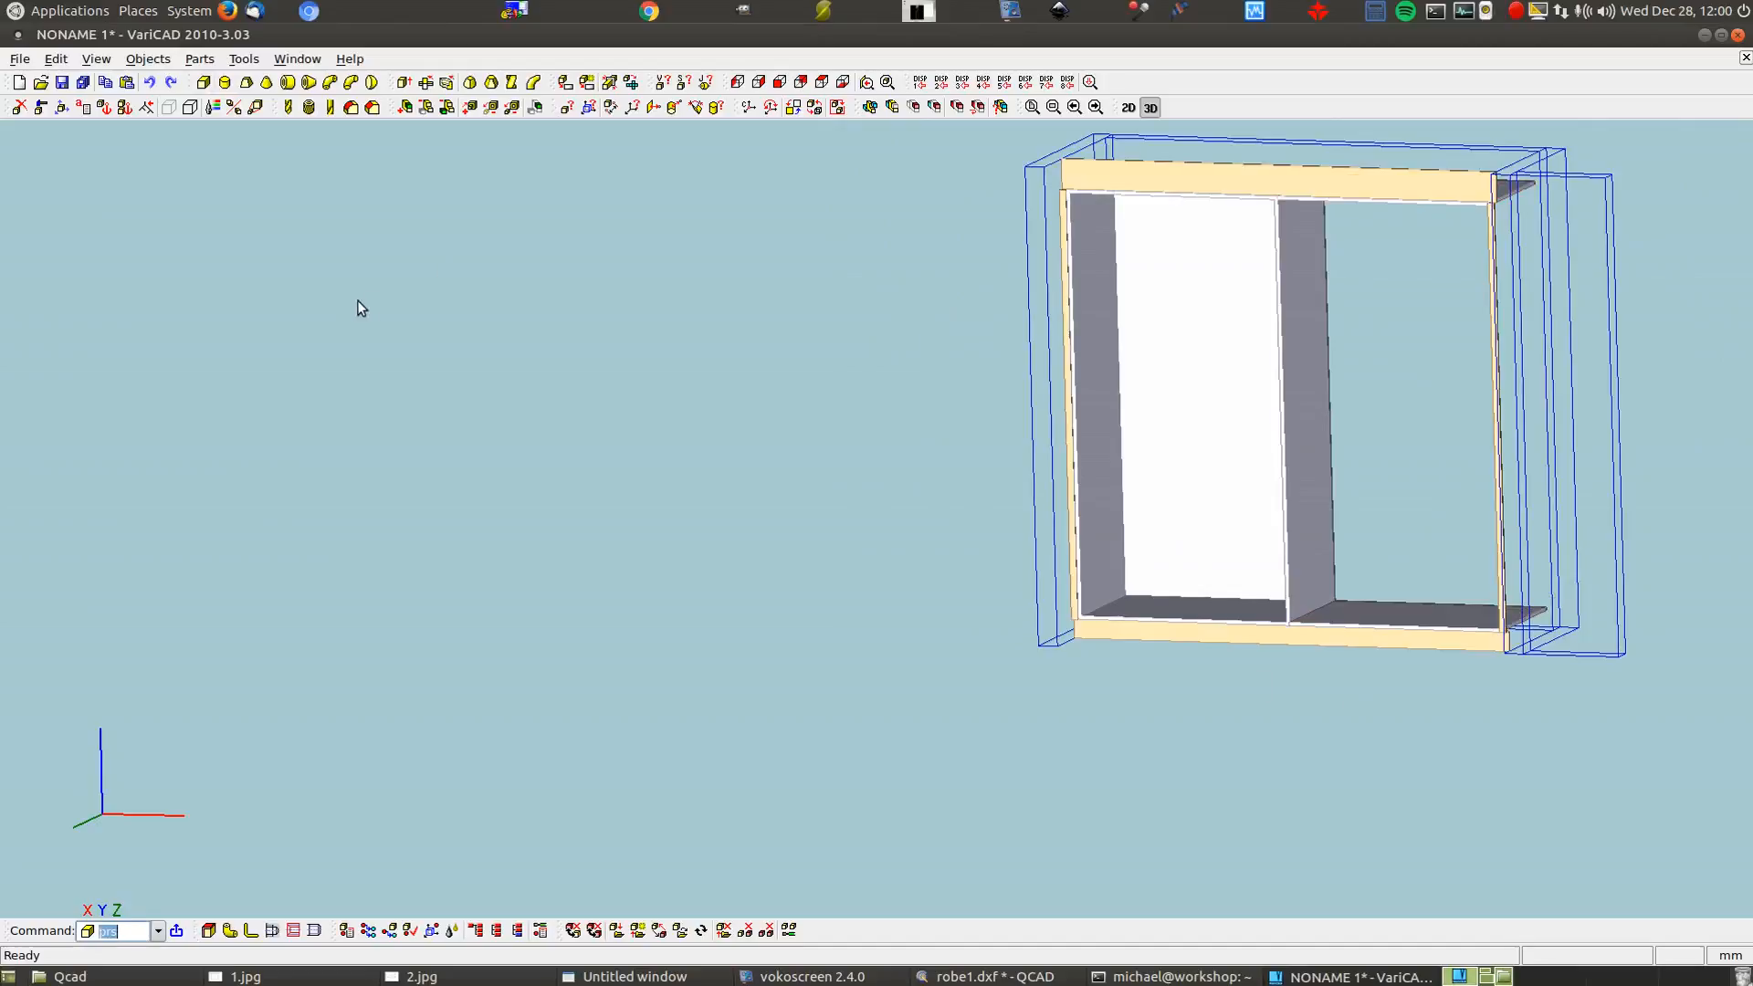
# Create a partition box with length 16 and height 2150-32
pyautogui.click(204, 82)
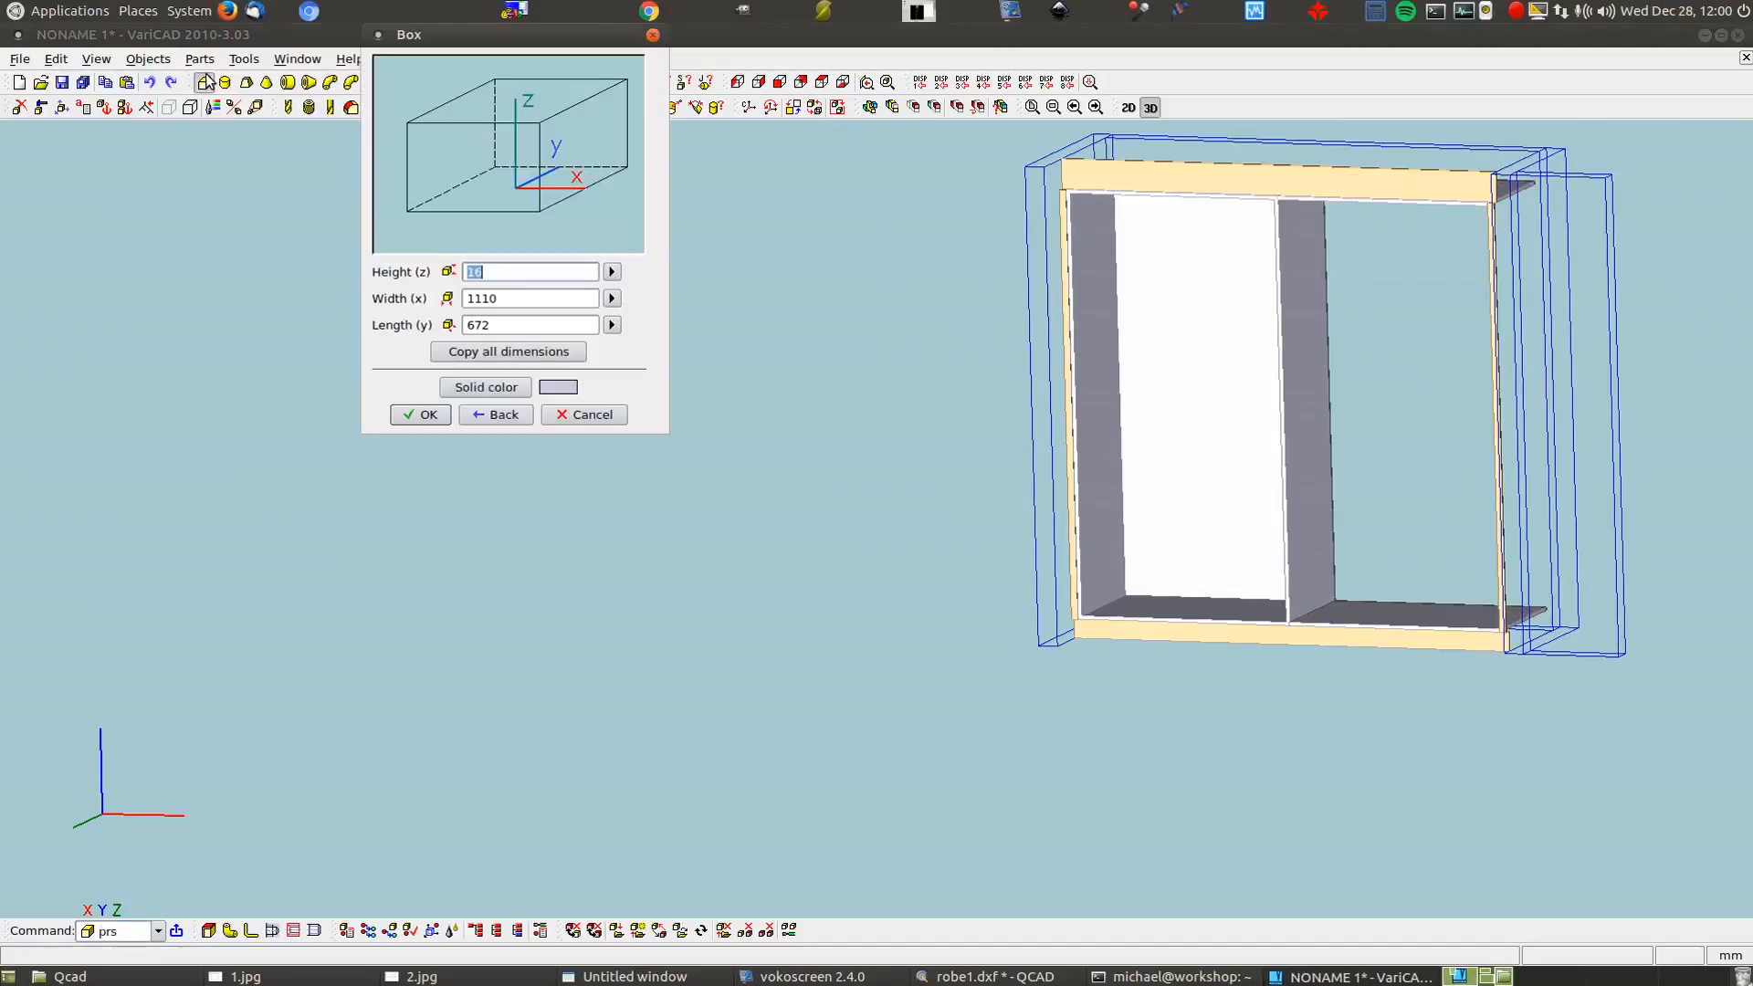
pyautogui.click(509, 324)
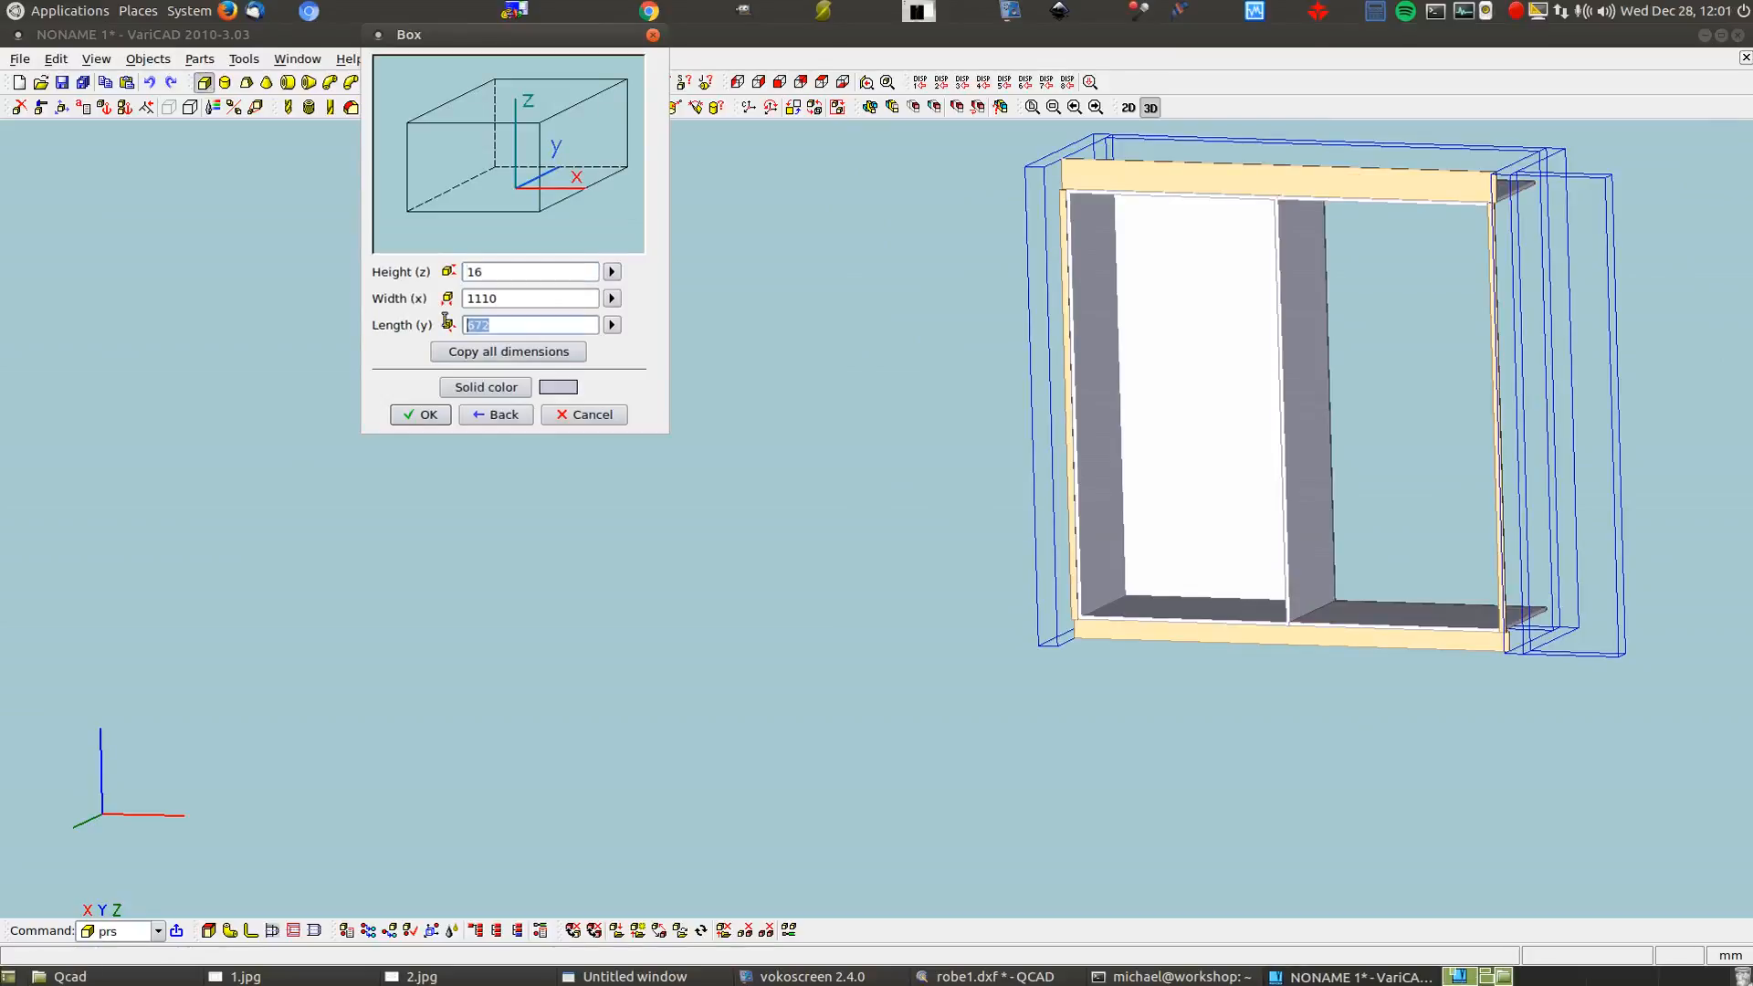
pyautogui.write('16')
pyautogui.click(549, 271)
pyautogui.write('215')
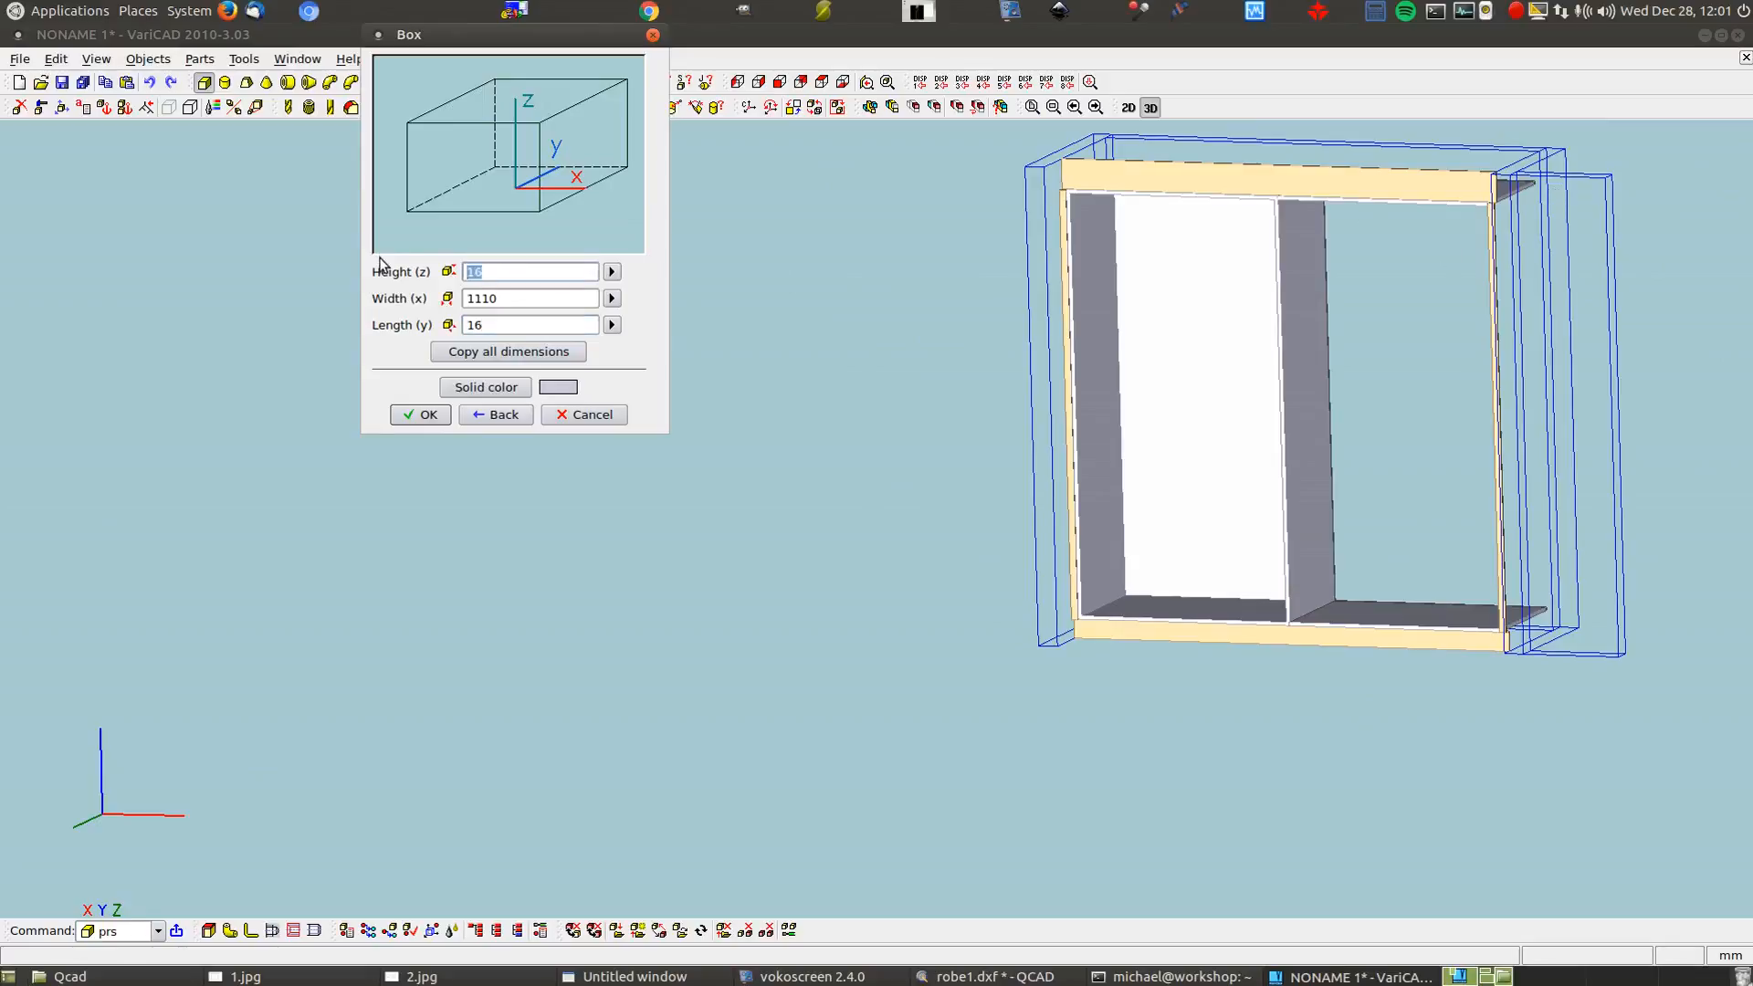
pyautogui.write('0-32')
pyautogui.click(421, 414)
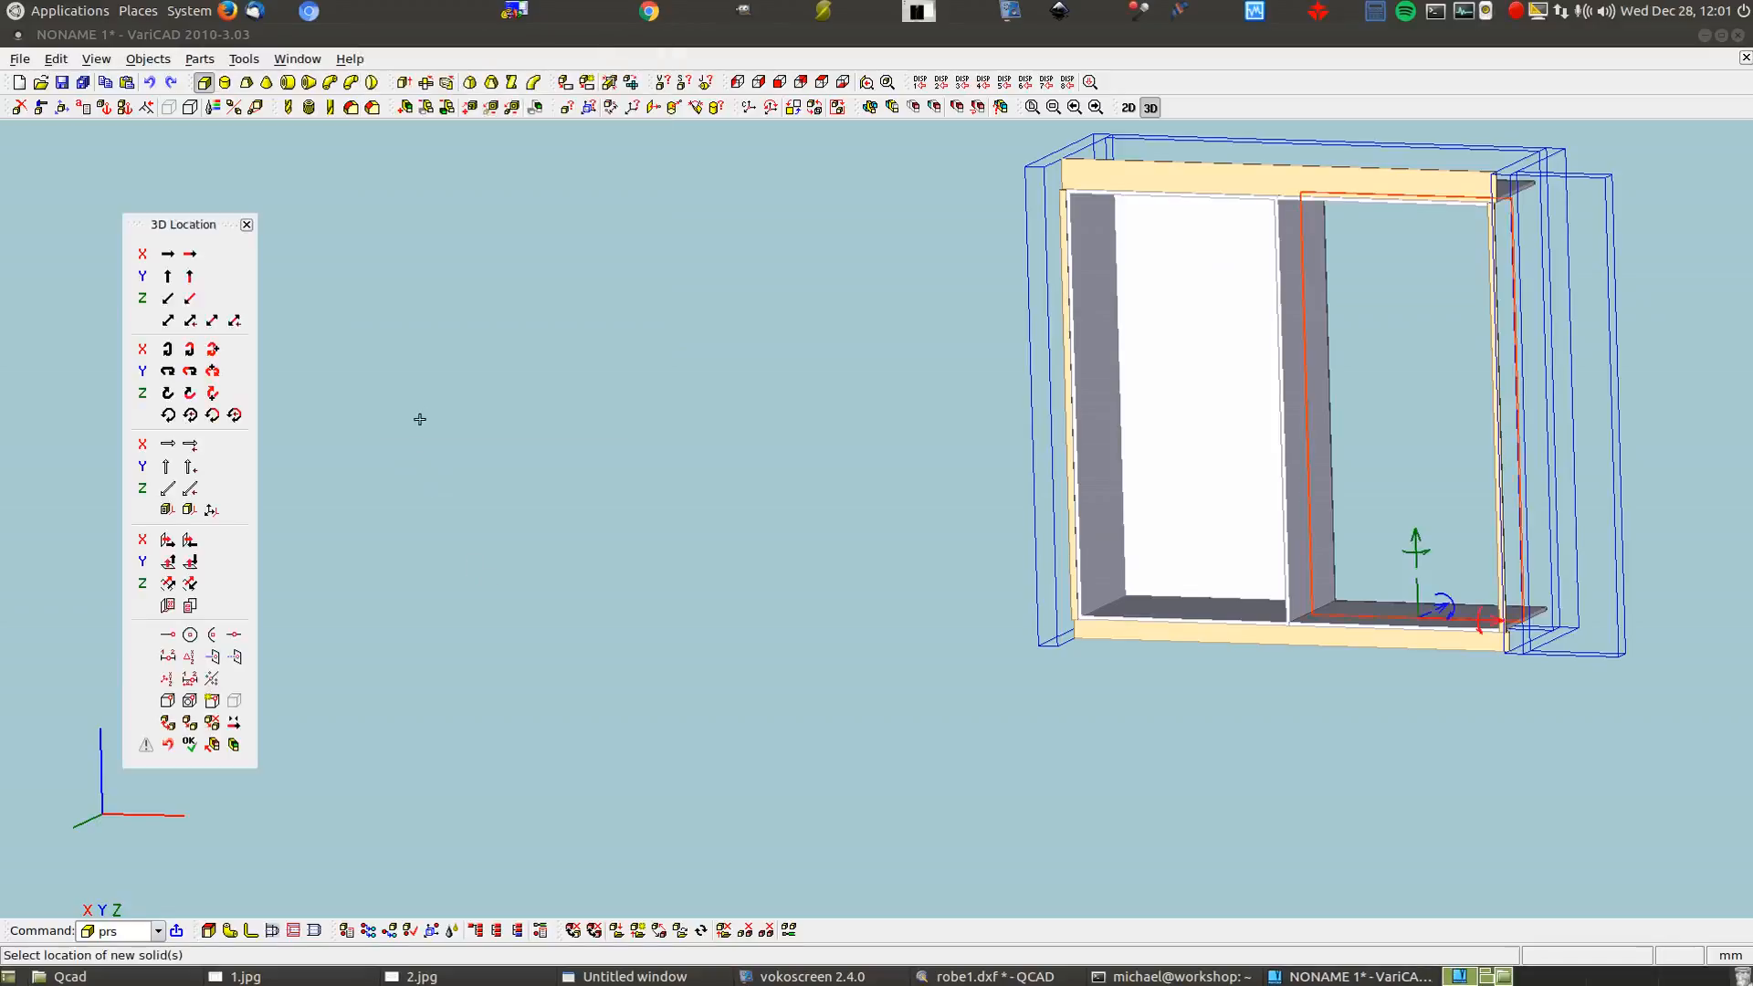
# Move the partition by a two-point vector to the carcass's inner corner
pyautogui.click(168, 319)
pyautogui.press('Return')
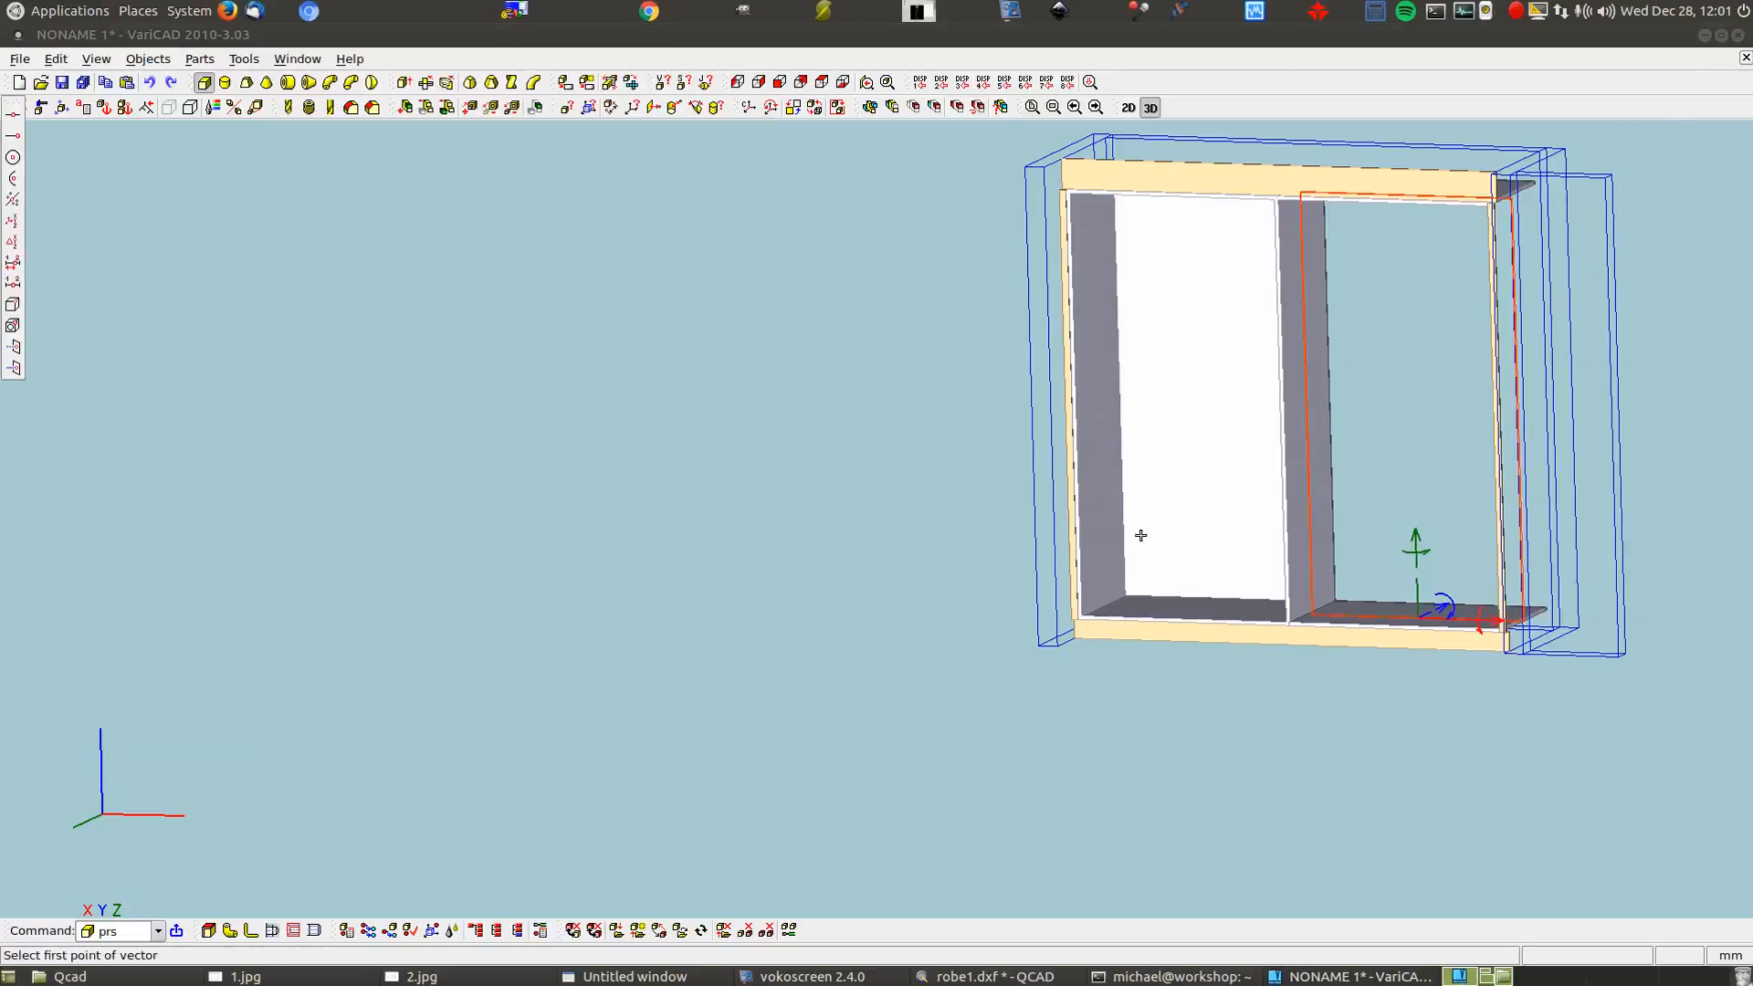
pyautogui.scroll(2, 1139, 538)
pyautogui.scroll(5, 1551, 630)
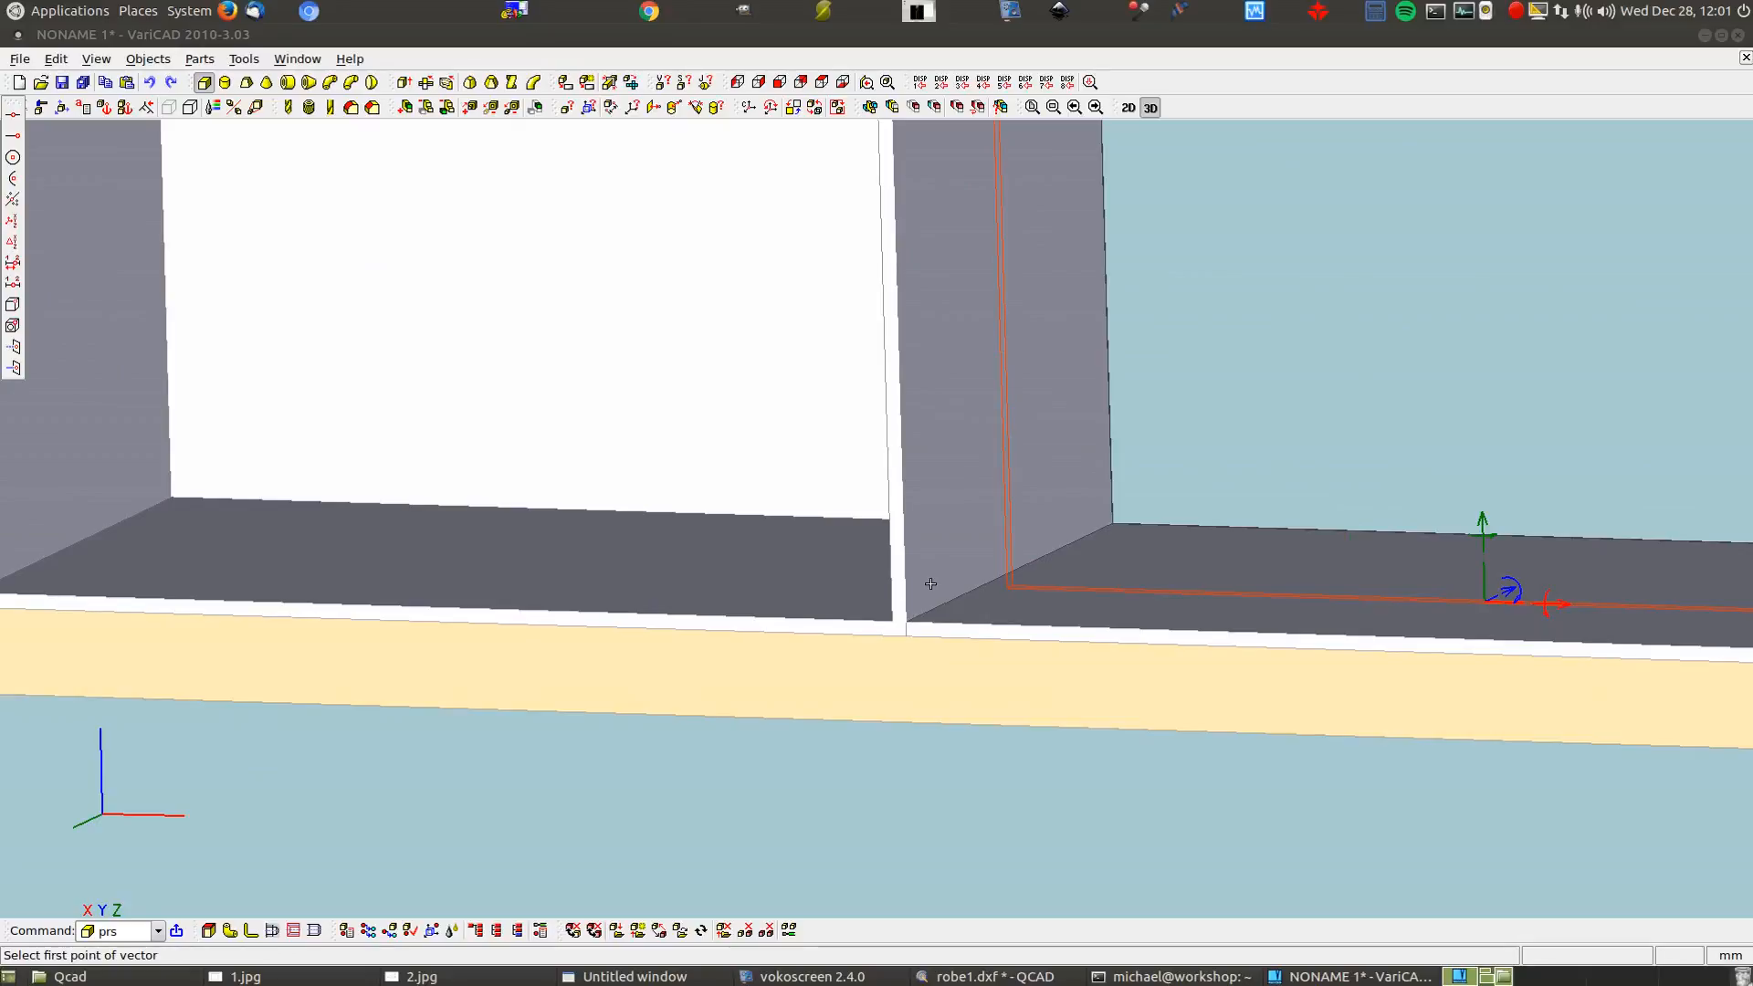
pyautogui.scroll(2, 1004, 585)
pyautogui.scroll(1, 1008, 583)
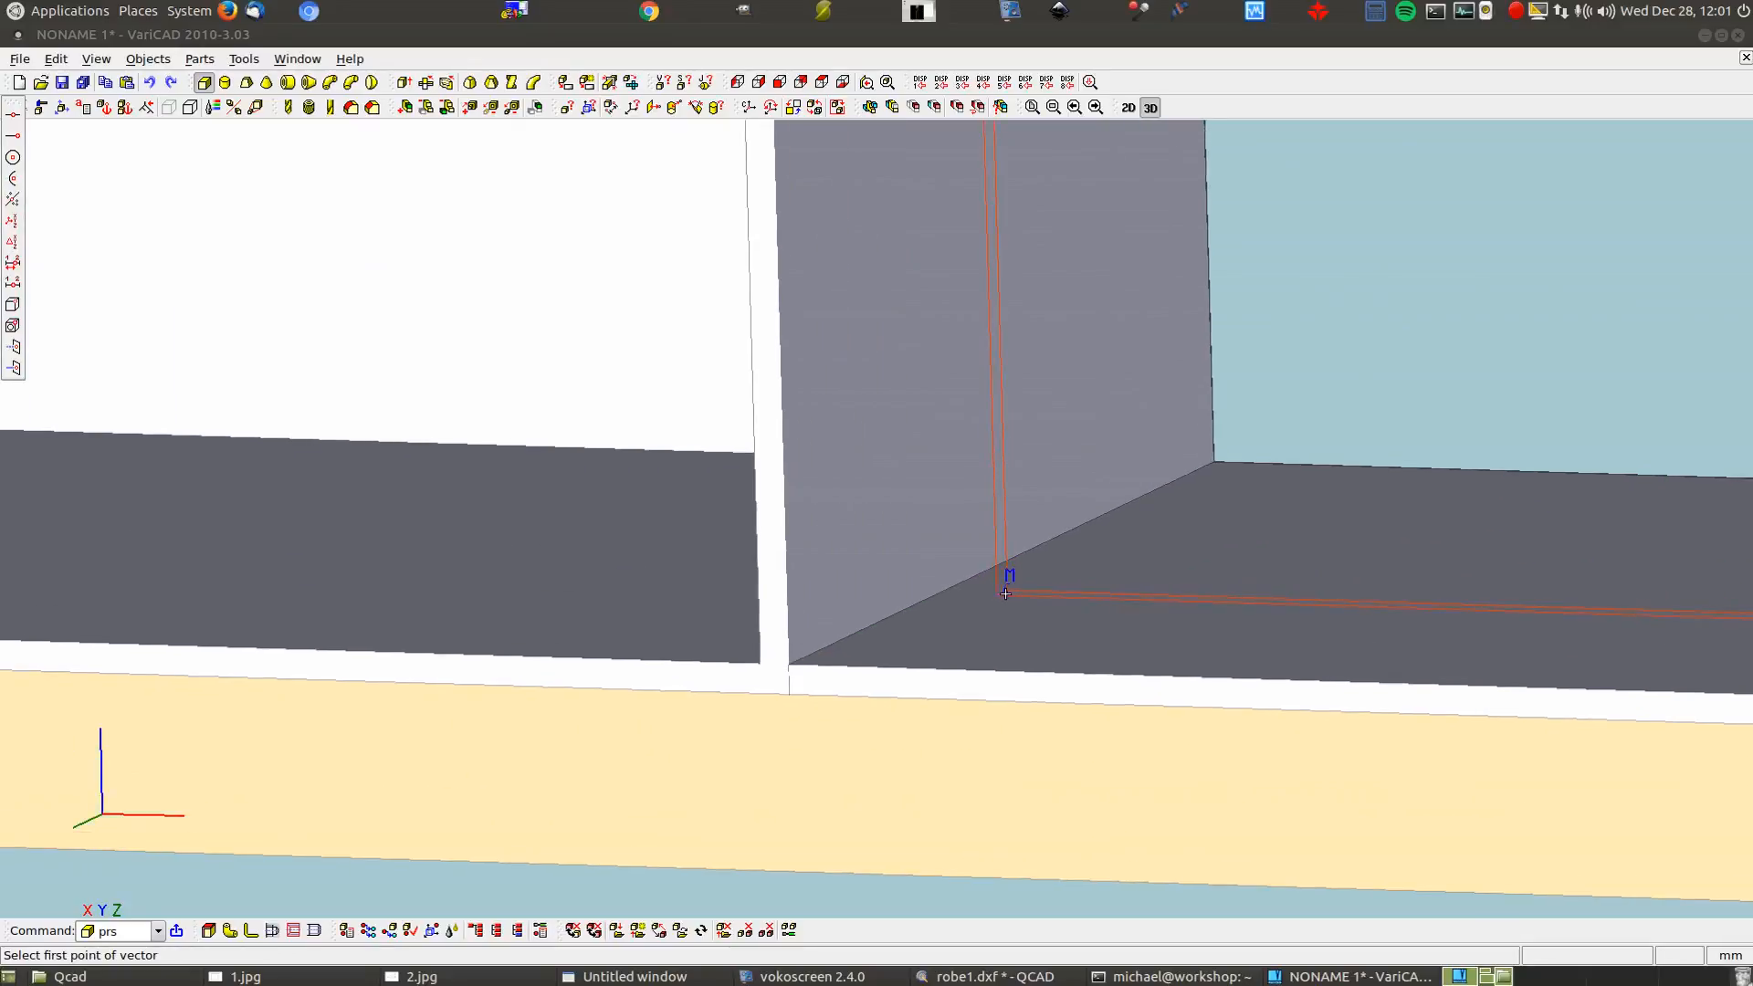
pyautogui.click(1007, 584)
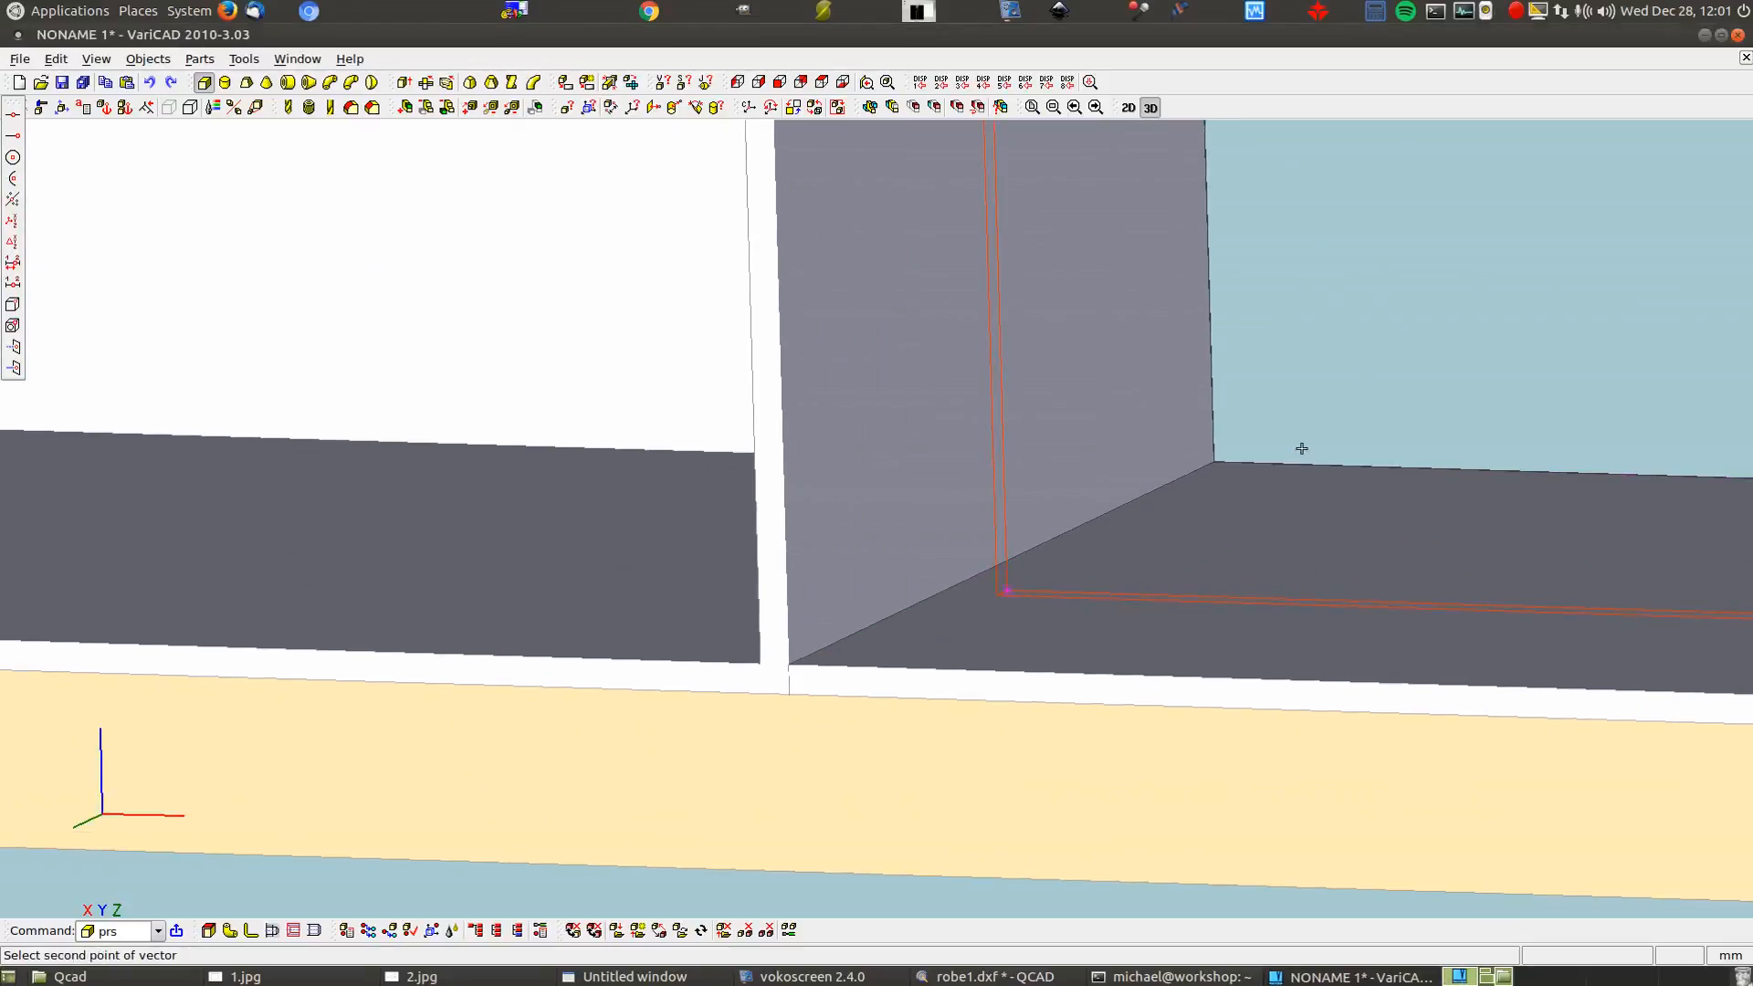
pyautogui.click(1216, 456)
pyautogui.click(421, 316)
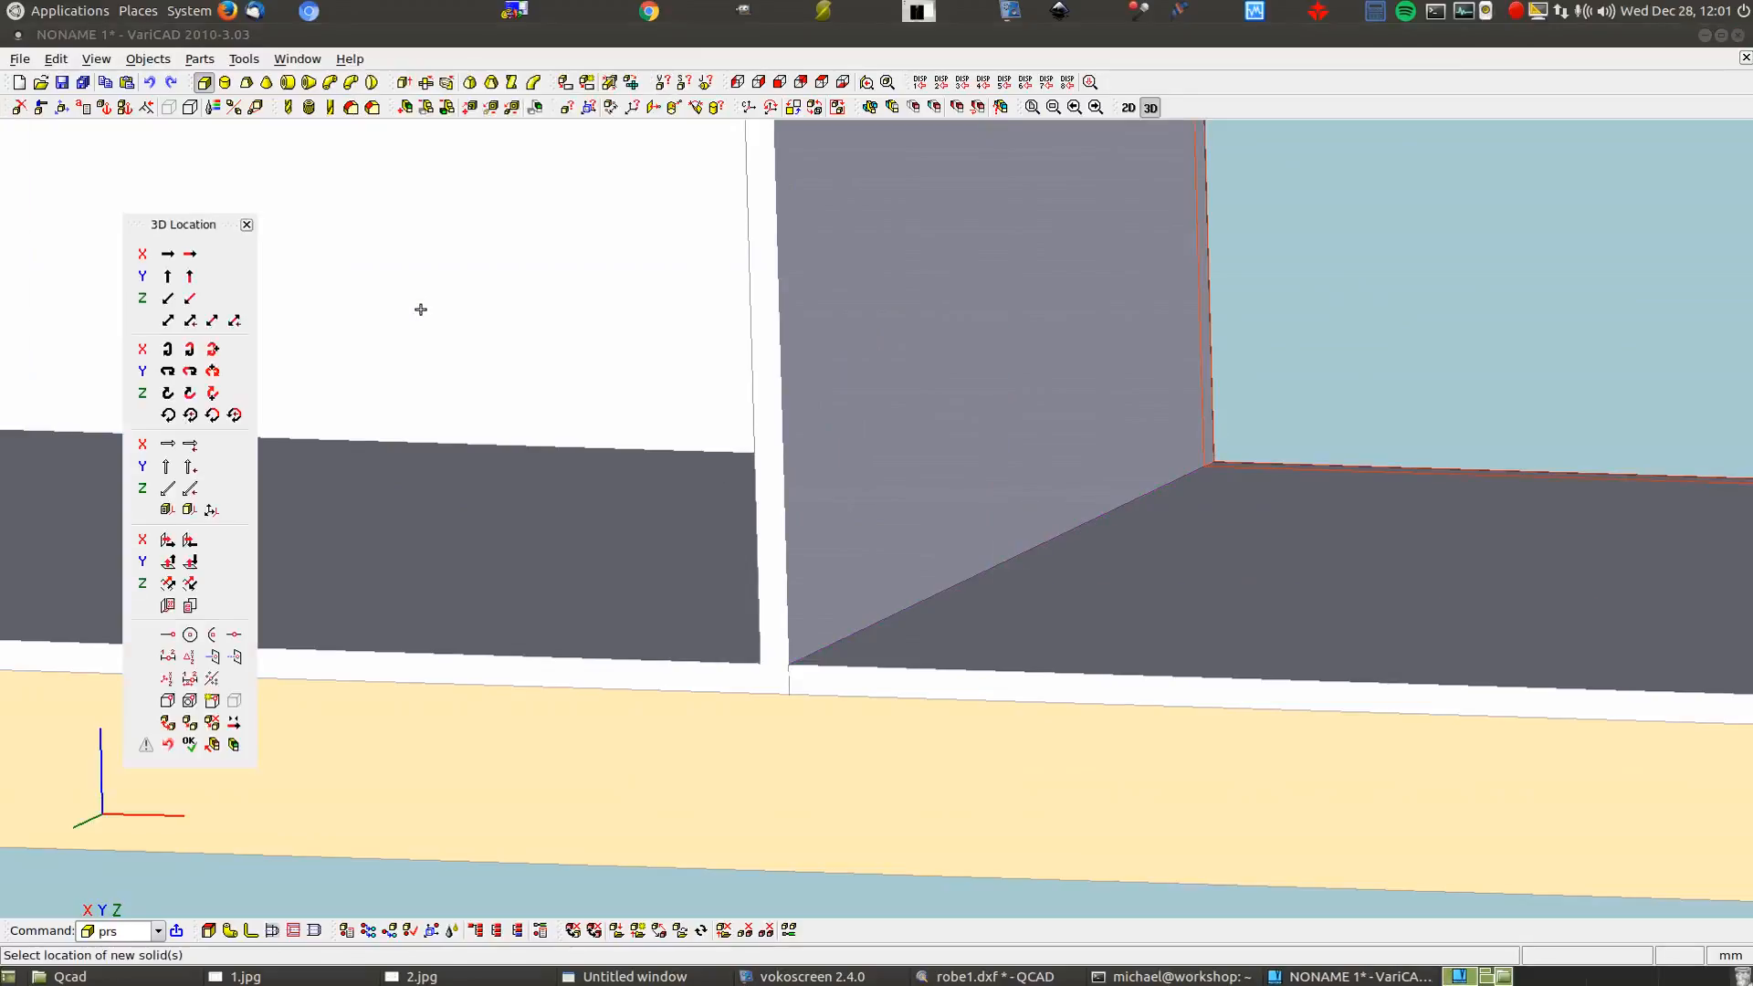
pyautogui.rightClick(420, 309)
pyautogui.scroll(-6, 683, 427)
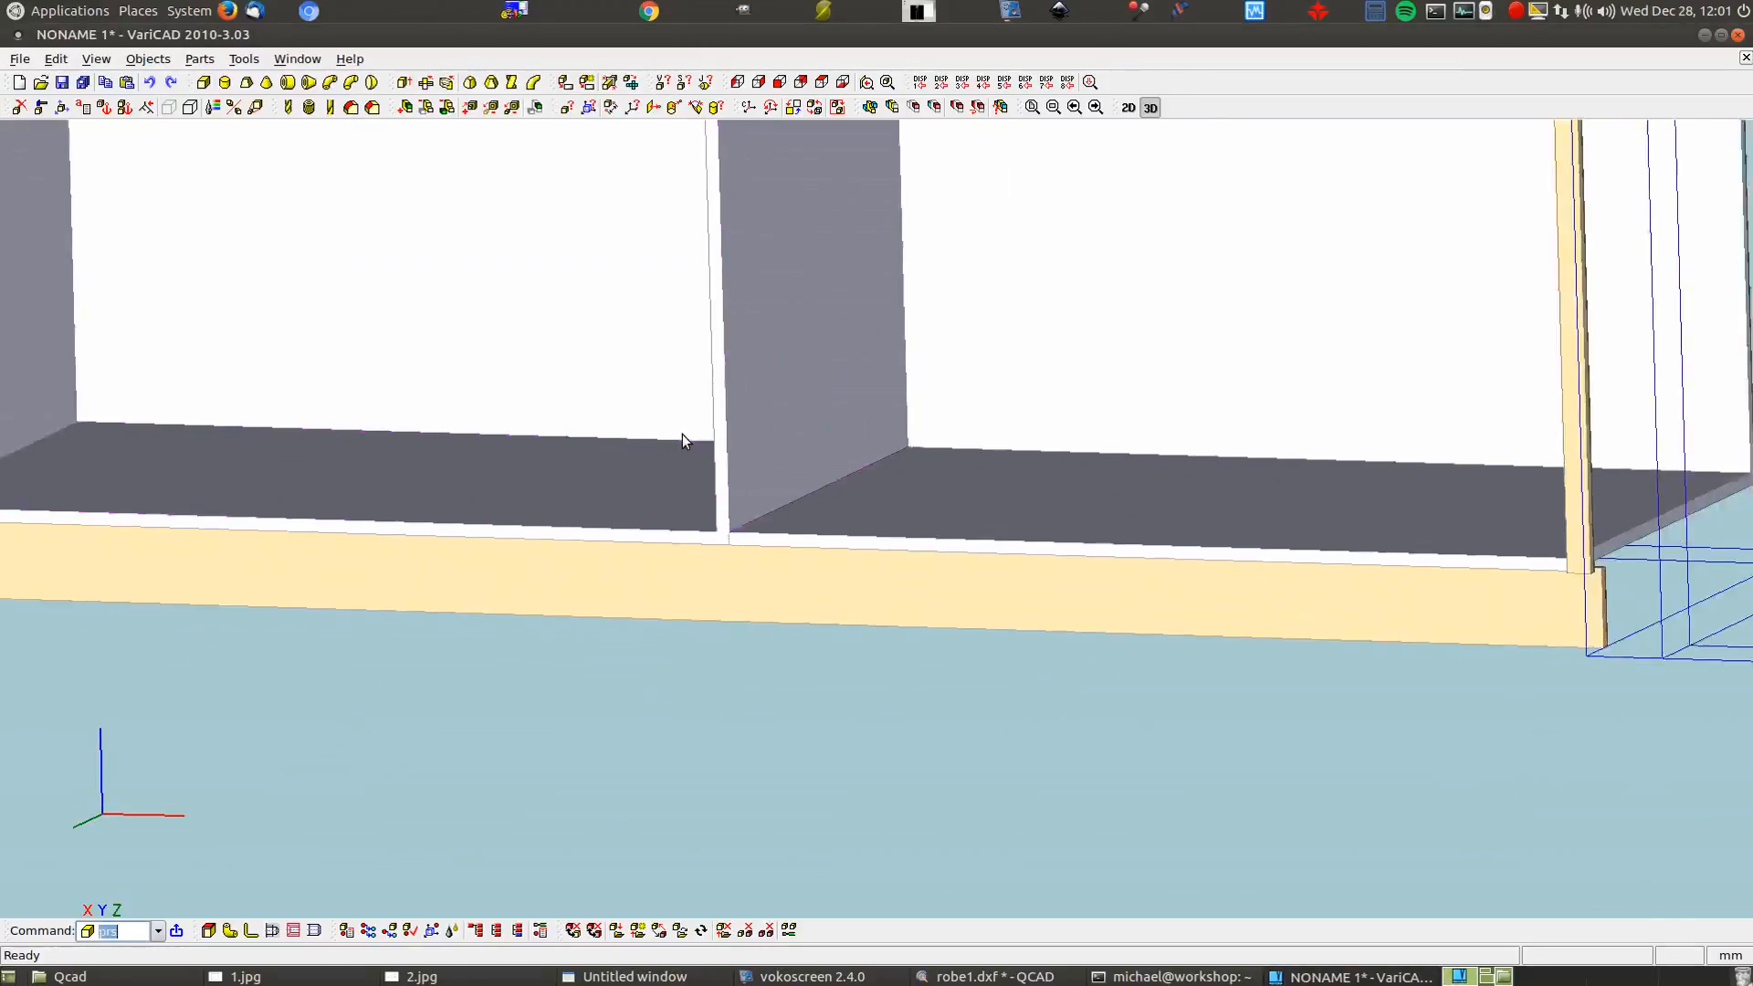
pyautogui.scroll(-6, 718, 577)
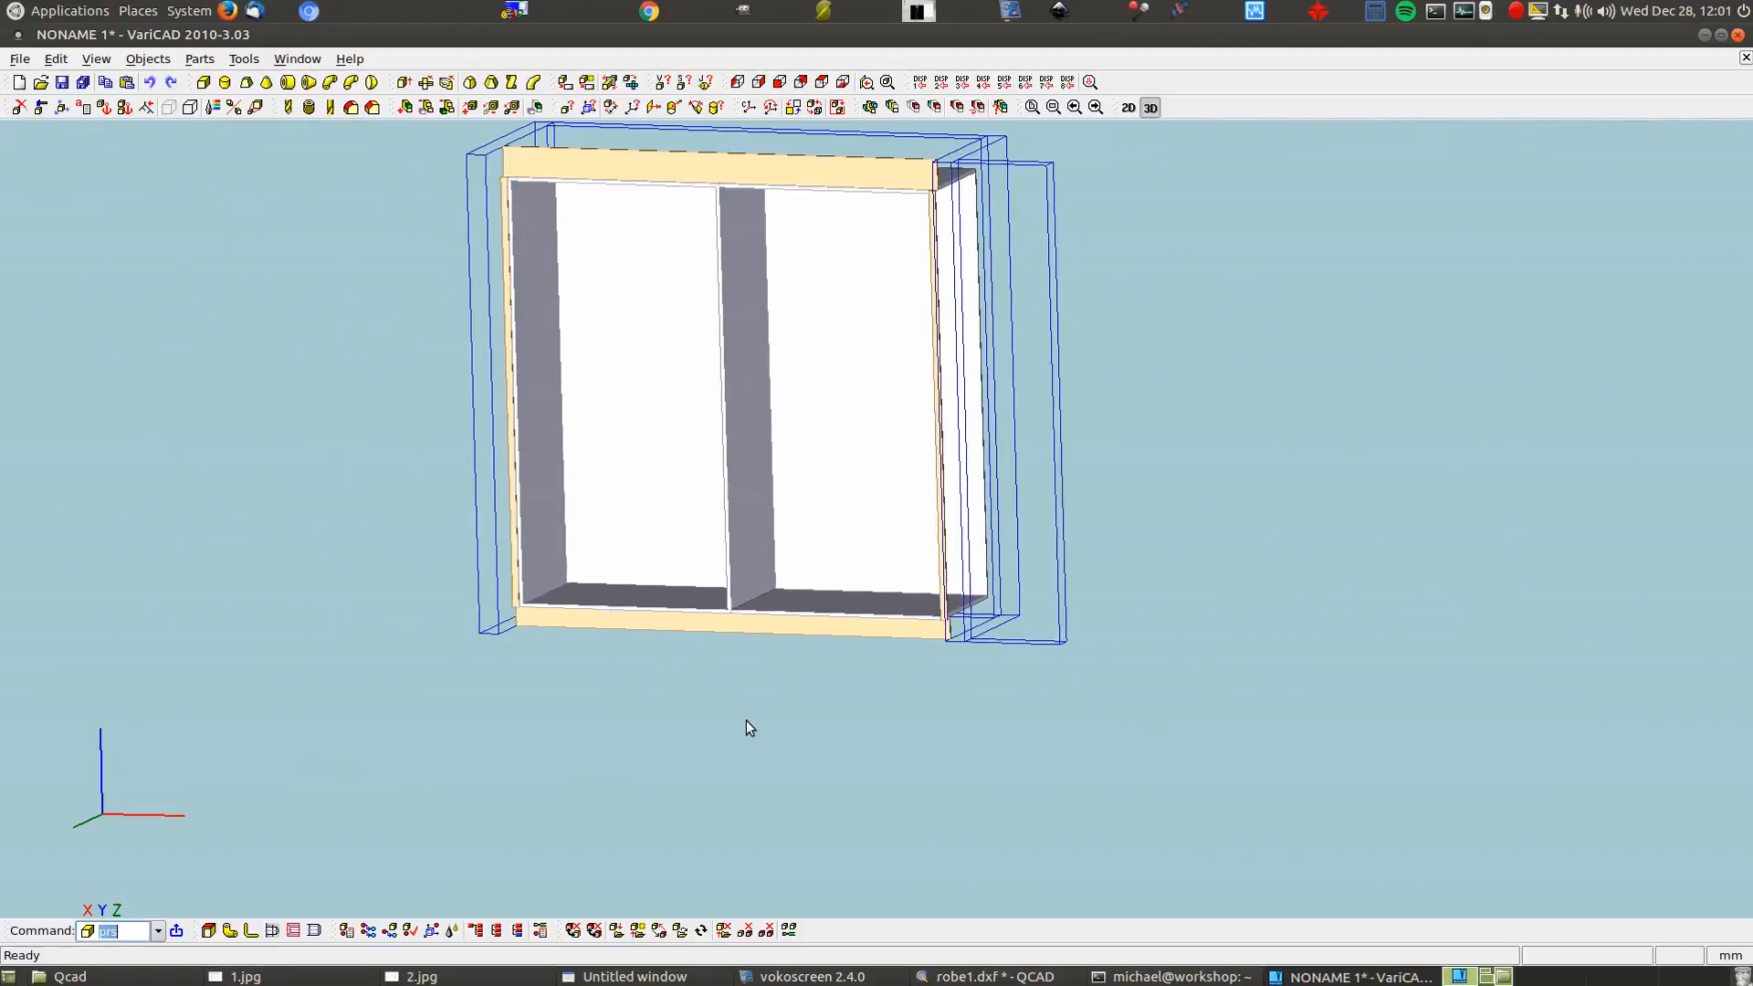
# Create a box panel with length 656 measured point-to-plane and width 16
pyautogui.click(209, 84)
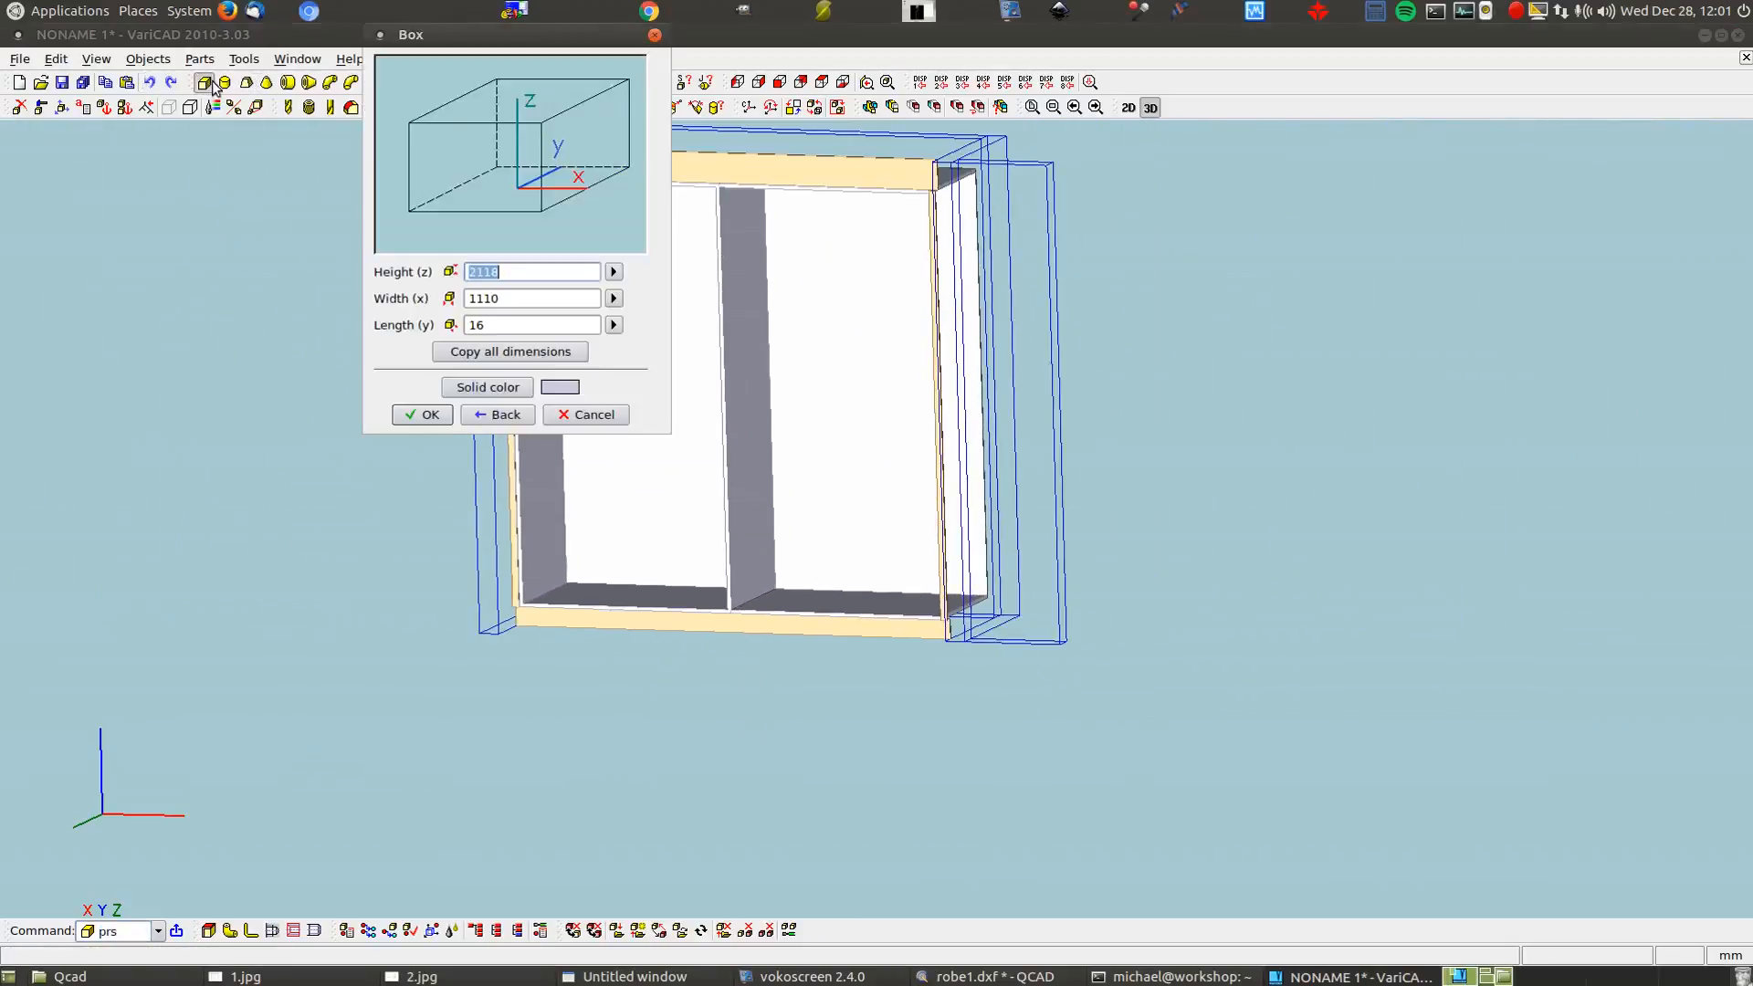
pyautogui.click(614, 326)
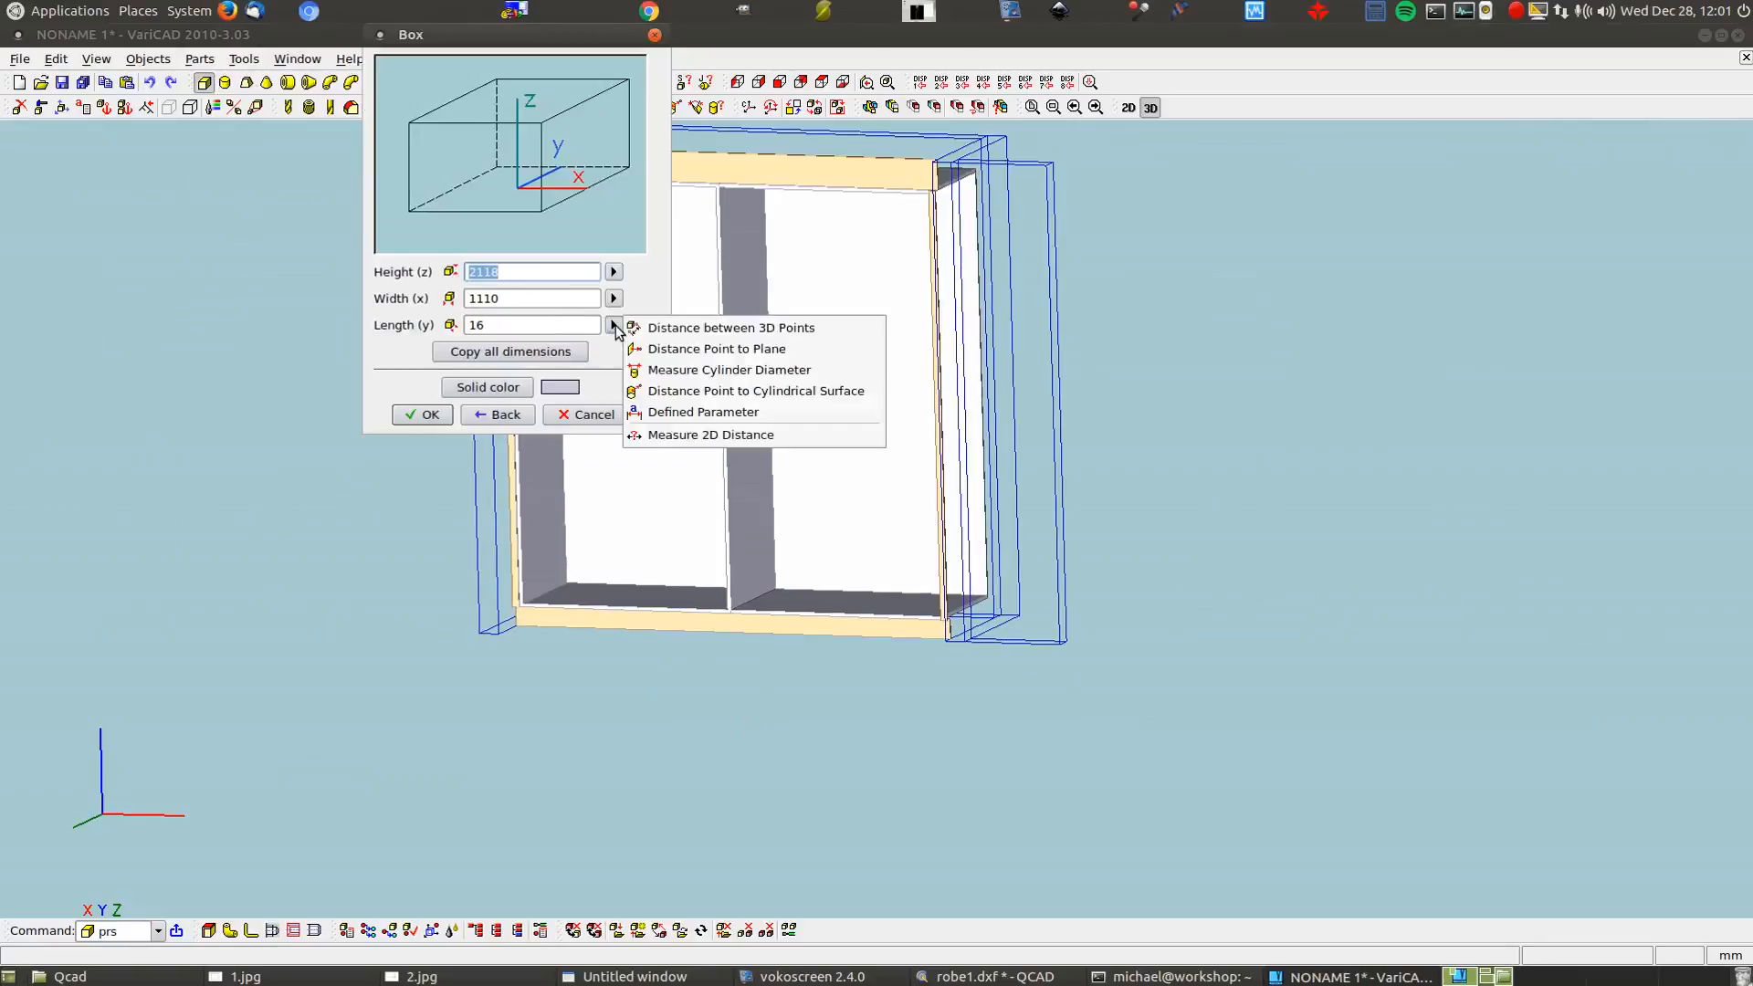
pyautogui.click(639, 350)
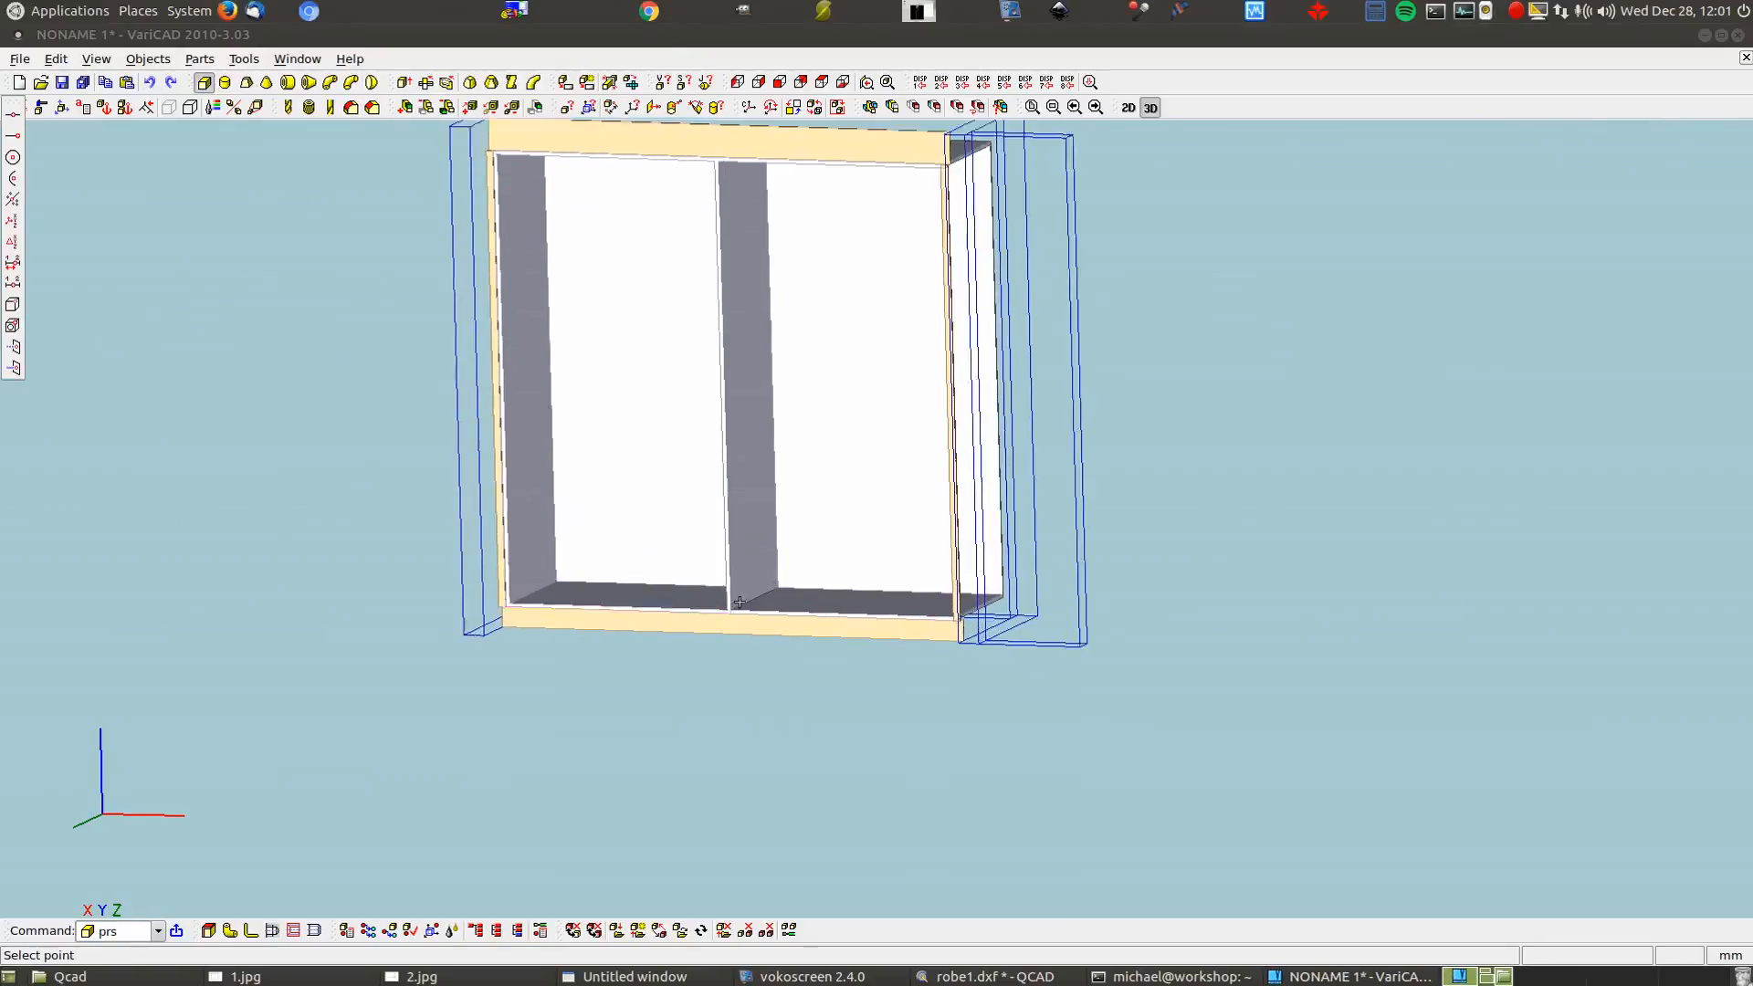
pyautogui.scroll(3, 739, 603)
pyautogui.click(704, 634)
pyautogui.click(959, 511)
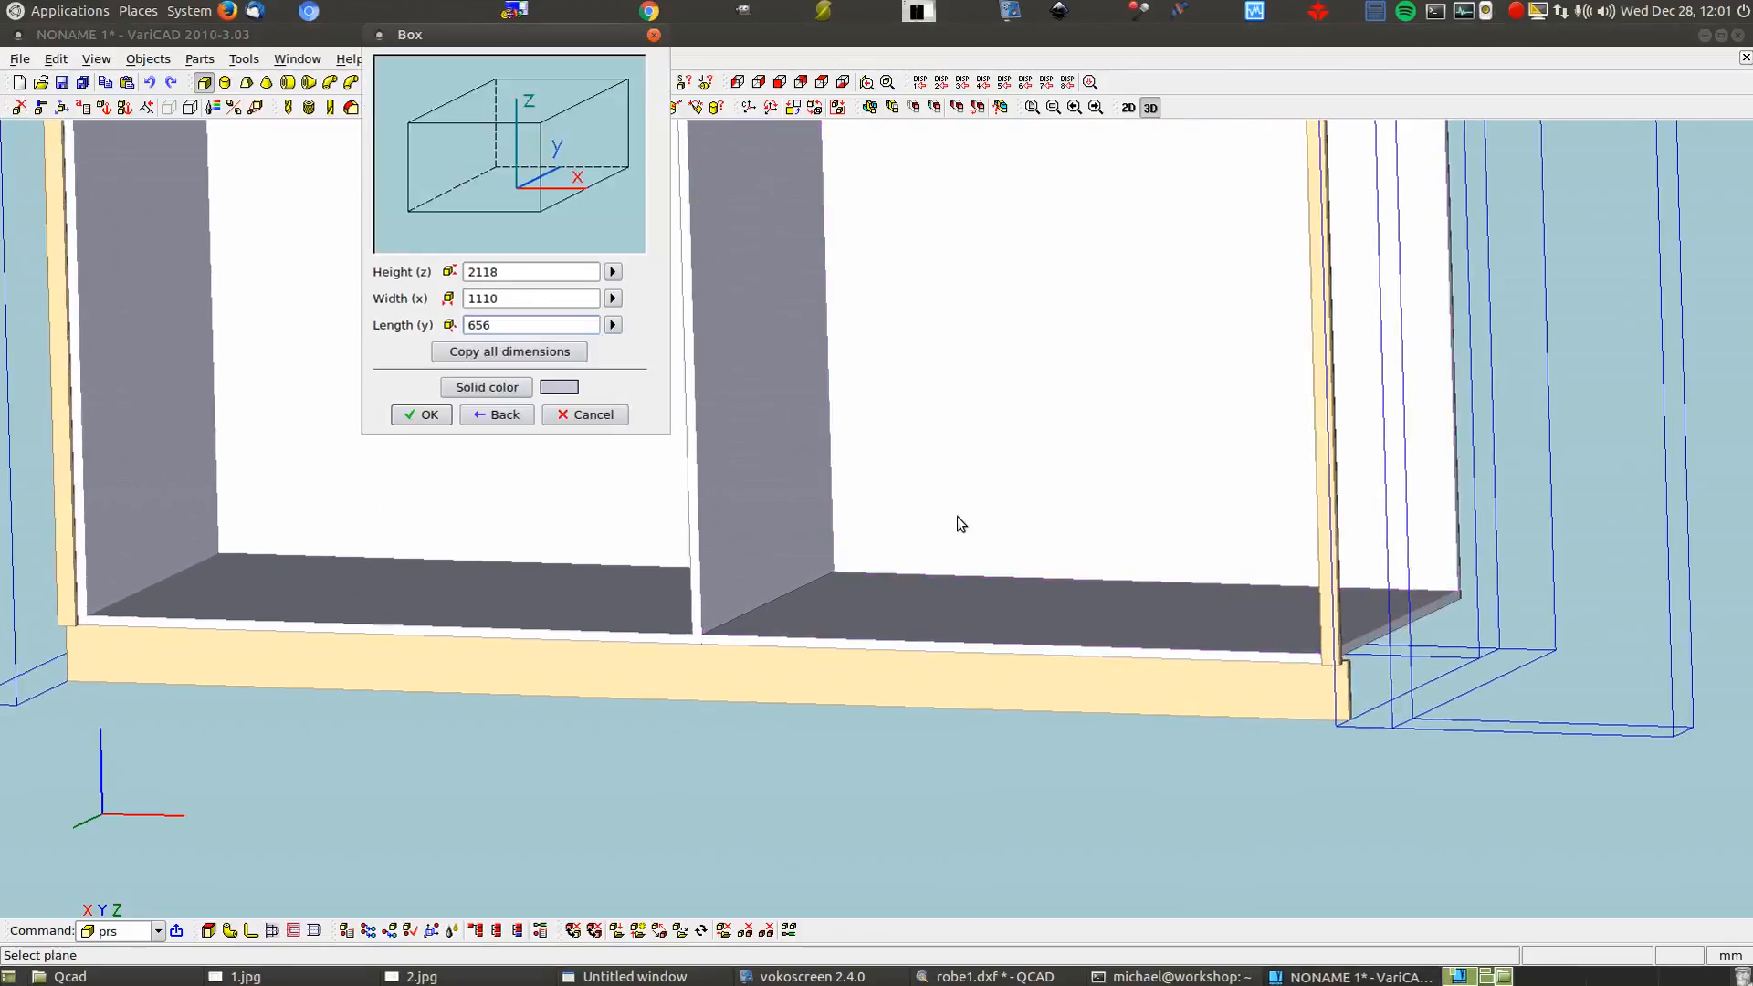
pyautogui.doubleClick(546, 299)
pyautogui.write('16')
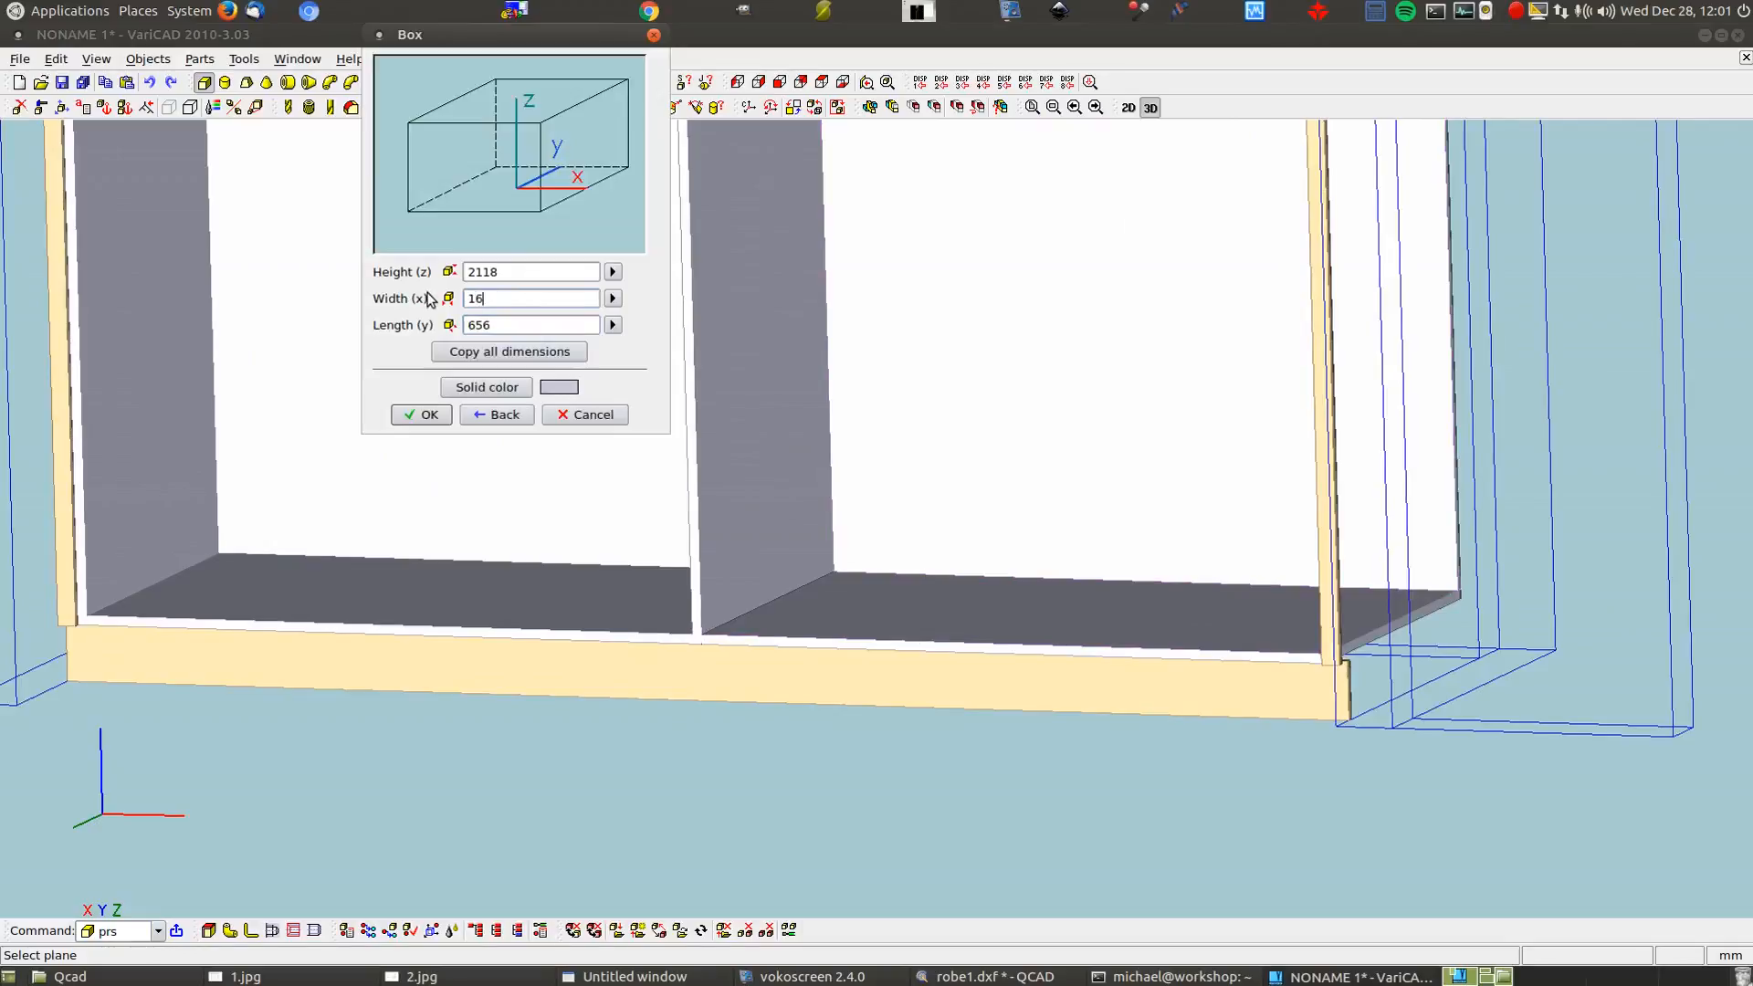
pyautogui.click(422, 414)
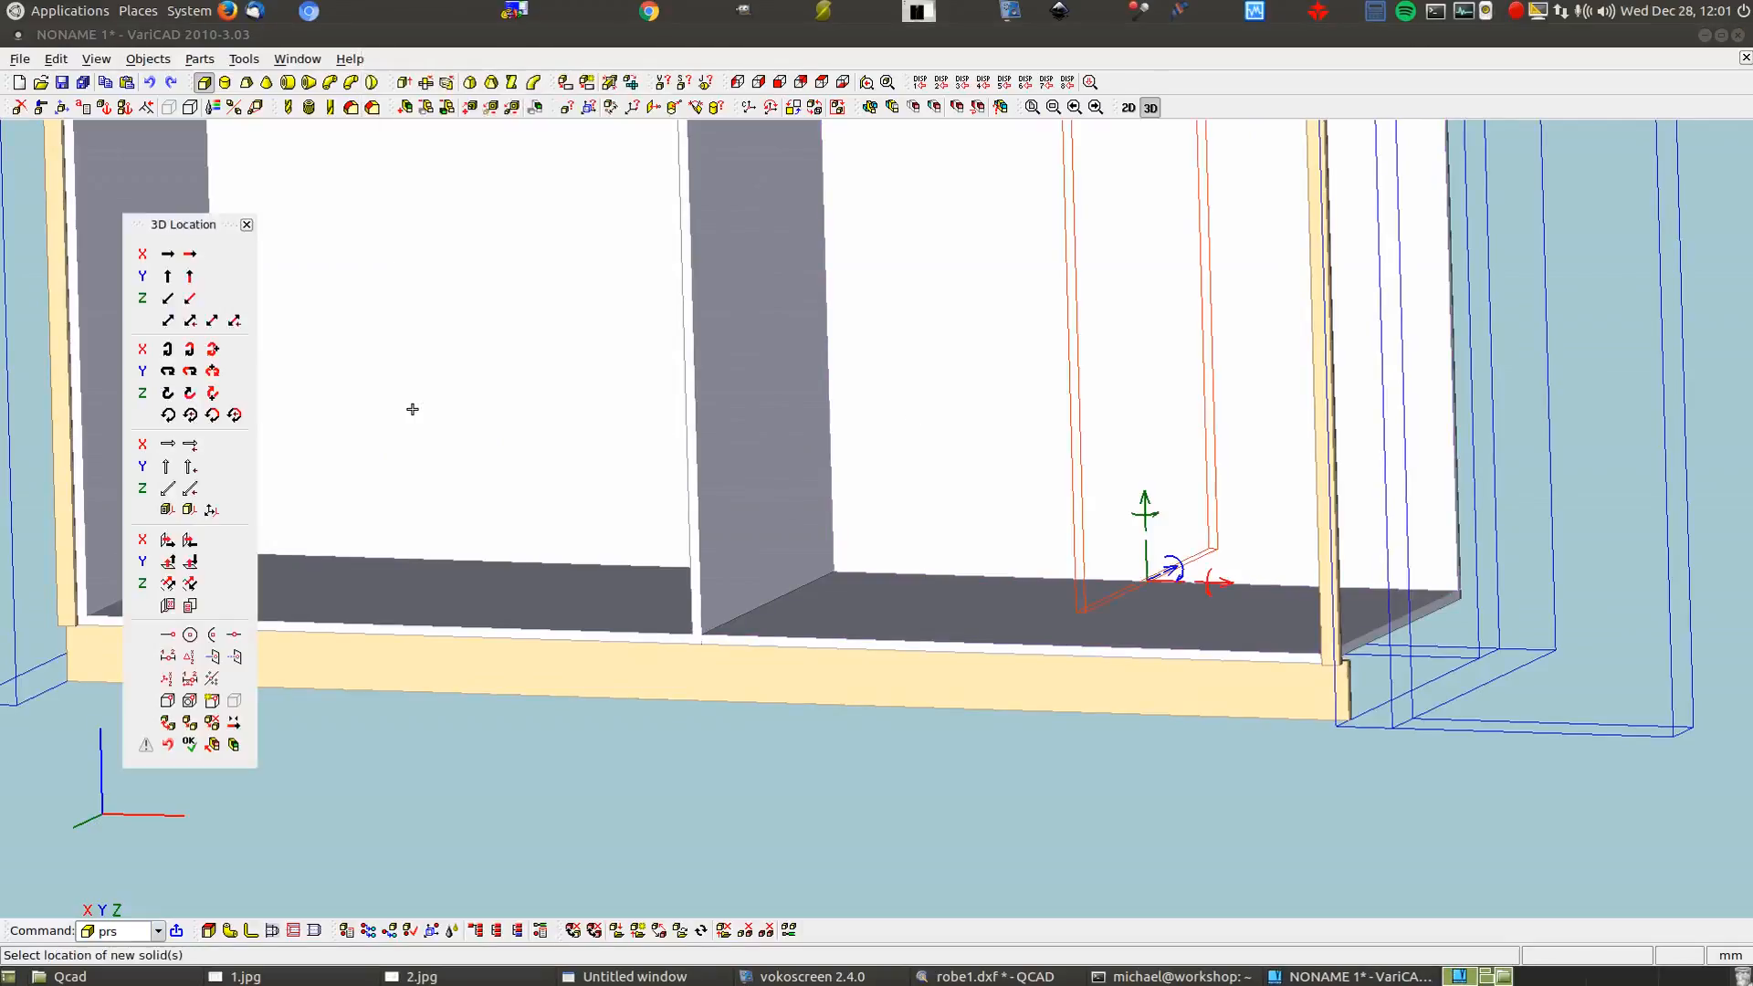
# Move the panel by a two-point vector to the central partition's bottom corner
pyautogui.click(163, 319)
pyautogui.press('Return')
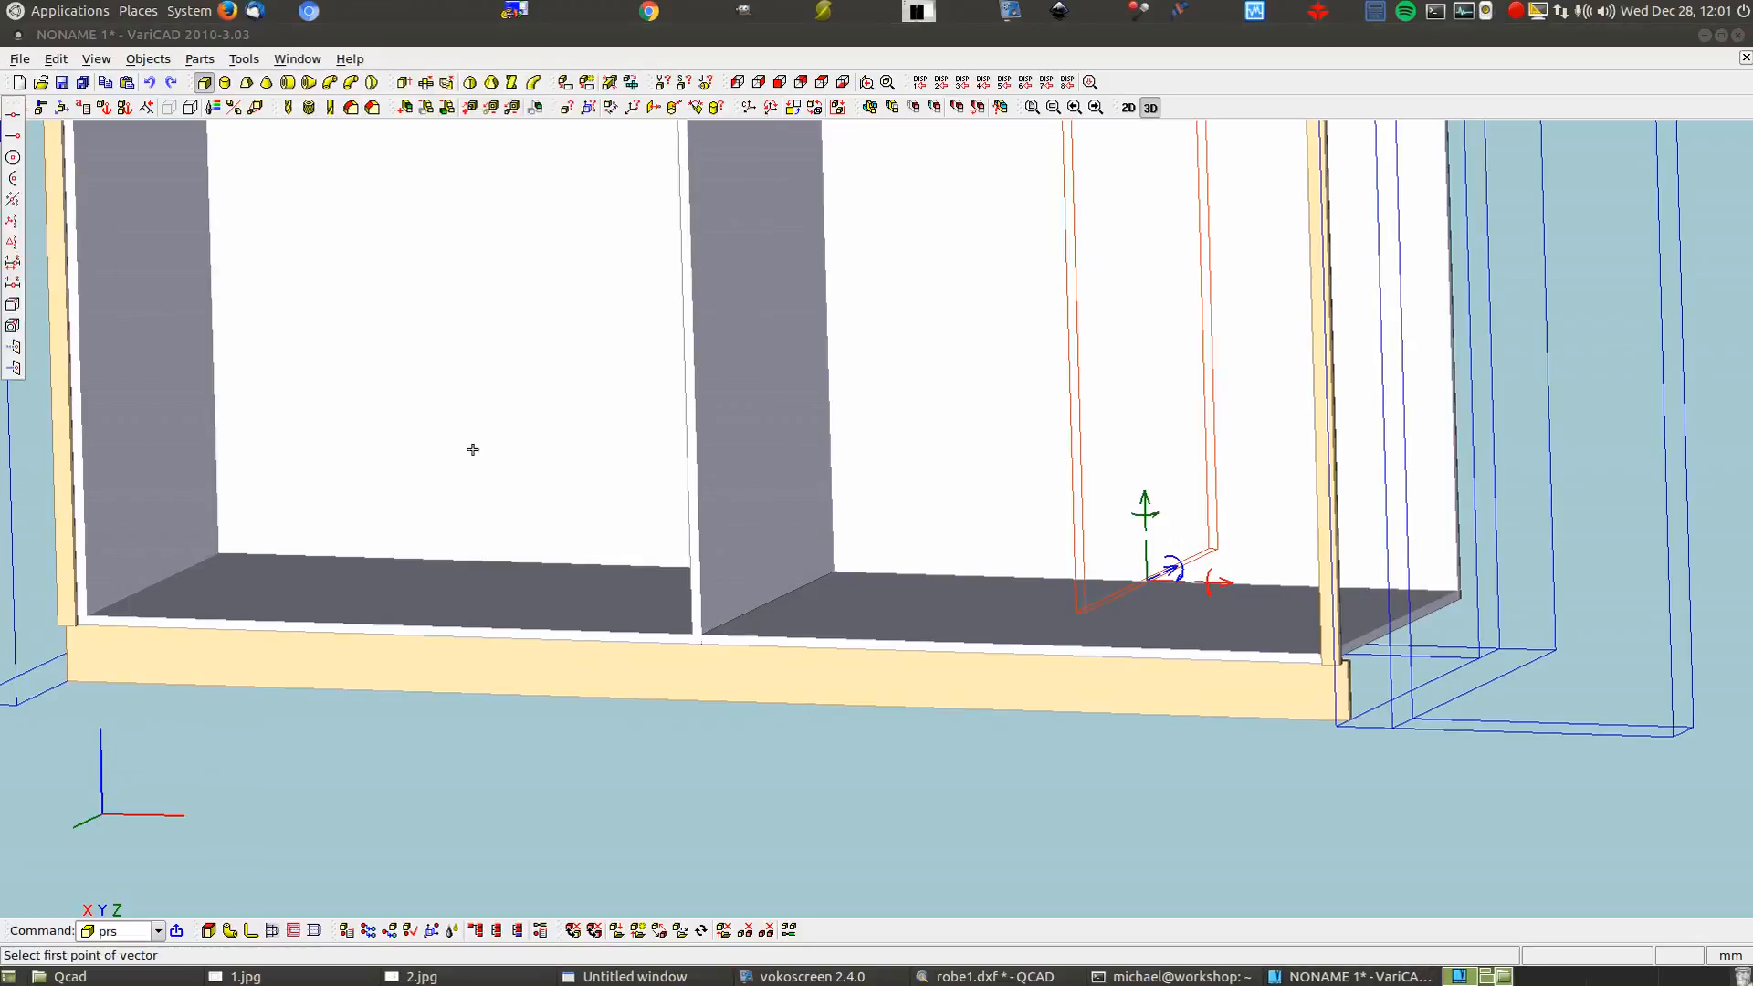
pyautogui.scroll(2, 892, 540)
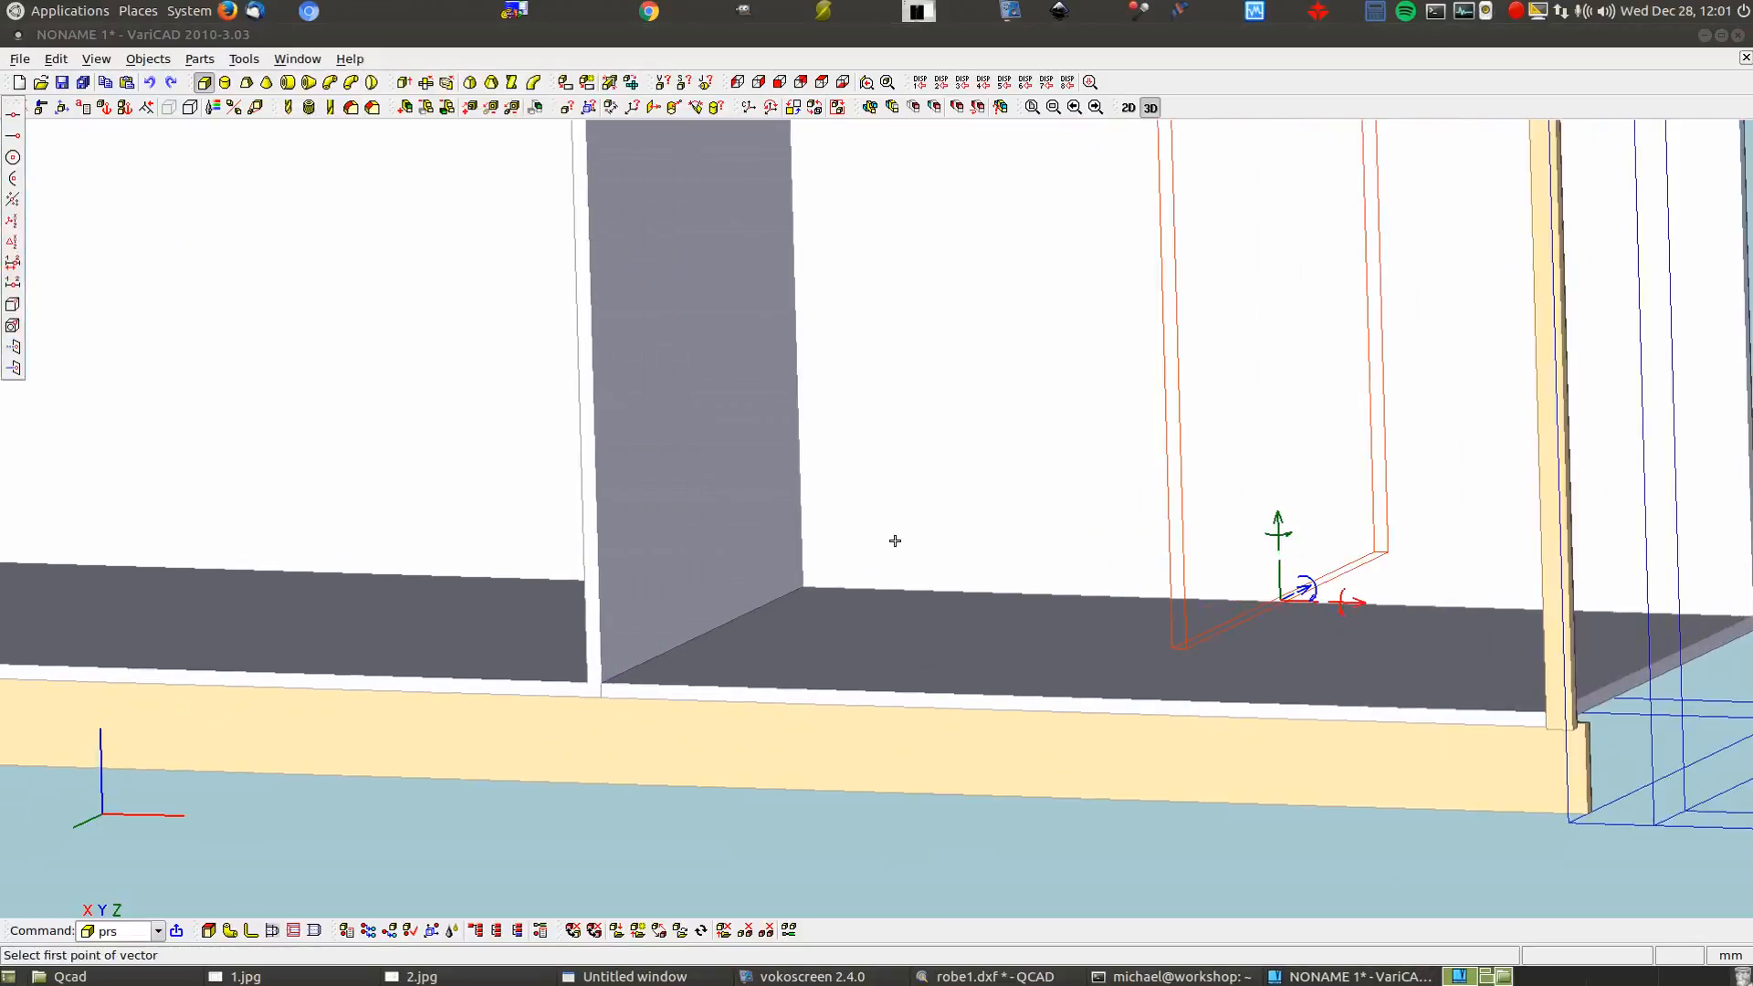
pyautogui.click(1172, 647)
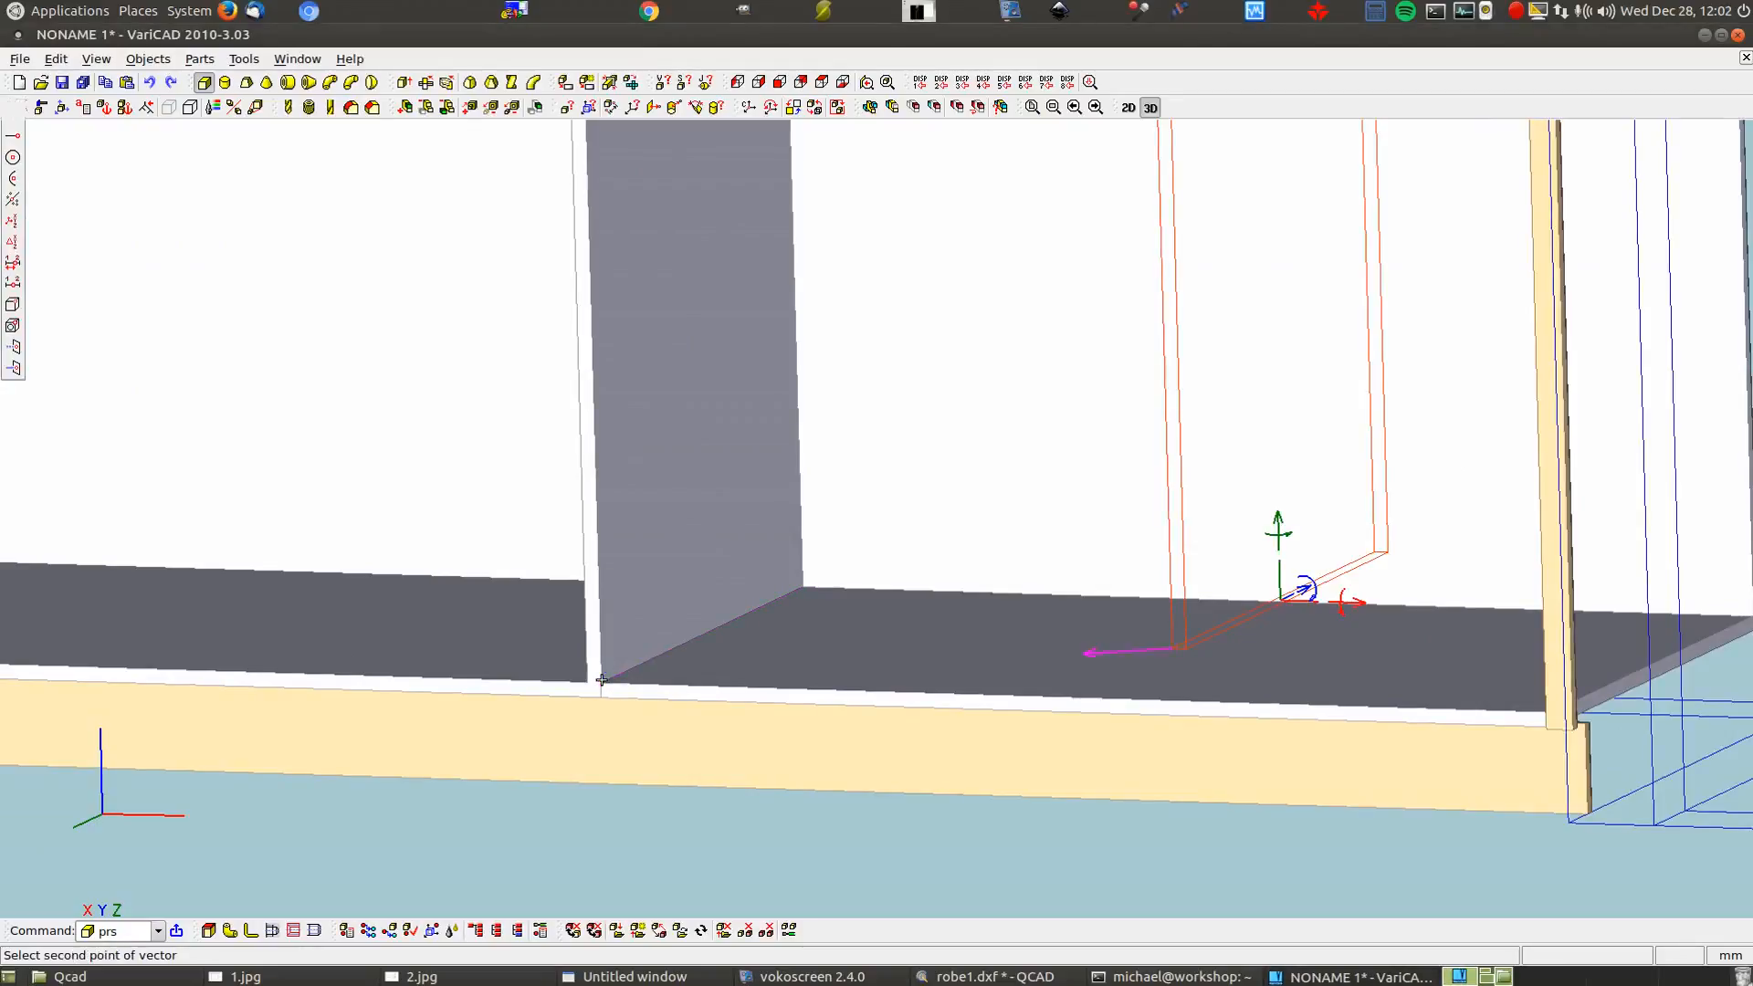
pyautogui.click(601, 679)
pyautogui.click(422, 314)
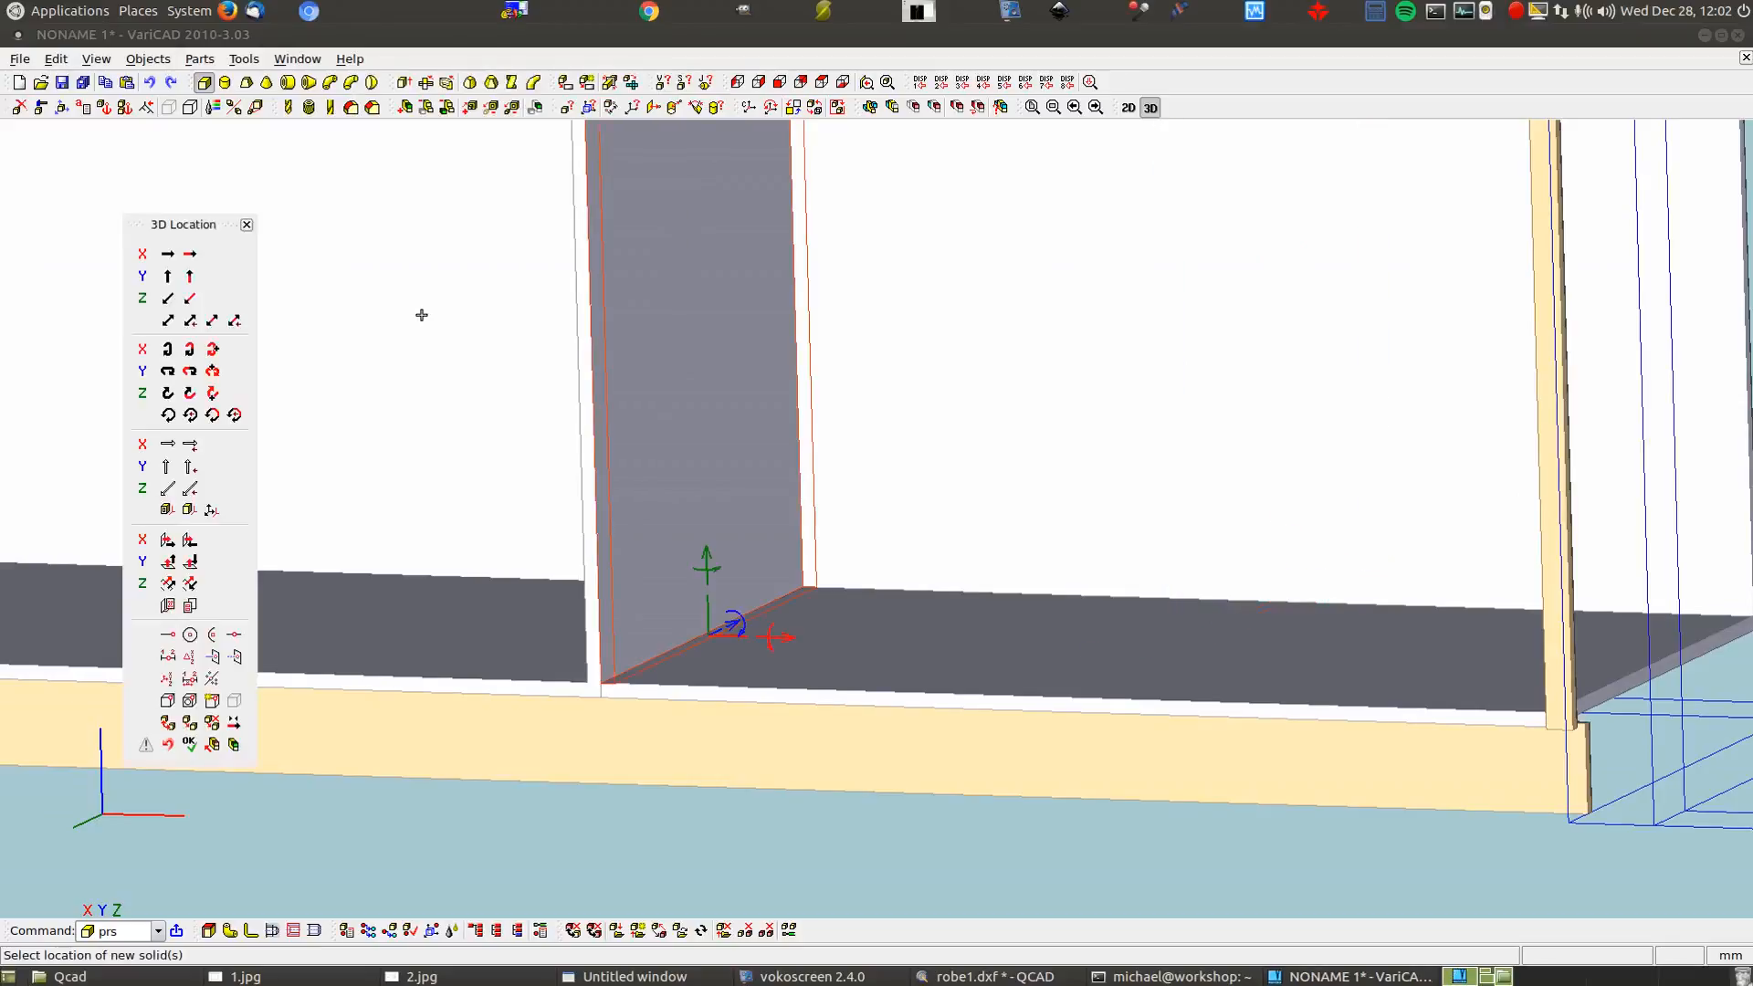
# Copy the panel 1094 mm along X, measured point-to-plane to the right end
pyautogui.click(785, 637)
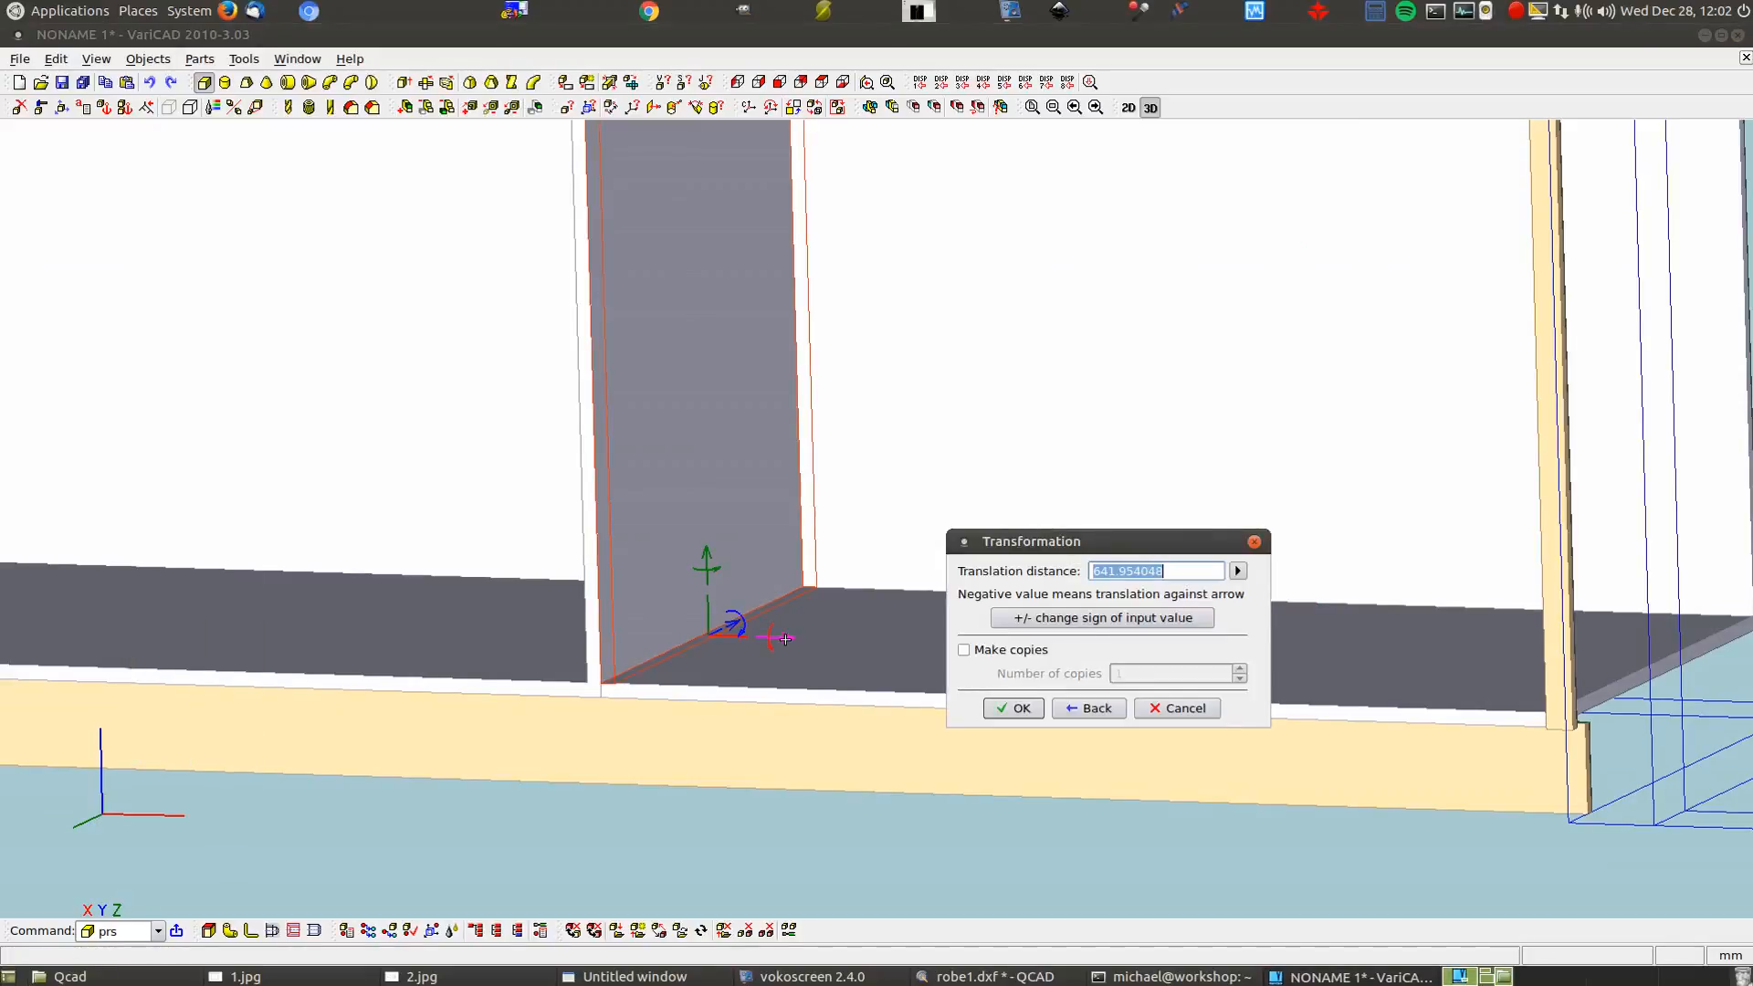
pyautogui.click(1238, 571)
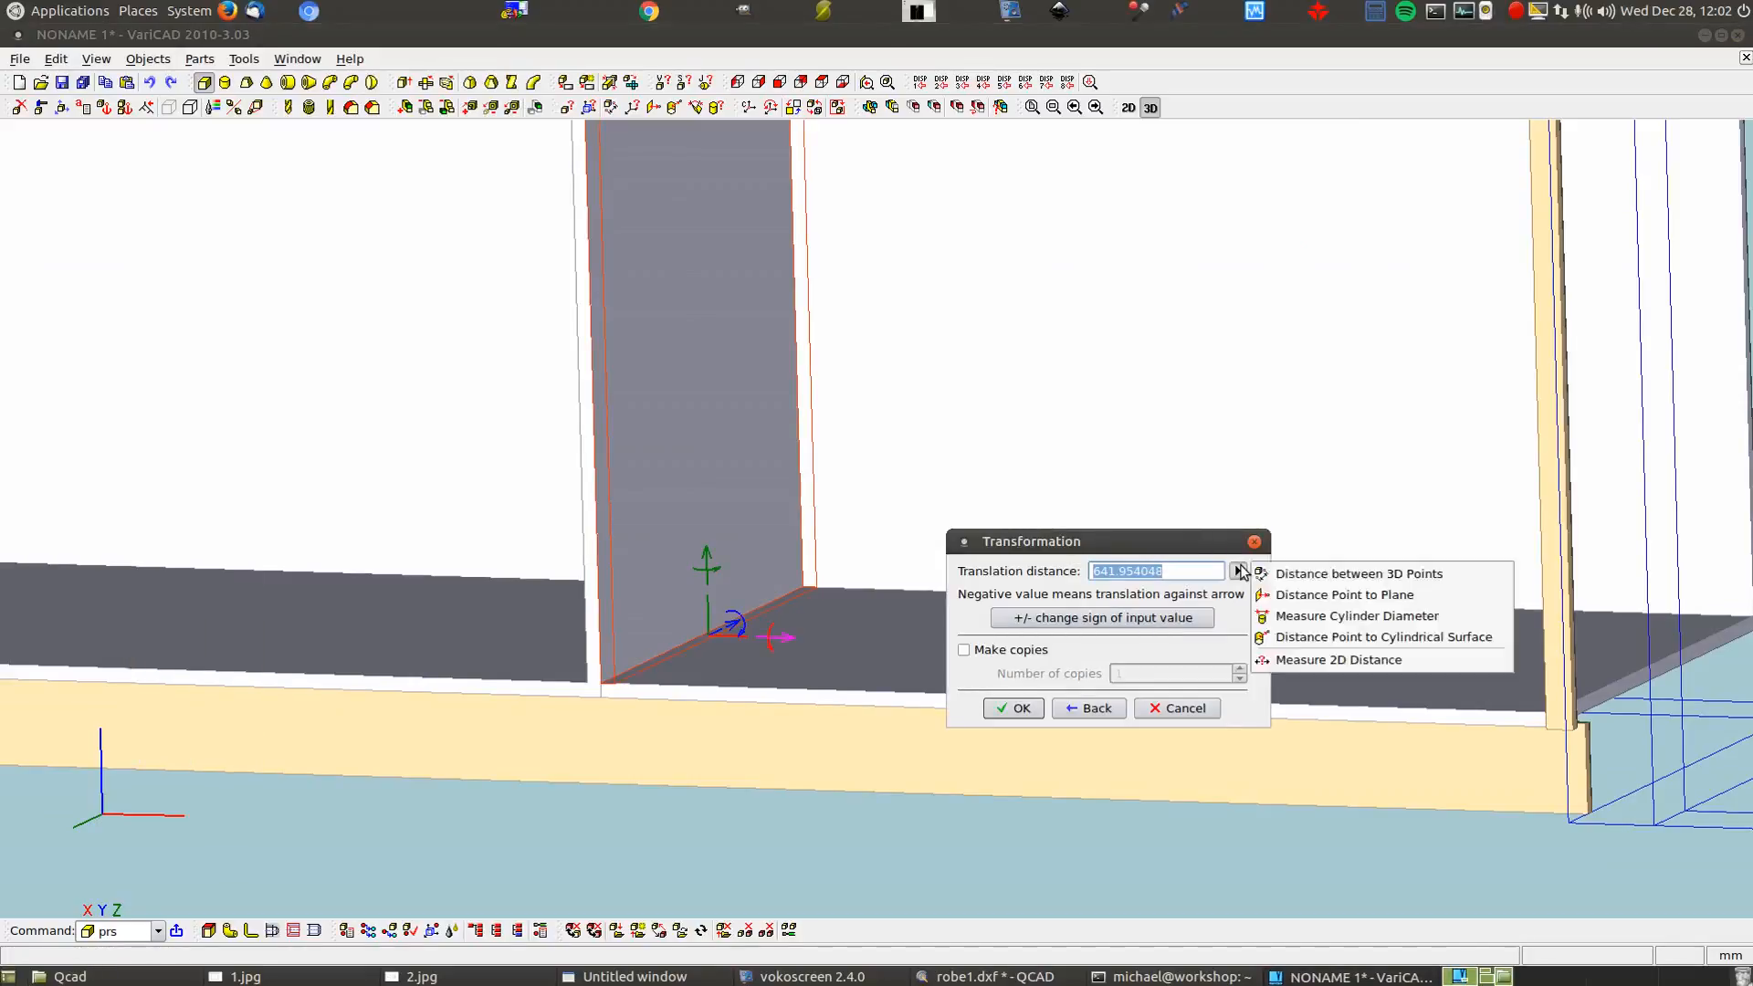
pyautogui.click(1283, 594)
pyautogui.scroll(2, 641, 678)
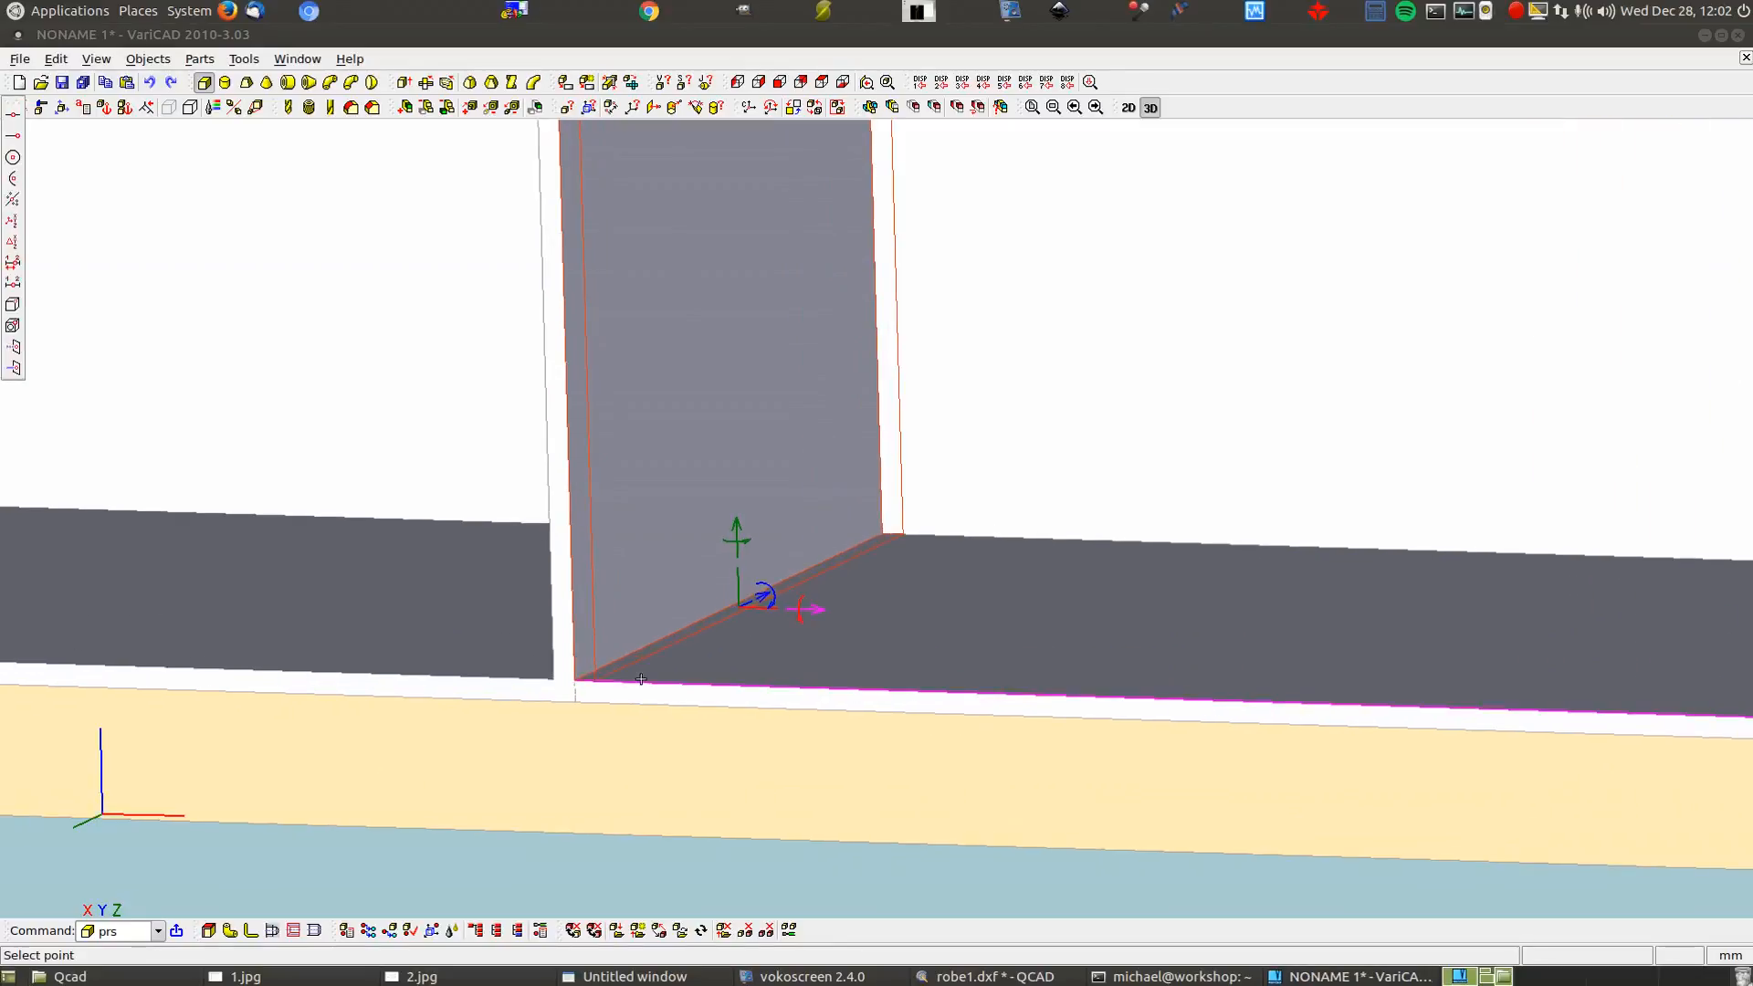
pyautogui.click(577, 679)
pyautogui.scroll(-2, 333, 532)
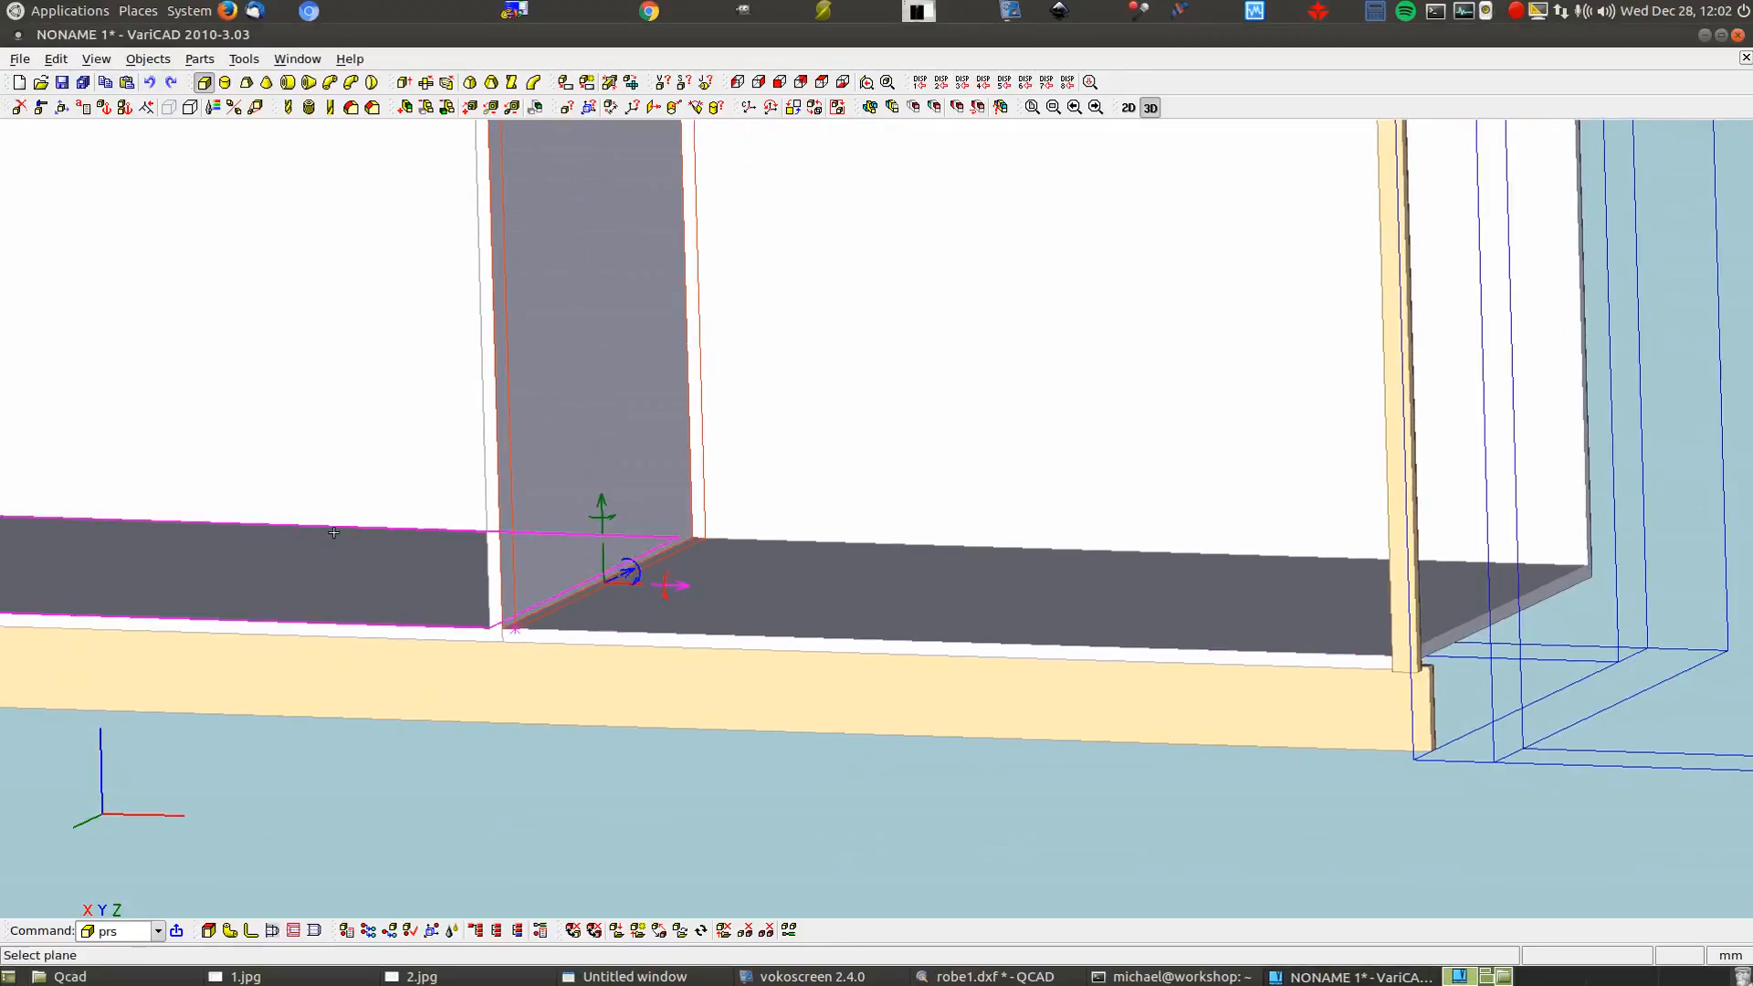
pyautogui.click(1468, 628)
pyautogui.click(963, 624)
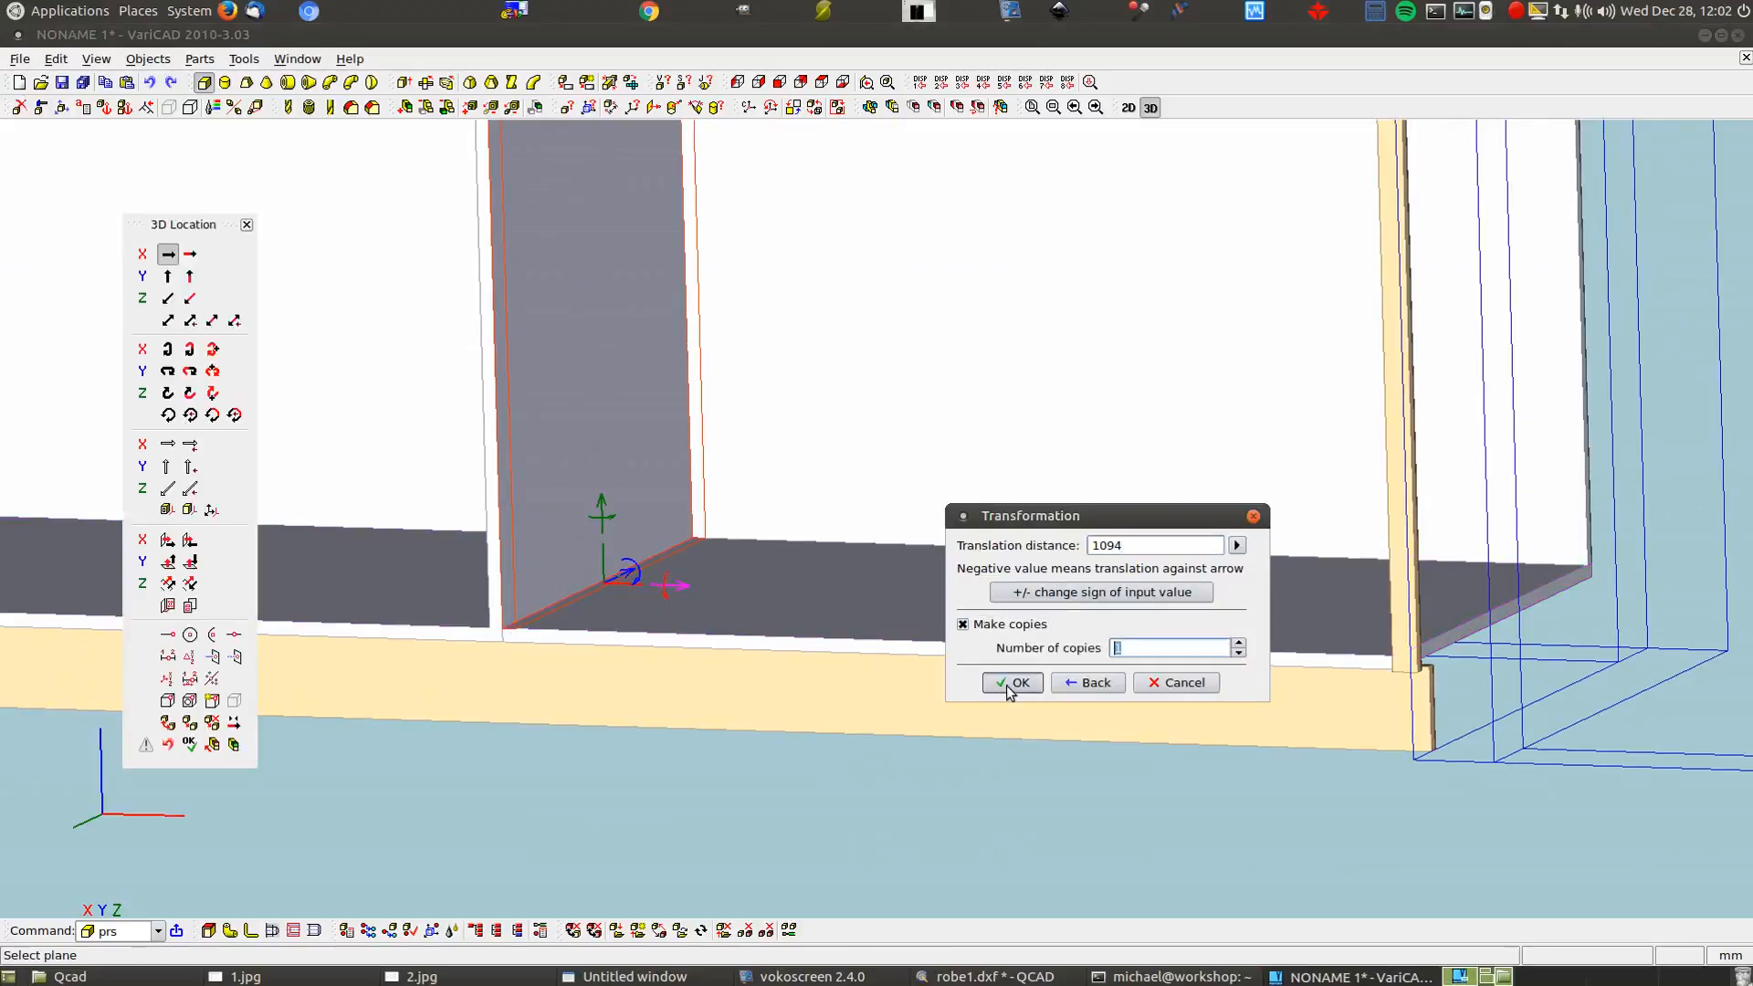
pyautogui.click(1009, 682)
pyautogui.rightClick(916, 758)
# Zoom out to view the whole two-bay carcass
pyautogui.scroll(-6, 914, 760)
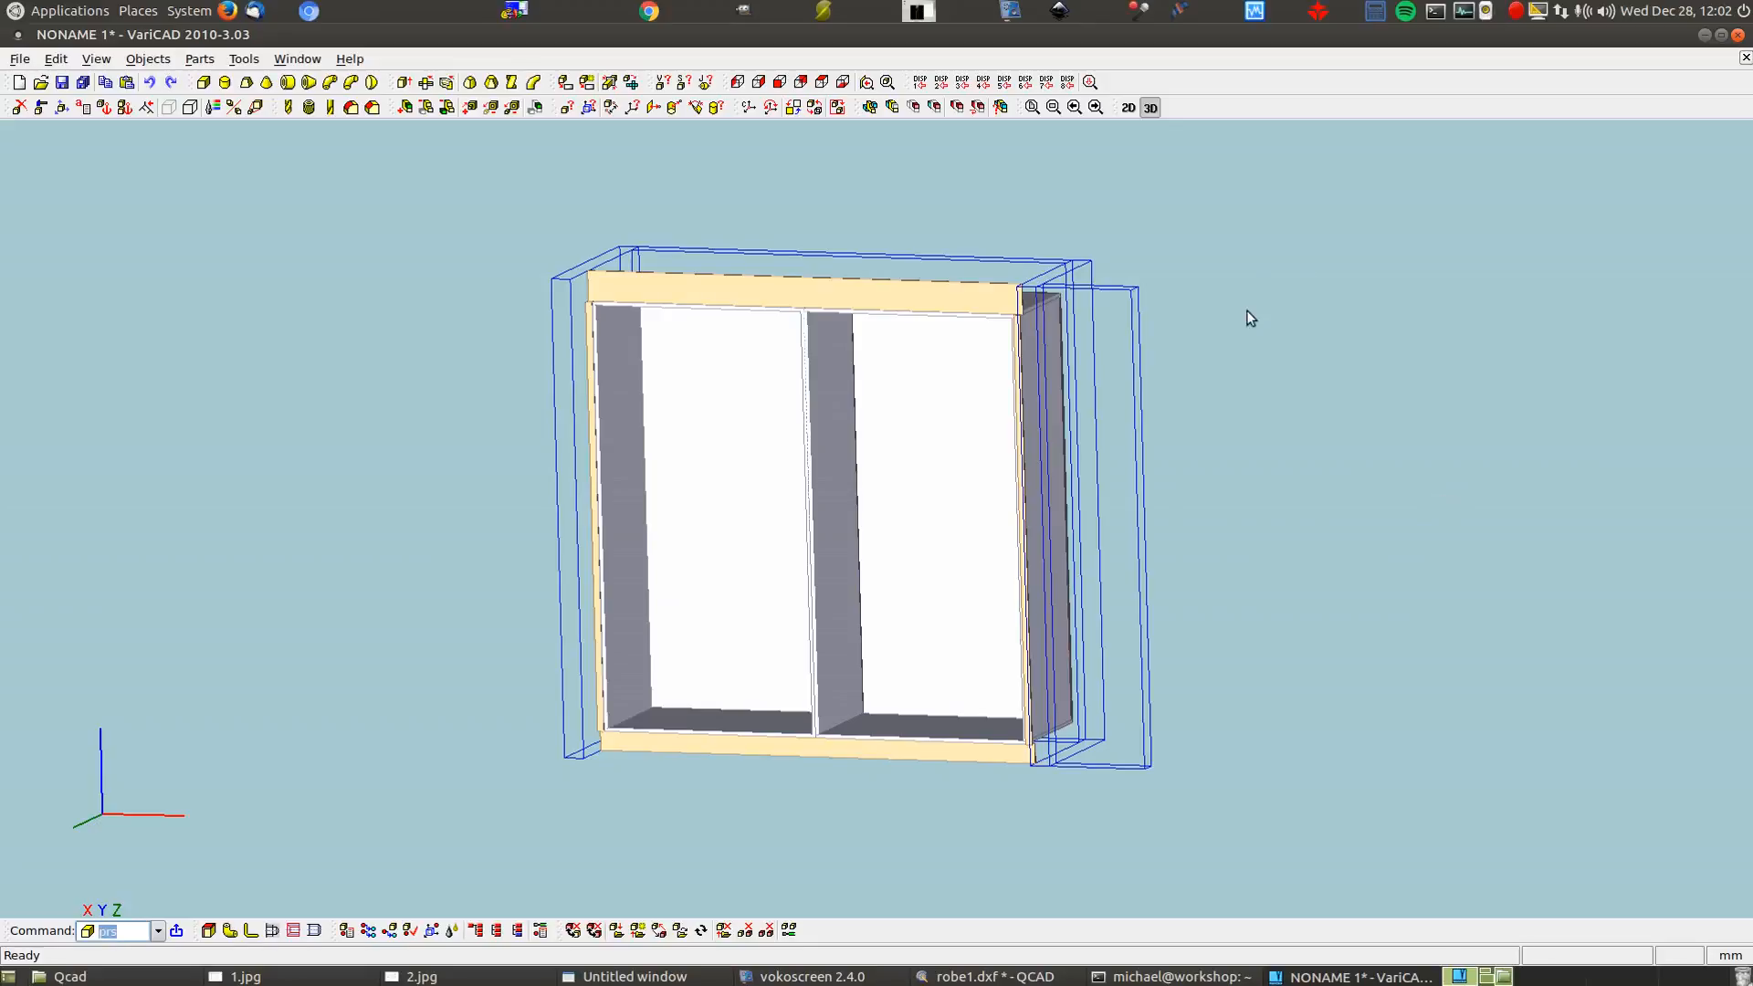
# Start a new box in tan colour 17 with height 2150
pyautogui.click(206, 87)
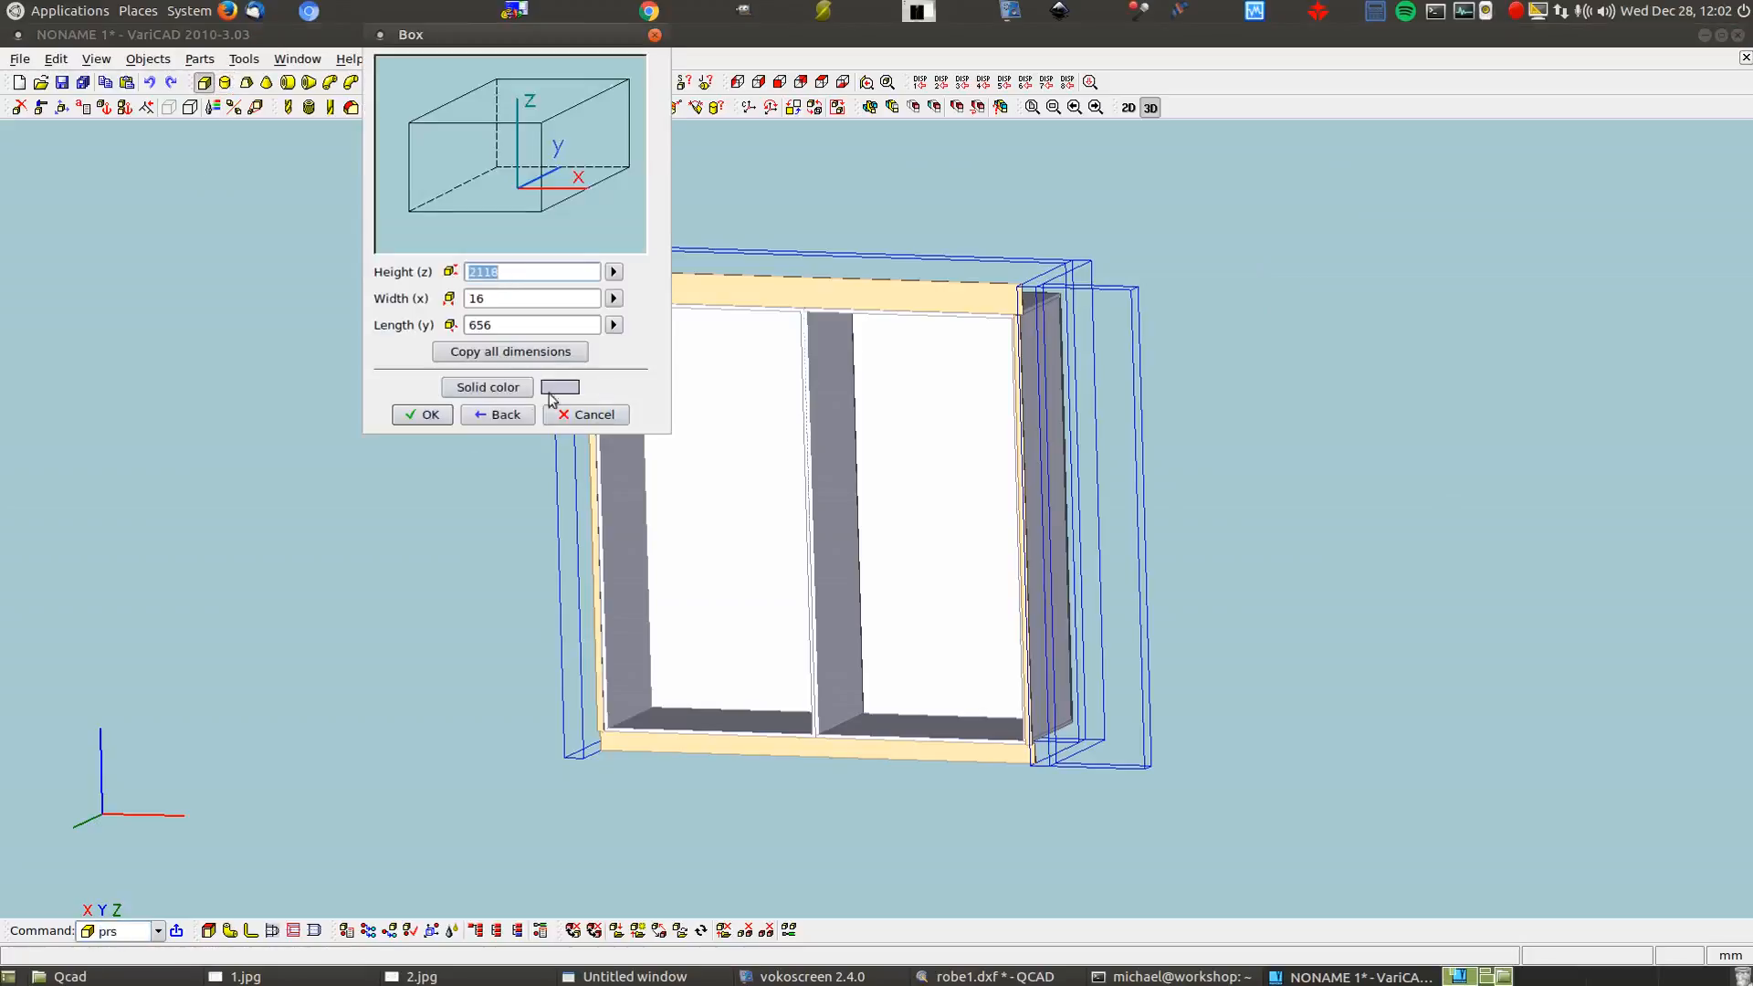
pyautogui.click(513, 393)
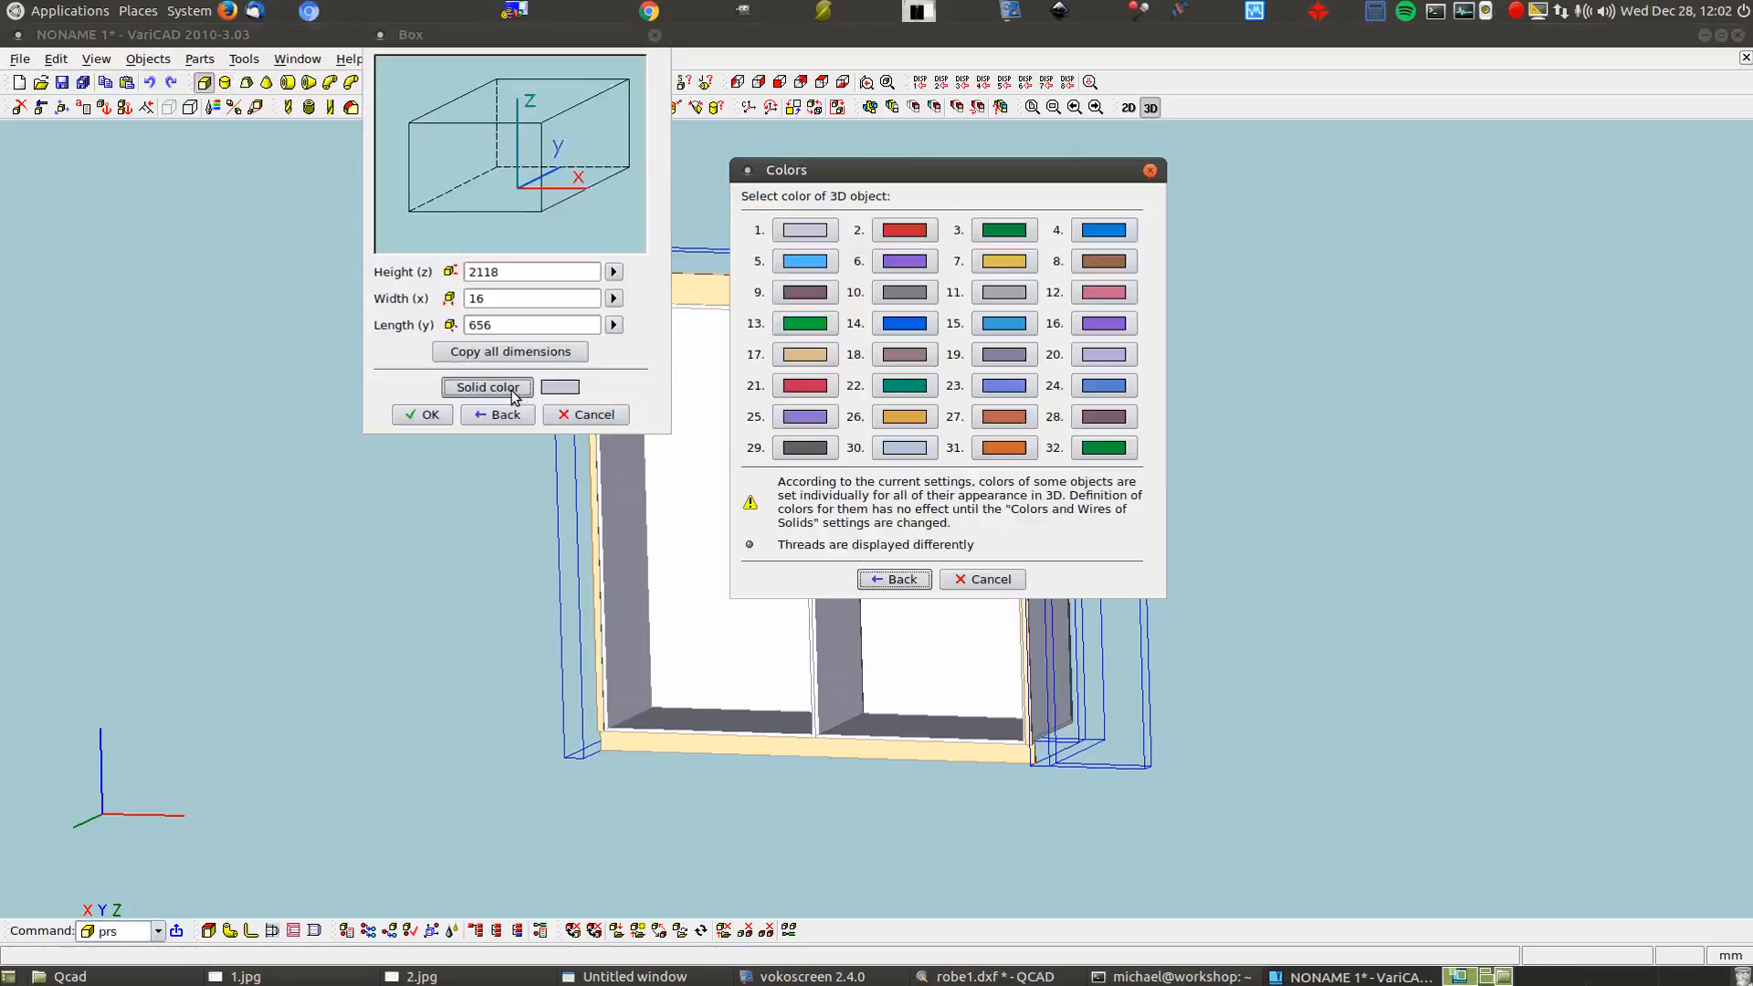
pyautogui.click(805, 356)
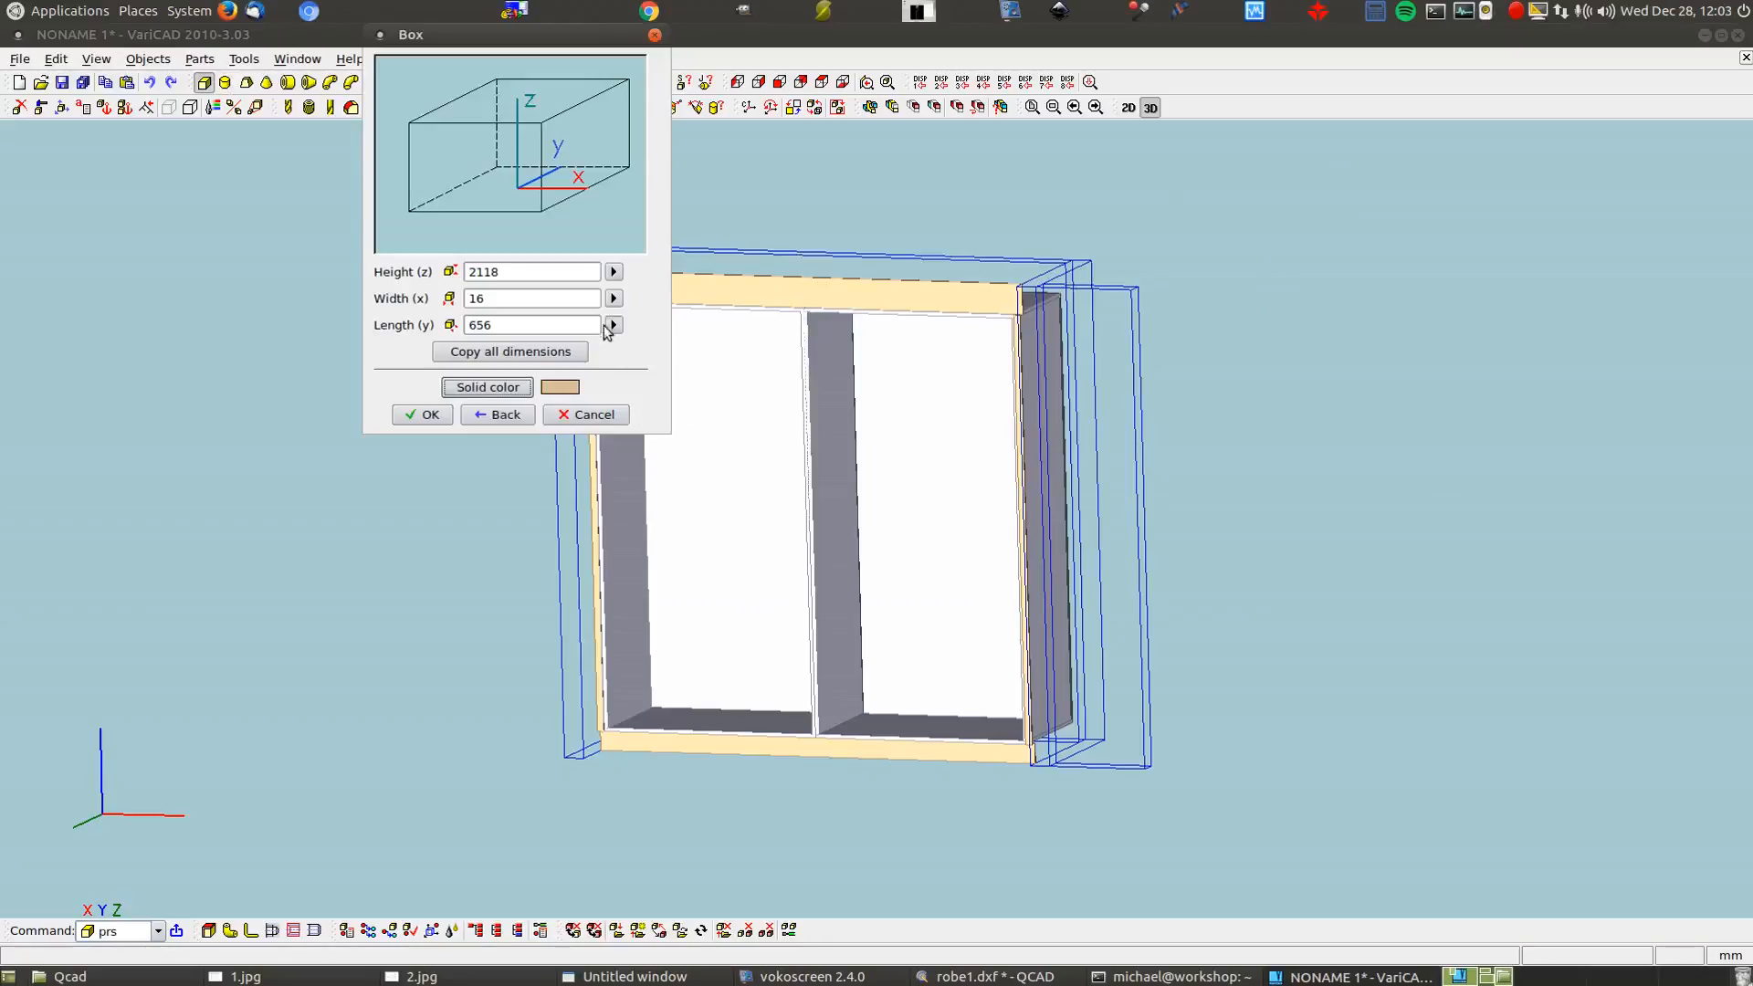
pyautogui.doubleClick(569, 277)
pyautogui.write('2150')
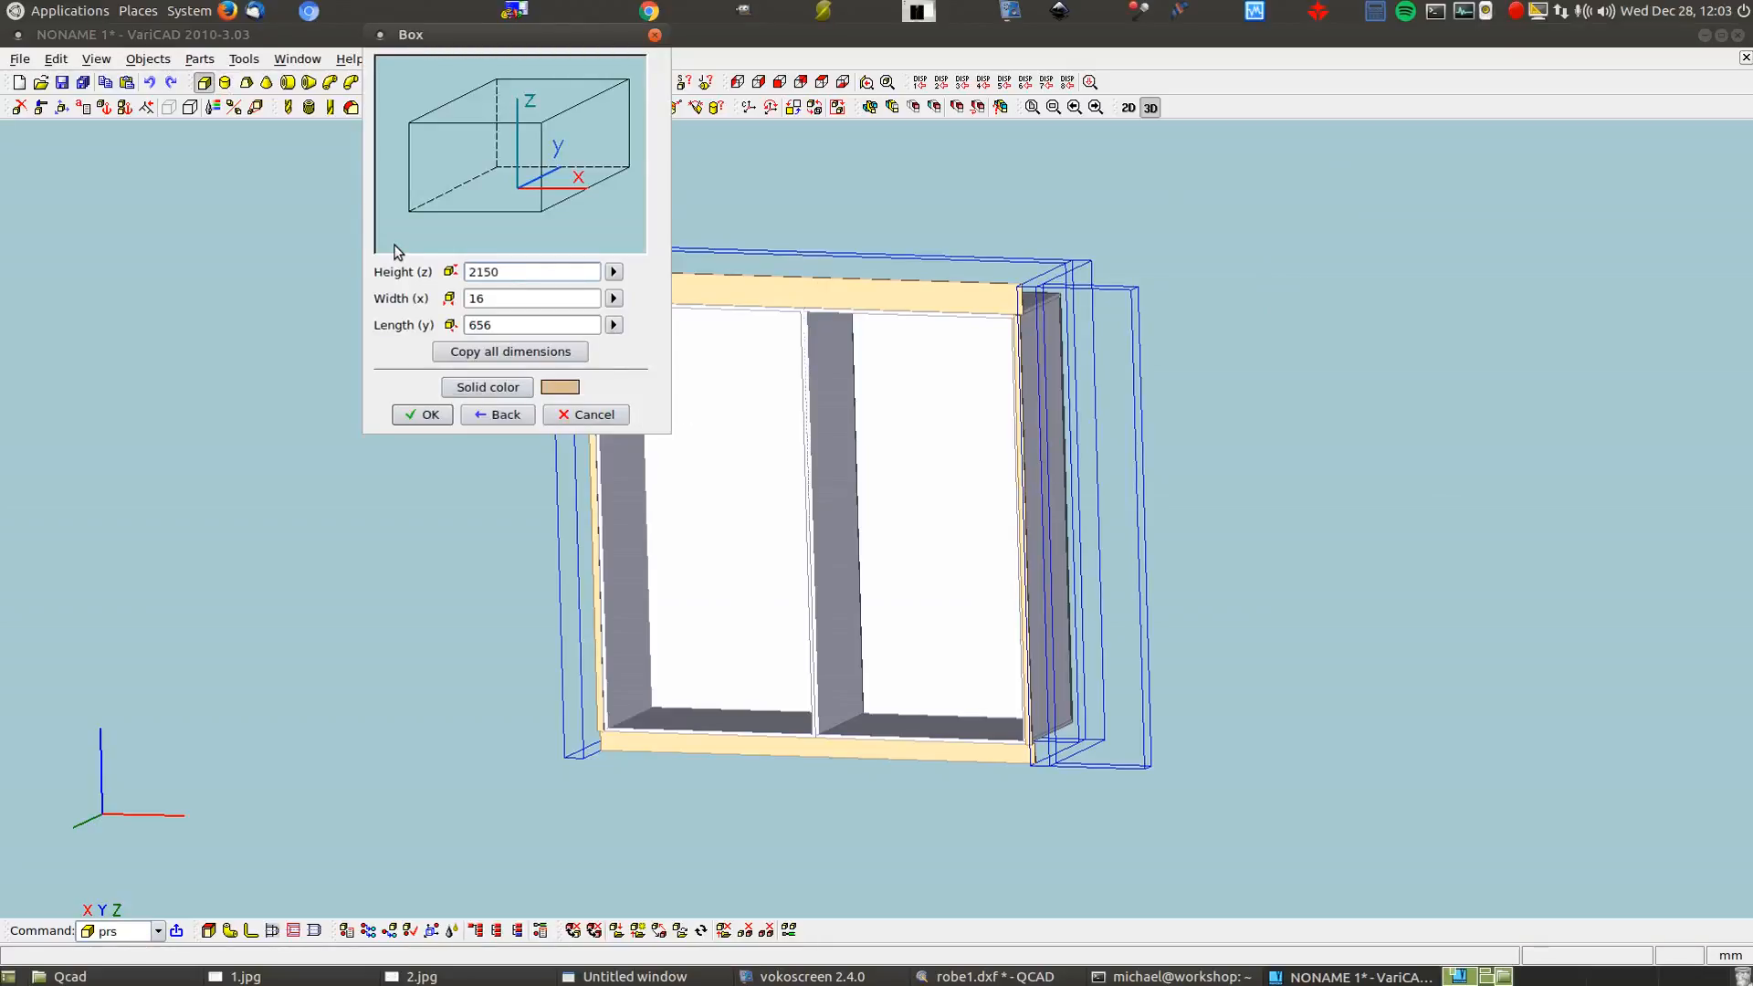
# Set the box width to the top beam's corner-to-corner distance minus 3, and launch the calculator
pyautogui.click(614, 300)
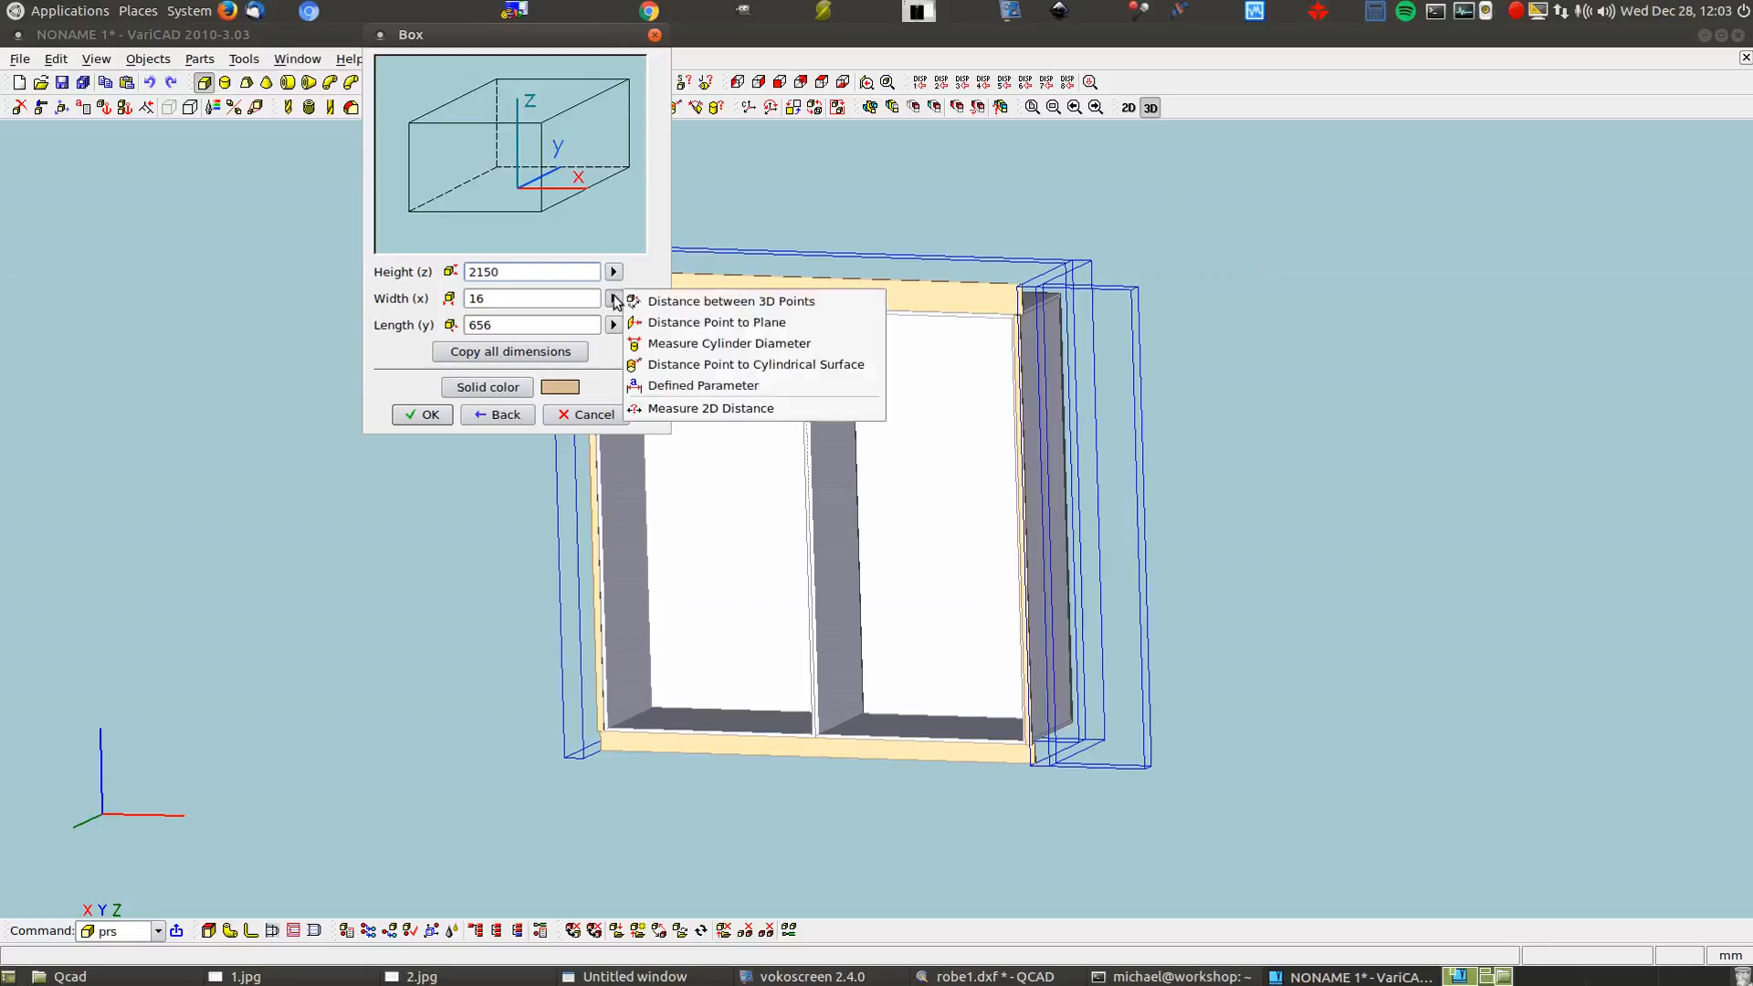
pyautogui.click(680, 302)
pyautogui.scroll(6, 884, 292)
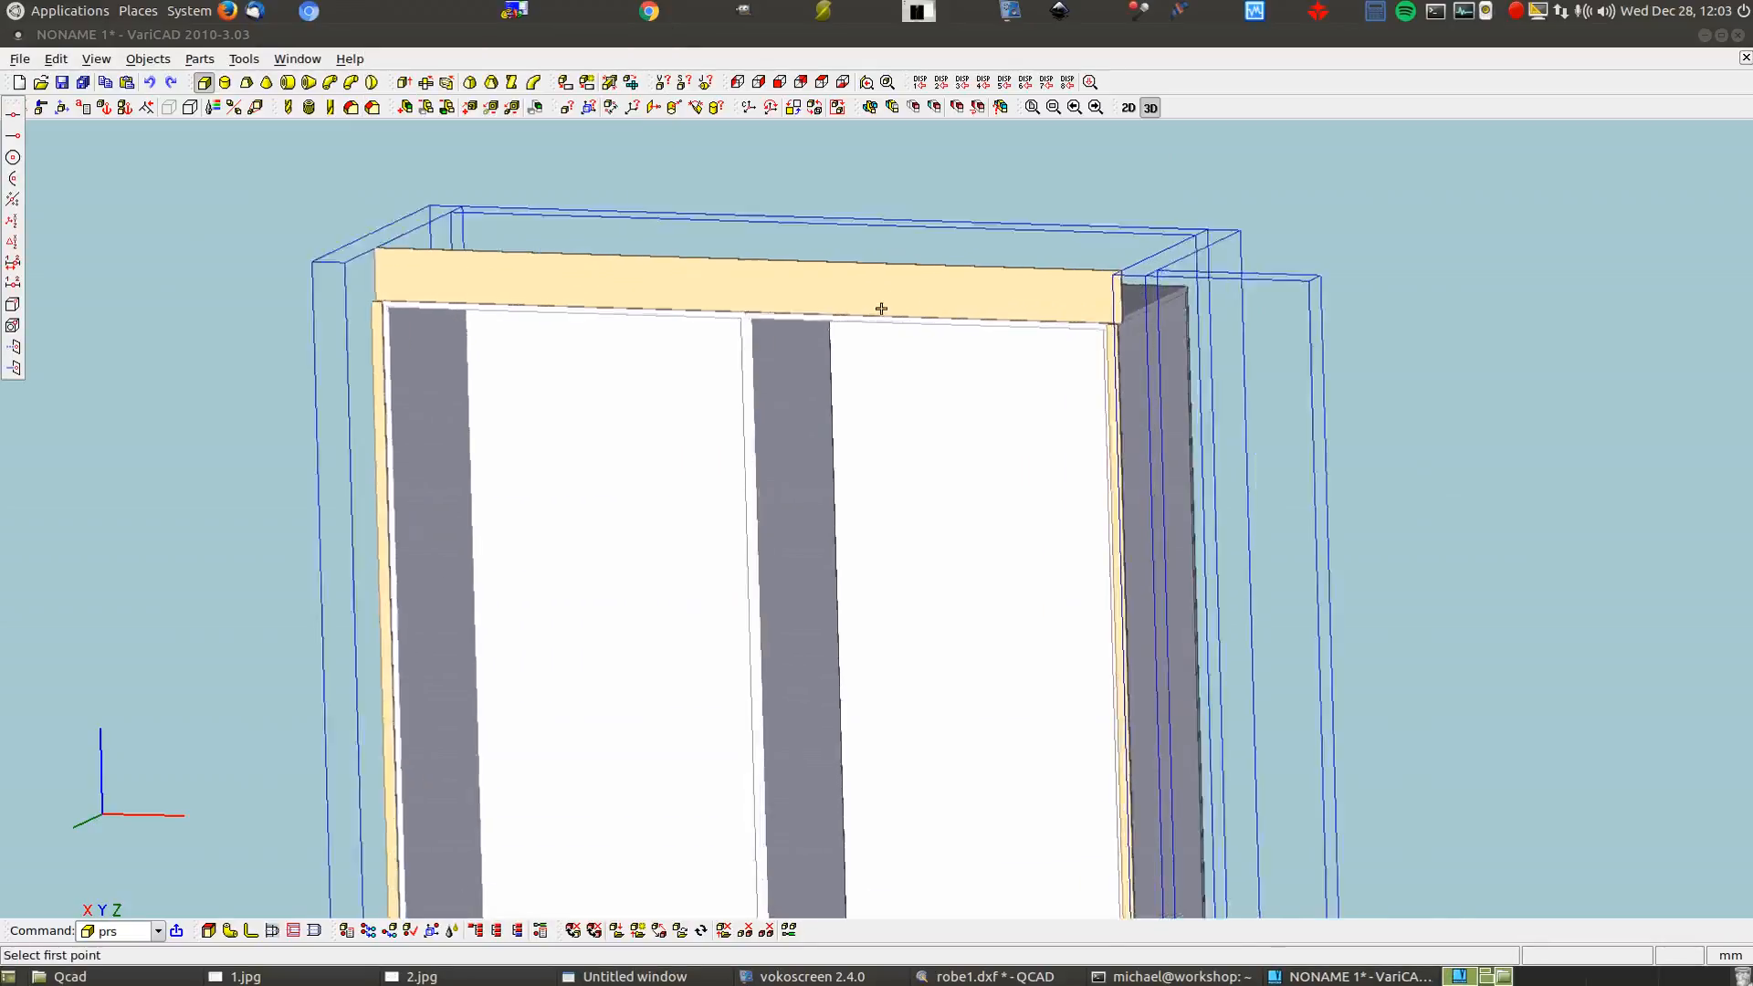
pyautogui.scroll(2, 1561, 361)
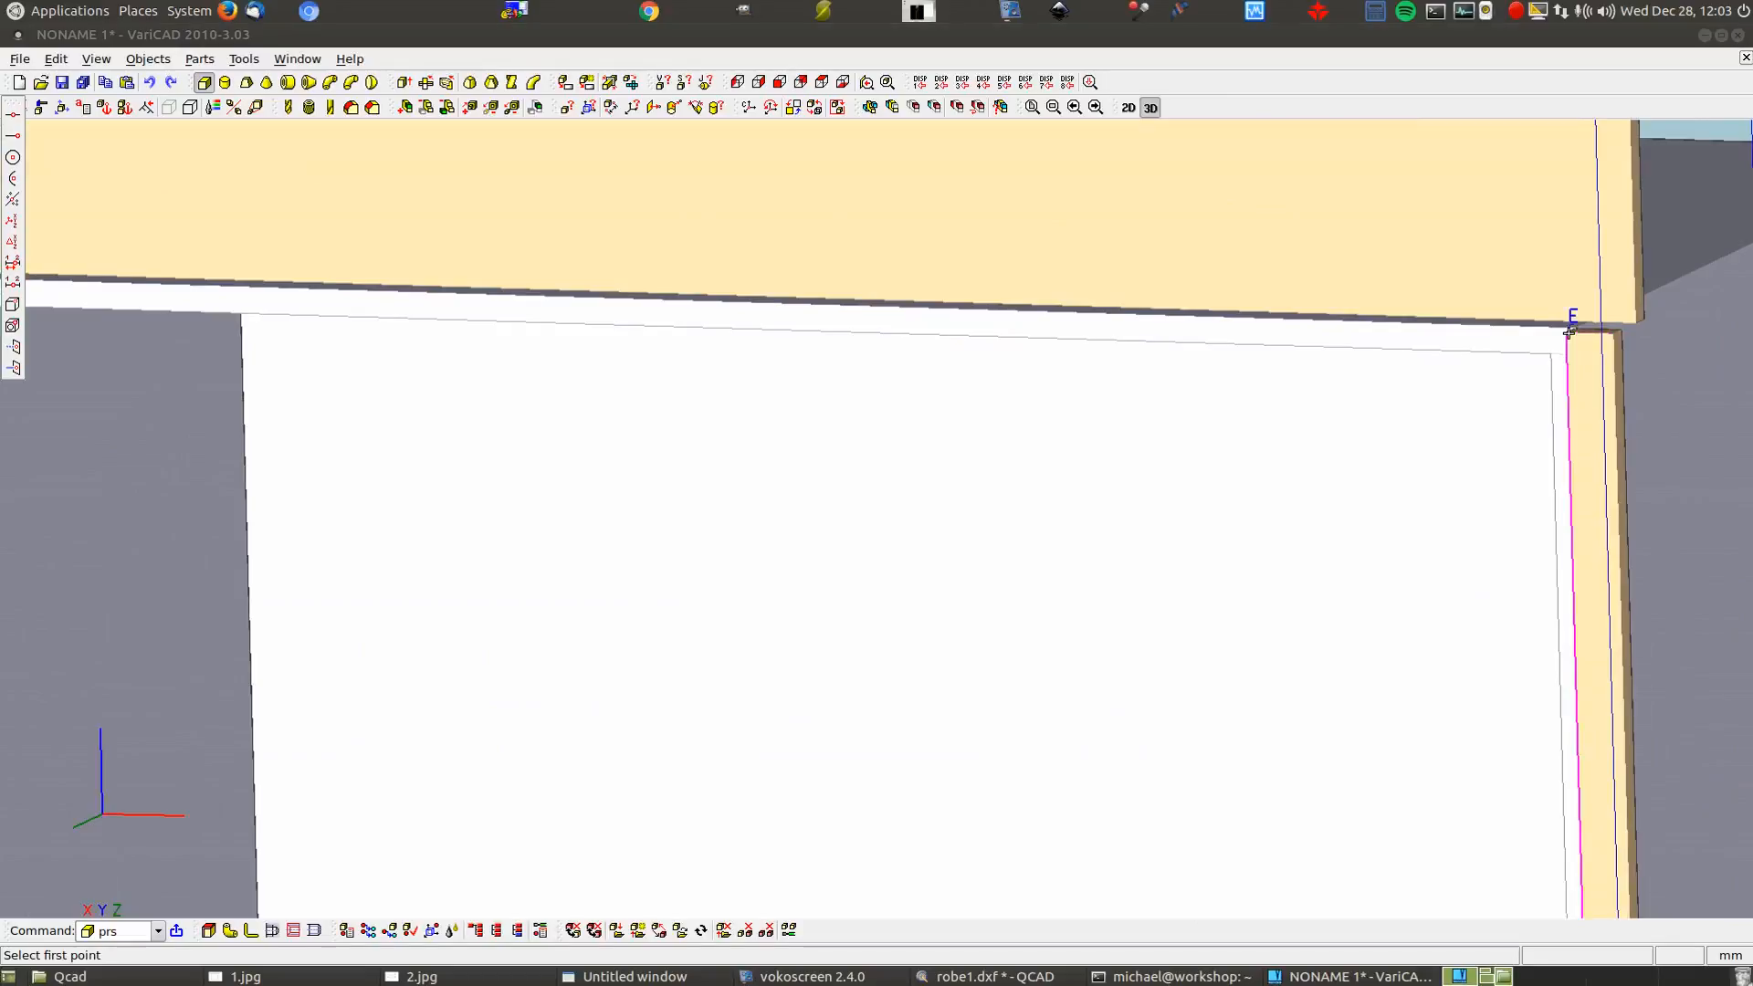
pyautogui.click(1569, 331)
pyautogui.scroll(-3, 1552, 354)
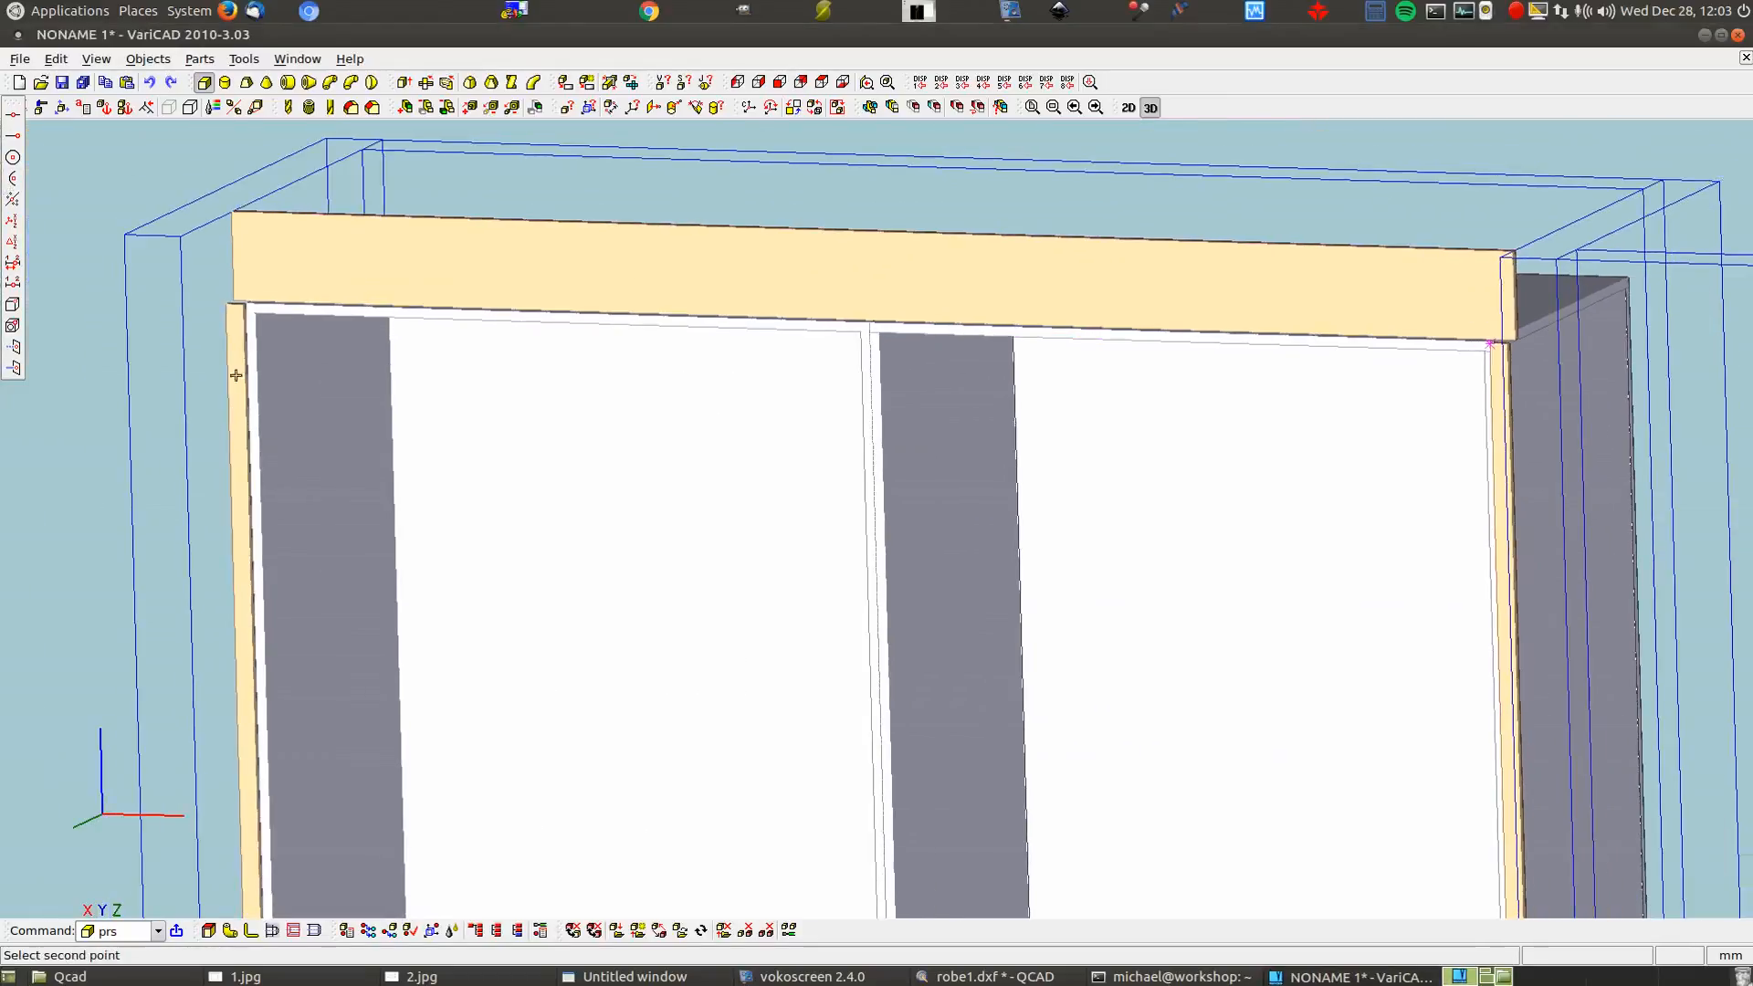
pyautogui.scroll(4, 228, 311)
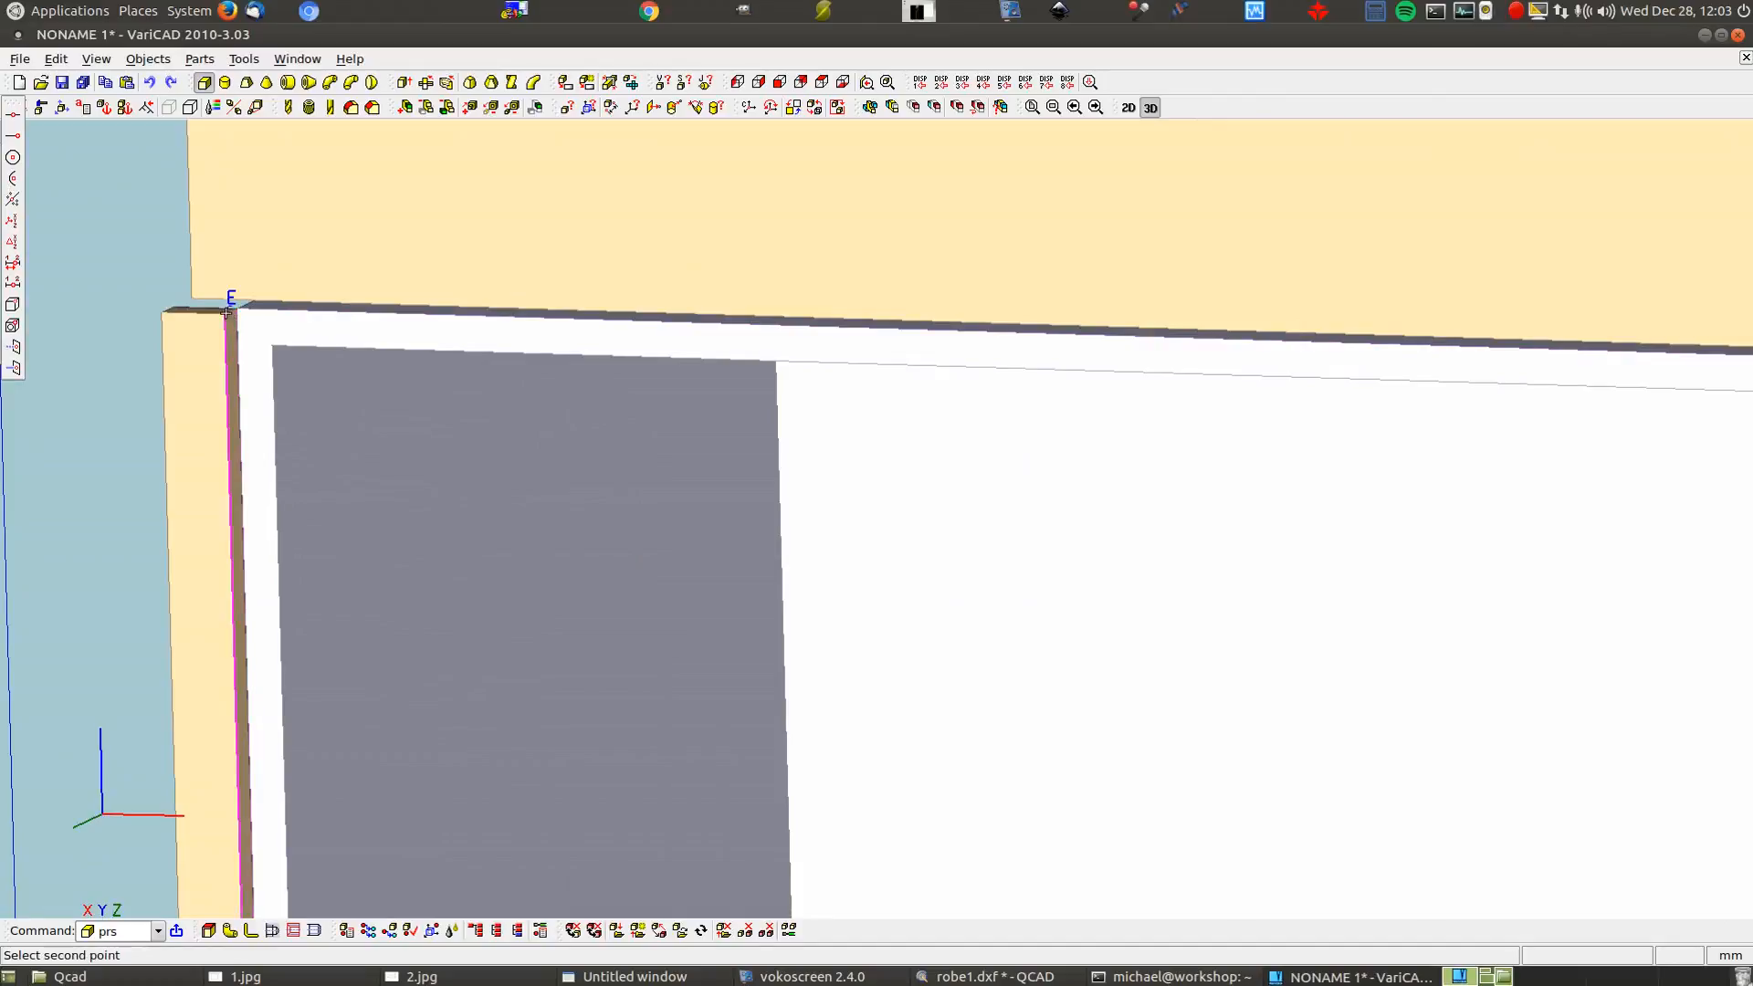
pyautogui.click(228, 311)
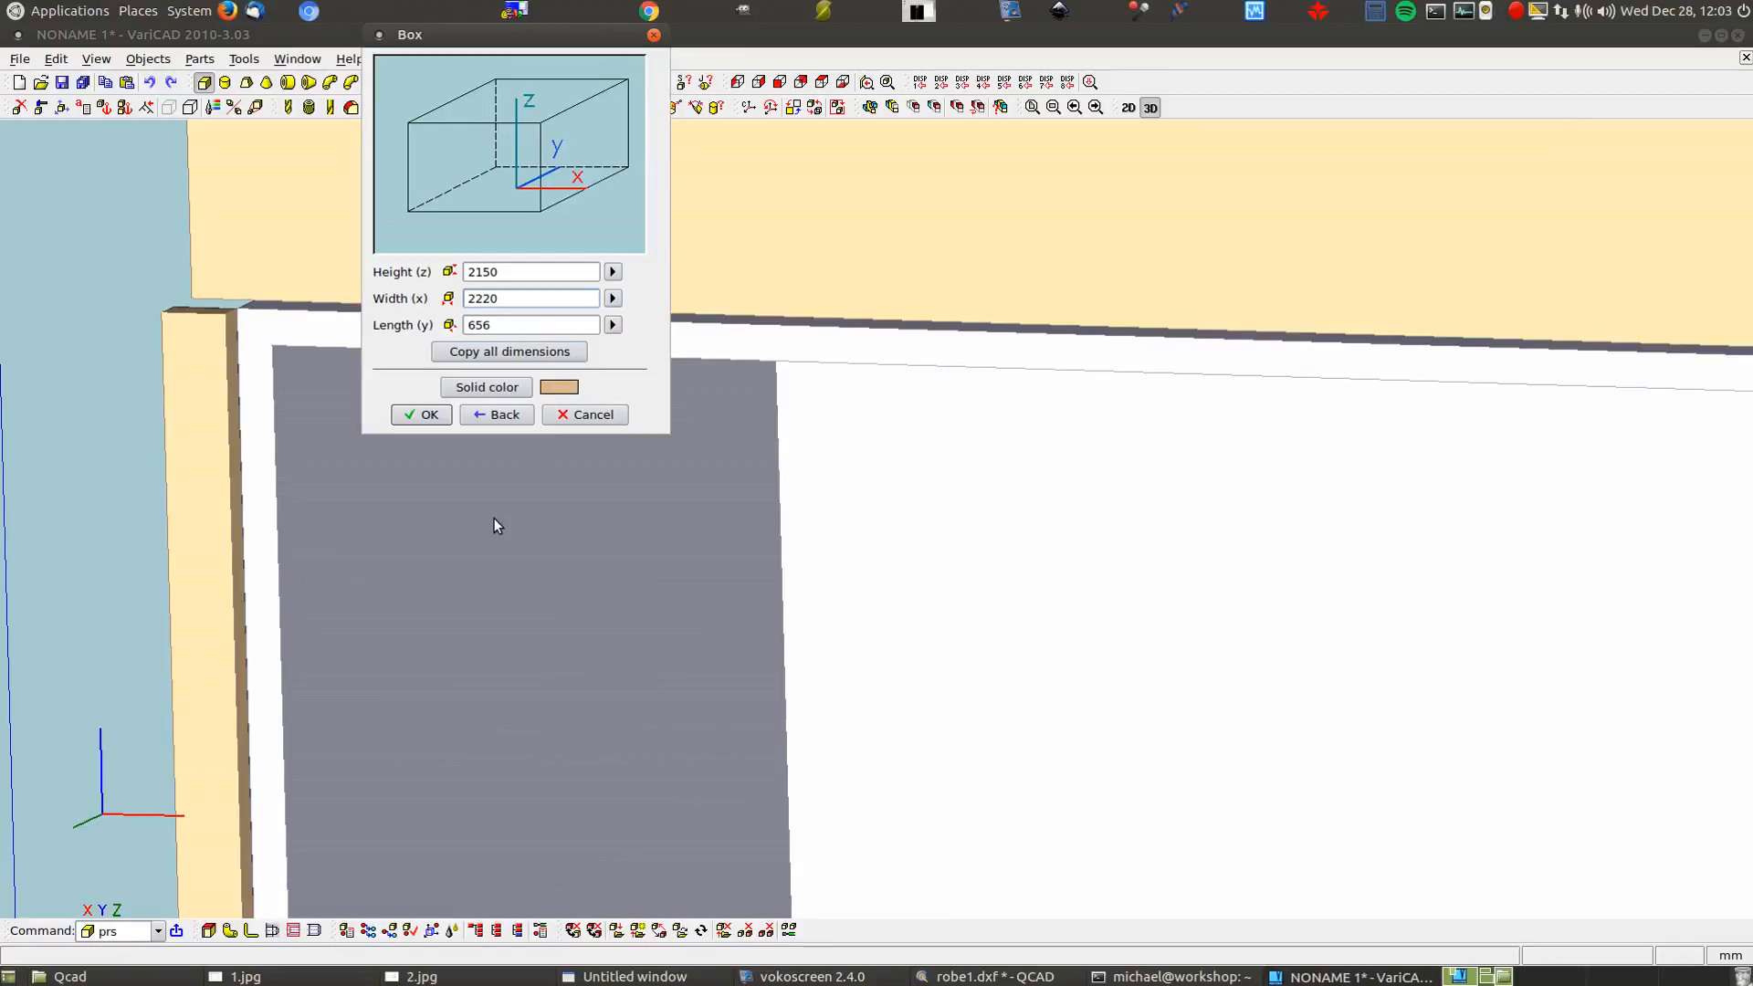
pyautogui.write('-3')
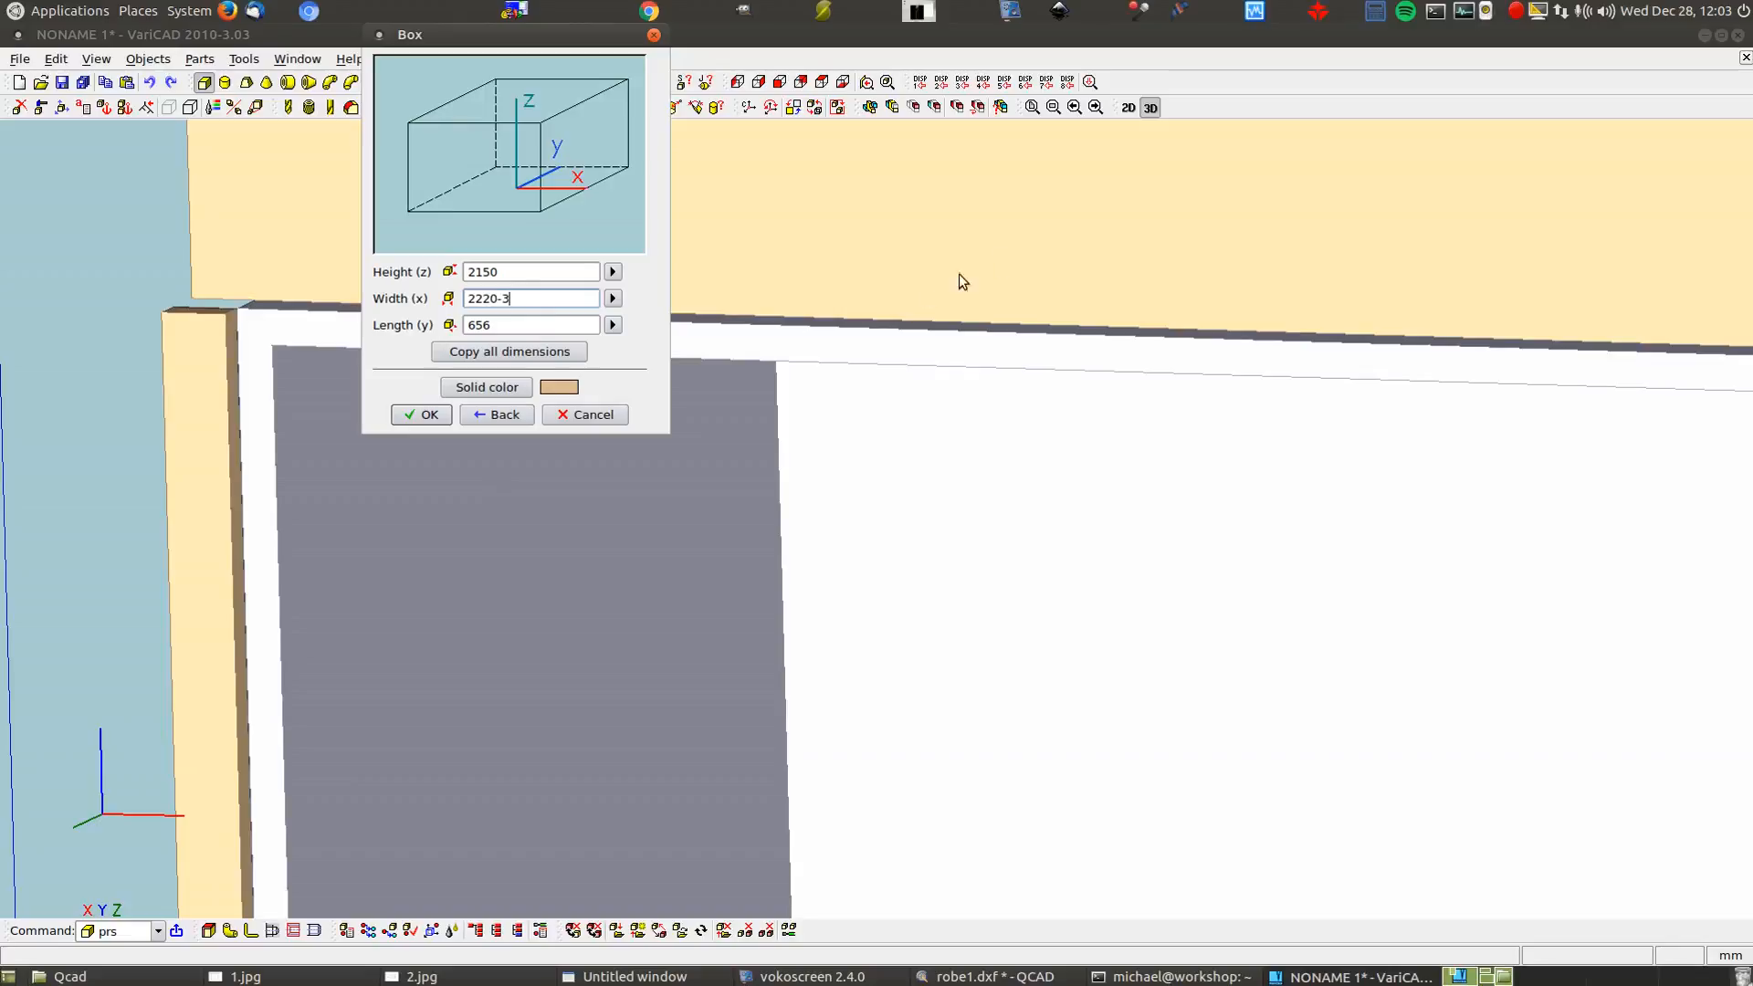
pyautogui.click(1377, 12)
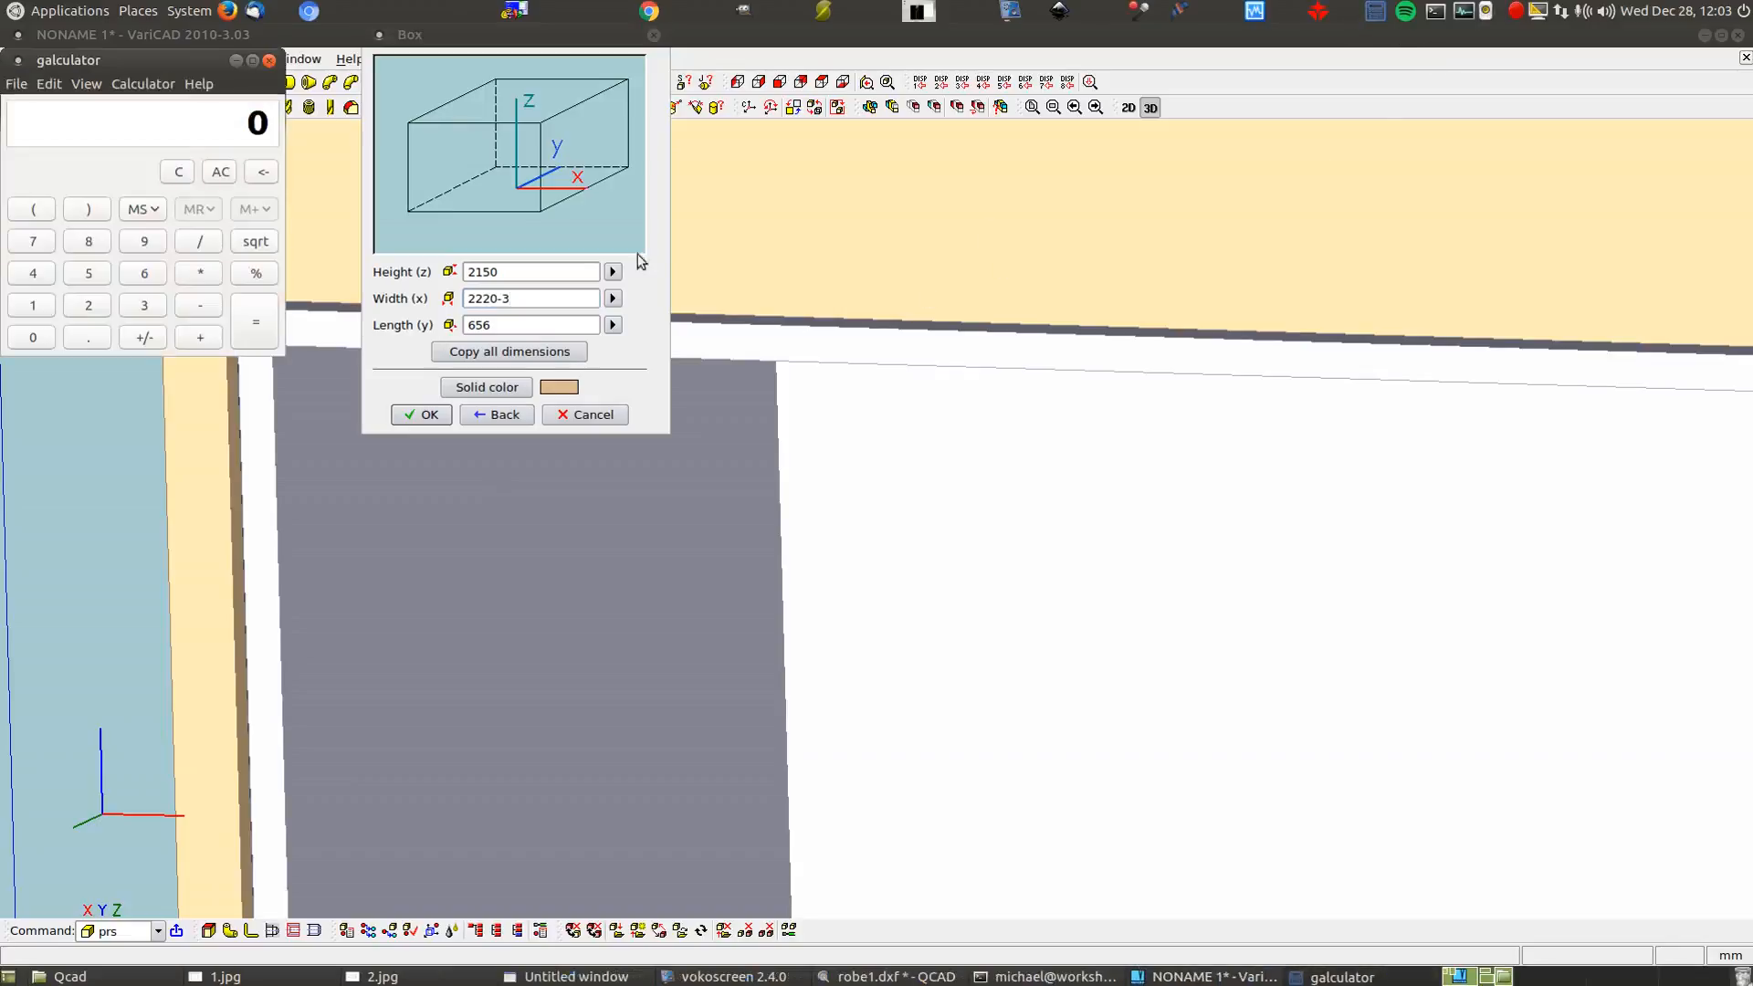
# Beside the box settings, calculate 2220 minus 3/7 in galculator
pyautogui.moveTo(136, 54); pyautogui.dragTo(993, 157)
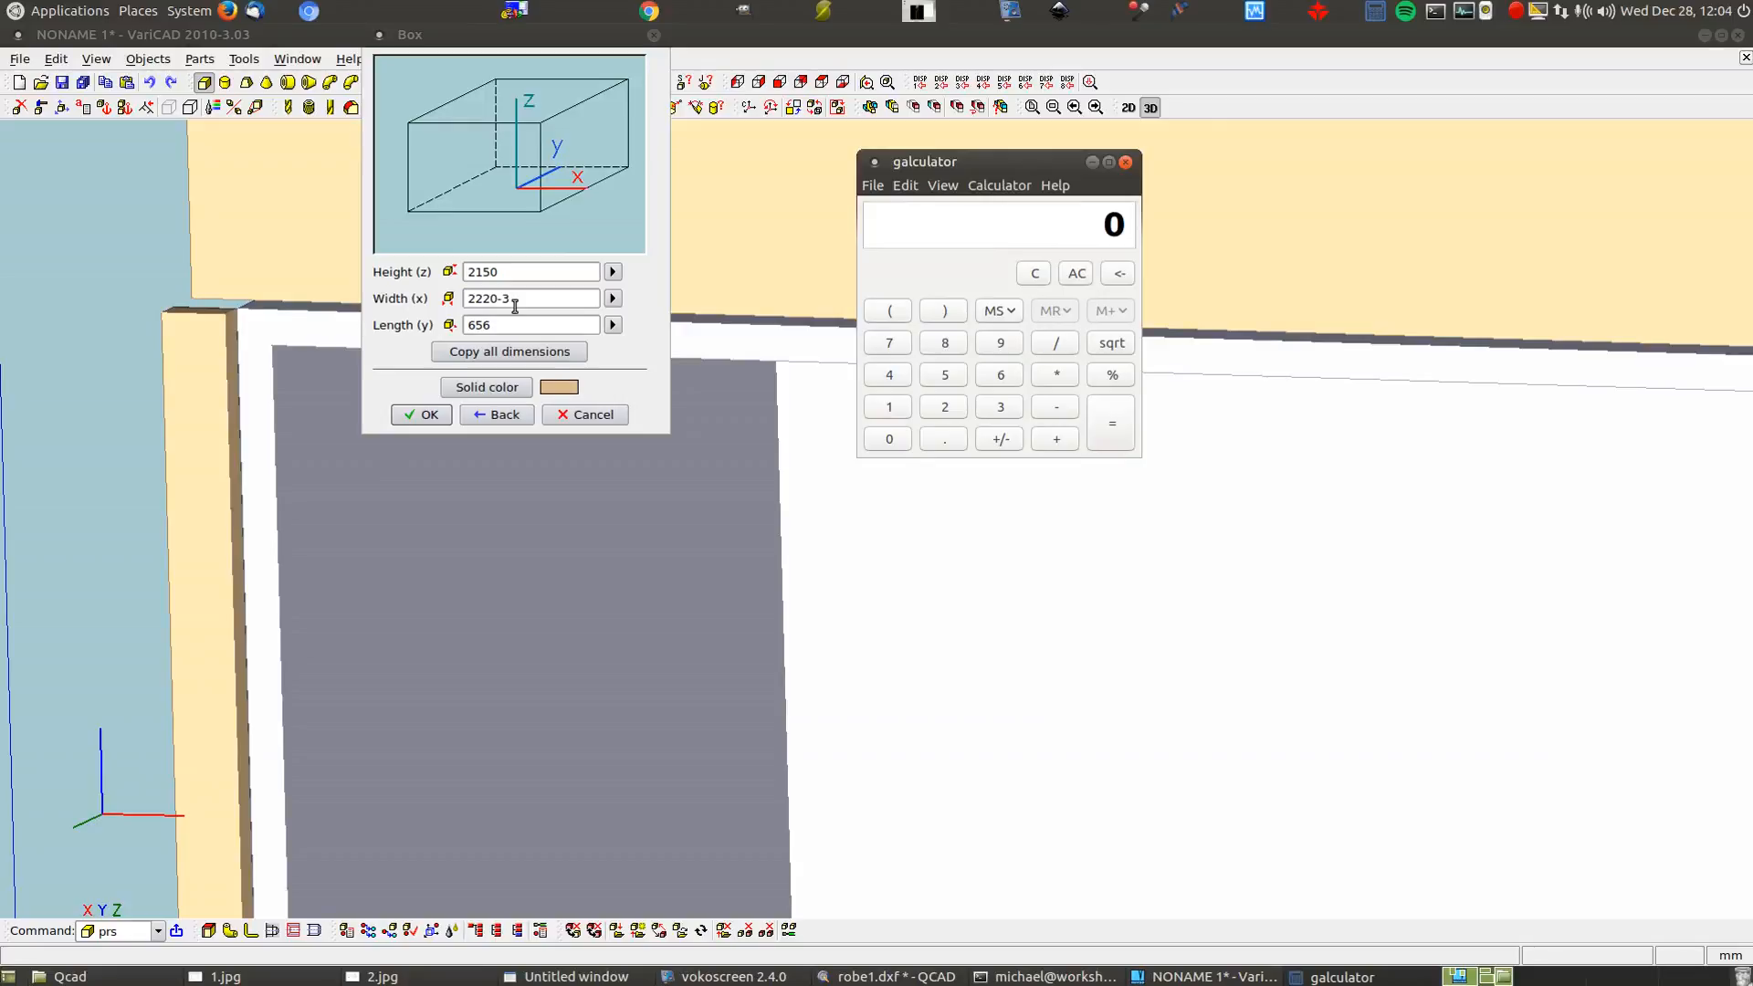
pyautogui.click(945, 407)
pyautogui.click(945, 408)
pyautogui.click(954, 409)
pyautogui.click(889, 442)
pyautogui.click(998, 411)
pyautogui.click(892, 344)
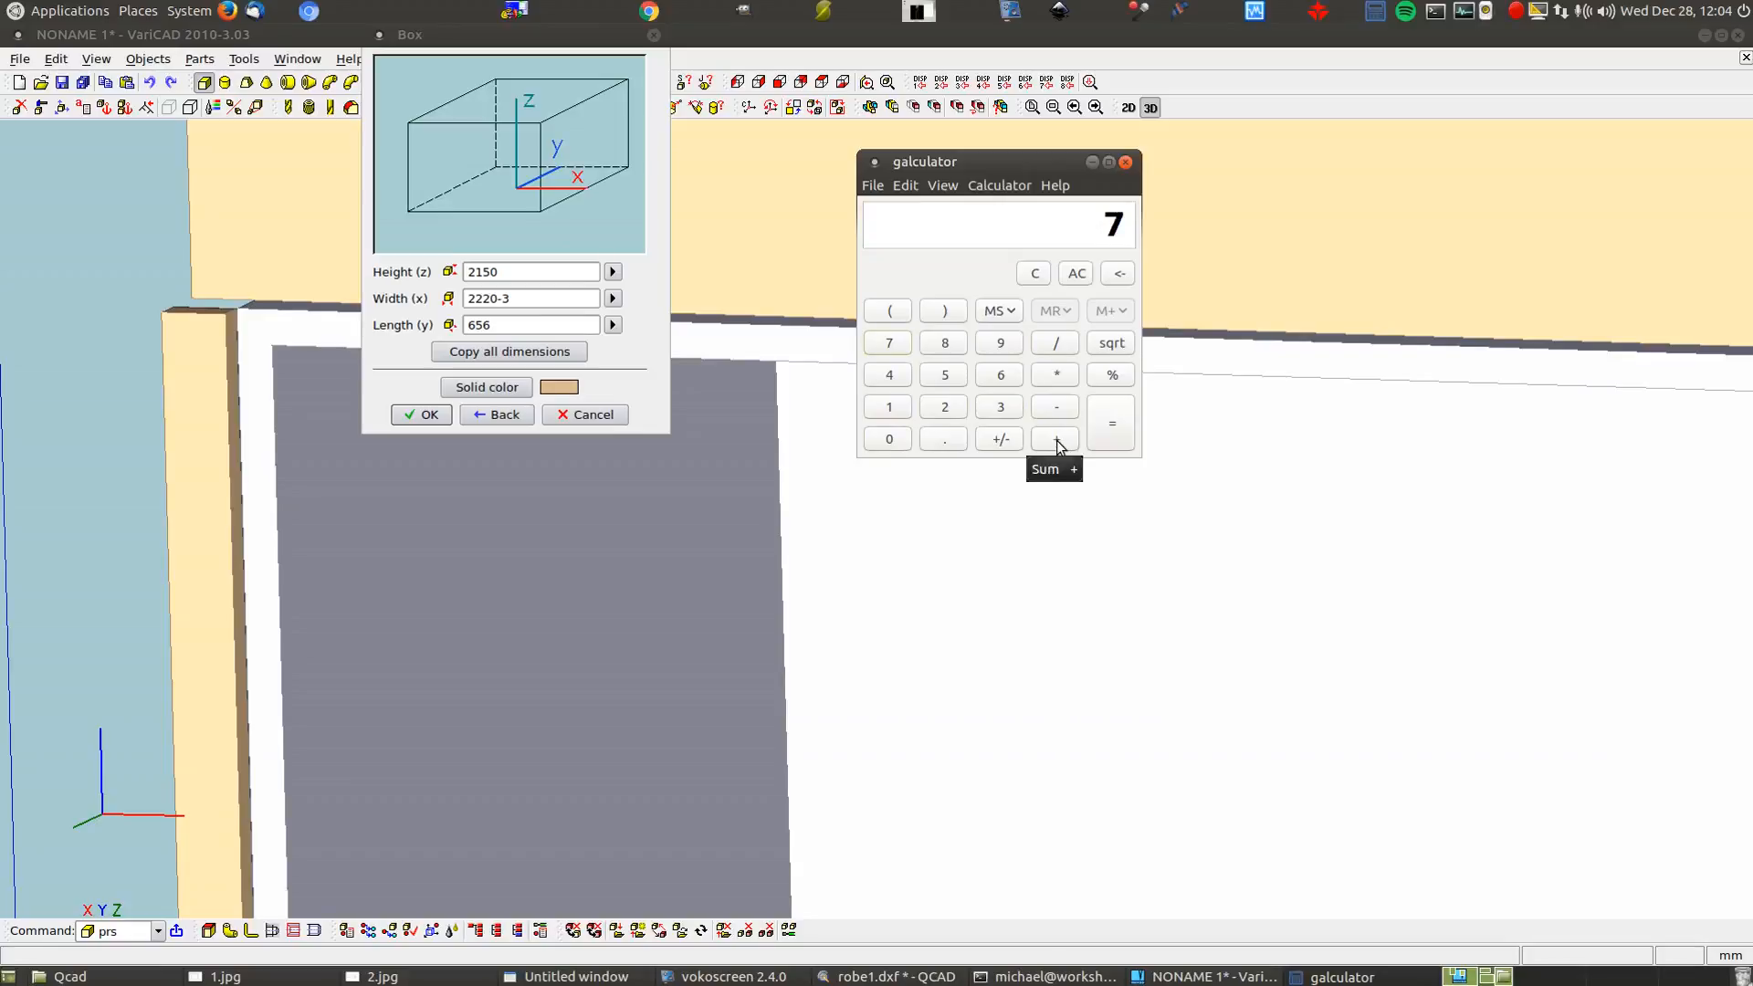
pyautogui.click(1114, 425)
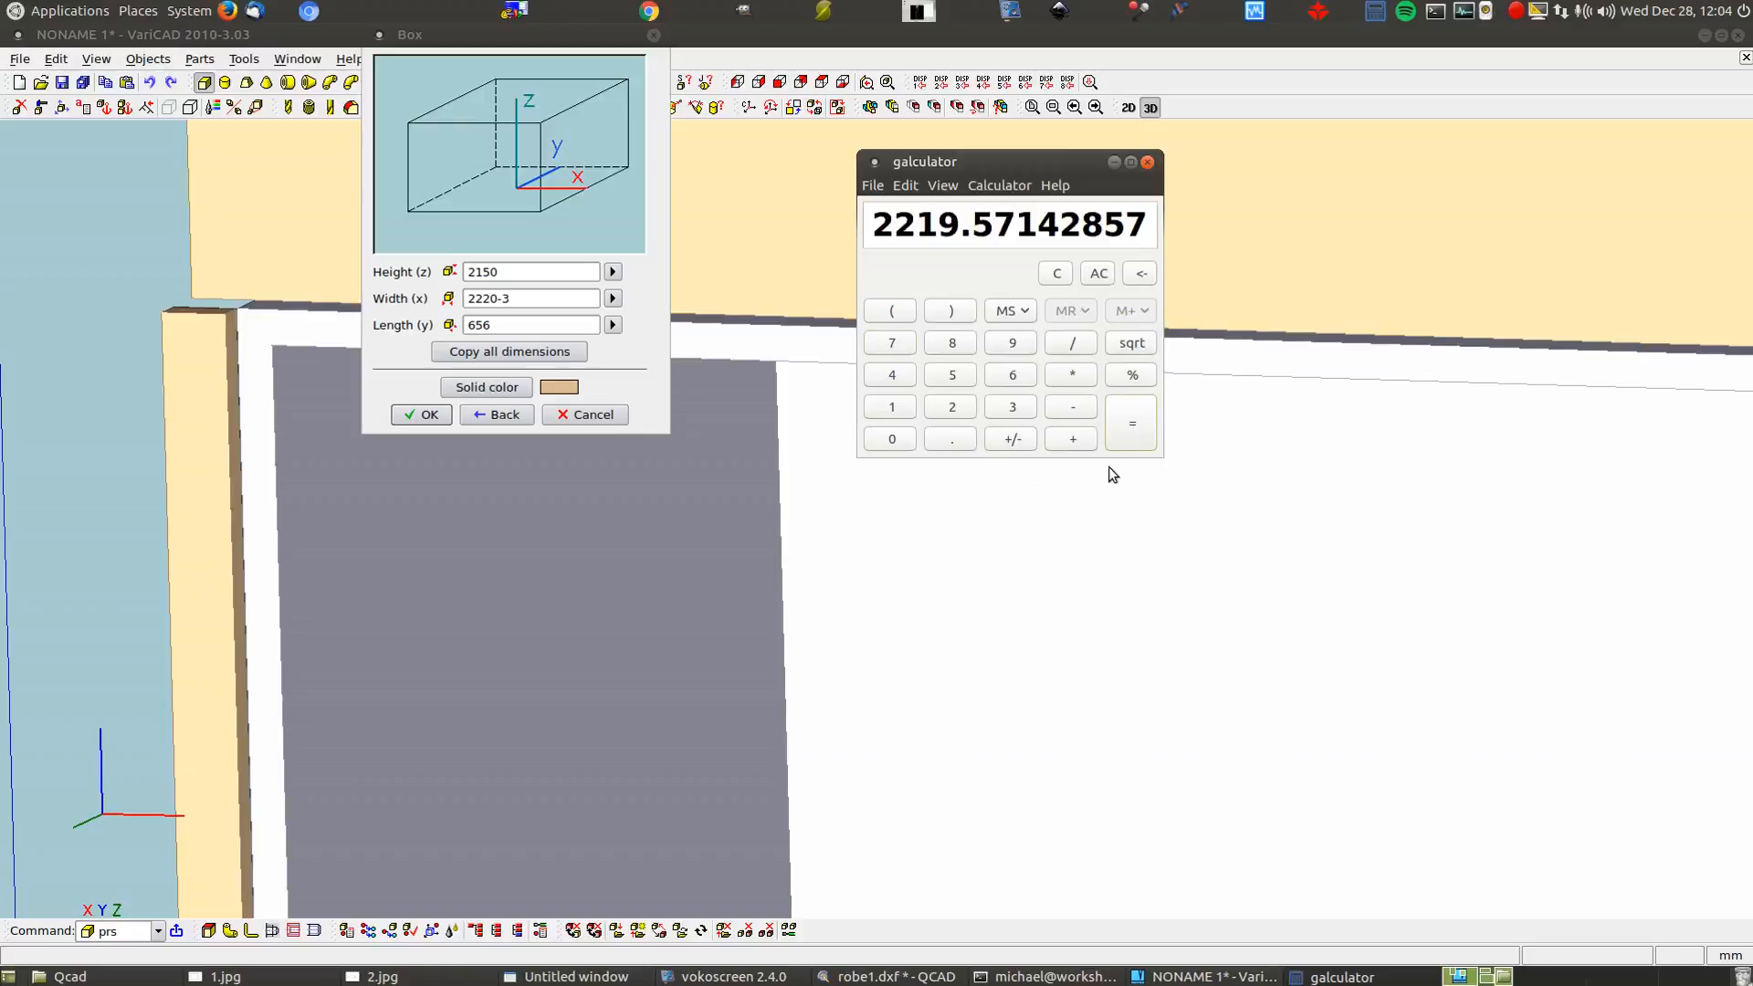
pyautogui.moveTo(997, 162); pyautogui.dragTo(959, 142)
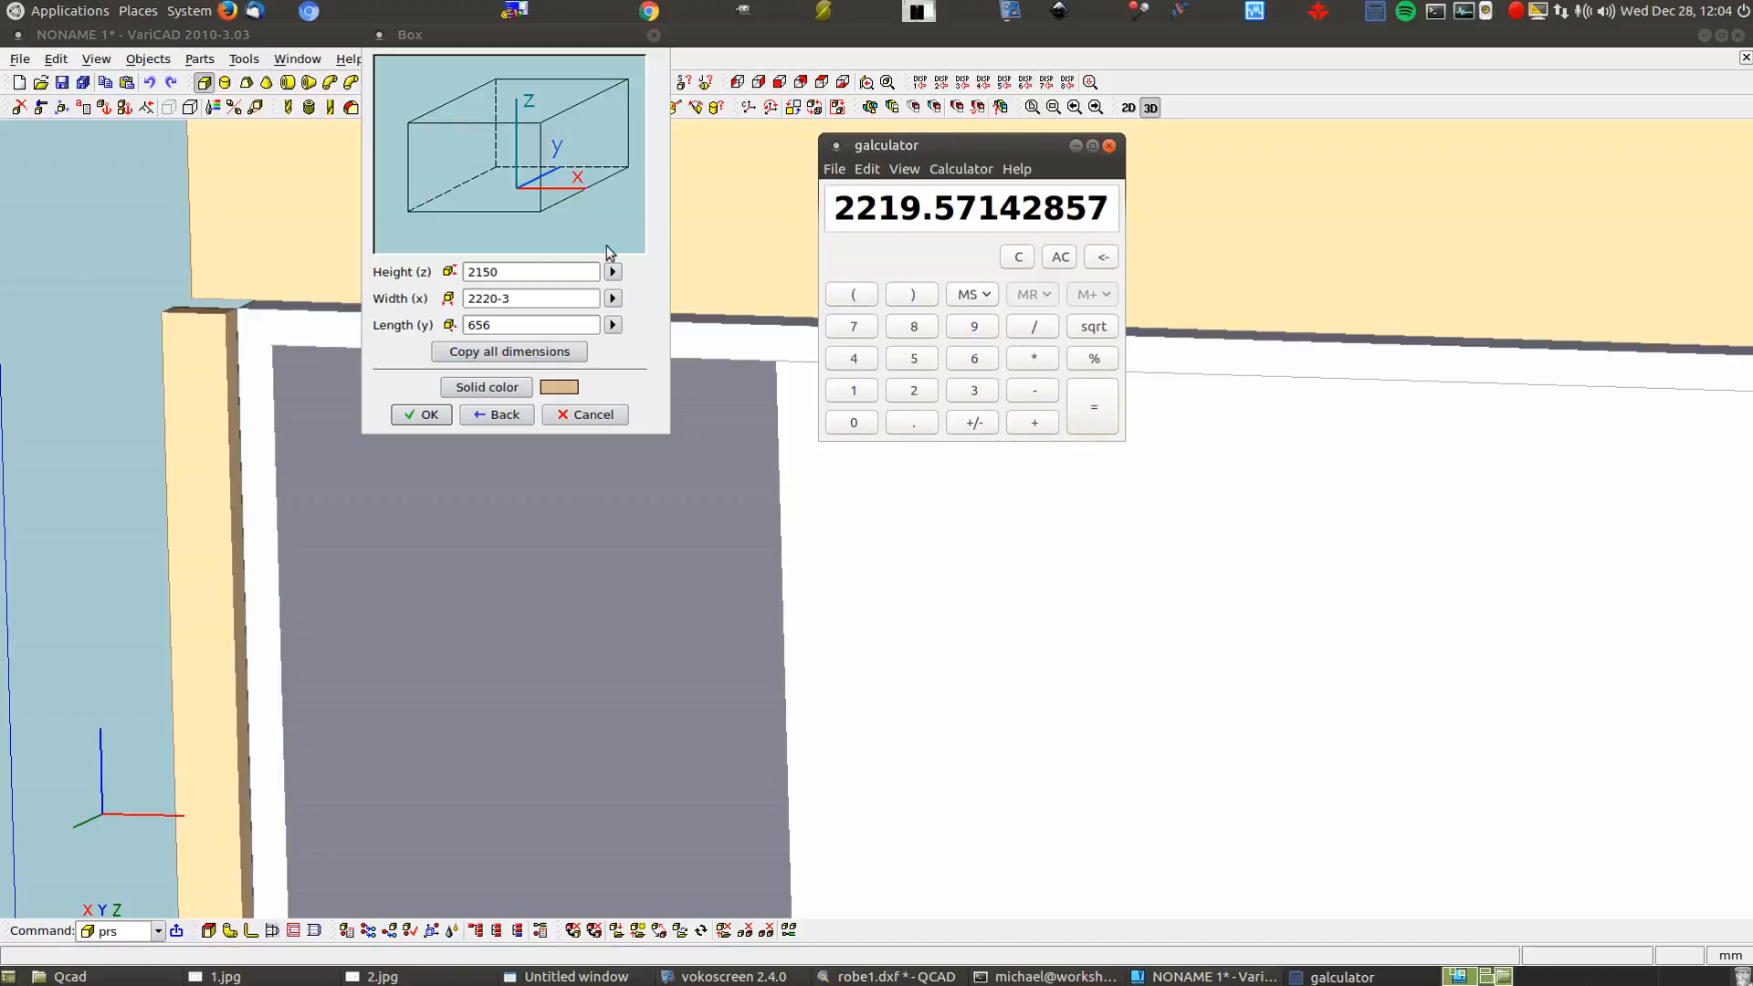
# Change the box width to (2220-3)/4-3 and start a second galculator
pyautogui.click(469, 299)
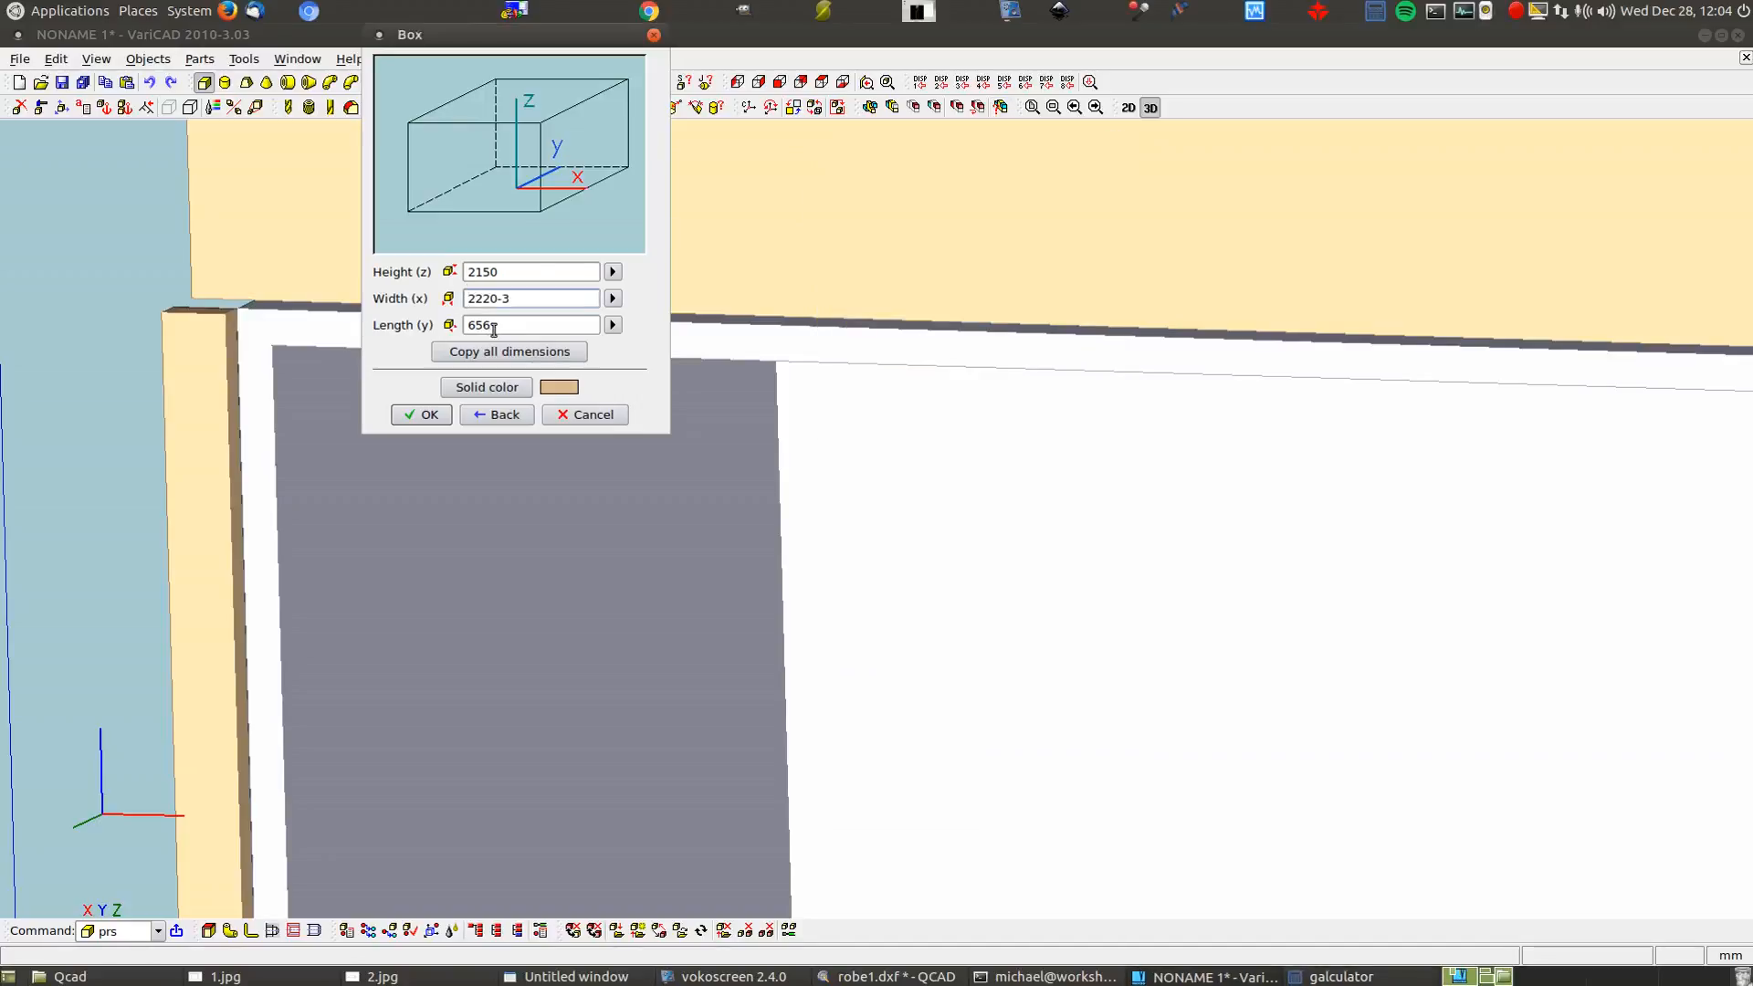
pyautogui.write('(')
pyautogui.press('Right')
pyautogui.write('/4')
pyautogui.write('-3')
pyautogui.click(1333, 976)
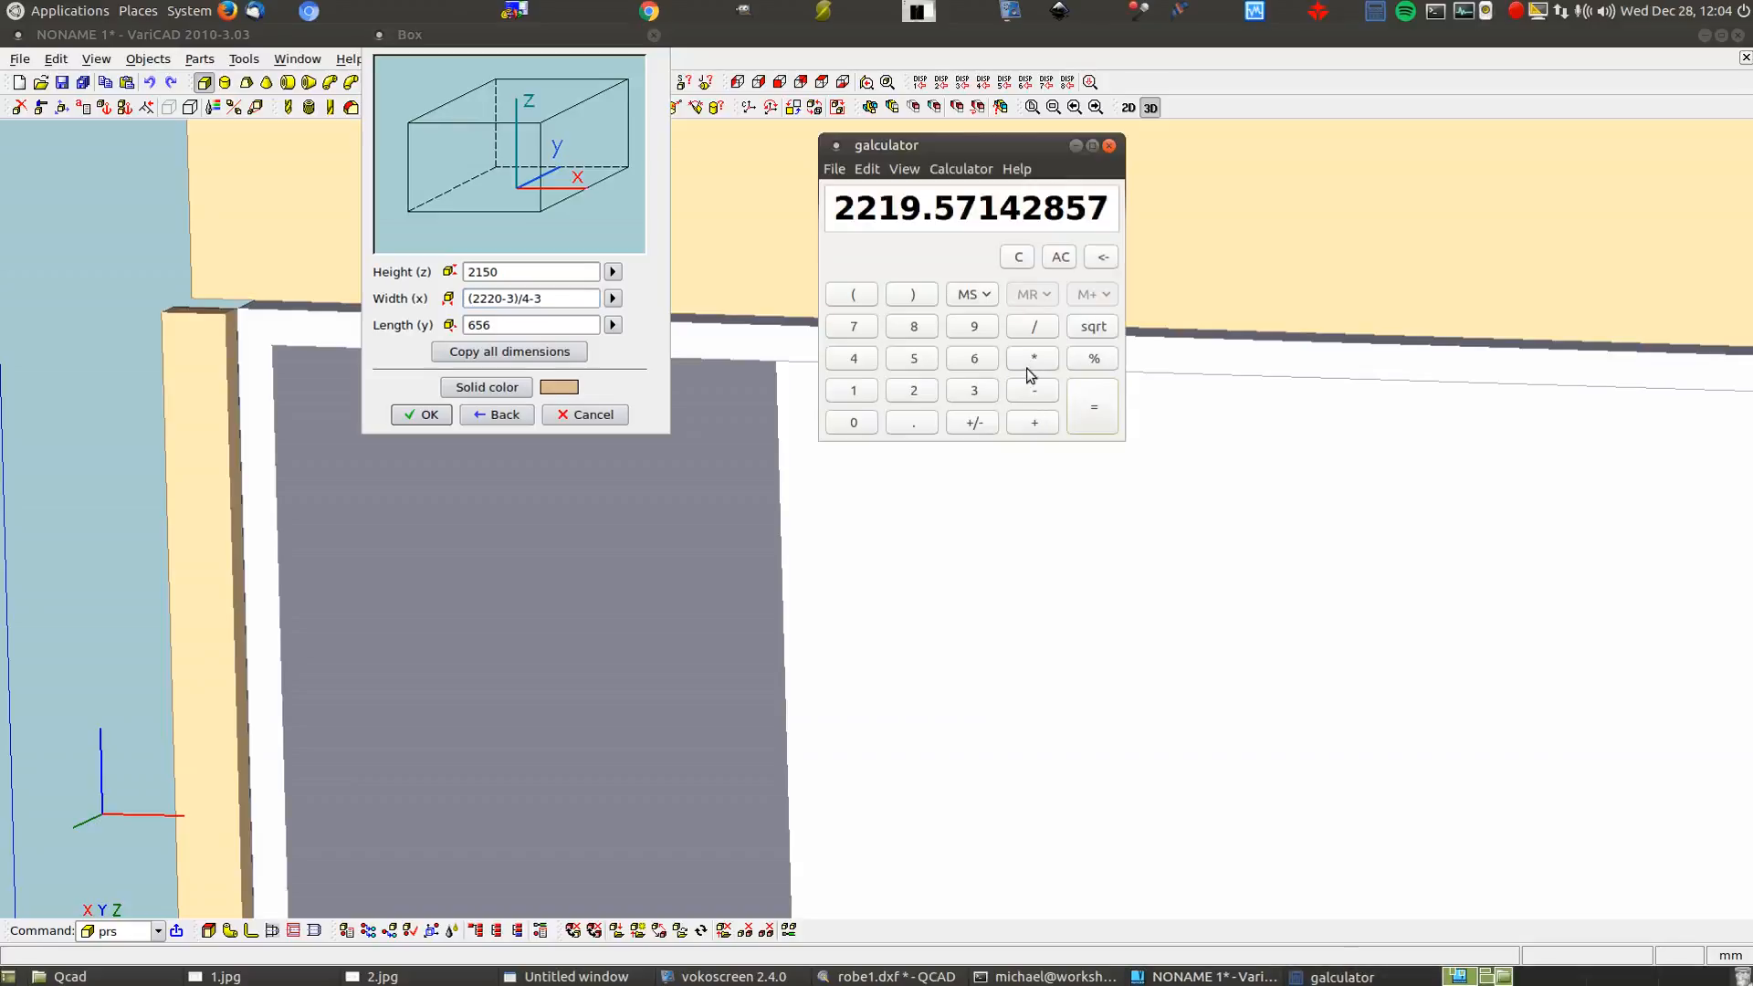
pyautogui.click(1376, 13)
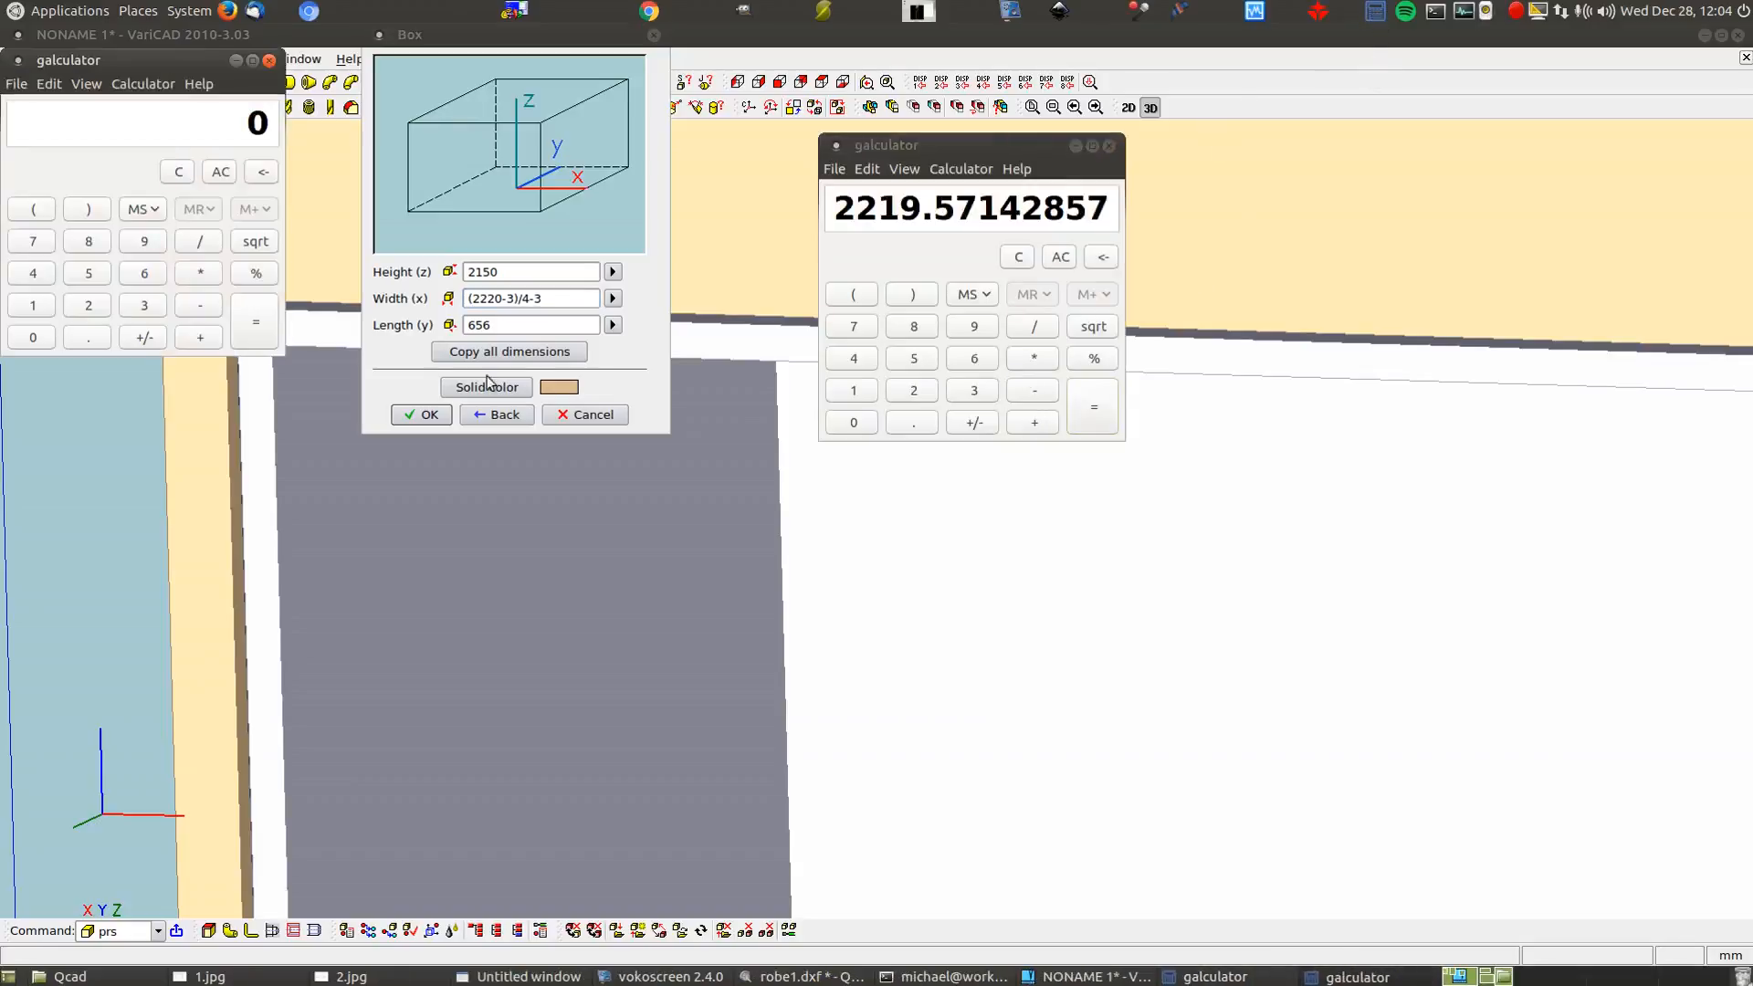
# Move the second calculator beside the first and switch it to Scientific Mode
pyautogui.moveTo(169, 69); pyautogui.dragTo(1315, 151)
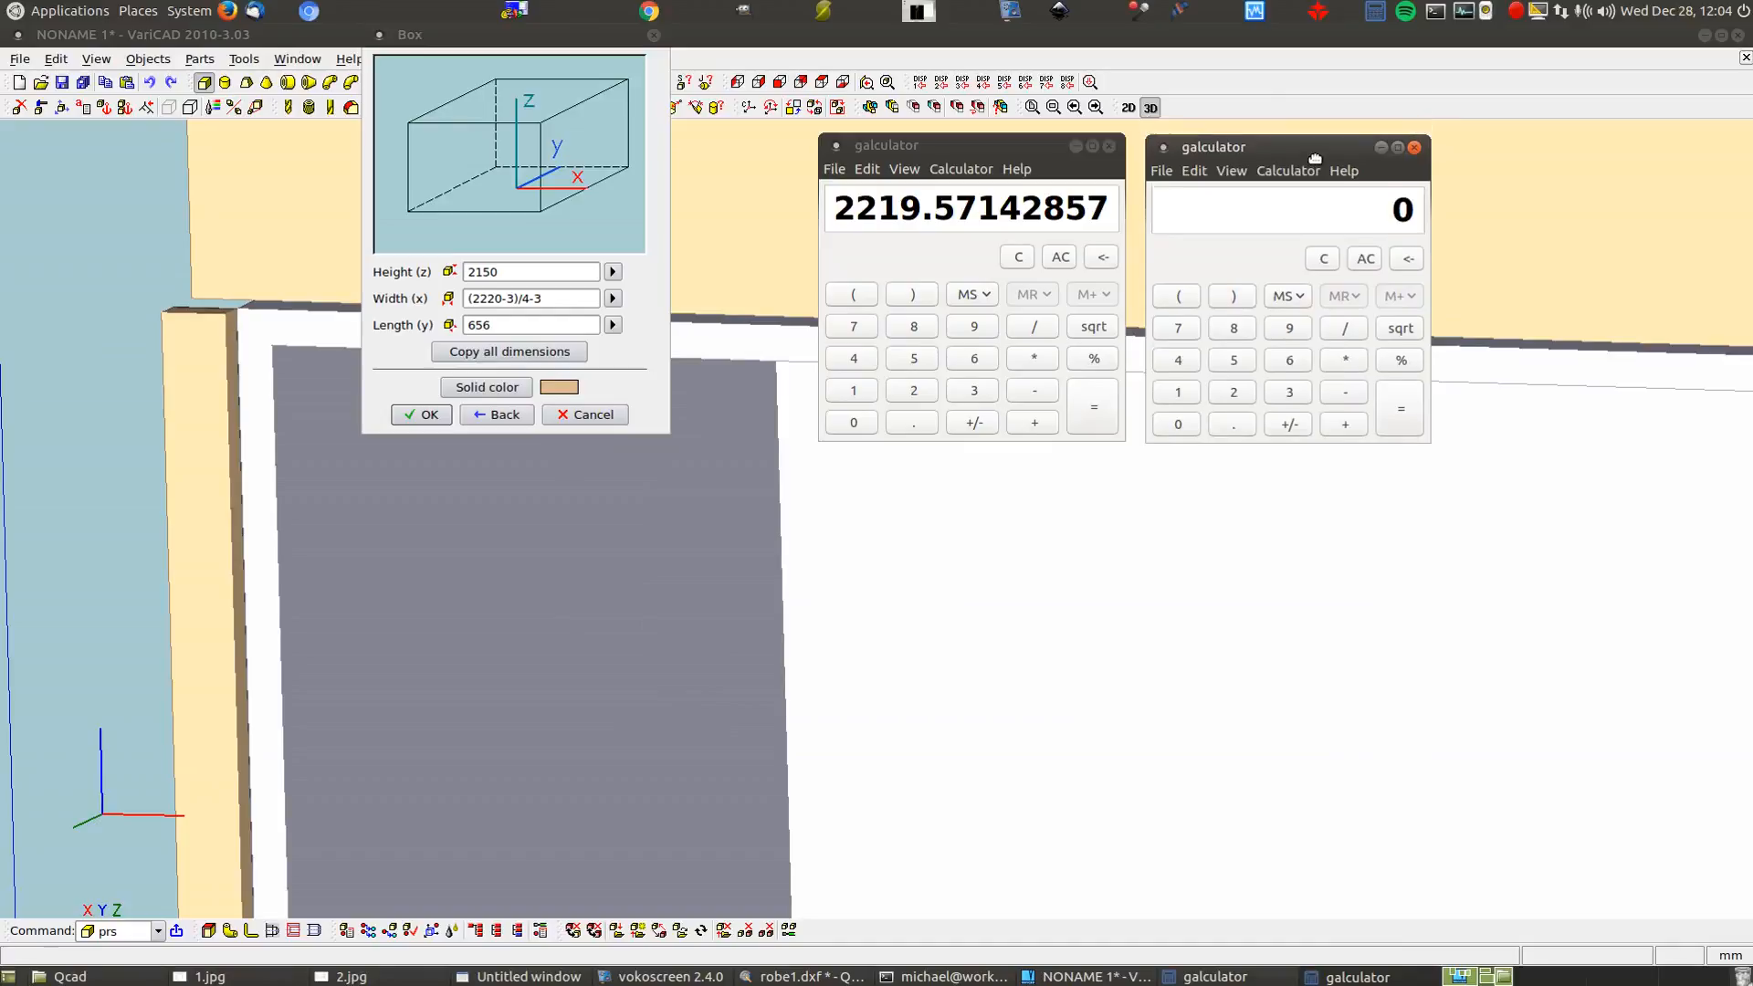
pyautogui.click(1192, 165)
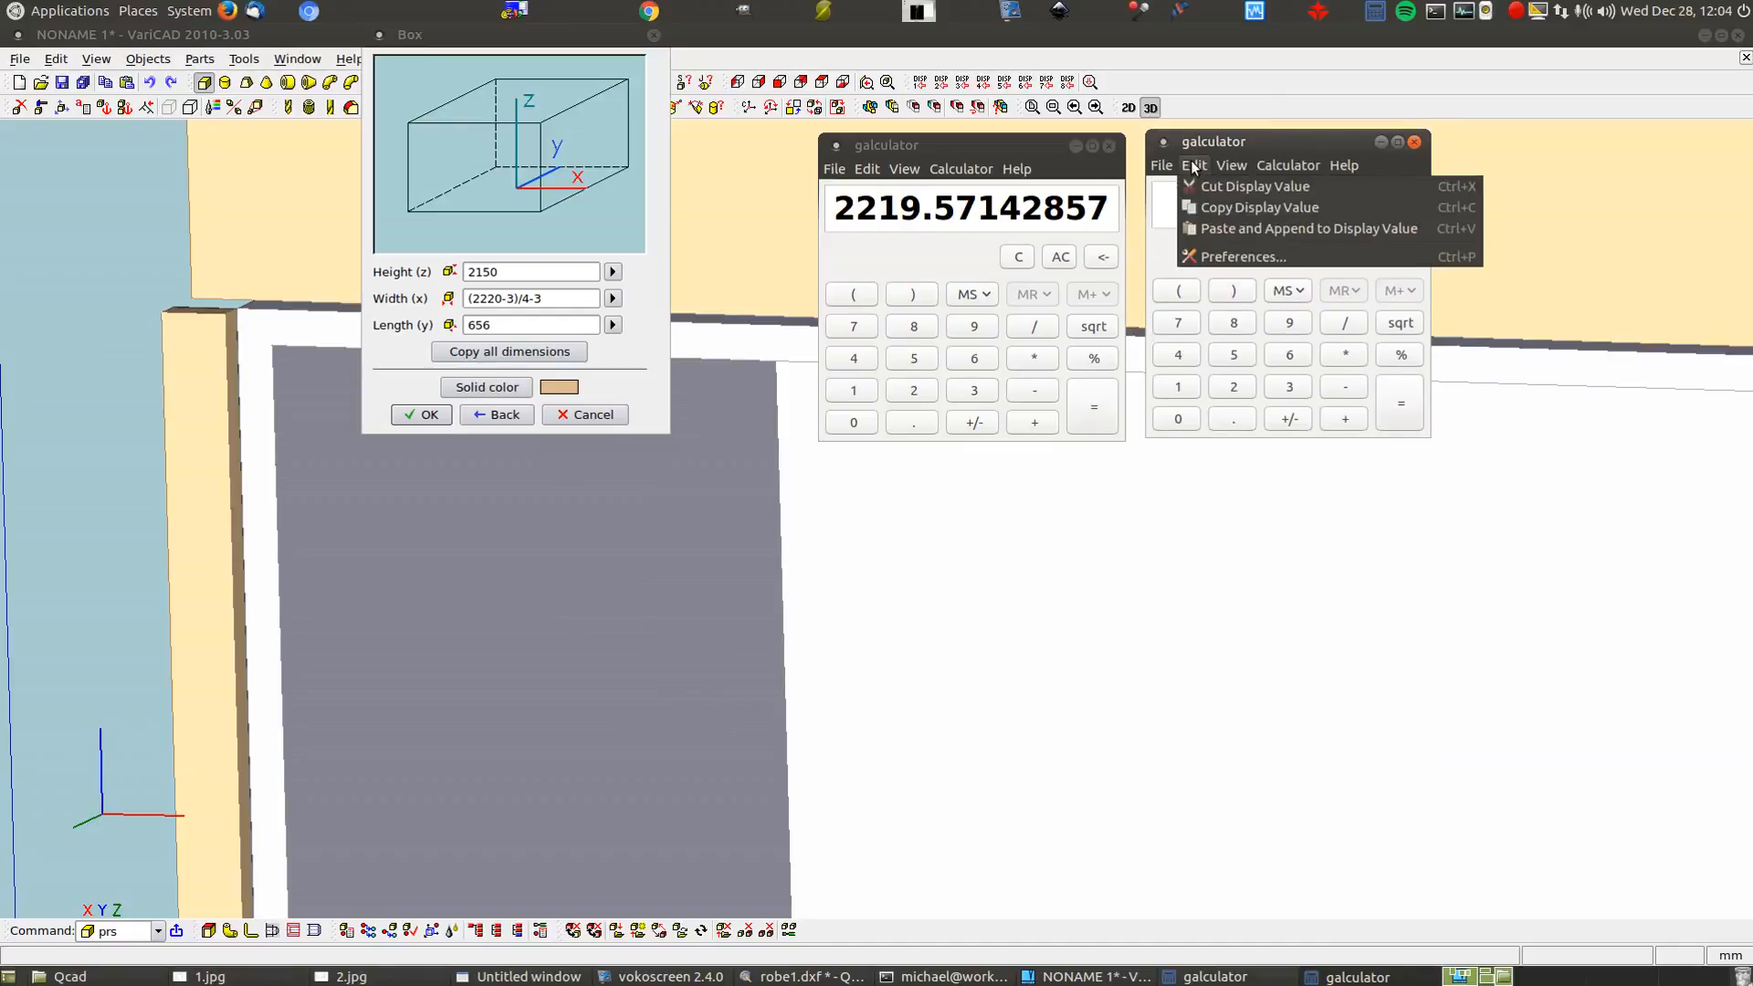
pyautogui.moveTo(1231, 166)
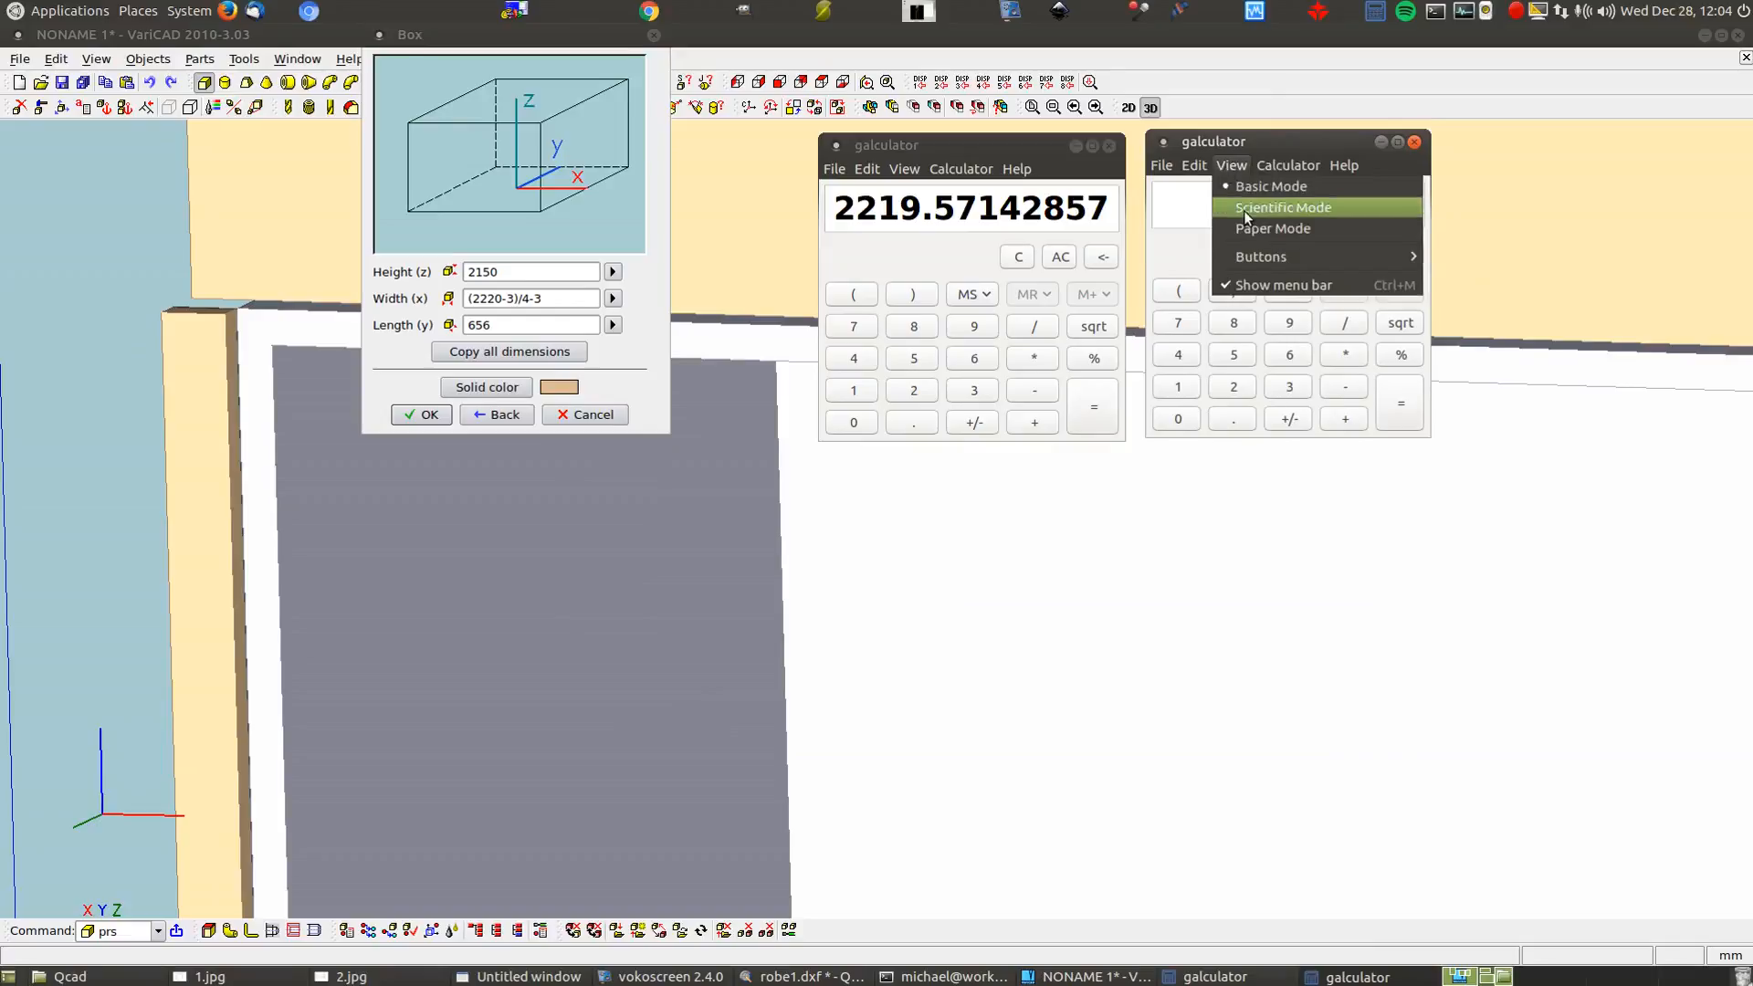
pyautogui.click(1244, 210)
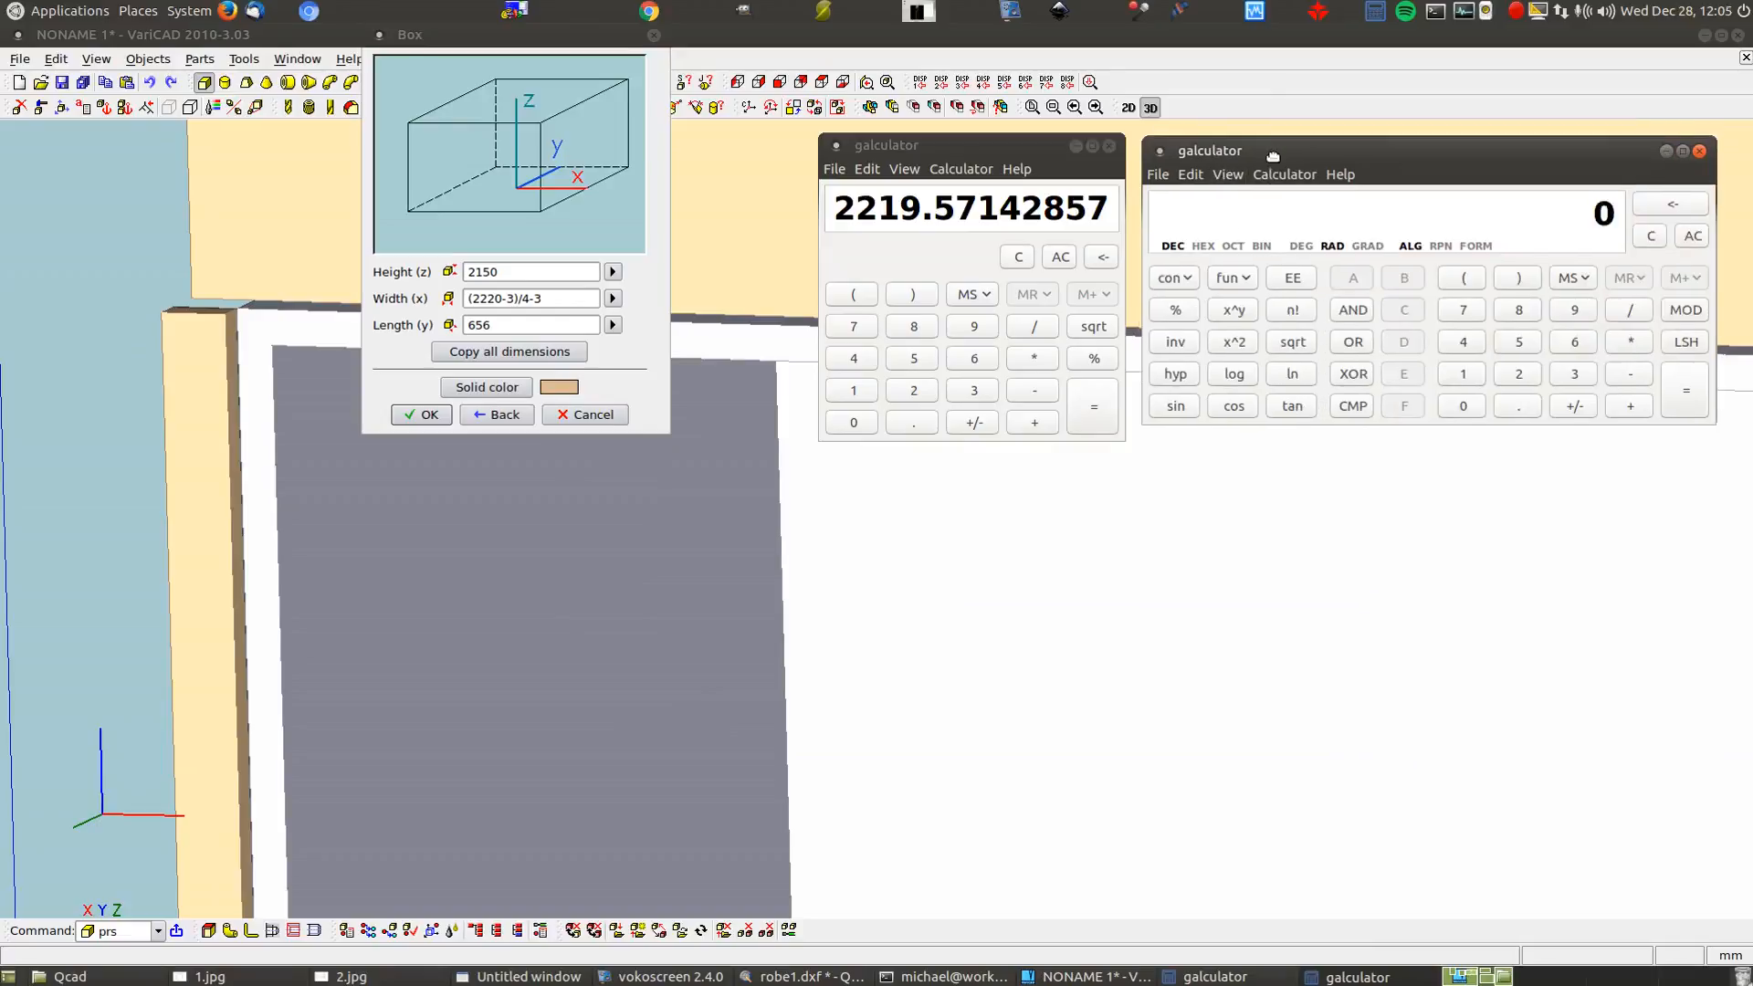
# Launch a third calculator at mid-screen and switch it to Paper Mode
pyautogui.click(1374, 11)
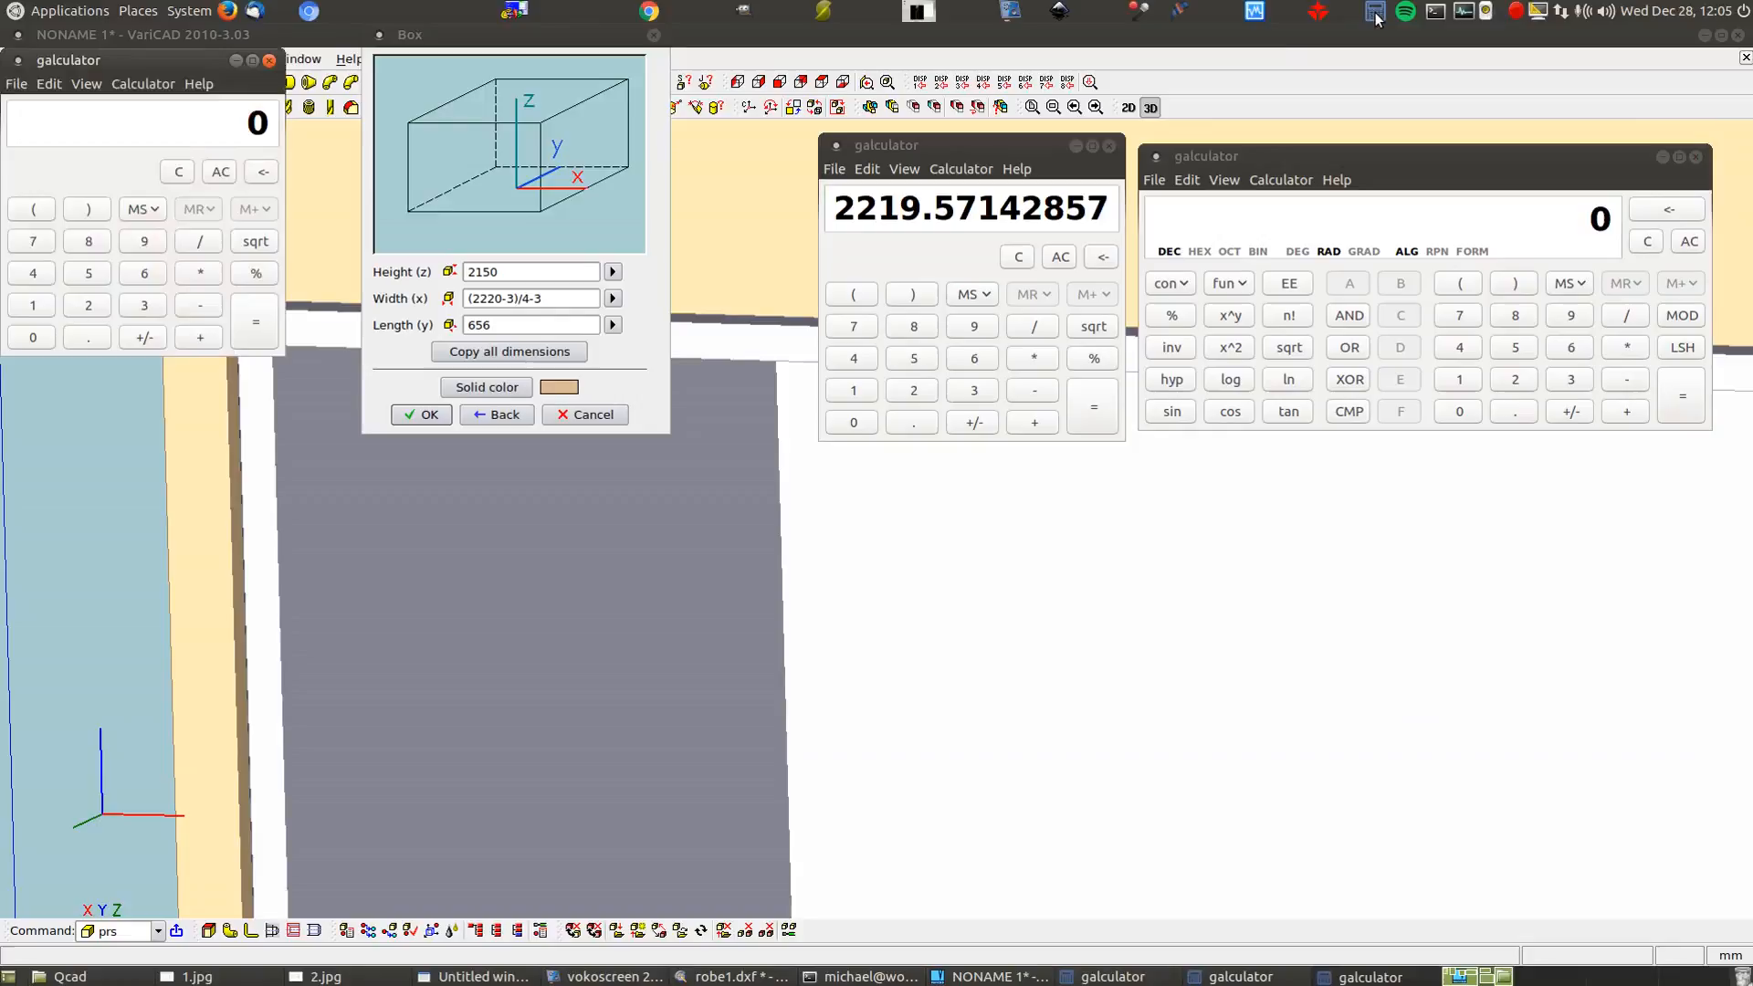
pyautogui.moveTo(98, 57); pyautogui.dragTo(866, 467)
pyautogui.click(813, 492)
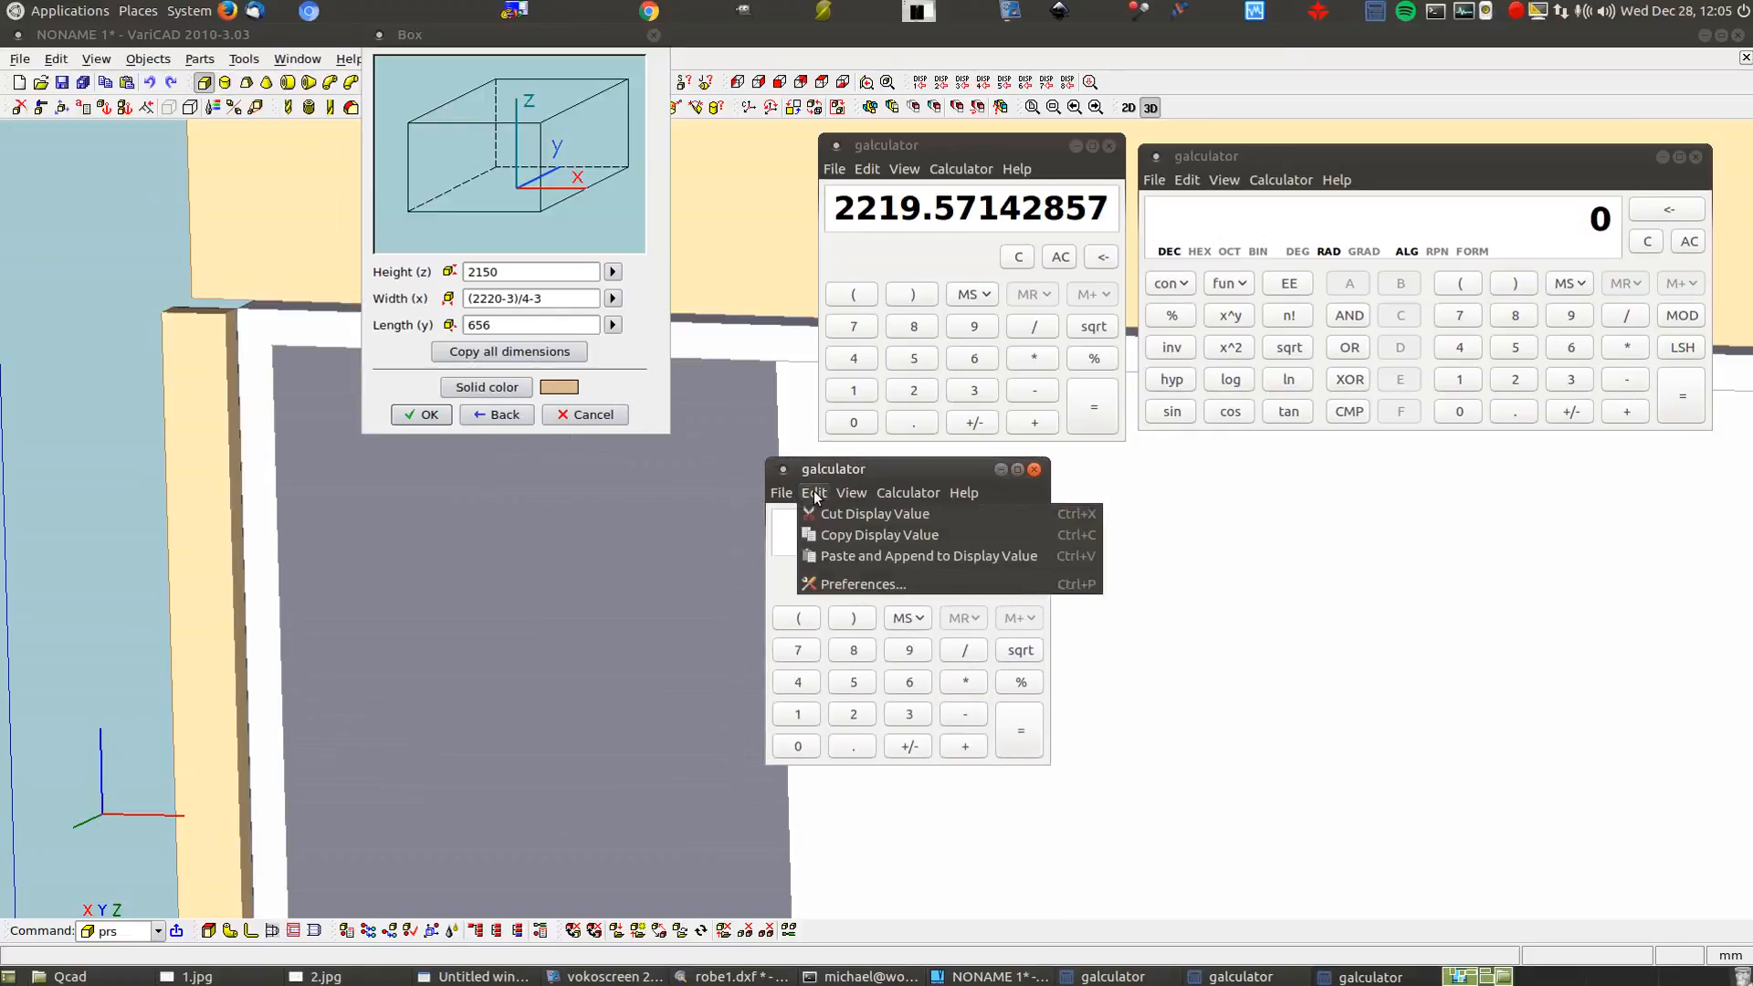
pyautogui.moveTo(849, 493)
pyautogui.click(878, 557)
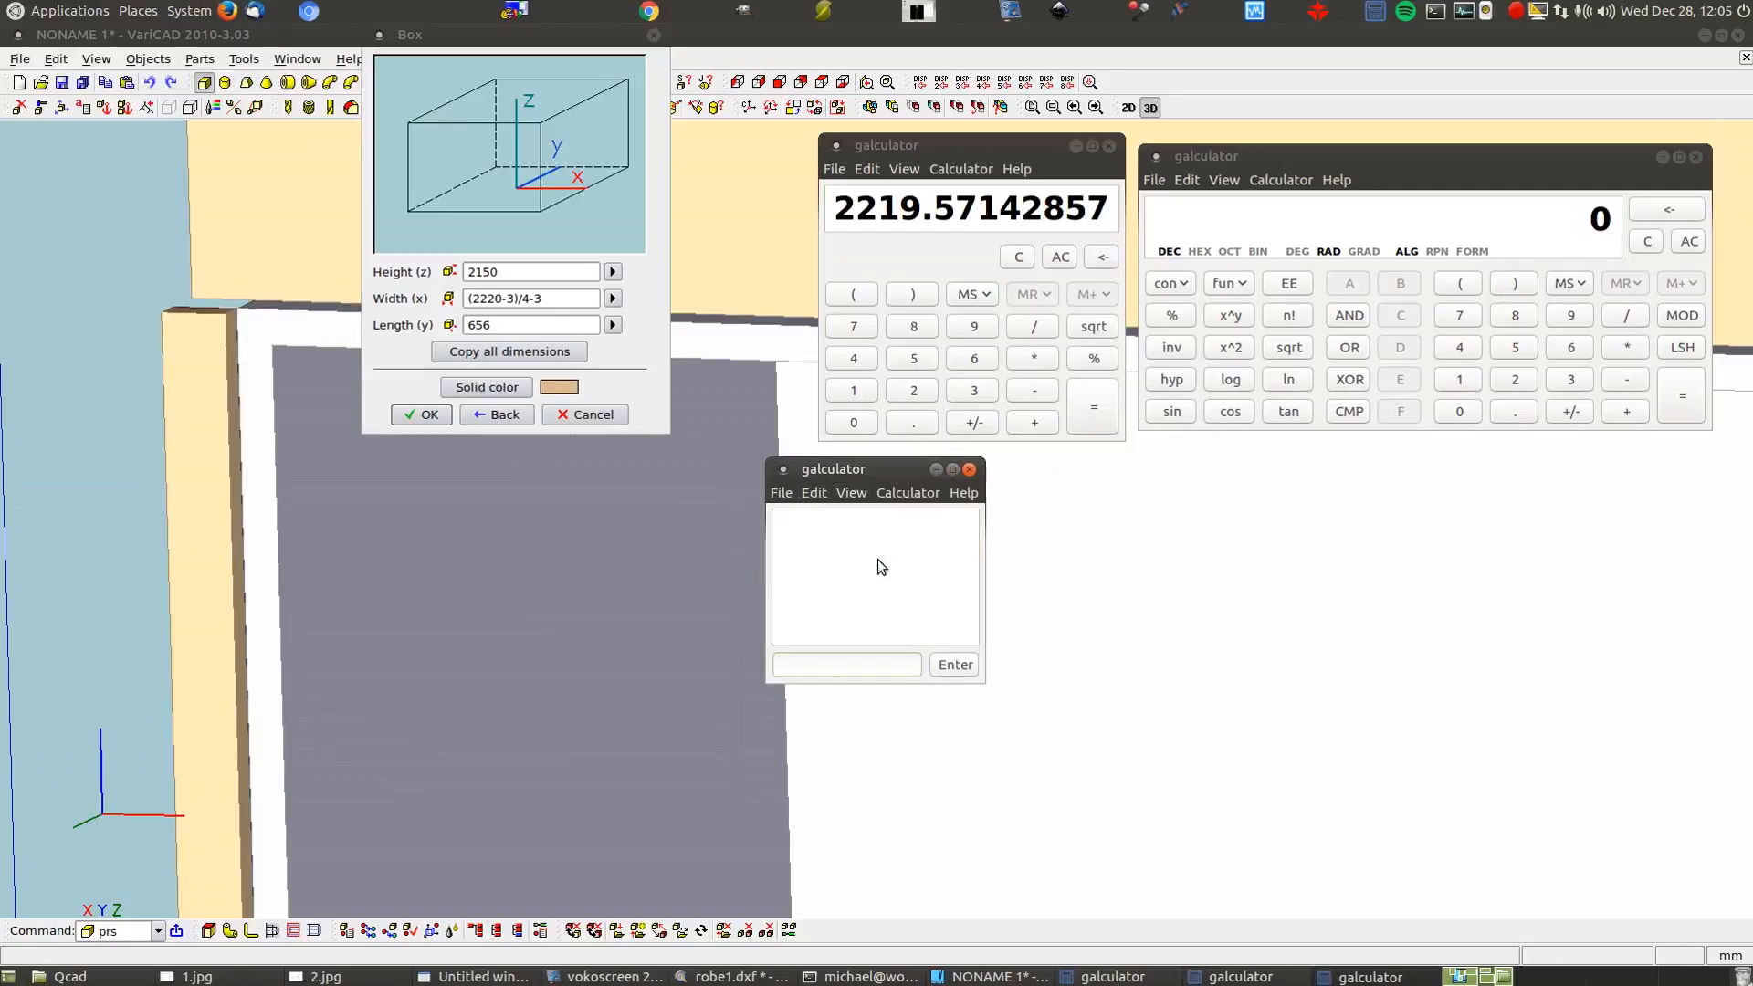
# Compute 2220-3/4-3 = 2216.25 and (2220-3)/4-3 = 551.25, then accept the box size
pyautogui.write('2220-3/4-3')
pyautogui.press('Return')
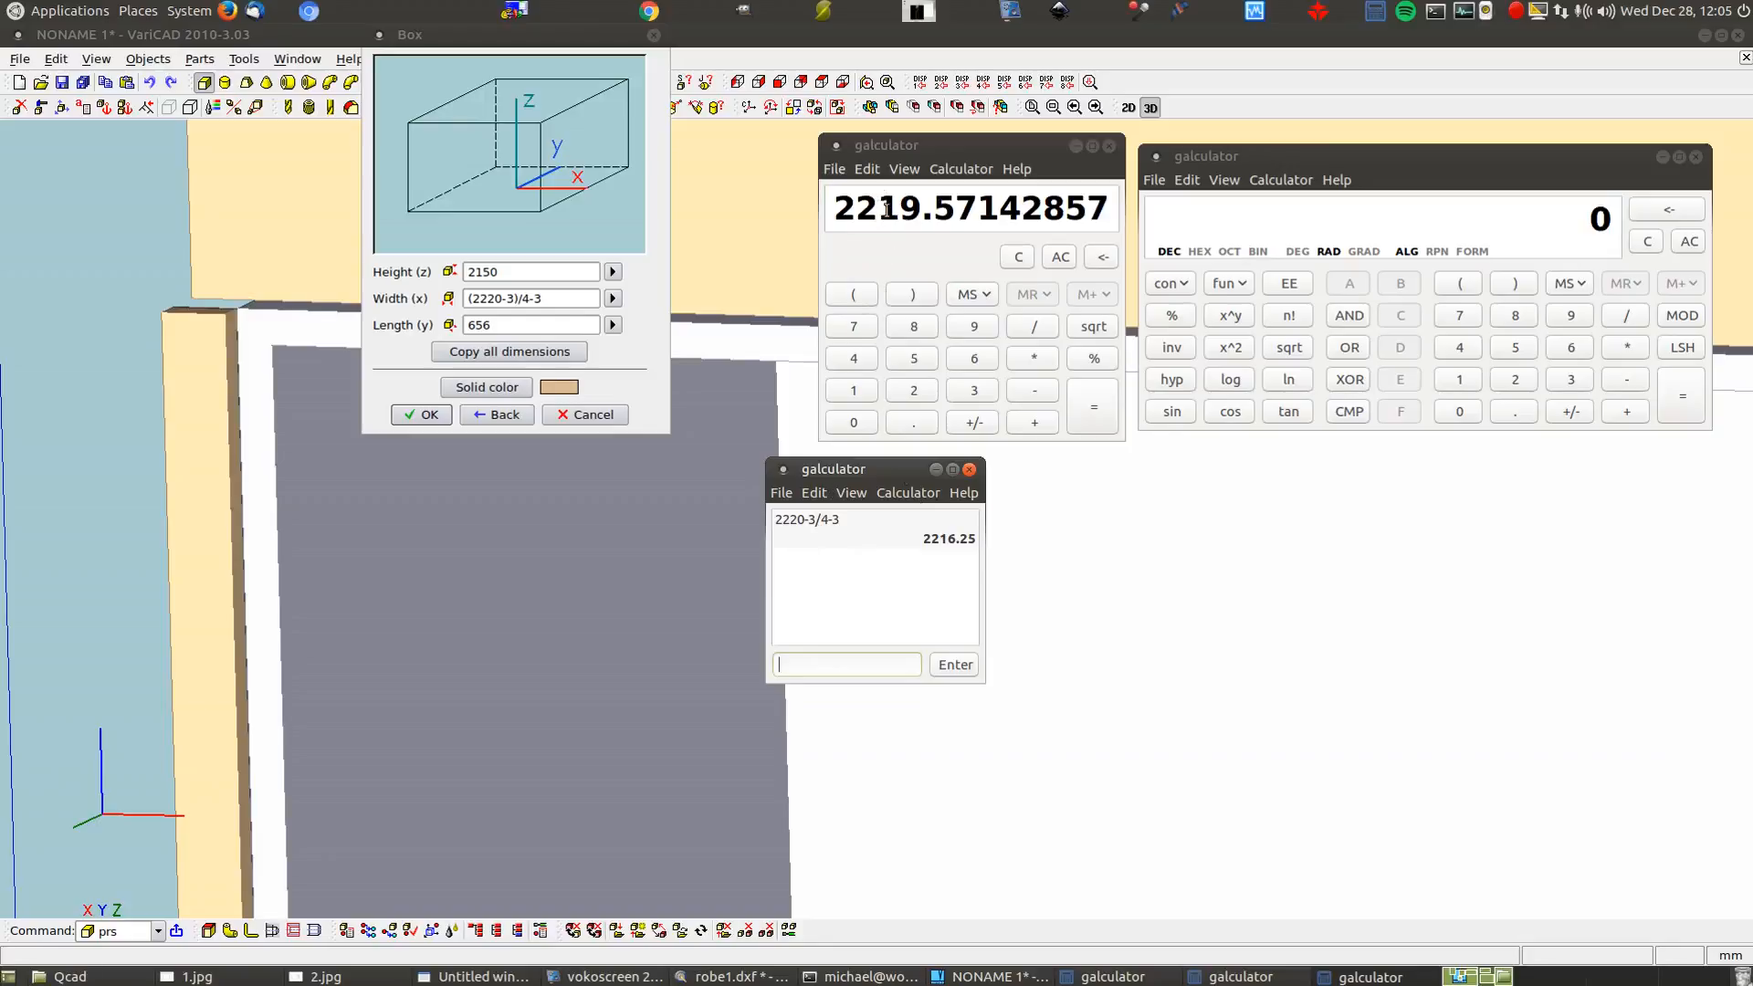
pyautogui.click(1458, 286)
pyautogui.write('2220-')
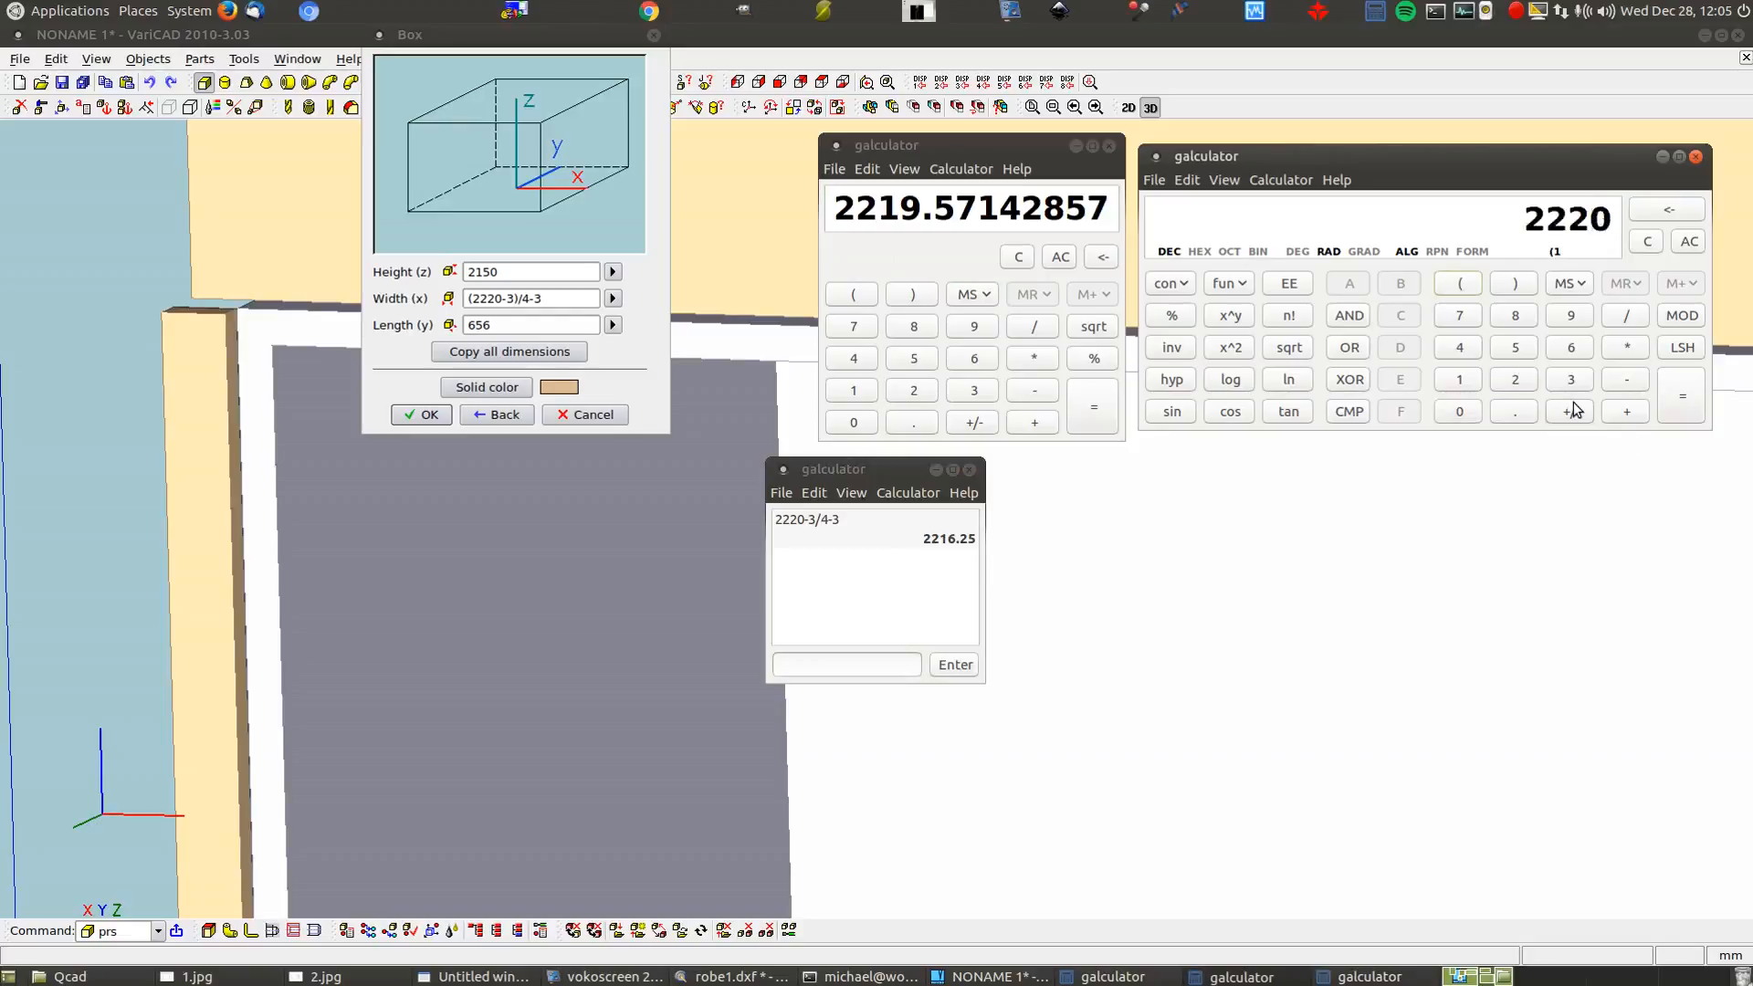
pyautogui.write('3')
pyautogui.press('Return')
pyautogui.press('/')
pyautogui.write('4')
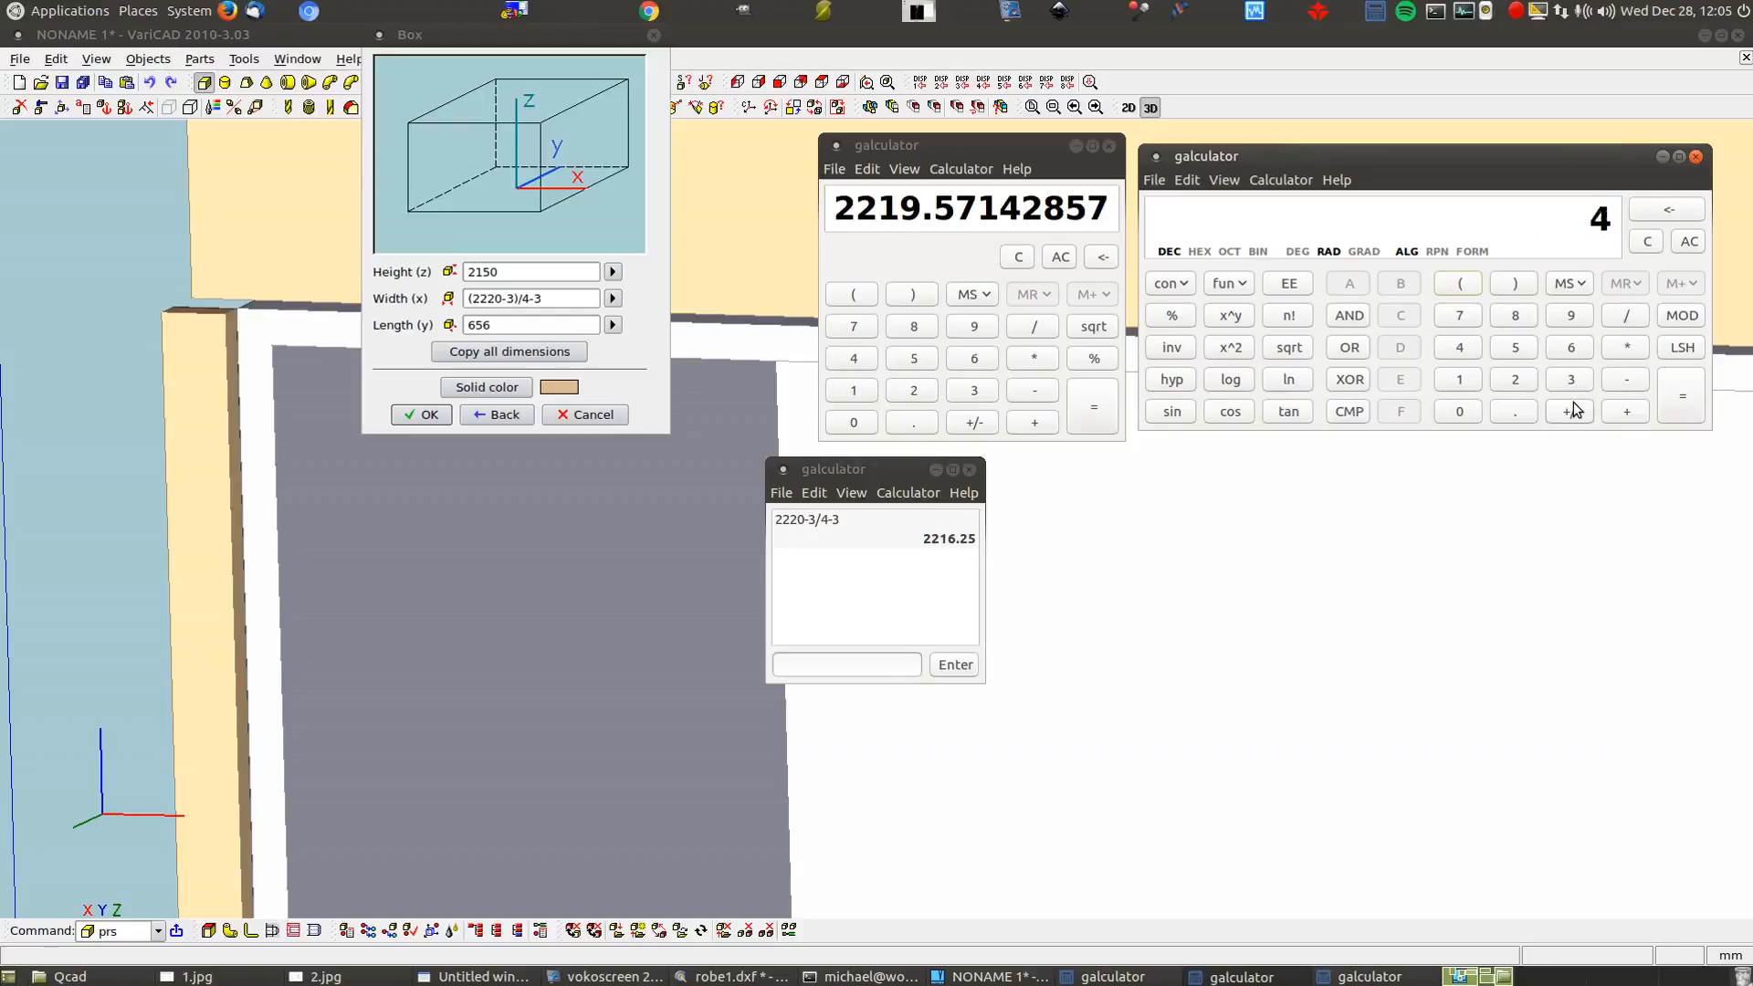
pyautogui.press('-')
pyautogui.write('3')
pyautogui.press('Return')
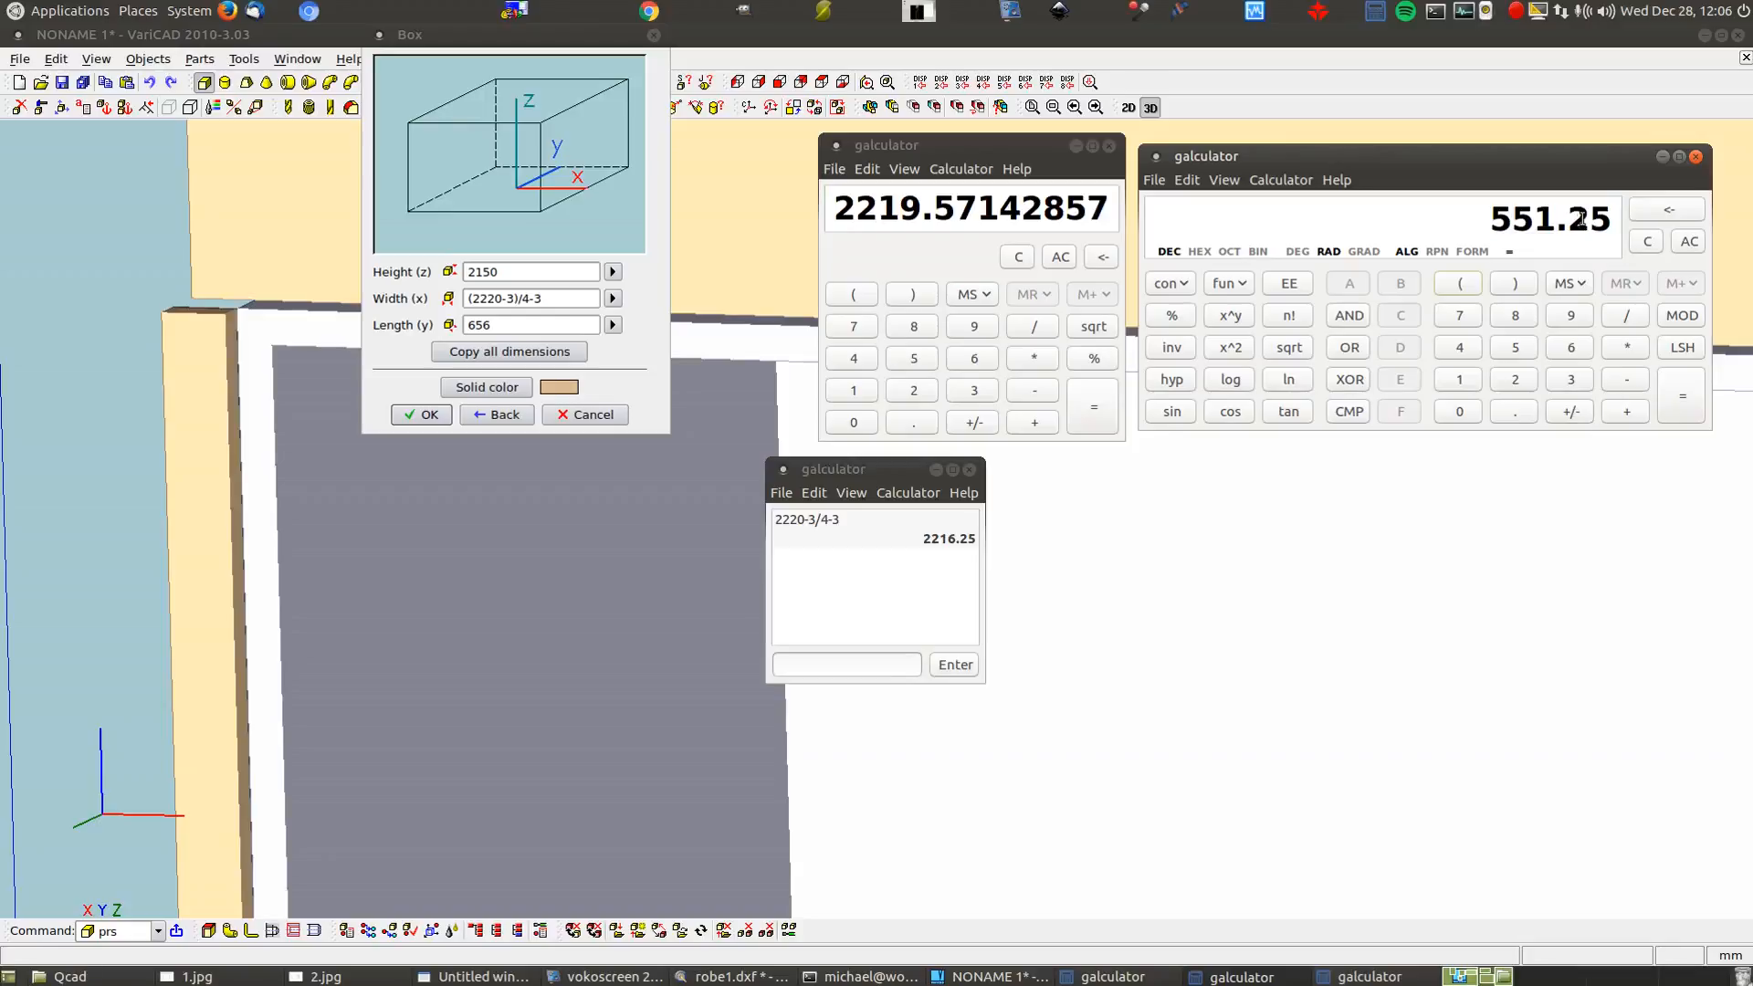
pyautogui.click(426, 415)
# Place the new box in the model, then delete it
pyautogui.scroll(-5, 475, 420)
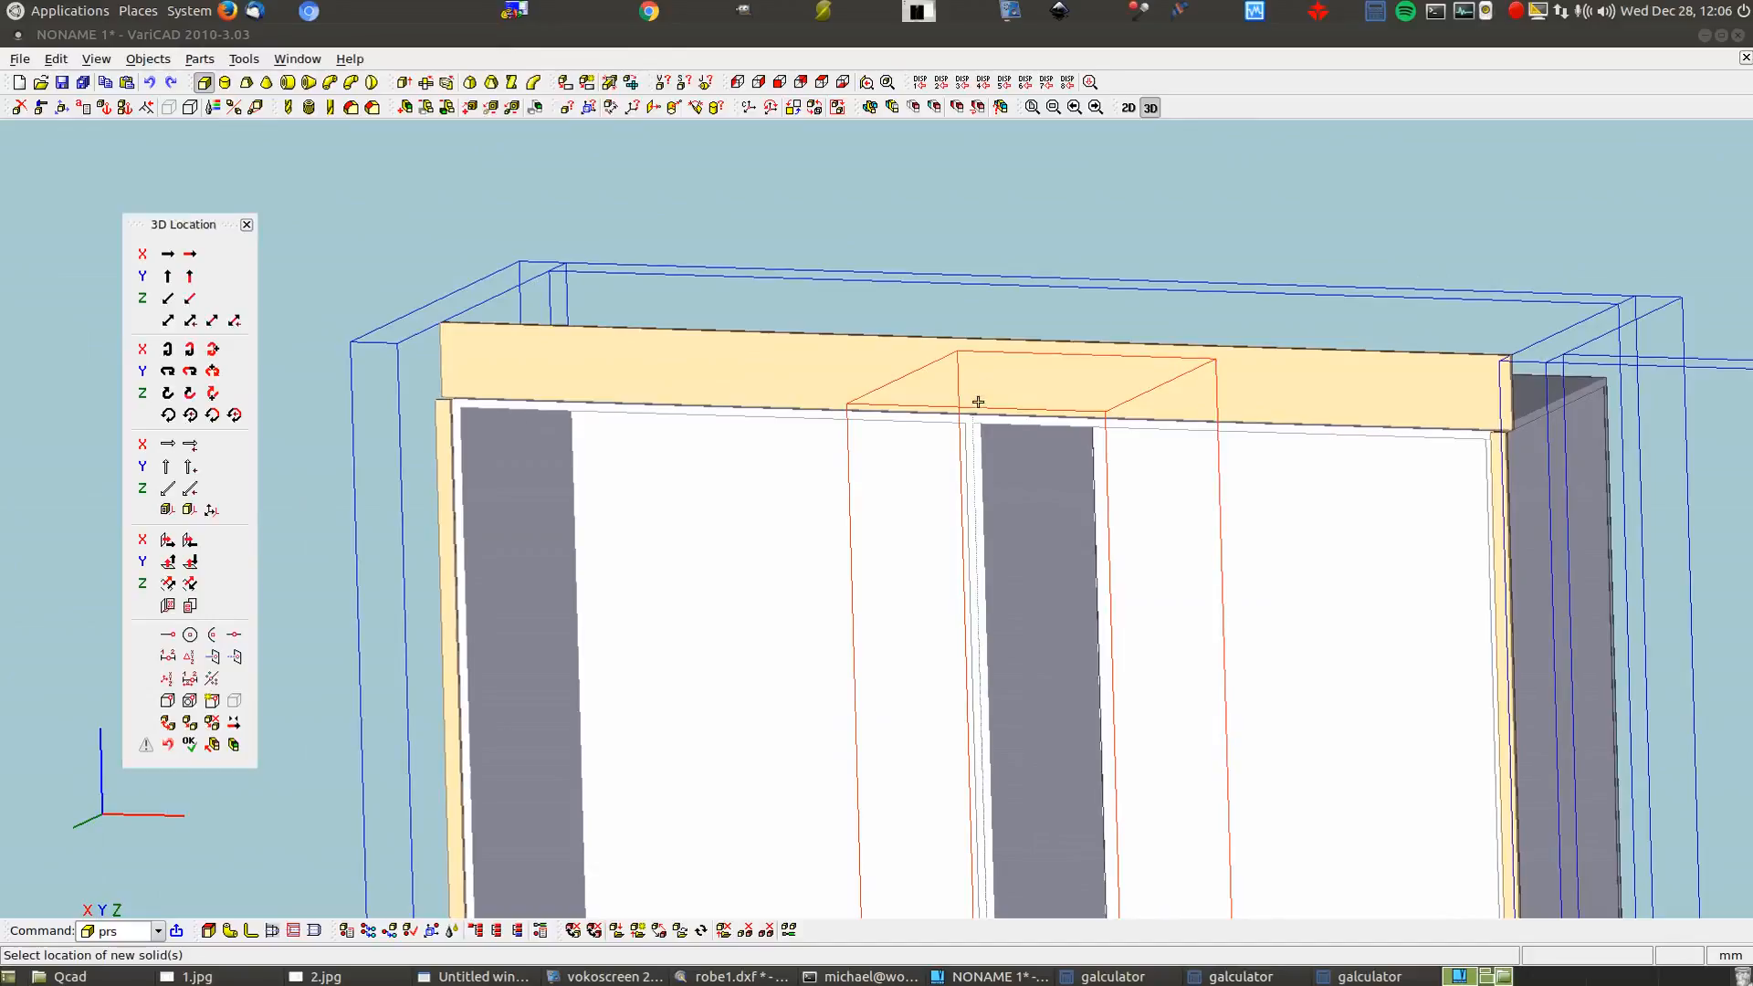
pyautogui.click(978, 503)
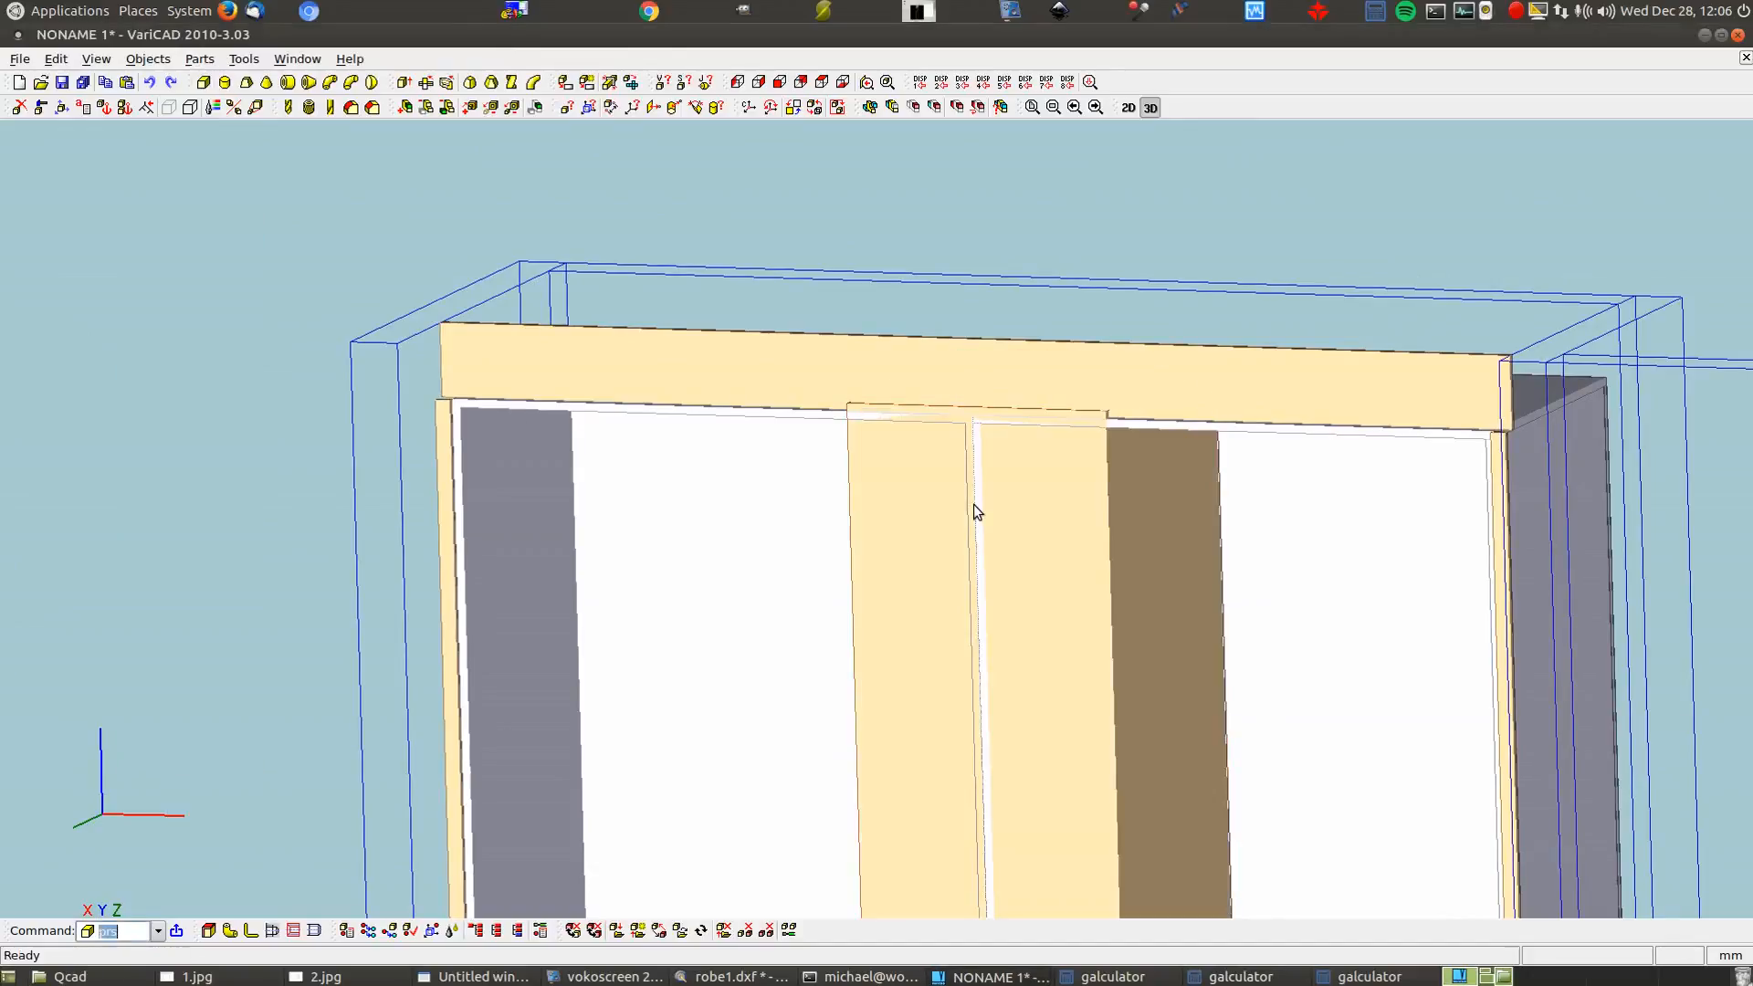
pyautogui.click(19, 107)
pyautogui.click(1034, 635)
pyautogui.press('Return')
# Start a new box with length 16 and confirm its dimensions
pyautogui.click(203, 83)
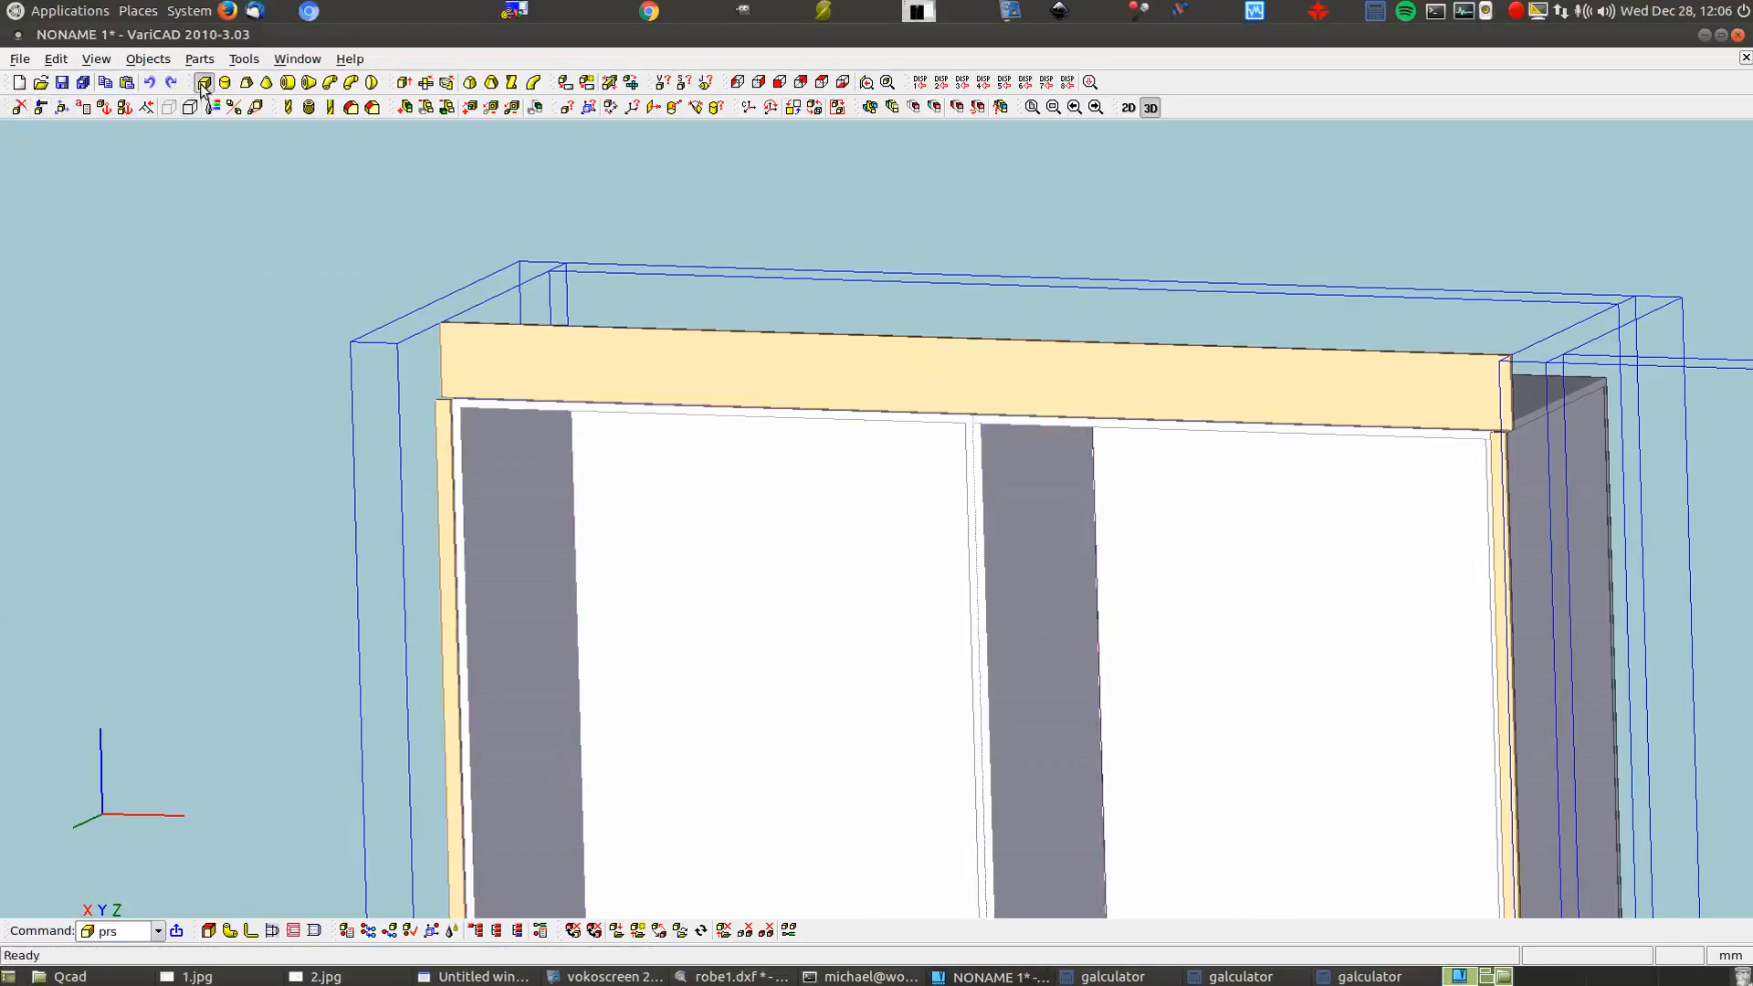
pyautogui.moveTo(506, 327); pyautogui.dragTo(389, 316)
pyautogui.write('16')
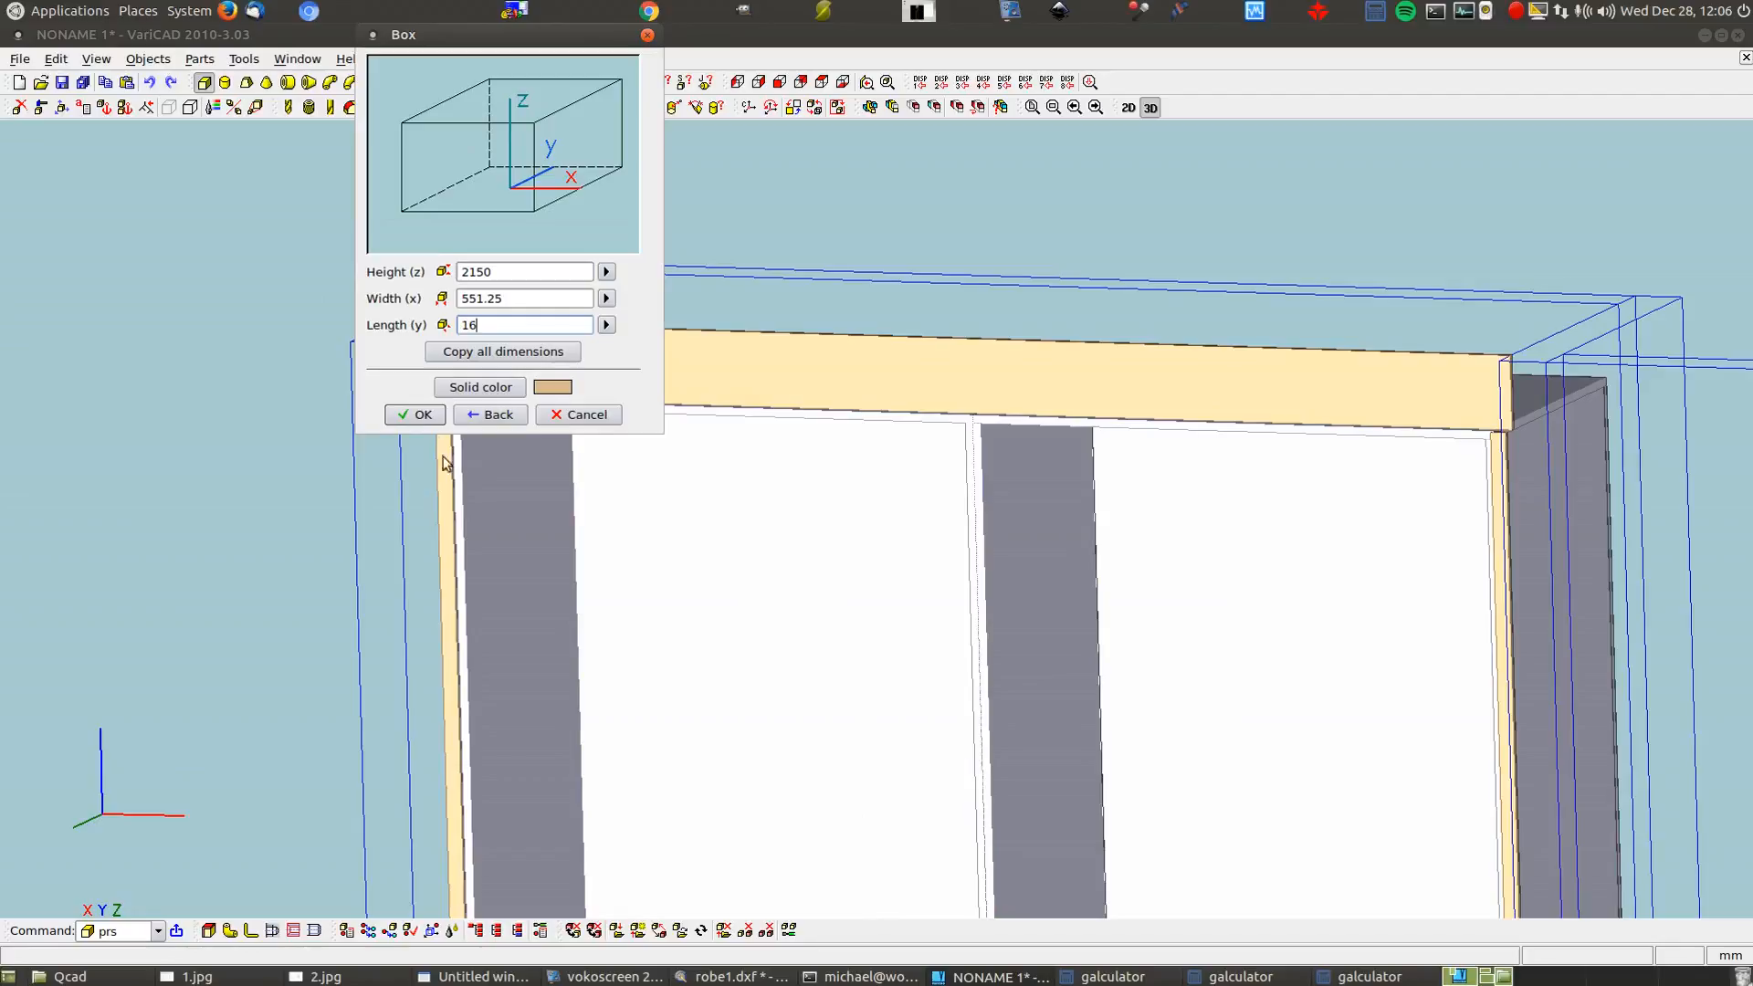
pyautogui.click(416, 414)
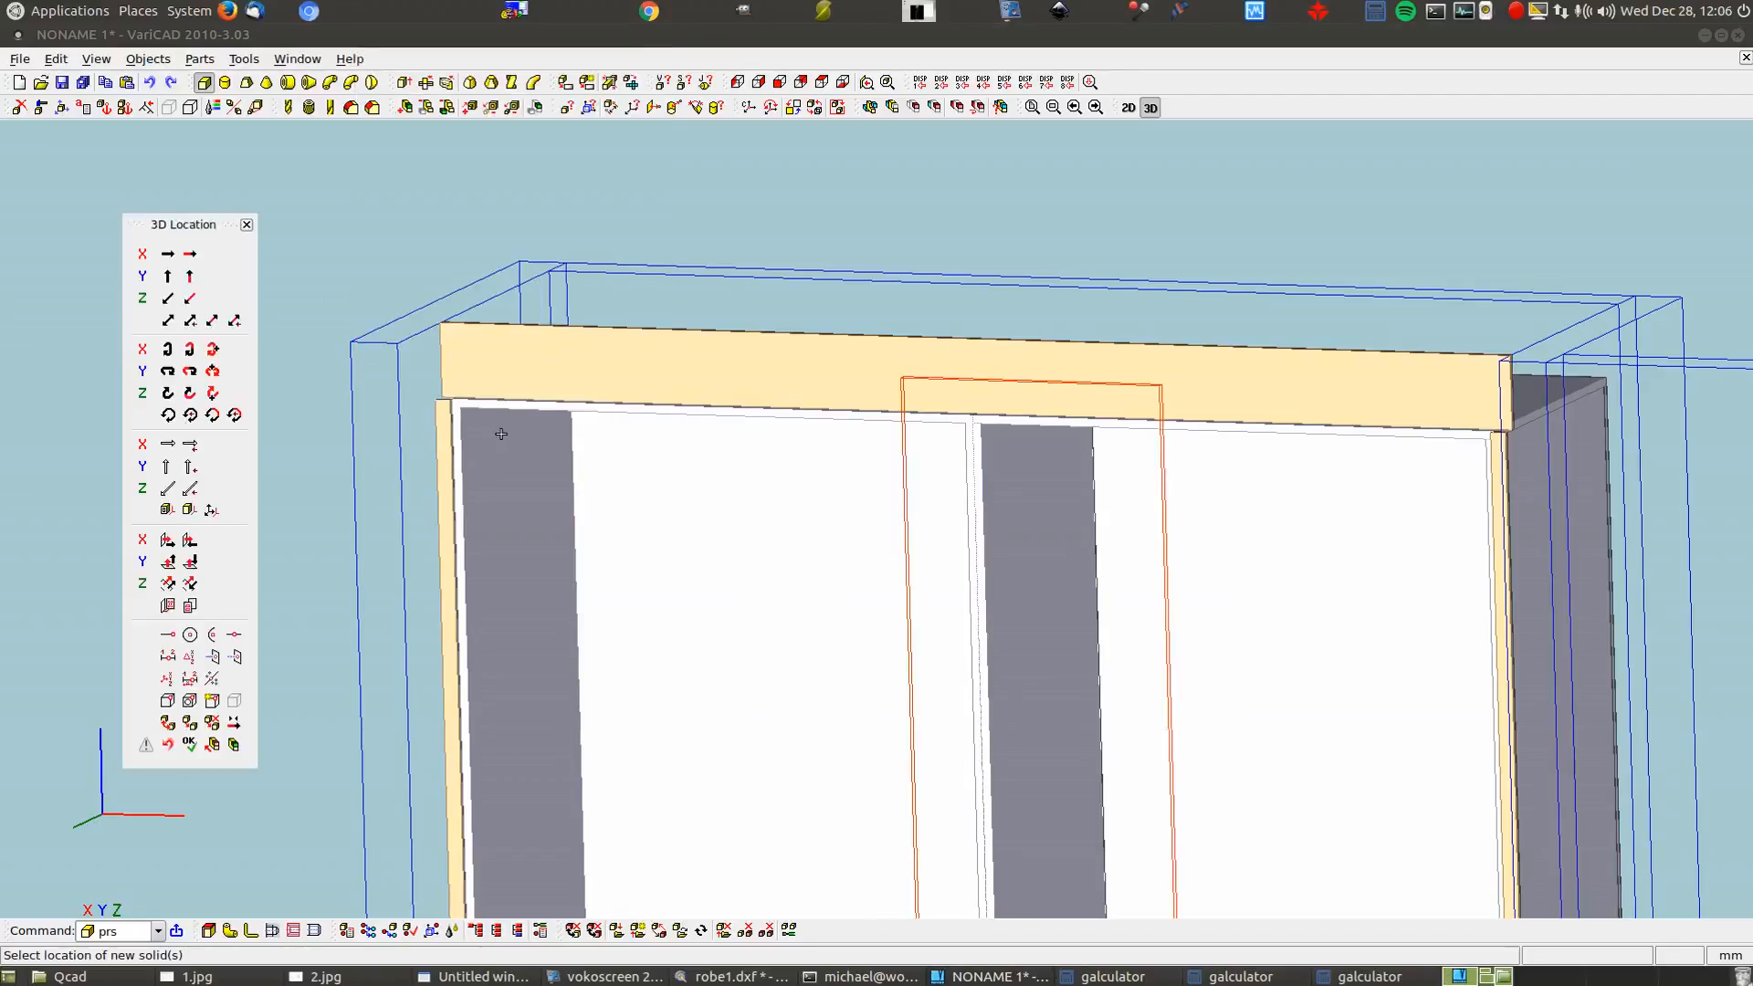
# Move the box by a two-point vector to the cabinet's top-left corner, then pick the red X arrow
pyautogui.click(181, 322)
pyautogui.press('Return')
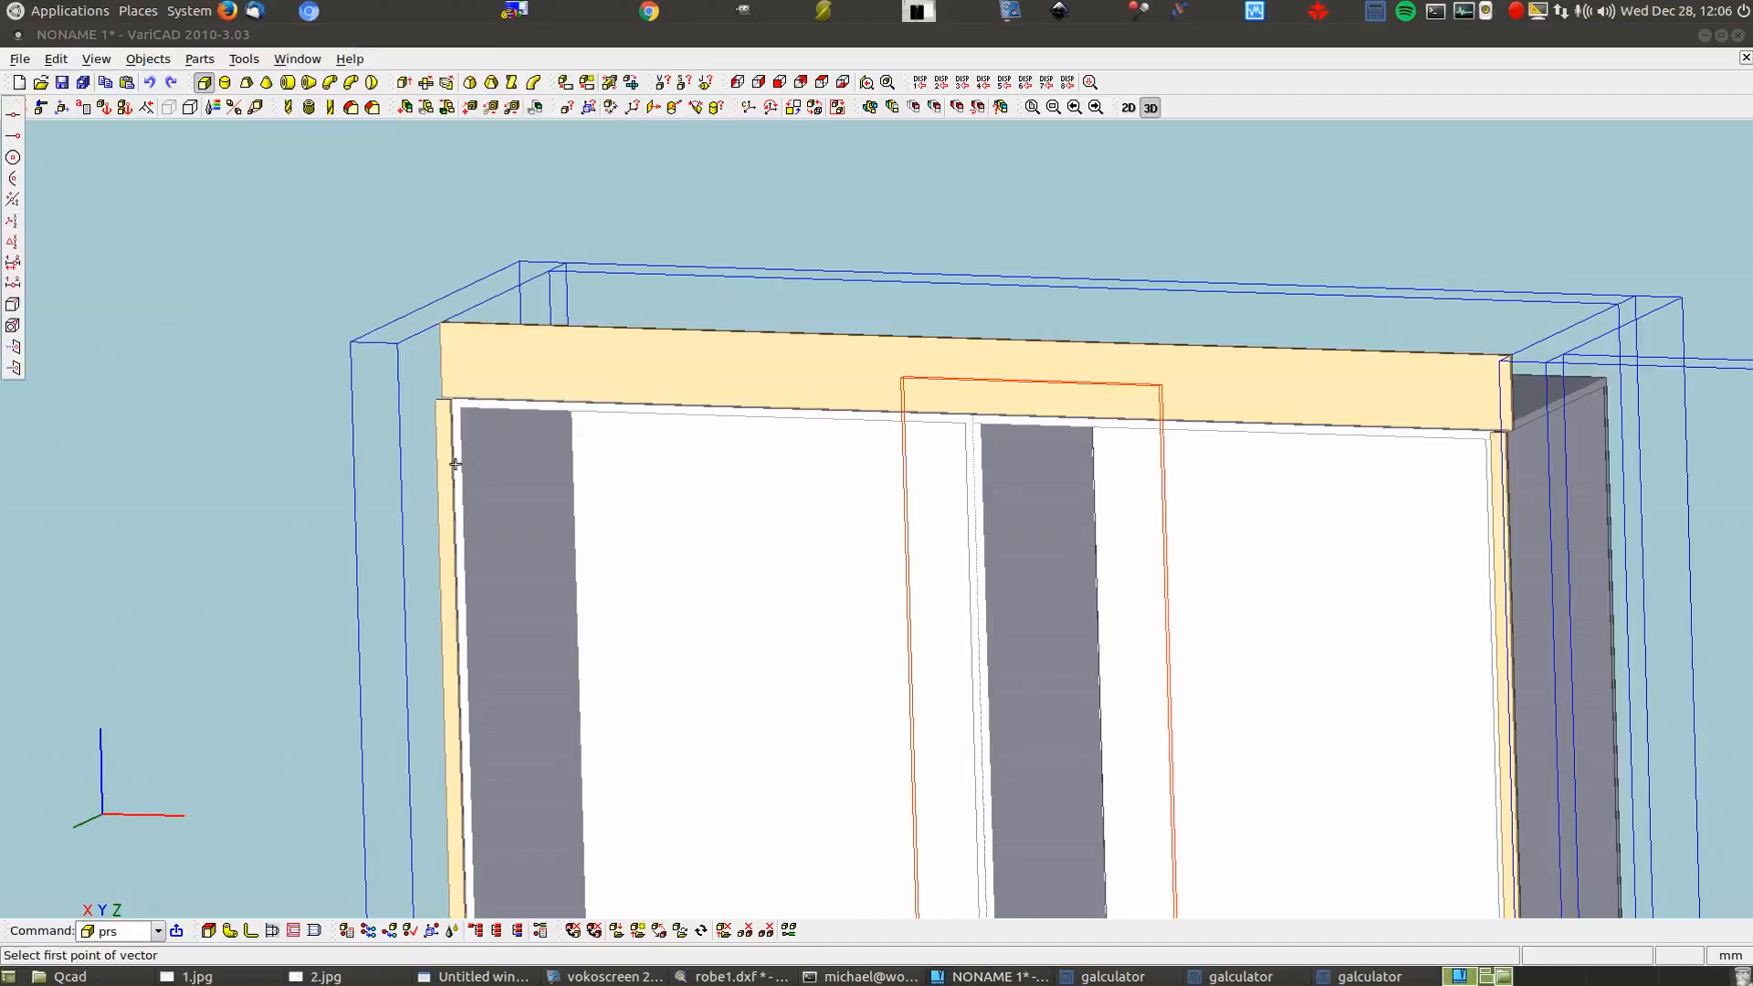
pyautogui.scroll(4, 724, 395)
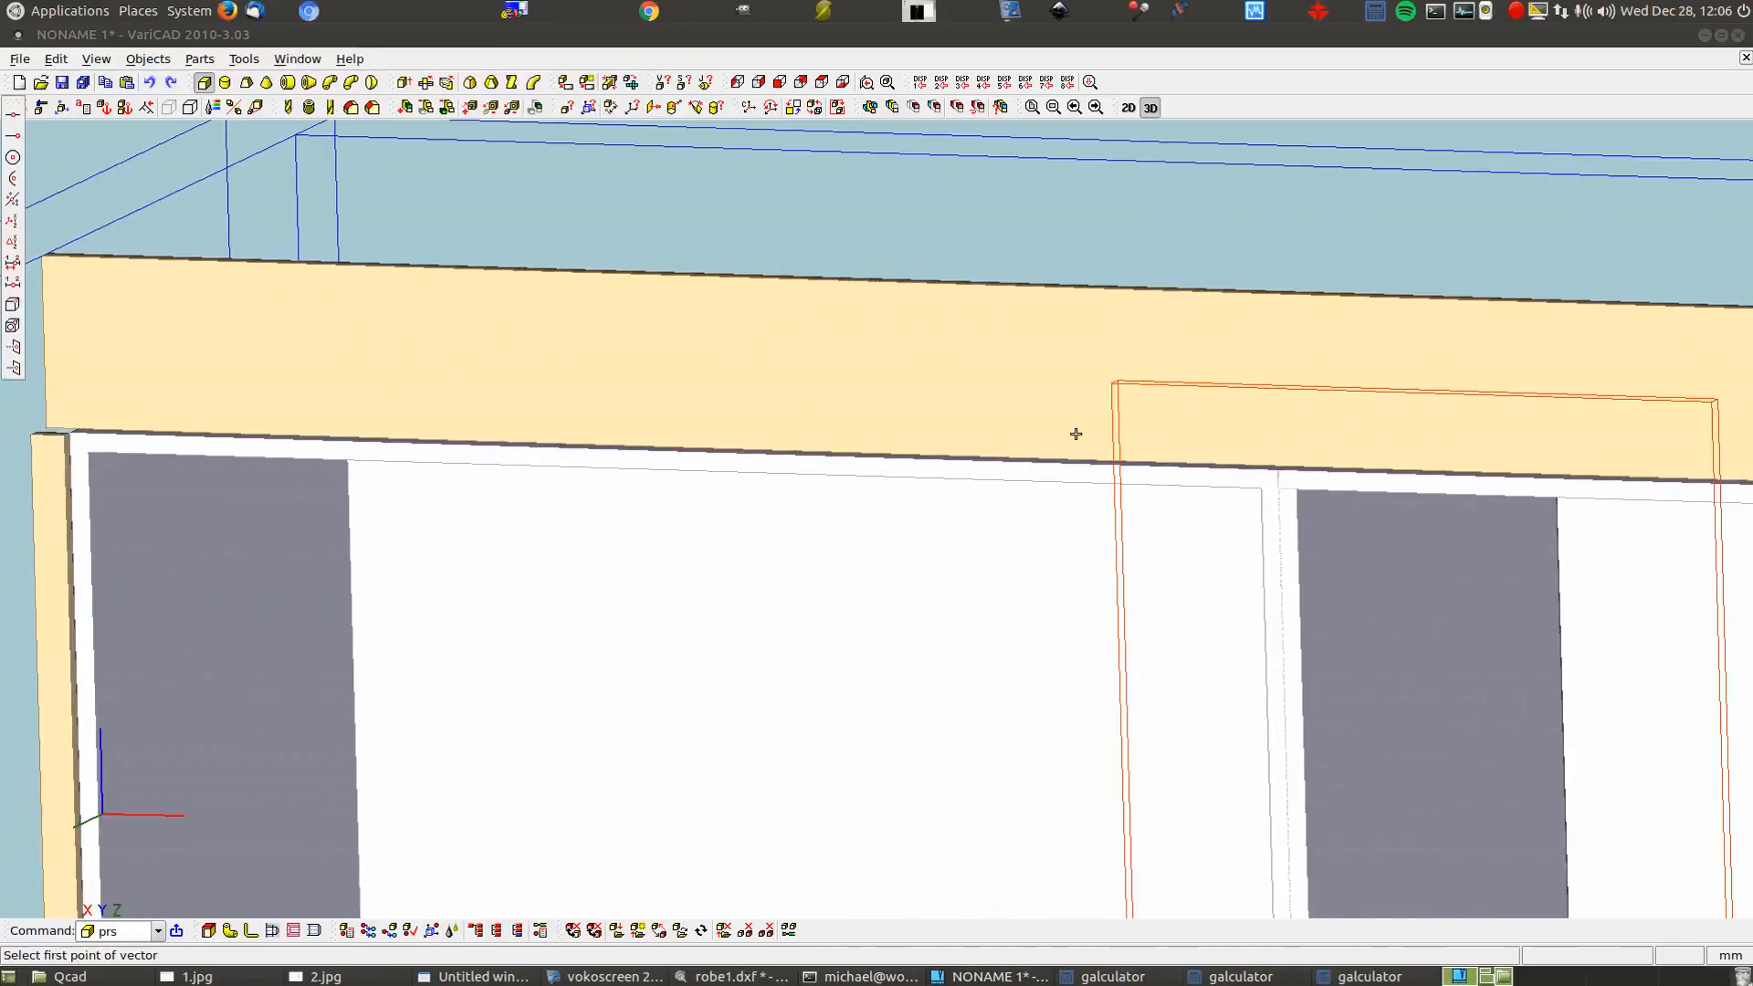
pyautogui.click(1111, 383)
pyautogui.scroll(-2, 993, 385)
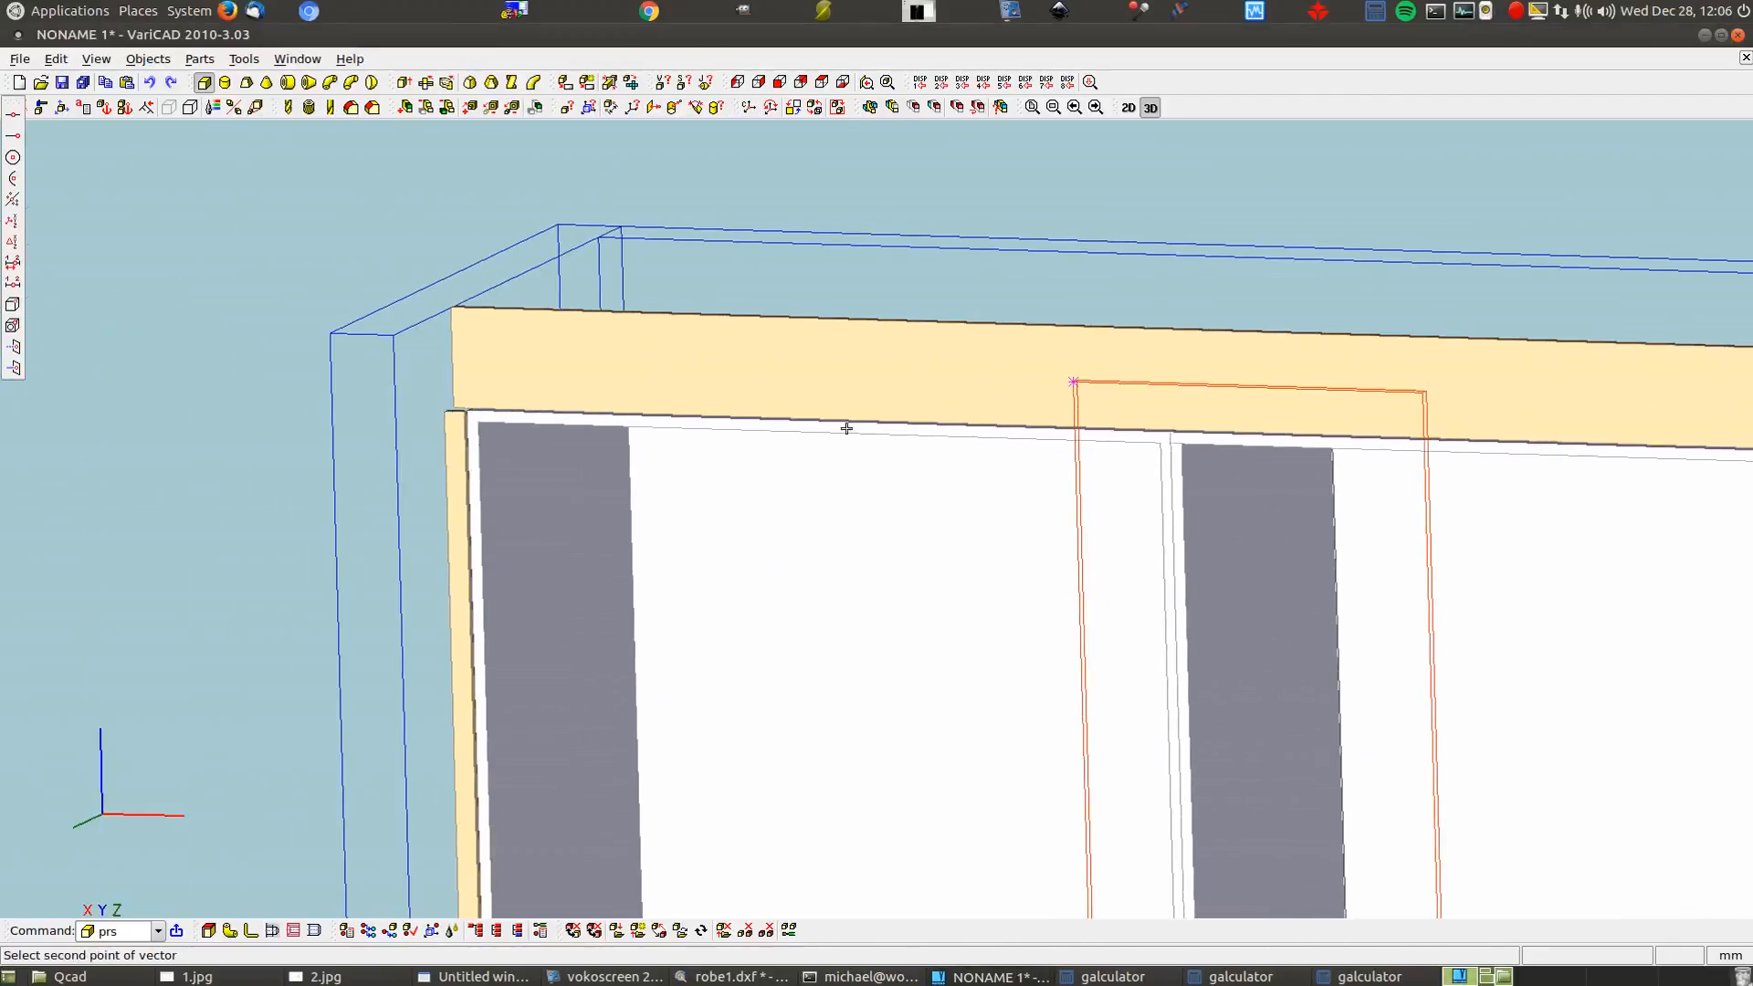
pyautogui.scroll(2, 497, 393)
pyautogui.click(512, 406)
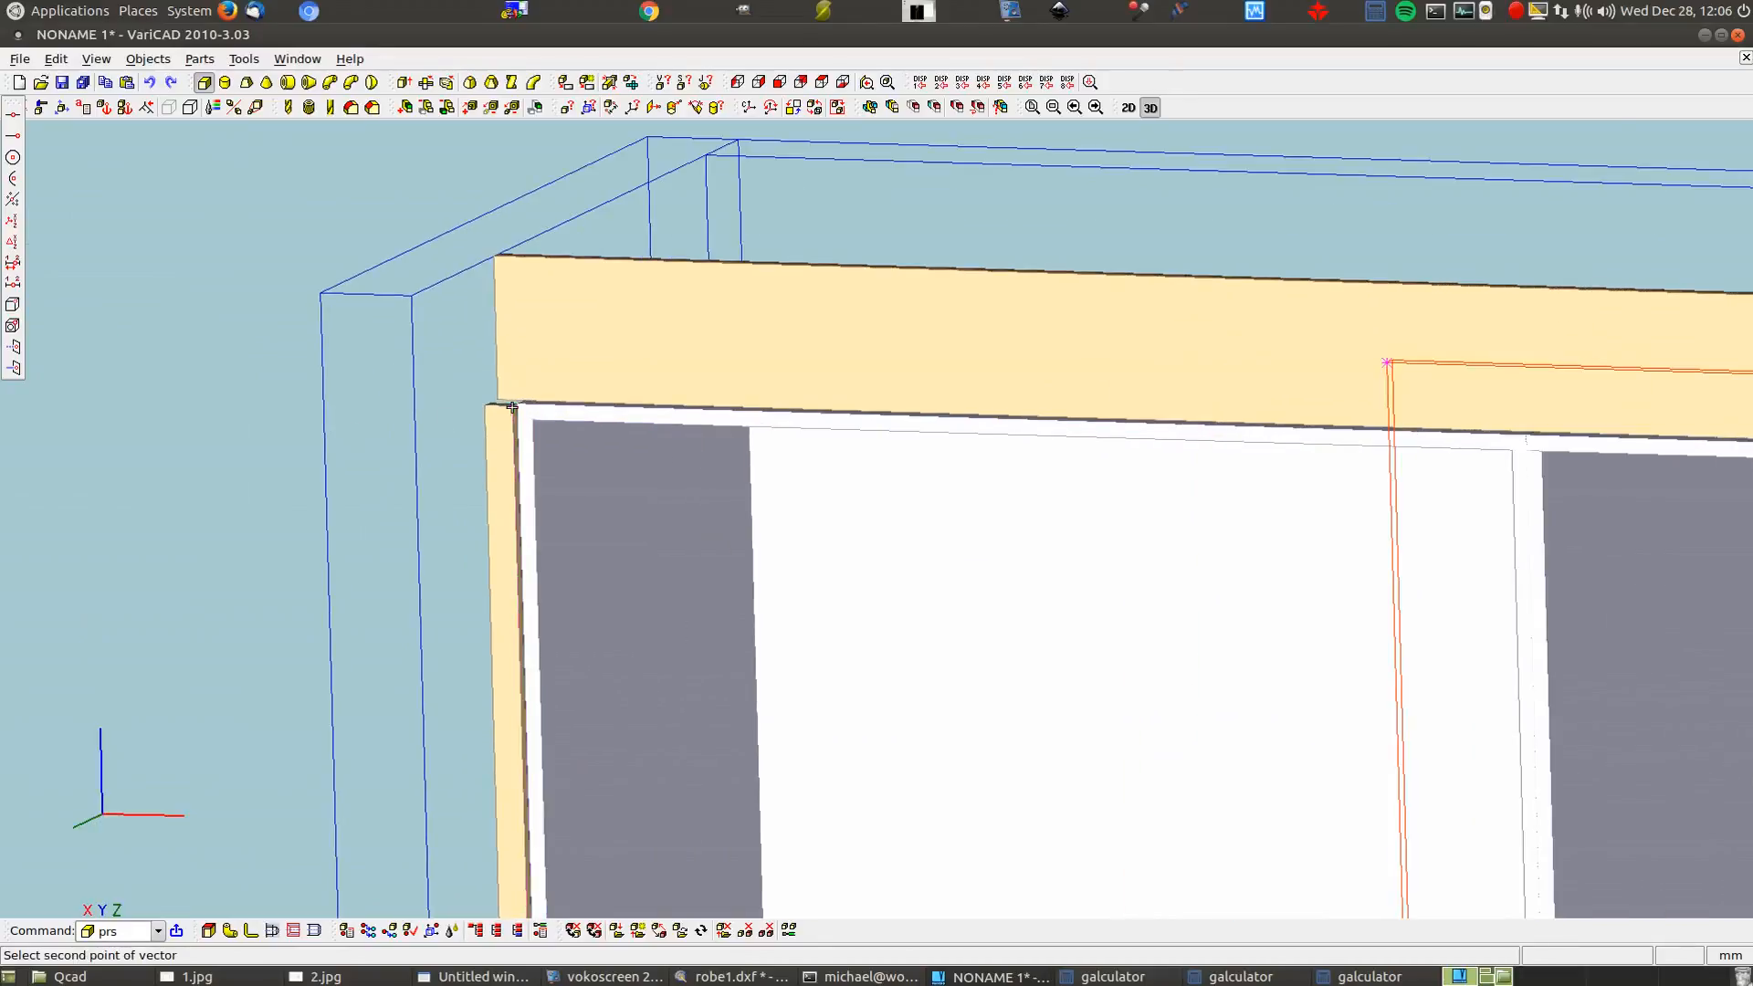
pyautogui.click(415, 310)
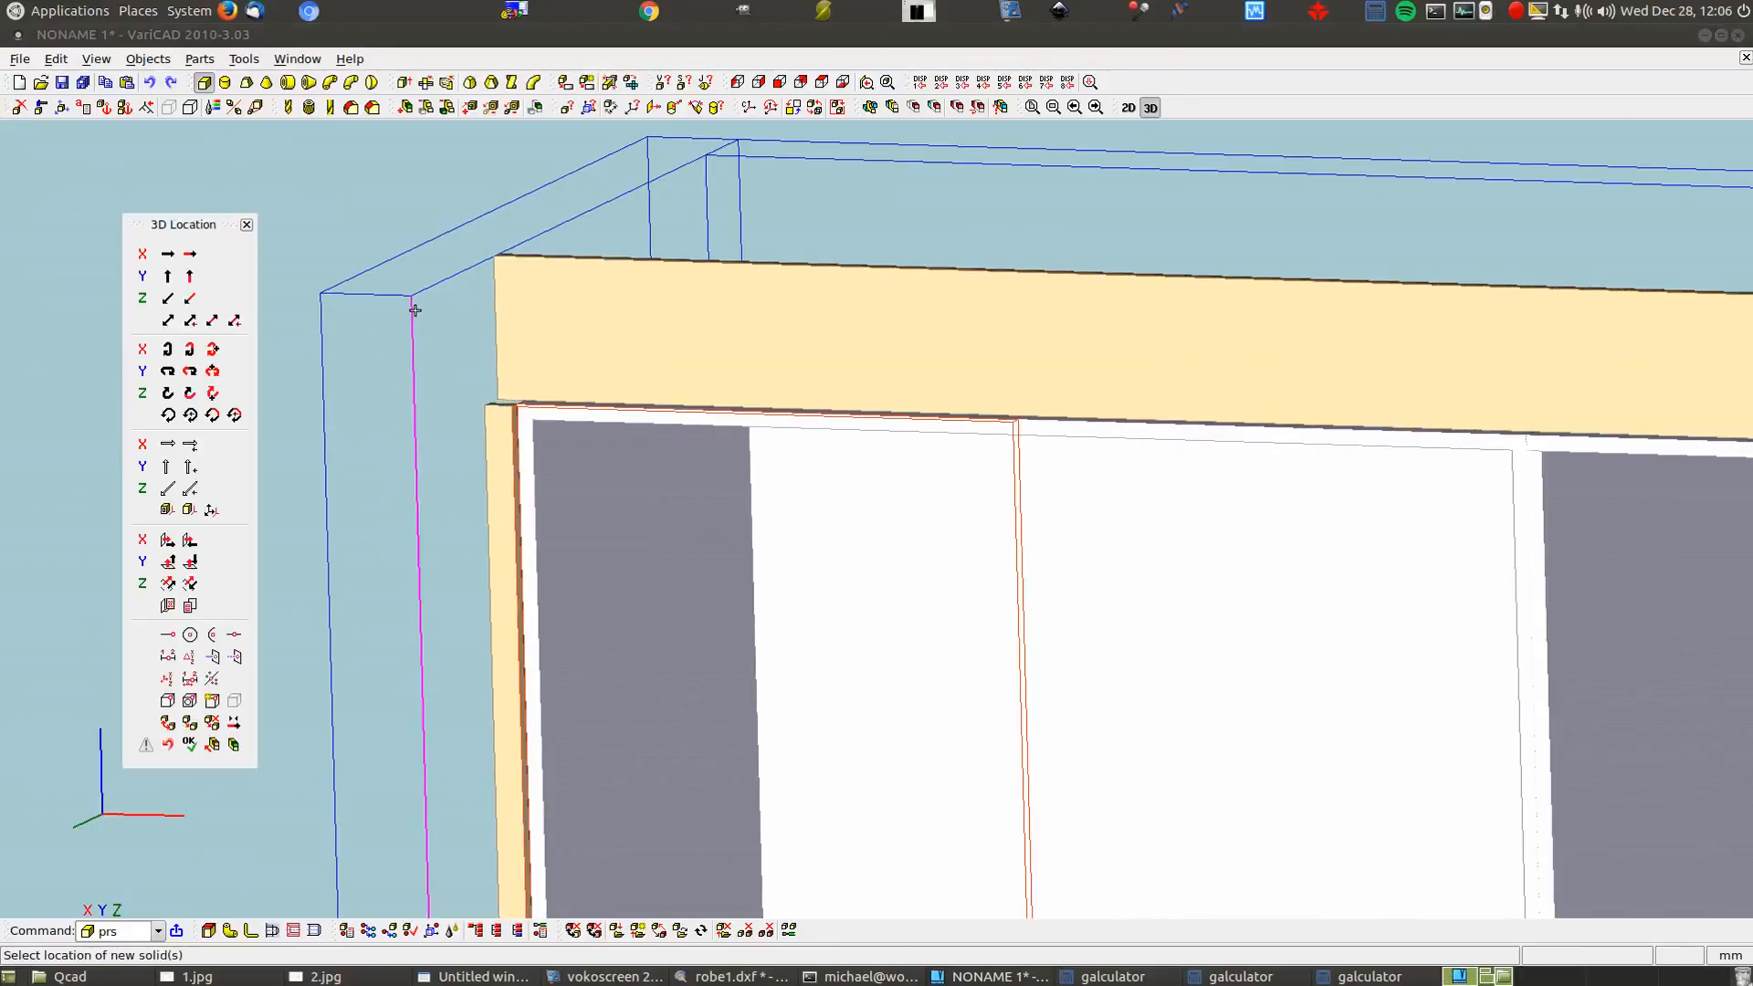
pyautogui.scroll(-2, 396, 368)
pyautogui.scroll(-2, 436, 326)
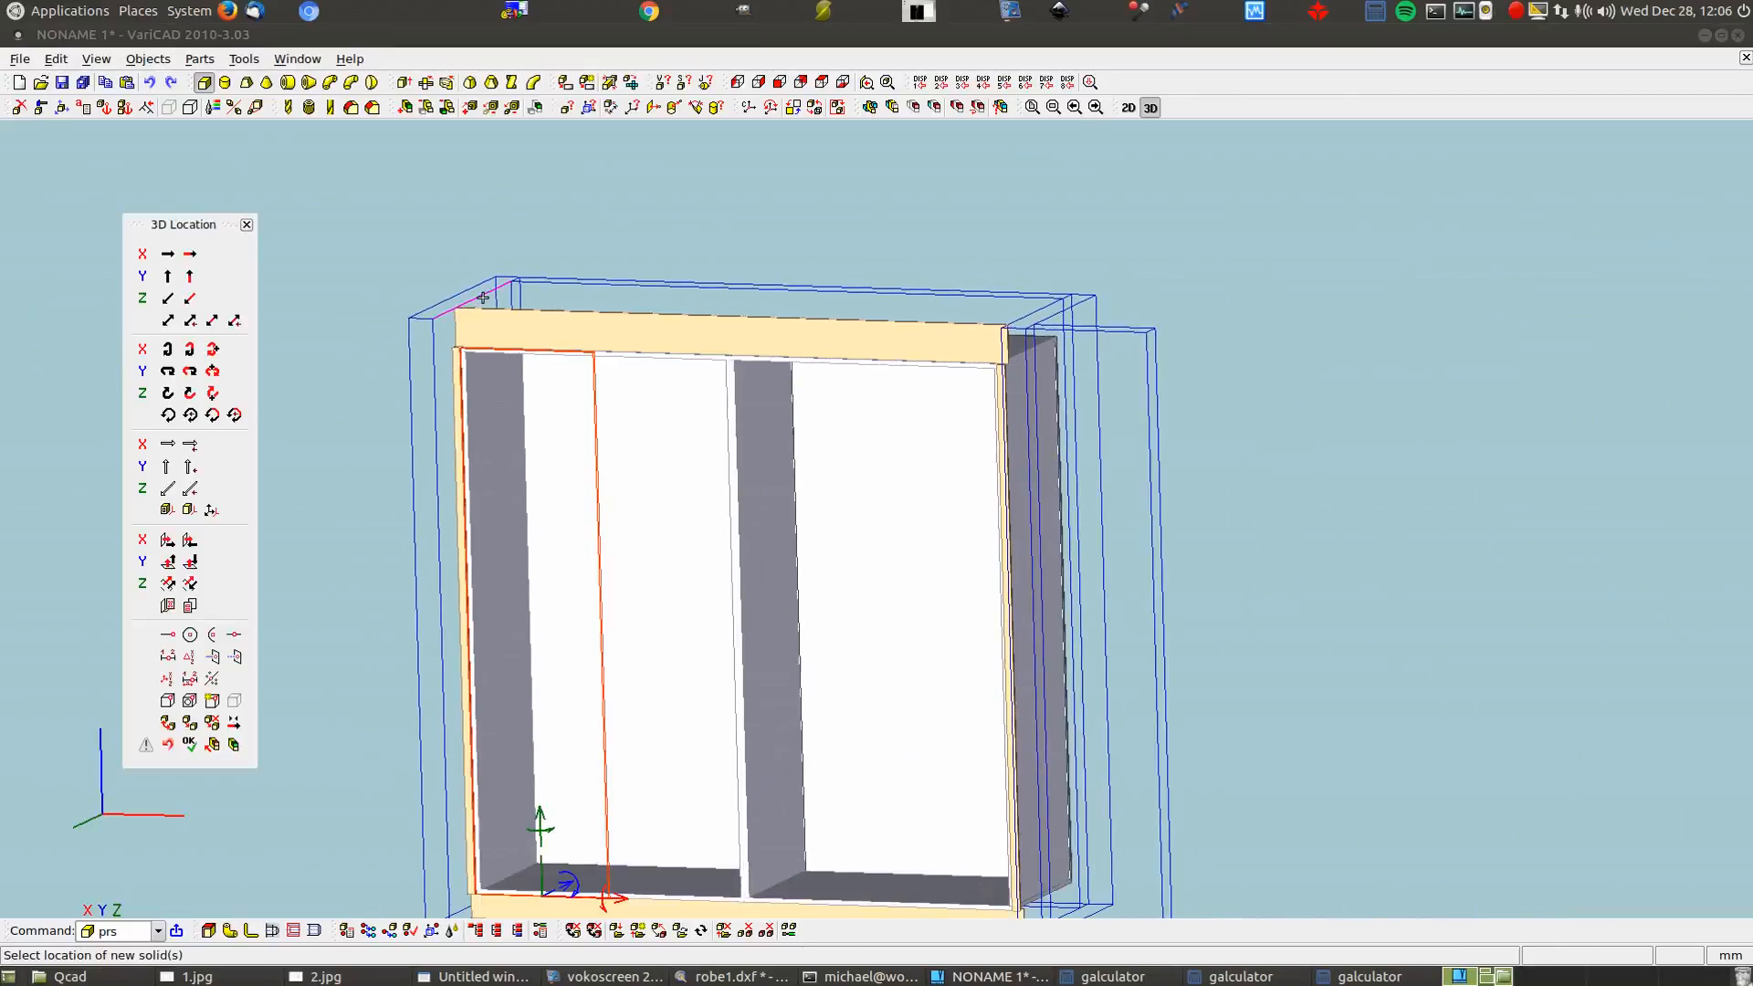
pyautogui.click(617, 901)
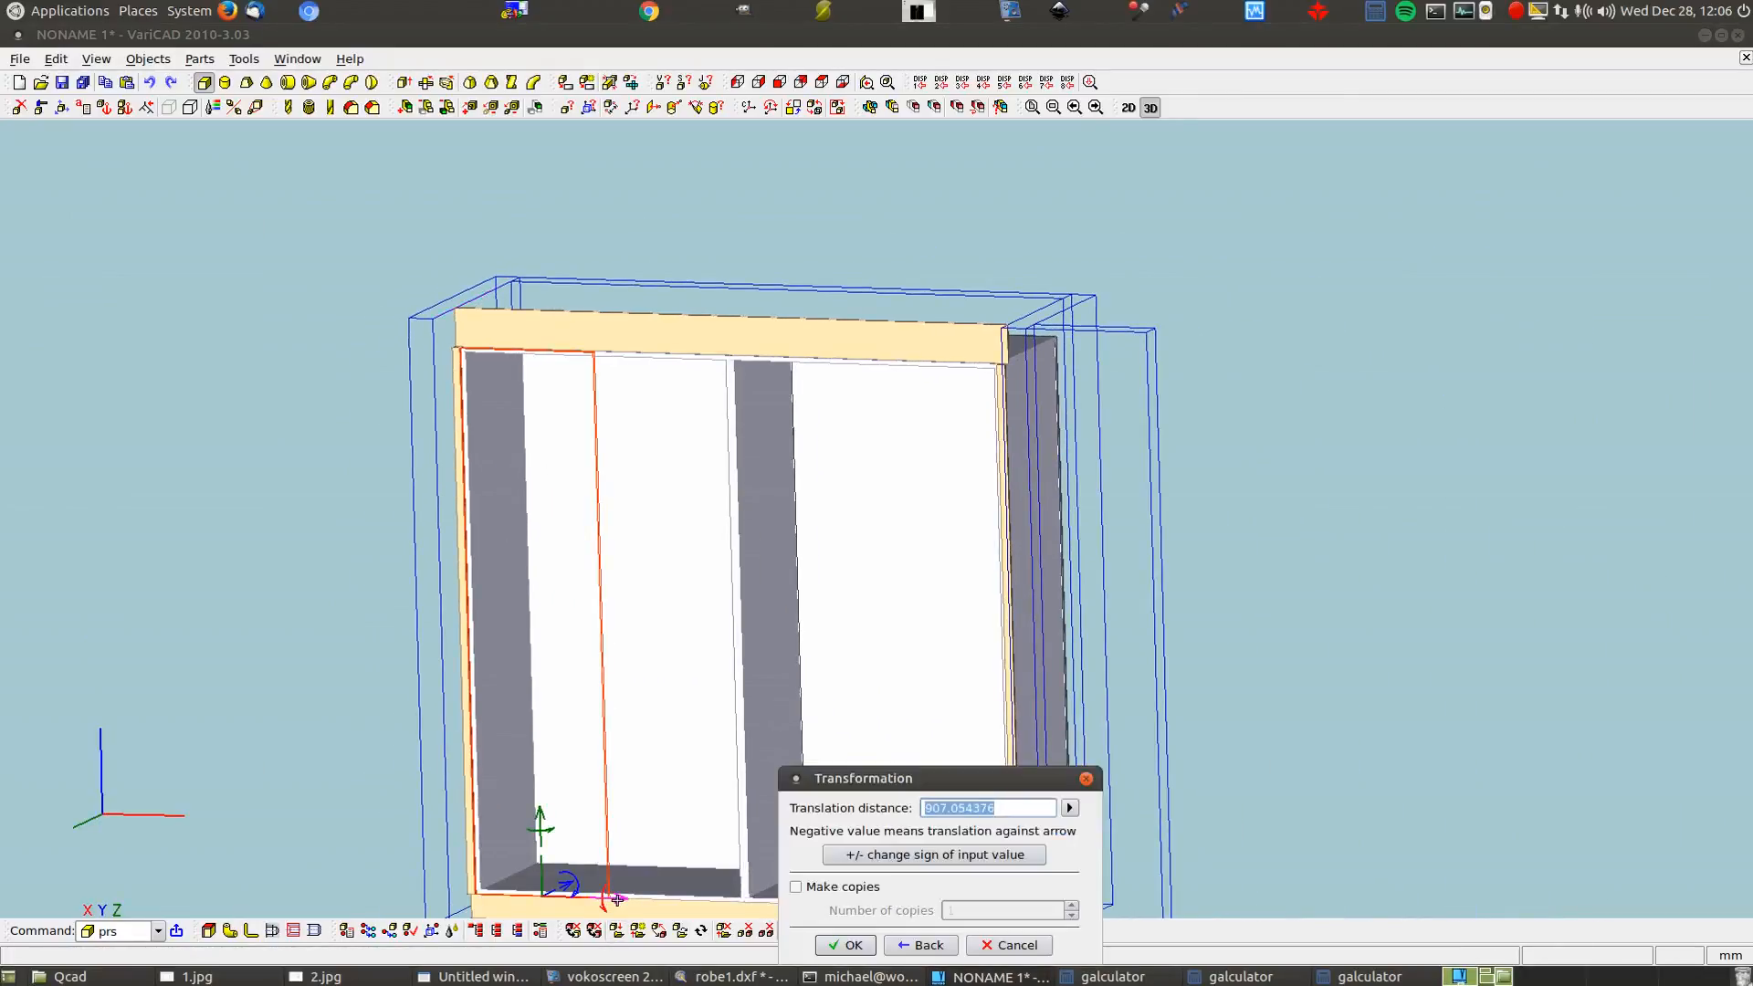
# Shift the box 3 mm along X, then begin another X shift for the next door
pyautogui.write('3')
pyautogui.click(844, 946)
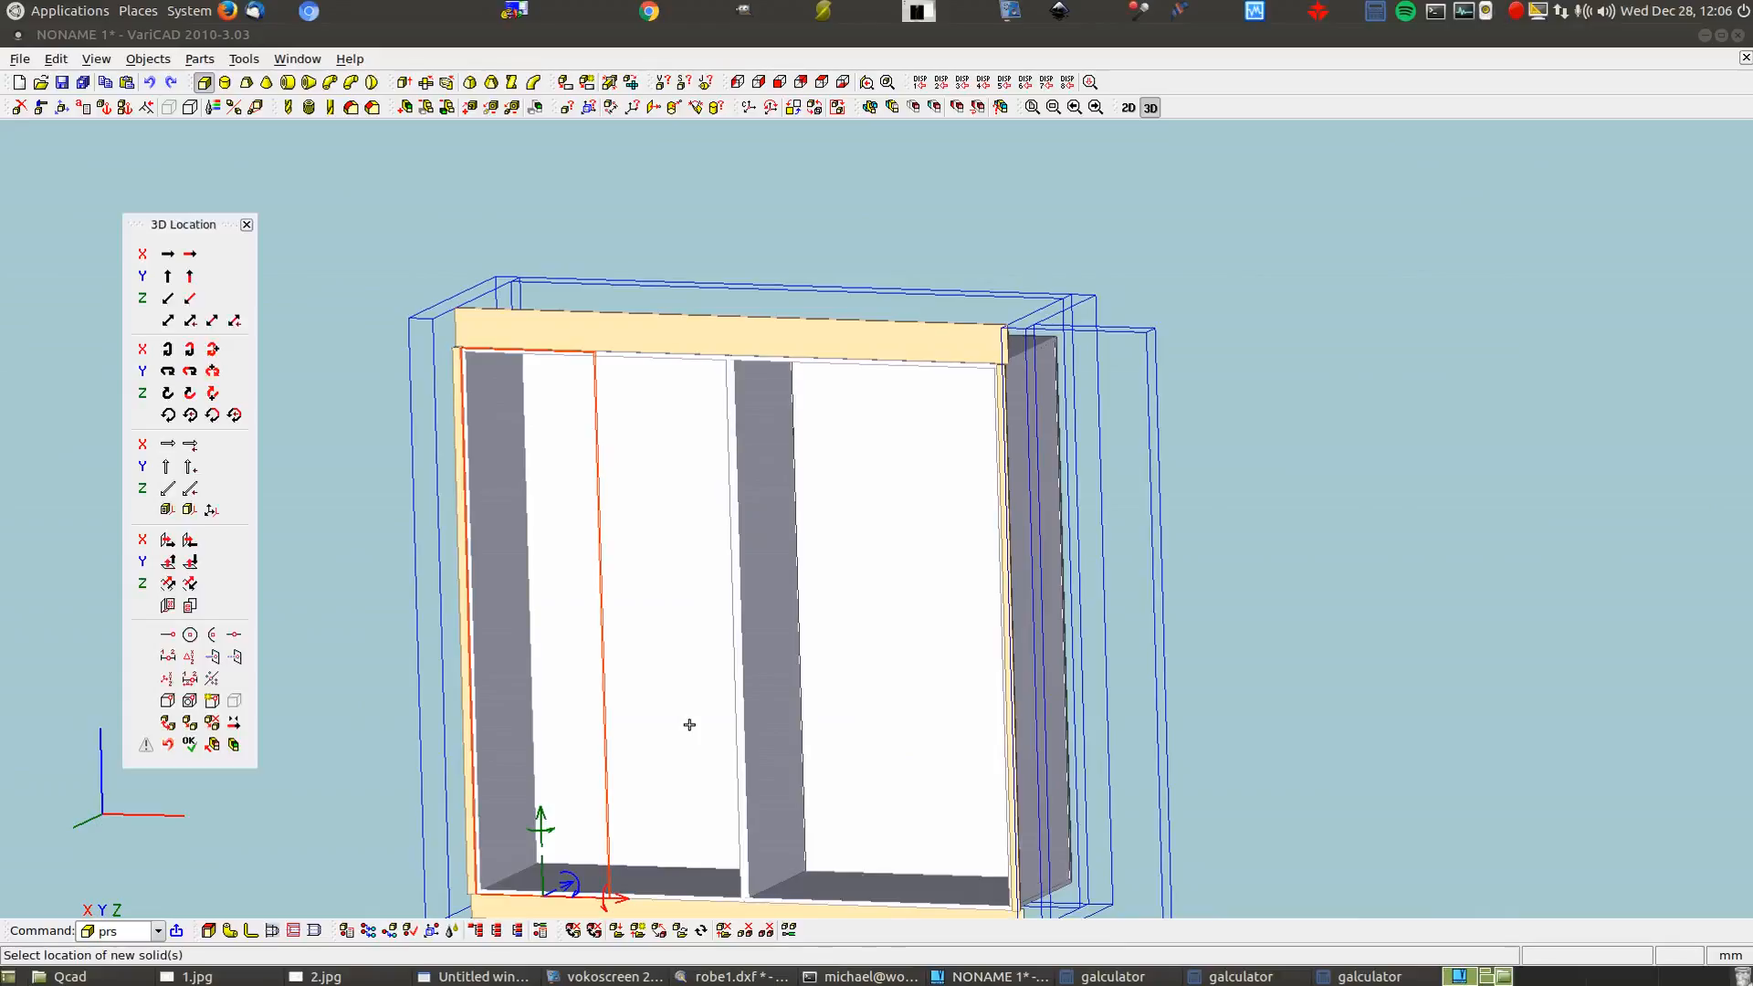
pyautogui.click(619, 901)
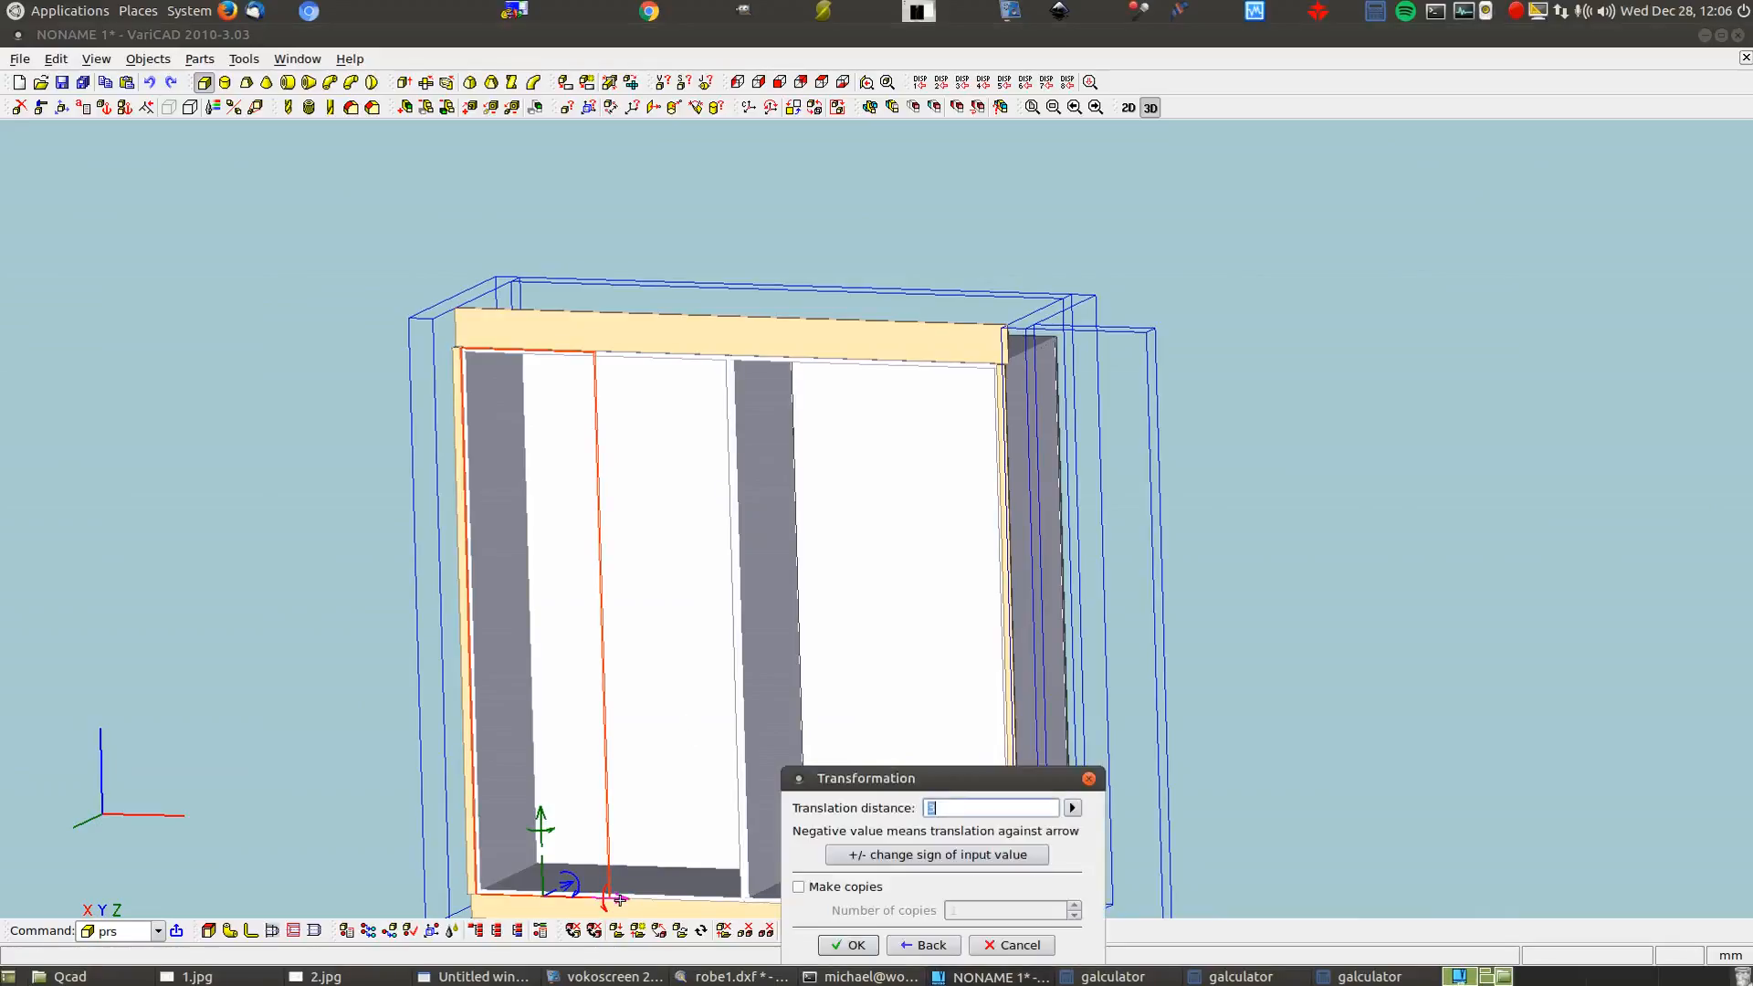
pyautogui.click(993, 809)
pyautogui.click(1354, 978)
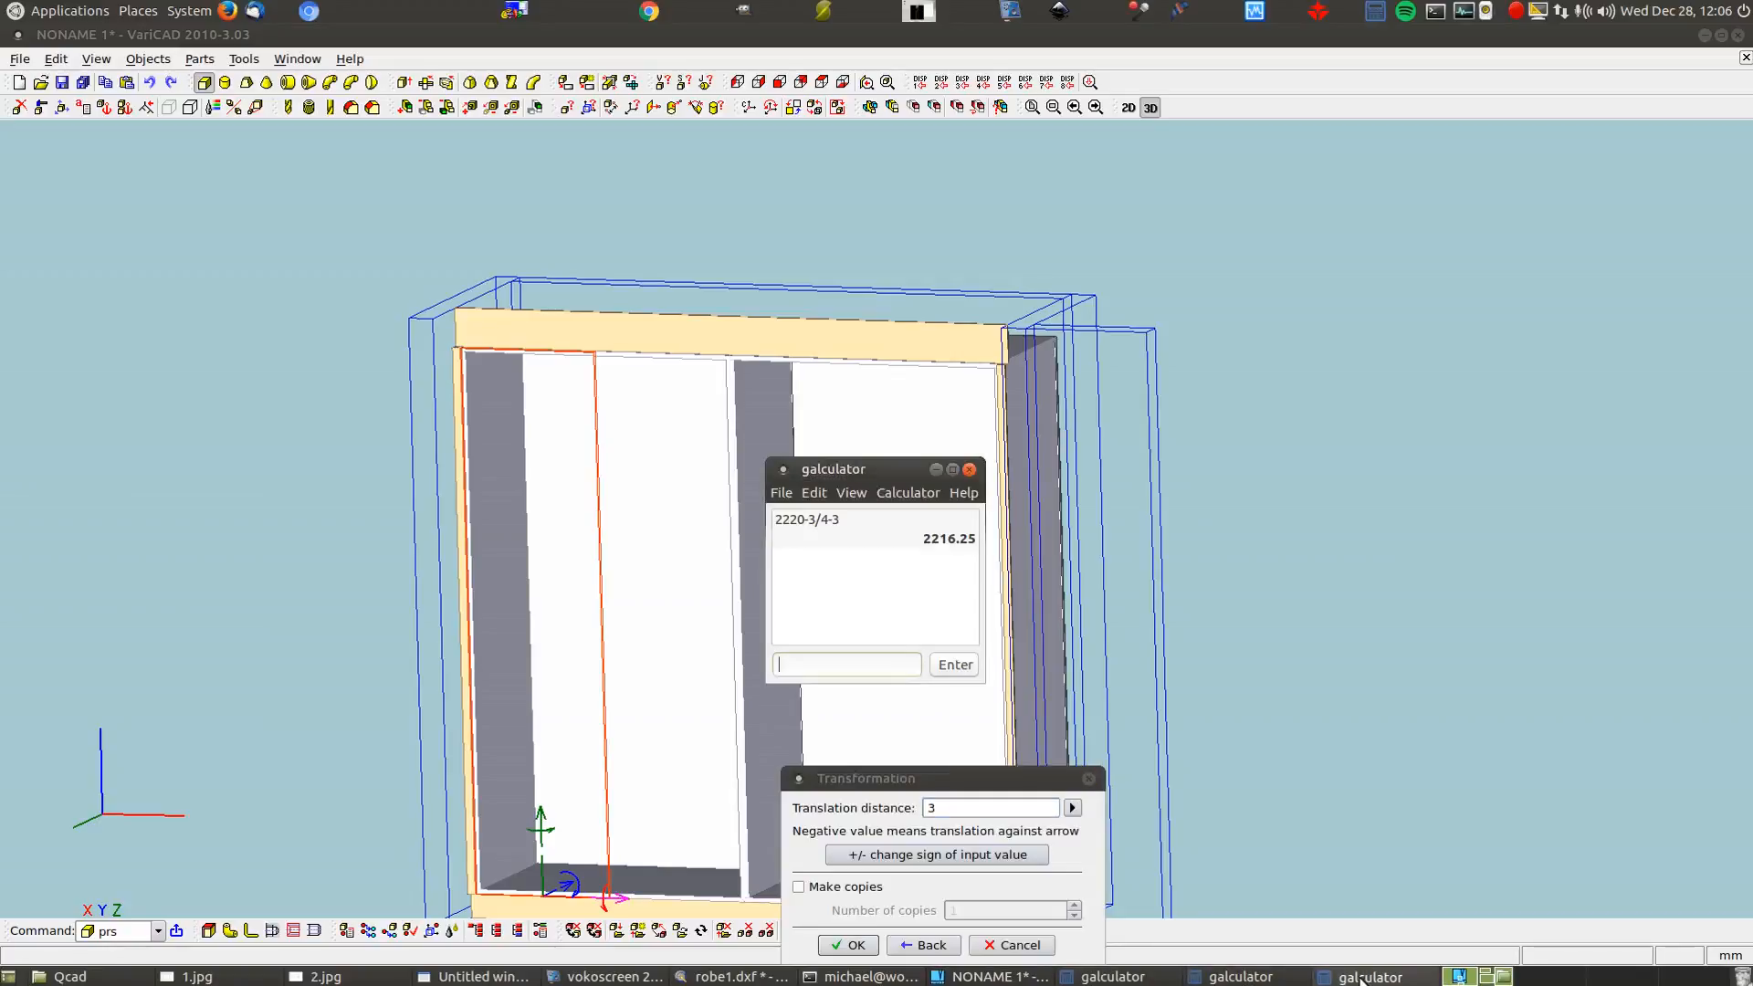
pyautogui.click(1267, 979)
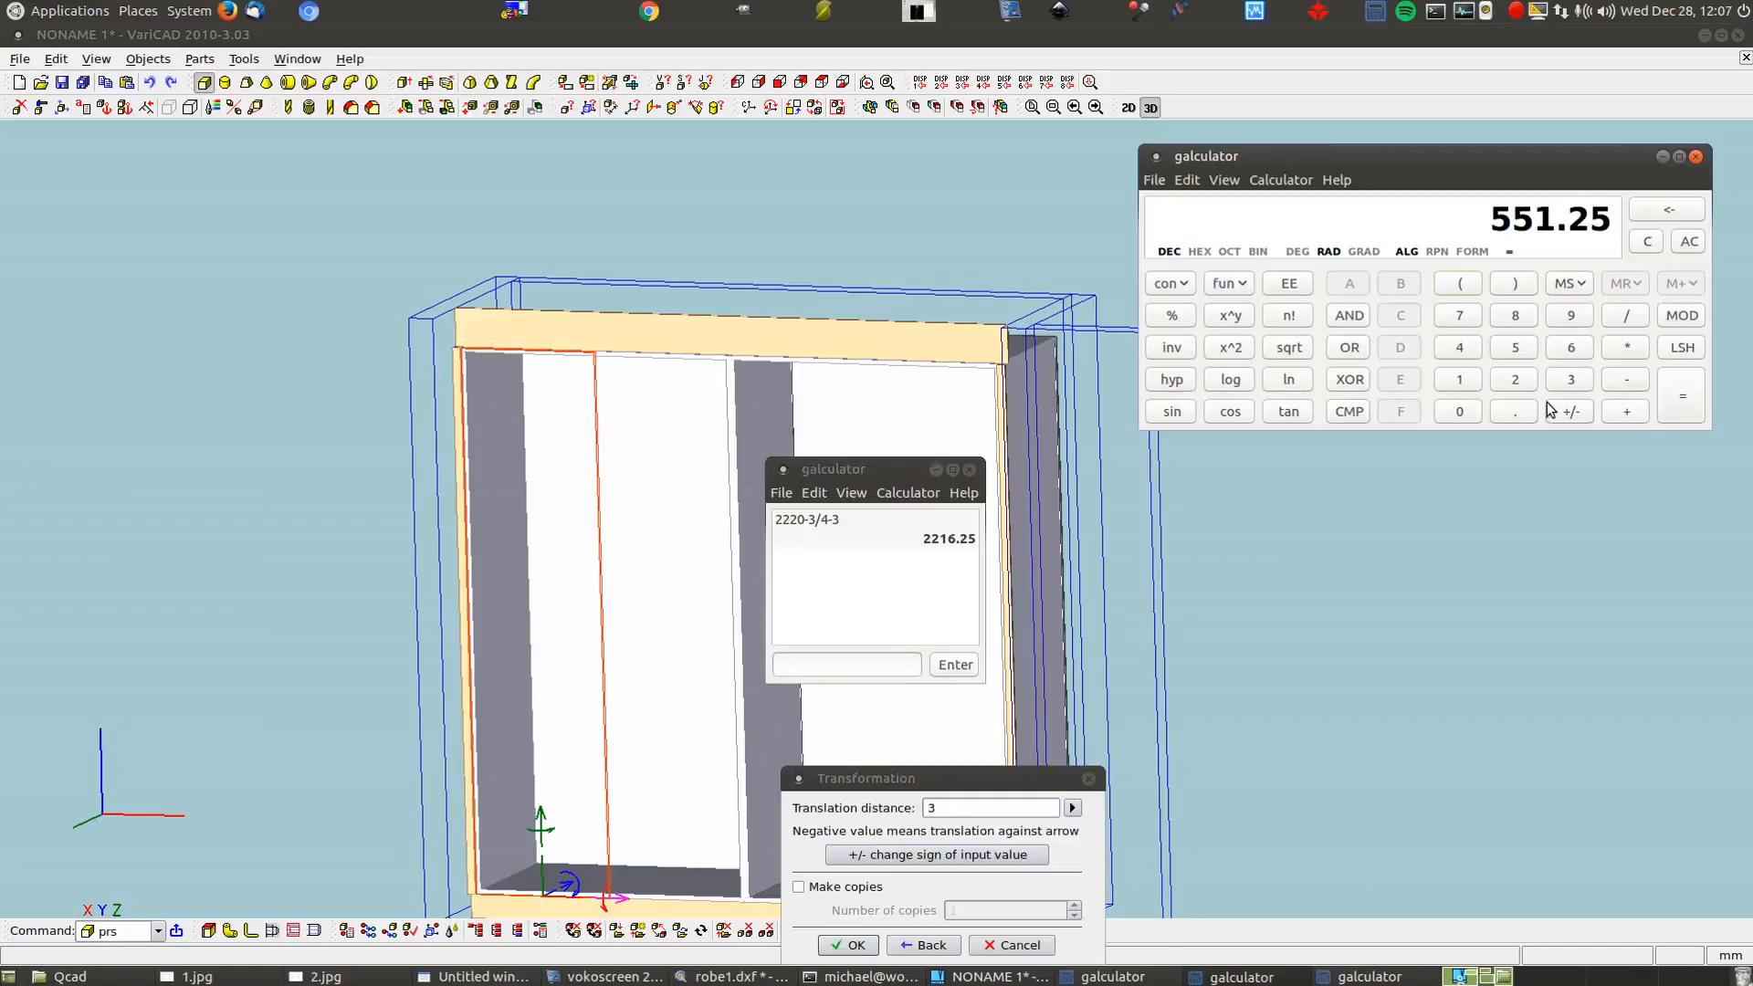
pyautogui.click(971, 809)
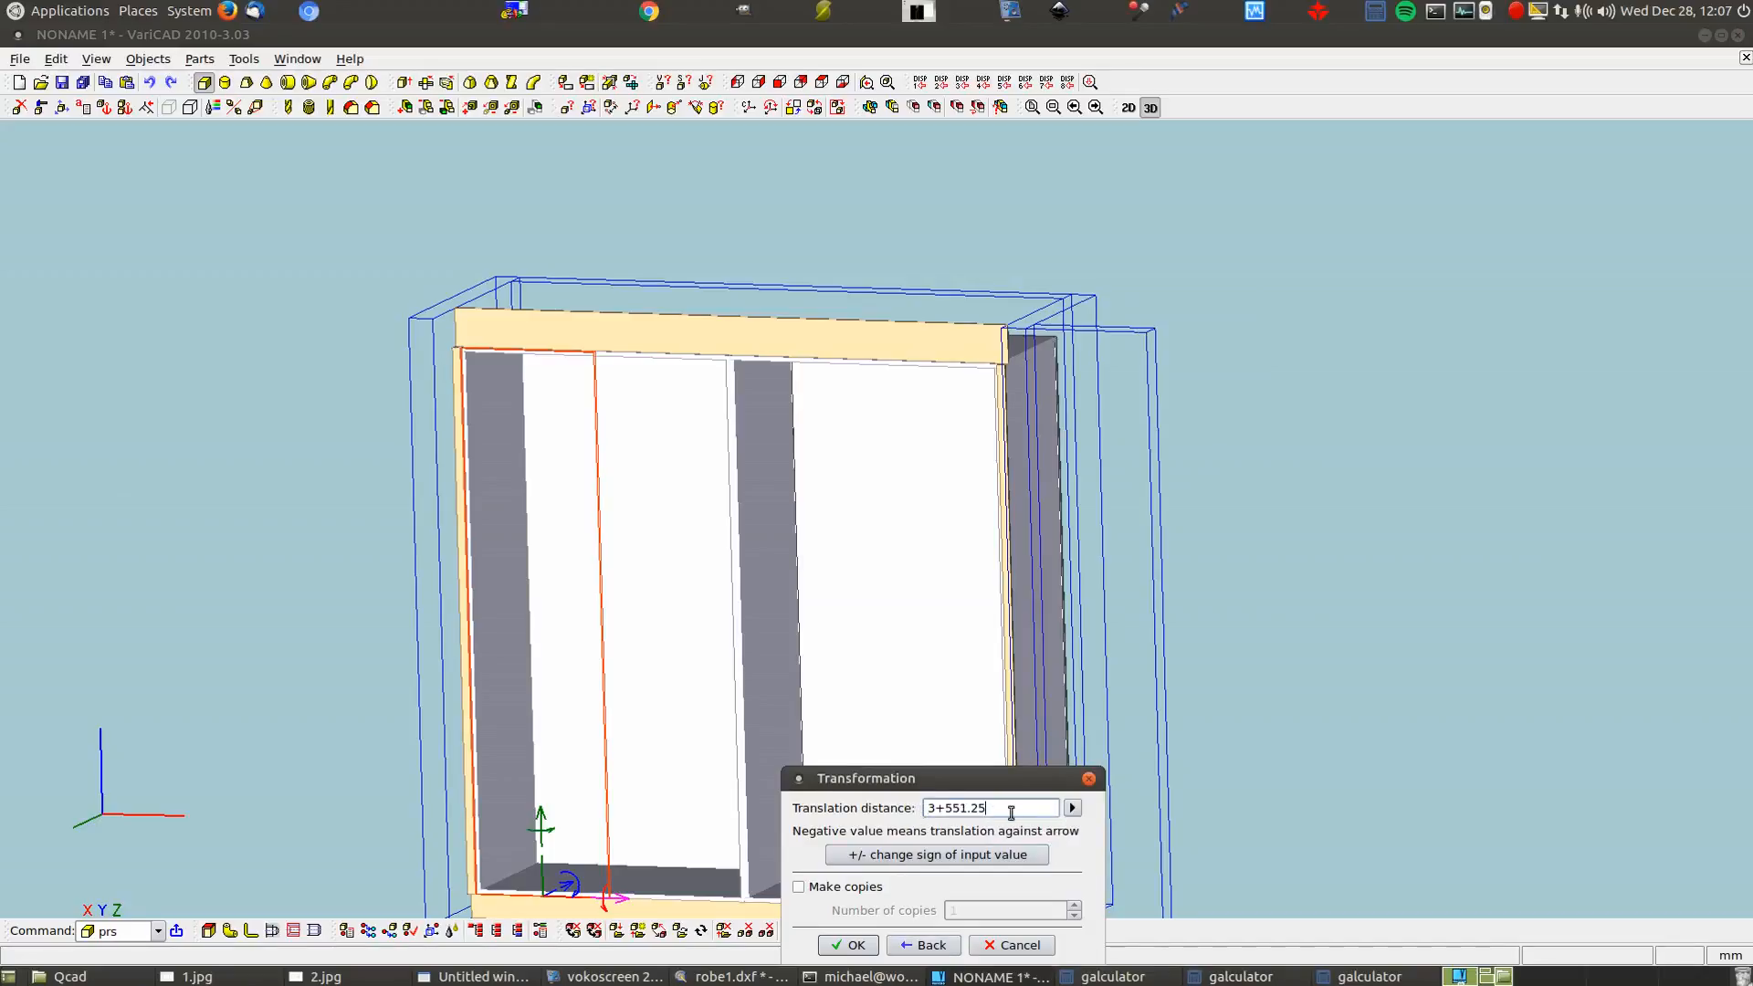
# Measure a point-to-plane distance from the frame's top corner to the panel's side face
pyautogui.click(1072, 809)
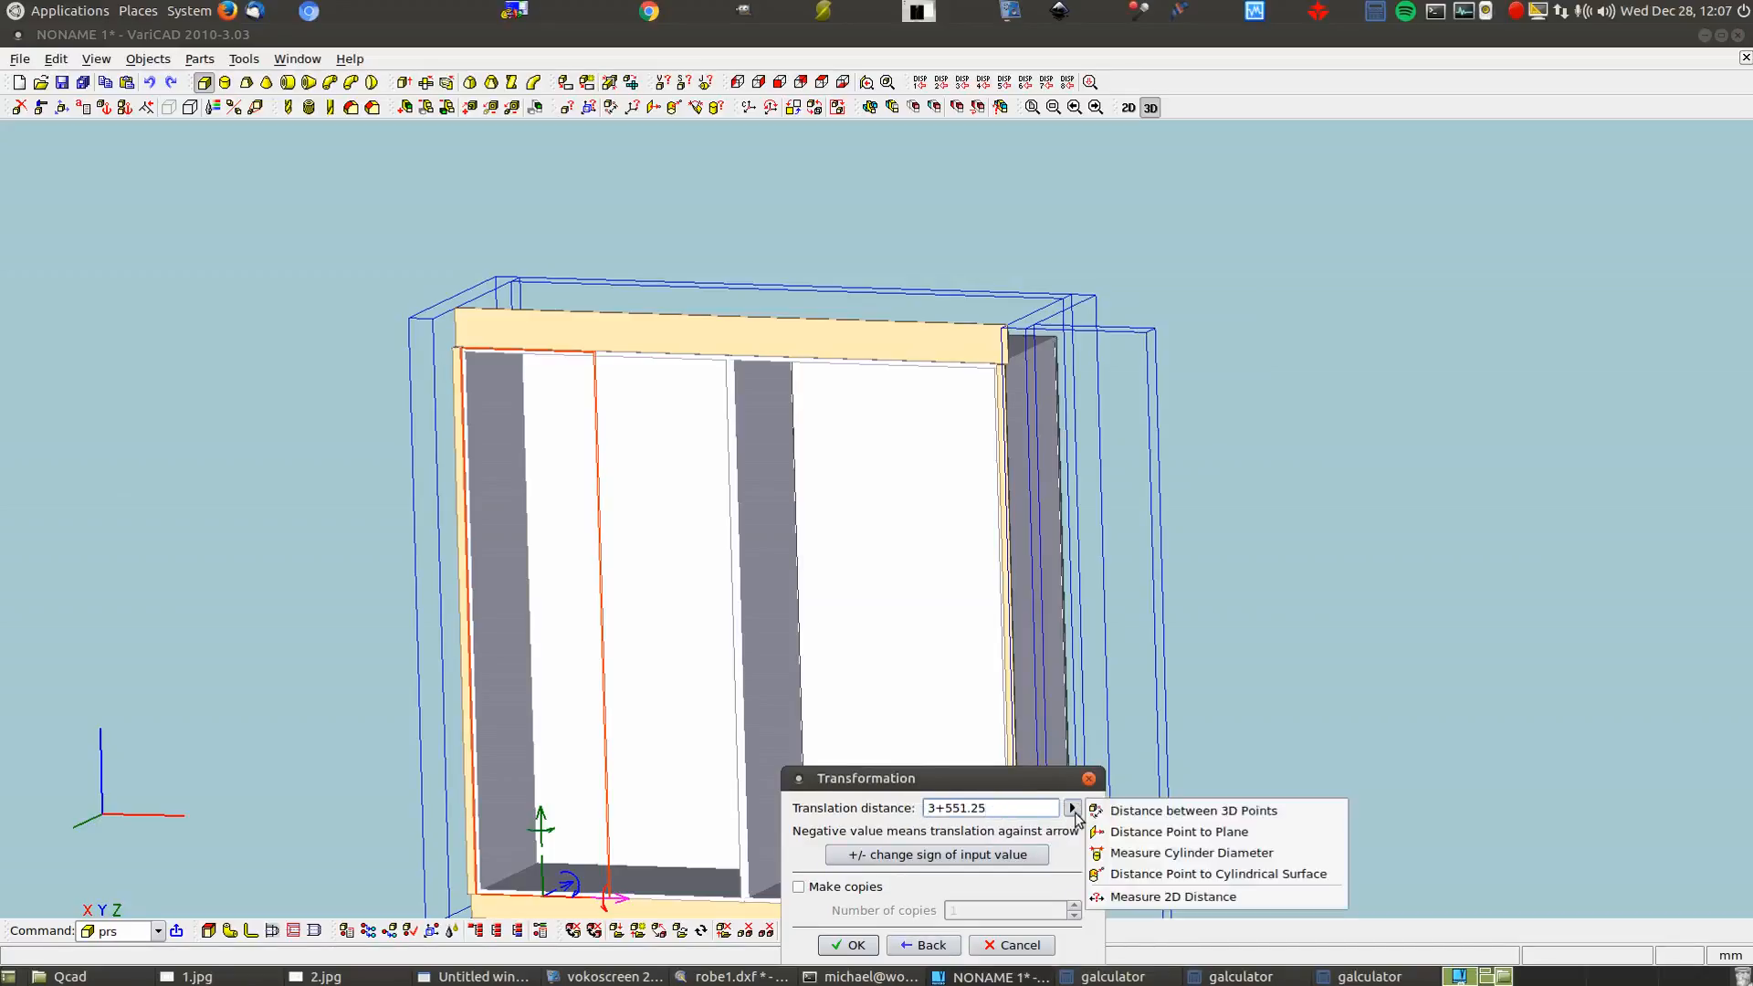
pyautogui.click(1178, 832)
pyautogui.scroll(5, 690, 452)
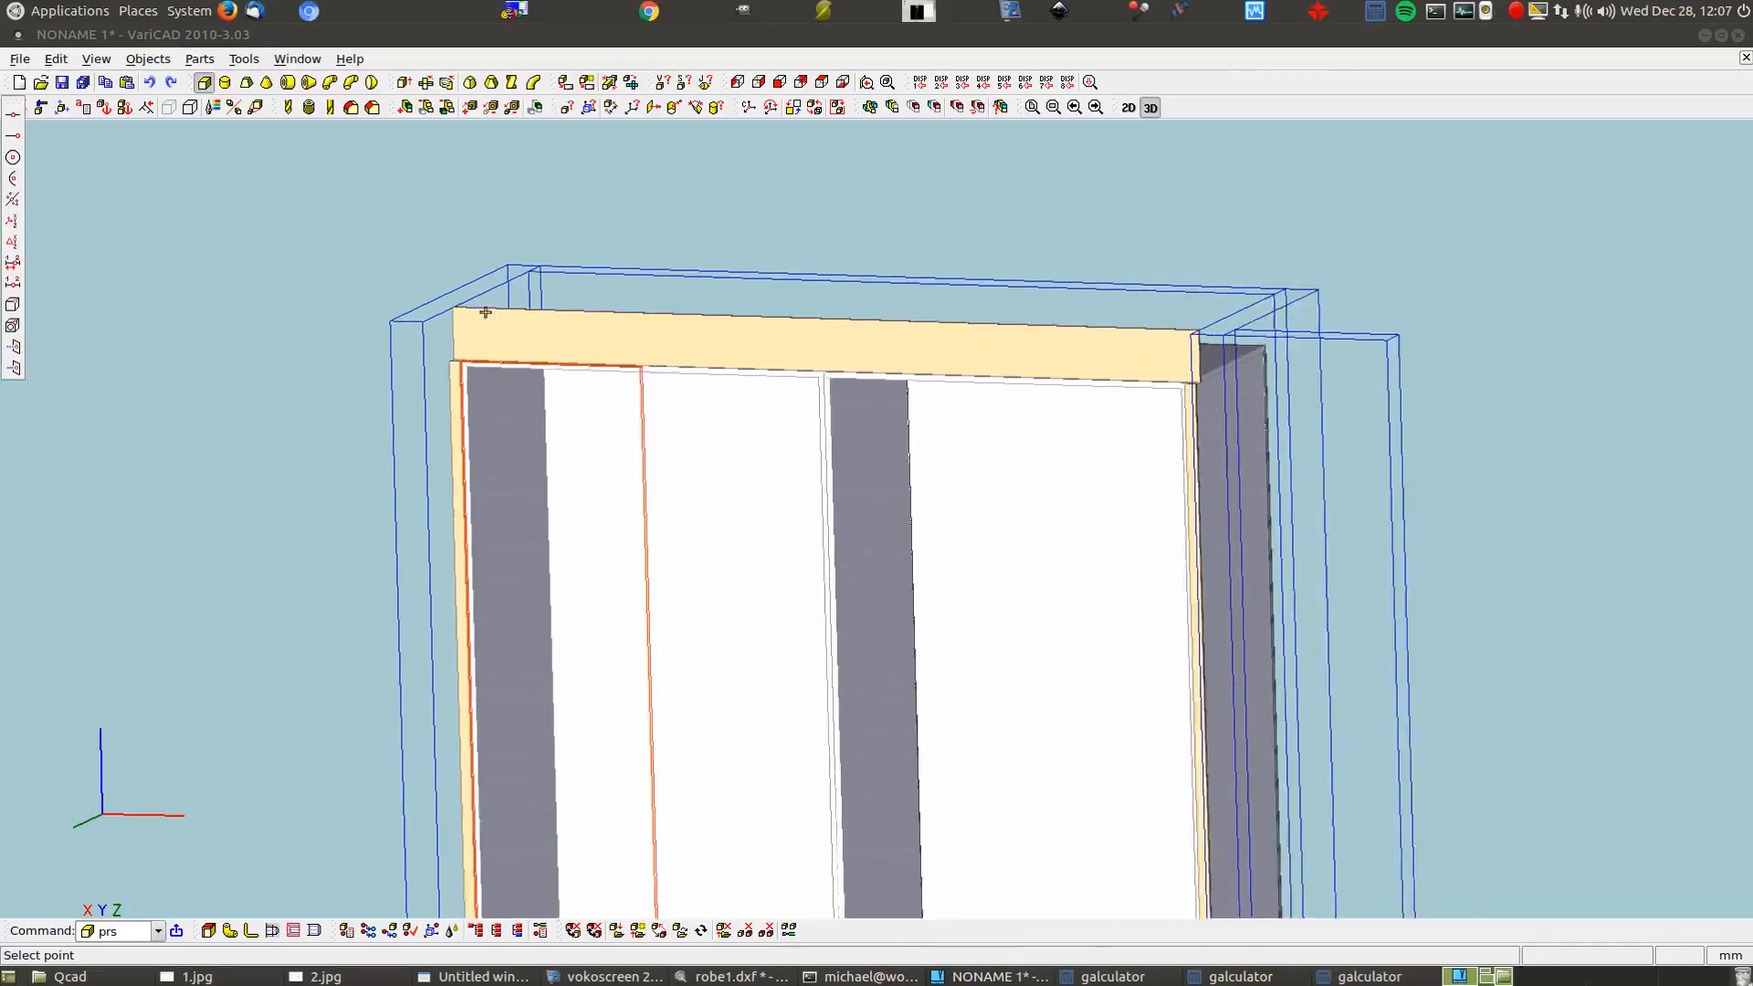
pyautogui.scroll(2, 690, 453)
pyautogui.scroll(2, 699, 418)
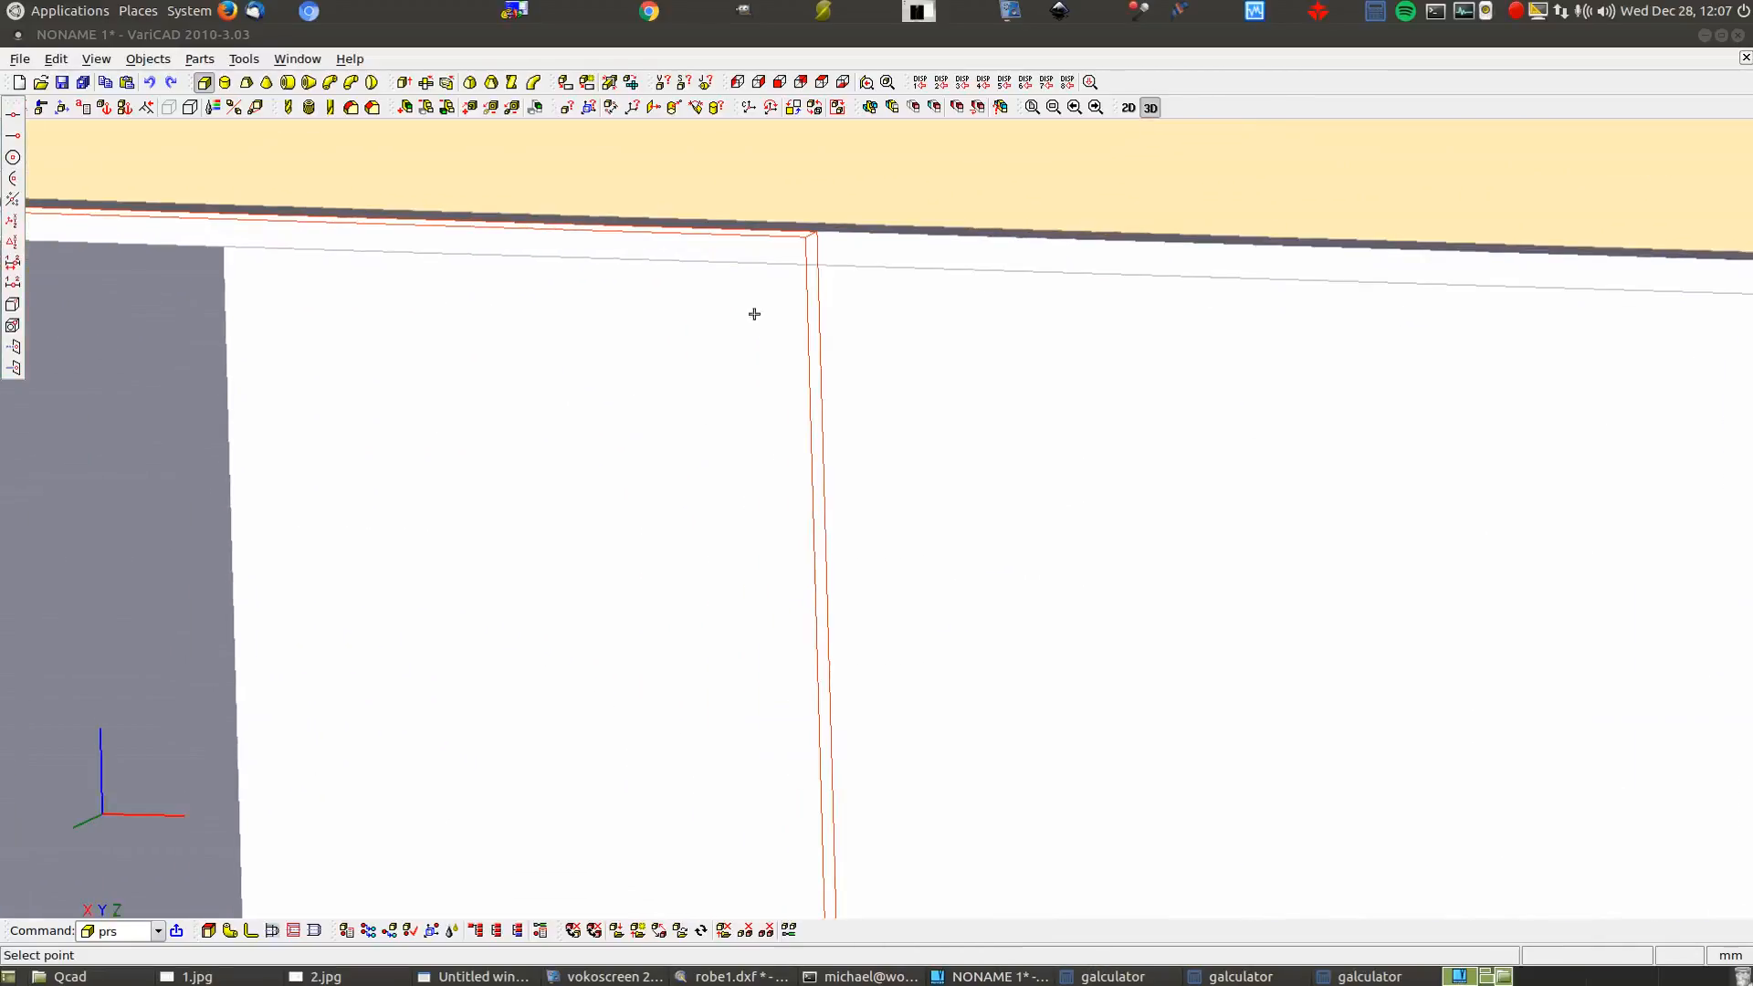
pyautogui.click(806, 238)
pyautogui.scroll(-3, 1205, 402)
pyautogui.scroll(-2, 345, 243)
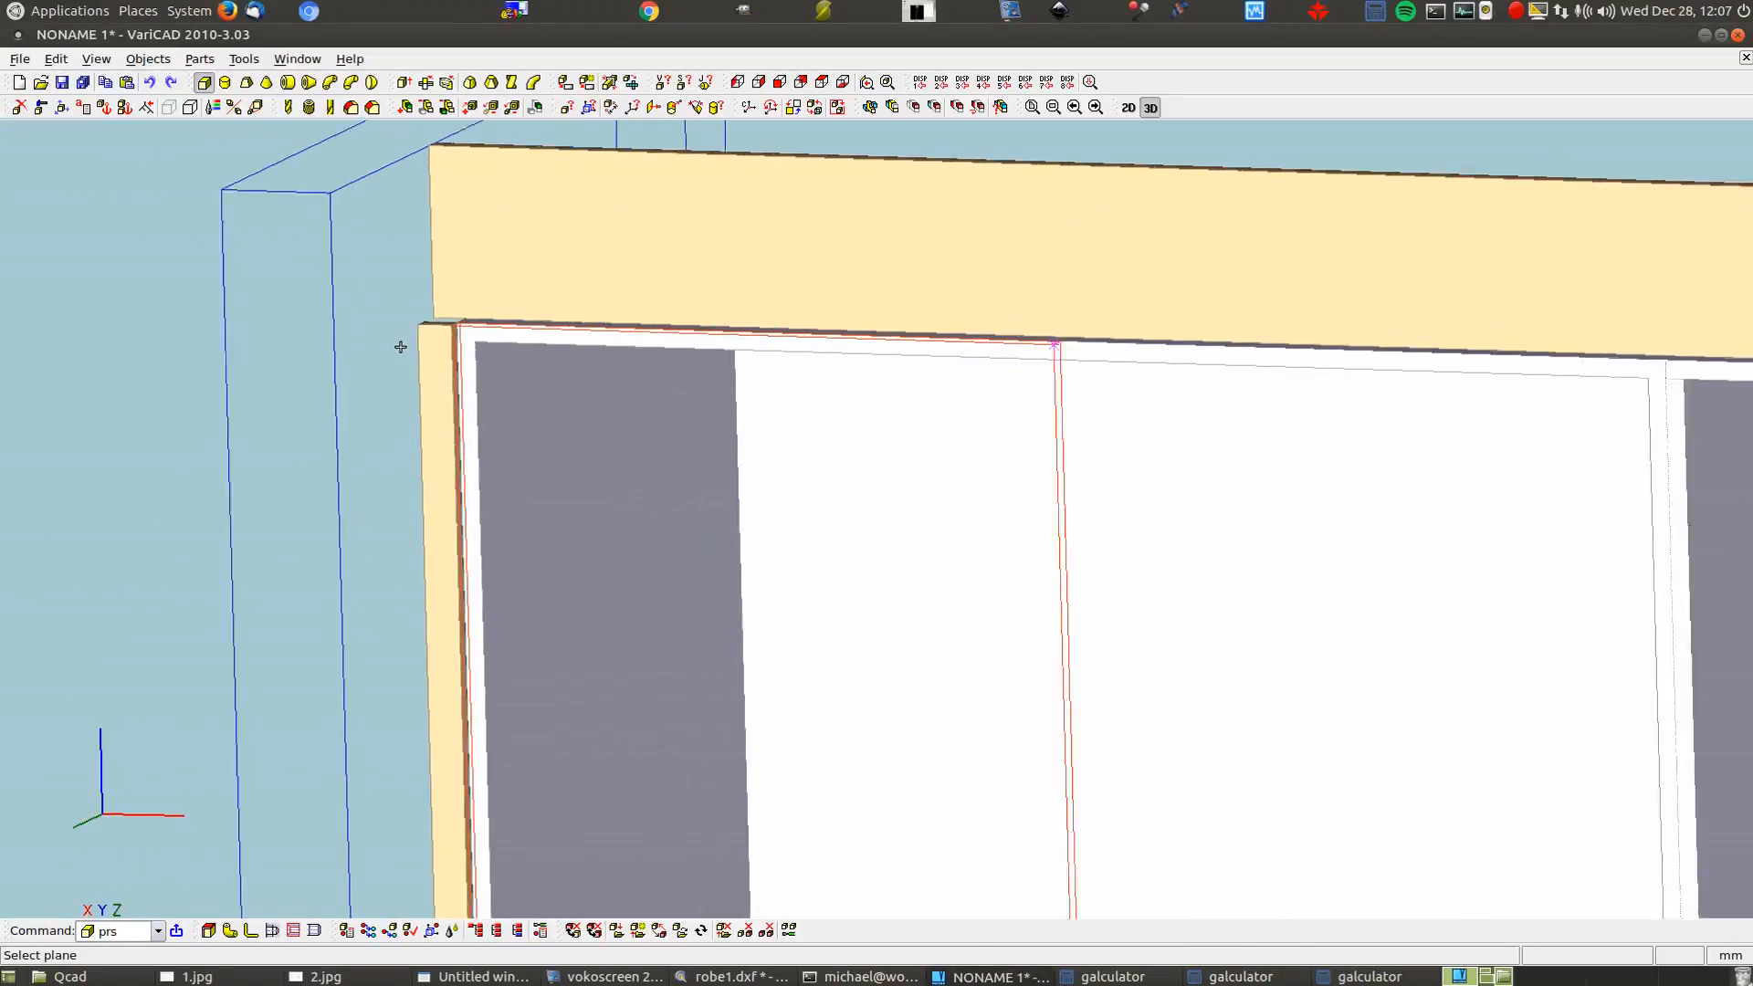
pyautogui.scroll(5, 400, 347)
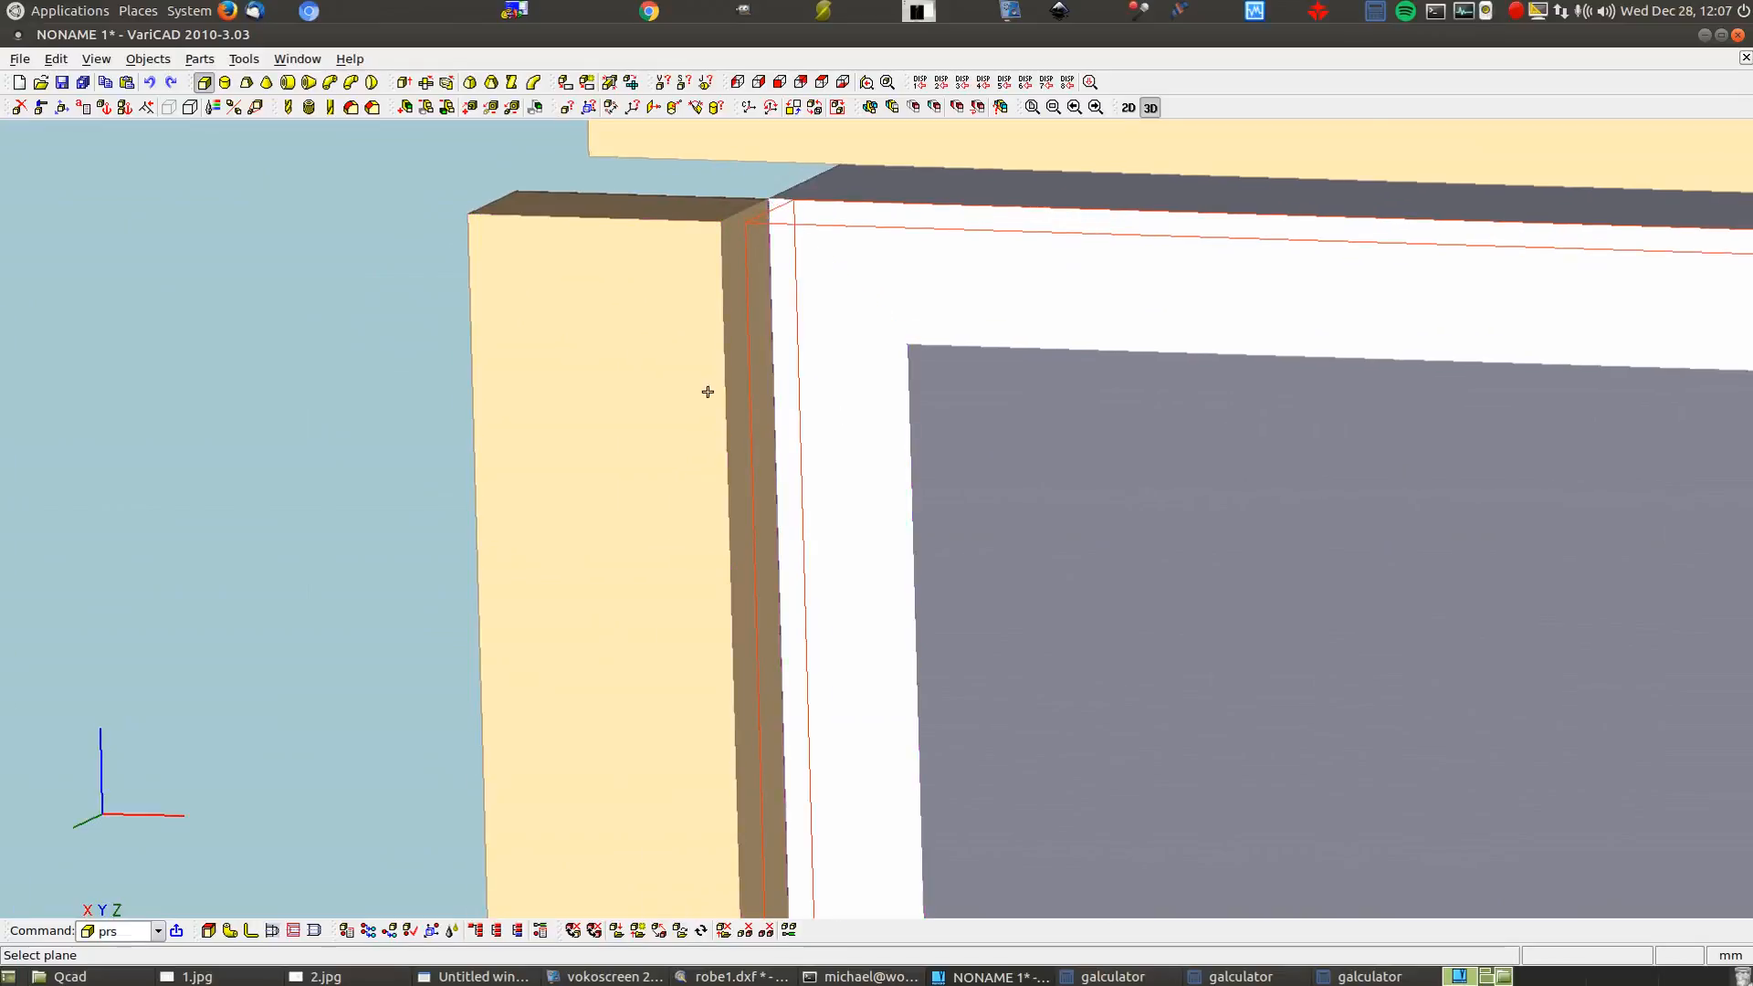
pyautogui.click(733, 376)
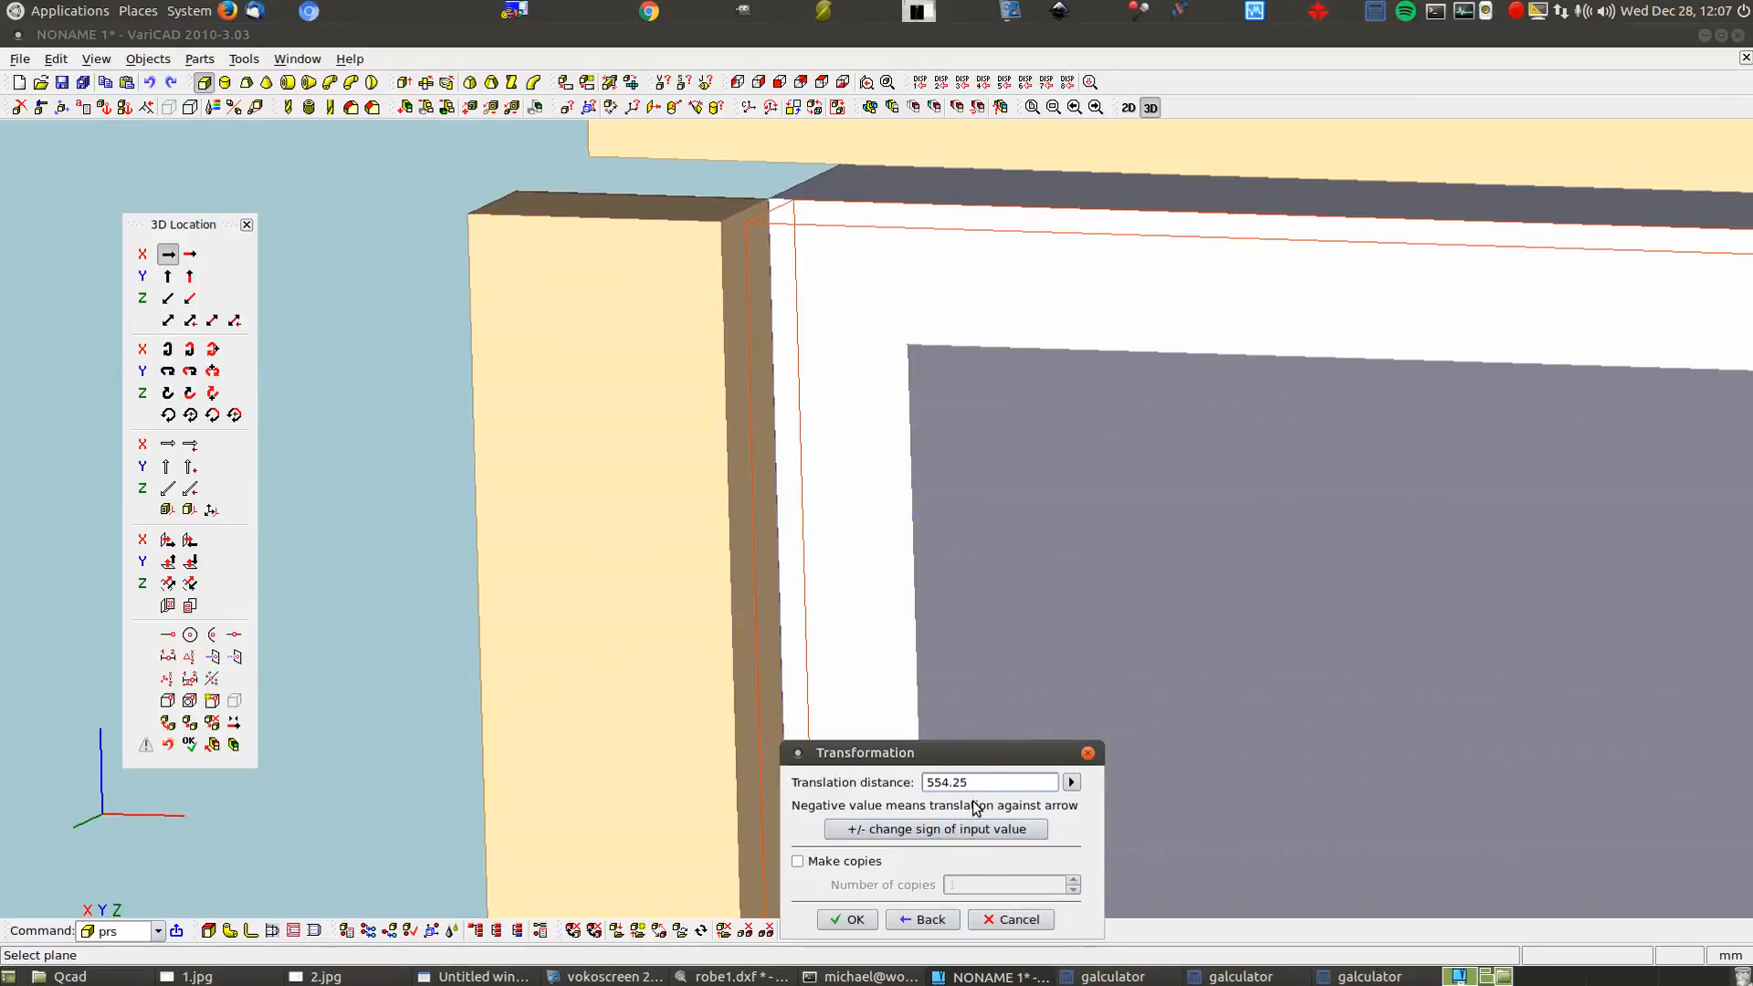
# Add 3 to 551.25 in galculator to get the 554.25 door spacing
pyautogui.click(1351, 977)
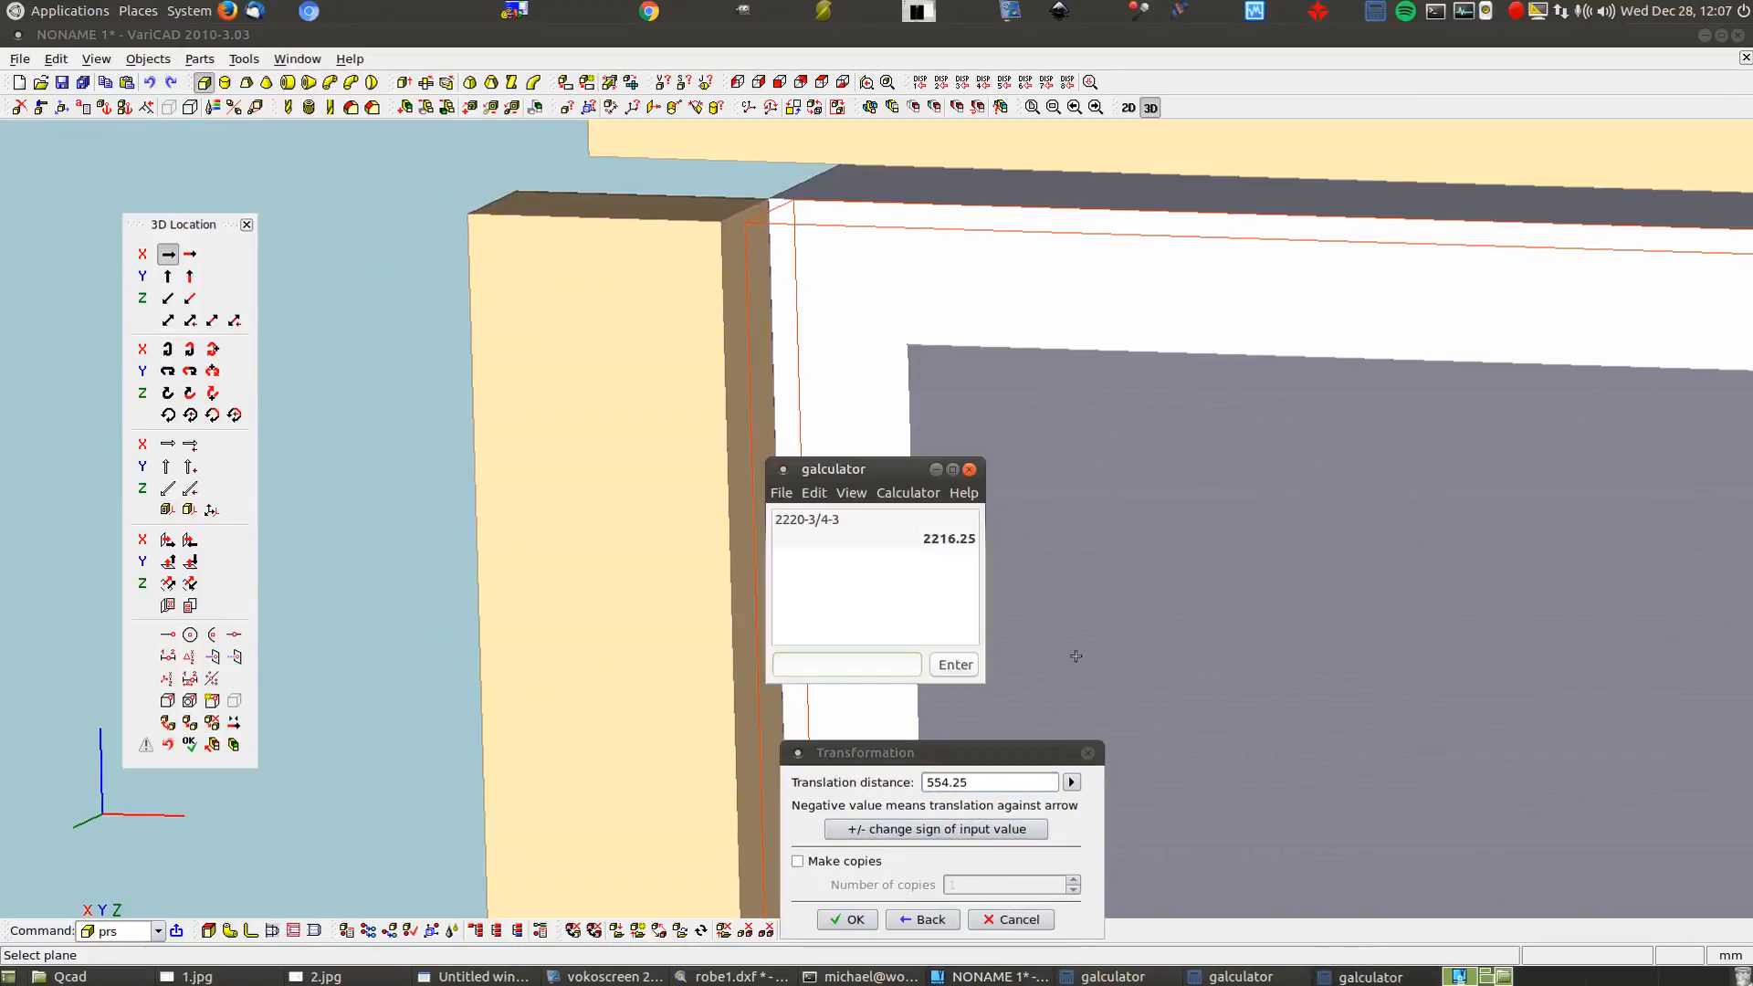
pyautogui.click(970, 470)
pyautogui.click(1357, 977)
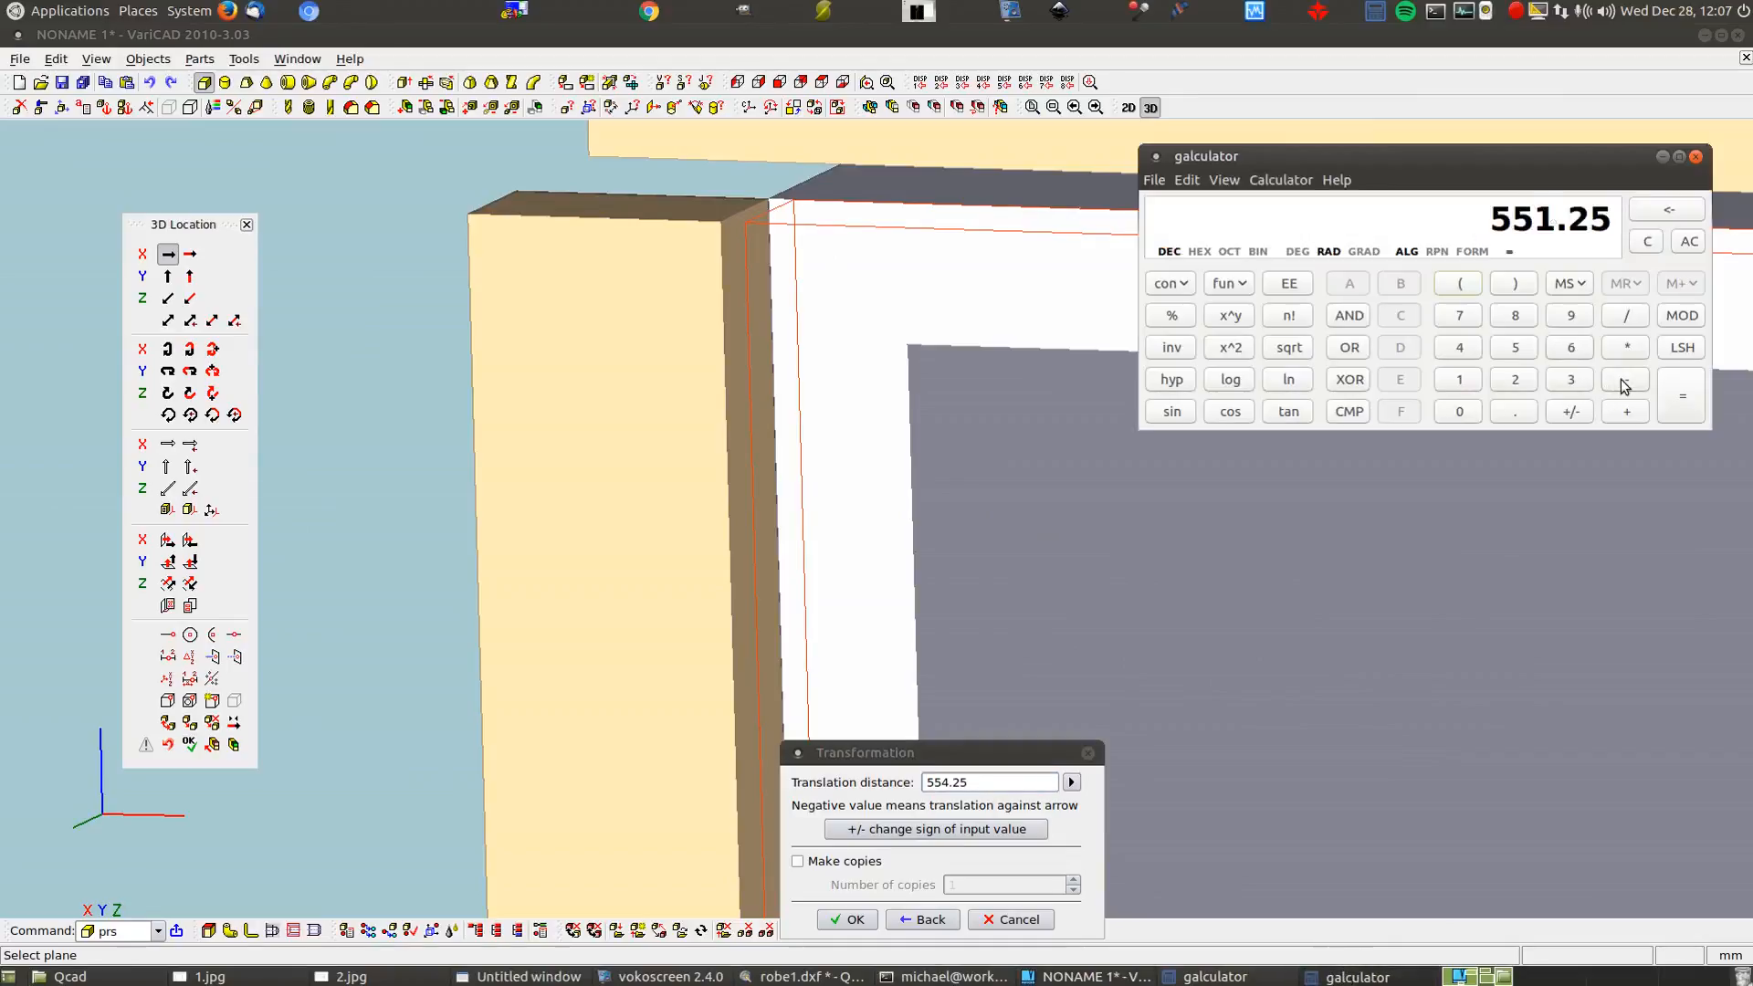
pyautogui.click(1626, 411)
pyautogui.click(1571, 379)
pyautogui.click(1681, 402)
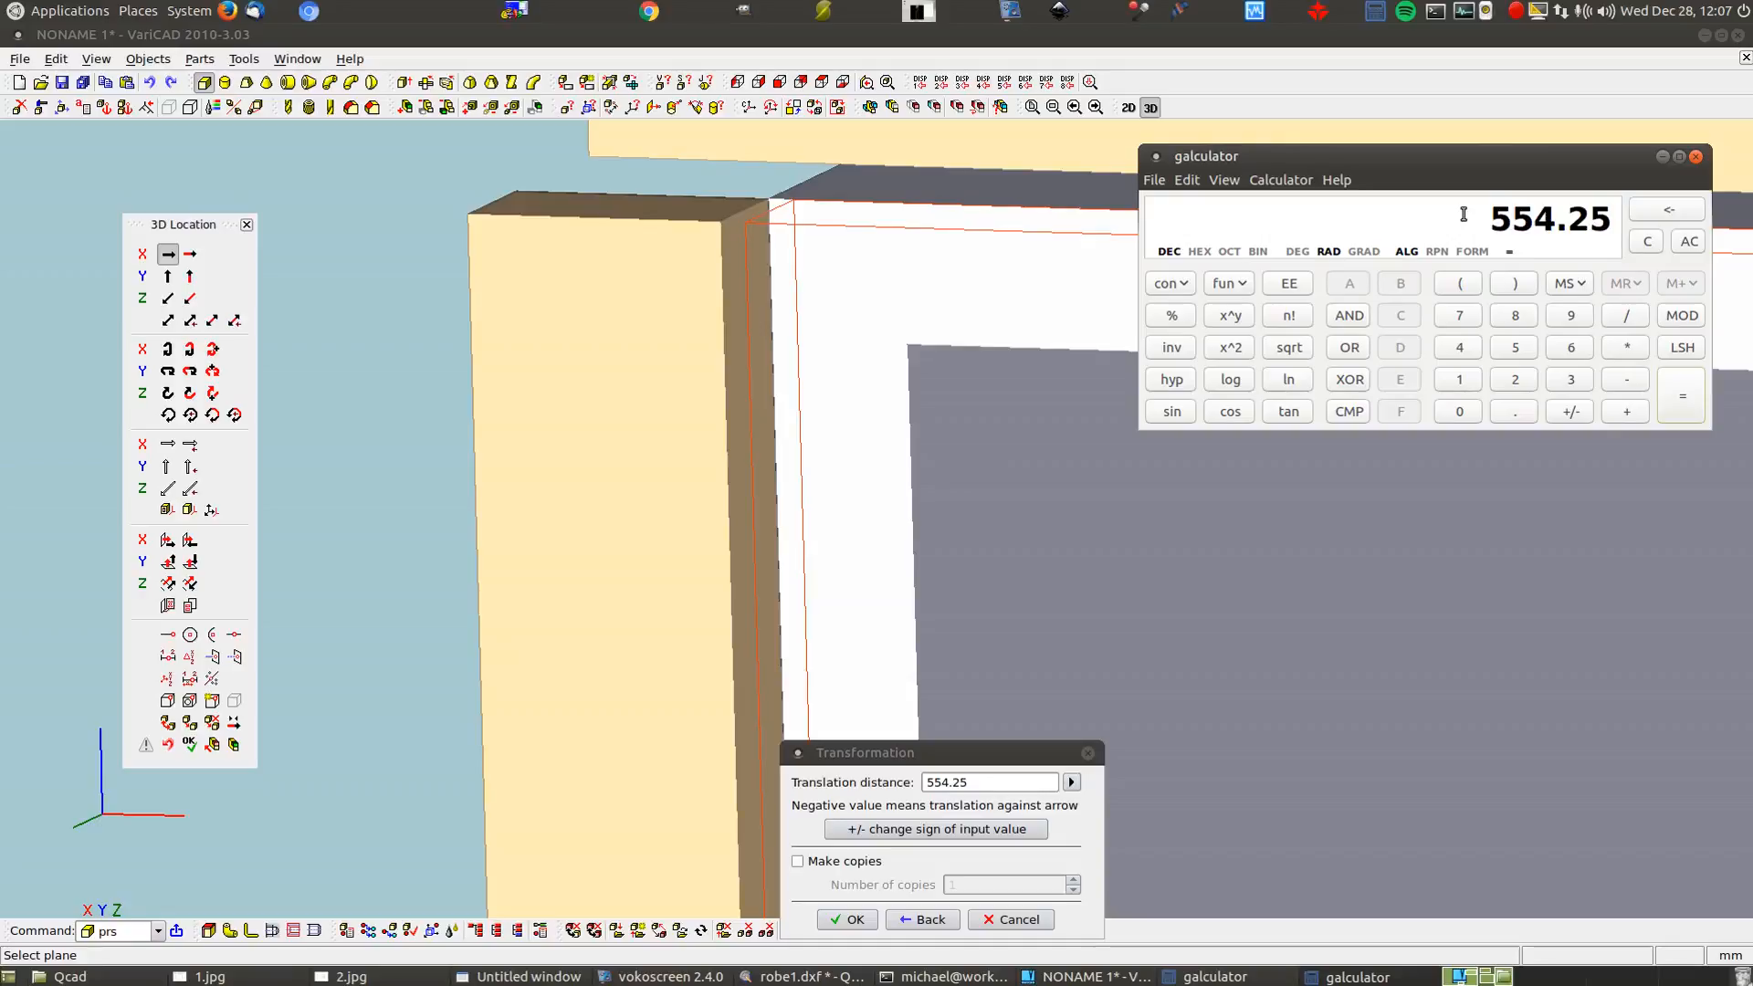
# Copy the door panel 554.25 mm along X with Make copies and place it
pyautogui.click(797, 861)
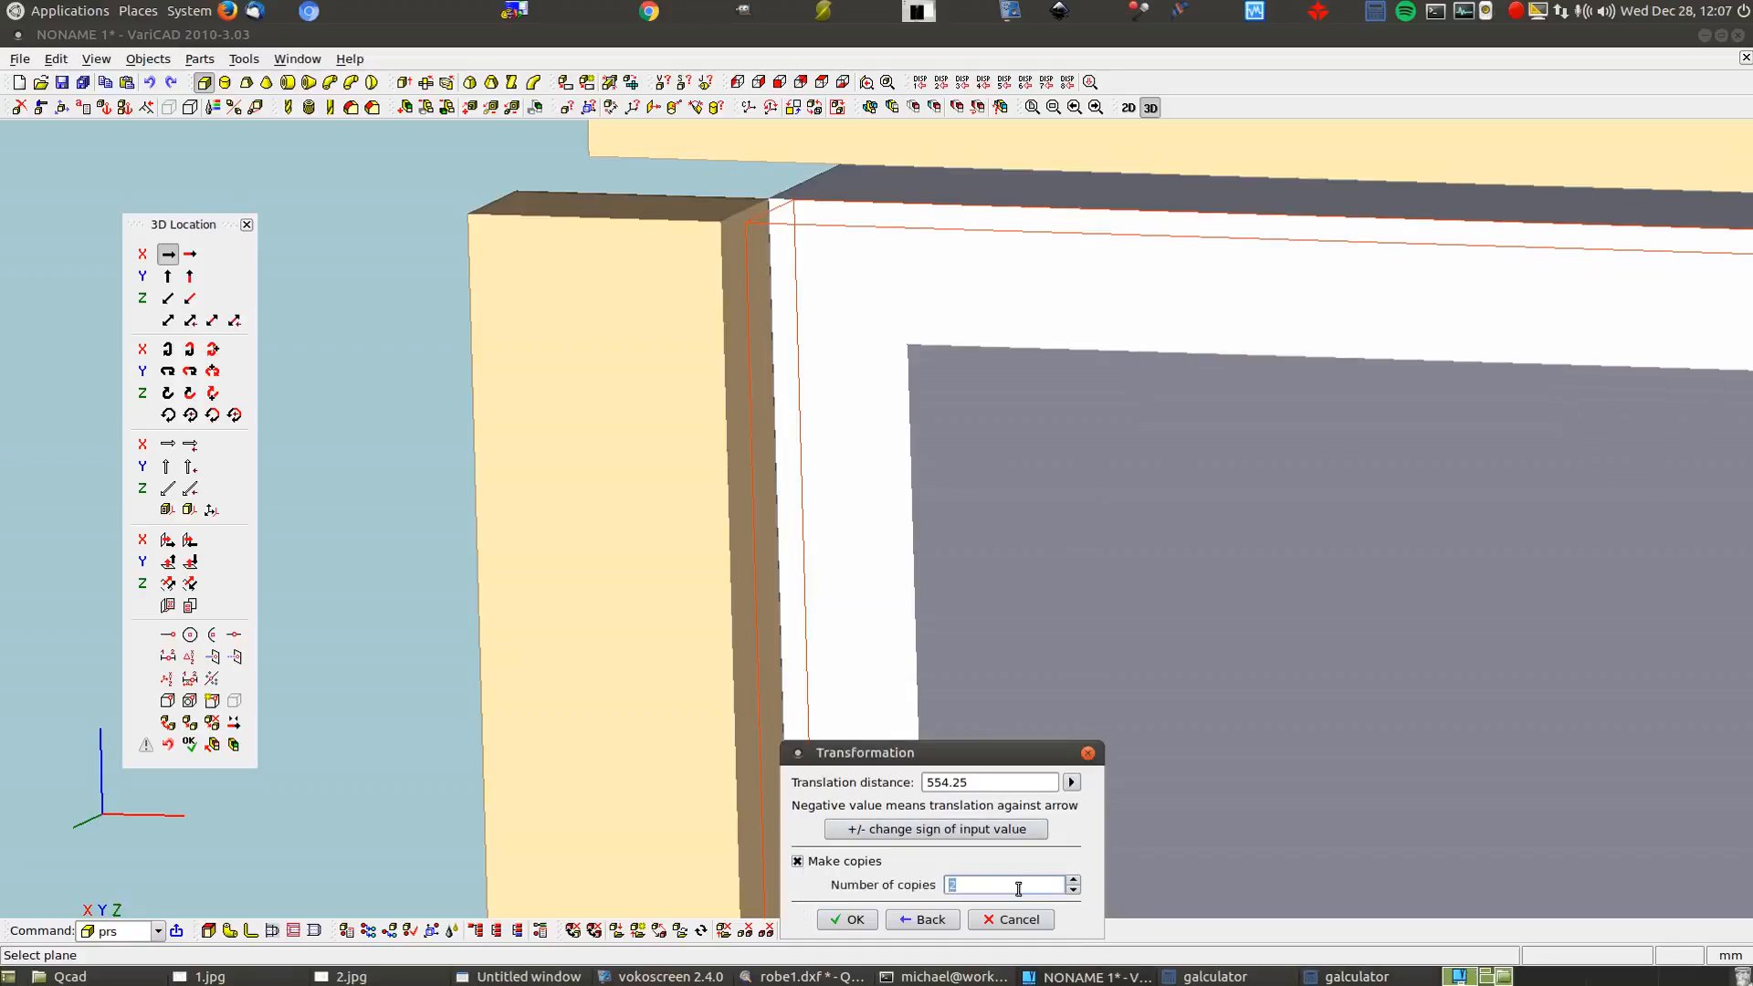
pyautogui.click(846, 920)
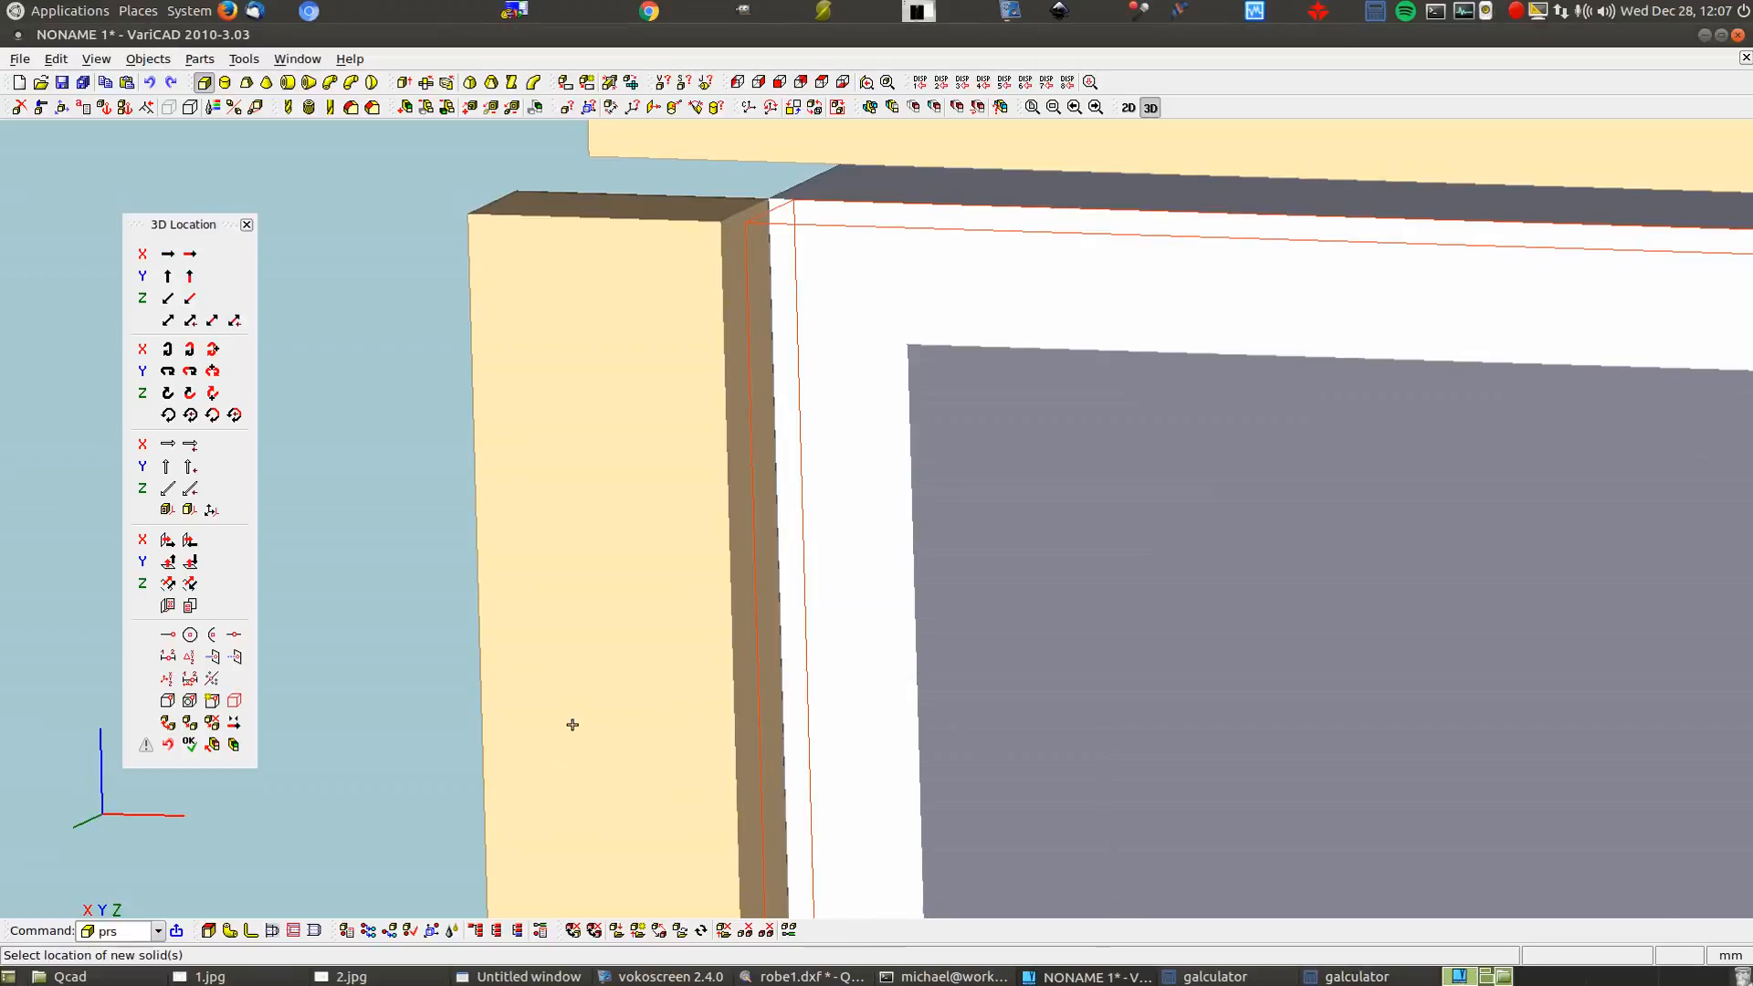
pyautogui.scroll(-5, 518, 556)
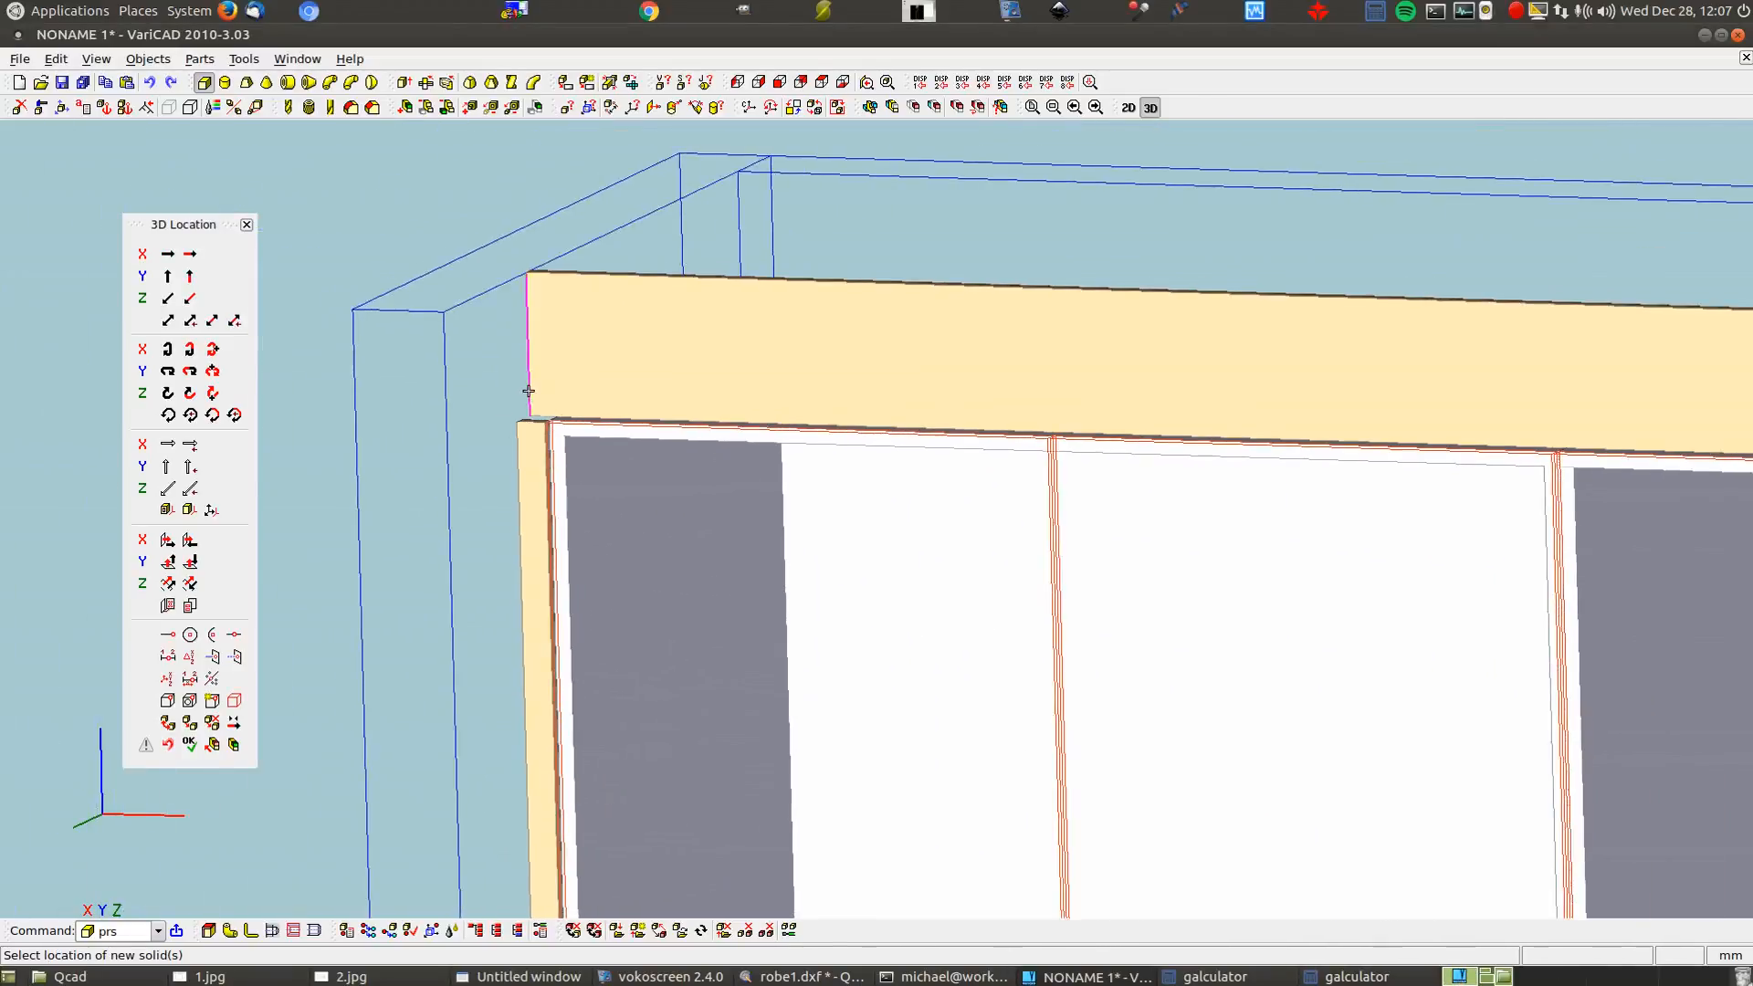
pyautogui.scroll(-3, 532, 386)
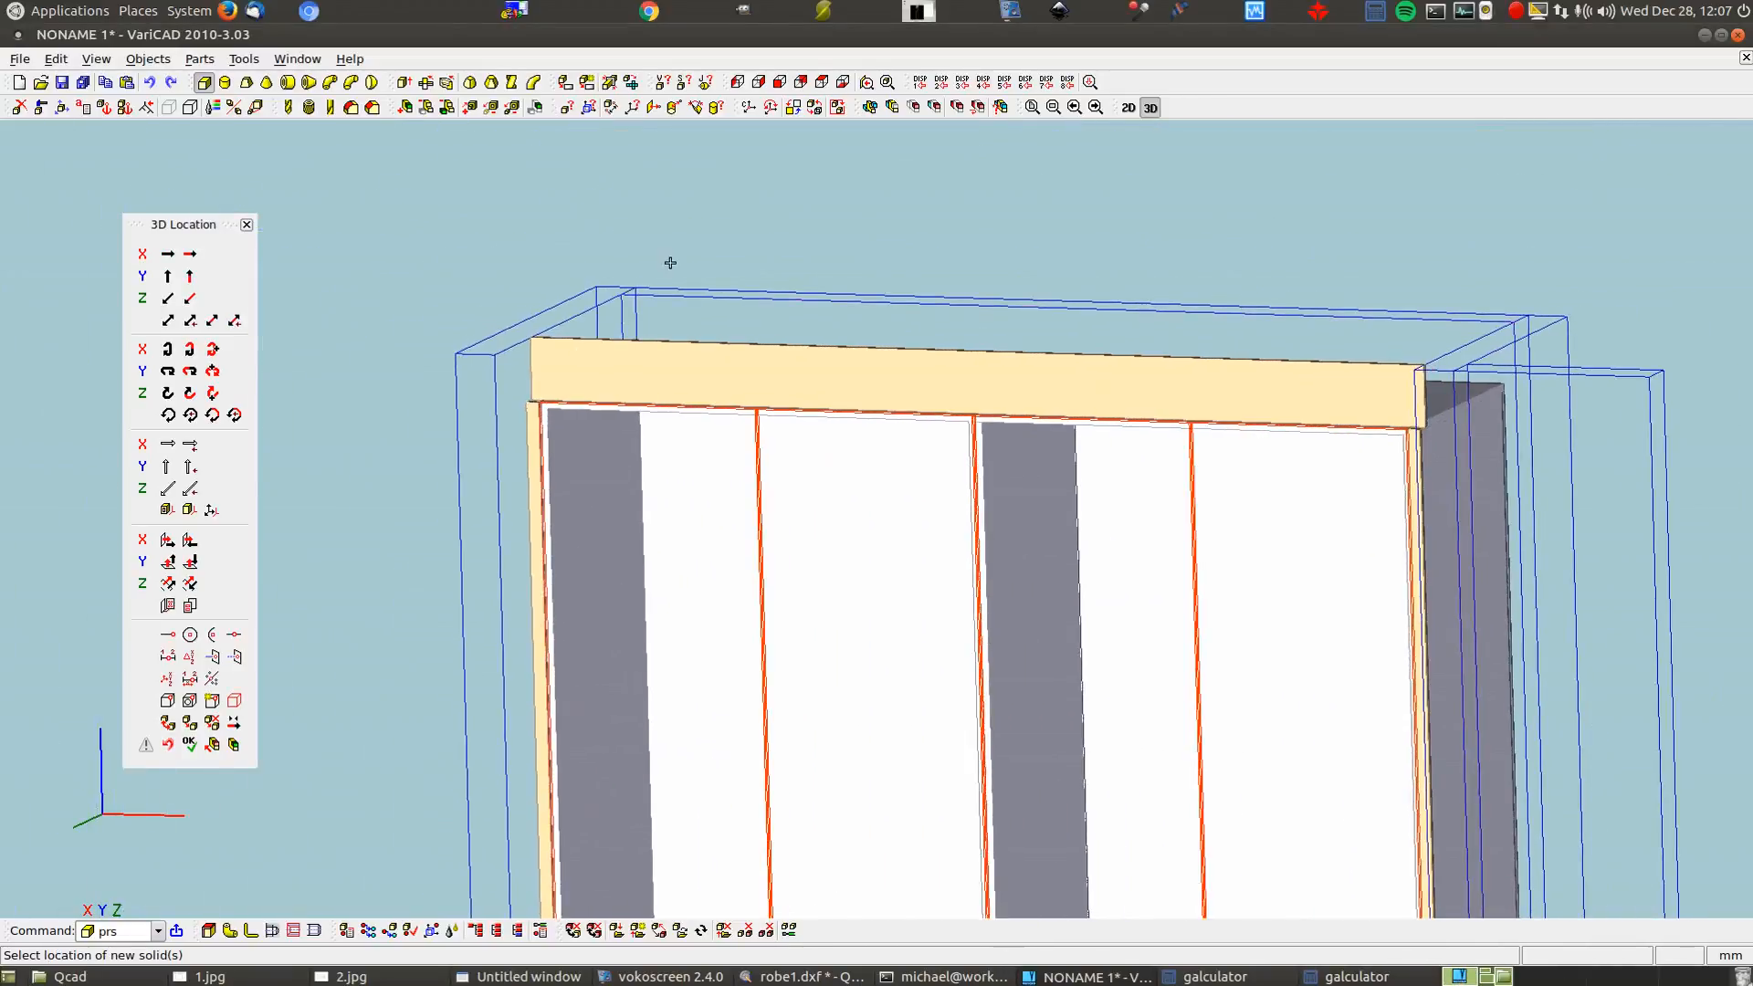
pyautogui.press('Return')
pyautogui.scroll(-4, 1015, 493)
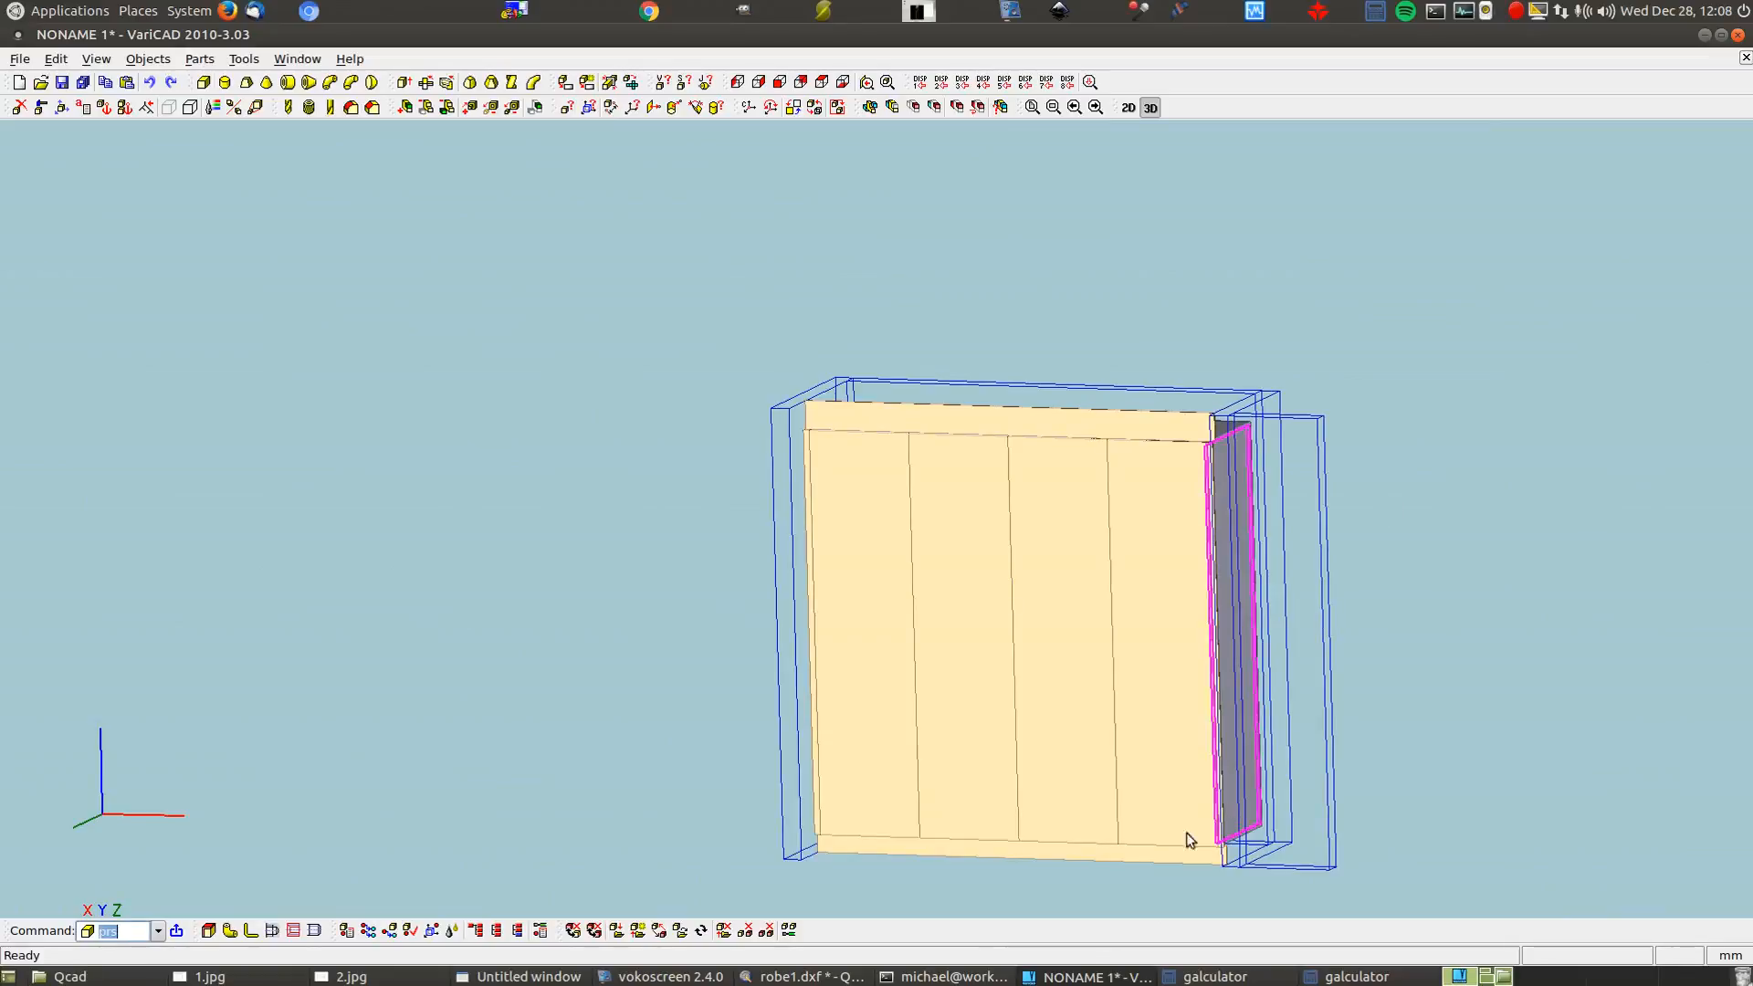
# Check robe1.dxf in QCAD, then orbit and pan the VariCAD wardrobe to view its underside
pyautogui.click(829, 977)
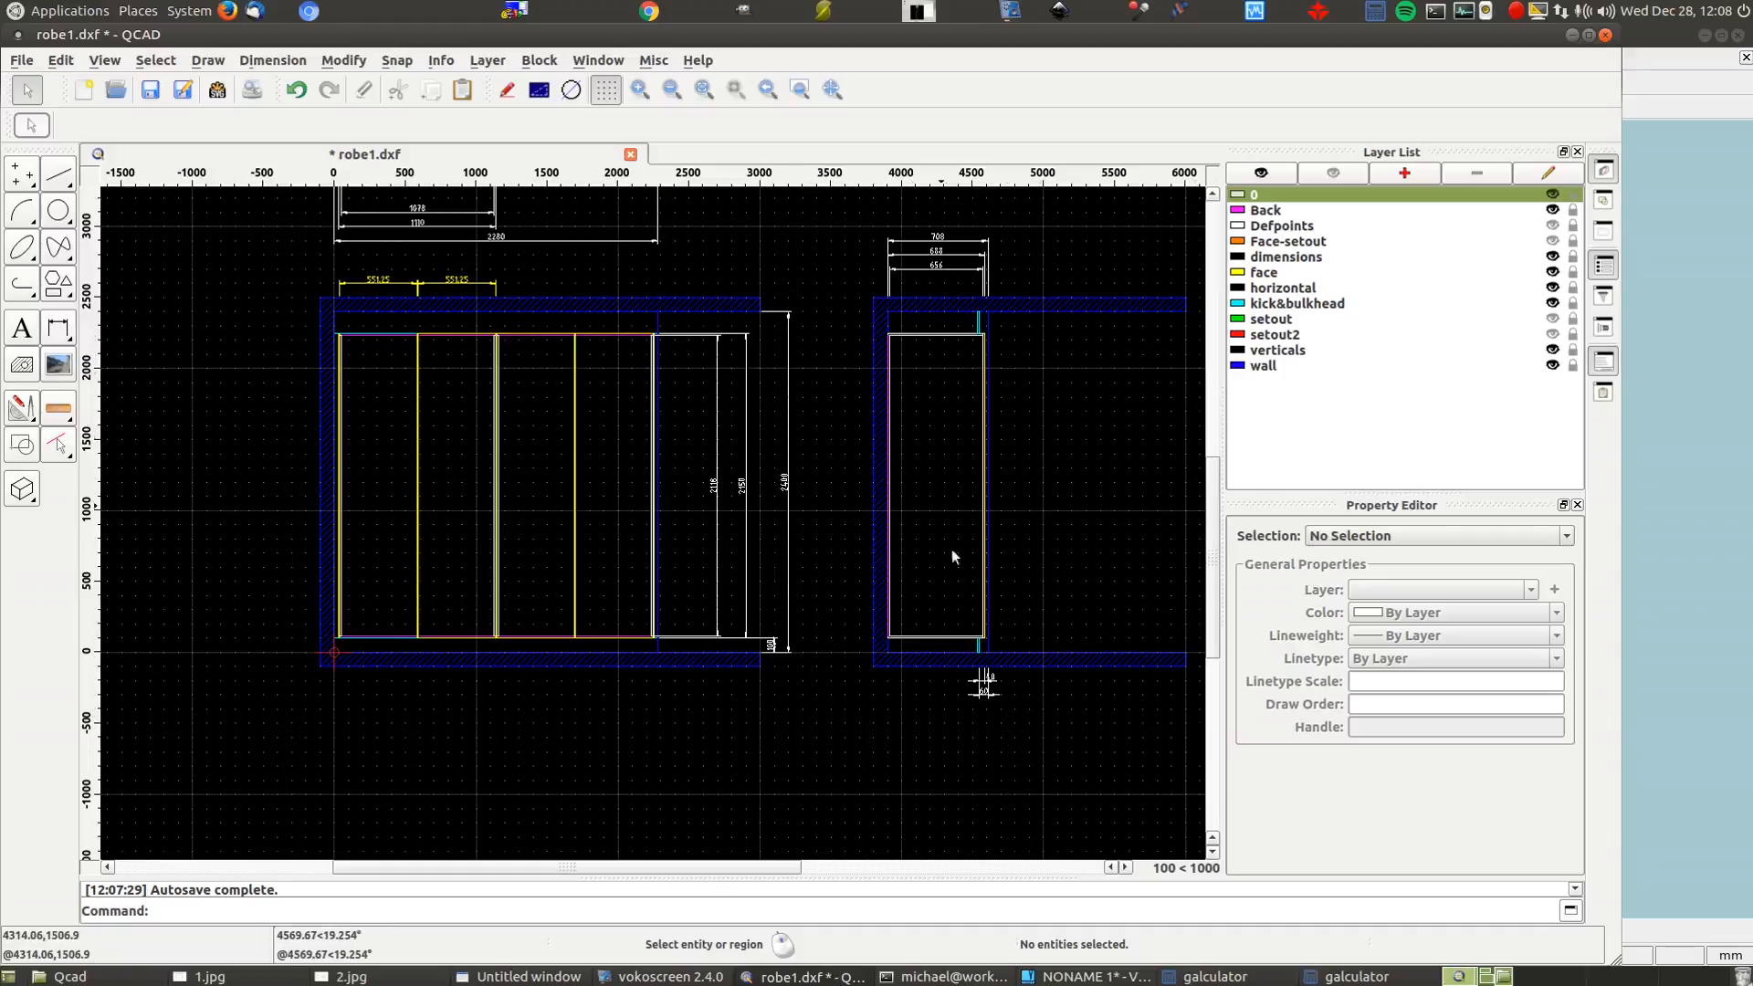
pyautogui.click(1050, 977)
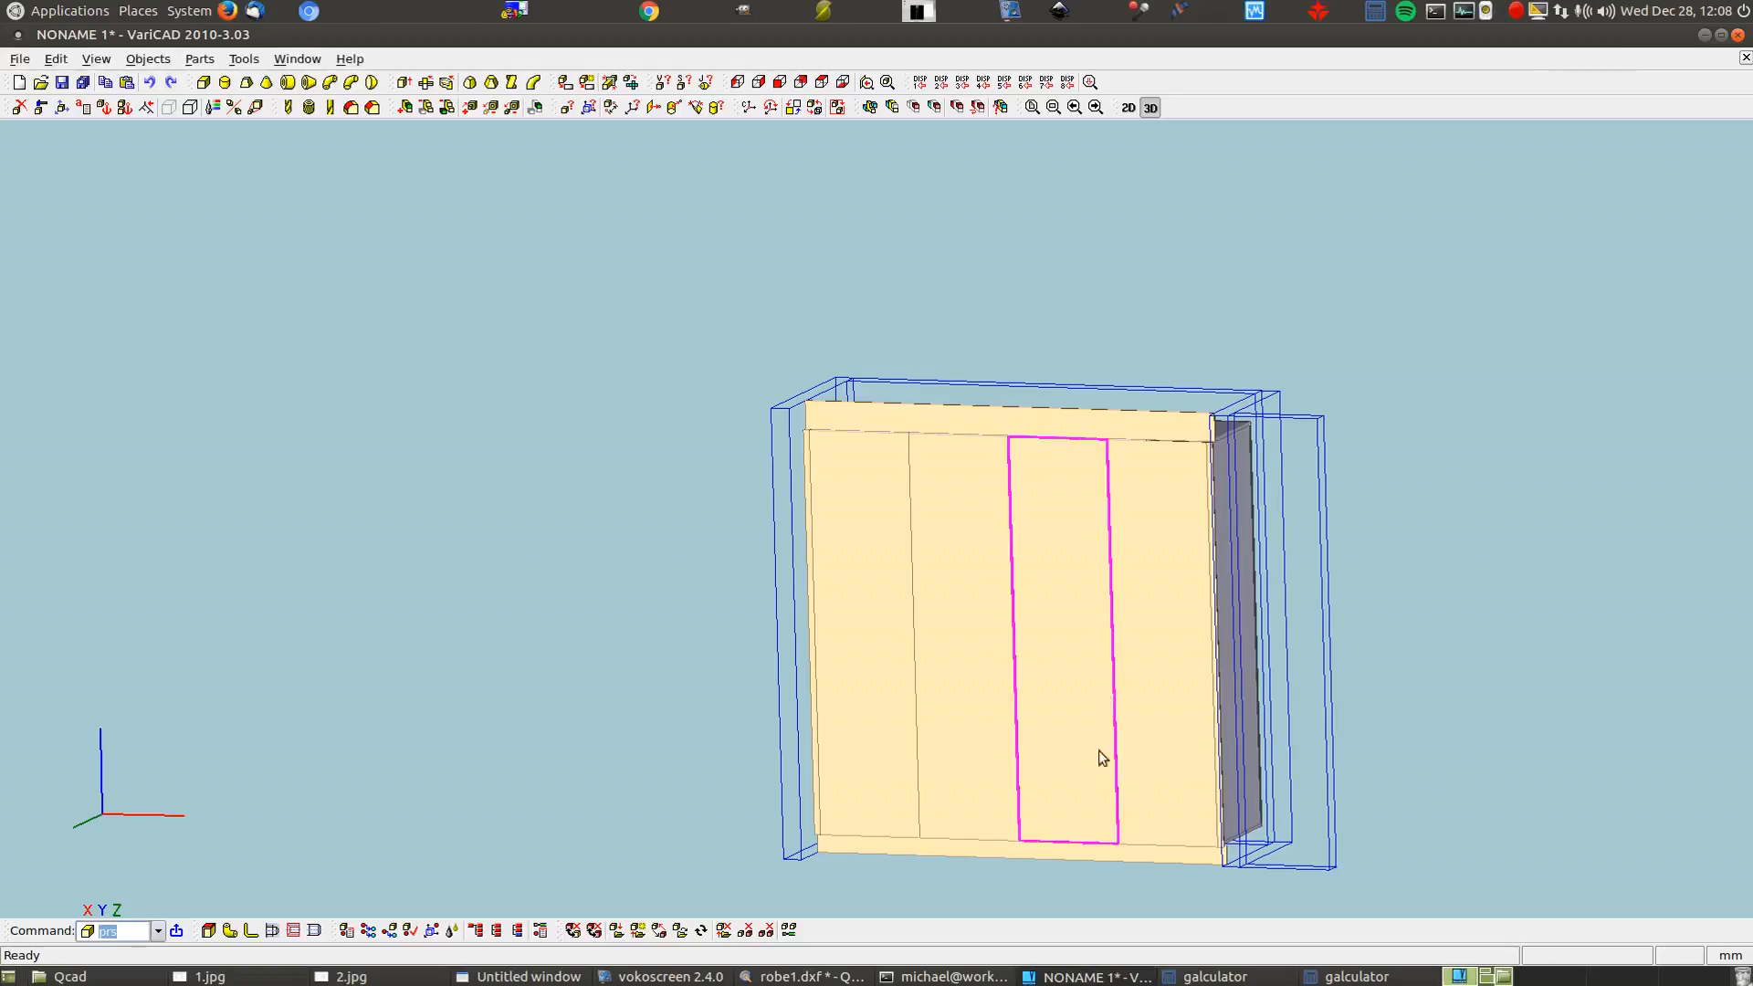
pyautogui.moveTo(1075, 782); pyautogui.dragTo(763, 597)
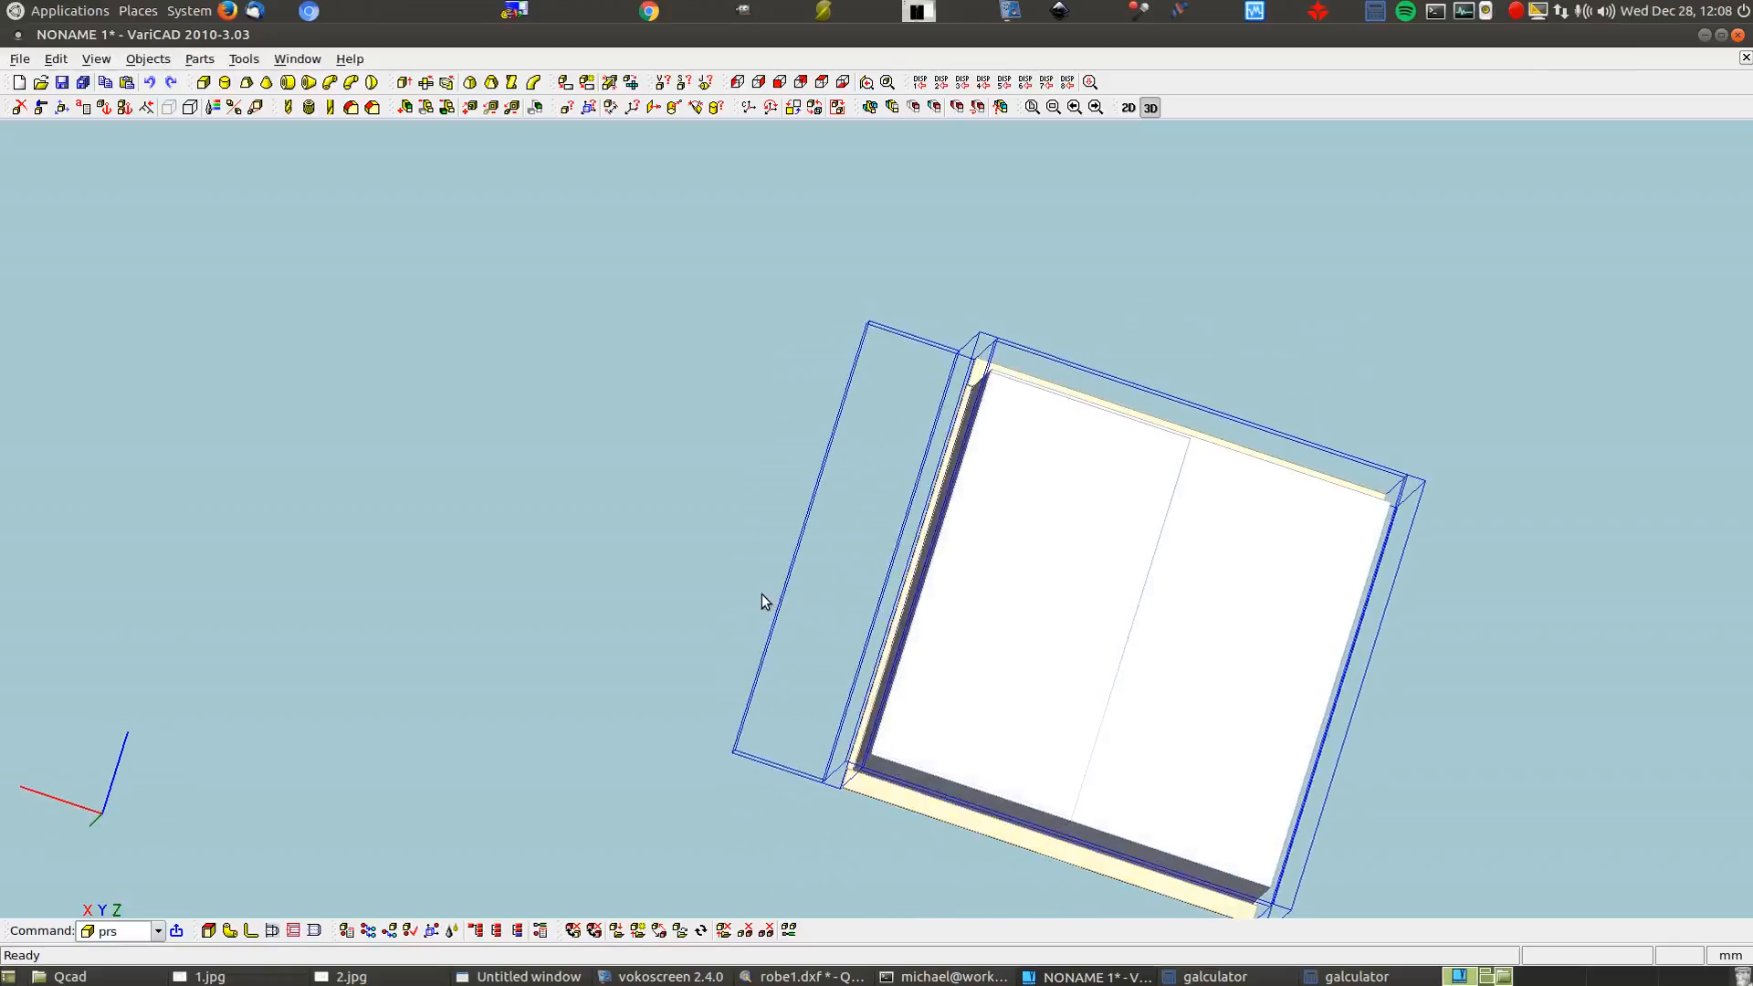
pyautogui.moveTo(1080, 662); pyautogui.dragTo(984, 440, button='middle')
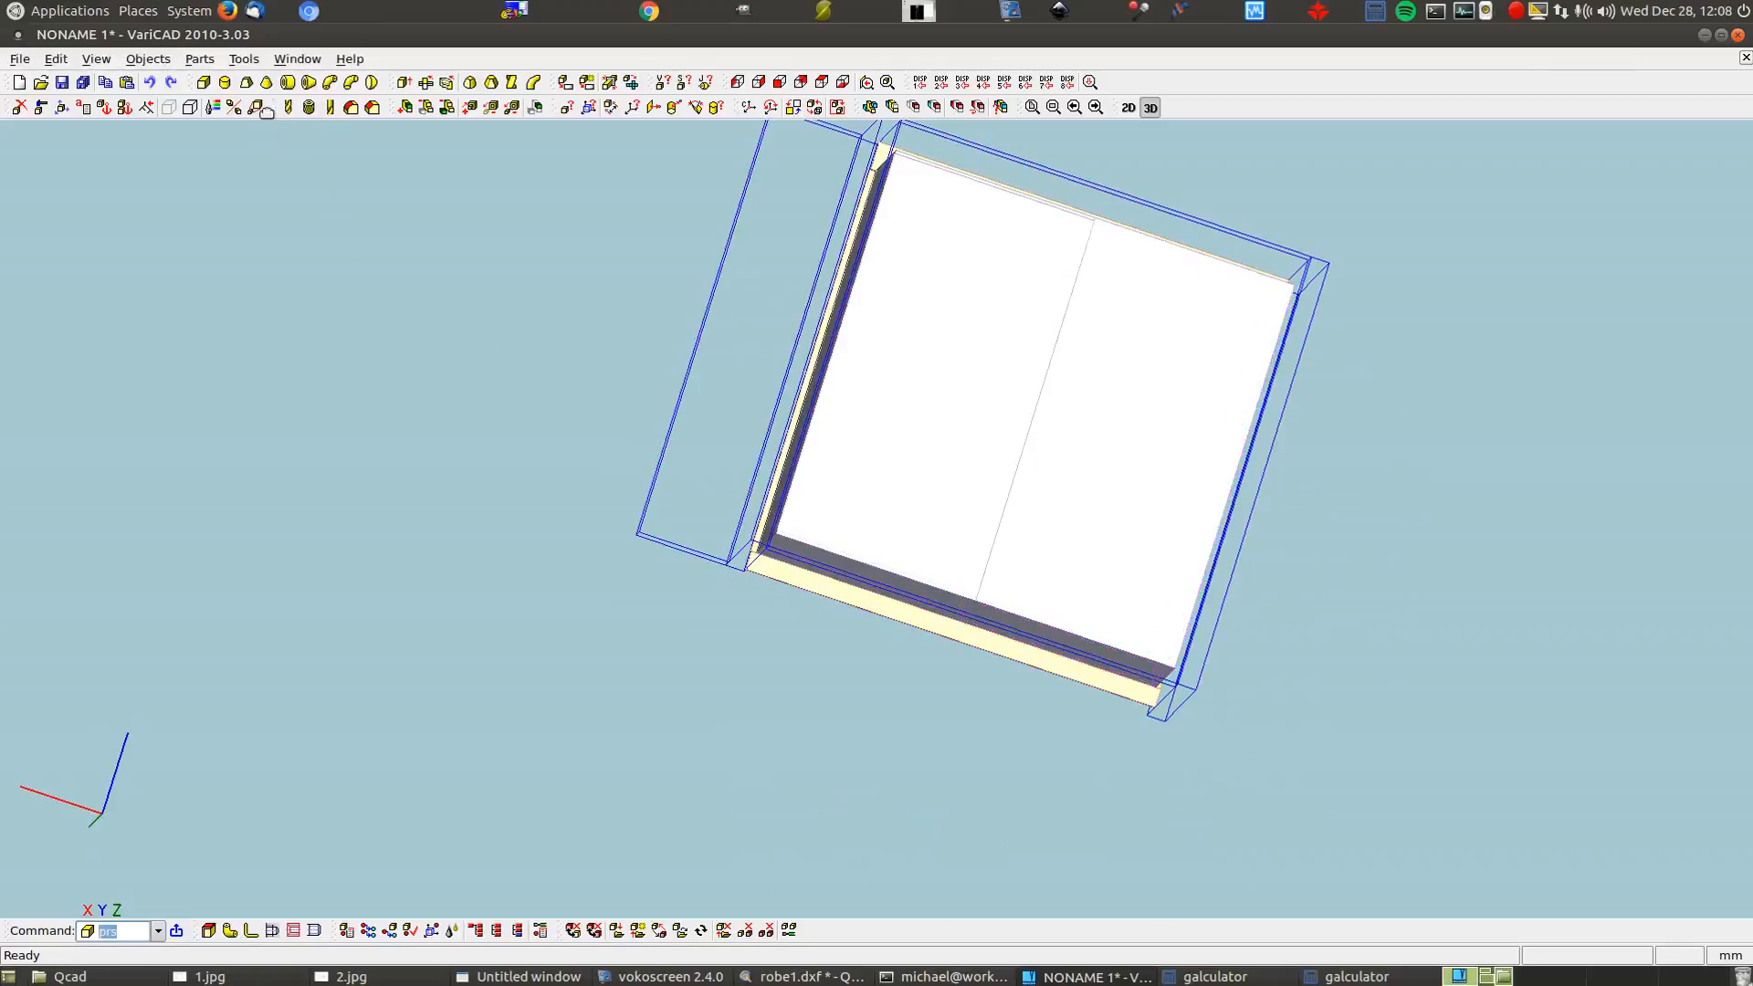
# Create a light lavender 100 × 2220 × 16 box for the kickboard
pyautogui.click(201, 83)
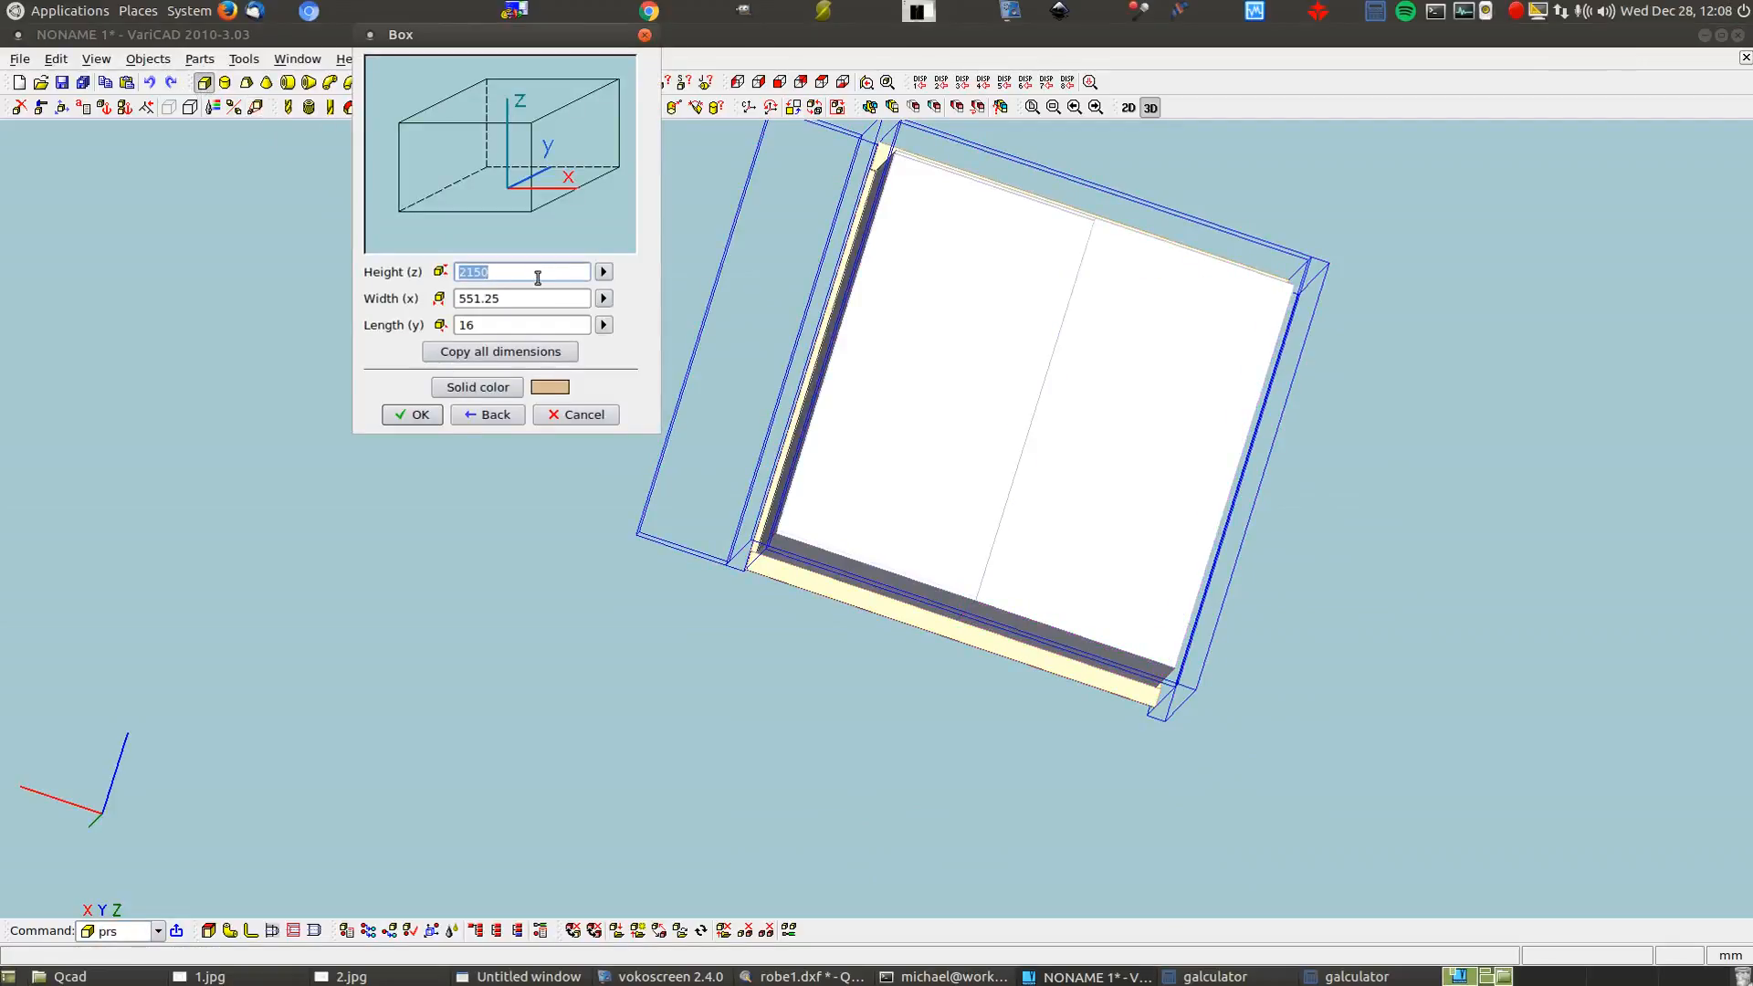
pyautogui.write('10')
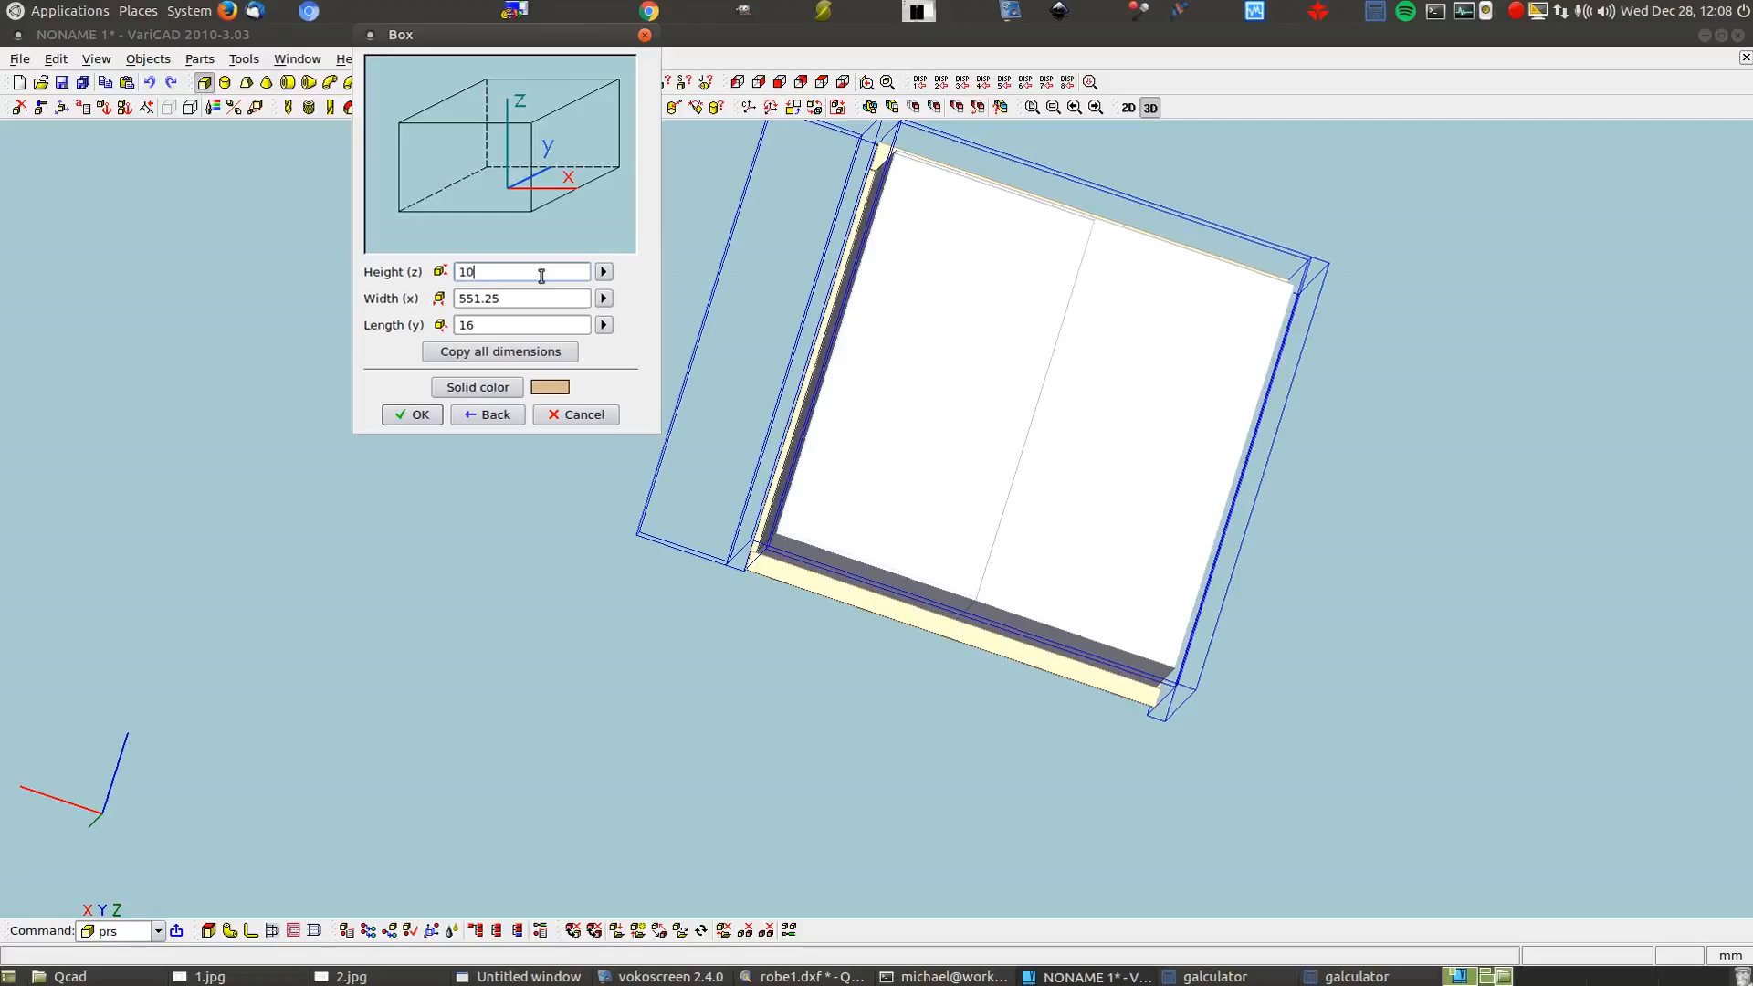
pyautogui.click(524, 301)
pyautogui.write('2')
pyautogui.click(479, 387)
pyautogui.click(772, 226)
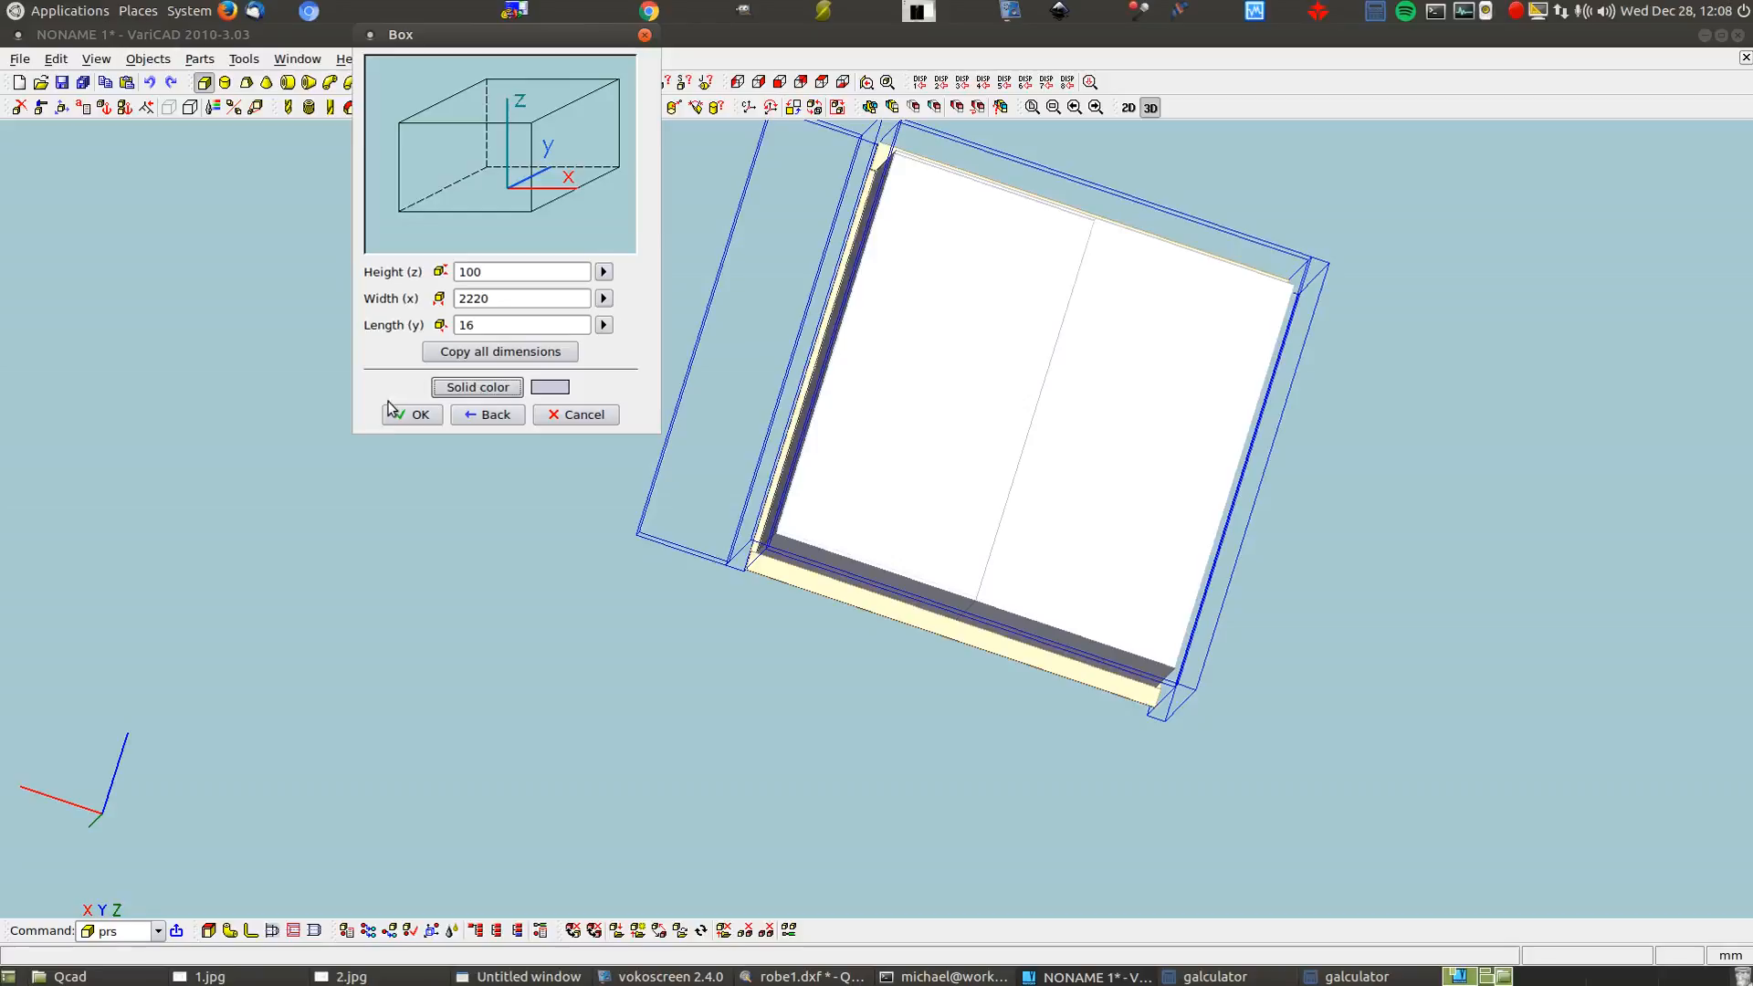
pyautogui.click(408, 415)
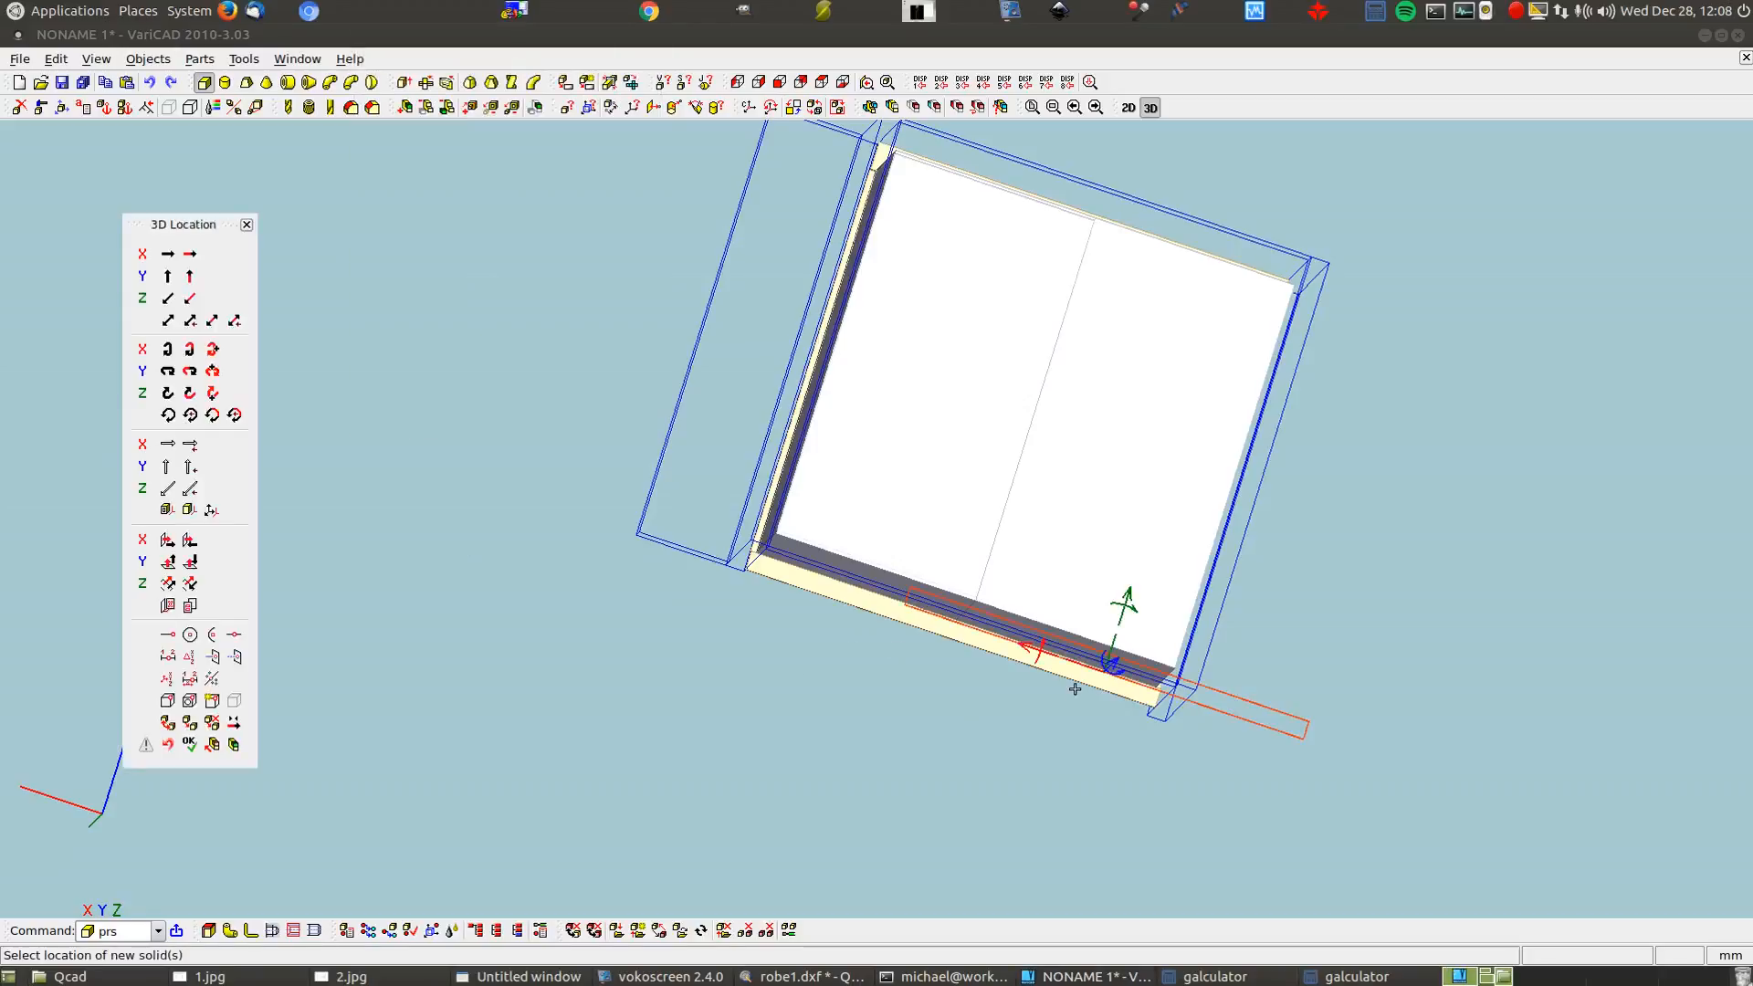
# Snap the kickboard to the bottom edge midpoint and shift it 8 mm
pyautogui.scroll(5, 895, 651)
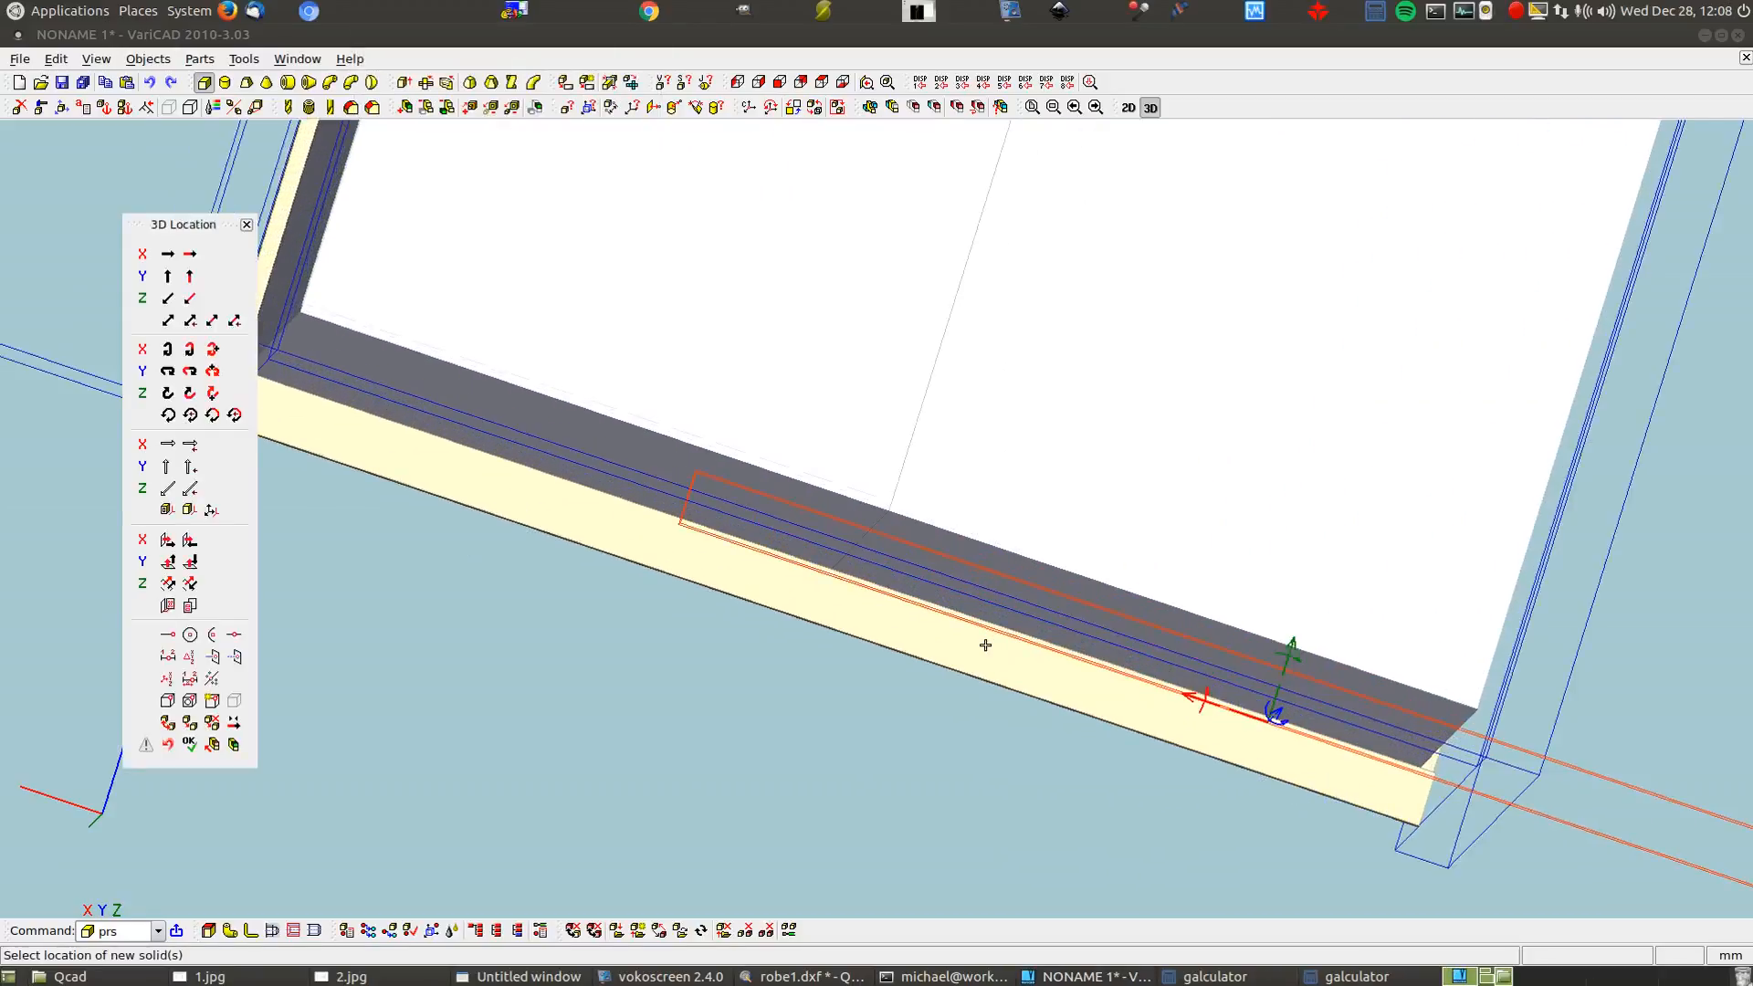
pyautogui.click(815, 618)
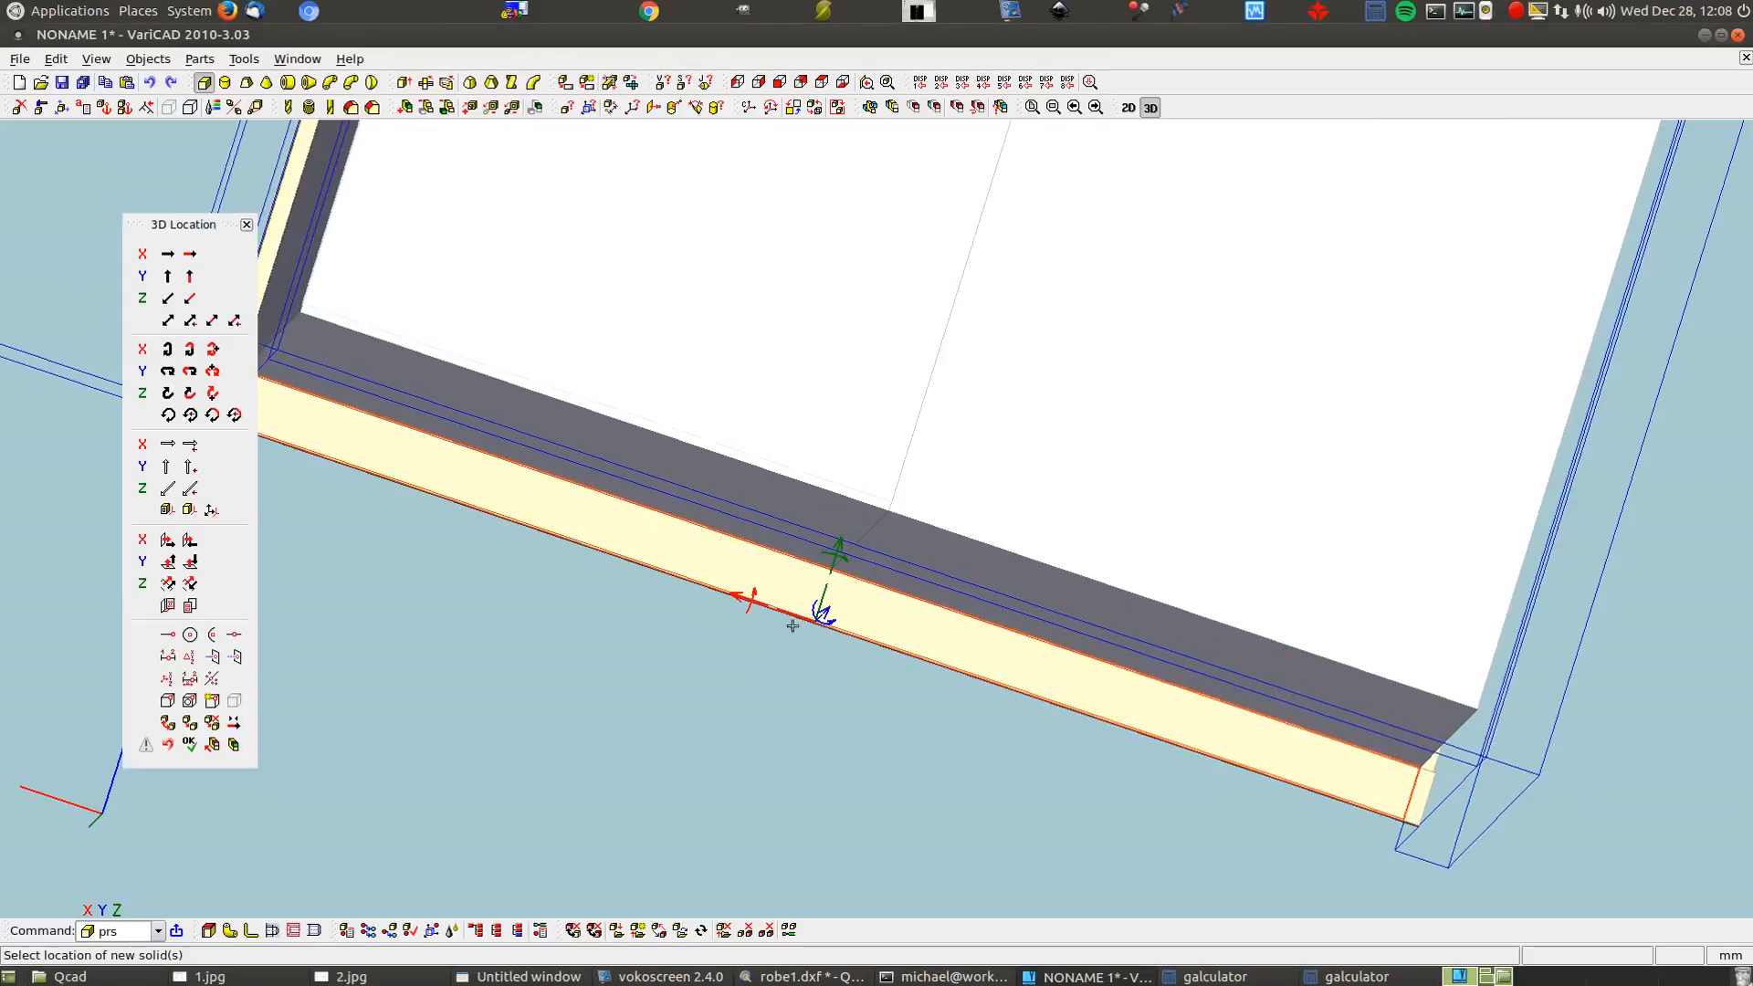
pyautogui.scroll(-2, 792, 626)
pyautogui.scroll(6, 803, 620)
pyautogui.scroll(4, 812, 611)
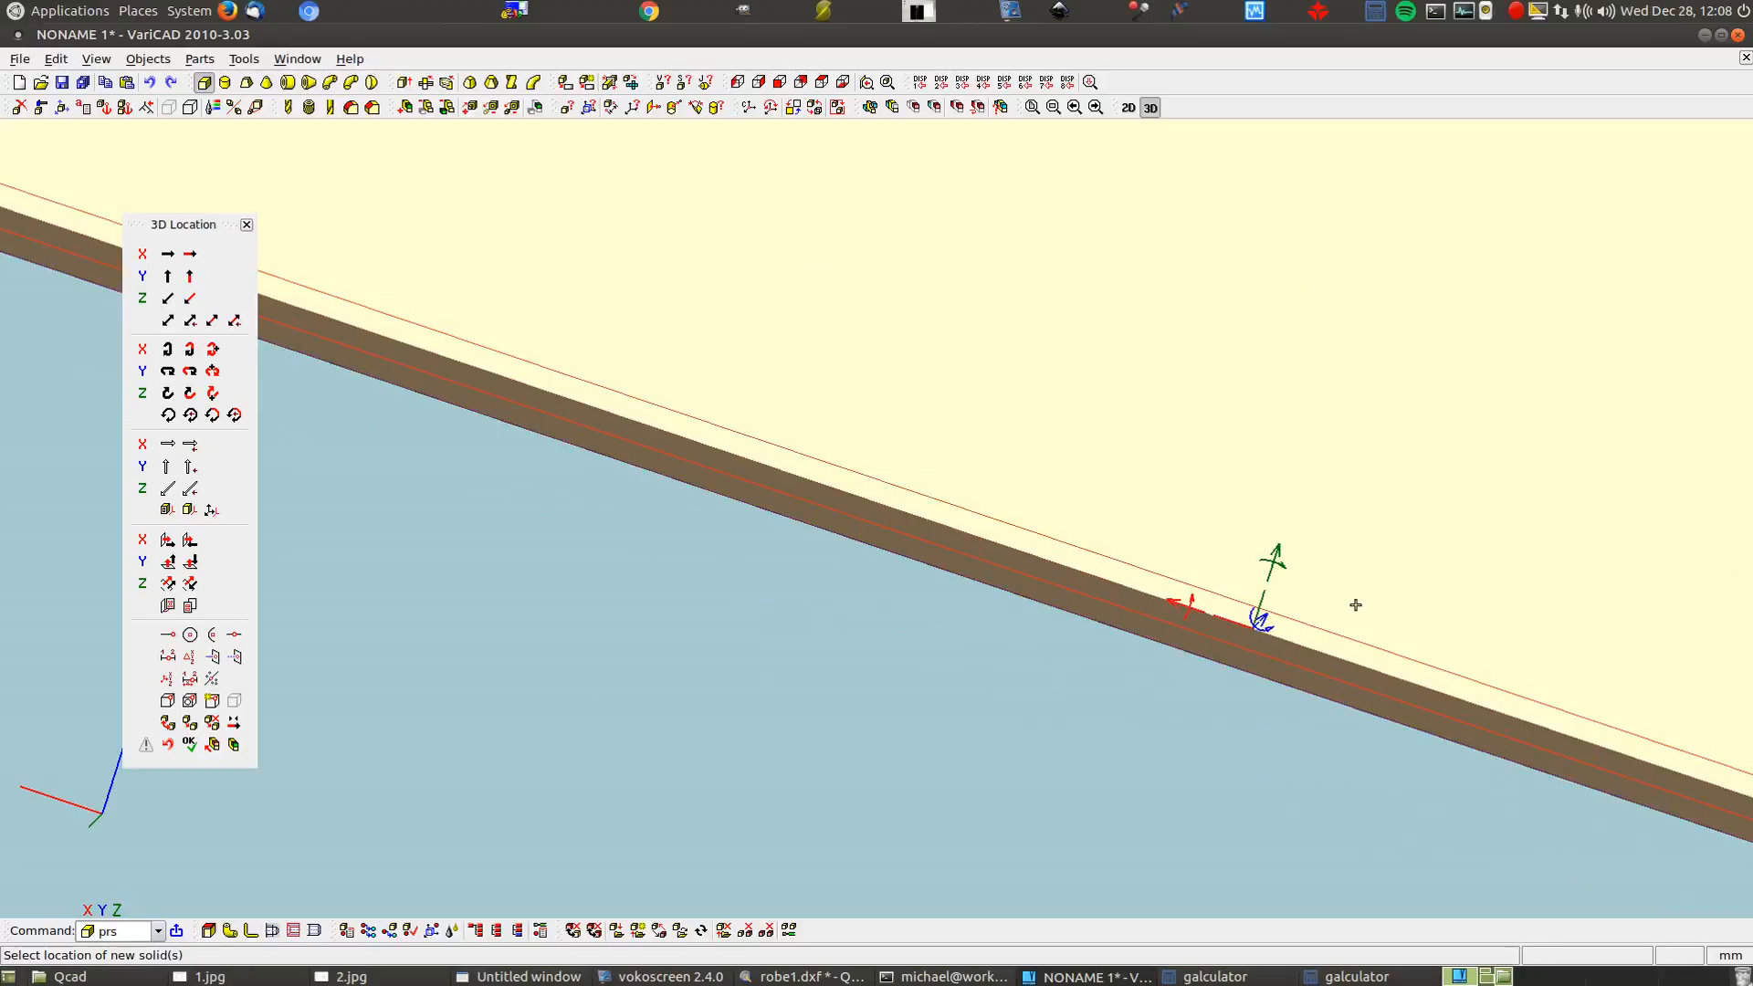
pyautogui.moveTo(932, 639); pyautogui.dragTo(1460, 452, button='middle')
pyautogui.moveTo(872, 666); pyautogui.dragTo(1024, 476, button='middle')
pyautogui.moveTo(875, 573); pyautogui.dragTo(1238, 163, button='middle')
pyautogui.moveTo(954, 455); pyautogui.dragTo(1158, 255, button='middle')
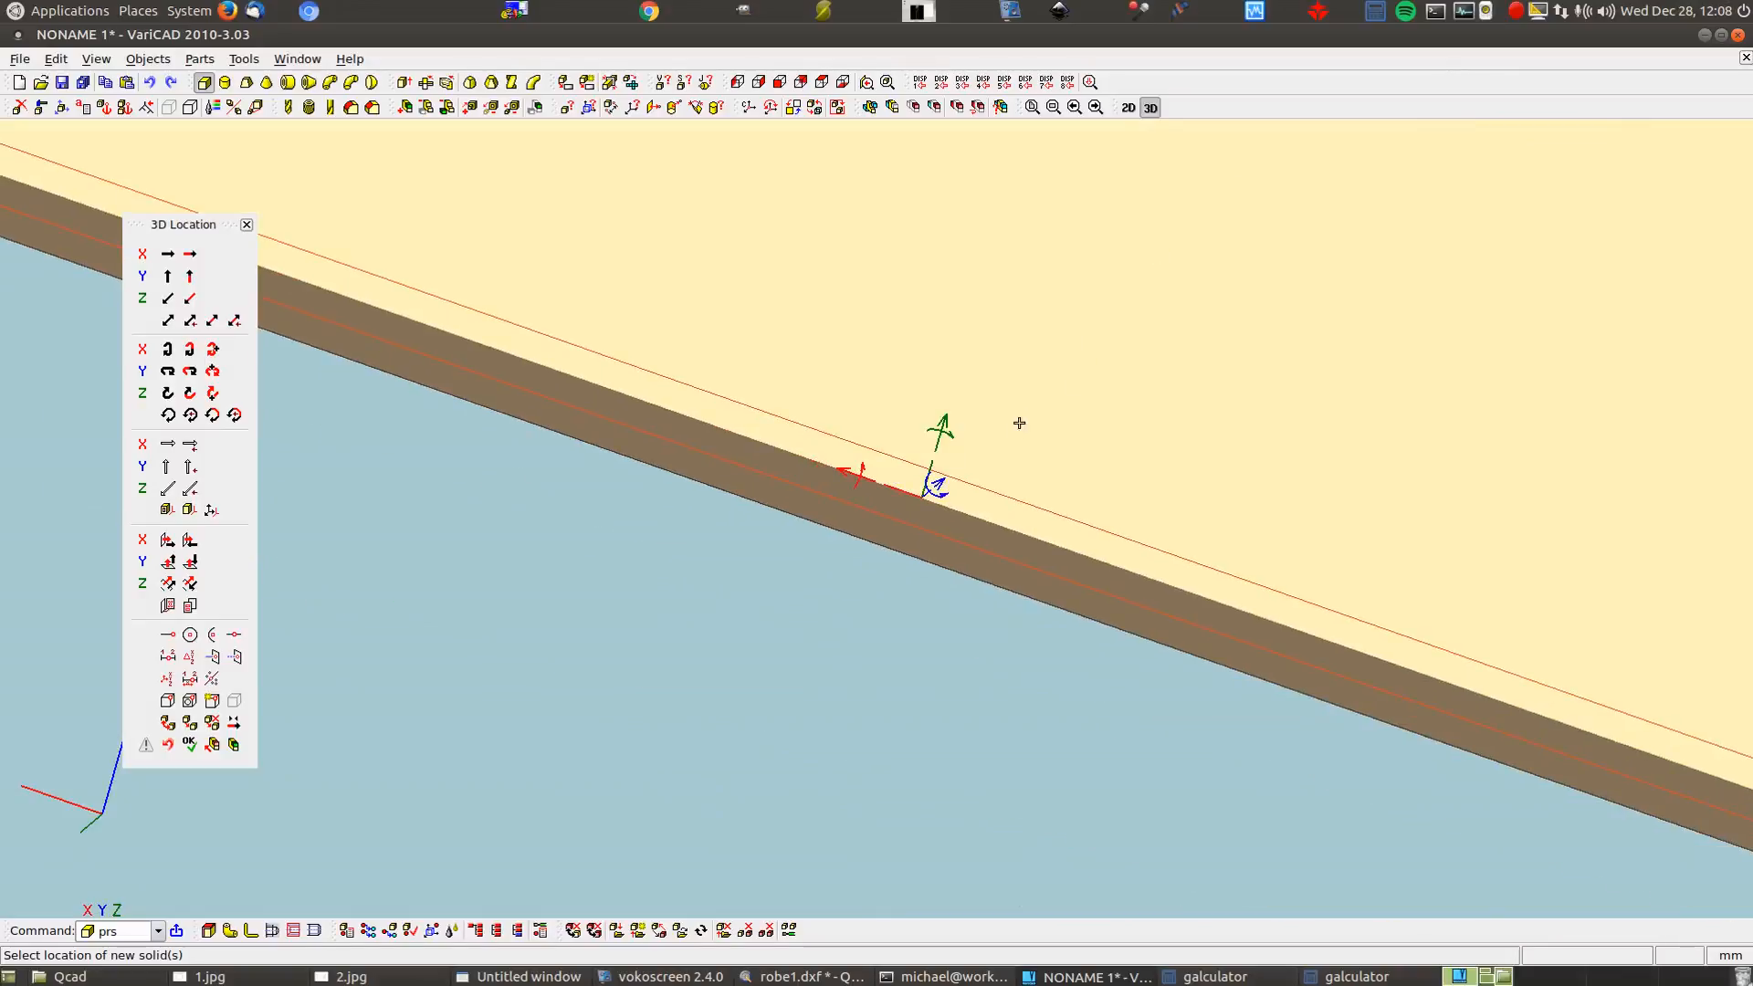
pyautogui.click(939, 482)
pyautogui.write('8')
pyautogui.press('Return')
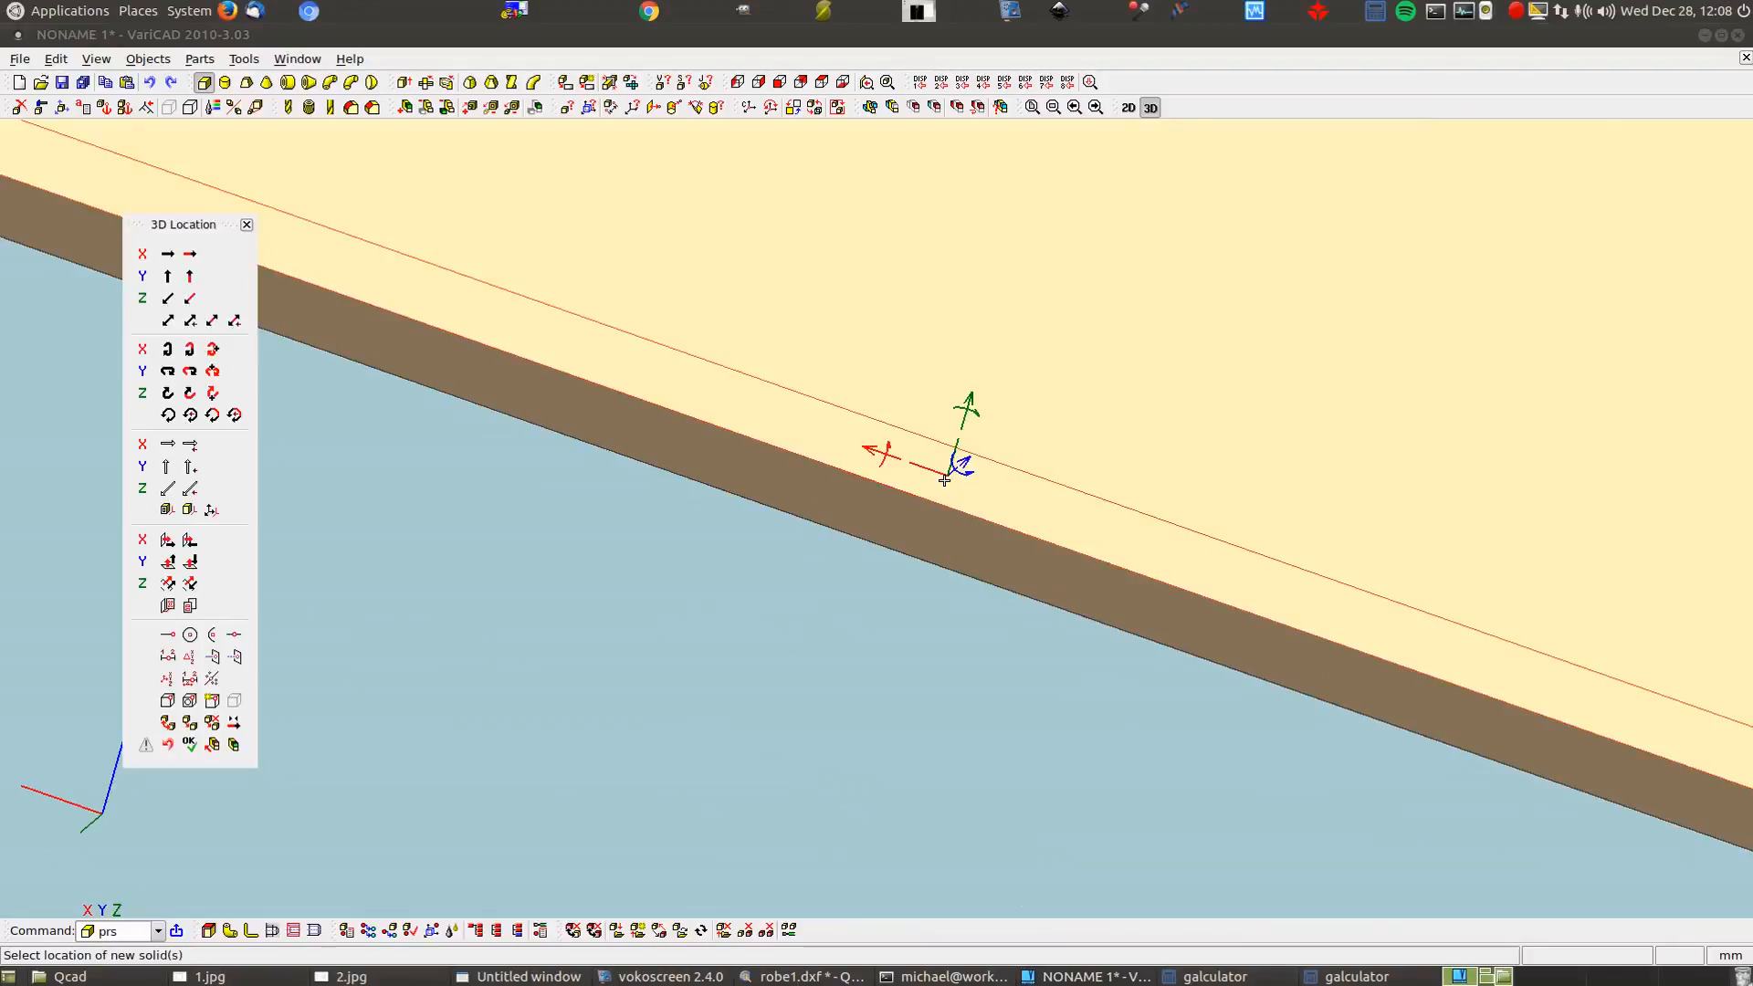
# Copy the base strip 550+16 mm along its axis, keeping the original in place
pyautogui.scroll(-2, 874, 673)
pyautogui.scroll(-3, 708, 338)
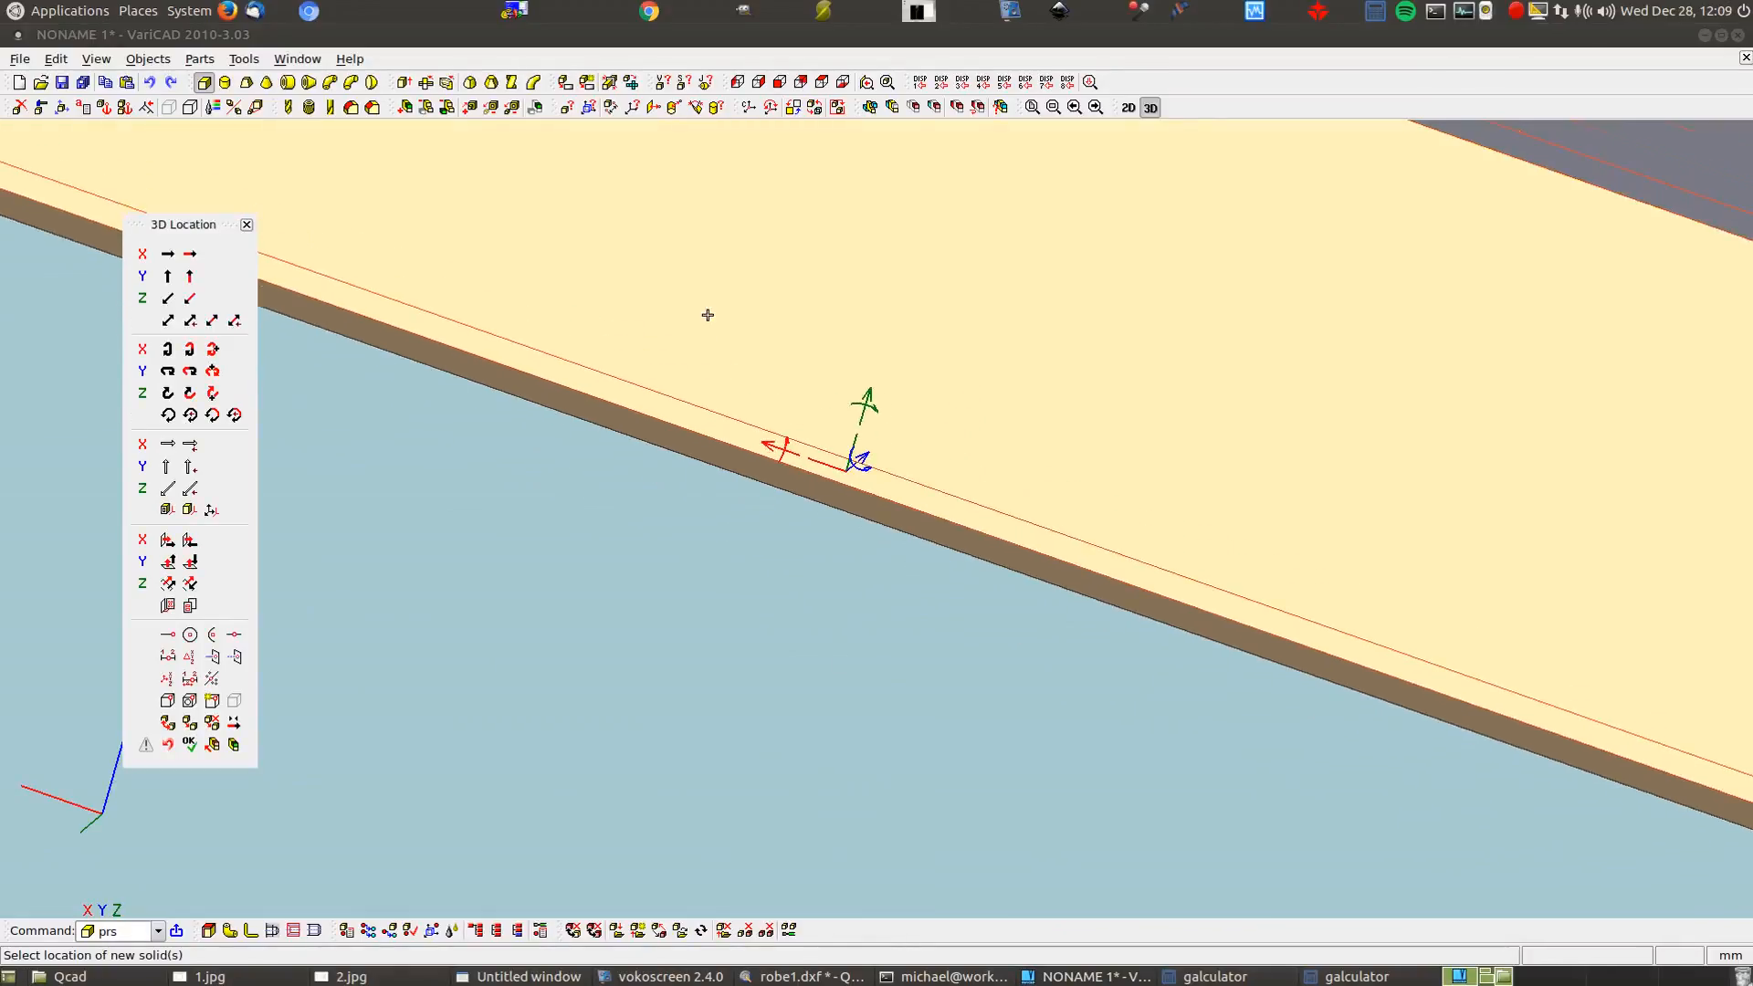
pyautogui.scroll(-1, 707, 362)
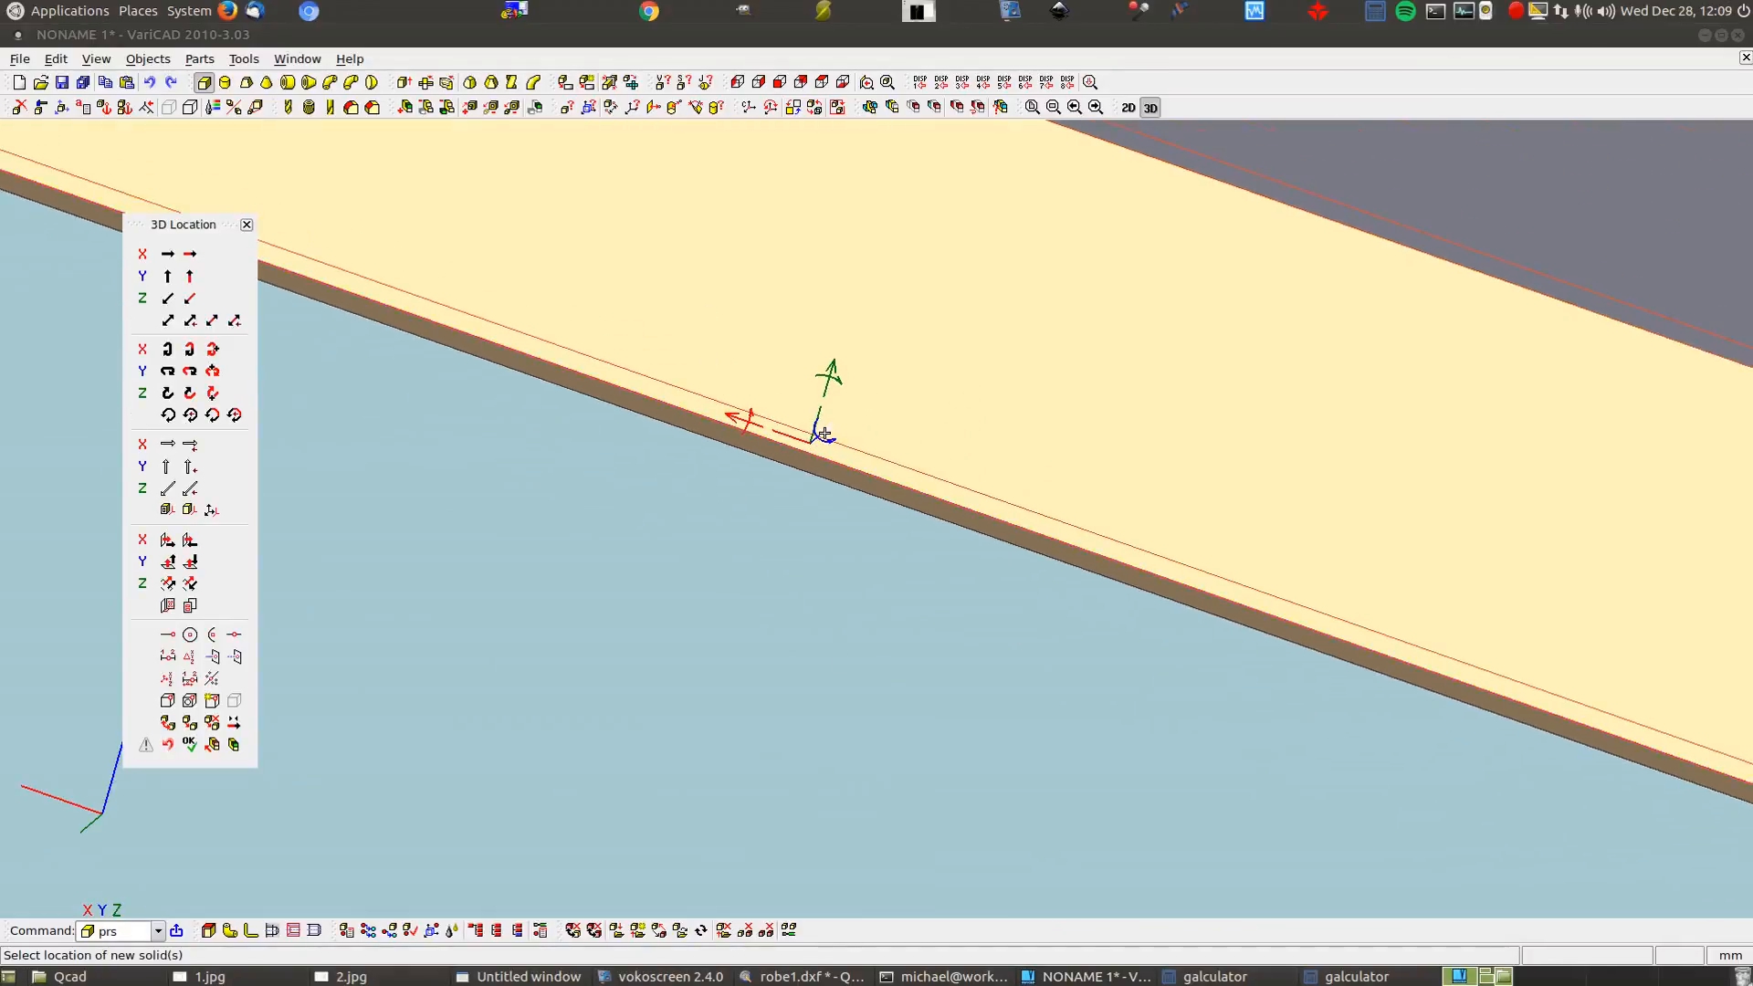
pyautogui.scroll(-4, 824, 434)
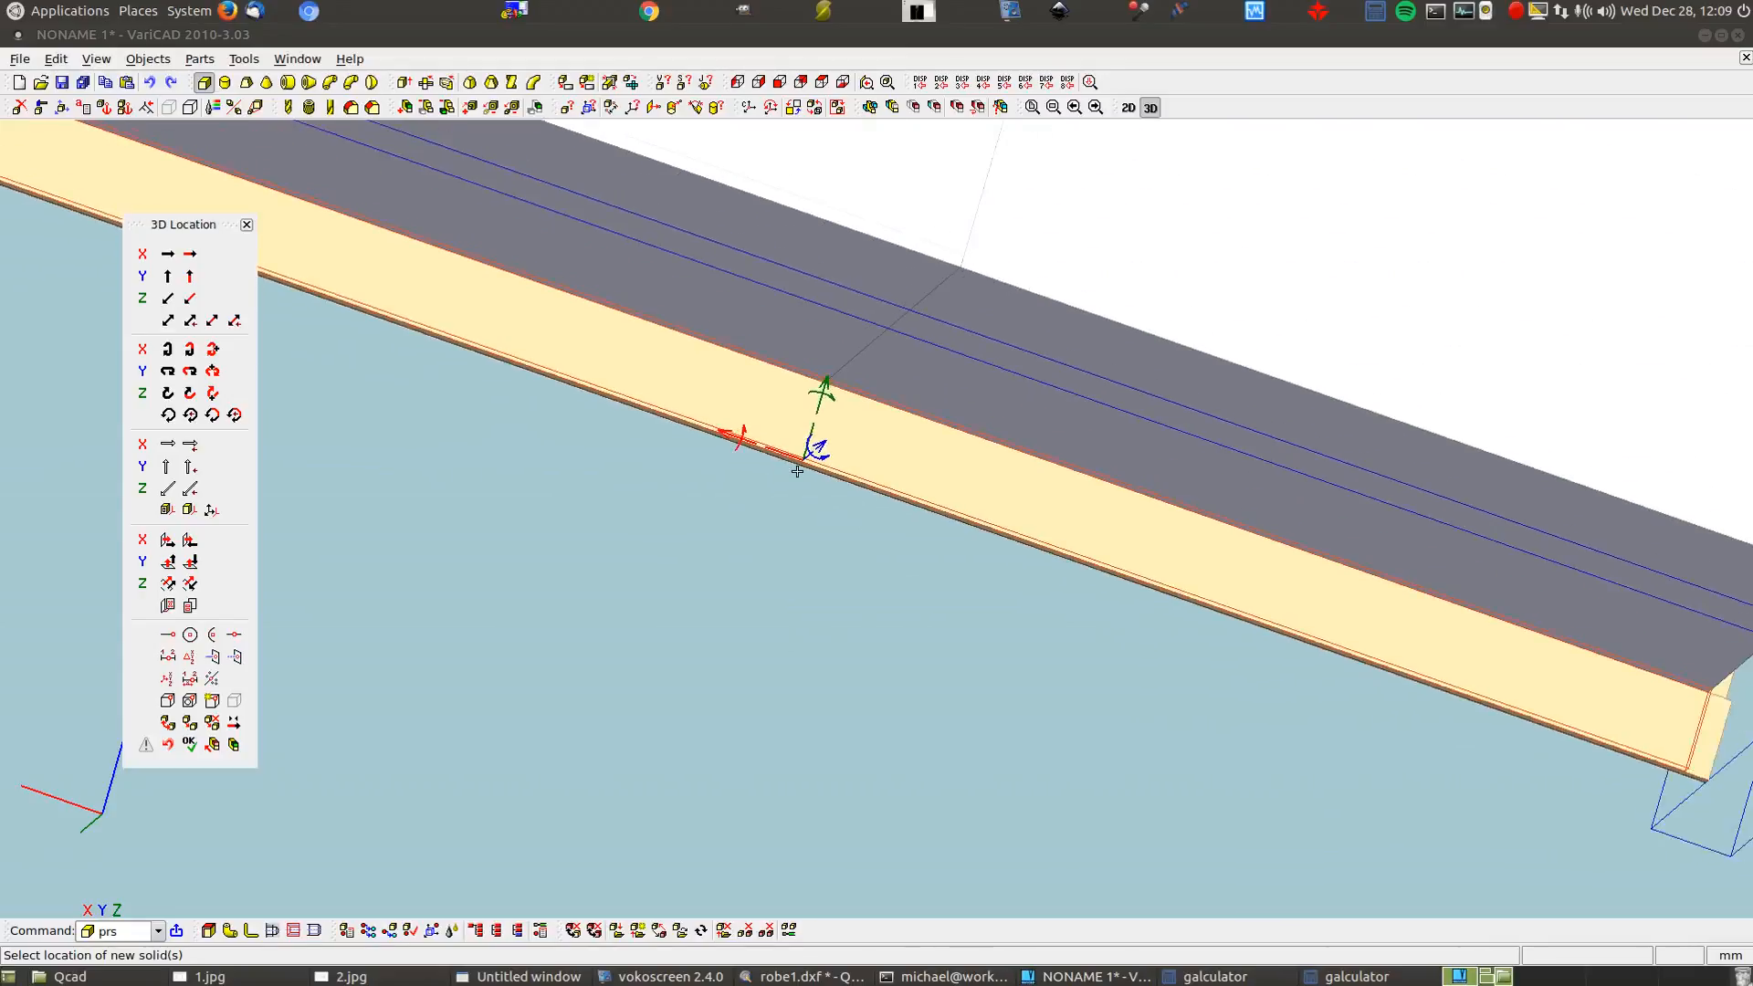
pyautogui.scroll(-3, 785, 489)
pyautogui.scroll(-1, 1306, 647)
pyautogui.moveTo(1306, 647); pyautogui.dragTo(929, 494, button='middle')
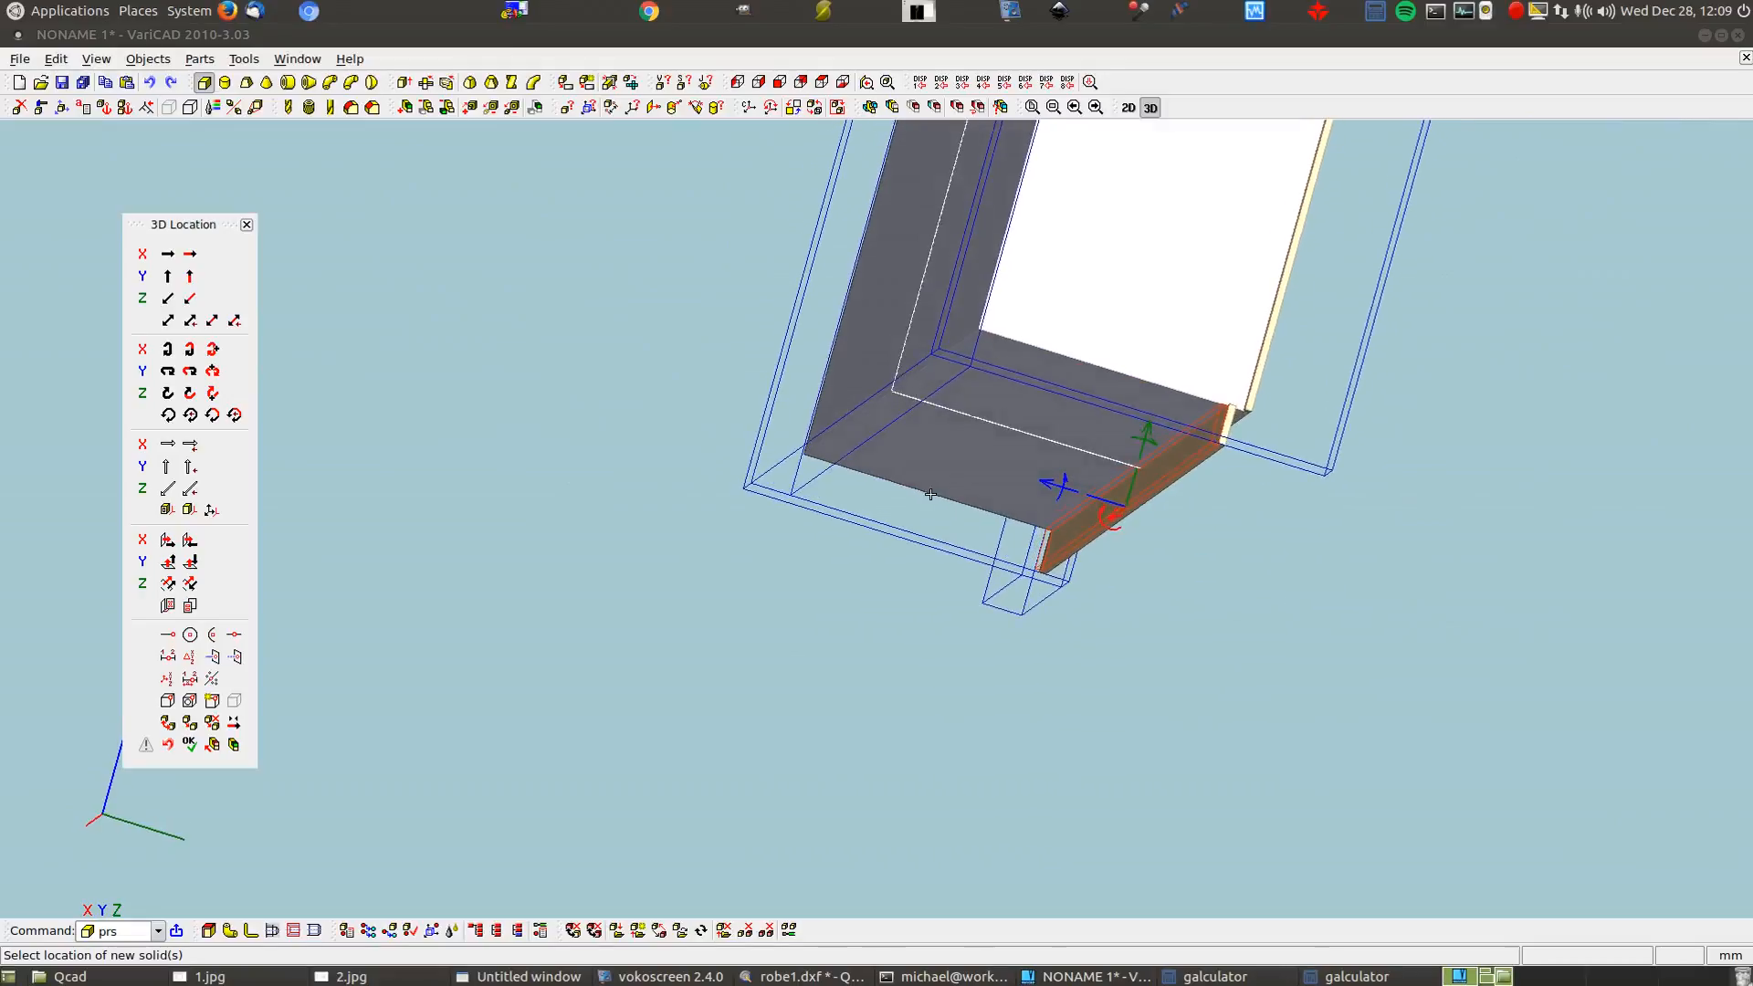
pyautogui.click(1056, 482)
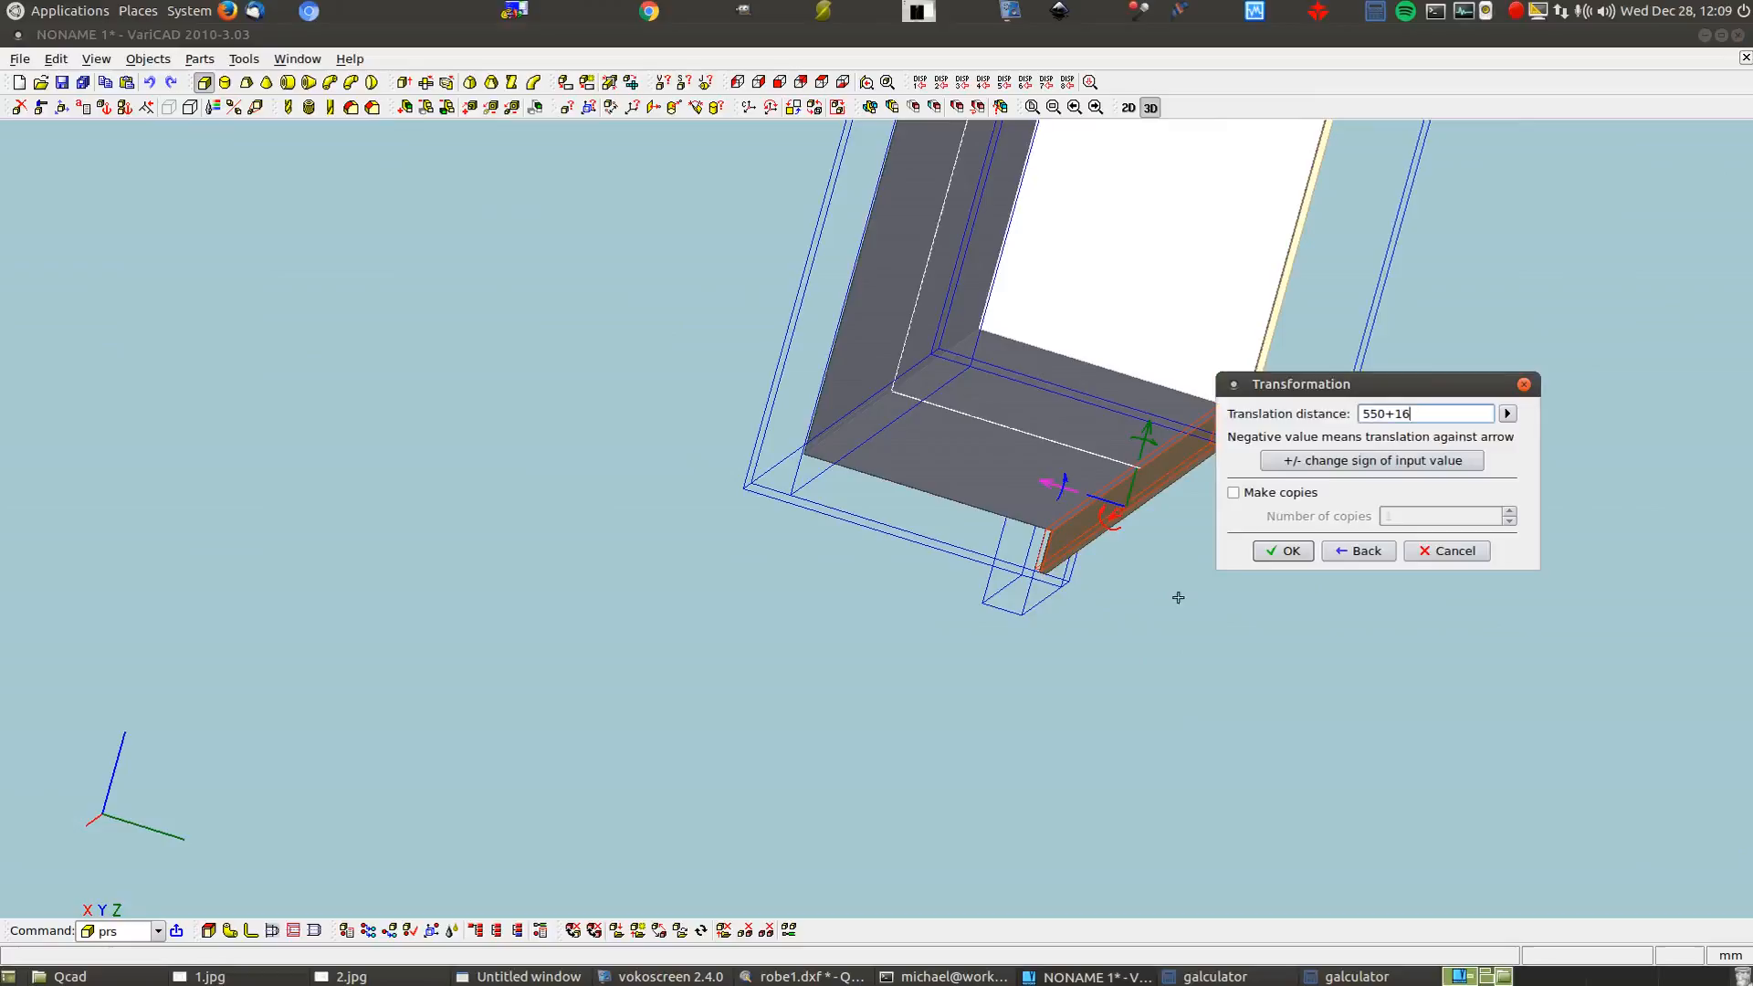
pyautogui.click(1274, 494)
pyautogui.click(1289, 551)
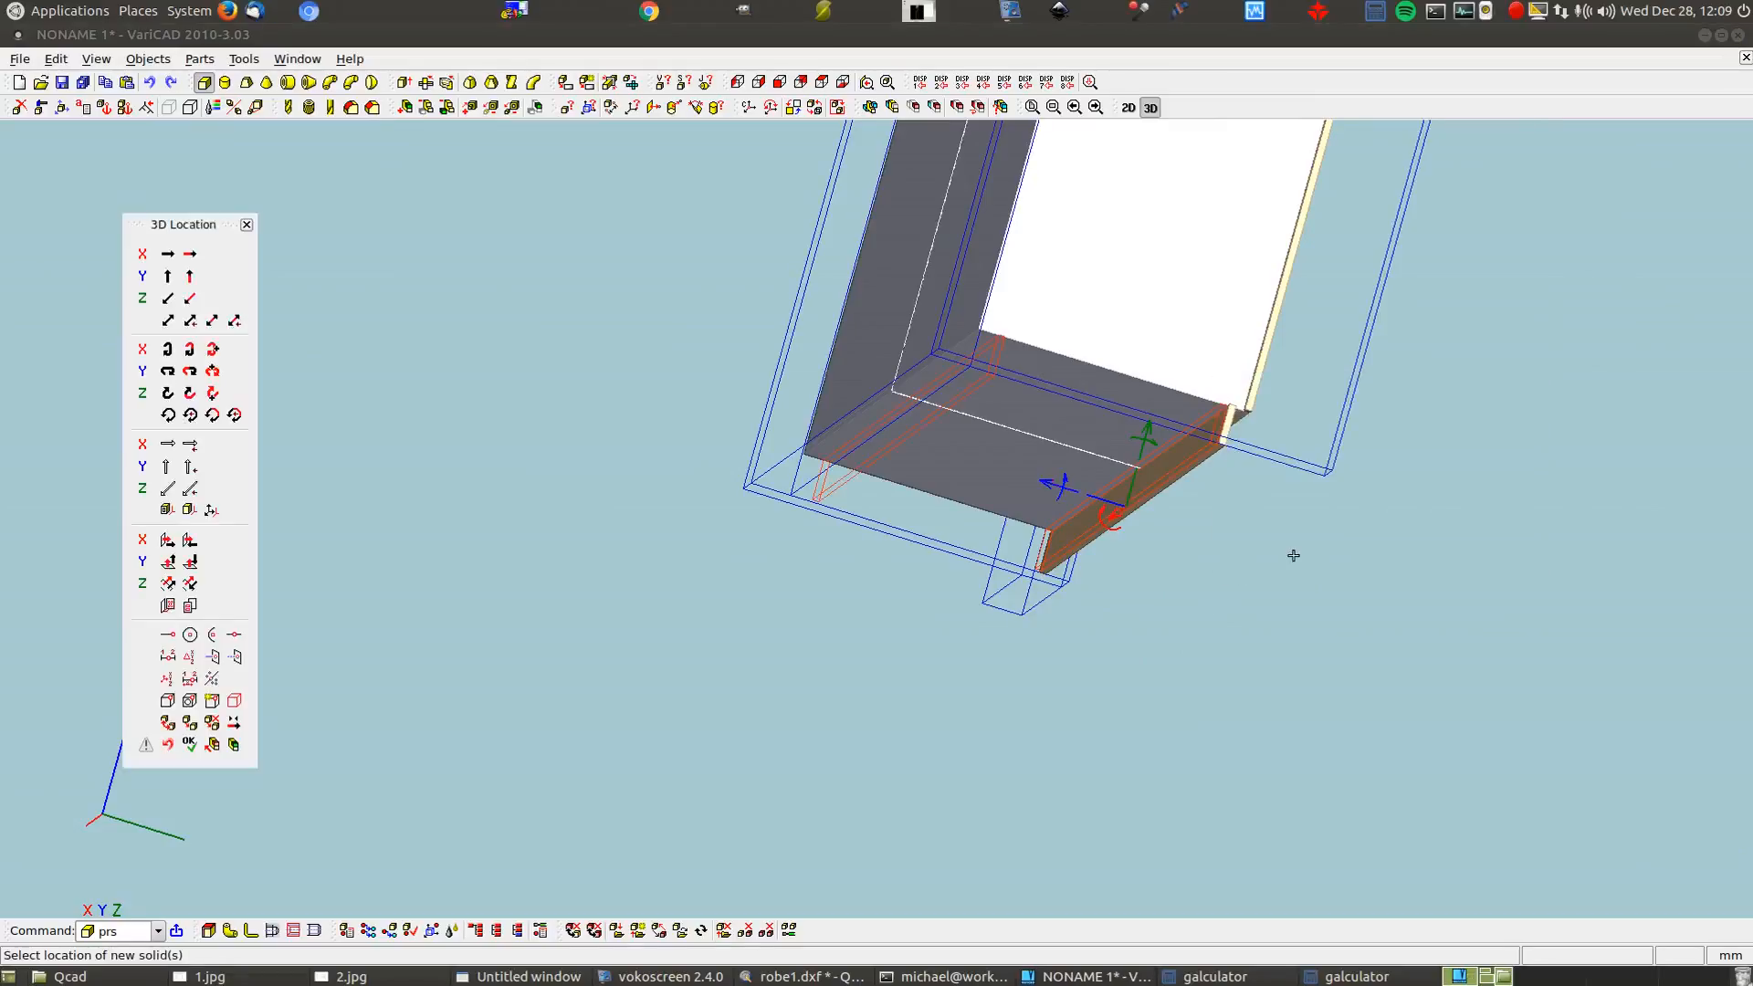
pyautogui.rightClick(1289, 555)
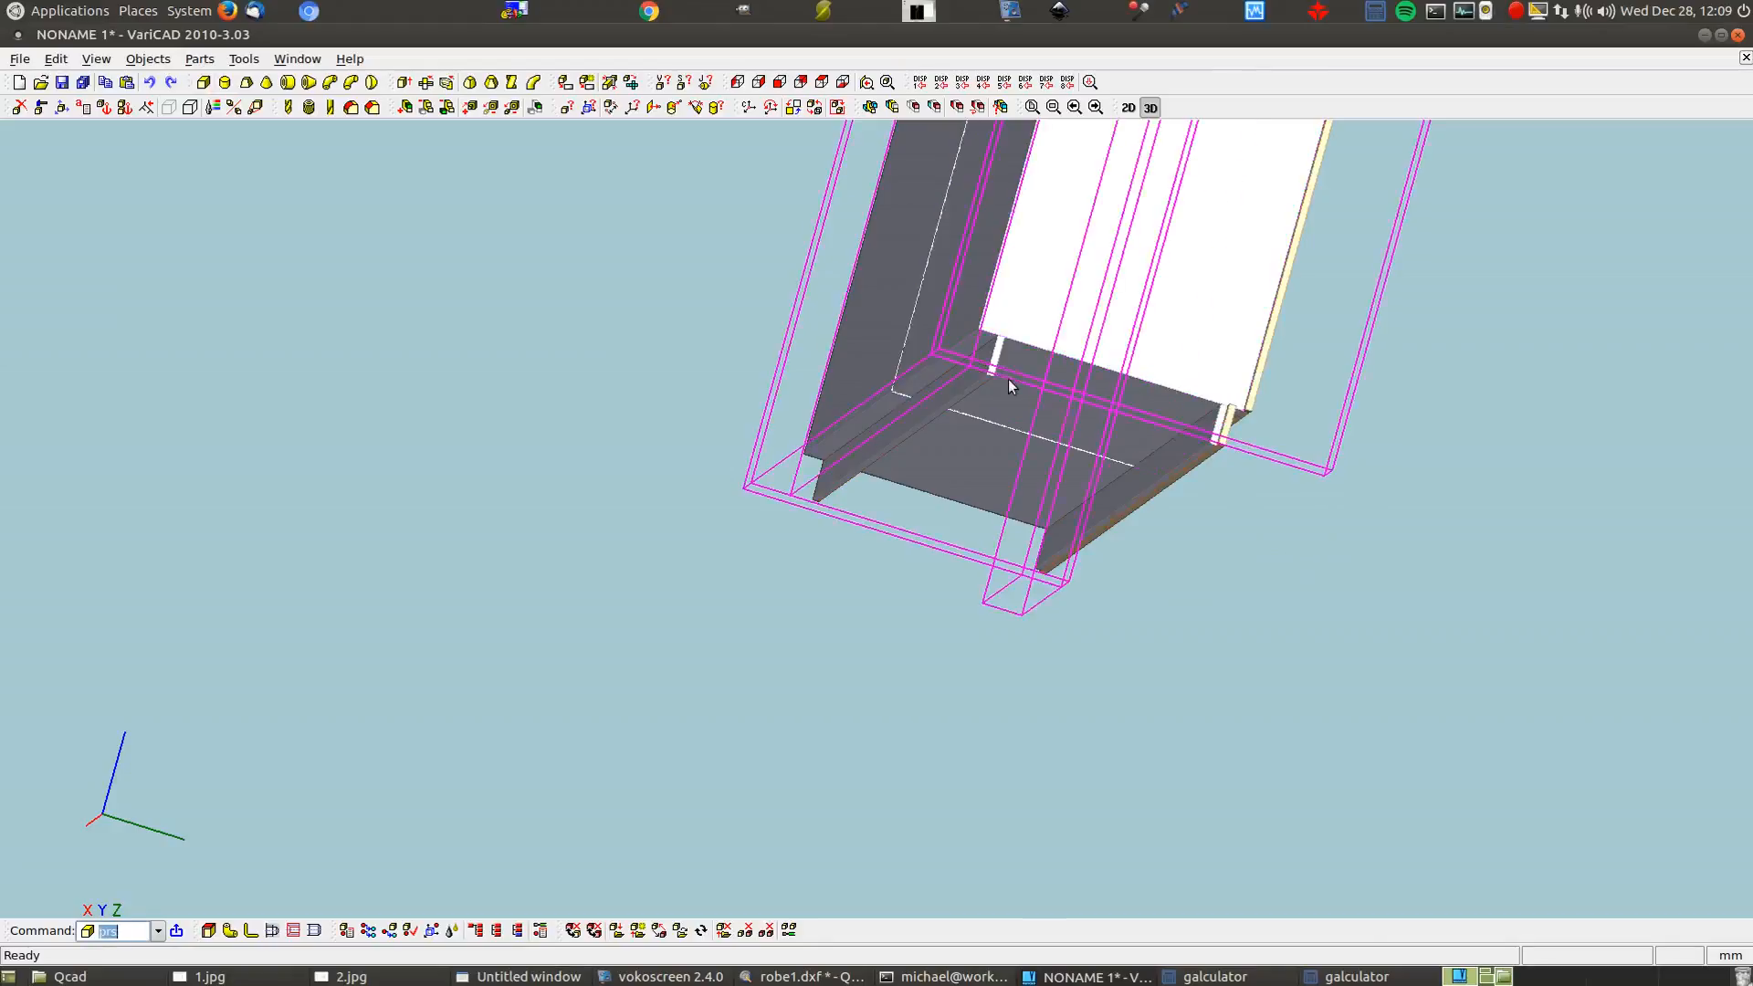
# Create a 100 × 16 × 550 box for the rail
pyautogui.click(203, 82)
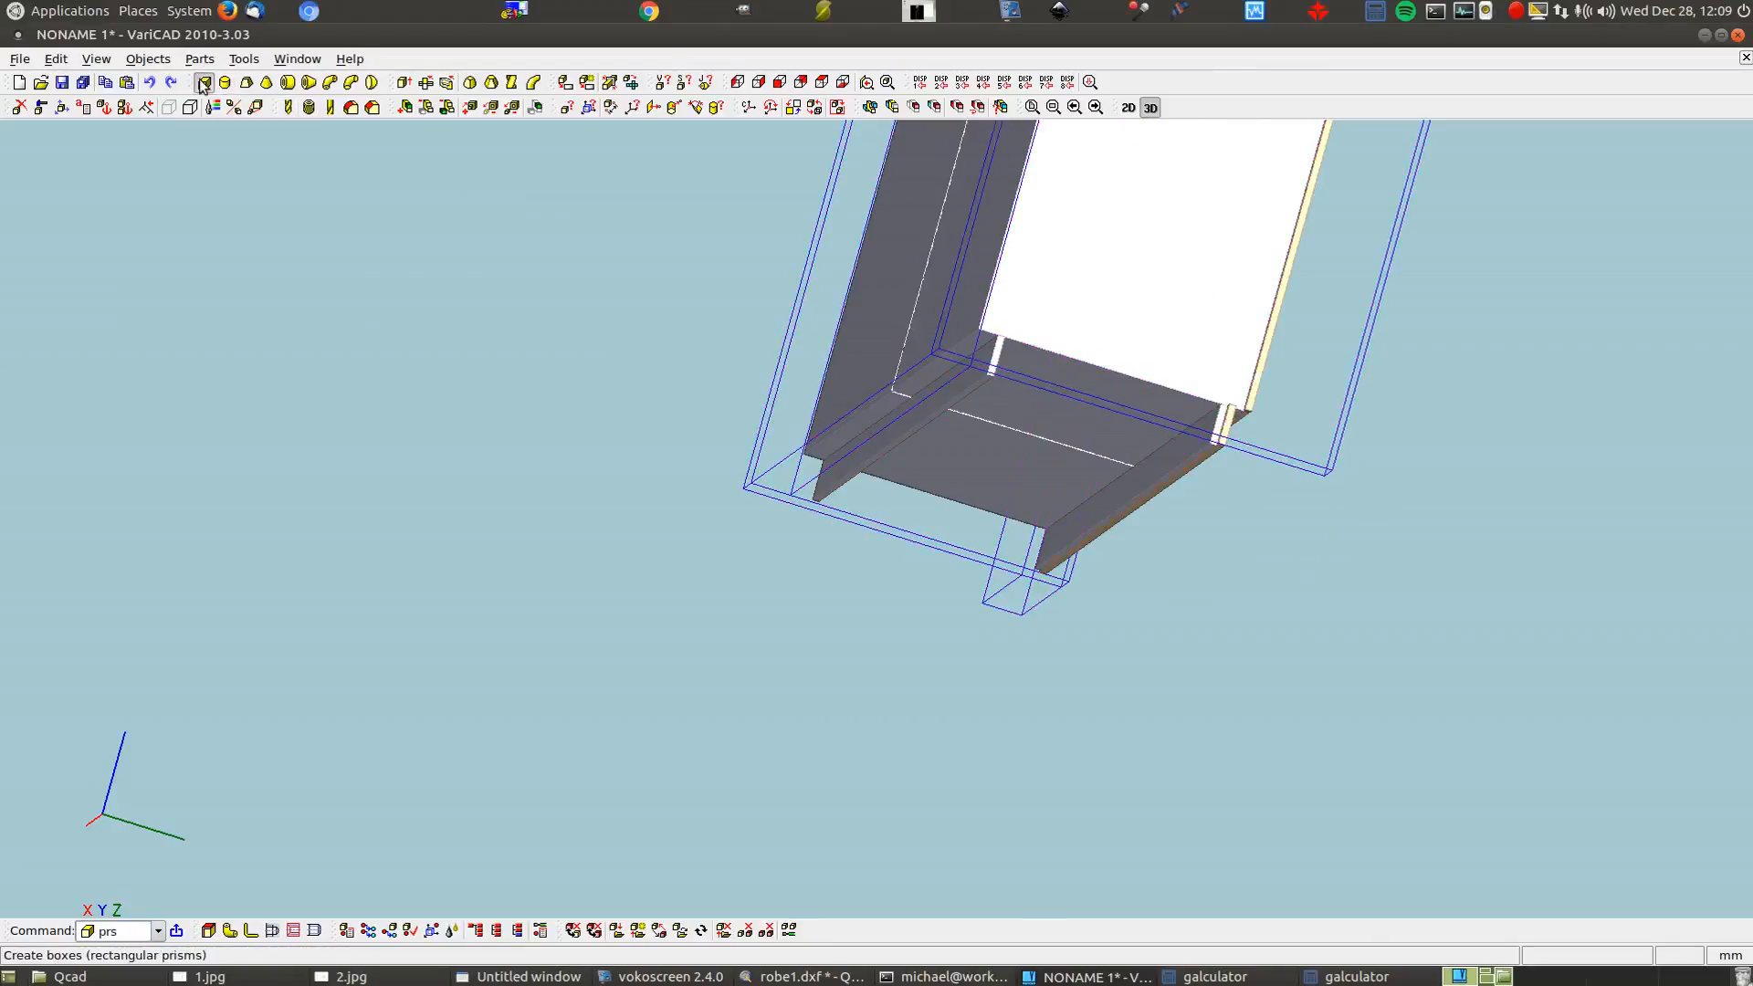
pyautogui.doubleClick(543, 302)
pyautogui.write('16')
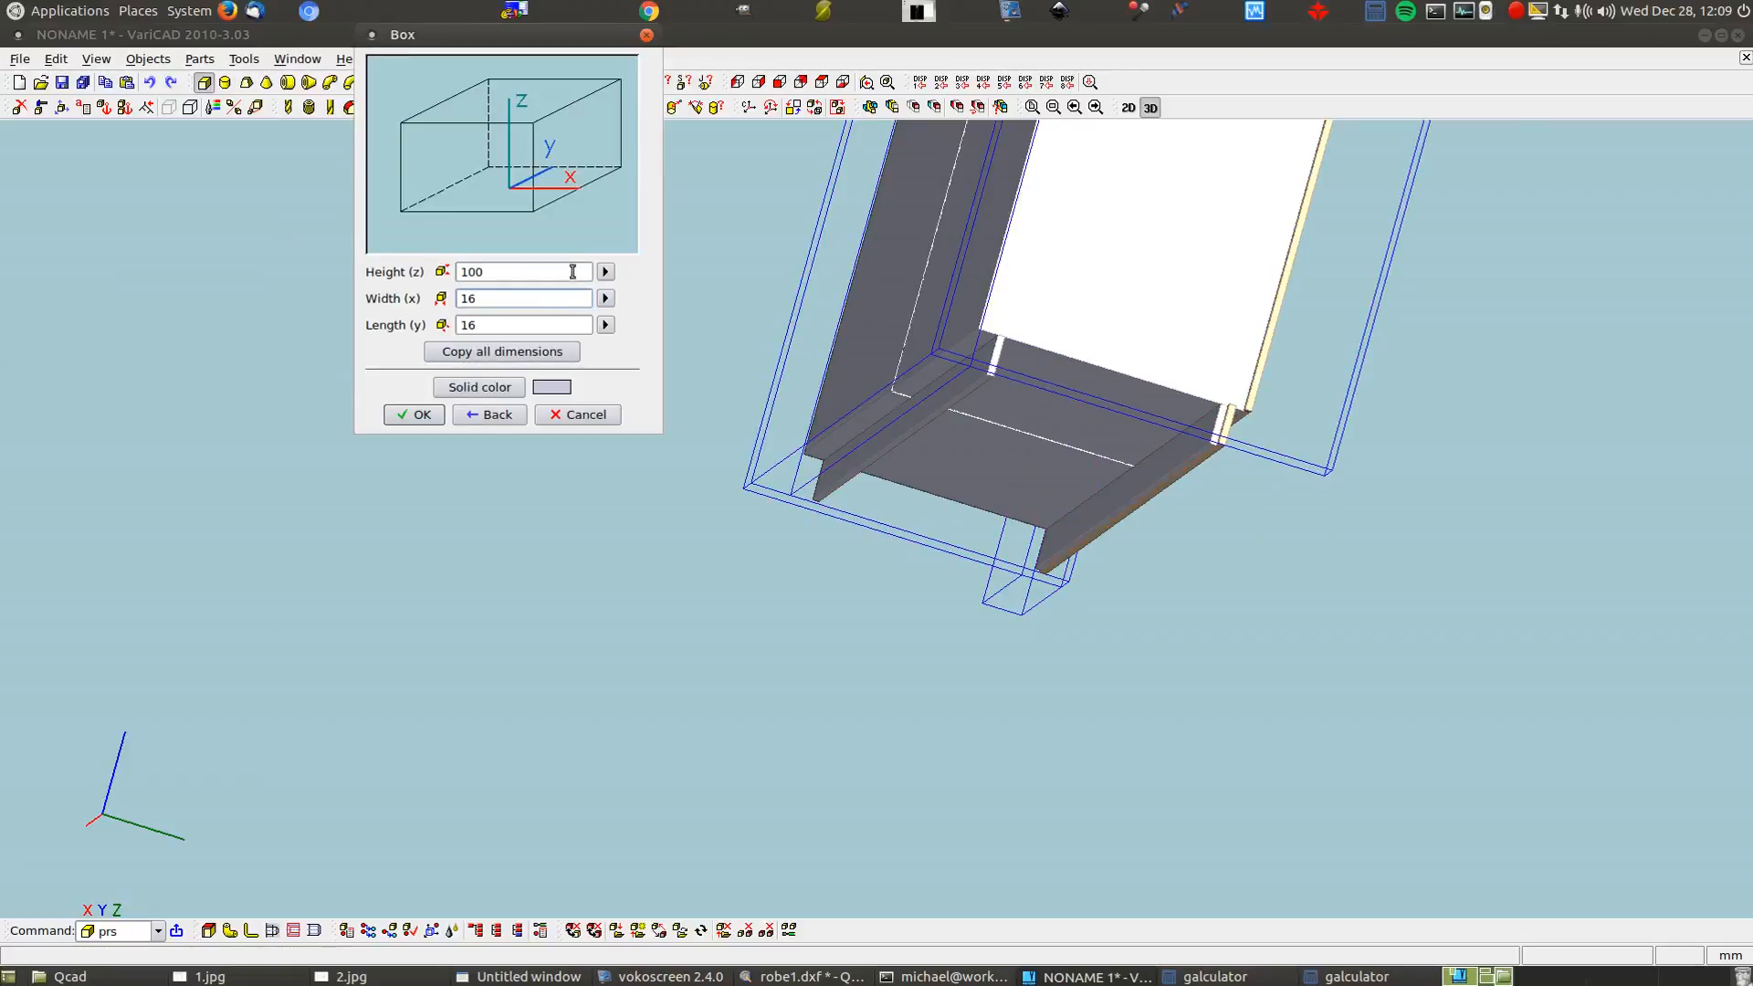
pyautogui.press('Tab')
pyautogui.write('55')
pyautogui.click(414, 415)
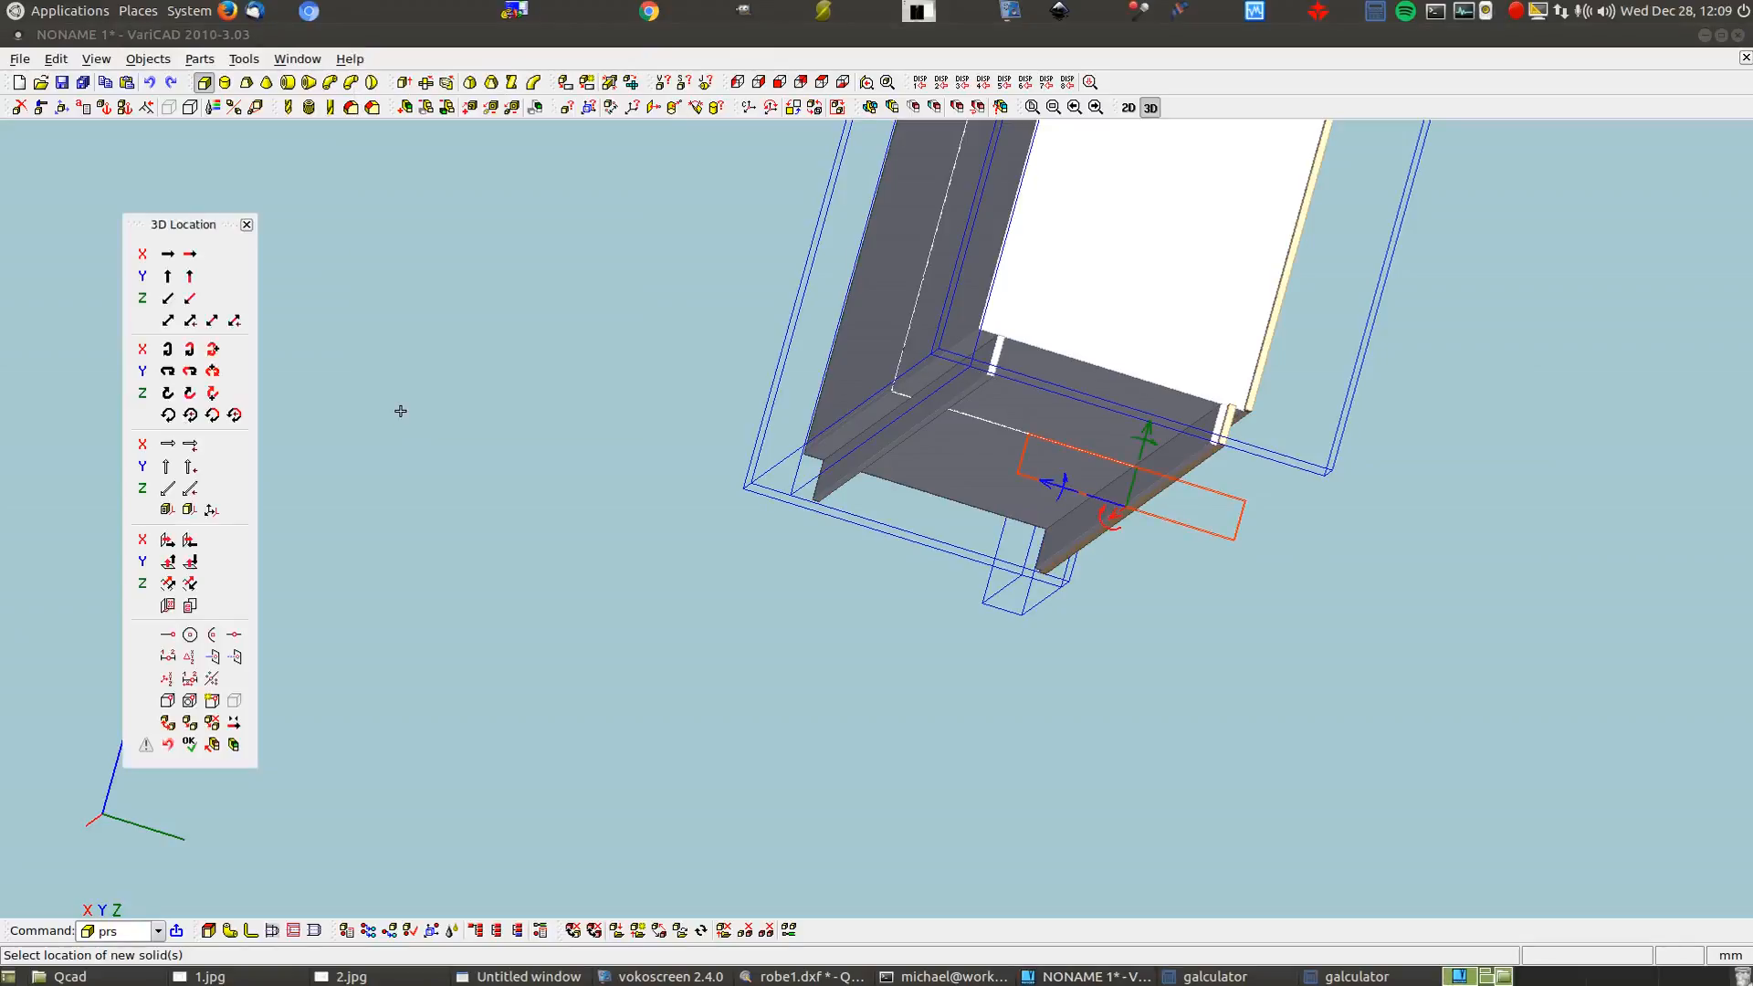
# Move the rail by a two-point vector from its corner to the block corner
pyautogui.click(165, 319)
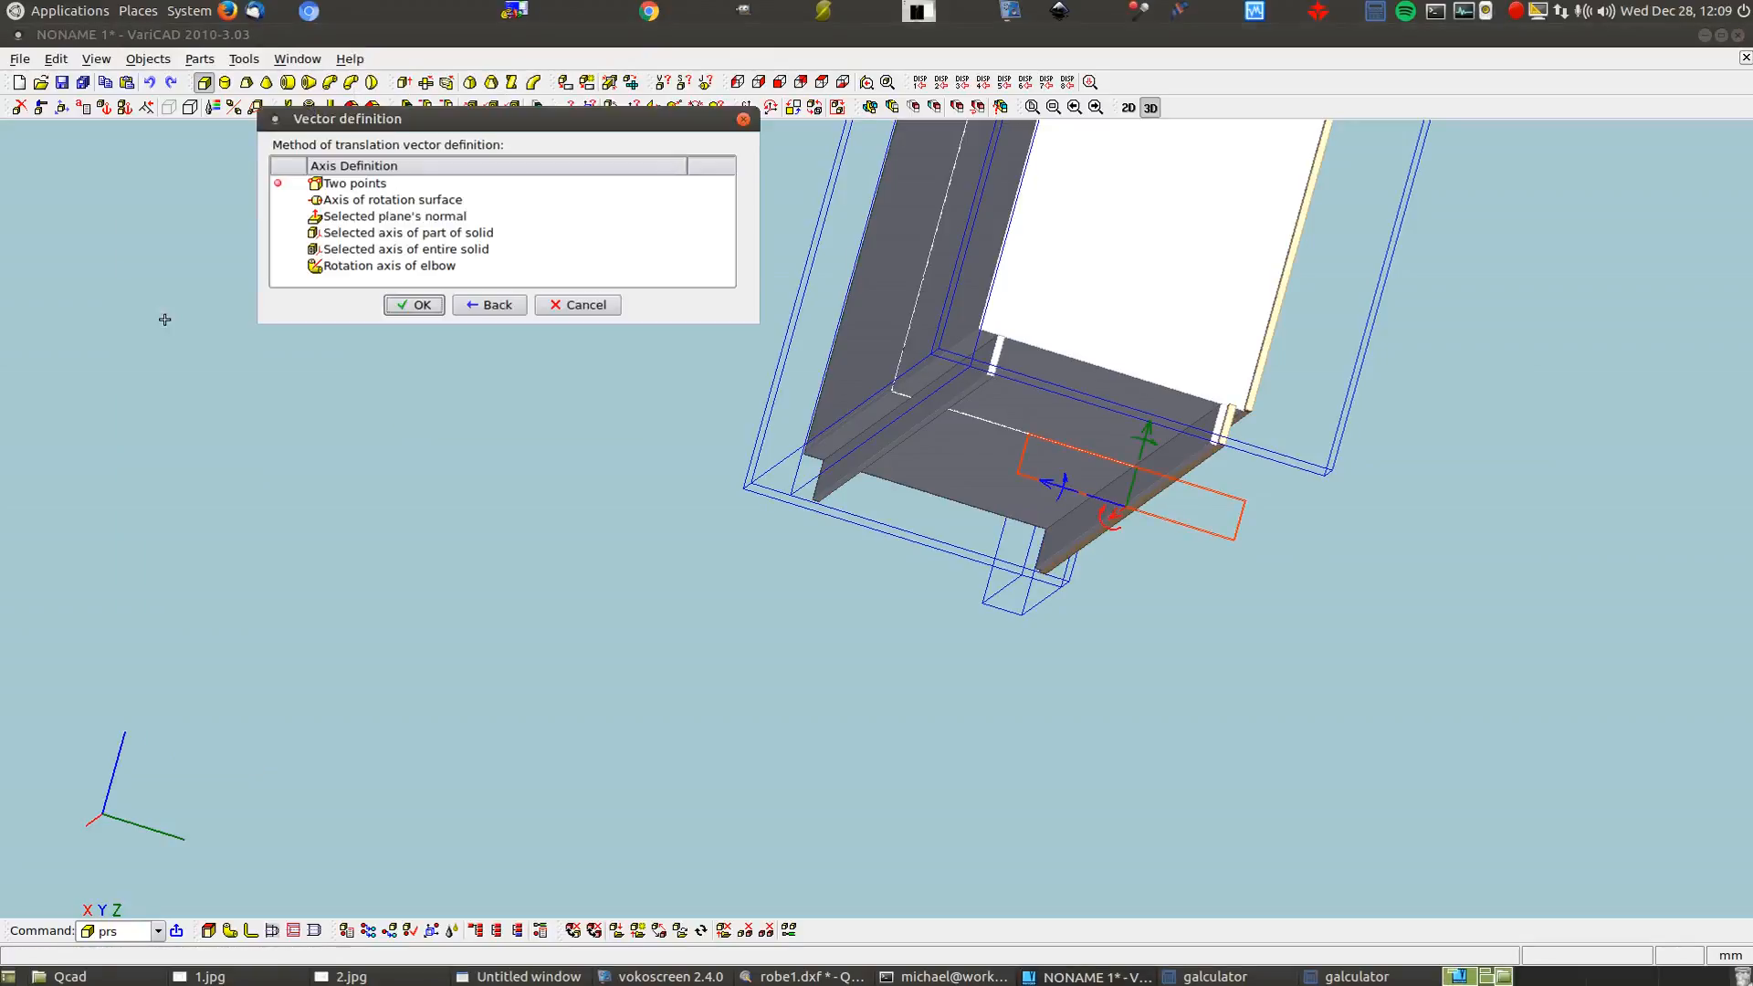
pyautogui.press('Return')
pyautogui.scroll(5, 1290, 478)
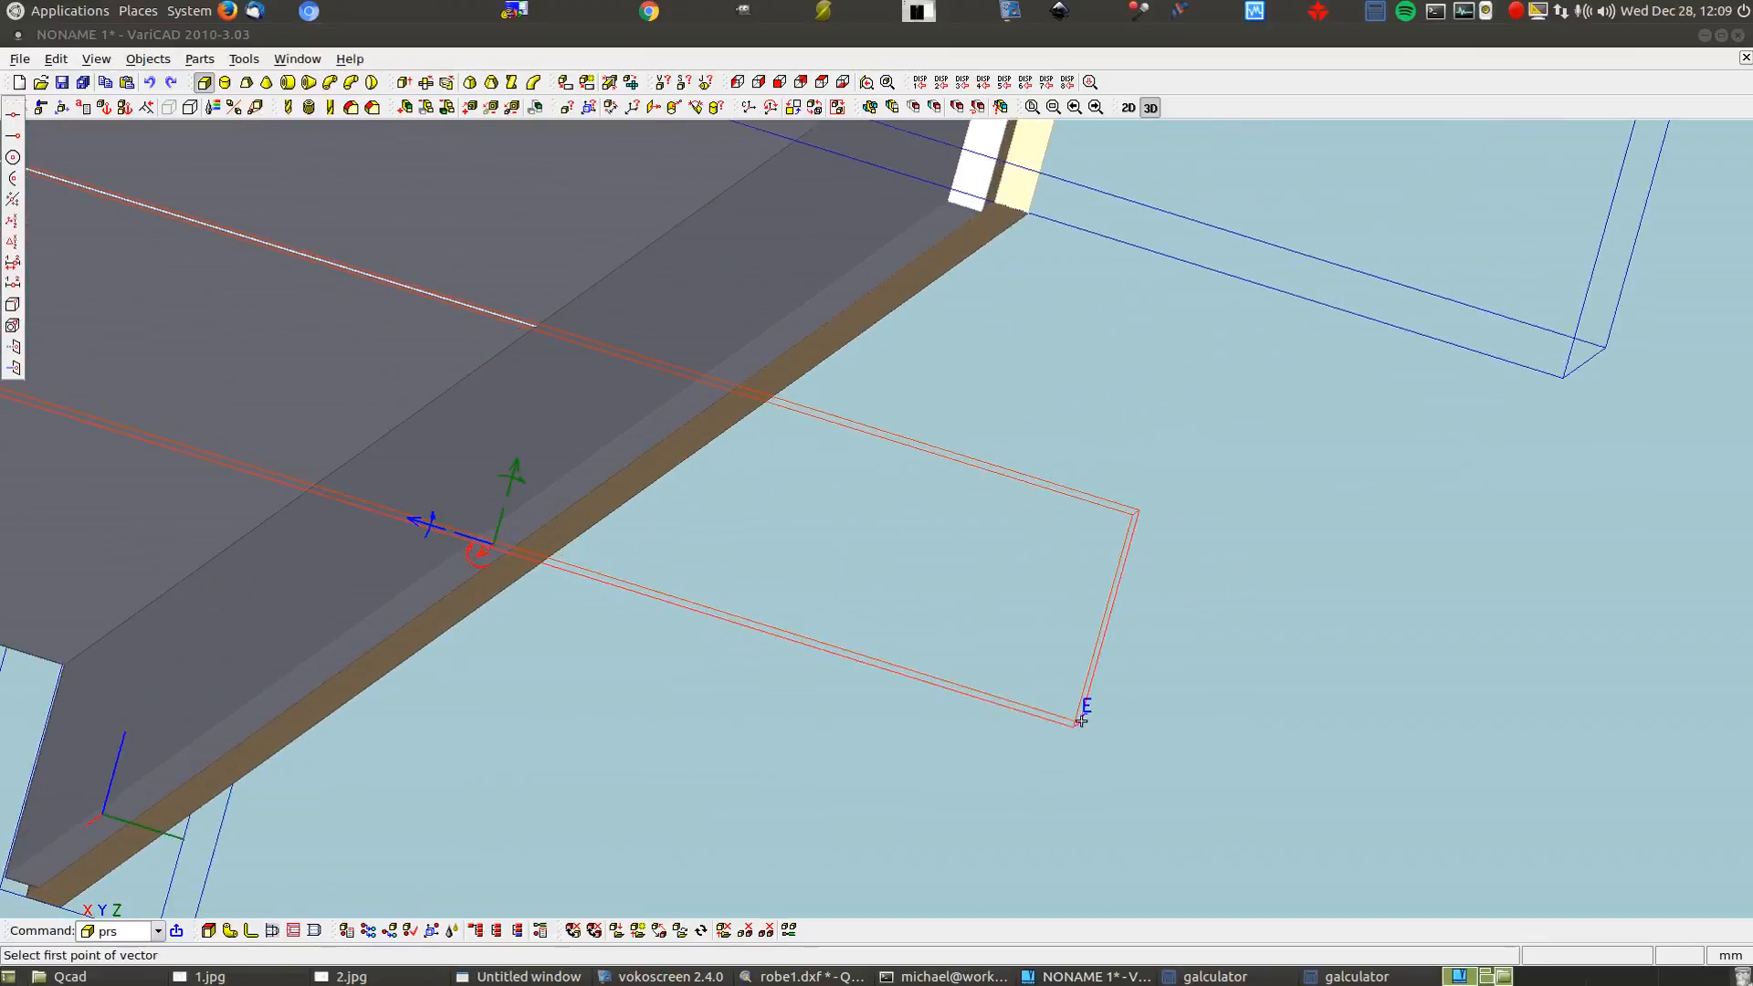
pyautogui.click(1083, 721)
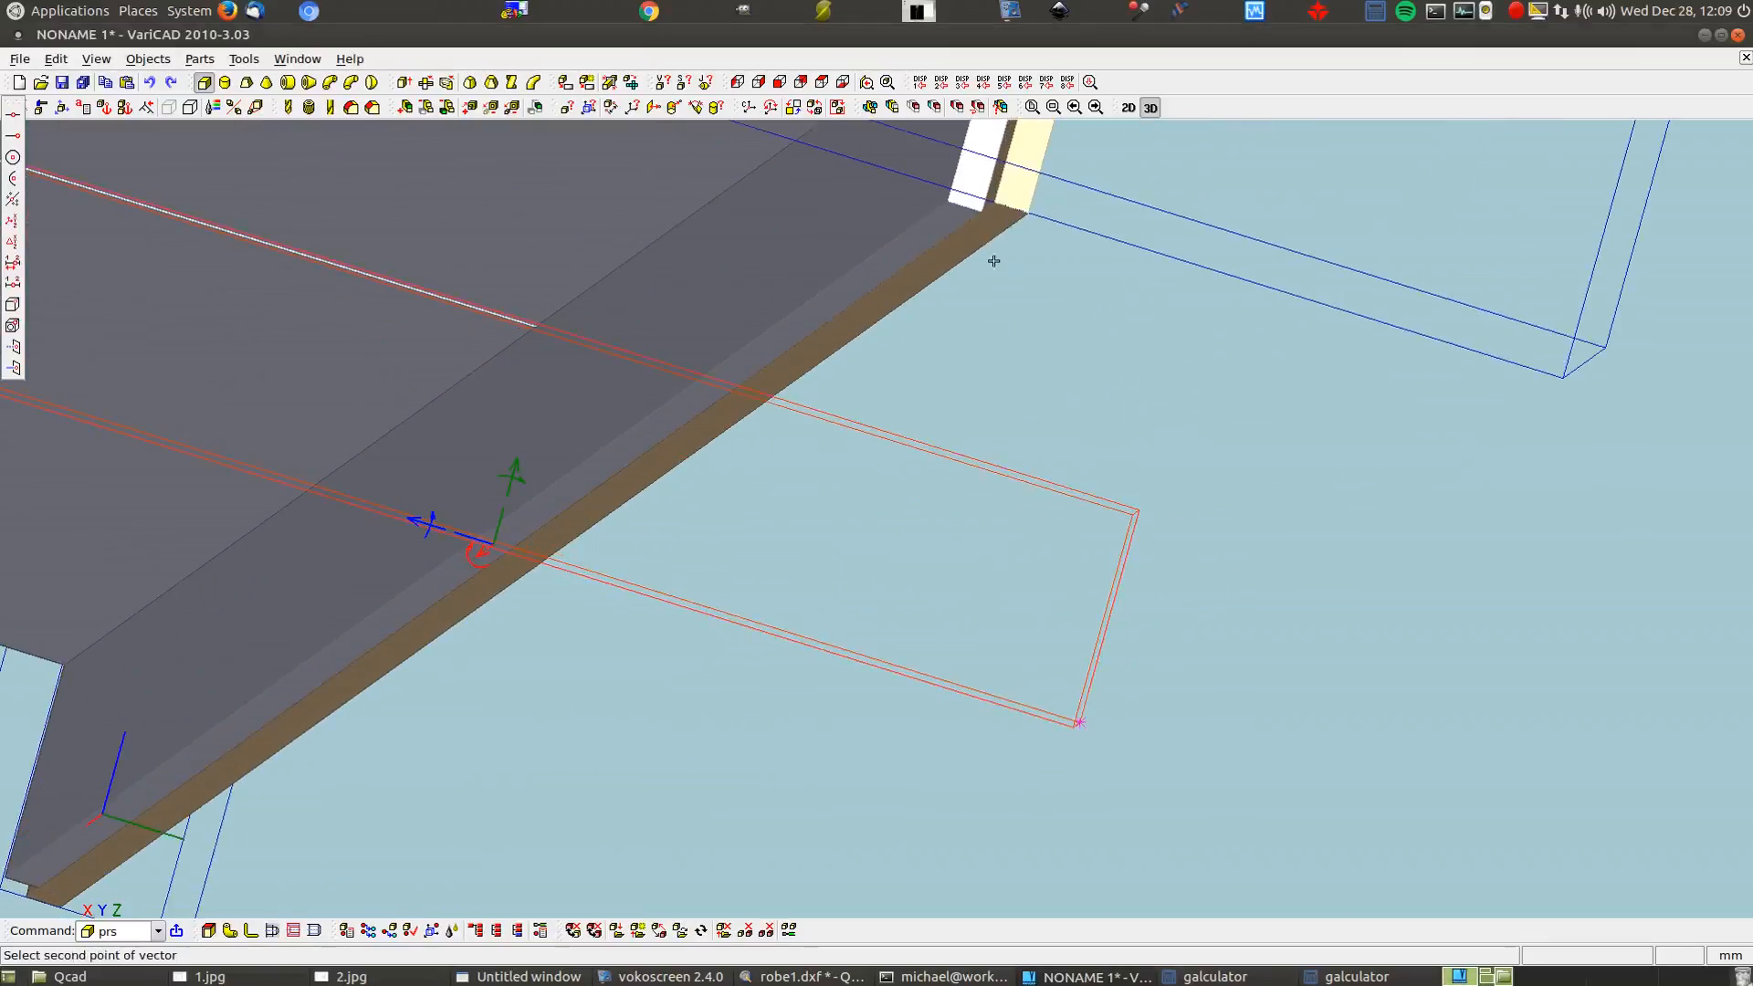
pyautogui.click(946, 198)
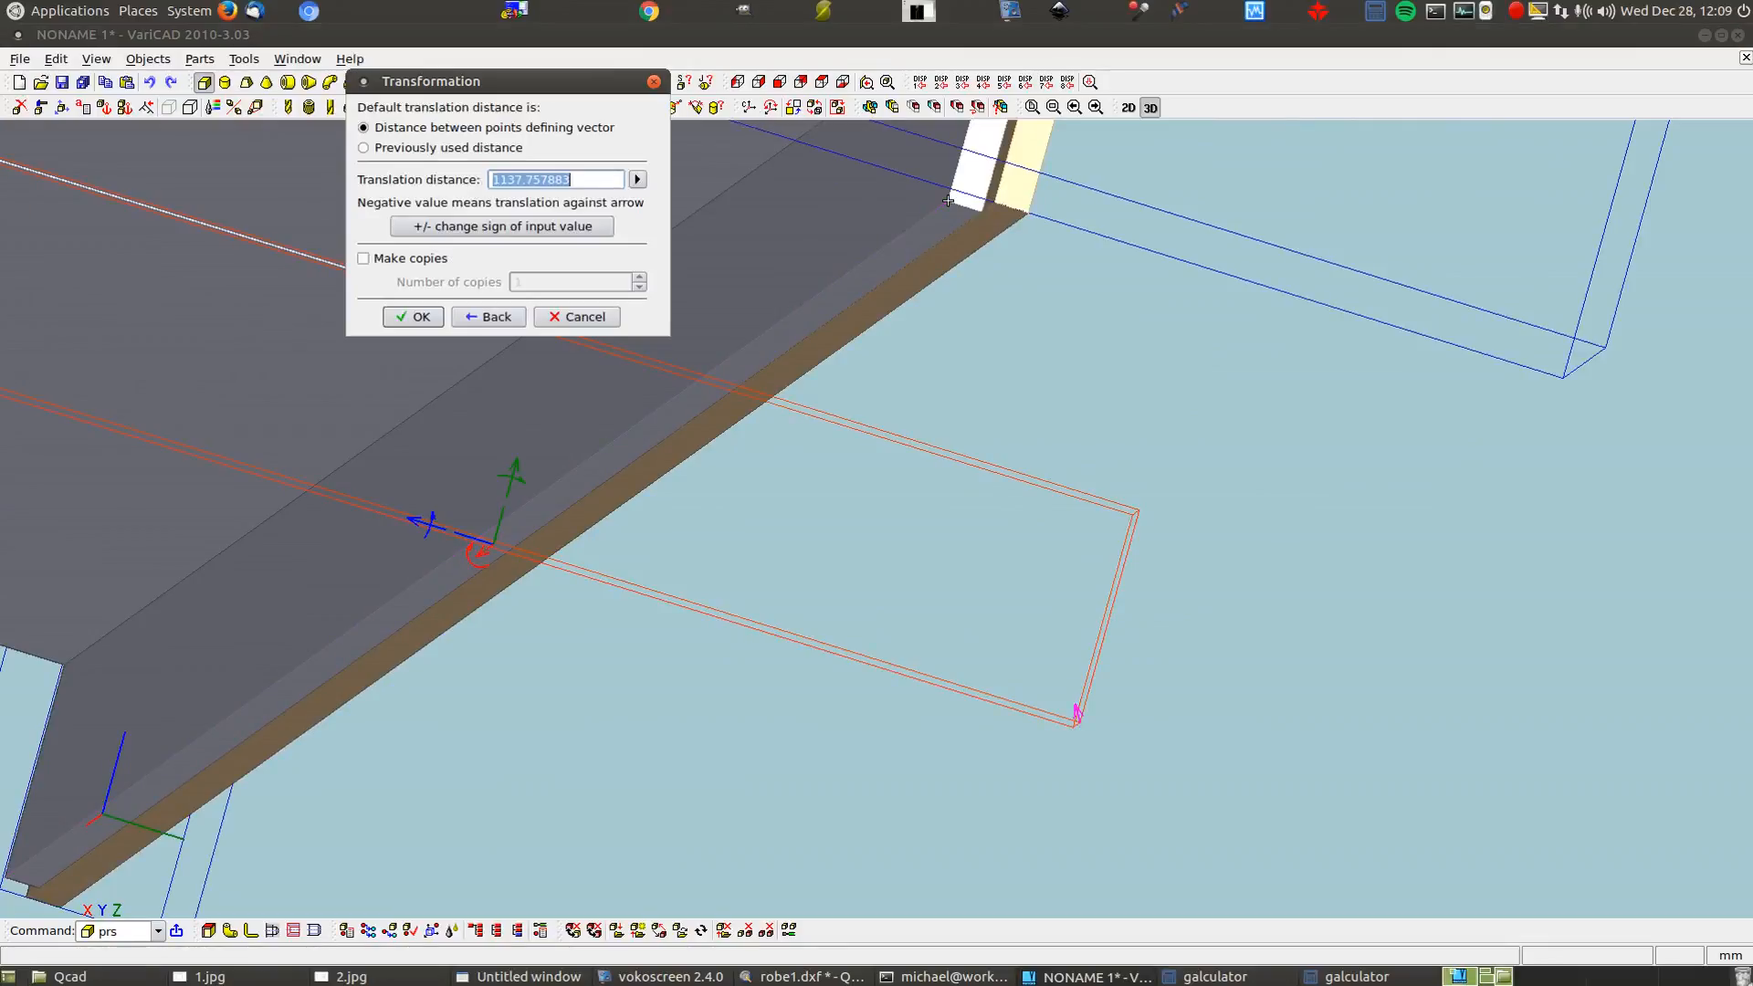
pyautogui.click(418, 316)
pyautogui.scroll(-6, 943, 438)
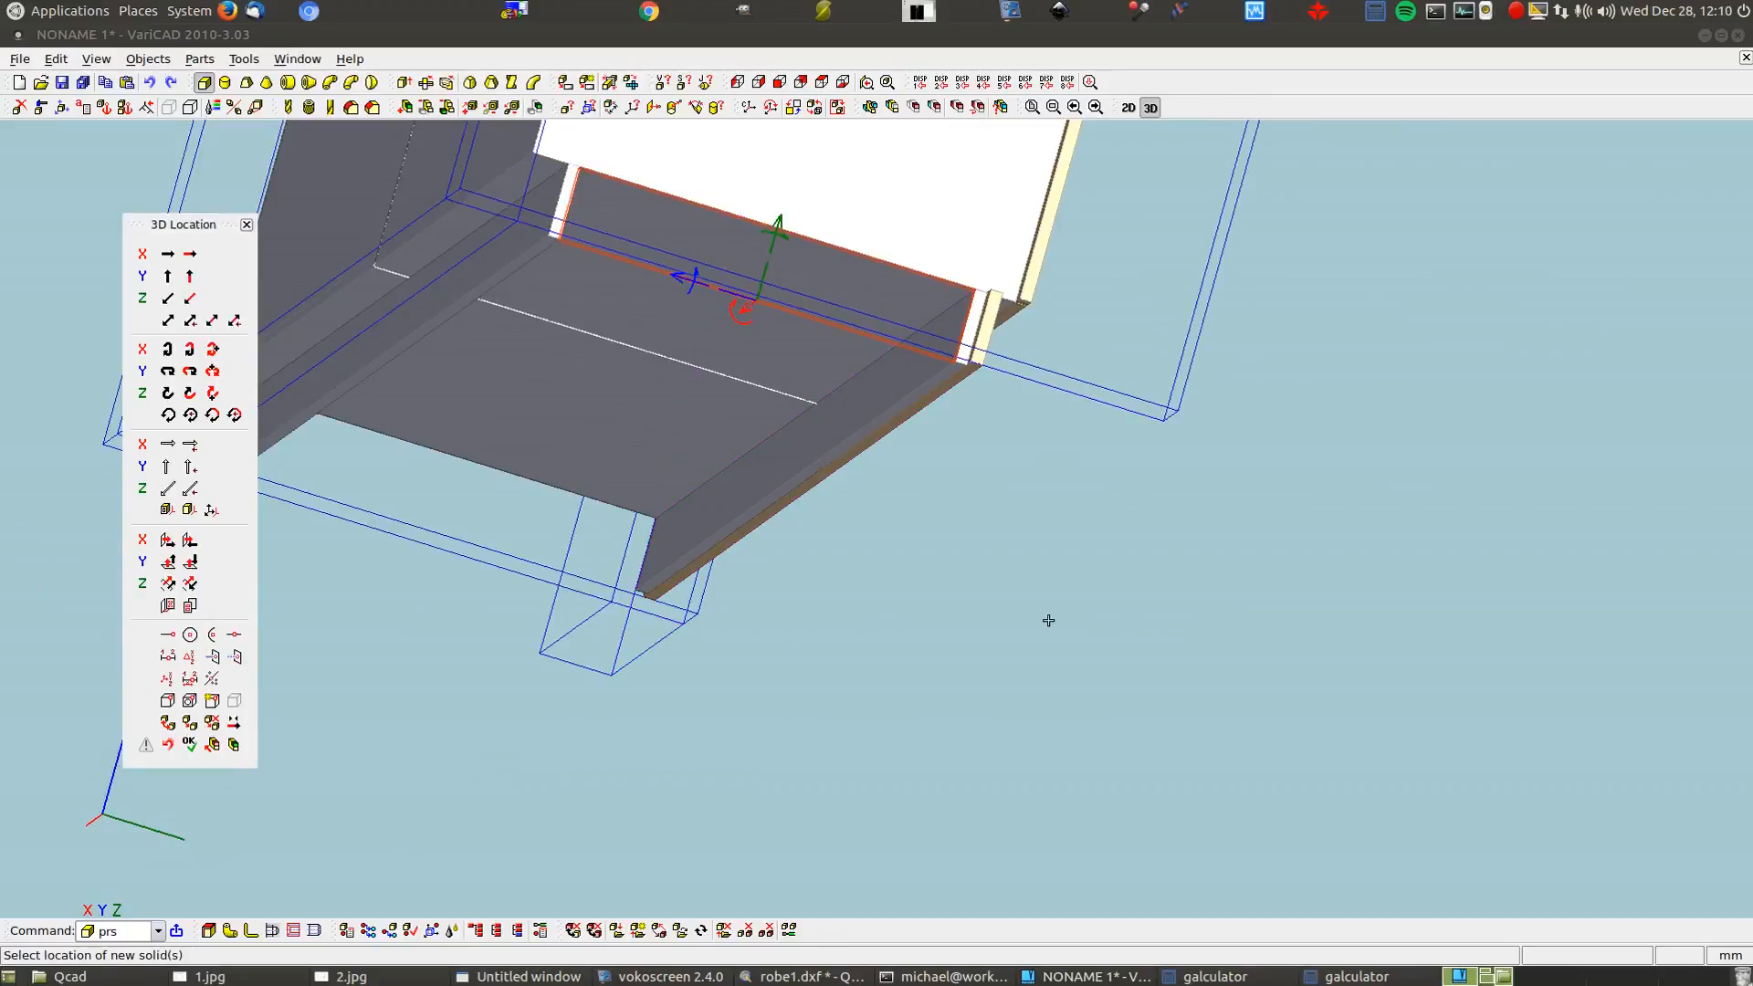
# Copy the rail along the base at (2220-16)/5 mm intervals and place the copies
pyautogui.click(746, 310)
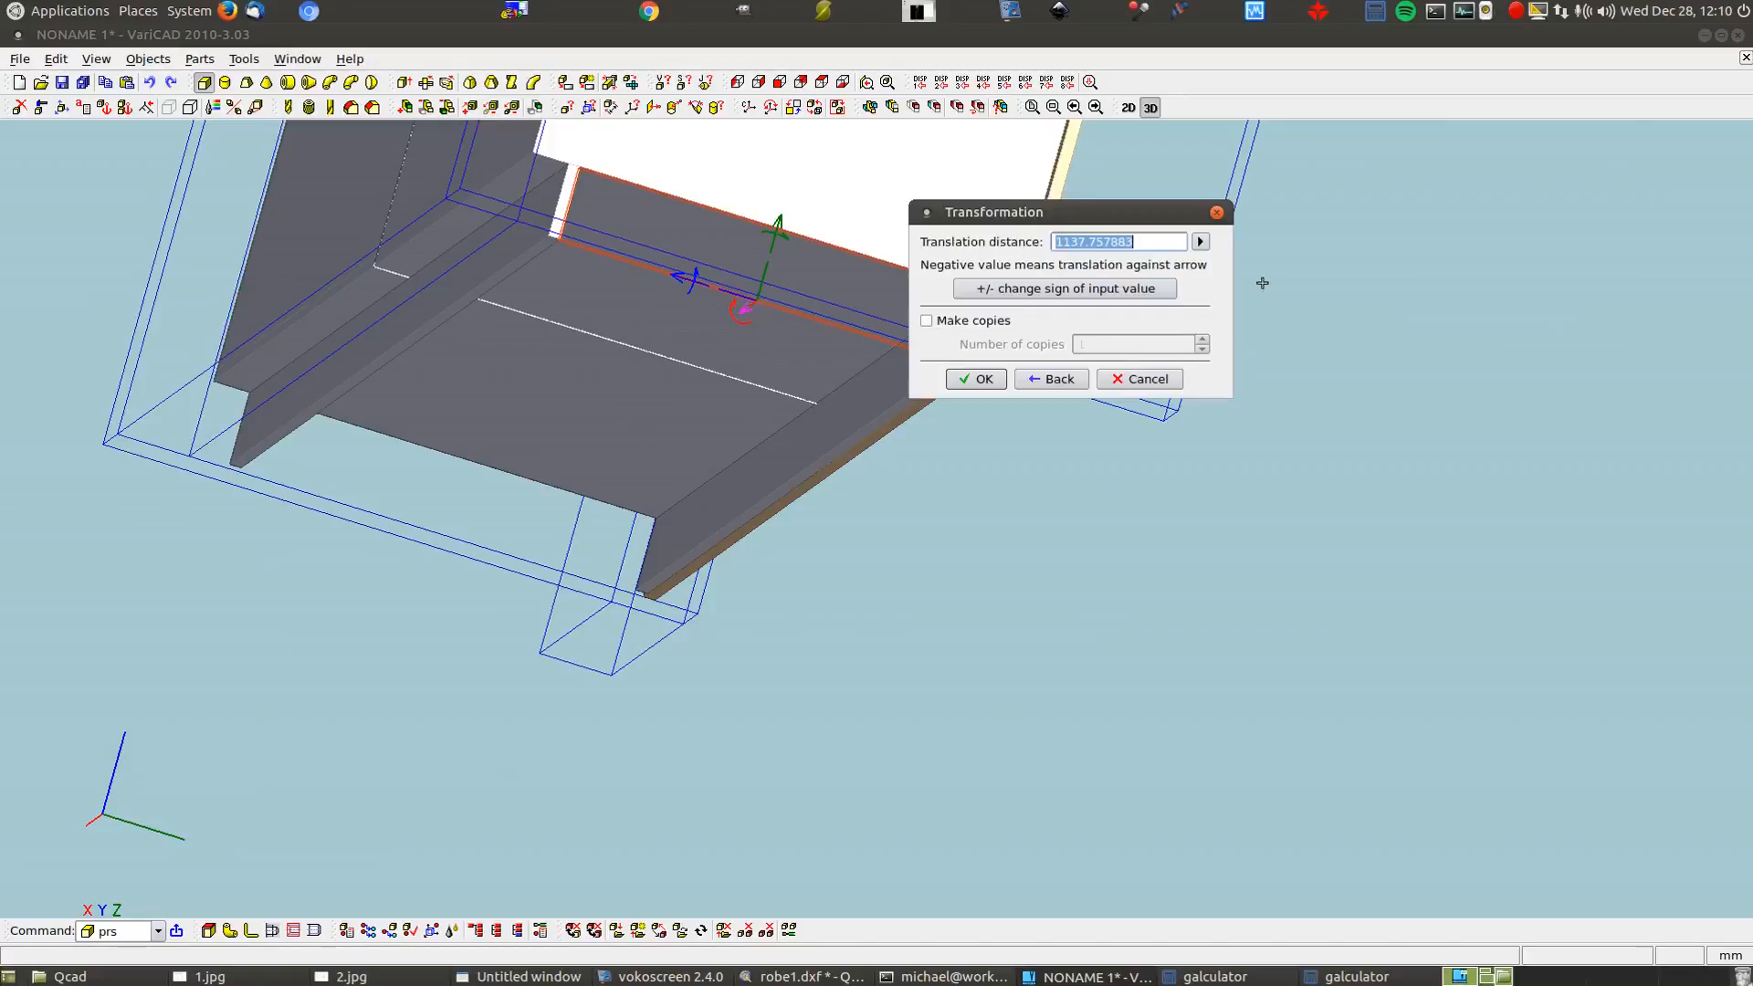
pyautogui.write('2220-16)')
pyautogui.press('Home')
pyautogui.write('(')
pyautogui.click(925, 320)
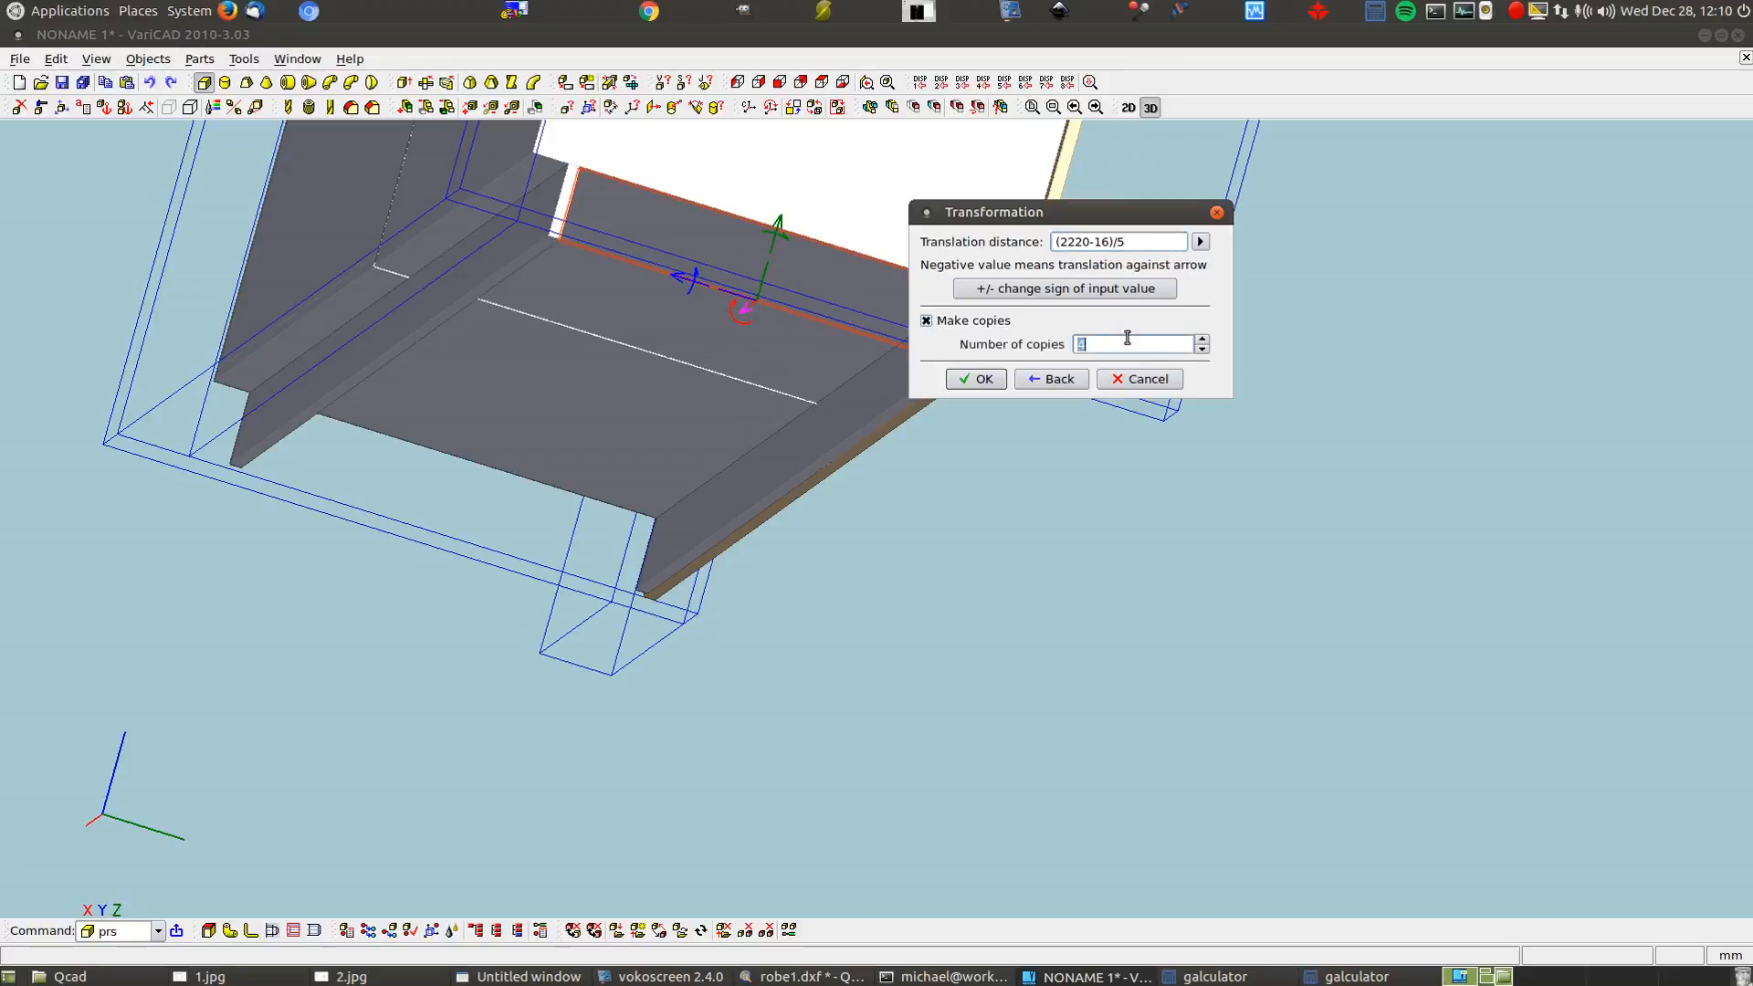
pyautogui.click(977, 379)
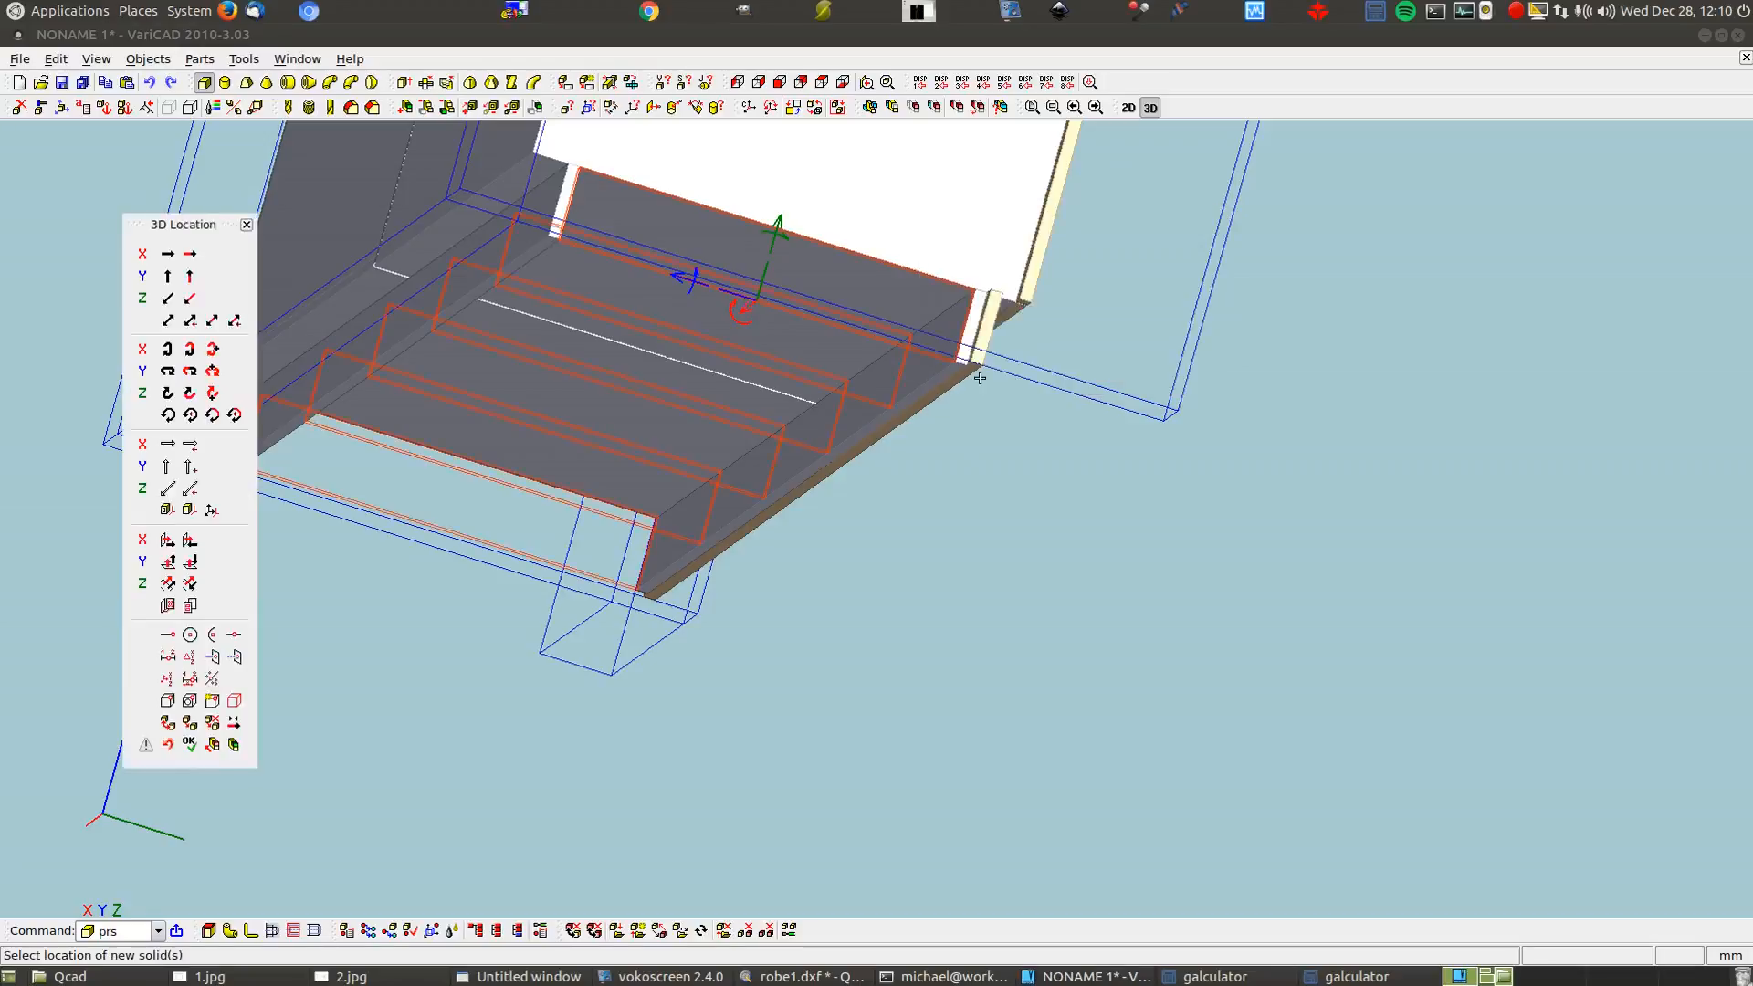
pyautogui.rightClick(924, 512)
pyautogui.moveTo(846, 657); pyautogui.dragTo(947, 535, button='middle')
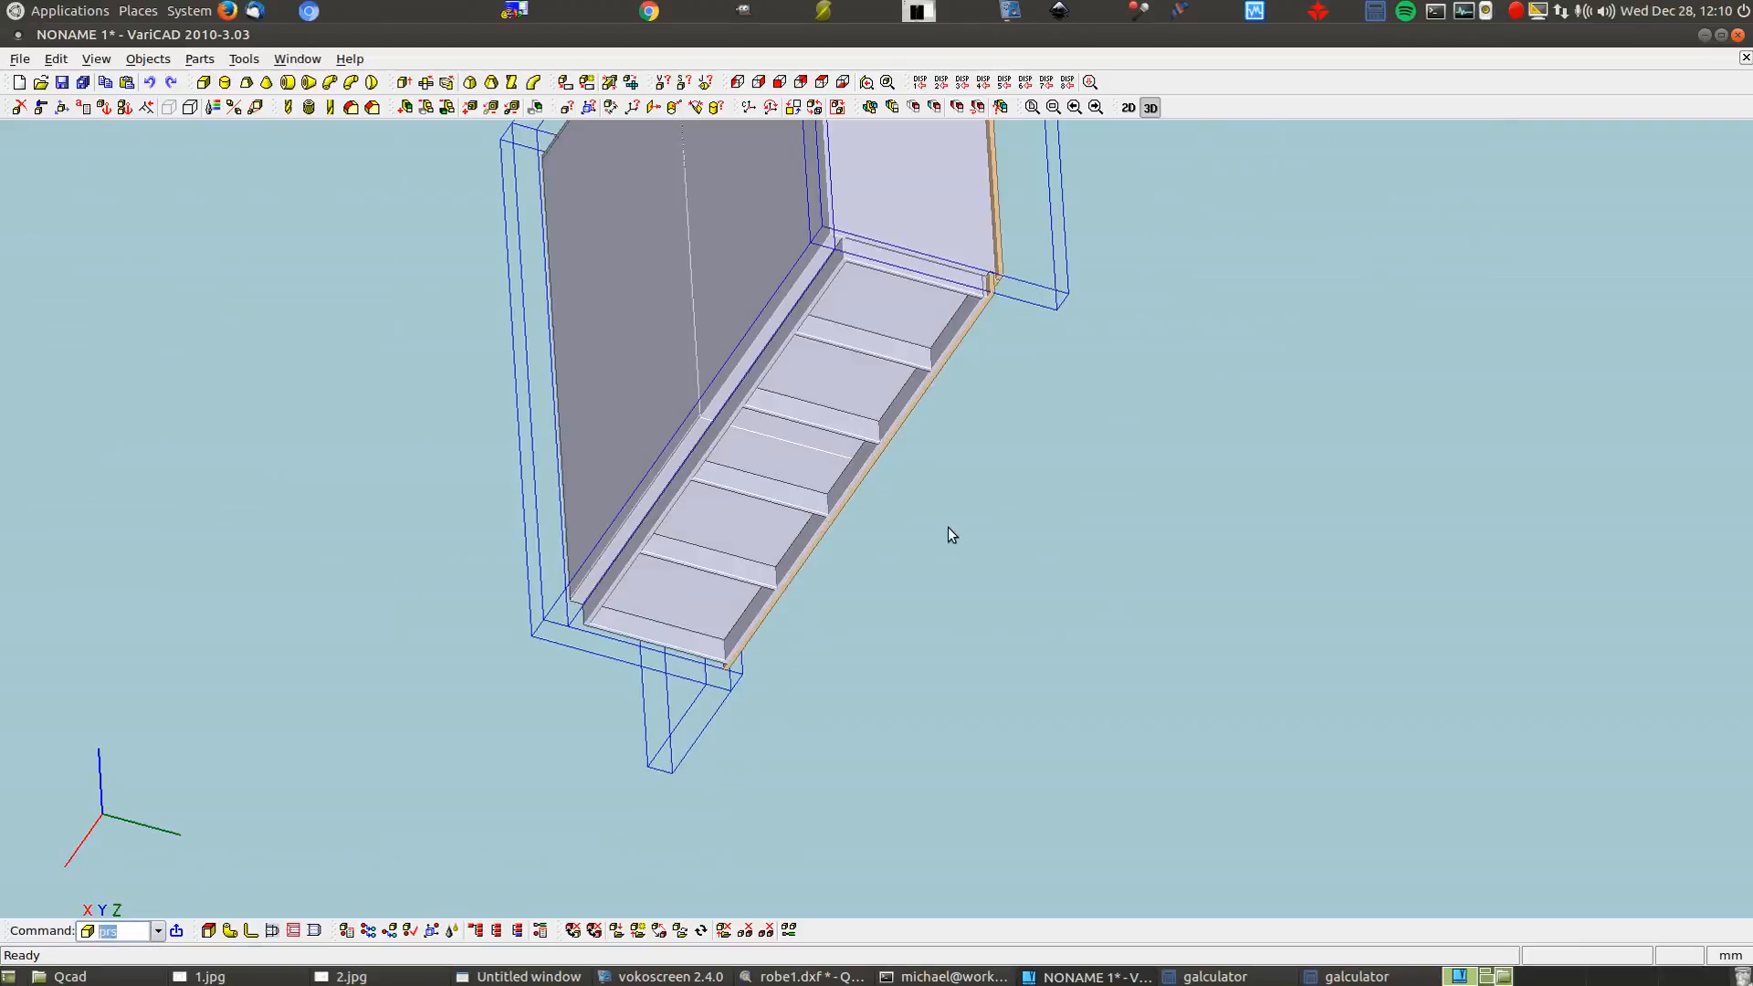
# Undo the arrayed rail copies and insert a fresh 100 × 16 × 550 mm box rail
pyautogui.click(64, 60)
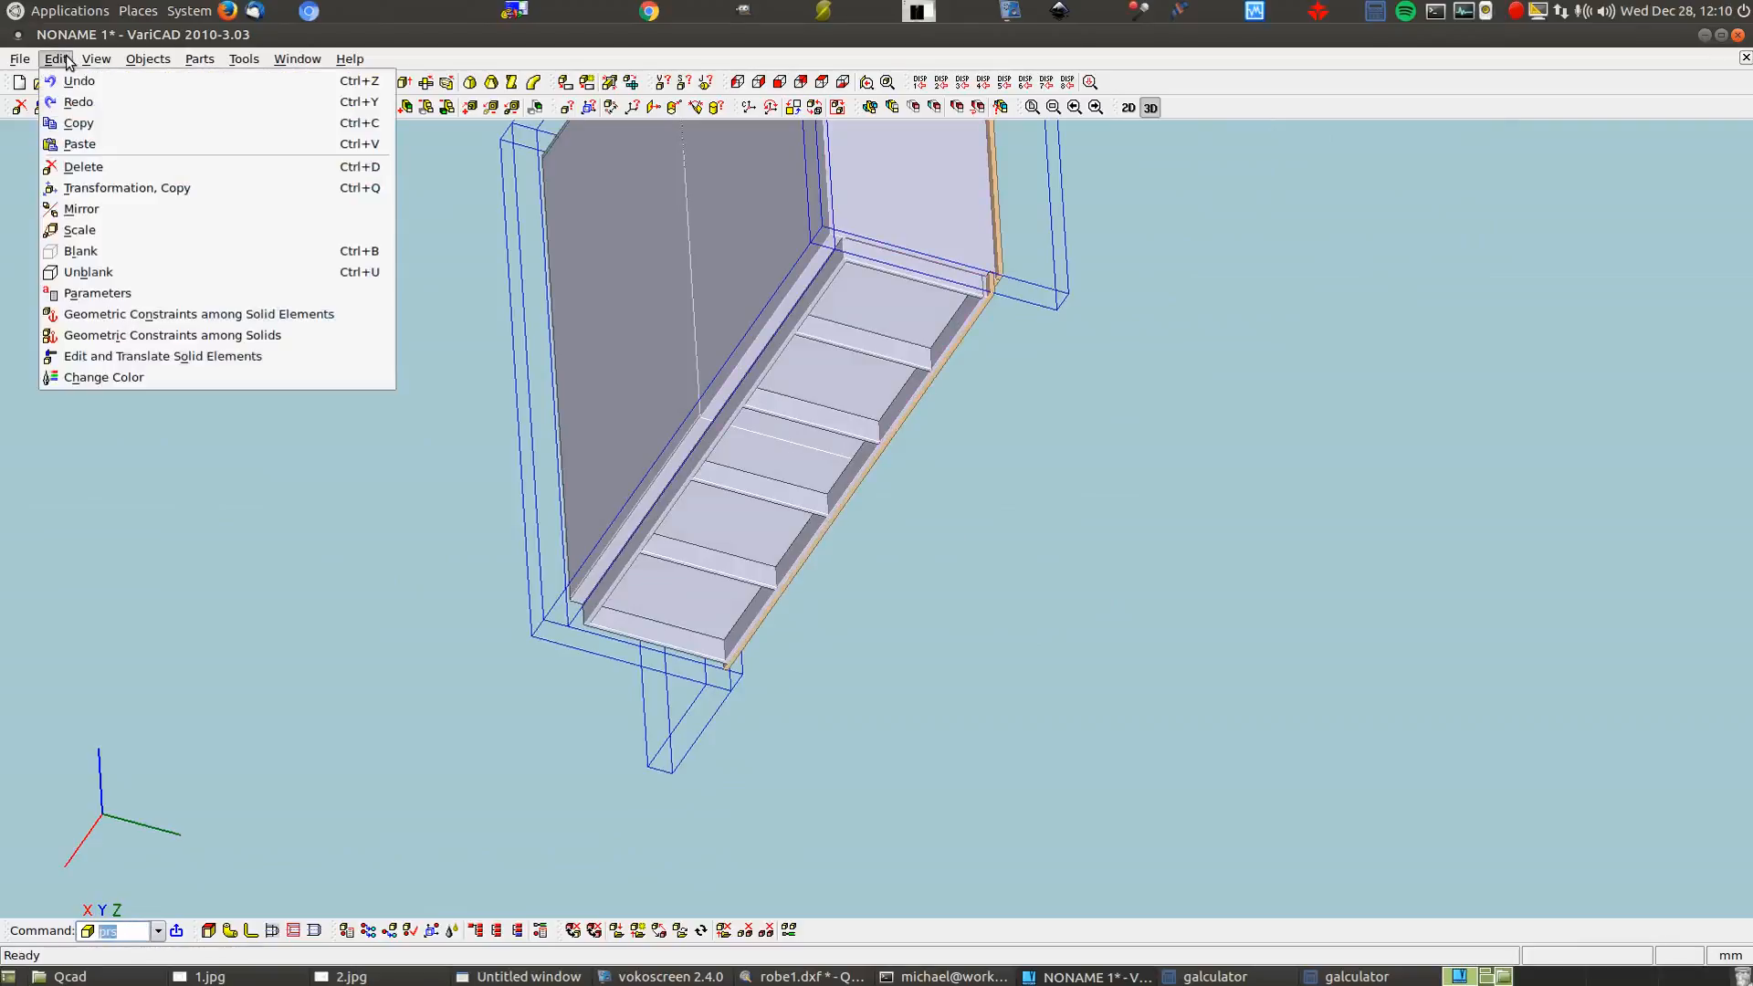
pyautogui.click(70, 81)
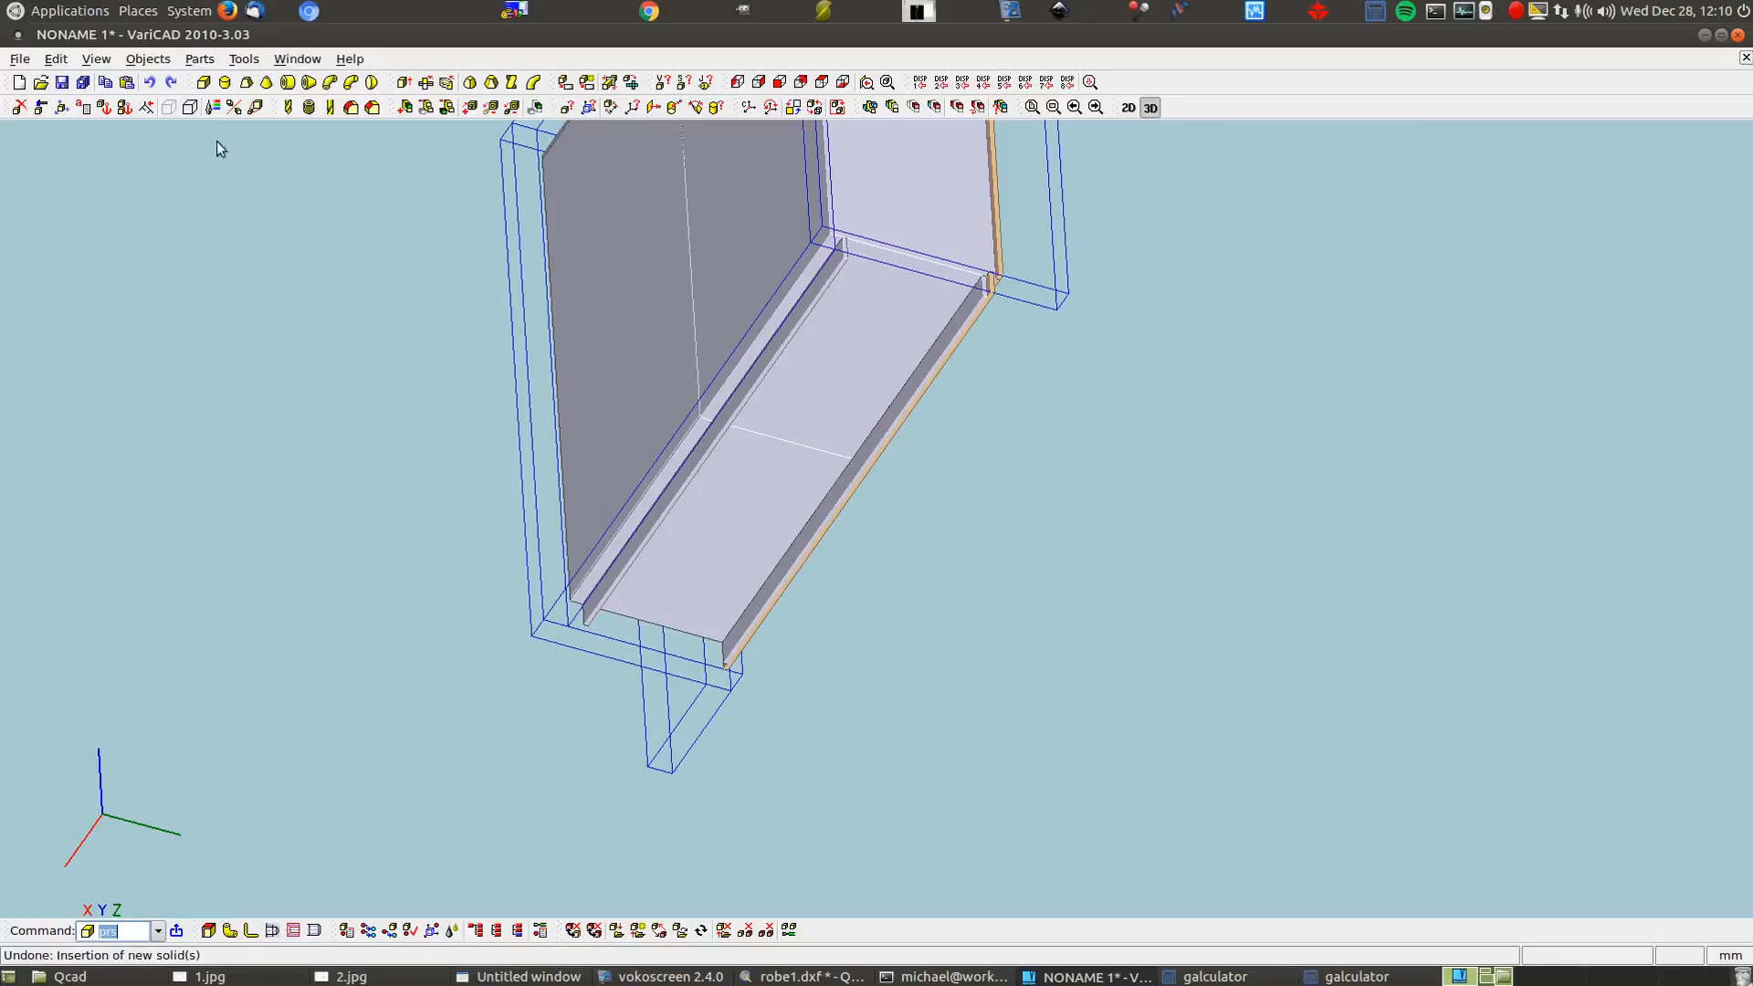
pyautogui.click(206, 90)
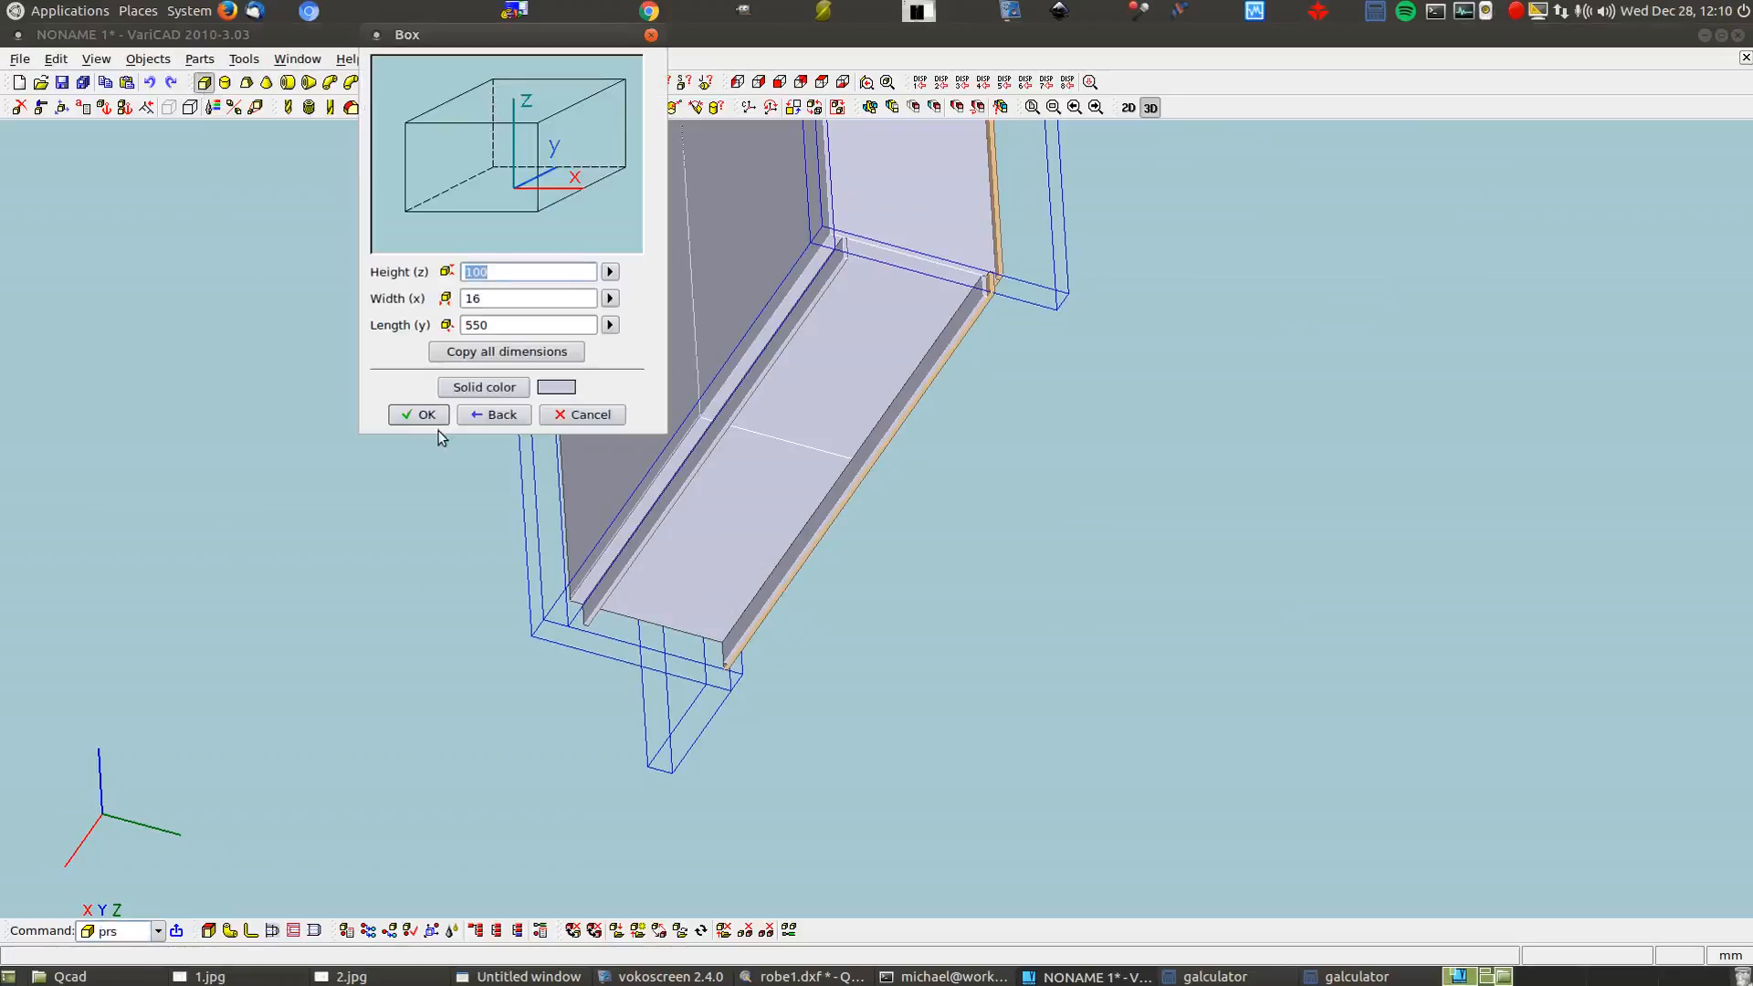
pyautogui.click(419, 412)
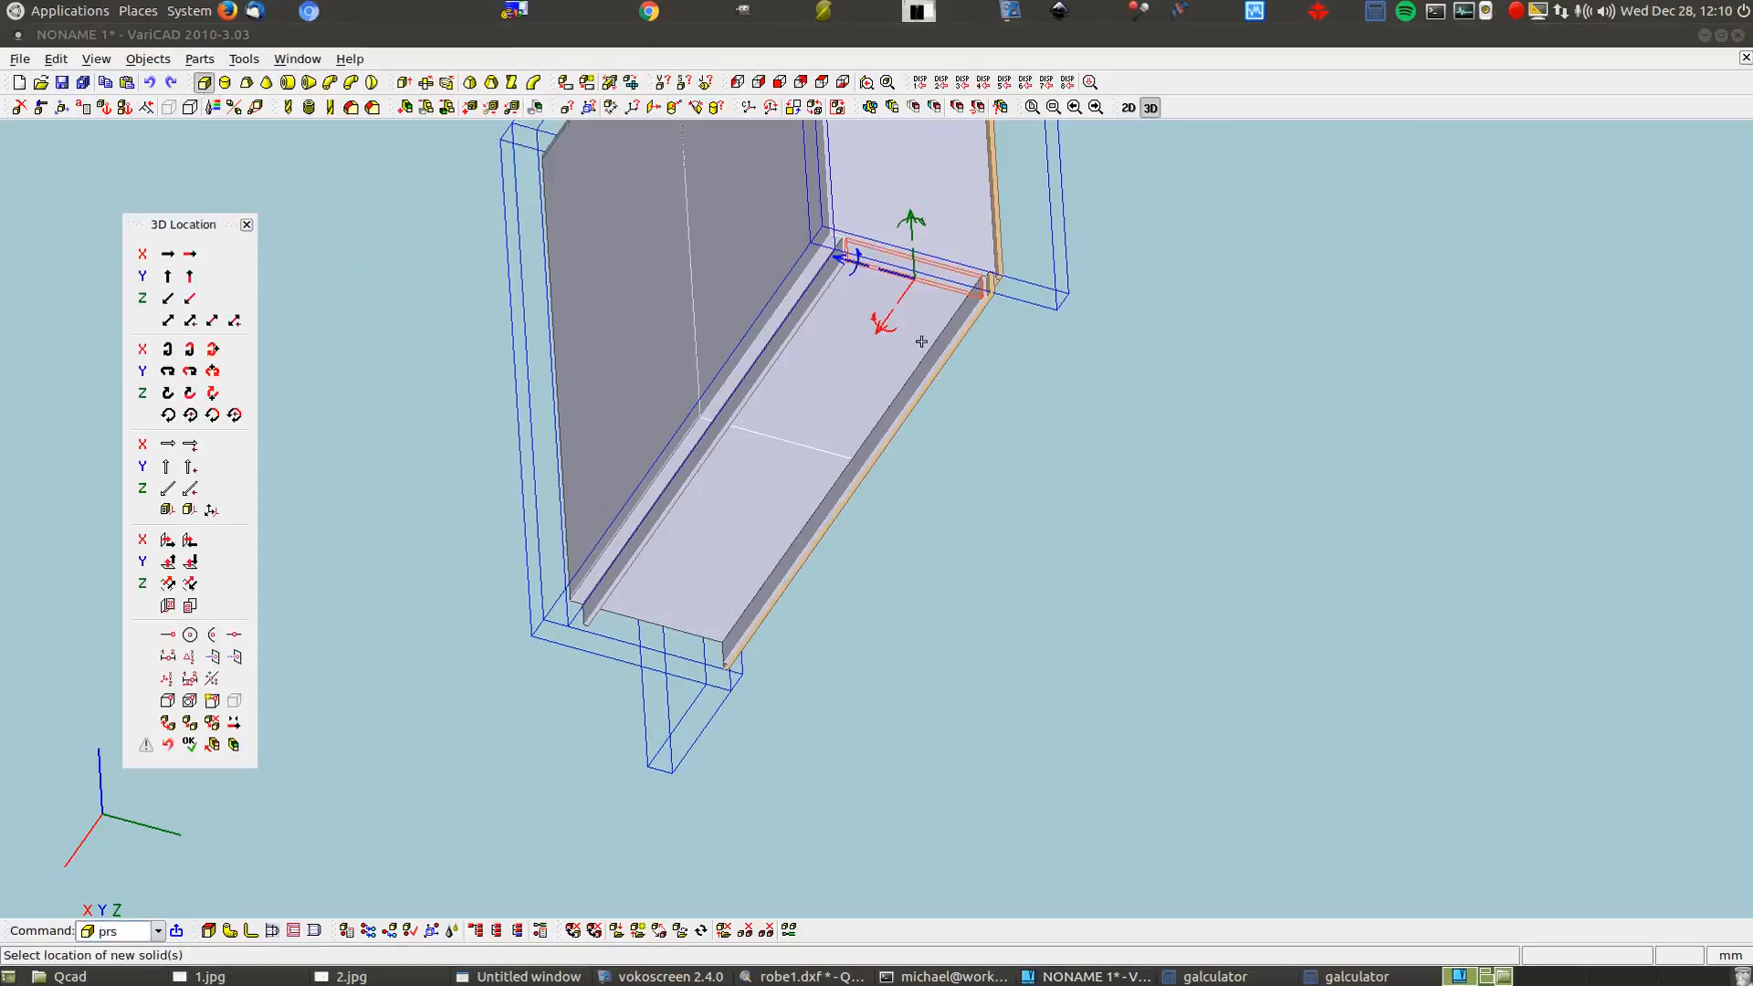
# Start moving the new rail along X using Distance between 3D Points
pyautogui.click(882, 321)
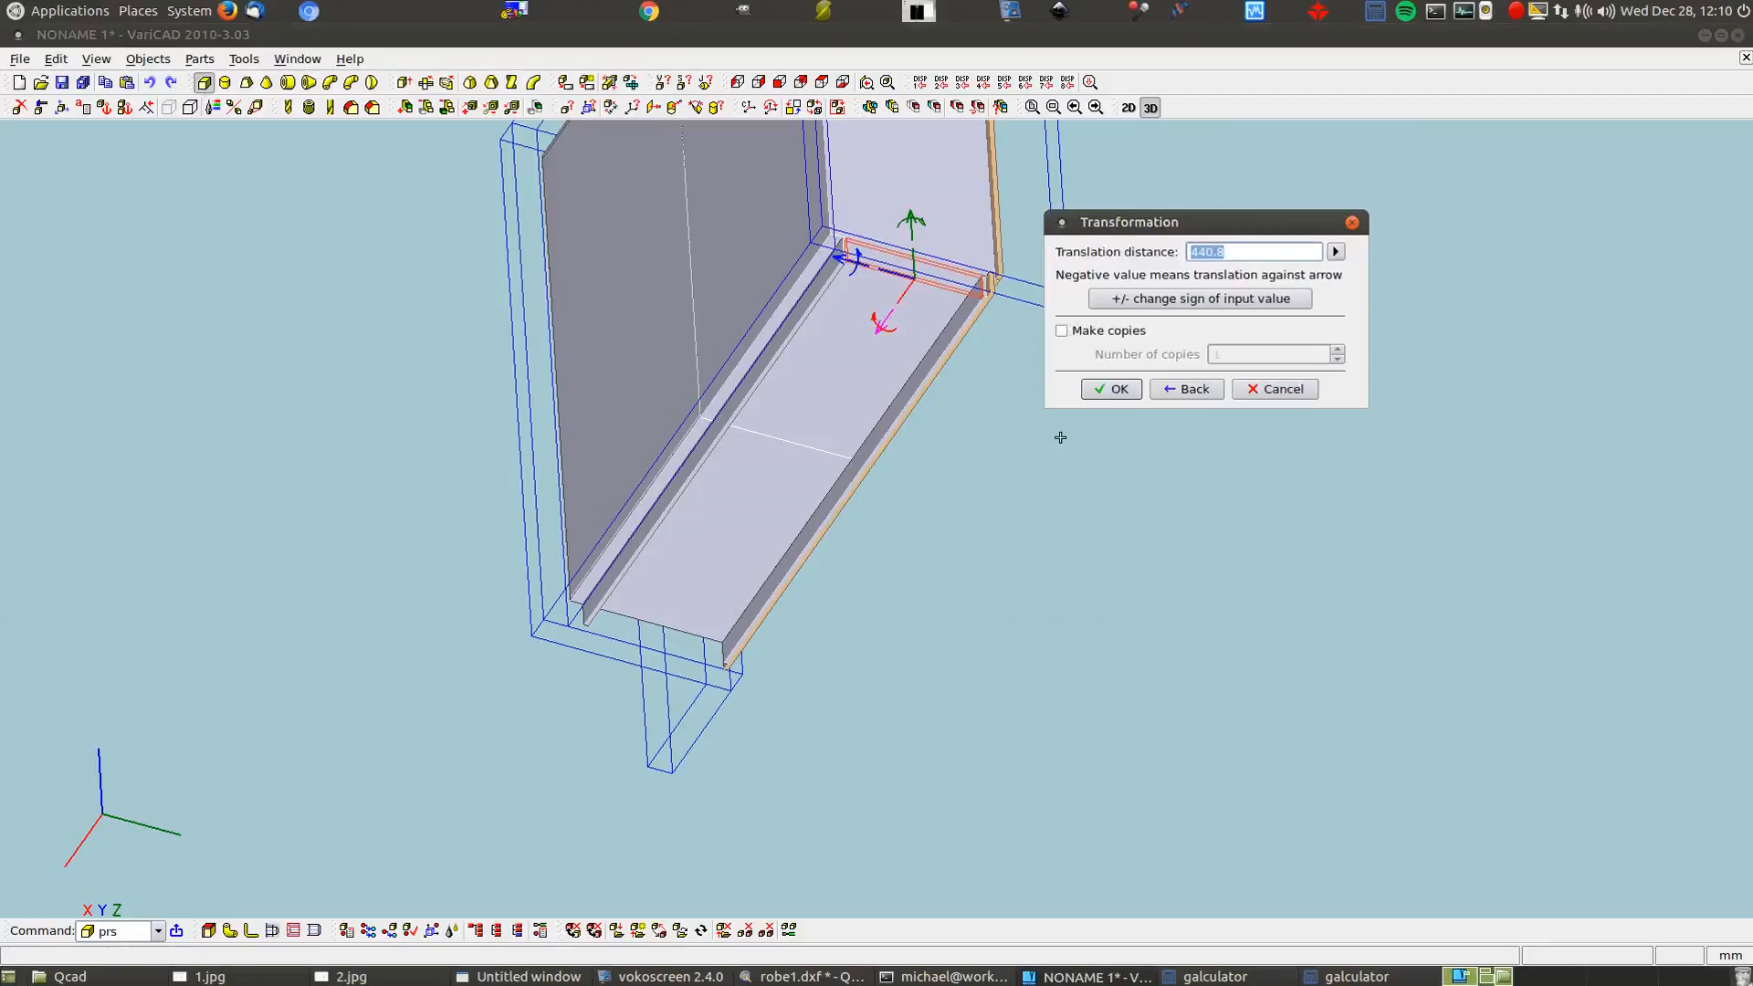
pyautogui.click(1335, 252)
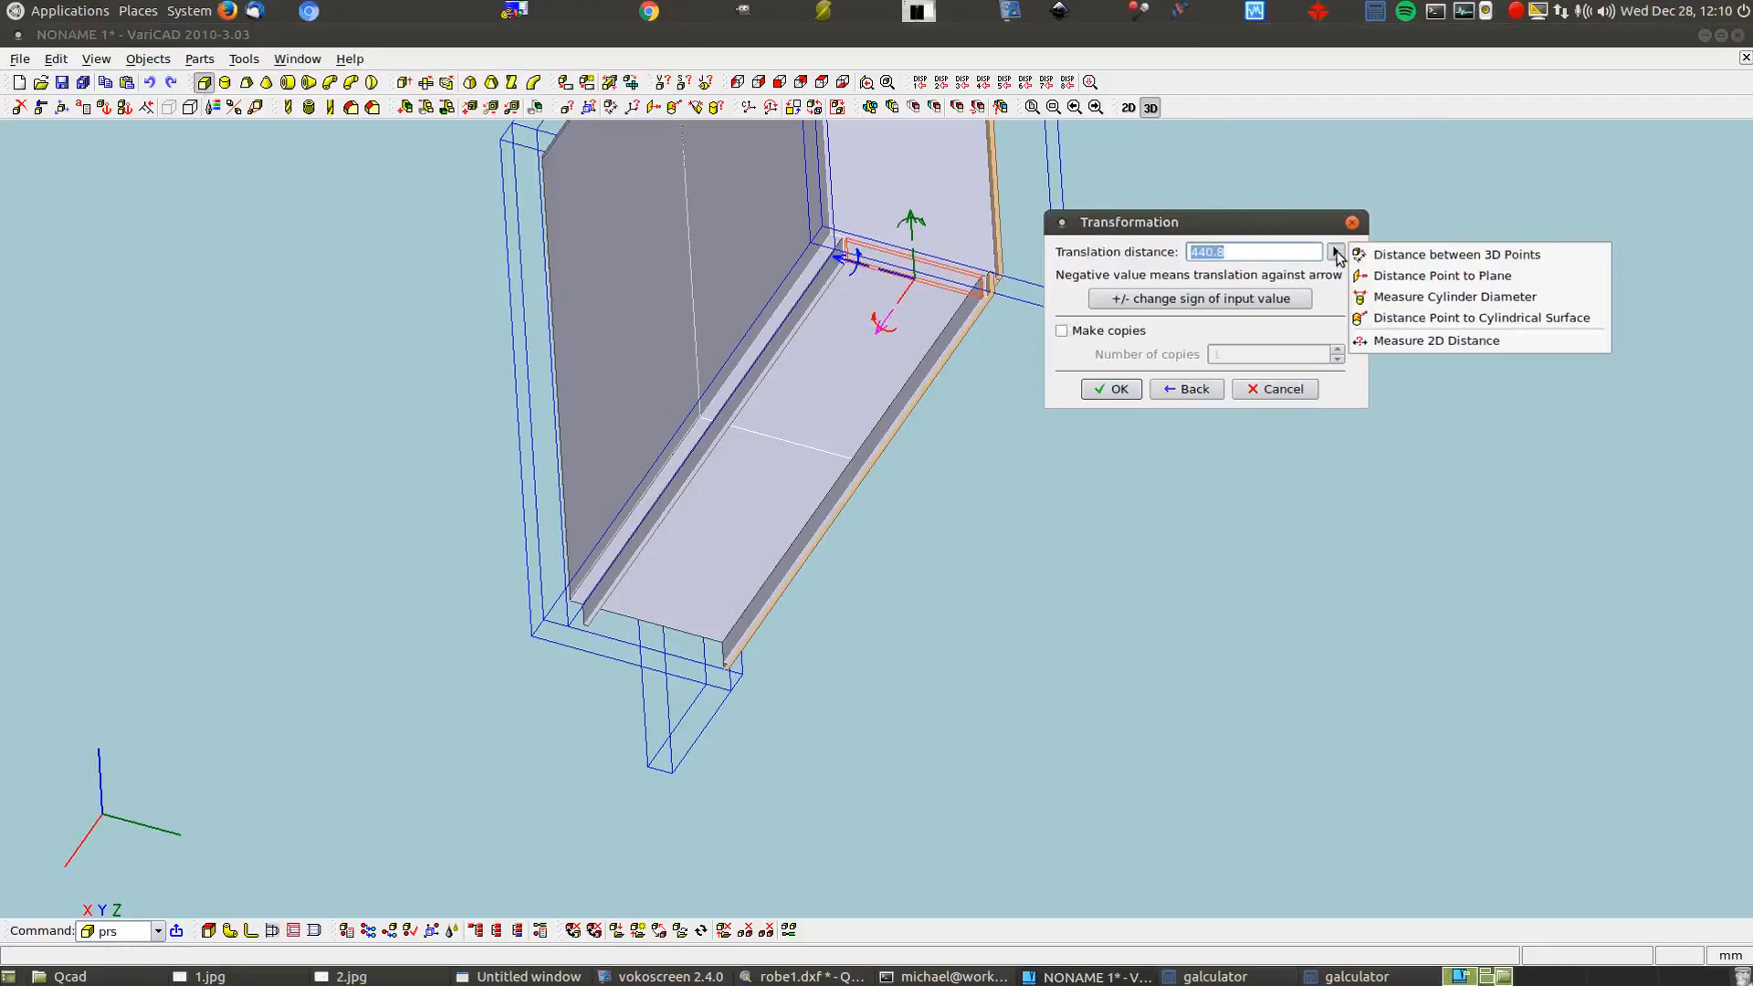
pyautogui.click(1442, 254)
# Measure the move distance from the panel corner to the profile corner
pyautogui.scroll(2, 981, 318)
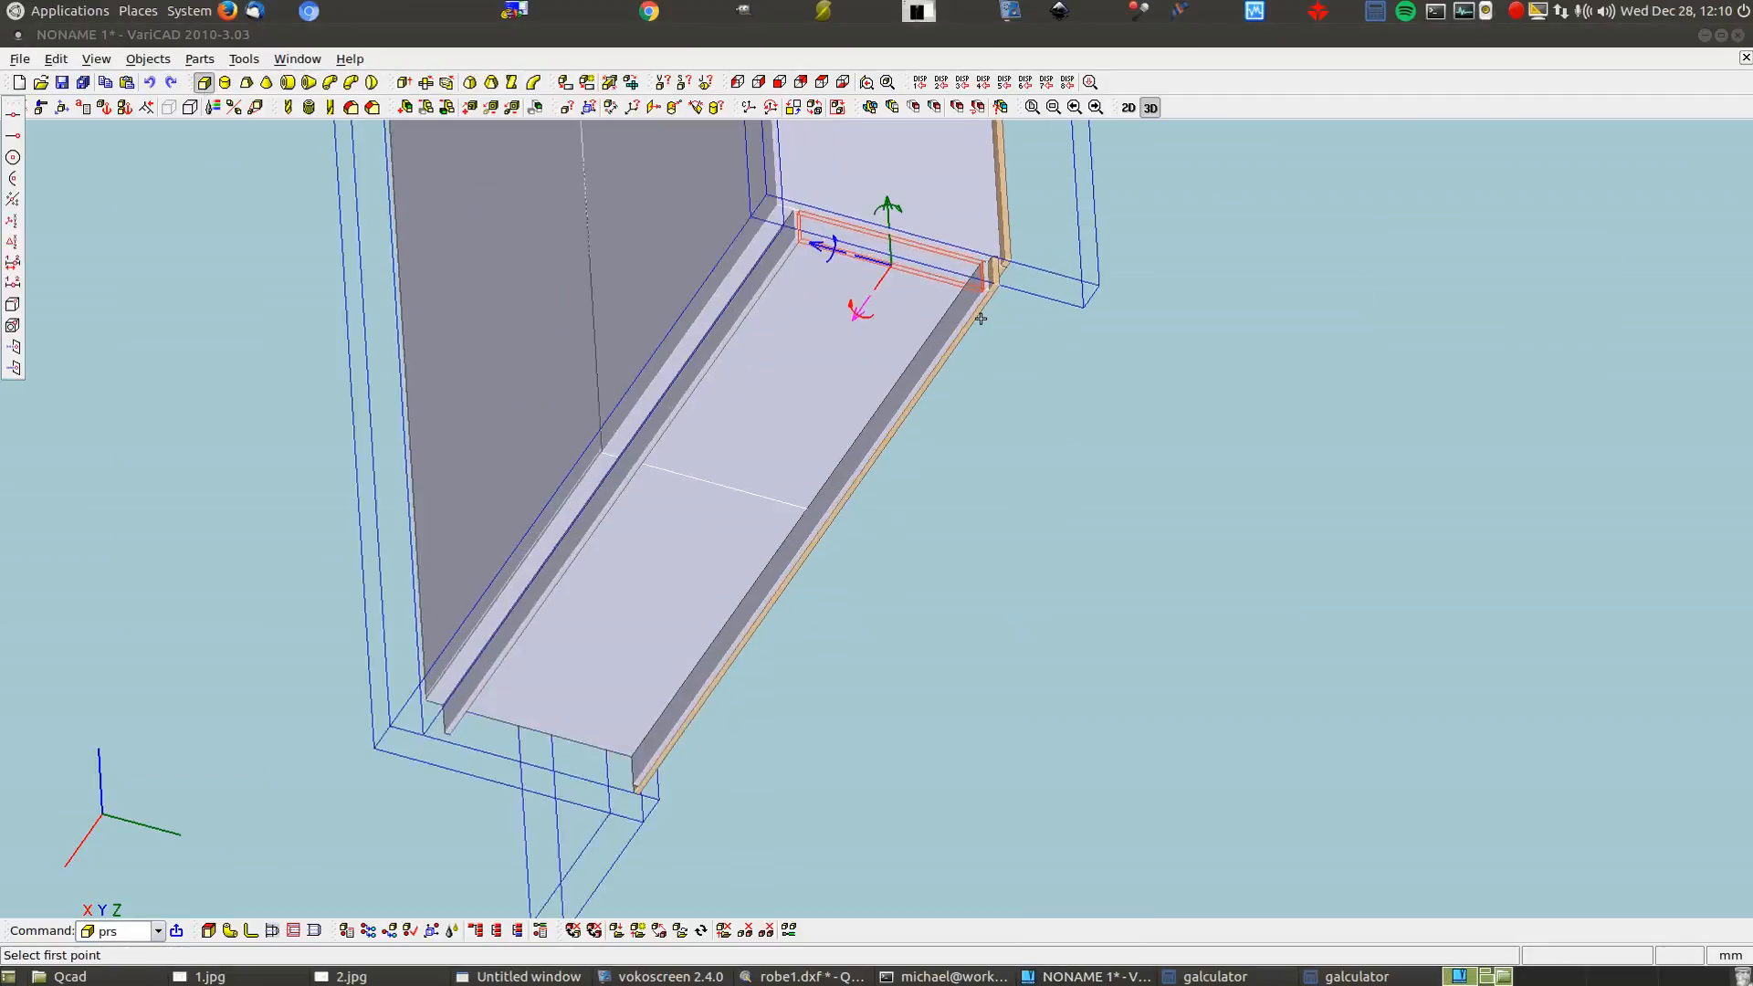
pyautogui.scroll(3, 980, 318)
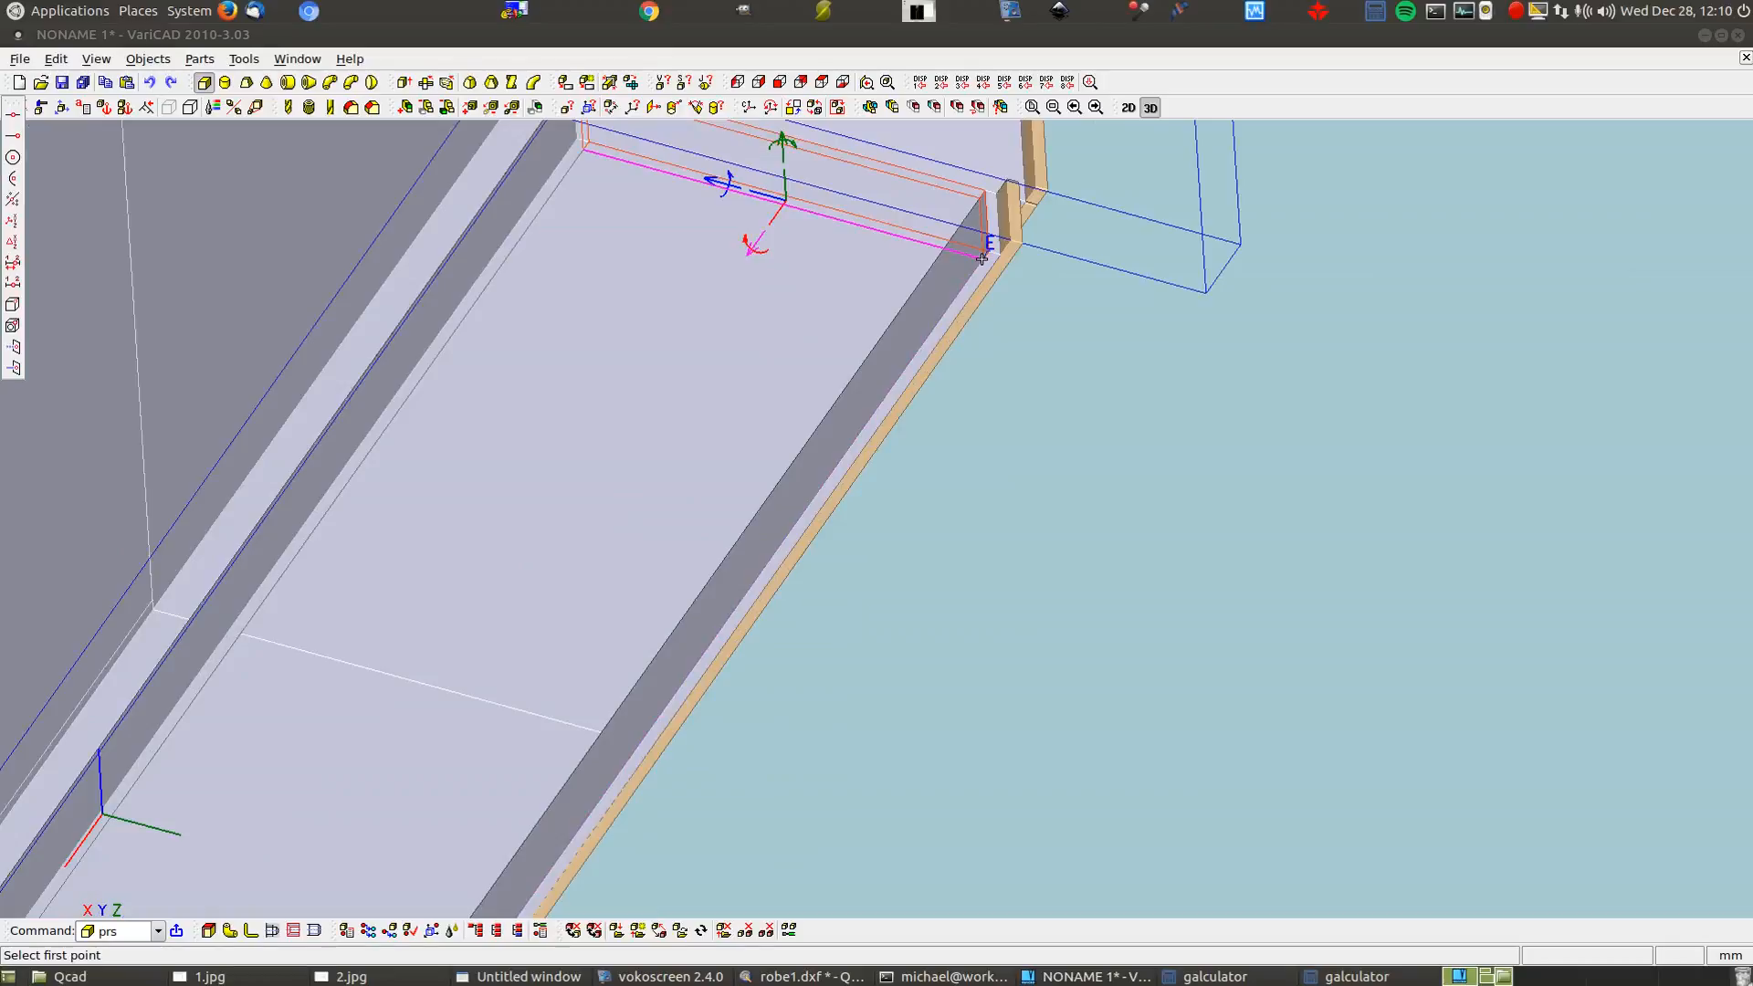
pyautogui.click(981, 258)
pyautogui.scroll(-4, 1080, 309)
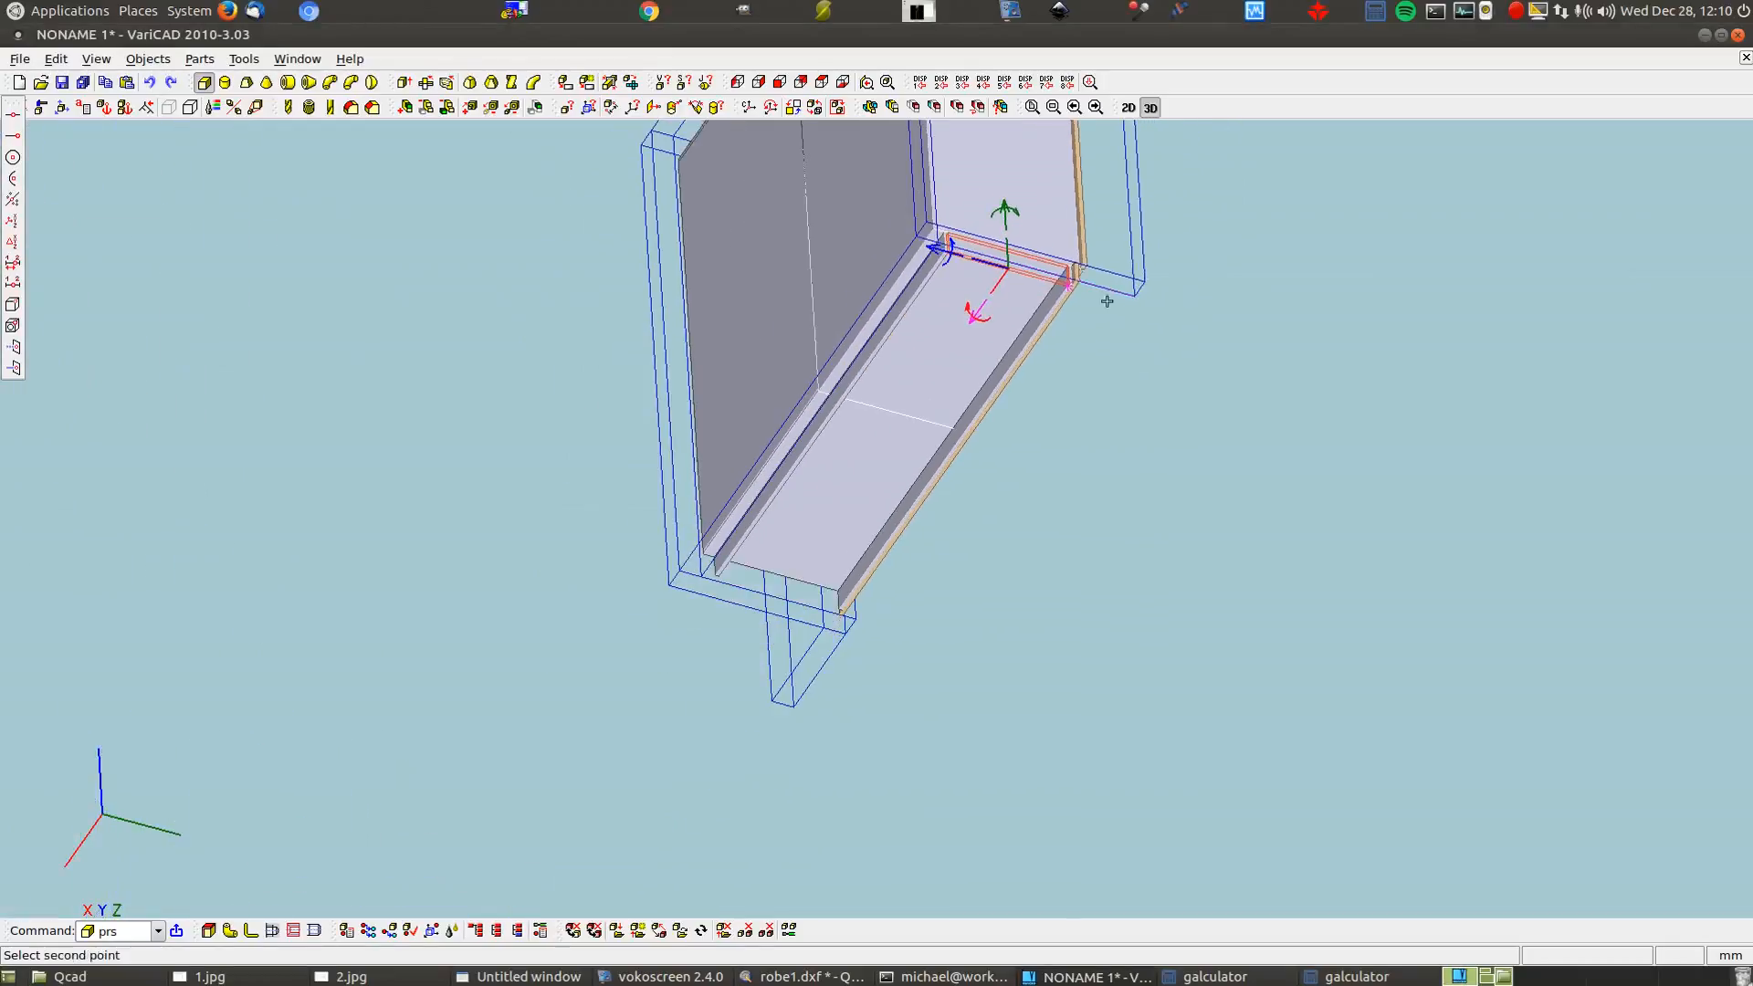
pyautogui.scroll(1, 739, 527)
pyautogui.scroll(3, 739, 527)
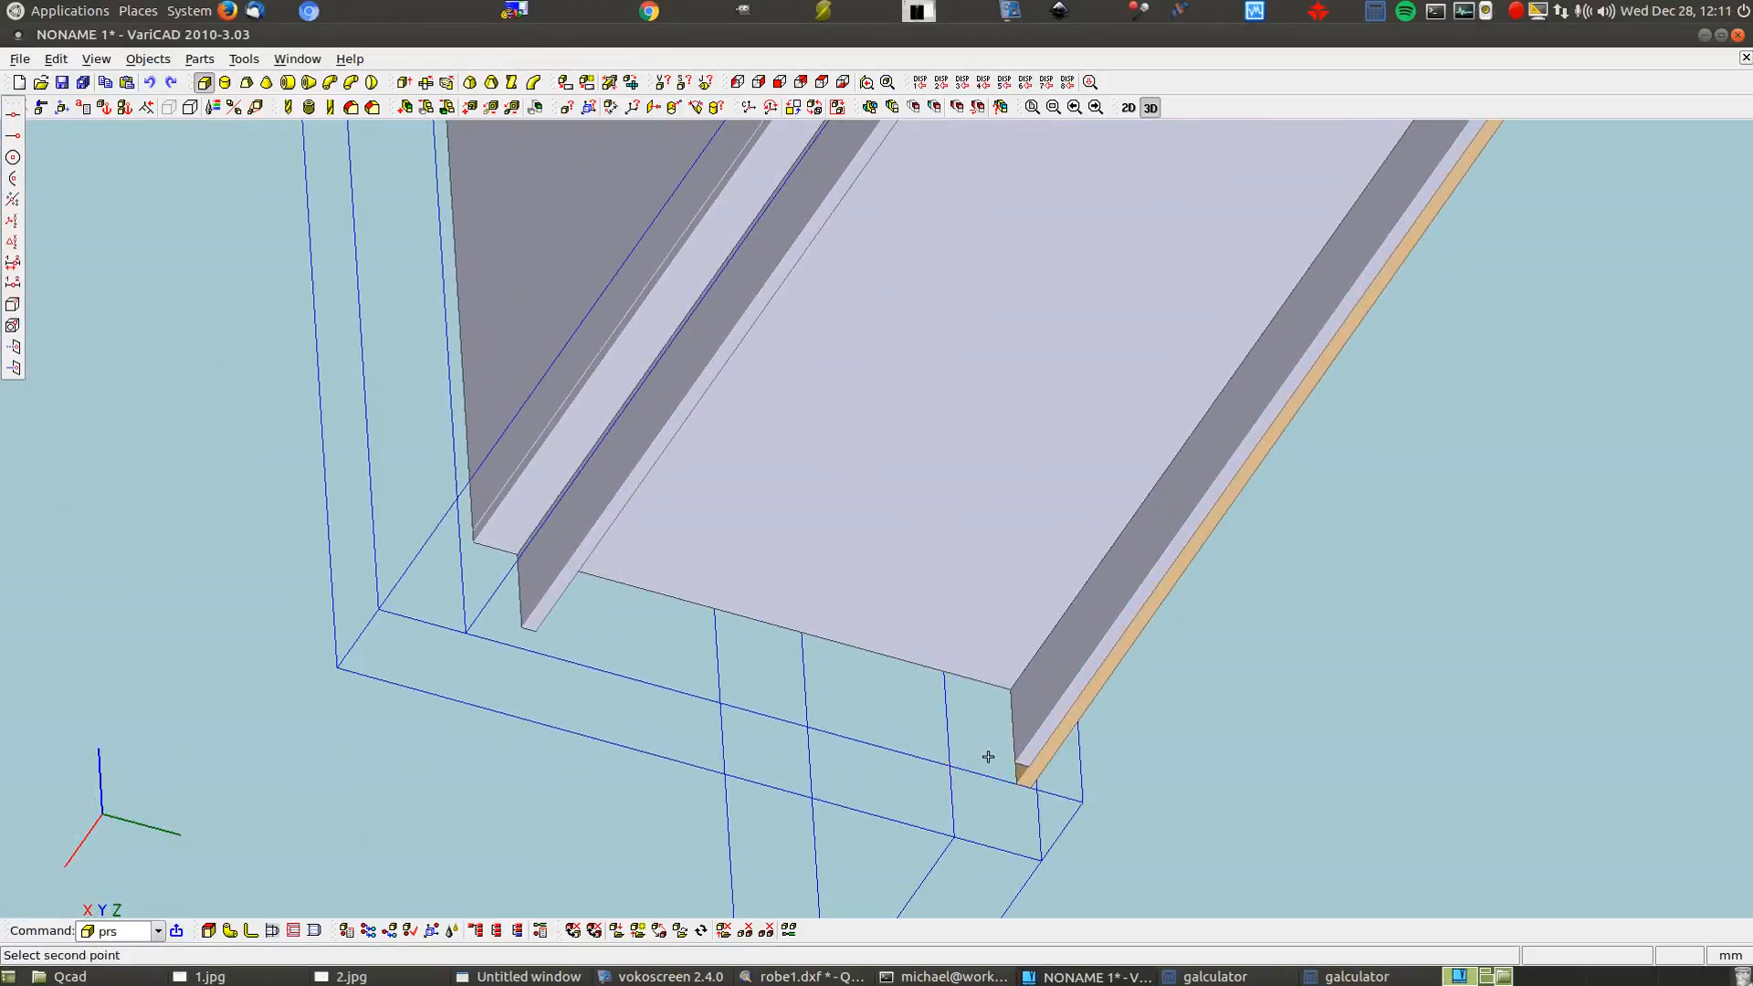
pyautogui.click(1016, 759)
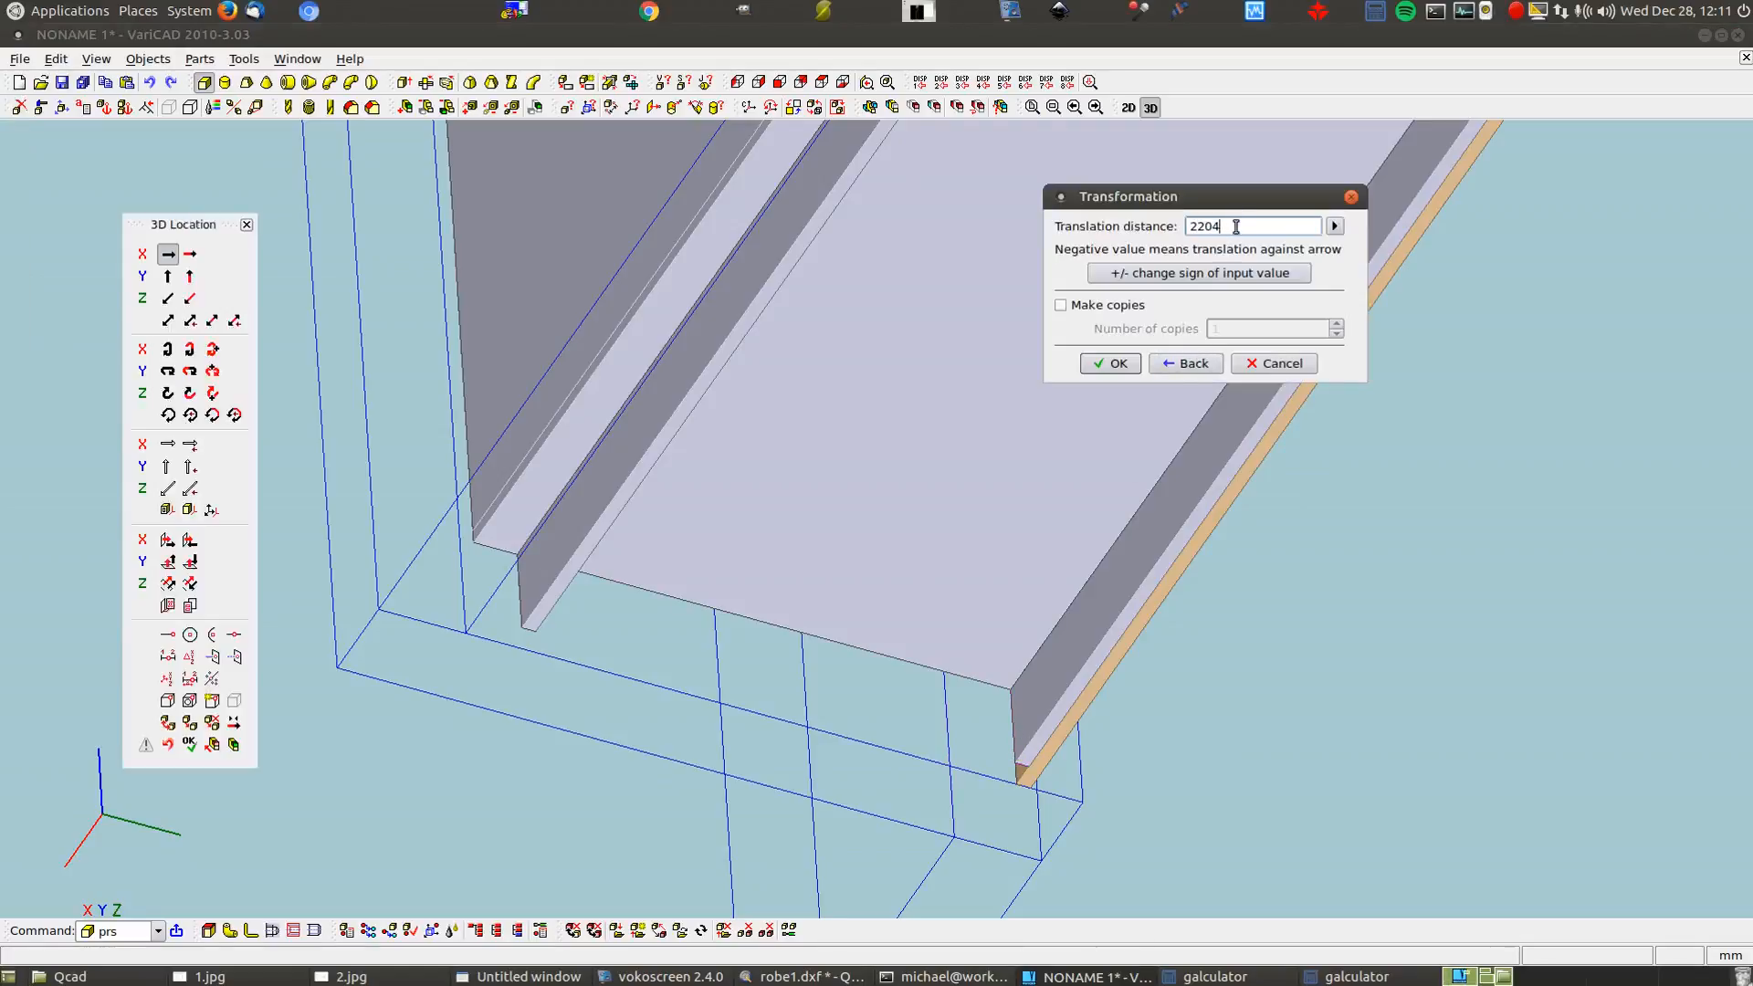
# Divide the distance by 5 and place rail copies spaced 2204/5 mm apart
pyautogui.write('/5')
pyautogui.click(1060, 305)
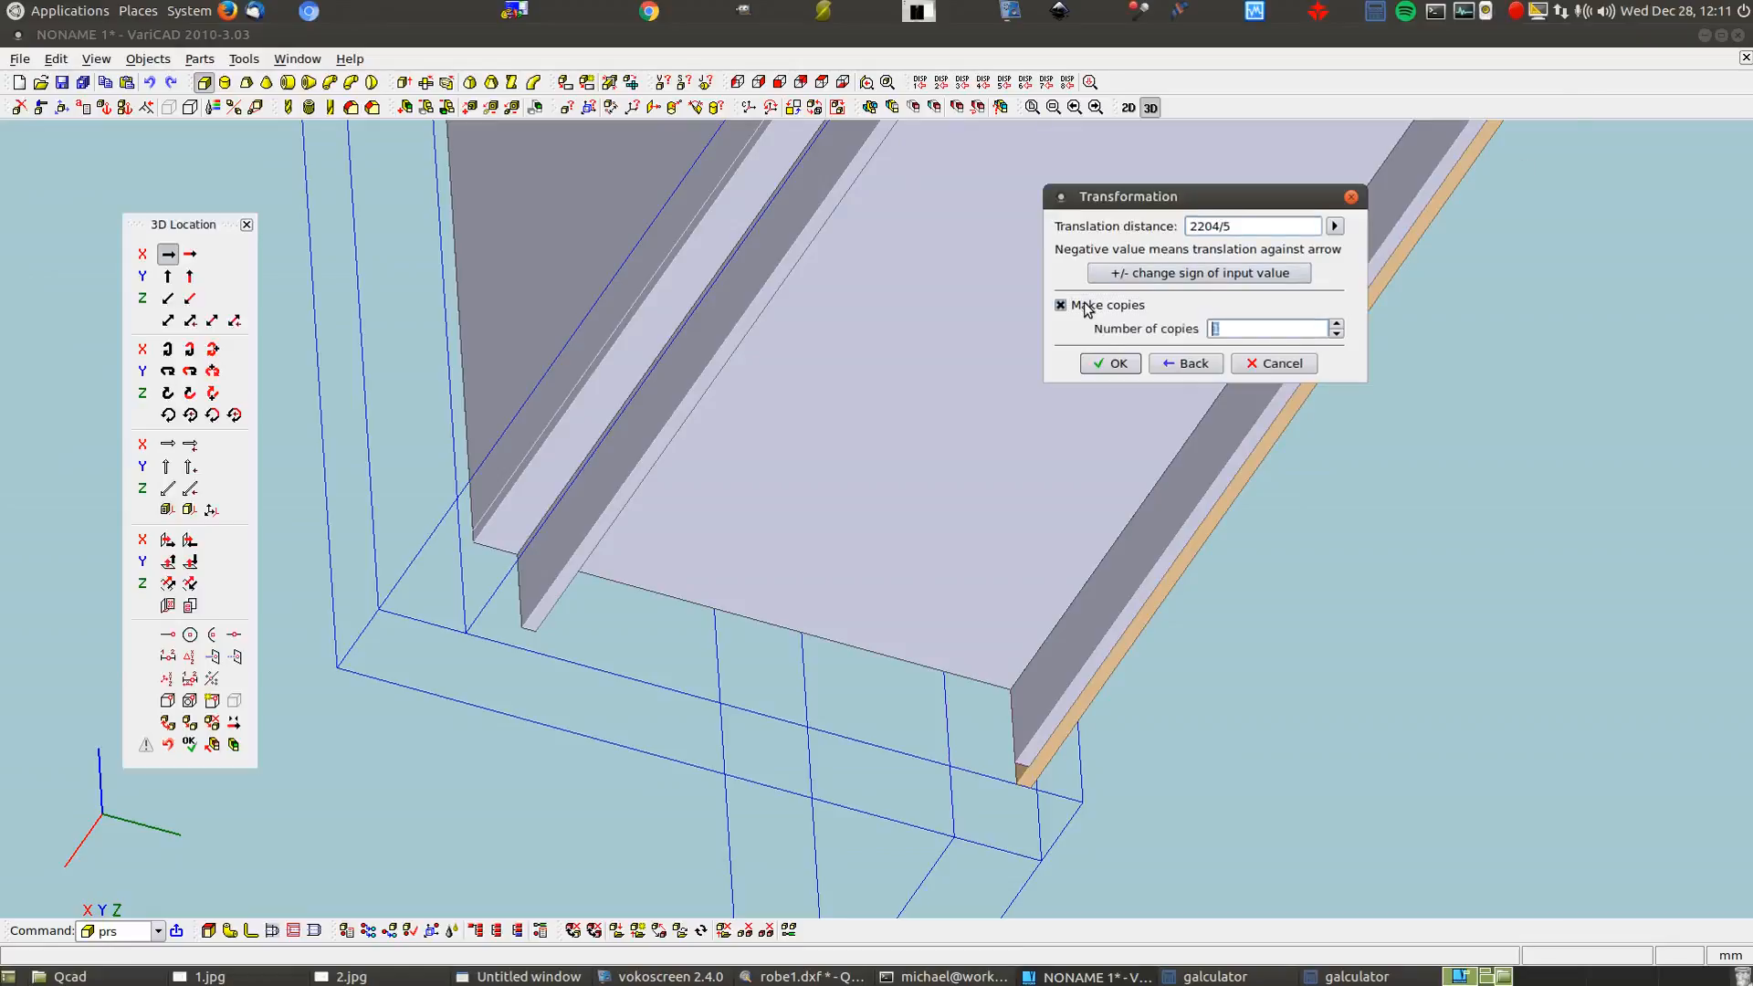
pyautogui.scroll(1, 1236, 325)
pyautogui.click(1119, 365)
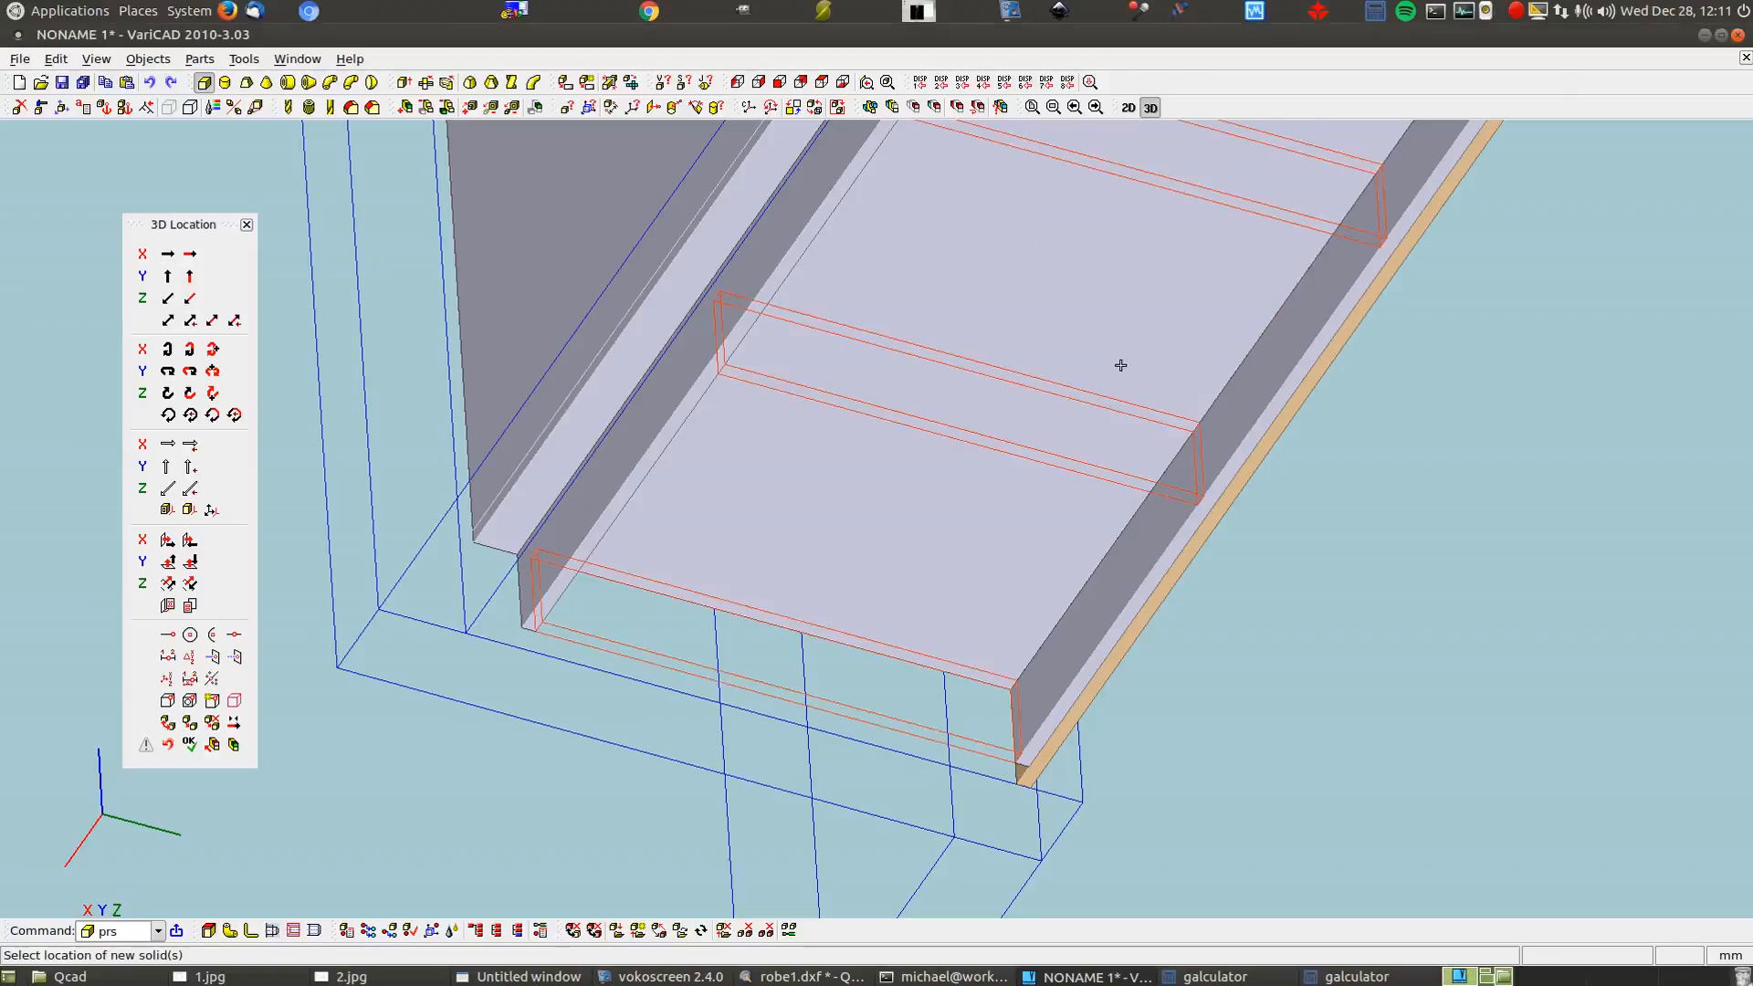
pyautogui.scroll(-1, 1288, 653)
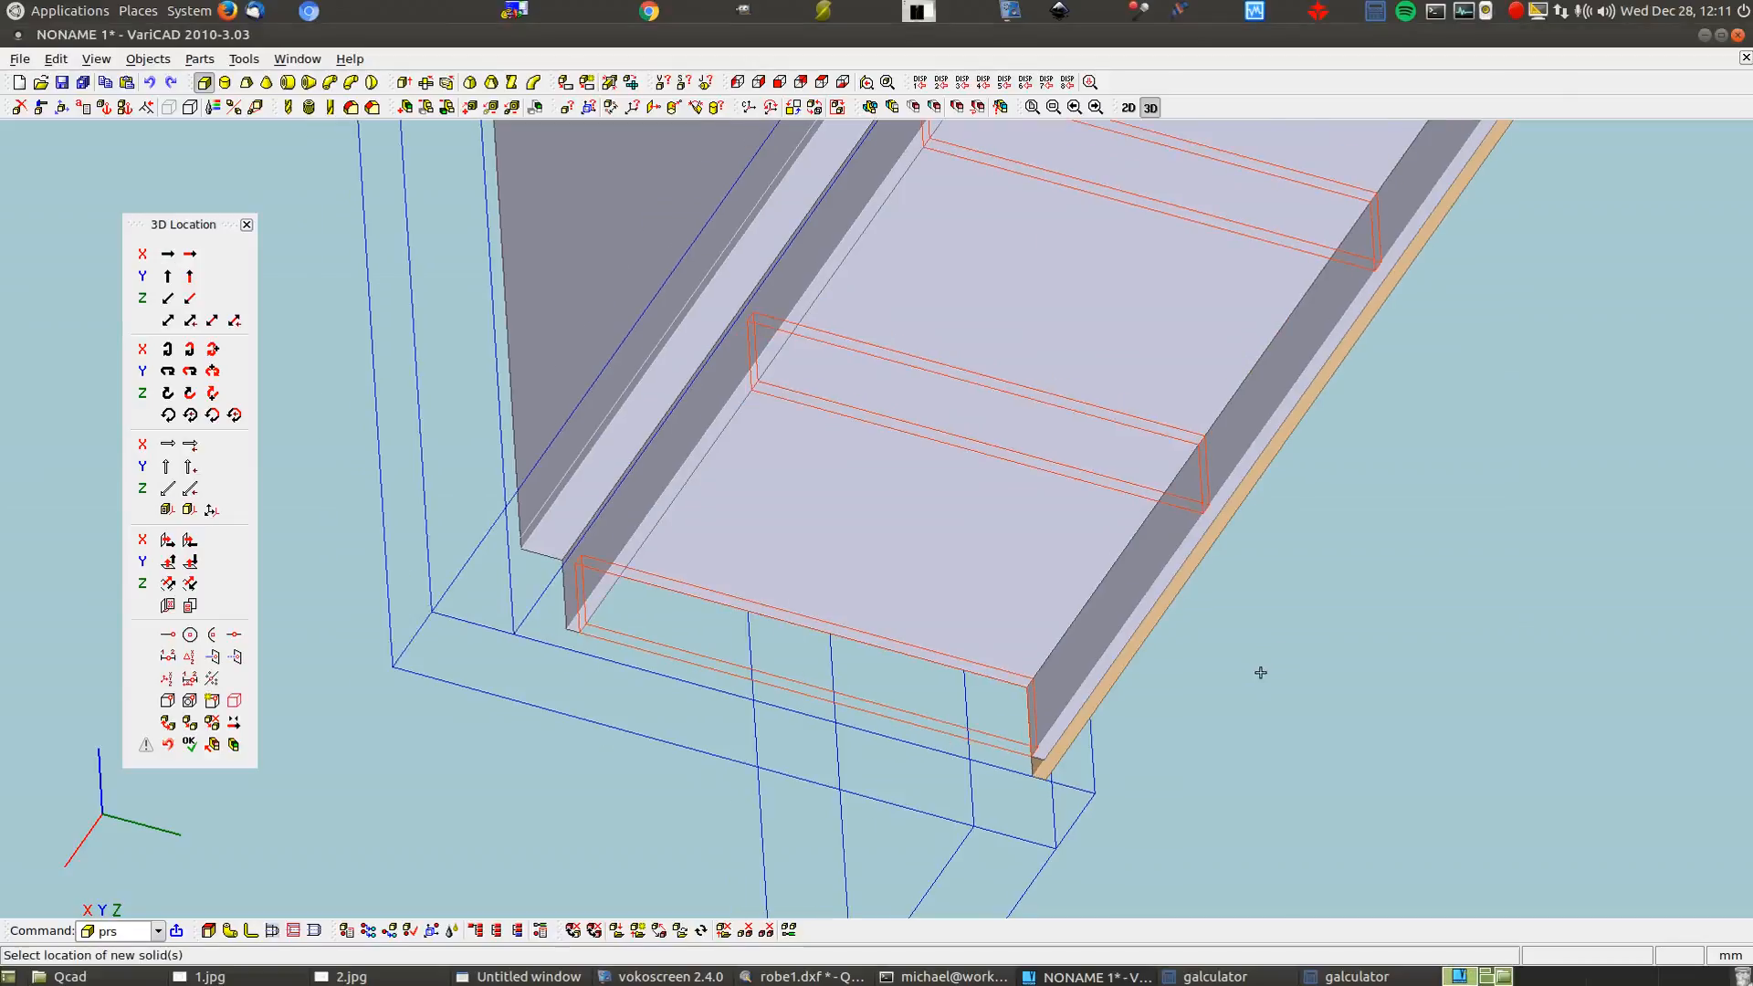
pyautogui.press('Return')
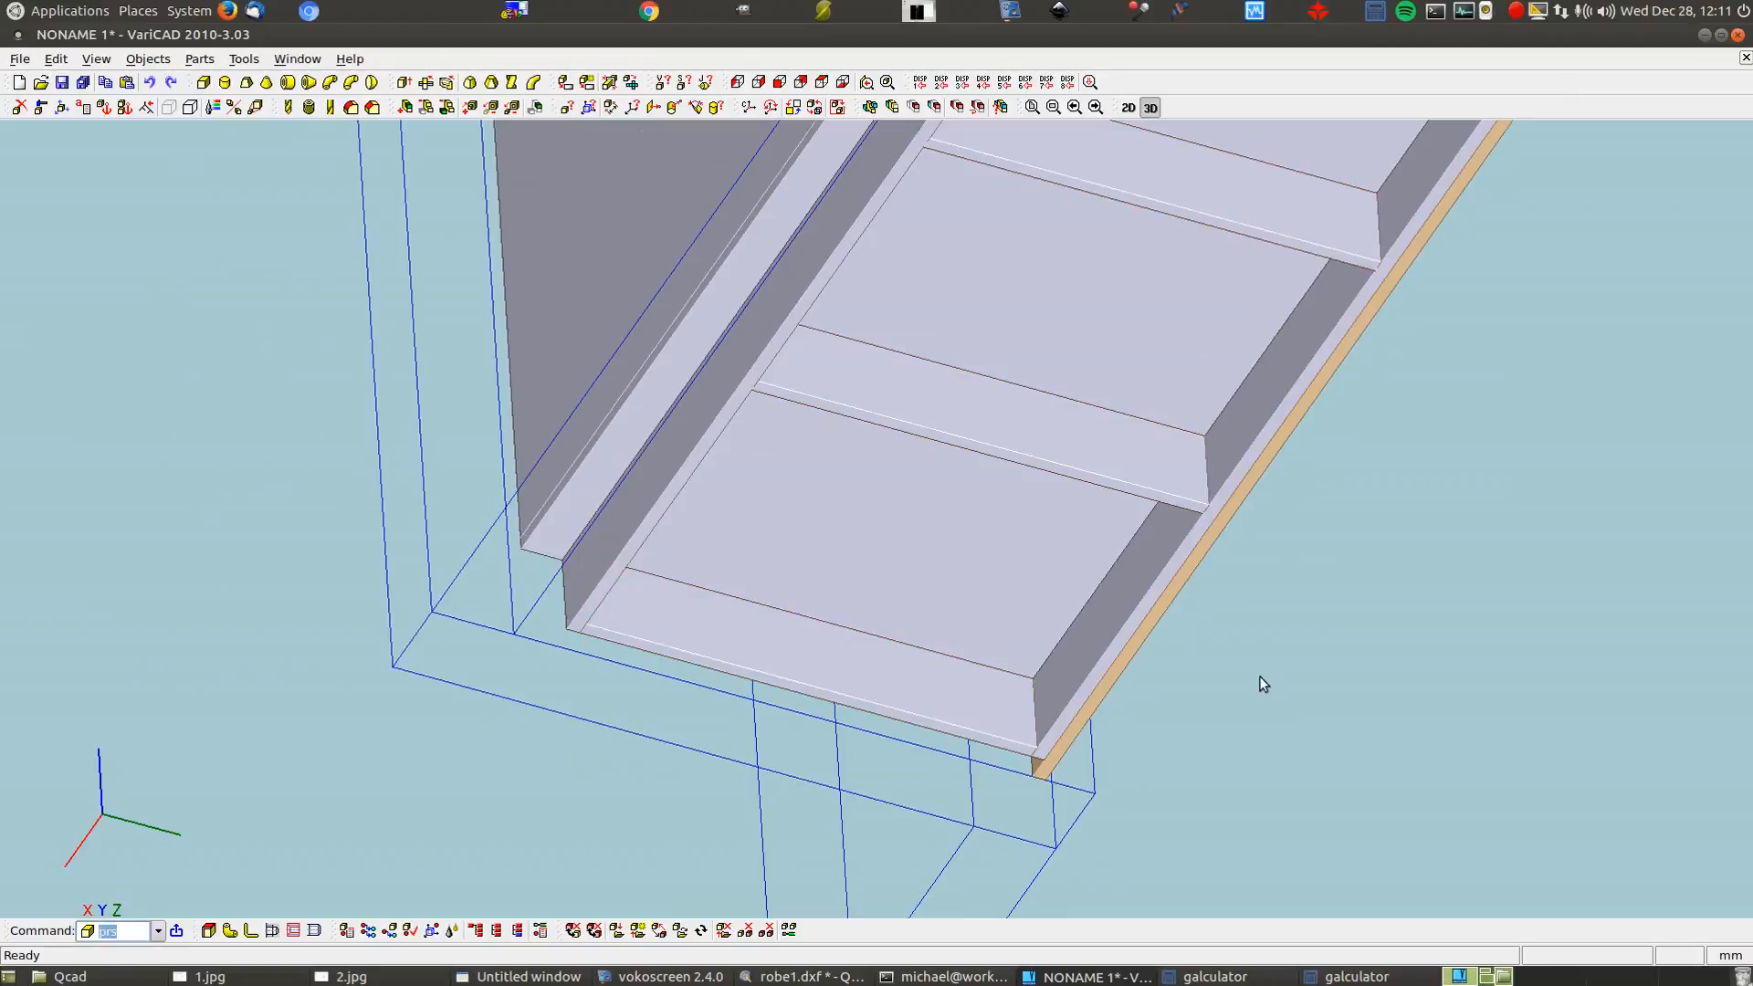
# Orbit and zoom out to face the whole wardrobe front with its four doors
pyautogui.moveTo(1325, 527); pyautogui.dragTo(844, 621, button='middle')
pyautogui.scroll(-5, 835, 641)
pyautogui.moveTo(740, 698); pyautogui.dragTo(615, 699, button='middle')
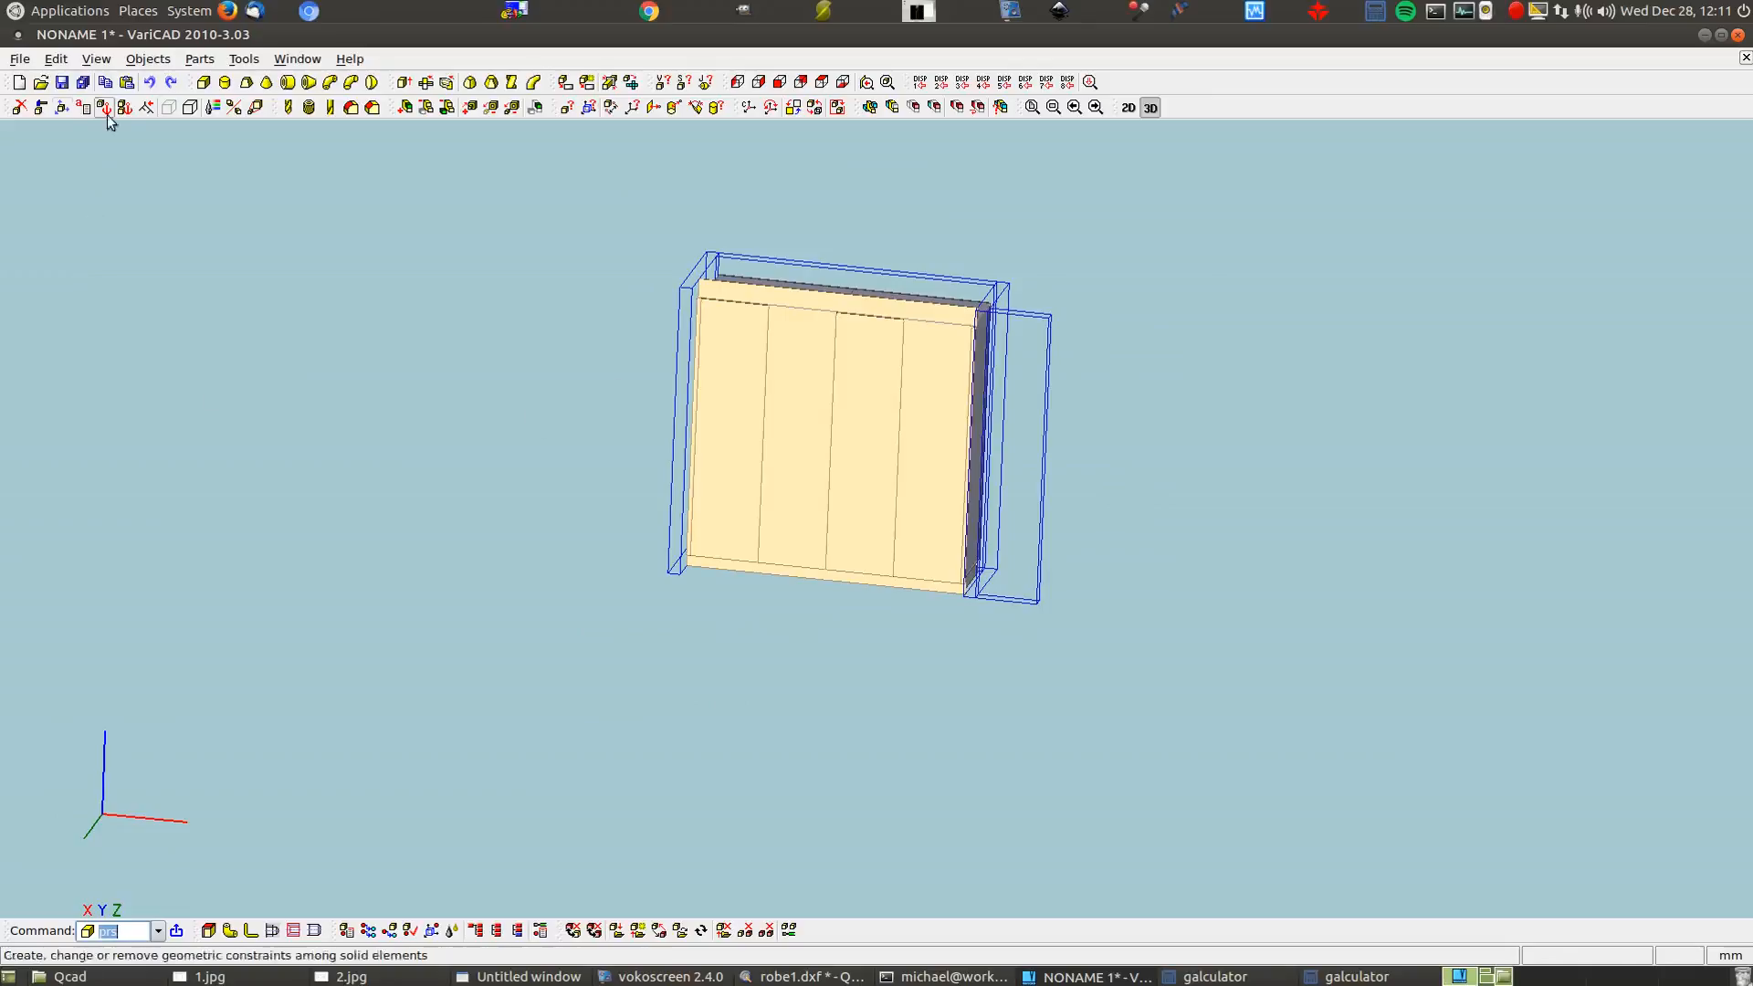
pyautogui.click(40, 107)
pyautogui.click(707, 438)
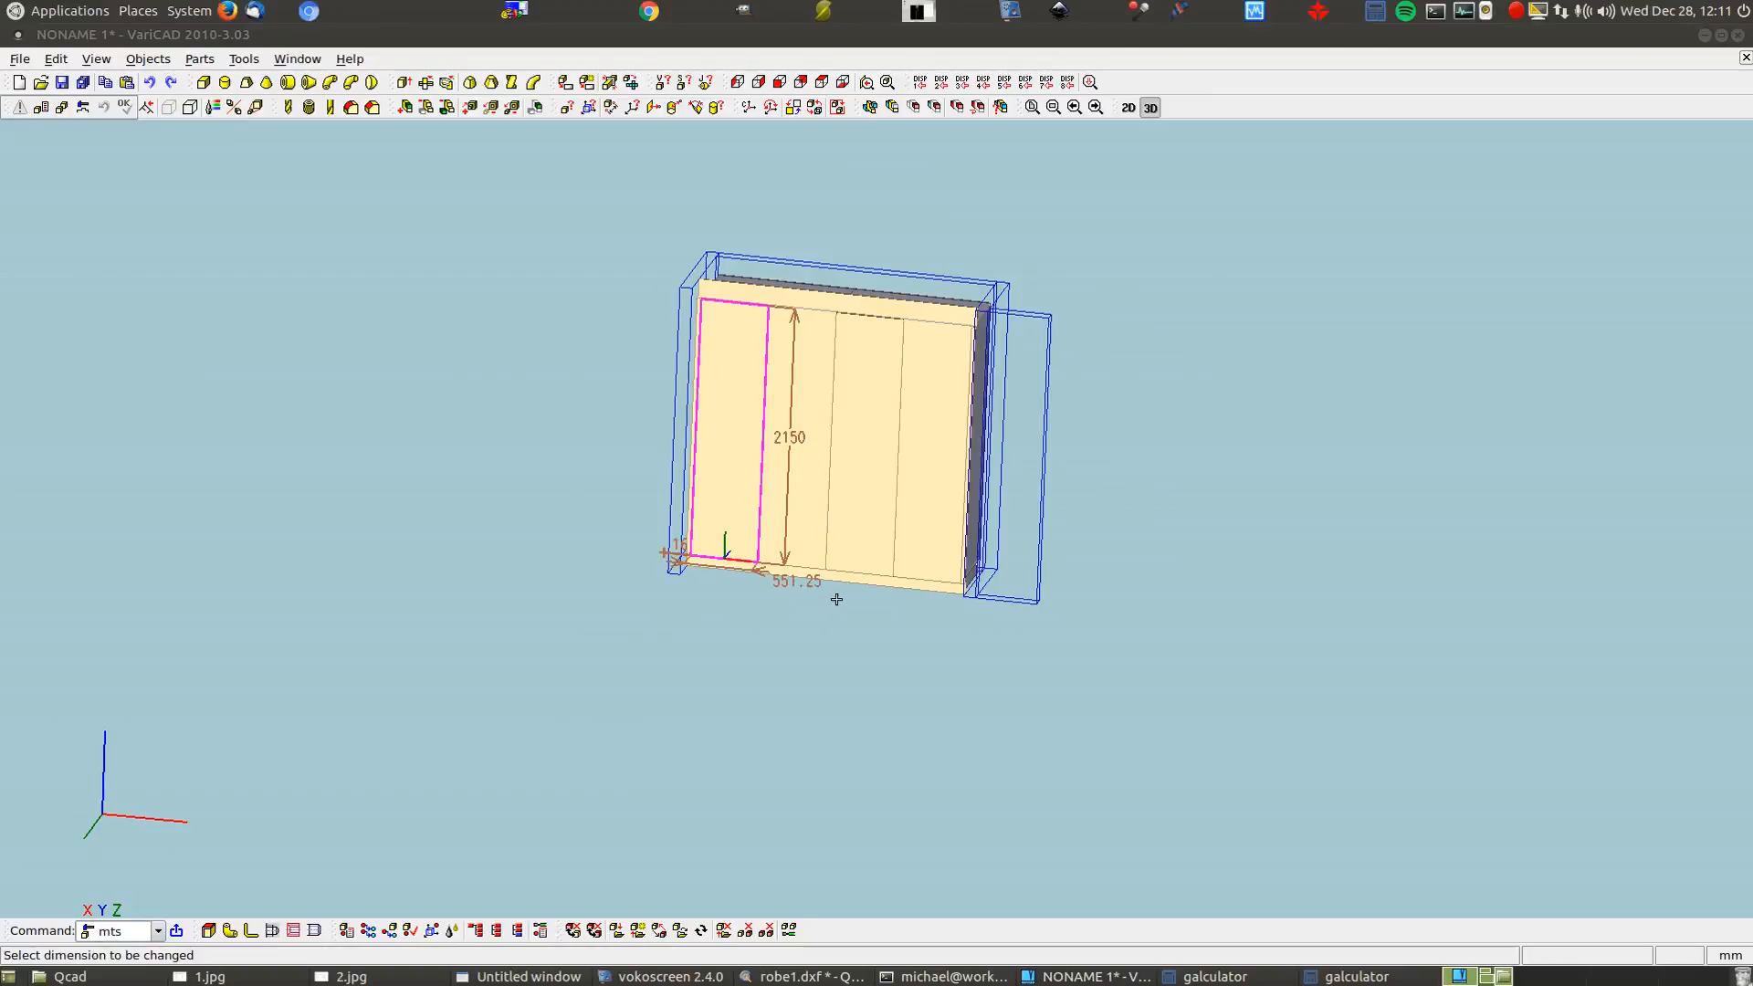
pyautogui.click(460, 351)
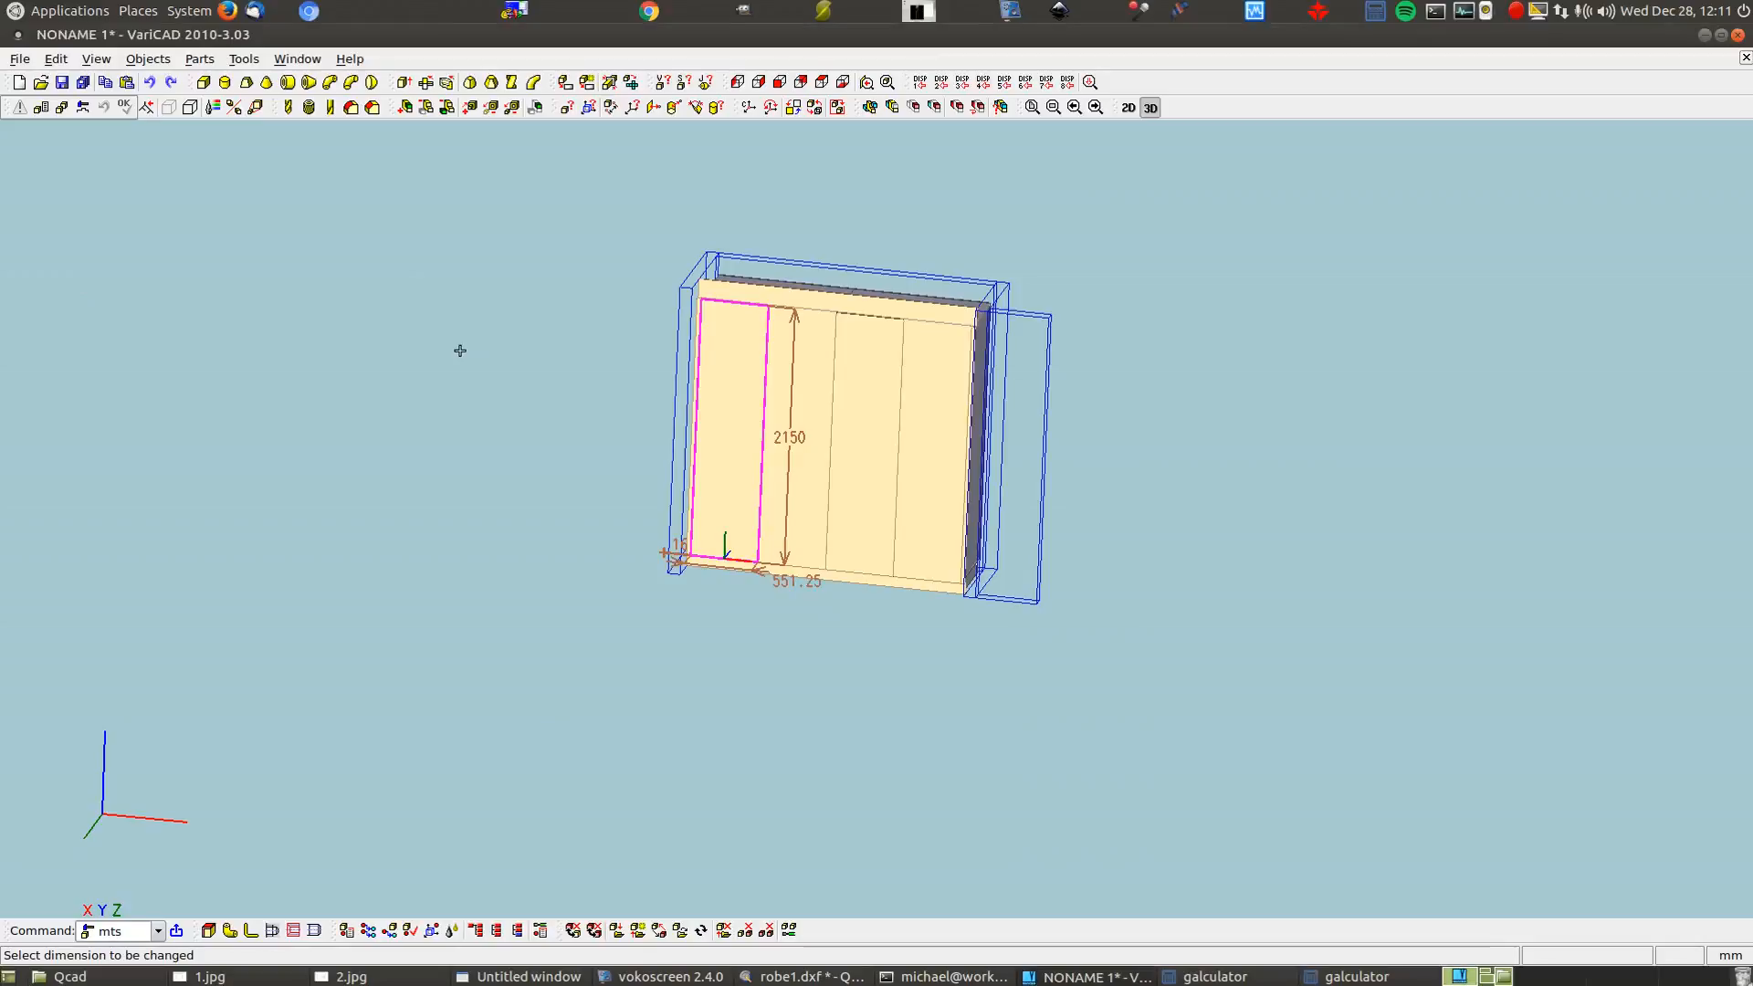
pyautogui.press('Escape')
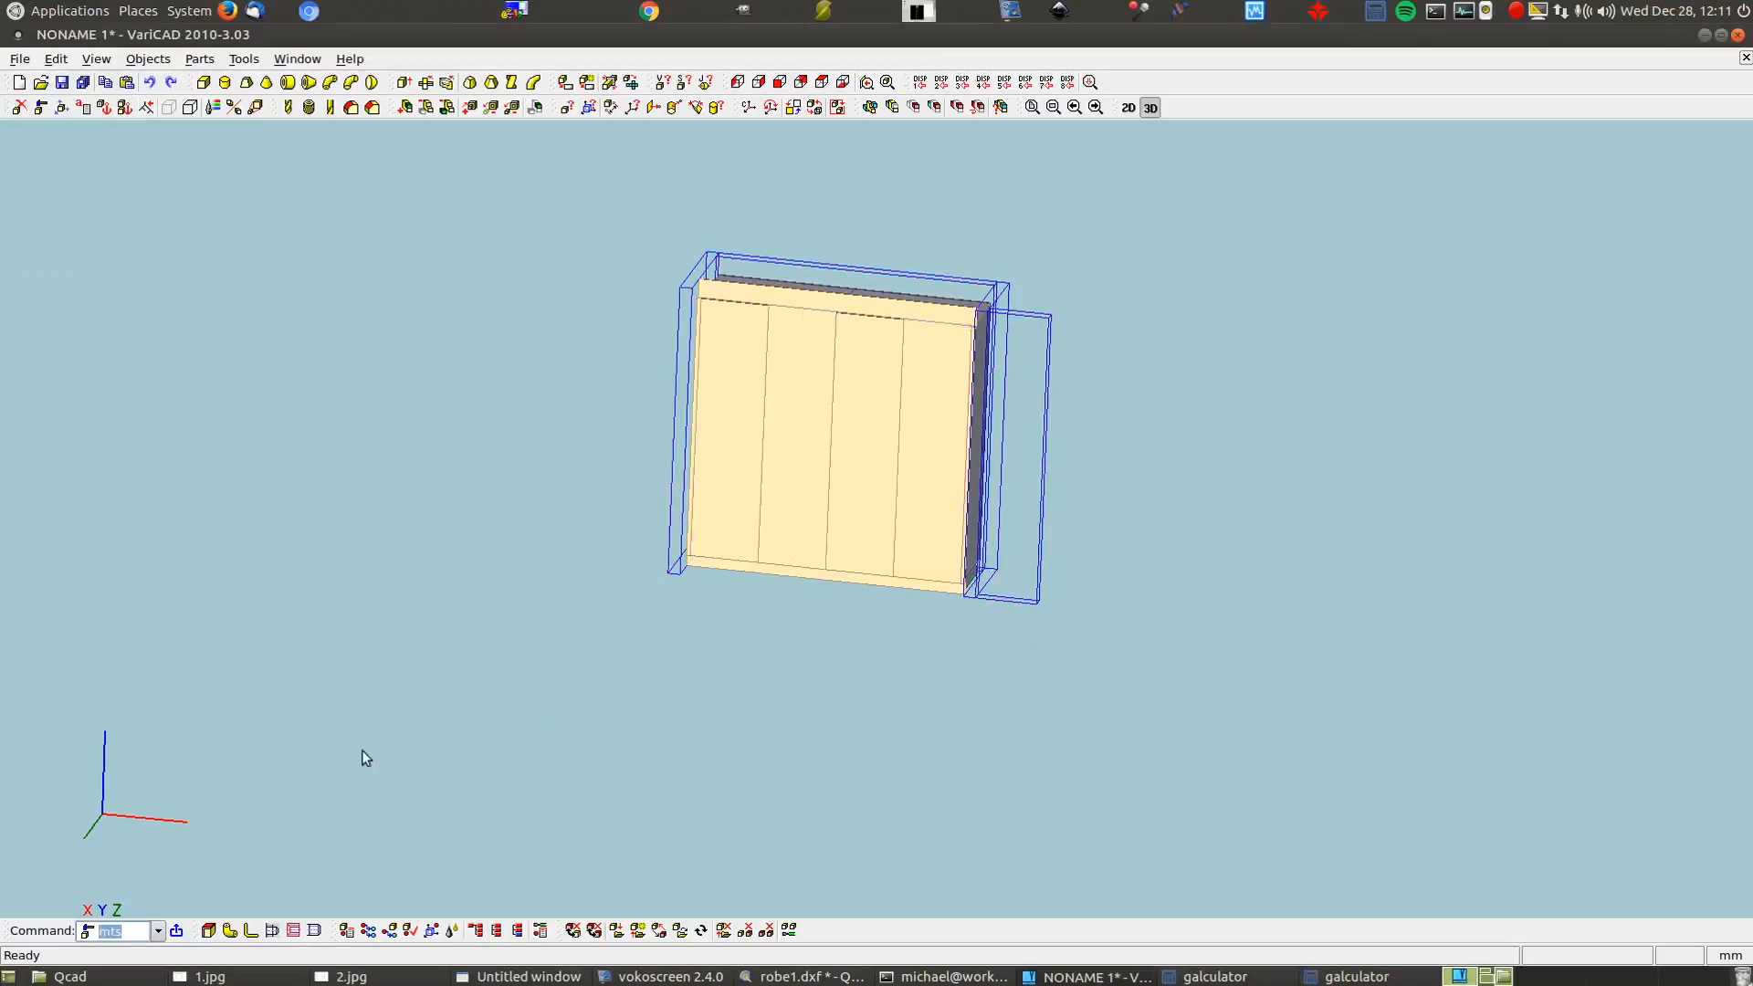
# Open the 3D groups list with 3gr and try adding solids to the faces group
pyautogui.write('3f')
pyautogui.press('BackSpace')
pyautogui.write('gr')
pyautogui.press('Return')
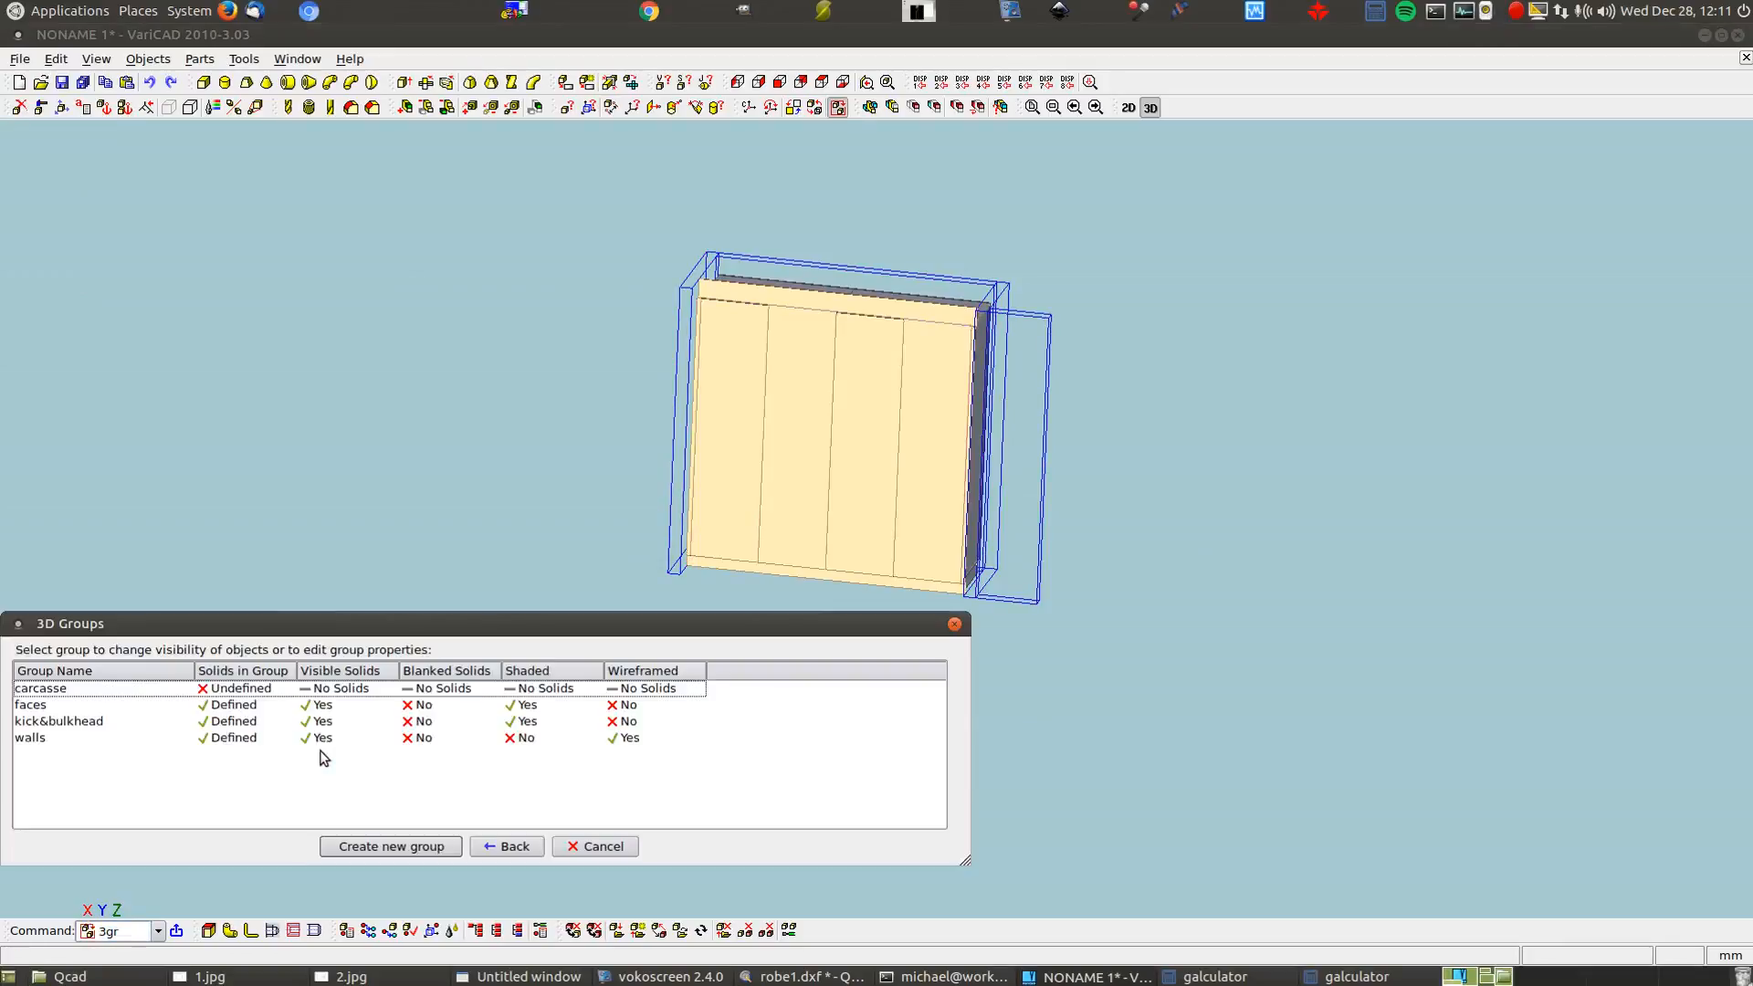
pyautogui.rightClick(355, 712)
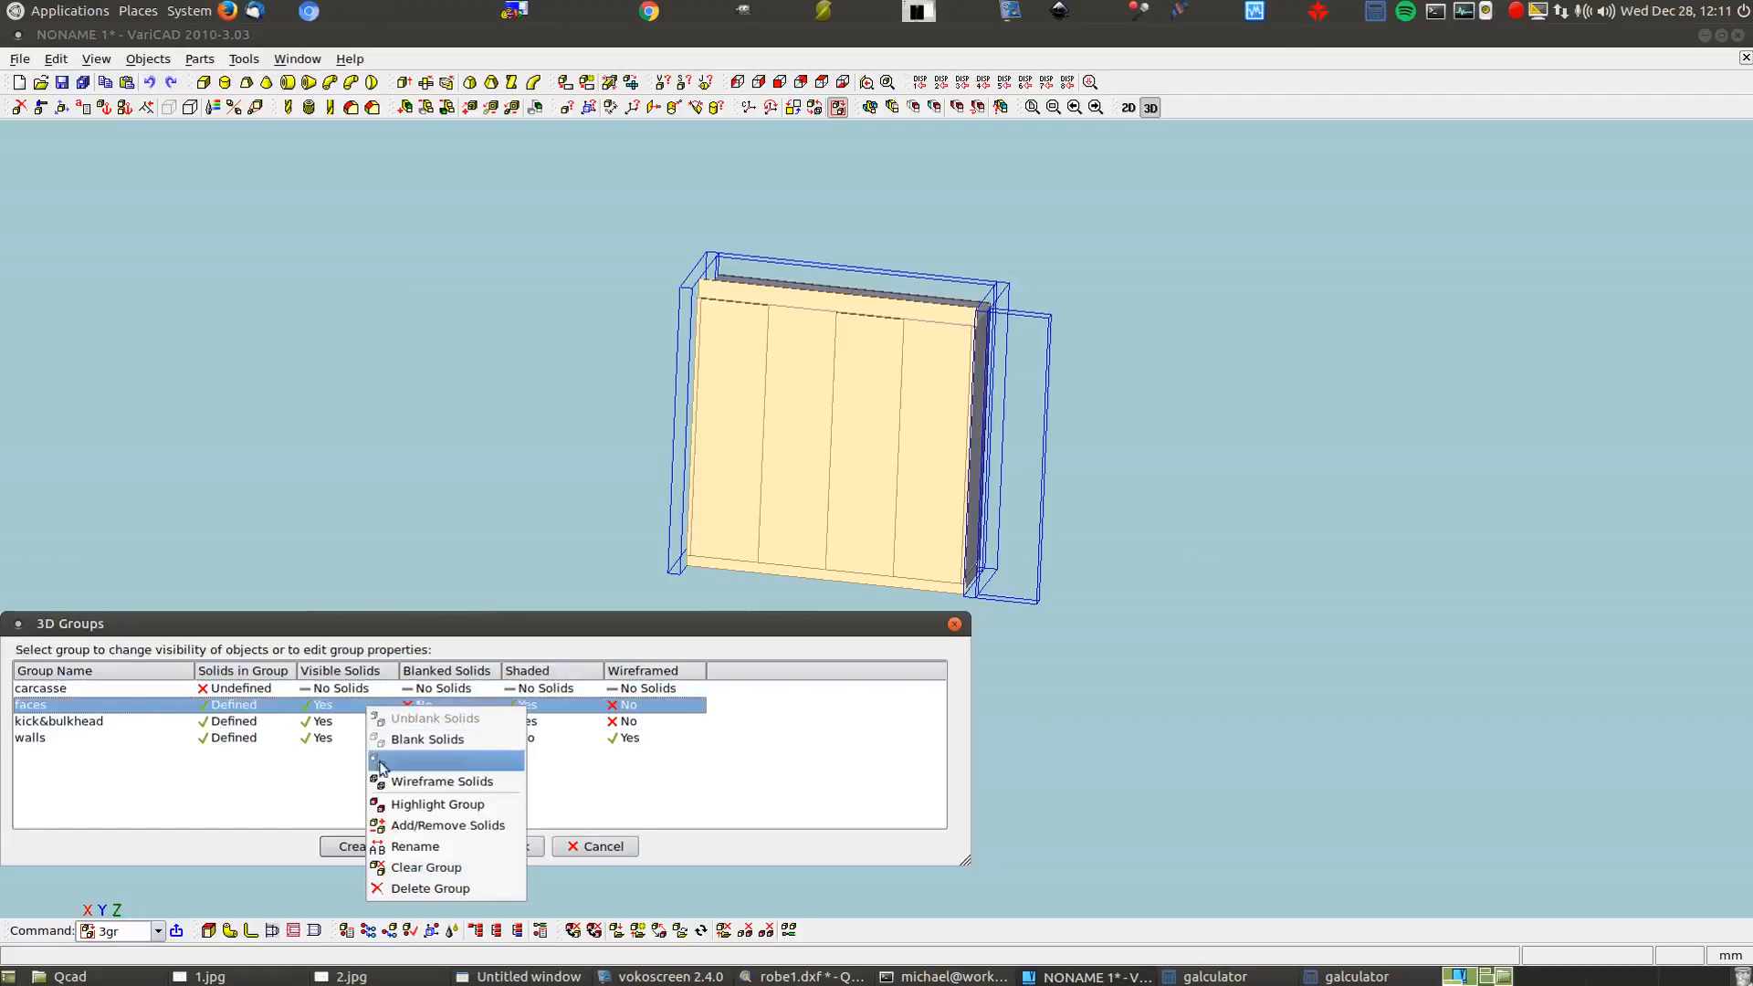
pyautogui.click(438, 825)
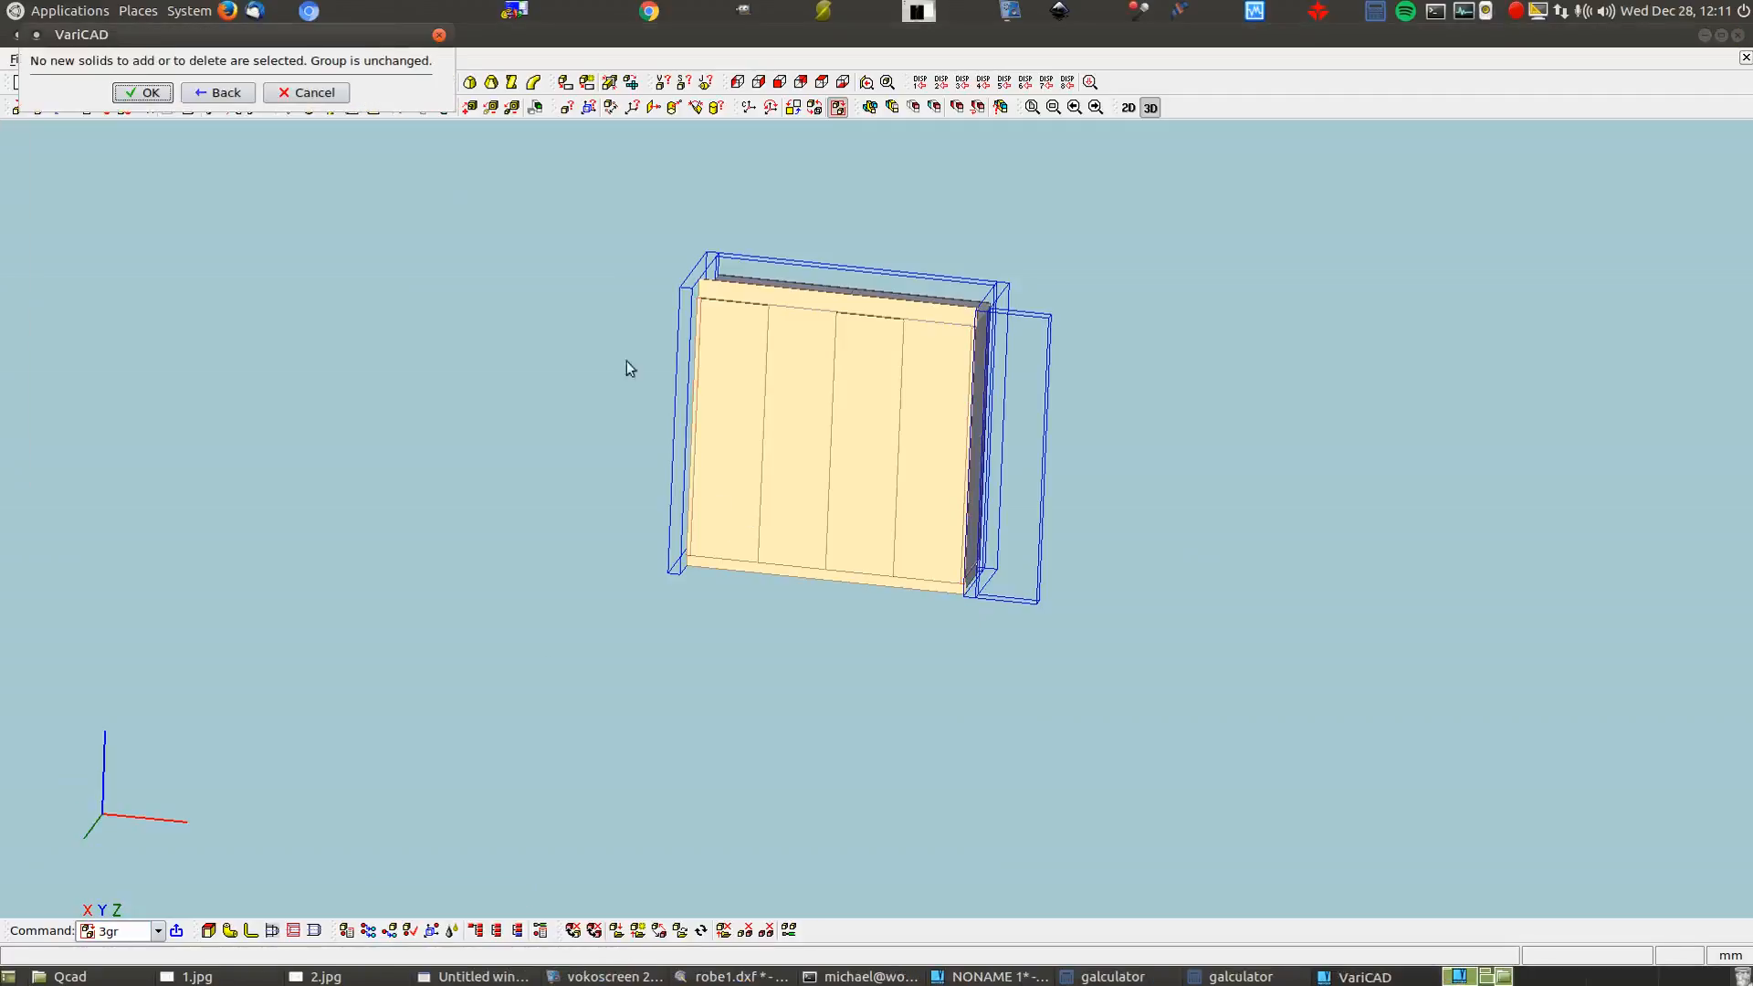
pyautogui.click(143, 92)
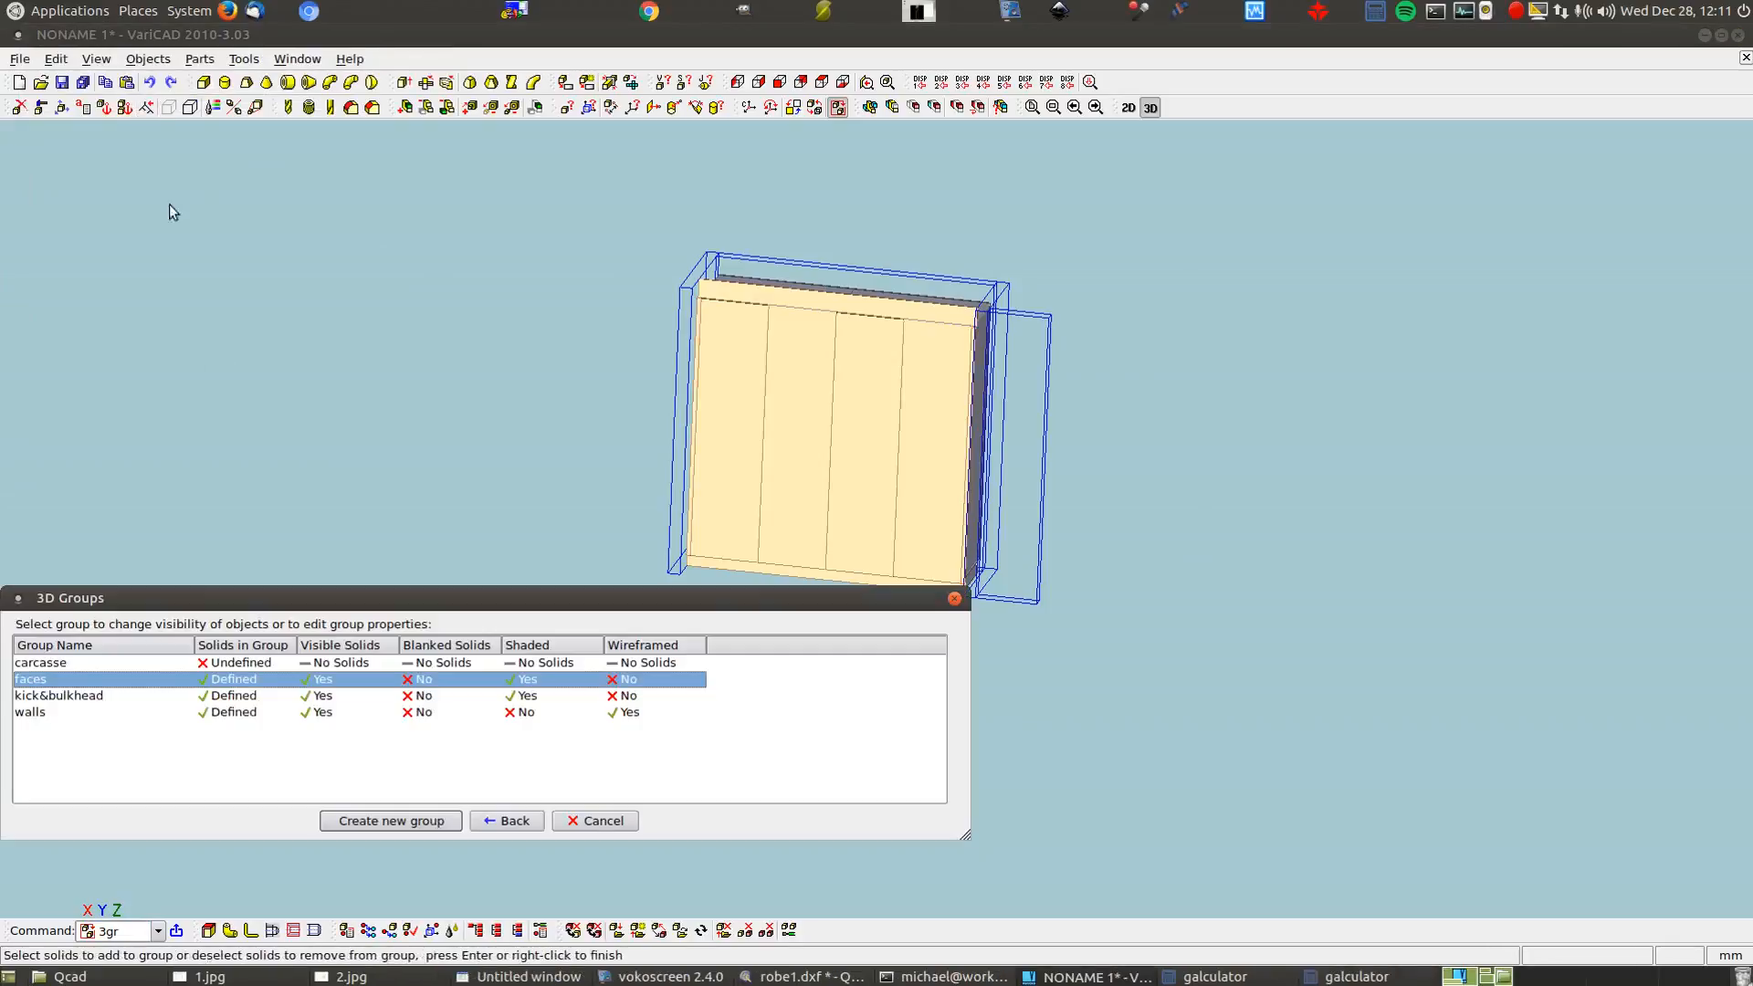
# Add the four door panels to the faces group
pyautogui.rightClick(263, 681)
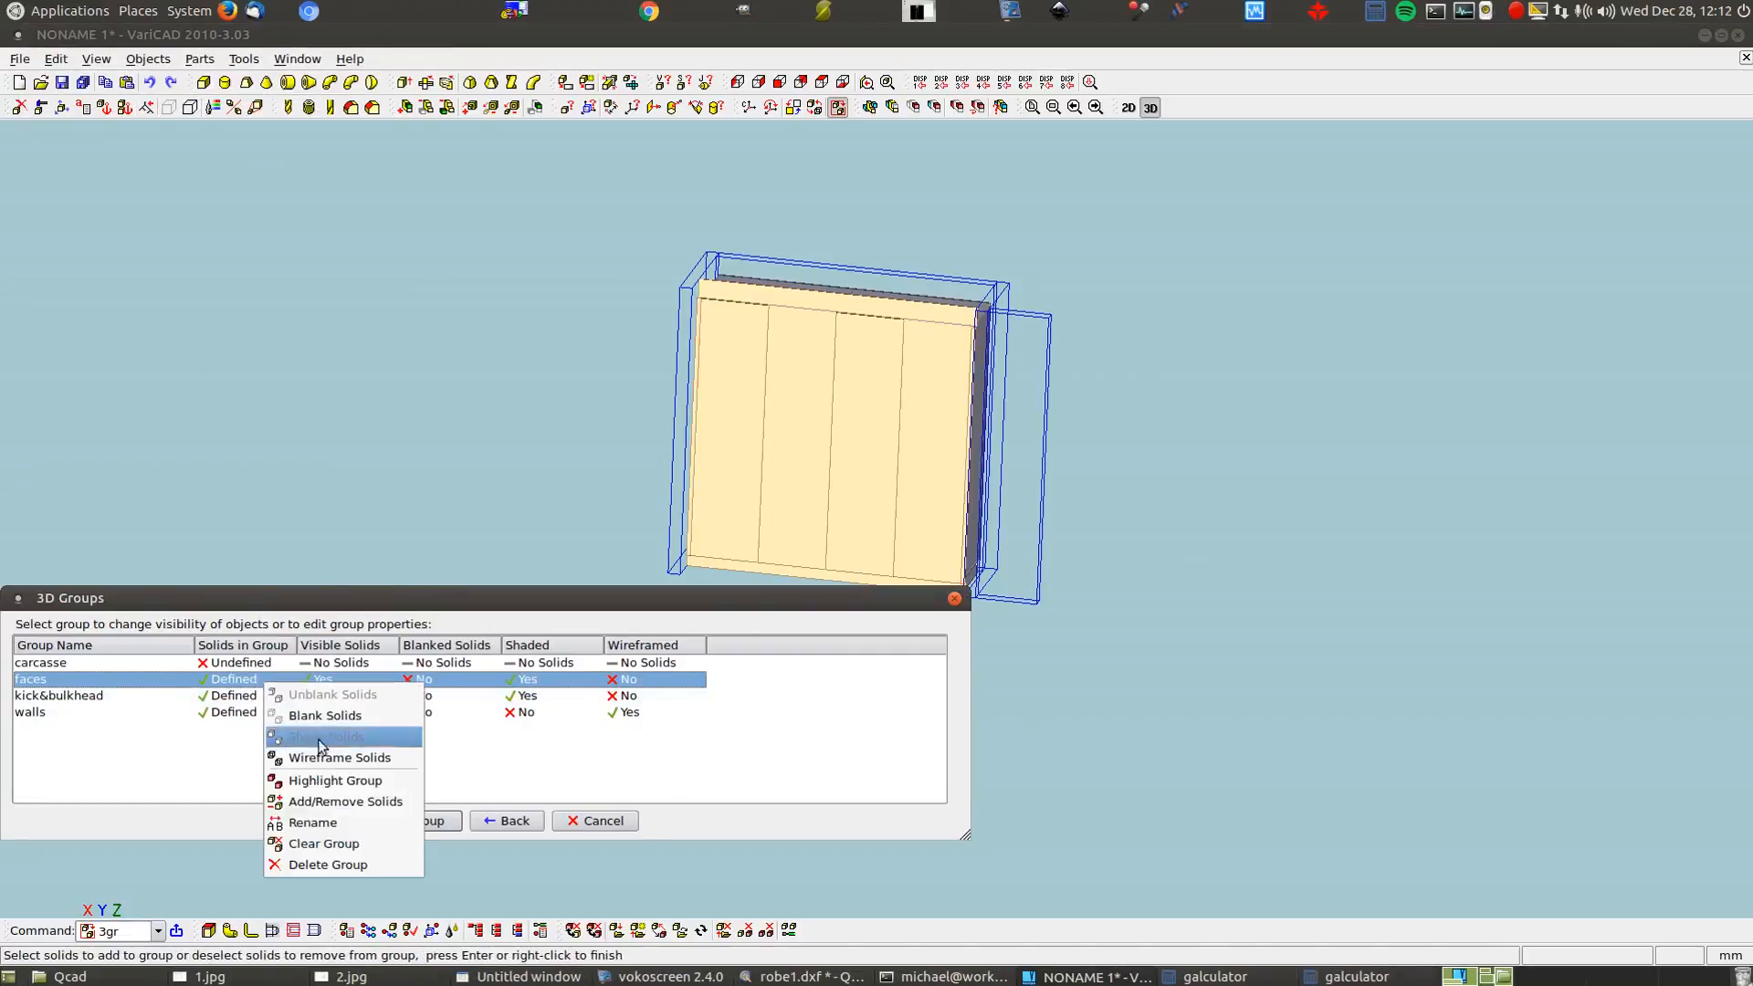
pyautogui.click(334, 800)
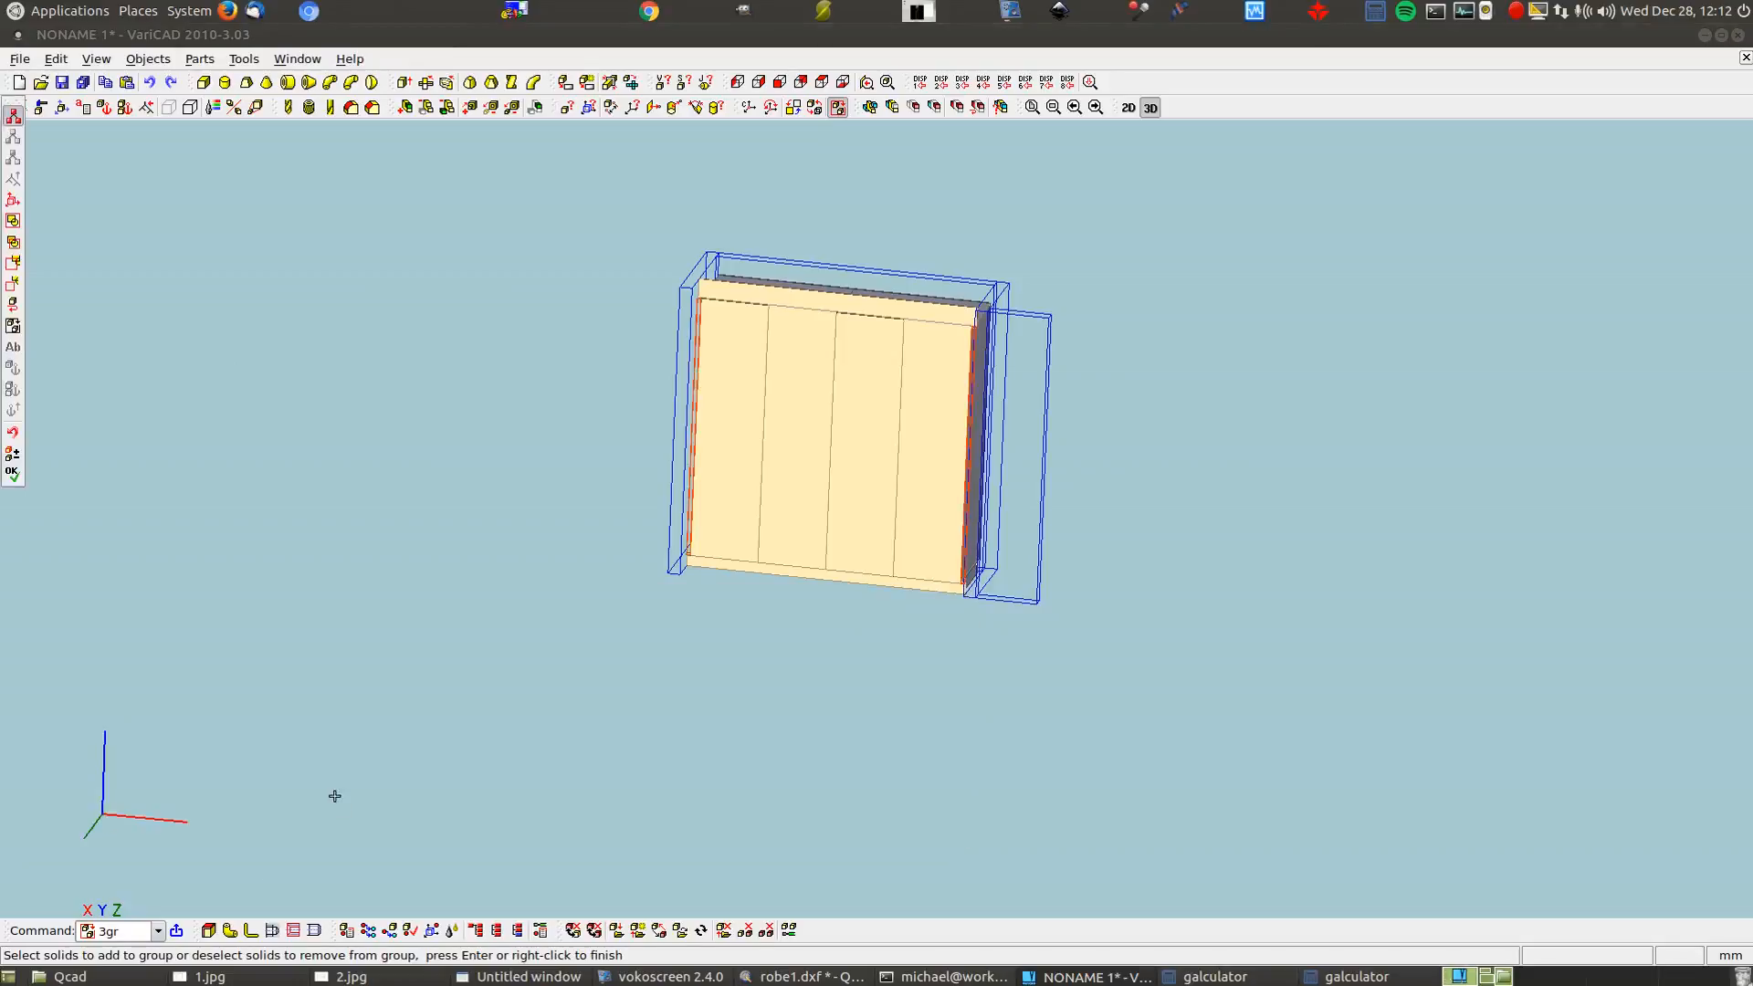
pyautogui.click(731, 487)
pyautogui.click(817, 479)
pyautogui.click(863, 479)
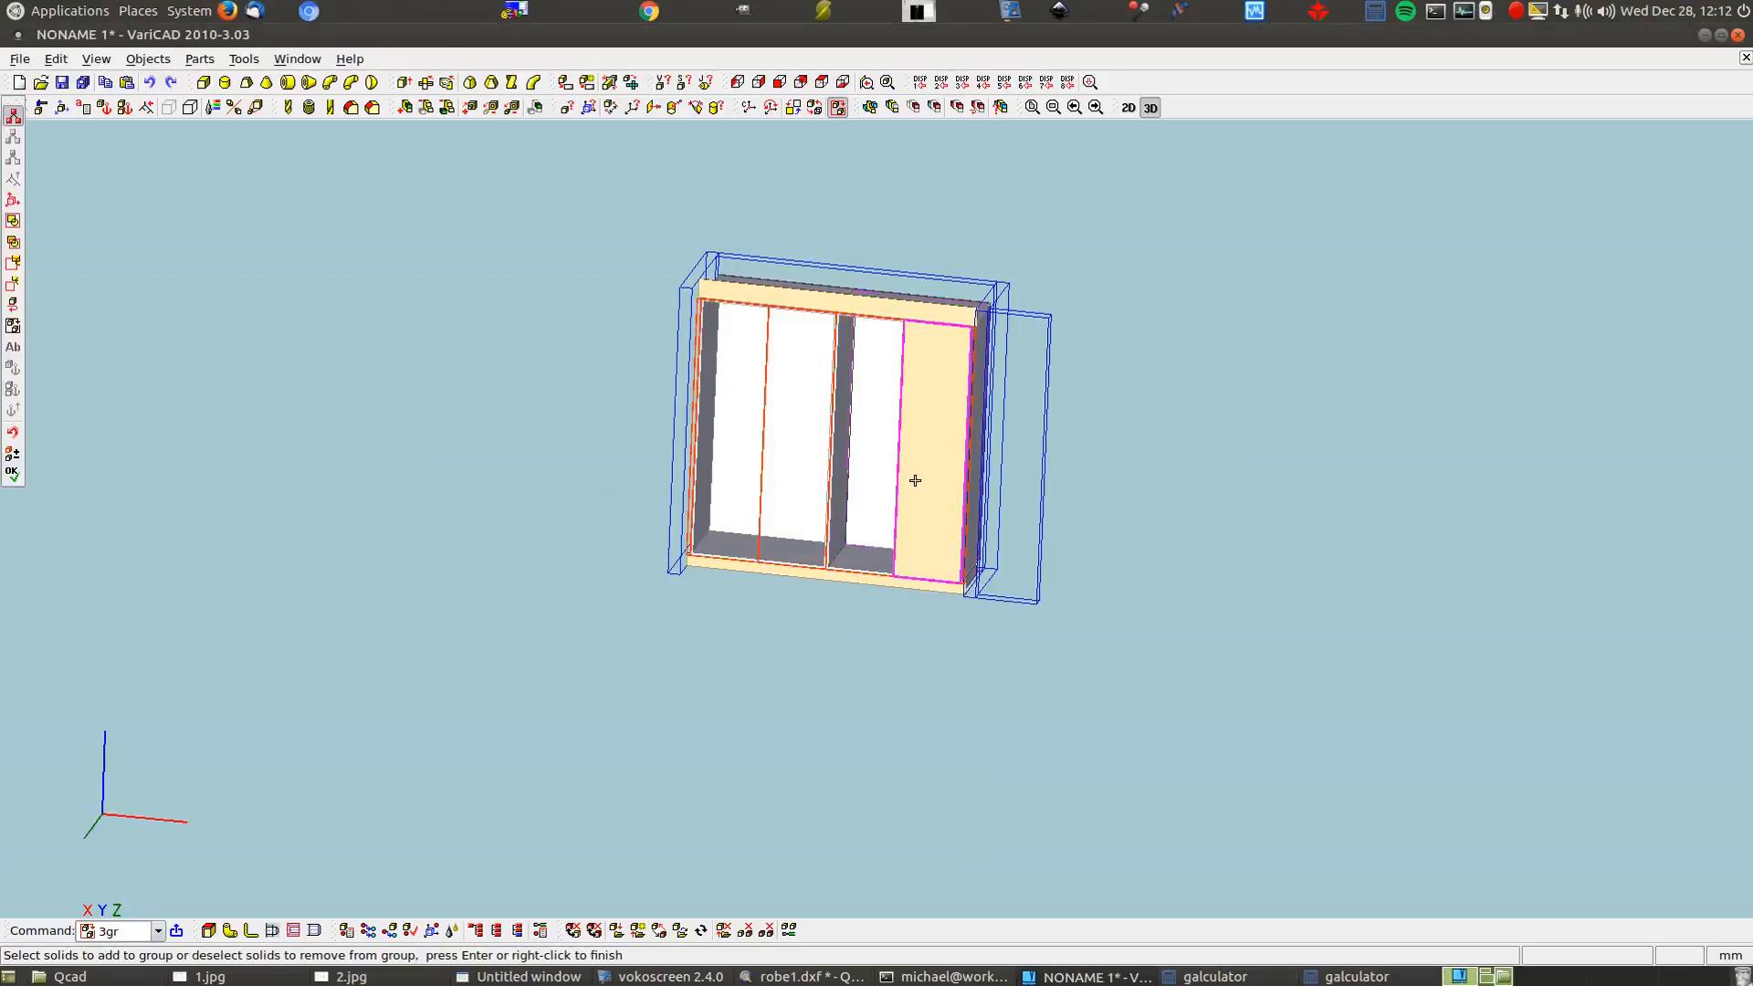
pyautogui.click(915, 480)
pyautogui.rightClick(642, 731)
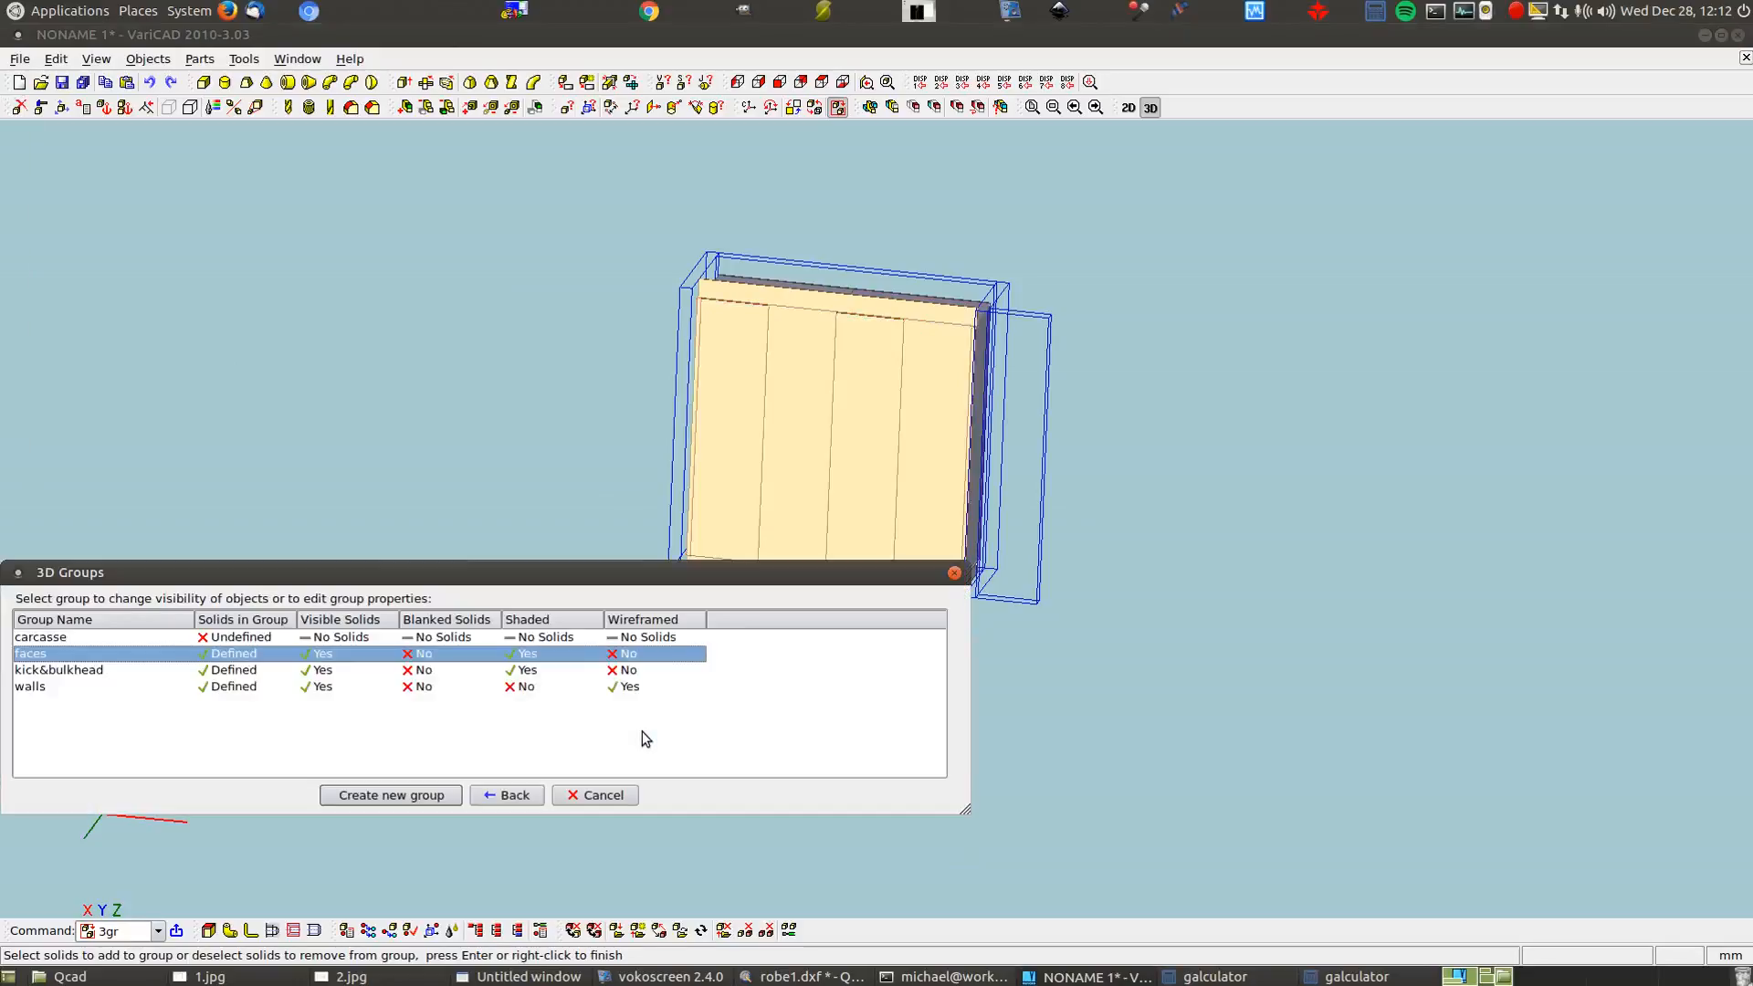
# Blank the faces group and return to the model
pyautogui.rightClick(479, 655)
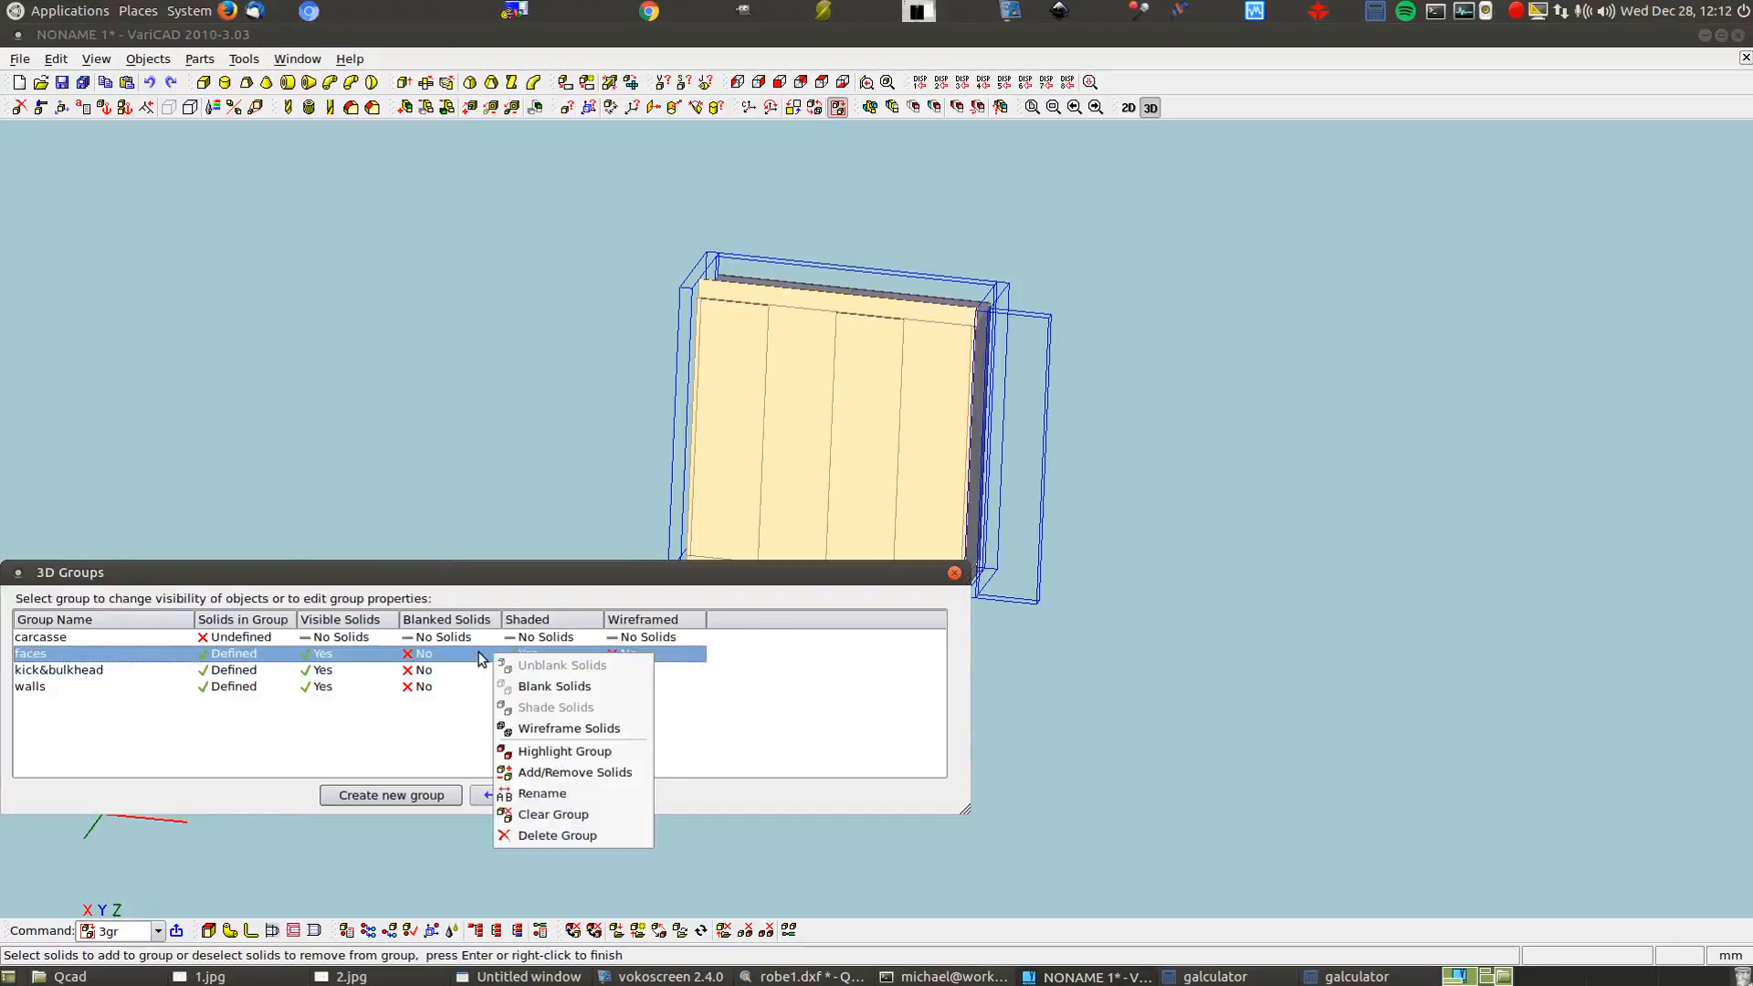
pyautogui.click(512, 687)
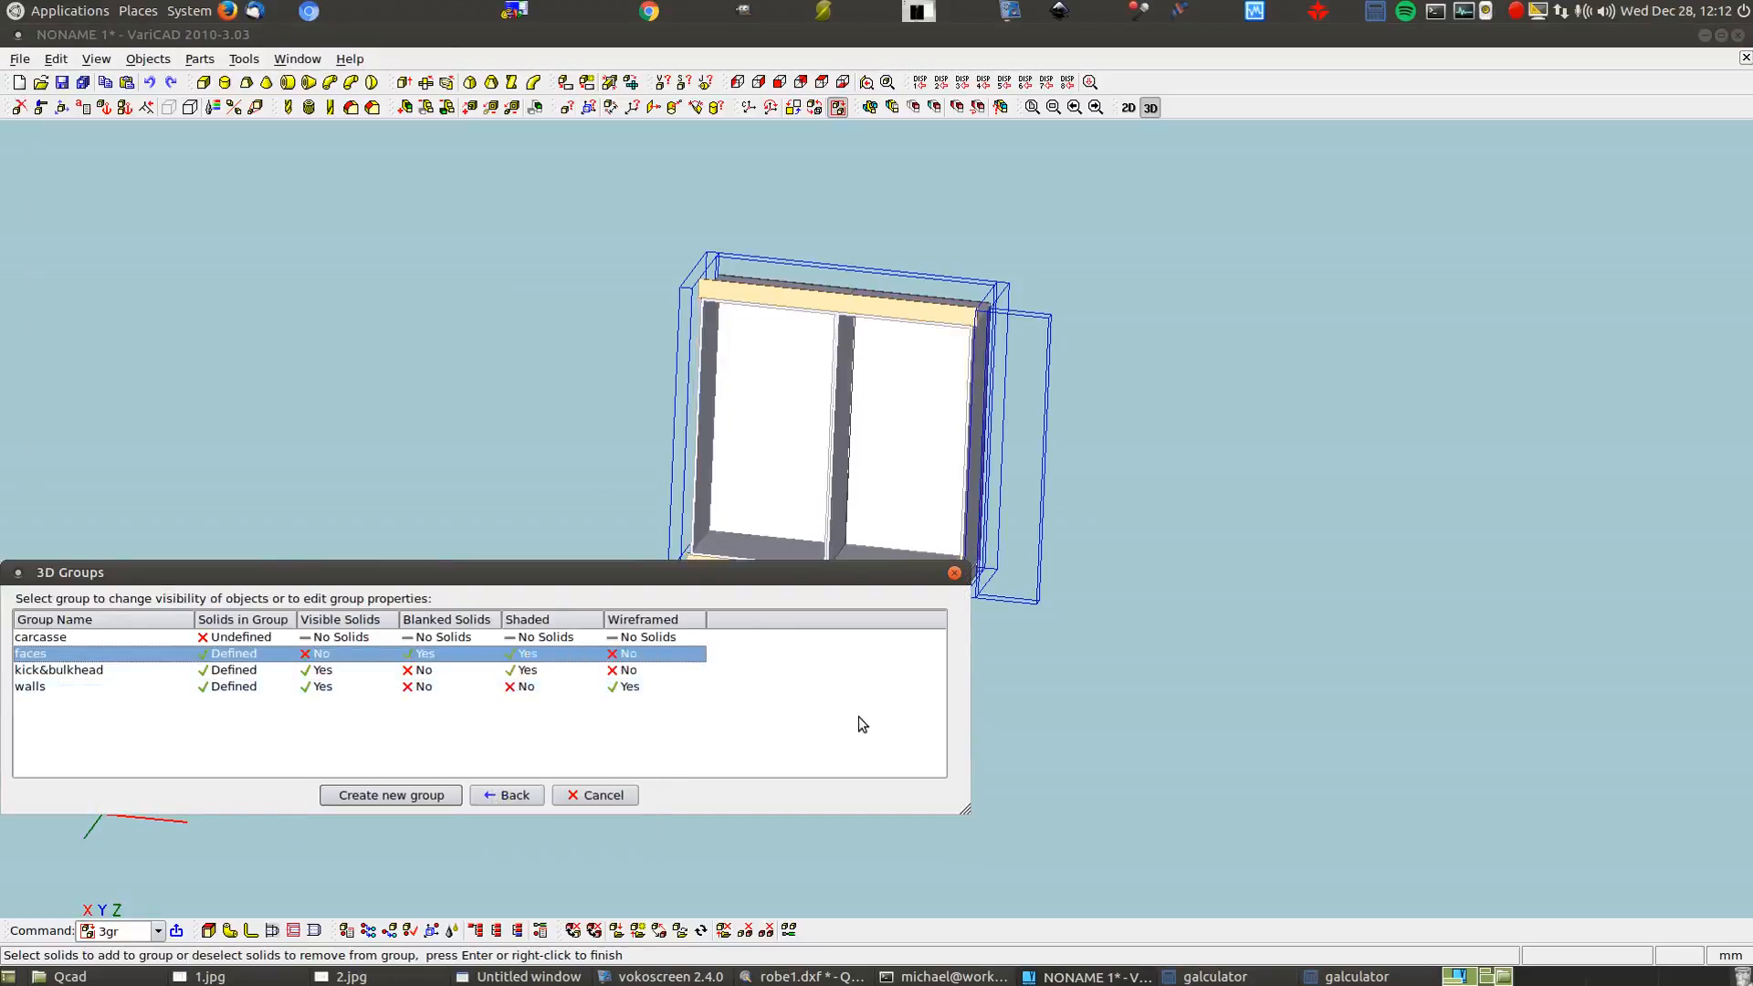
pyautogui.click(505, 796)
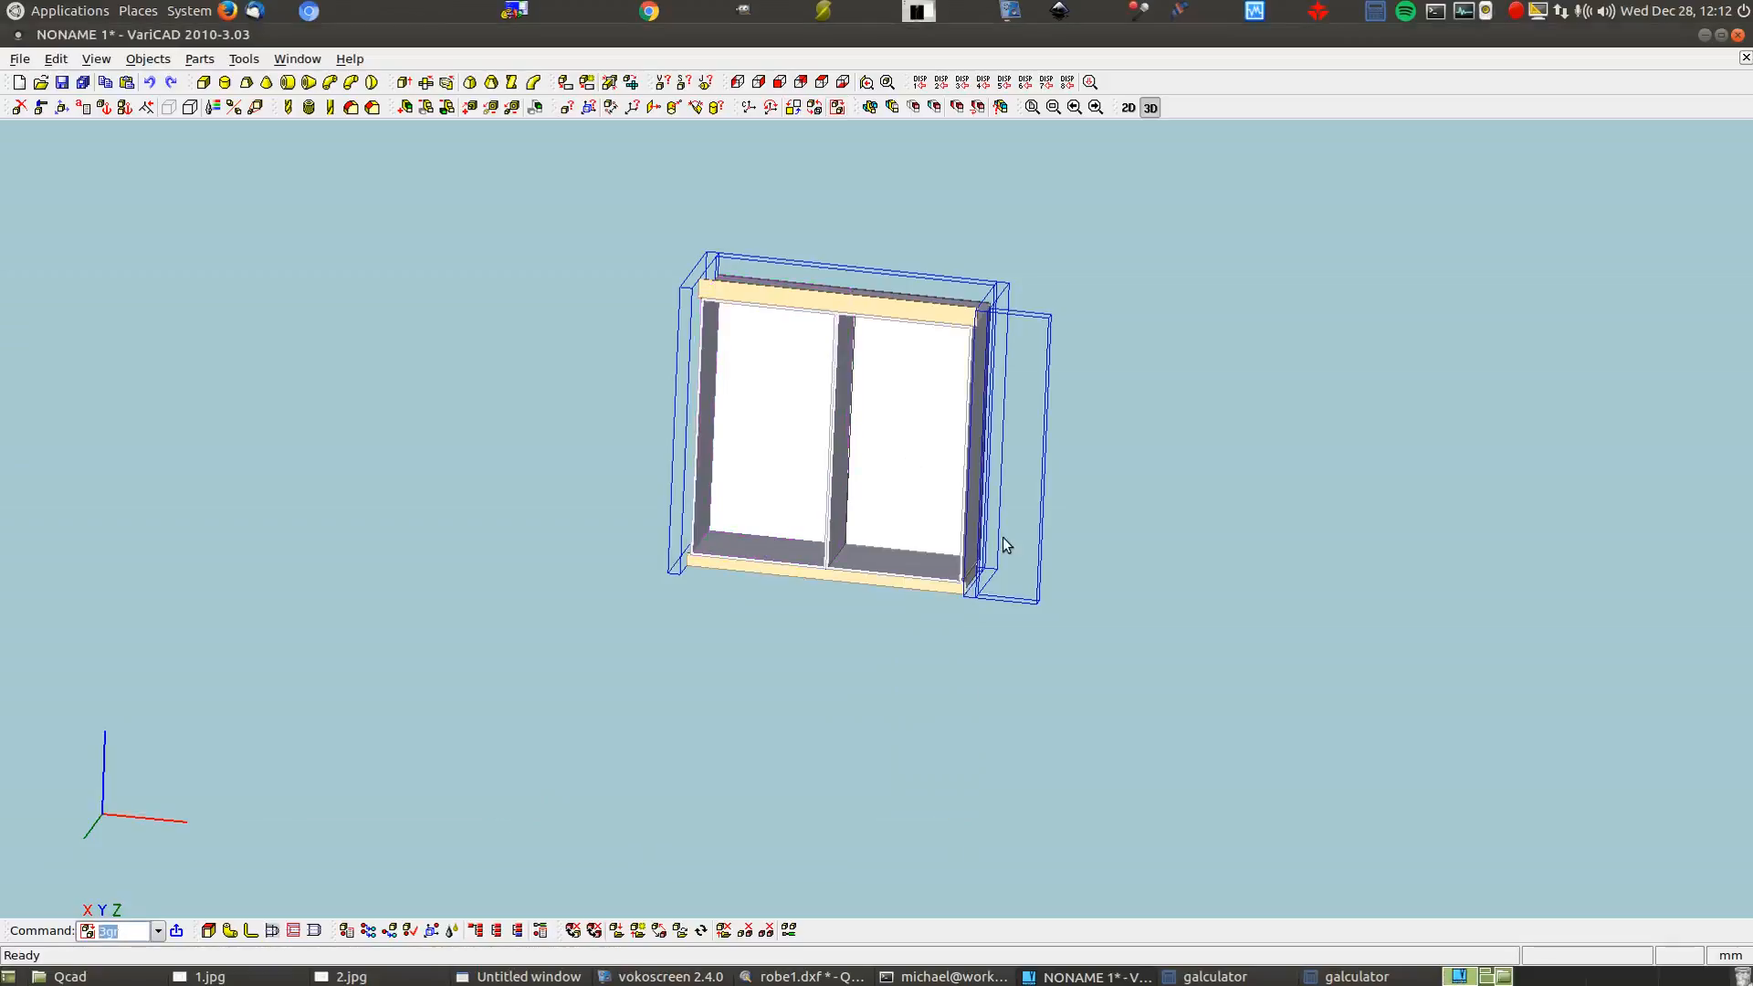
# Check the dimensions of the panel in the left compartment with Modify Solid
pyautogui.click(40, 107)
pyautogui.click(731, 438)
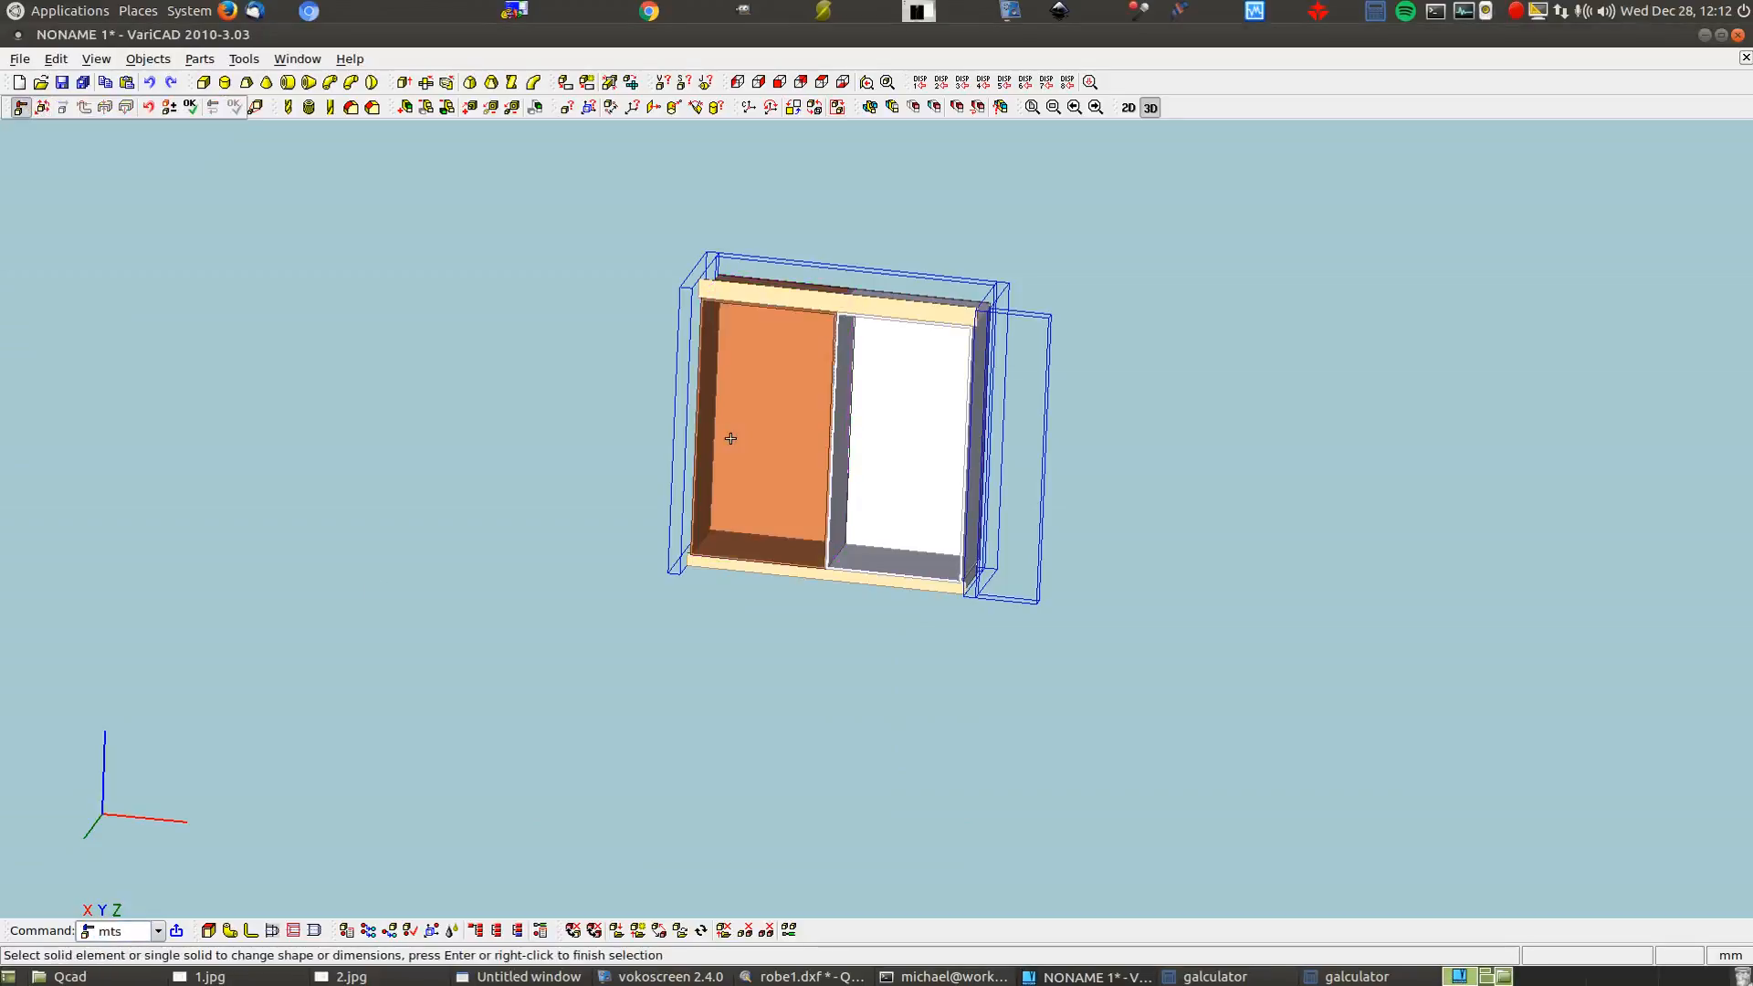
pyautogui.rightClick(730, 438)
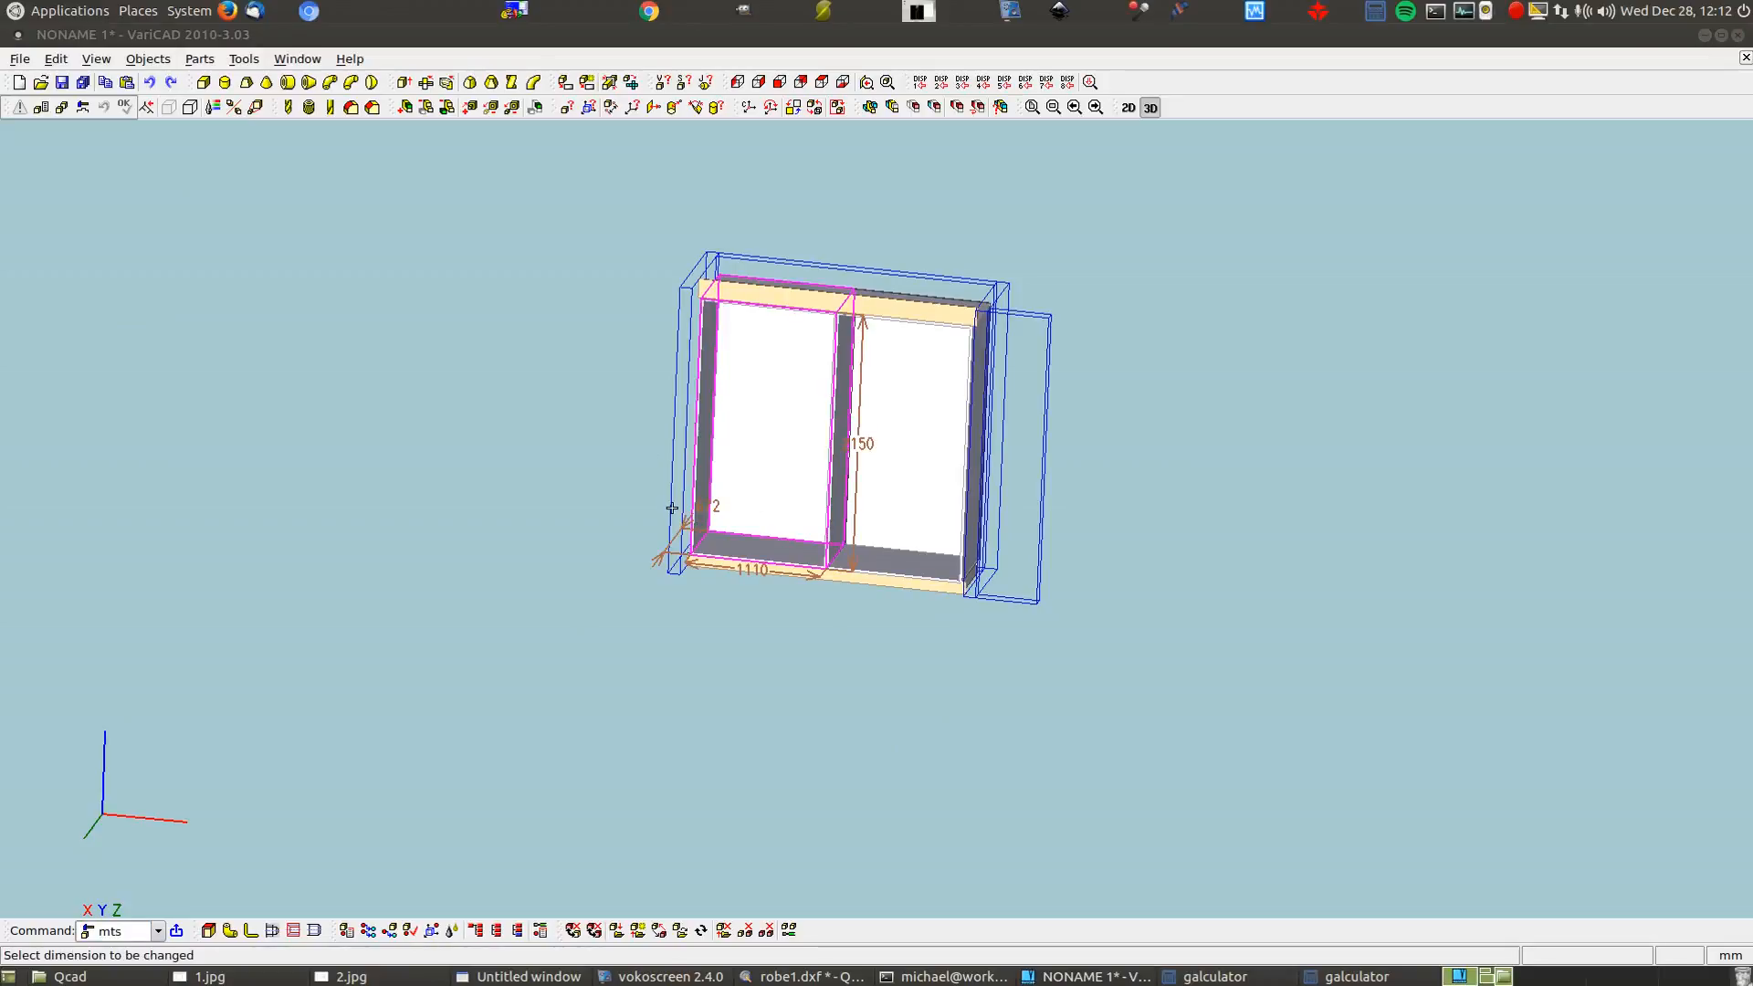
pyautogui.click(898, 656)
pyautogui.press('Escape')
pyautogui.press('Escape')
# Orbit toward the right side and check the middle partition's dimensions
pyautogui.click(40, 107)
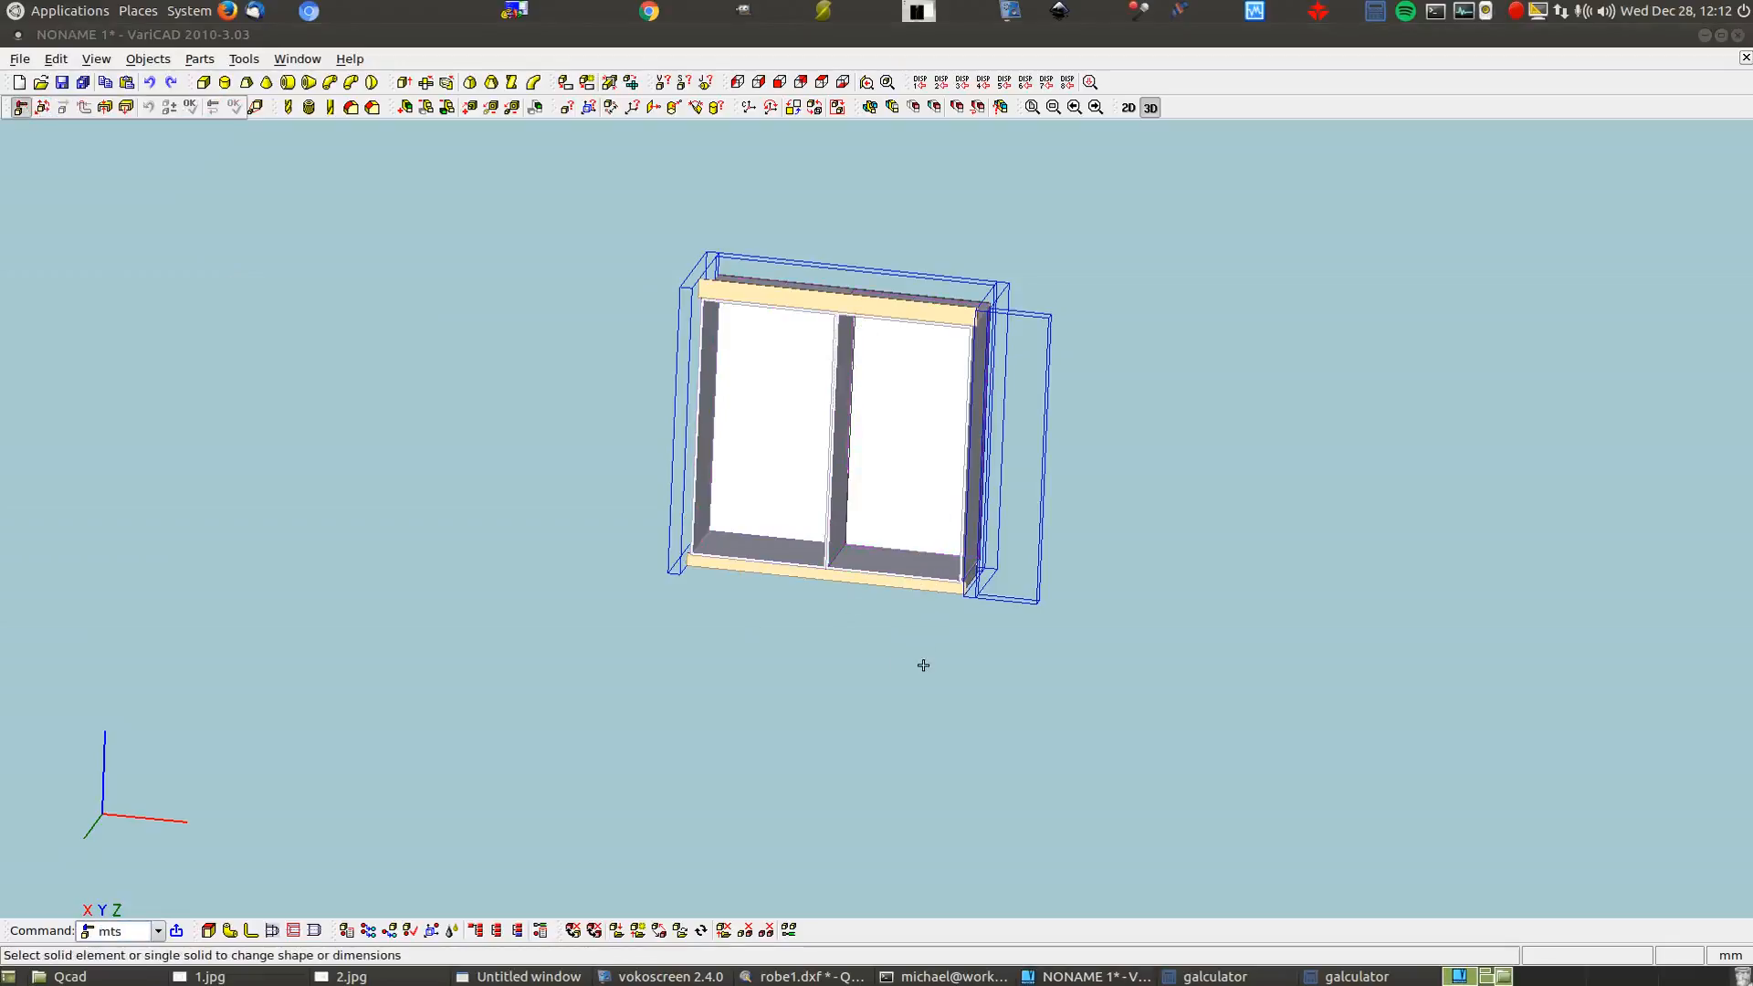
pyautogui.moveTo(923, 665); pyautogui.dragTo(825, 646, button='middle')
pyautogui.click(801, 487)
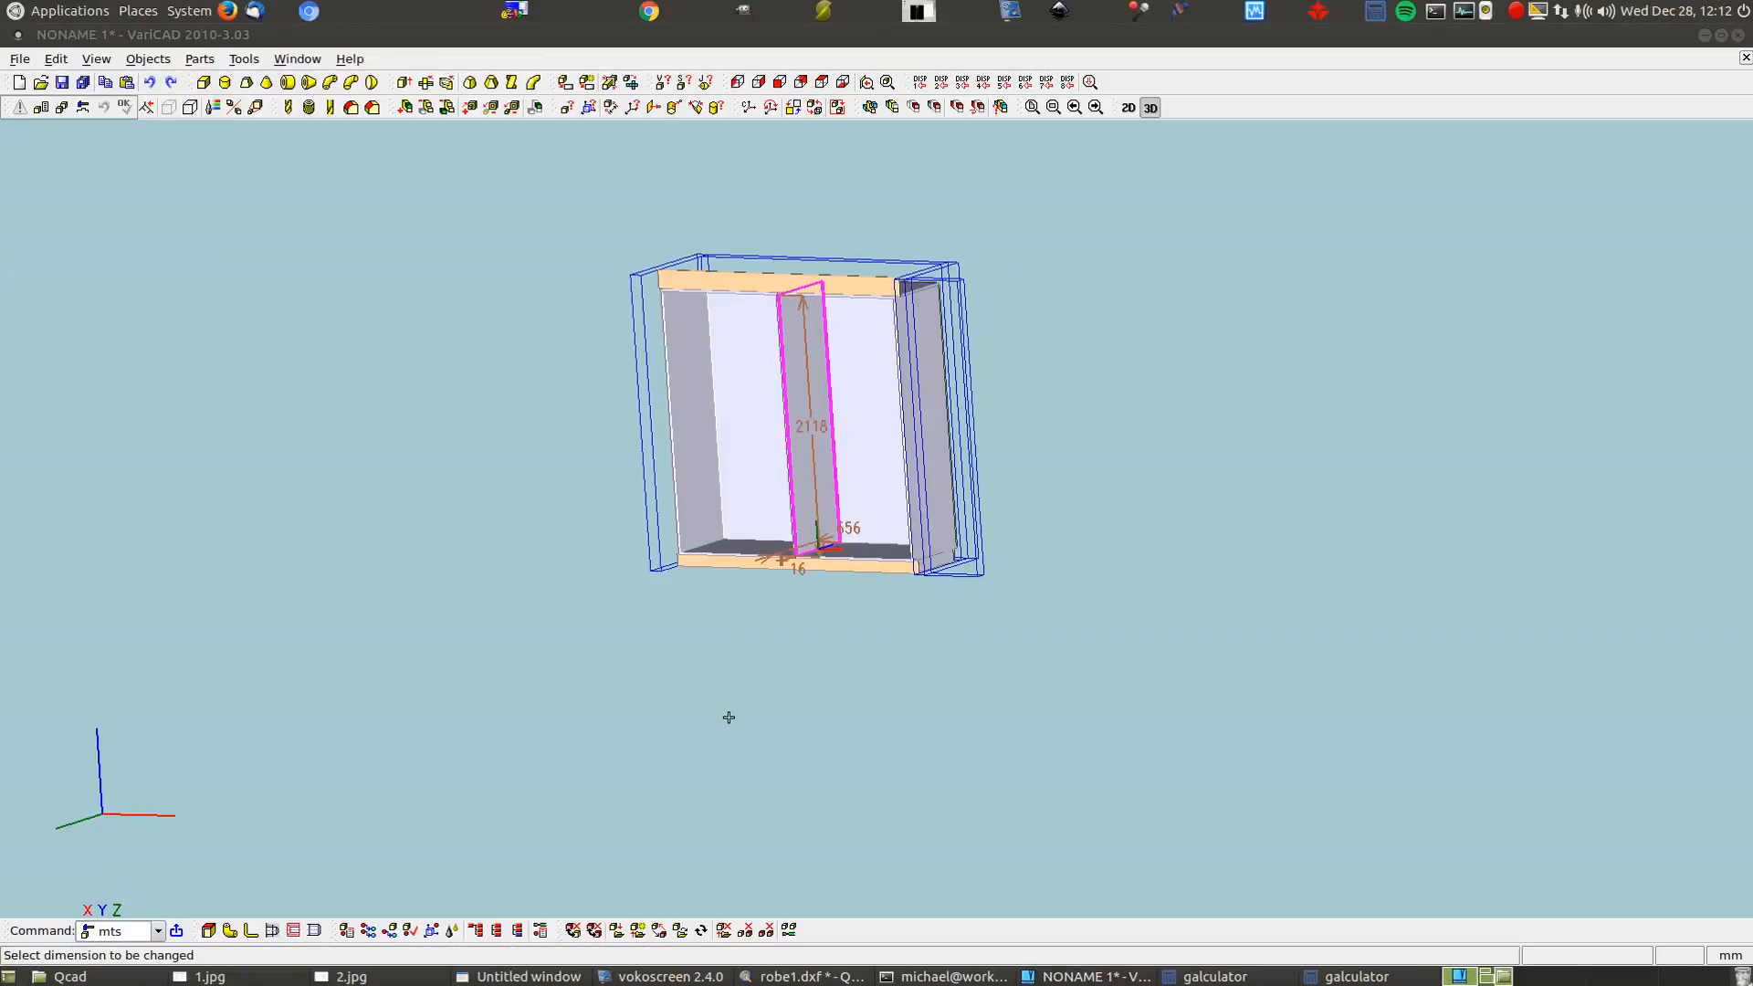
pyautogui.press('Escape')
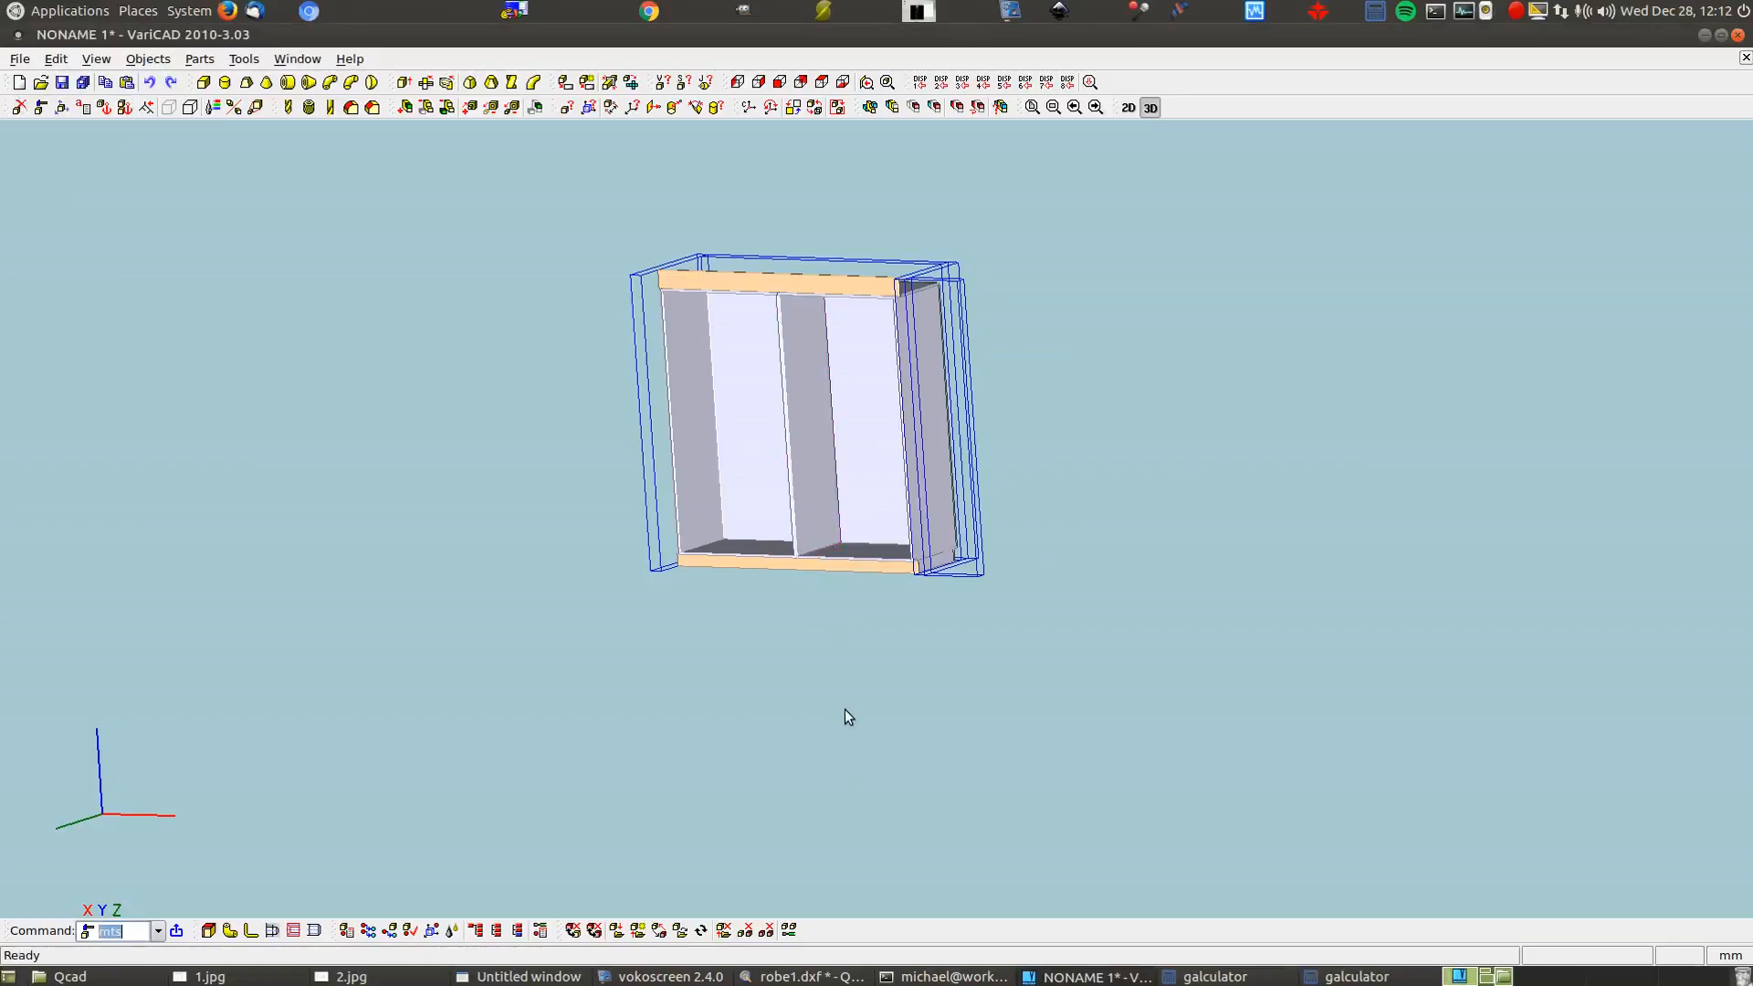
# Open shape editing for the right-hand panel, then exit without changes
pyautogui.rightClick(867, 442)
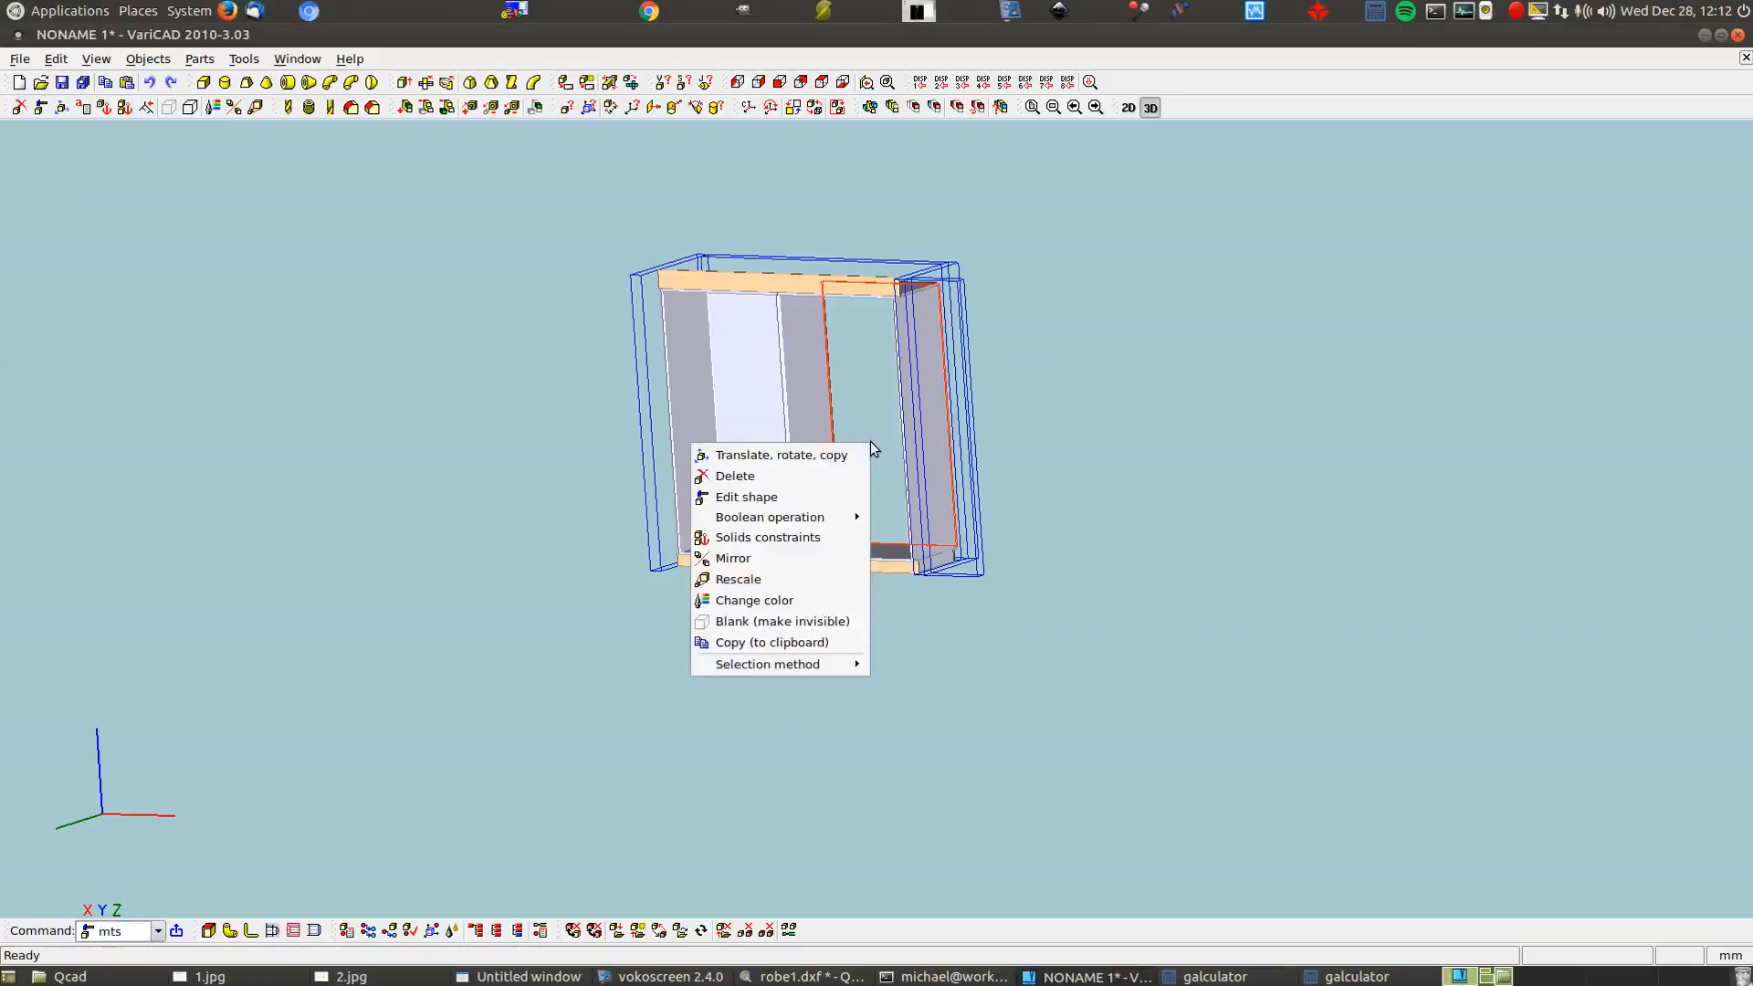
pyautogui.click(802, 499)
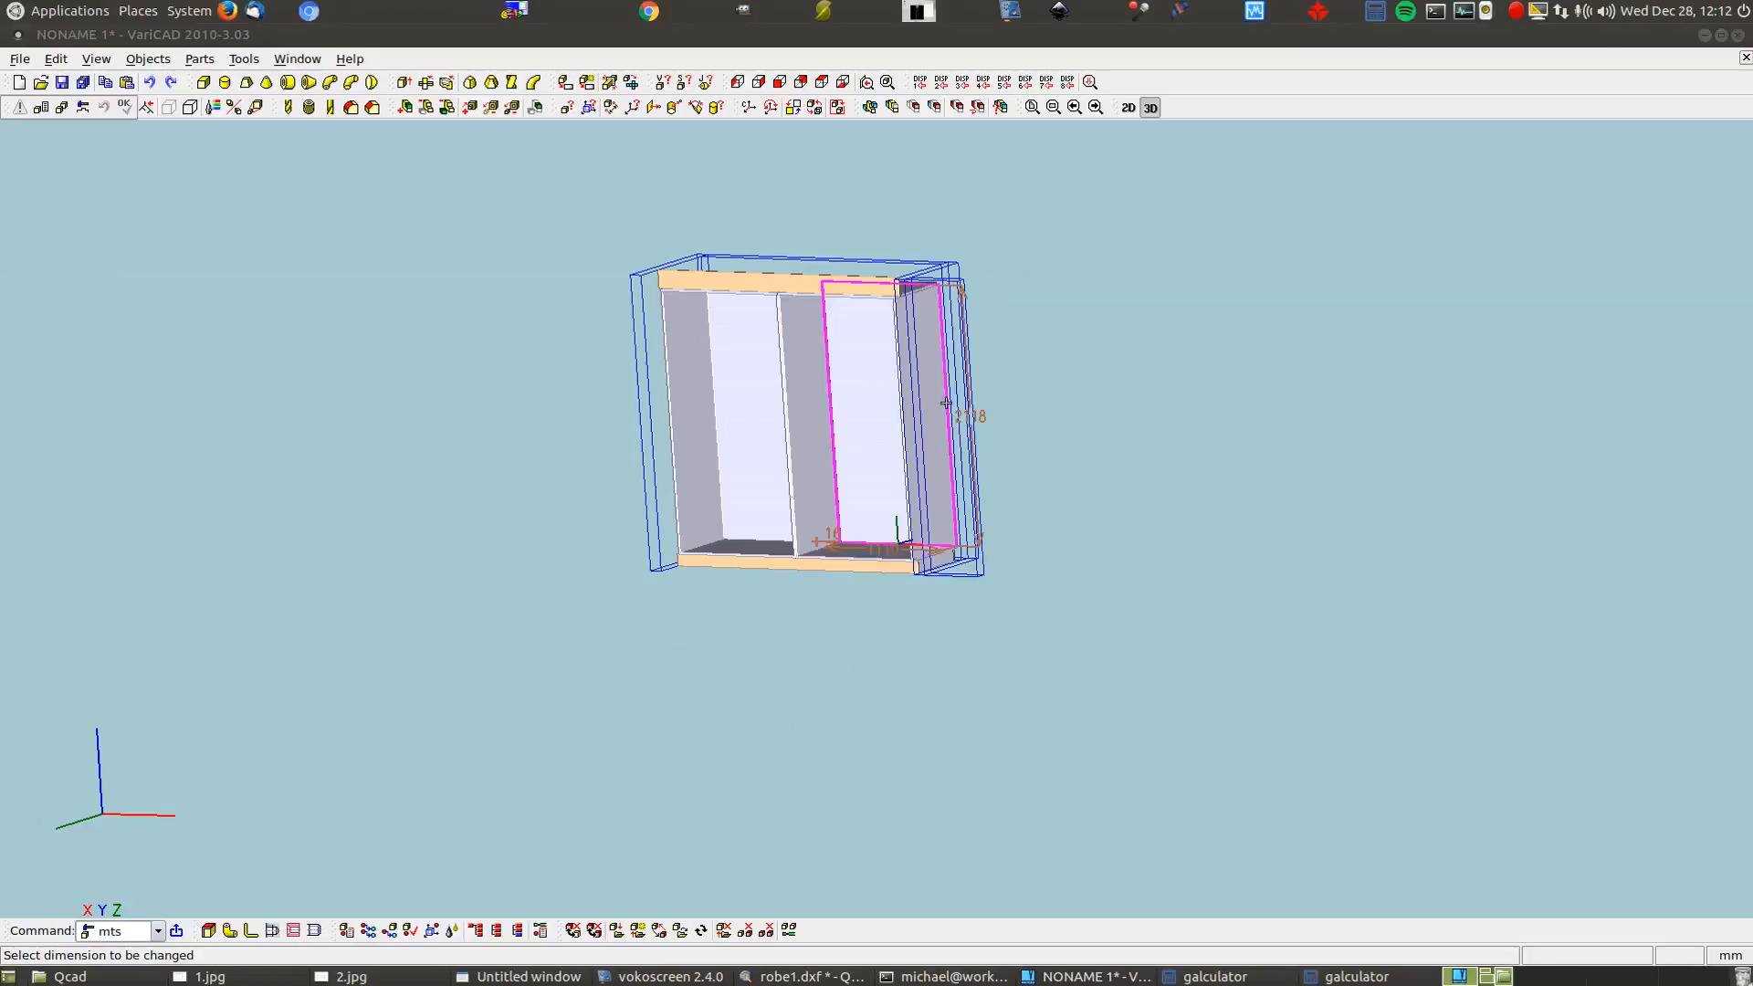
pyautogui.click(1080, 416)
pyautogui.press('Escape')
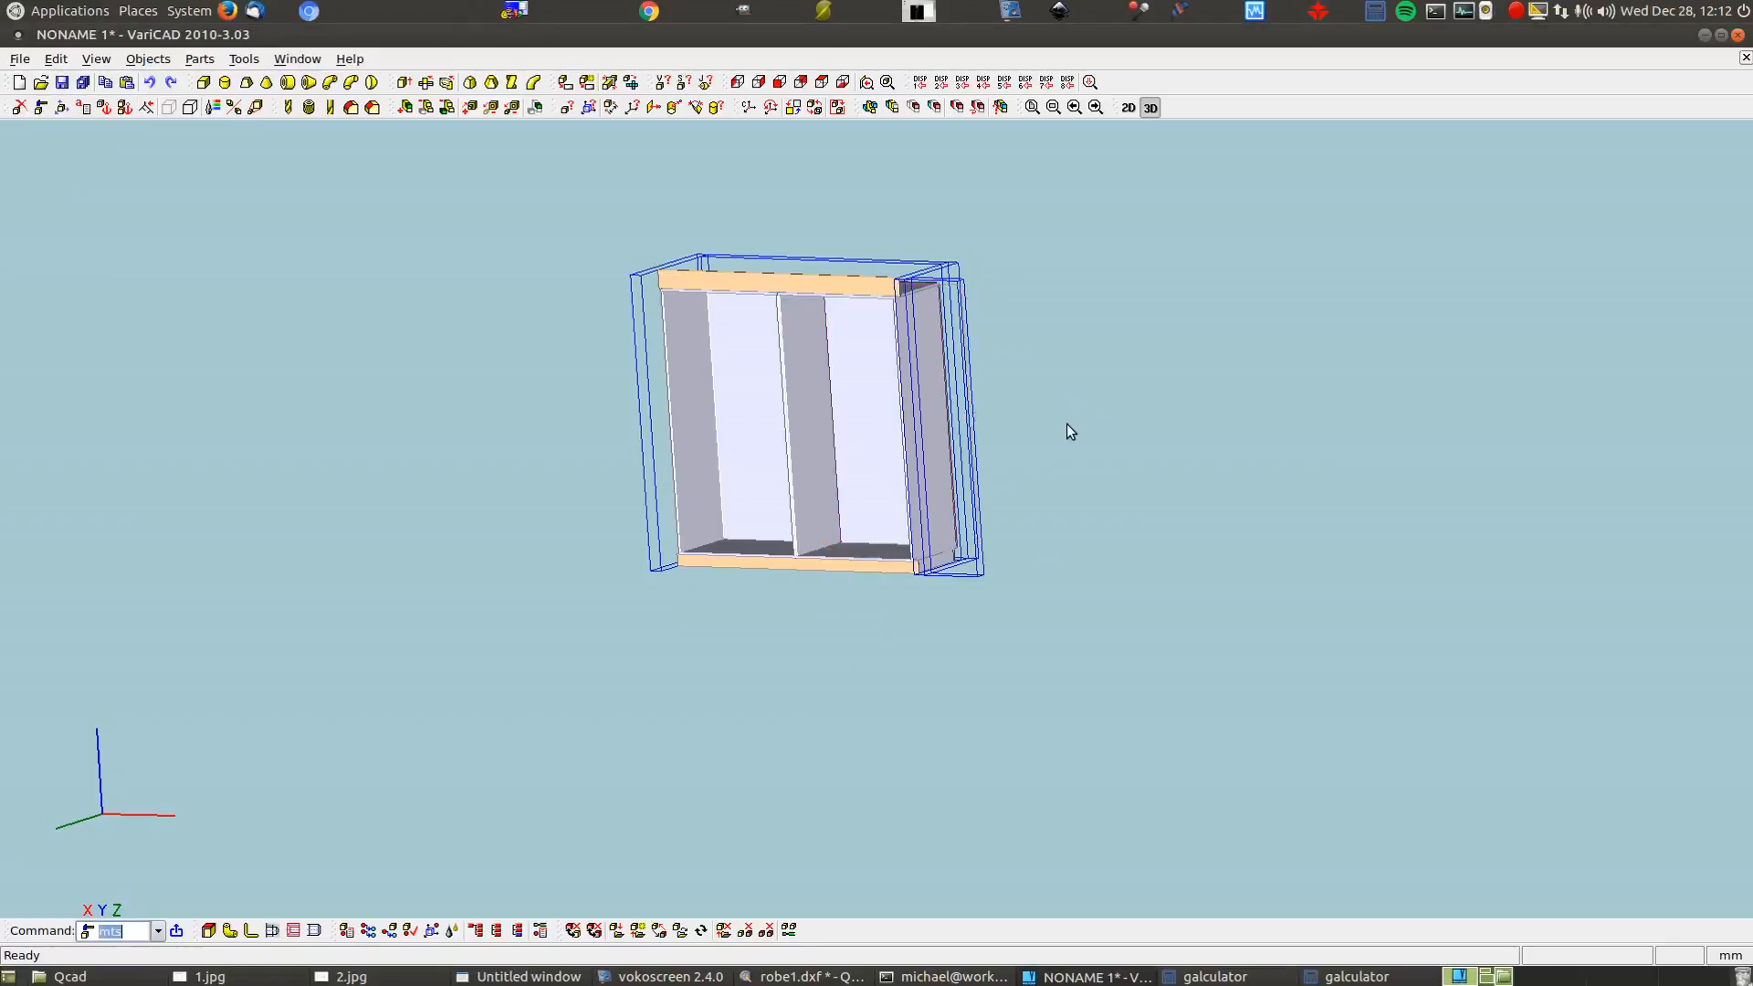
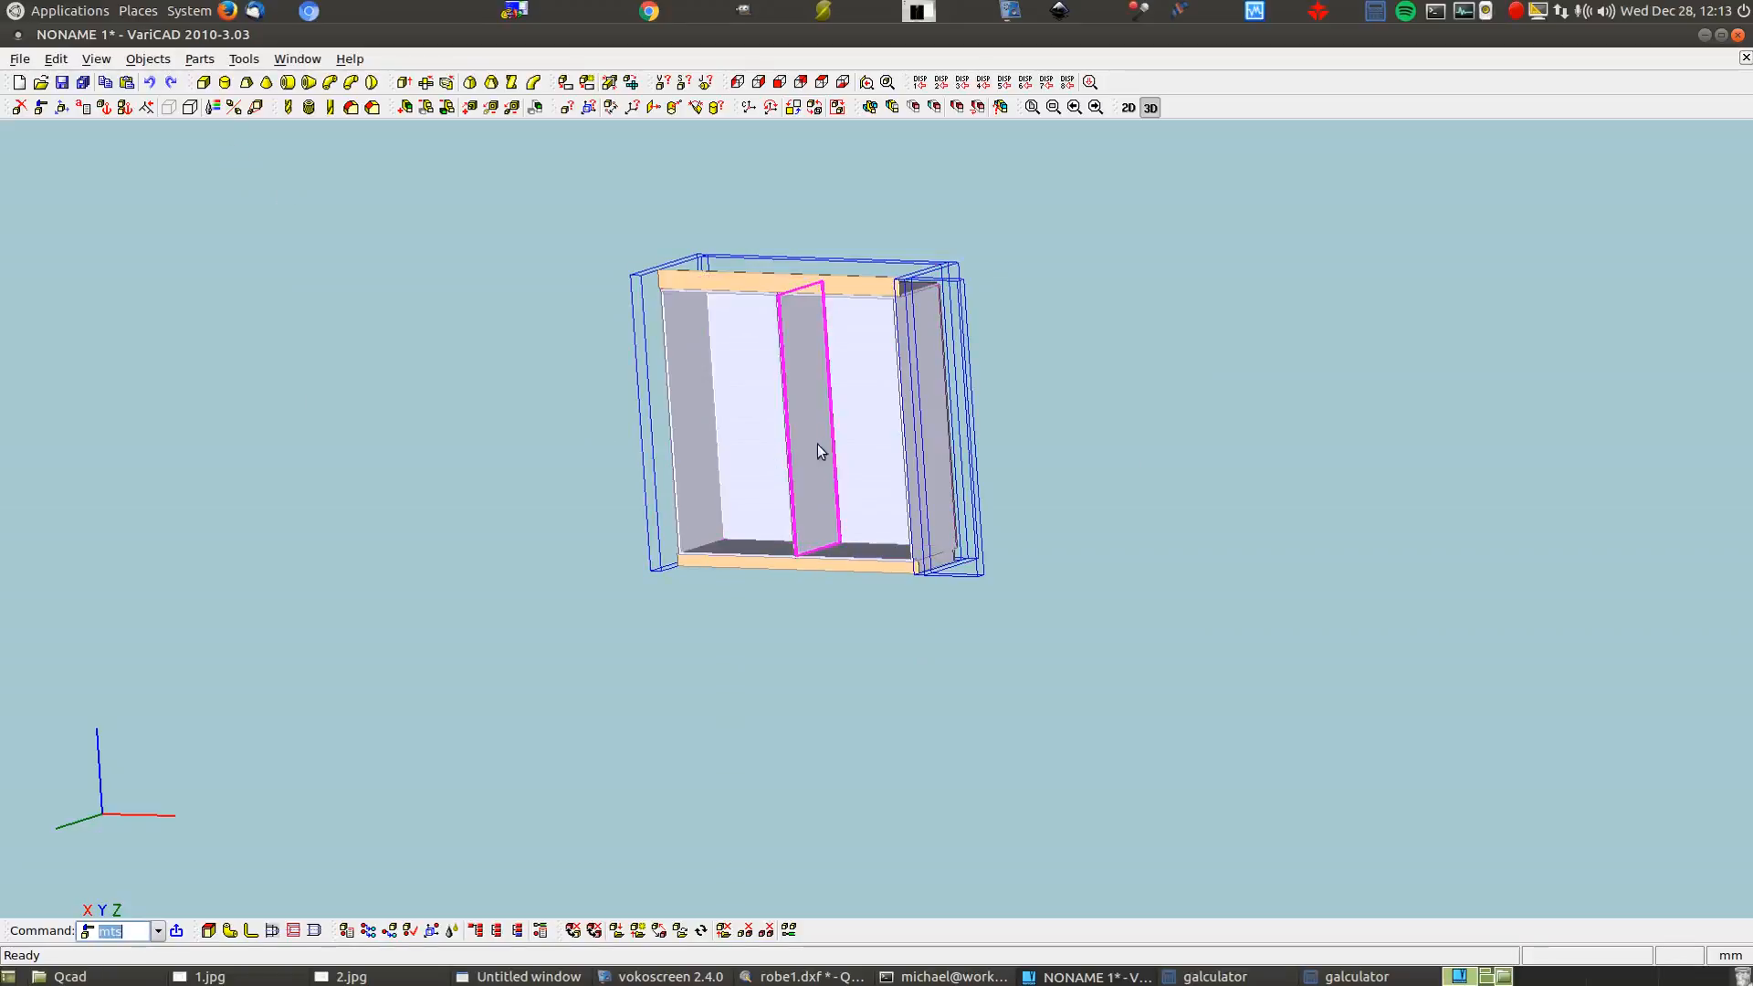
# Create a box 25 high, with width 1078 and length 656 measured point-to-plane inside the cabinet
pyautogui.click(204, 81)
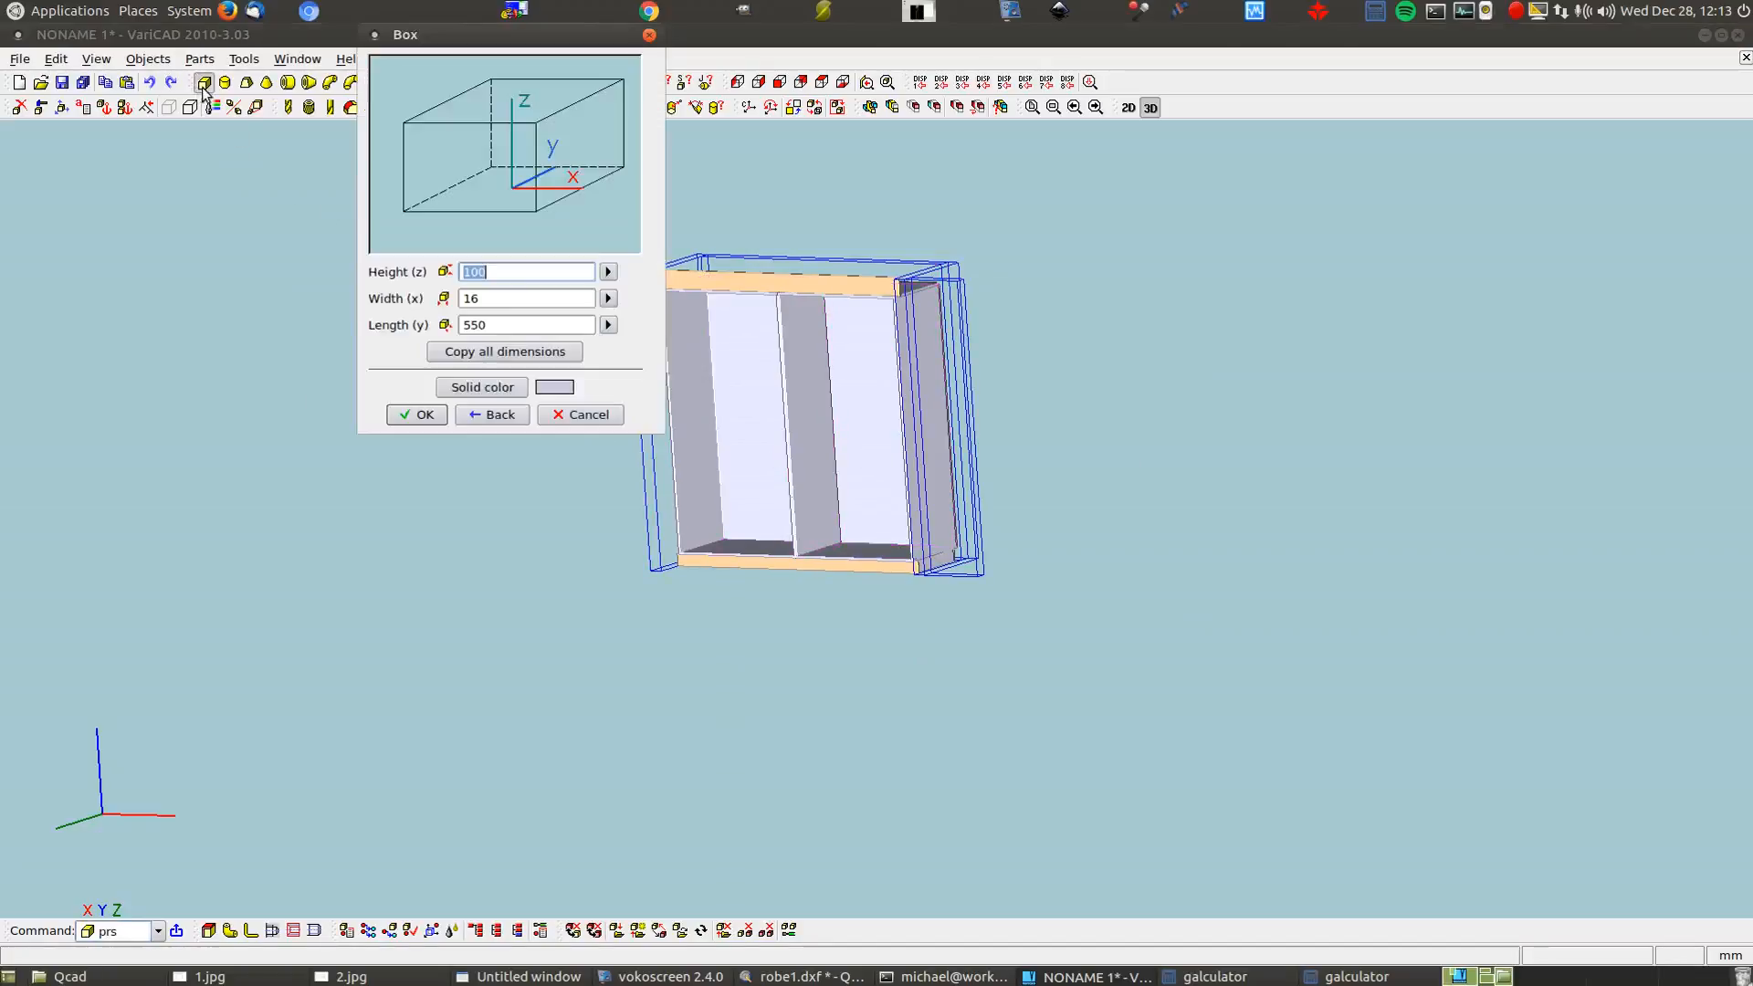
pyautogui.write('25')
pyautogui.doubleClick(470, 298)
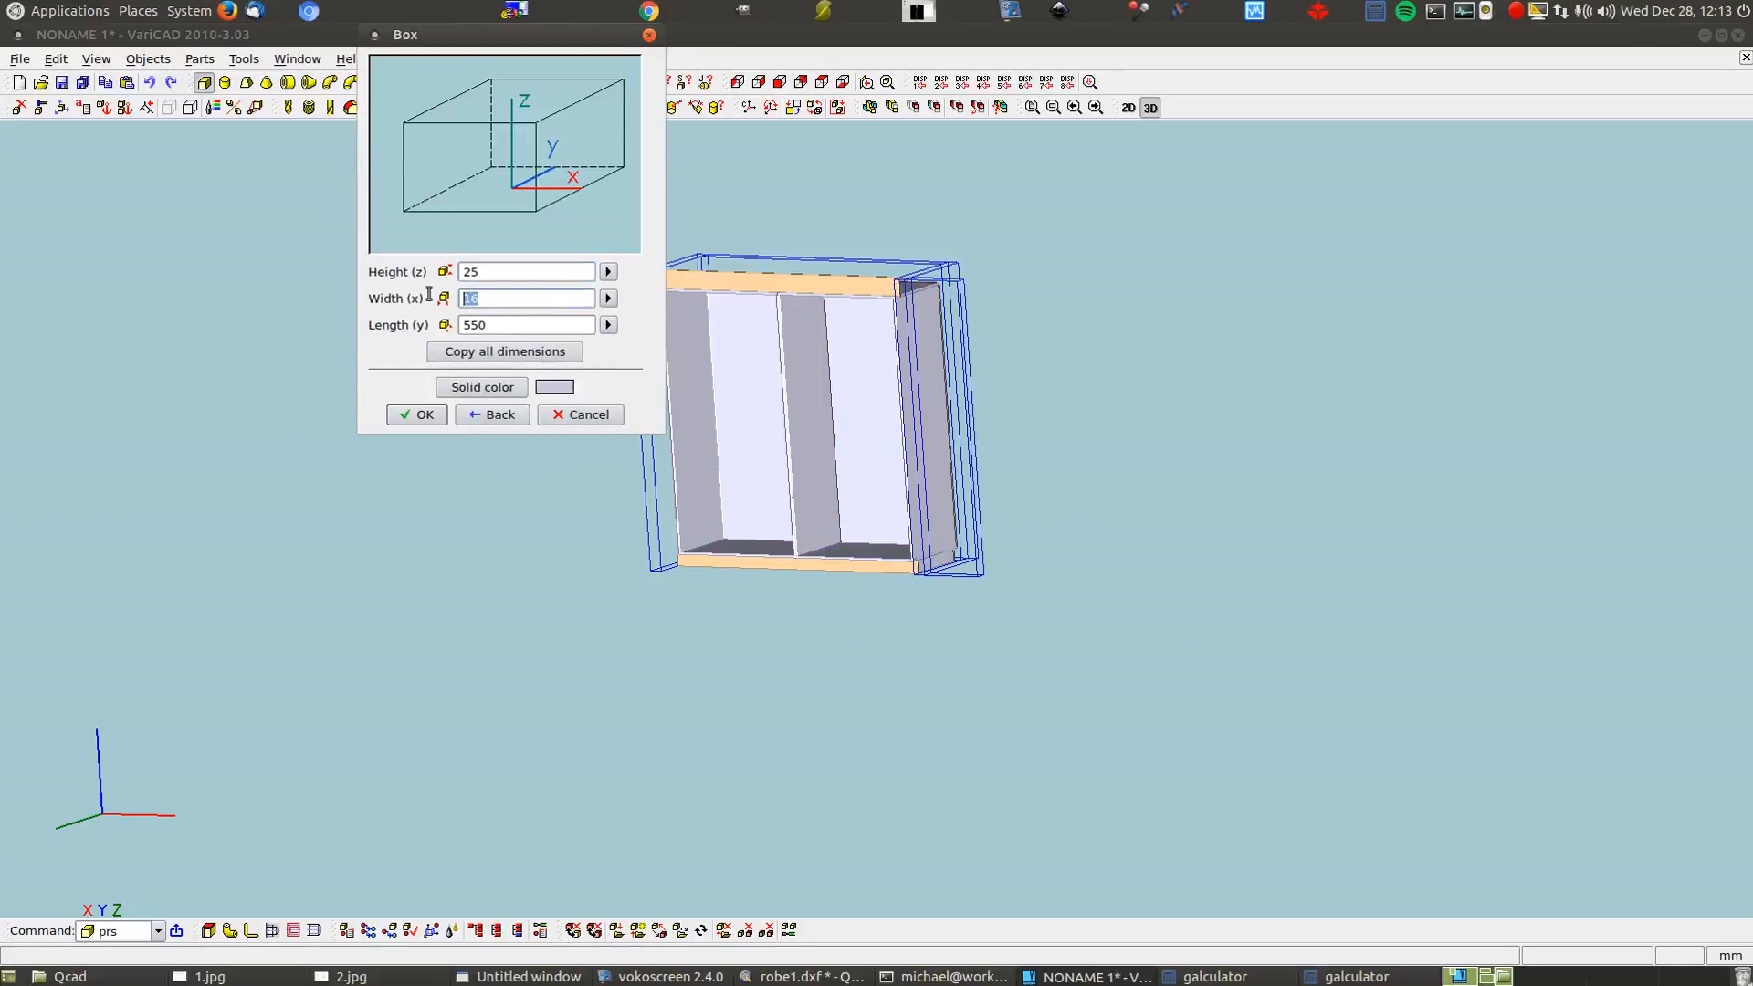
pyautogui.click(608, 299)
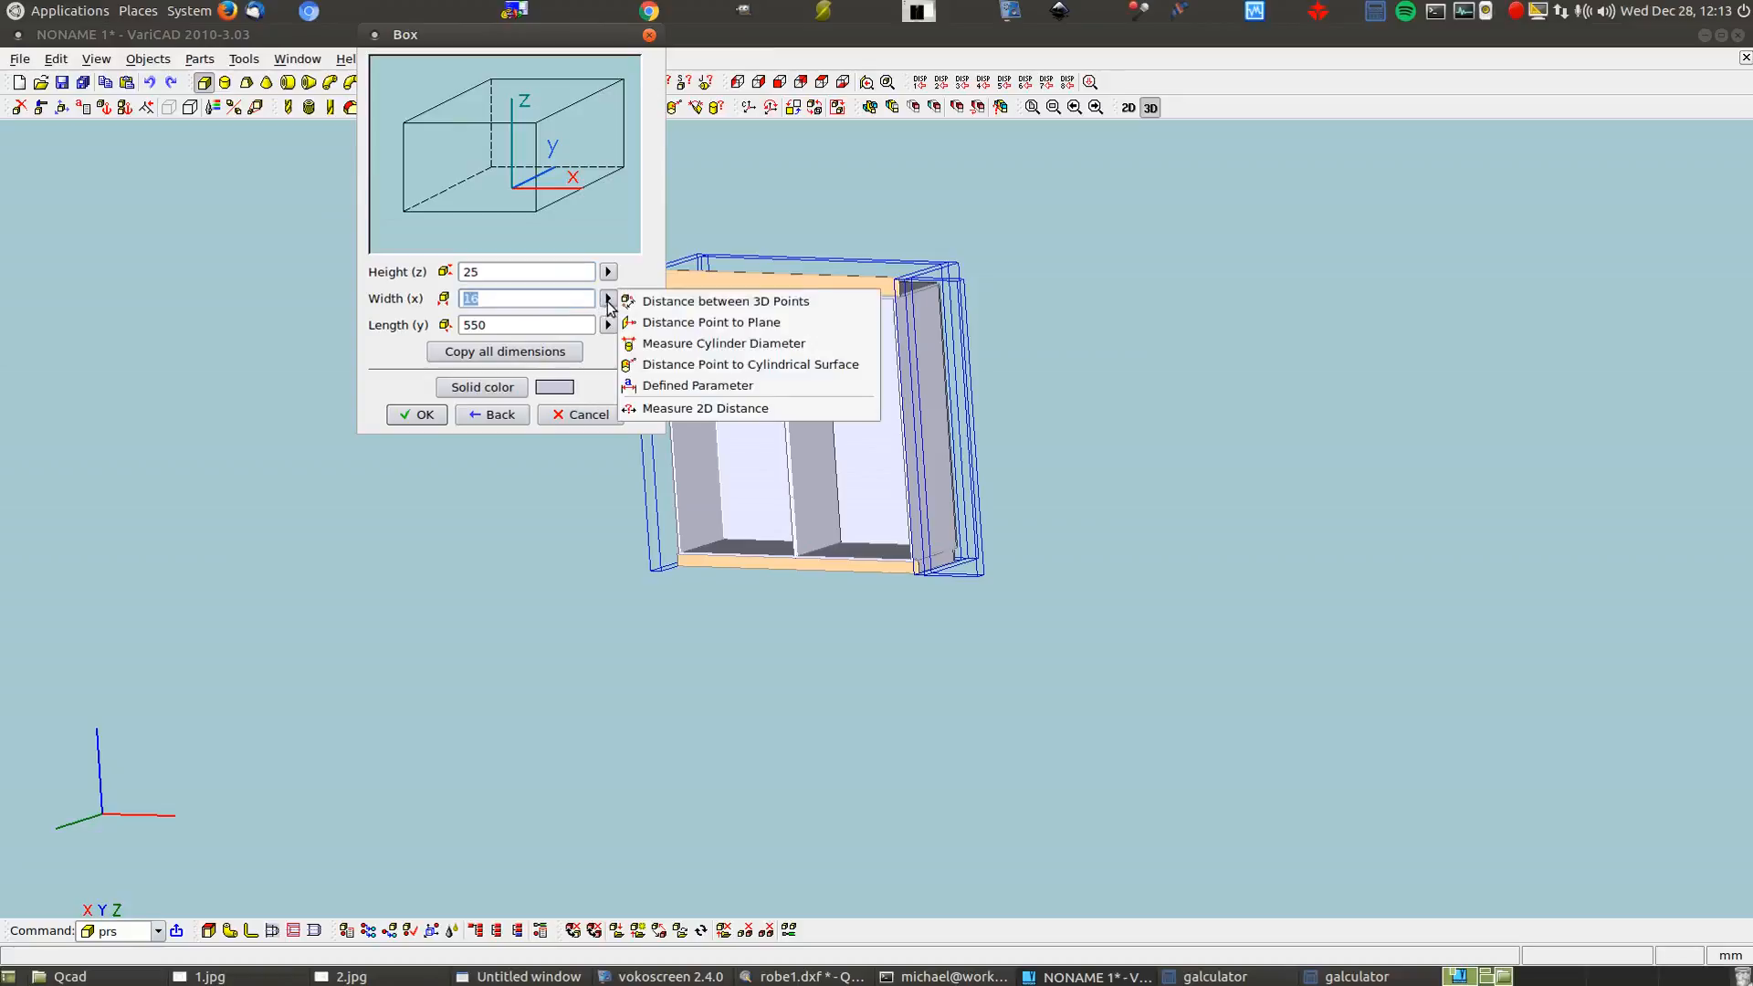
pyautogui.click(690, 329)
pyautogui.scroll(5, 915, 575)
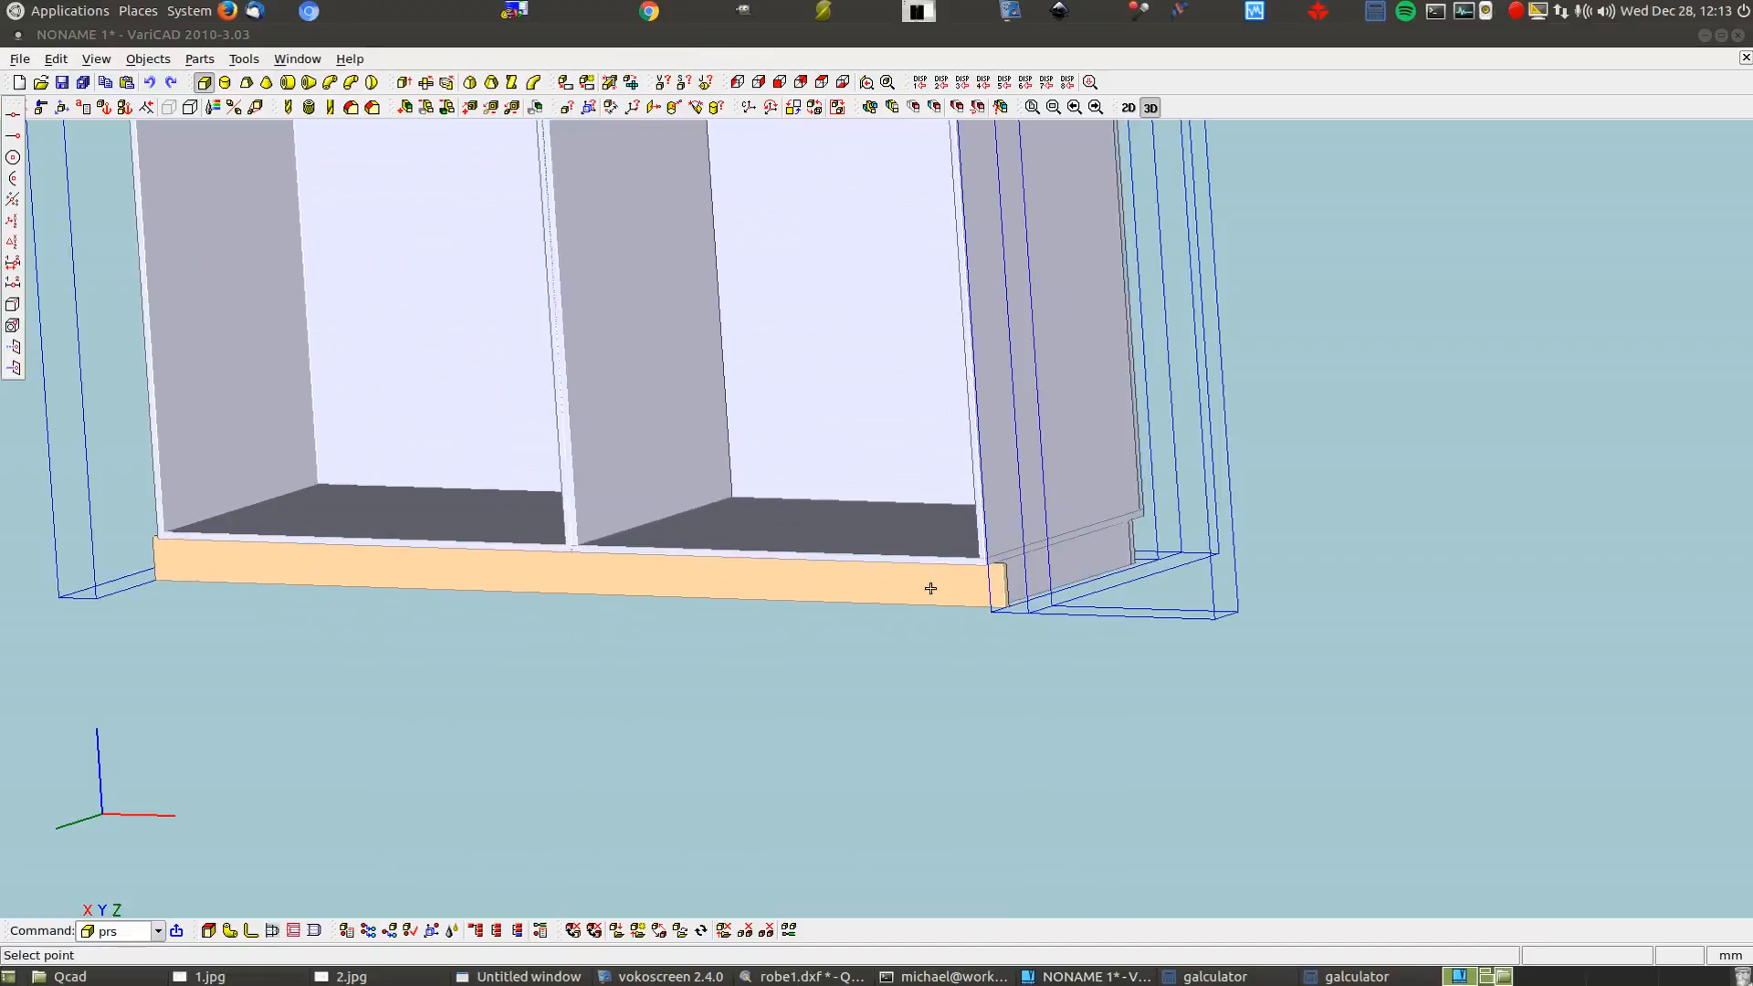
pyautogui.click(979, 555)
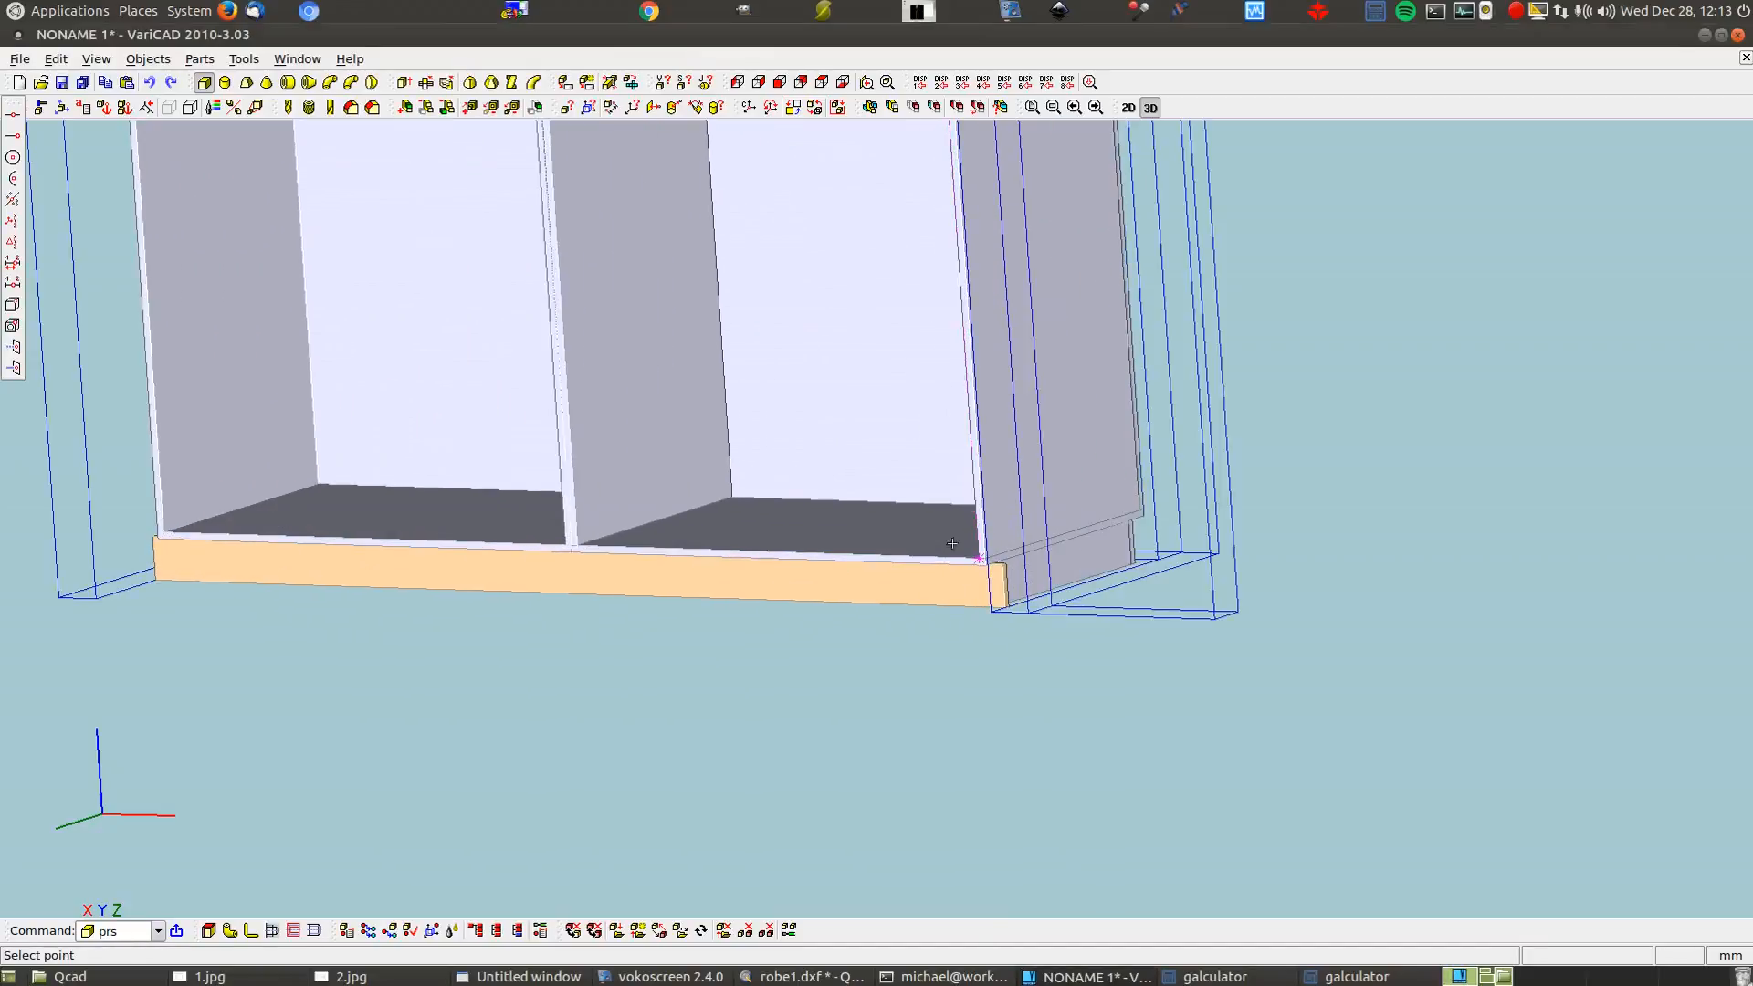
pyautogui.click(670, 415)
pyautogui.click(607, 325)
pyautogui.click(716, 349)
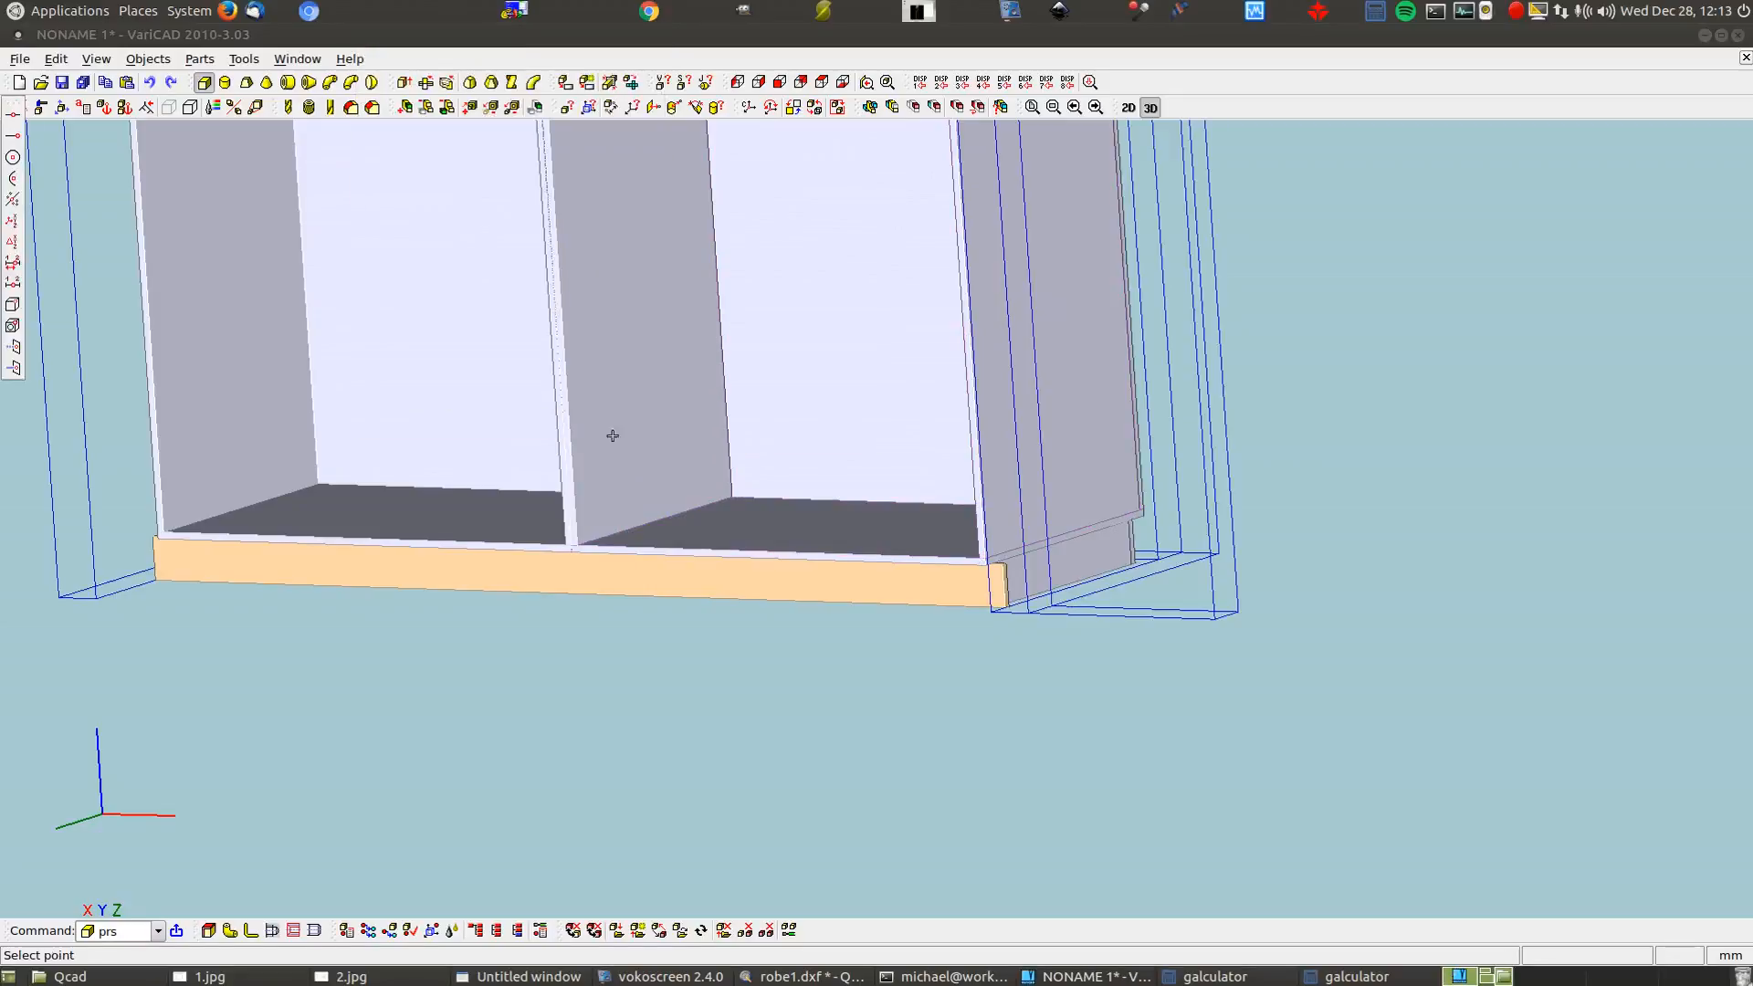
pyautogui.click(582, 542)
pyautogui.click(834, 418)
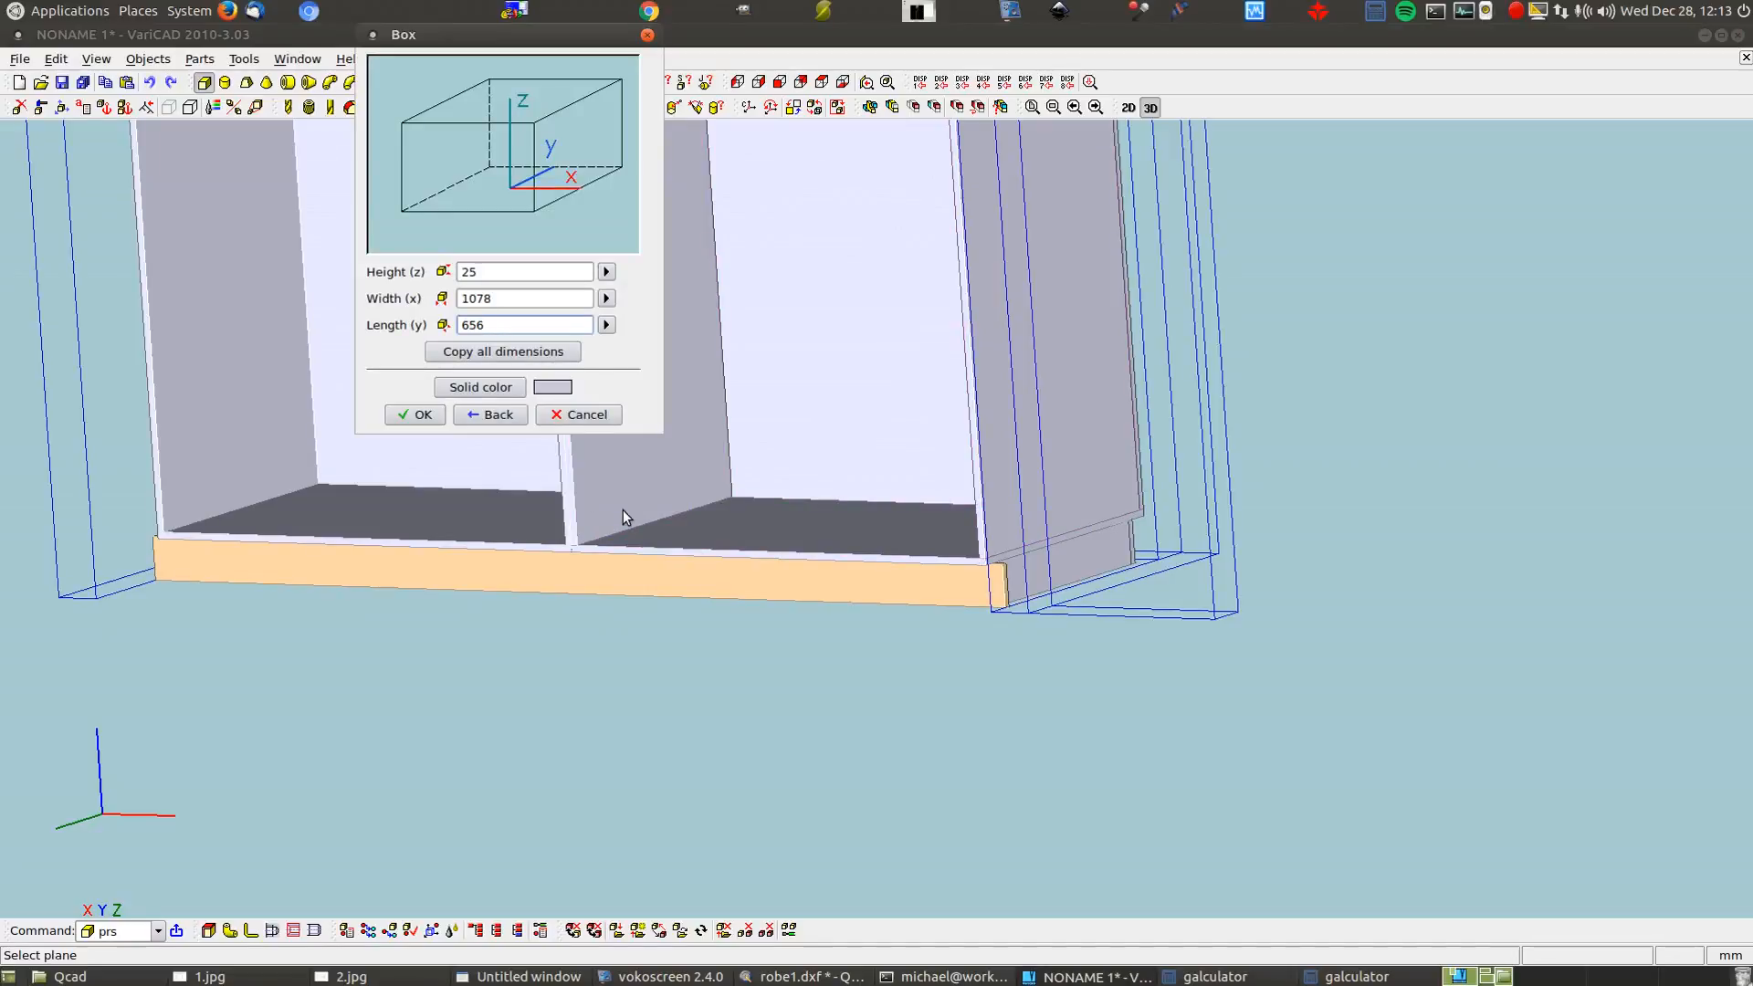
# Accept the box and move it by a two-point vector into the right compartment
pyautogui.click(420, 415)
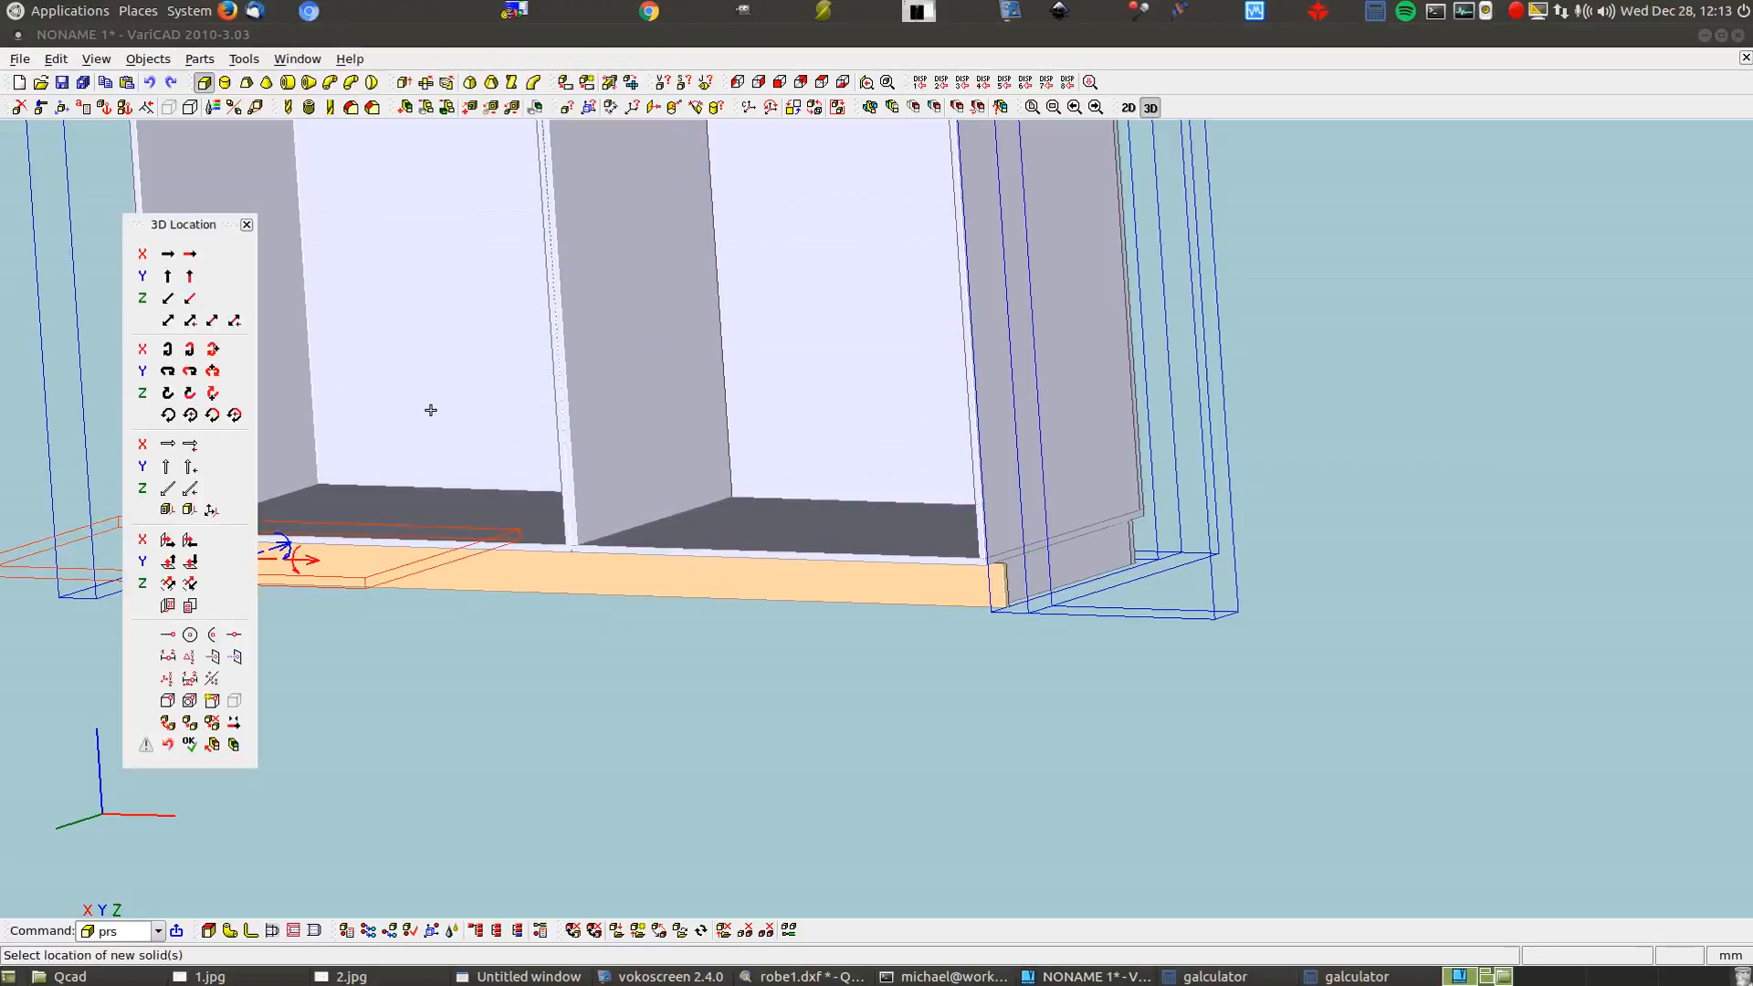
pyautogui.click(168, 321)
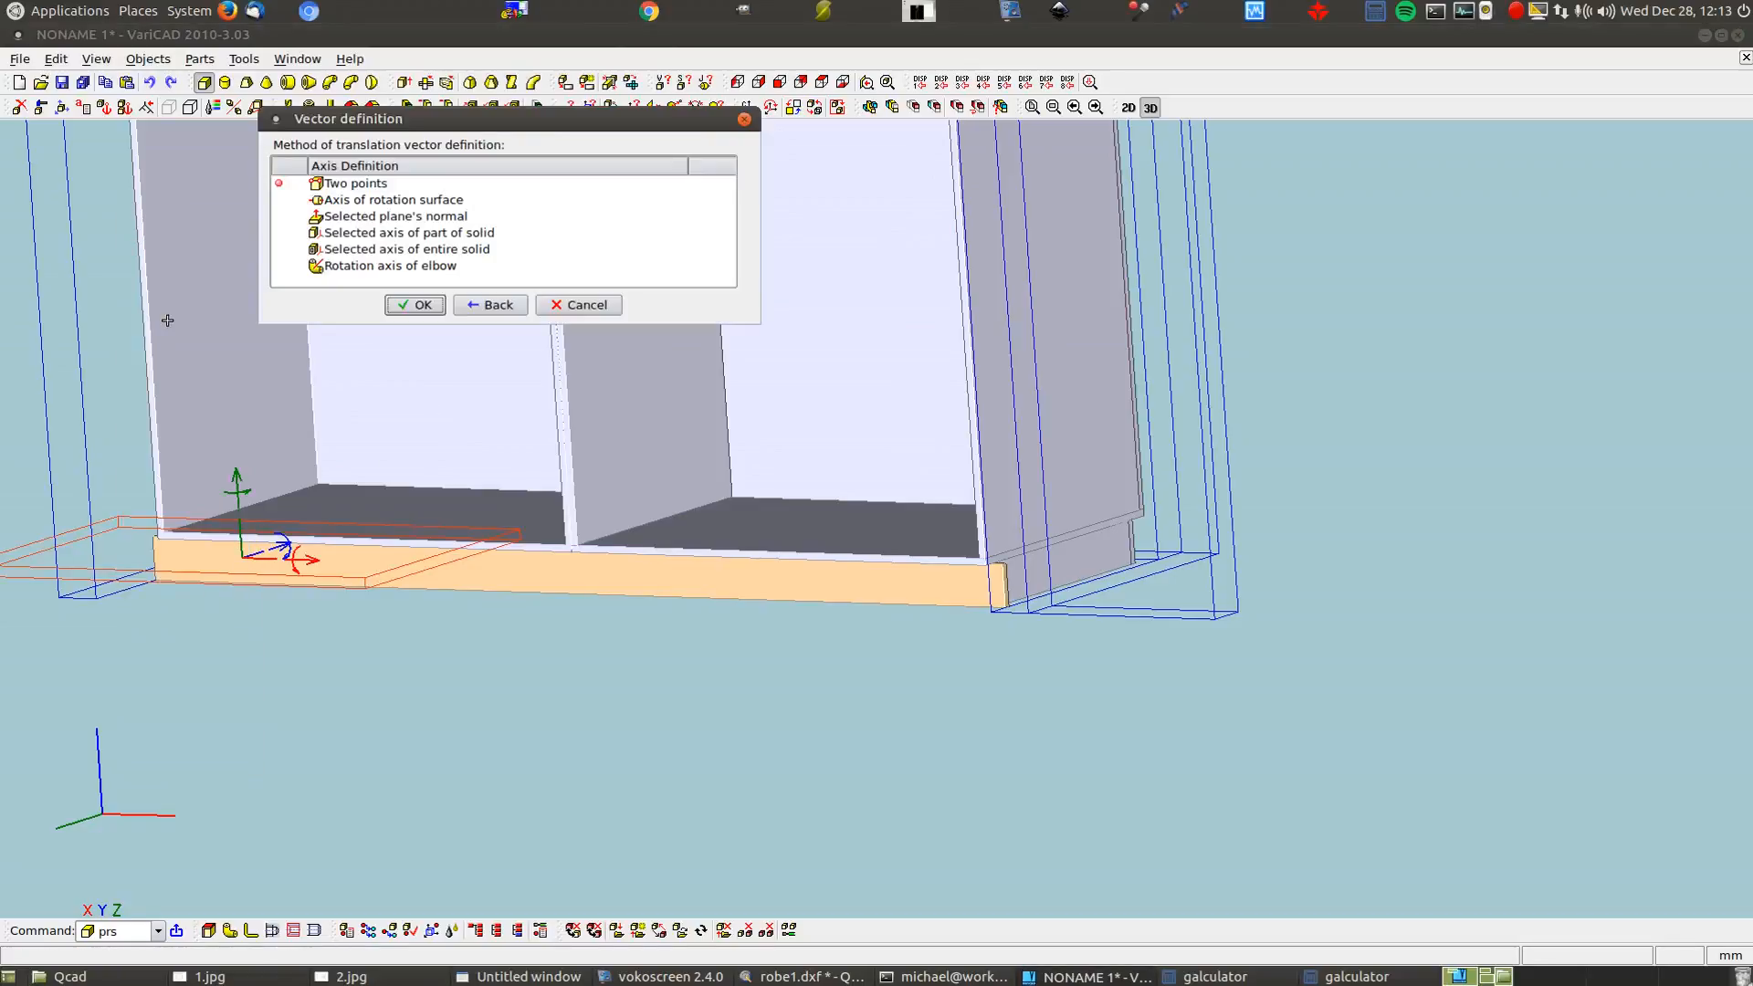
pyautogui.doubleClick(302, 182)
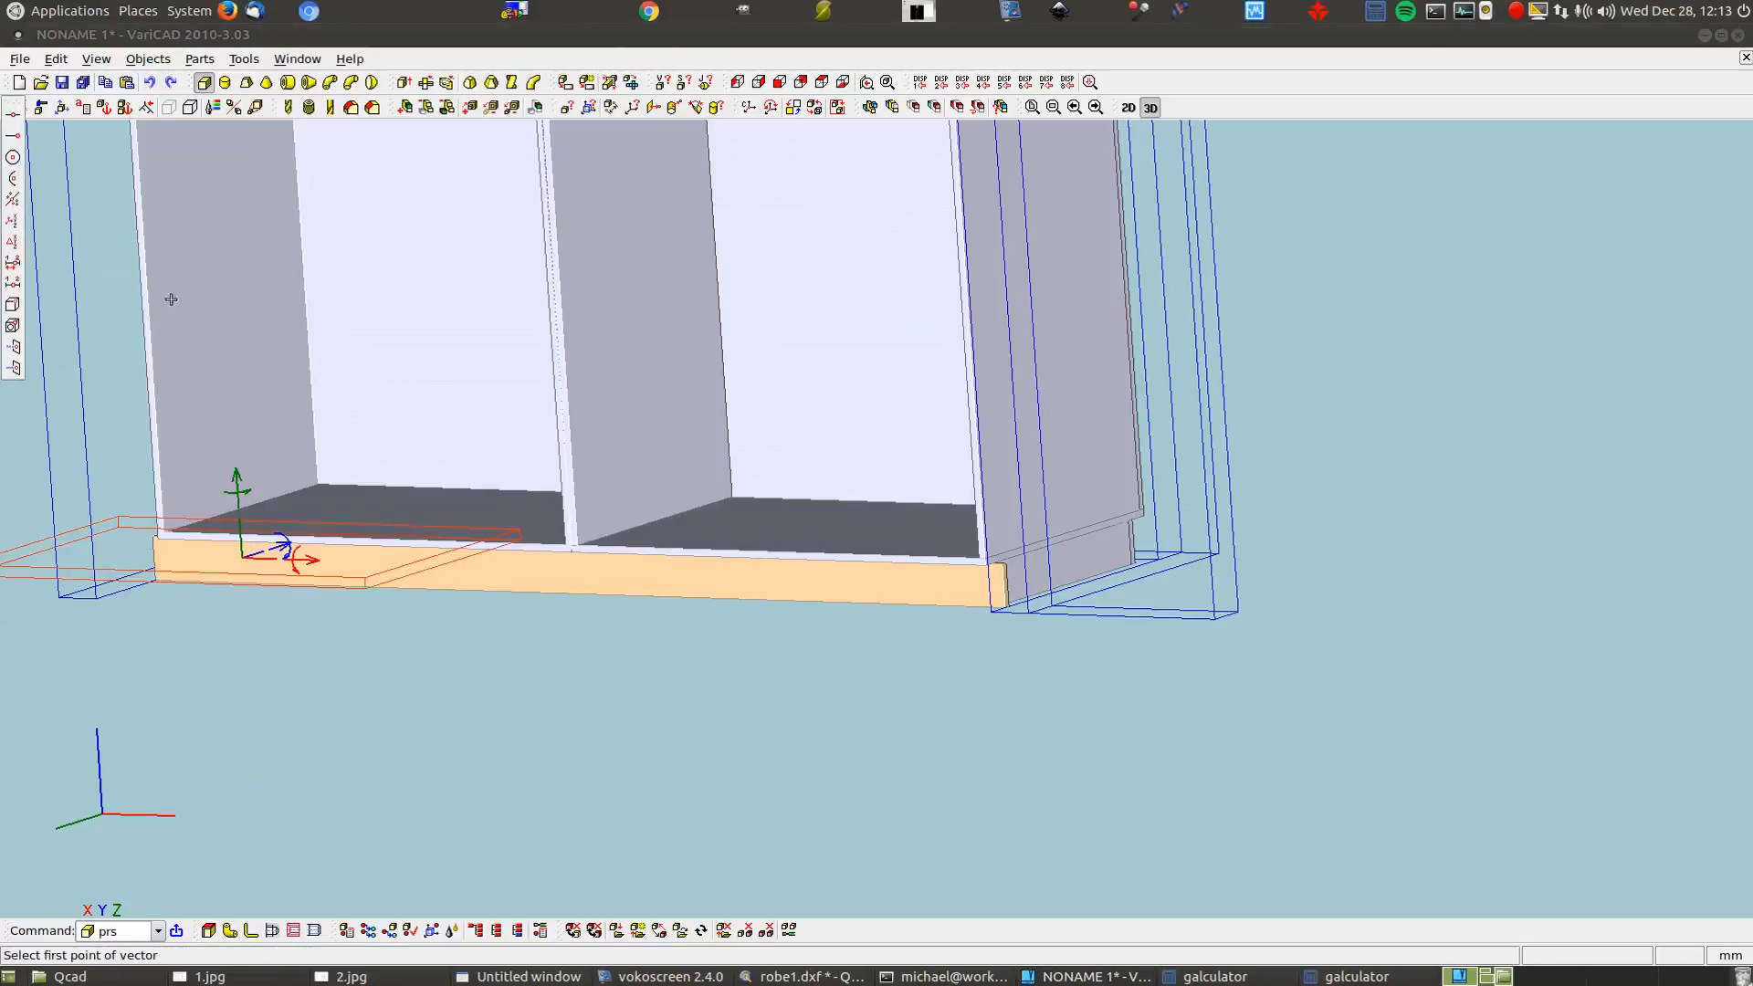
pyautogui.scroll(2, 356, 575)
pyautogui.click(374, 596)
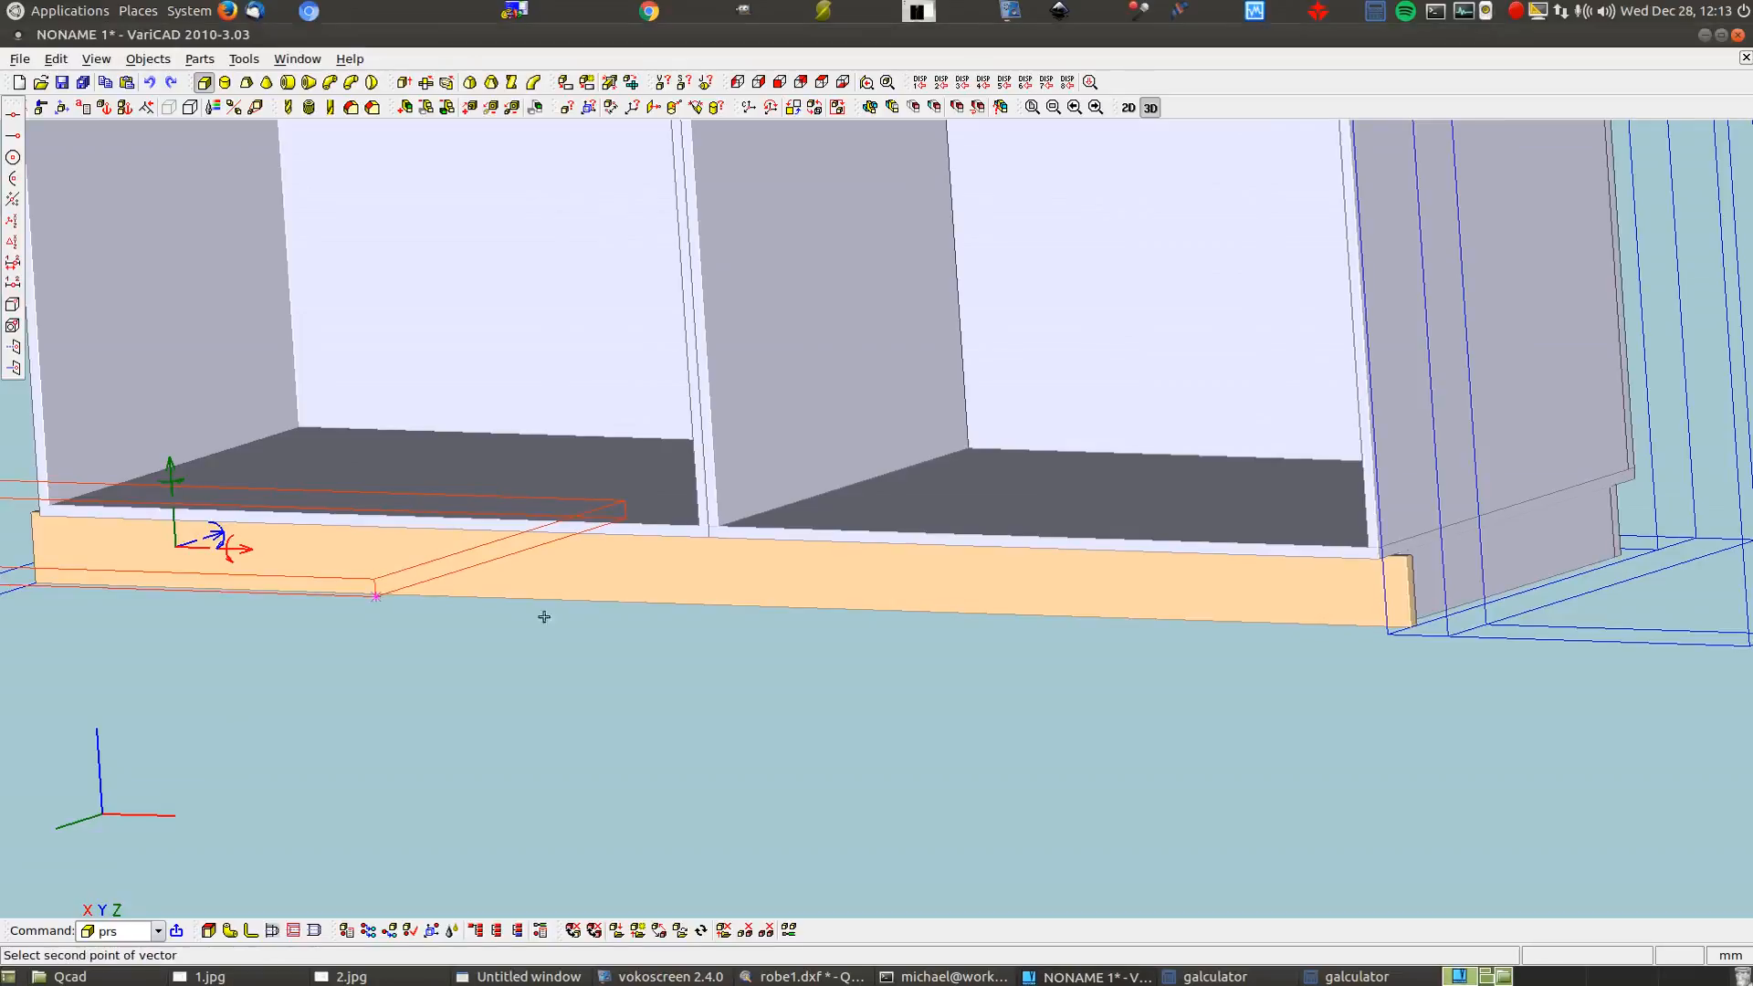
pyautogui.click(1369, 545)
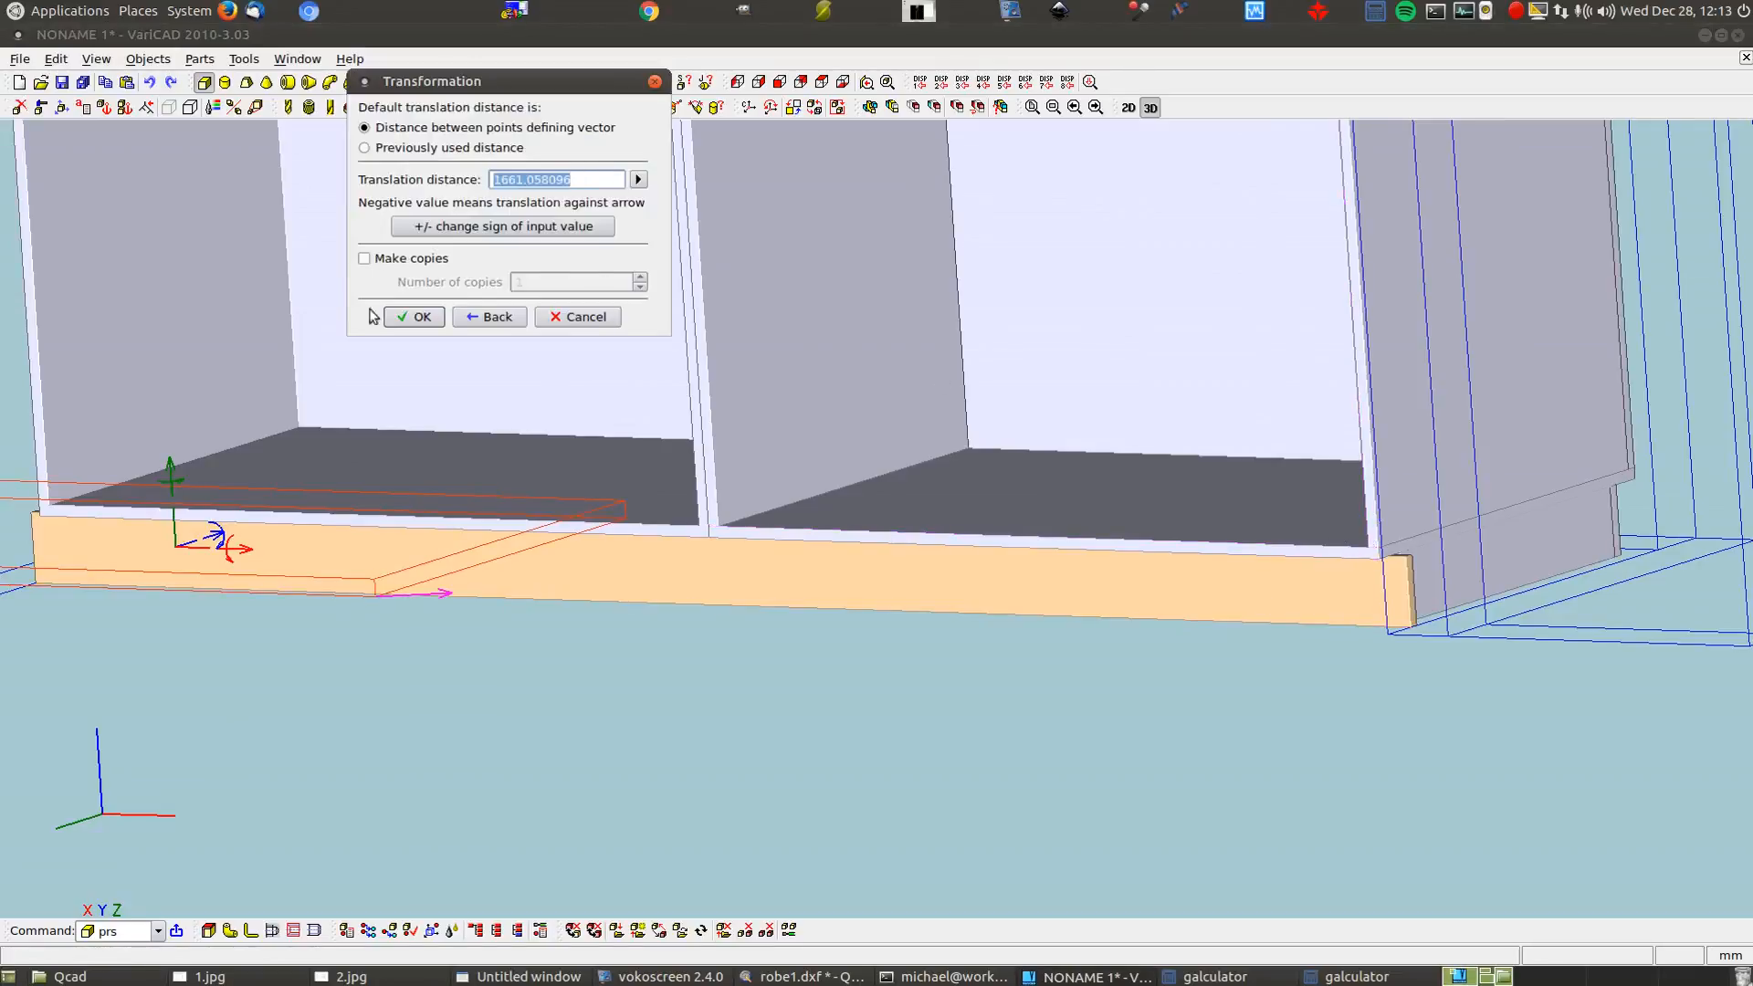
pyautogui.click(411, 316)
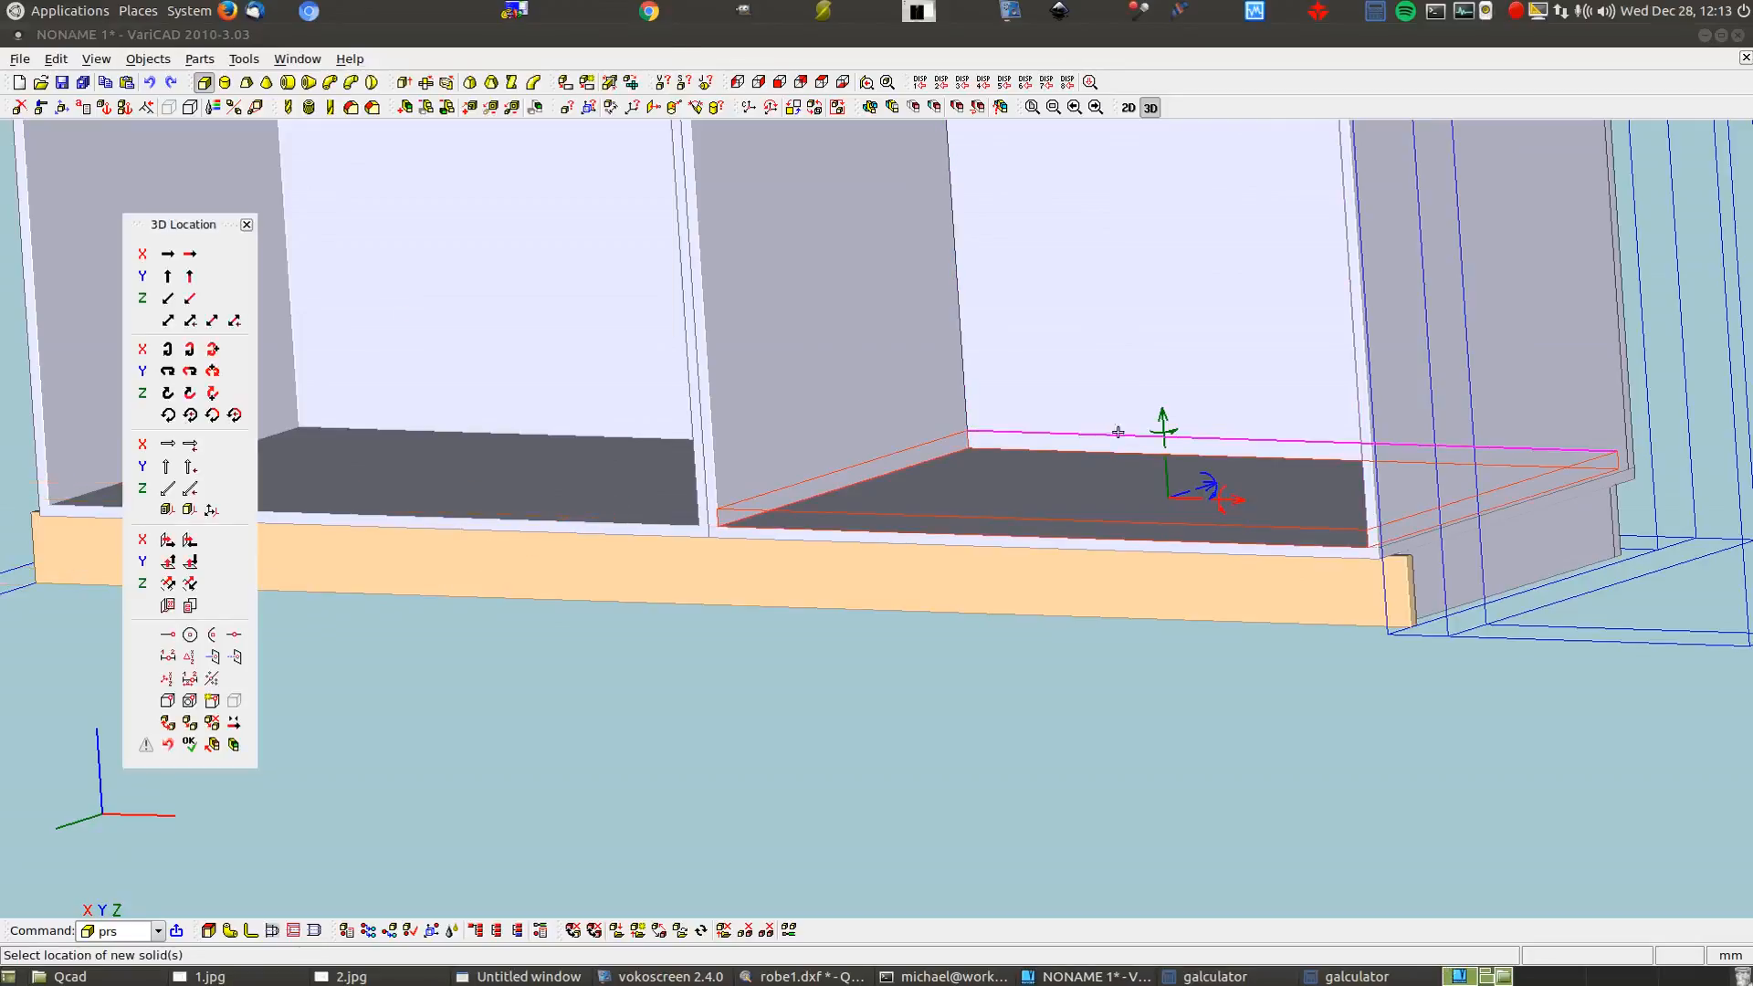
# Raise the shelf 700 along Z and finish placing it
pyautogui.click(1164, 418)
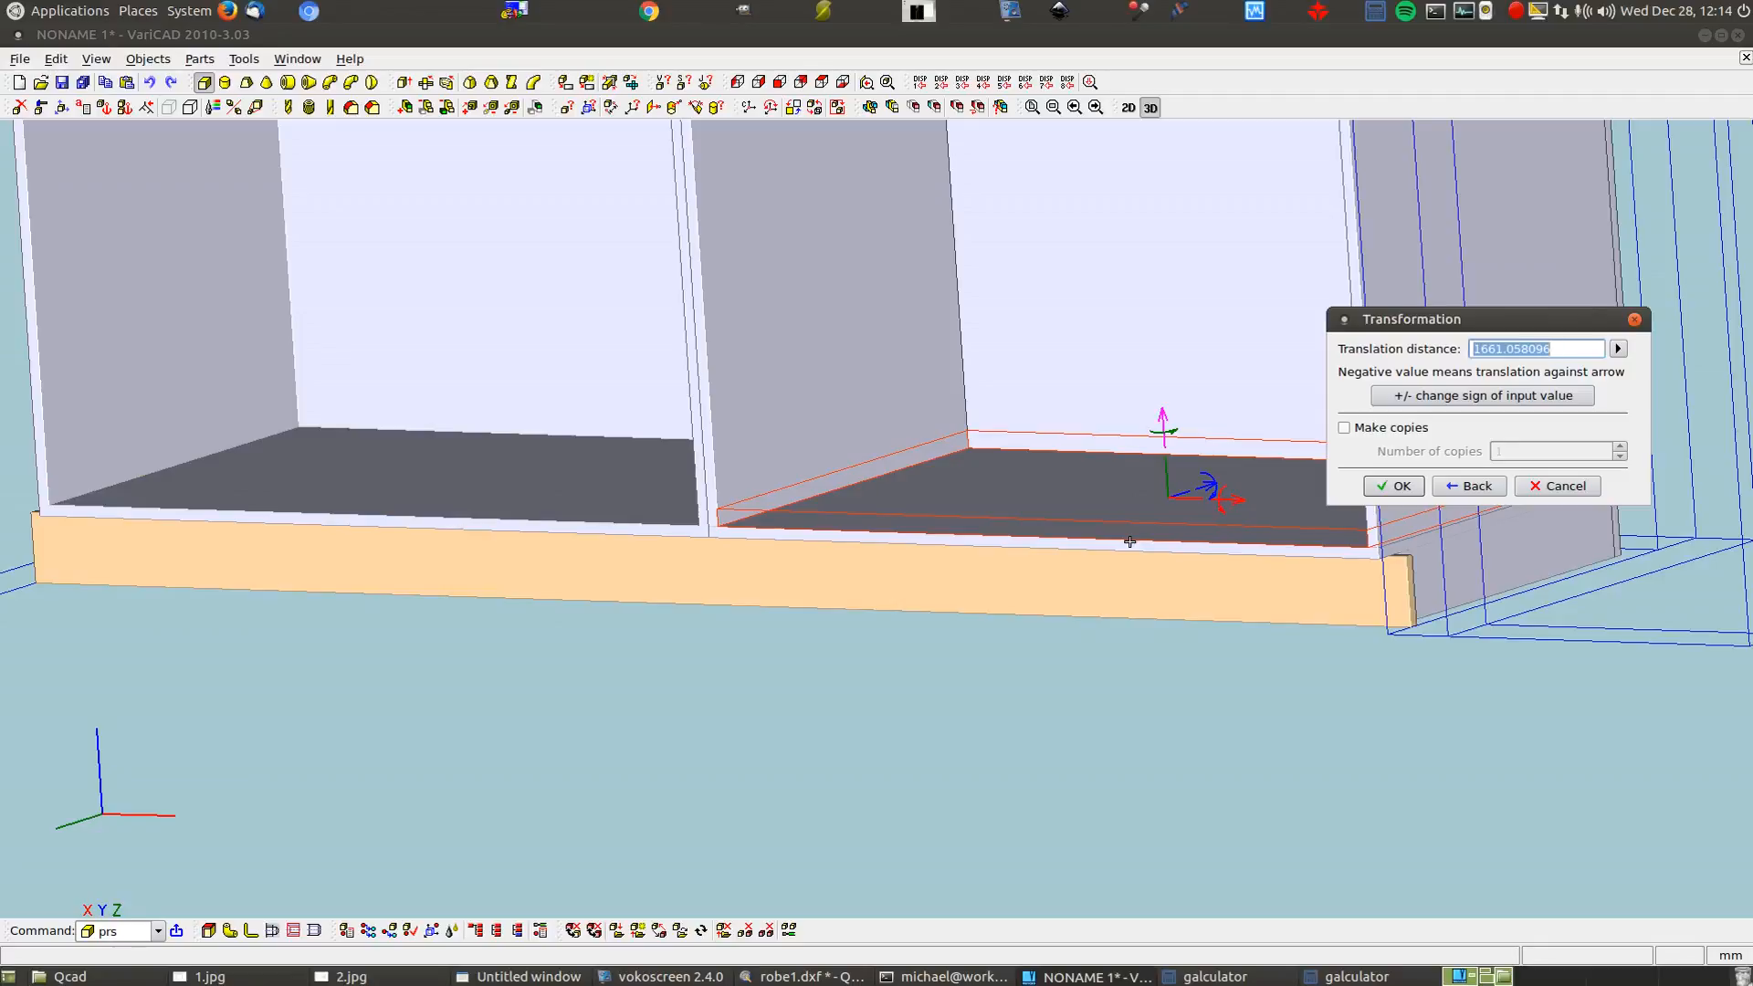
pyautogui.write('700')
pyautogui.click(1394, 485)
pyautogui.scroll(-5, 1150, 676)
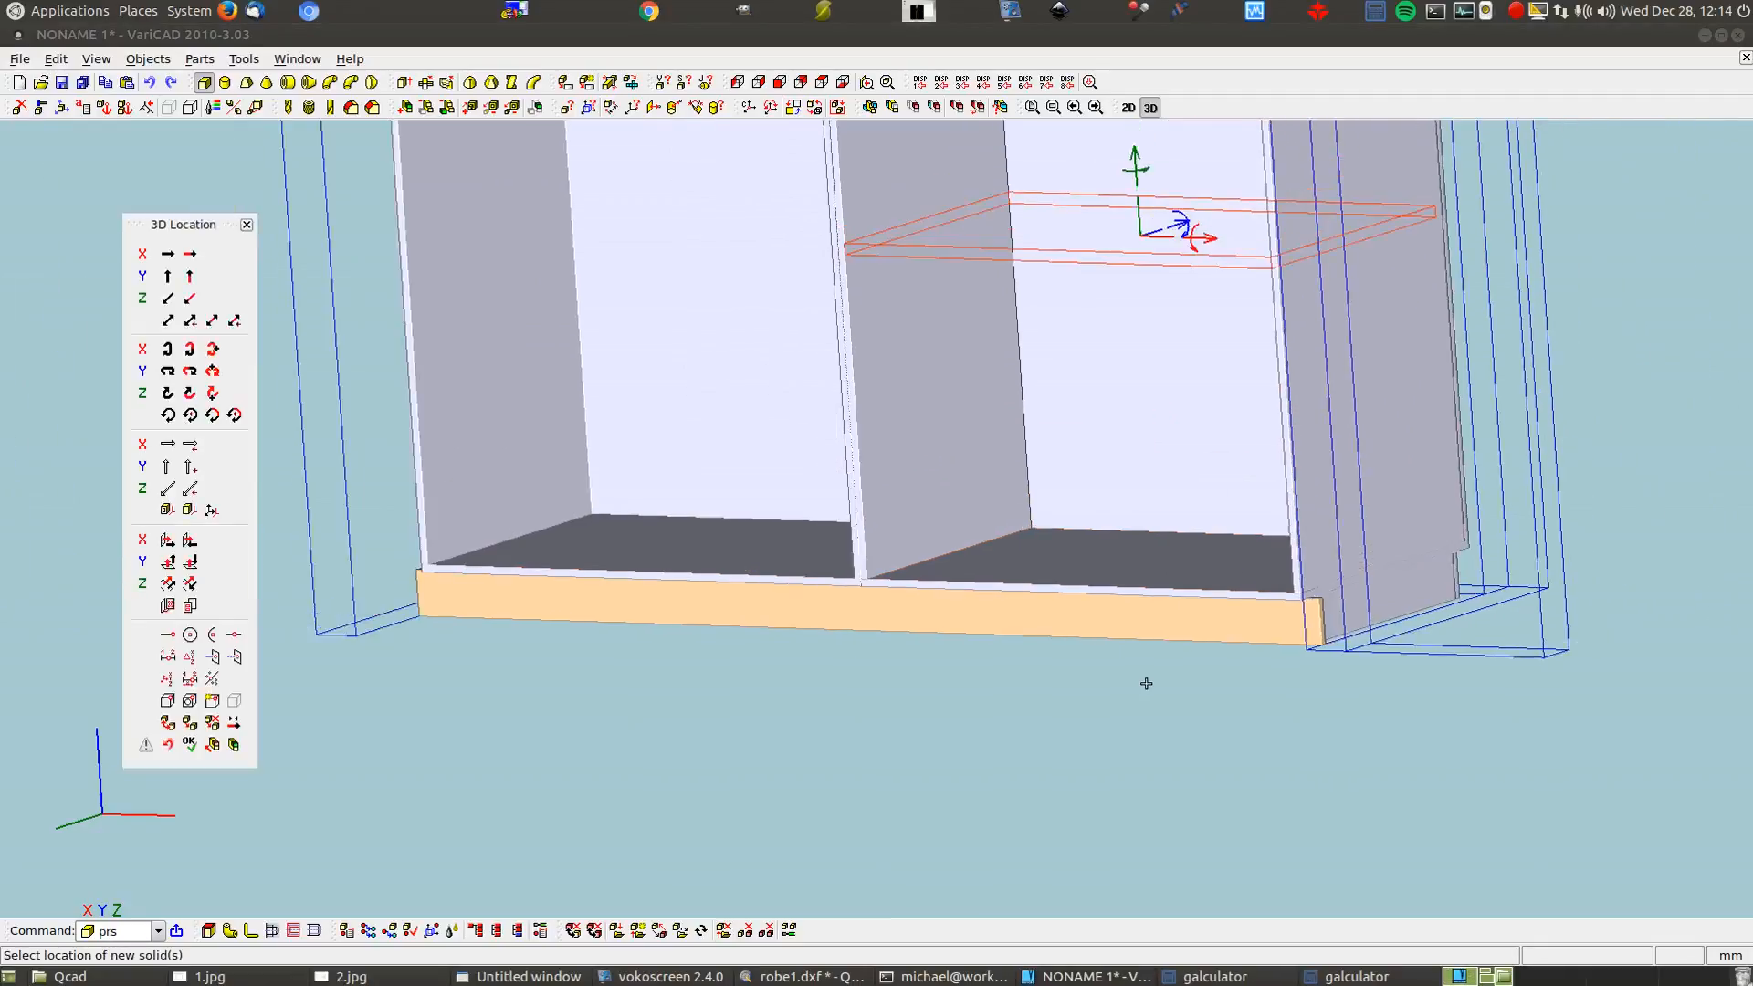
pyautogui.press('Return')
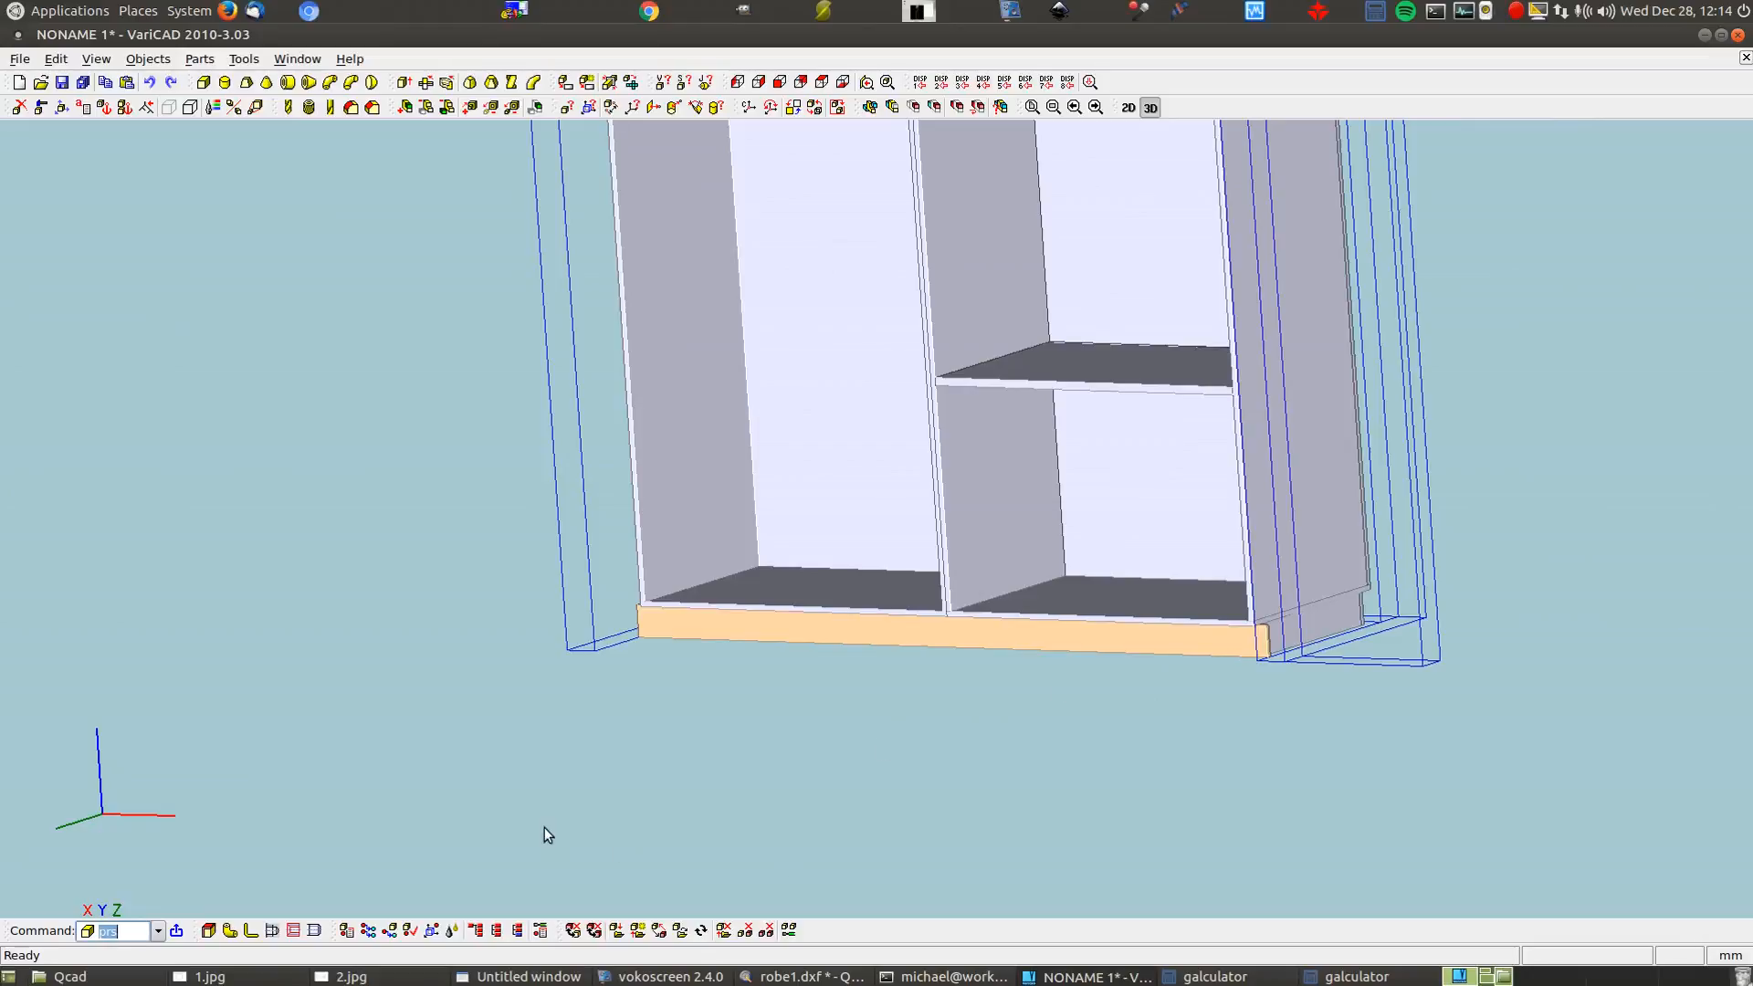
# Unblank all hidden objects in space
pyautogui.click(191, 109)
pyautogui.click(302, 261)
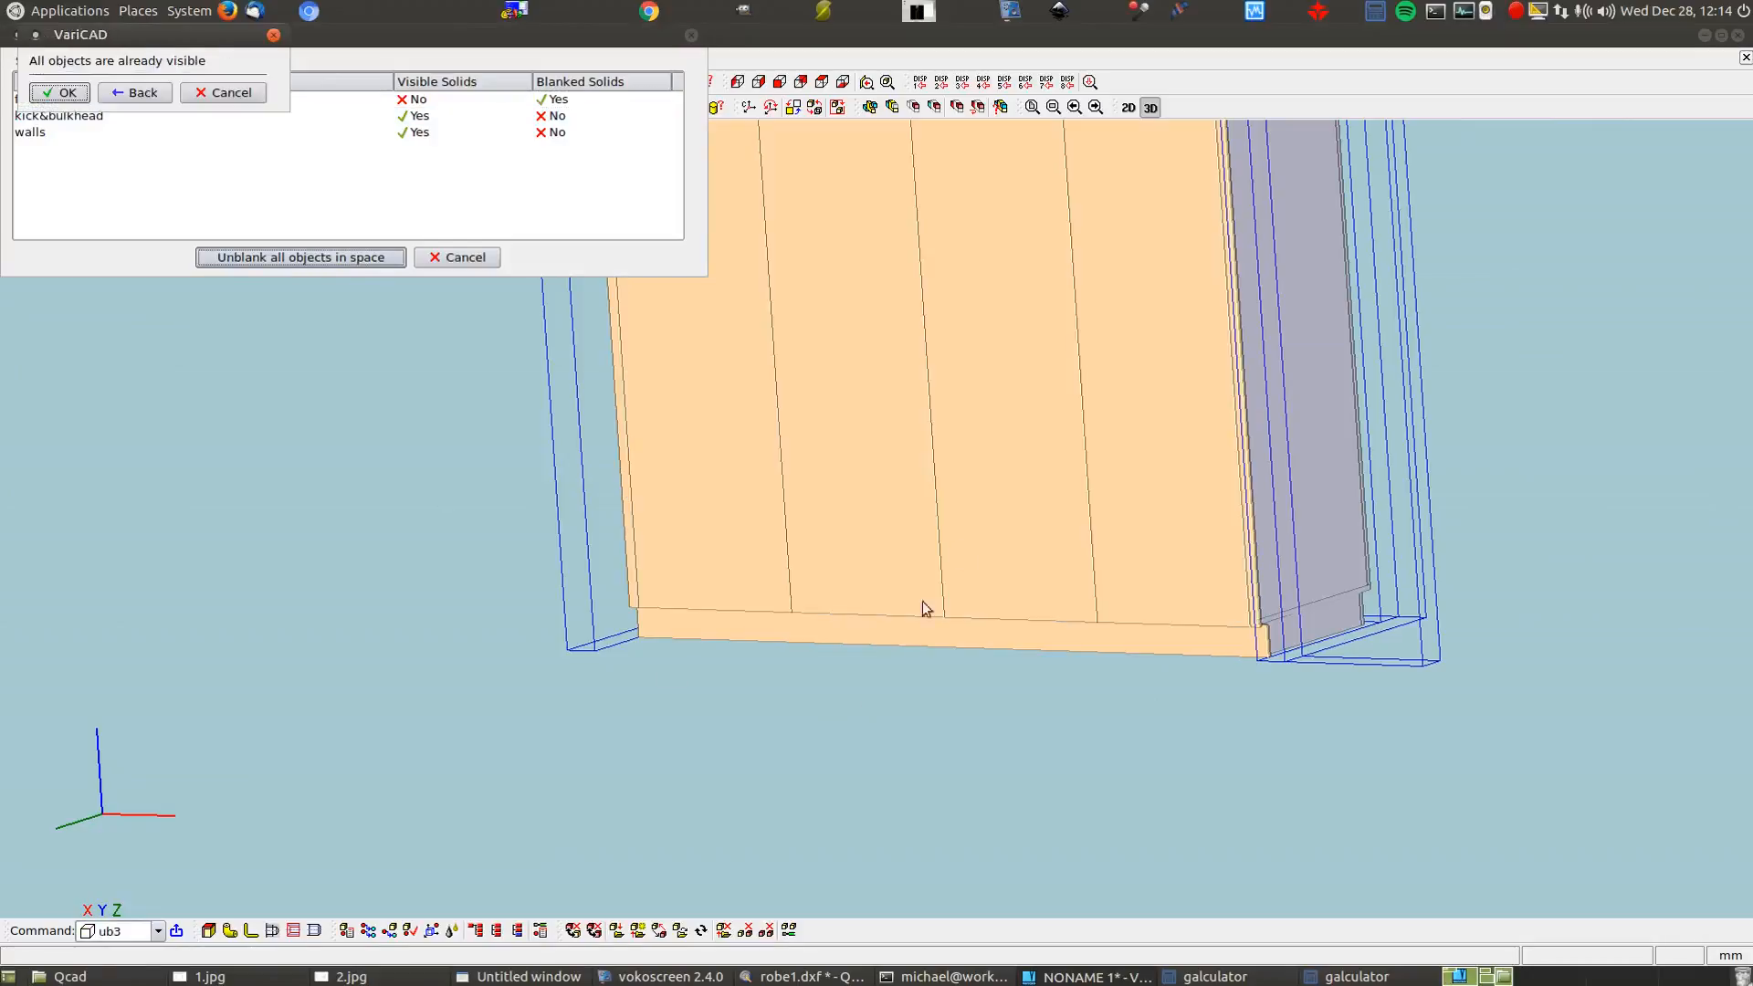
pyautogui.click(60, 93)
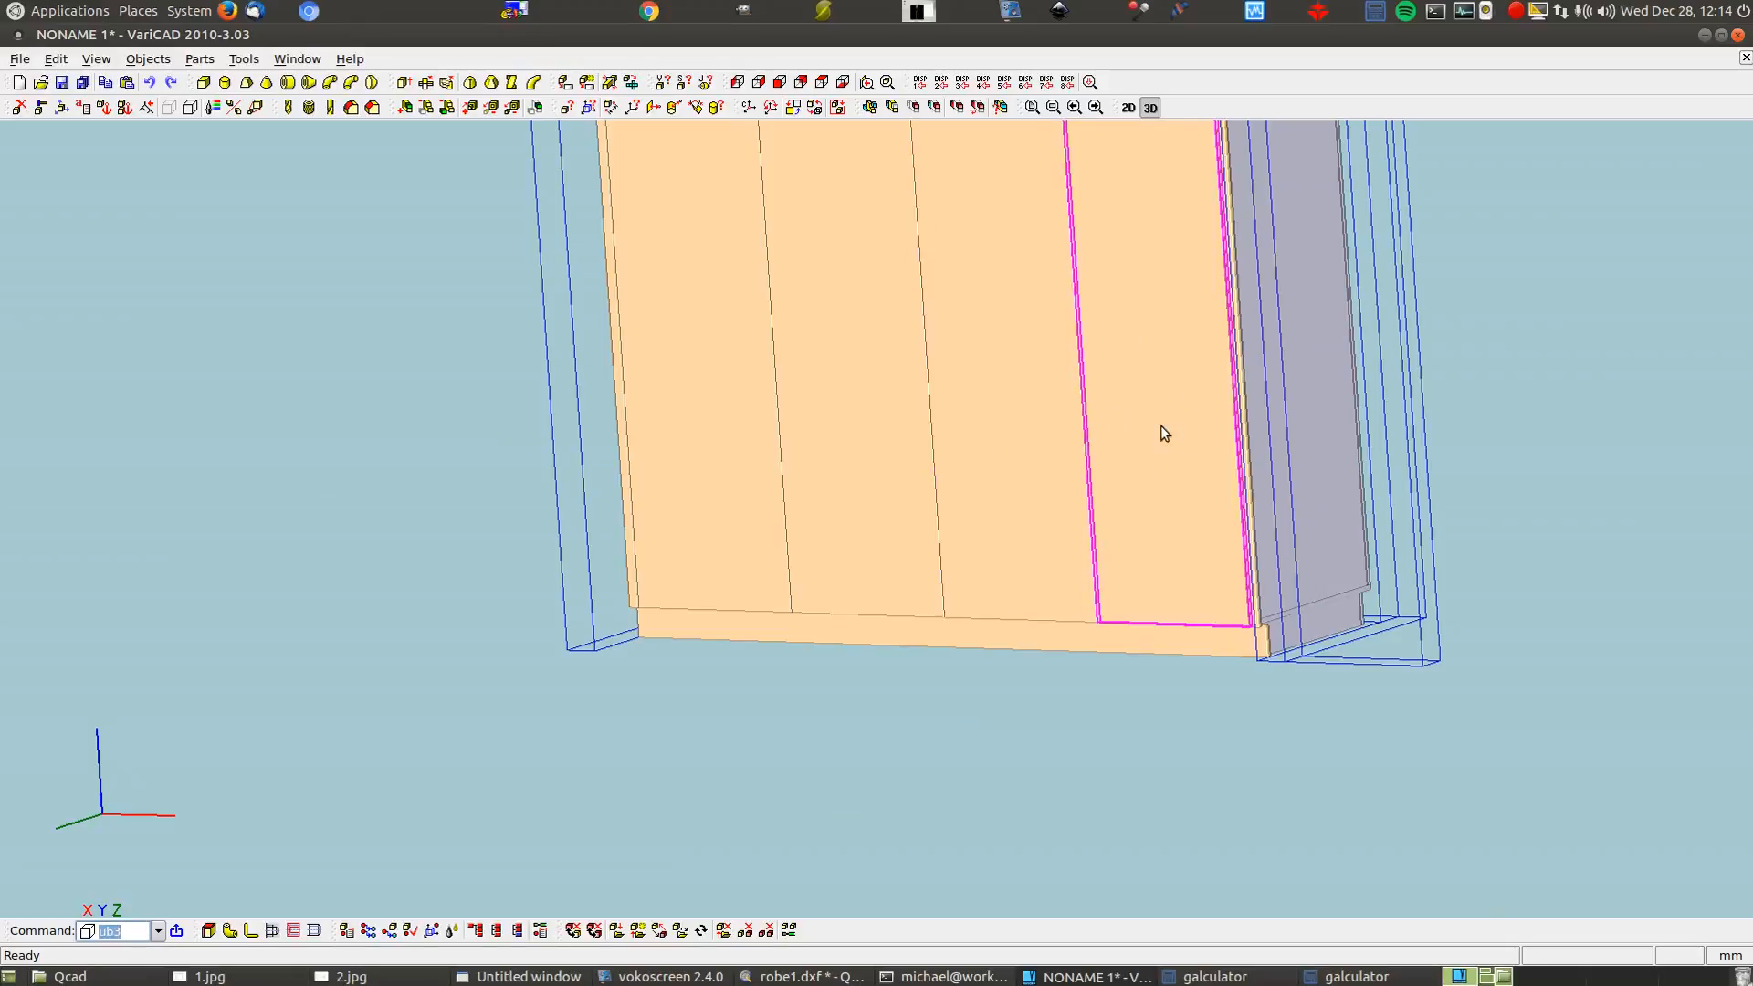
# Blank the rightmost front panel so the new shelf stays visible
pyautogui.click(172, 109)
pyautogui.click(1166, 359)
pyautogui.press('Return')
pyautogui.scroll(-3, 1029, 520)
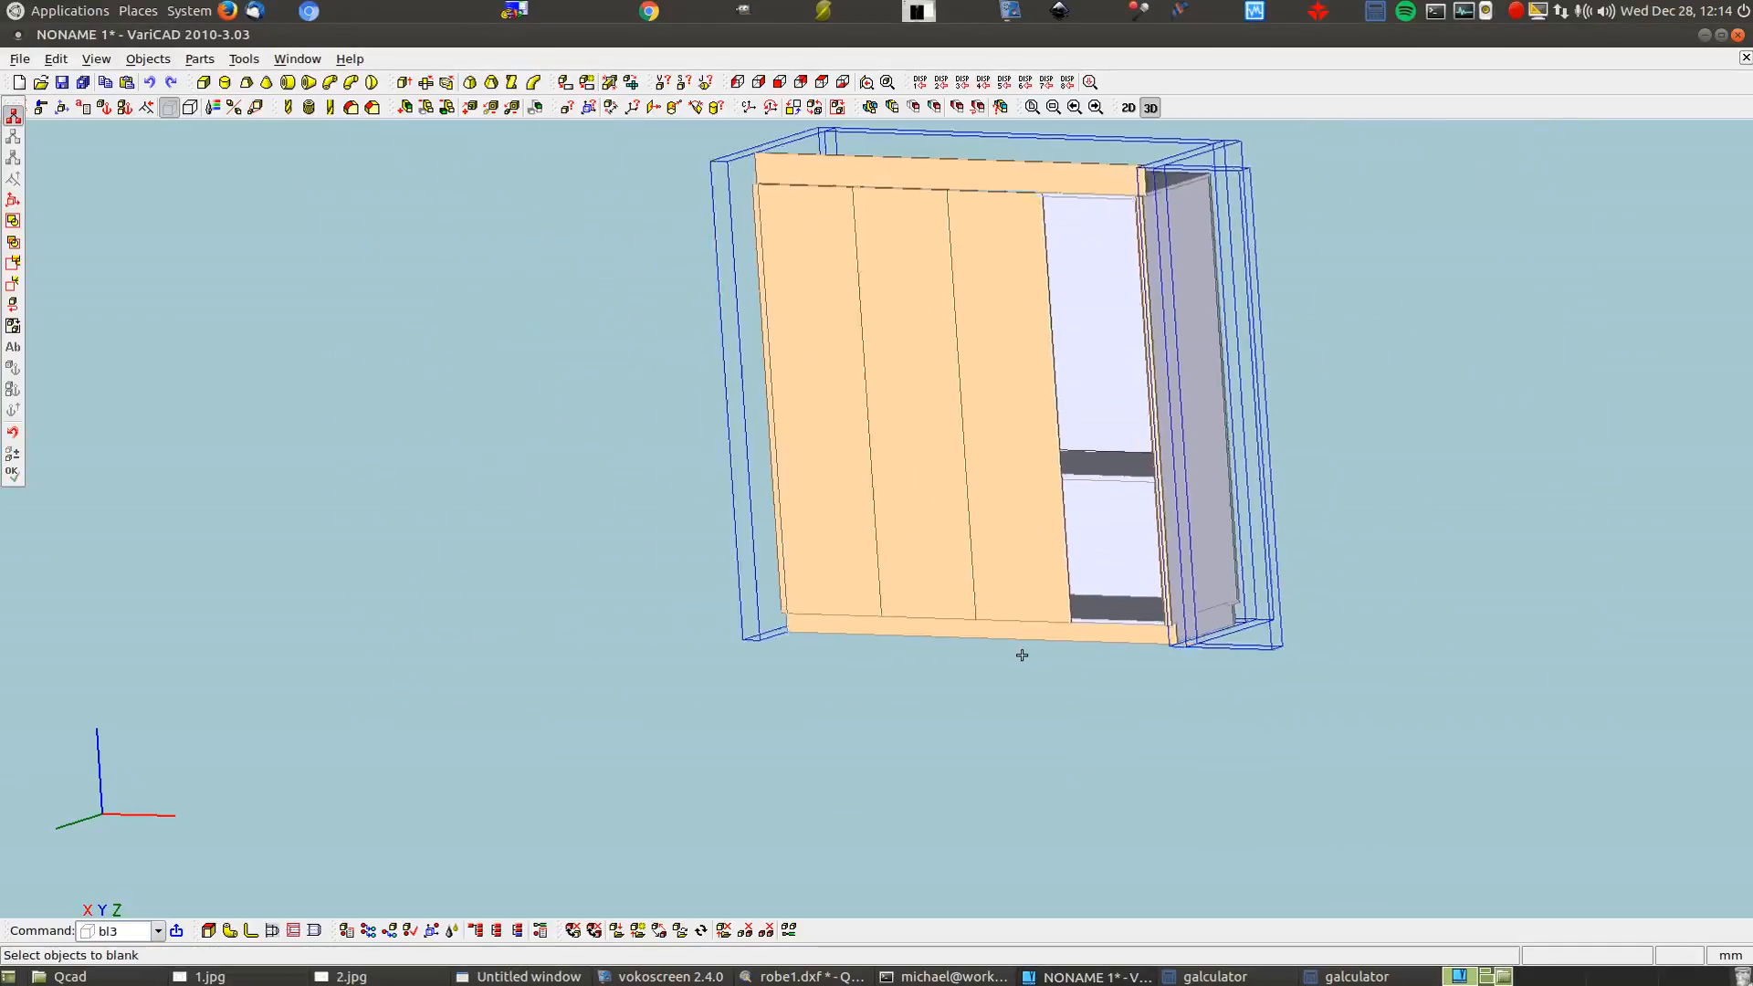
pyautogui.scroll(-1, 1022, 654)
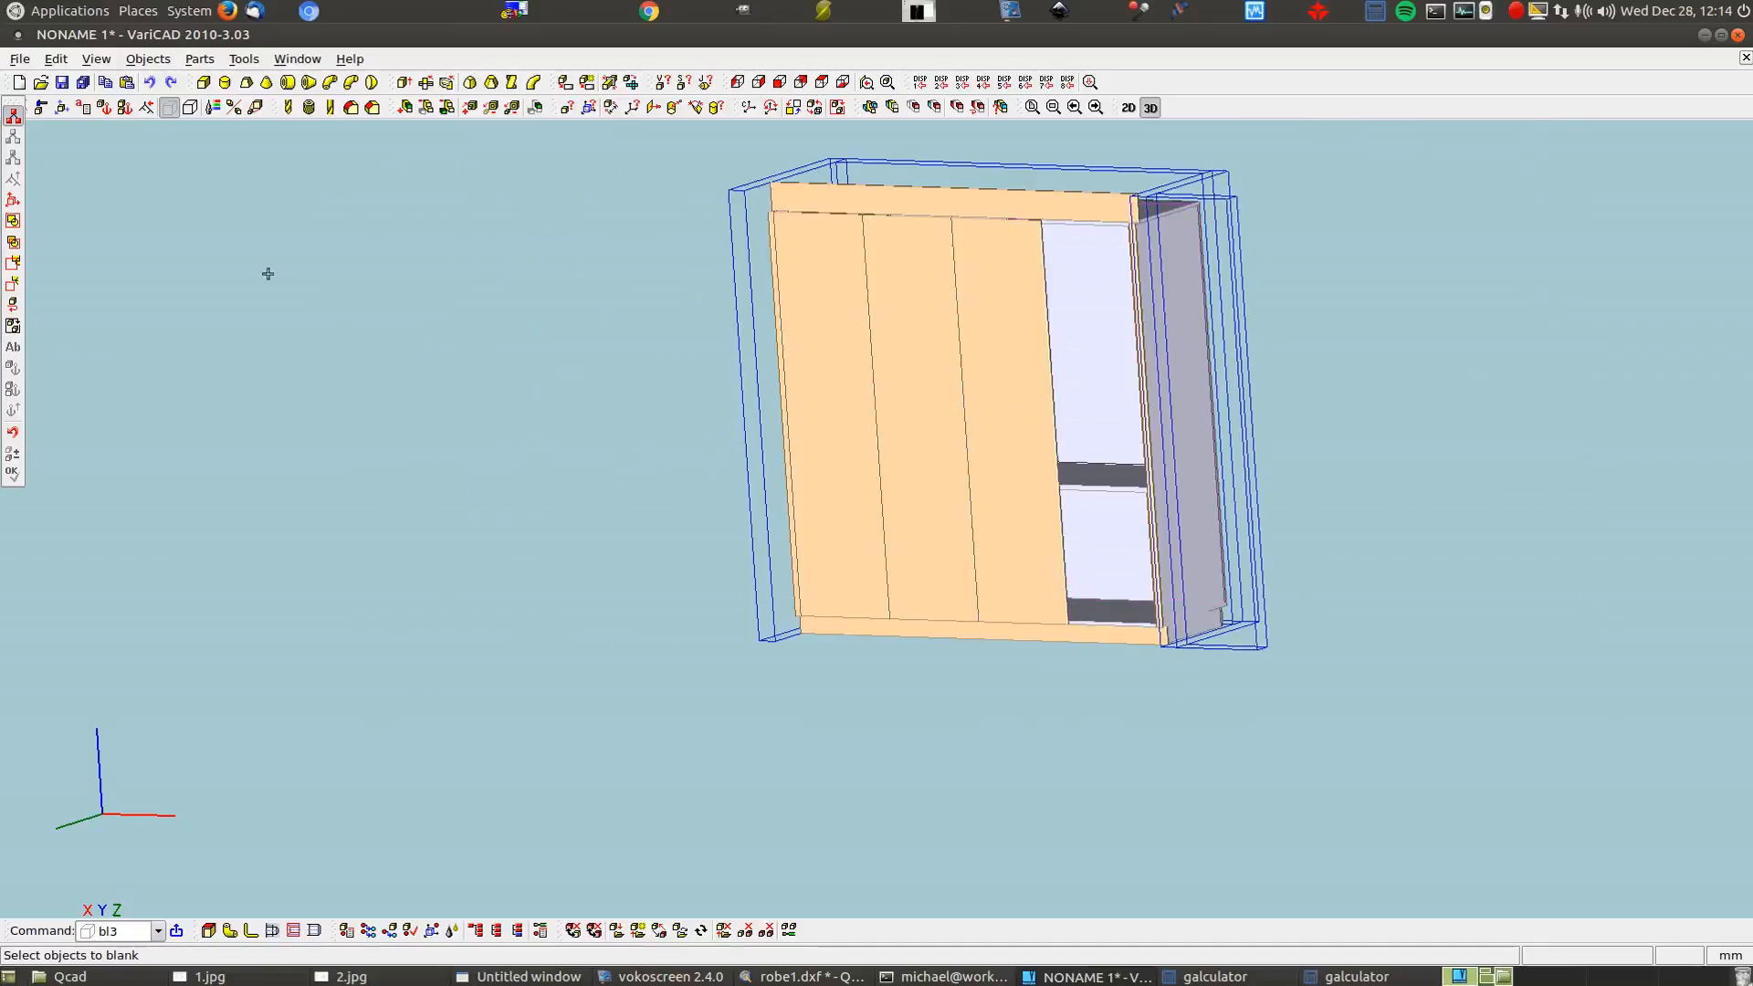
# Change the third door's 2150 height to 1420, measured from its top corner down to the shelf
pyautogui.click(41, 108)
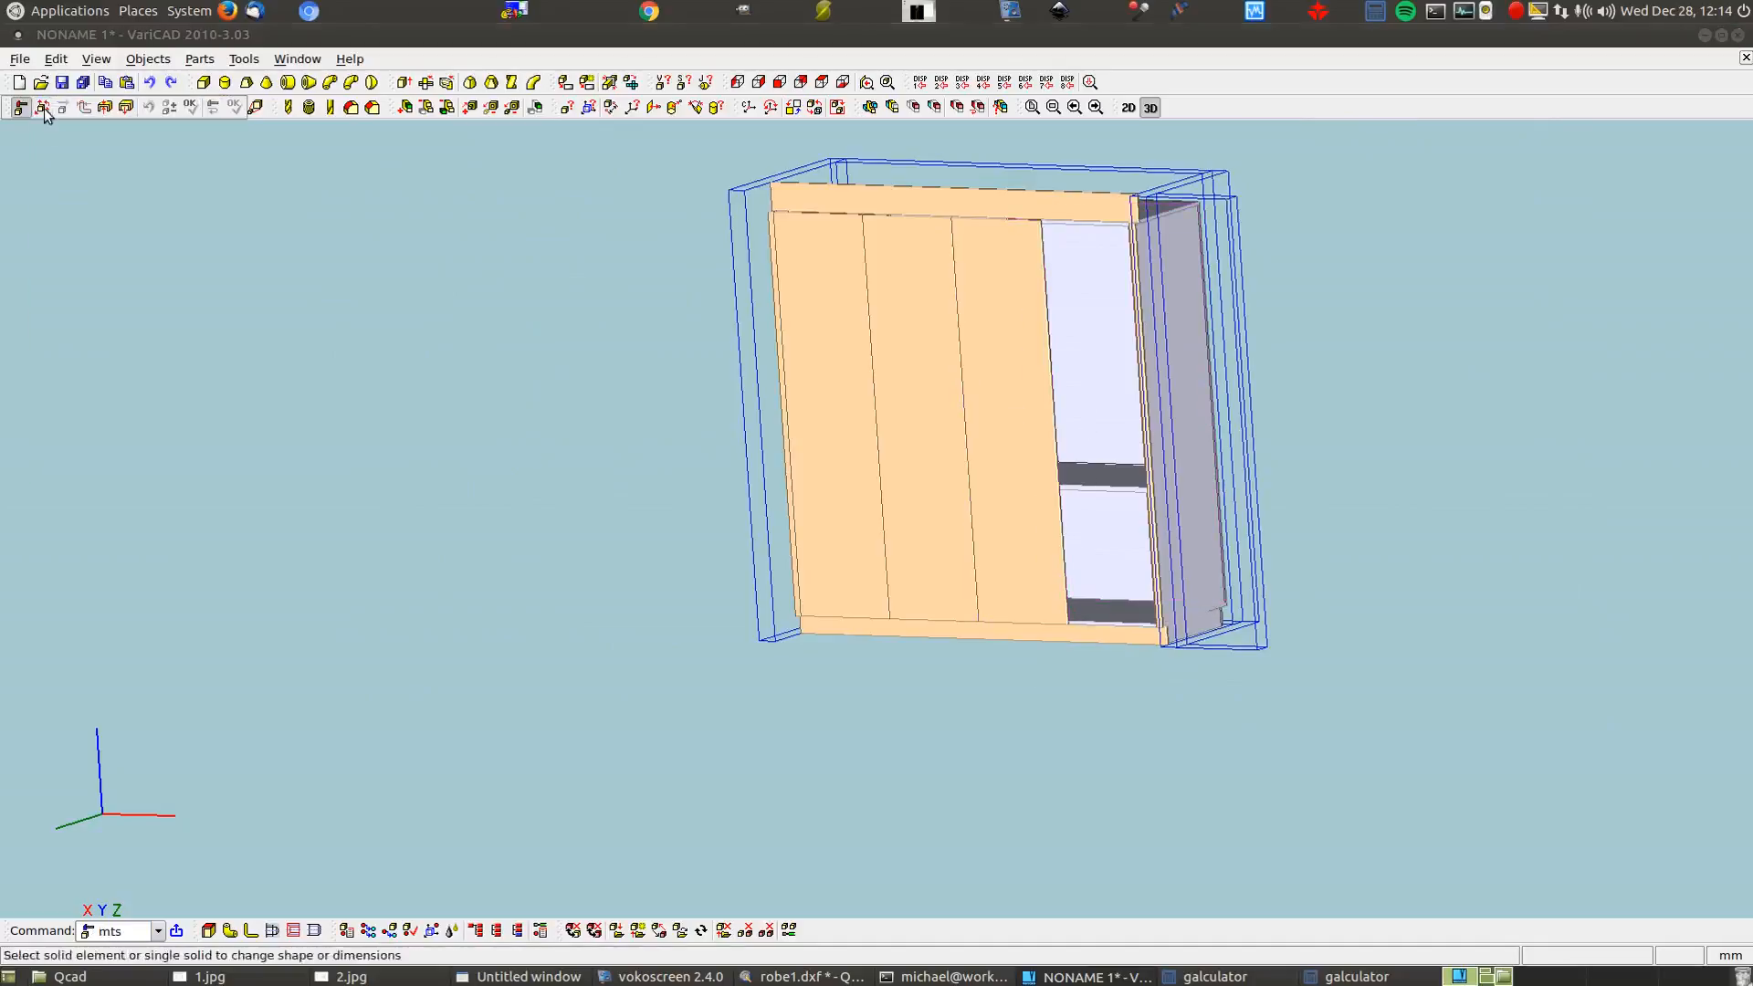
pyautogui.click(994, 403)
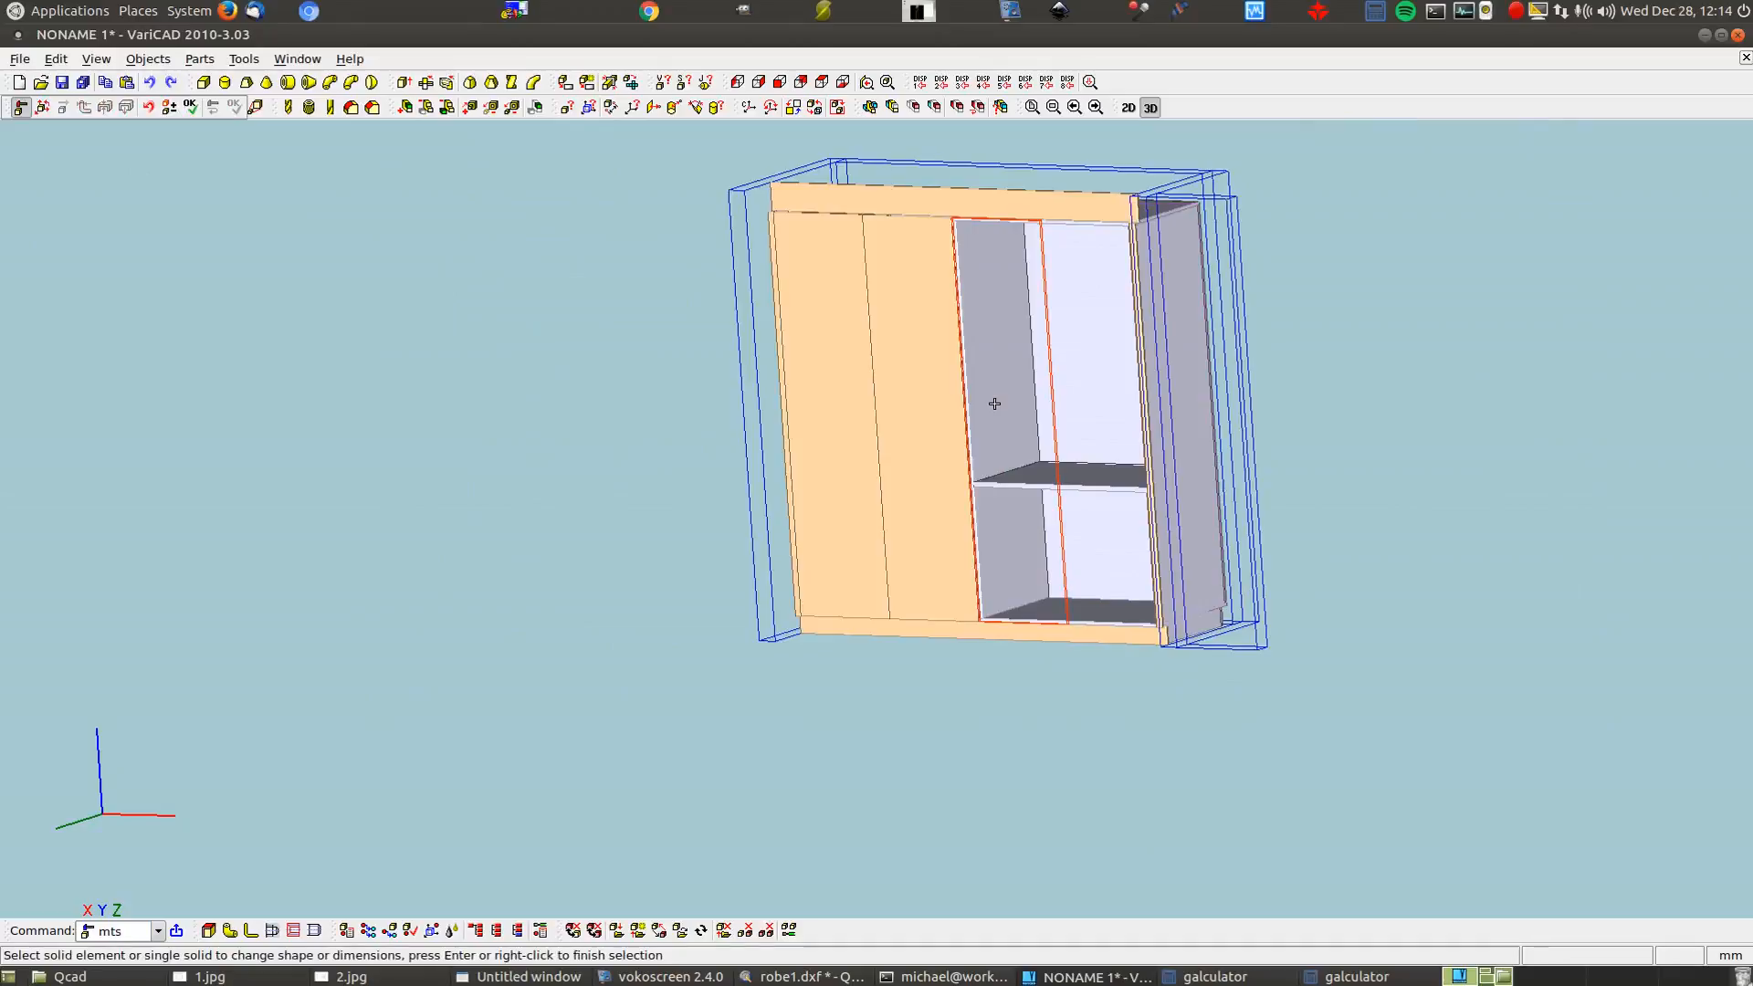
pyautogui.rightClick(993, 403)
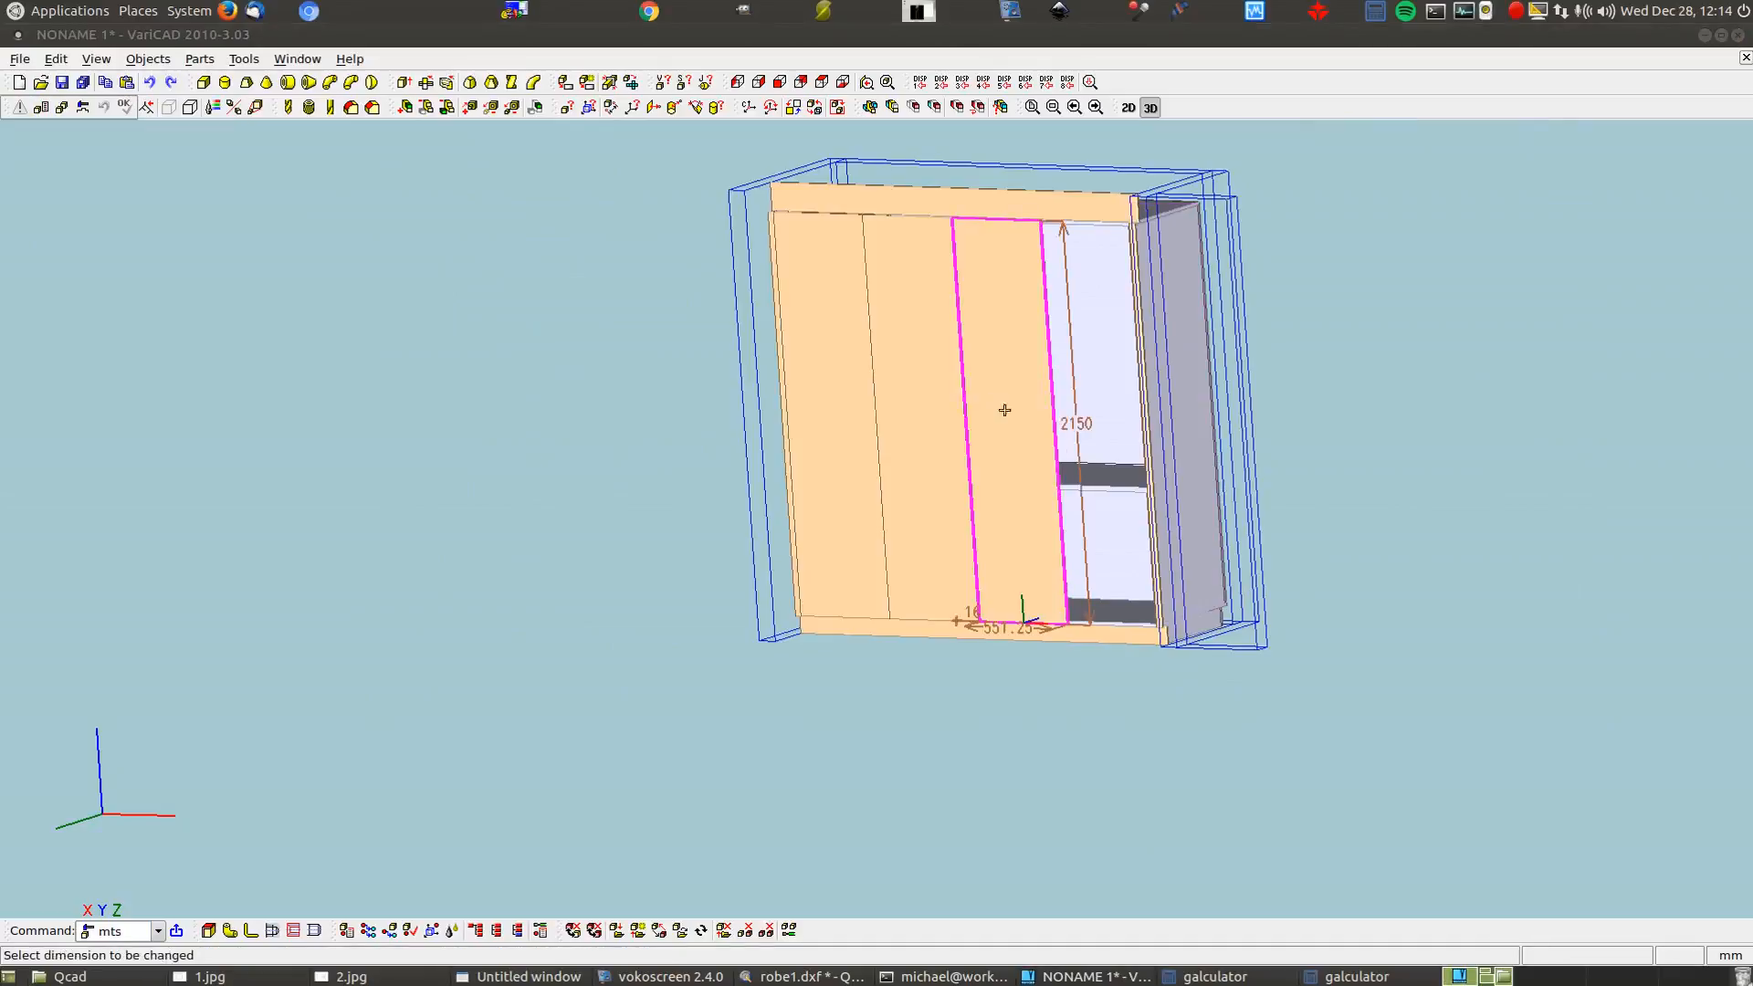
pyautogui.click(1085, 424)
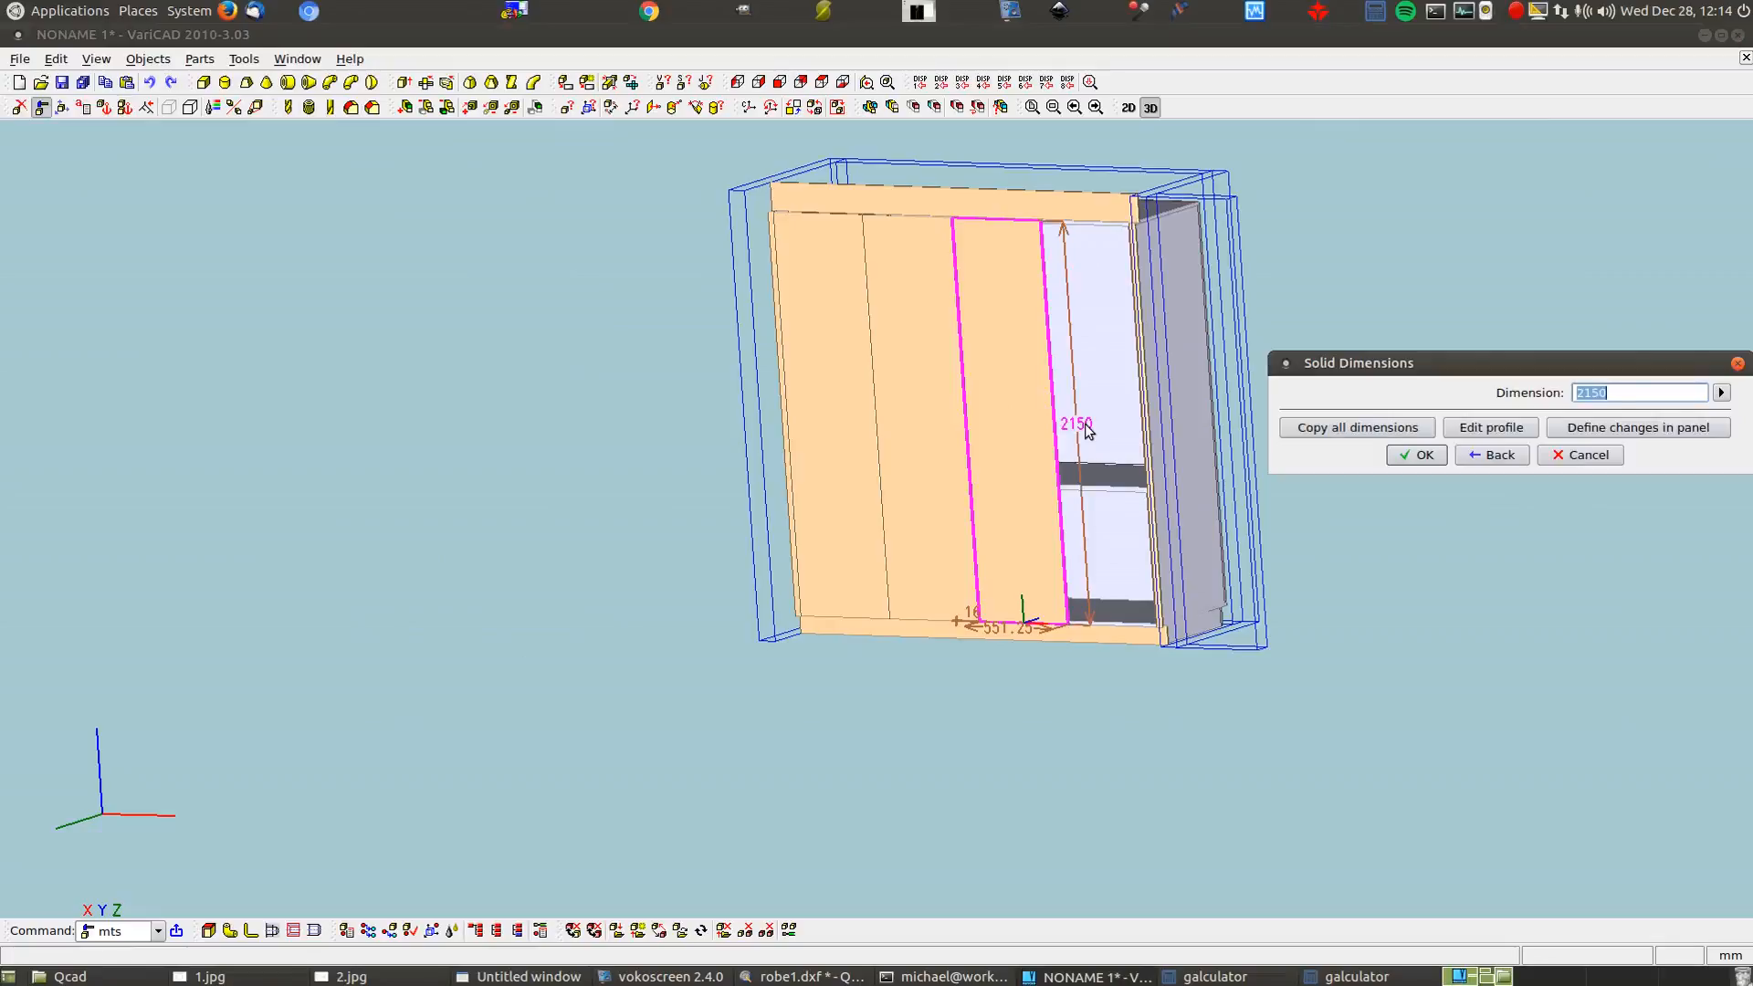
pyautogui.click(1721, 393)
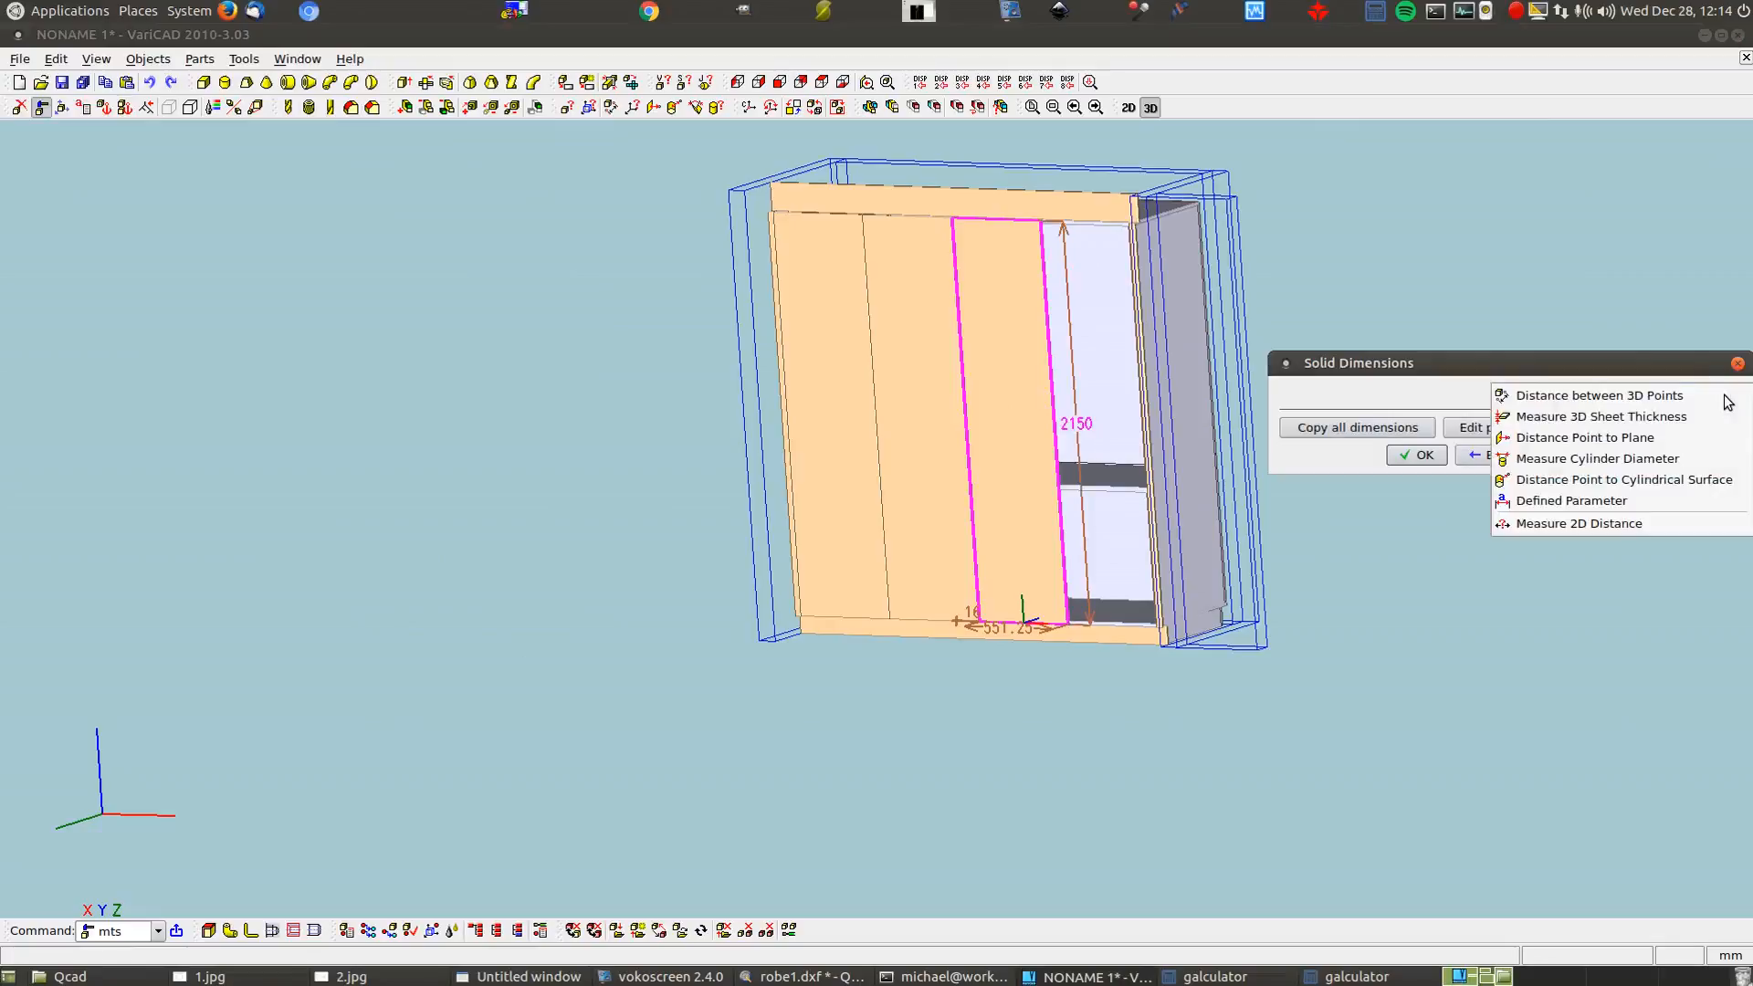
pyautogui.click(1639, 438)
pyautogui.scroll(6, 1040, 224)
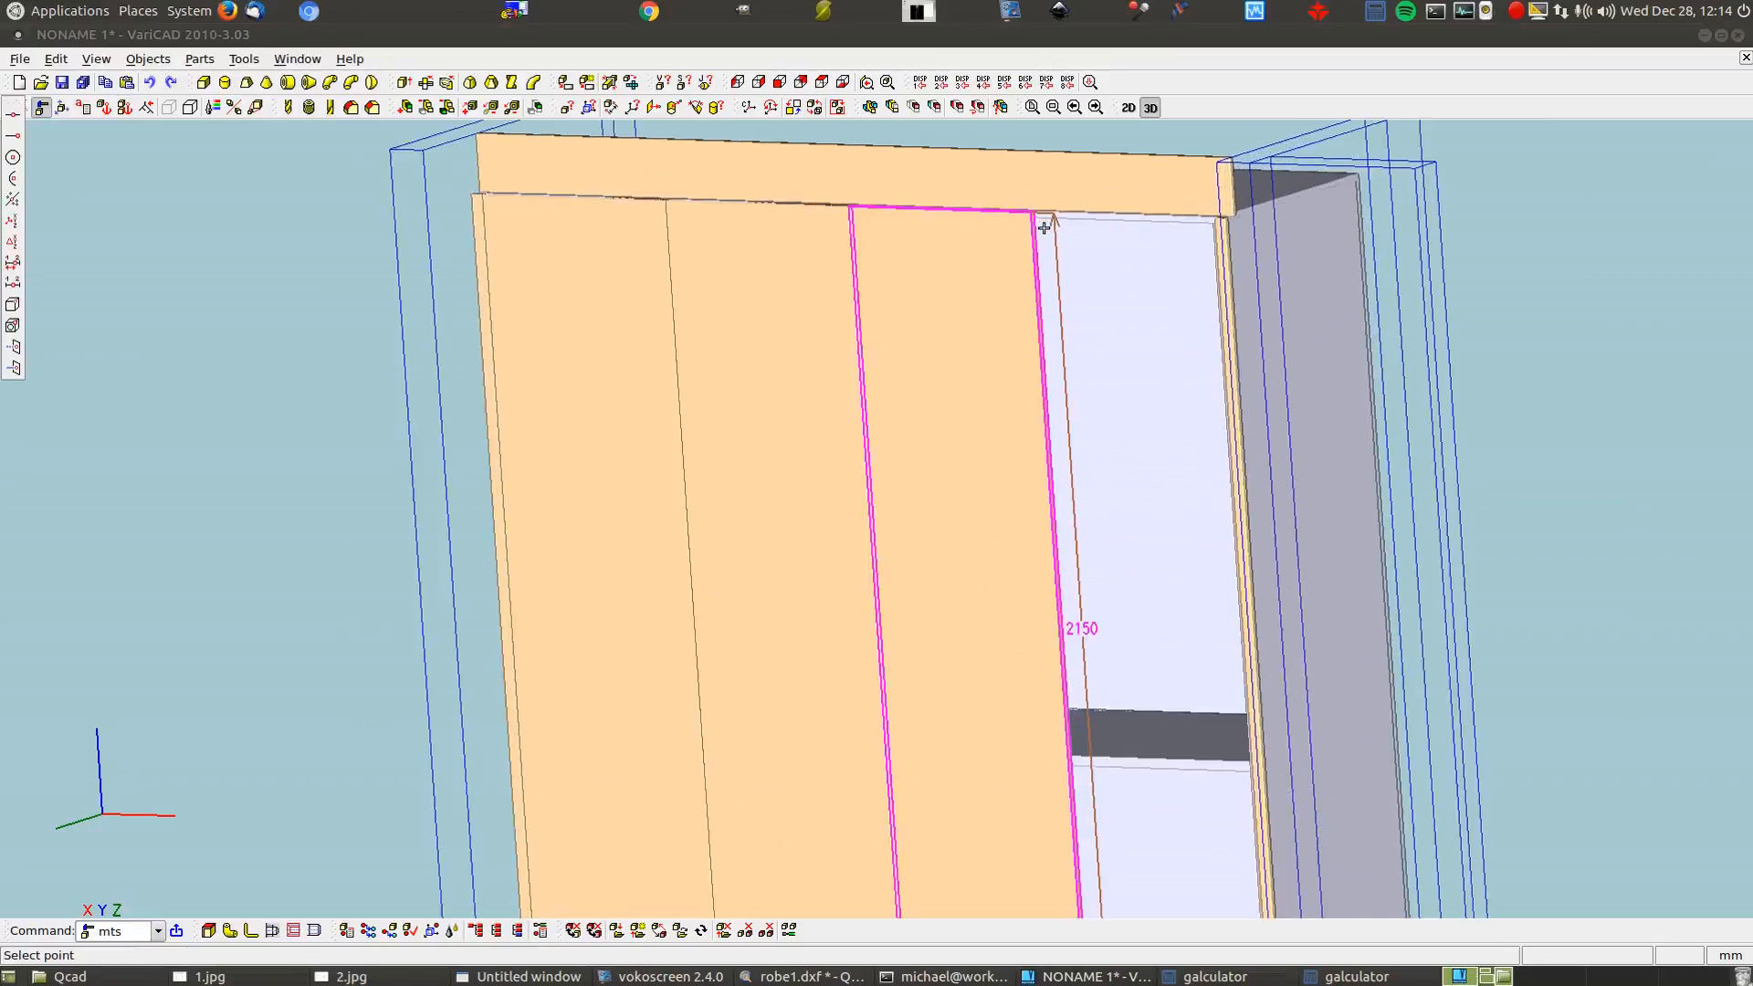
pyautogui.scroll(2, 1032, 200)
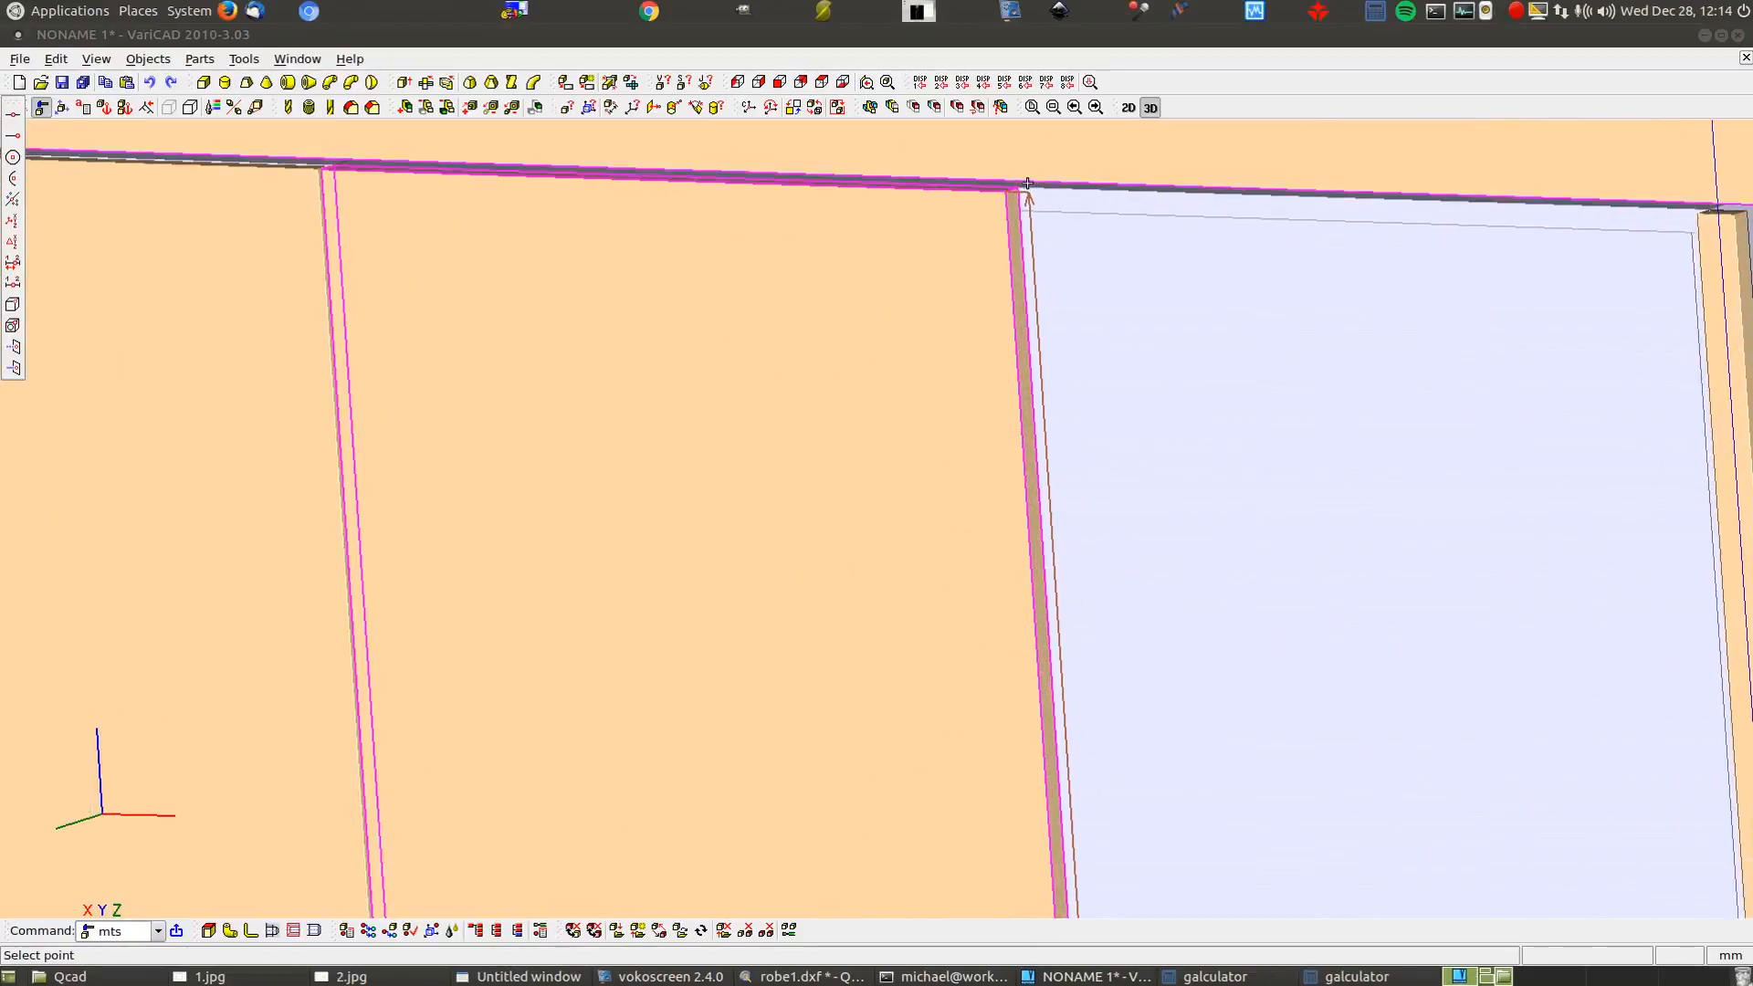
pyautogui.click(1018, 186)
pyautogui.scroll(-6, 1111, 200)
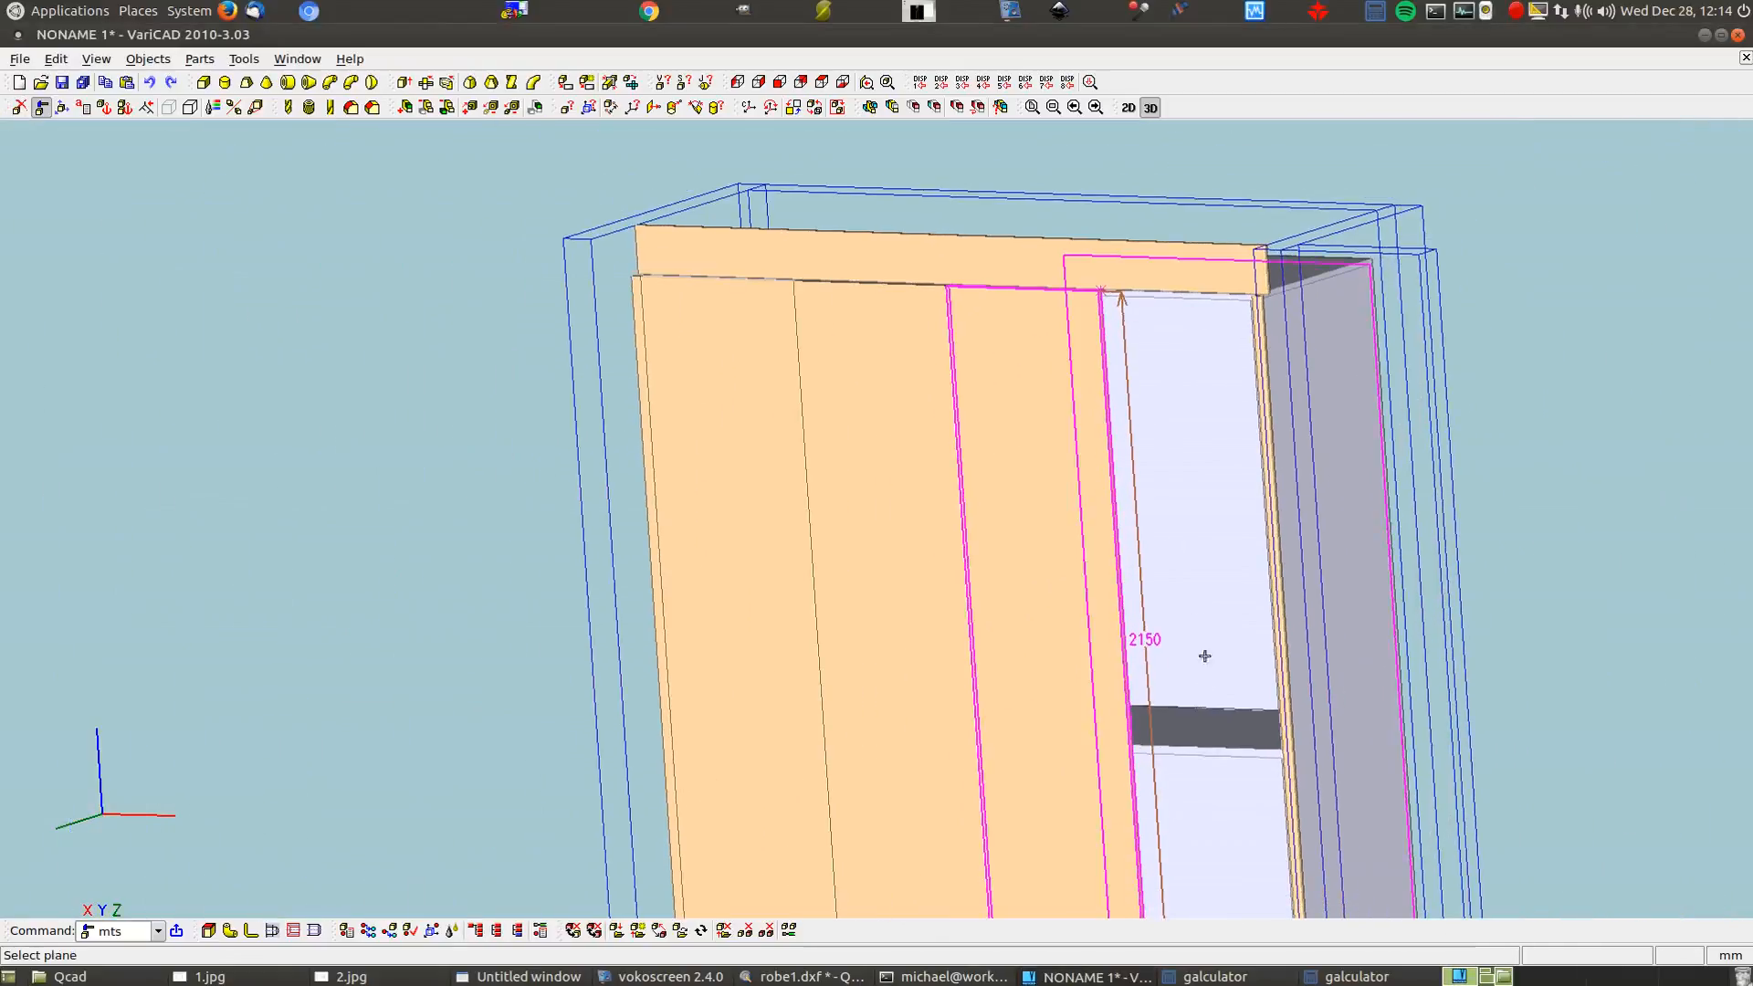
pyautogui.click(1205, 735)
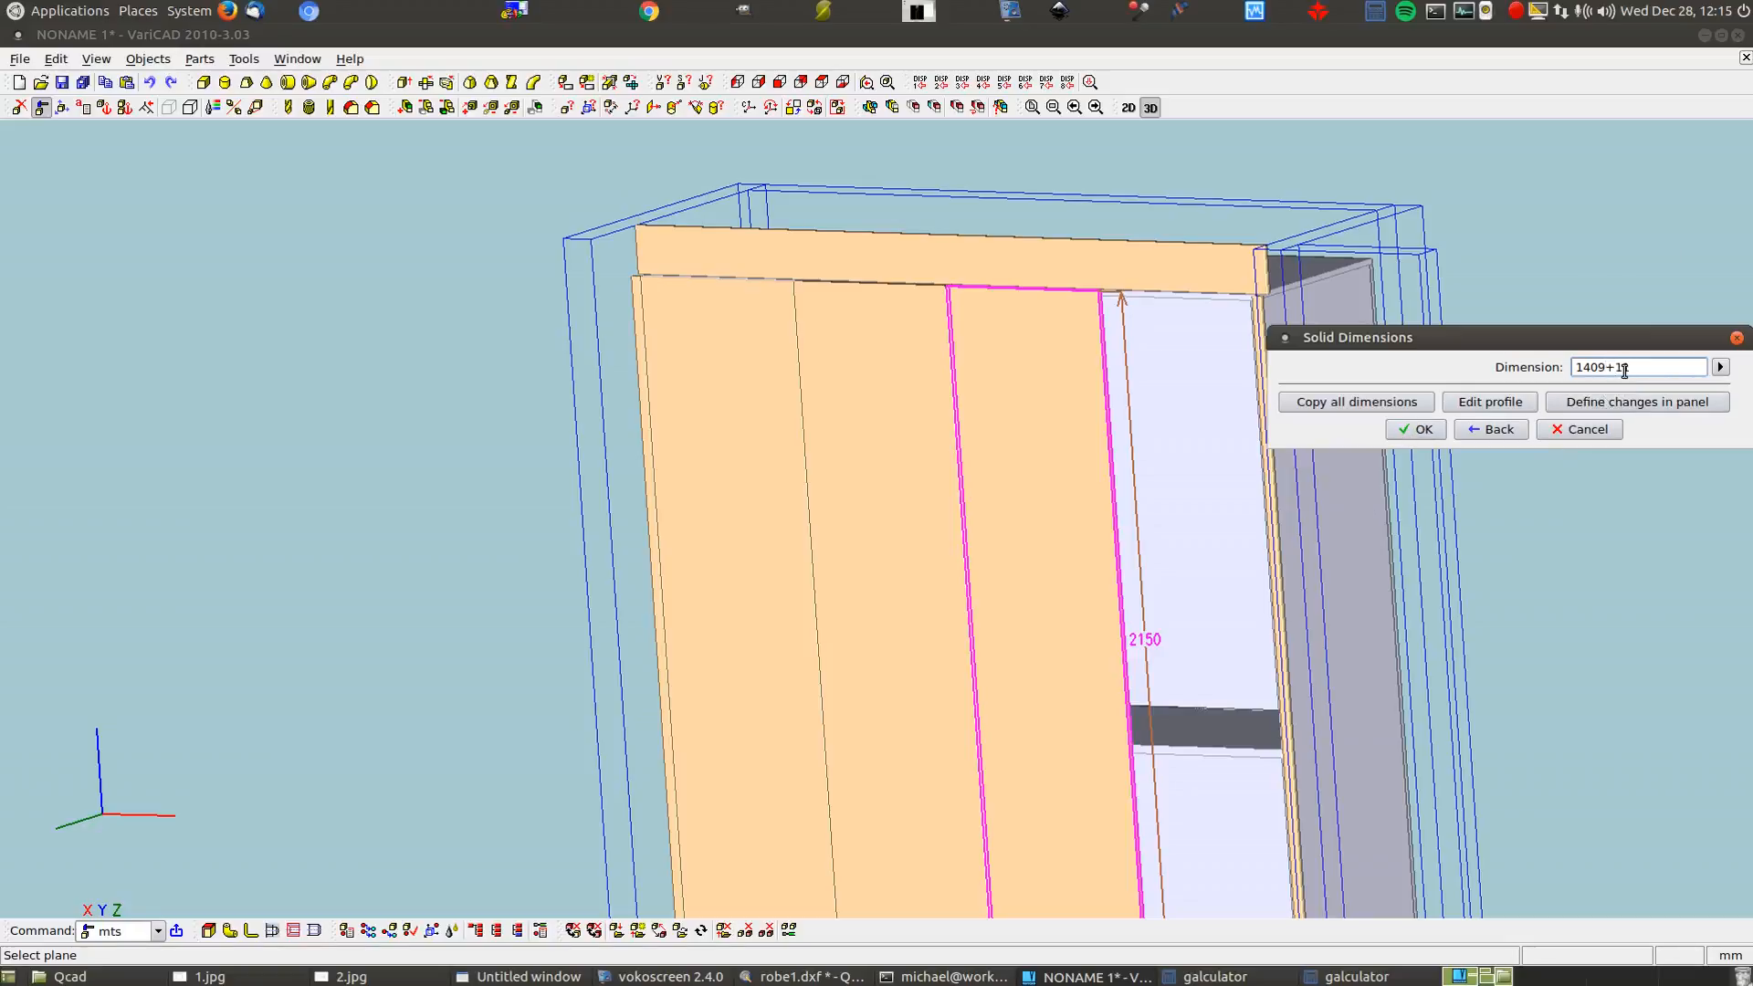
pyautogui.click(1415, 429)
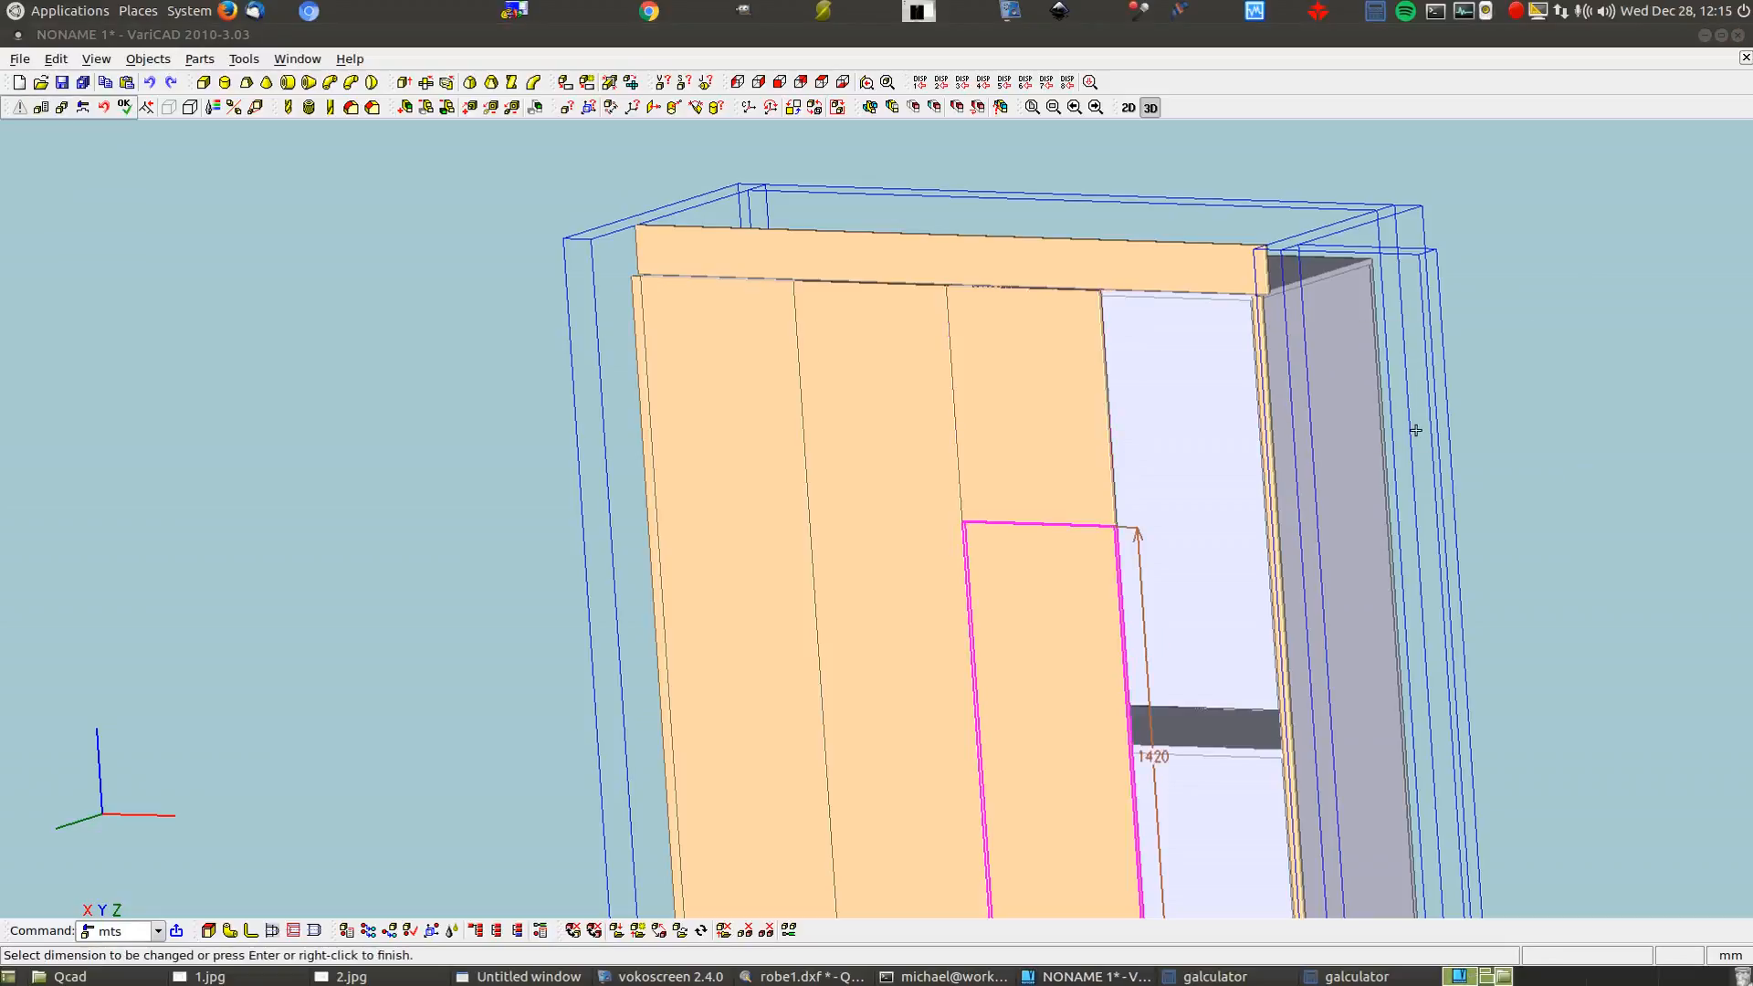
pyautogui.scroll(-5, 1099, 369)
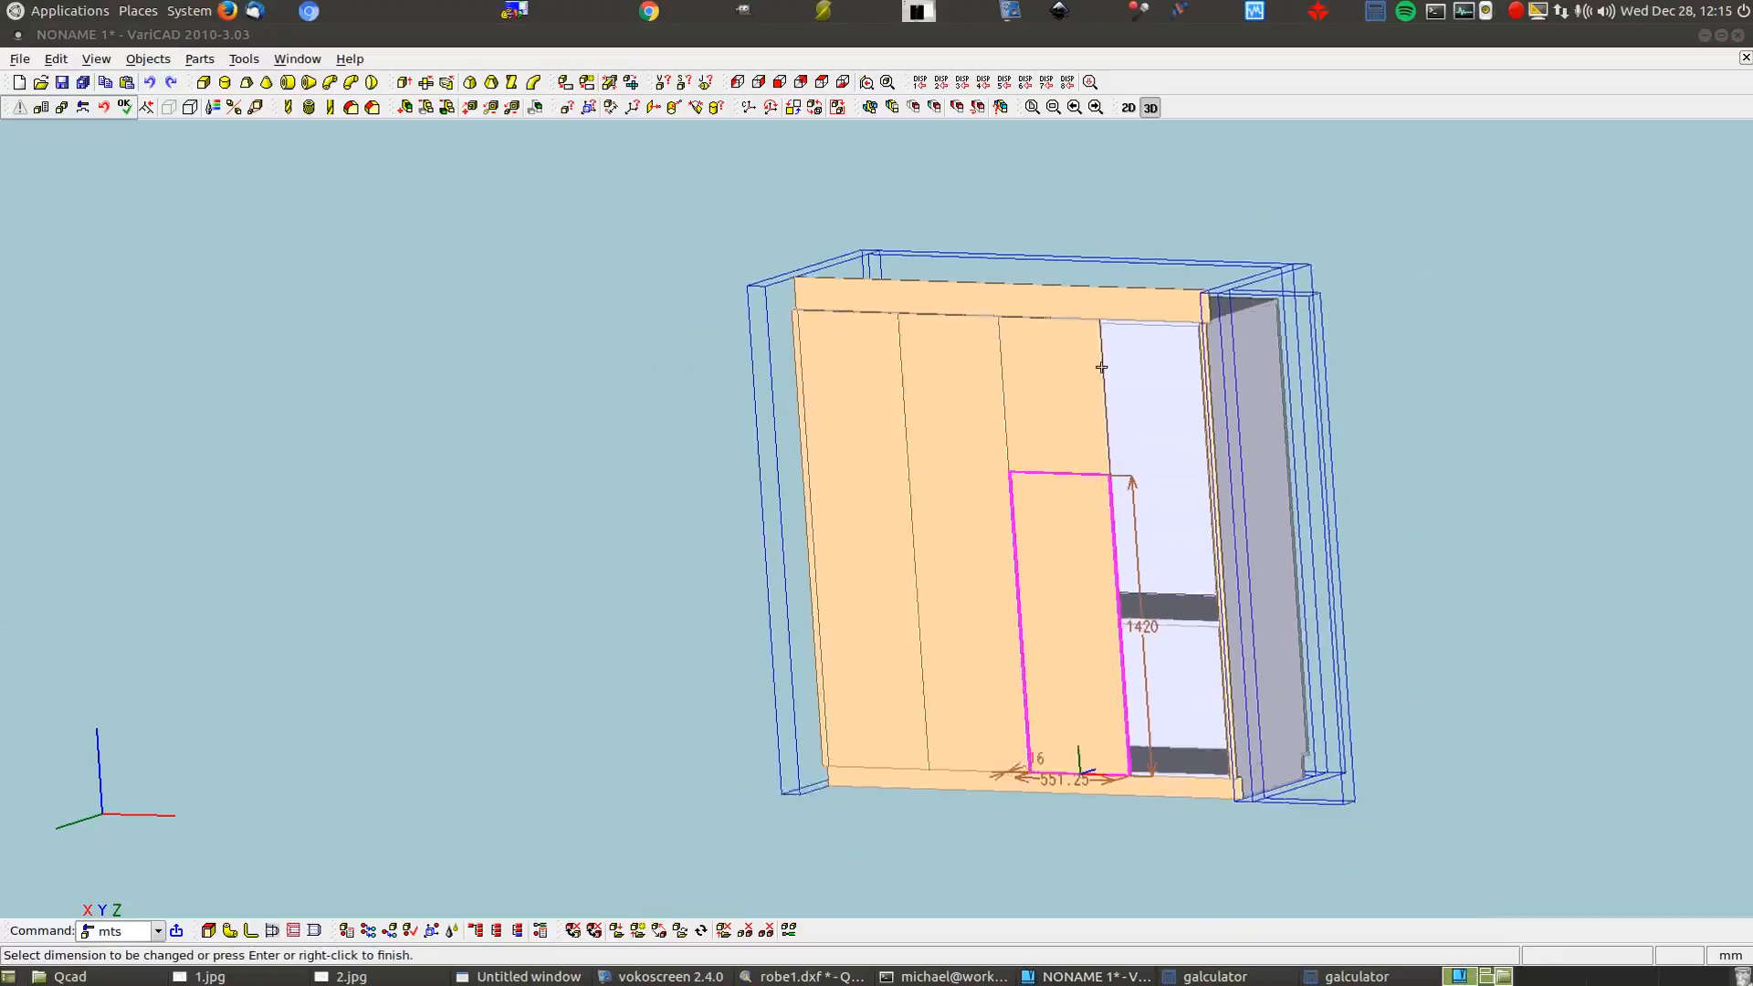
pyautogui.rightClick(1084, 666)
# Move the door's lower face up by -730
pyautogui.click(1085, 796)
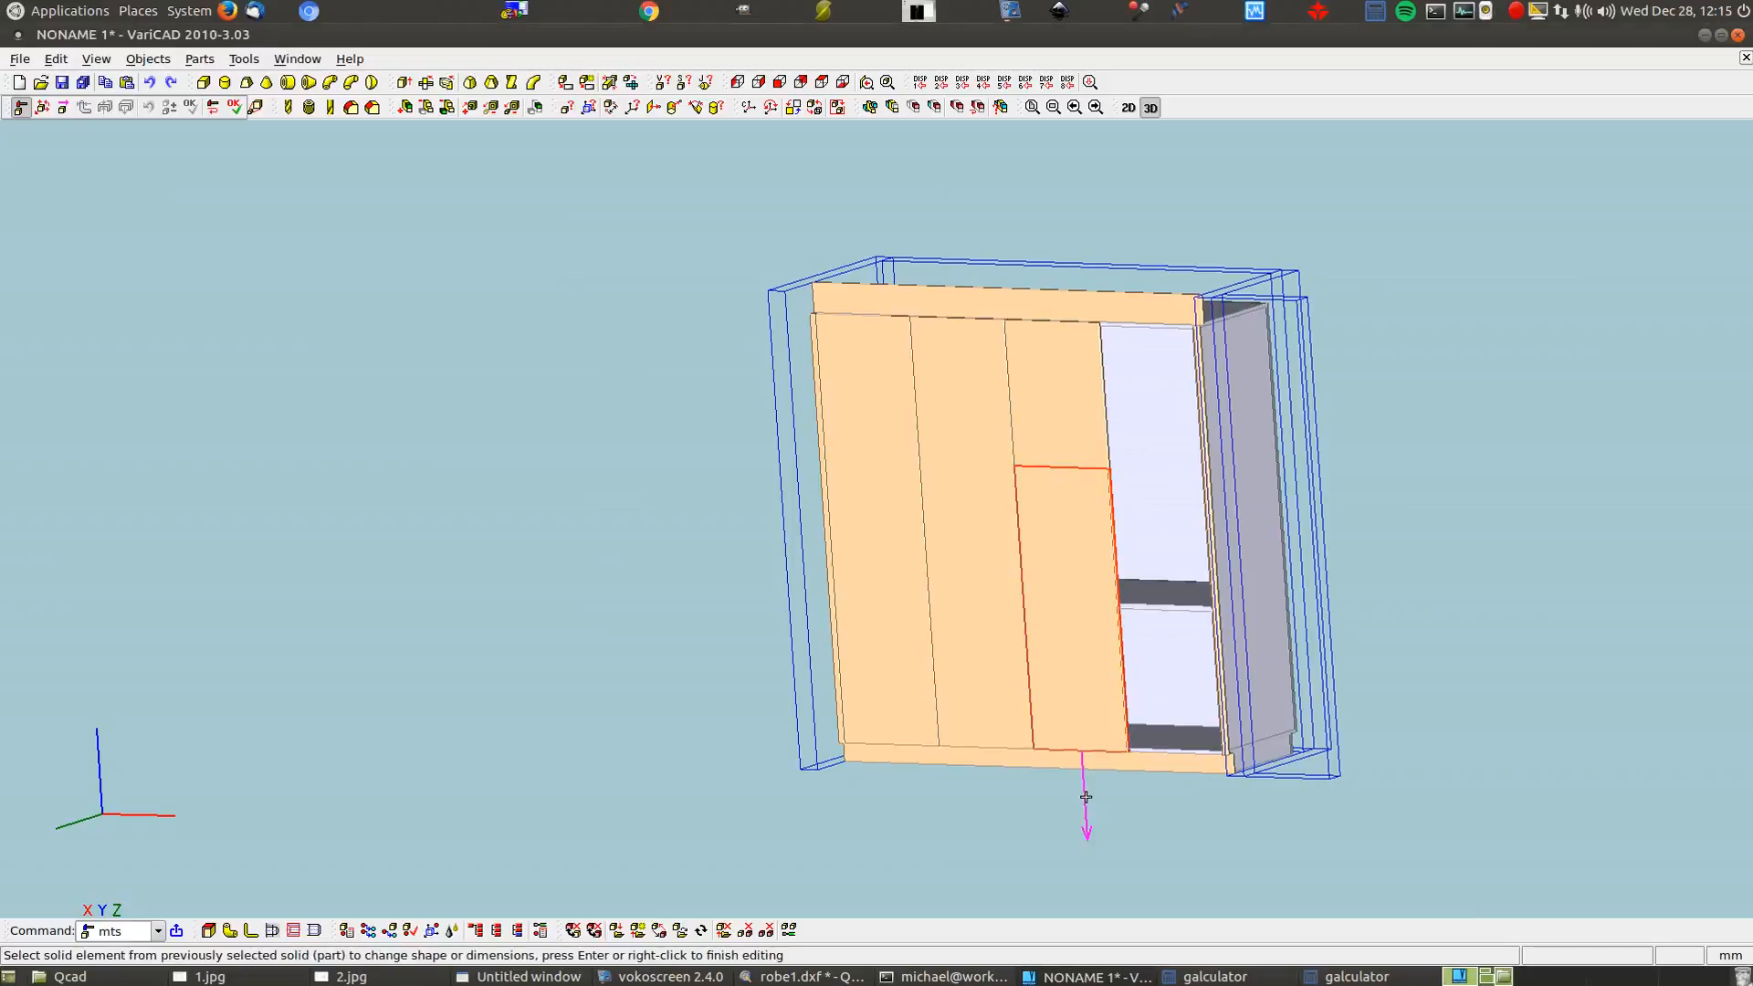
pyautogui.click(1086, 516)
pyautogui.rightClick(1086, 518)
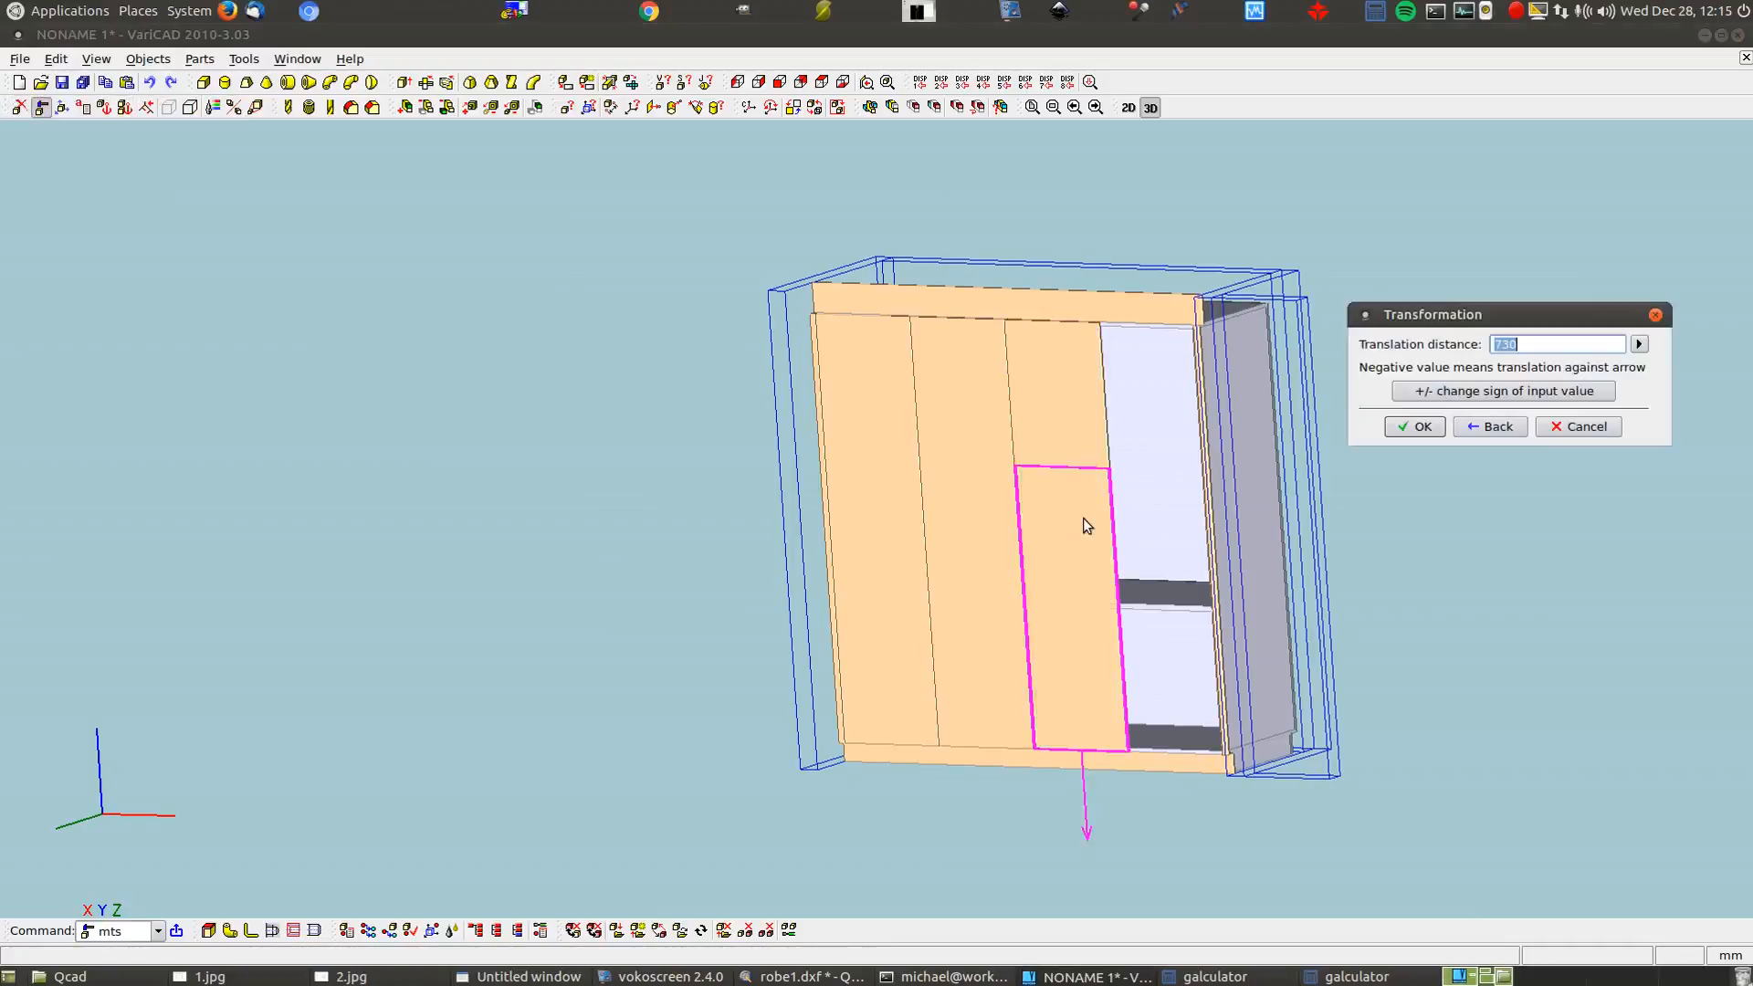
pyautogui.click(1530, 400)
pyautogui.click(1414, 426)
pyautogui.rightClick(1408, 428)
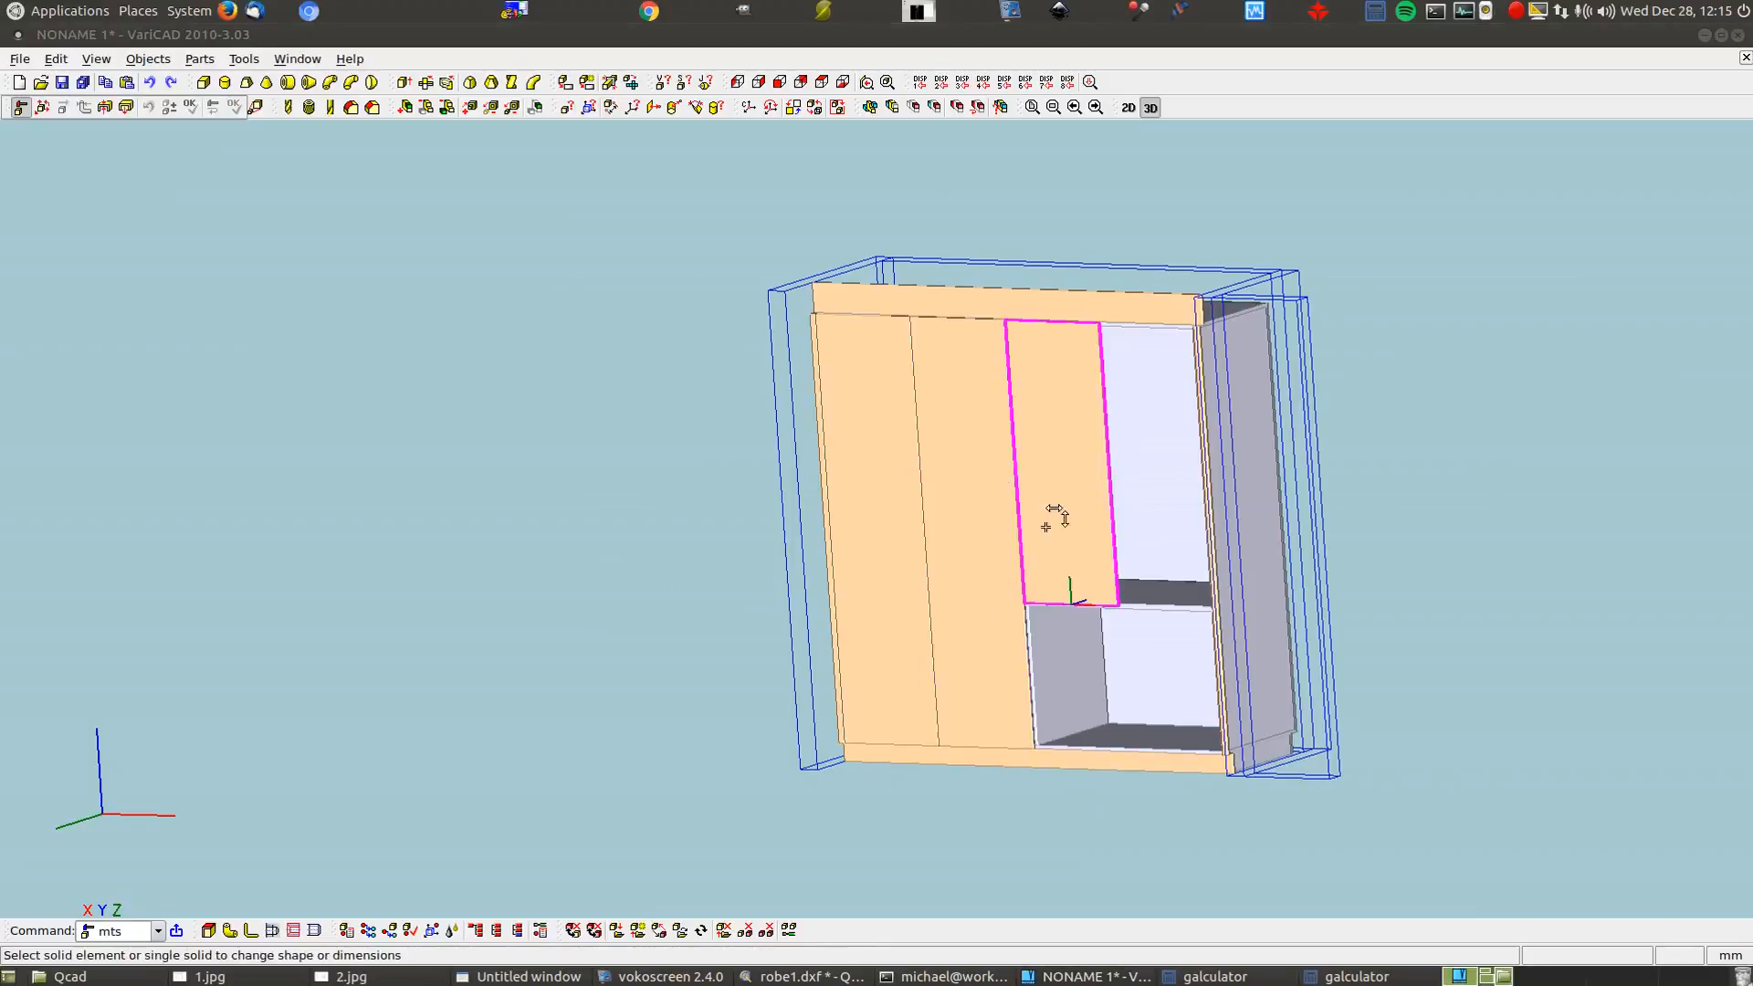
pyautogui.click(338, 236)
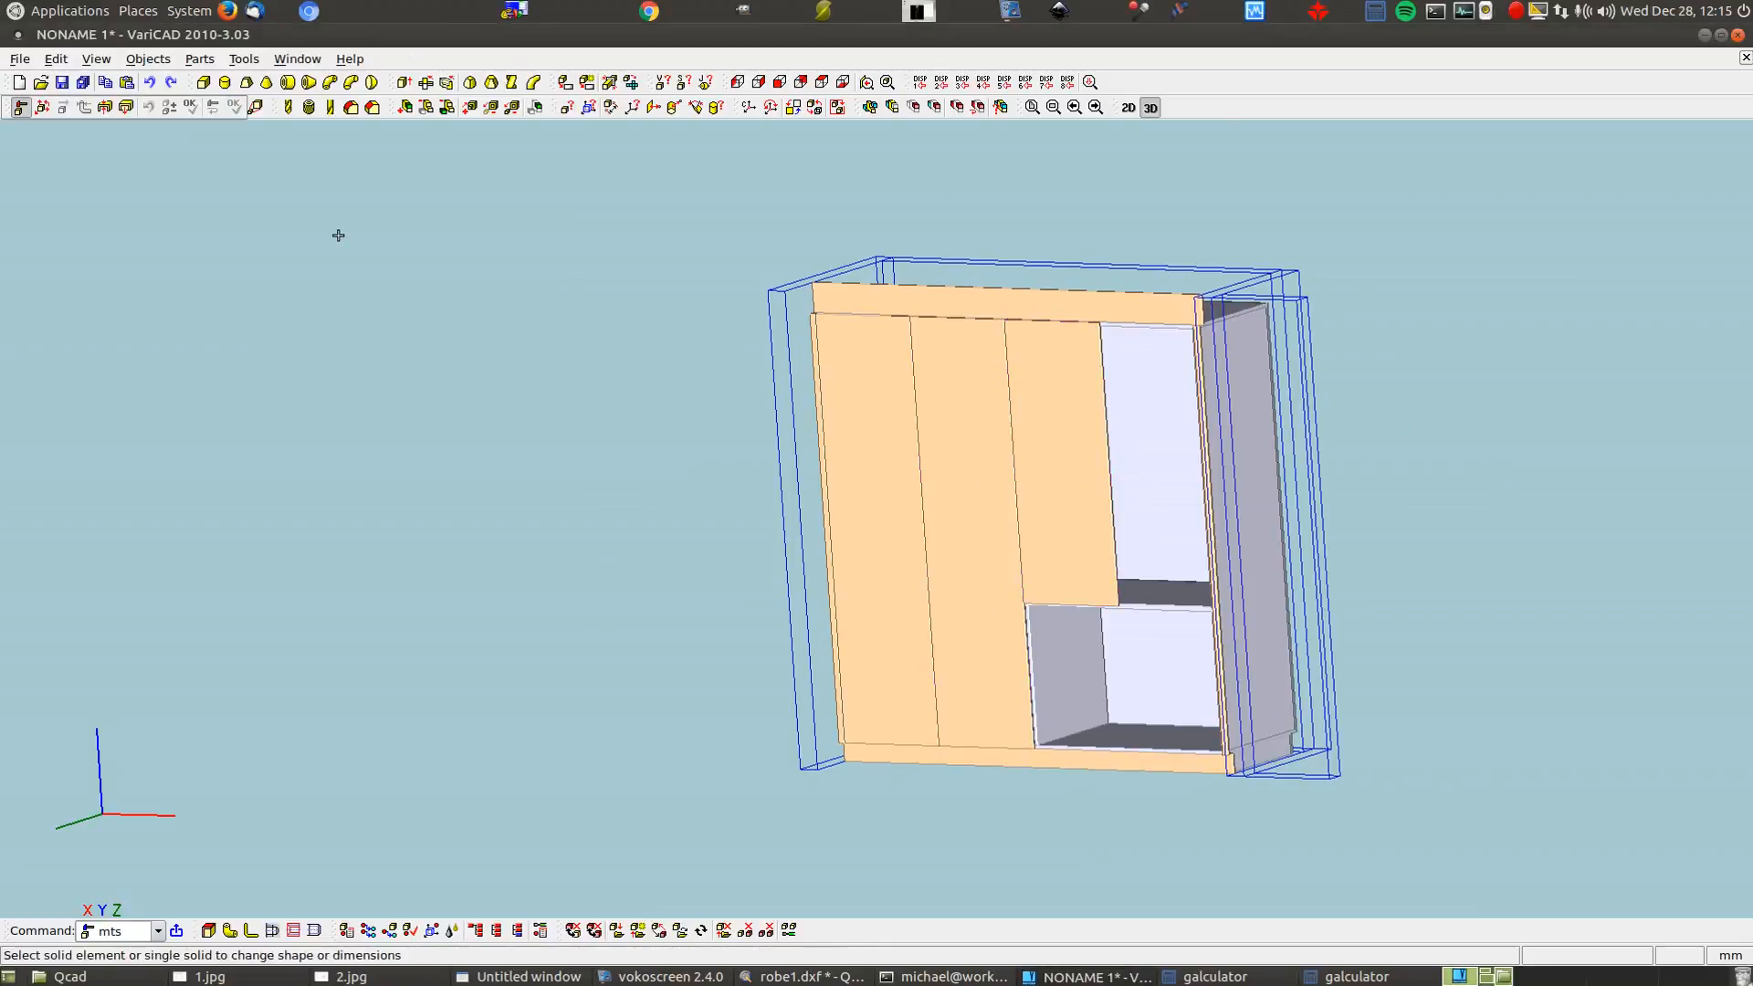
pyautogui.press('Escape')
# Unblank all hidden objects in space
pyautogui.click(191, 108)
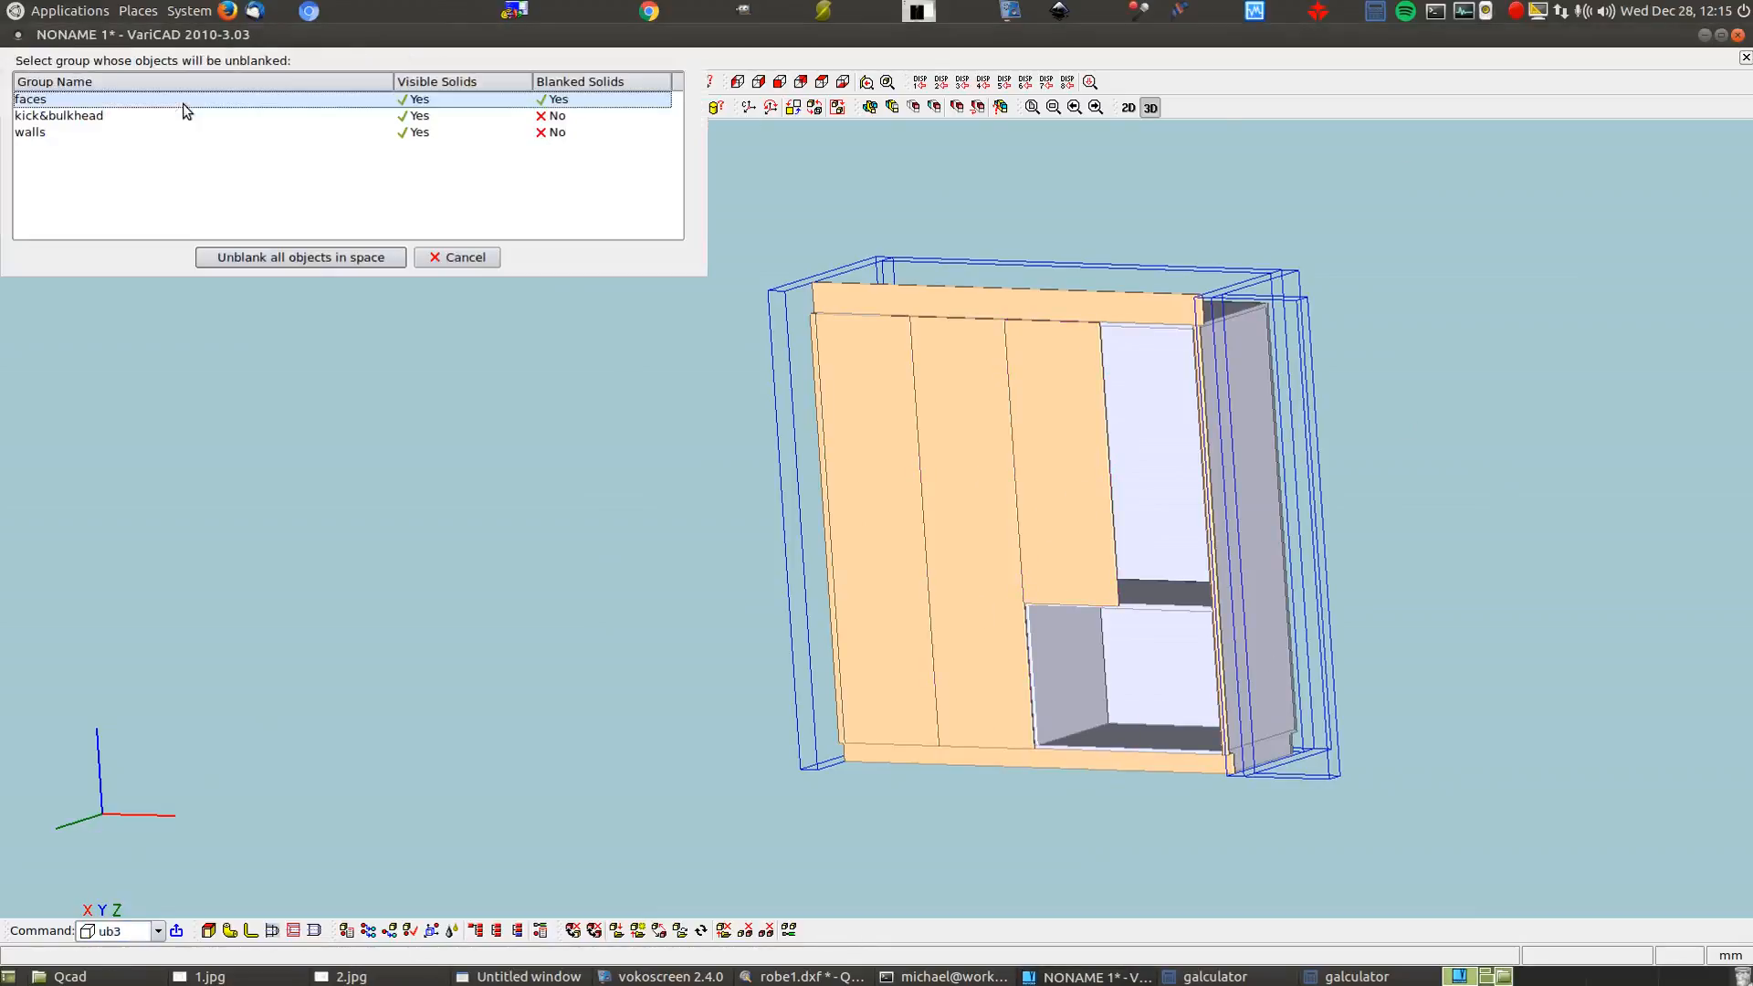
pyautogui.click(331, 258)
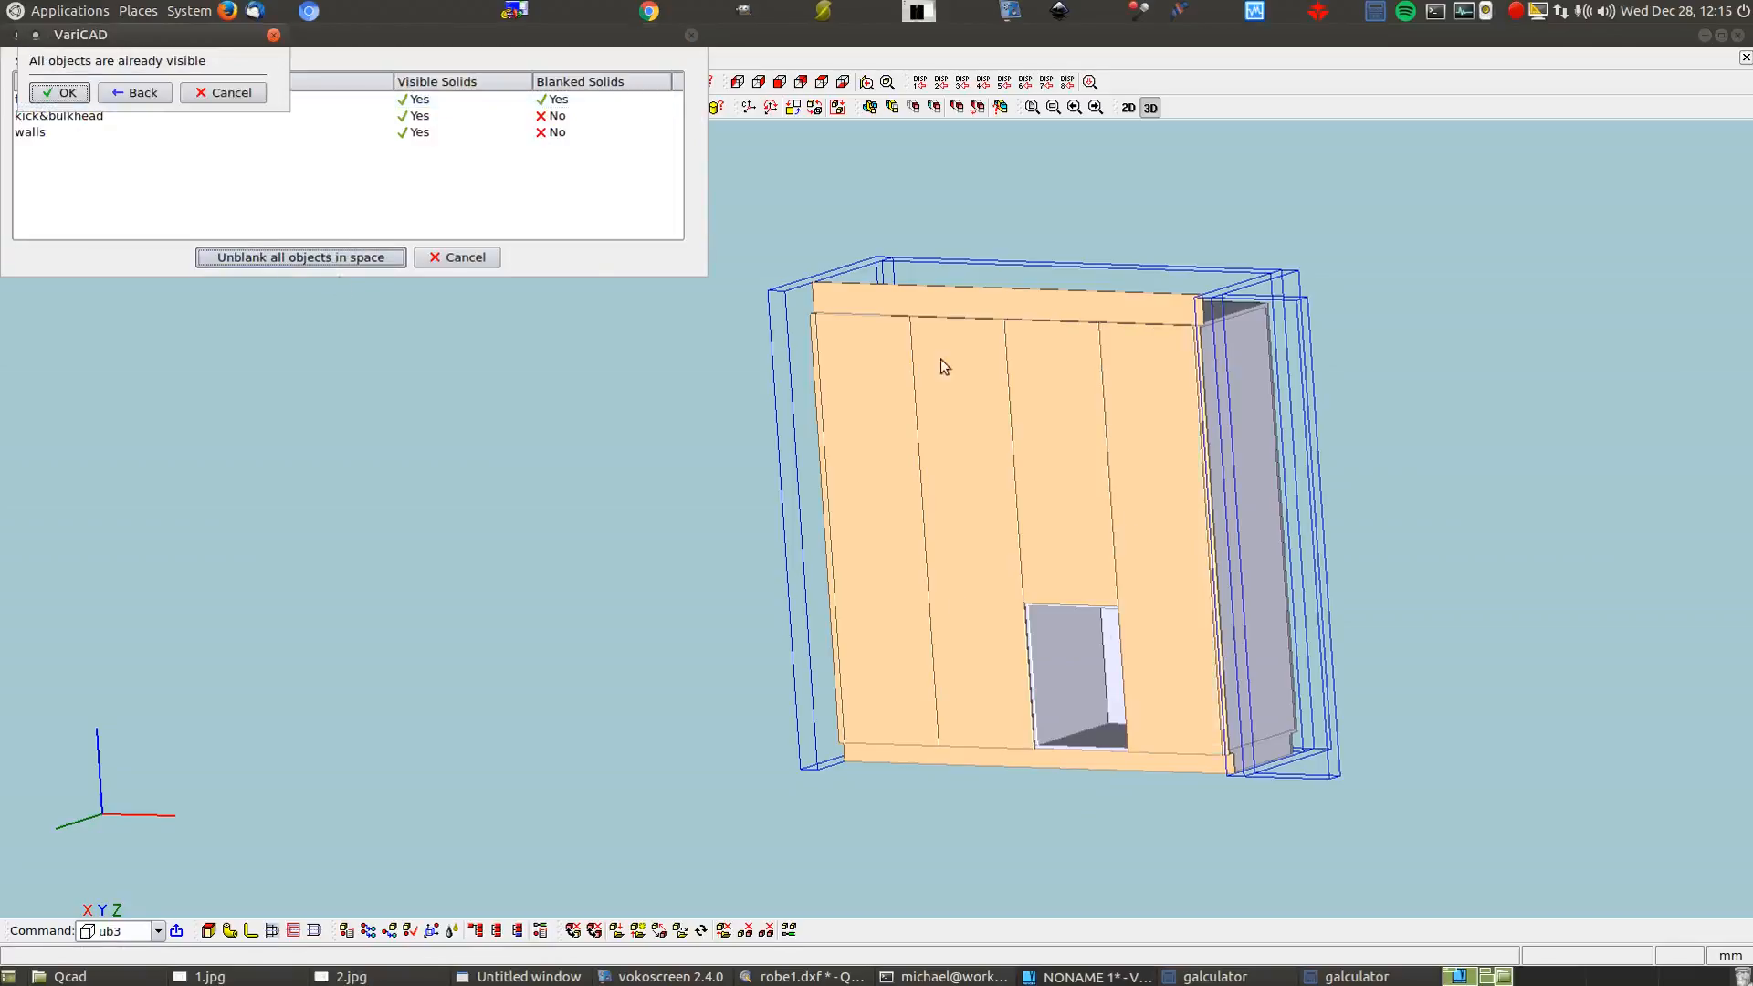
pyautogui.click(57, 92)
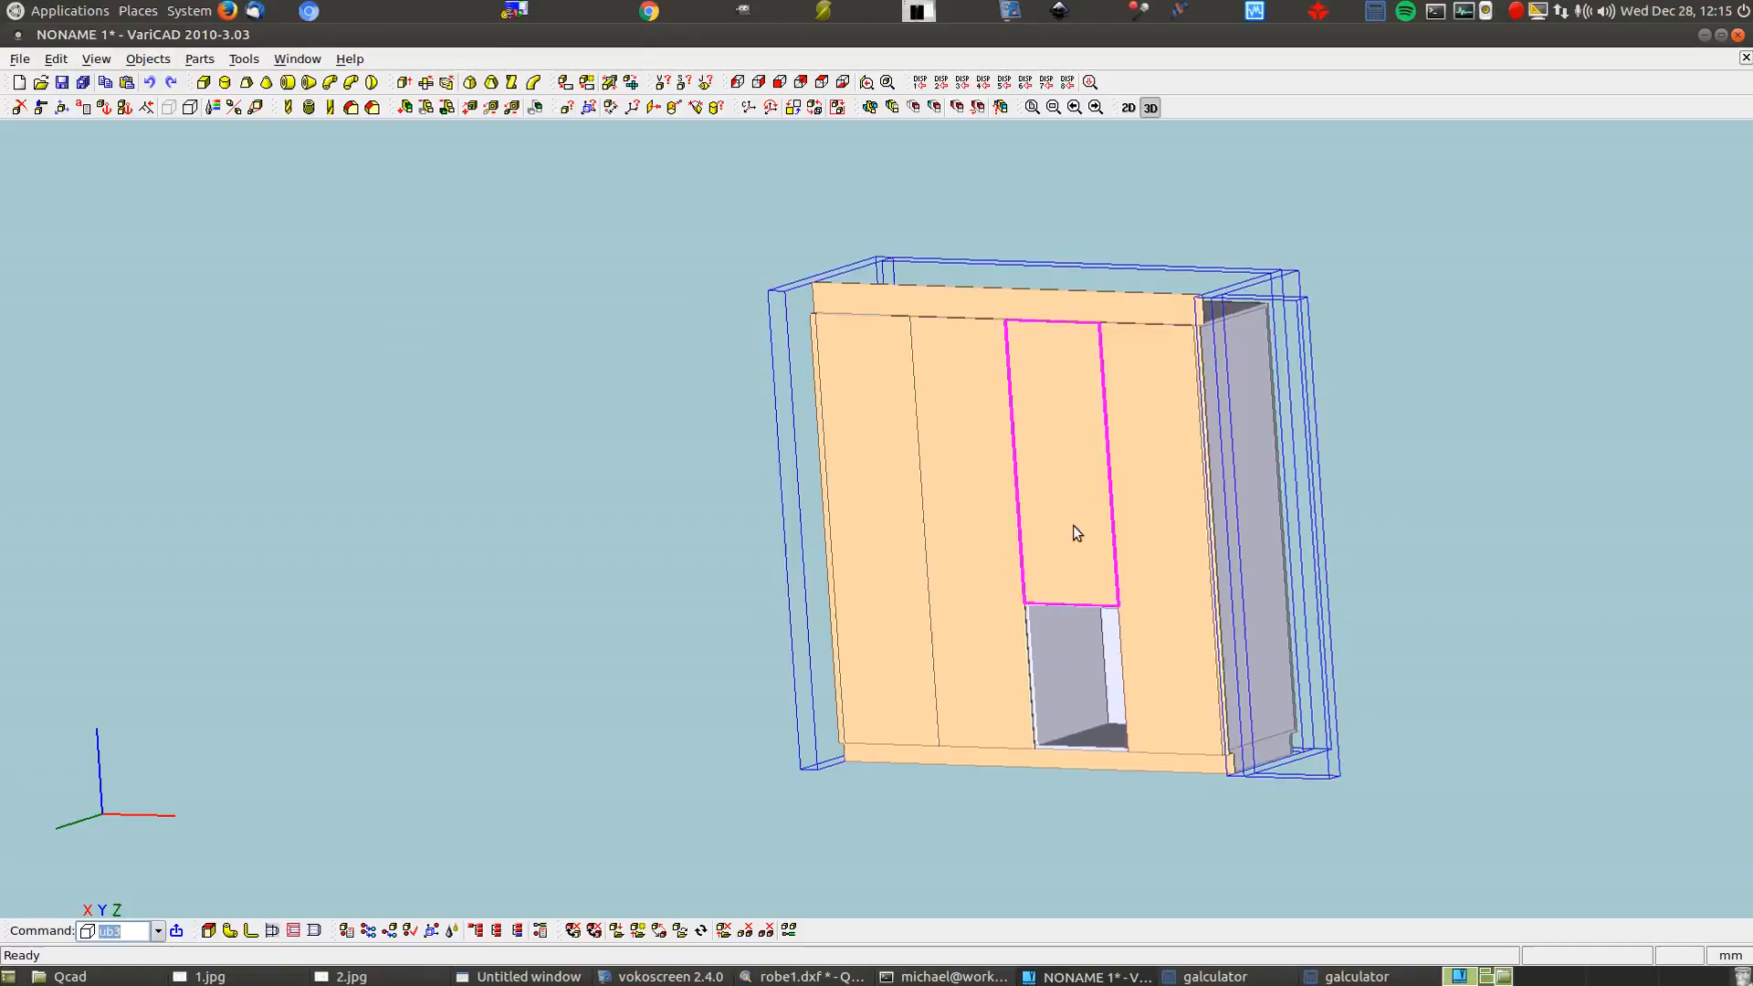
# Delete the rightmost front door panel
pyautogui.click(18, 107)
pyautogui.click(1135, 541)
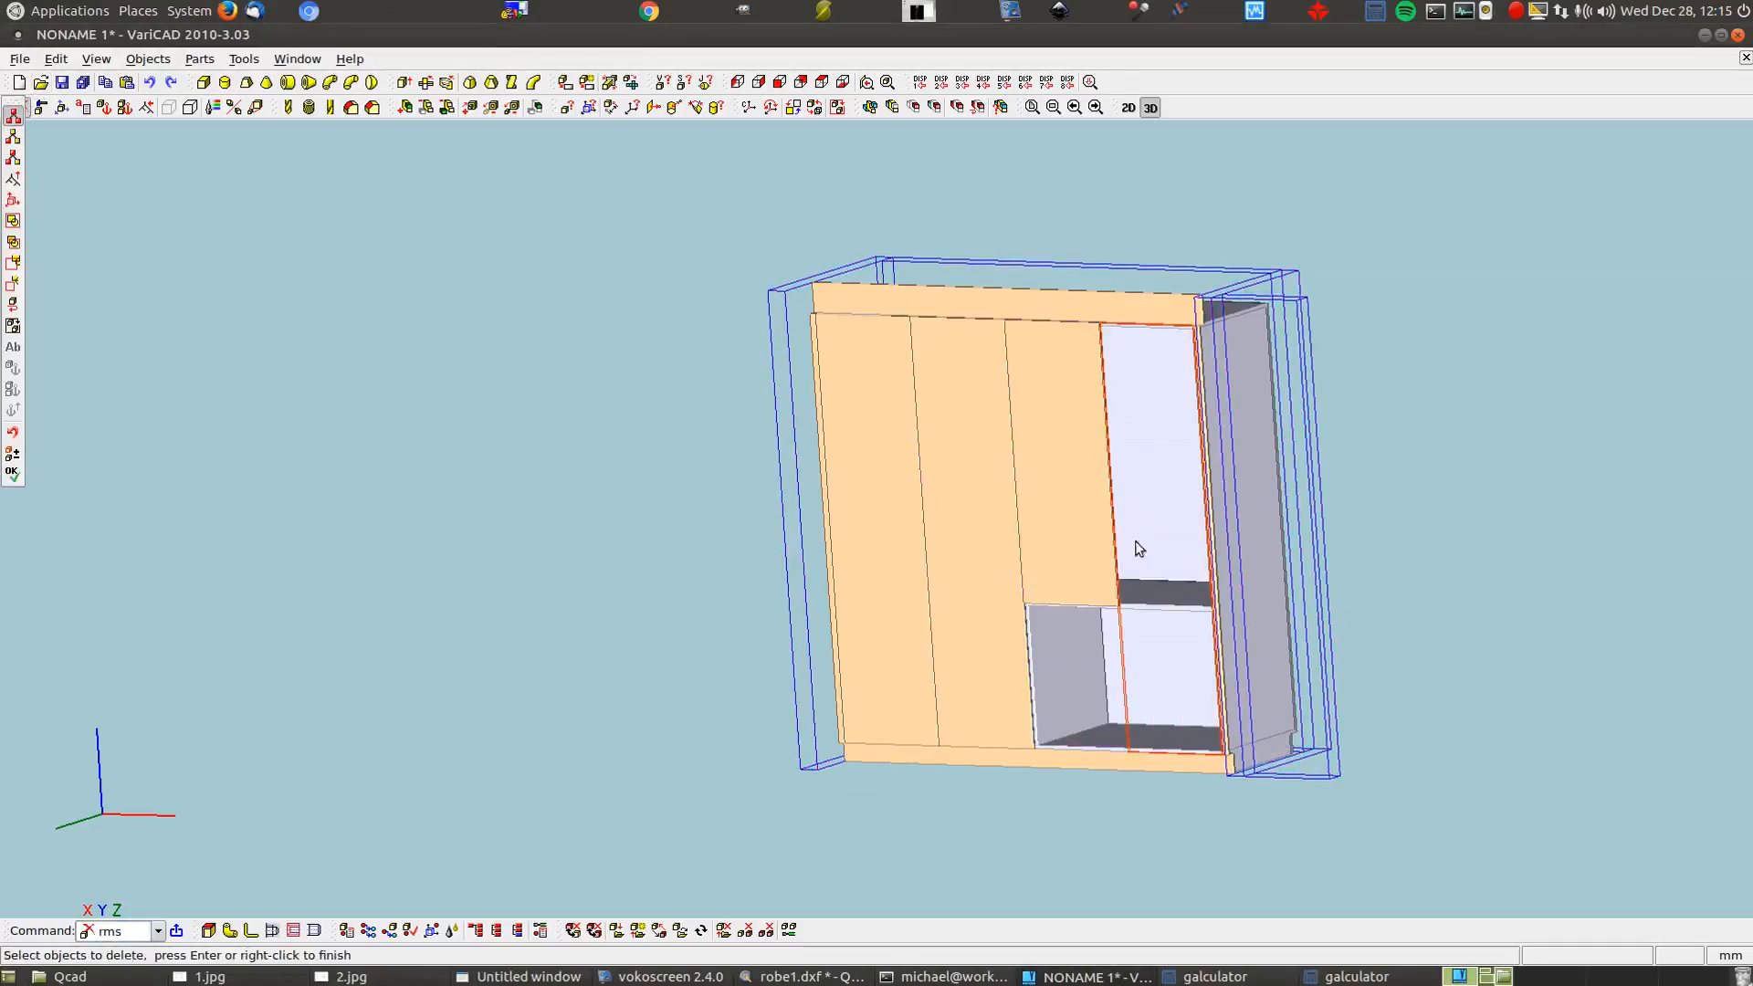
pyautogui.click(210, 230)
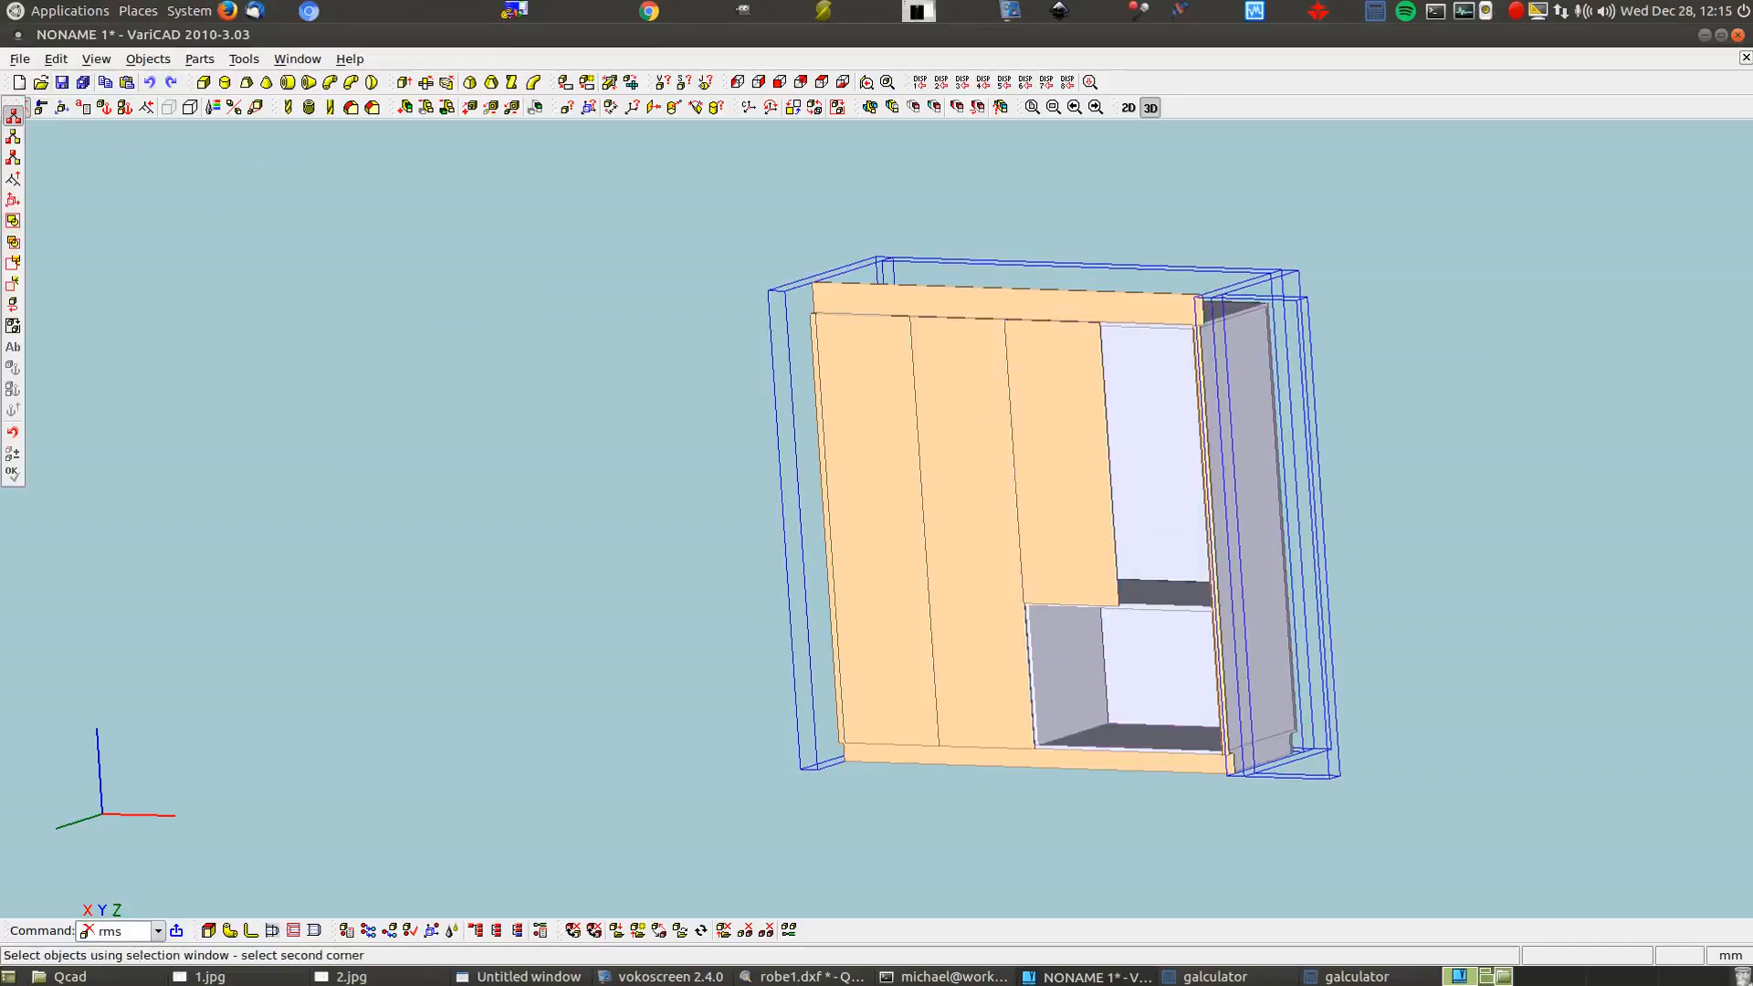
pyautogui.press('Escape')
# Select the shortened door for an X-direction move, checking the 554.25 distance
pyautogui.click(62, 107)
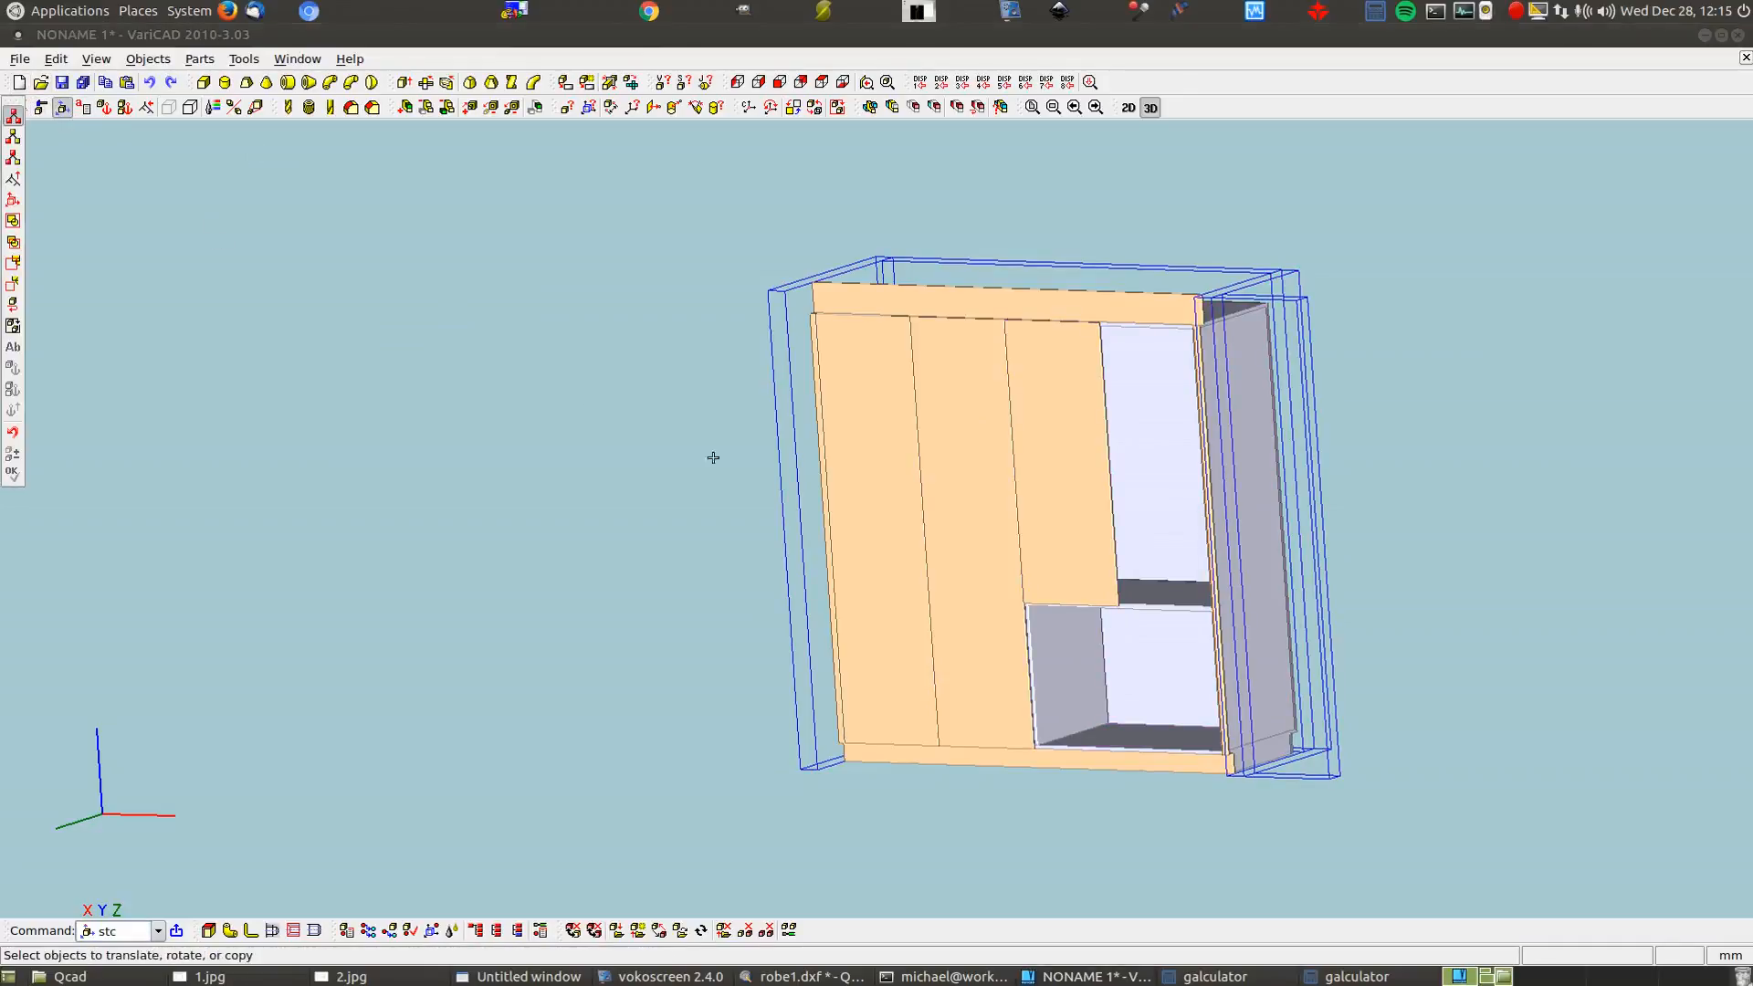
pyautogui.click(1073, 454)
pyautogui.press('Return')
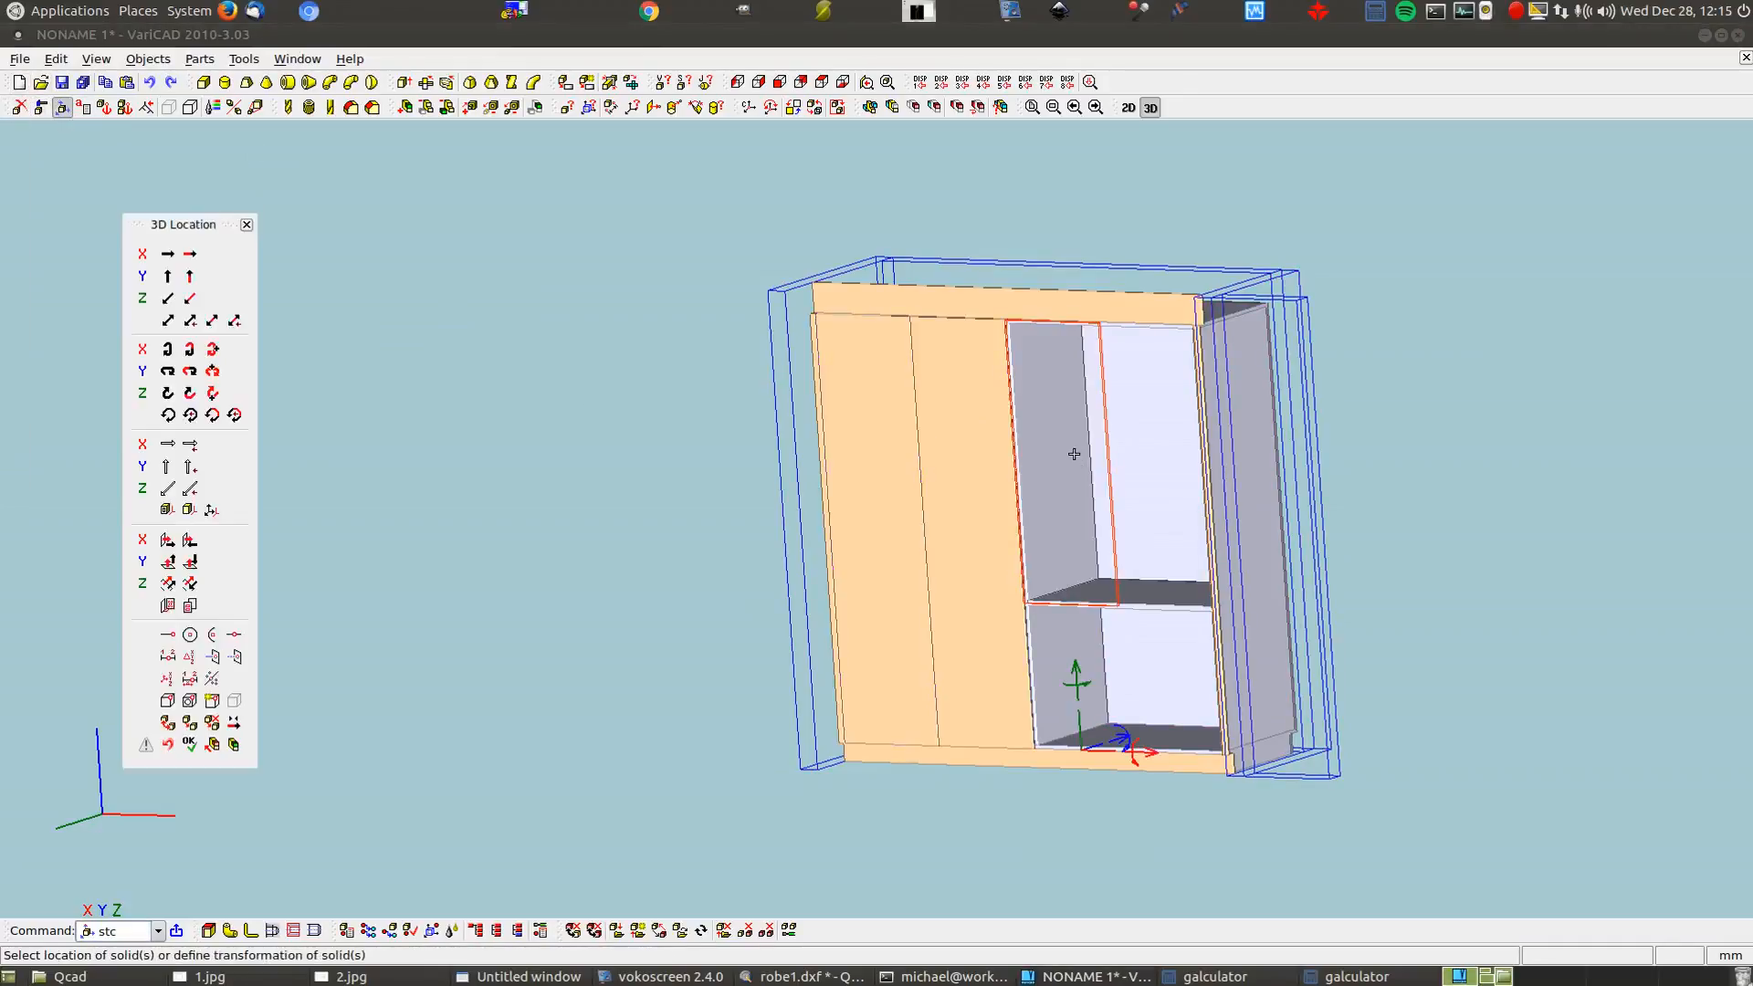
pyautogui.click(1144, 757)
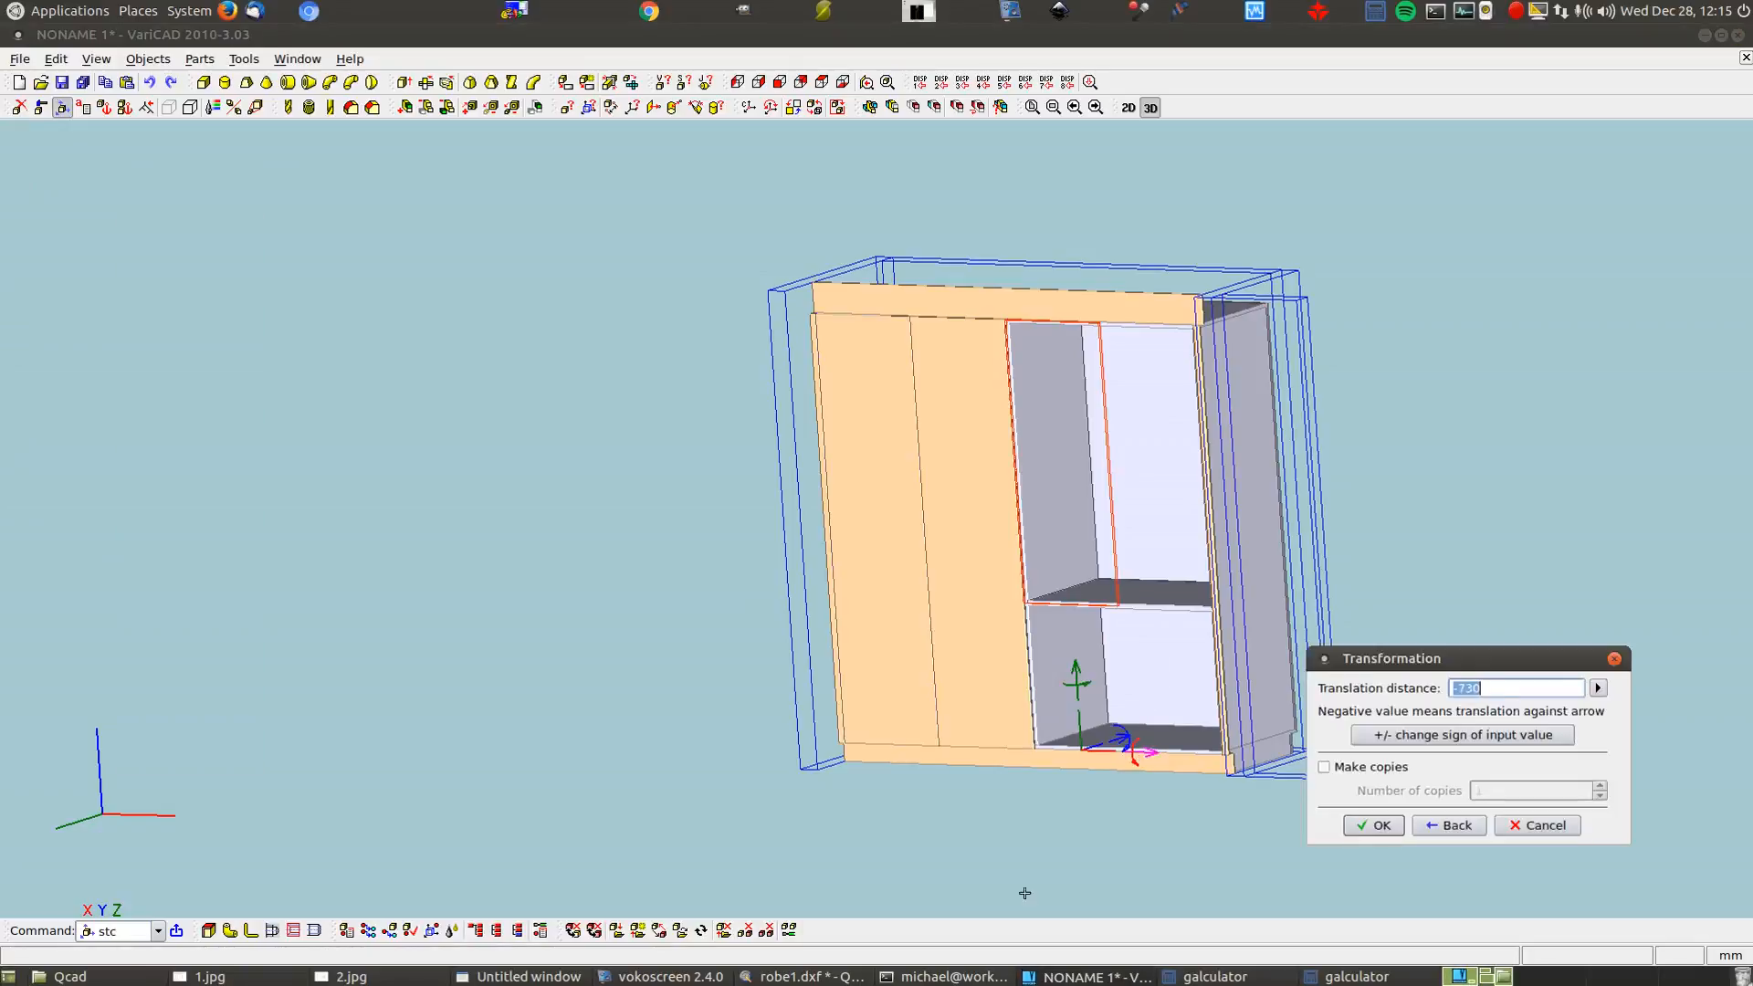
pyautogui.click(1357, 976)
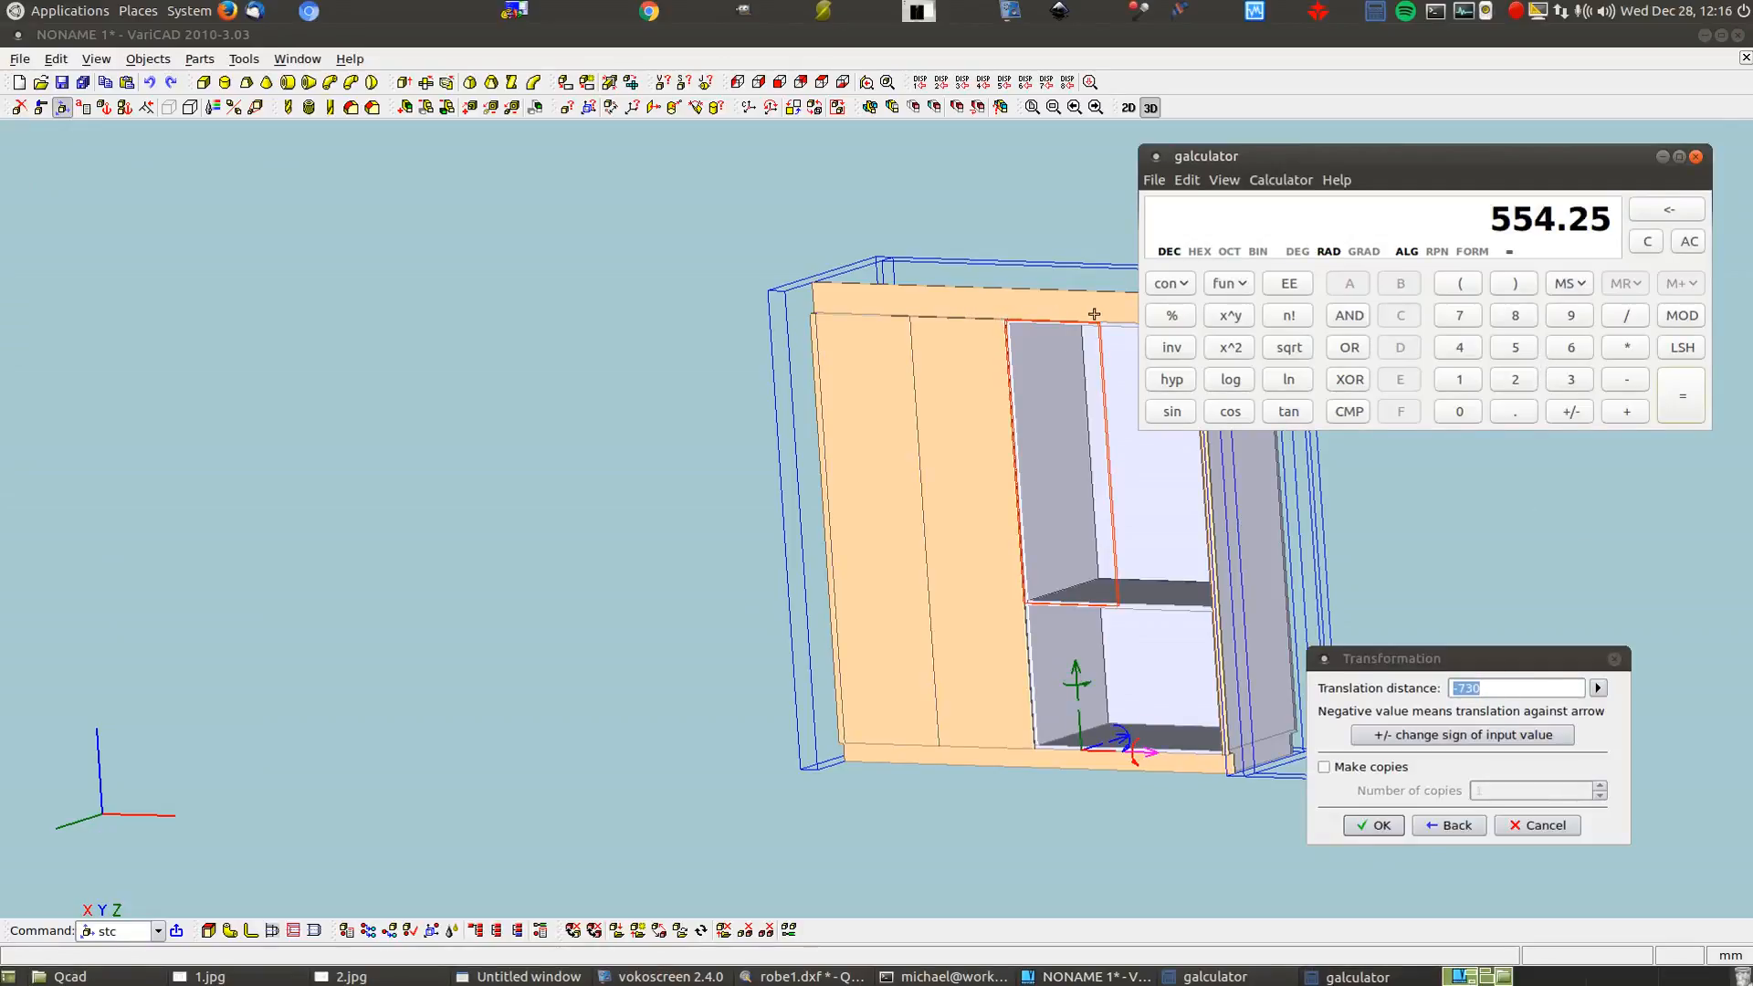
# Copy the door 554 mm along X into the rightmost column
pyautogui.click(1512, 684)
pyautogui.moveTo(1512, 686); pyautogui.dragTo(1422, 690)
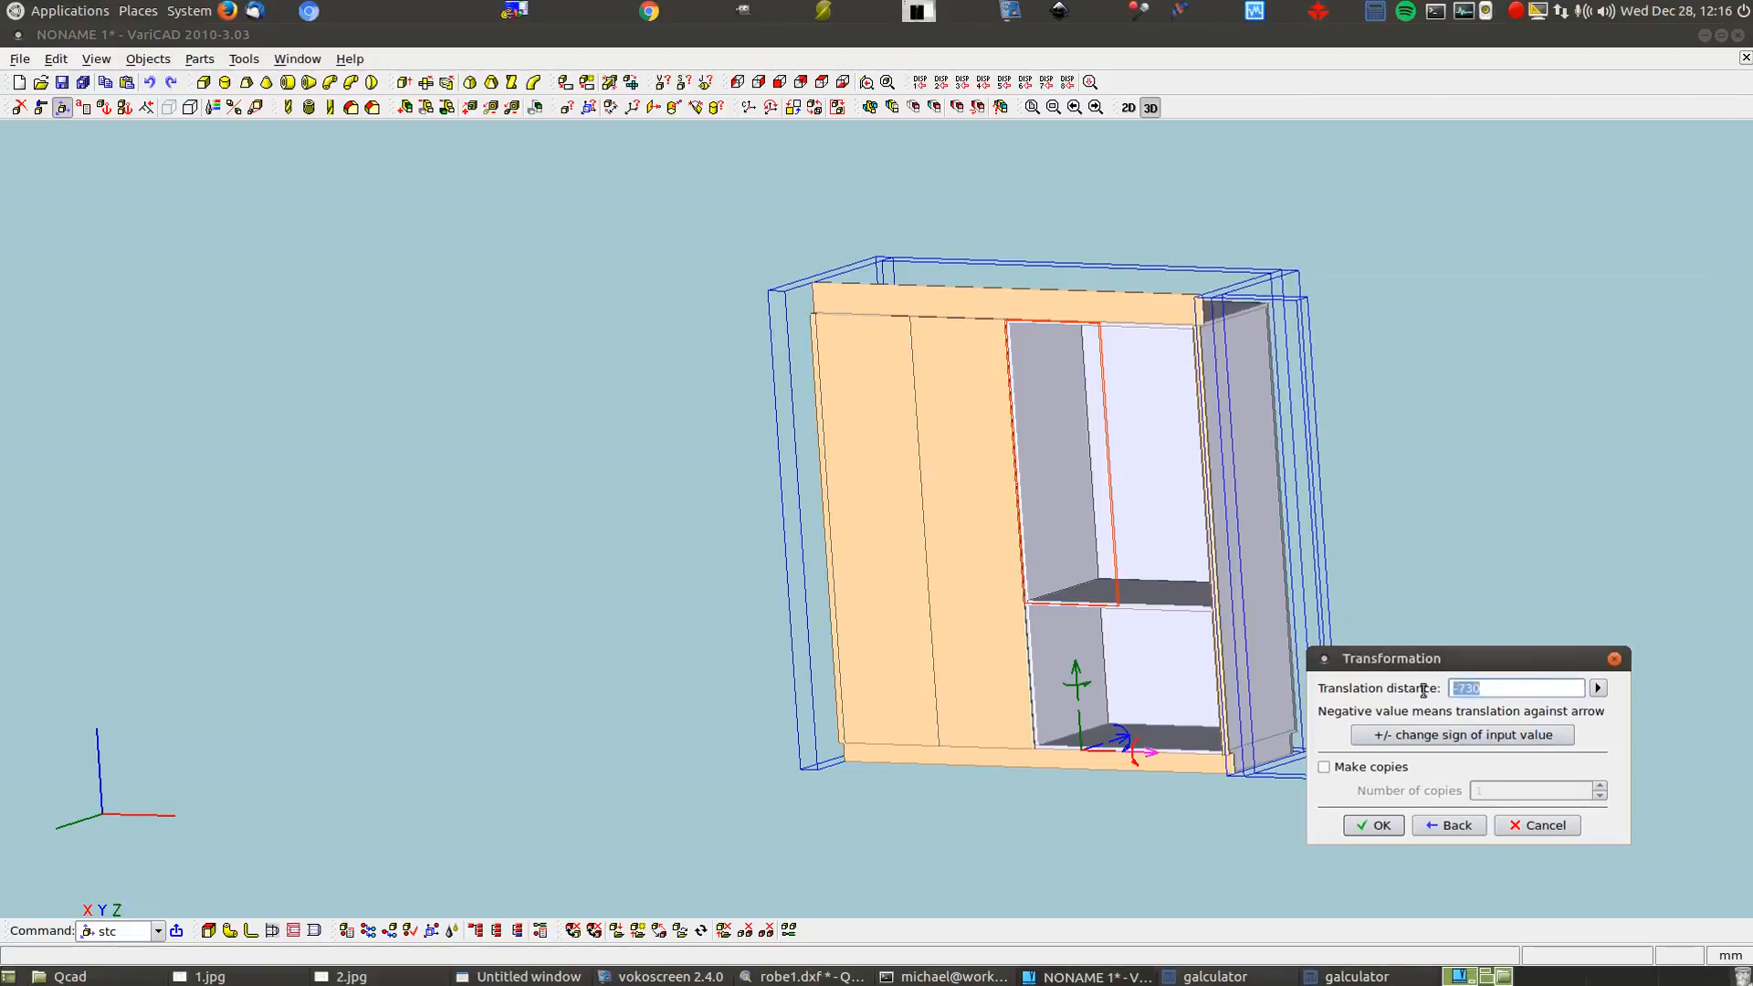
pyautogui.write('554.25')
pyautogui.click(1344, 767)
pyautogui.click(1369, 822)
pyautogui.rightClick(1377, 811)
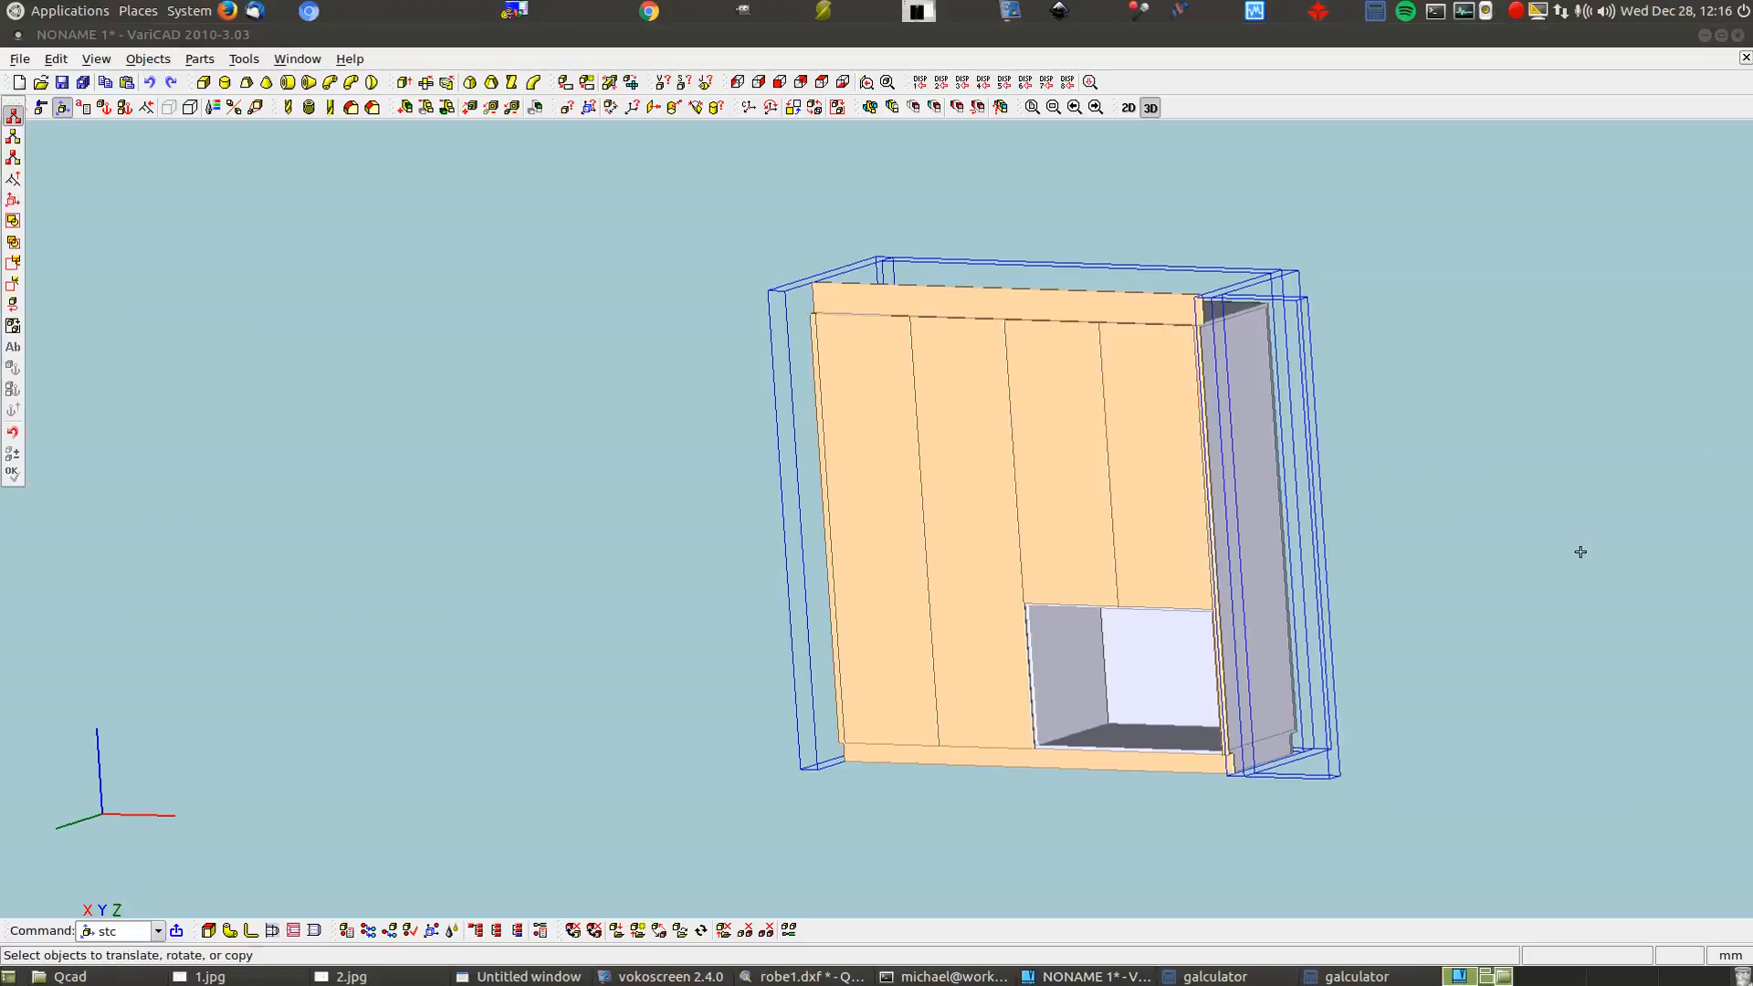
pyautogui.scroll(-2, 1140, 486)
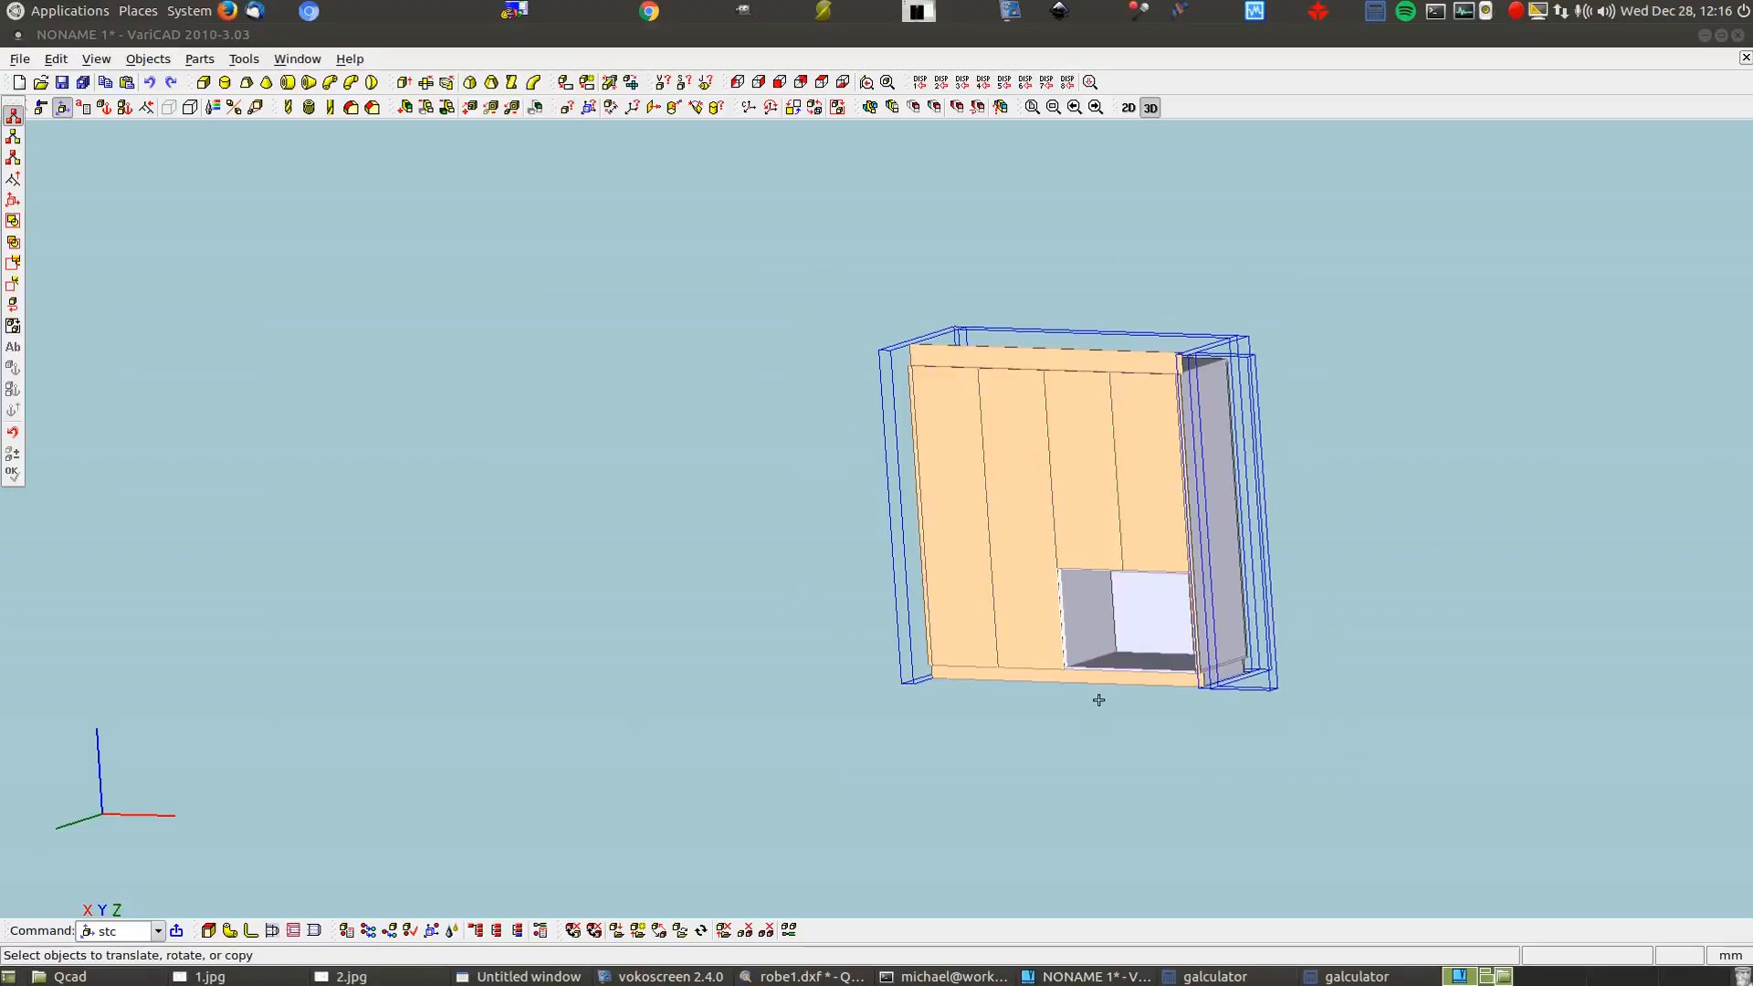
pyautogui.click(203, 82)
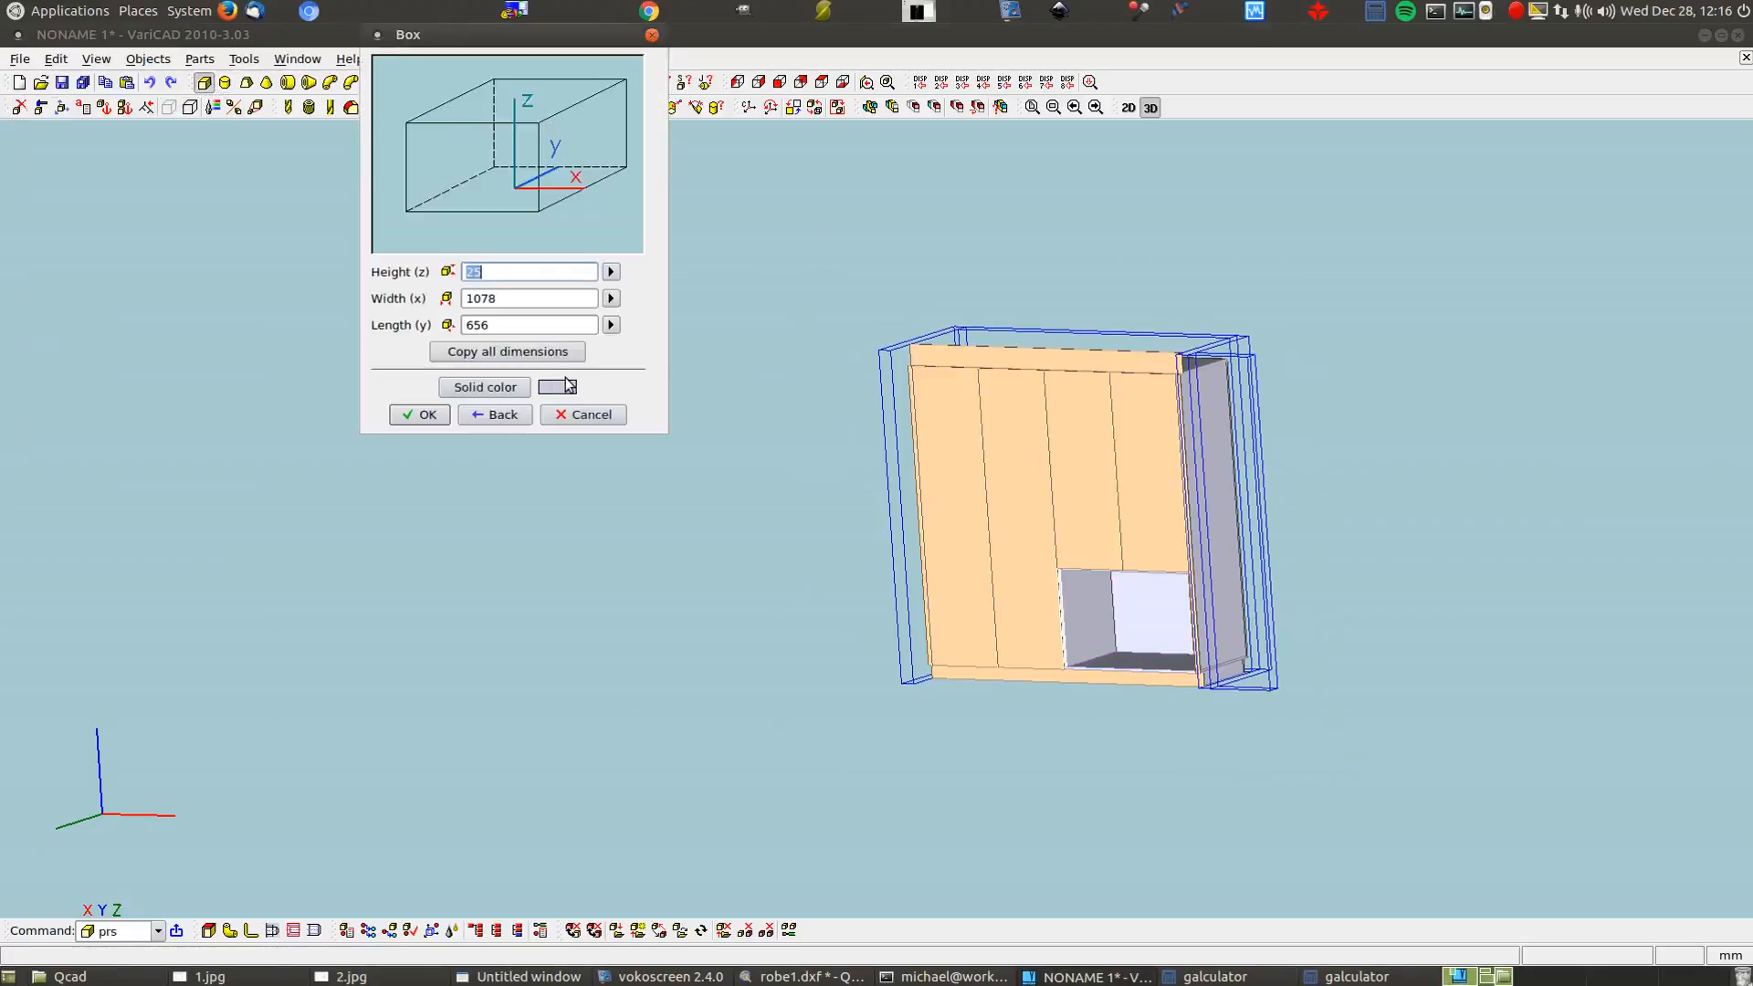
# Measure the box height point-to-plane from the opening's top corner to the bottom plane
pyautogui.click(610, 272)
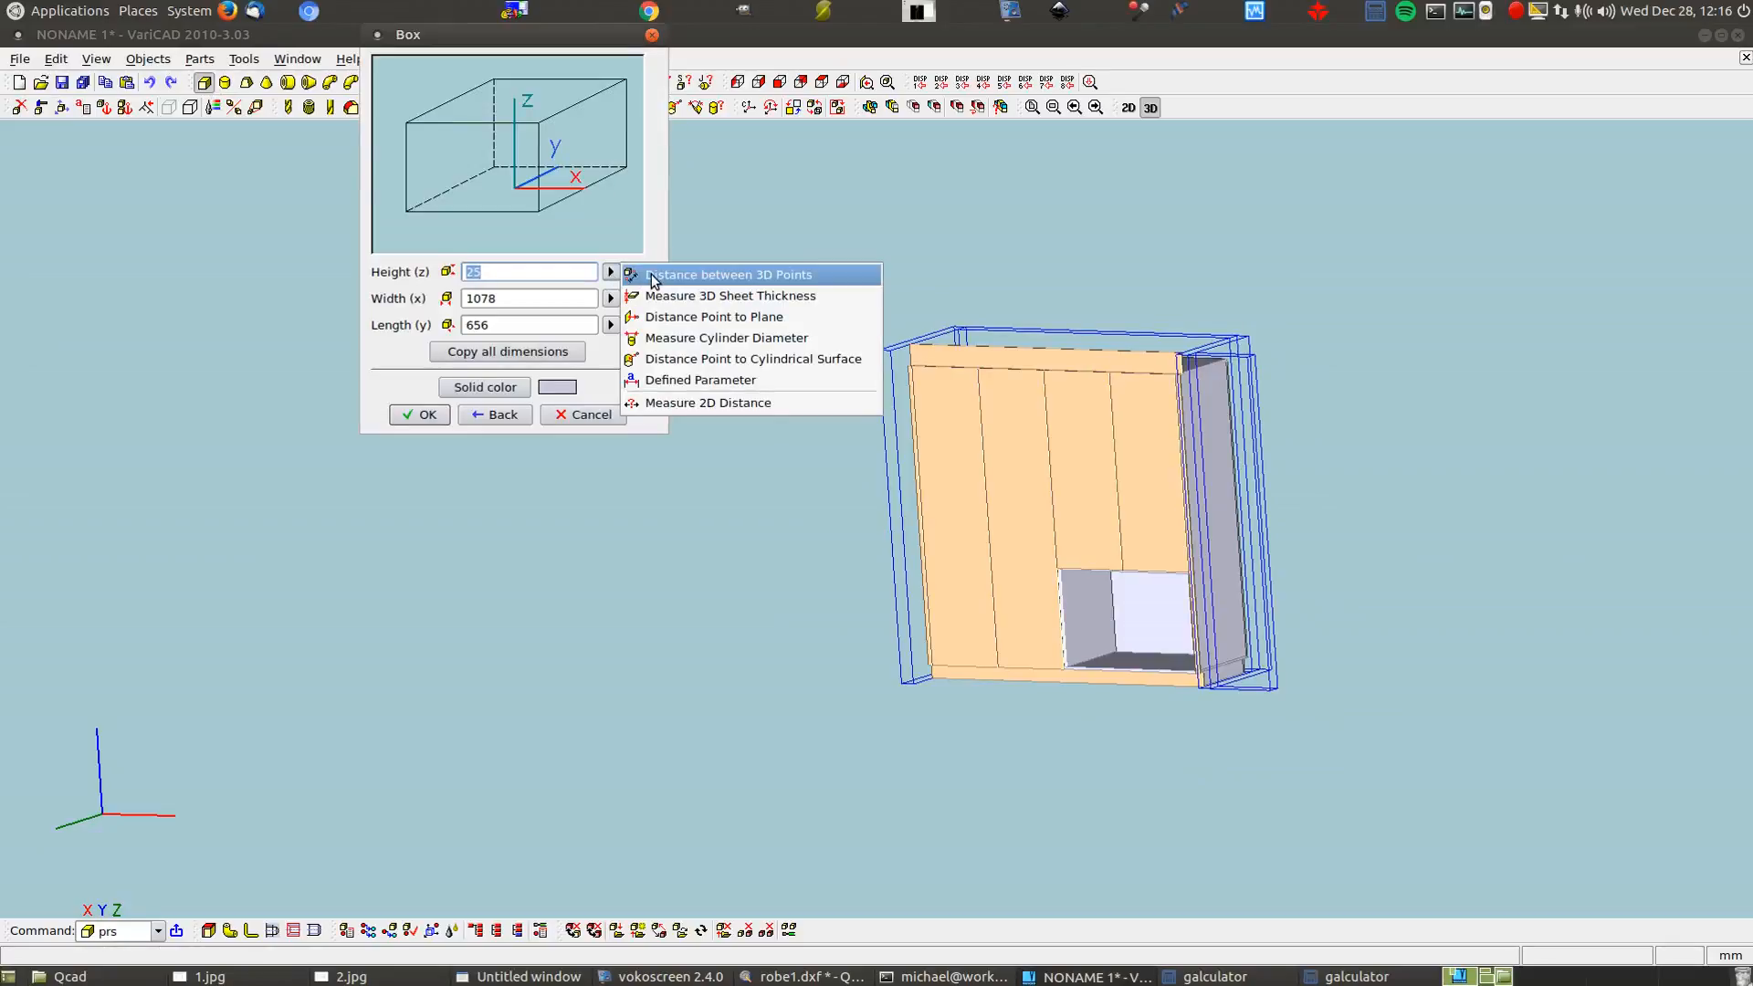
pyautogui.click(659, 320)
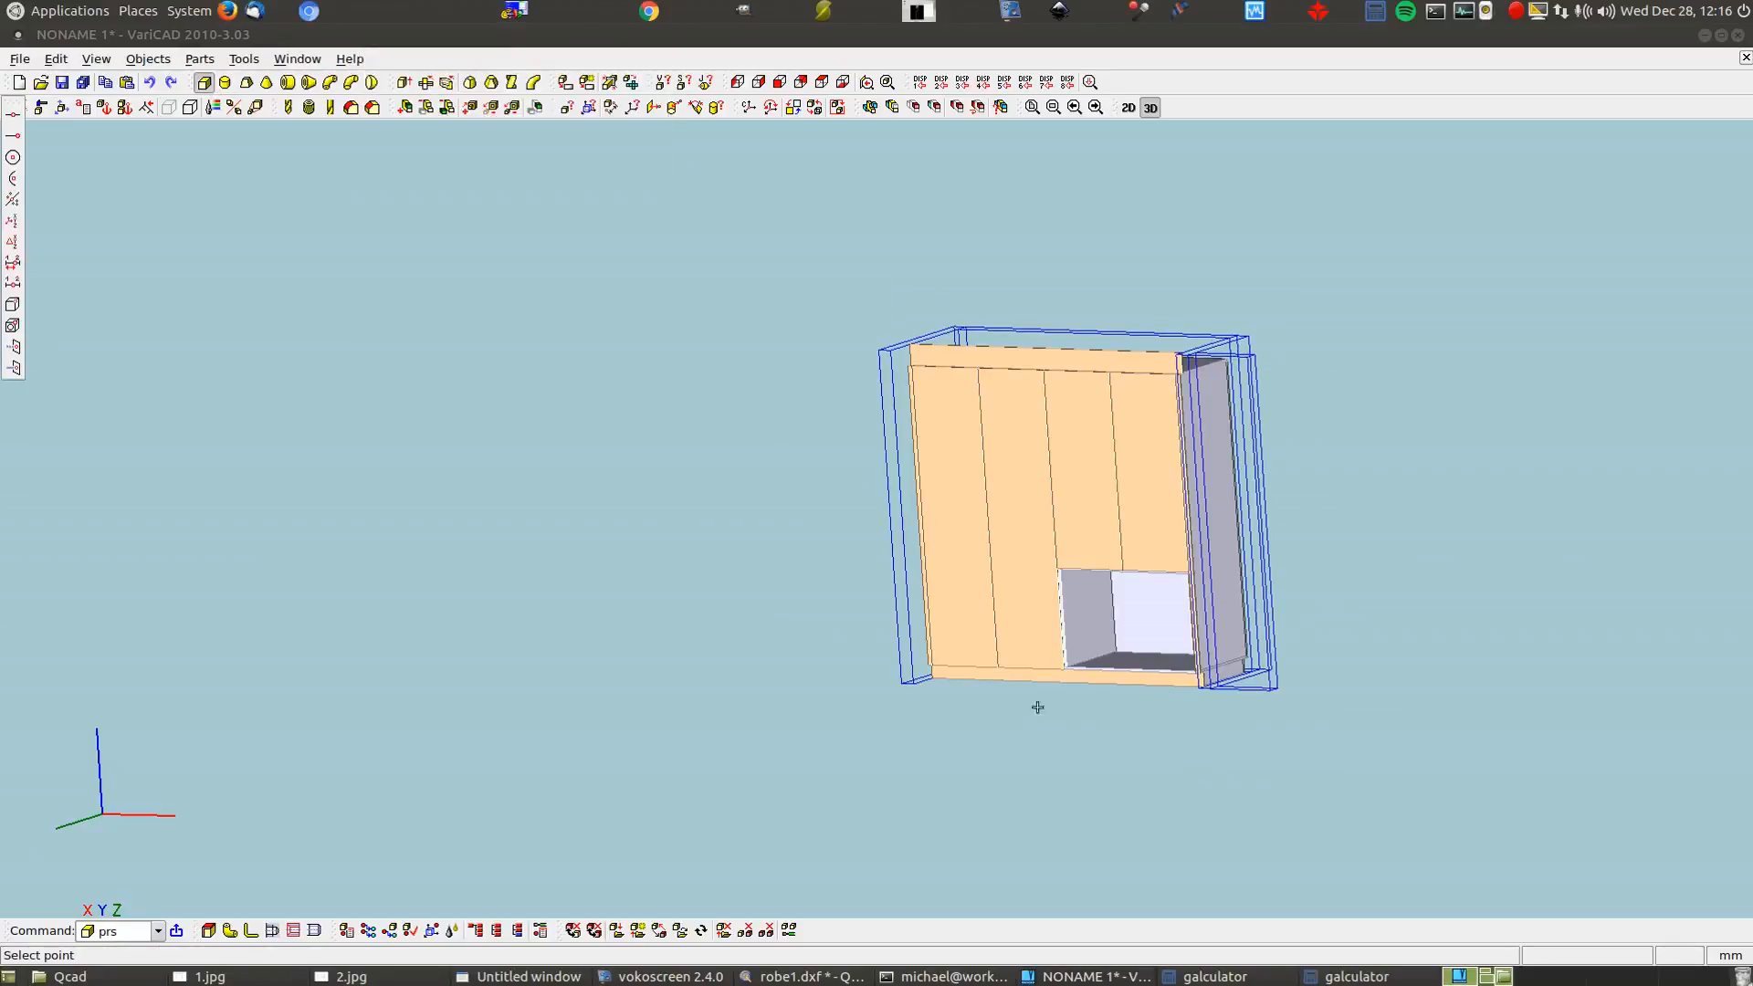
pyautogui.scroll(5, 1053, 696)
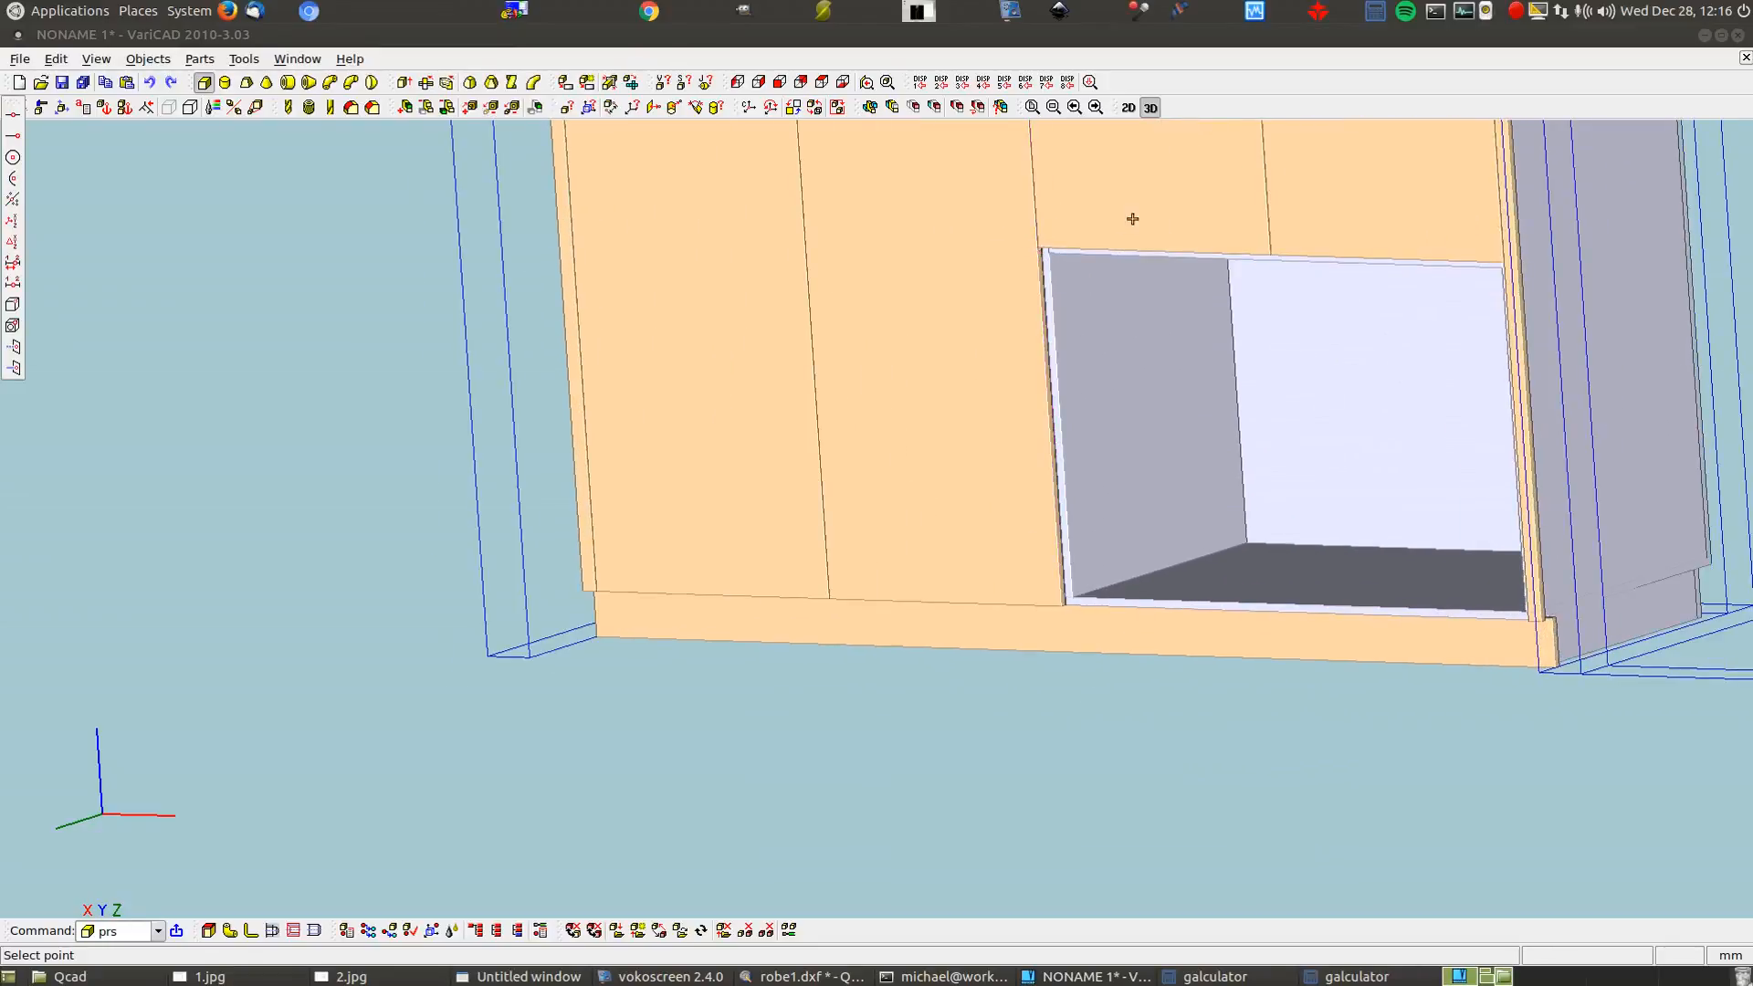
pyautogui.scroll(4, 1122, 223)
pyautogui.click(918, 273)
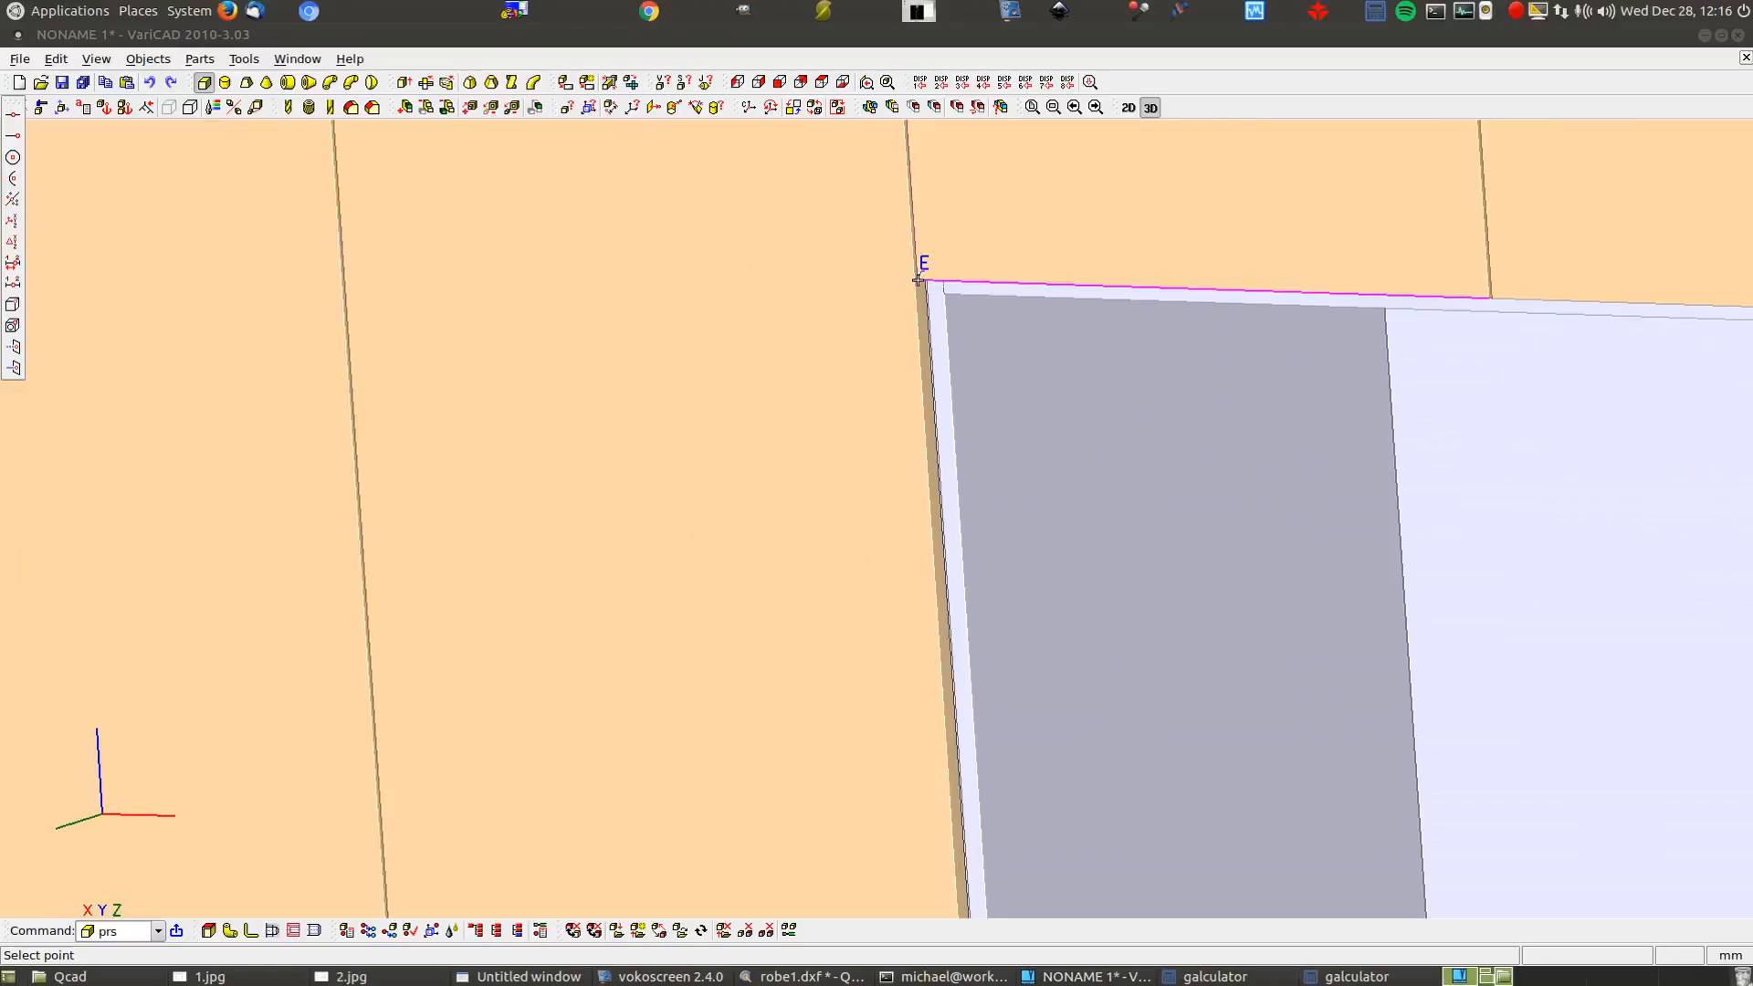
pyautogui.scroll(-5, 1040, 279)
pyautogui.scroll(-1, 1075, 323)
pyautogui.moveTo(1099, 733); pyautogui.dragTo(1103, 435, button='middle')
pyautogui.click(1294, 409)
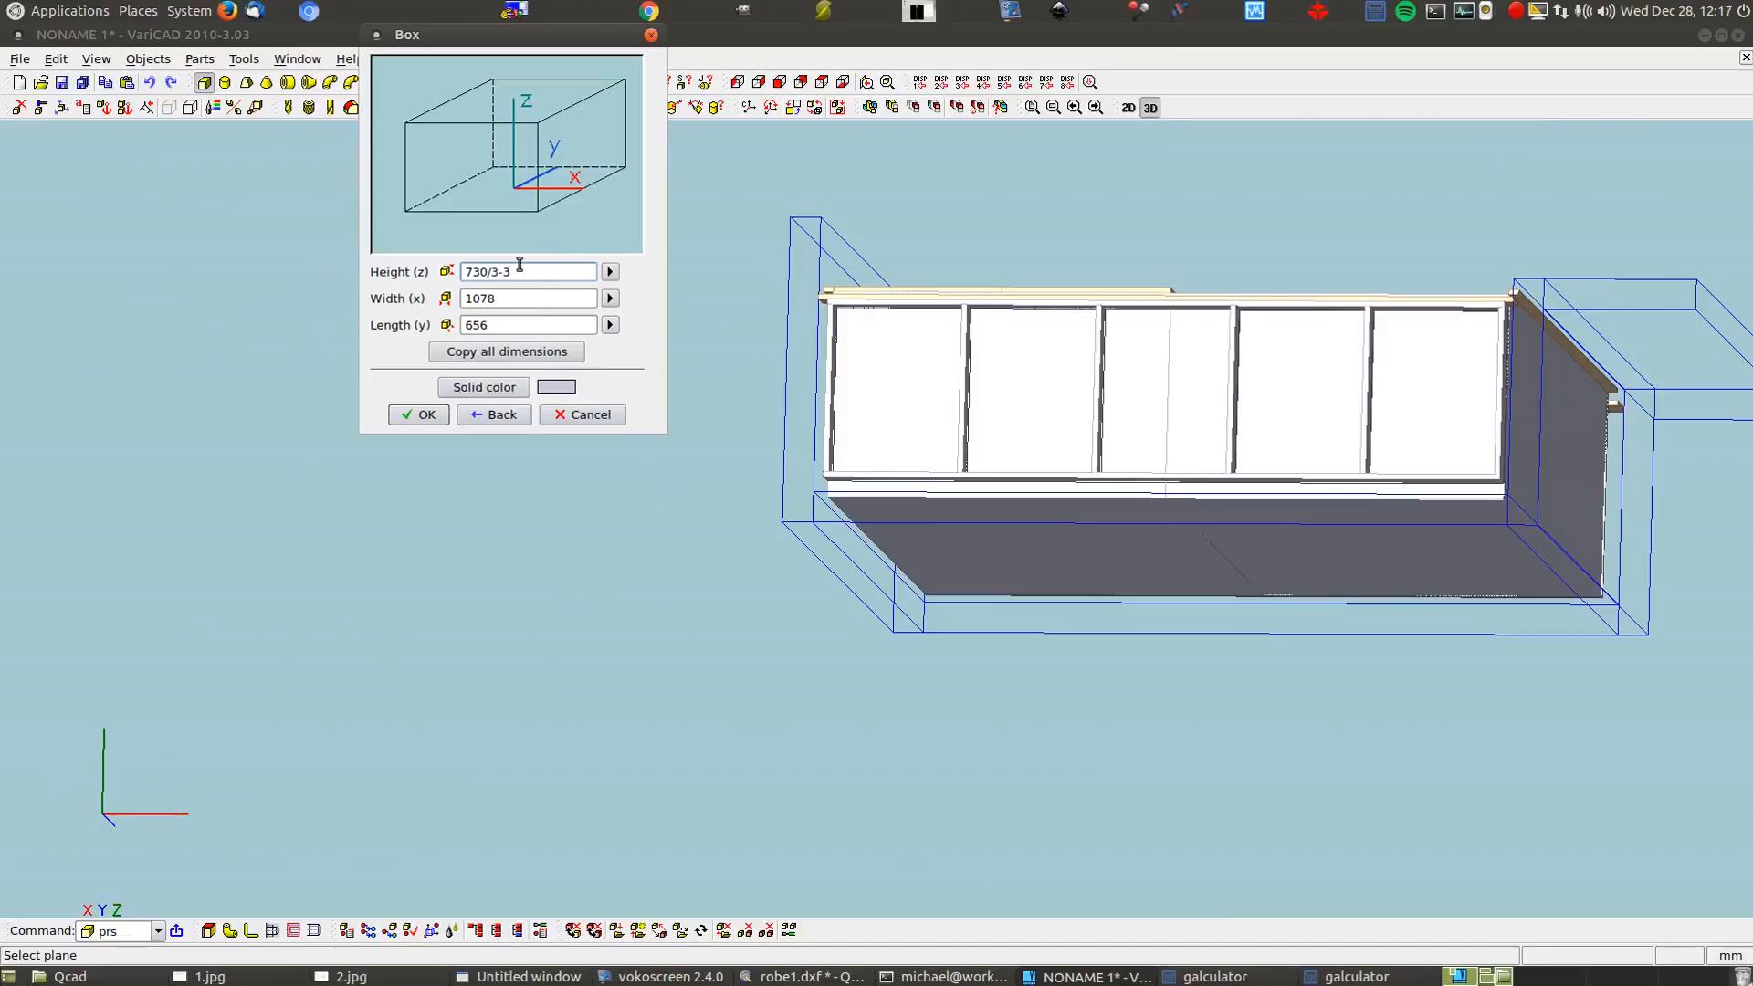
# Measure the box width between the opening's two corner points
pyautogui.click(610, 299)
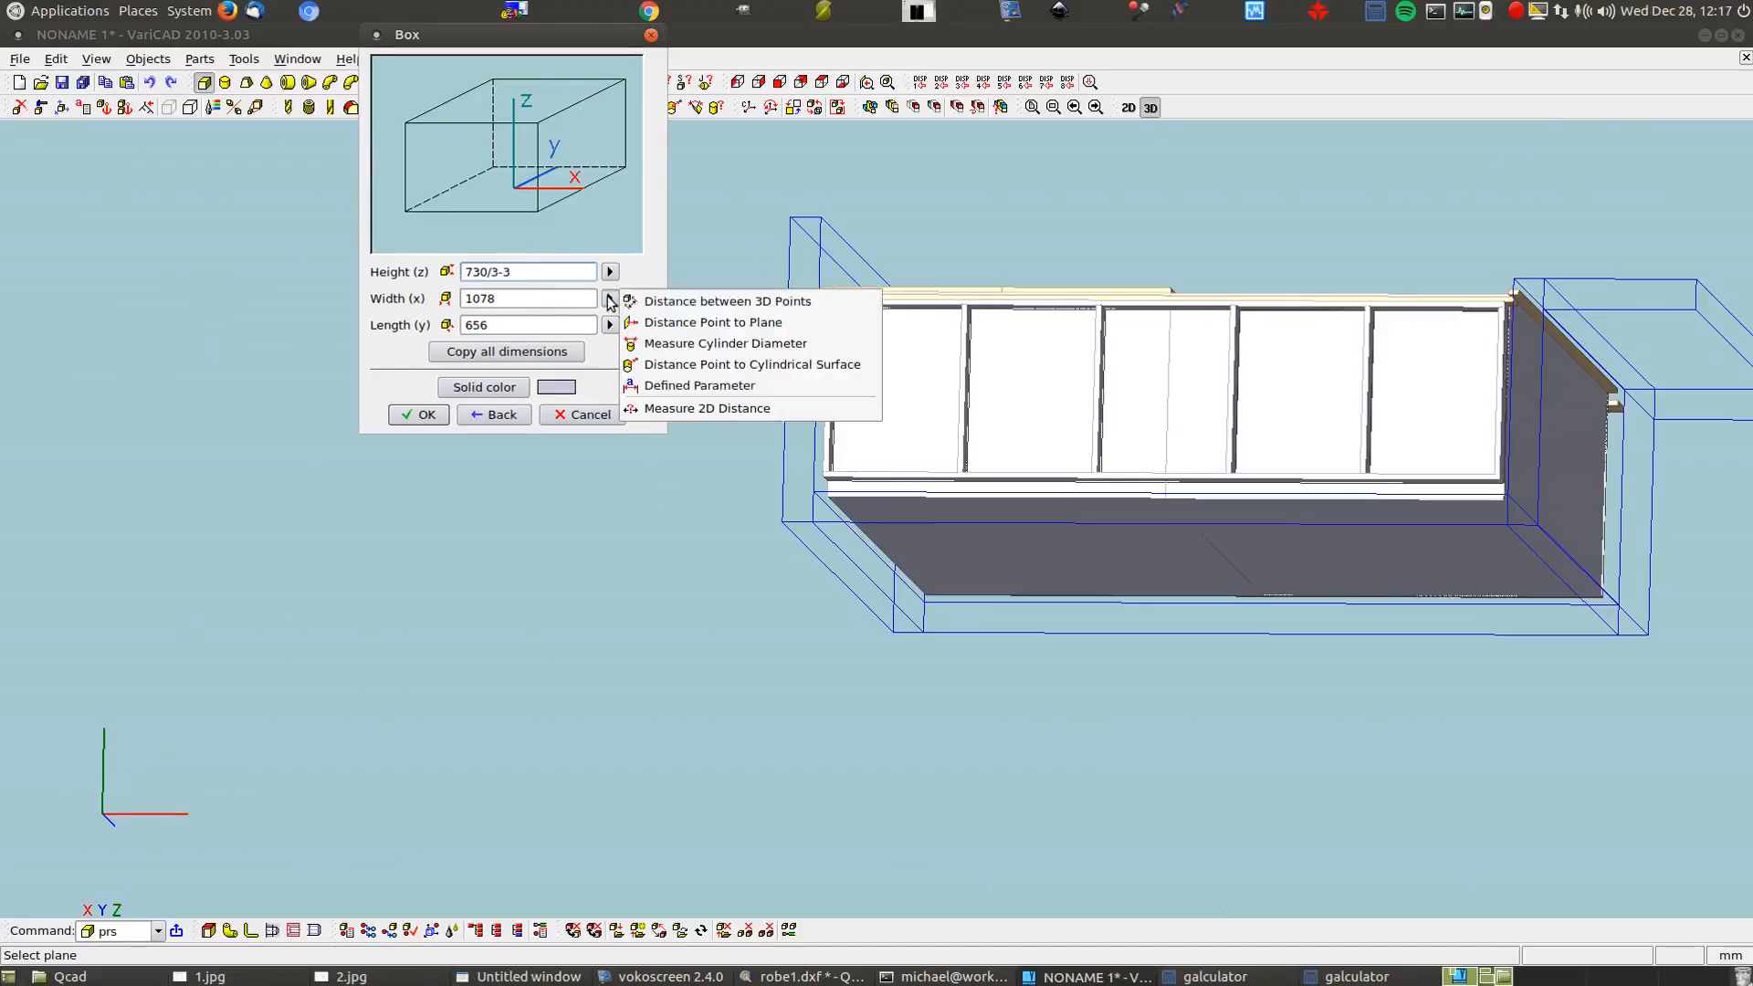
pyautogui.click(669, 300)
pyautogui.moveTo(1077, 181); pyautogui.dragTo(1029, 447, button='middle')
pyautogui.scroll(3, 1166, 207)
pyautogui.scroll(6, 949, 395)
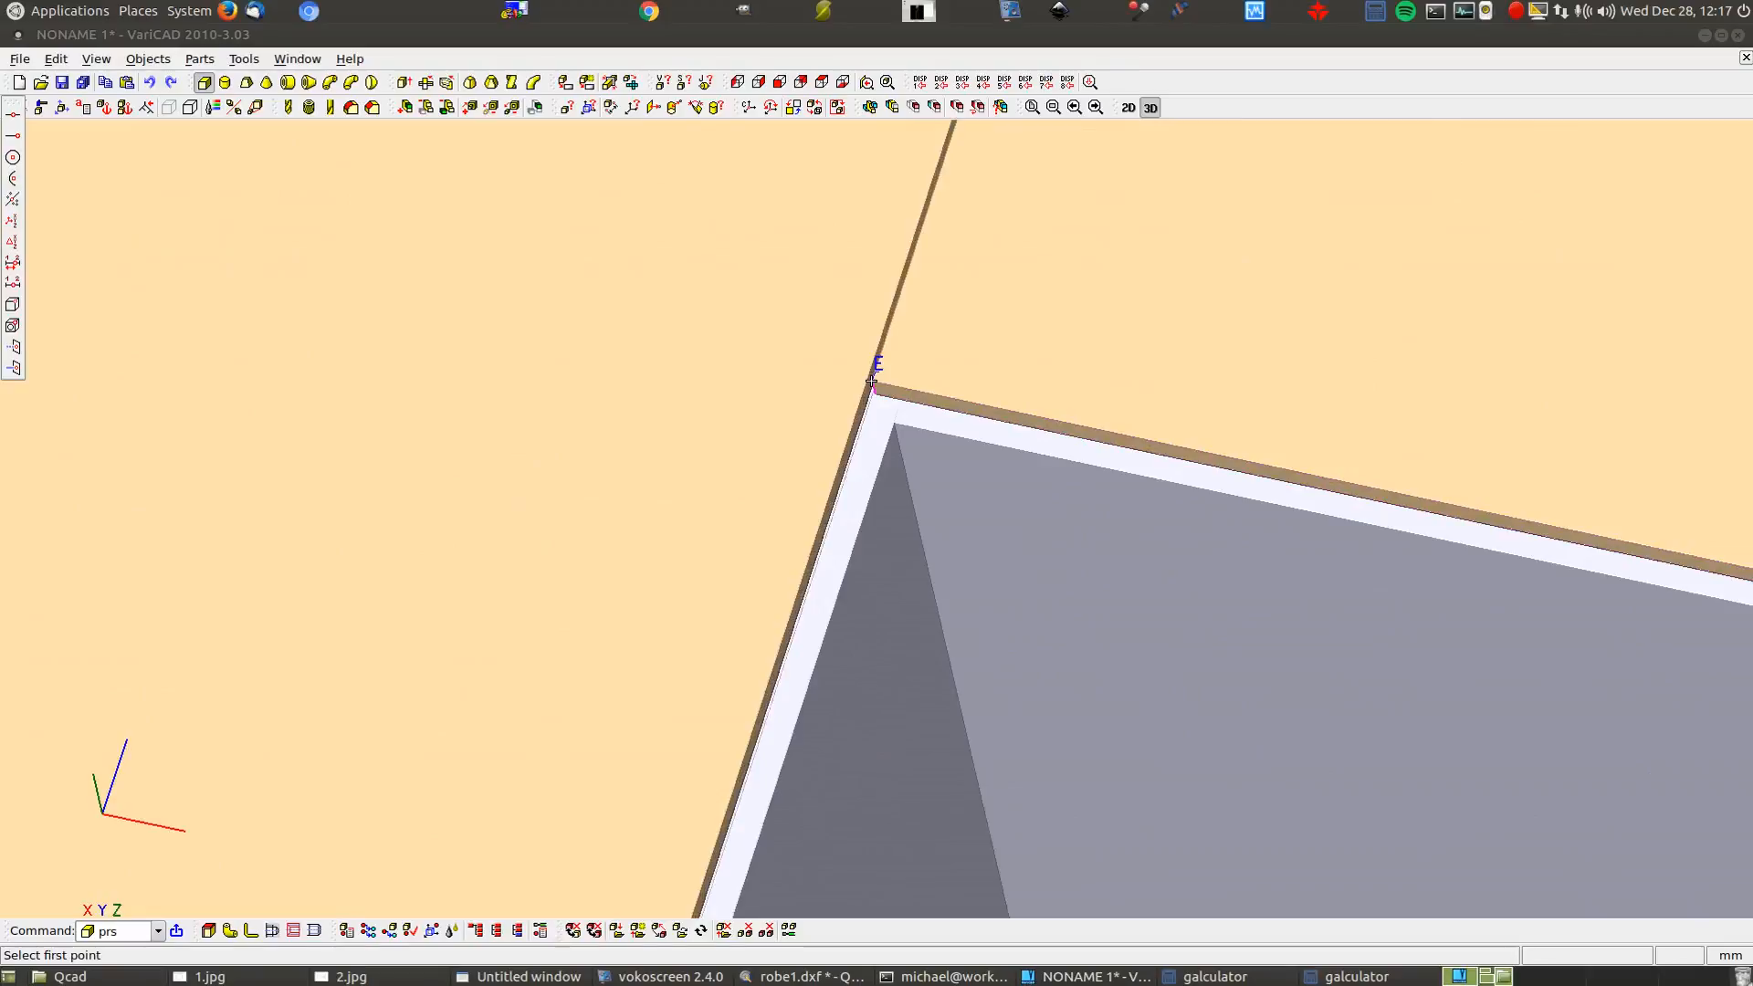
pyautogui.click(871, 380)
pyautogui.scroll(-4, 403, 310)
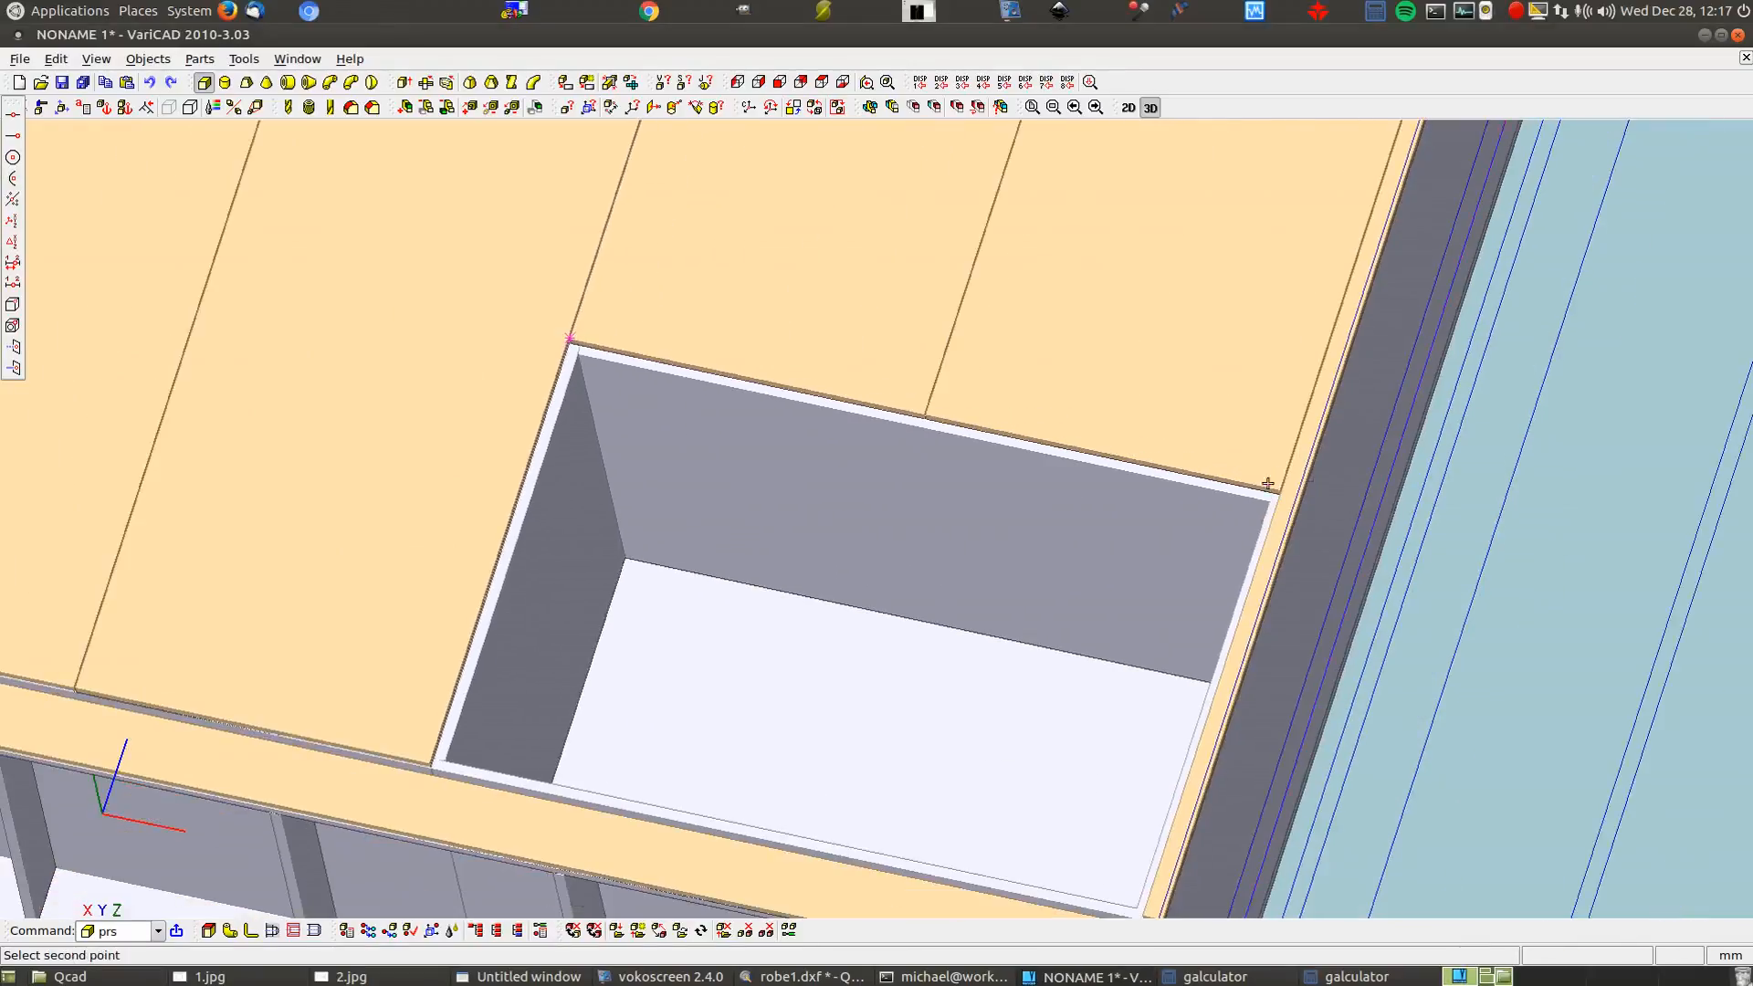
pyautogui.scroll(3, 1264, 486)
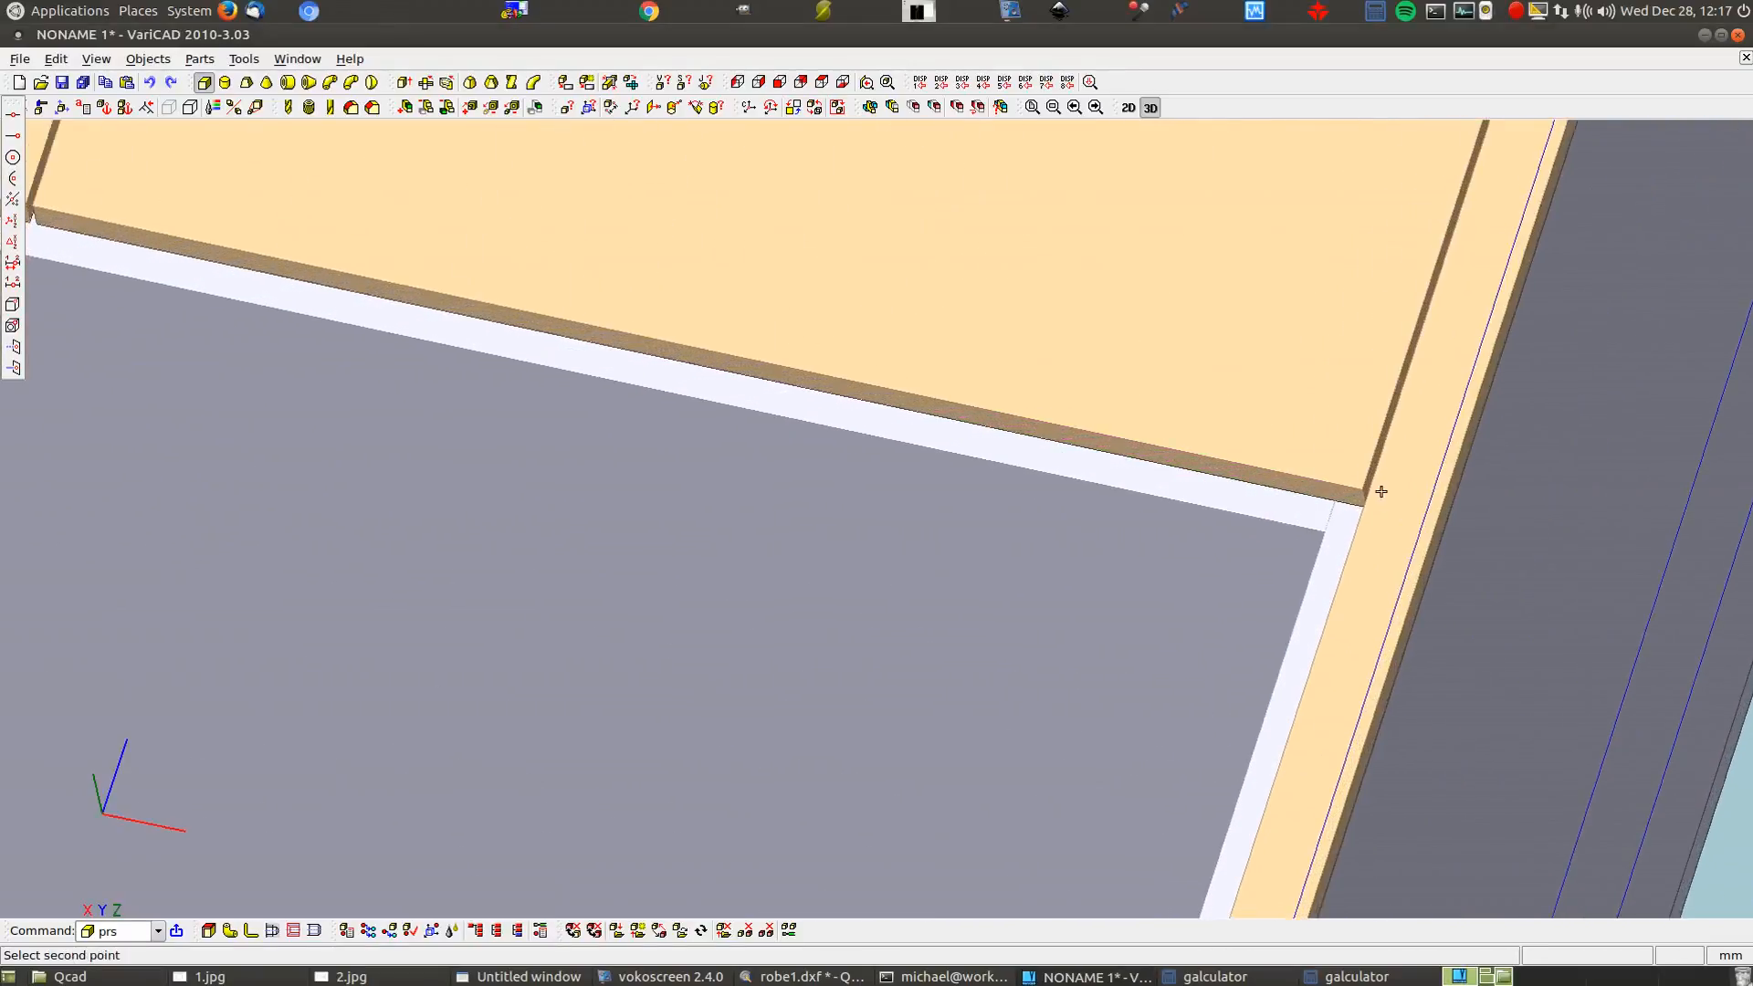
pyautogui.click(1360, 496)
# Set width 1105.5, length 16 and a tan door colour, then accept the box
pyautogui.press('Tab')
pyautogui.write('1105.5')
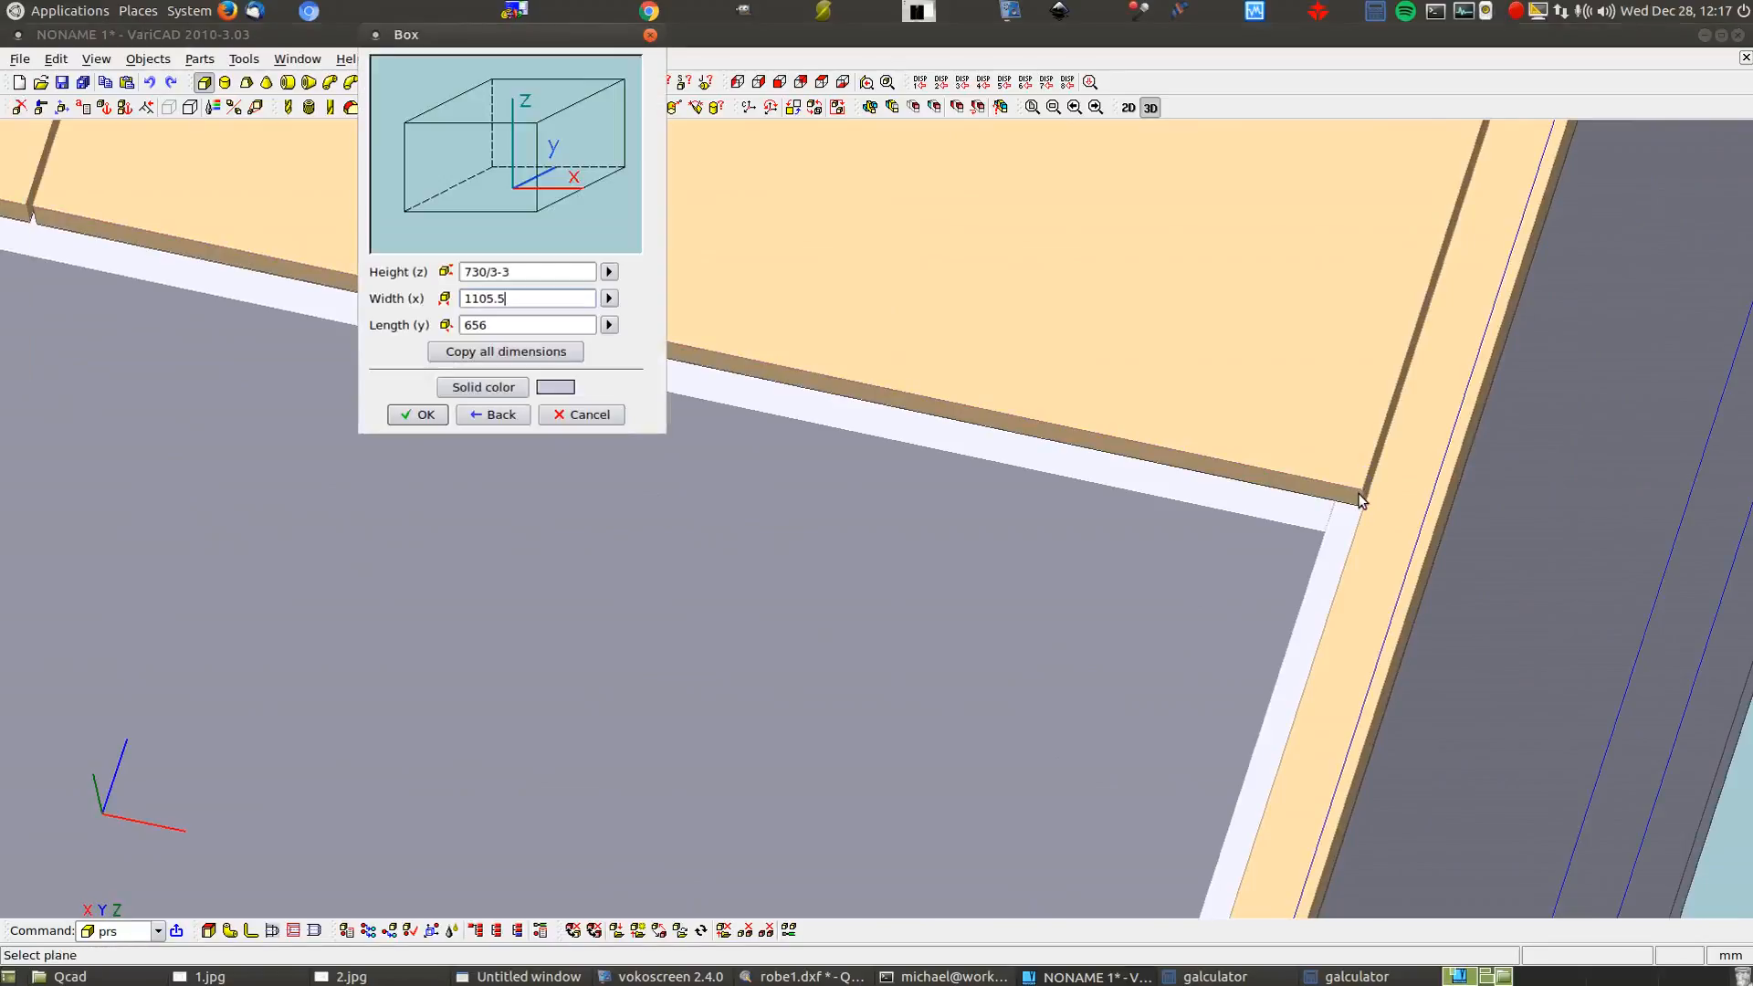
pyautogui.press('Tab')
pyautogui.write('16')
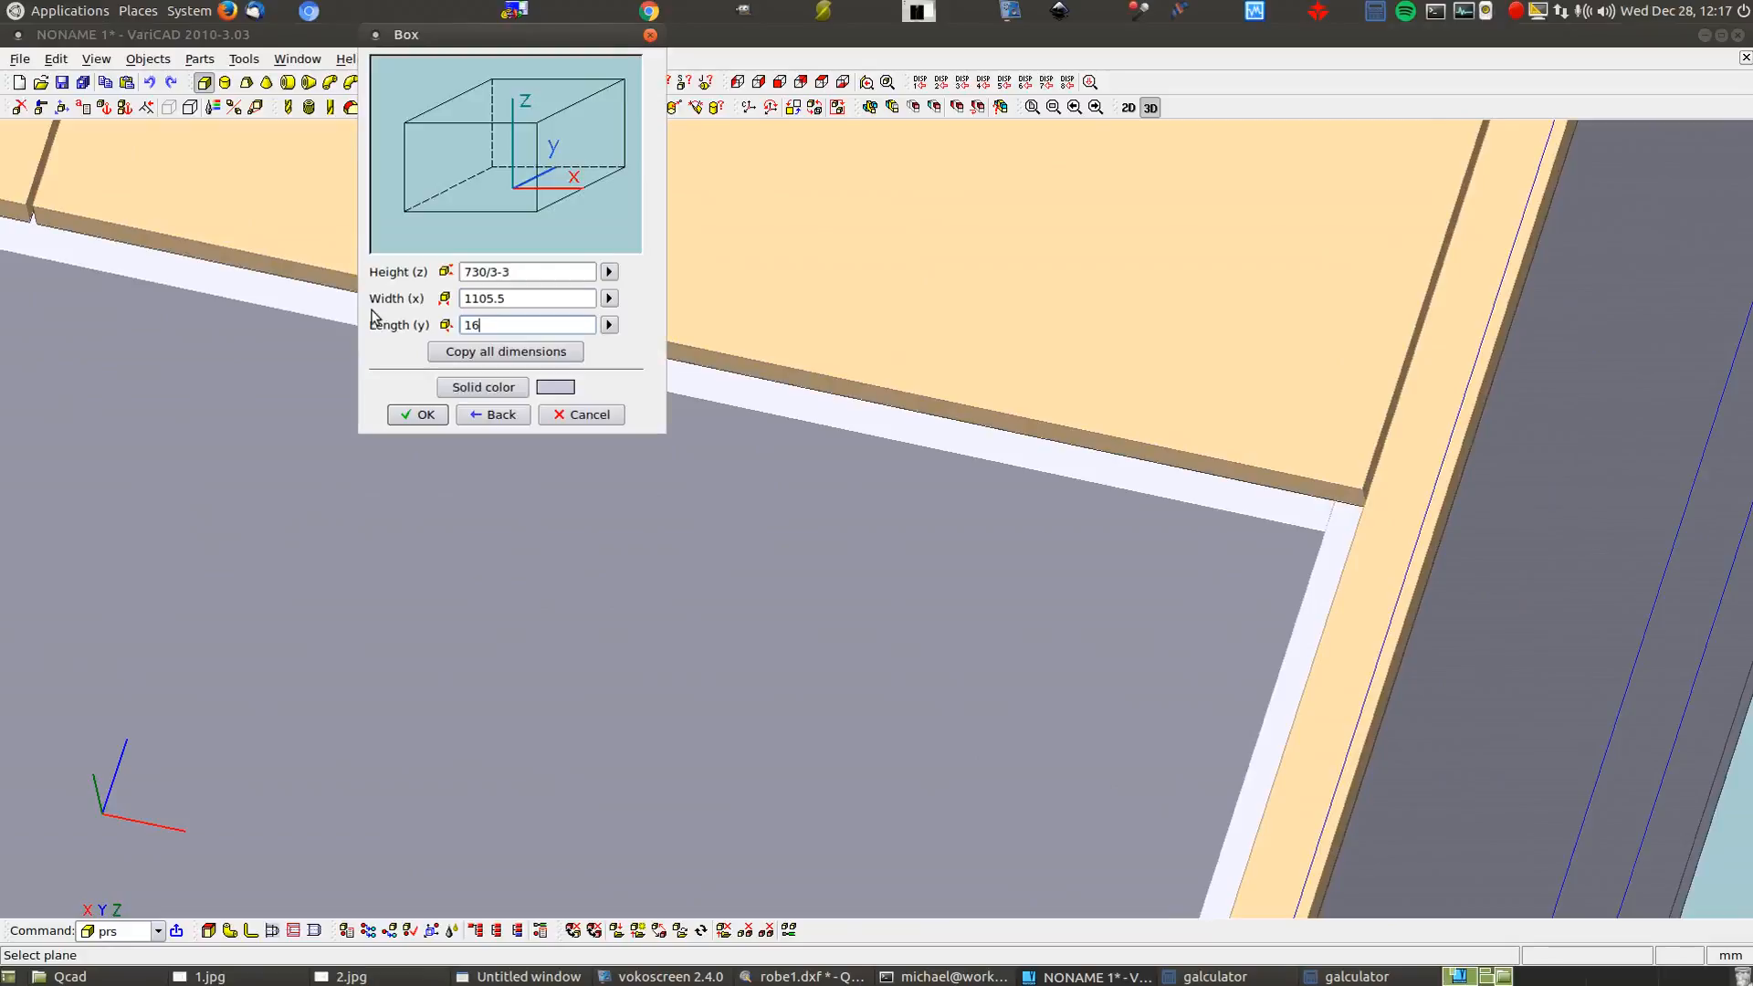
pyautogui.click(482, 386)
pyautogui.click(779, 351)
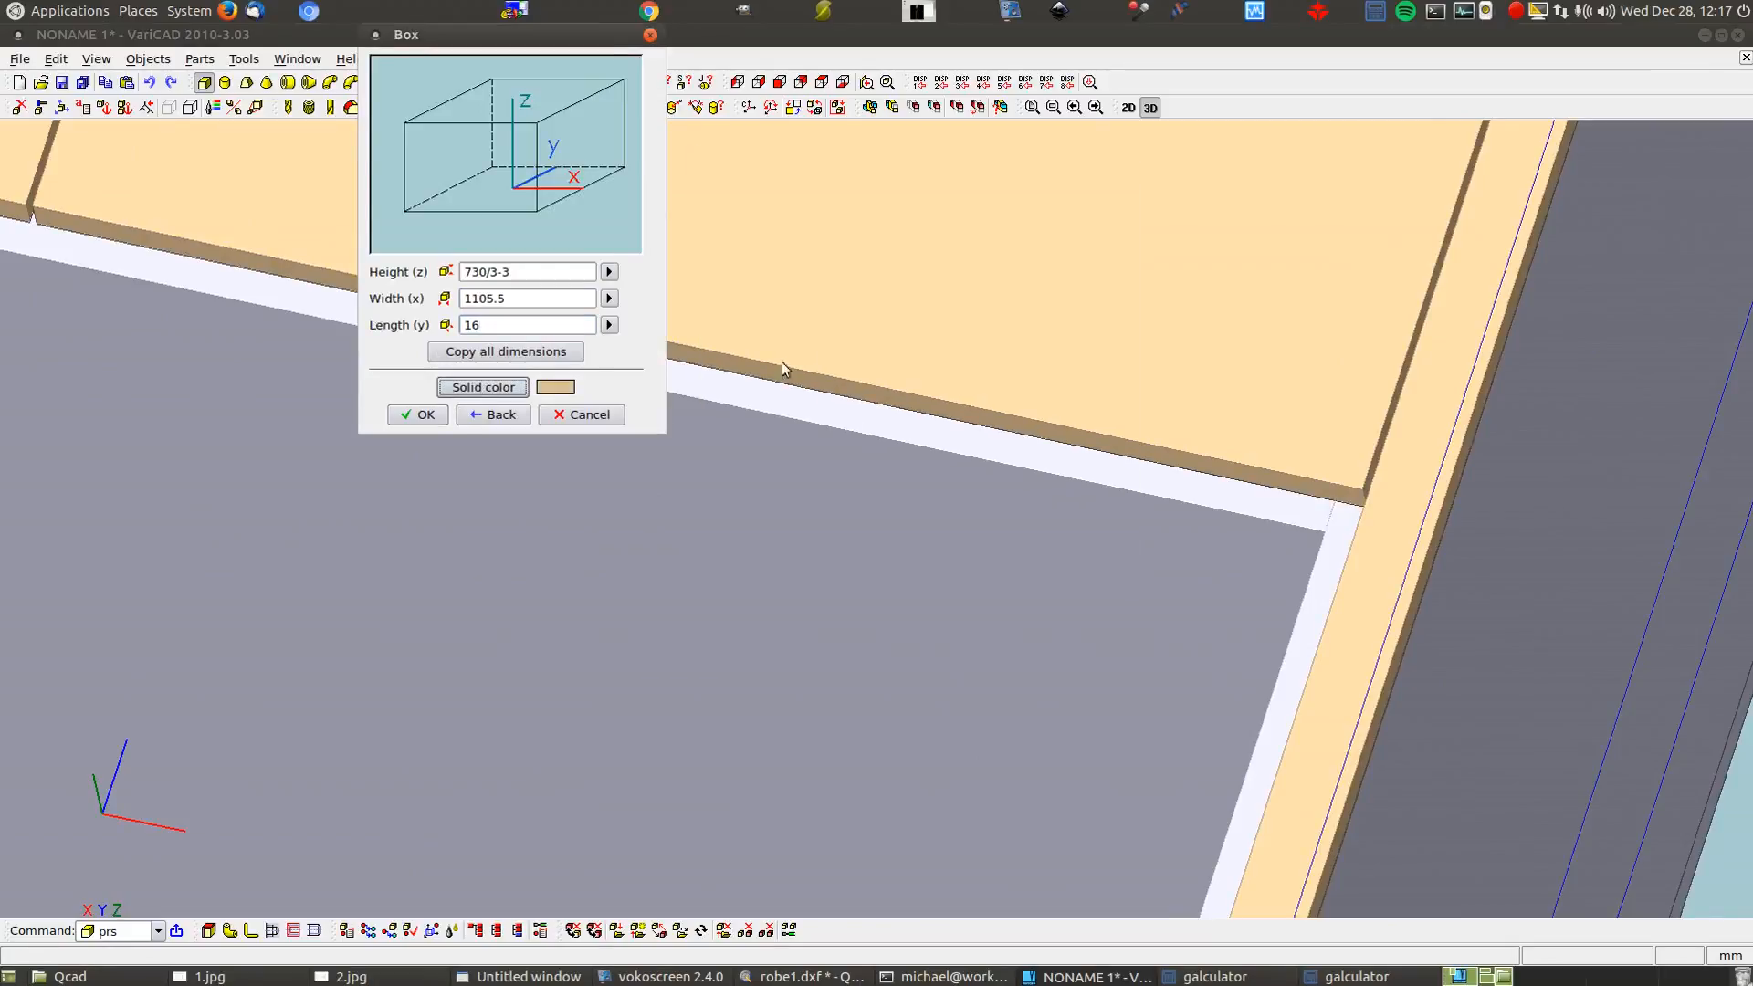
pyautogui.click(422, 416)
# Place the panel at the opening's front edge and lower it 8 along Z
pyautogui.scroll(-5, 649, 418)
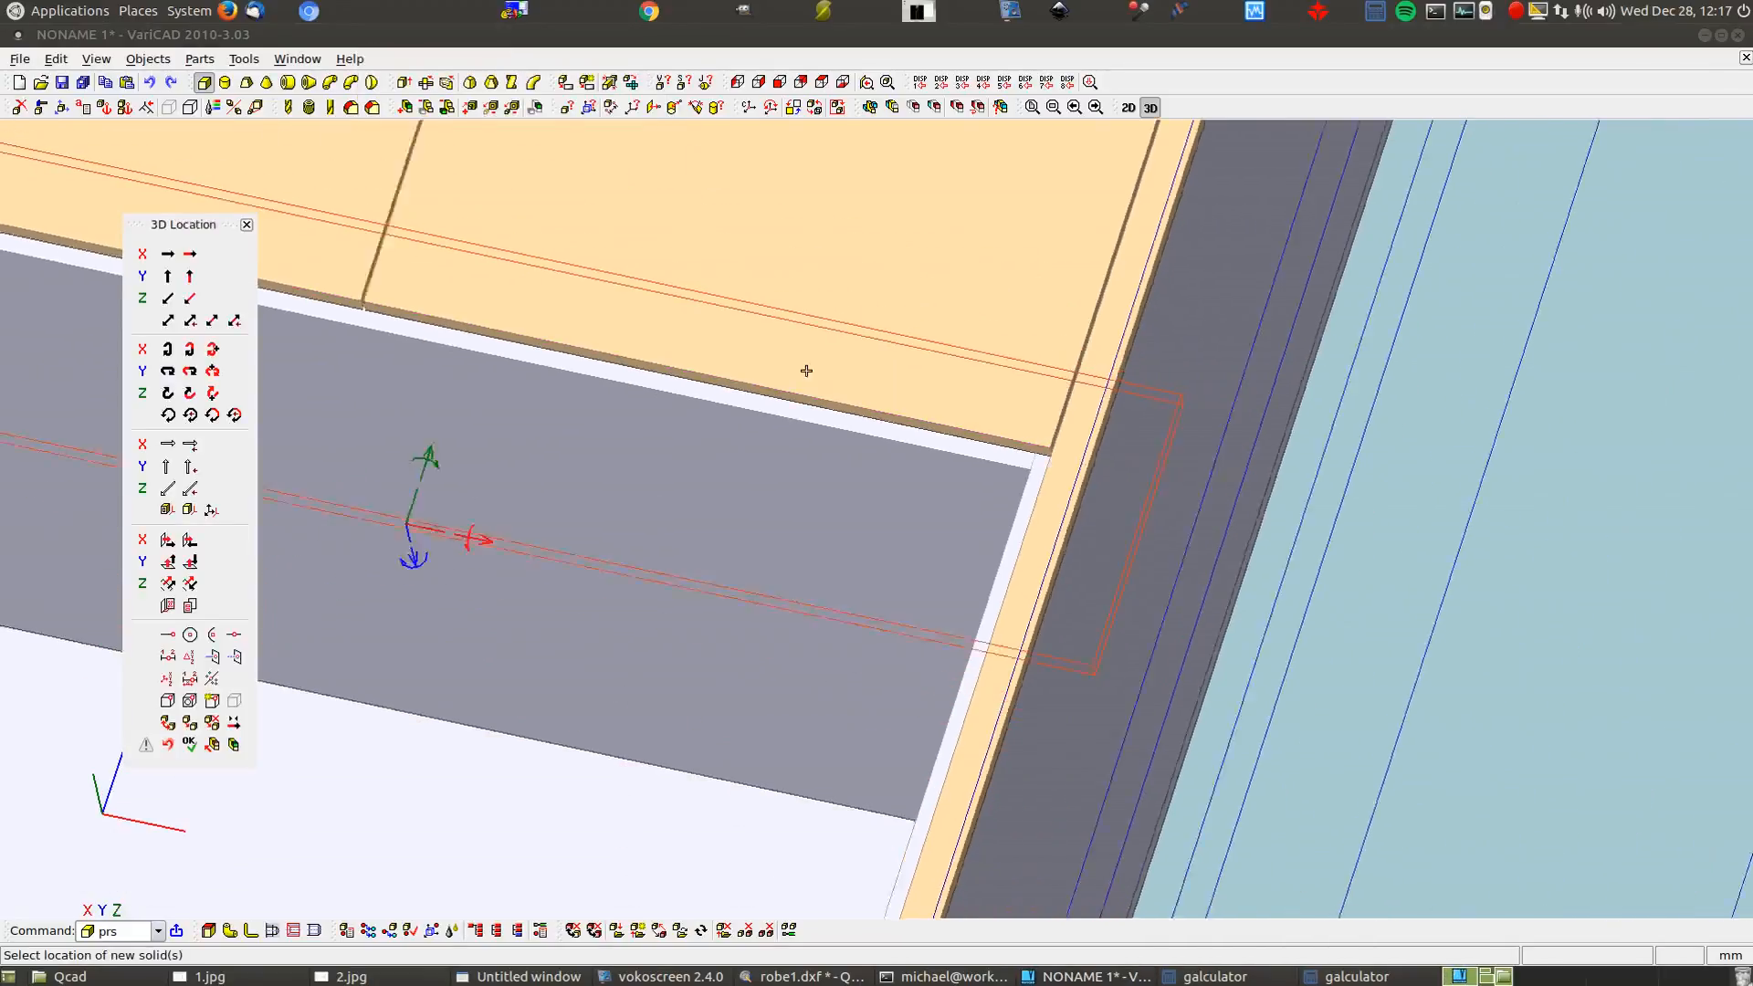
pyautogui.scroll(-1, 911, 418)
pyautogui.scroll(1, 571, 696)
pyautogui.scroll(-1, 572, 696)
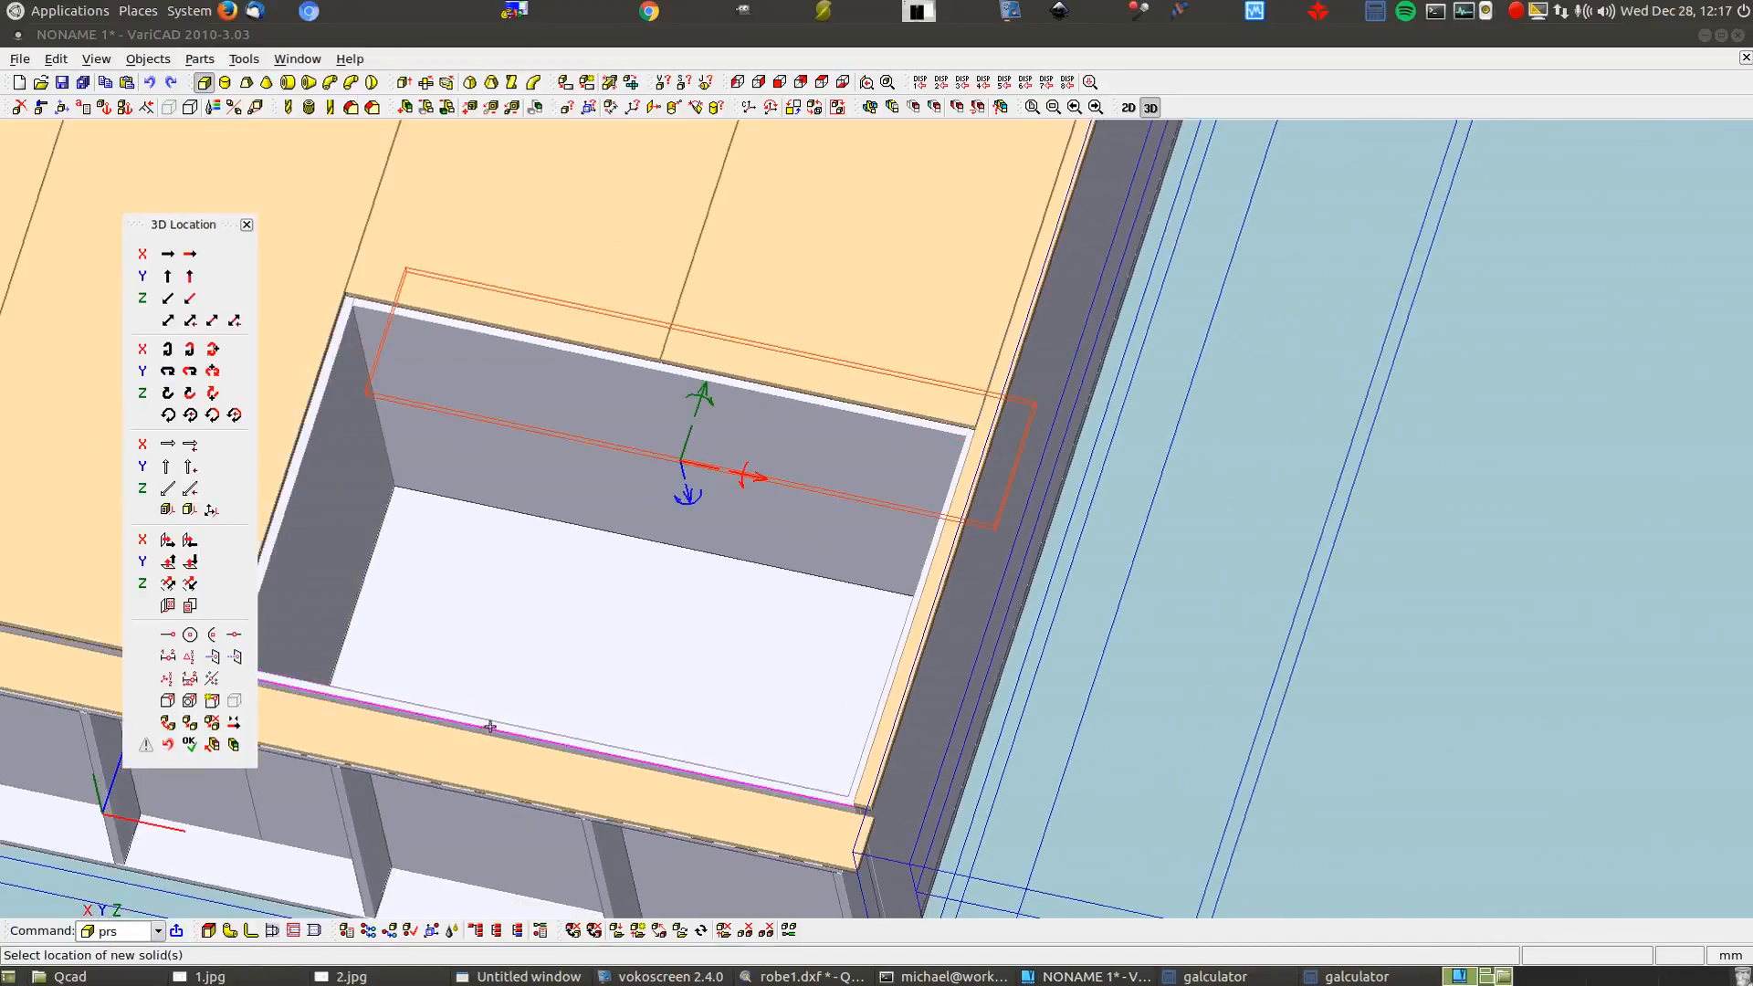
pyautogui.click(542, 739)
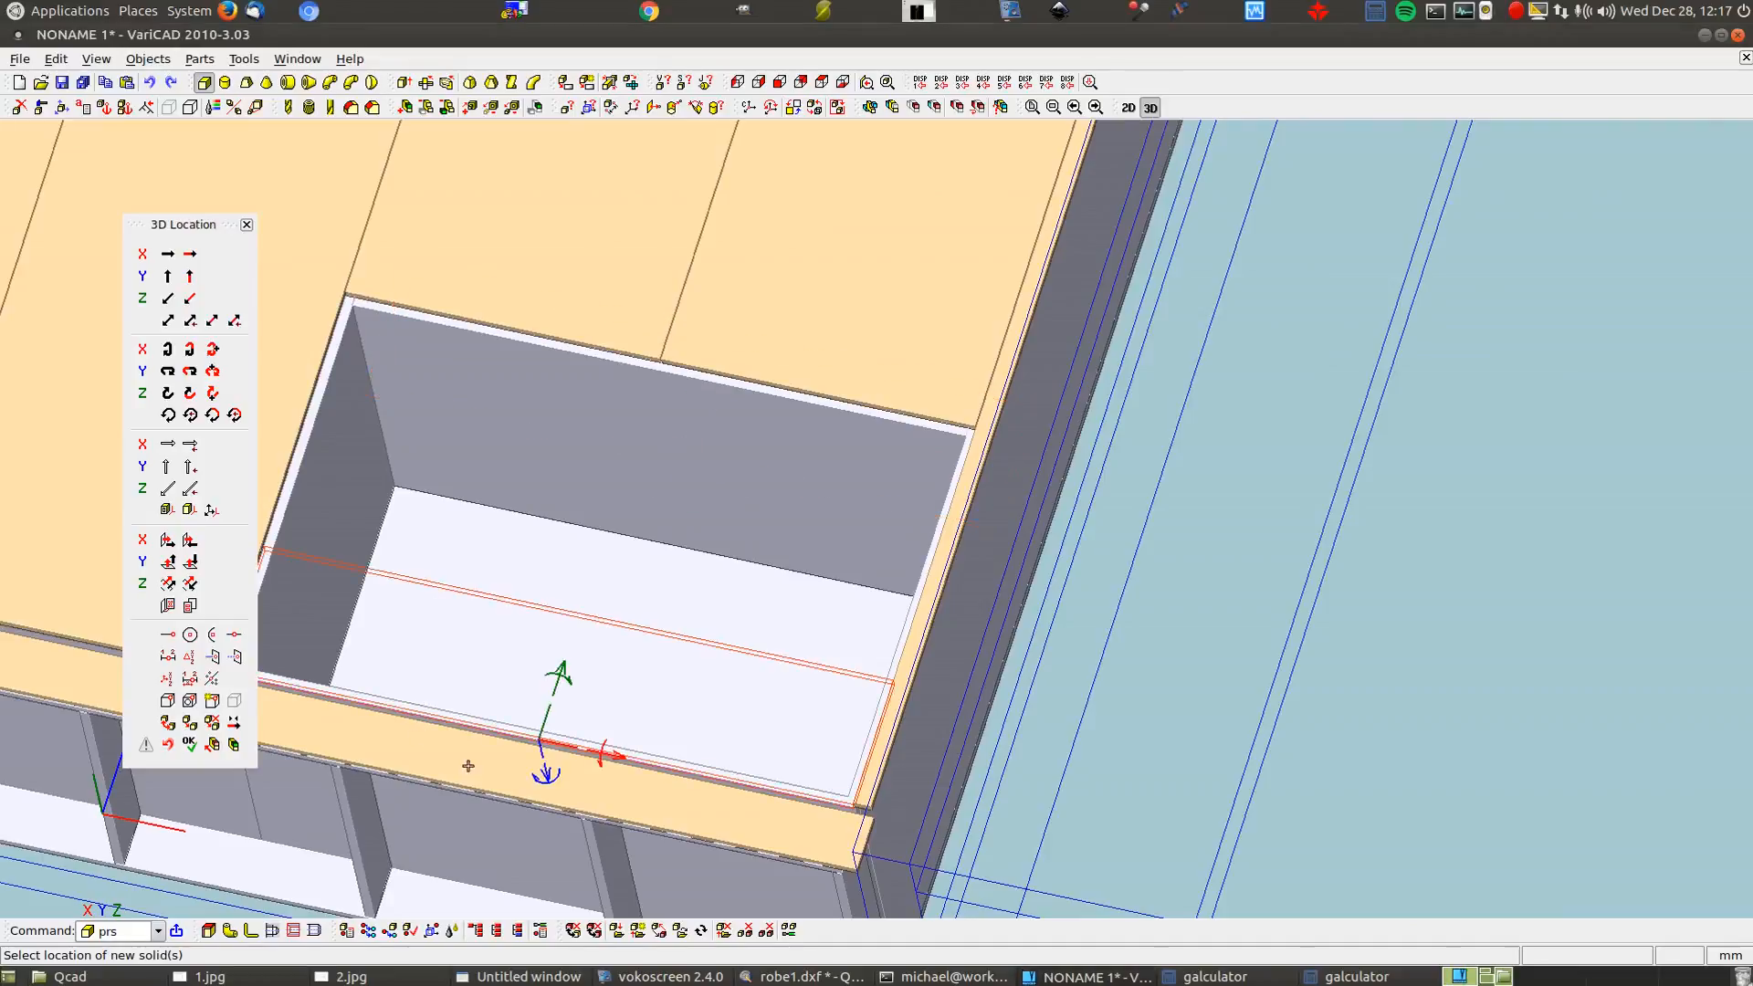
pyautogui.scroll(4, 542, 758)
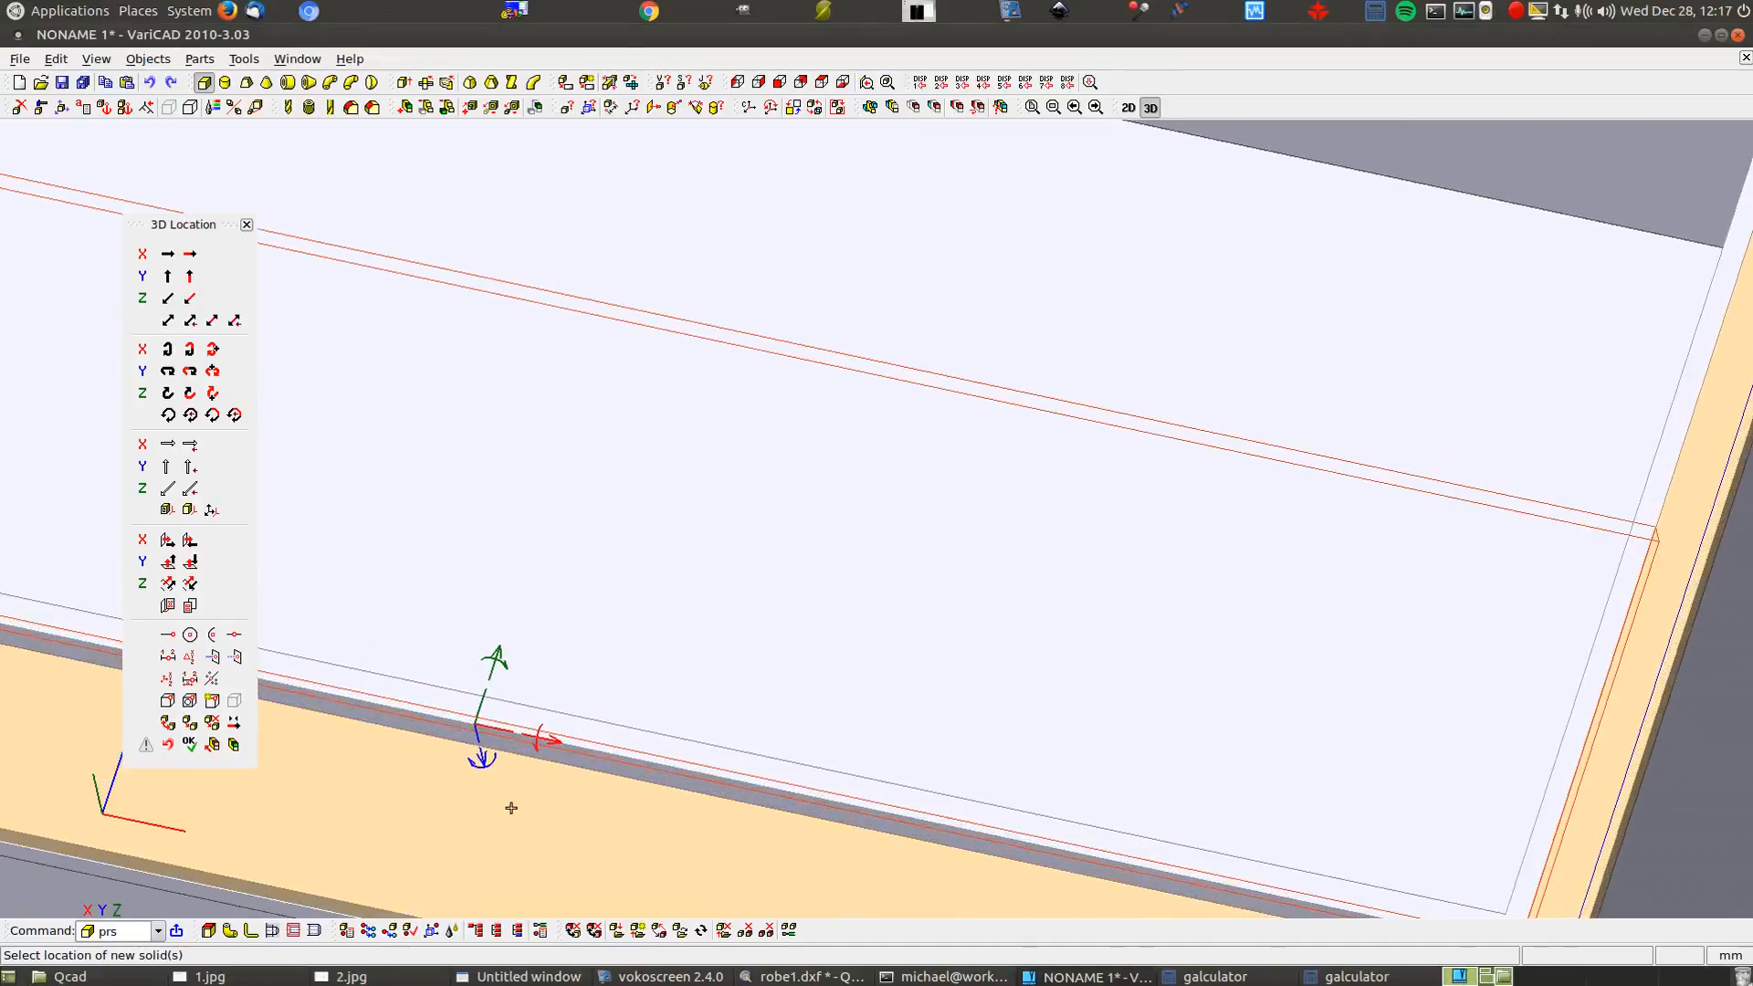
pyautogui.click(481, 755)
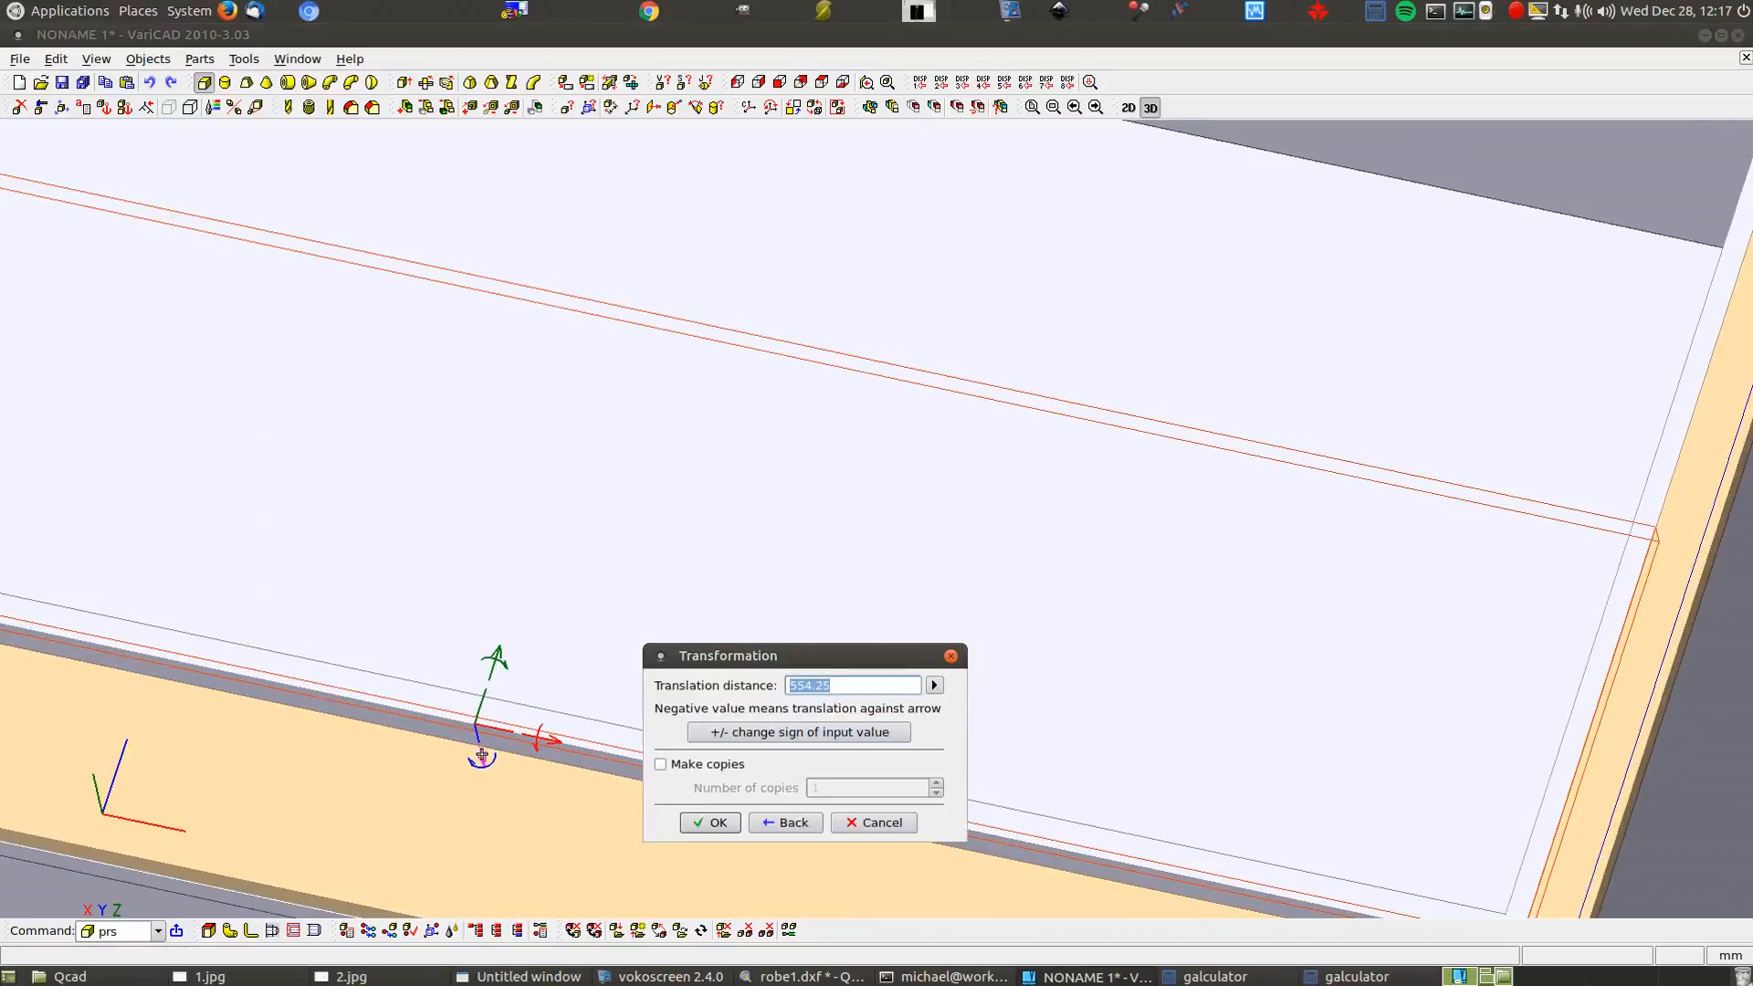
pyautogui.write('-8')
pyautogui.click(722, 824)
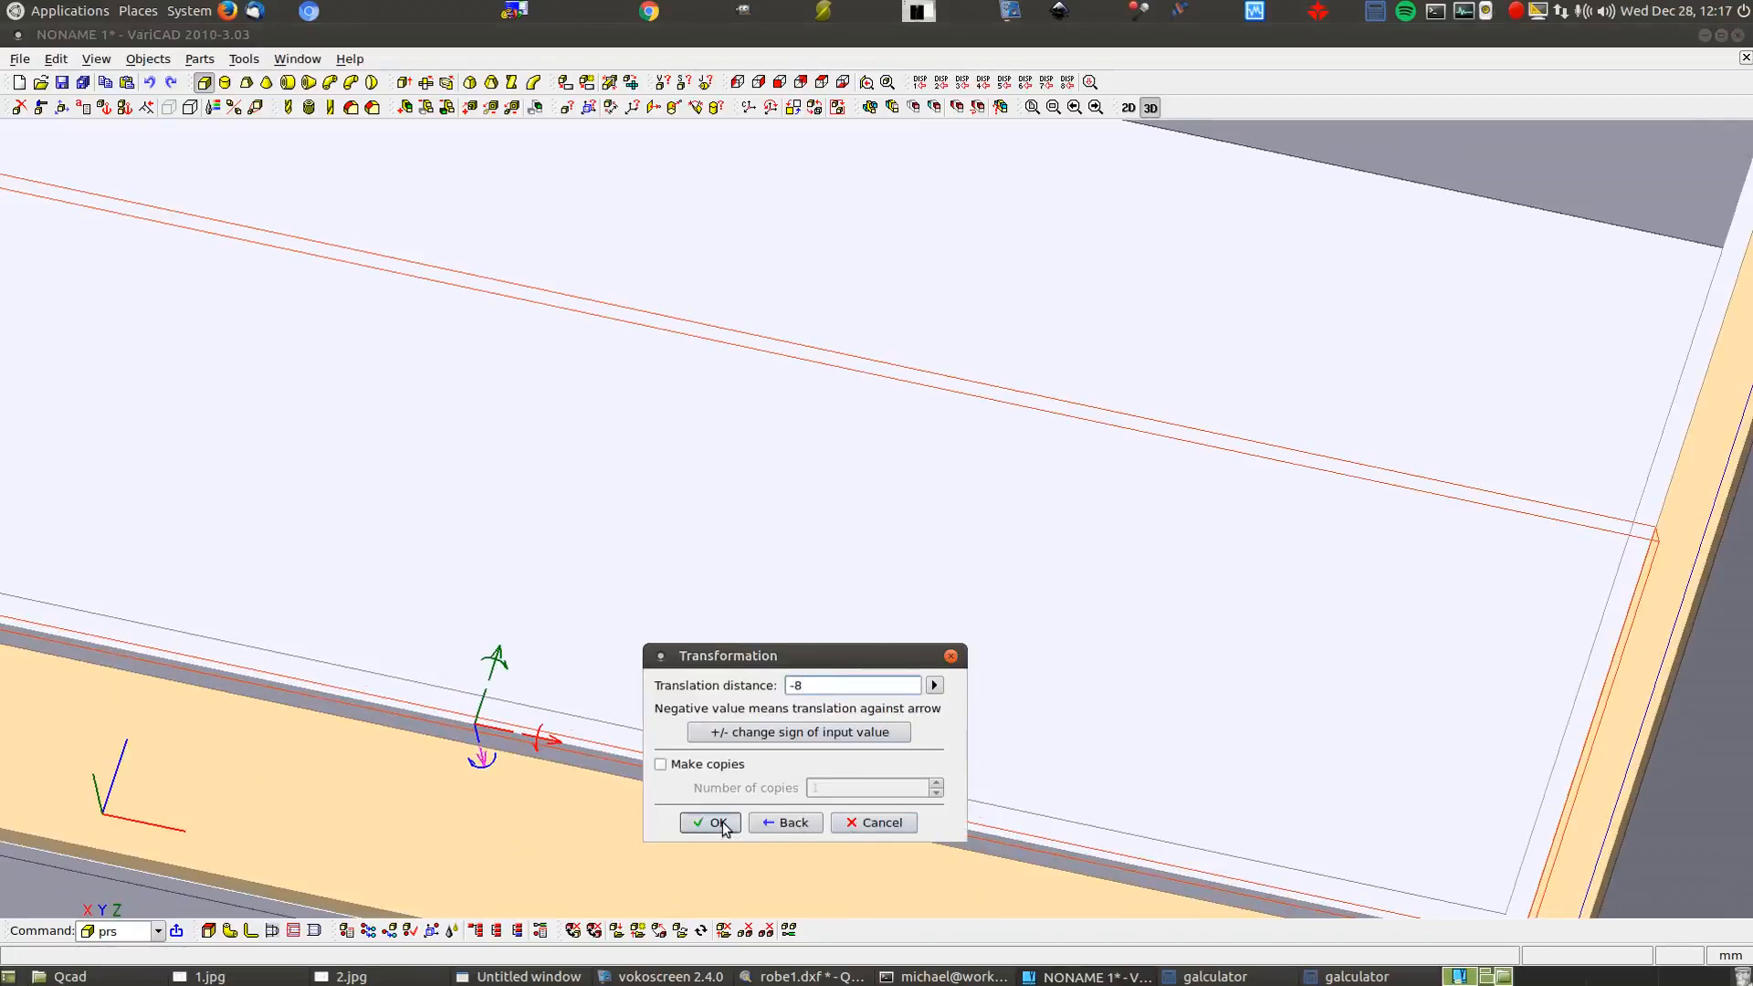
# Add copies of the panel along Y spaced 730/3 apart
pyautogui.click(494, 644)
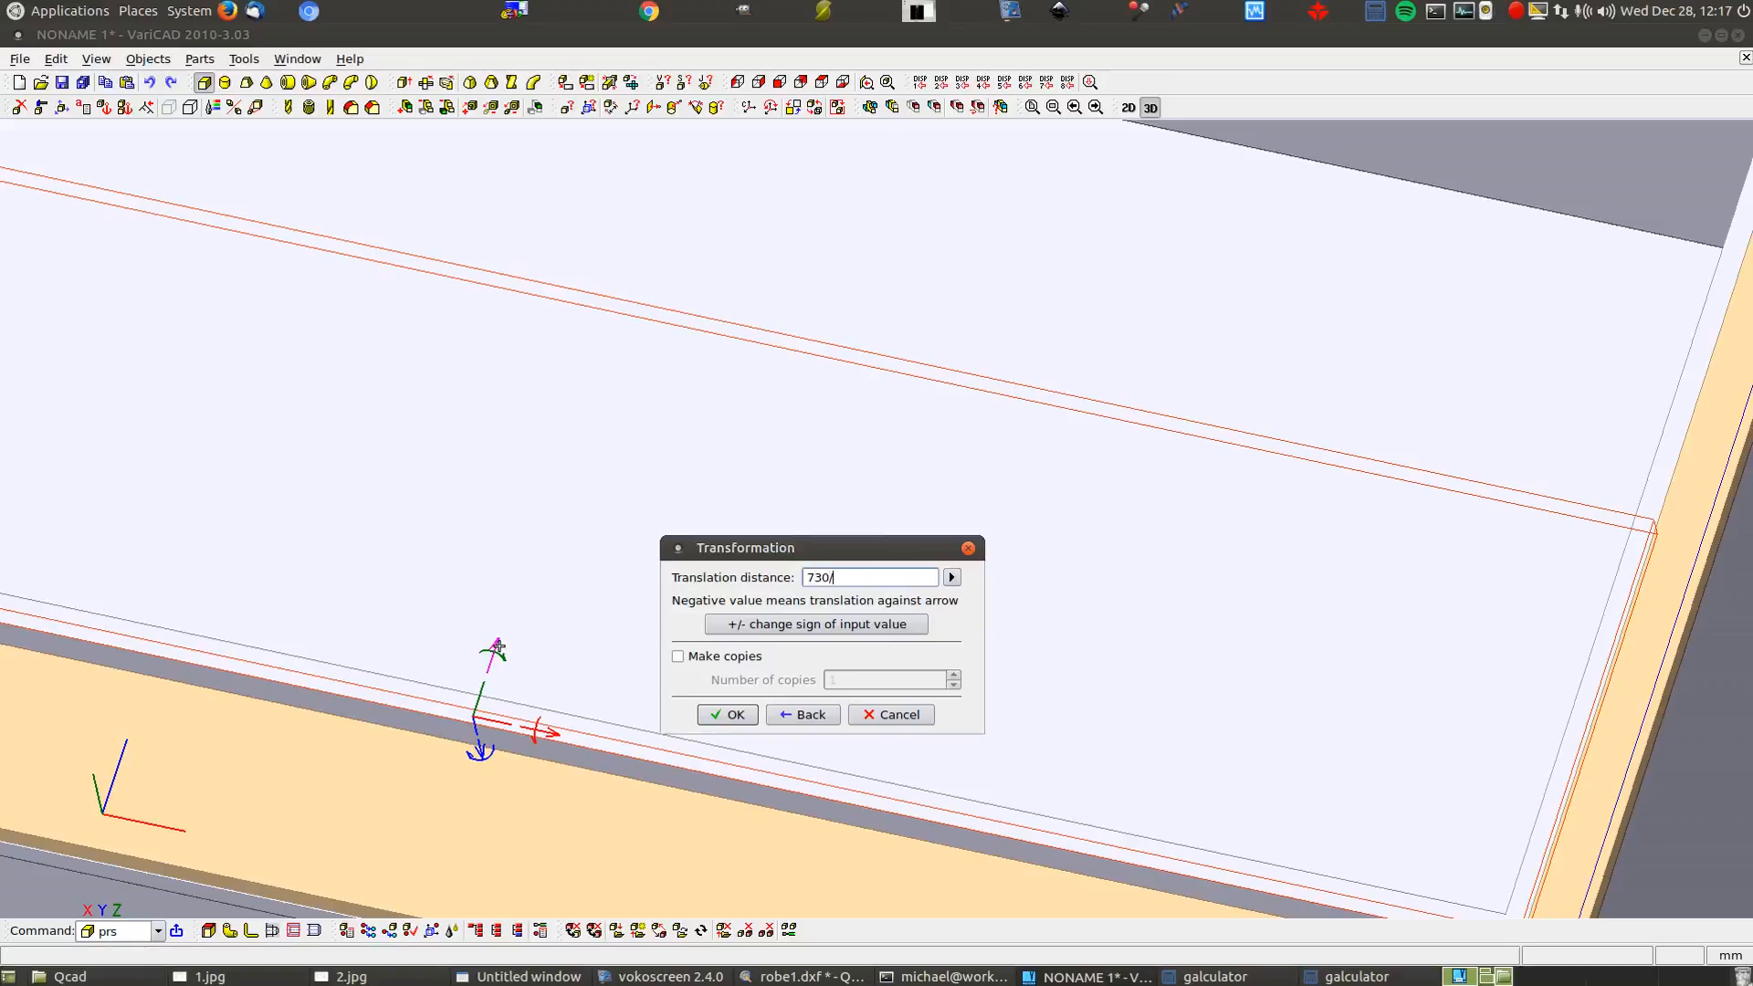
pyautogui.click(677, 655)
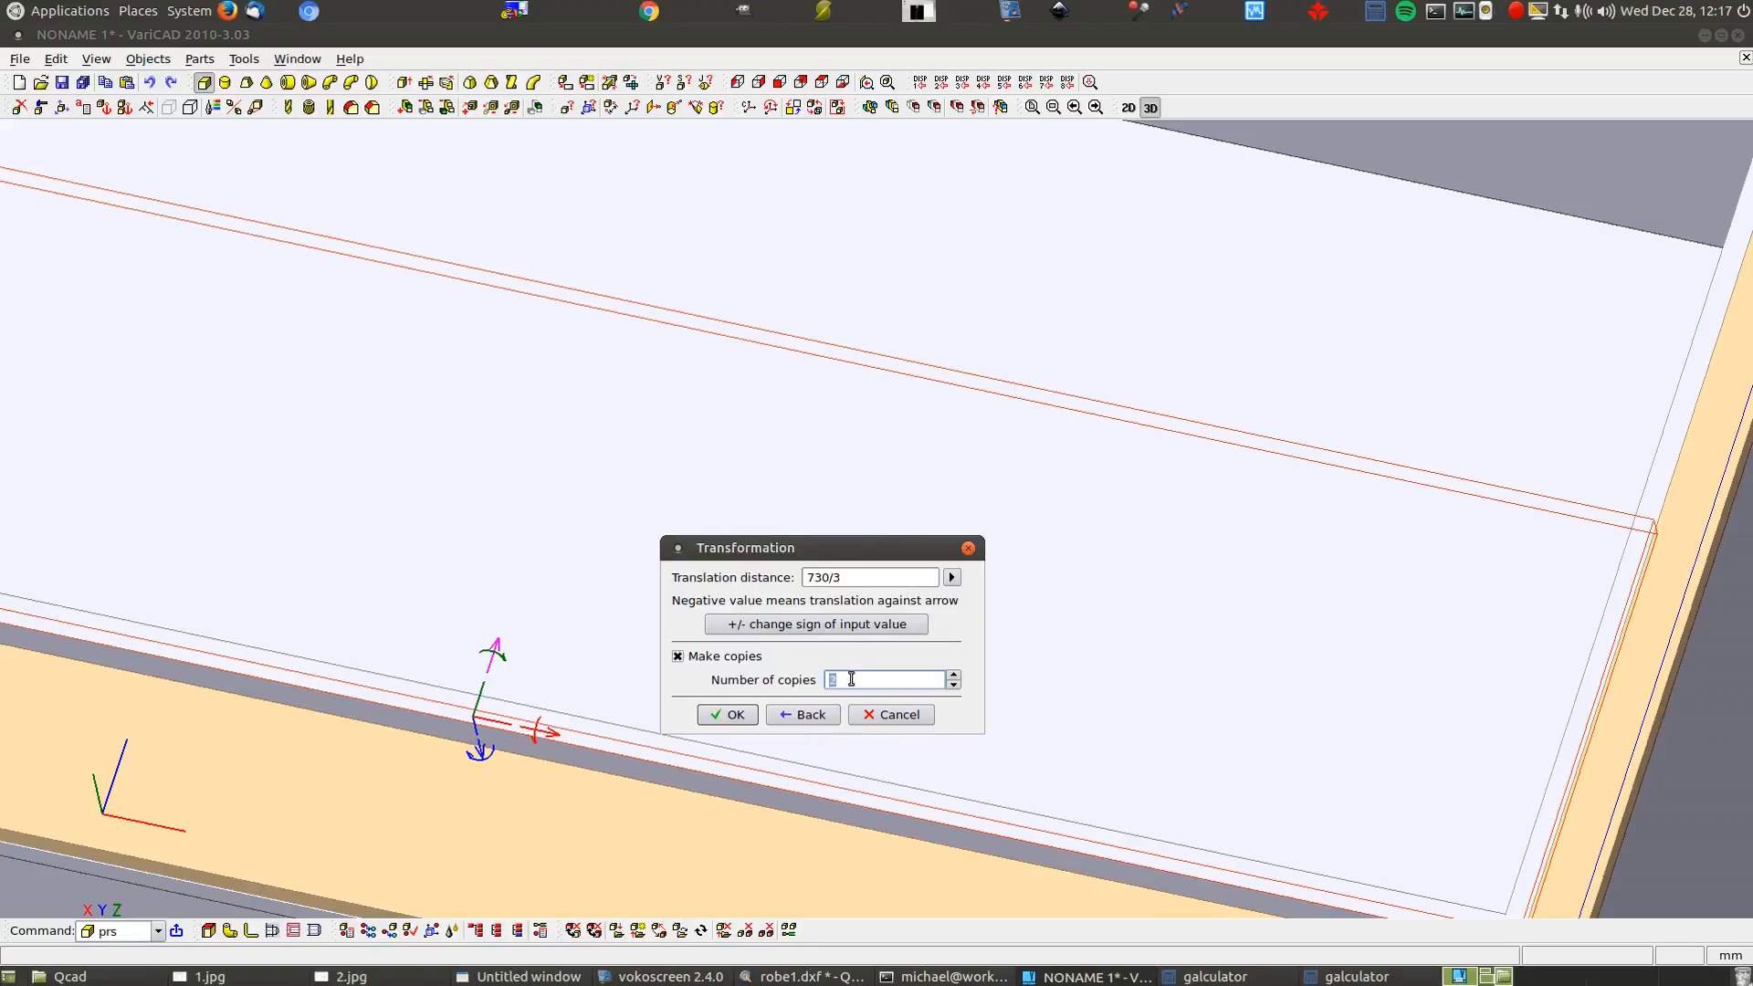
pyautogui.click(727, 714)
# Orbit, pan and zoom along the drawer box edge to inspect the gap
pyautogui.scroll(-2, 665, 772)
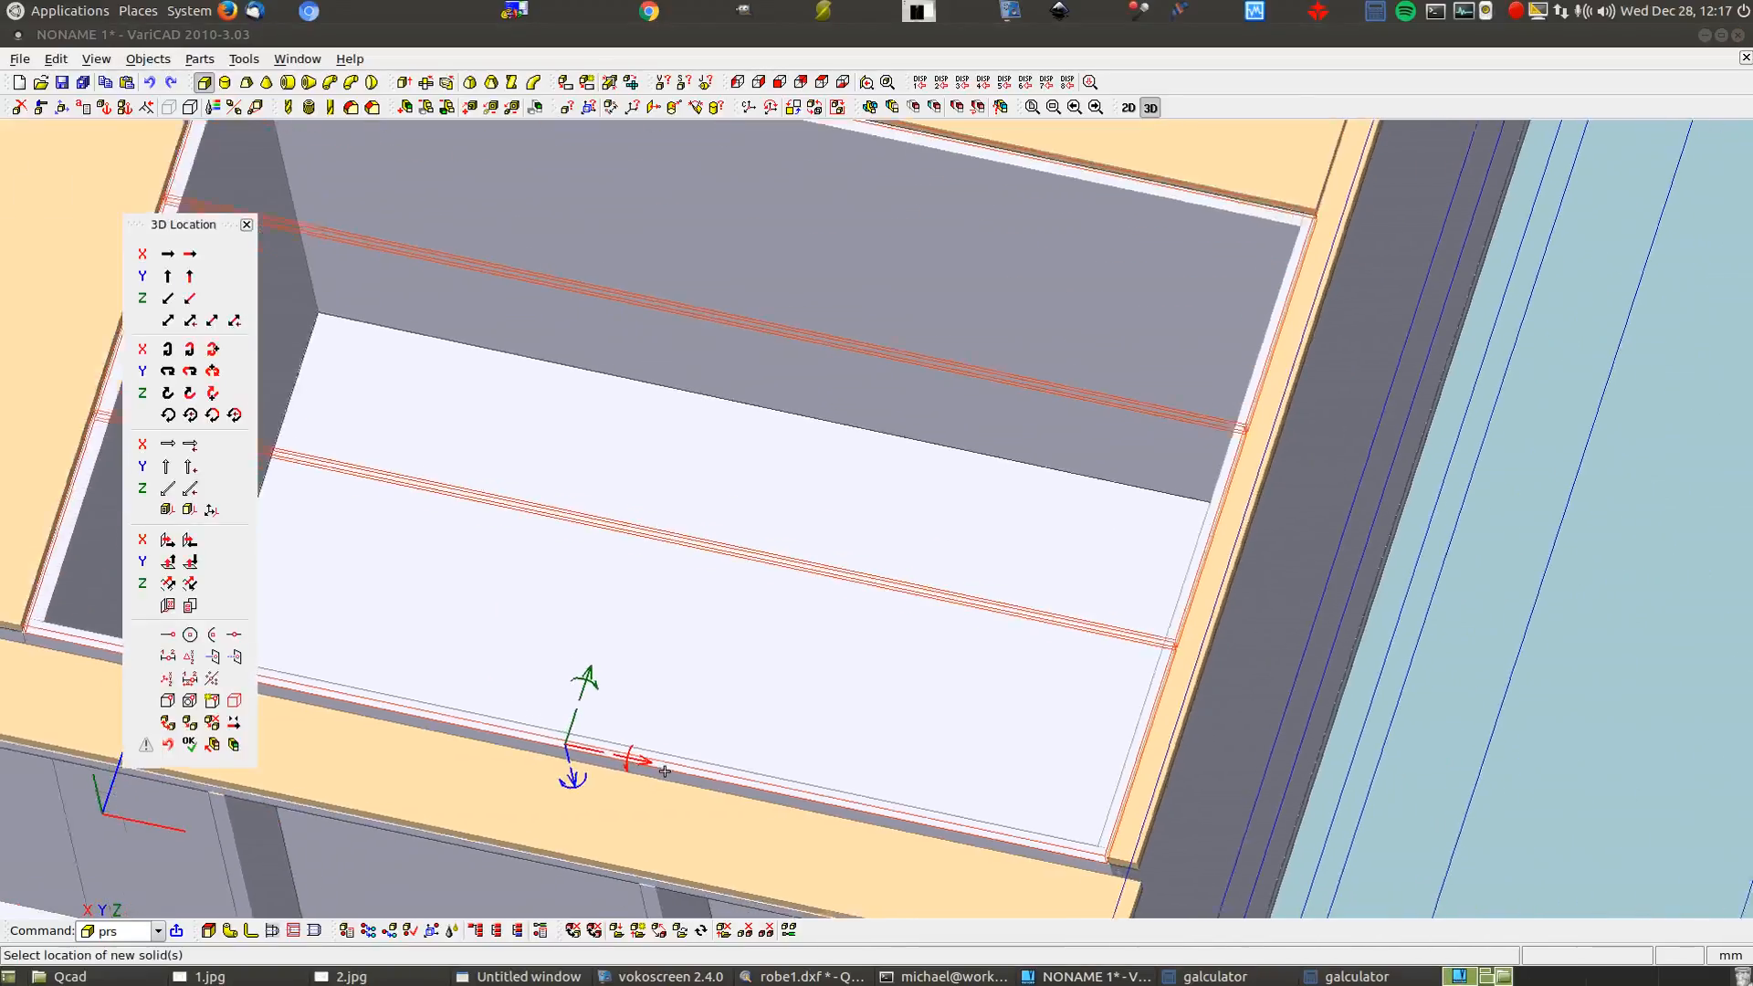
pyautogui.scroll(-1, 664, 771)
pyautogui.scroll(3, 638, 567)
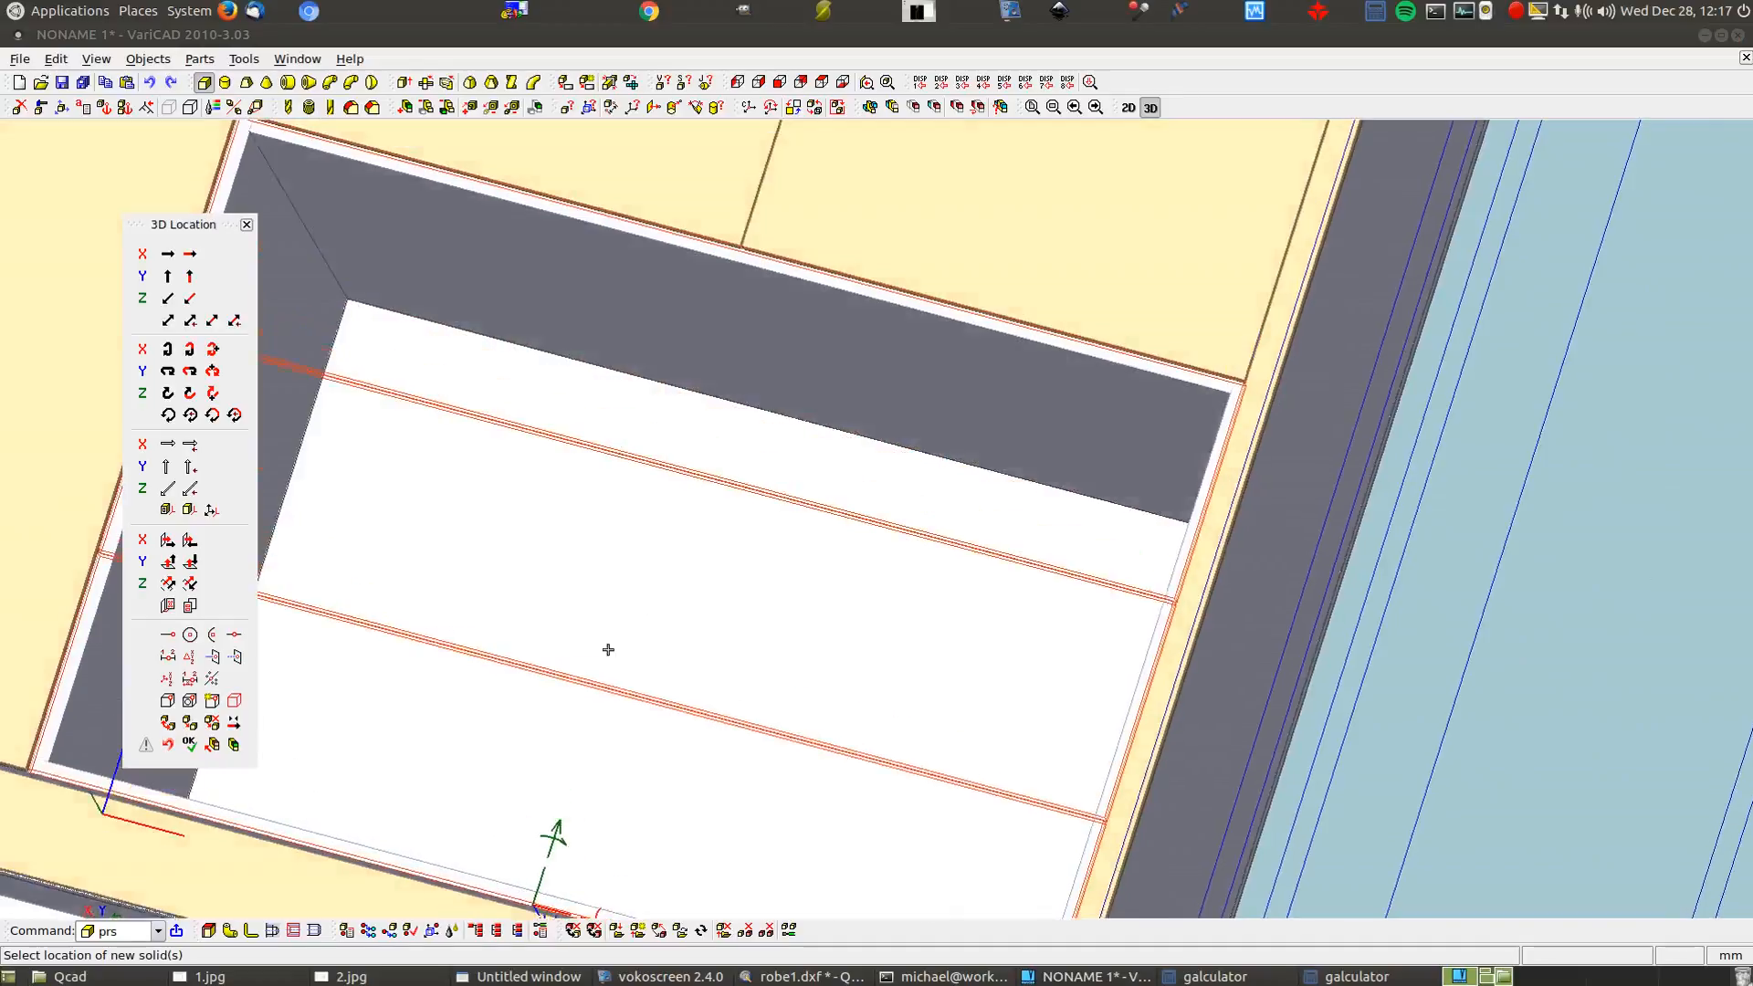
pyautogui.scroll(-1, 616, 763)
pyautogui.scroll(3, 1065, 434)
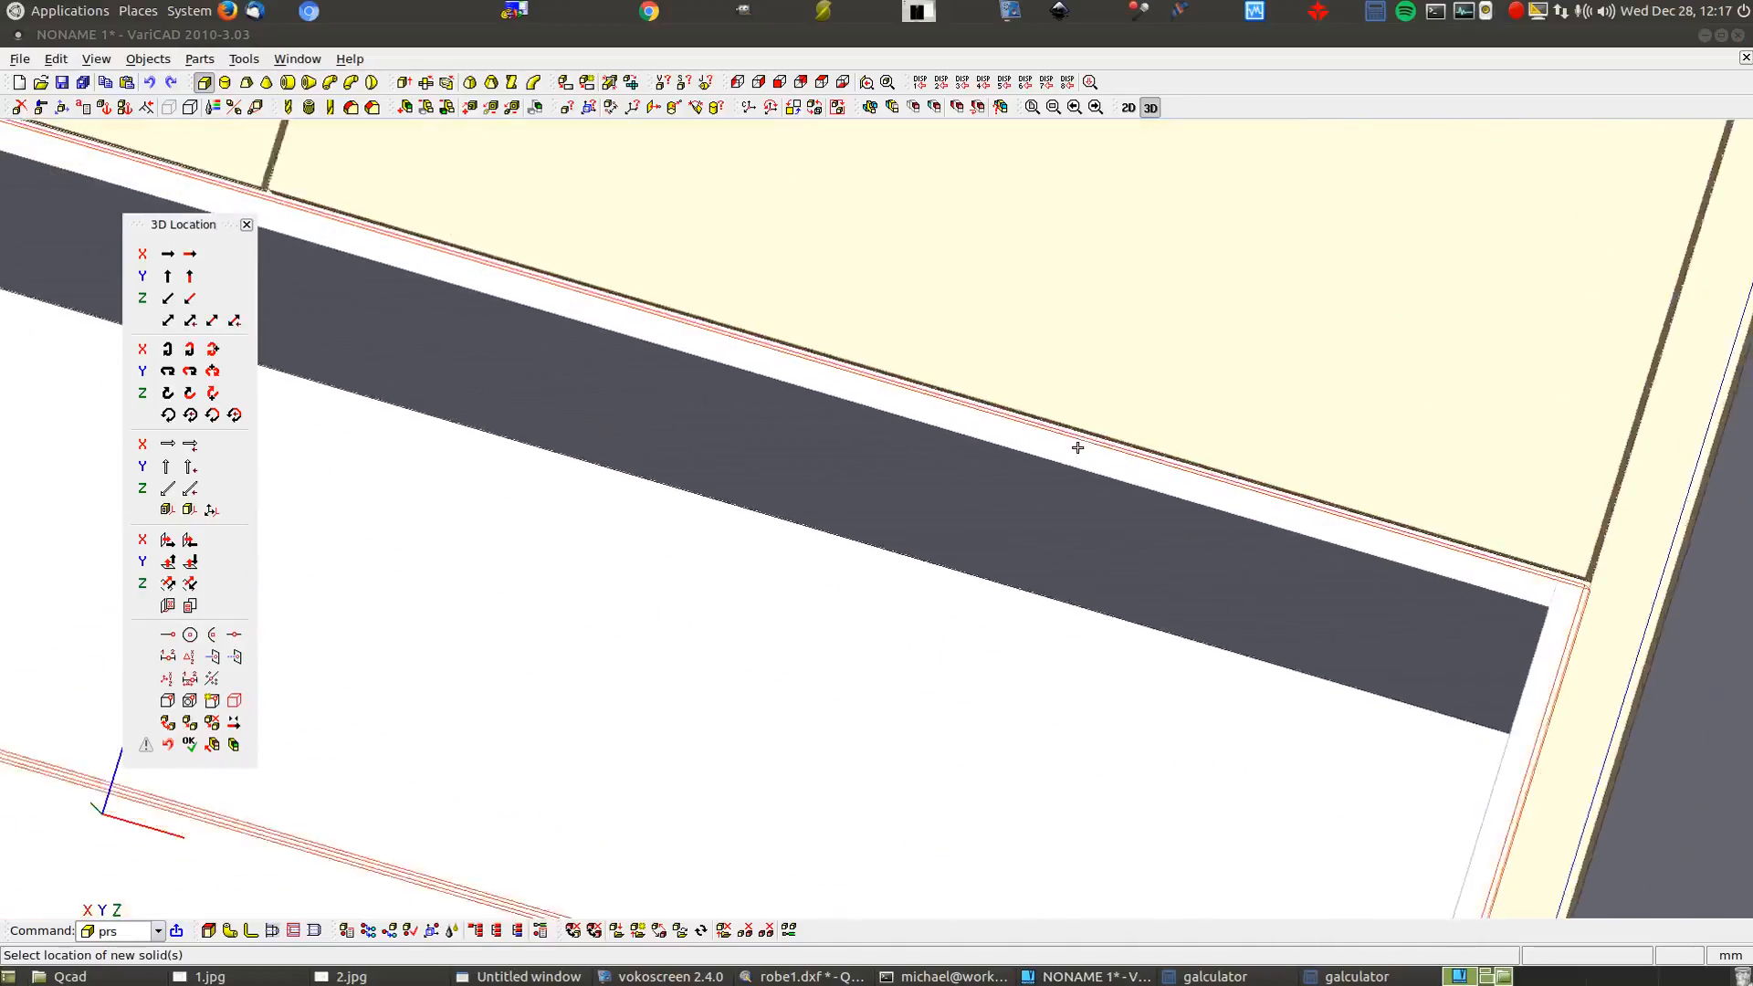
pyautogui.scroll(2, 1074, 455)
pyautogui.moveTo(1071, 457); pyautogui.dragTo(849, 420, button='middle')
pyautogui.scroll(3, 999, 371)
pyautogui.scroll(1, 933, 642)
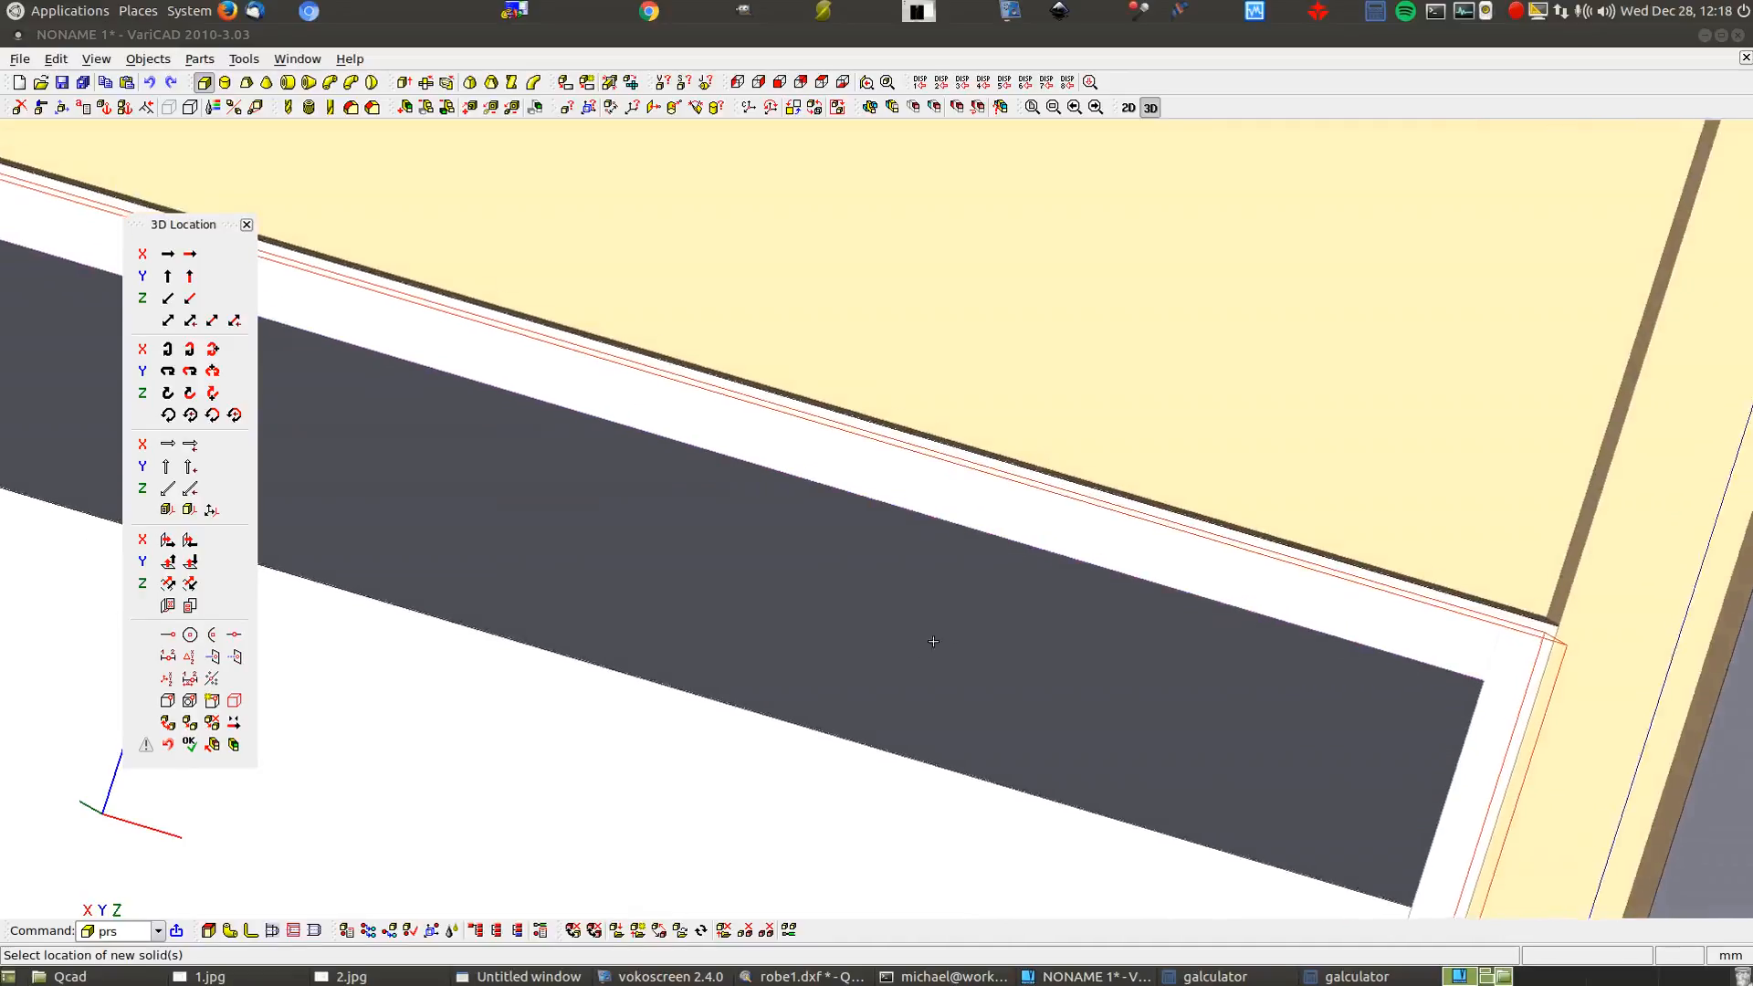
pyautogui.scroll(-4, 933, 641)
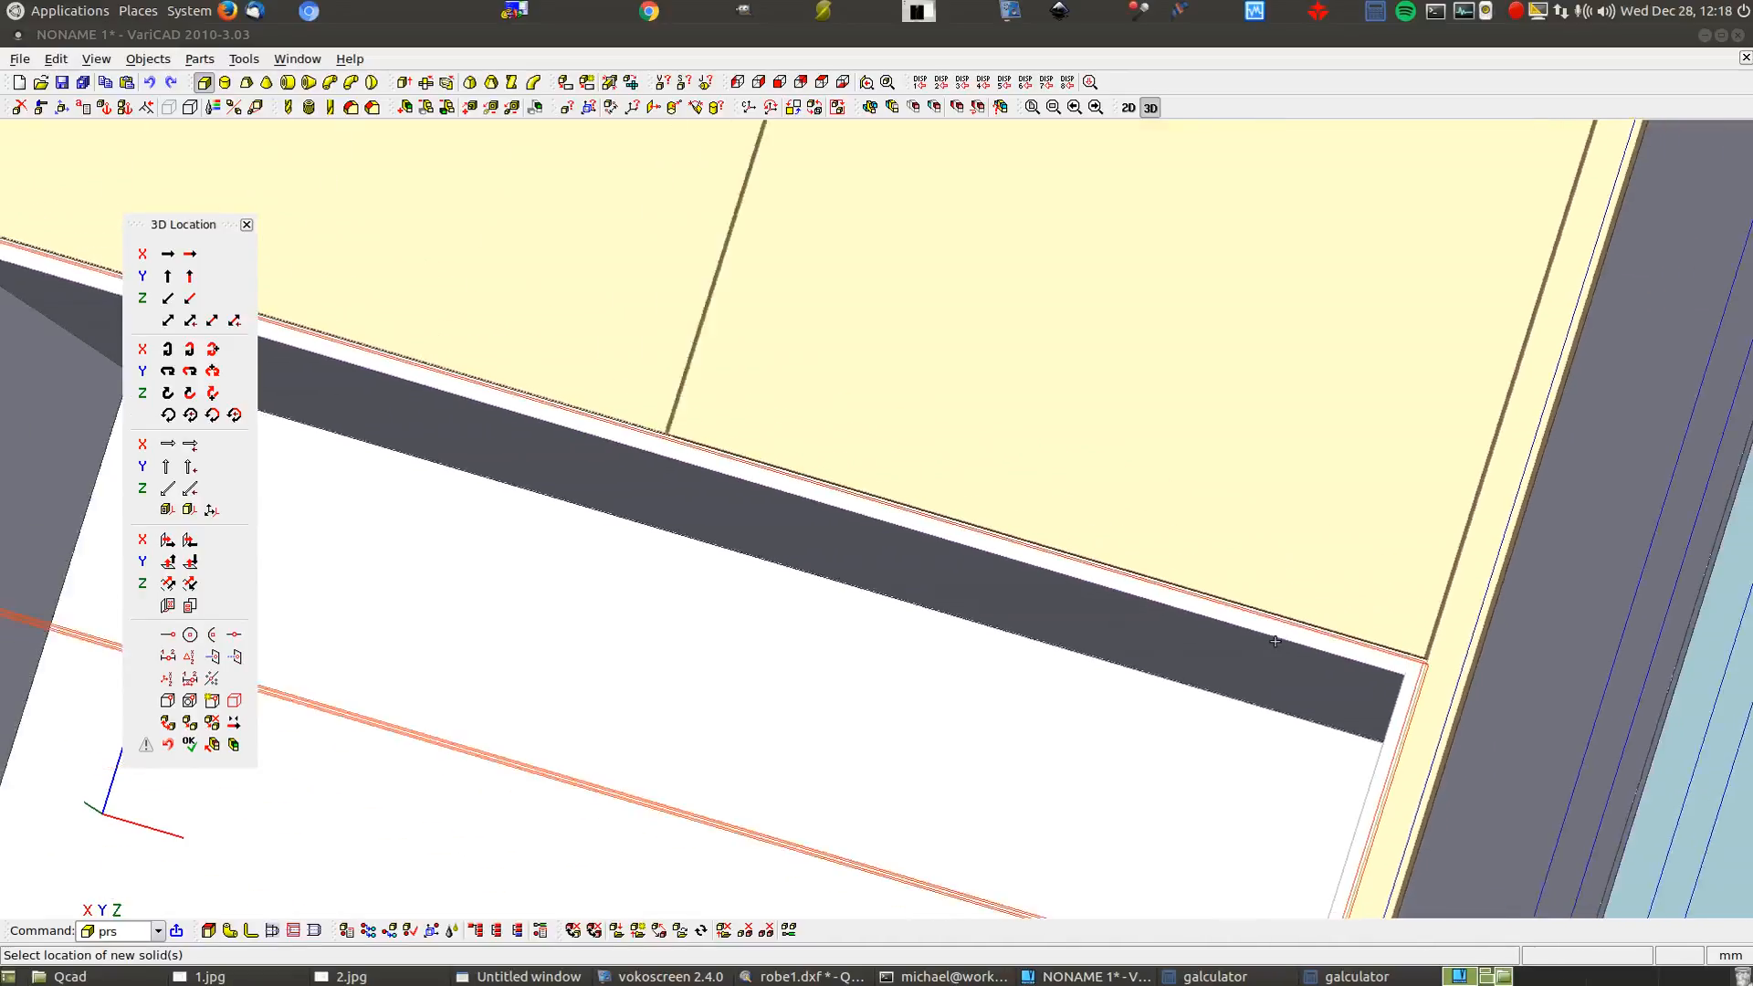
pyautogui.scroll(-1, 1276, 641)
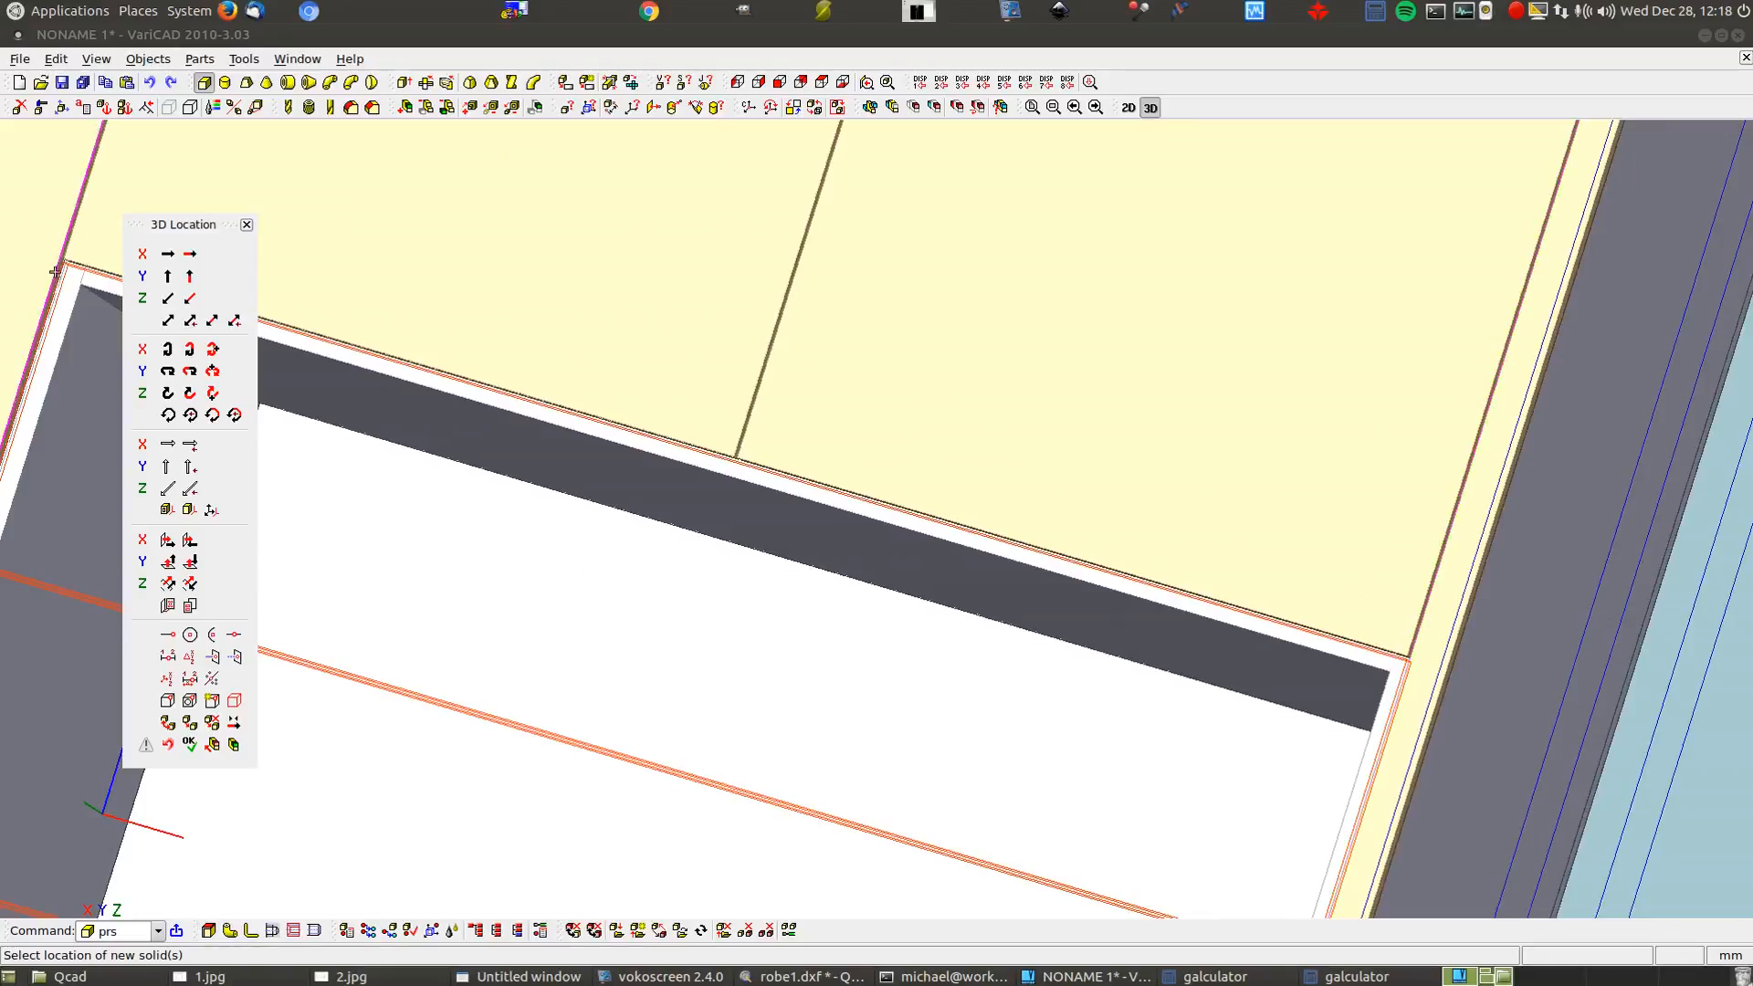
pyautogui.scroll(-1, 18, 227)
pyautogui.scroll(3, 45, 236)
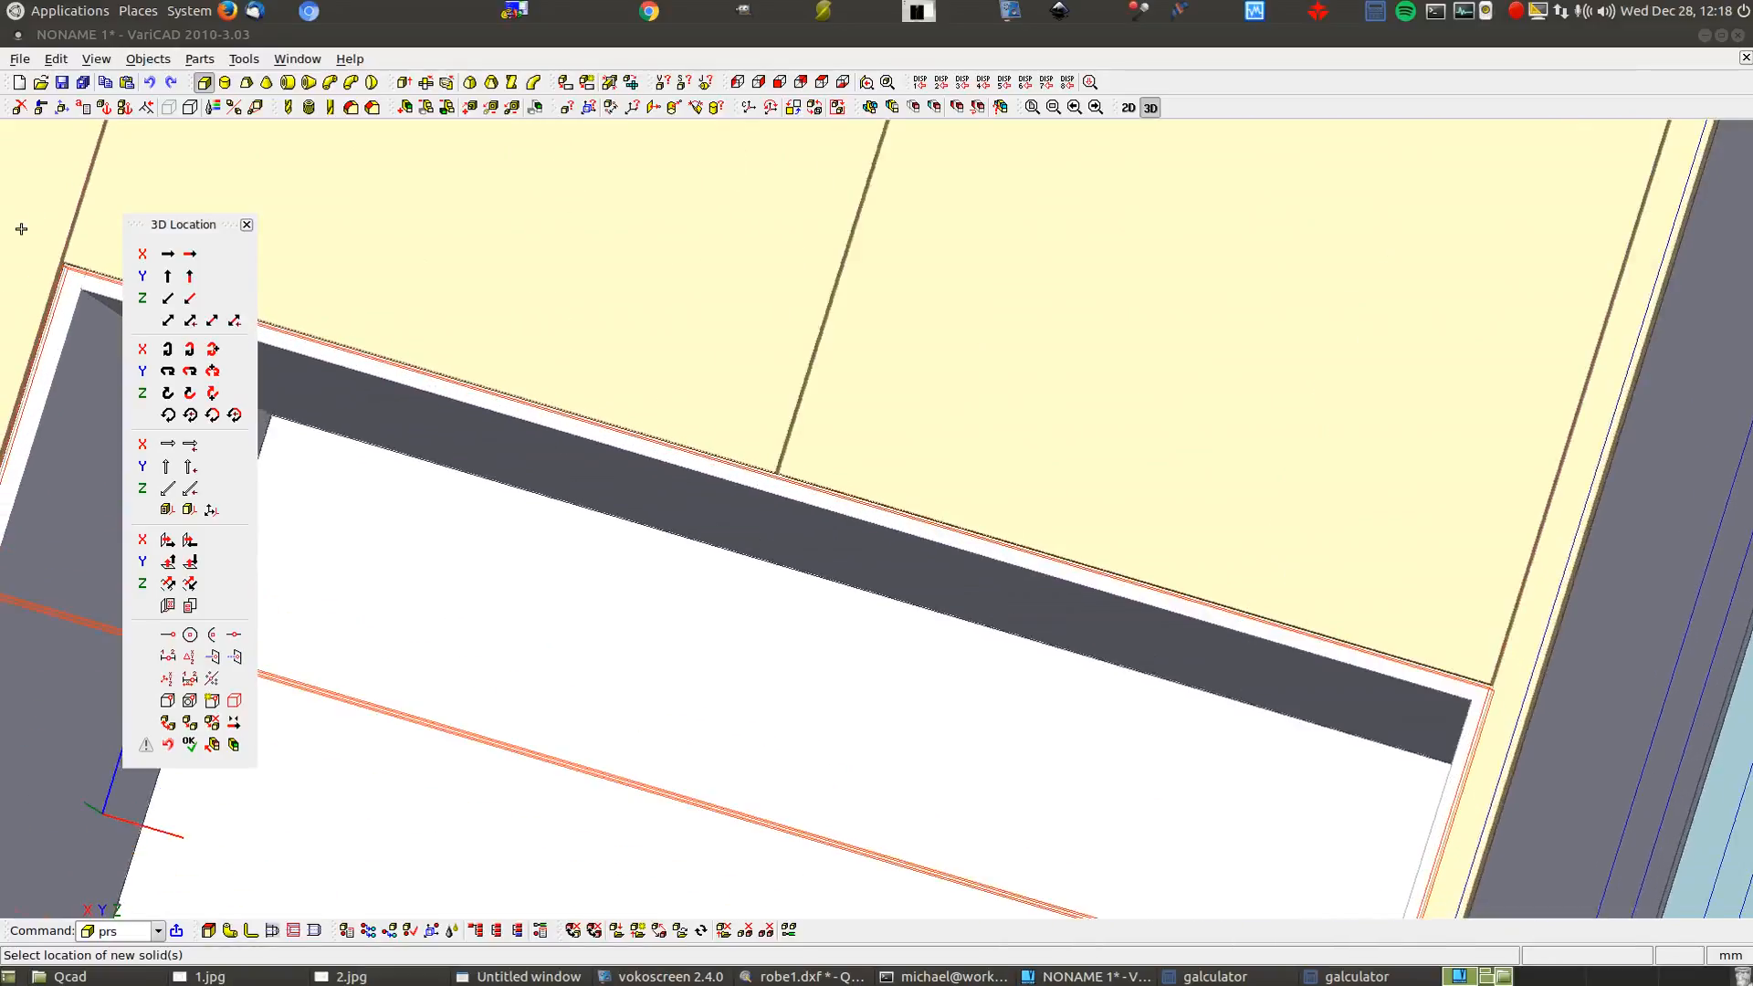
pyautogui.scroll(3, 44, 236)
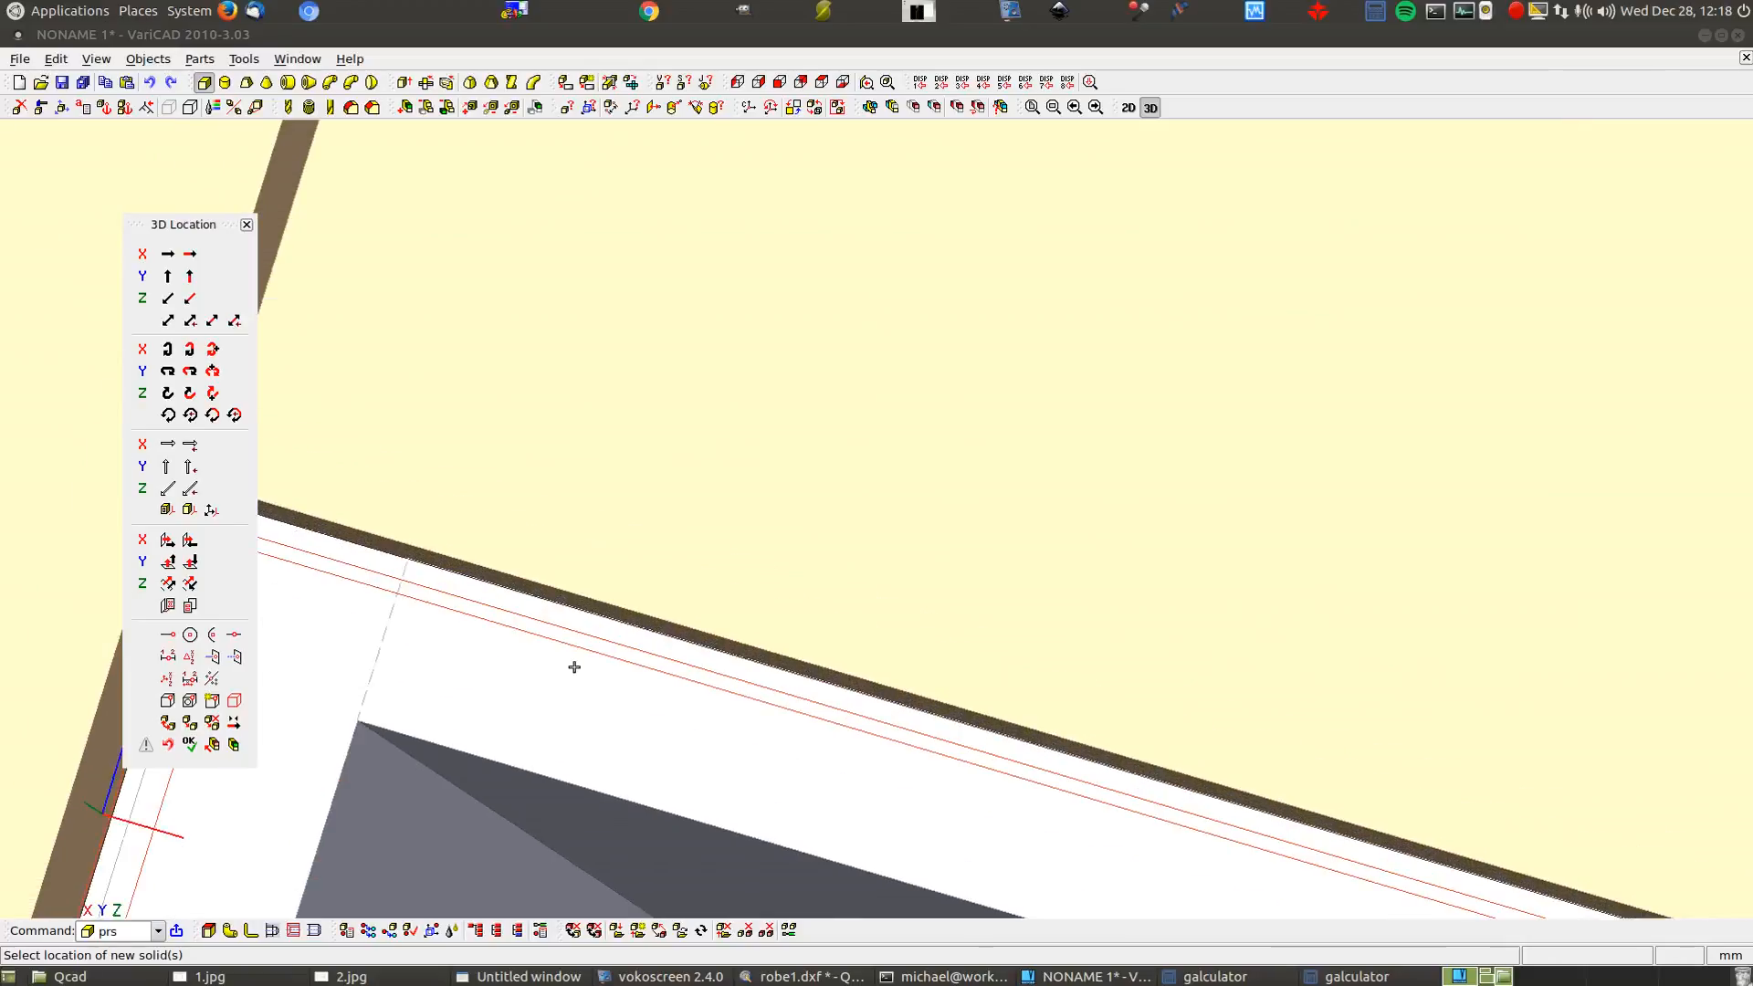
pyautogui.scroll(-2, 765, 613)
pyautogui.moveTo(765, 612); pyautogui.dragTo(1154, 606, button='middle')
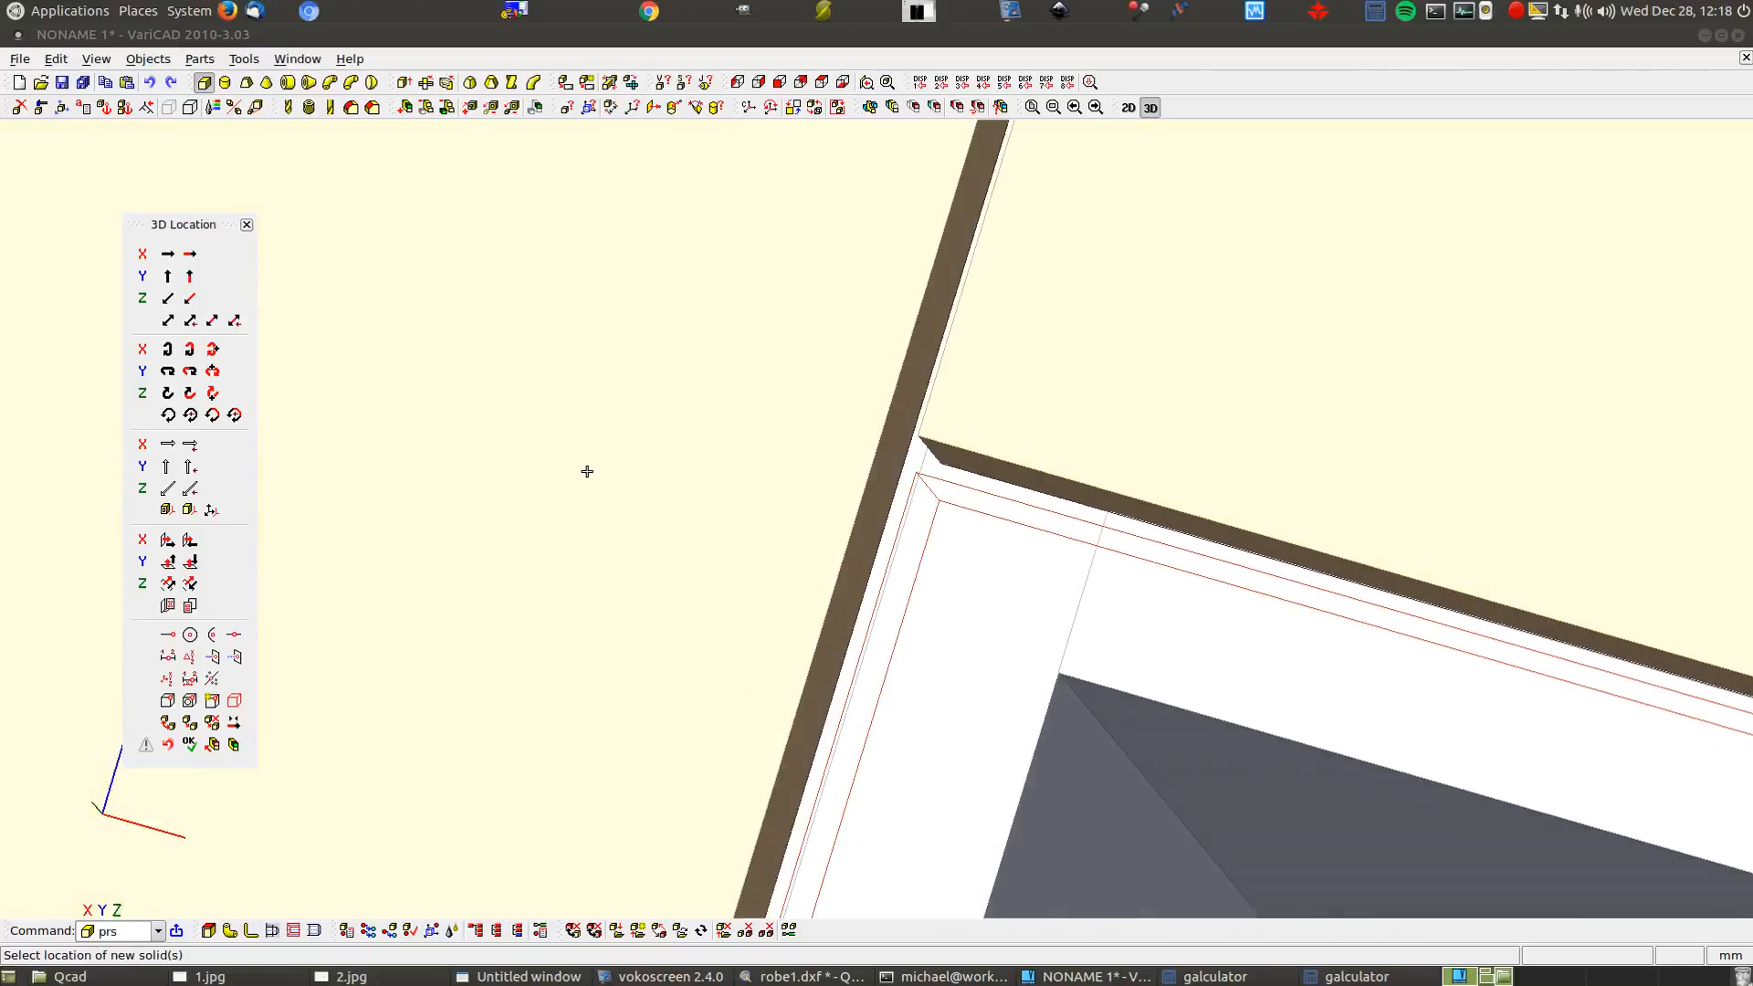
pyautogui.moveTo(587, 473); pyautogui.dragTo(926, 596, button='middle')
pyautogui.scroll(-1, 925, 596)
pyautogui.scroll(-4, 825, 462)
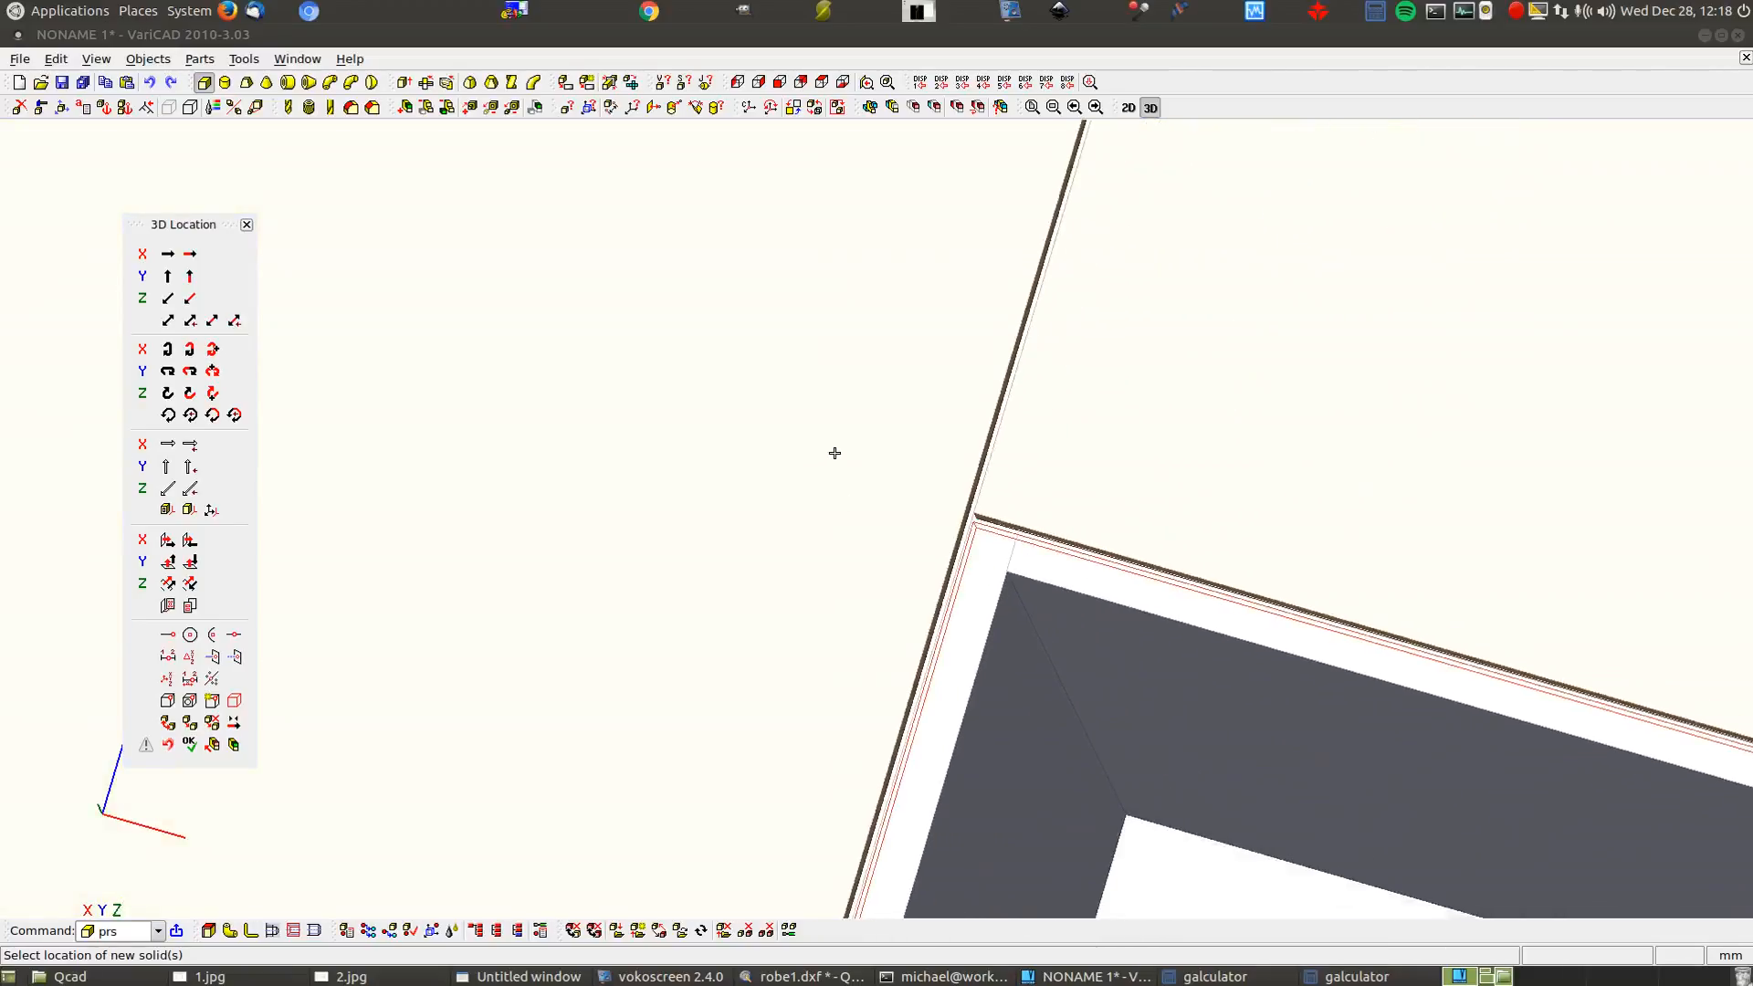
# Snap to a straight orthographic view and zoom to frame the drawer stack
pyautogui.click(781, 82)
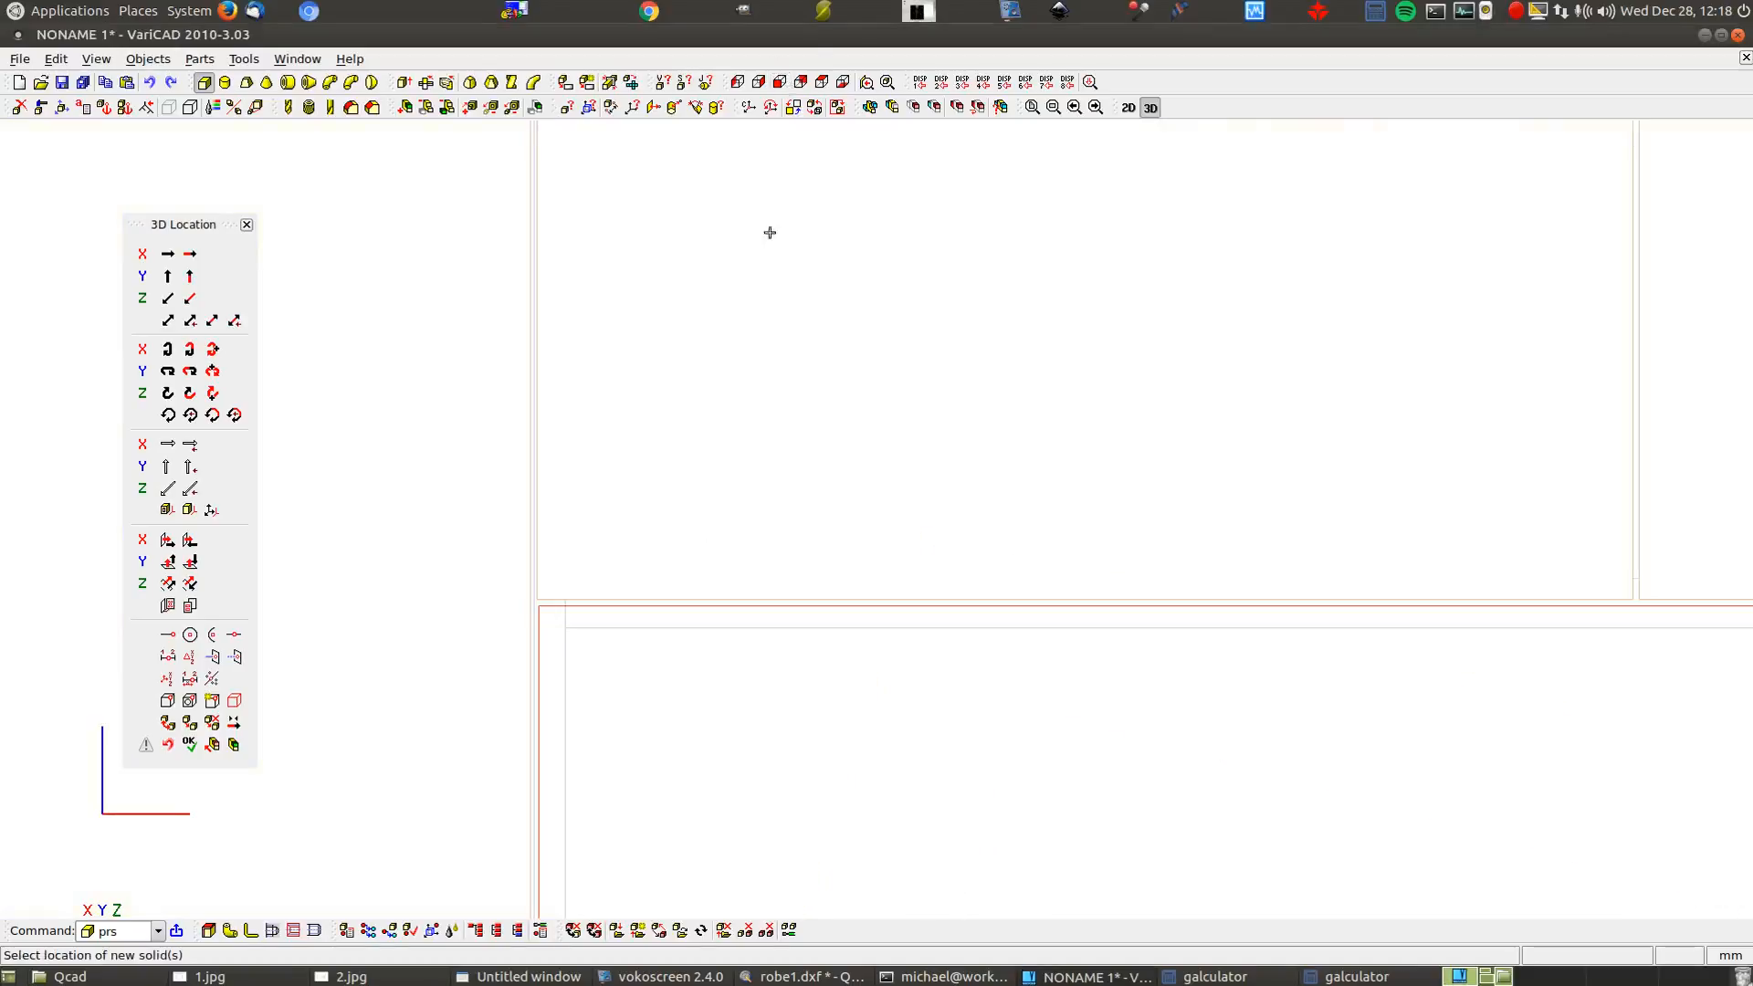
pyautogui.scroll(-3, 482, 612)
pyautogui.scroll(10, 492, 604)
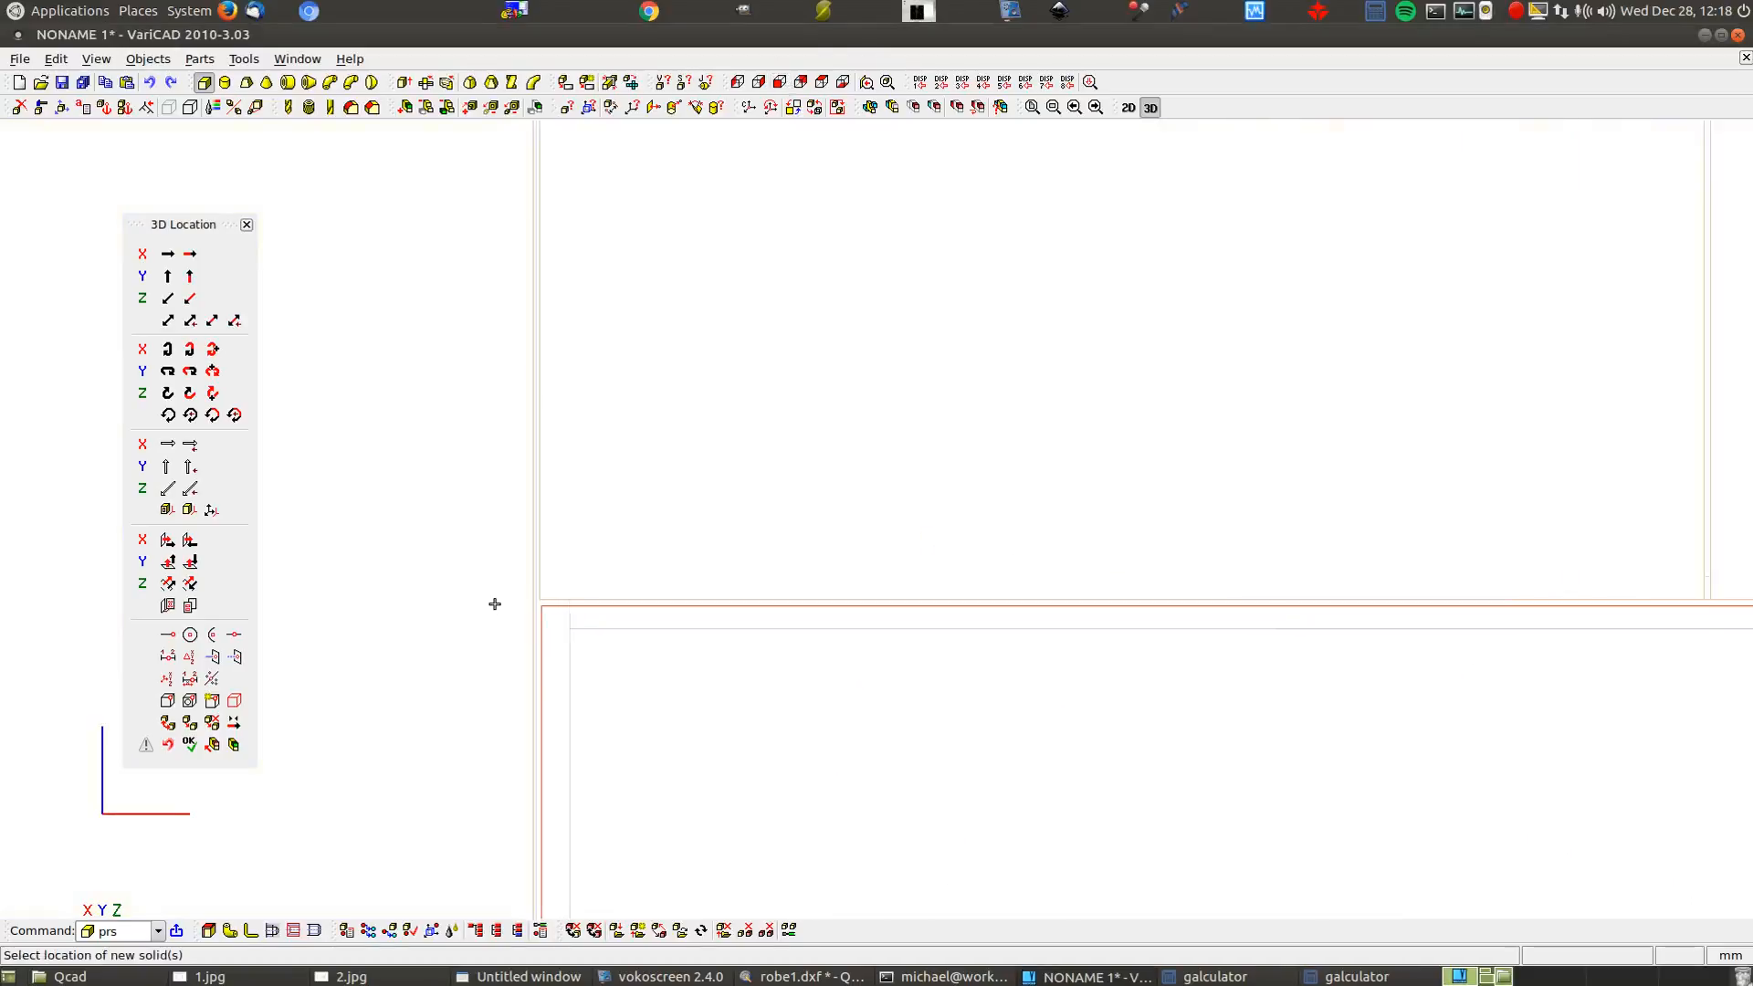
pyautogui.scroll(2, 507, 523)
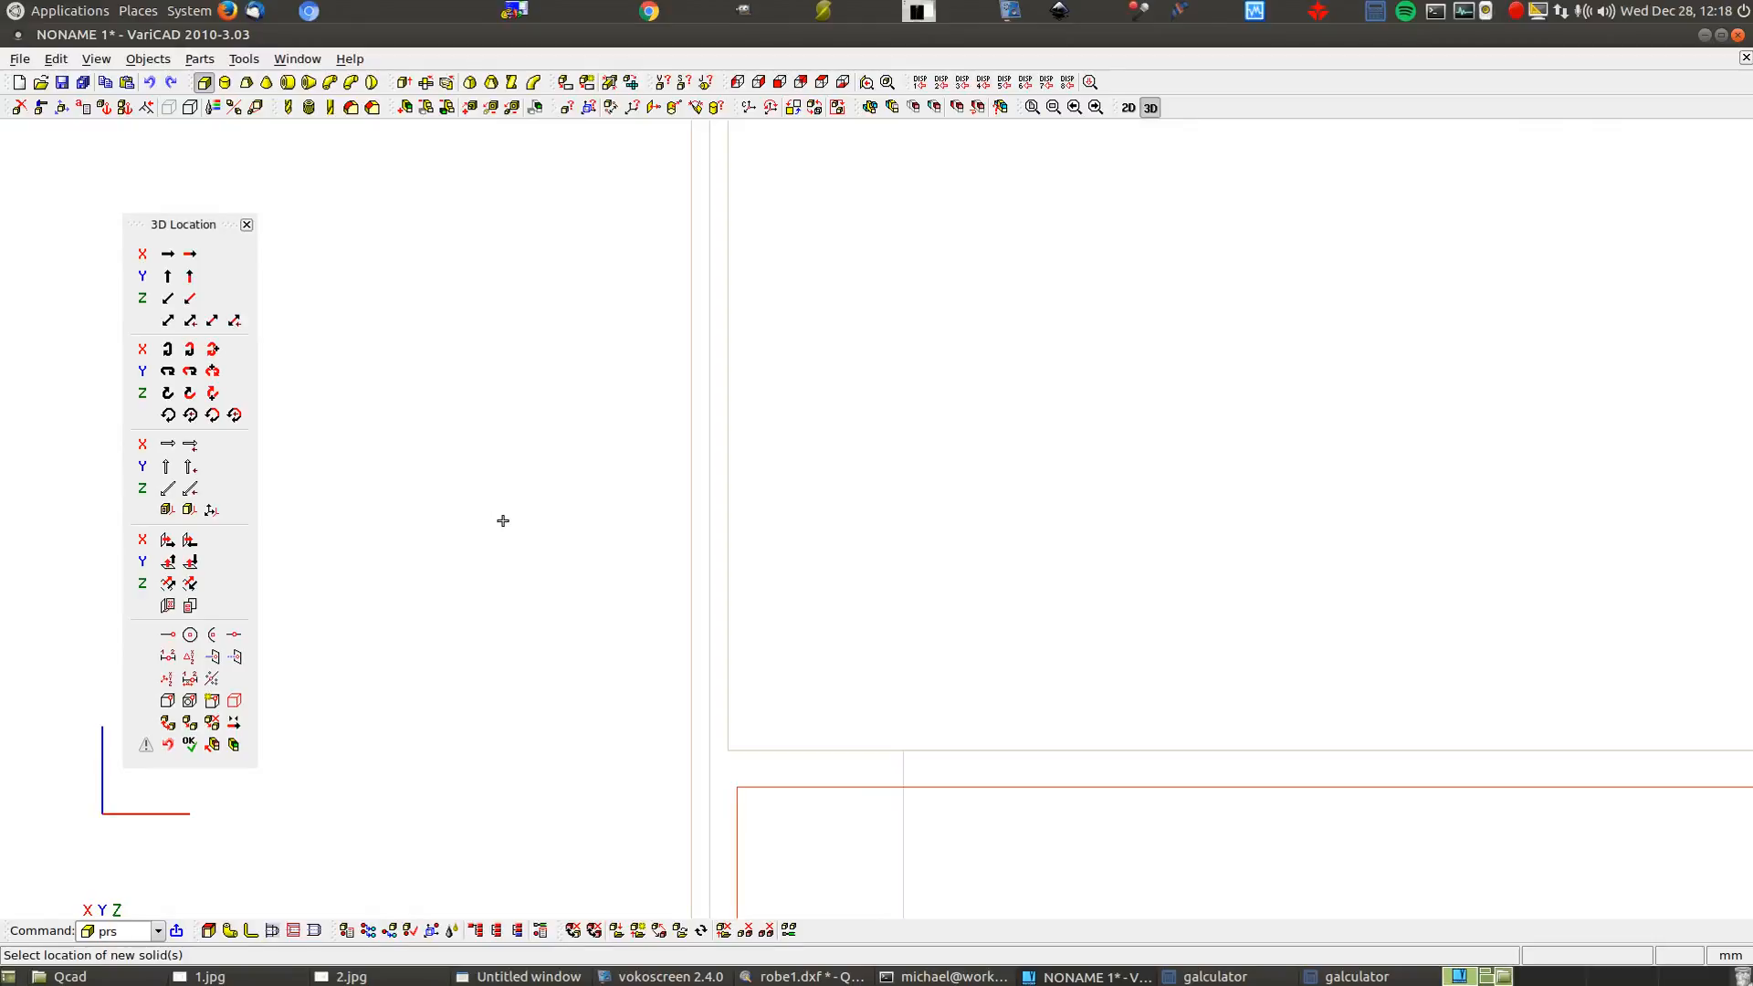
pyautogui.scroll(2, 484, 447)
pyautogui.scroll(-6, 546, 361)
pyautogui.scroll(-5, 646, 256)
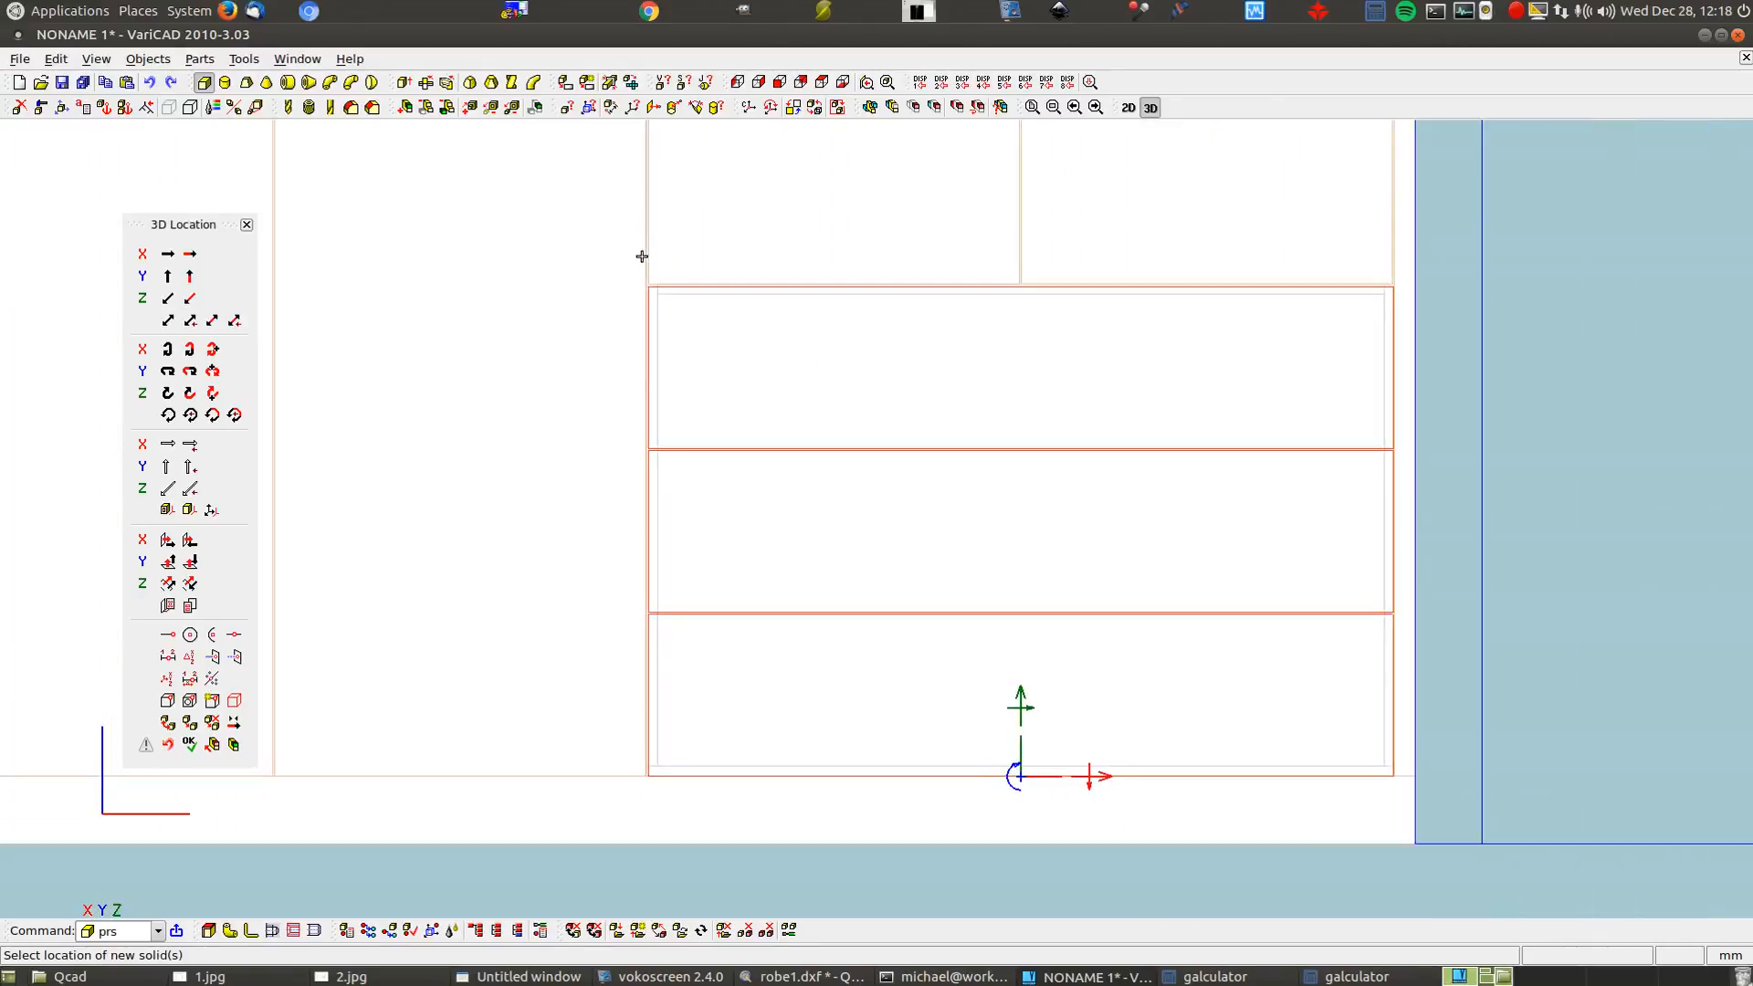
# Move the drawer stack 0.75, measured point-to-plane from its corner to the neighbouring panel face
pyautogui.click(1103, 779)
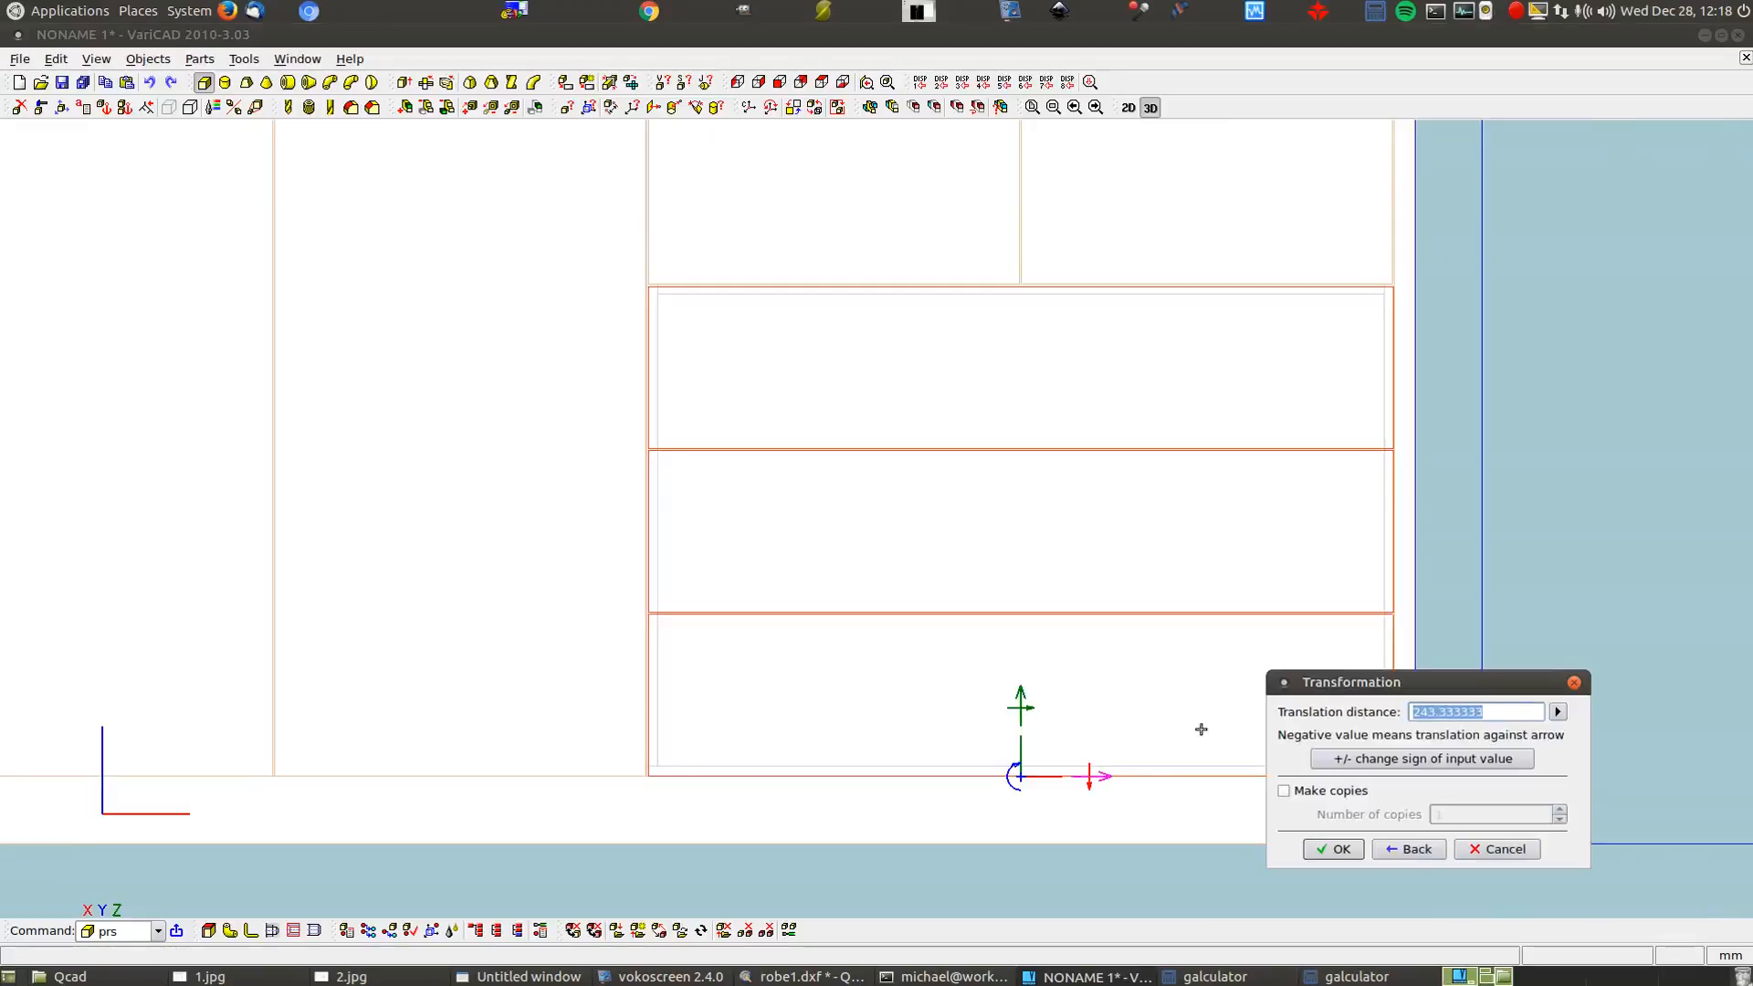
pyautogui.click(1558, 712)
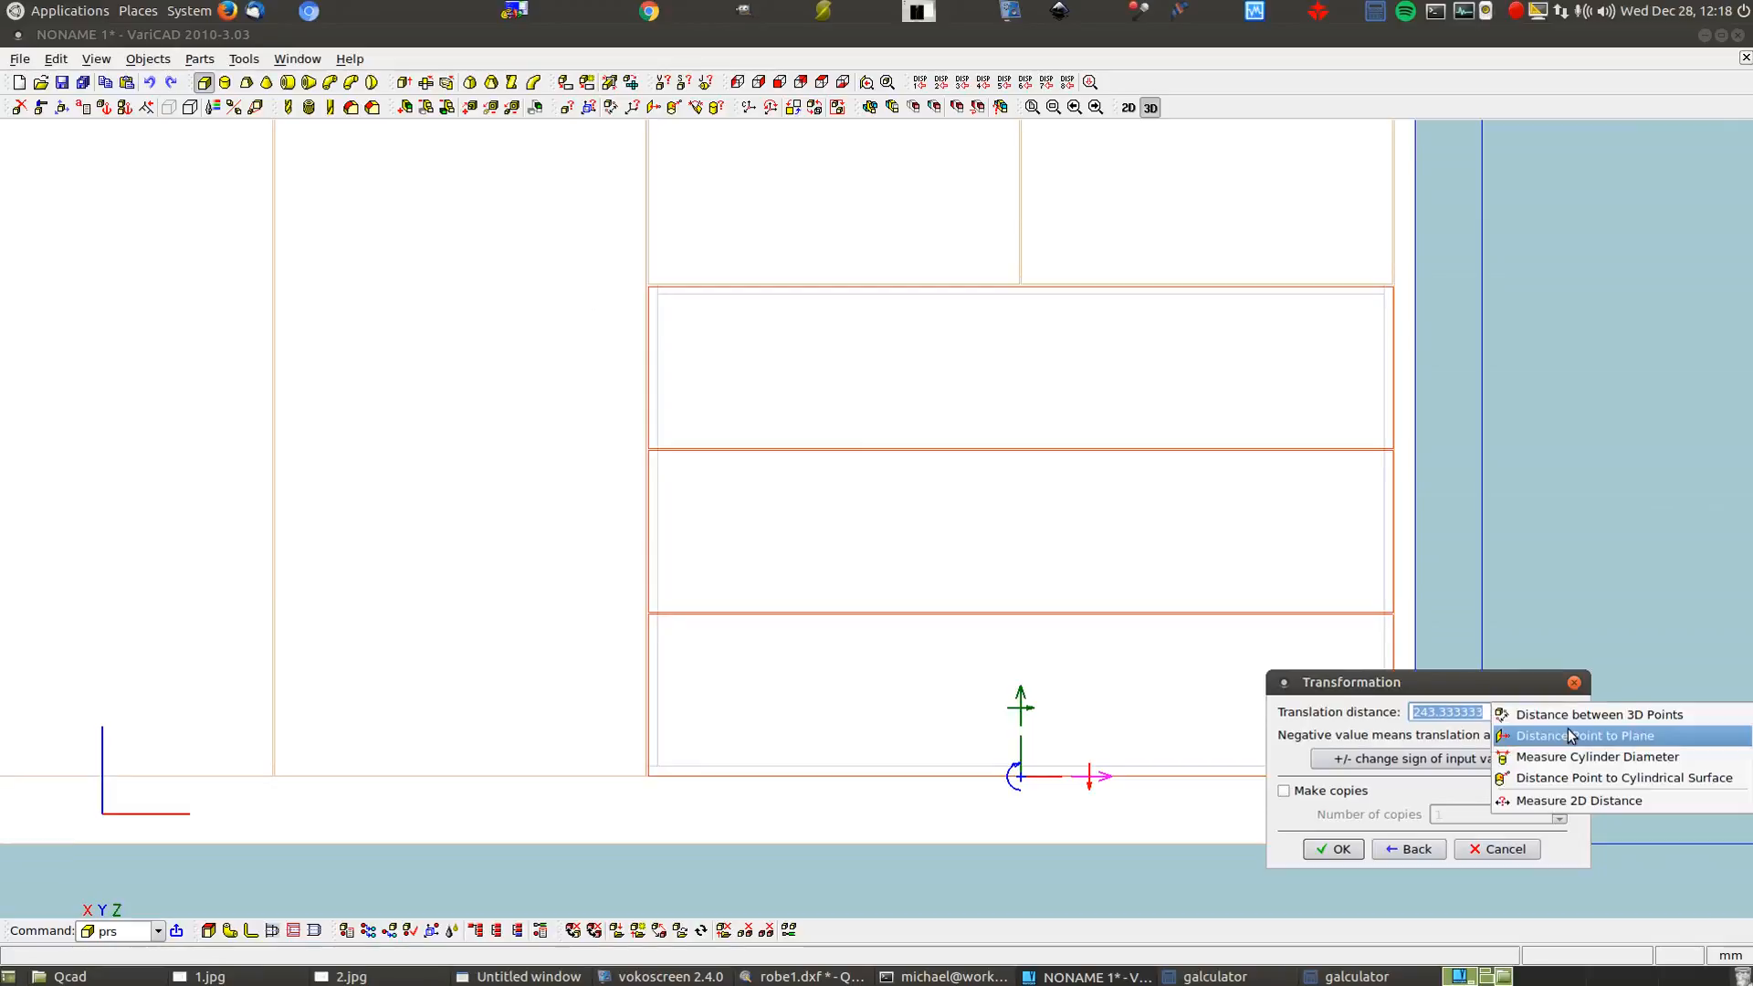
pyautogui.click(1570, 736)
pyautogui.moveTo(788, 359); pyautogui.dragTo(920, 447, button='middle')
pyautogui.scroll(7, 929, 477)
pyautogui.scroll(8, 825, 402)
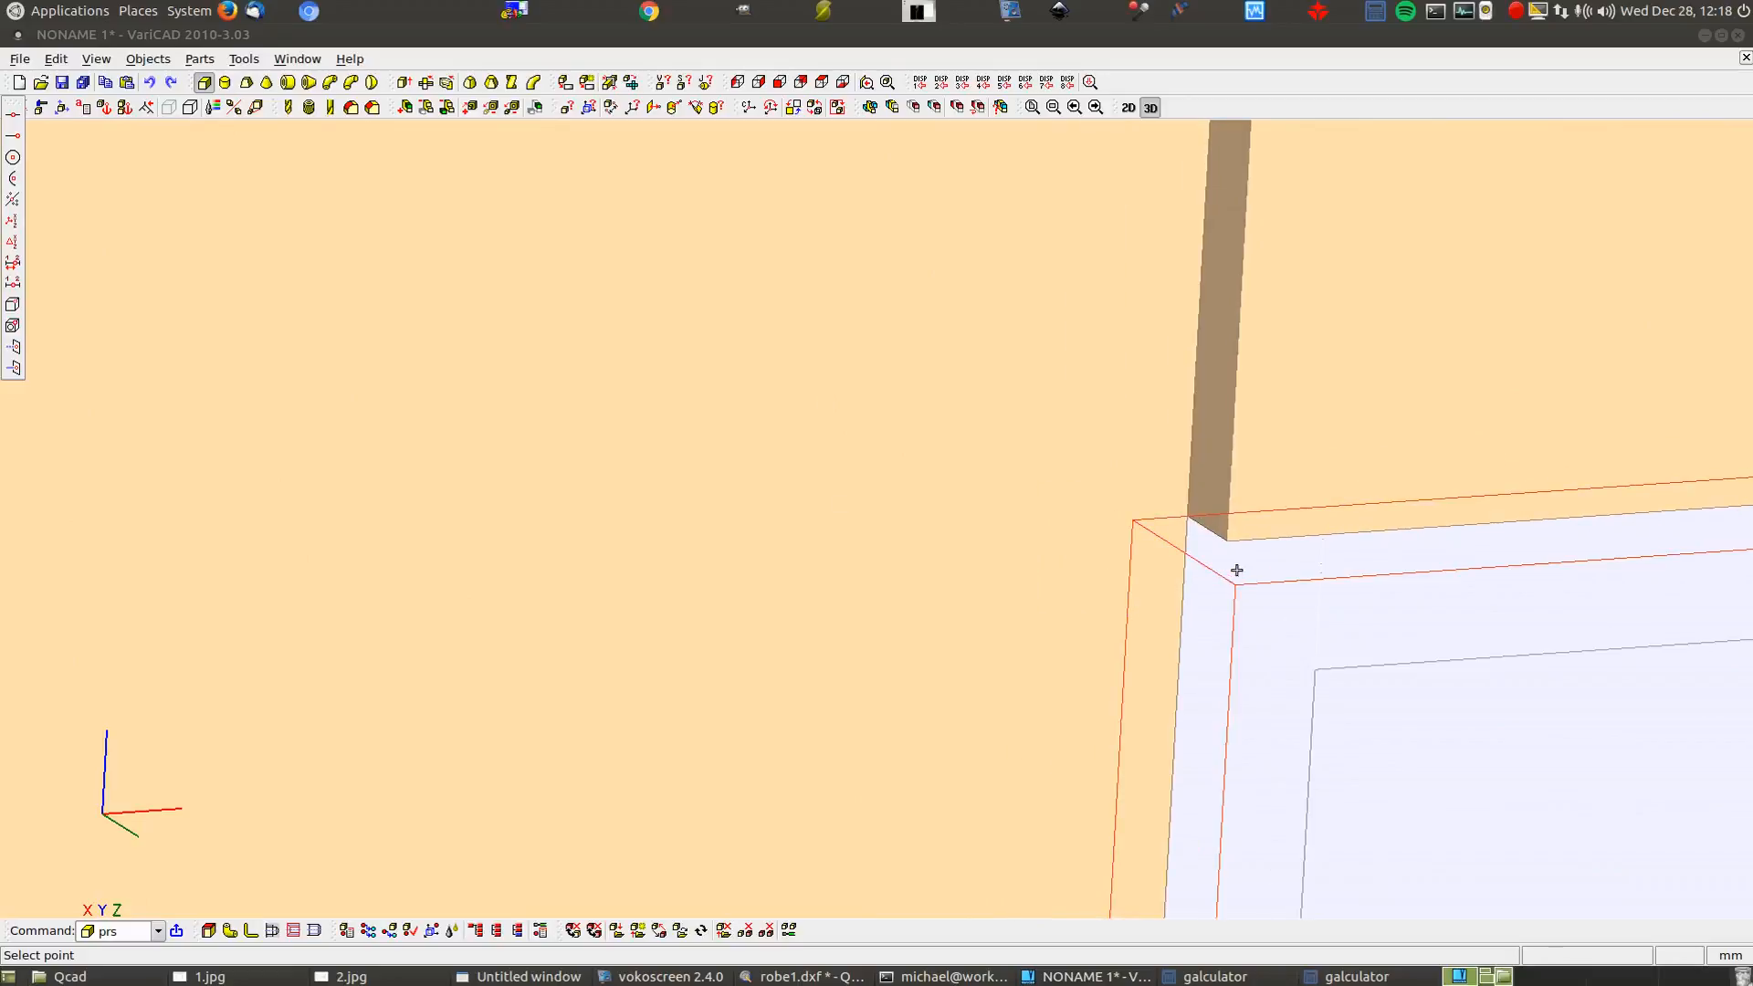
pyautogui.click(1239, 587)
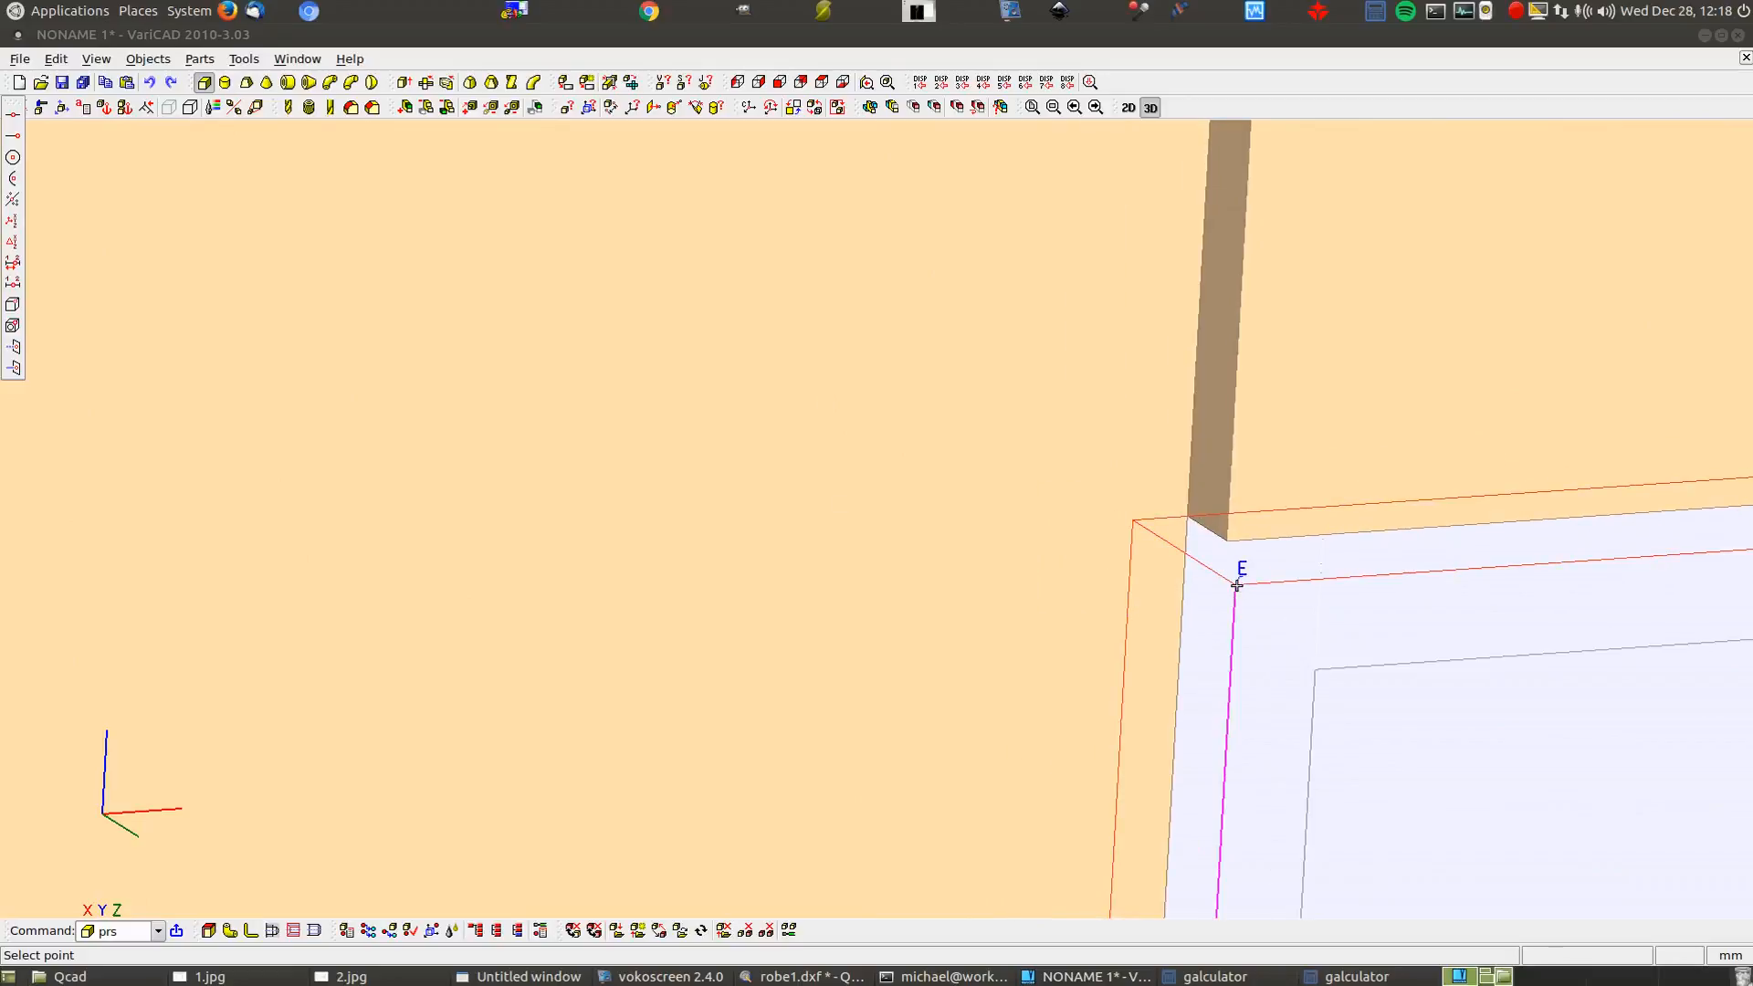
pyautogui.click(1198, 479)
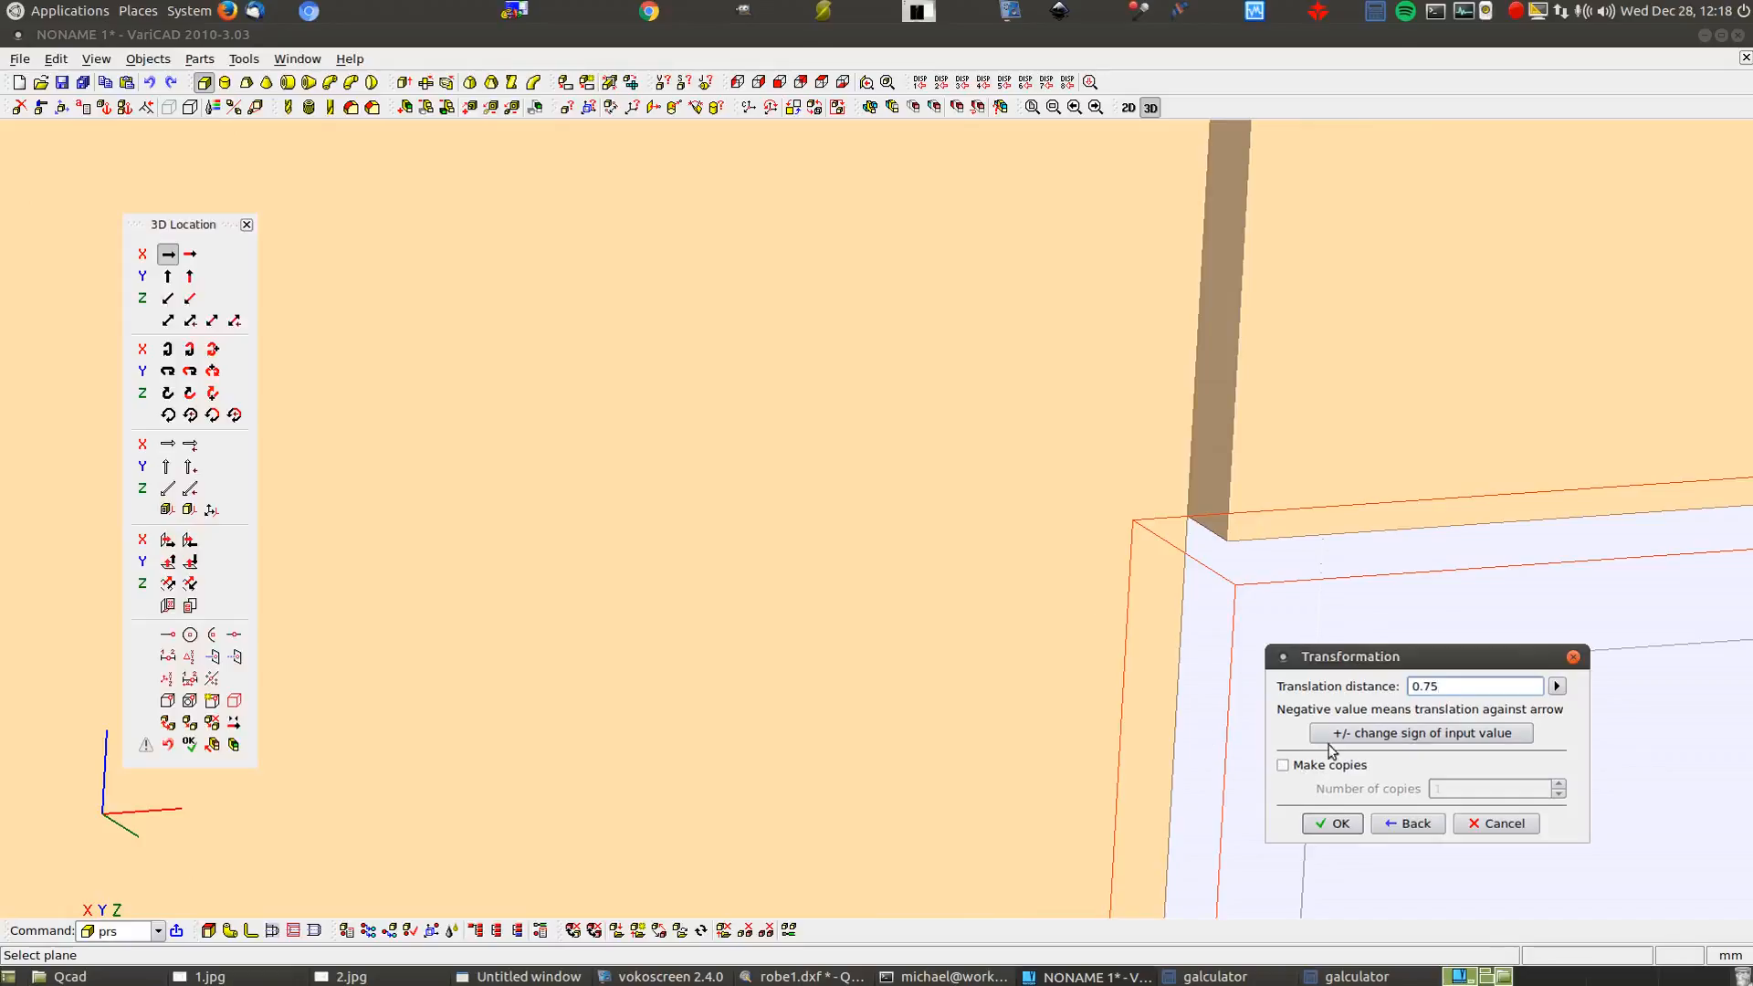
pyautogui.click(1329, 824)
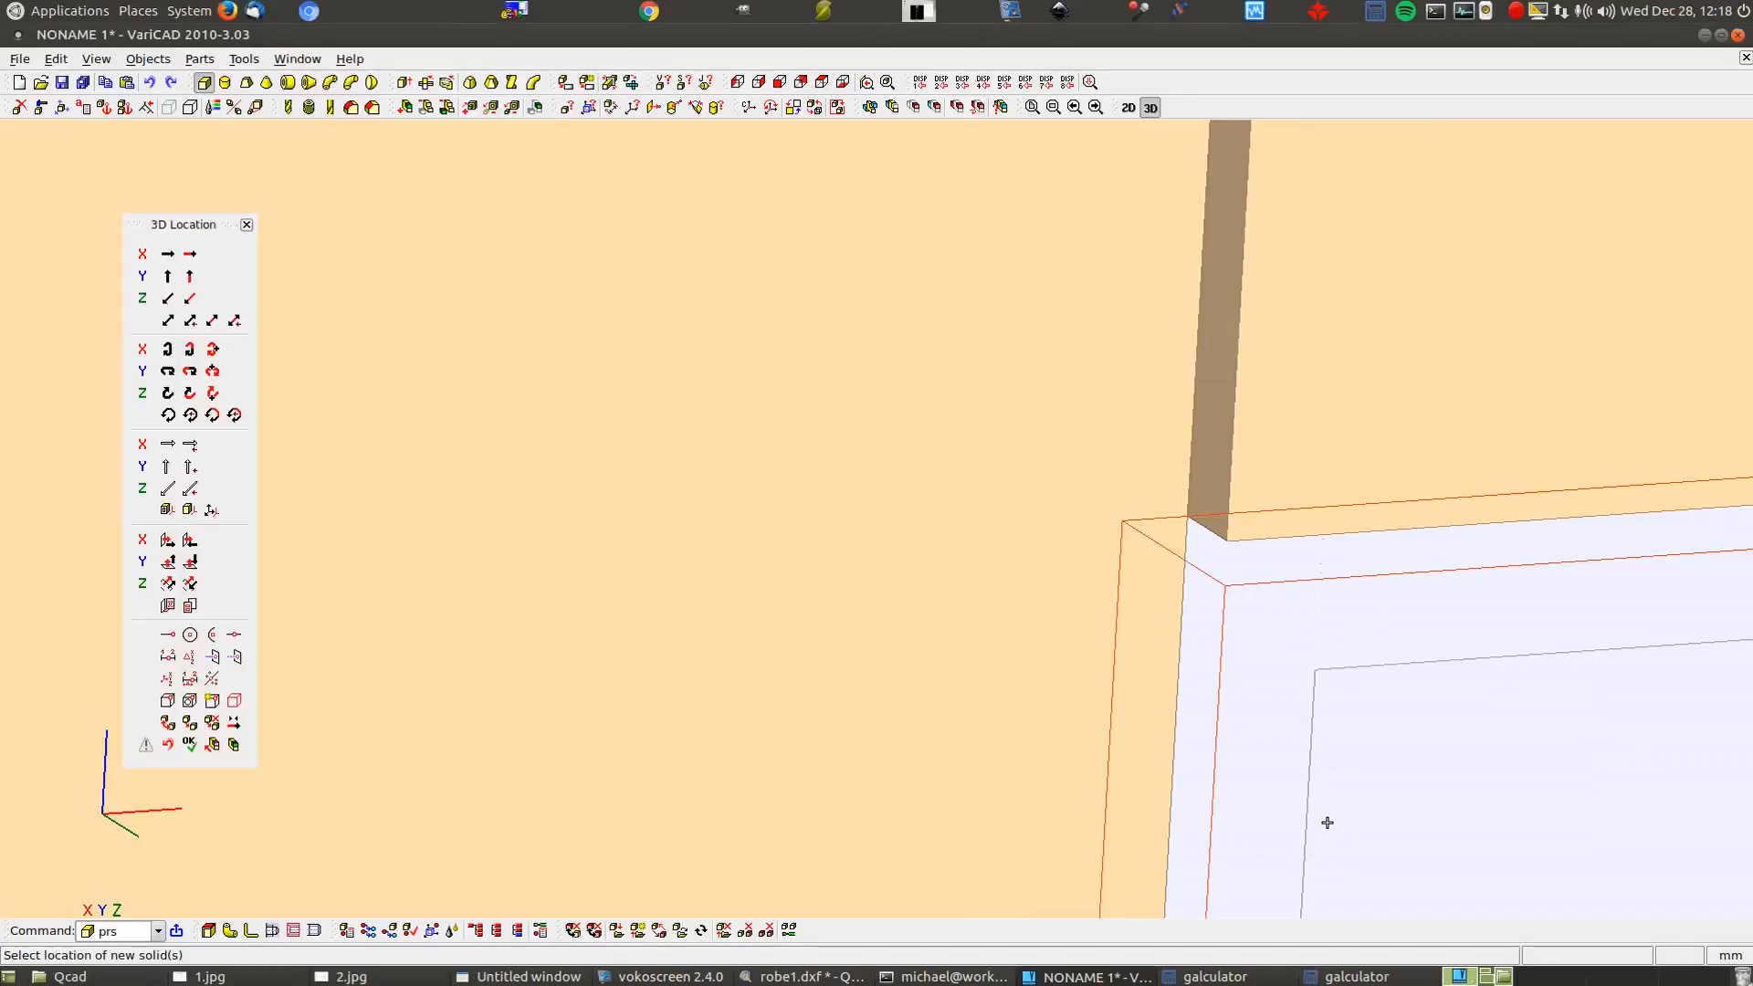
pyautogui.click(1327, 822)
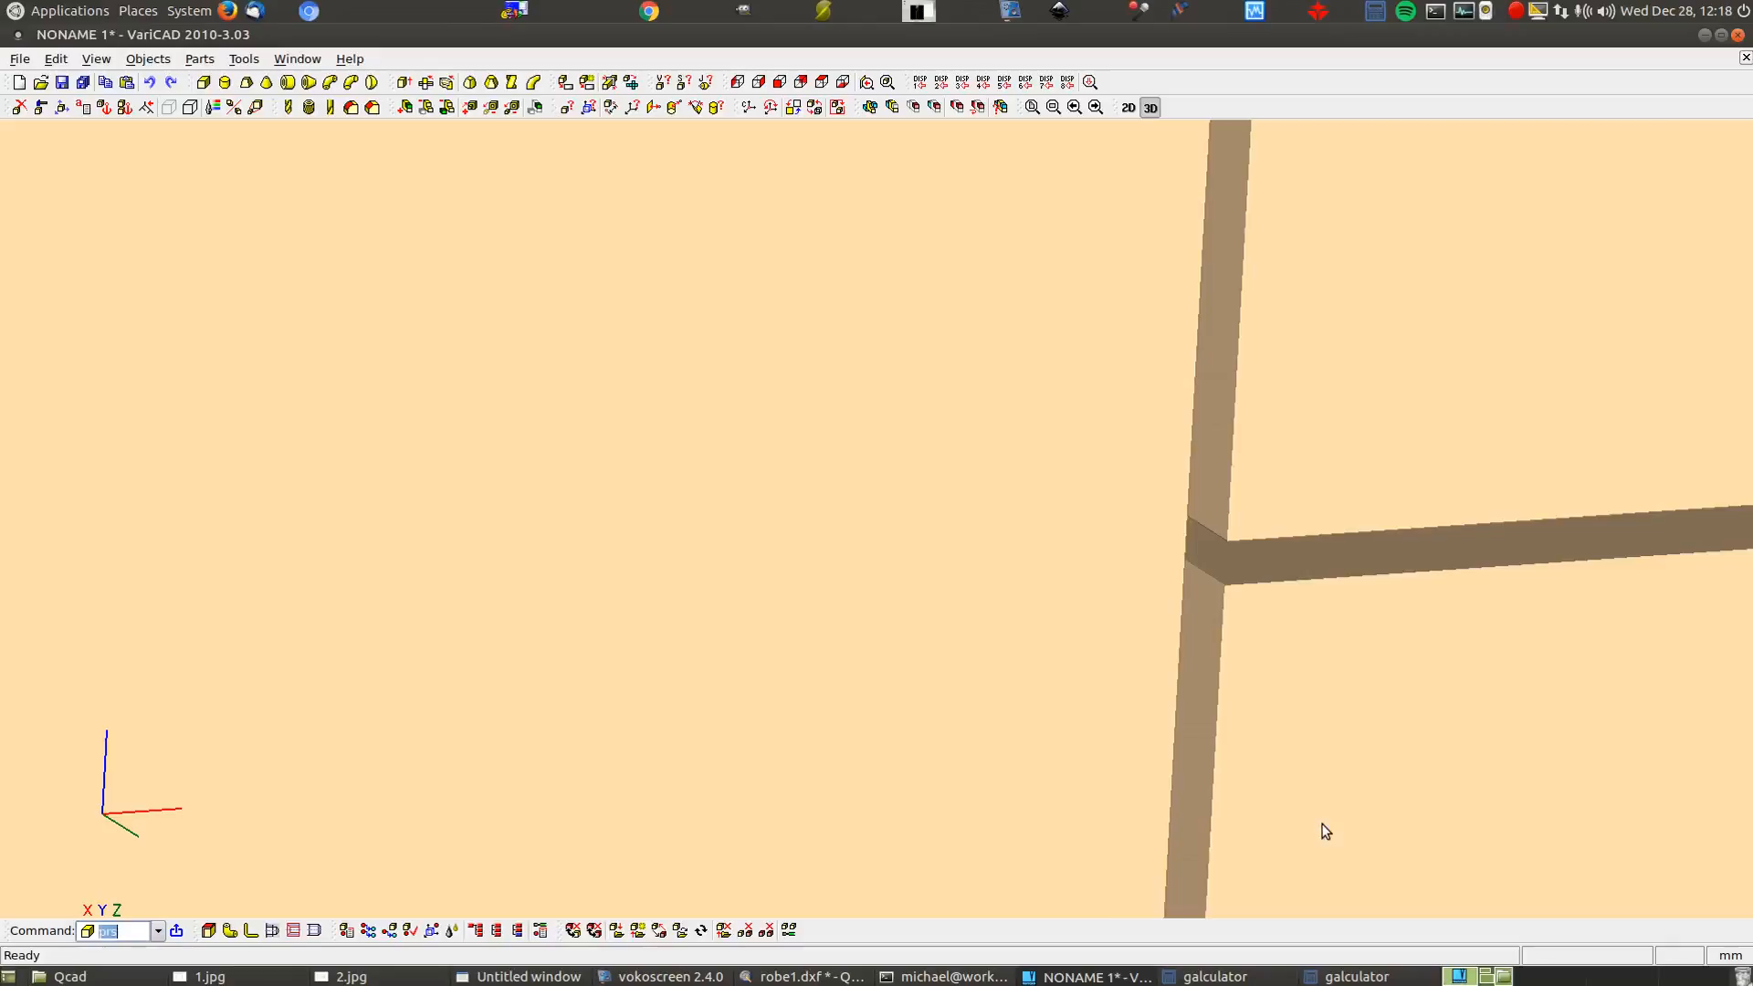
# Switch to the right side view and zoom in on the wardrobe's doors and drawers
pyautogui.click(759, 83)
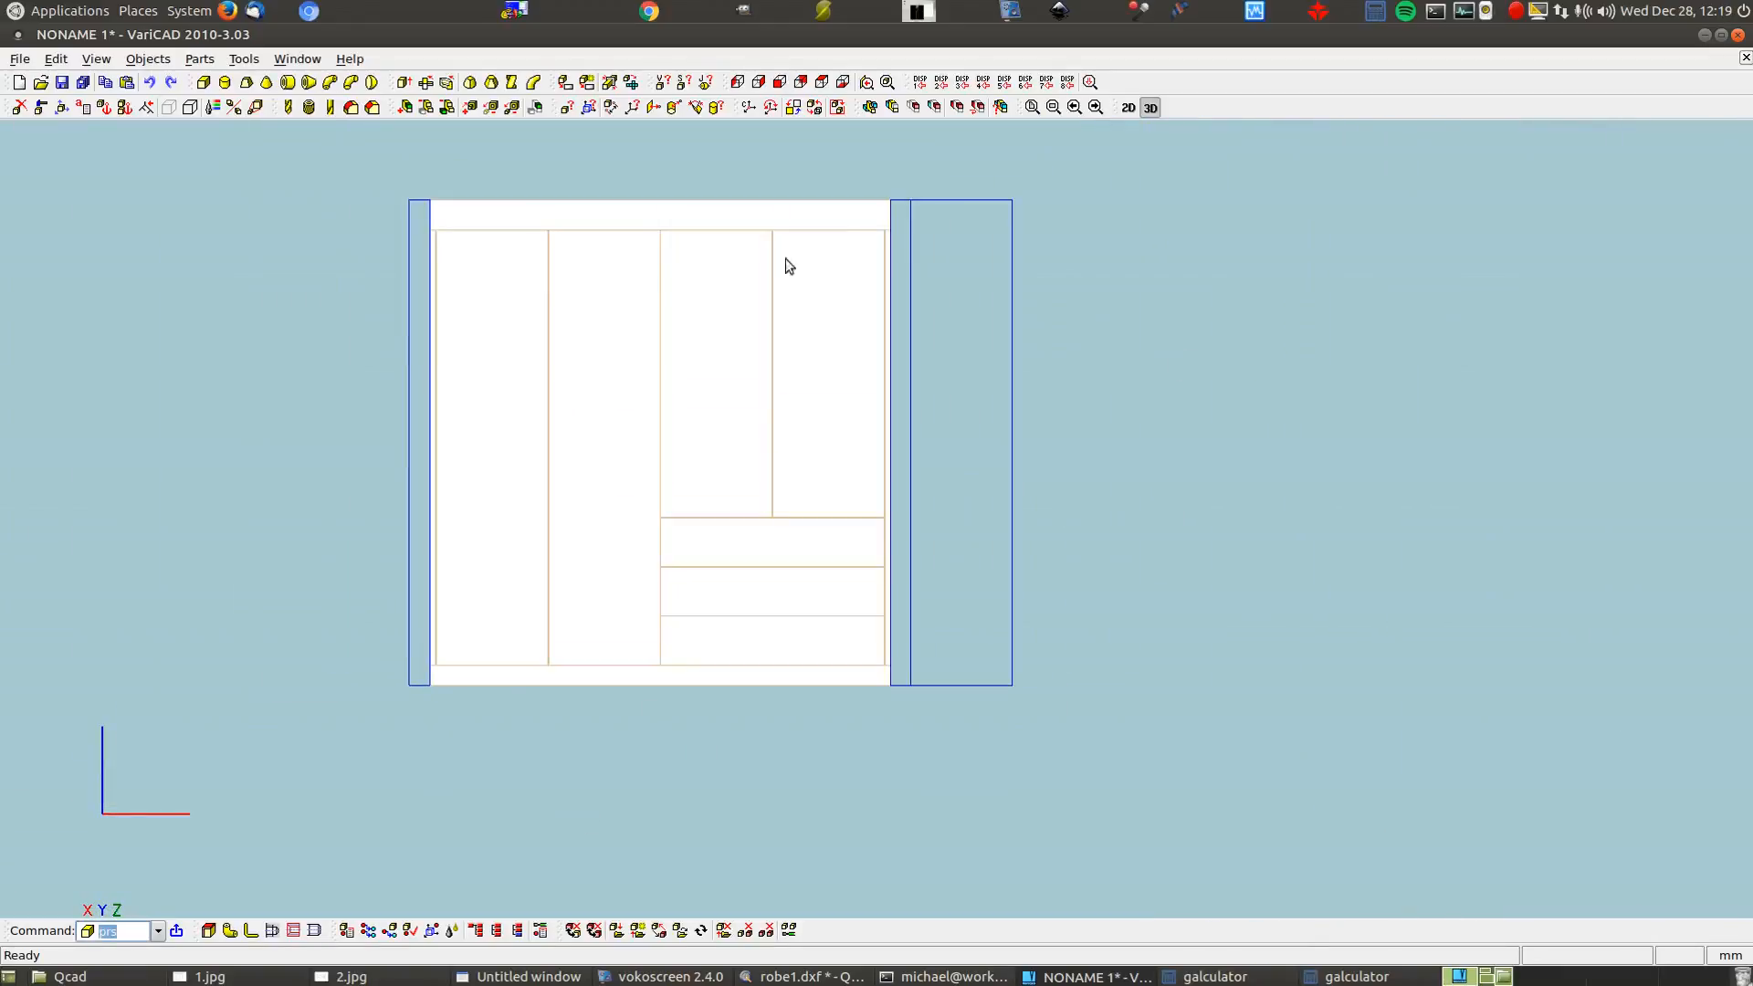
pyautogui.scroll(1, 676, 161)
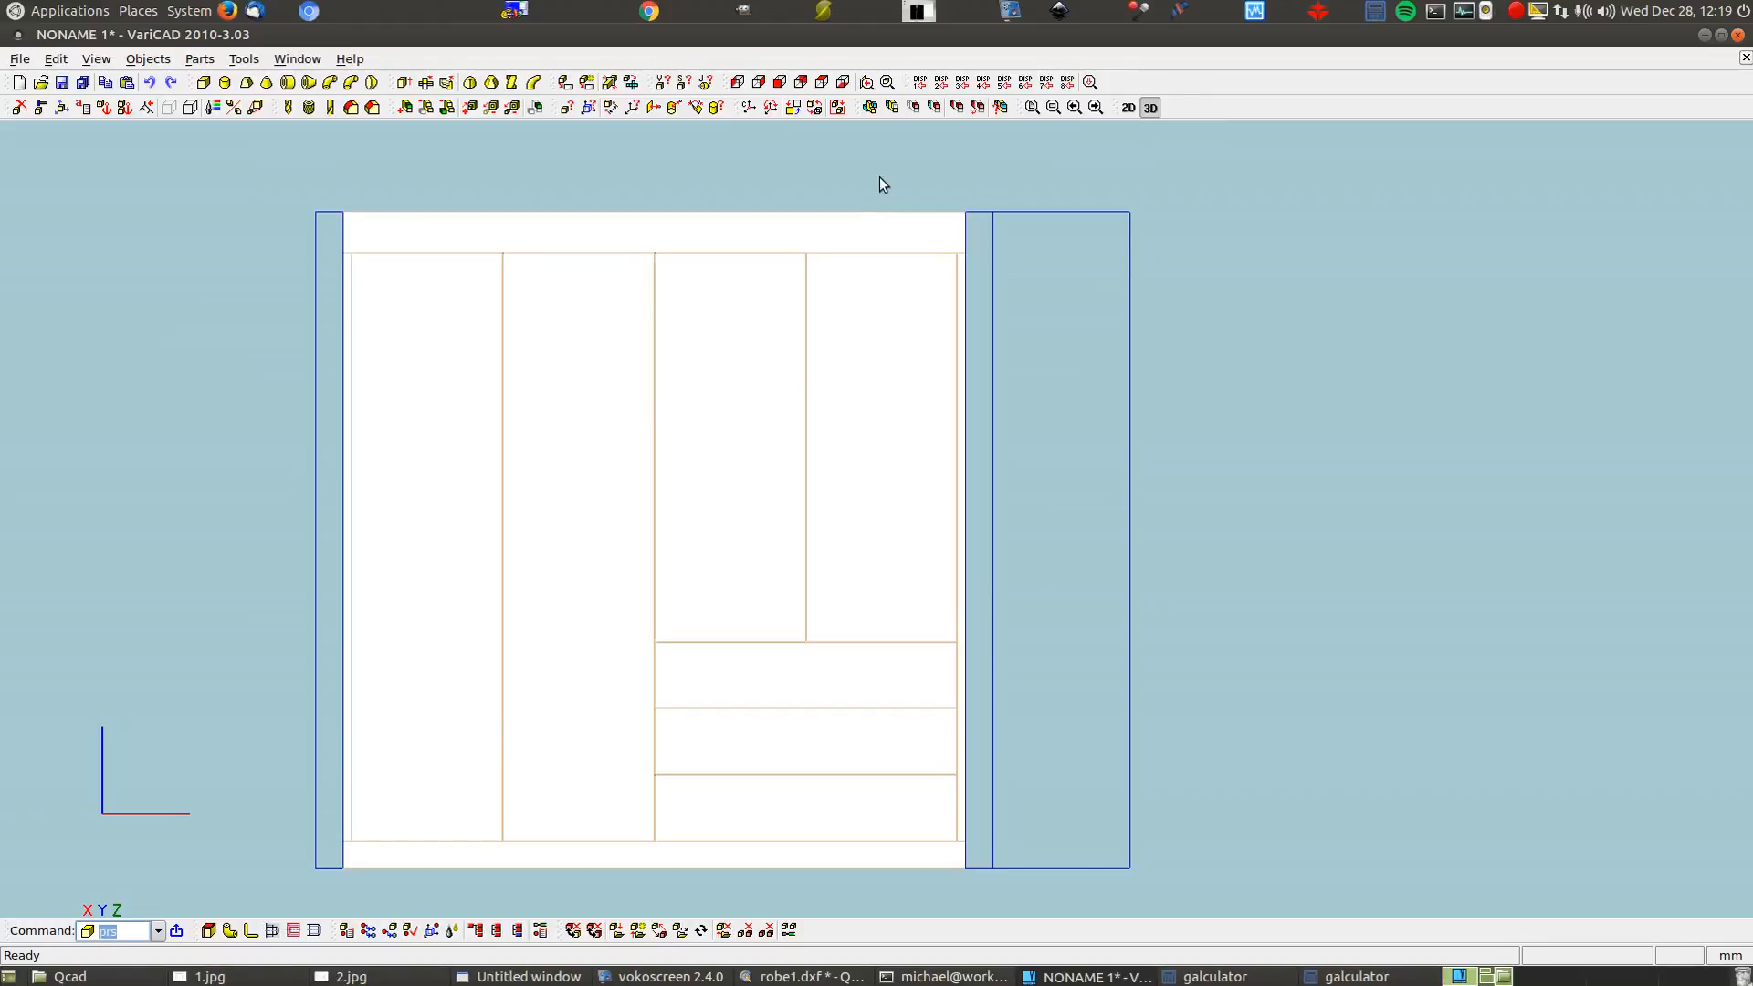
# Generate a 2D front view from the 3D model with default settings and insert it
pyautogui.click(567, 84)
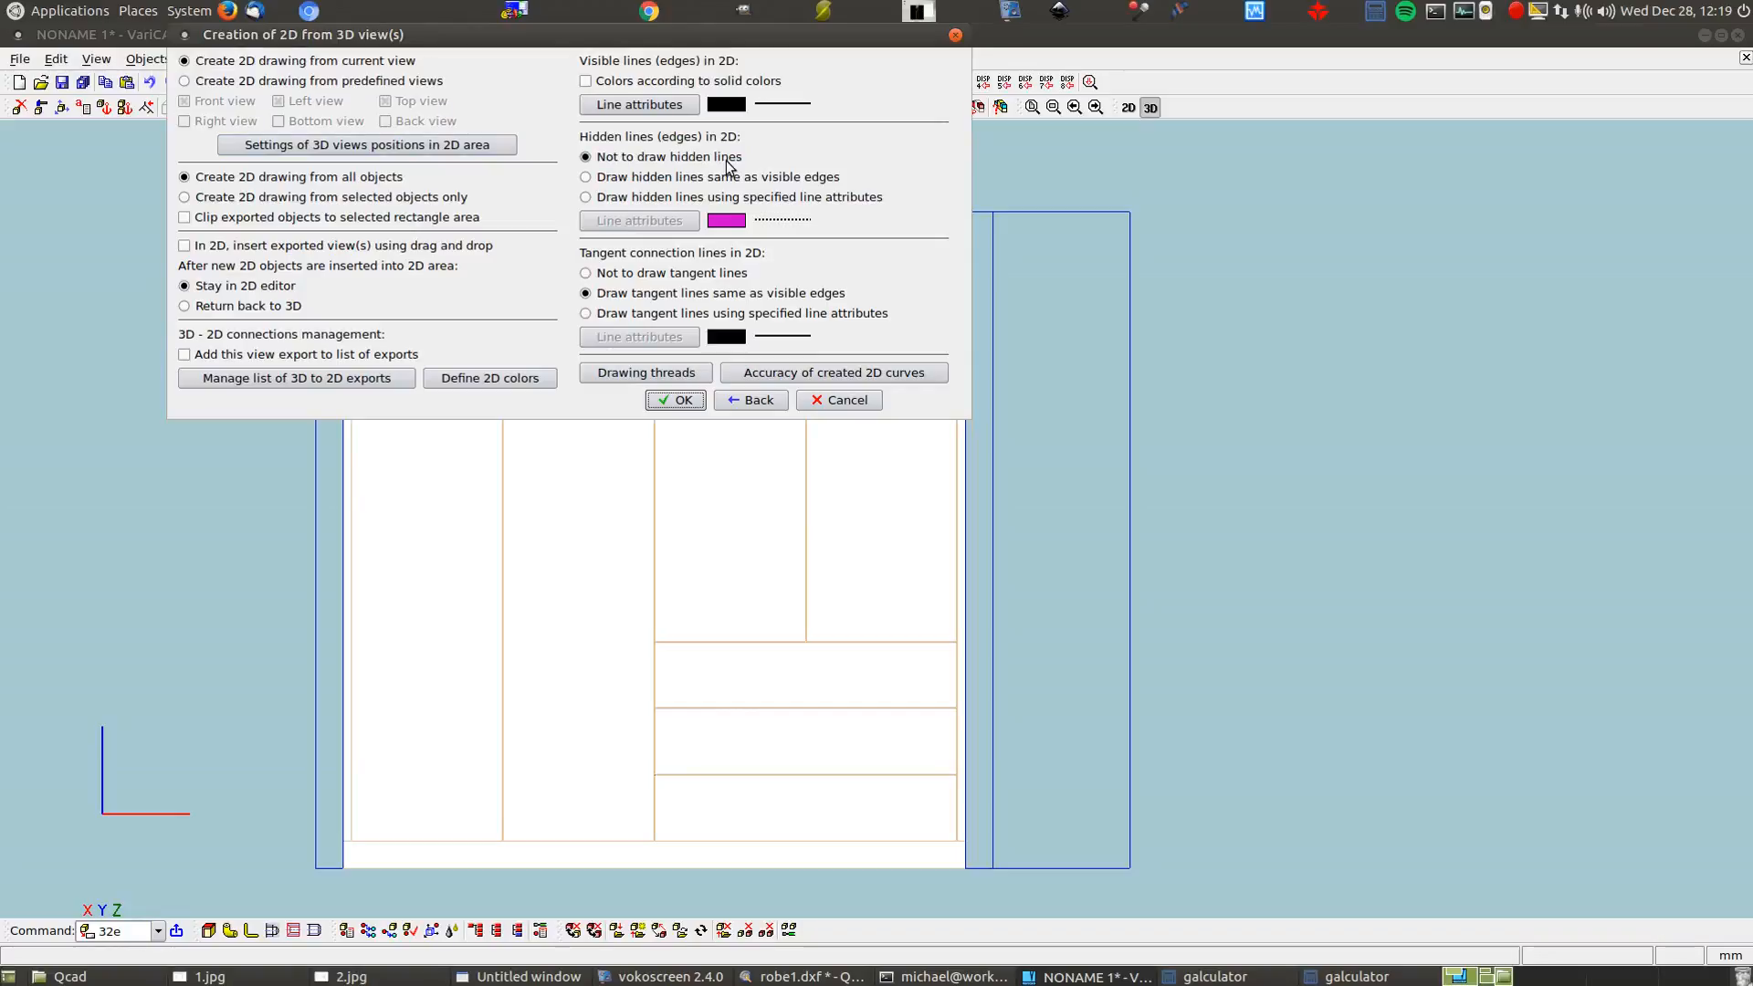
pyautogui.click(684, 396)
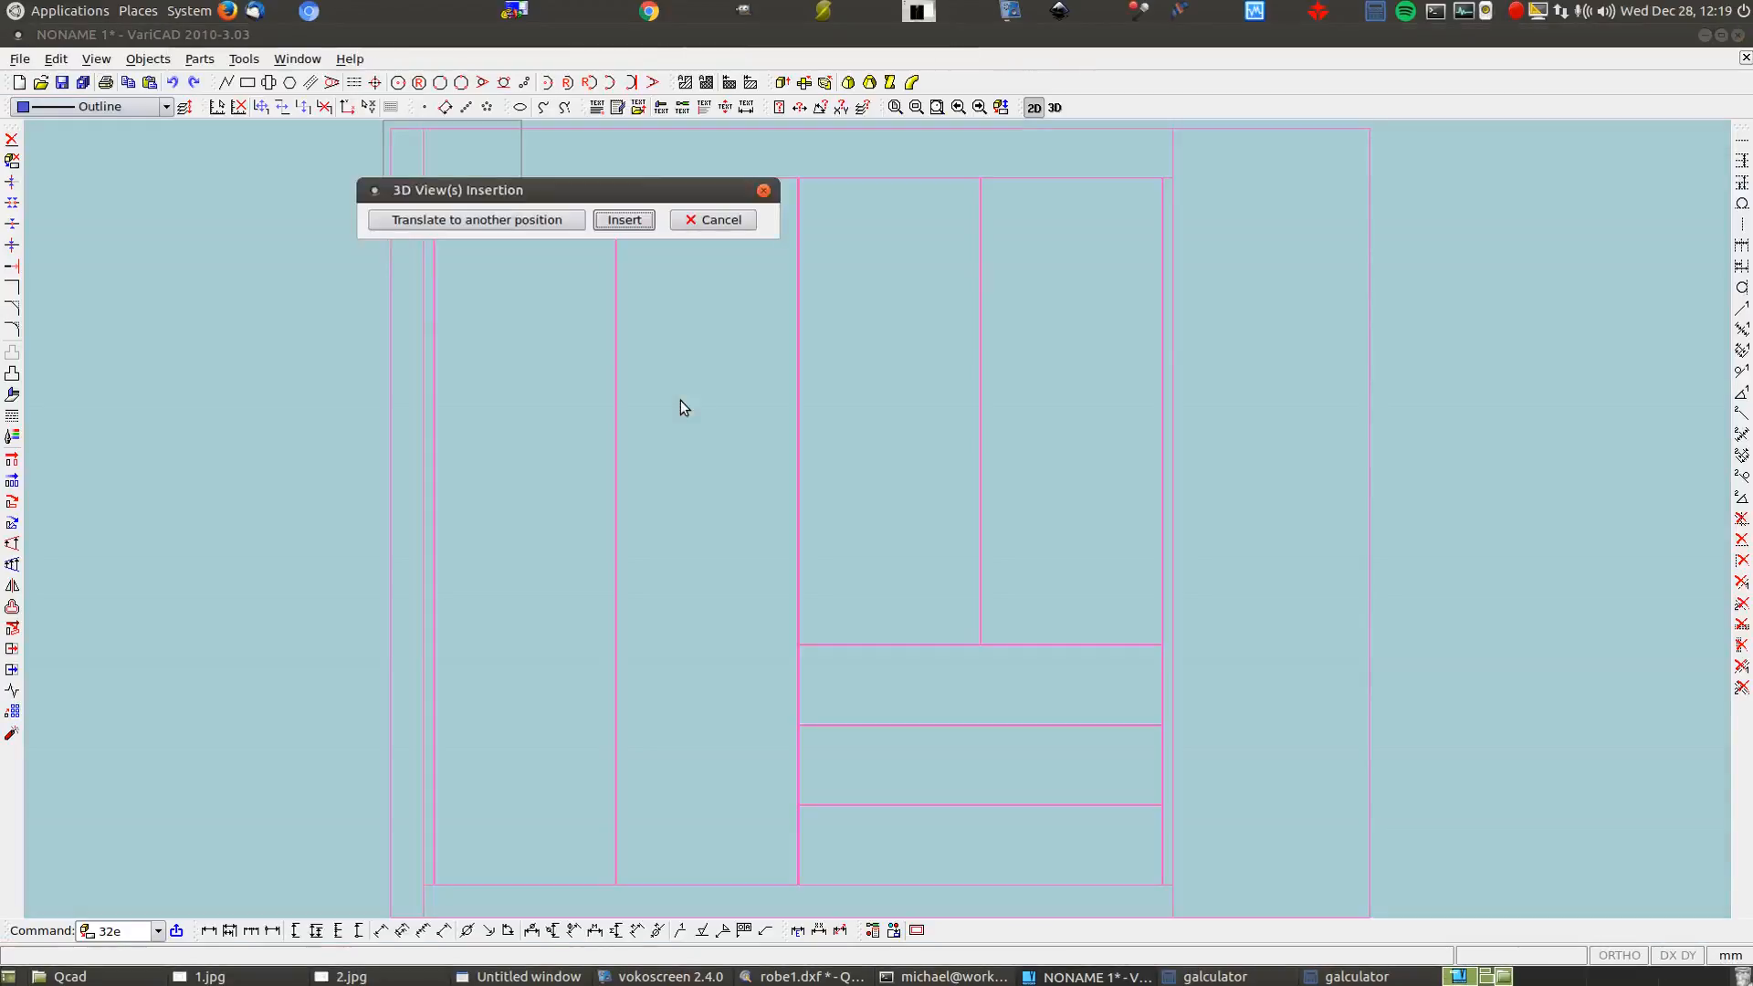
pyautogui.click(624, 220)
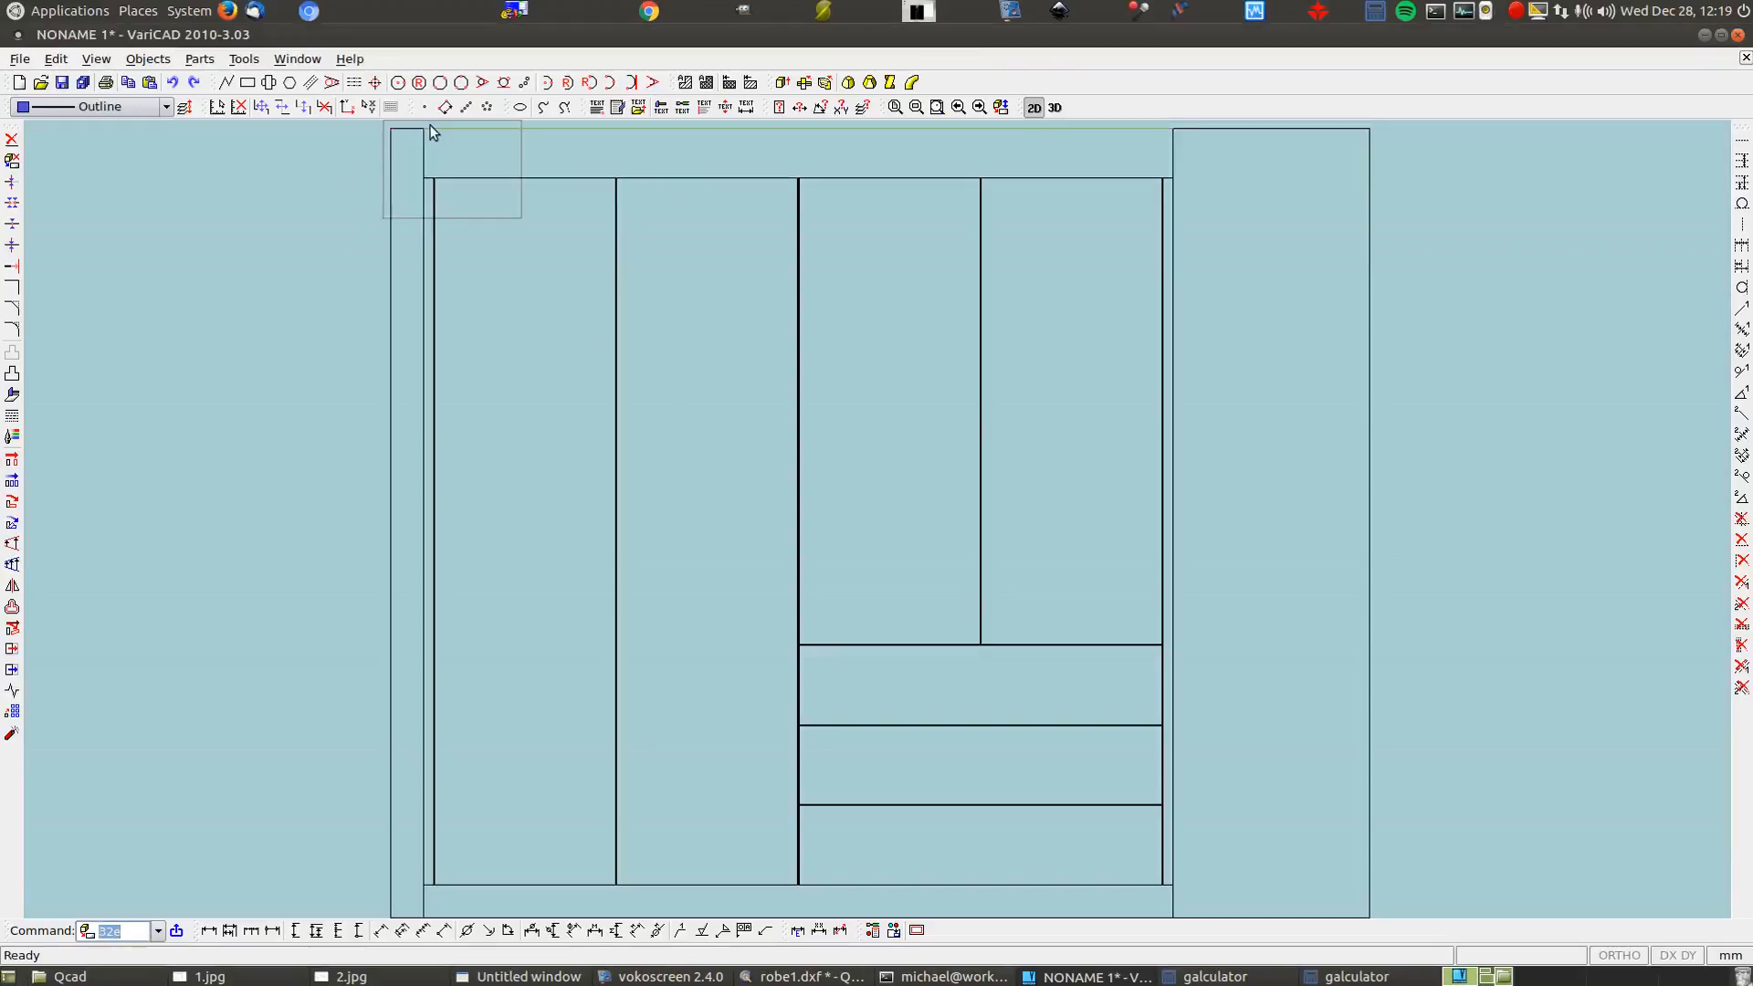
# Create another front view with hidden lines drawn as visible edges and shift it right
pyautogui.click(1055, 108)
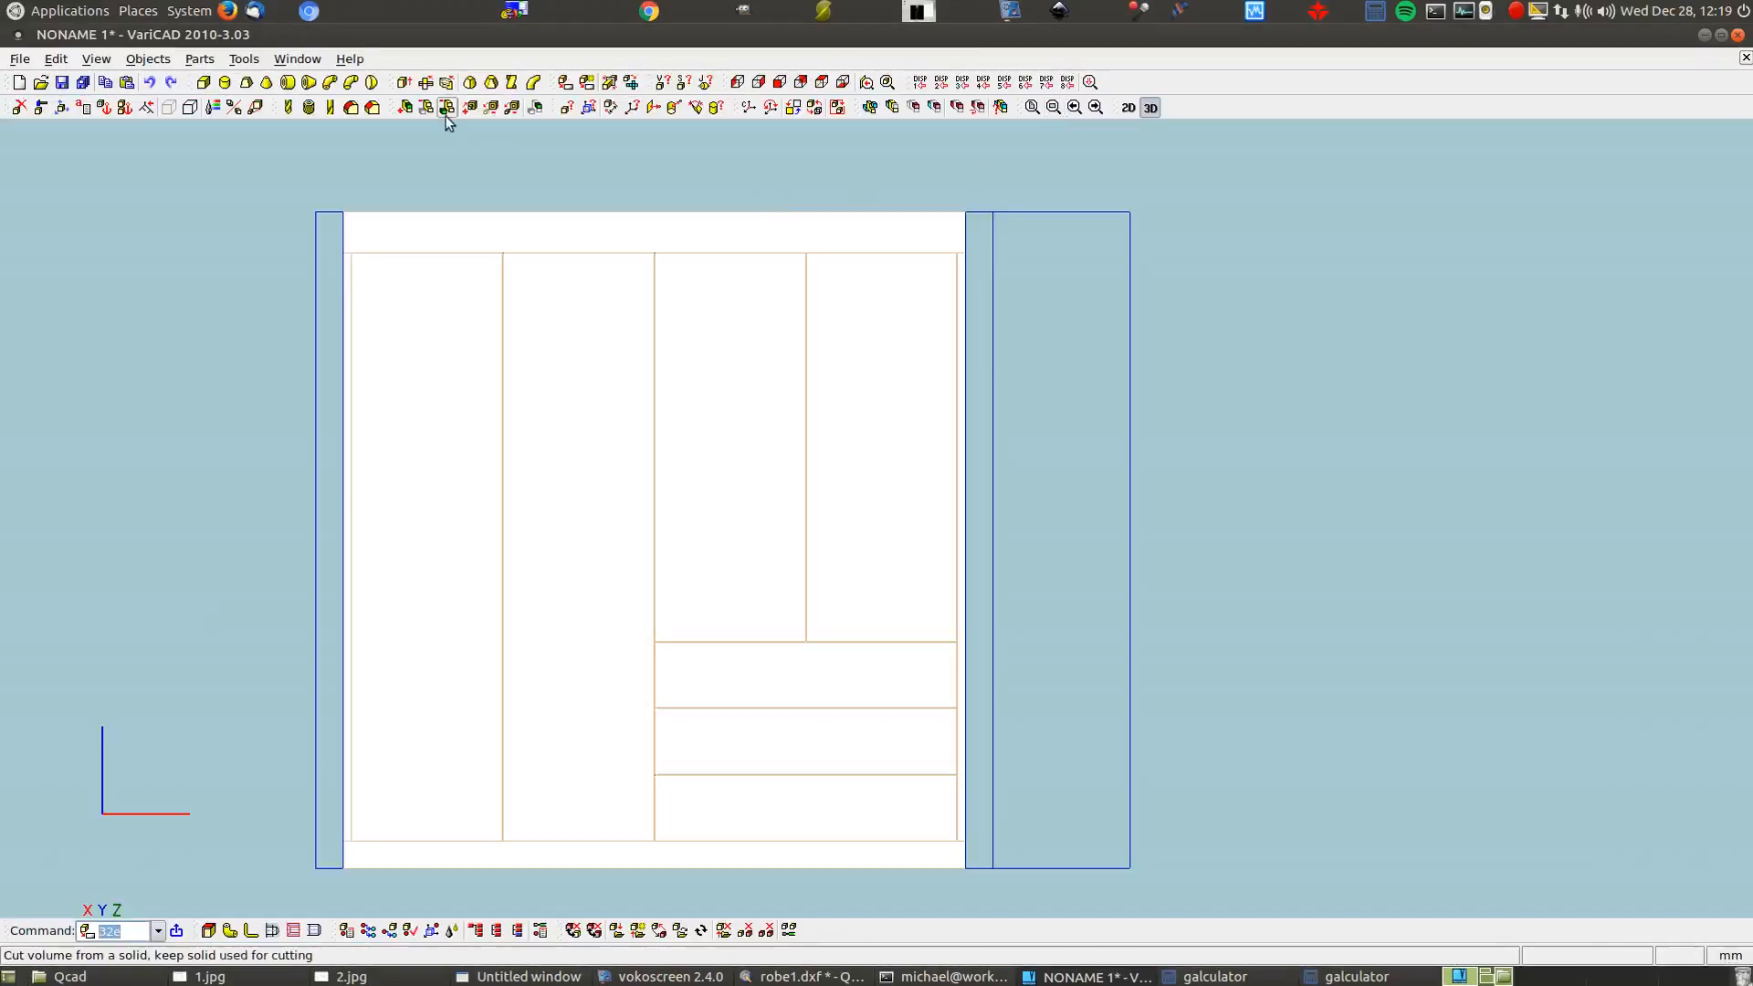
pyautogui.click(563, 85)
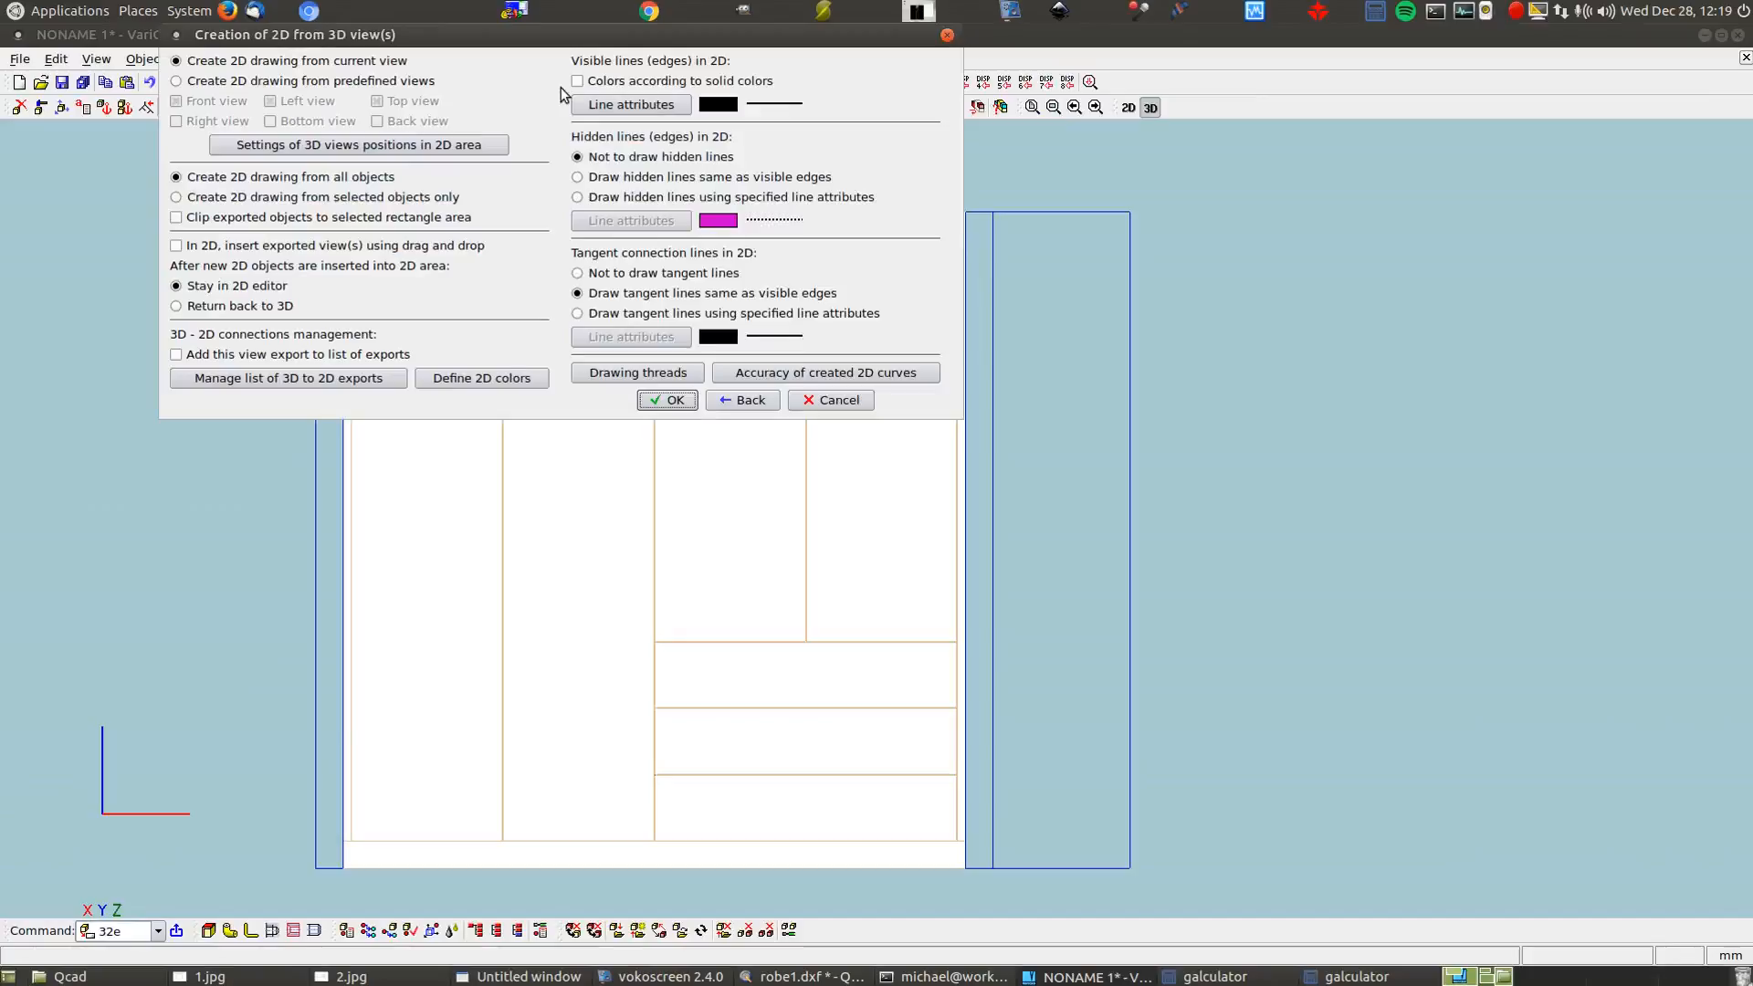
pyautogui.click(577, 178)
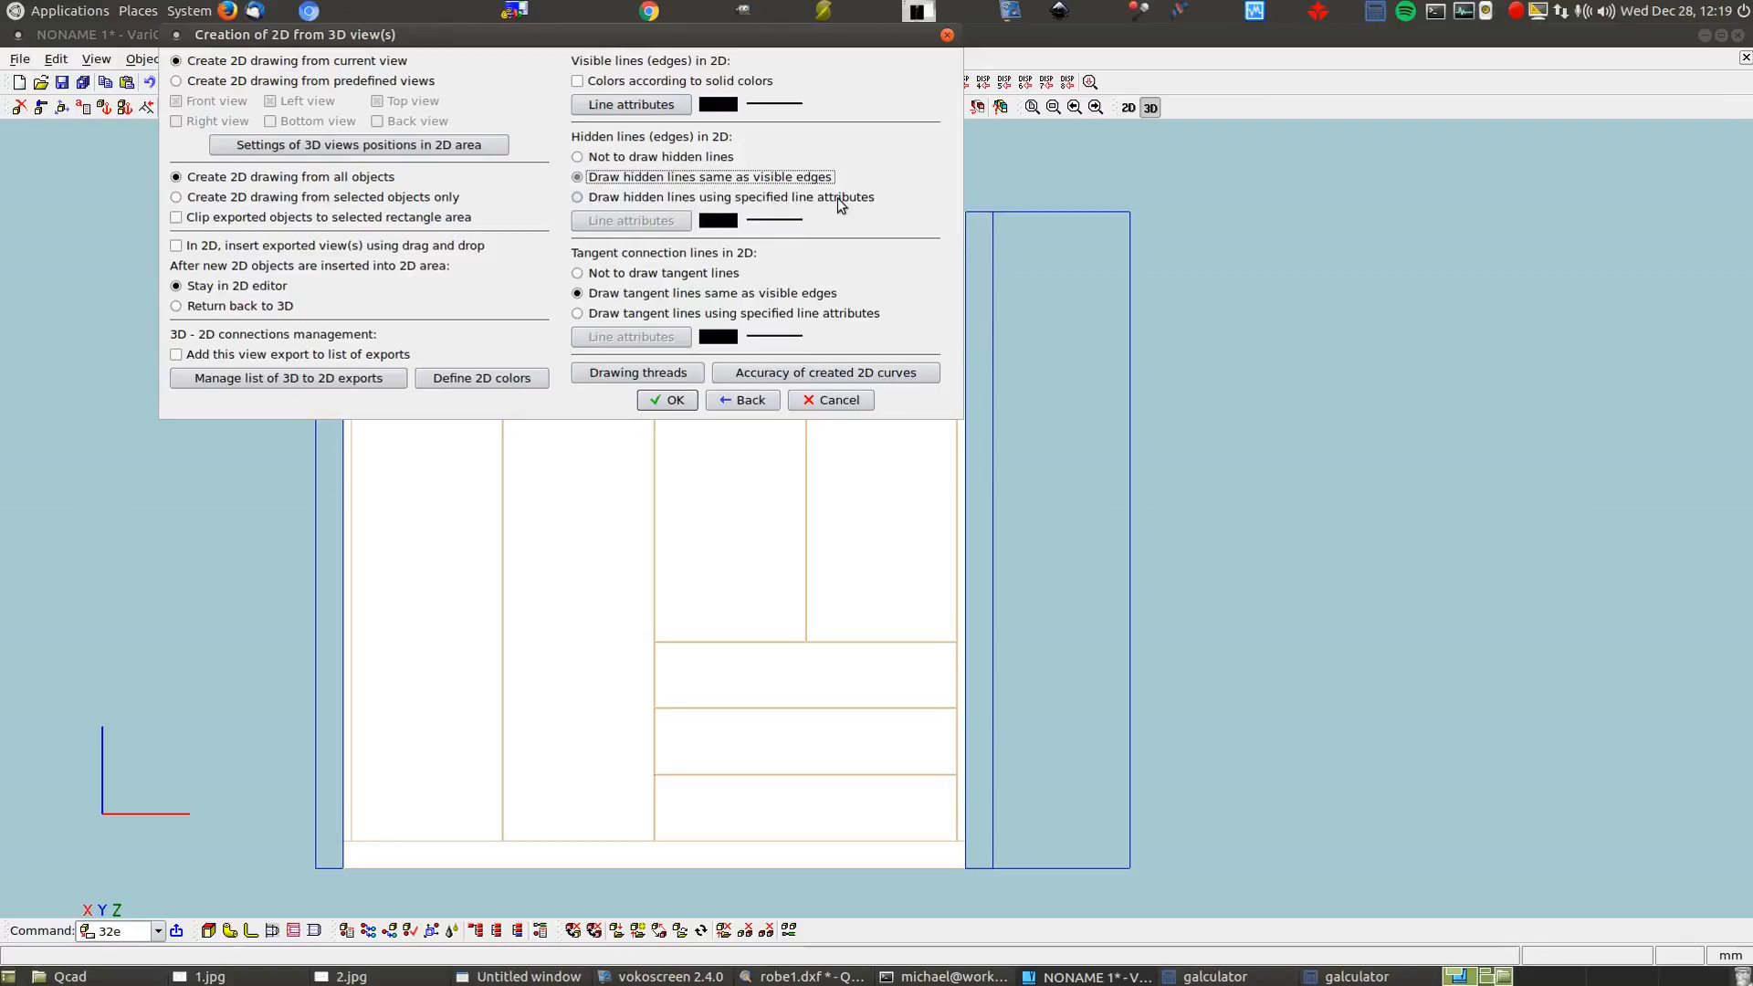
pyautogui.click(672, 404)
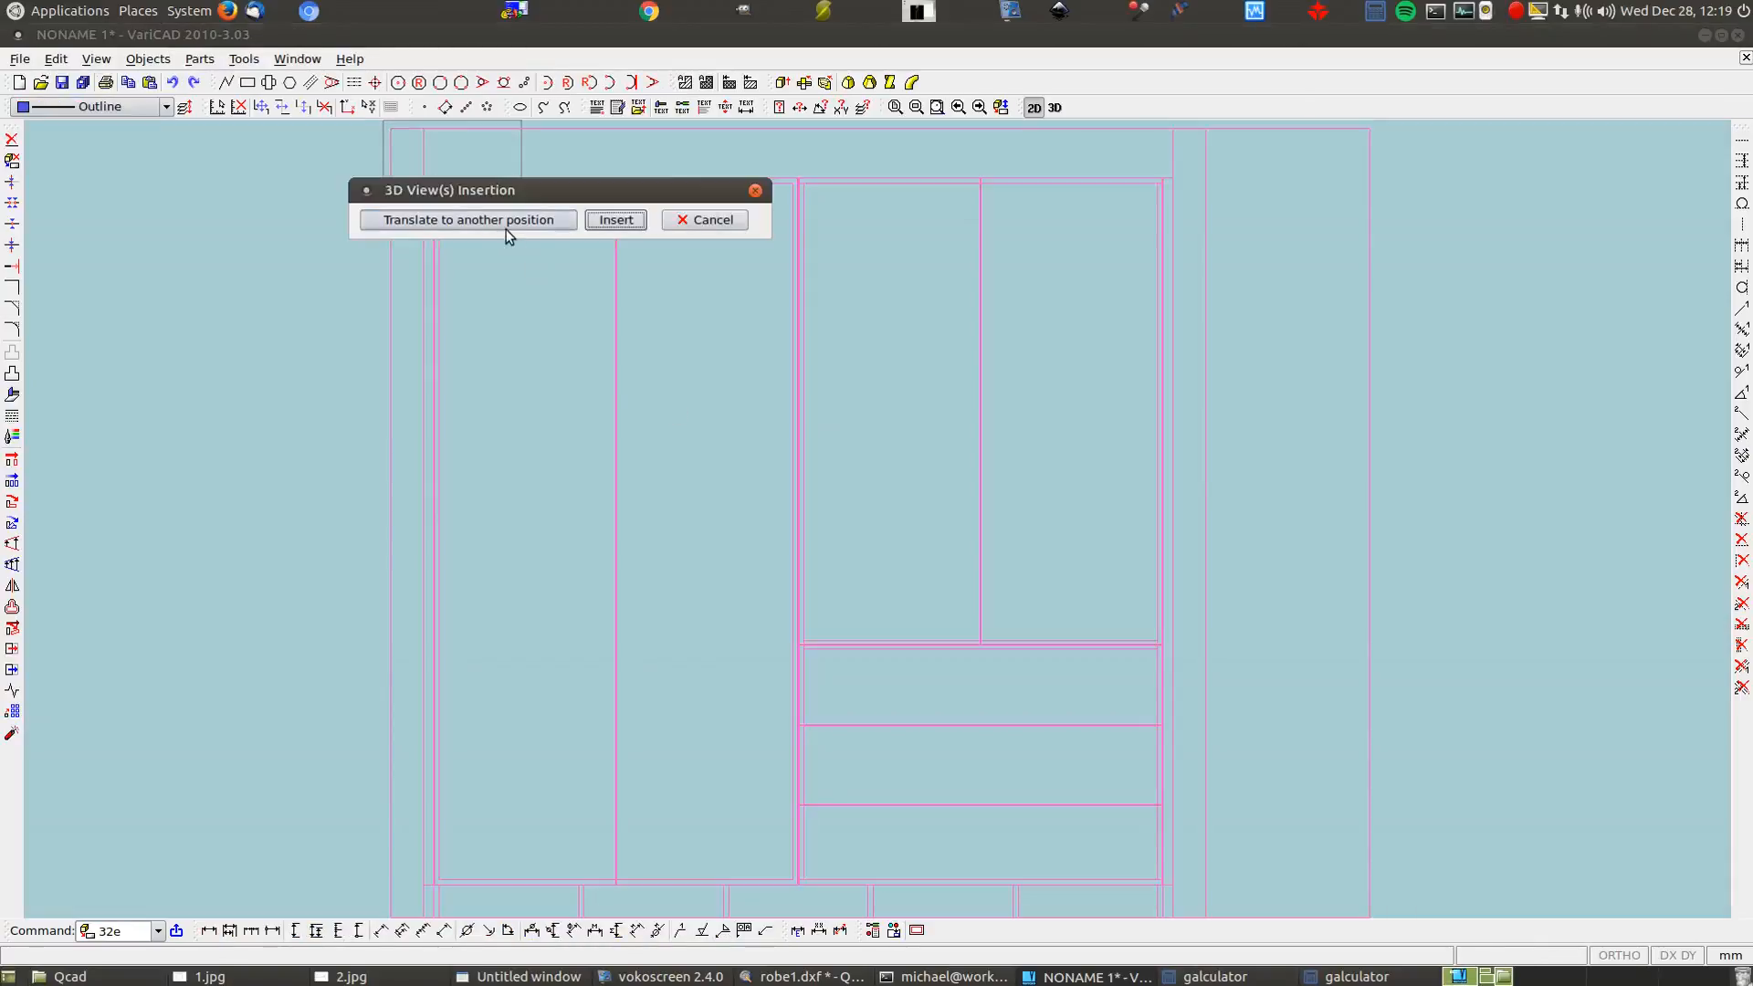
pyautogui.click(506, 223)
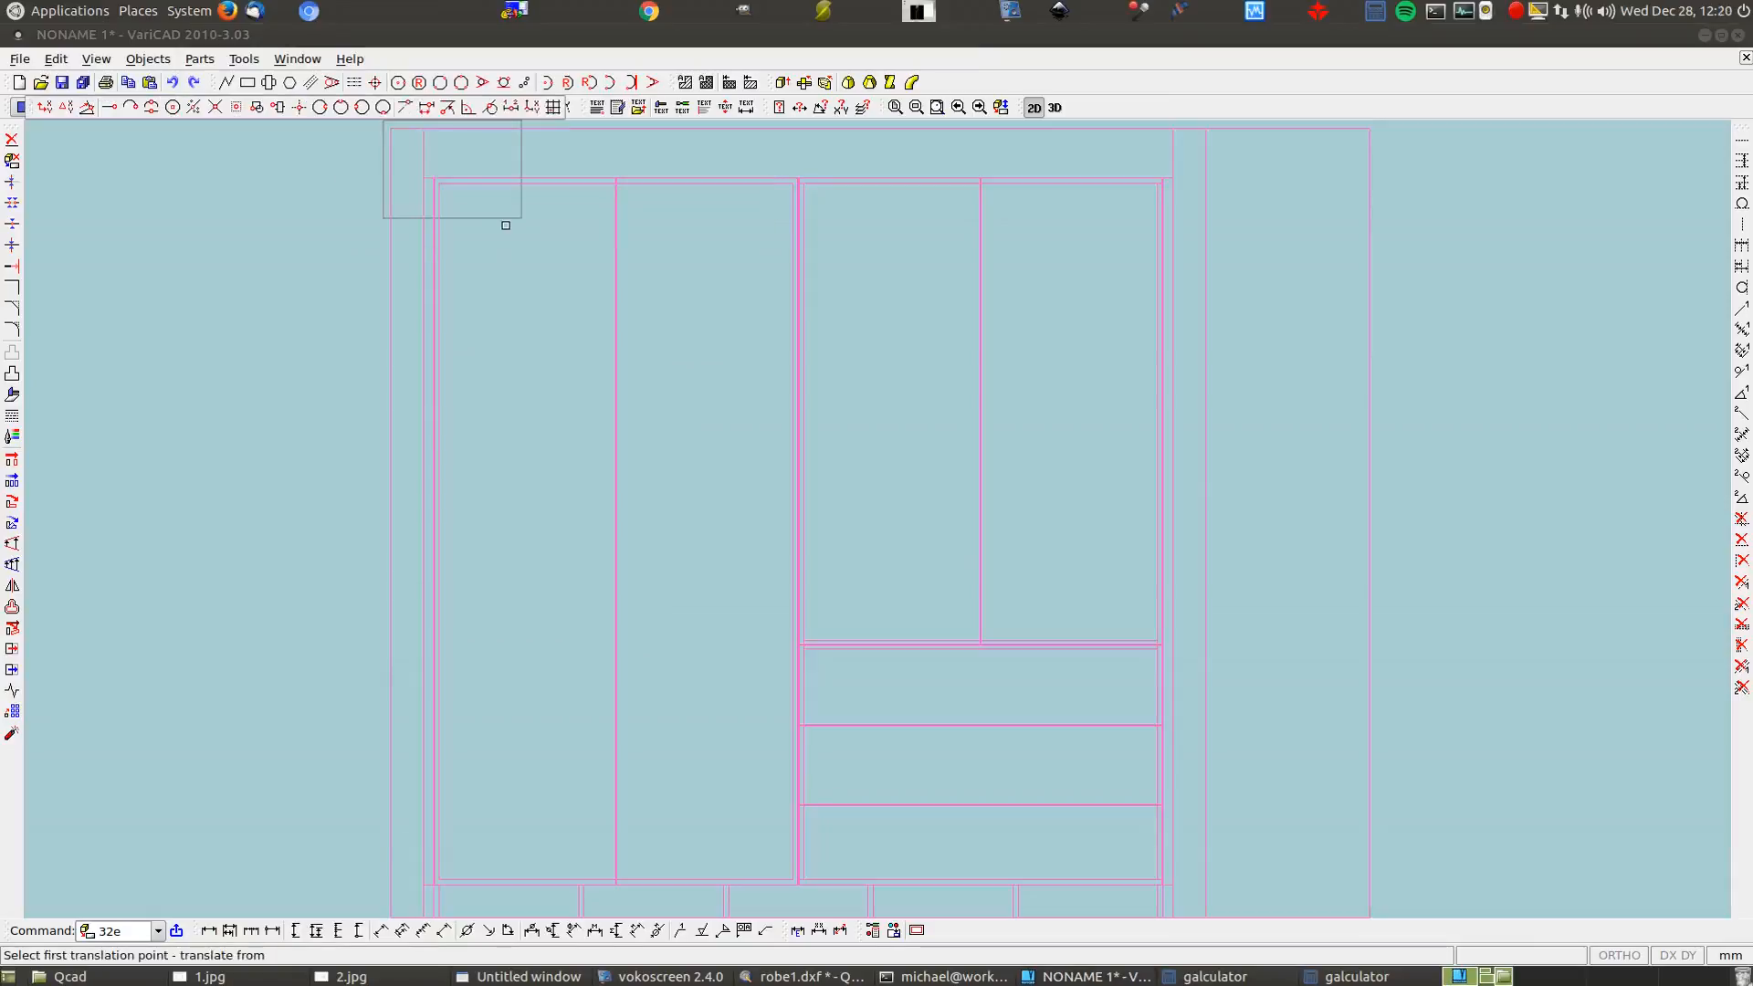
pyautogui.click(392, 130)
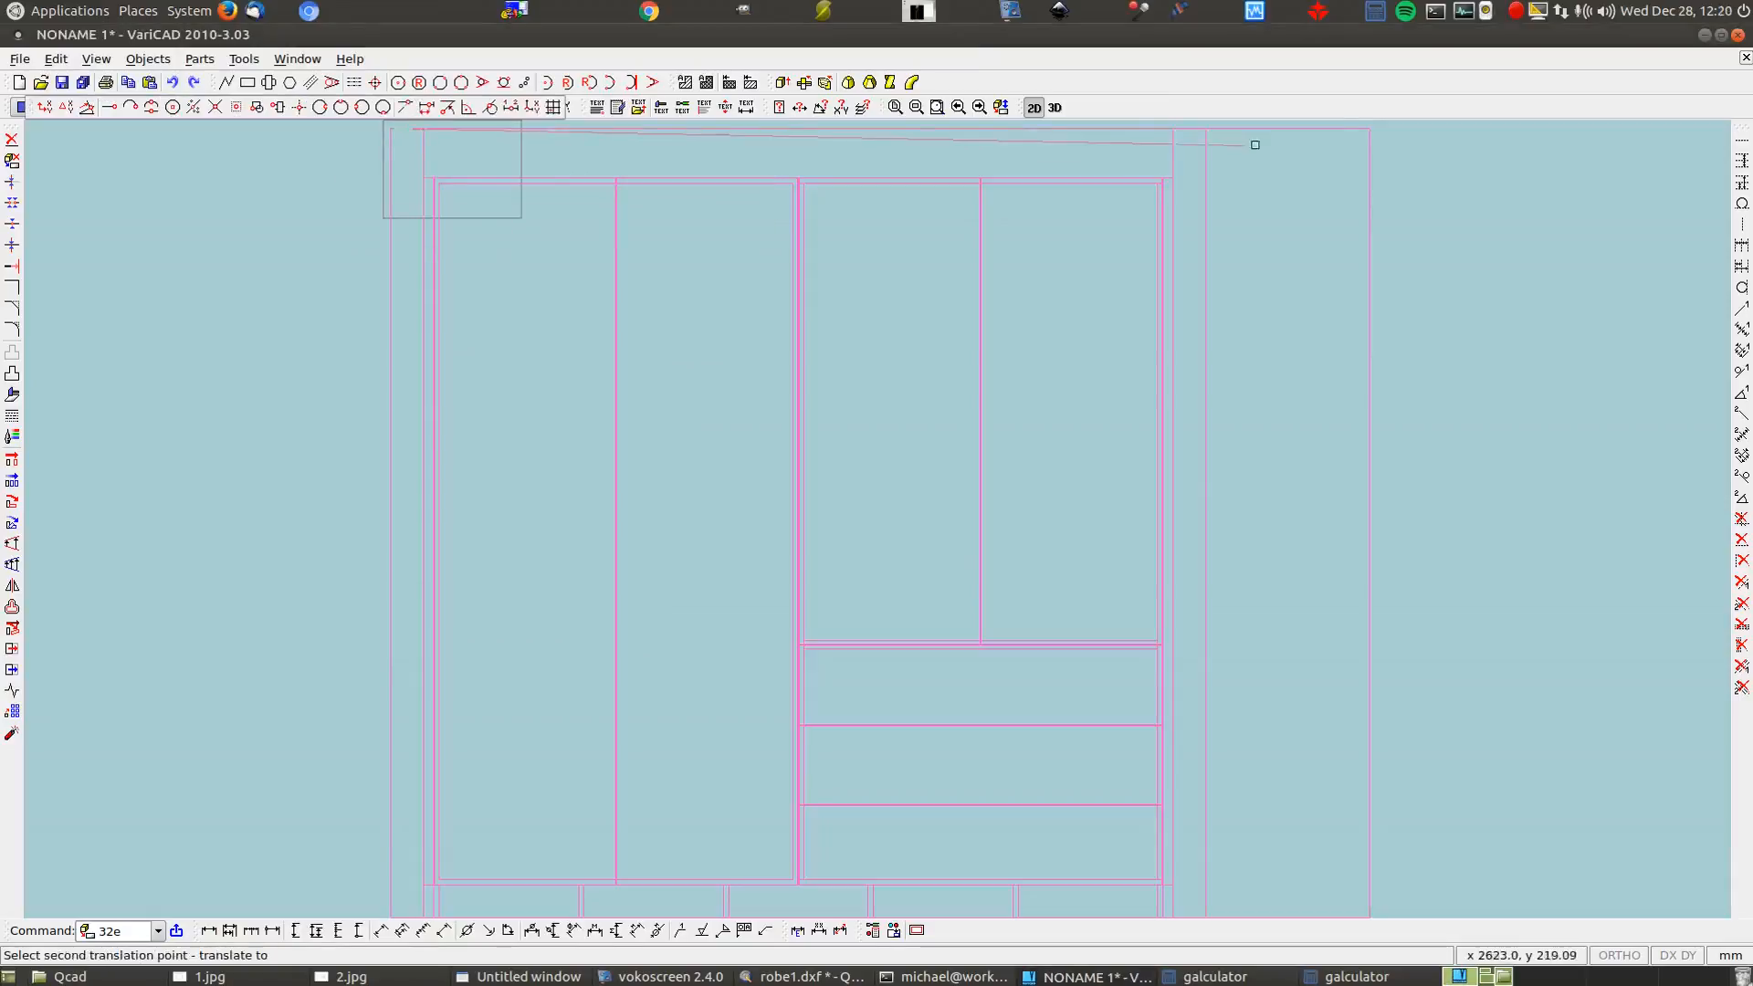
pyautogui.click(1369, 130)
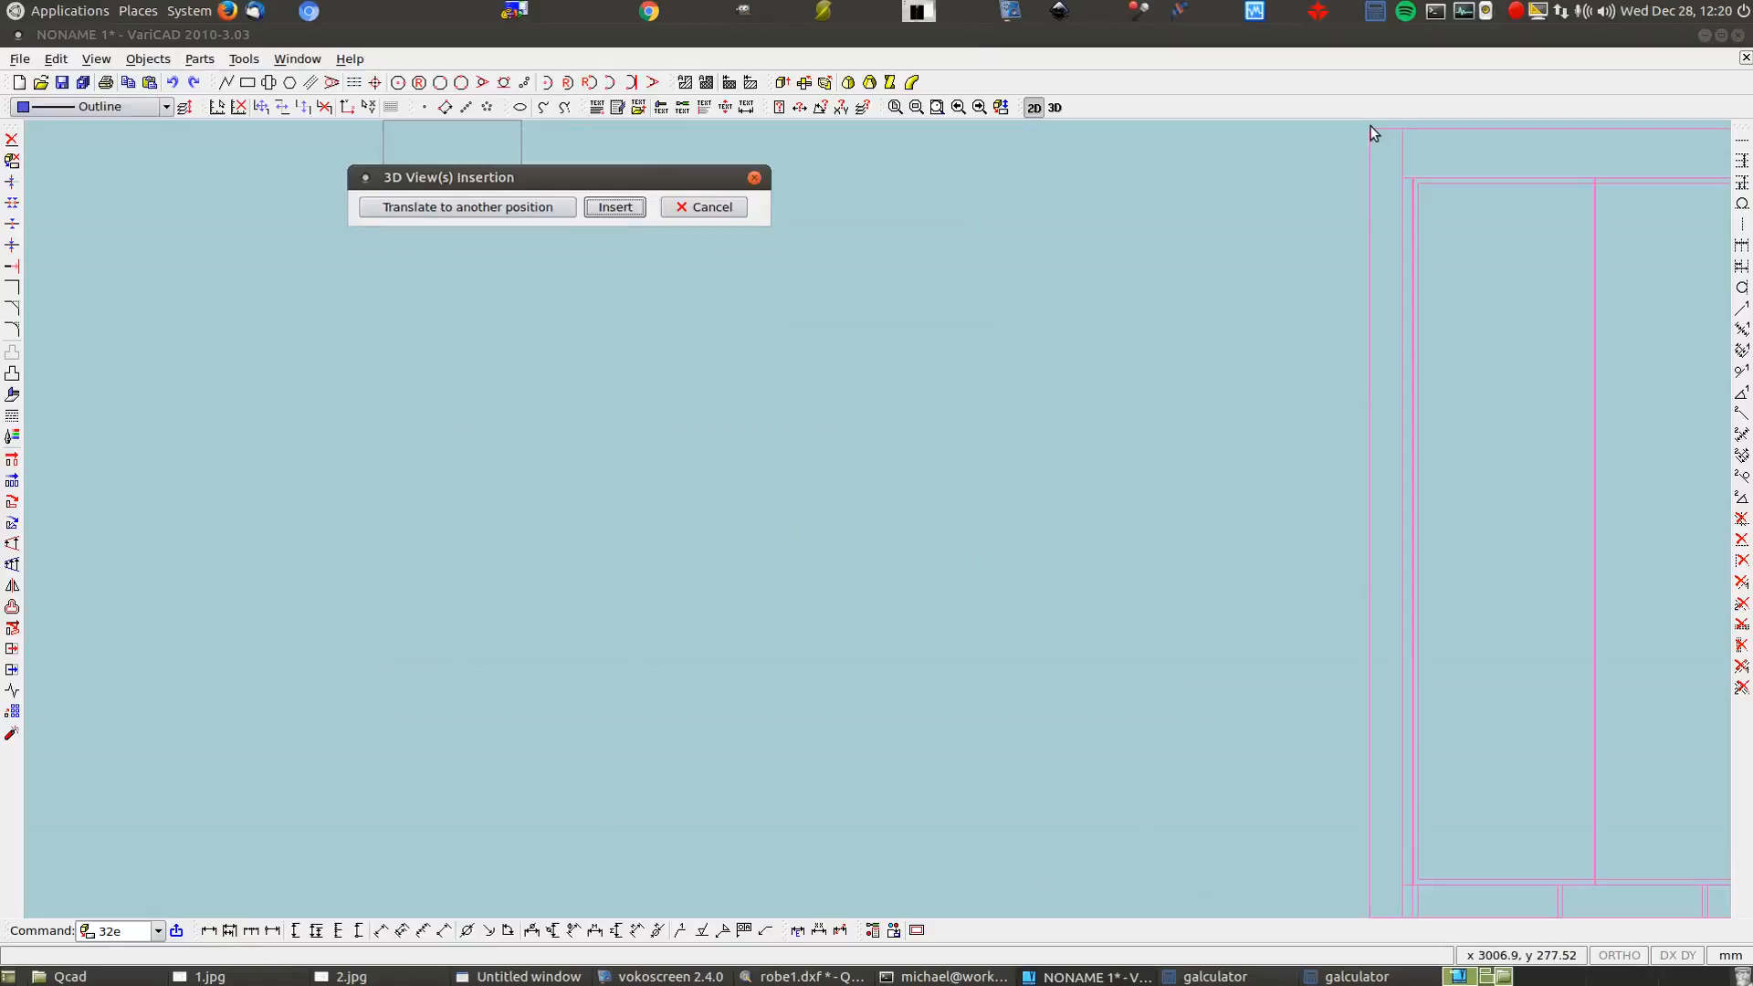
# Reposition the new view beside the first by the drawer's top-left corner and insert it
pyautogui.click(516, 208)
pyautogui.scroll(-2, 487, 224)
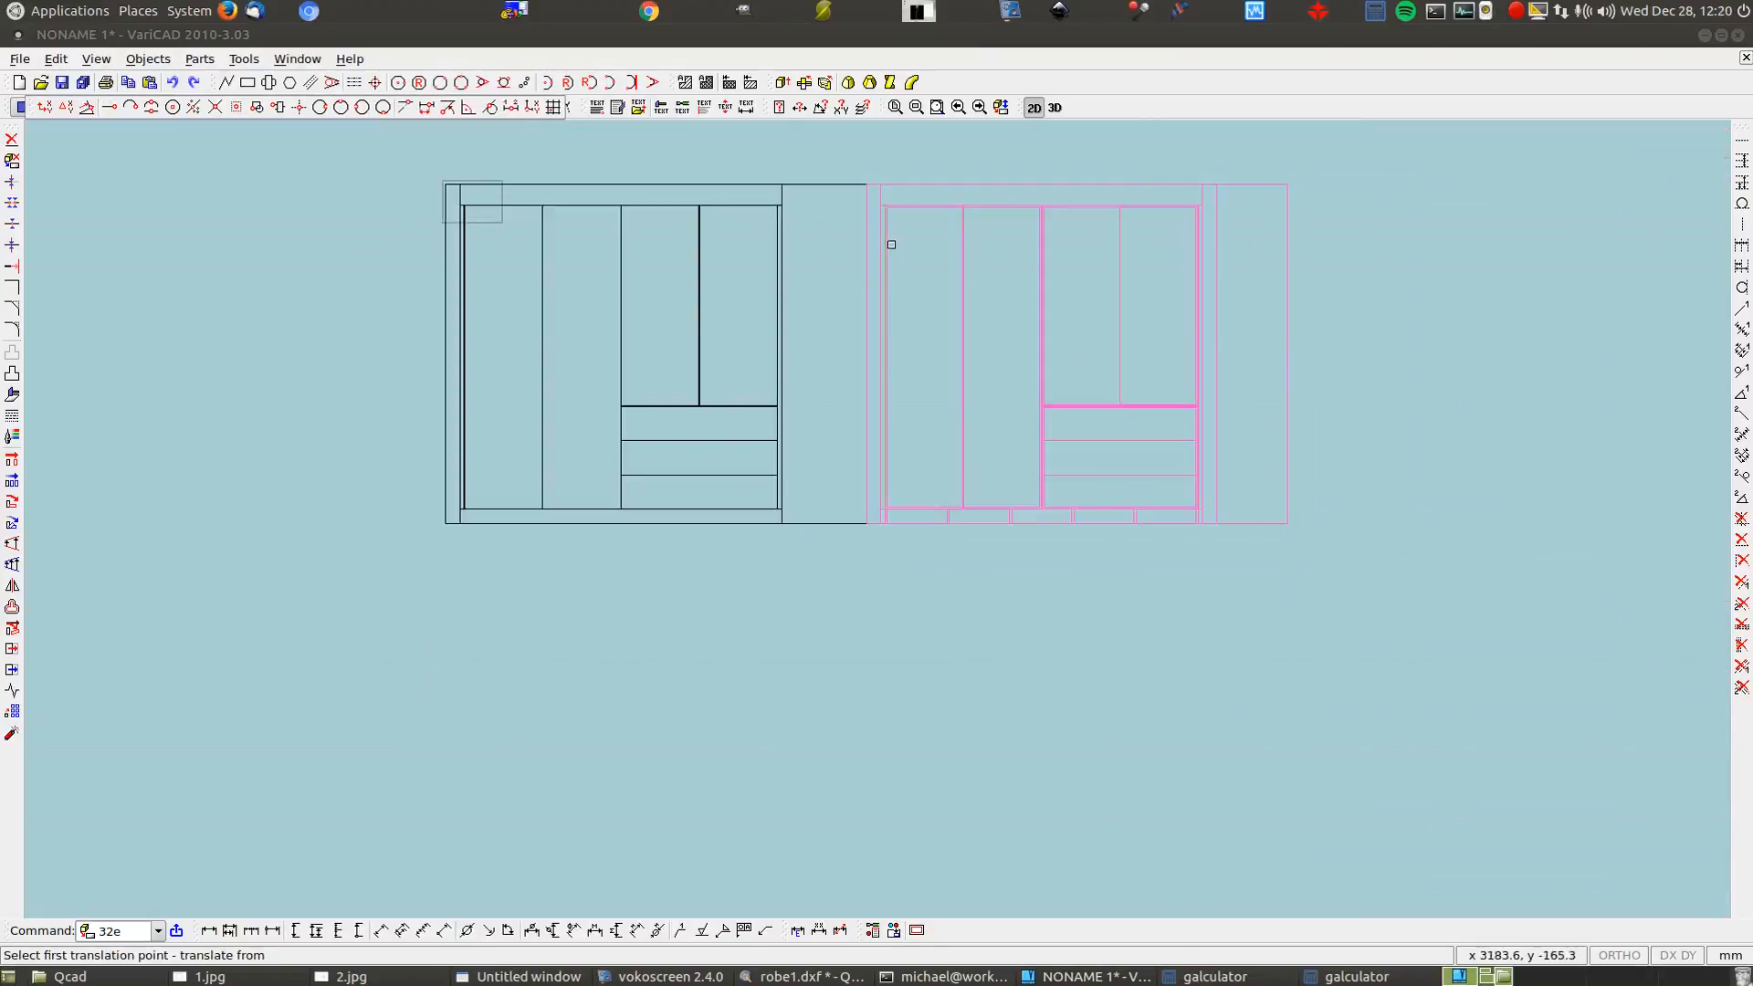
pyautogui.scroll(-2, 595, 423)
pyautogui.scroll(10, 639, 388)
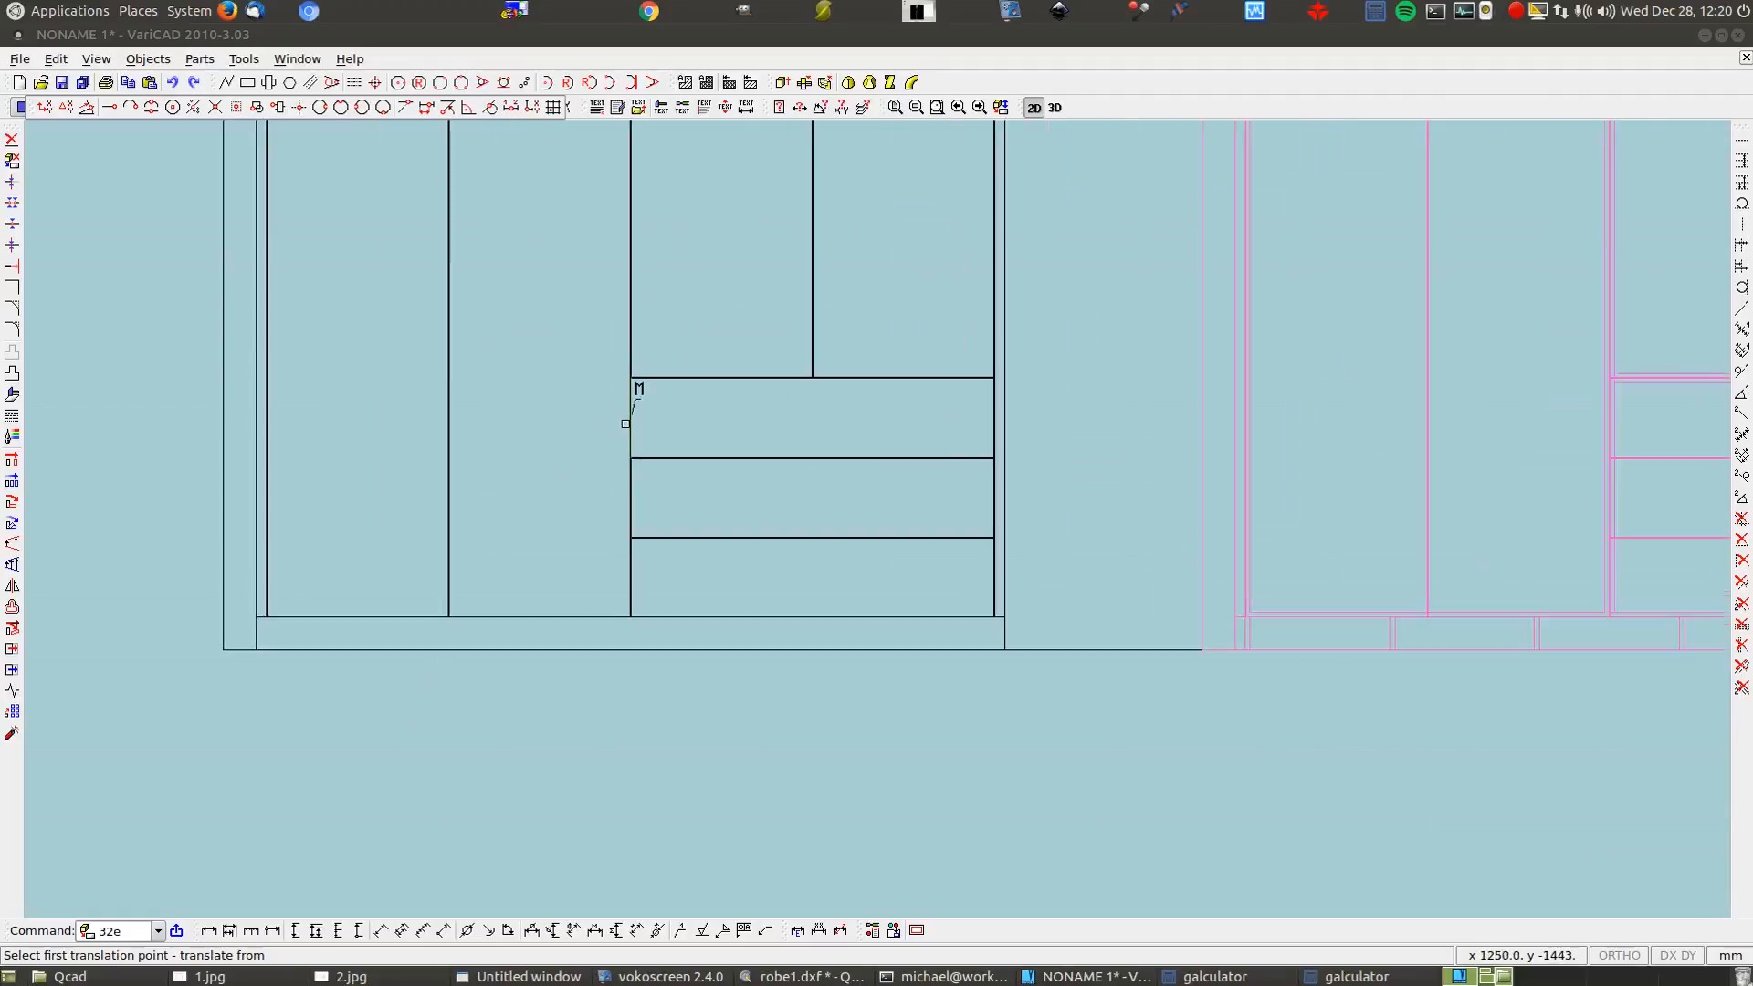
pyautogui.click(639, 315)
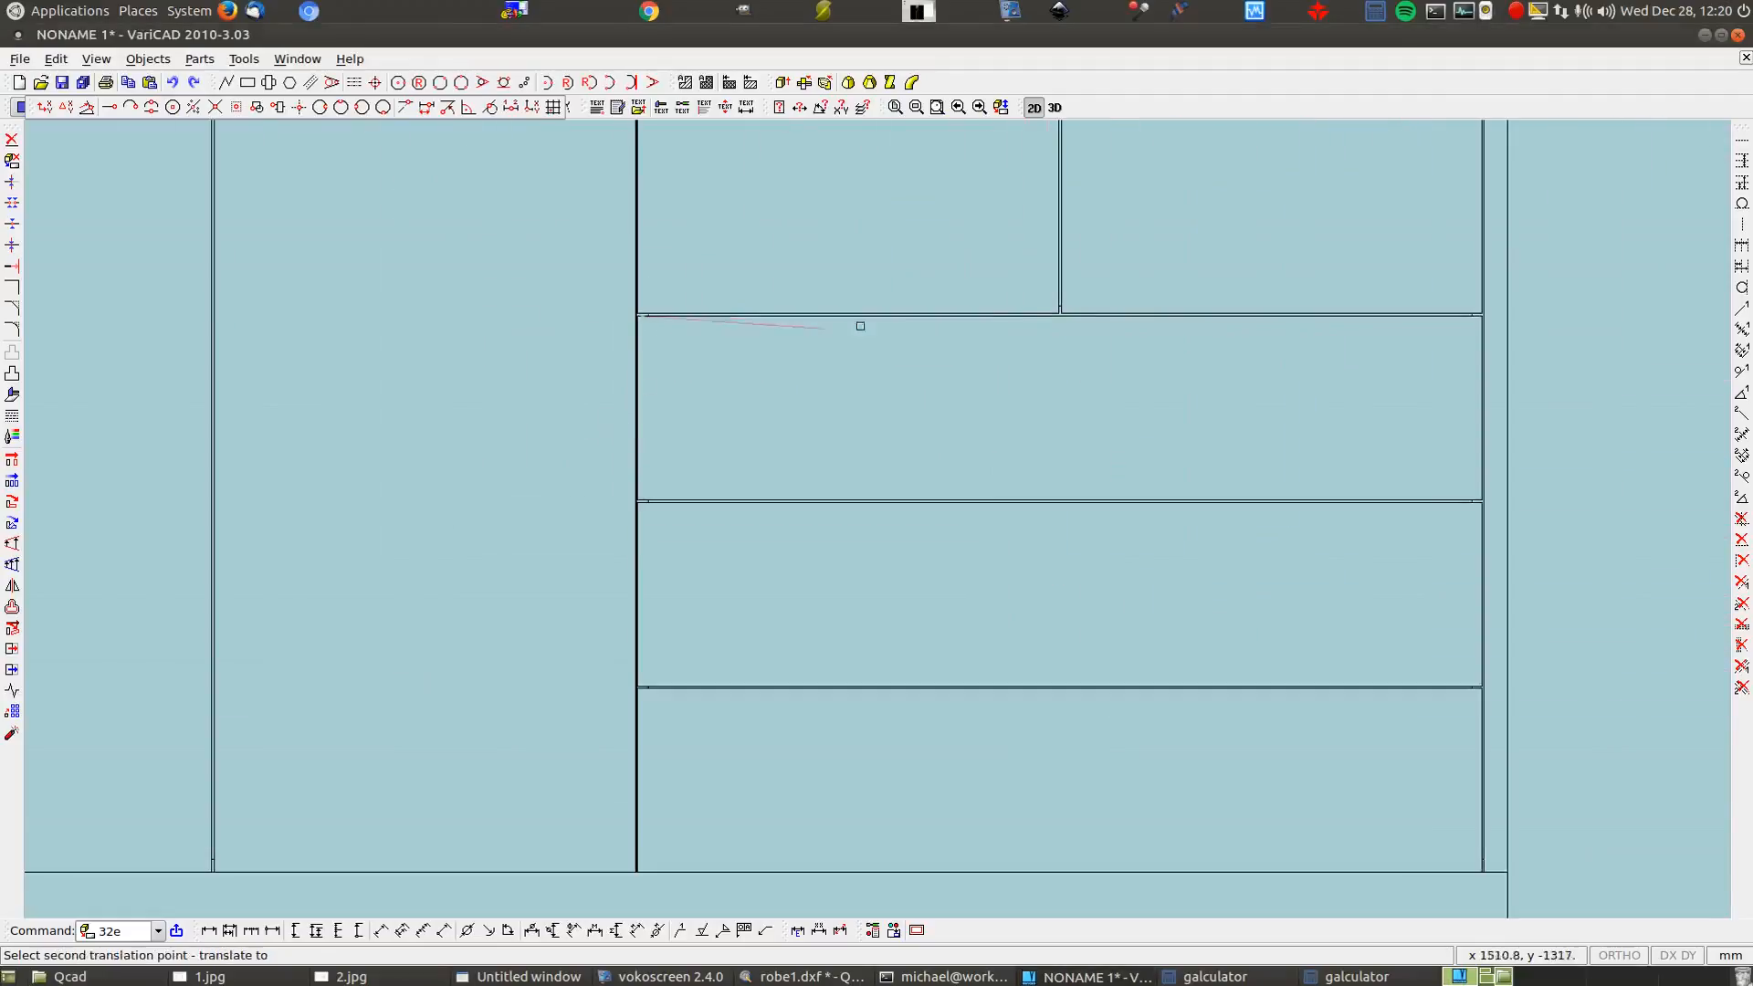
pyautogui.click(1467, 328)
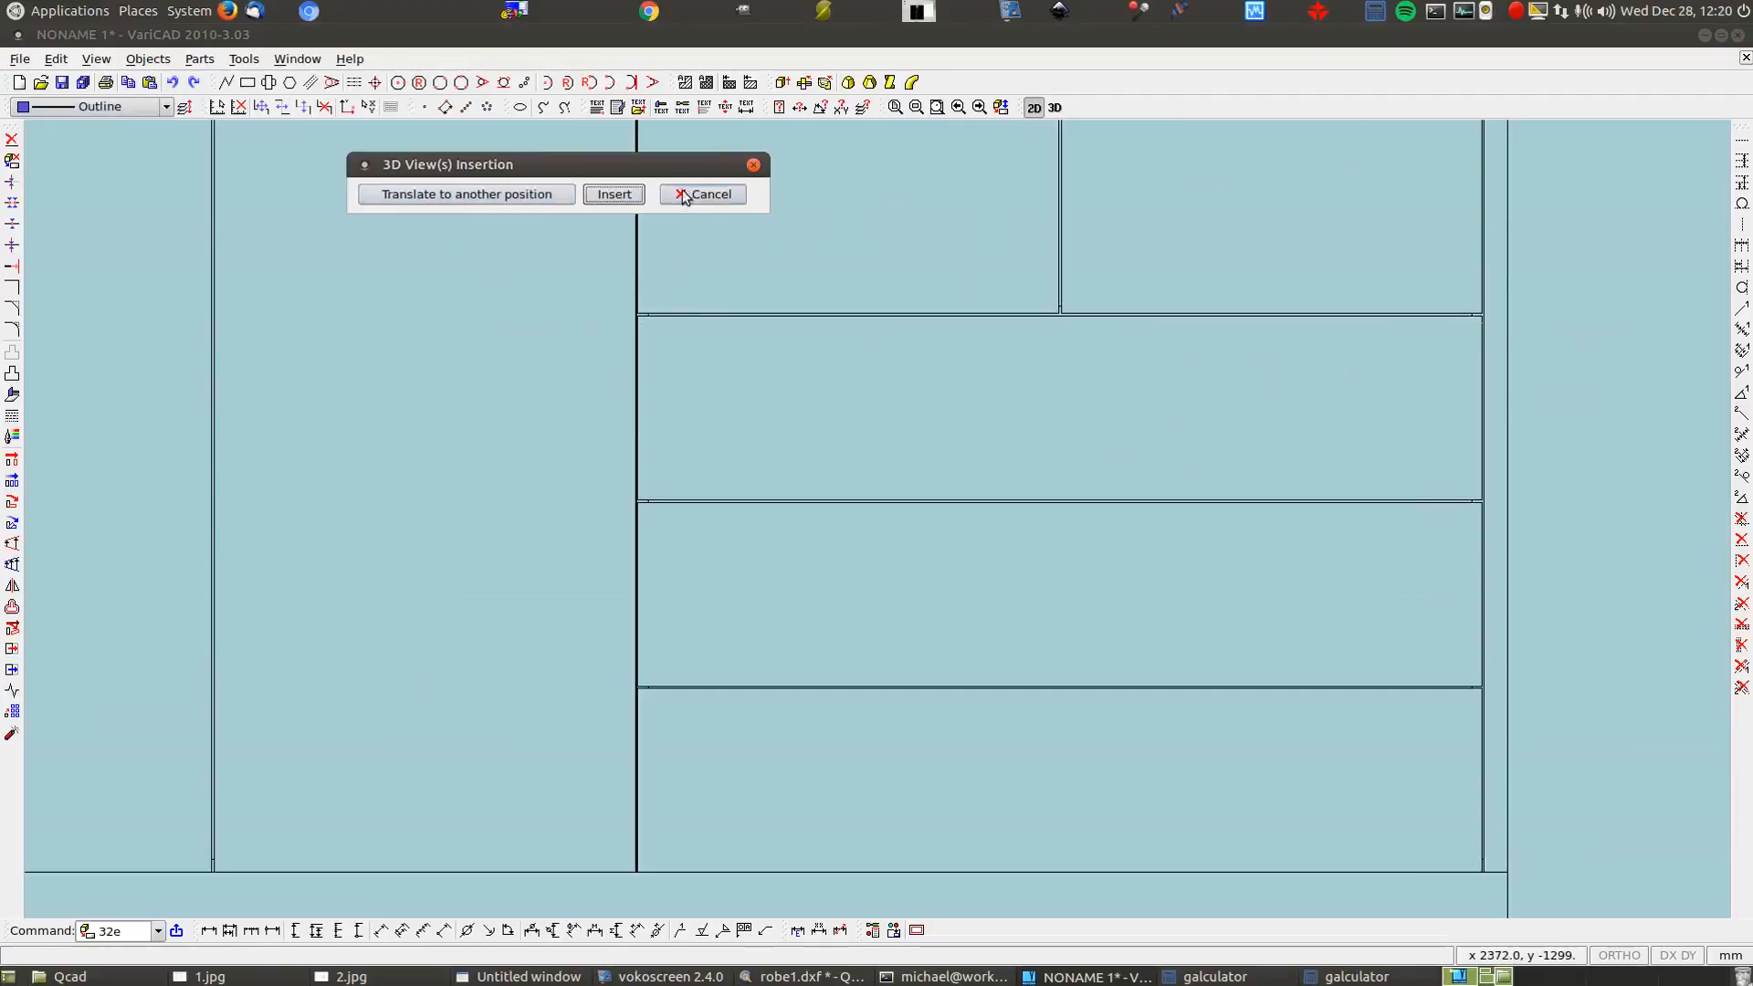
pyautogui.click(613, 195)
pyautogui.scroll(-3, 630, 292)
pyautogui.scroll(-4, 632, 429)
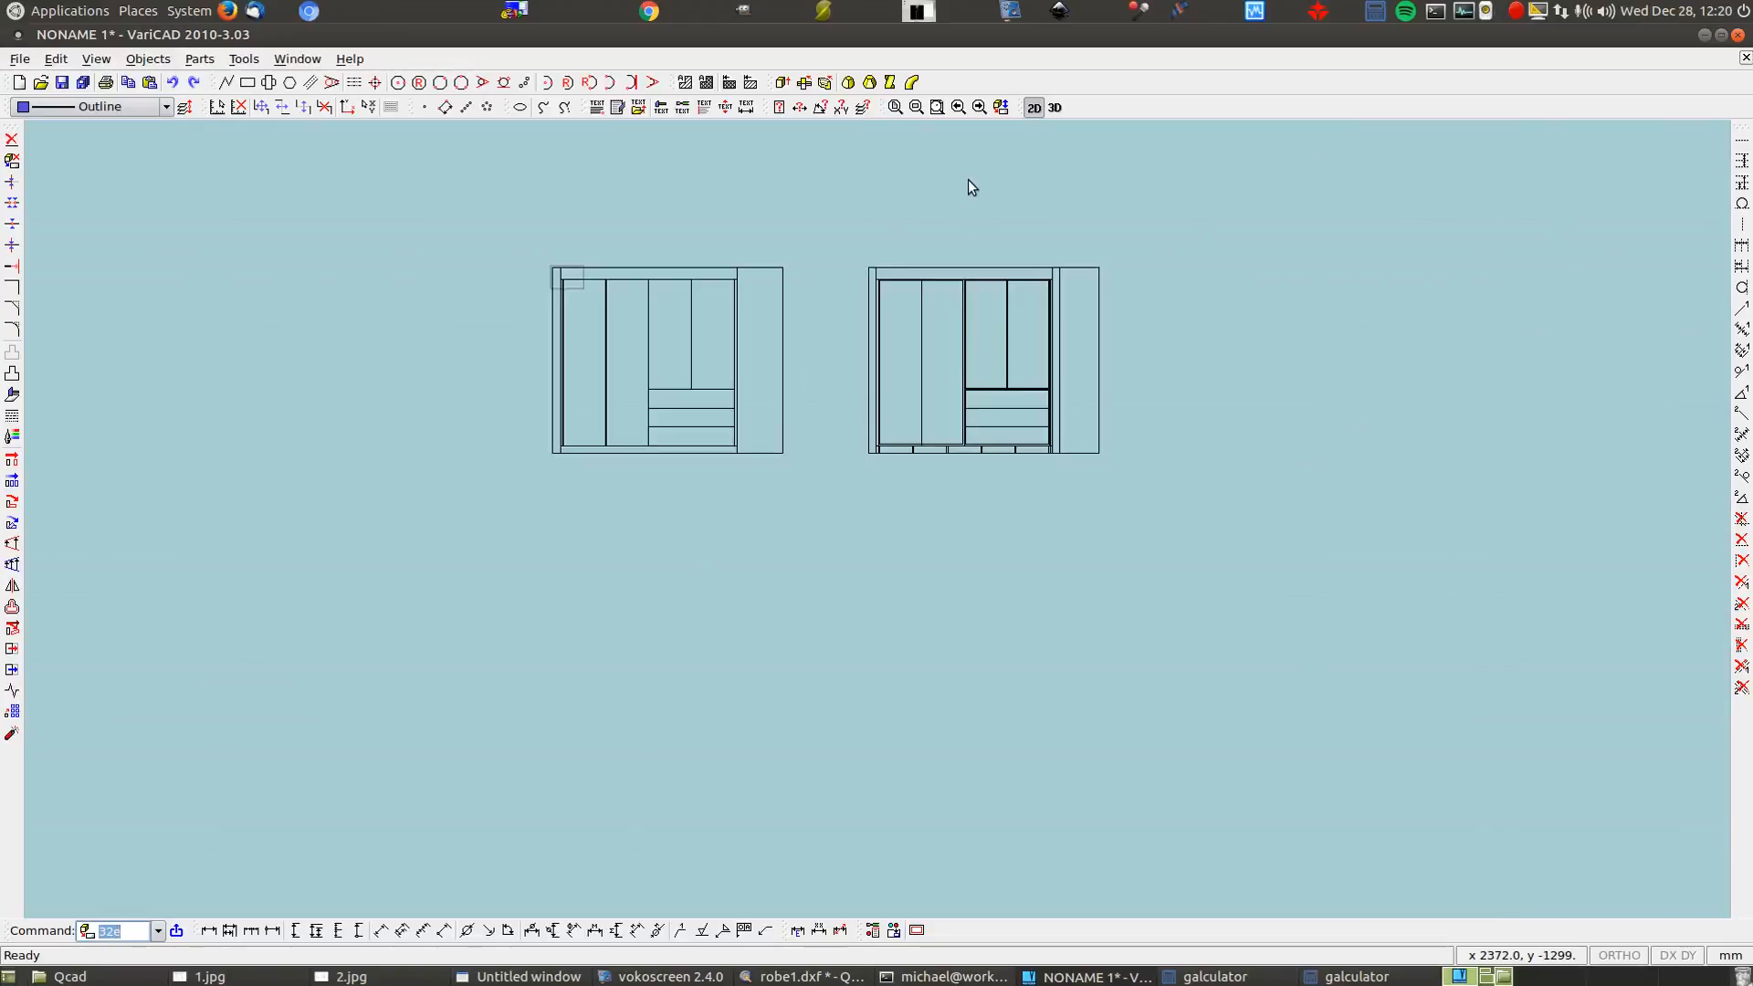
# Set the 3D model to the top view and generate a 2D drawing from it
pyautogui.click(1054, 108)
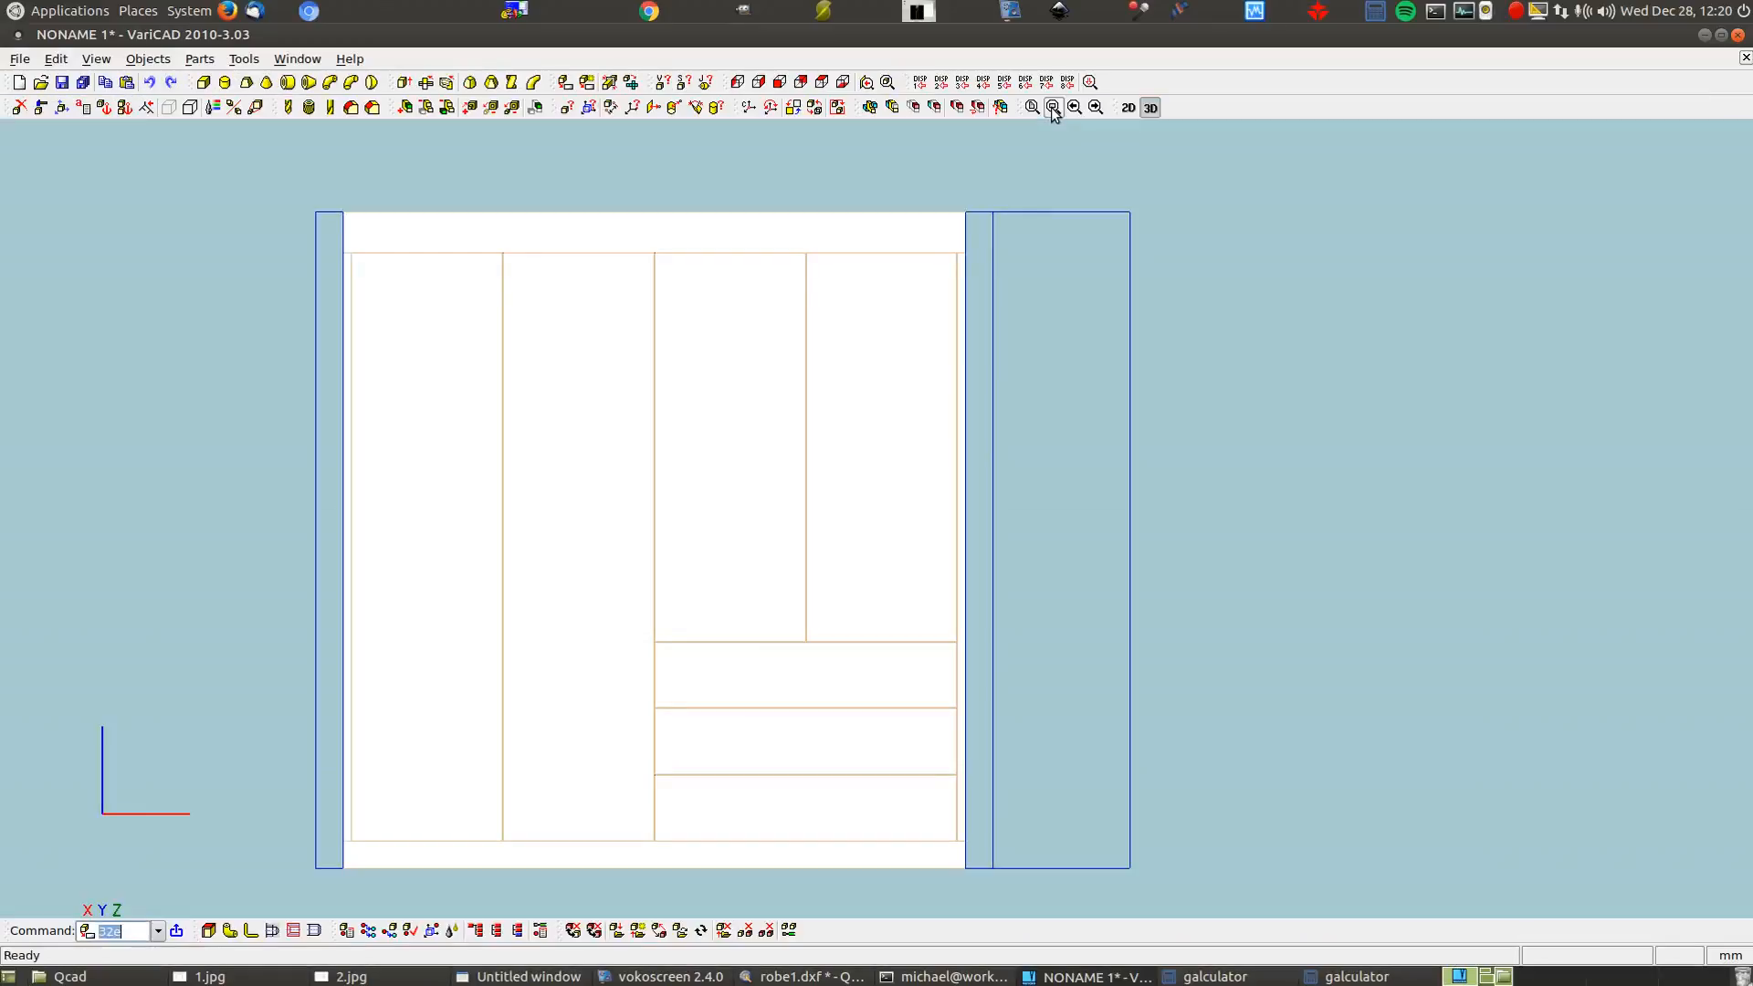
pyautogui.click(822, 82)
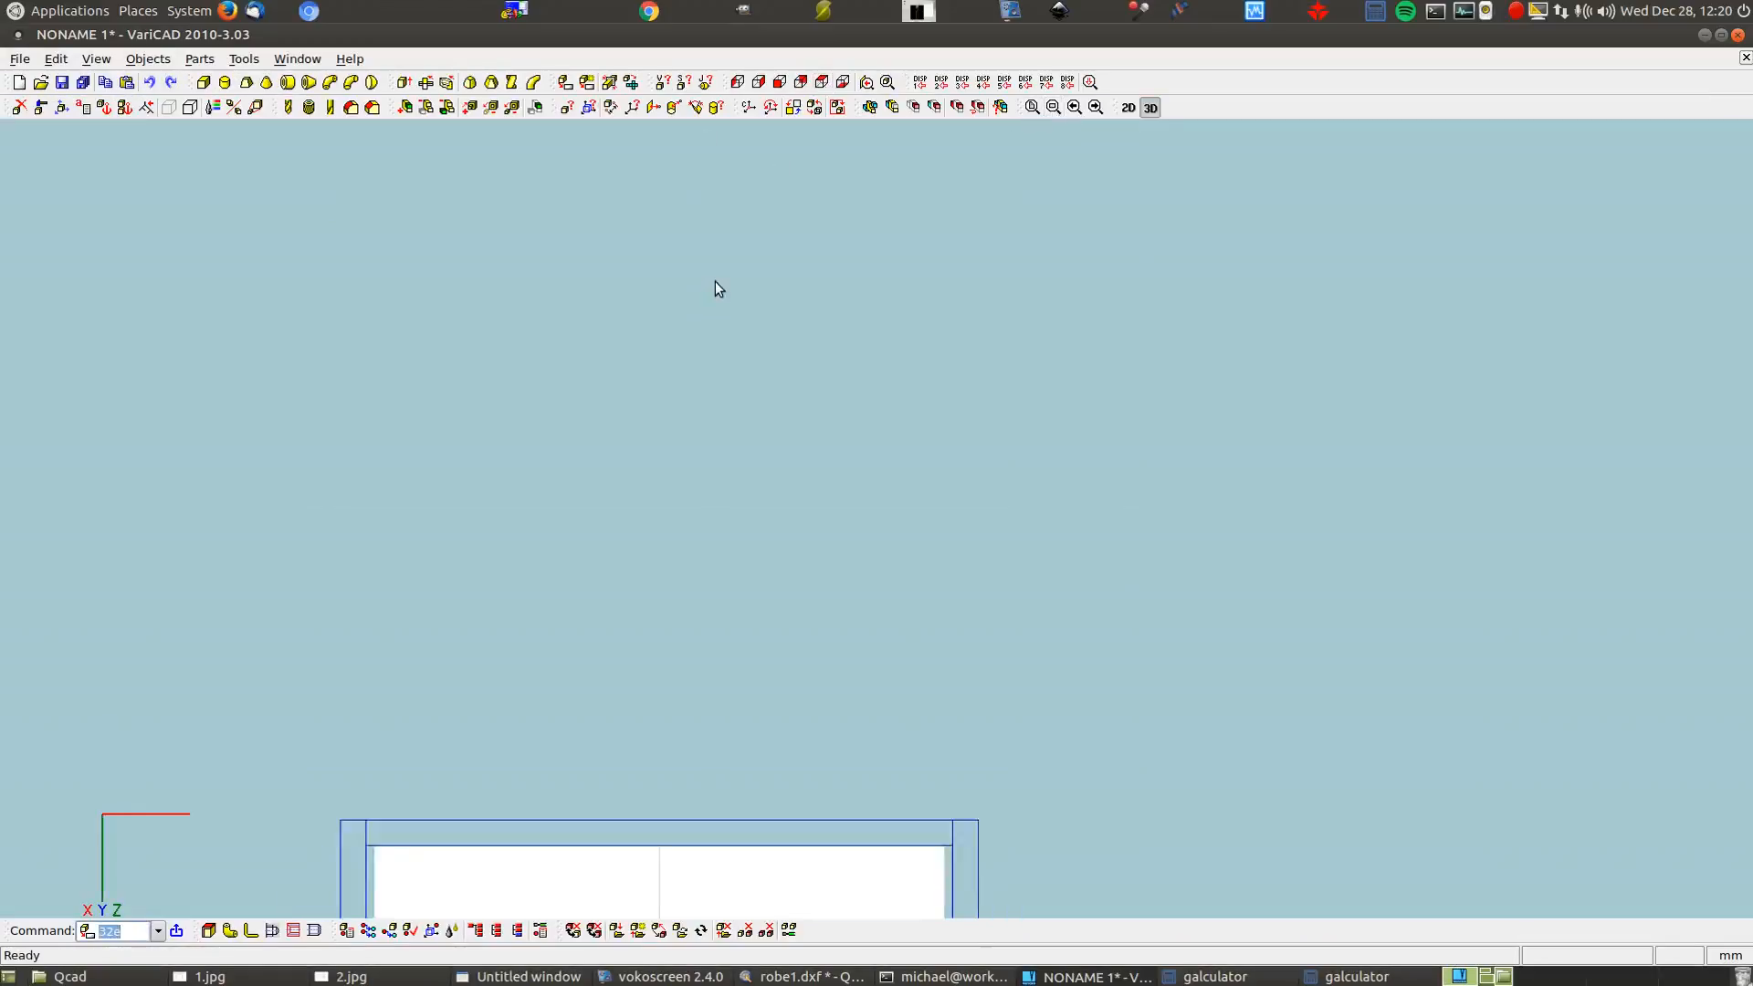
pyautogui.scroll(5, 603, 856)
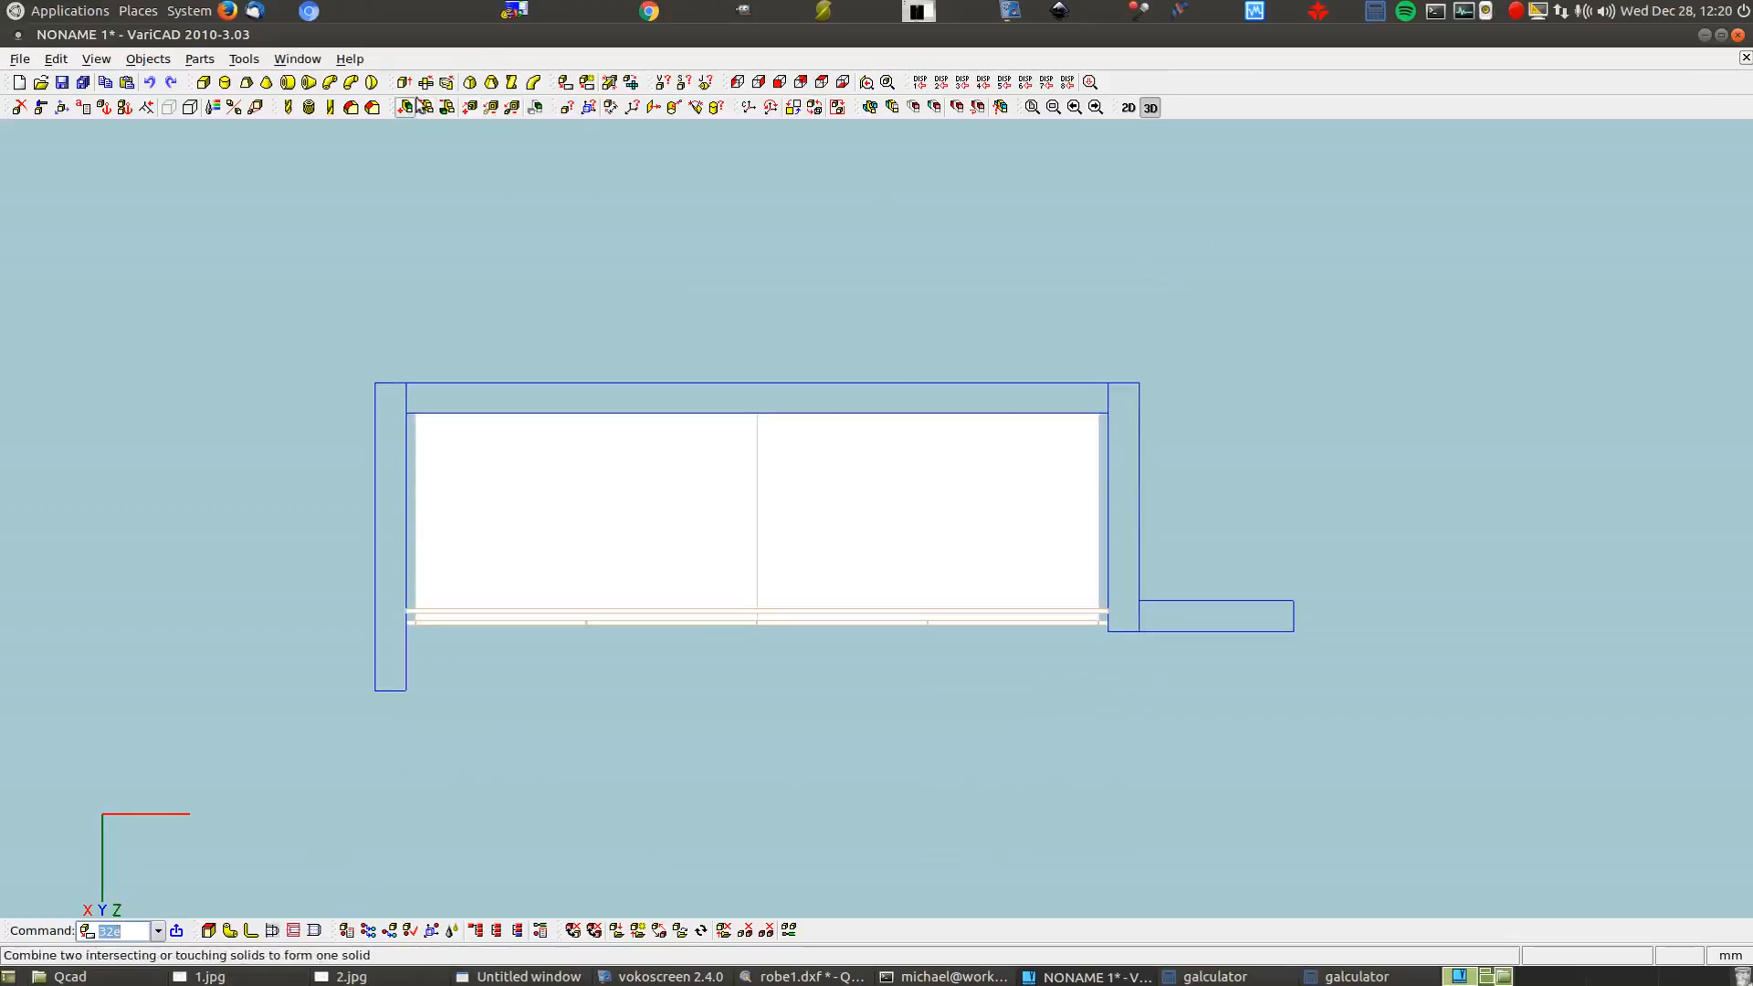
pyautogui.click(568, 82)
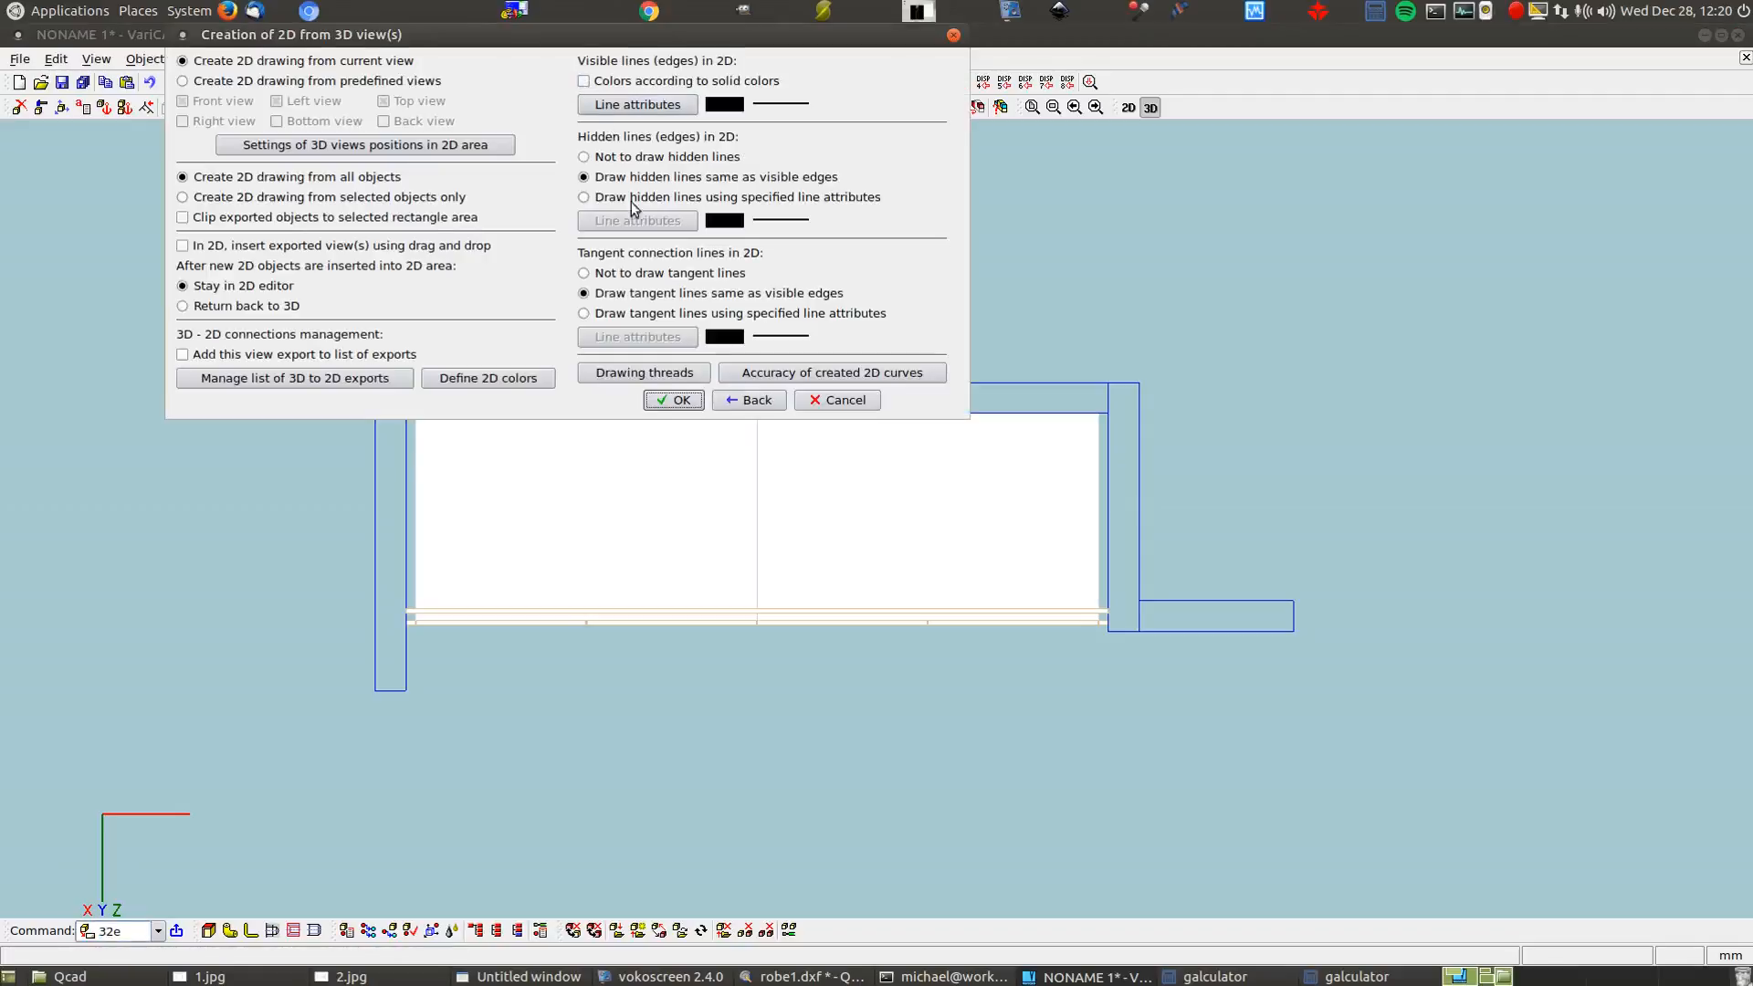
pyautogui.click(676, 400)
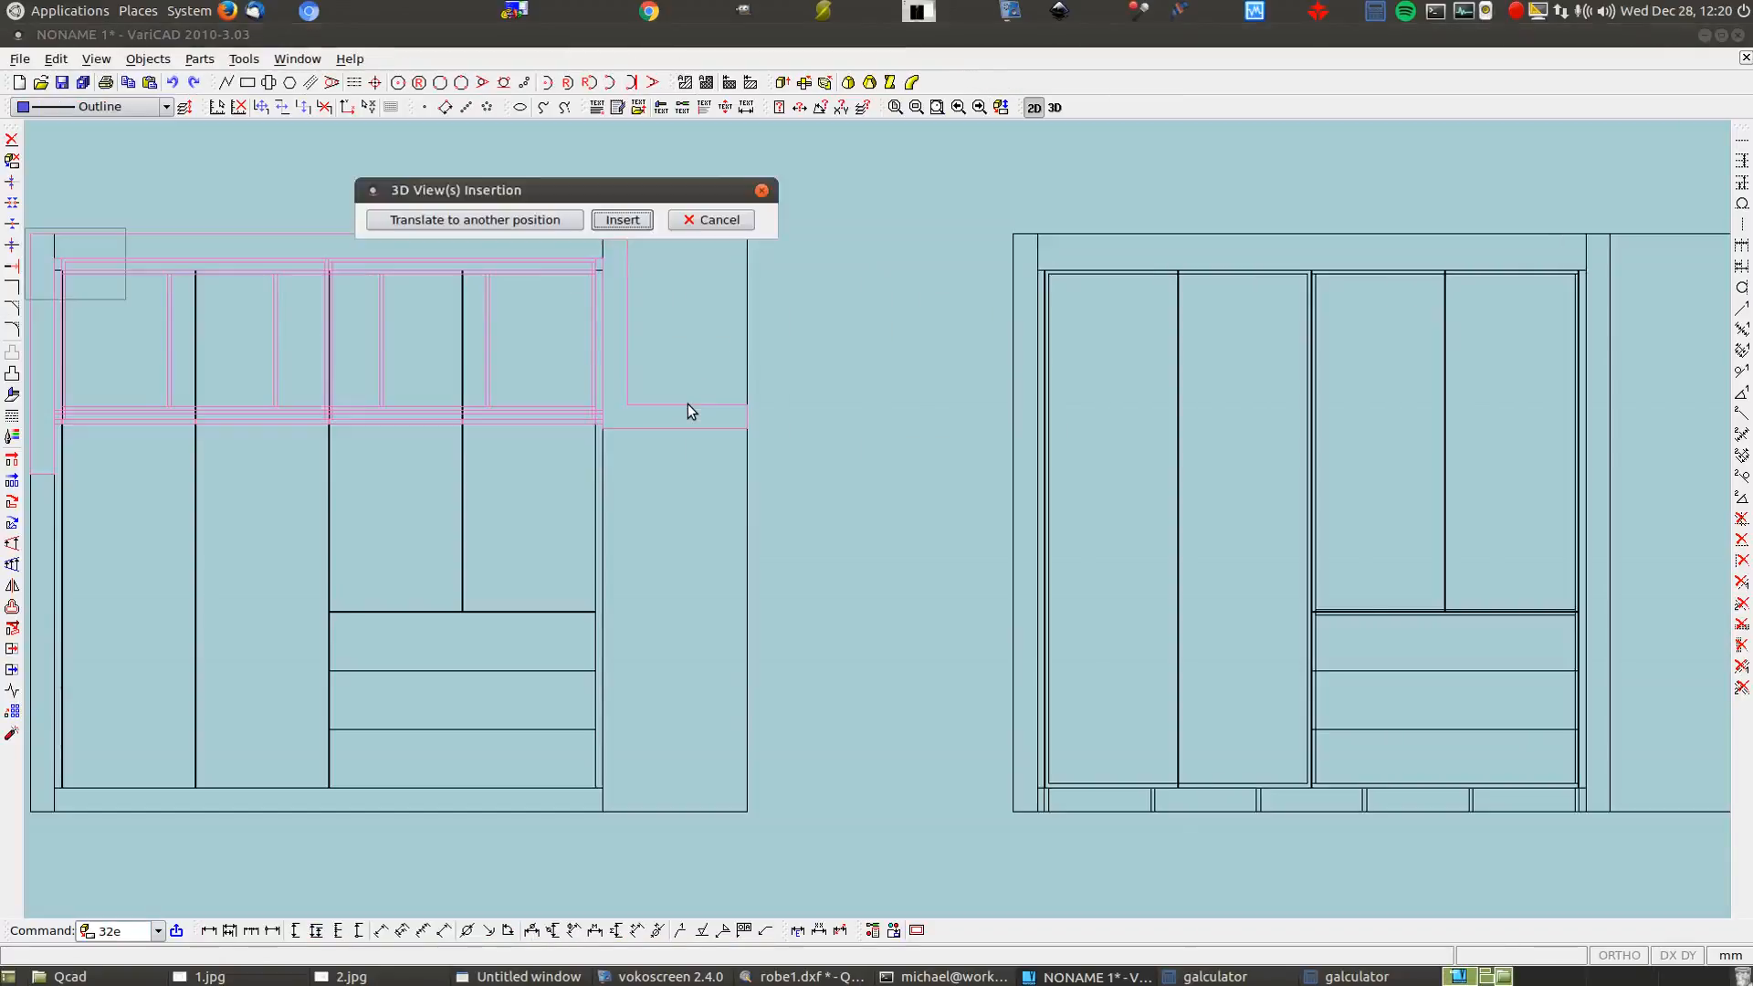
# Move the top plan view above the left front elevation and insert it
pyautogui.click(464, 220)
pyautogui.click(743, 812)
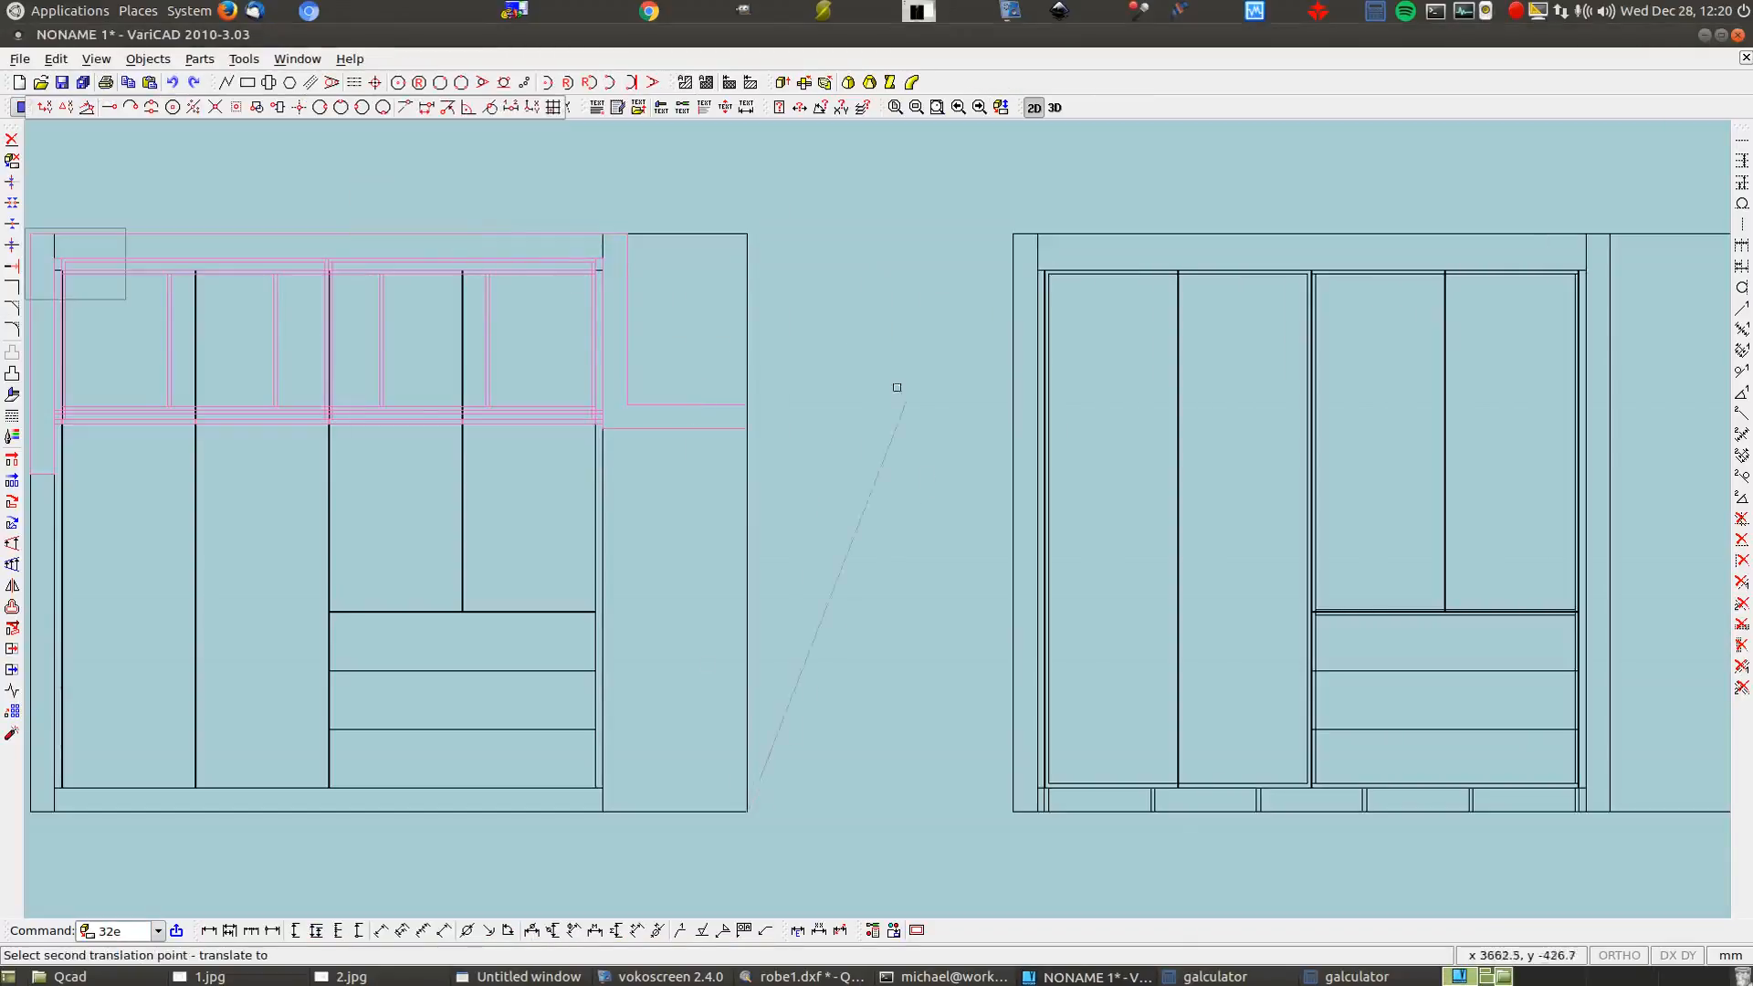
pyautogui.click(749, 236)
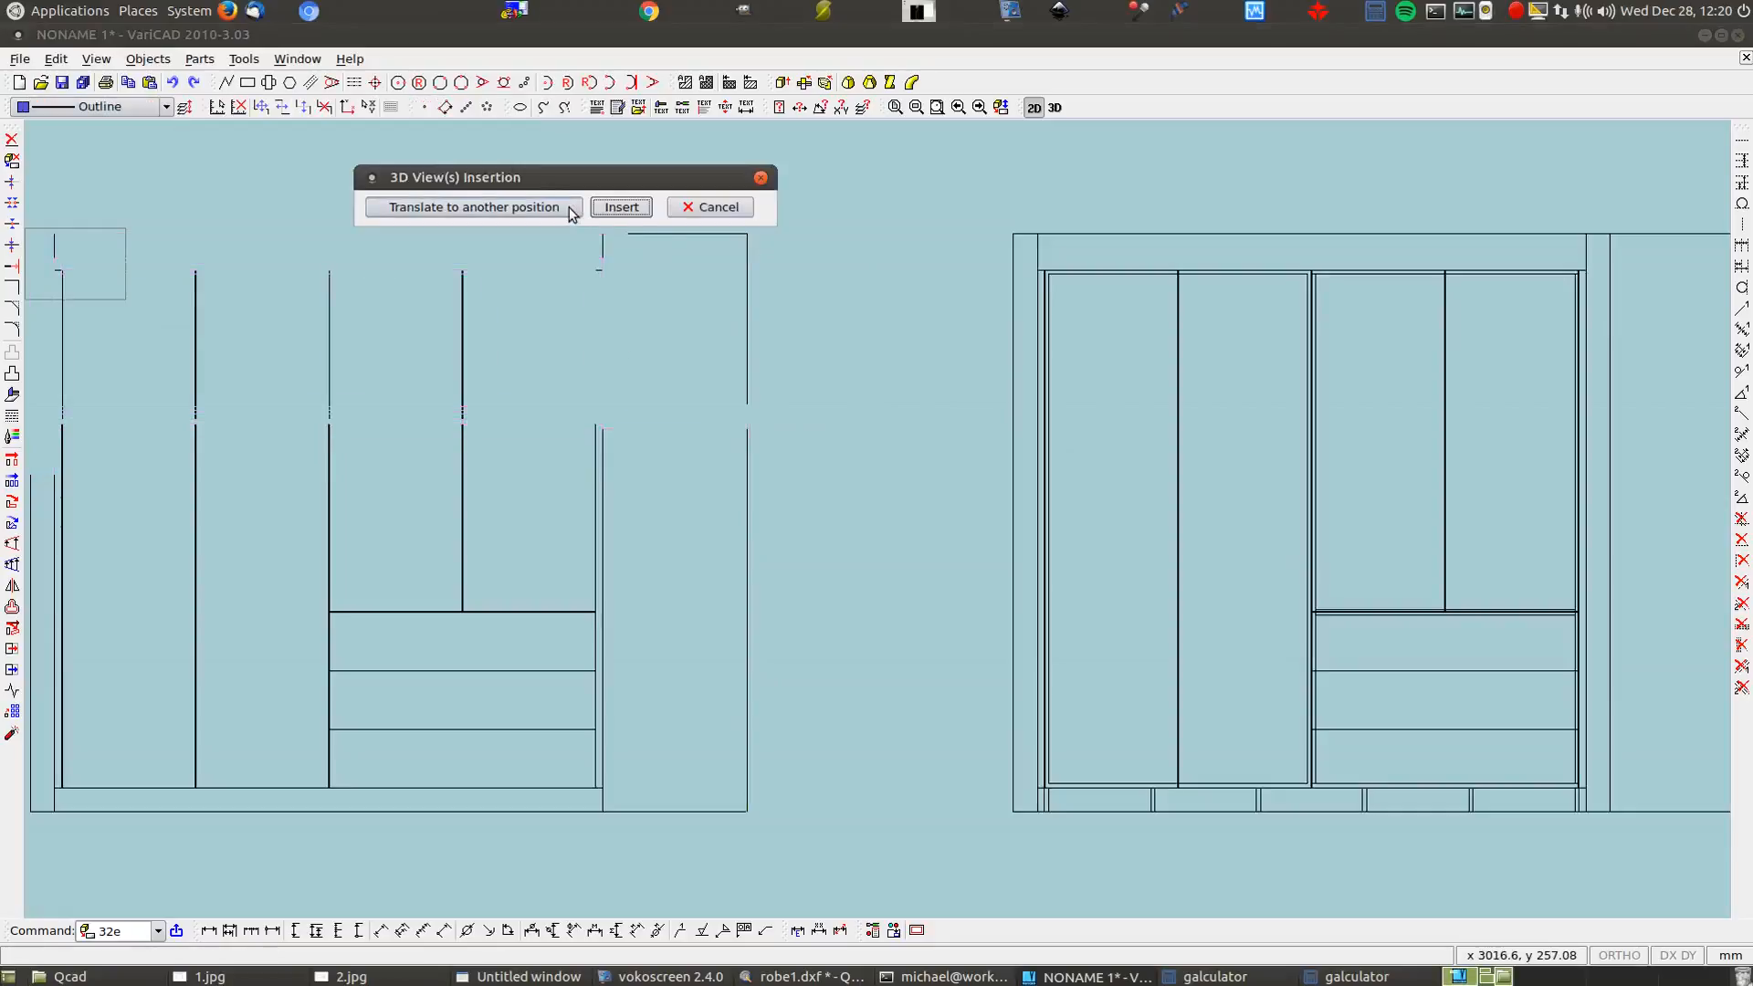
pyautogui.click(620, 207)
pyautogui.scroll(-3, 744, 470)
pyautogui.scroll(-2, 748, 479)
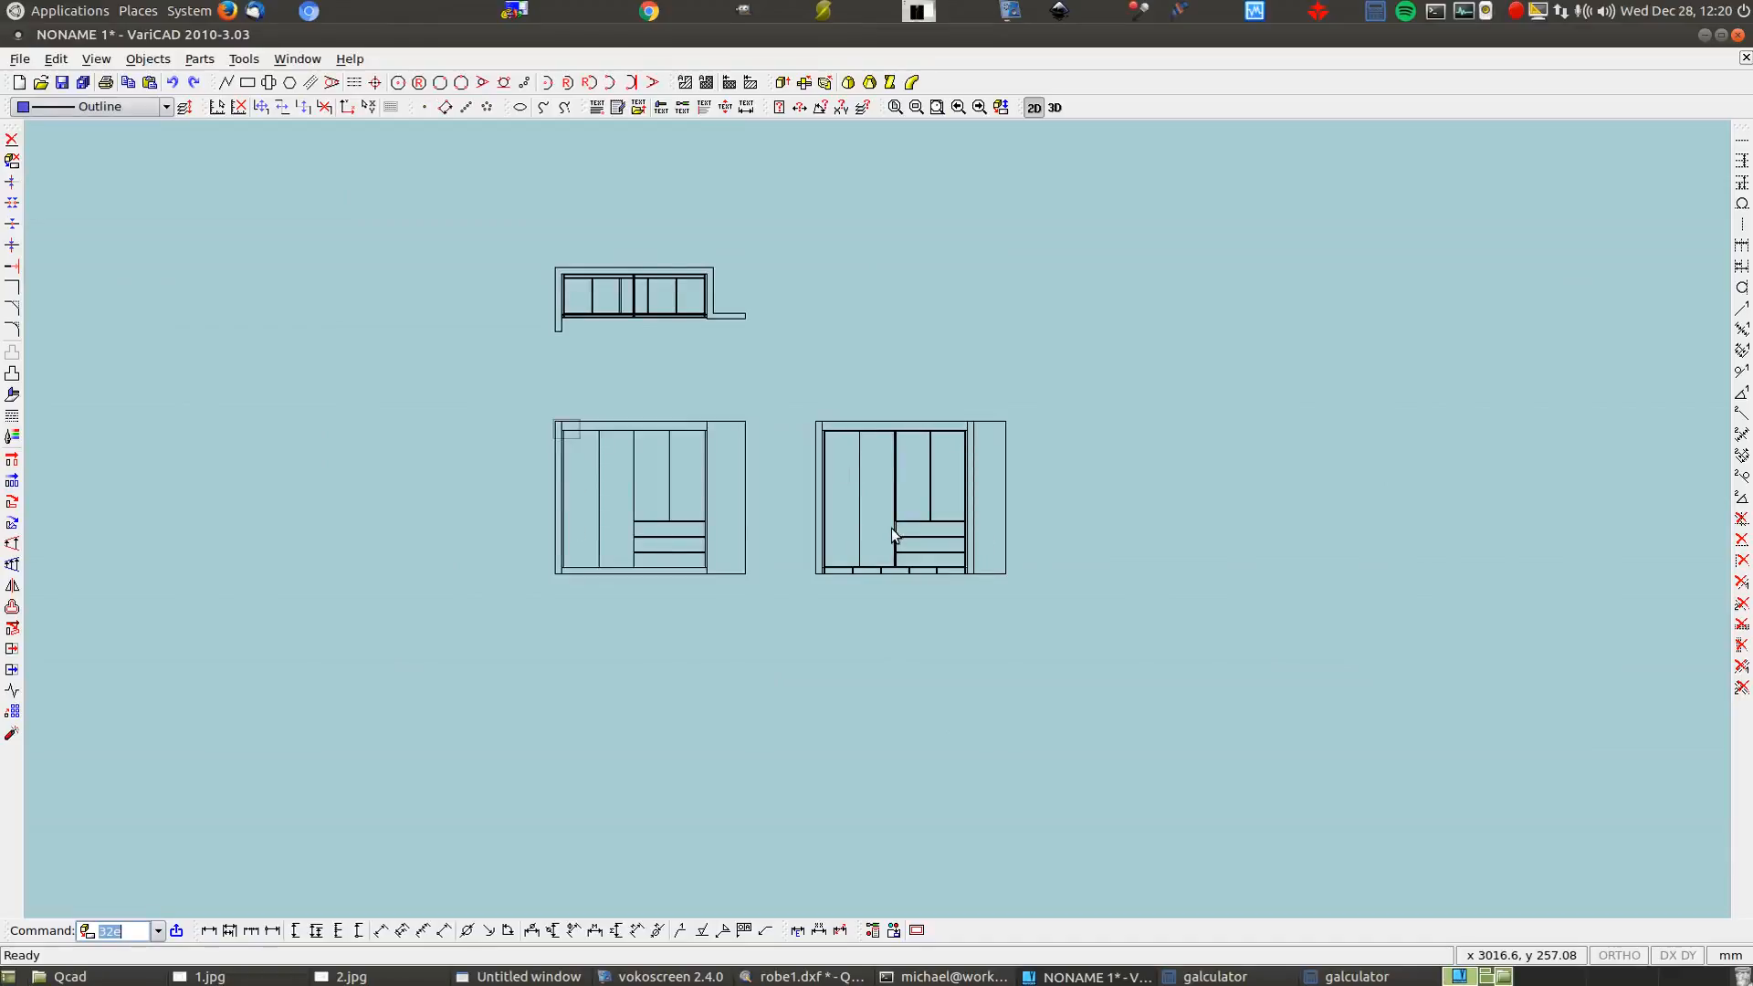
pyautogui.scroll(1, 801, 236)
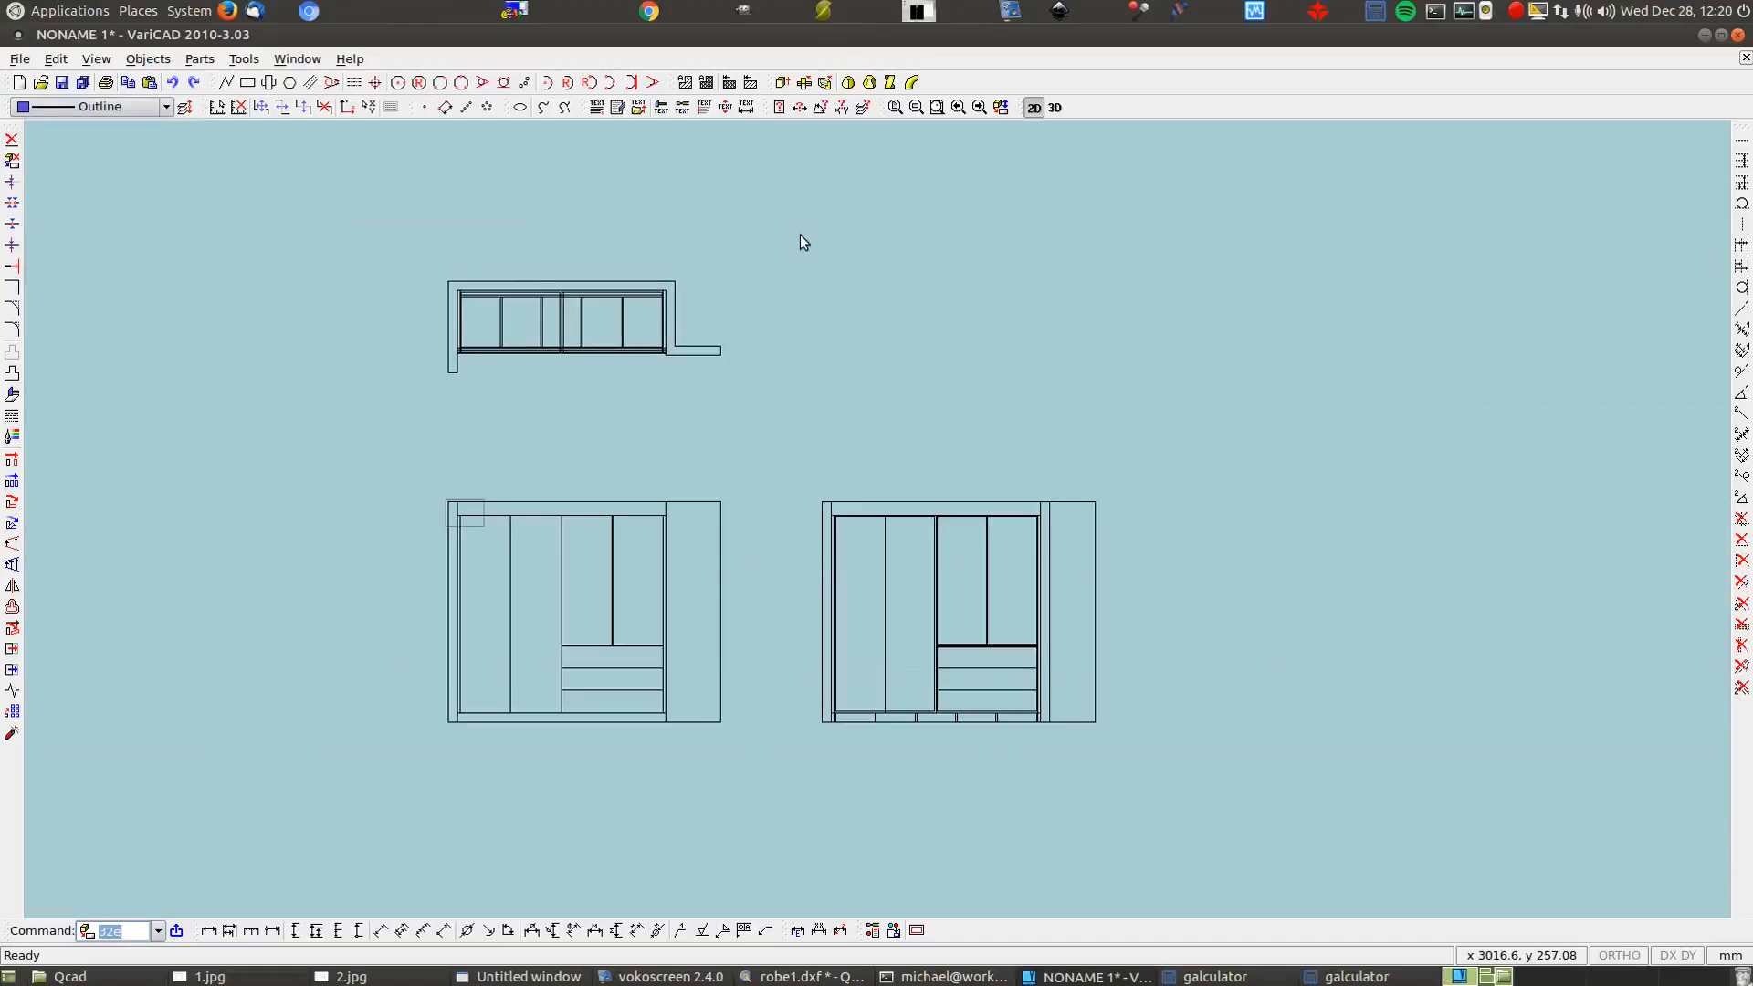
pyautogui.scroll(1, 801, 237)
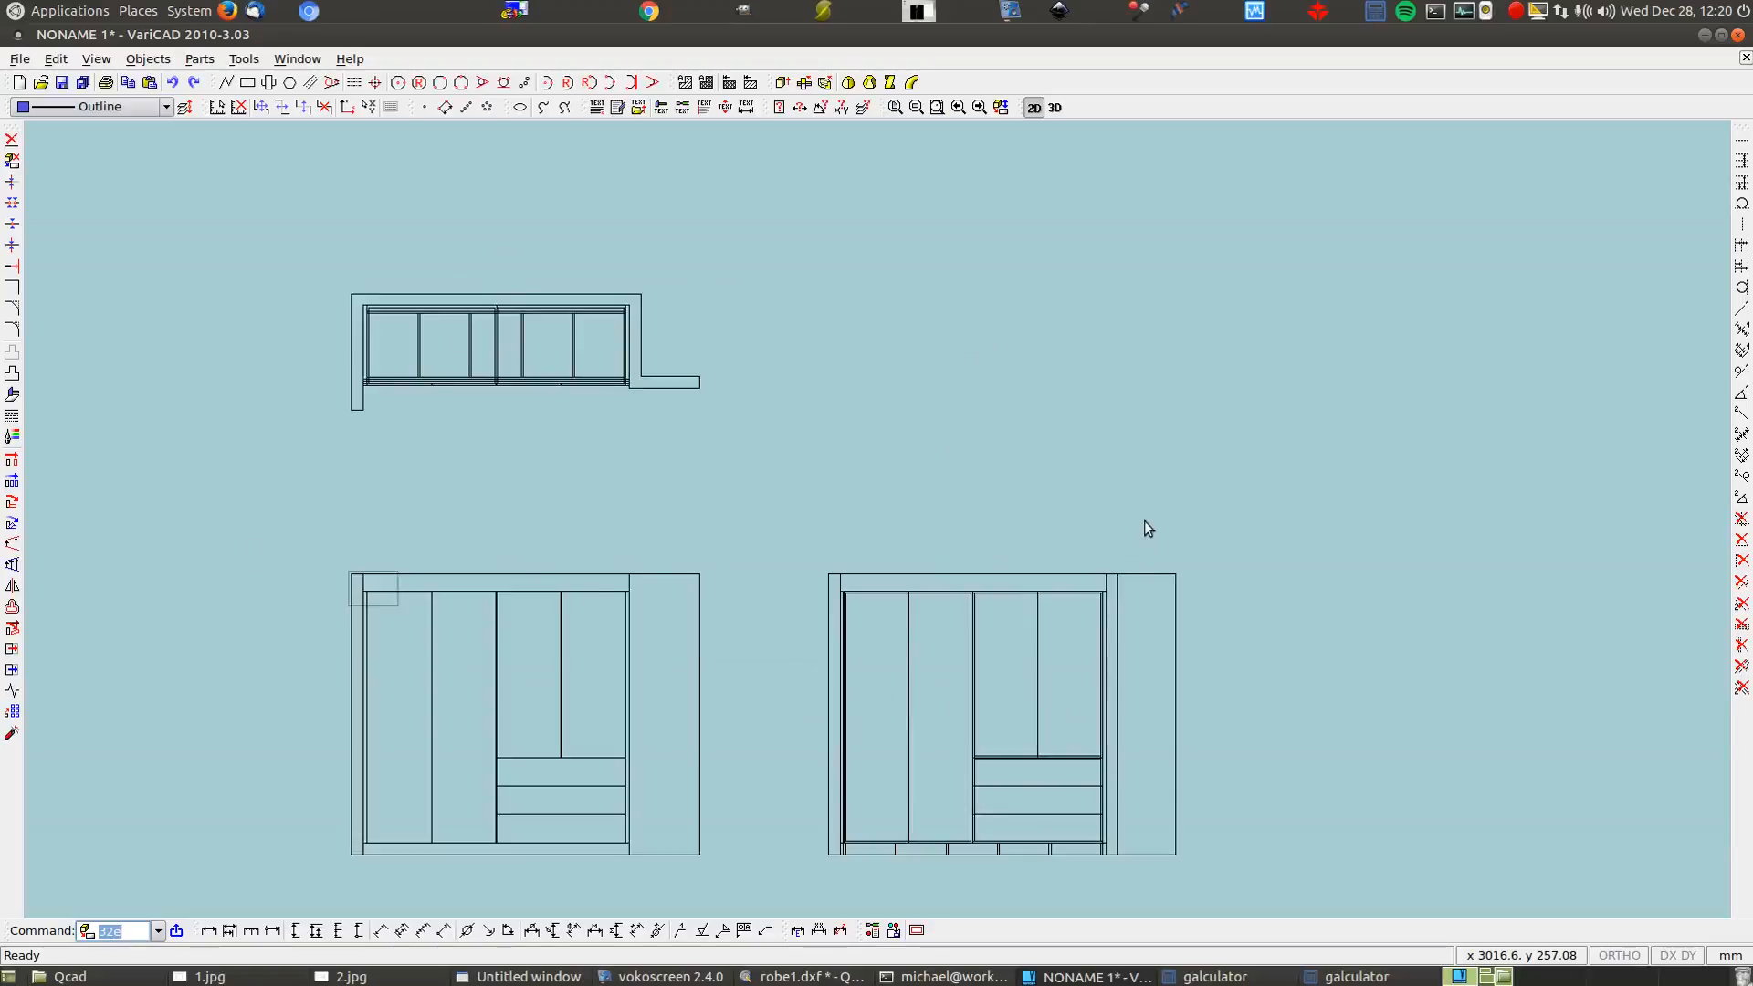
# Orbit the shaded 3D wardrobe and its blue walls into an isometric-like oblique angle
pyautogui.click(1054, 108)
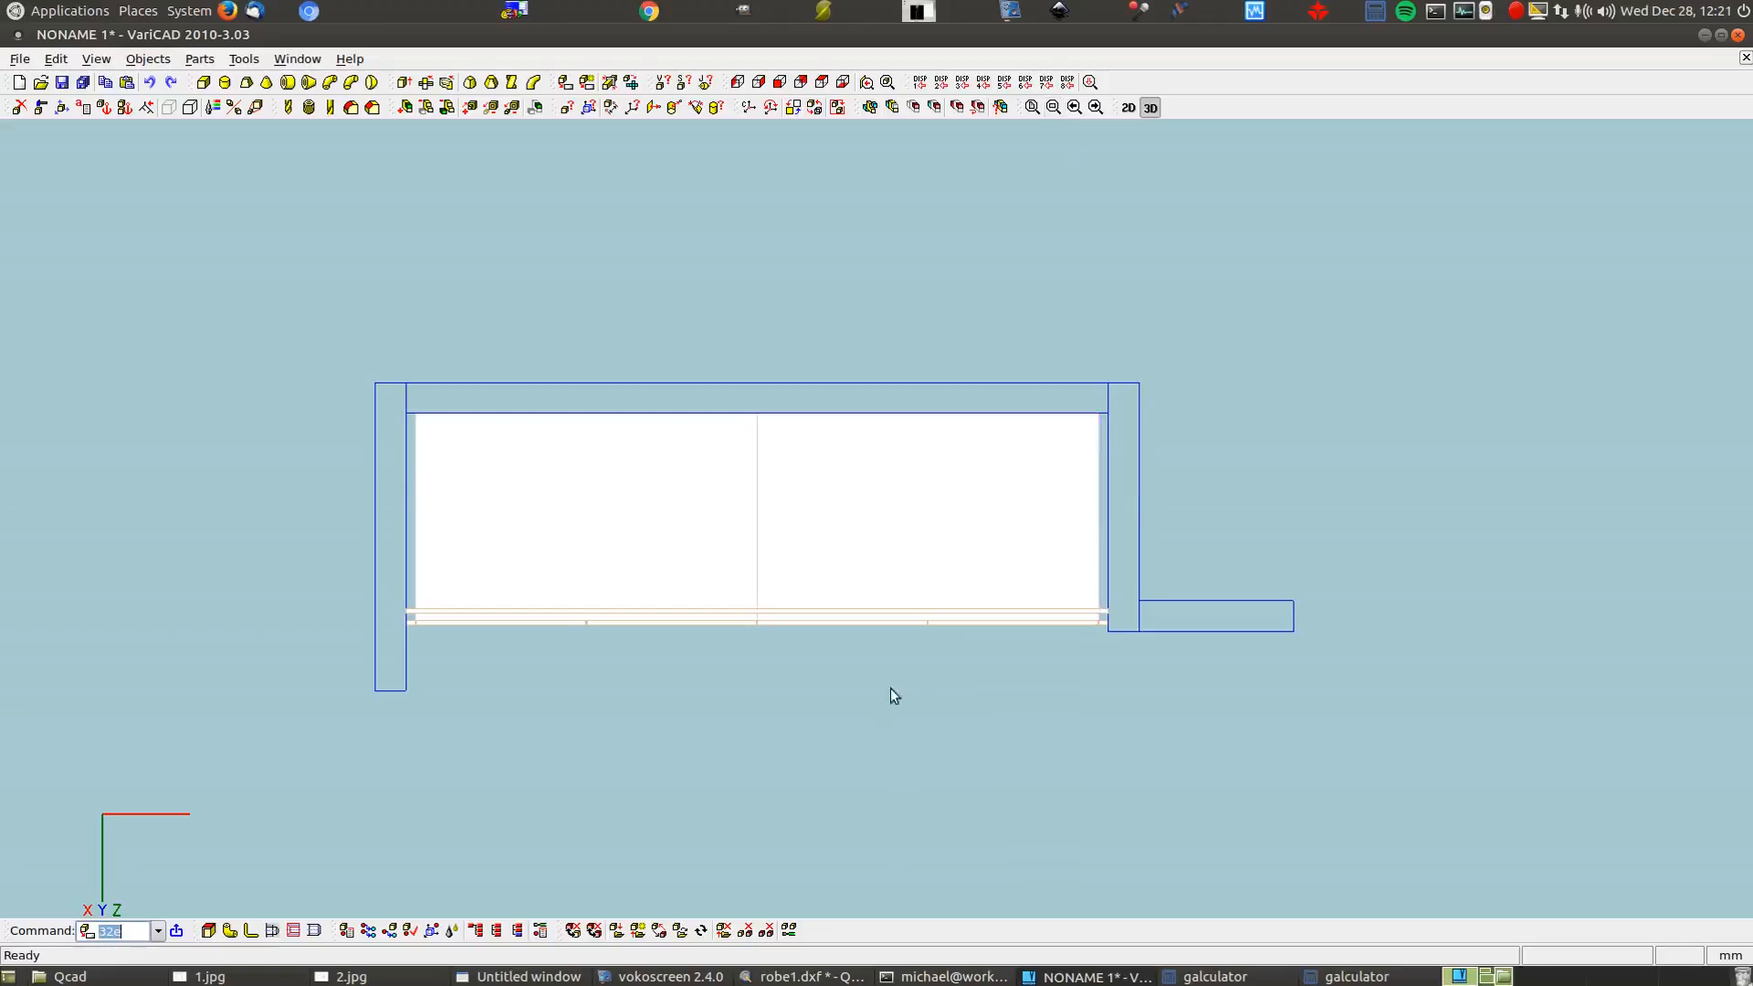
pyautogui.moveTo(798, 736); pyautogui.dragTo(791, 448)
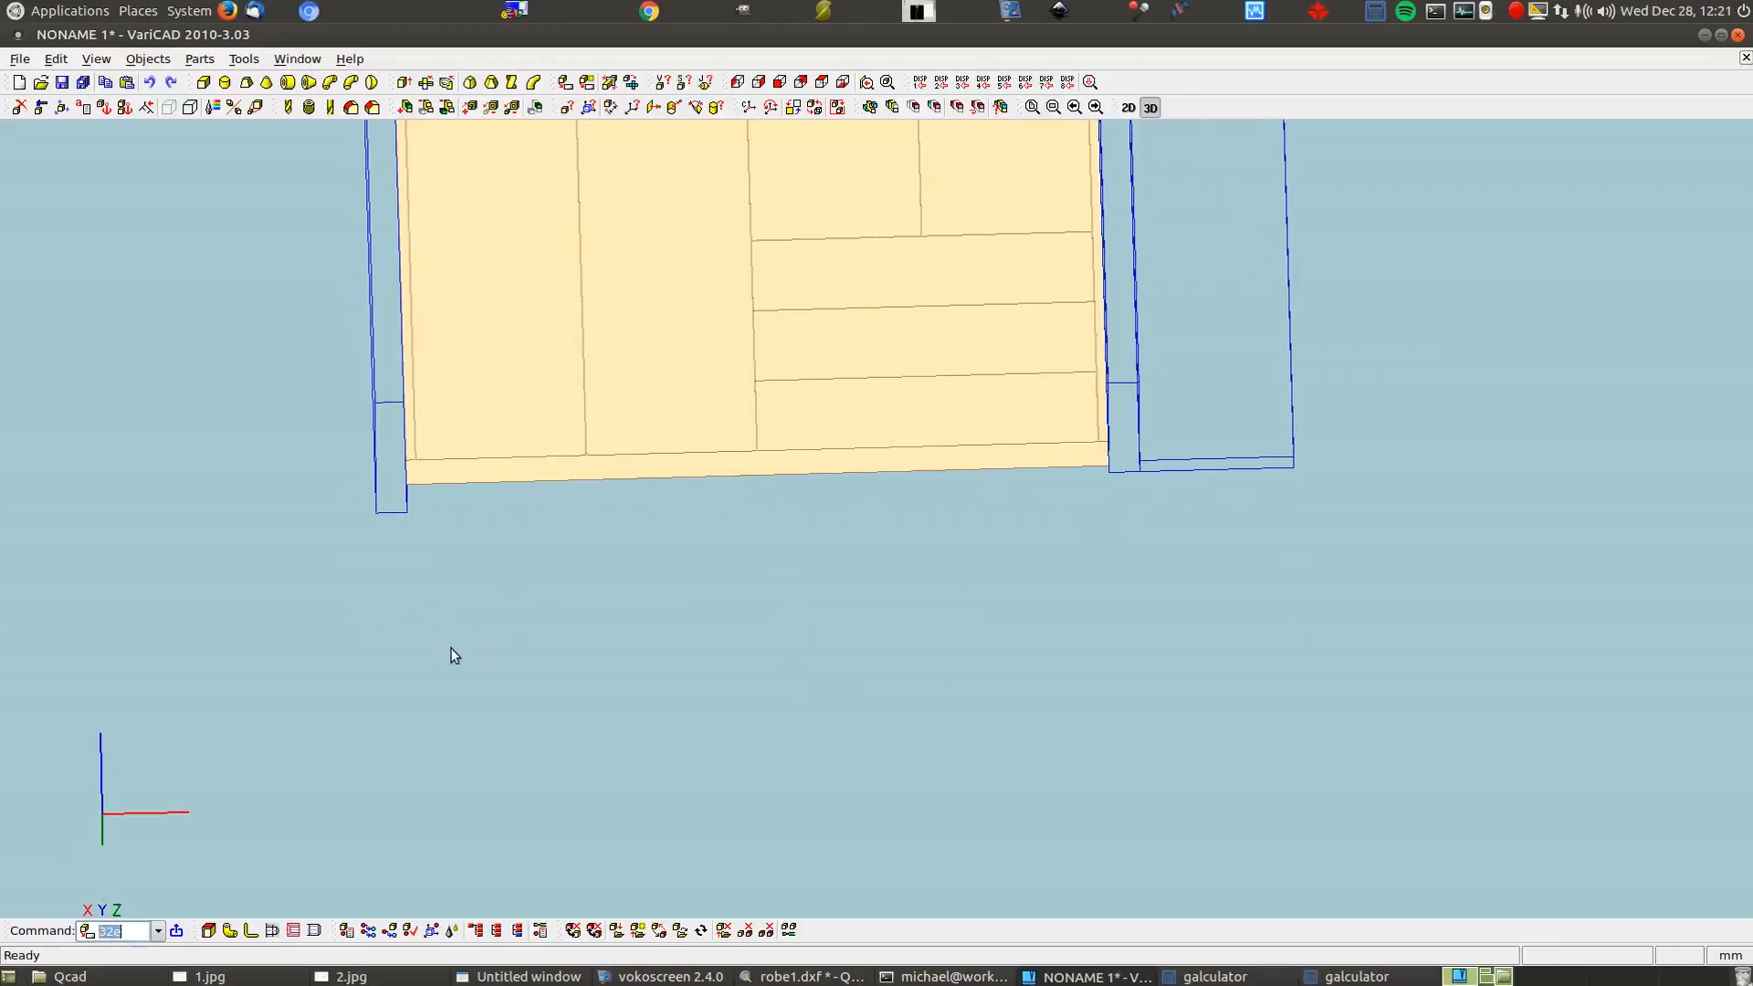
pyautogui.moveTo(1166, 657); pyautogui.dragTo(1196, 571)
pyautogui.moveTo(1192, 575); pyautogui.dragTo(1227, 814, button='middle')
pyautogui.scroll(-3, 1229, 789)
pyautogui.moveTo(1232, 797); pyautogui.dragTo(1269, 756)
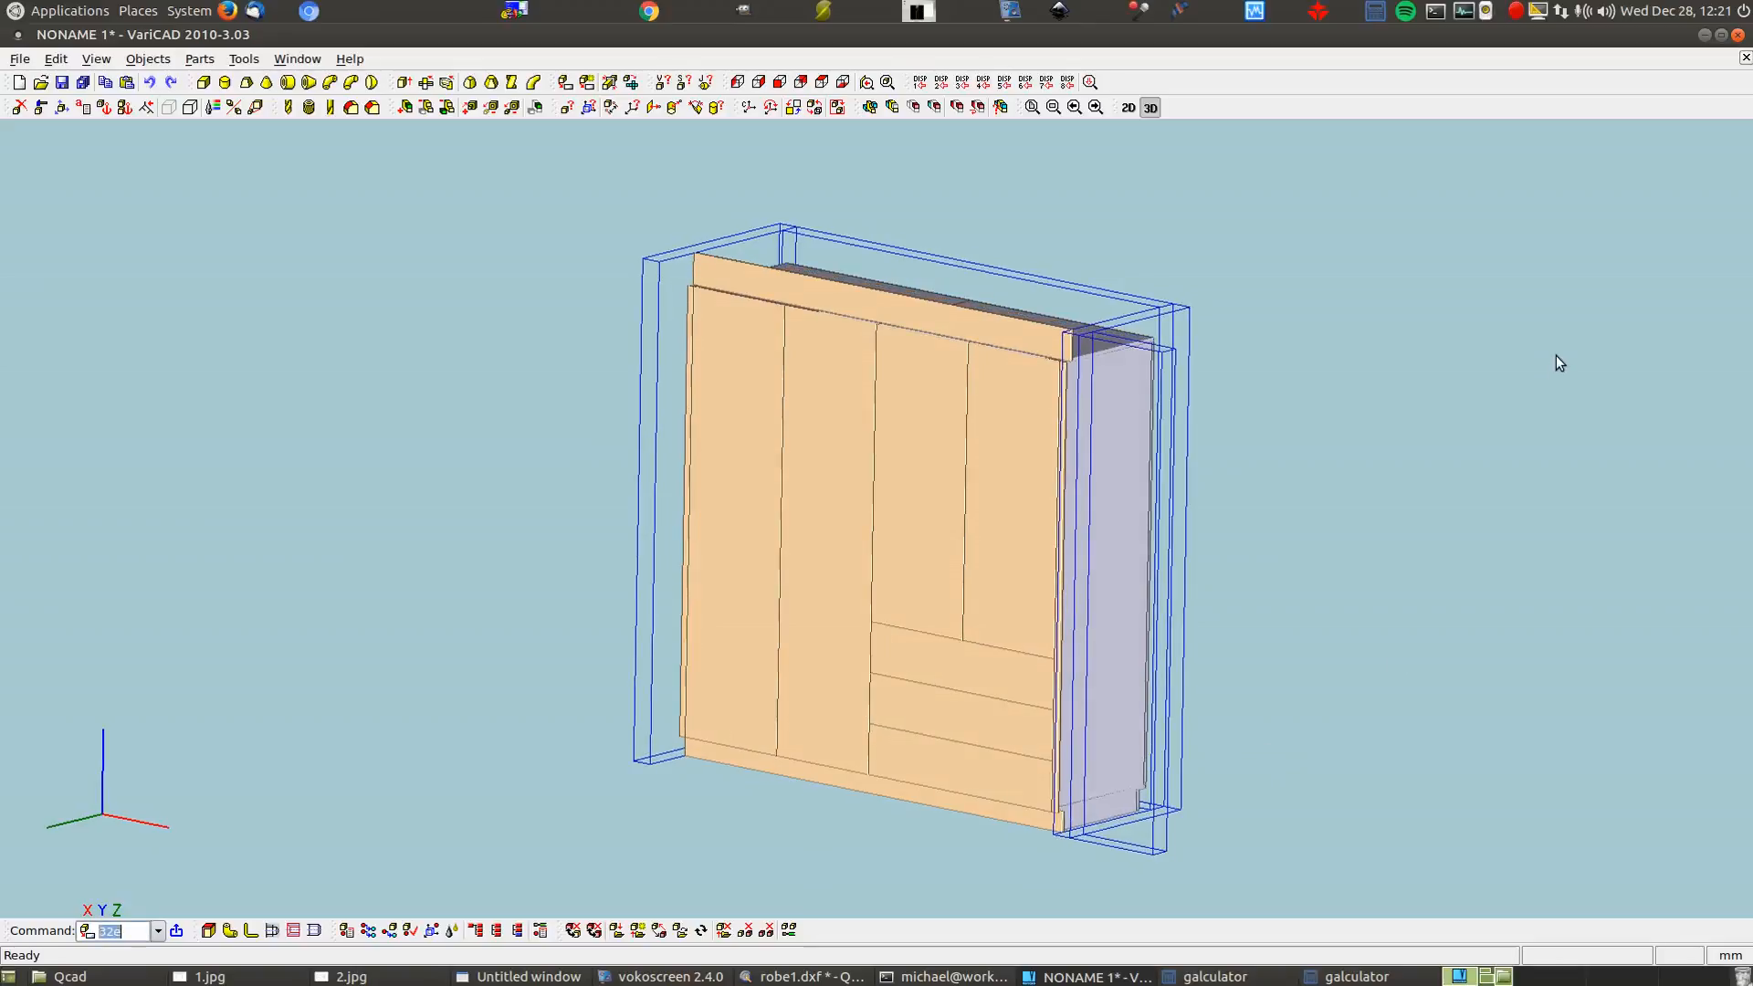
# Generate a 2D view from the oblique 3D angle with hidden lines turned off
pyautogui.click(564, 84)
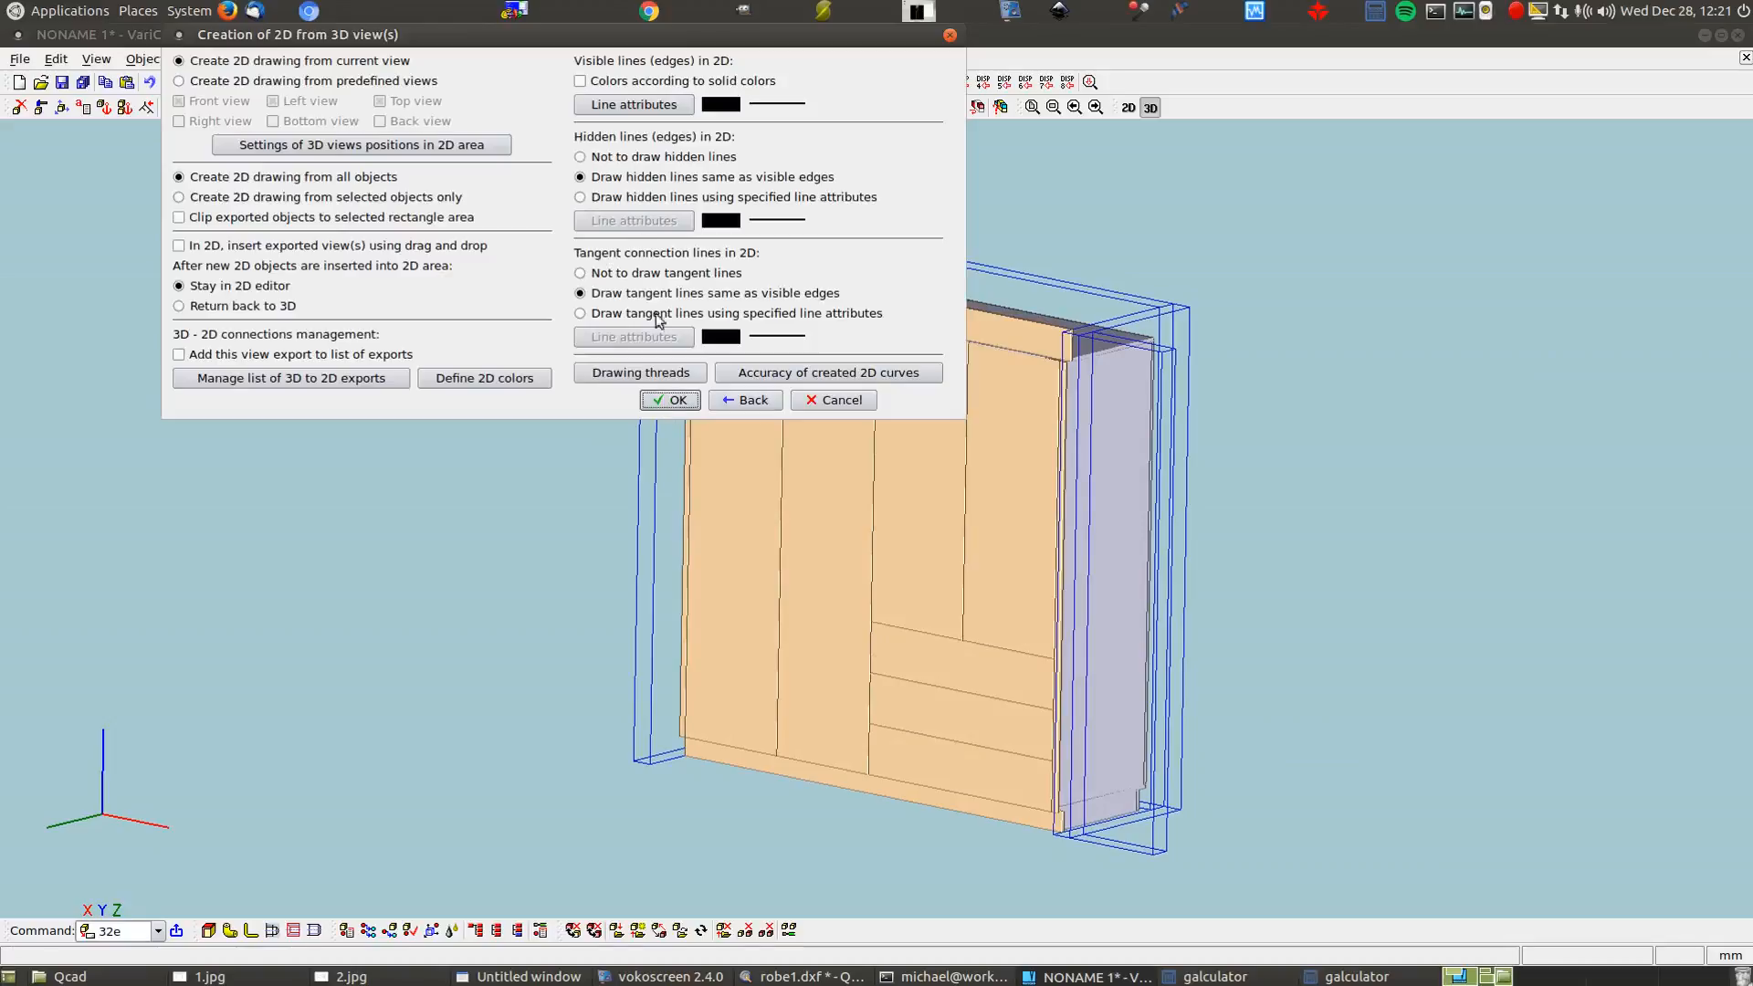
pyautogui.click(630, 159)
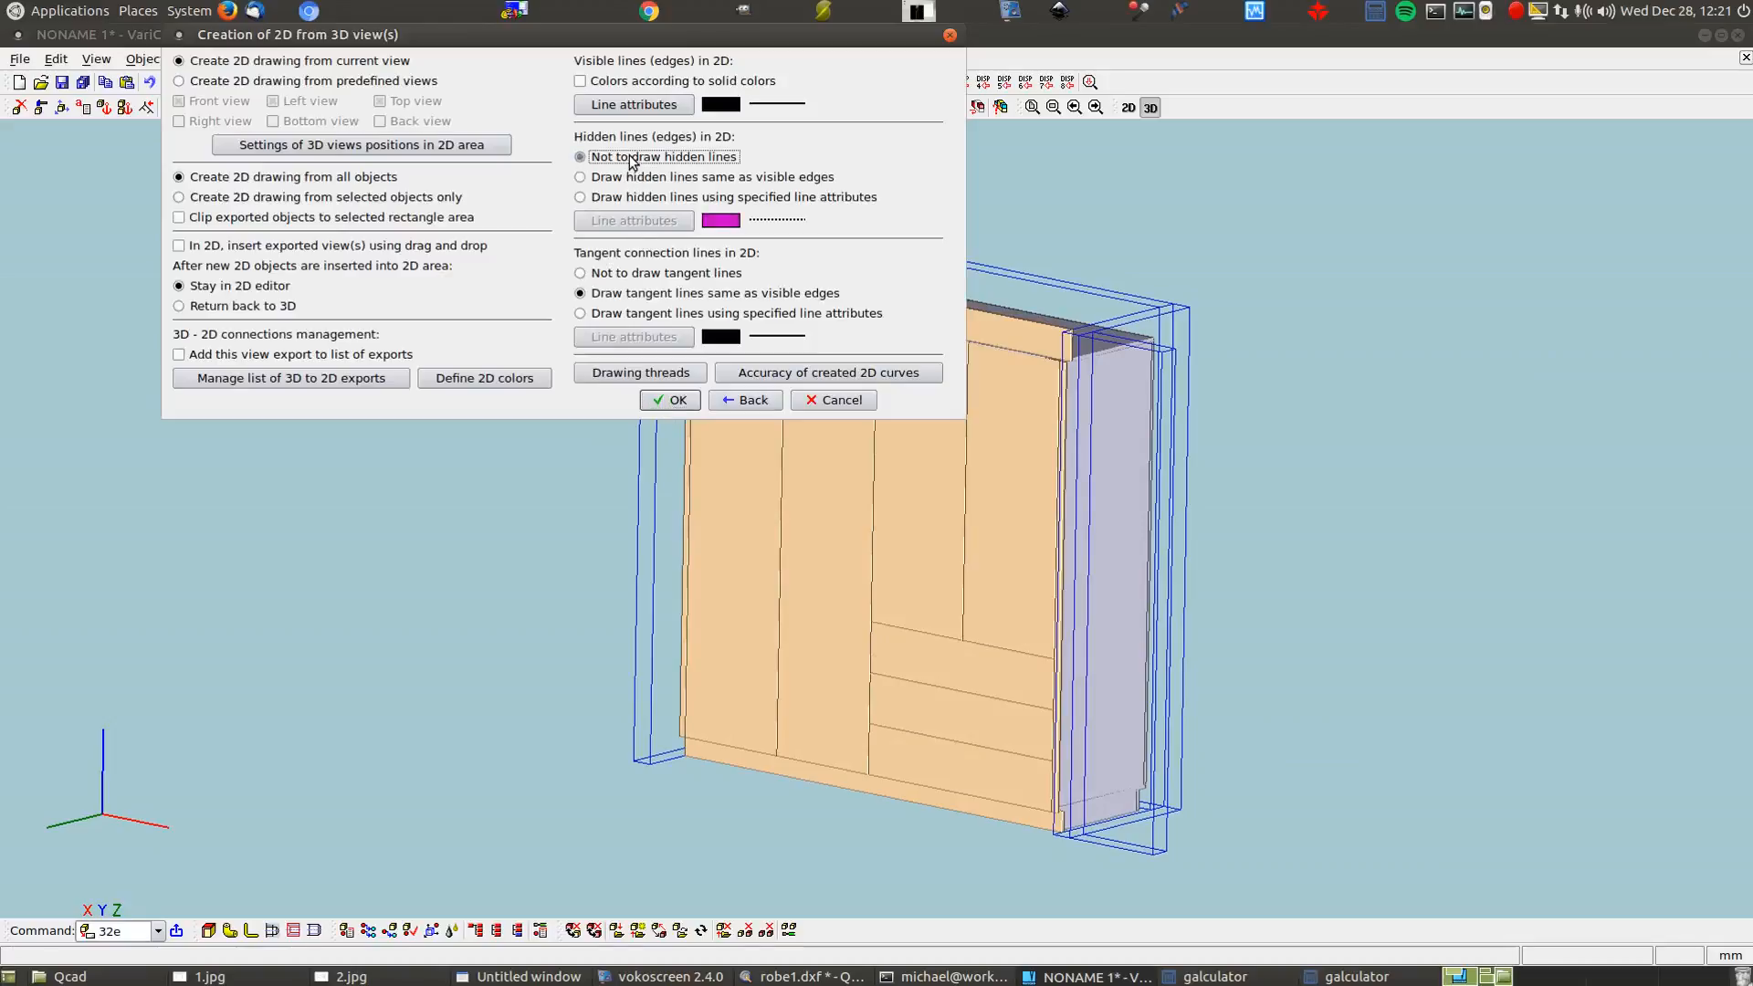
pyautogui.click(670, 403)
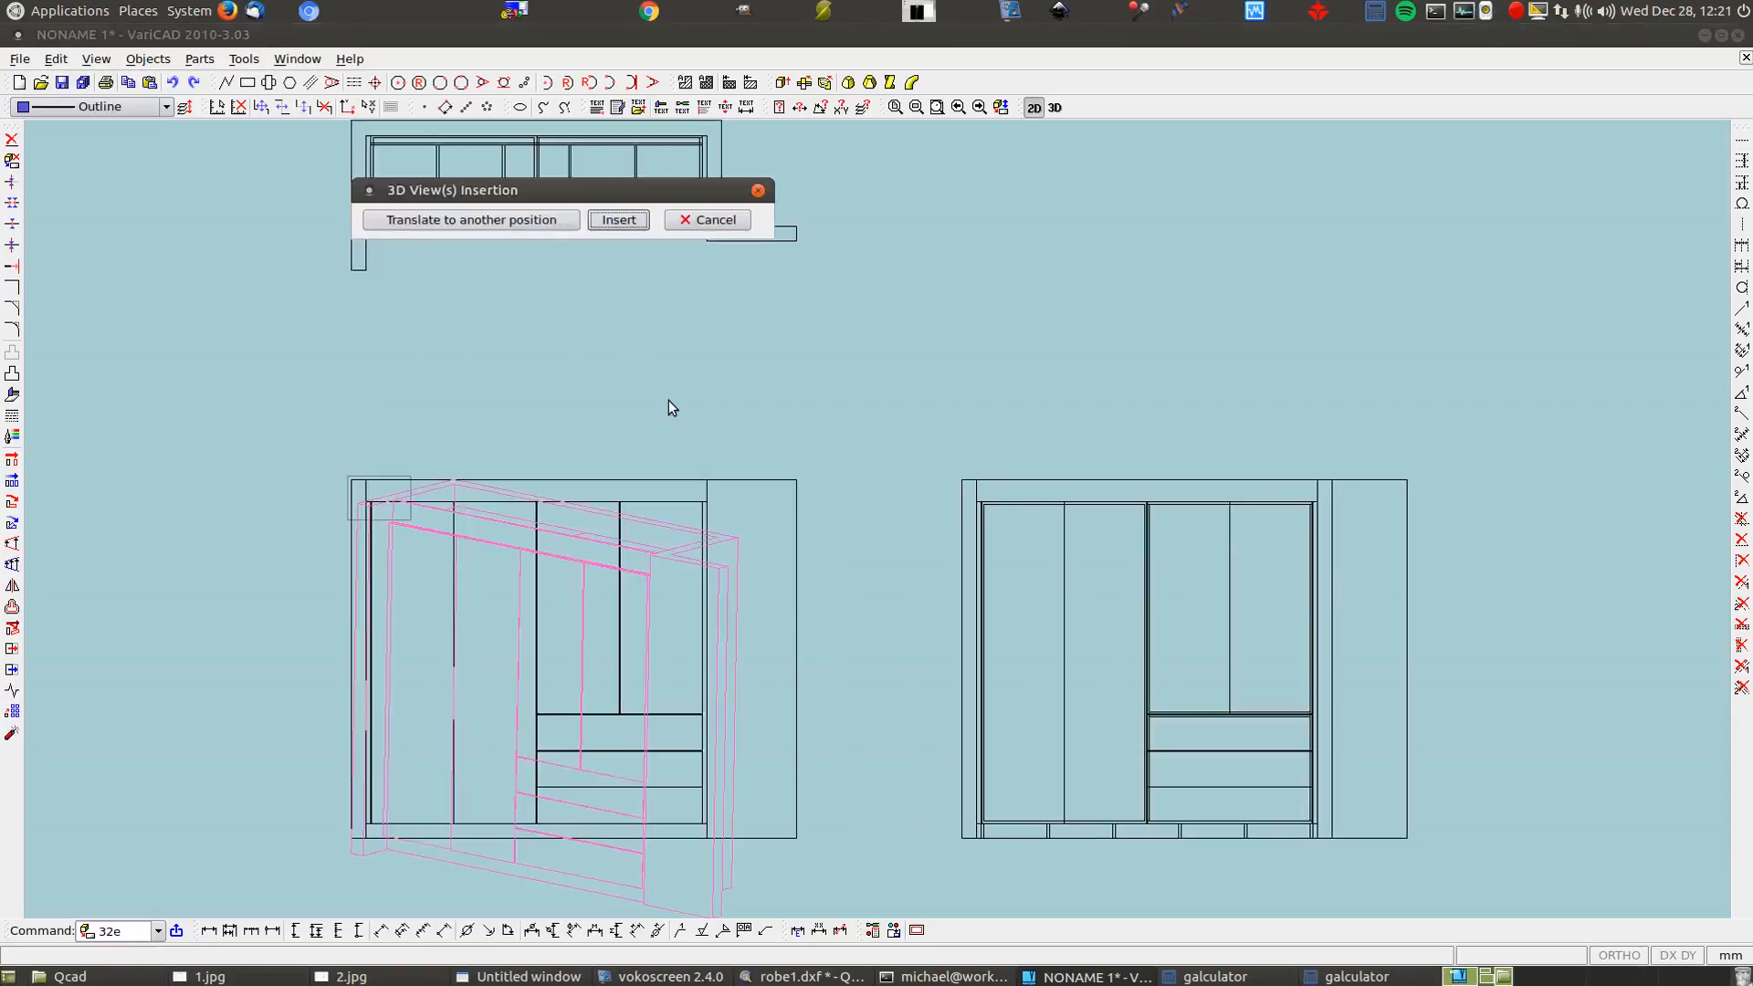
# Move the angled 3D view above the right front elevation and insert it
pyautogui.click(539, 223)
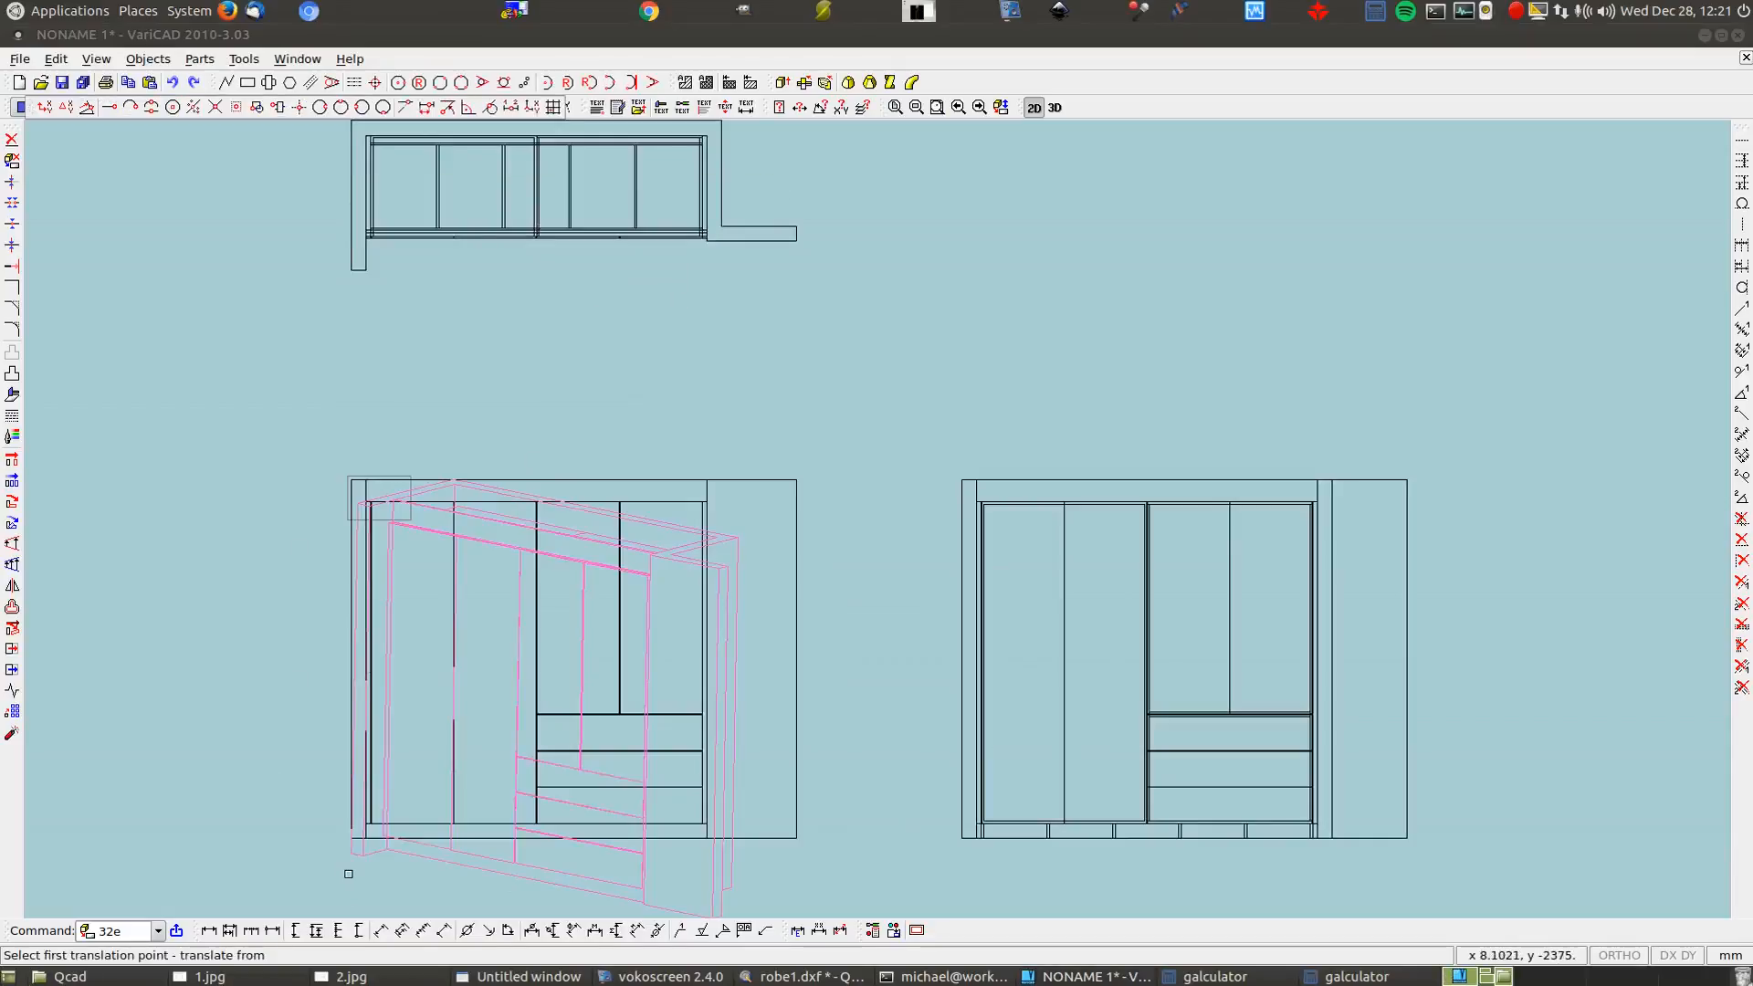
pyautogui.scroll(1, 827, 763)
pyautogui.scroll(-1, 834, 724)
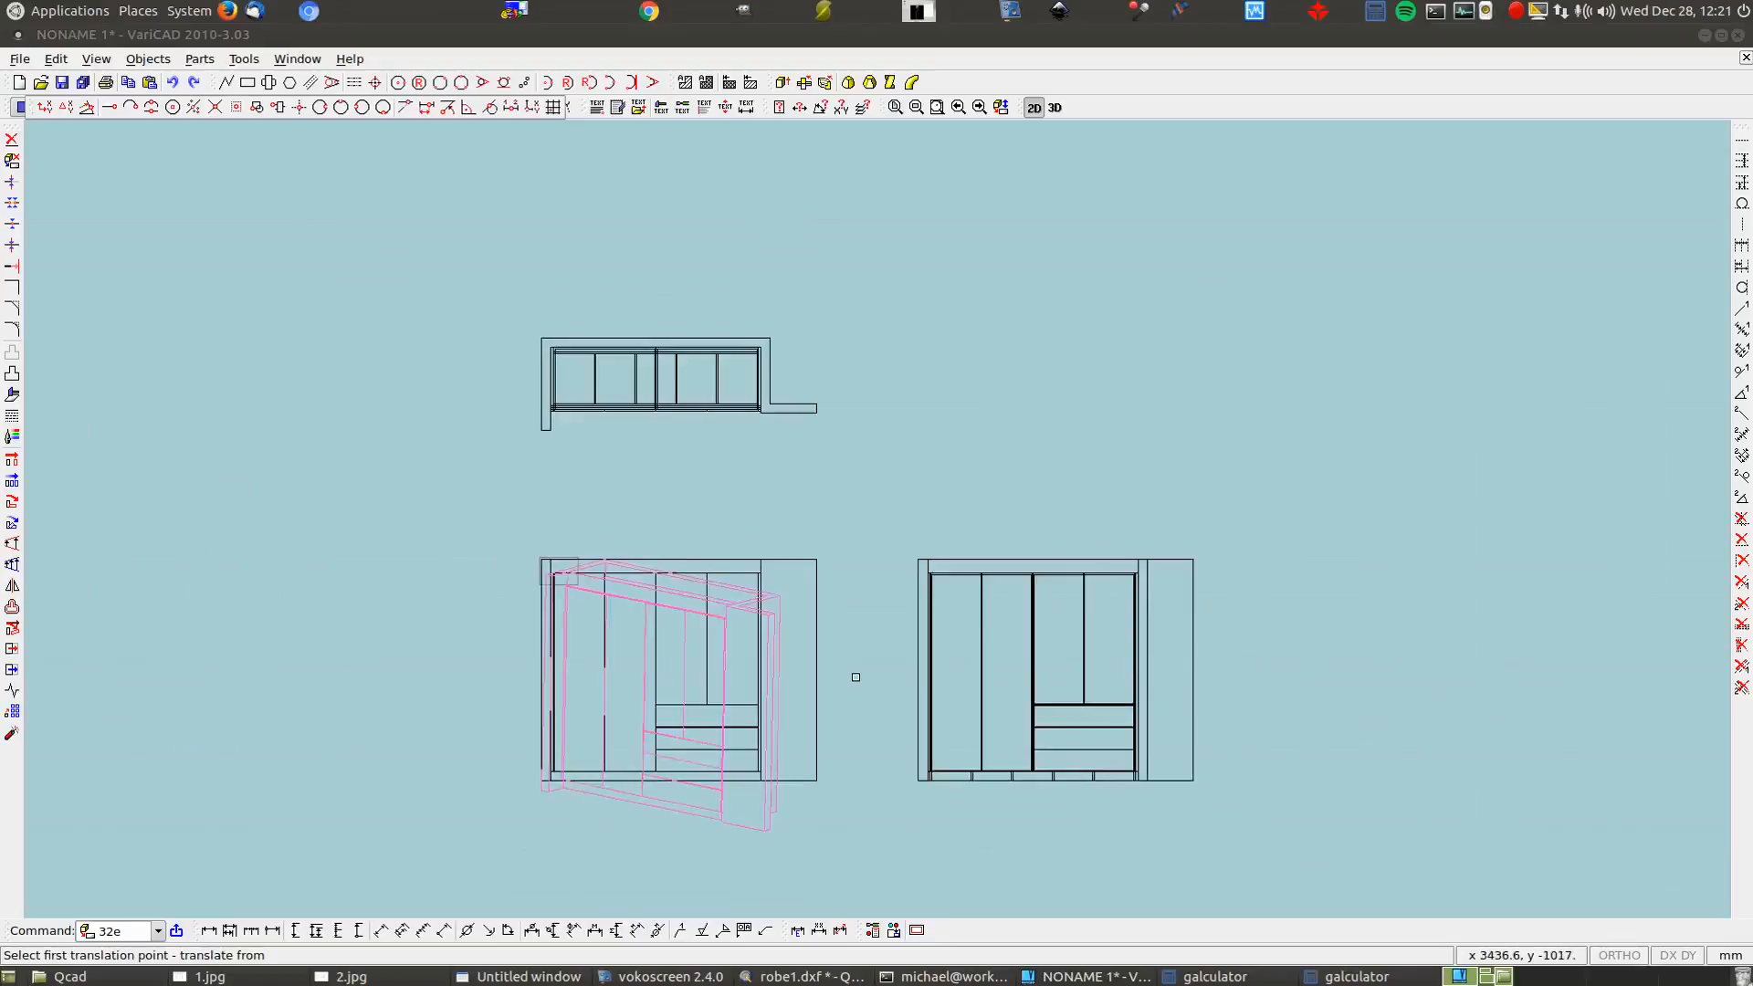
pyautogui.click(765, 832)
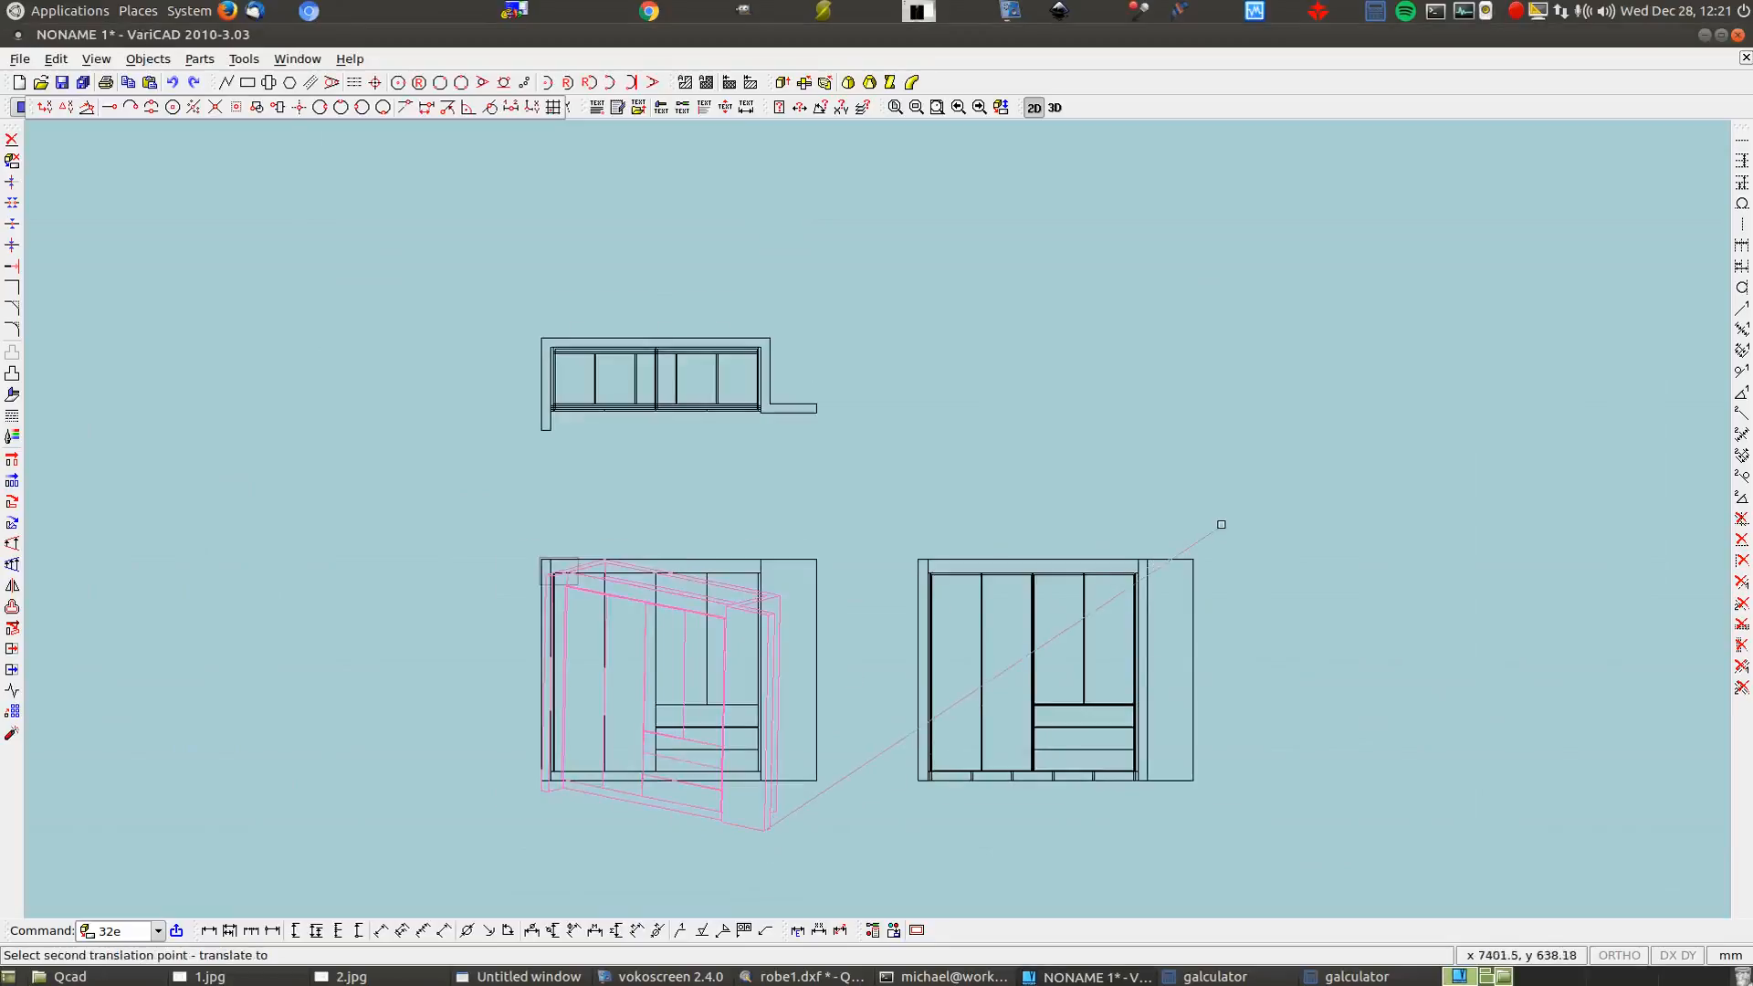
pyautogui.click(1147, 560)
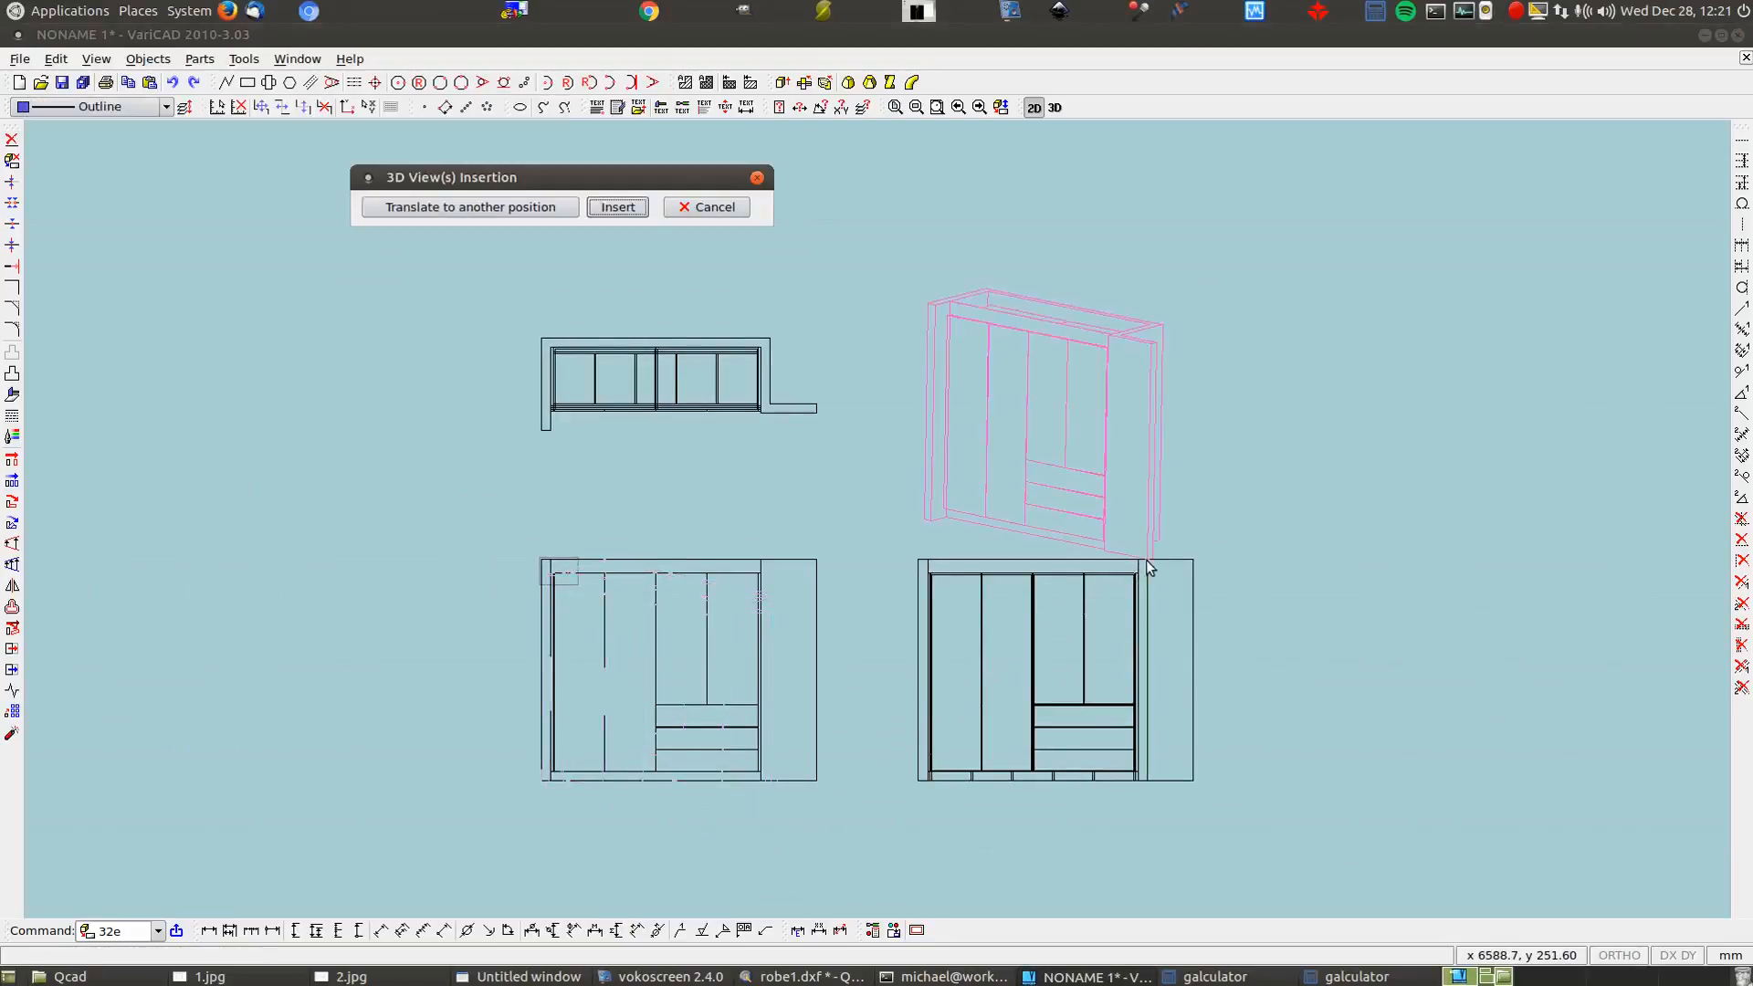
pyautogui.click(535, 215)
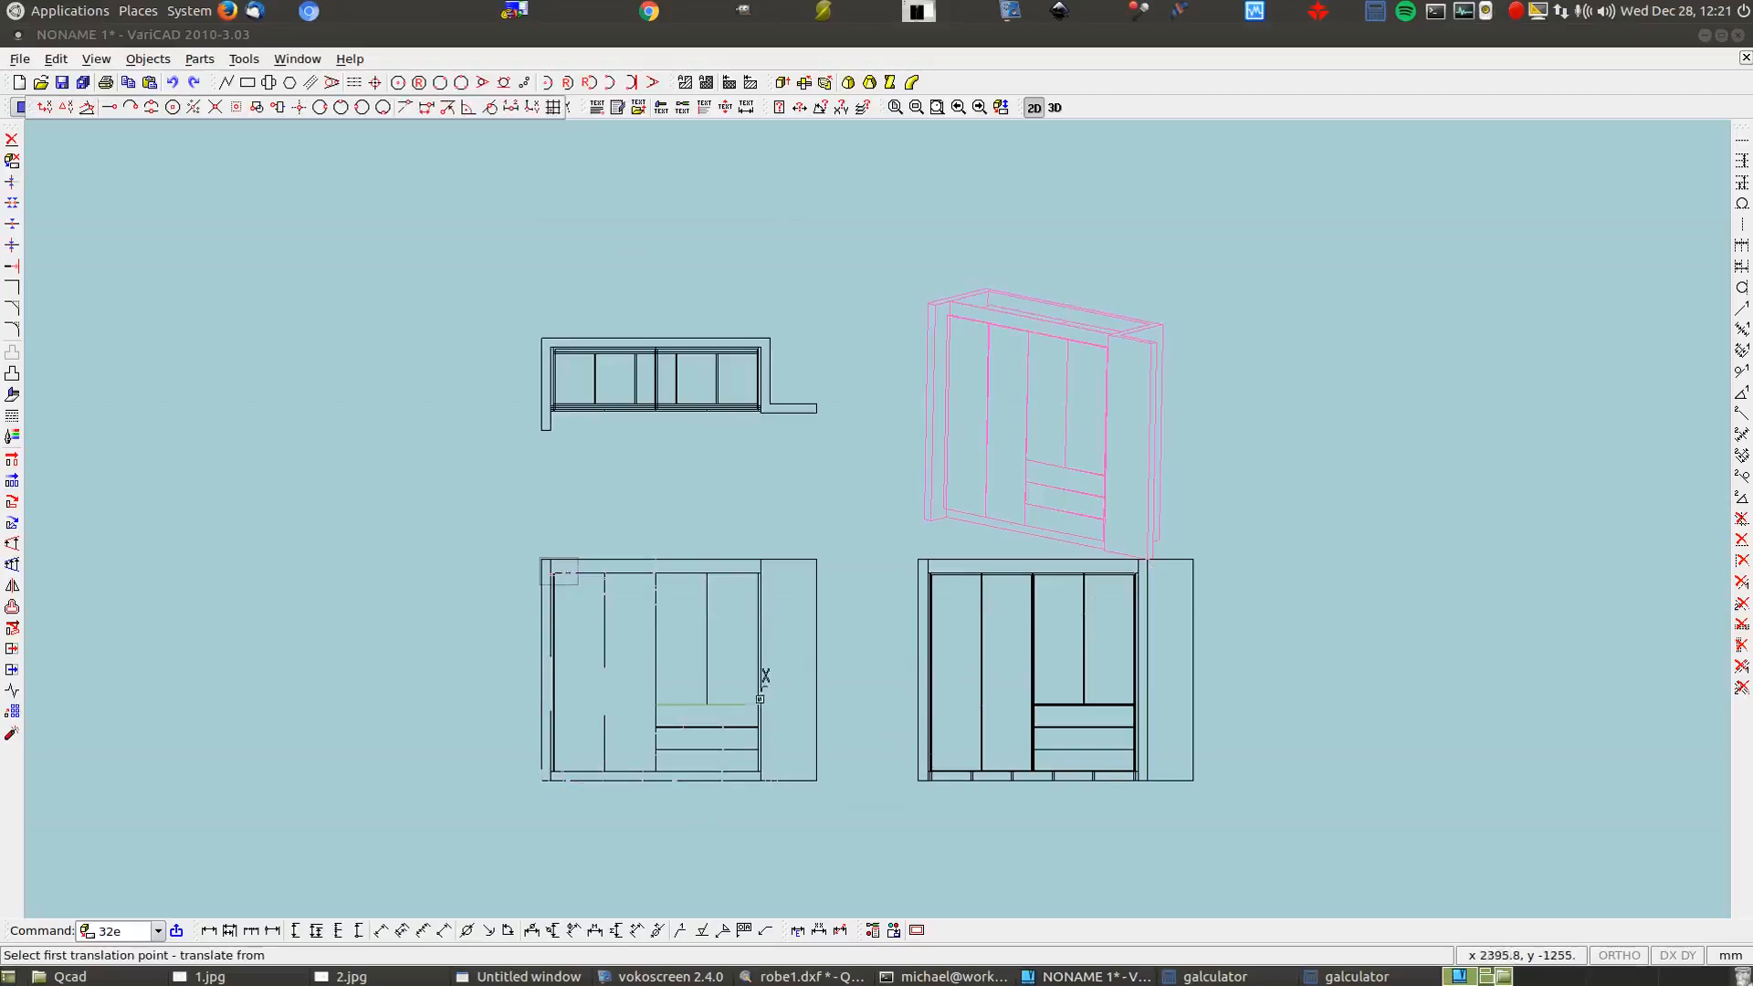
pyautogui.click(766, 408)
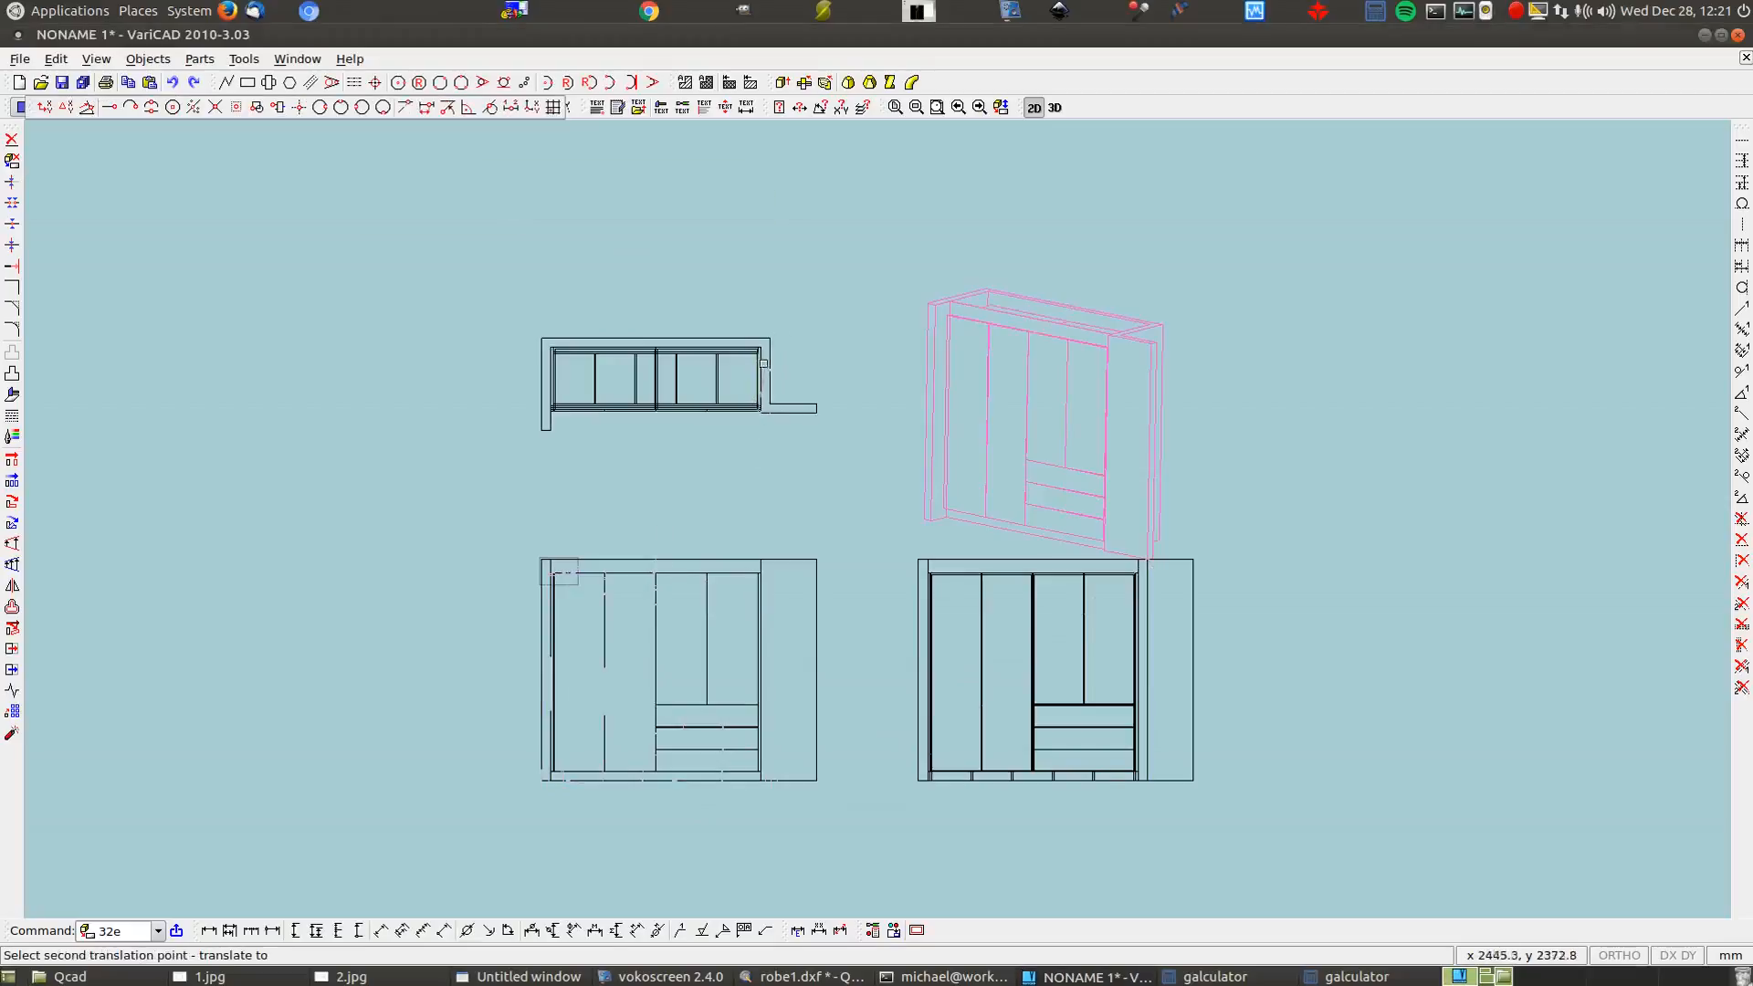
pyautogui.click(763, 344)
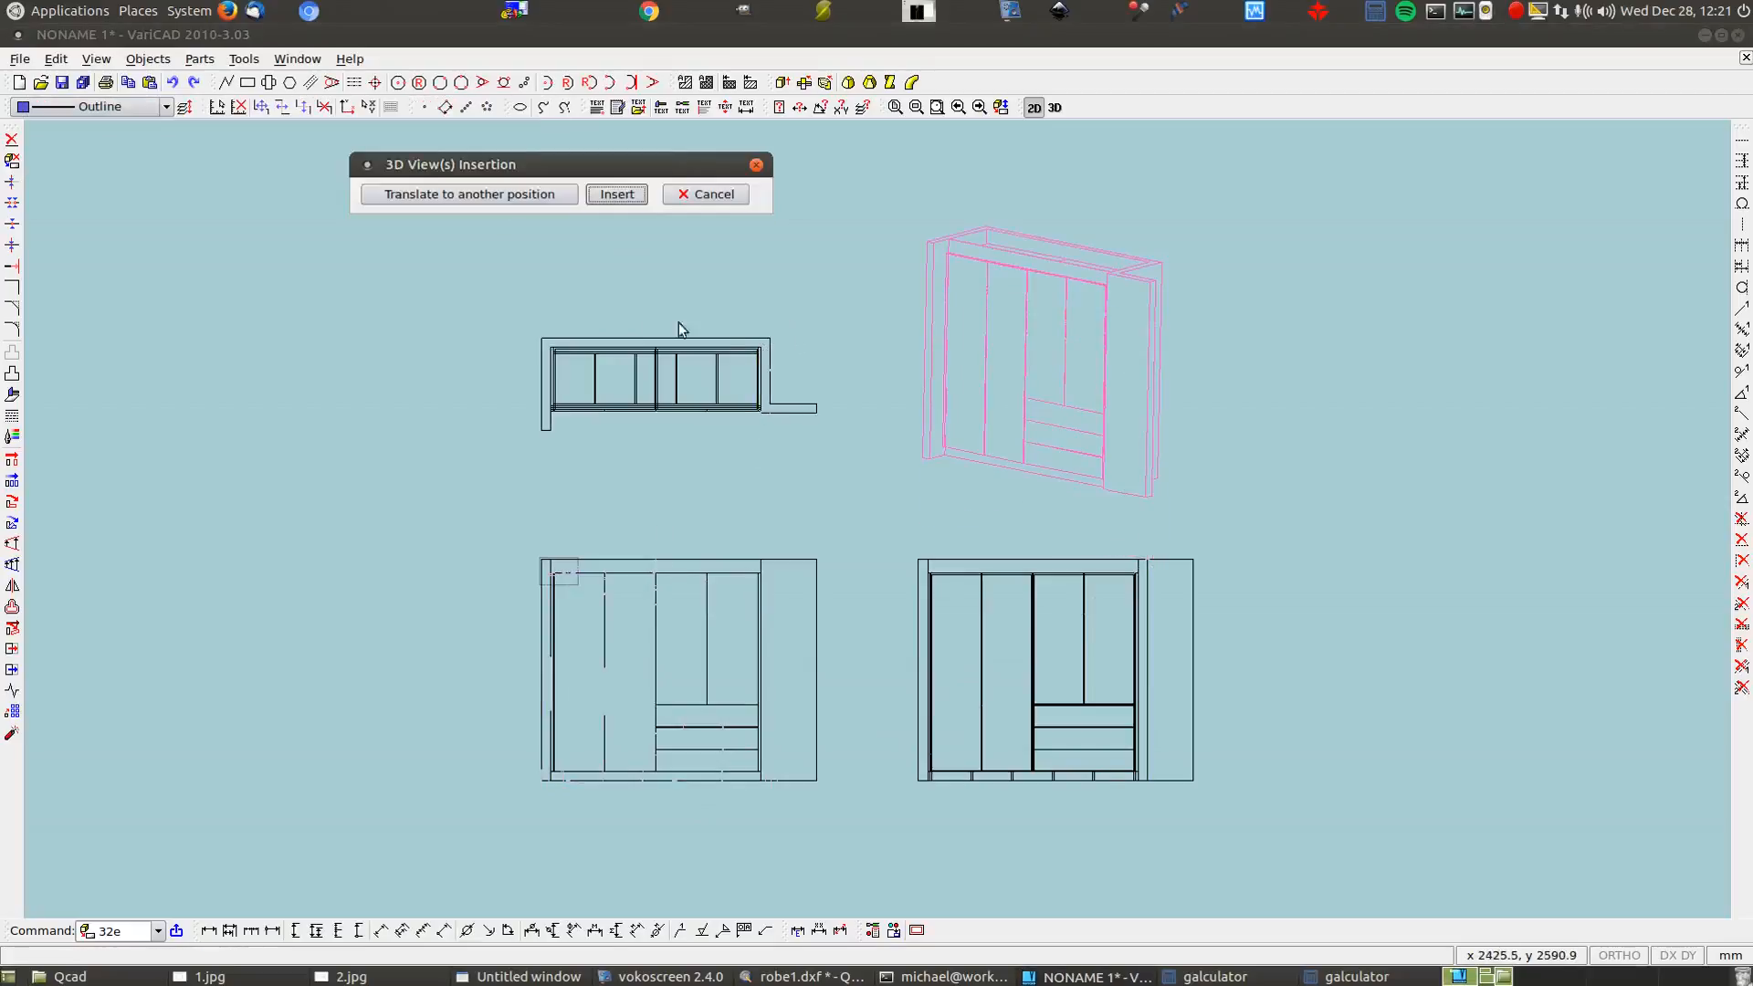
pyautogui.click(618, 195)
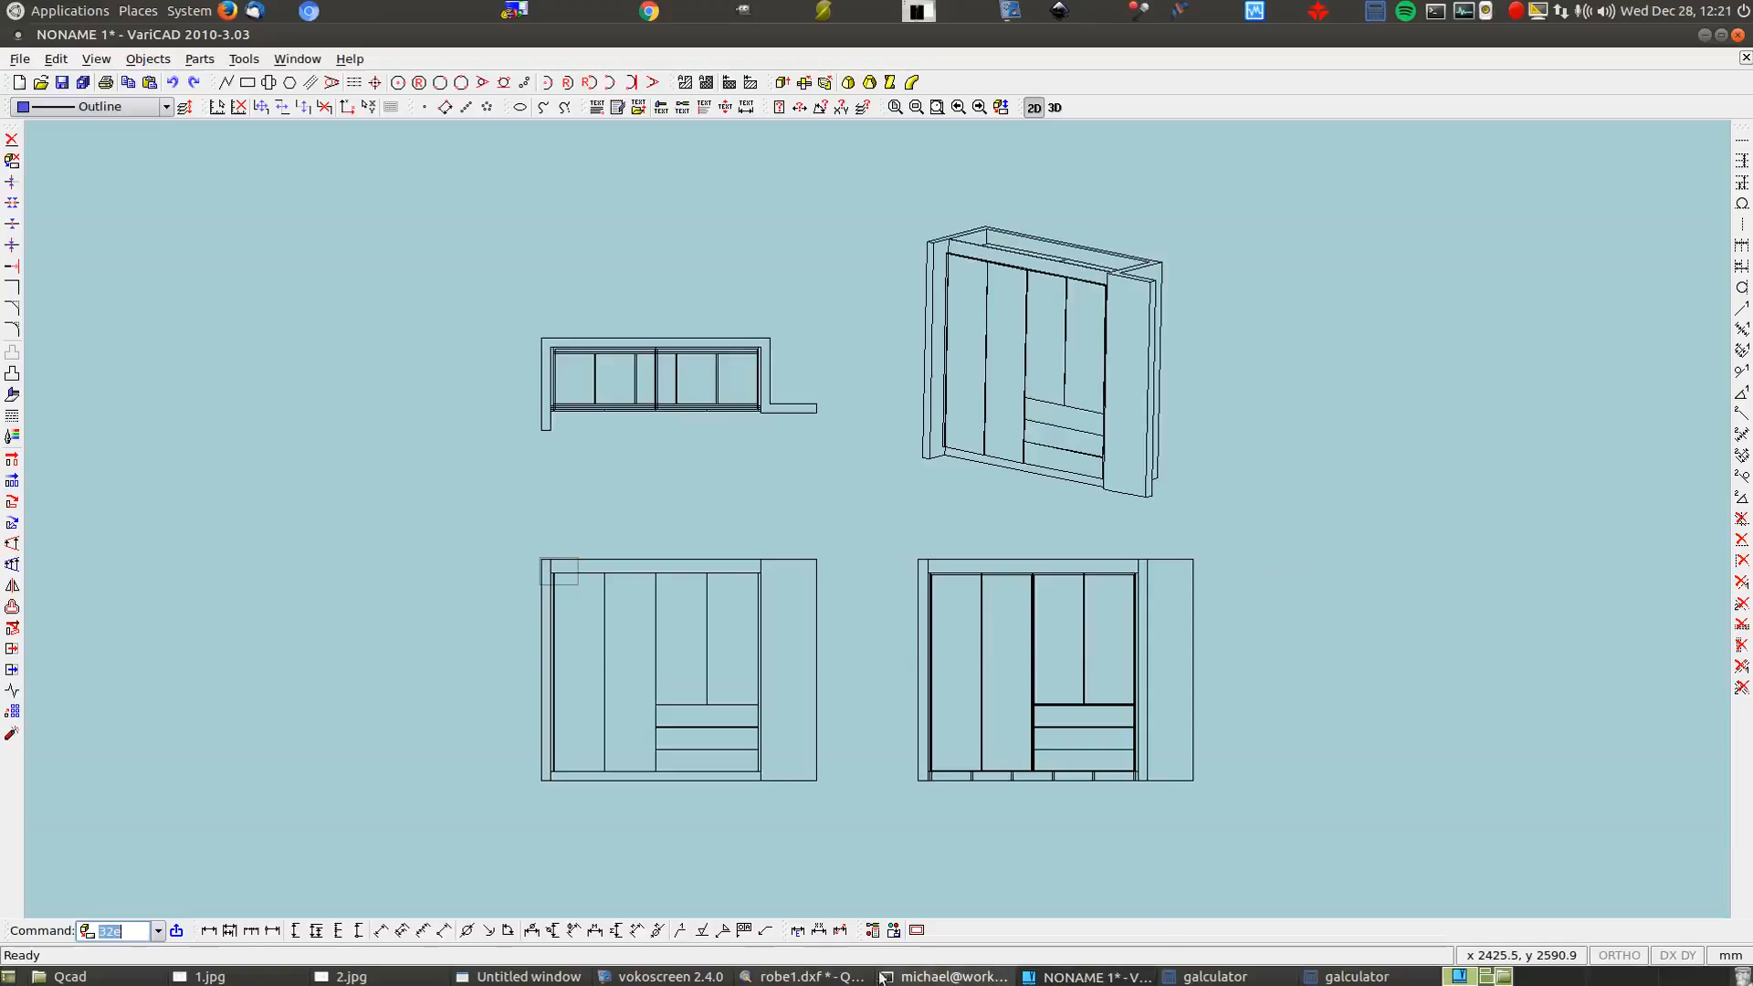
# Look over the whole robe1.dxf plan in QCAD, then return to VariCAD's 3D model
pyautogui.click(808, 977)
pyautogui.scroll(2, 1057, 538)
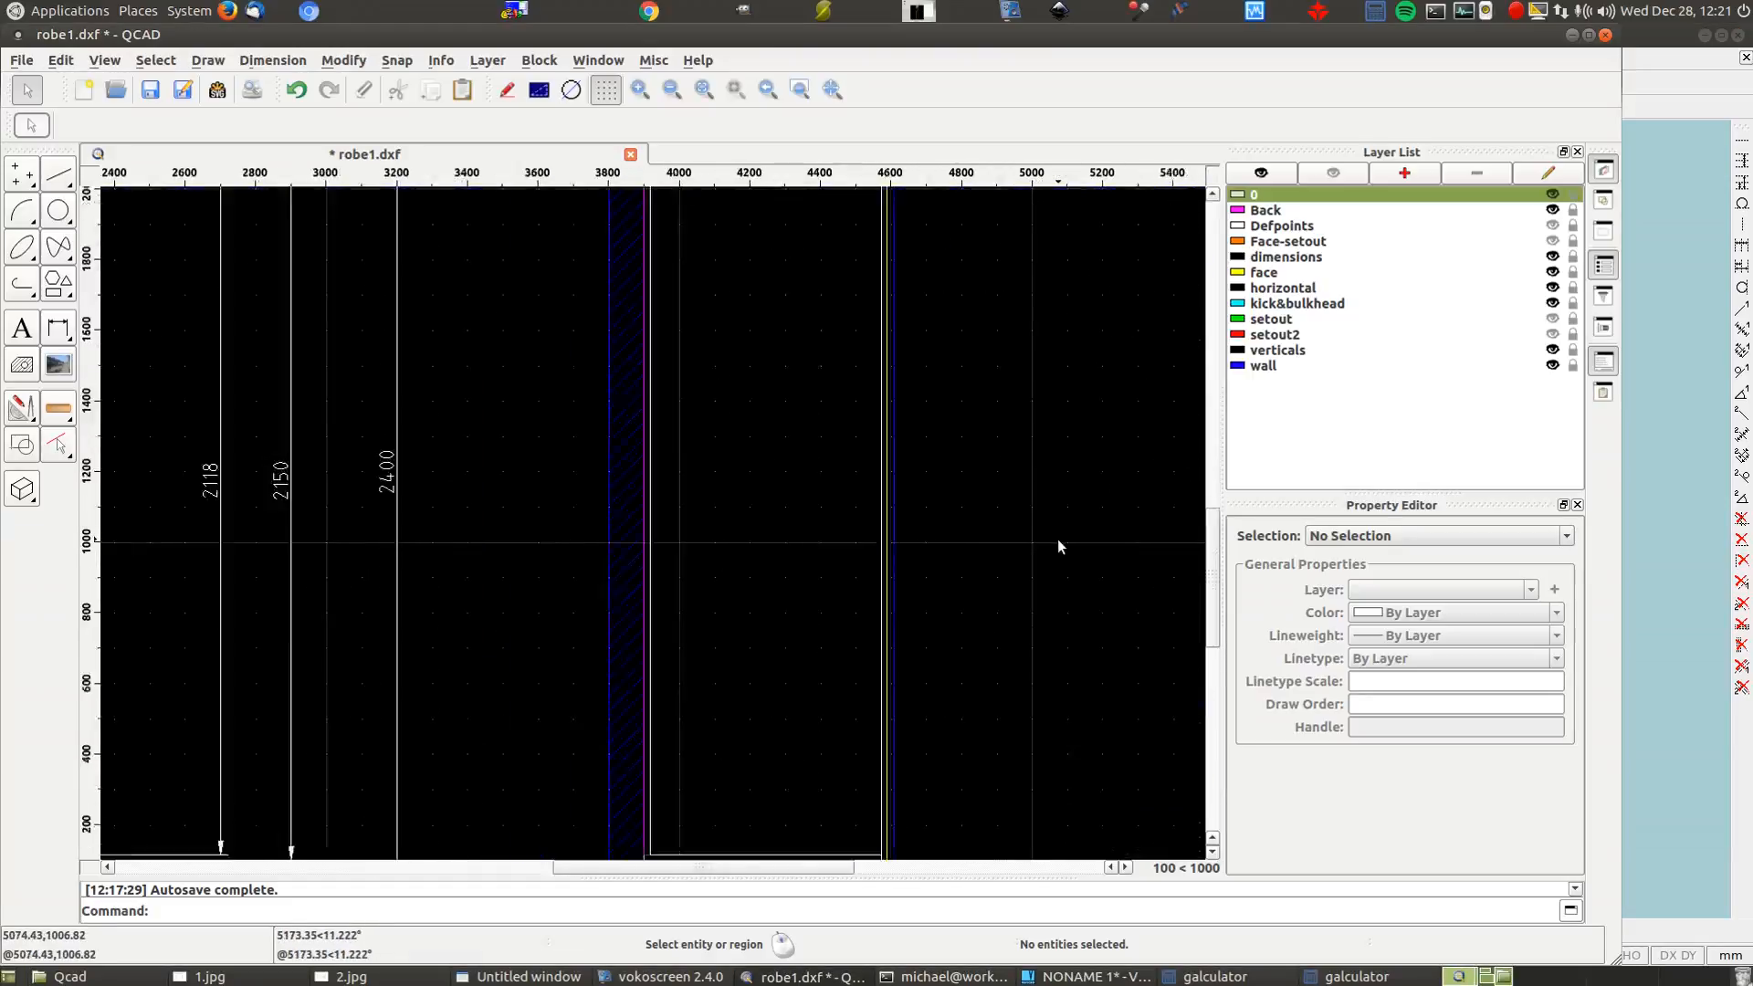
pyautogui.scroll(-4, 1054, 546)
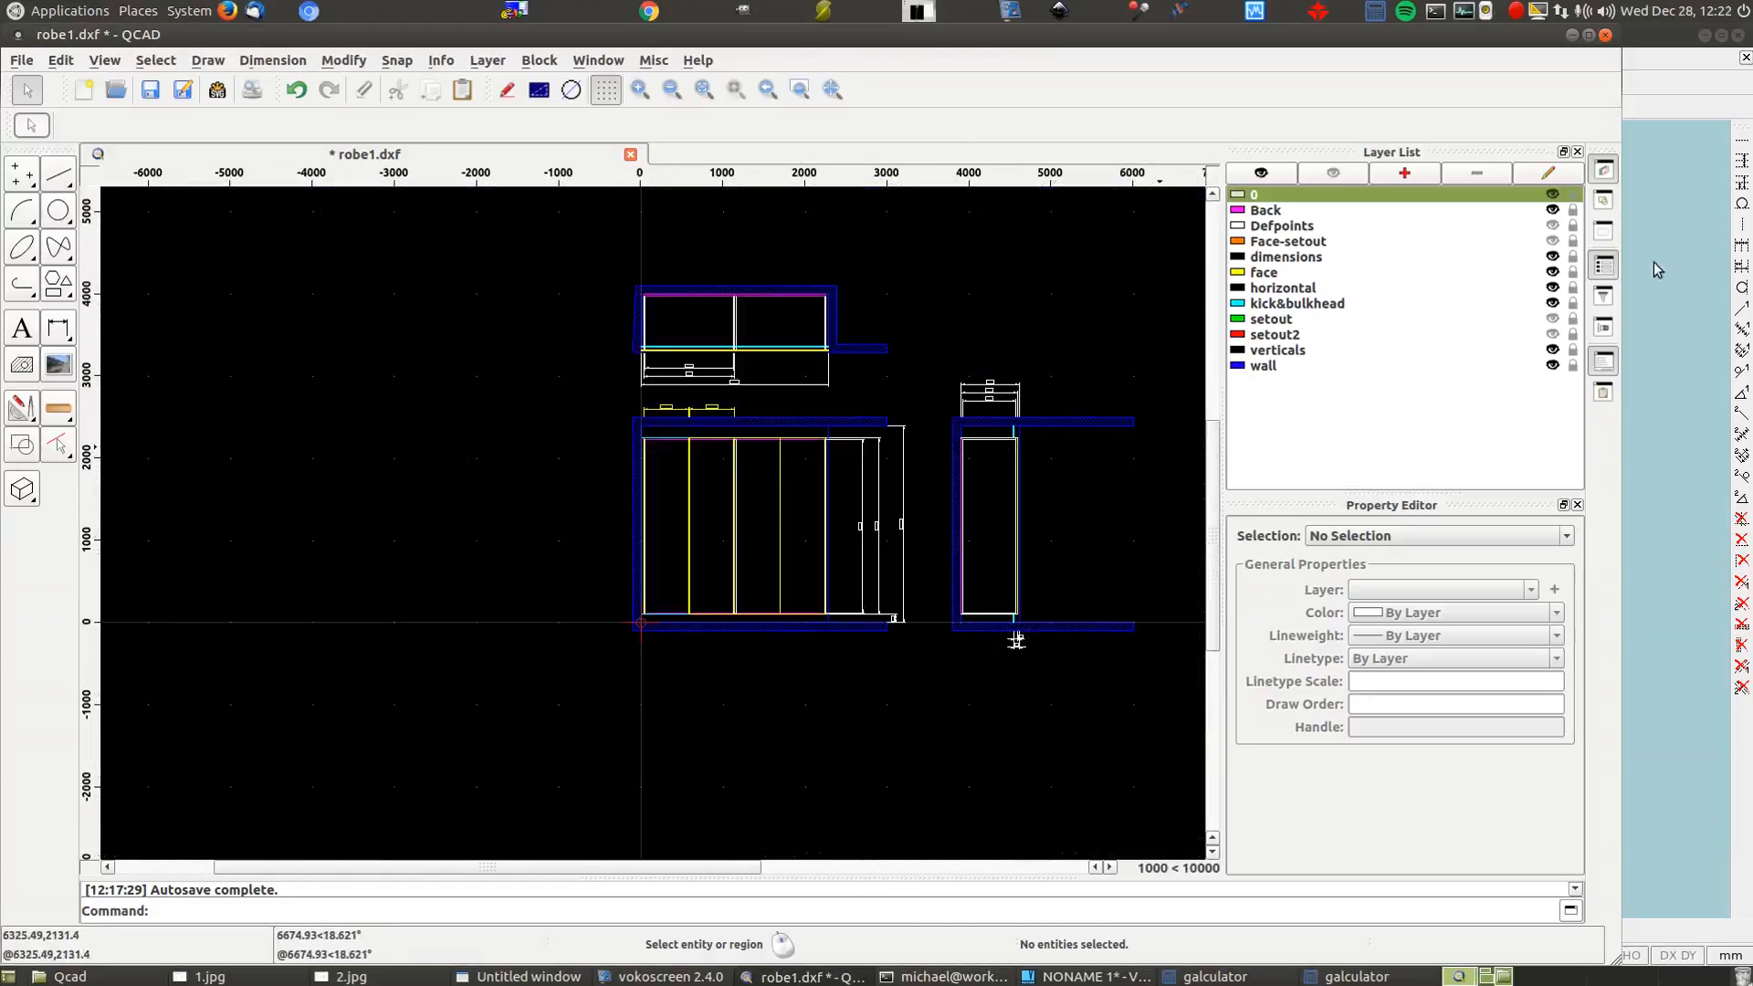
pyautogui.click(1663, 48)
pyautogui.click(1054, 107)
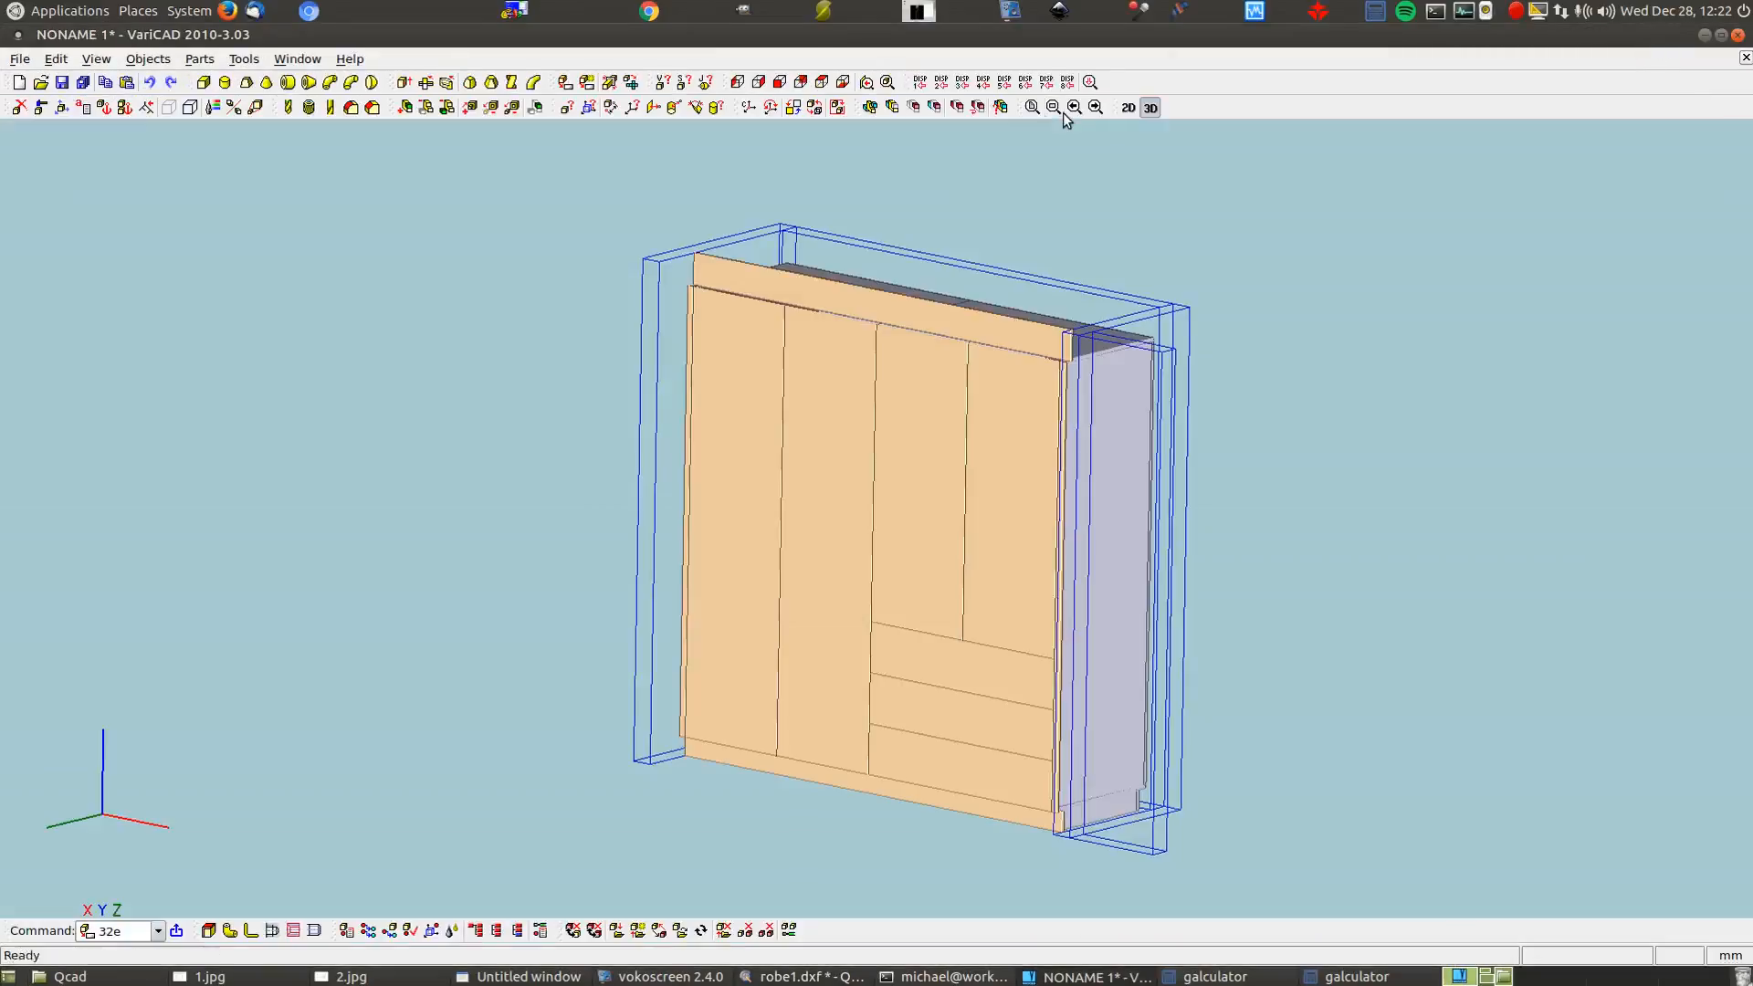
# Set the bottom view of the wardrobe and generate a 2D drawing from it
pyautogui.click(843, 83)
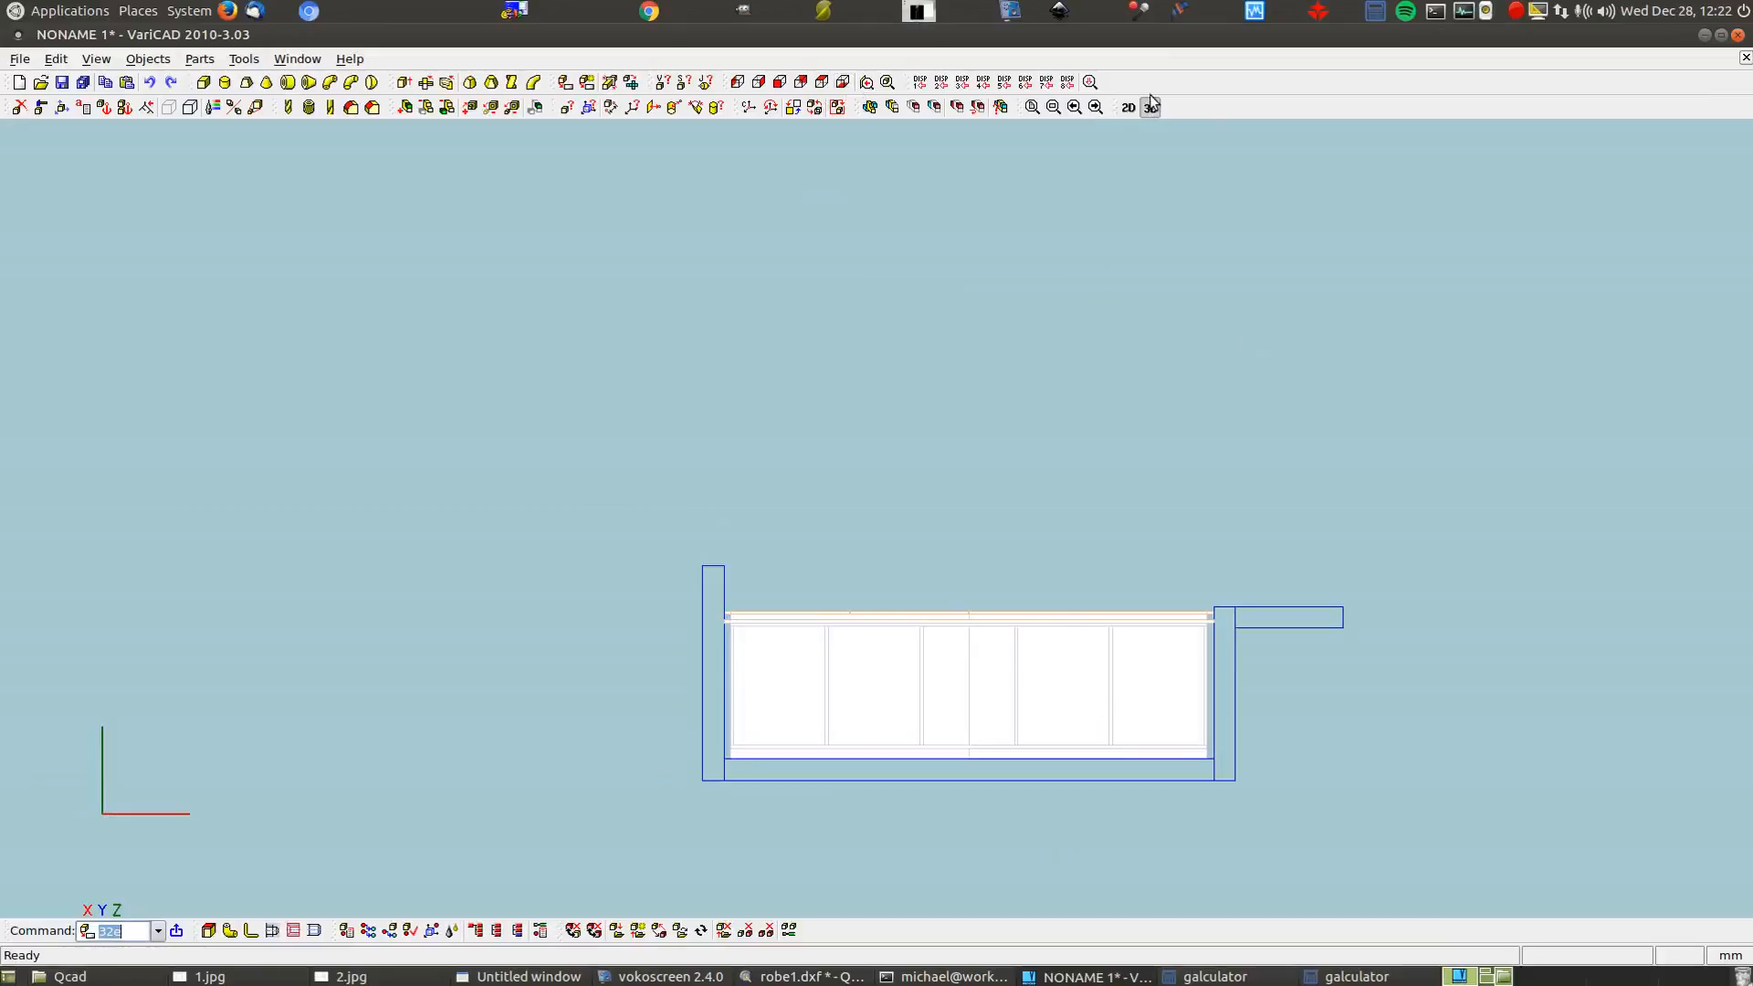
pyautogui.click(564, 82)
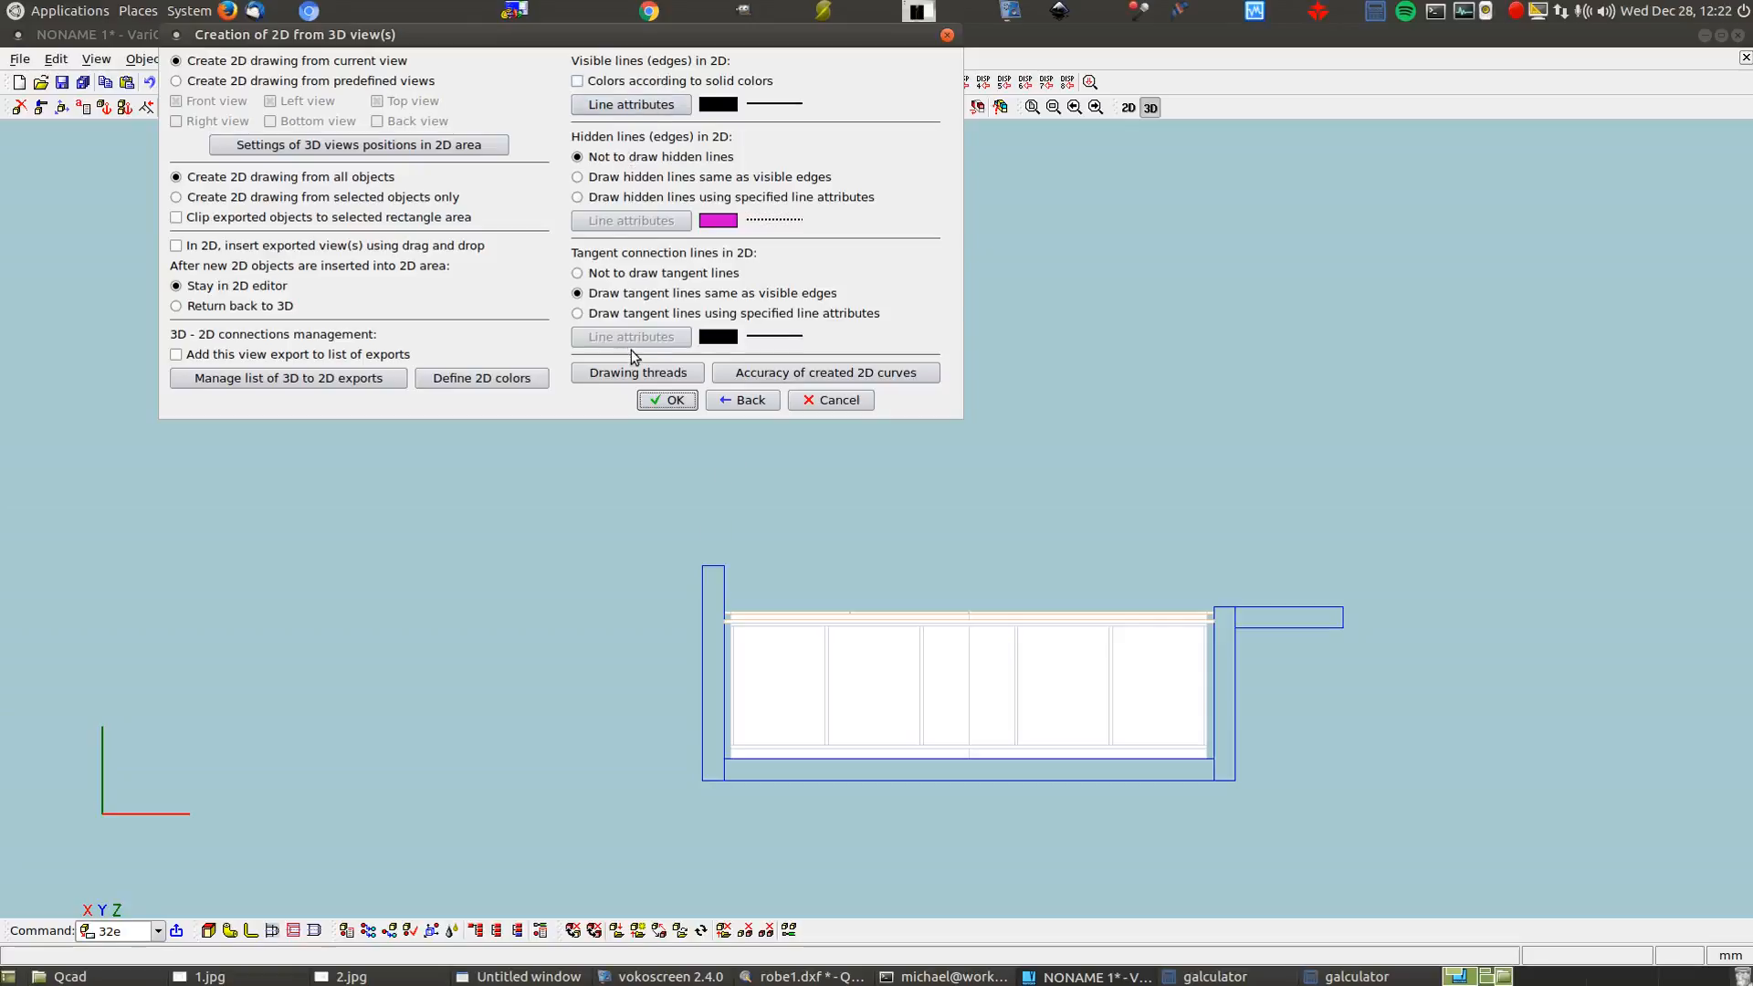
pyautogui.click(666, 400)
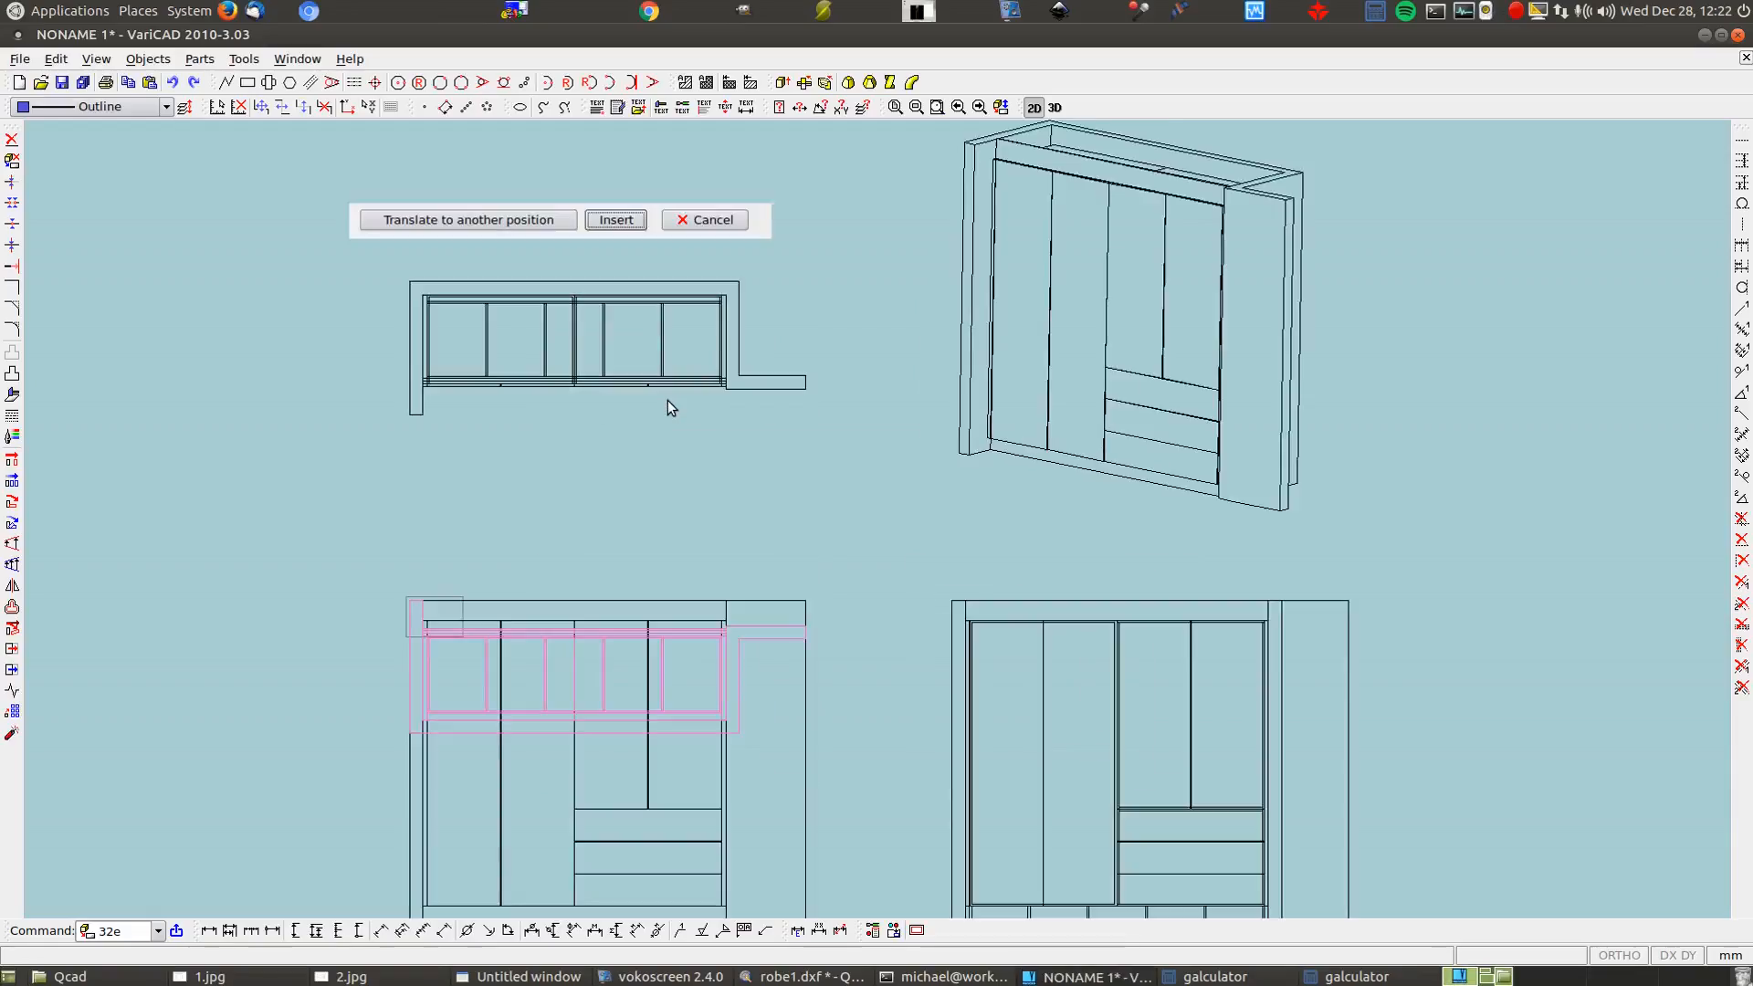
pyautogui.scroll(-1, 671, 472)
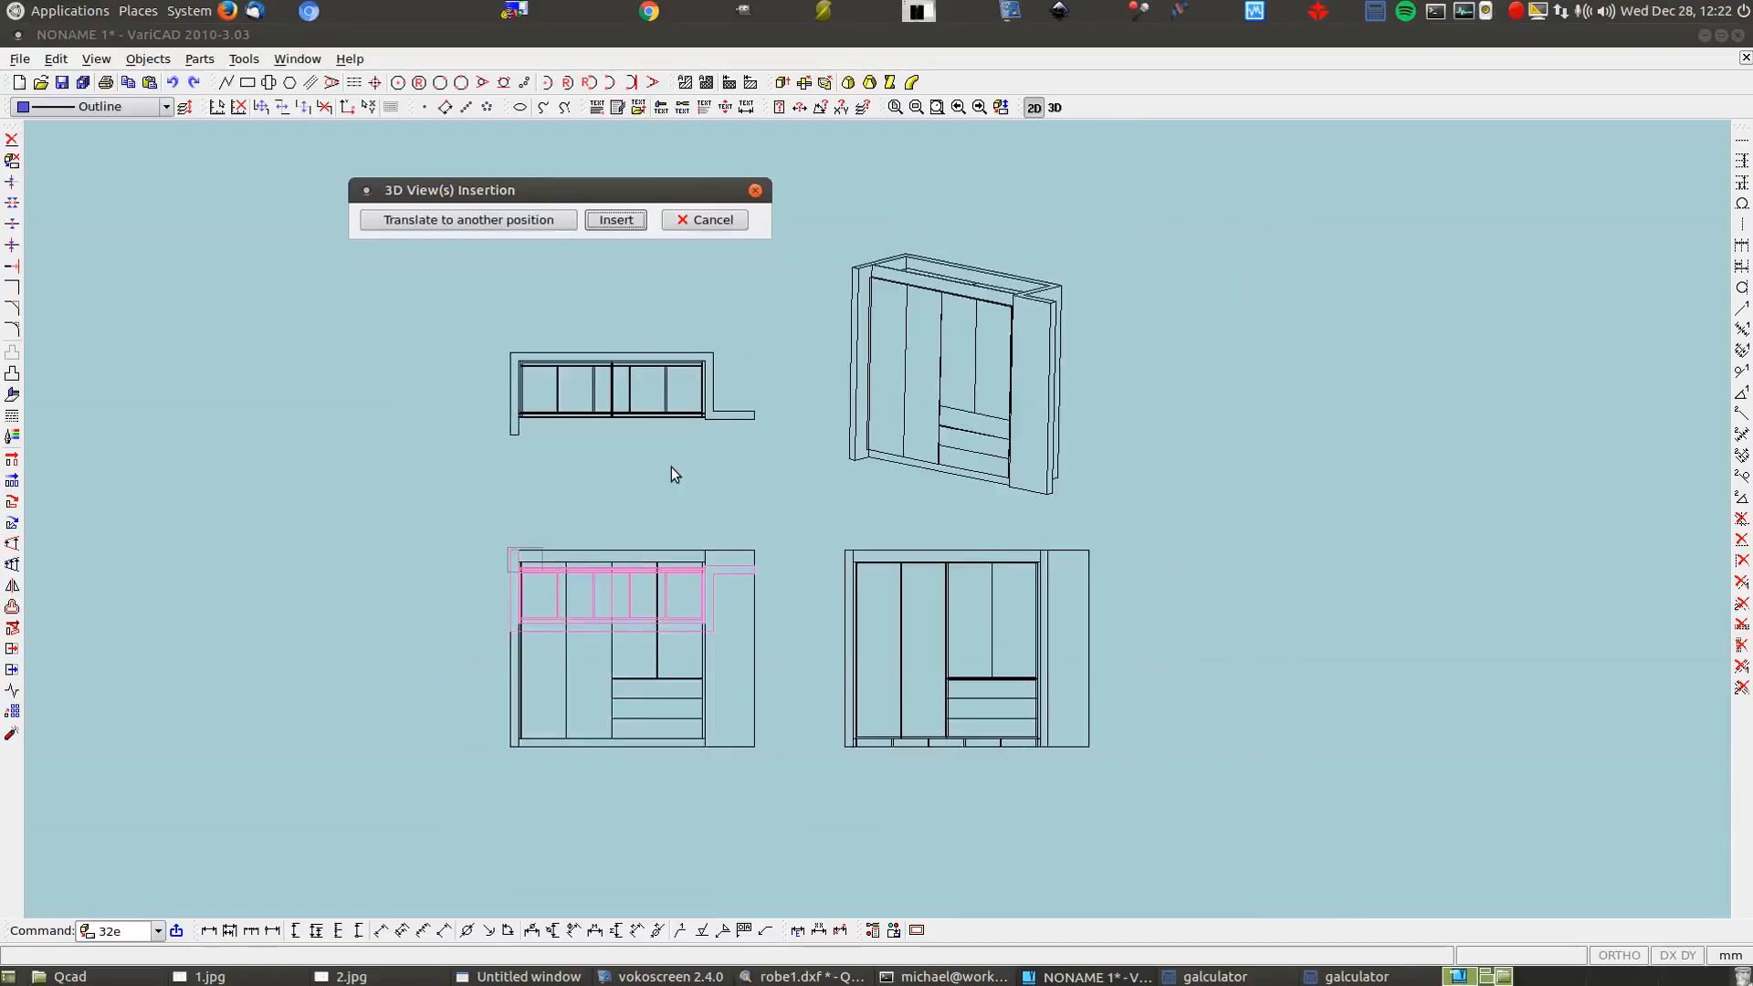
# Move the new plan view in two shifts above the existing top view and insert it
pyautogui.click(557, 221)
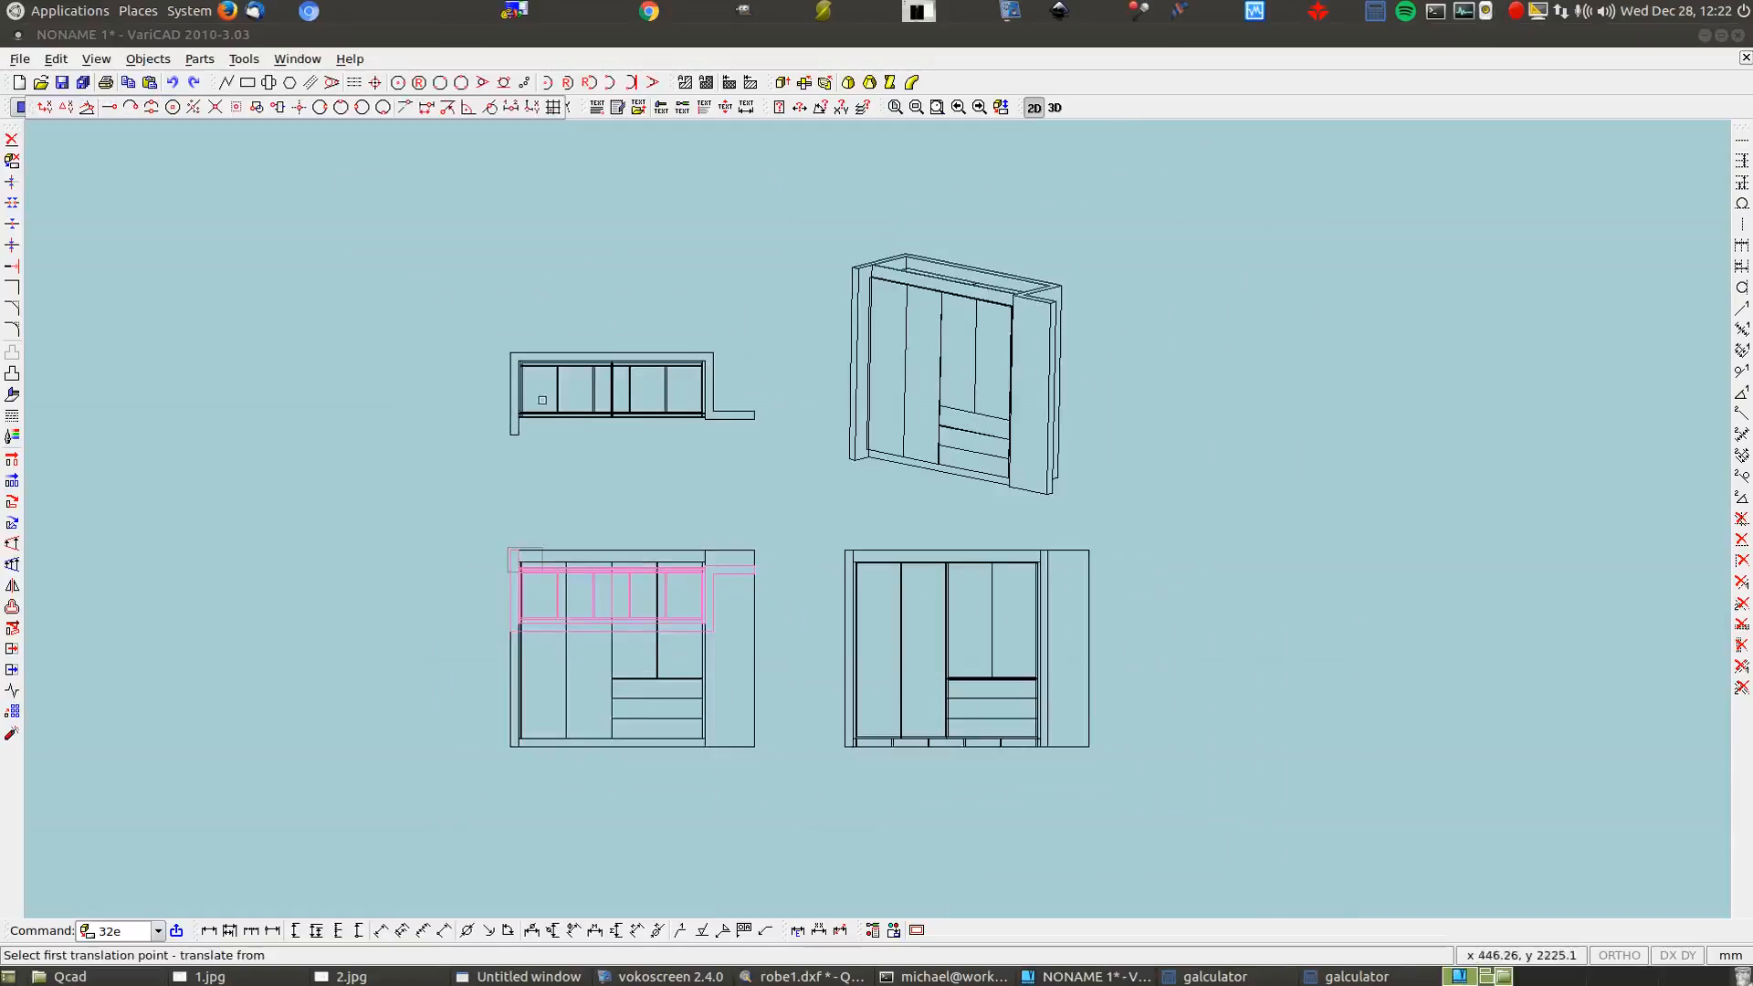
pyautogui.click(512, 632)
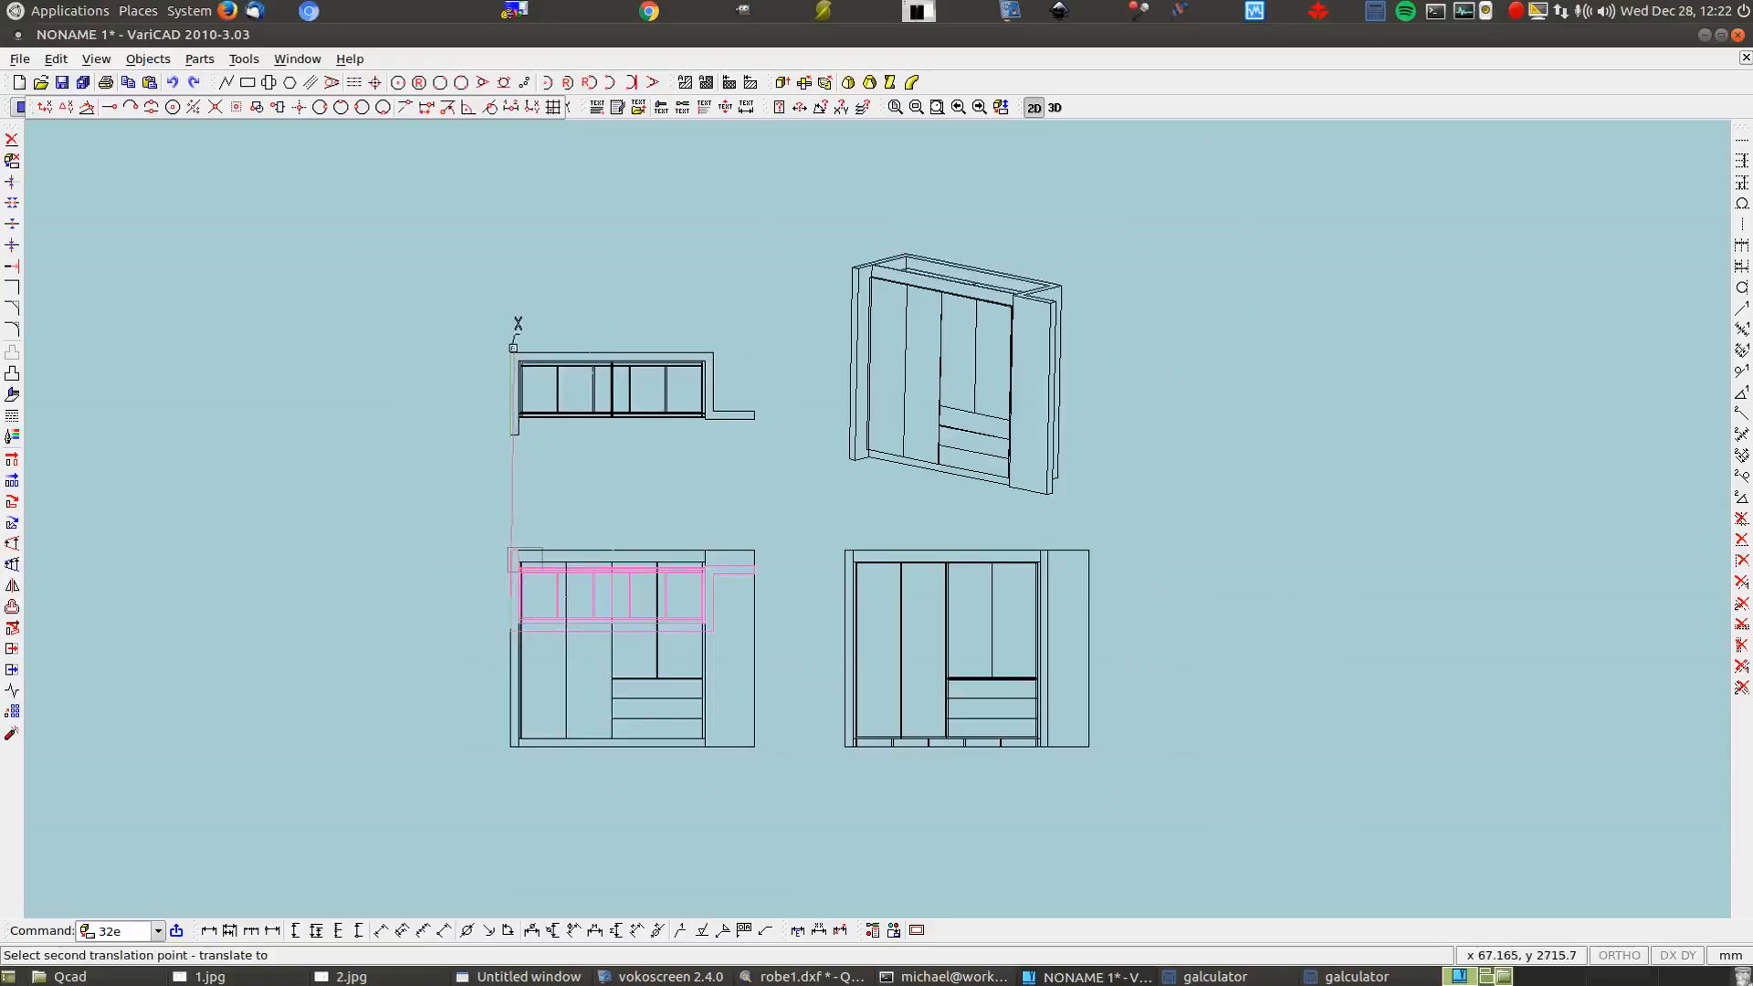
pyautogui.click(511, 354)
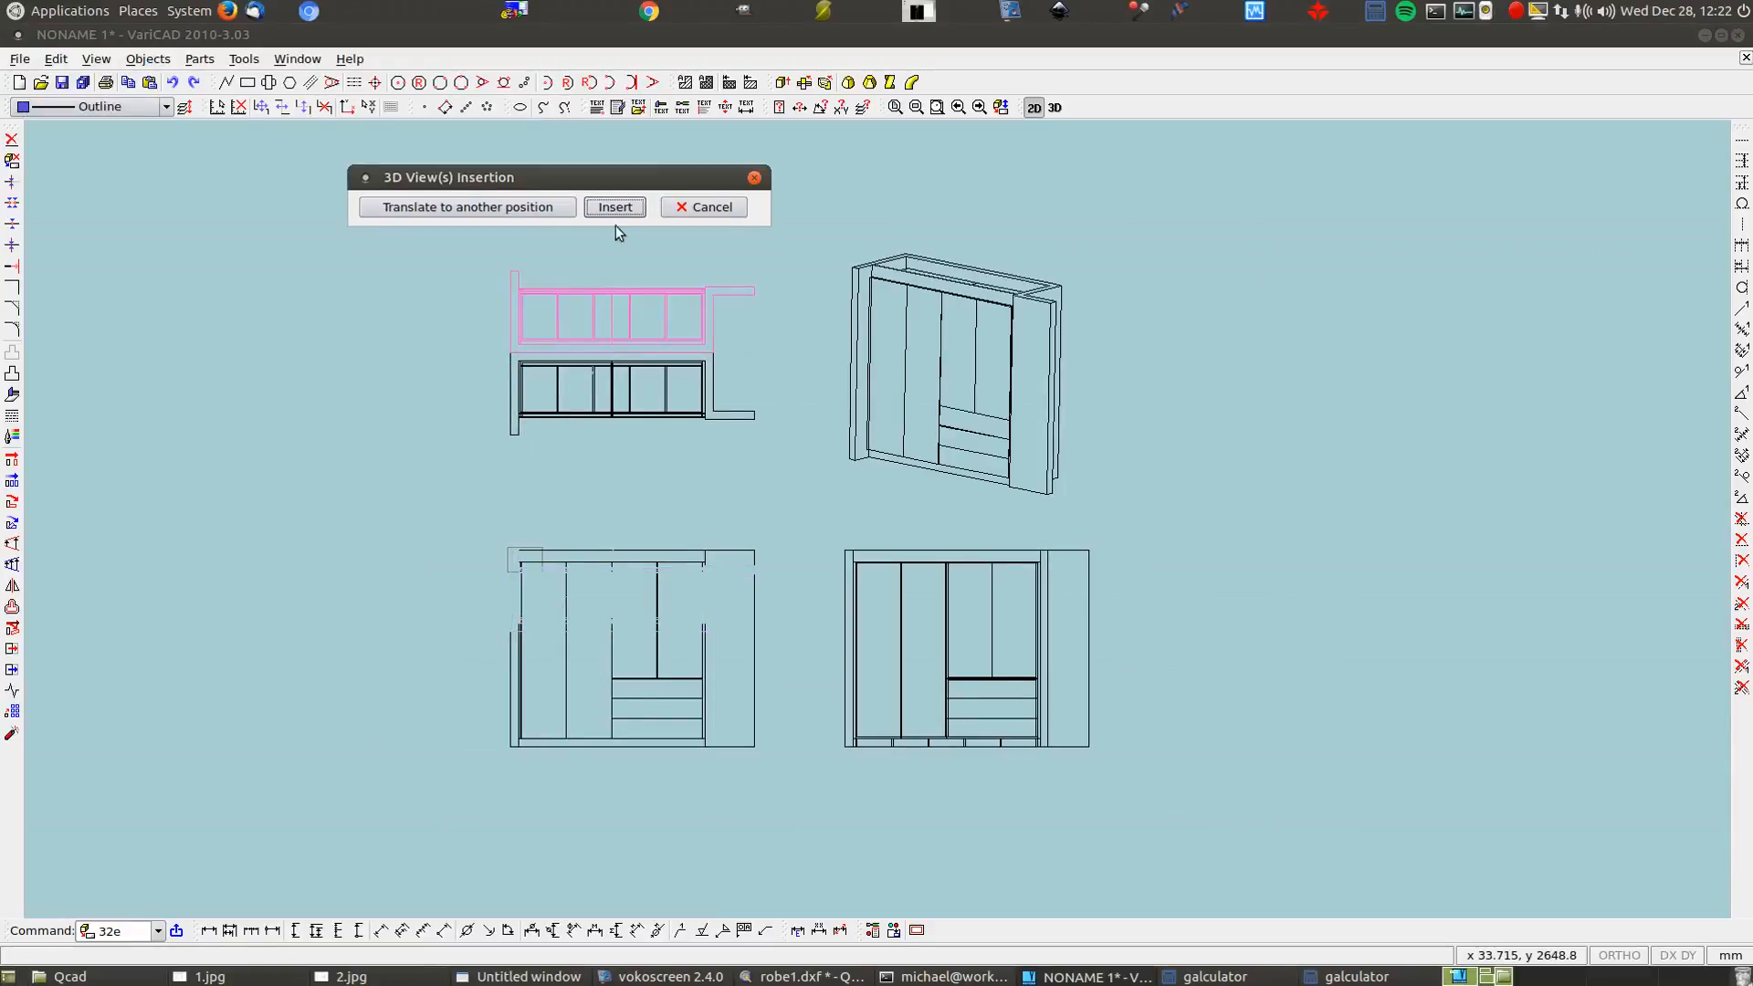
pyautogui.click(539, 207)
pyautogui.click(514, 437)
pyautogui.click(514, 273)
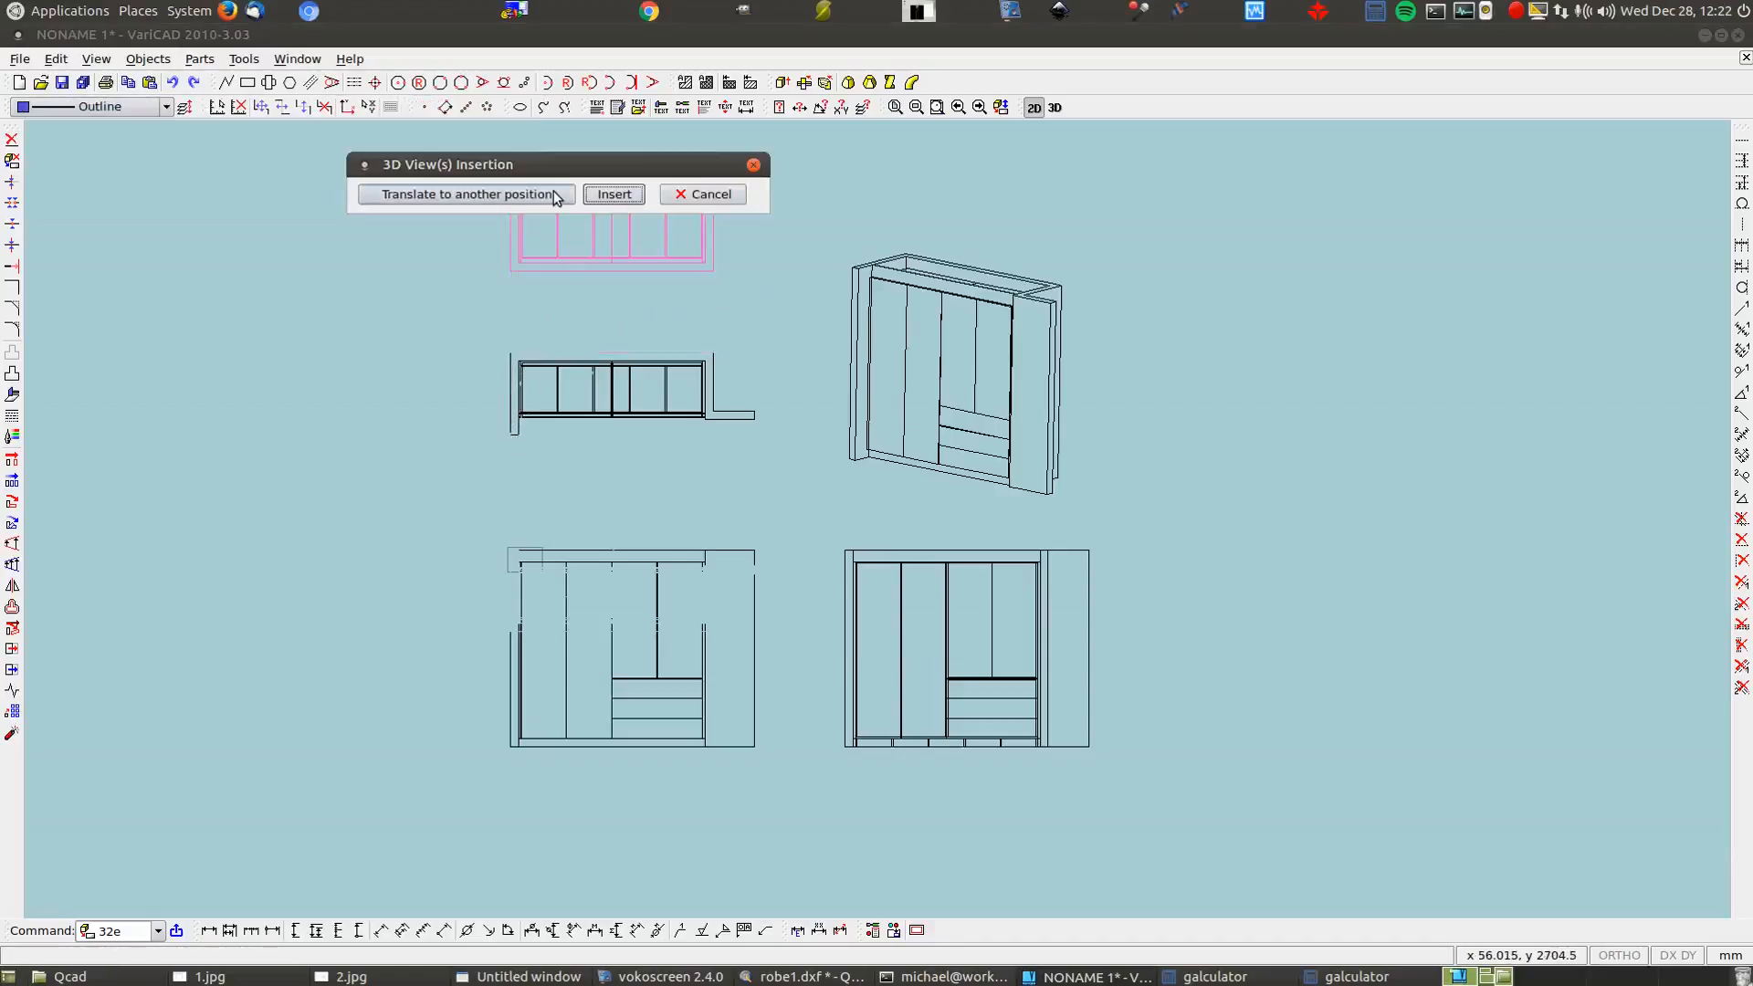
pyautogui.click(615, 201)
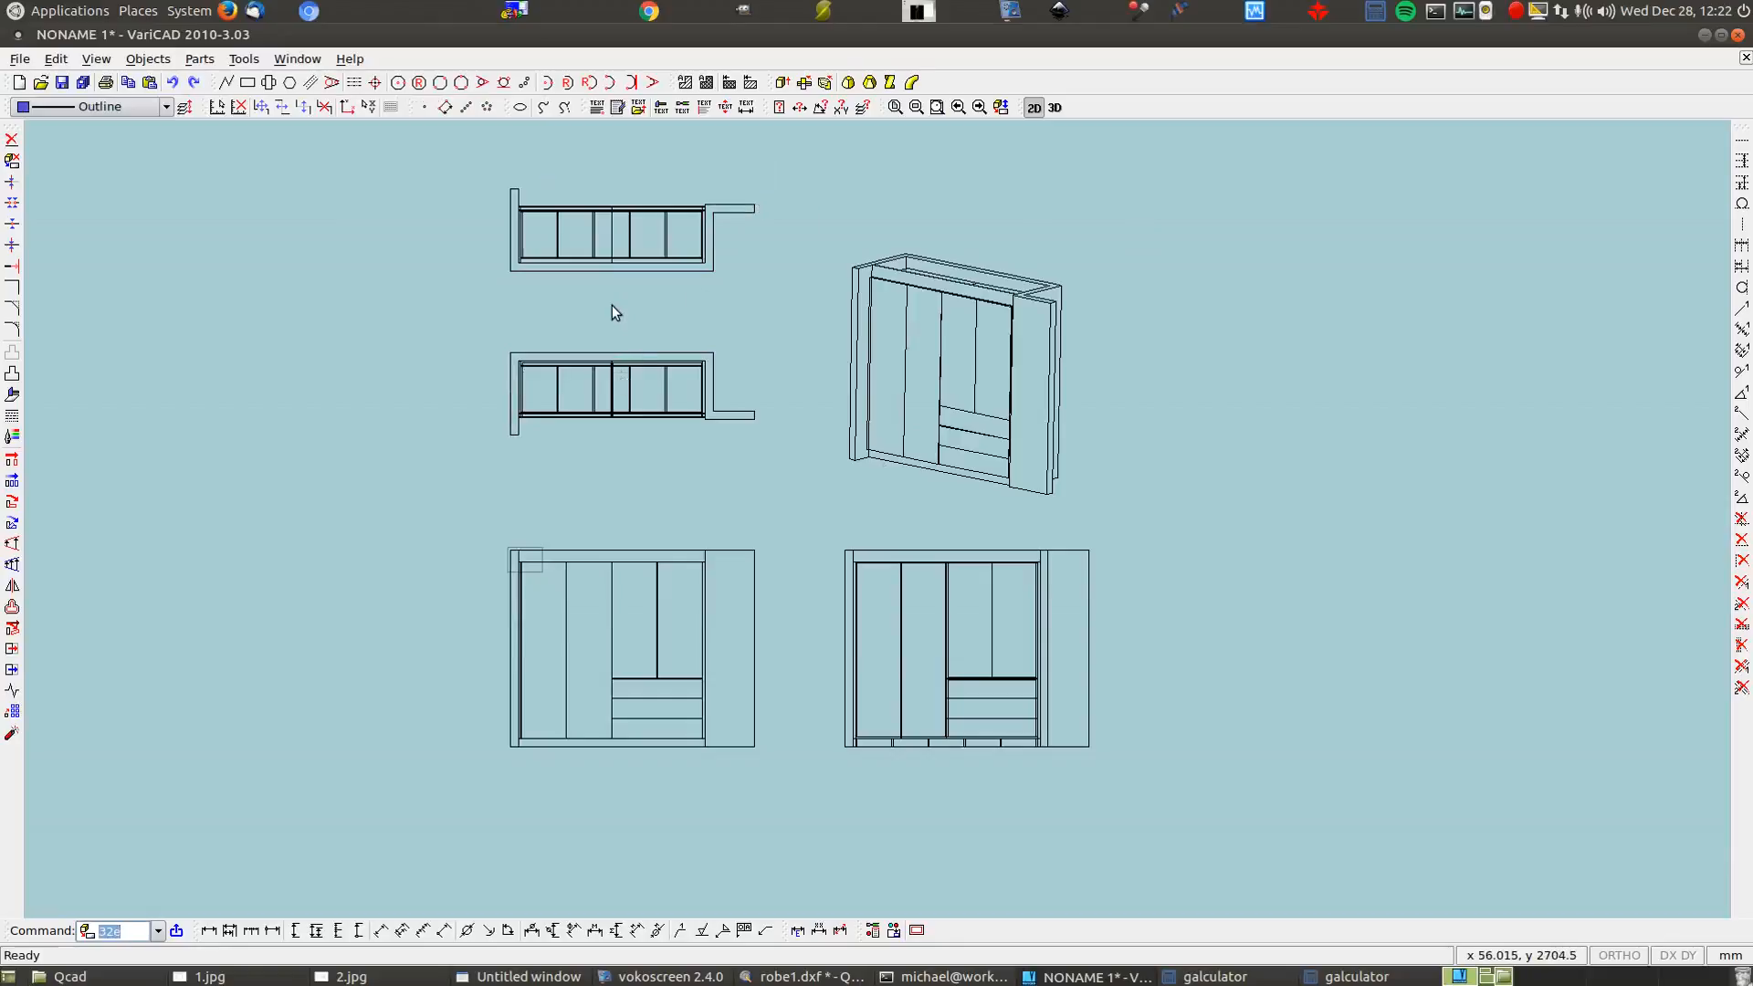
pyautogui.scroll(2, 602, 265)
pyautogui.scroll(2, 659, 415)
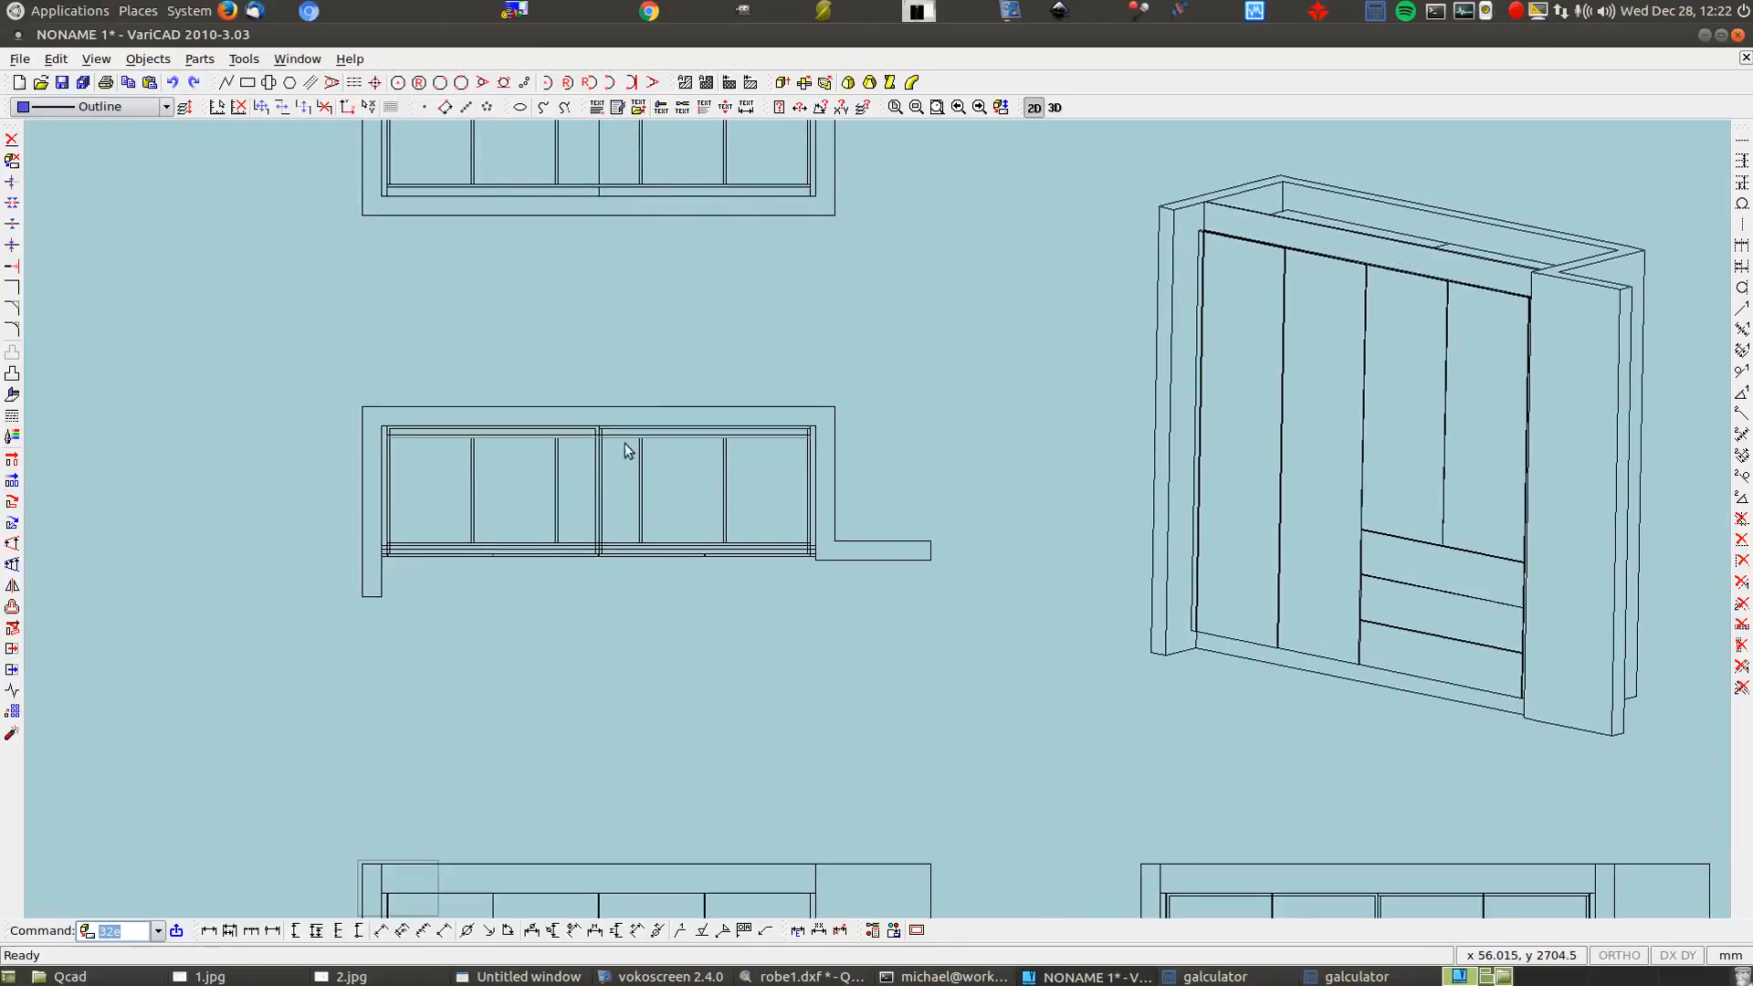
pyautogui.scroll(-3, 665, 472)
pyautogui.scroll(1, 671, 479)
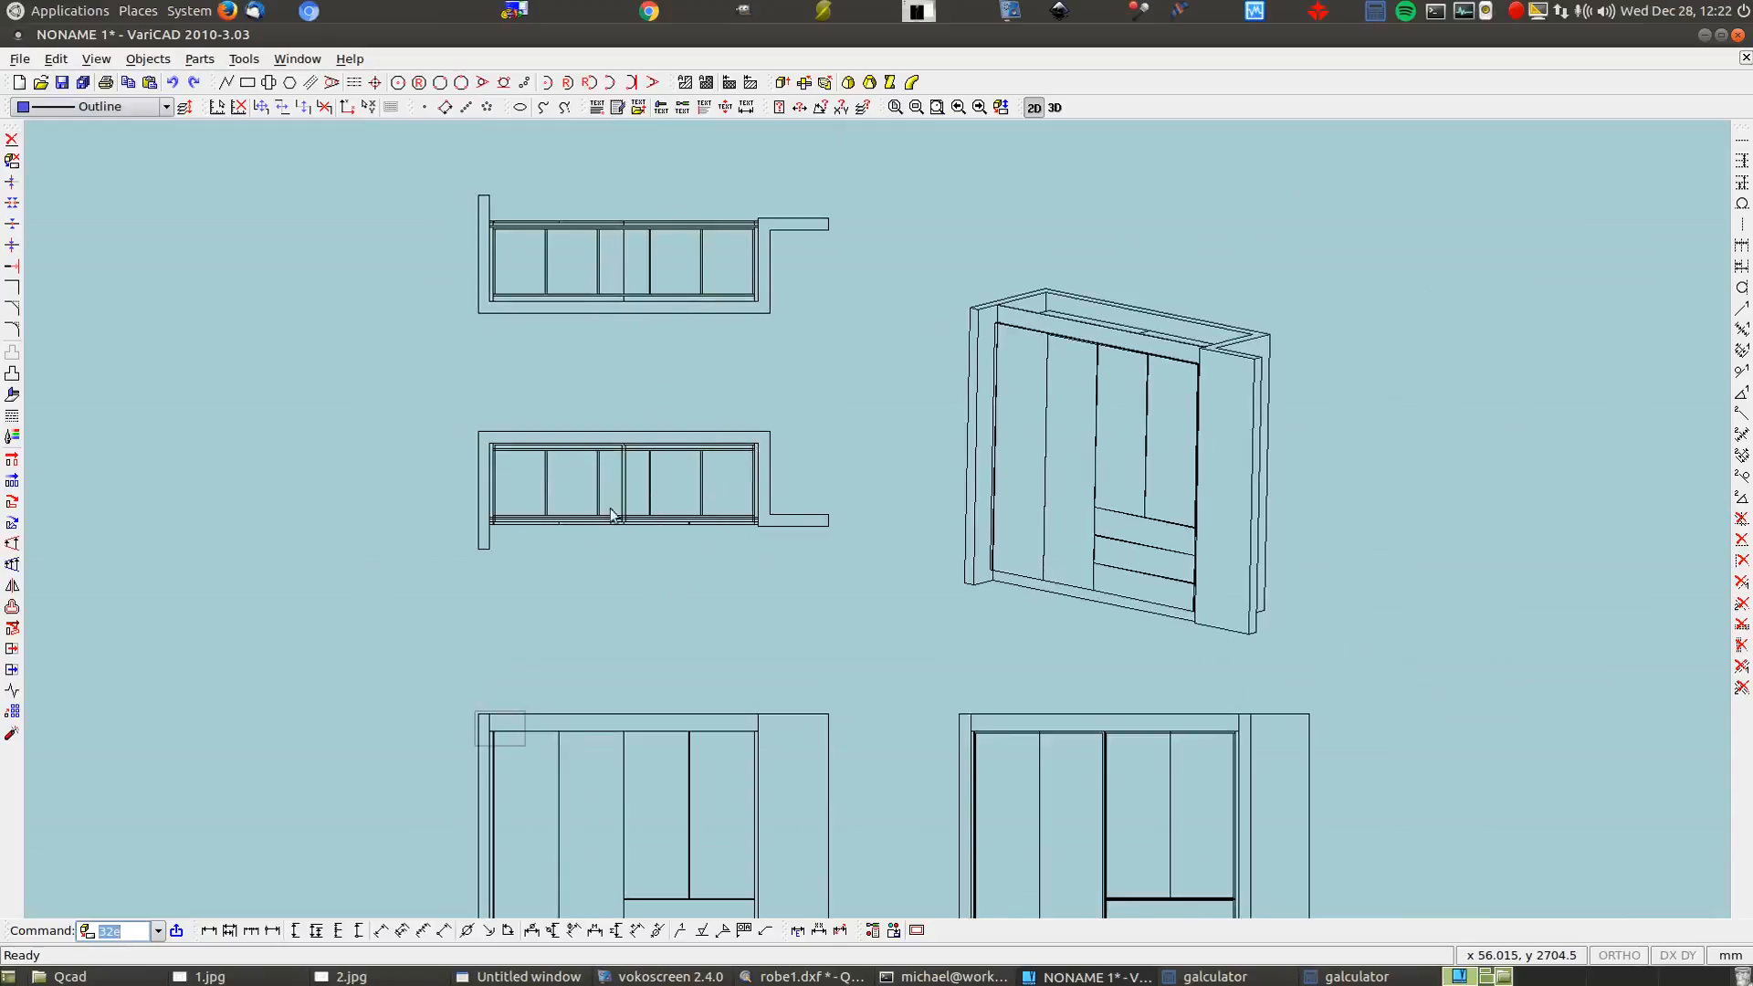
# Delete the middle plan view and set the 3D model to the back view
pyautogui.moveTo(438, 413); pyautogui.dragTo(878, 599)
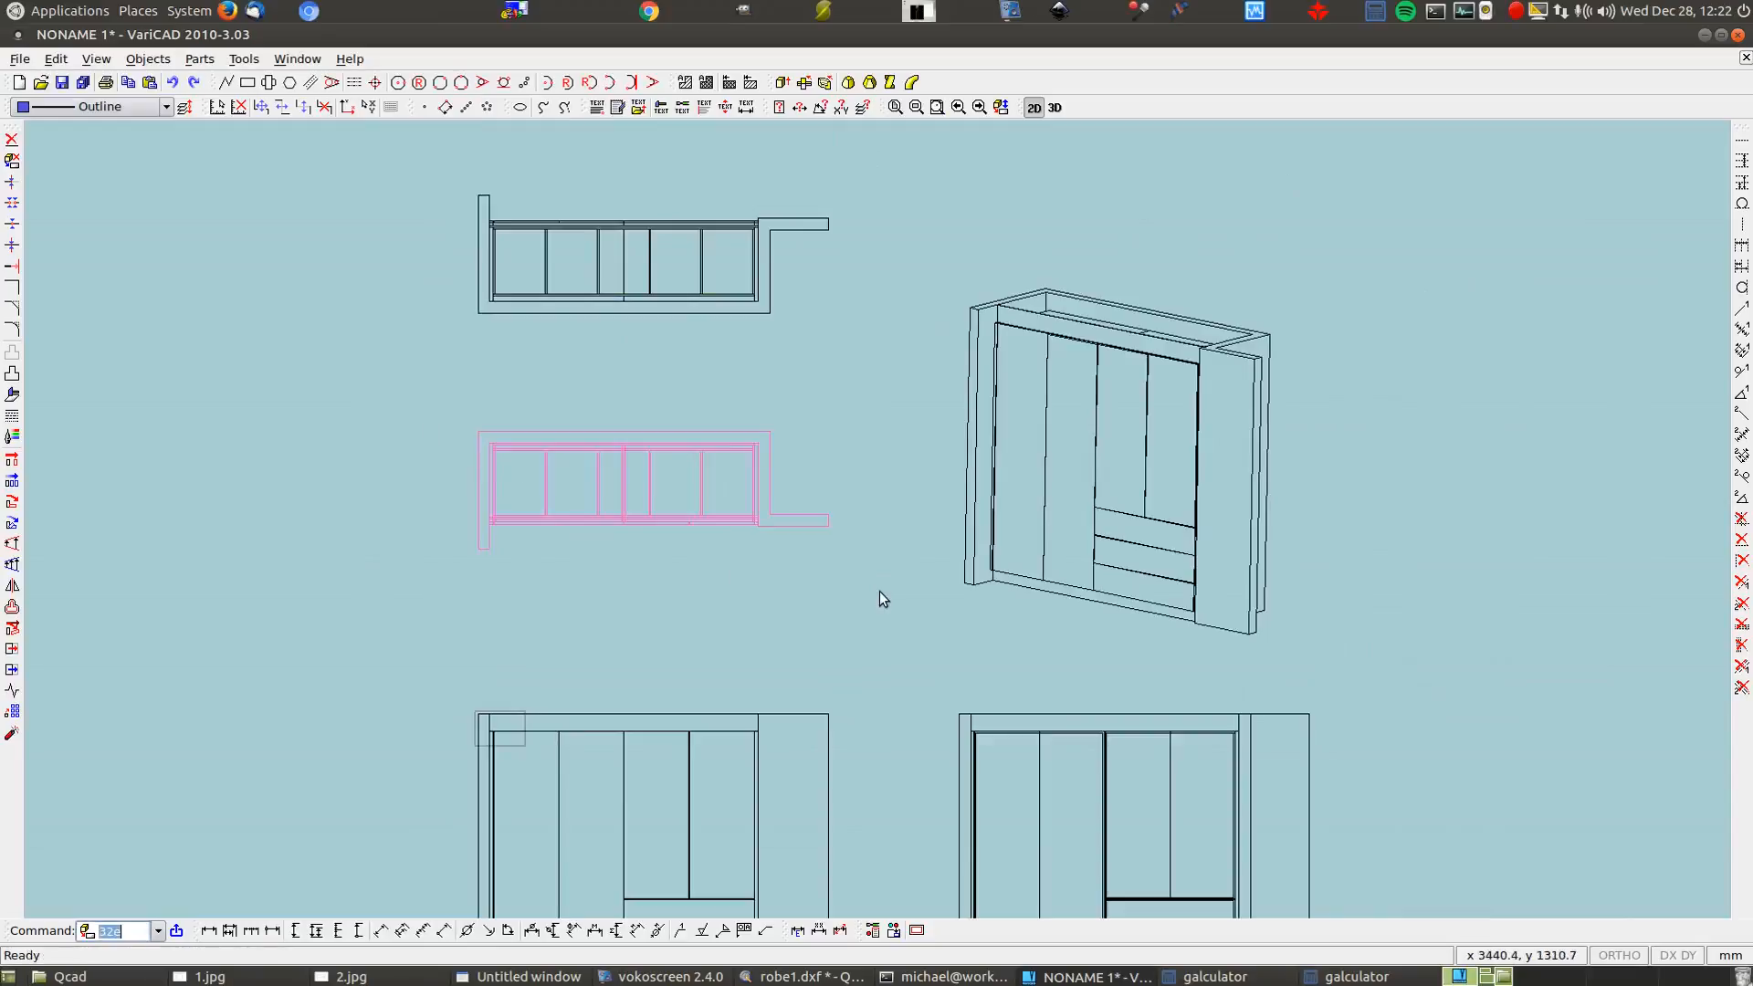
pyautogui.click(11, 139)
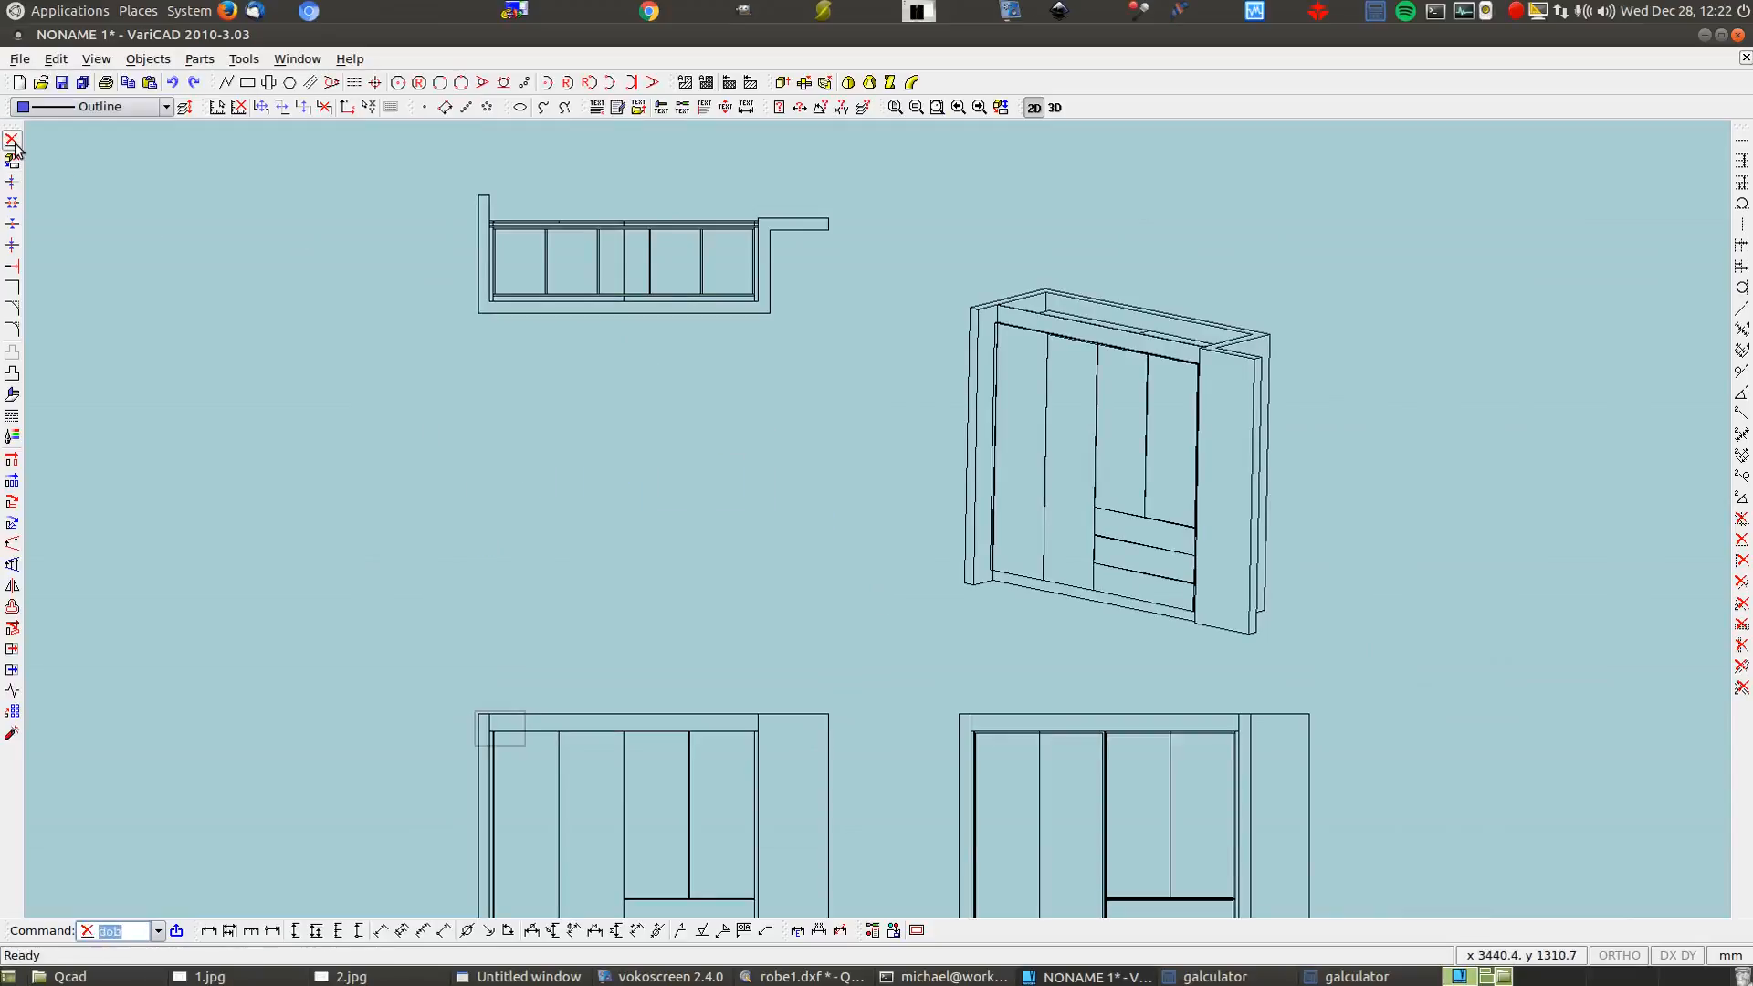
pyautogui.click(1054, 108)
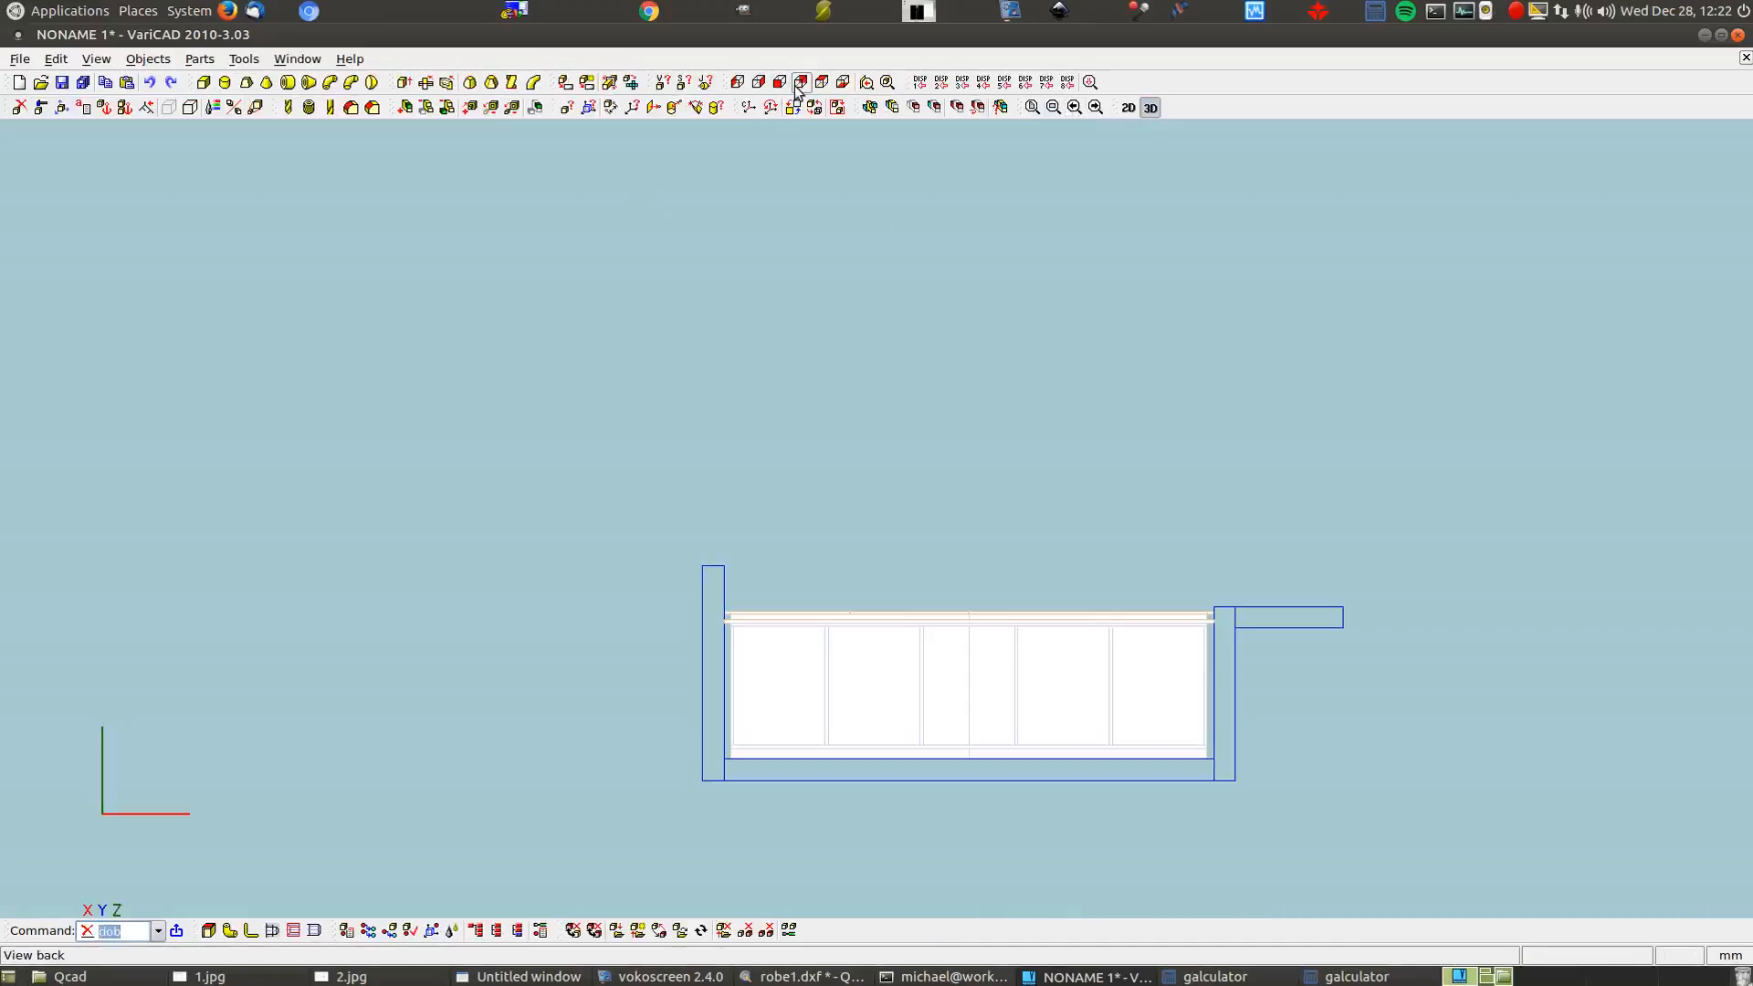
pyautogui.click(823, 82)
pyautogui.scroll(-4, 682, 463)
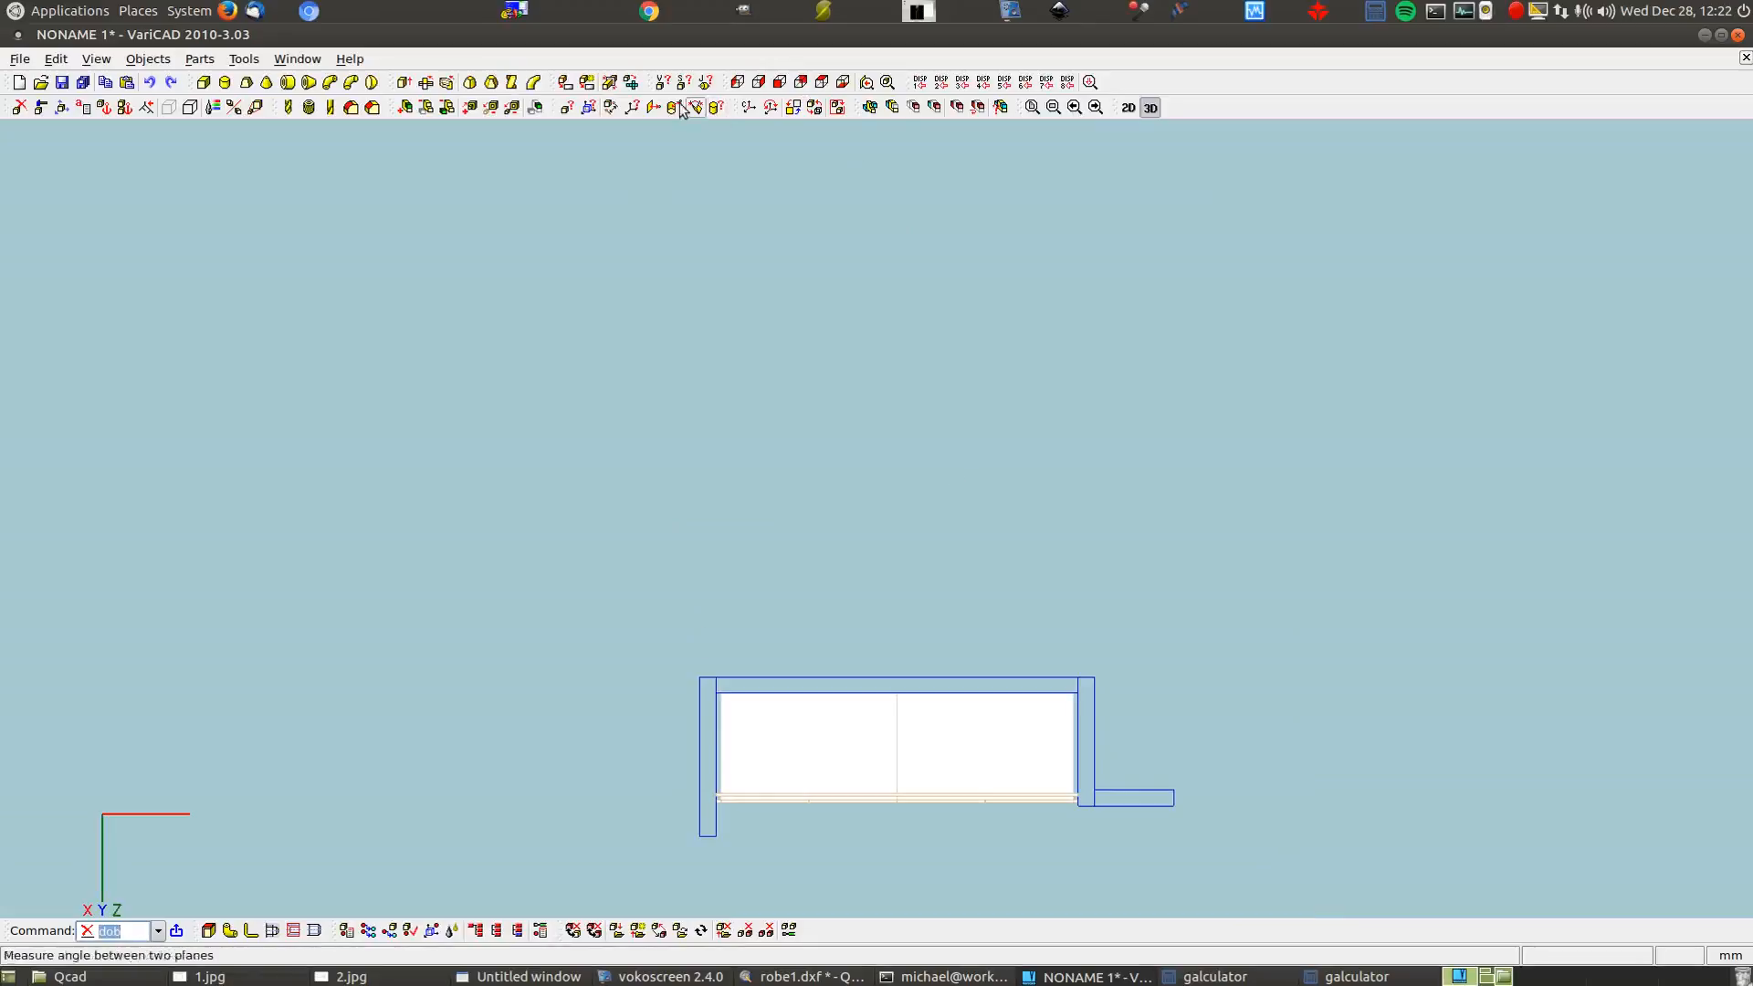
# Generate a 2D view from the back, insert it in the middle slot, and return to 3D
pyautogui.click(566, 83)
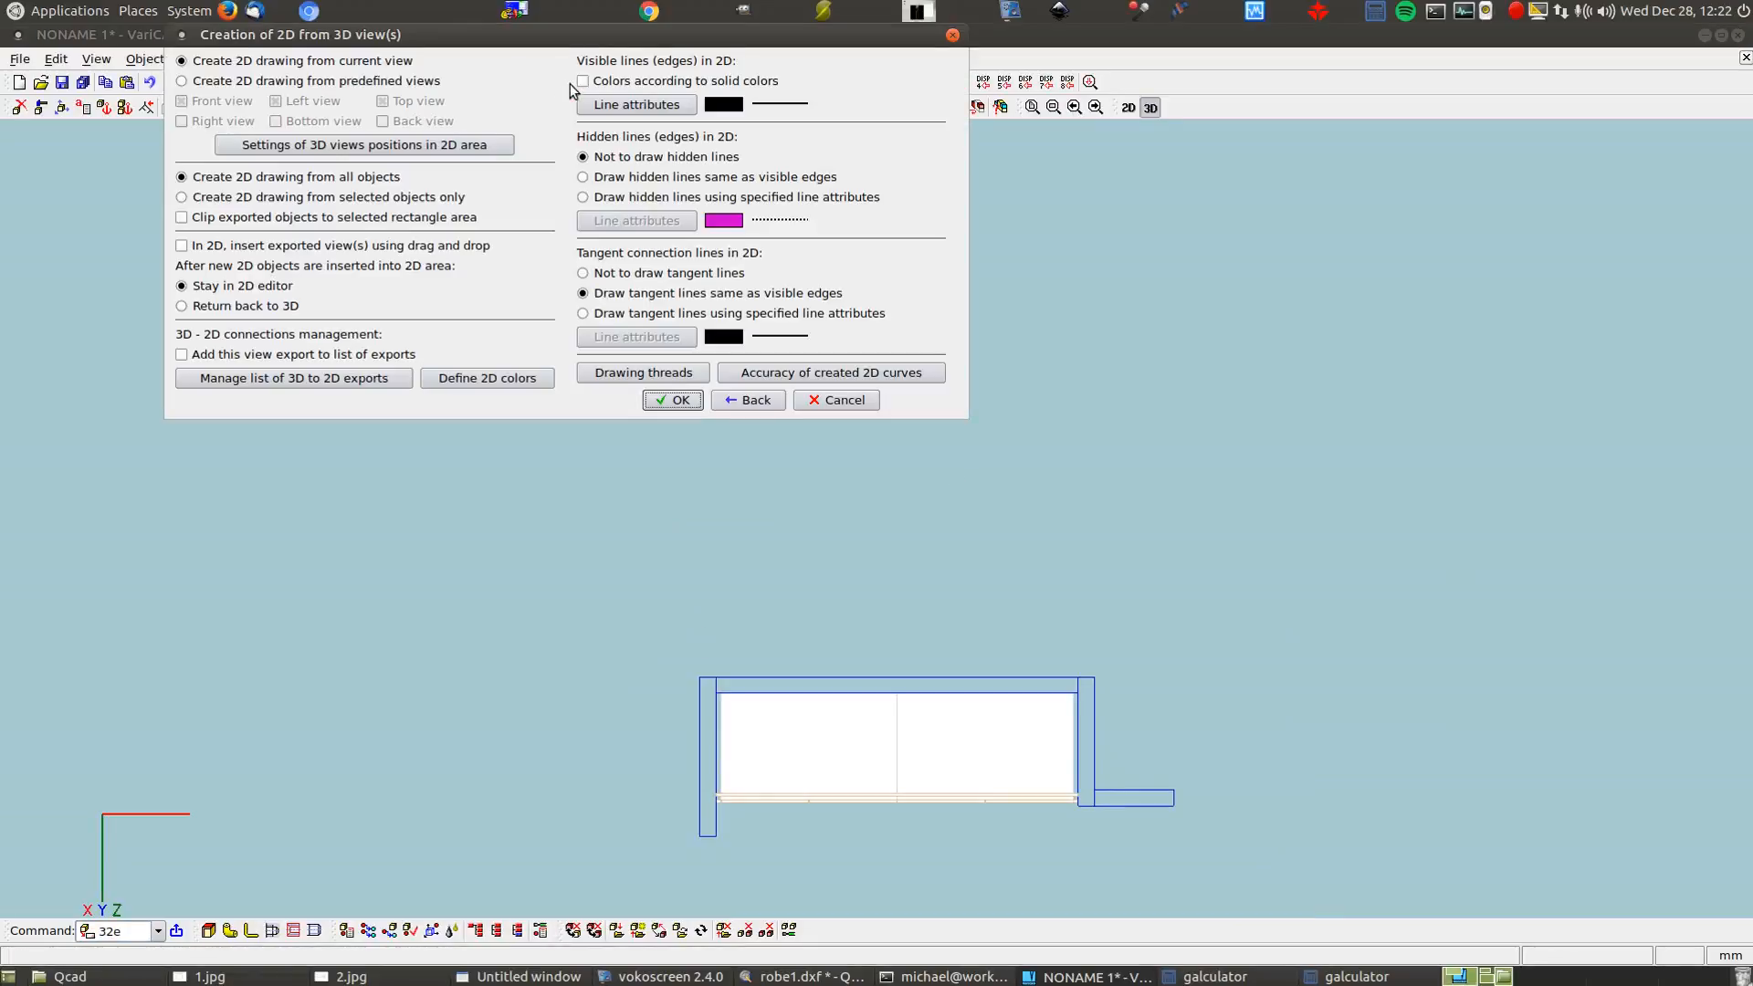
pyautogui.click(659, 402)
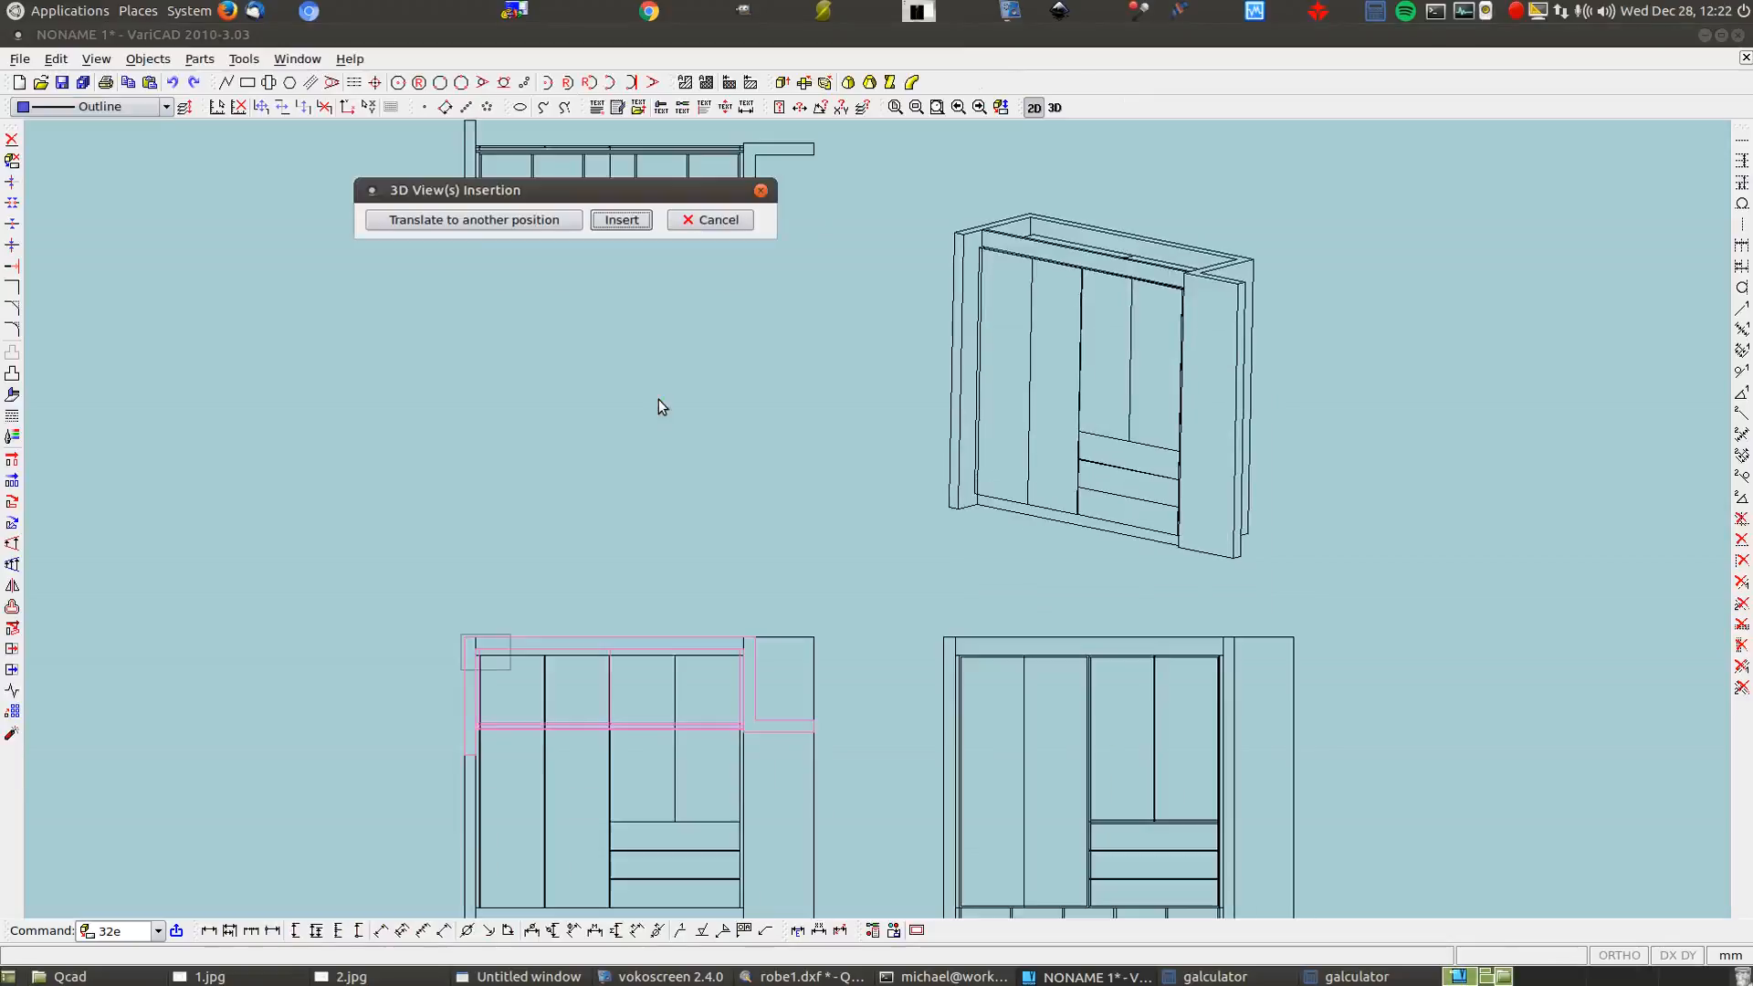
pyautogui.click(516, 220)
pyautogui.scroll(-1, 668, 422)
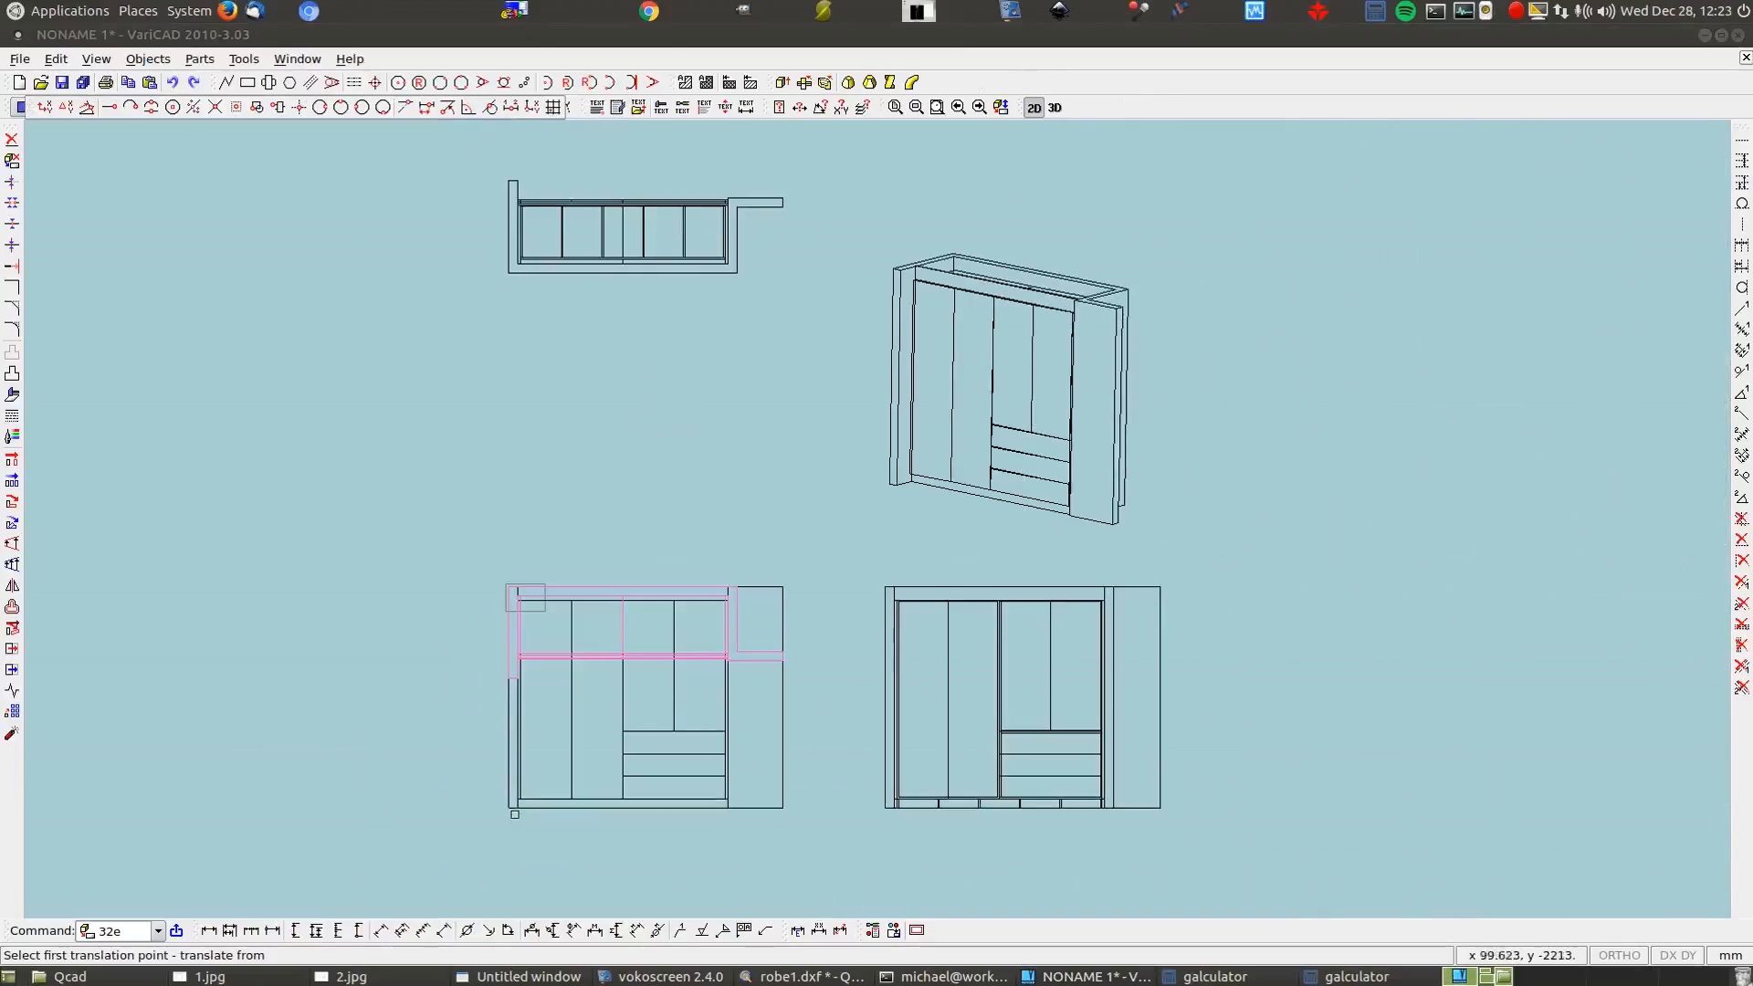
pyautogui.click(509, 807)
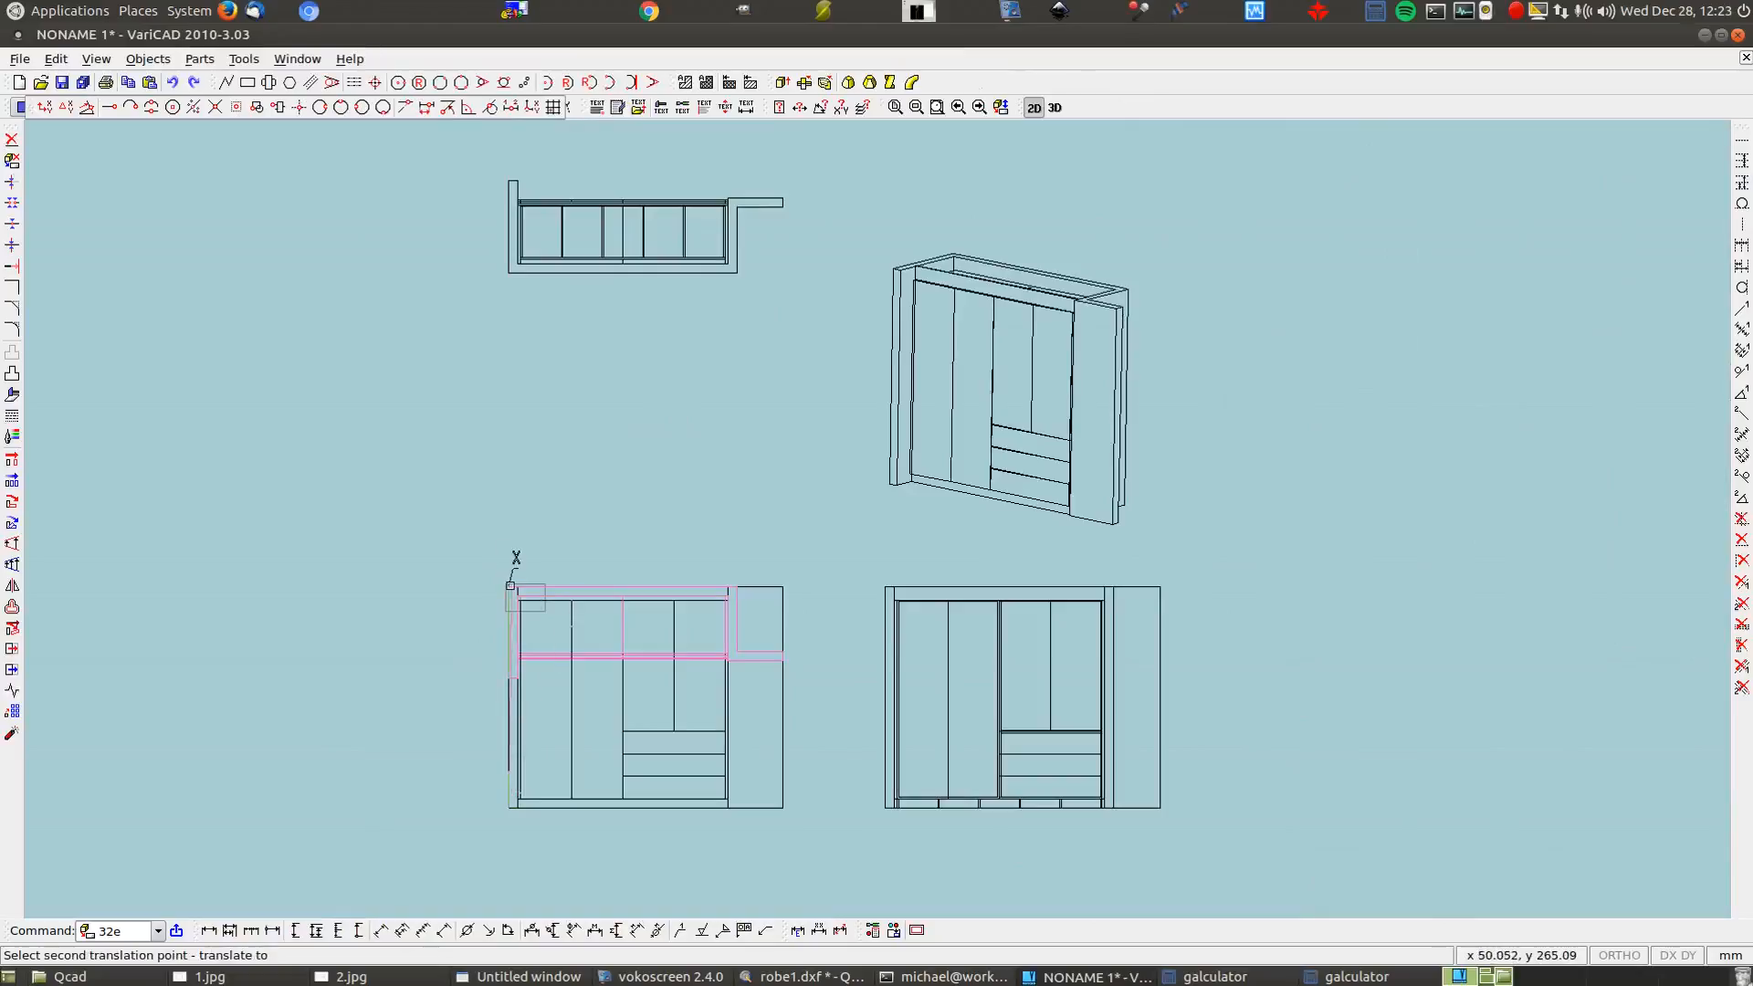
pyautogui.click(559, 508)
pyautogui.click(619, 207)
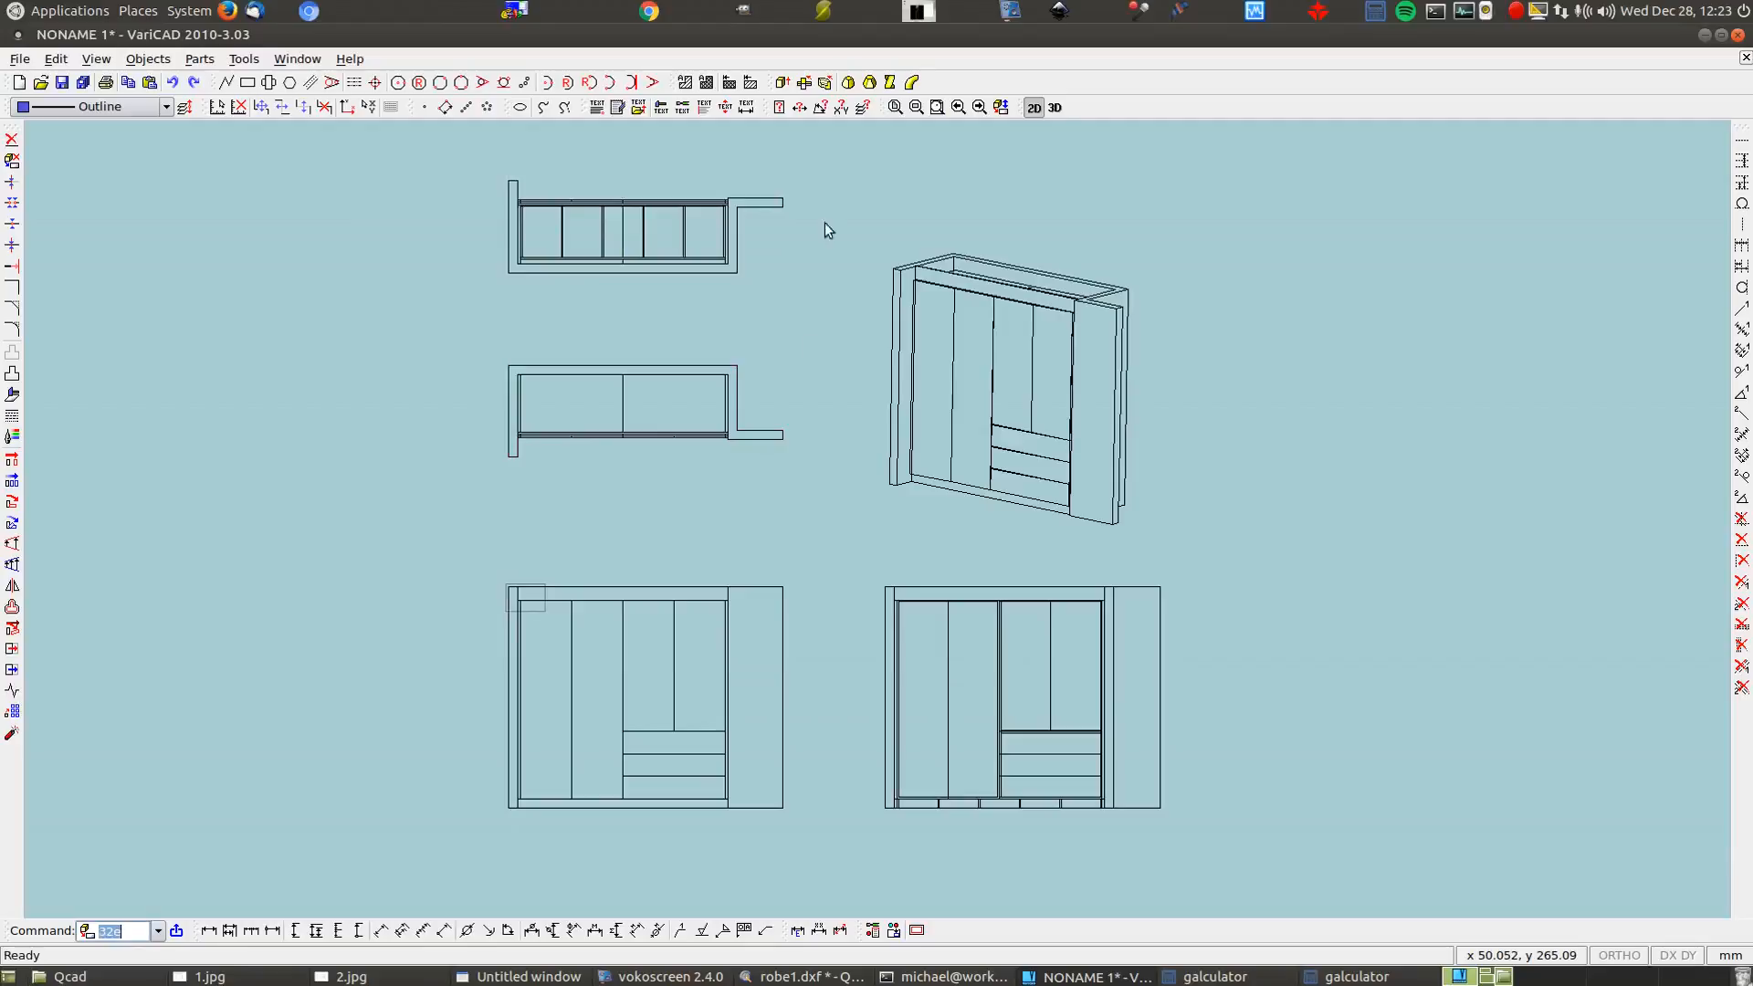
pyautogui.click(1055, 108)
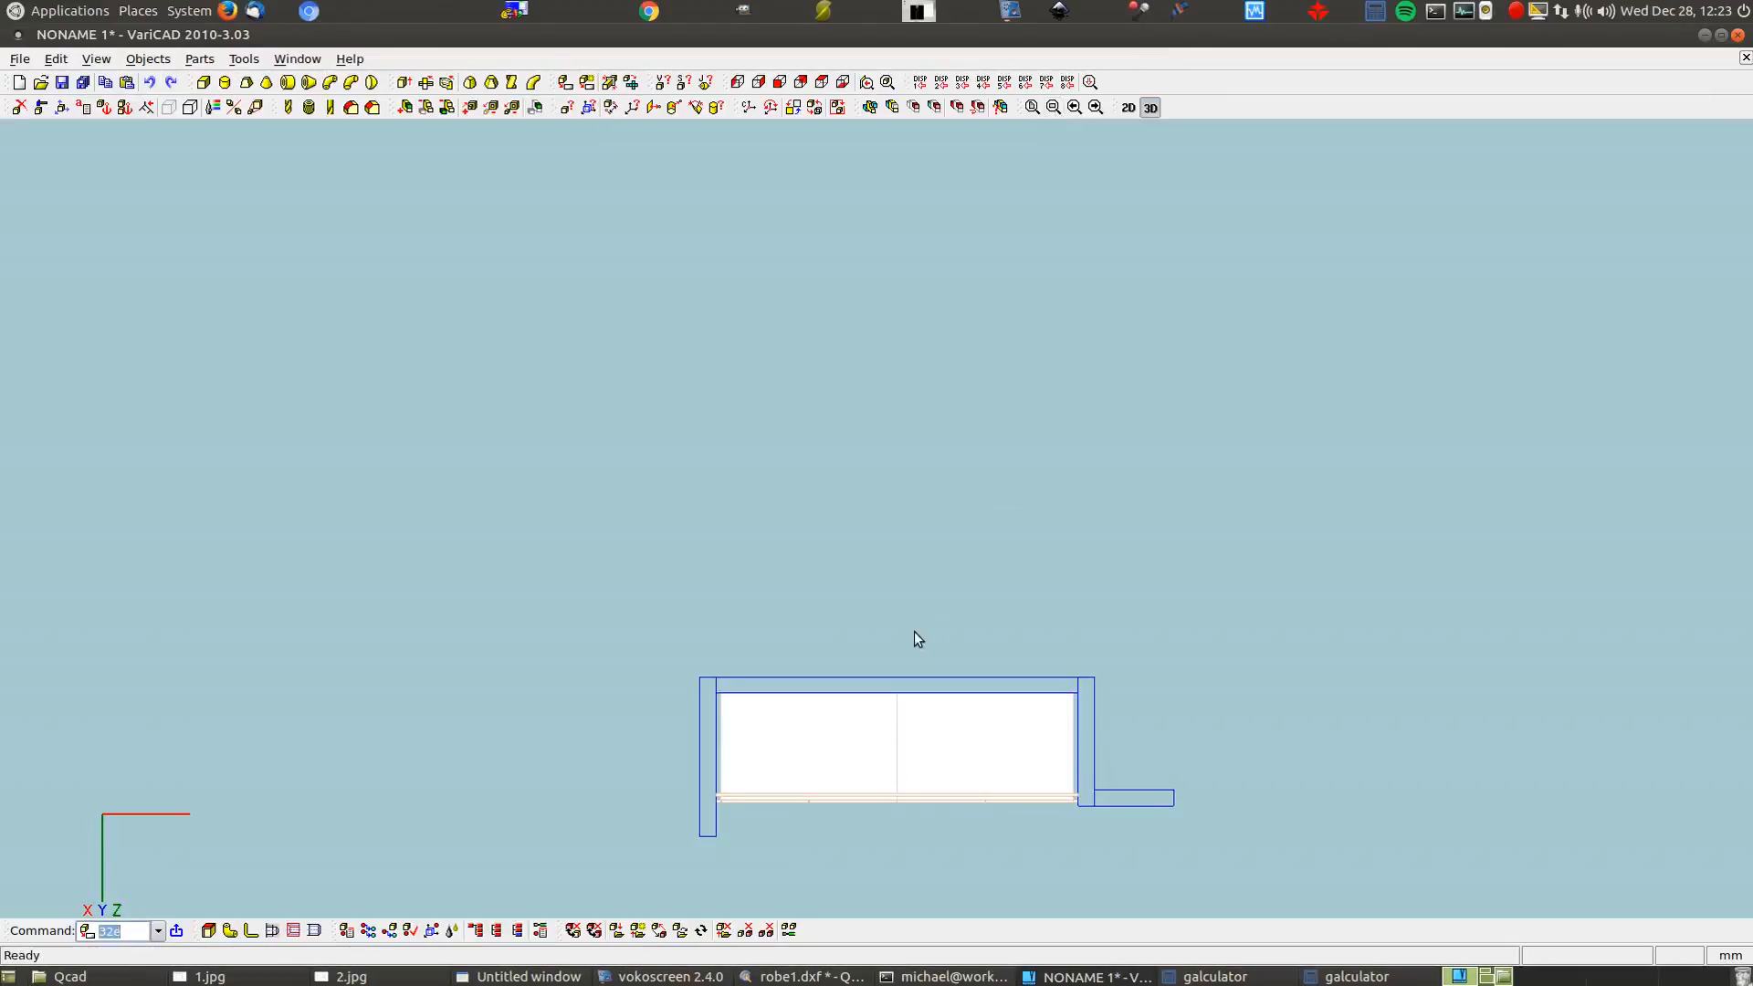
# Turn the wardrobe to face front, cancel a drawer panel resize, and open Precise Display settings
pyautogui.moveTo(914, 439); pyautogui.dragTo(1147, 589)
pyautogui.moveTo(1157, 674); pyautogui.dragTo(1049, 409, button='middle')
pyautogui.click(41, 107)
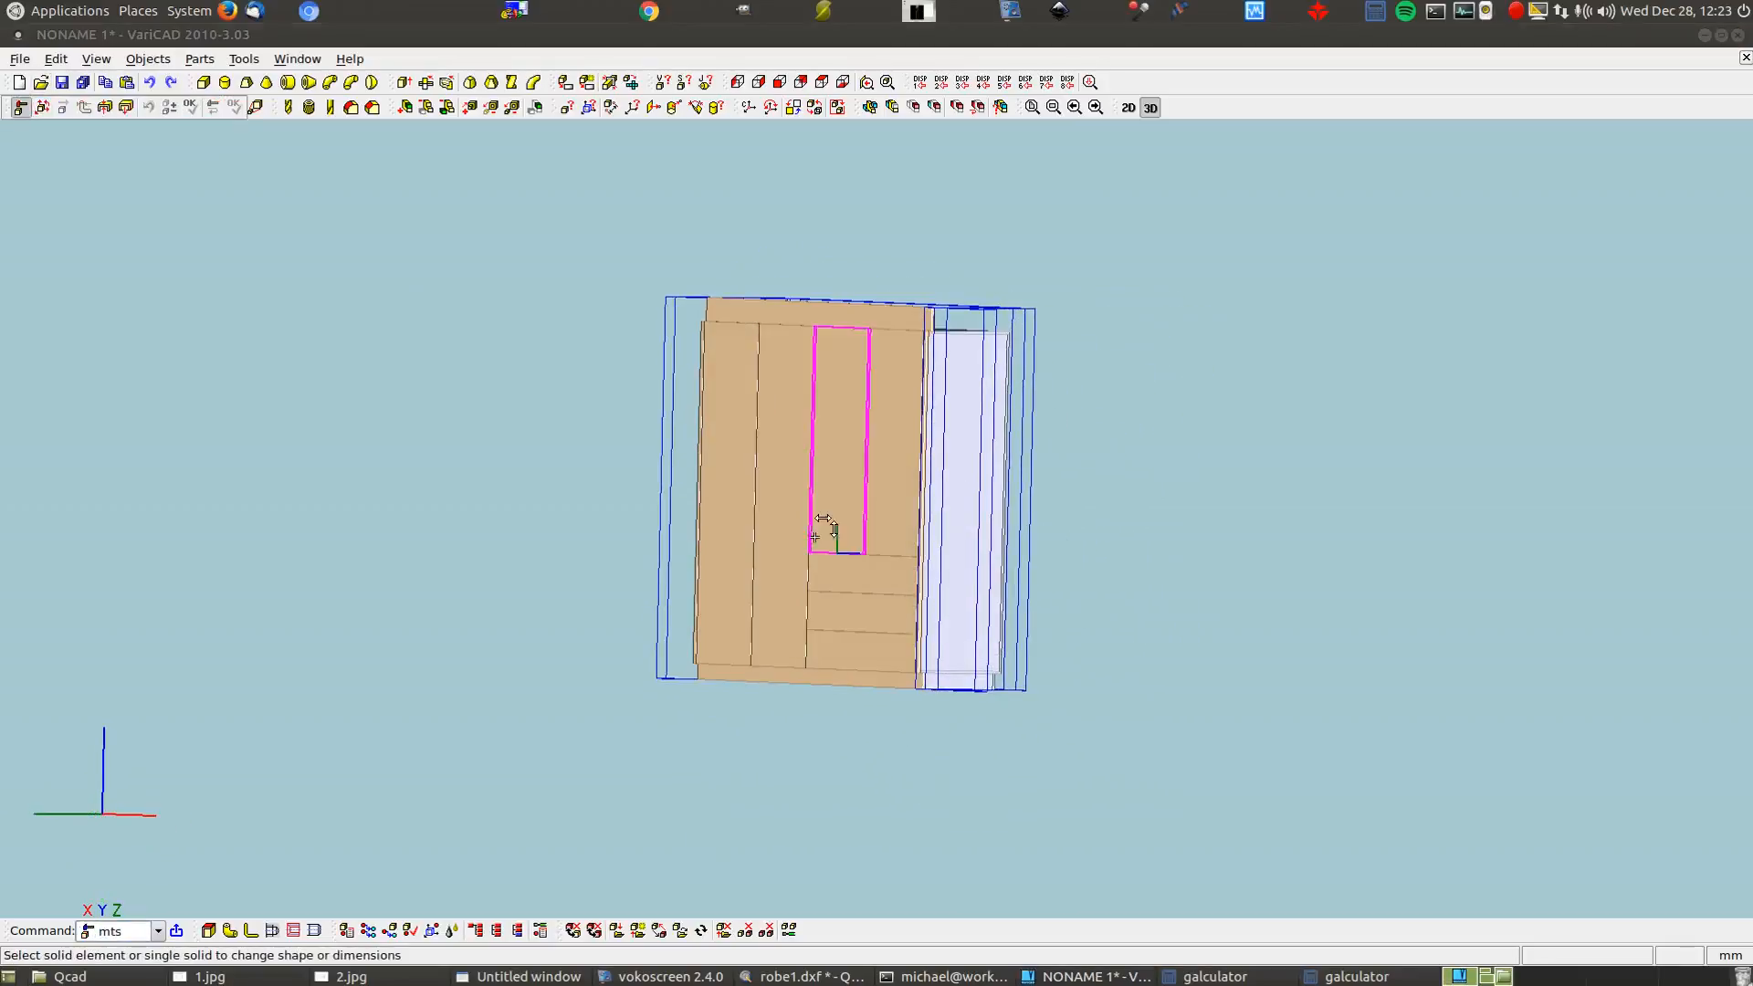
pyautogui.click(849, 573)
pyautogui.rightClick(846, 578)
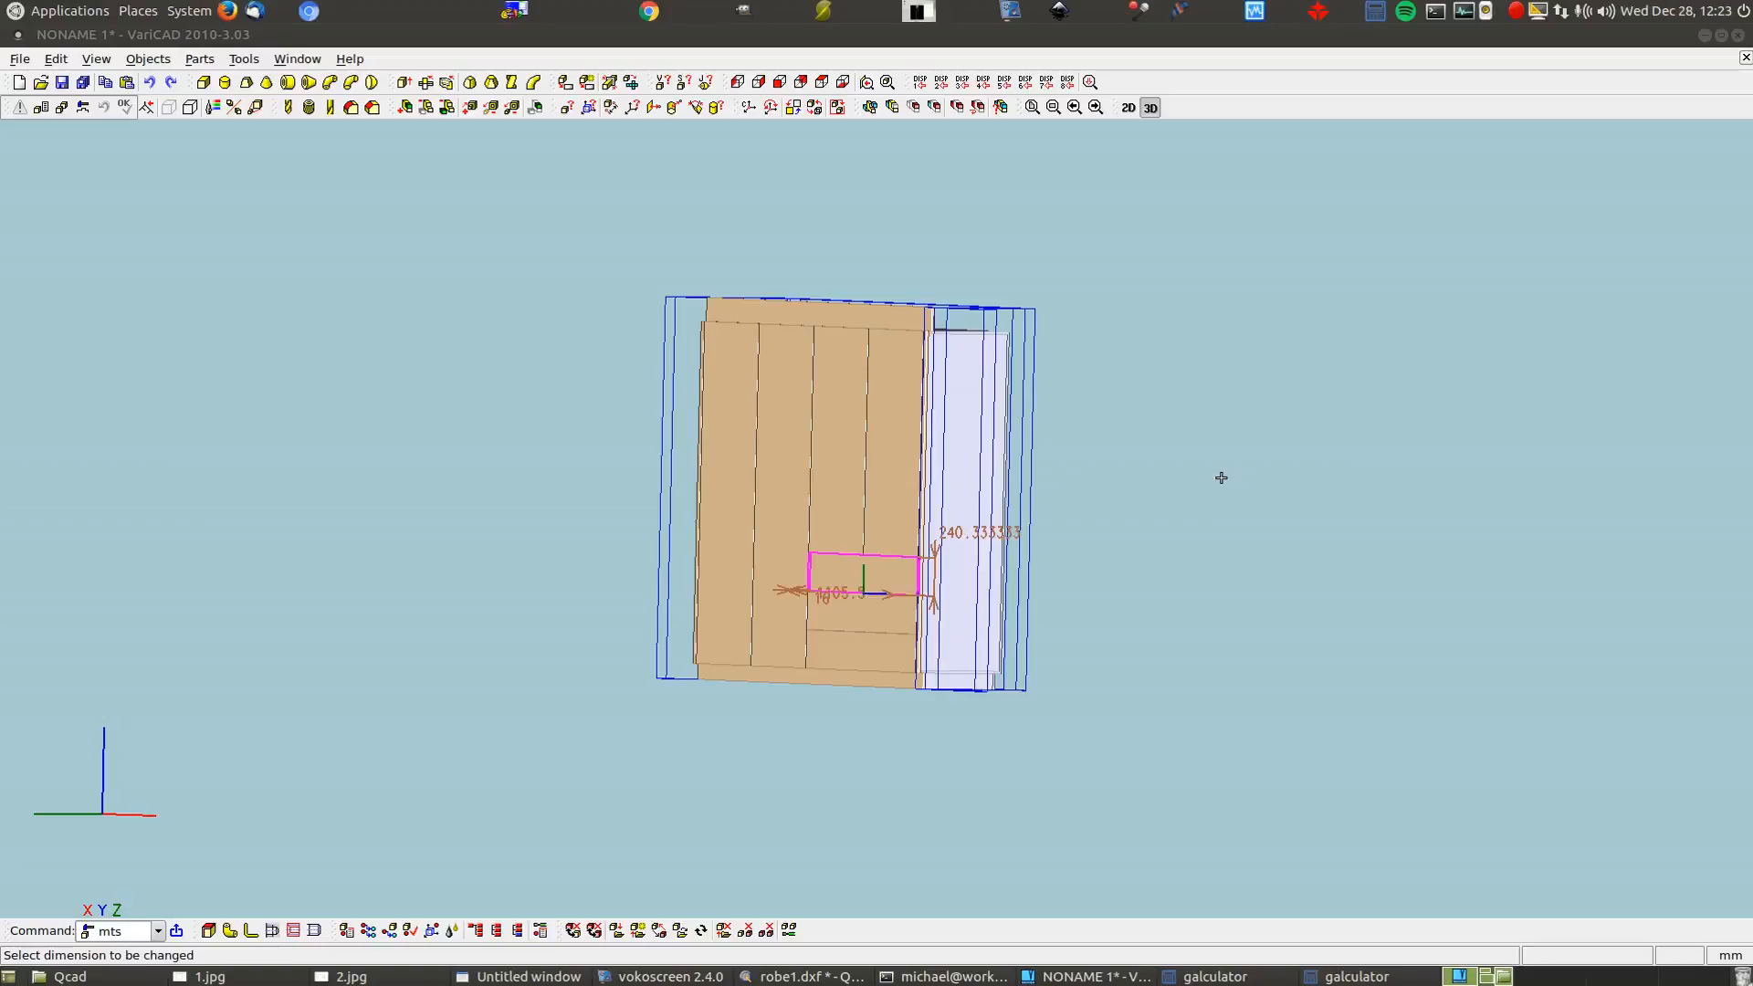
pyautogui.click(369, 168)
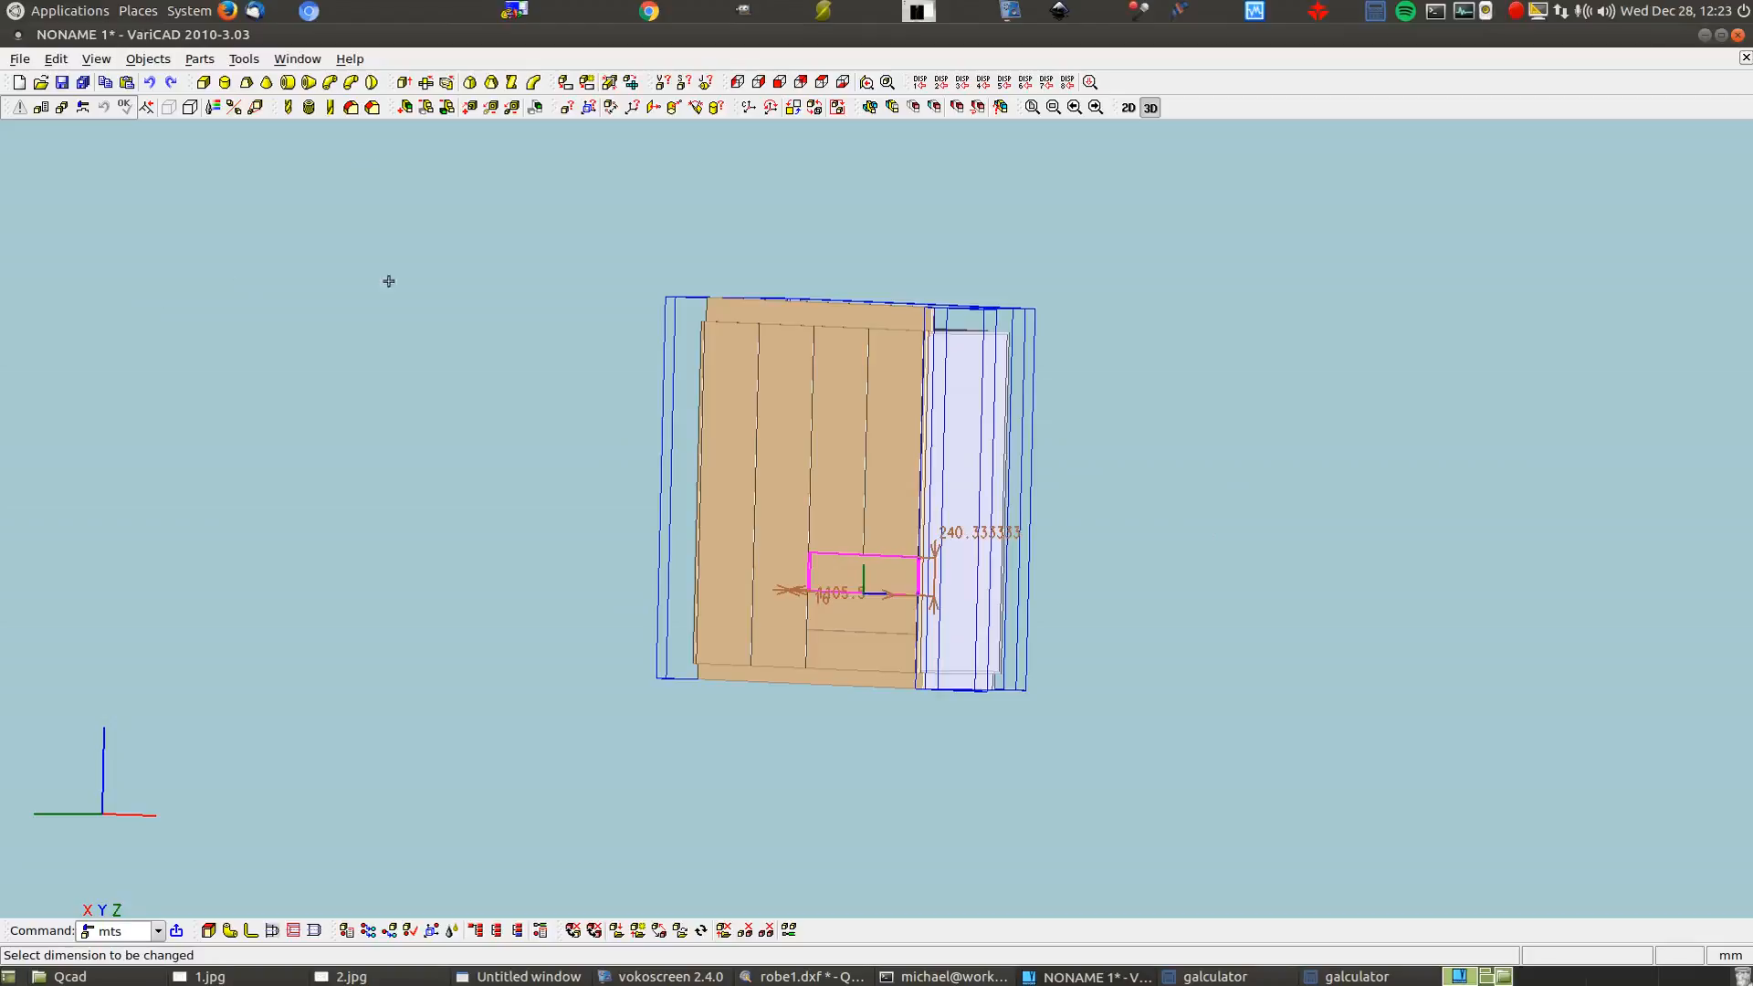
pyautogui.rightClick(440, 269)
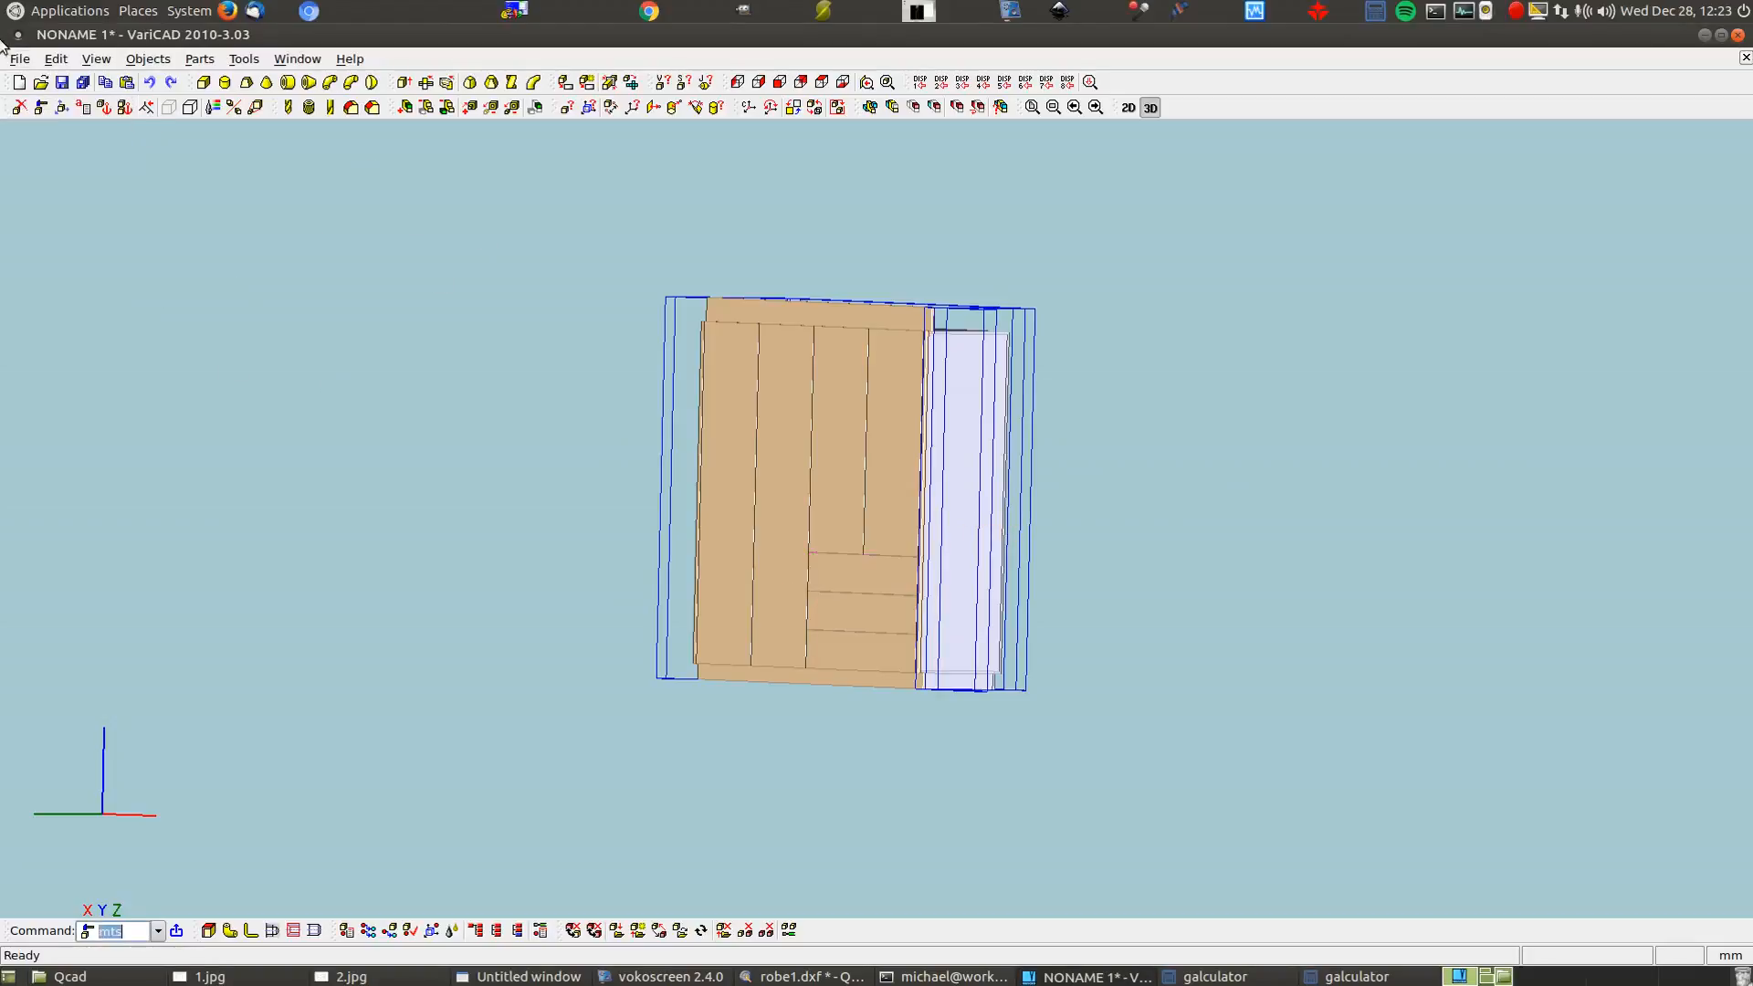
pyautogui.click(96, 58)
# Switch to precise shaded display and rotate the shaded wardrobe model
pyautogui.click(162, 212)
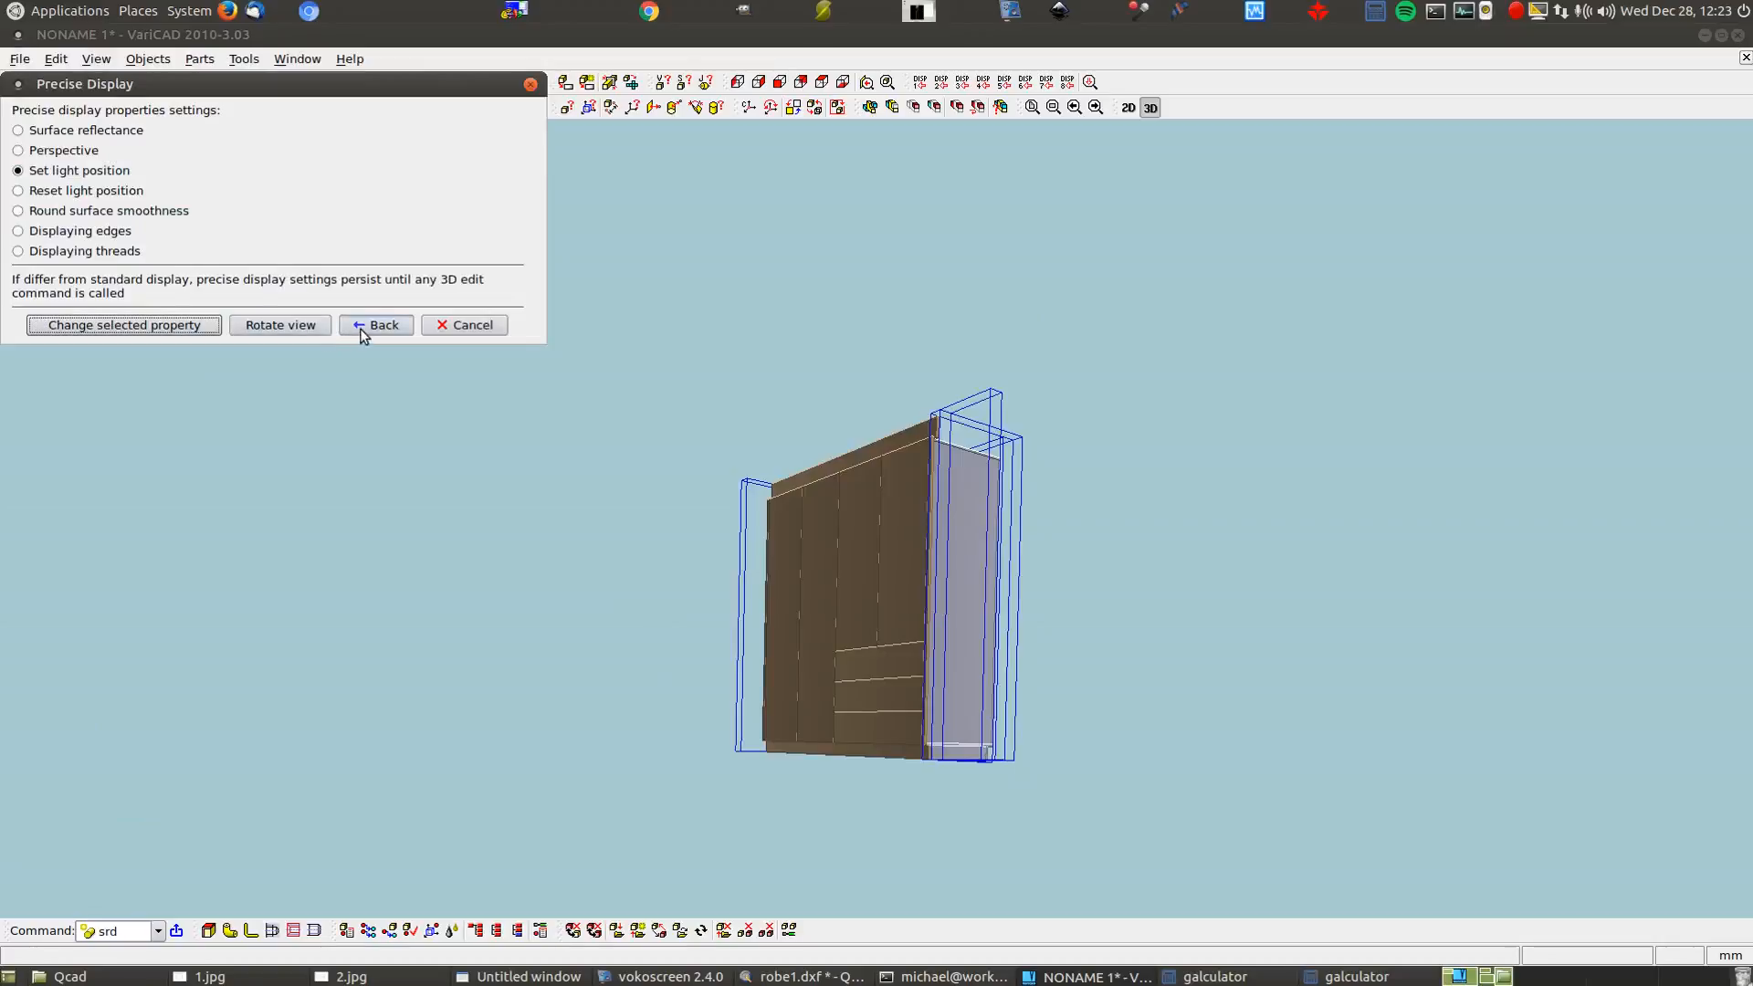
pyautogui.click(366, 327)
pyautogui.moveTo(405, 478); pyautogui.dragTo(446, 544, button='middle')
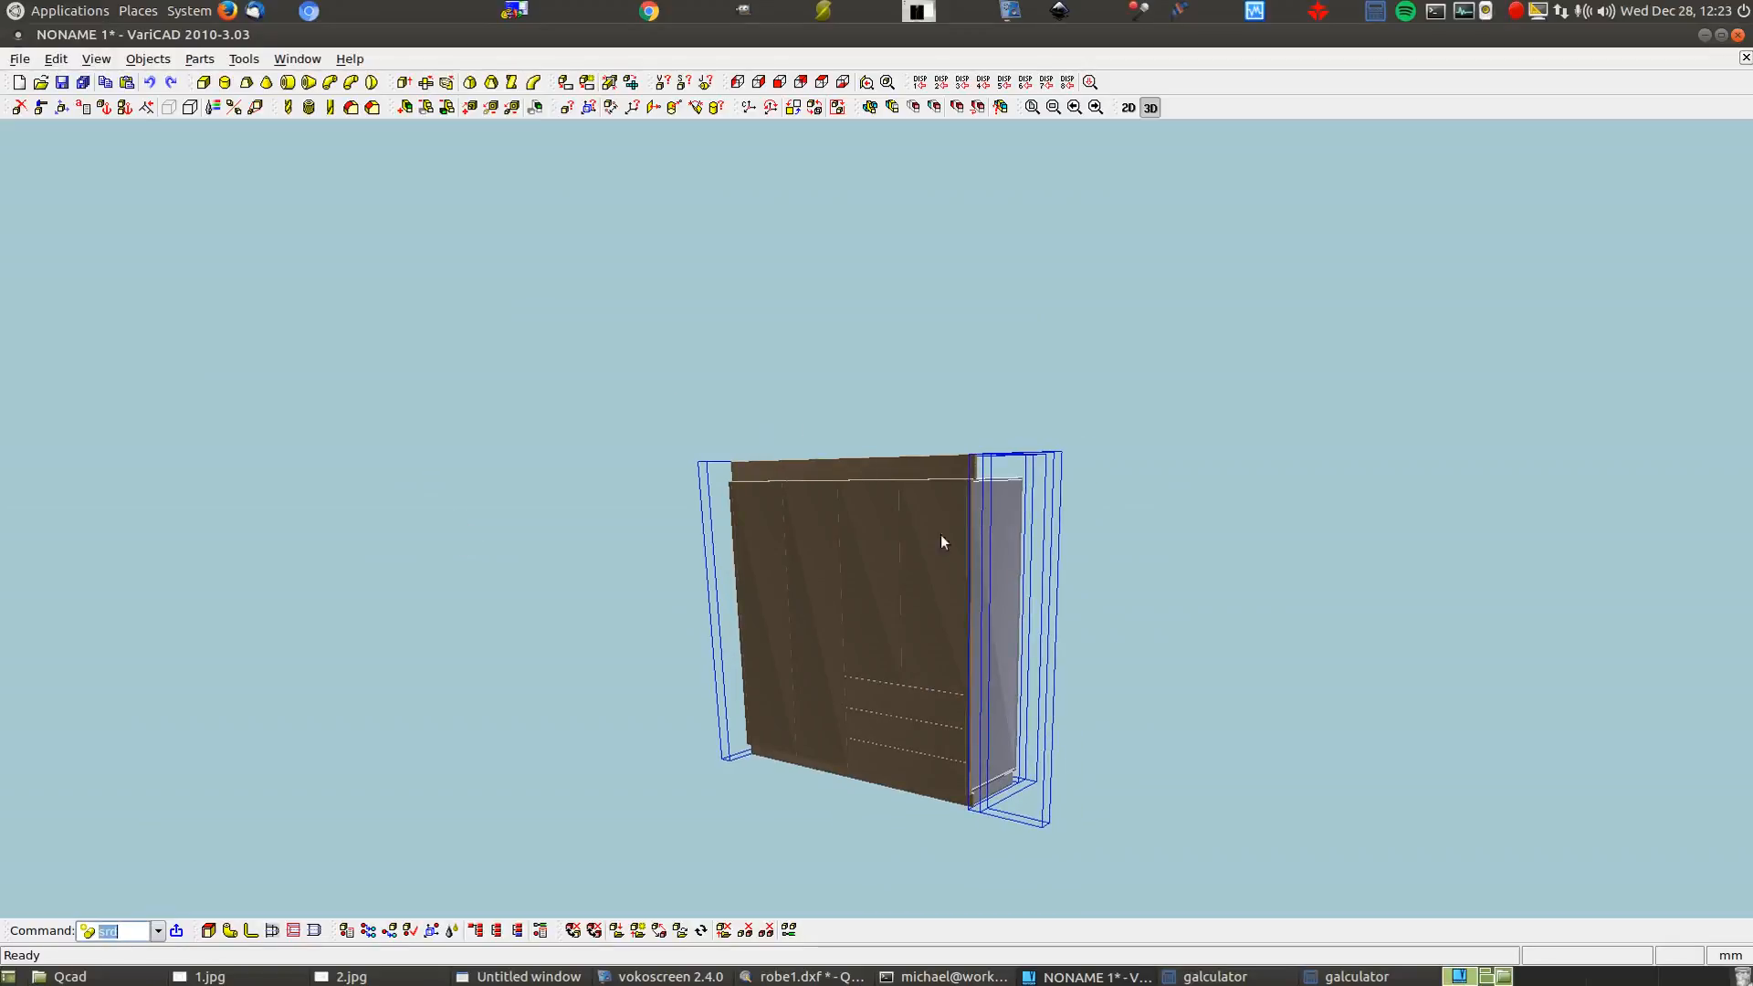
# Move the scene light to brighten the wardrobe panels, then list the 3D groups with 3gr
pyautogui.click(96, 59)
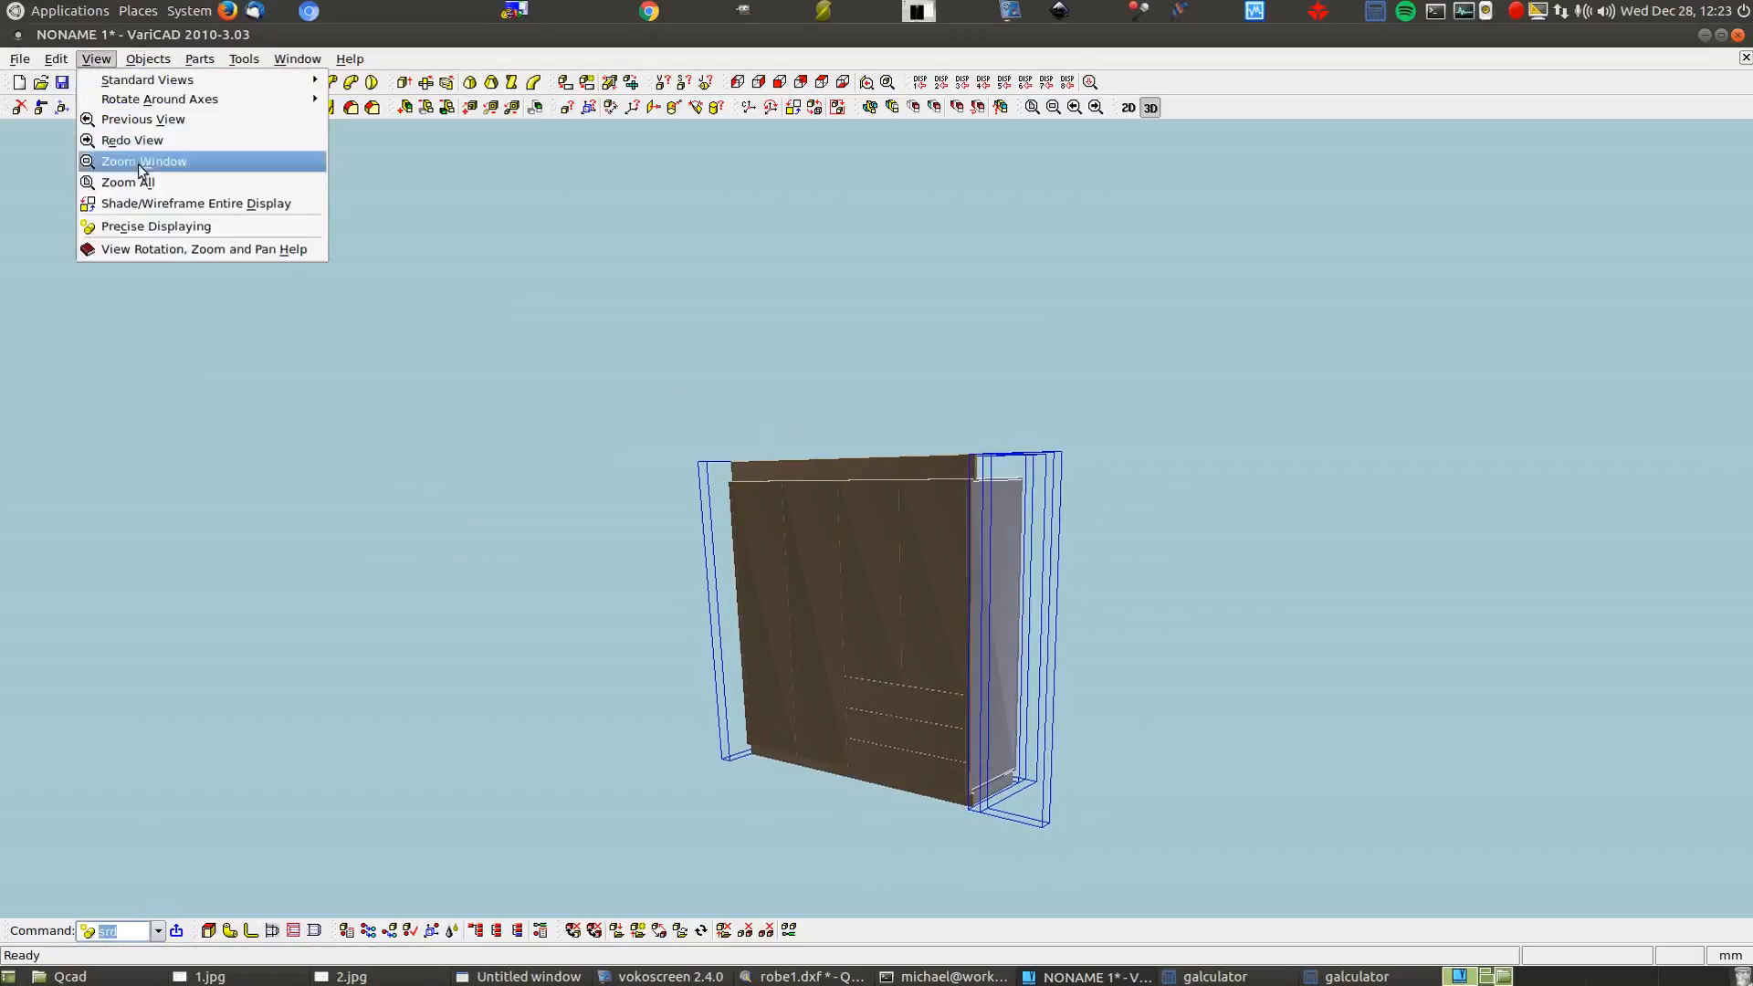
pyautogui.click(157, 230)
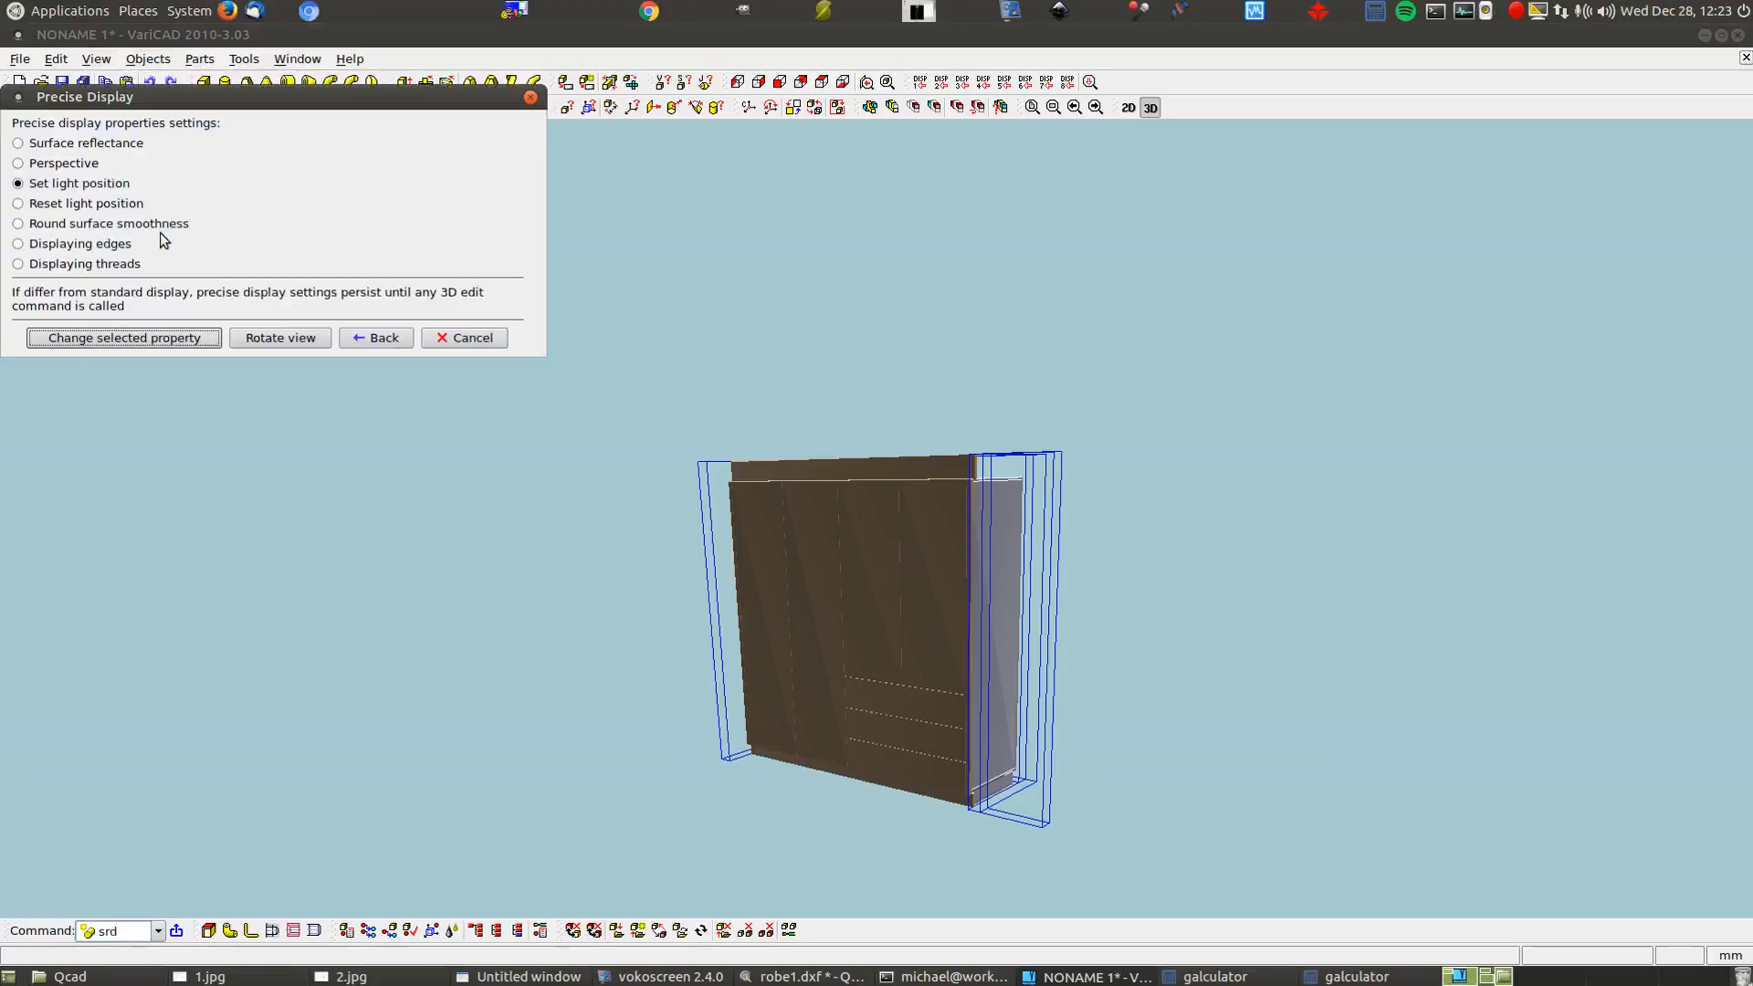
pyautogui.click(138, 338)
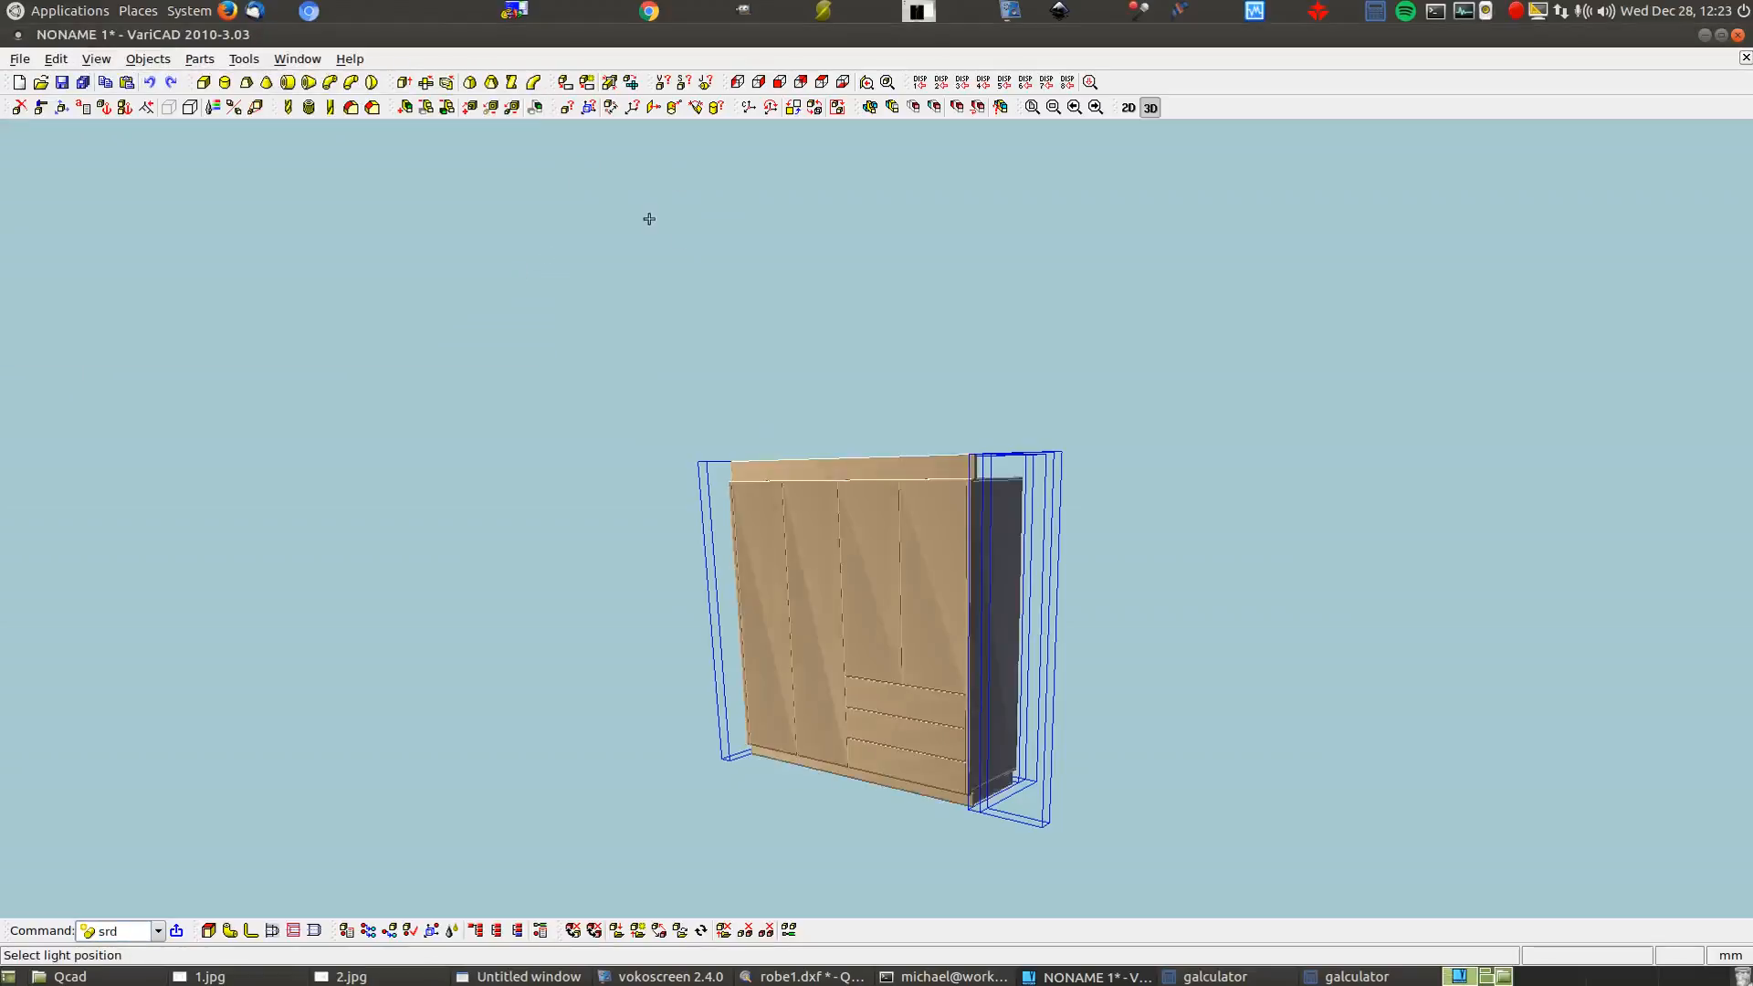
pyautogui.click(560, 199)
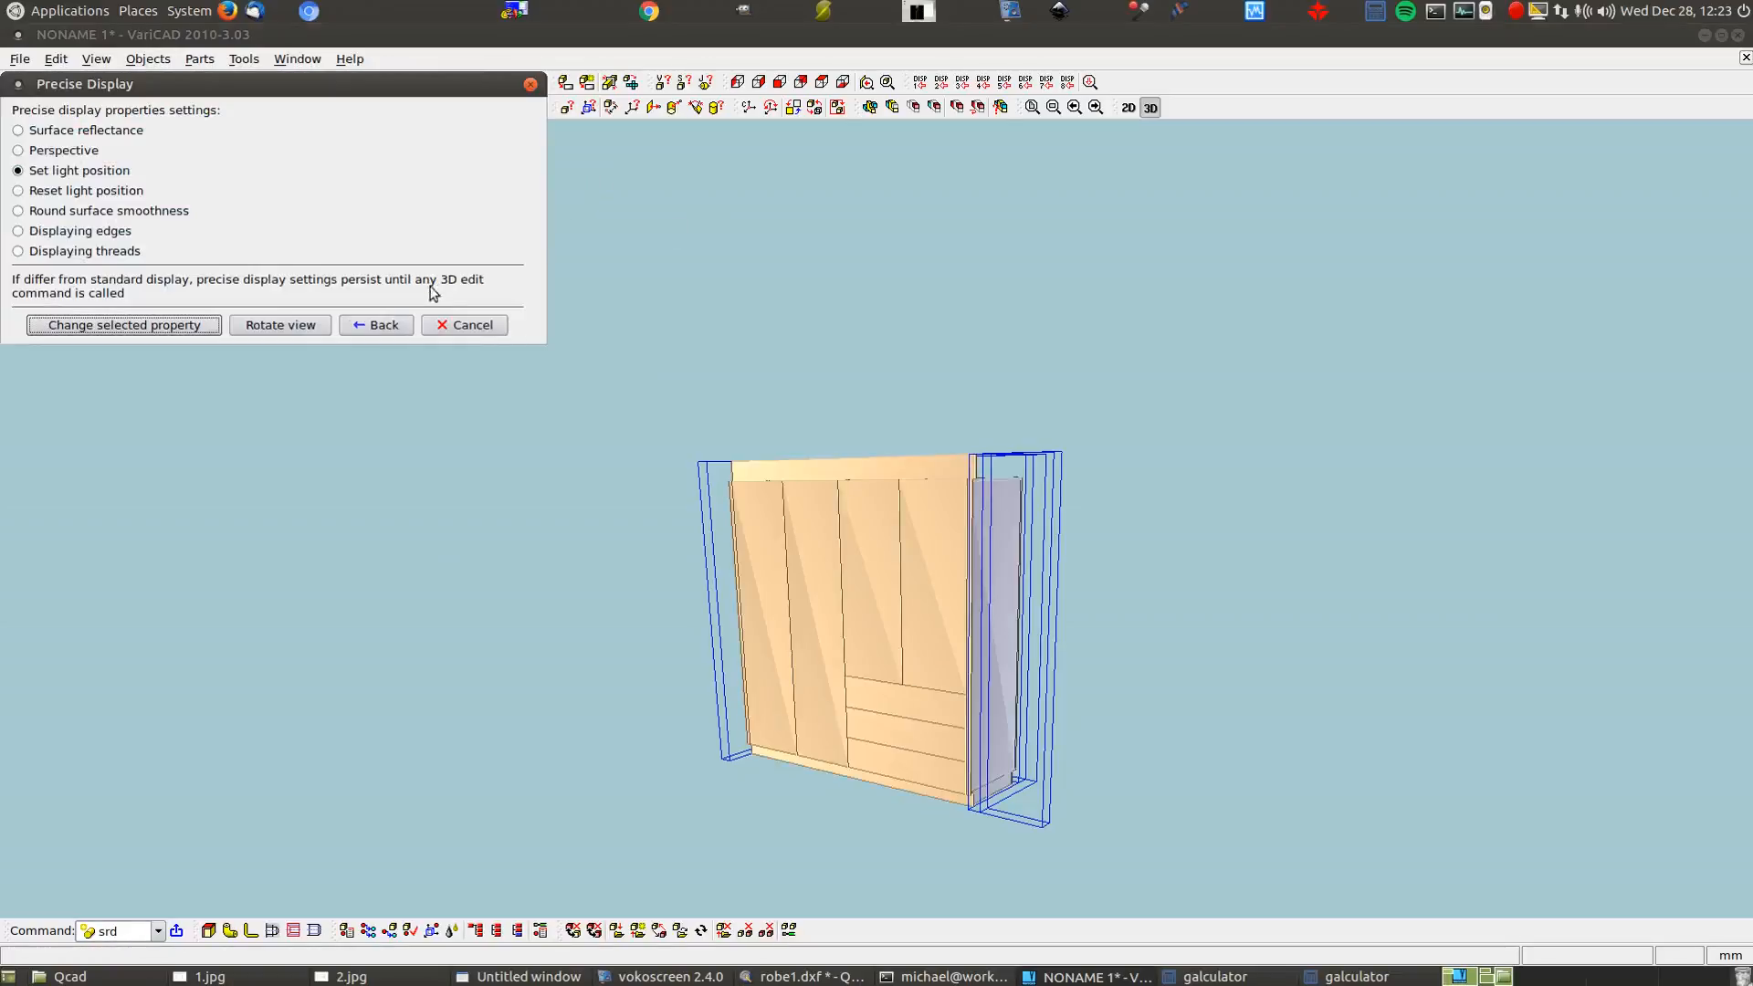
pyautogui.click(373, 326)
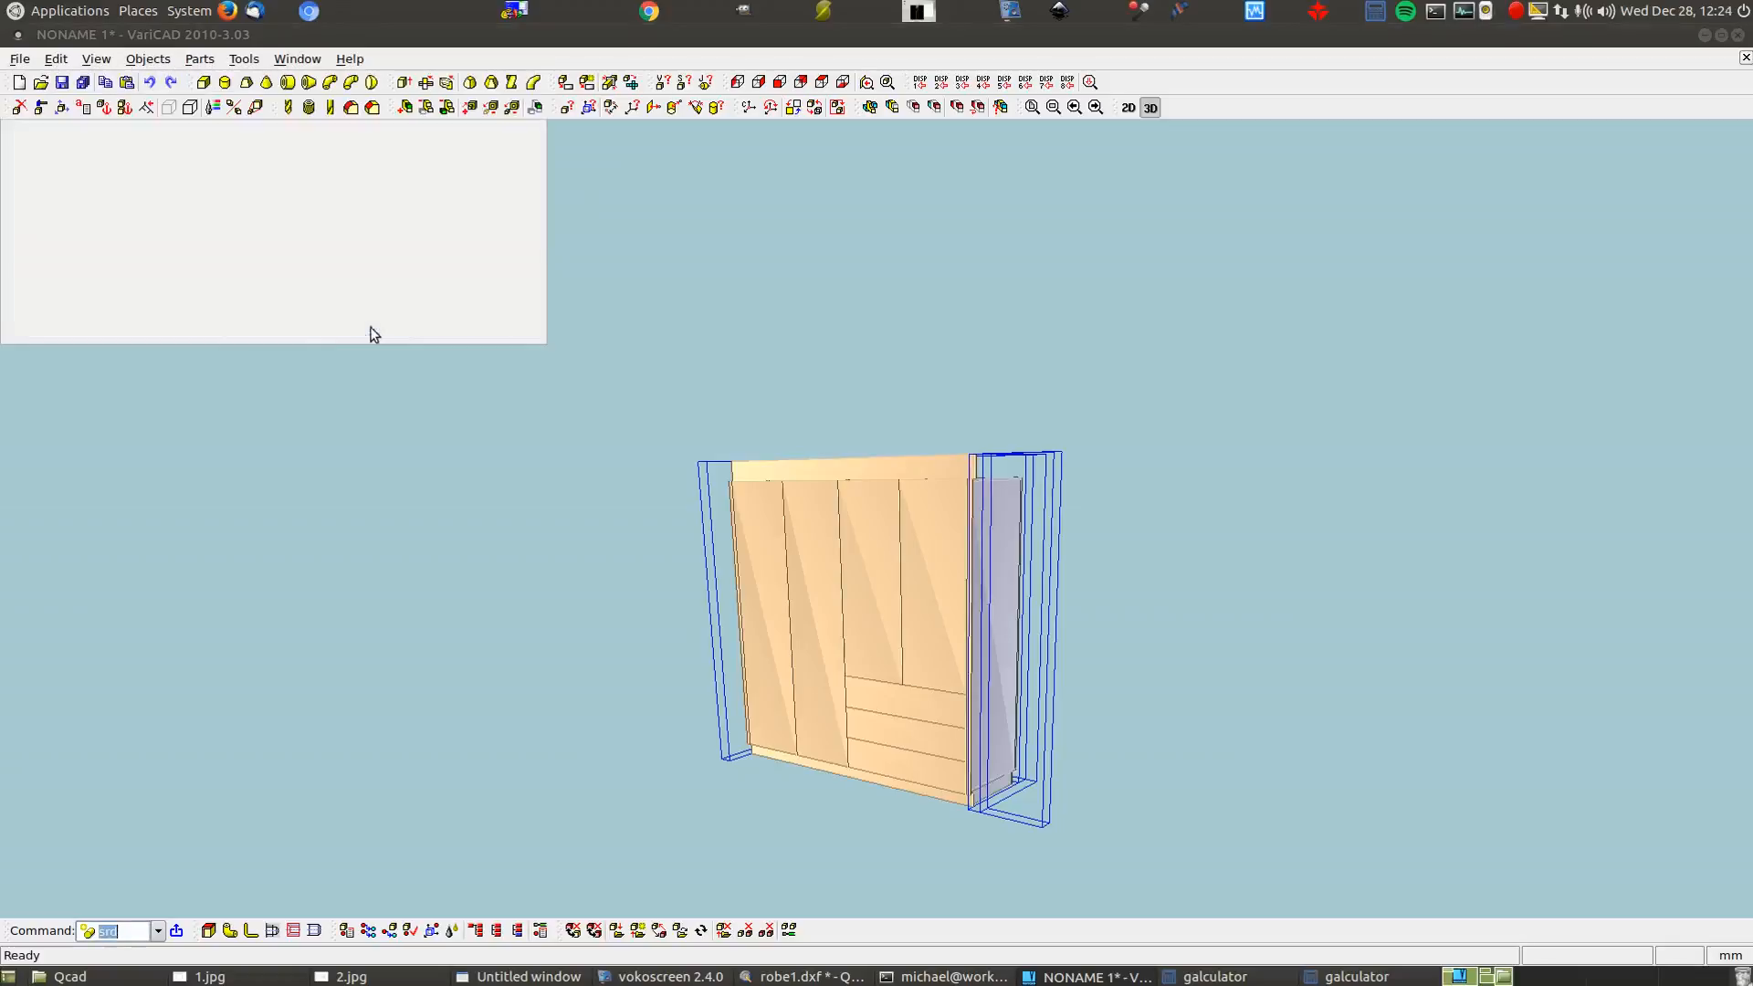
pyautogui.write('3gr')
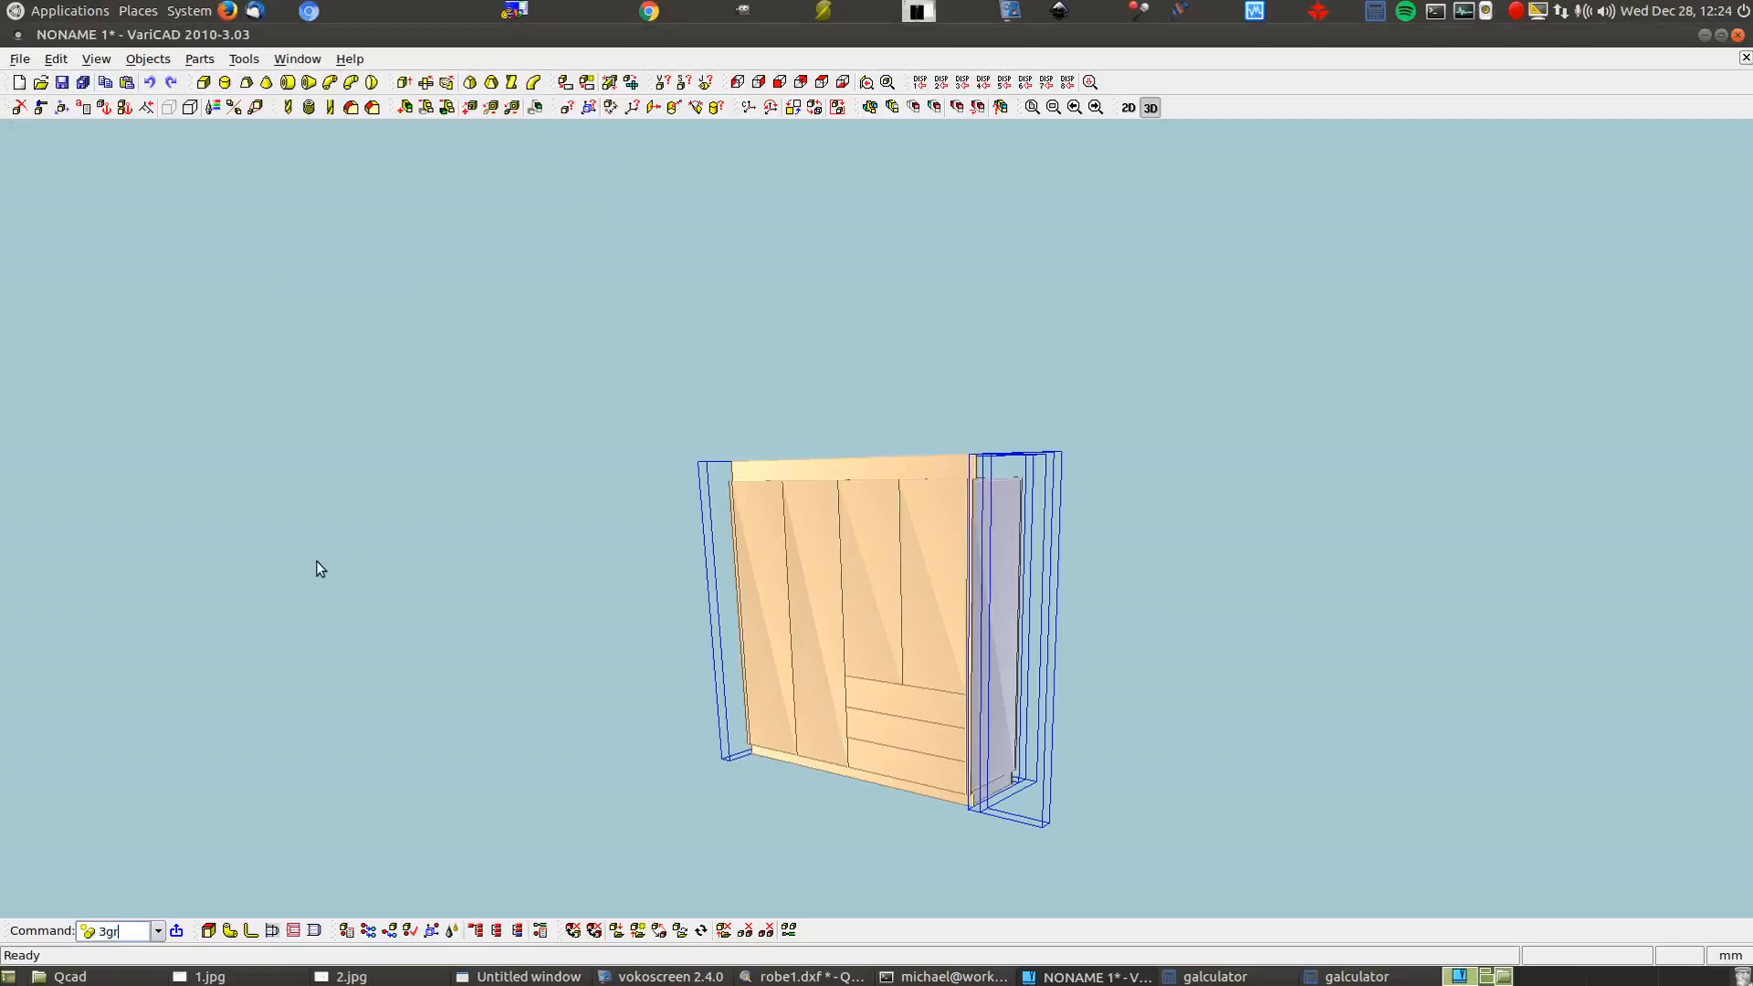
pyautogui.press('Return')
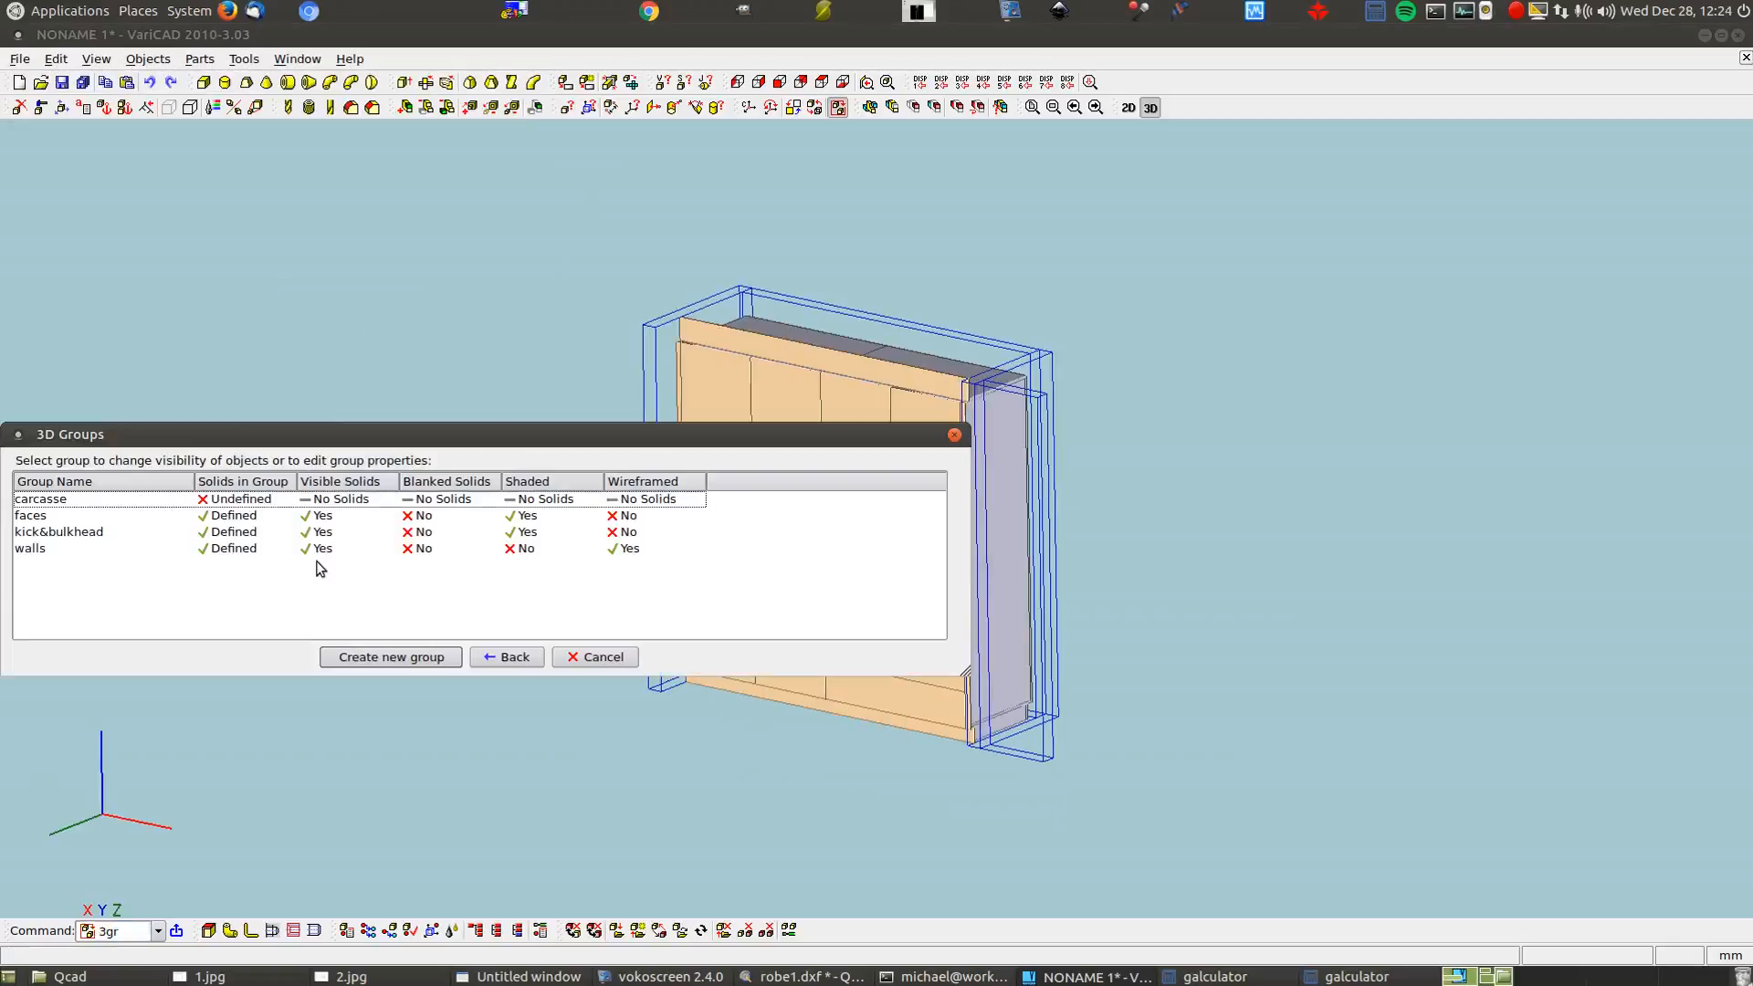
# Shade the solids of the walls group and refresh the precise display
pyautogui.rightClick(317, 552)
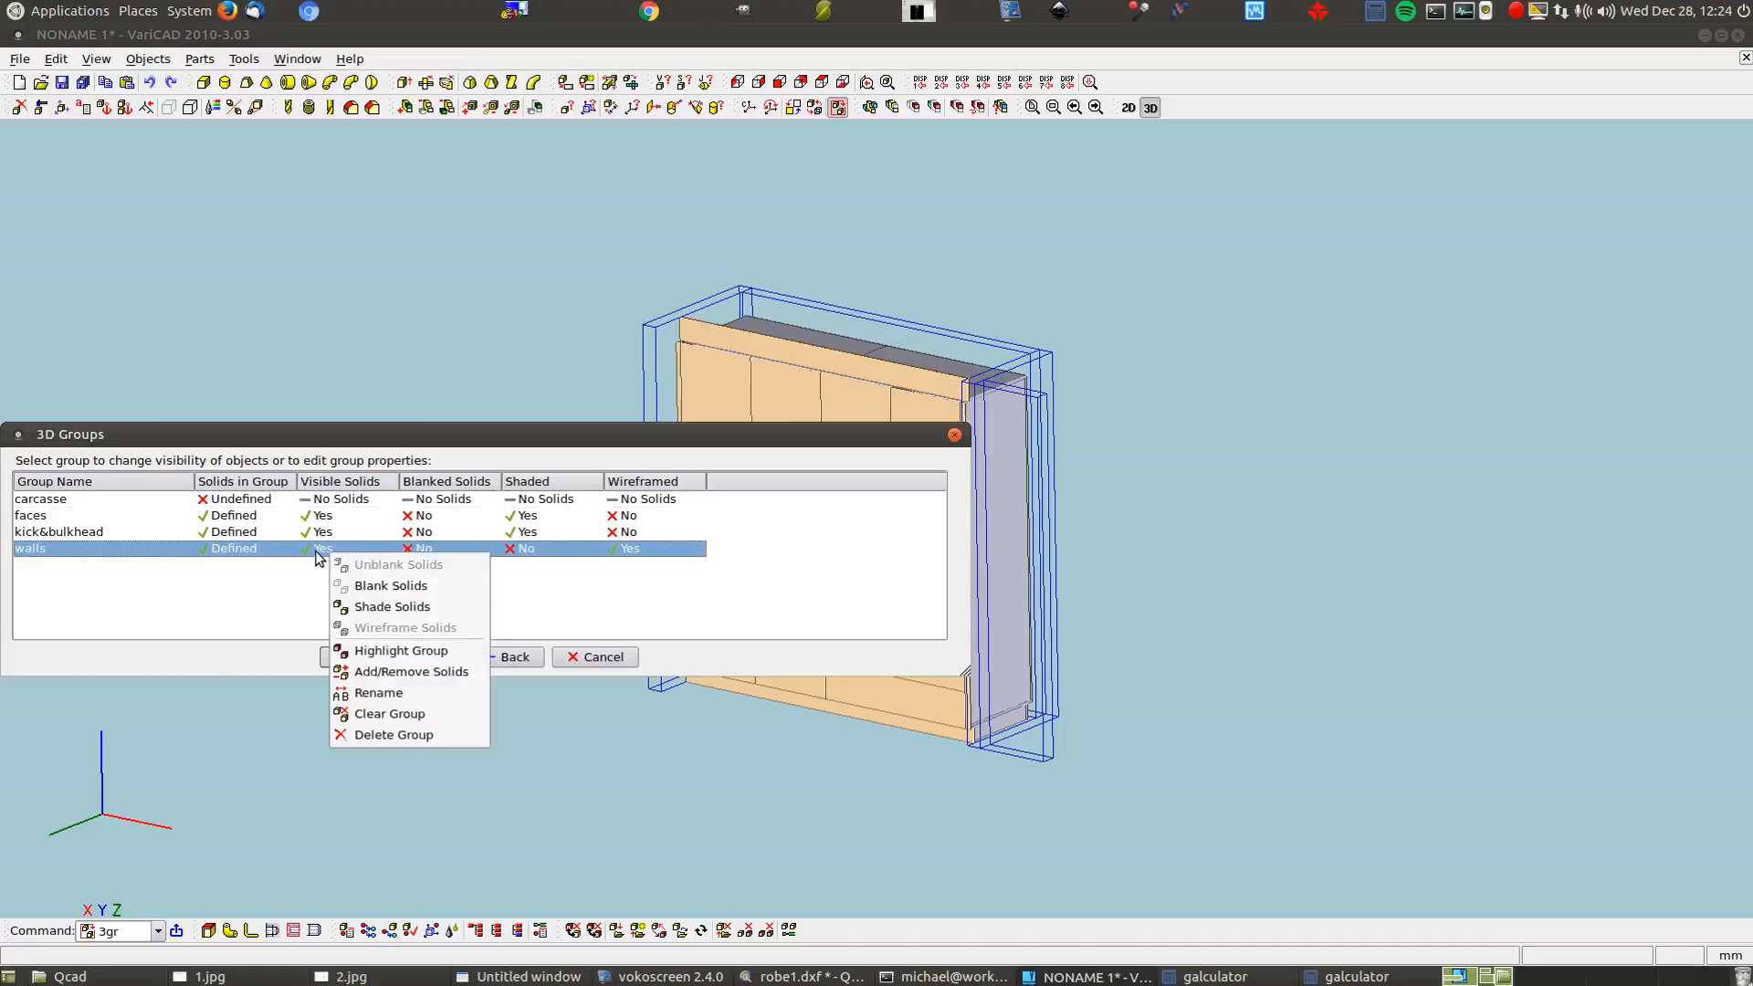
pyautogui.click(387, 608)
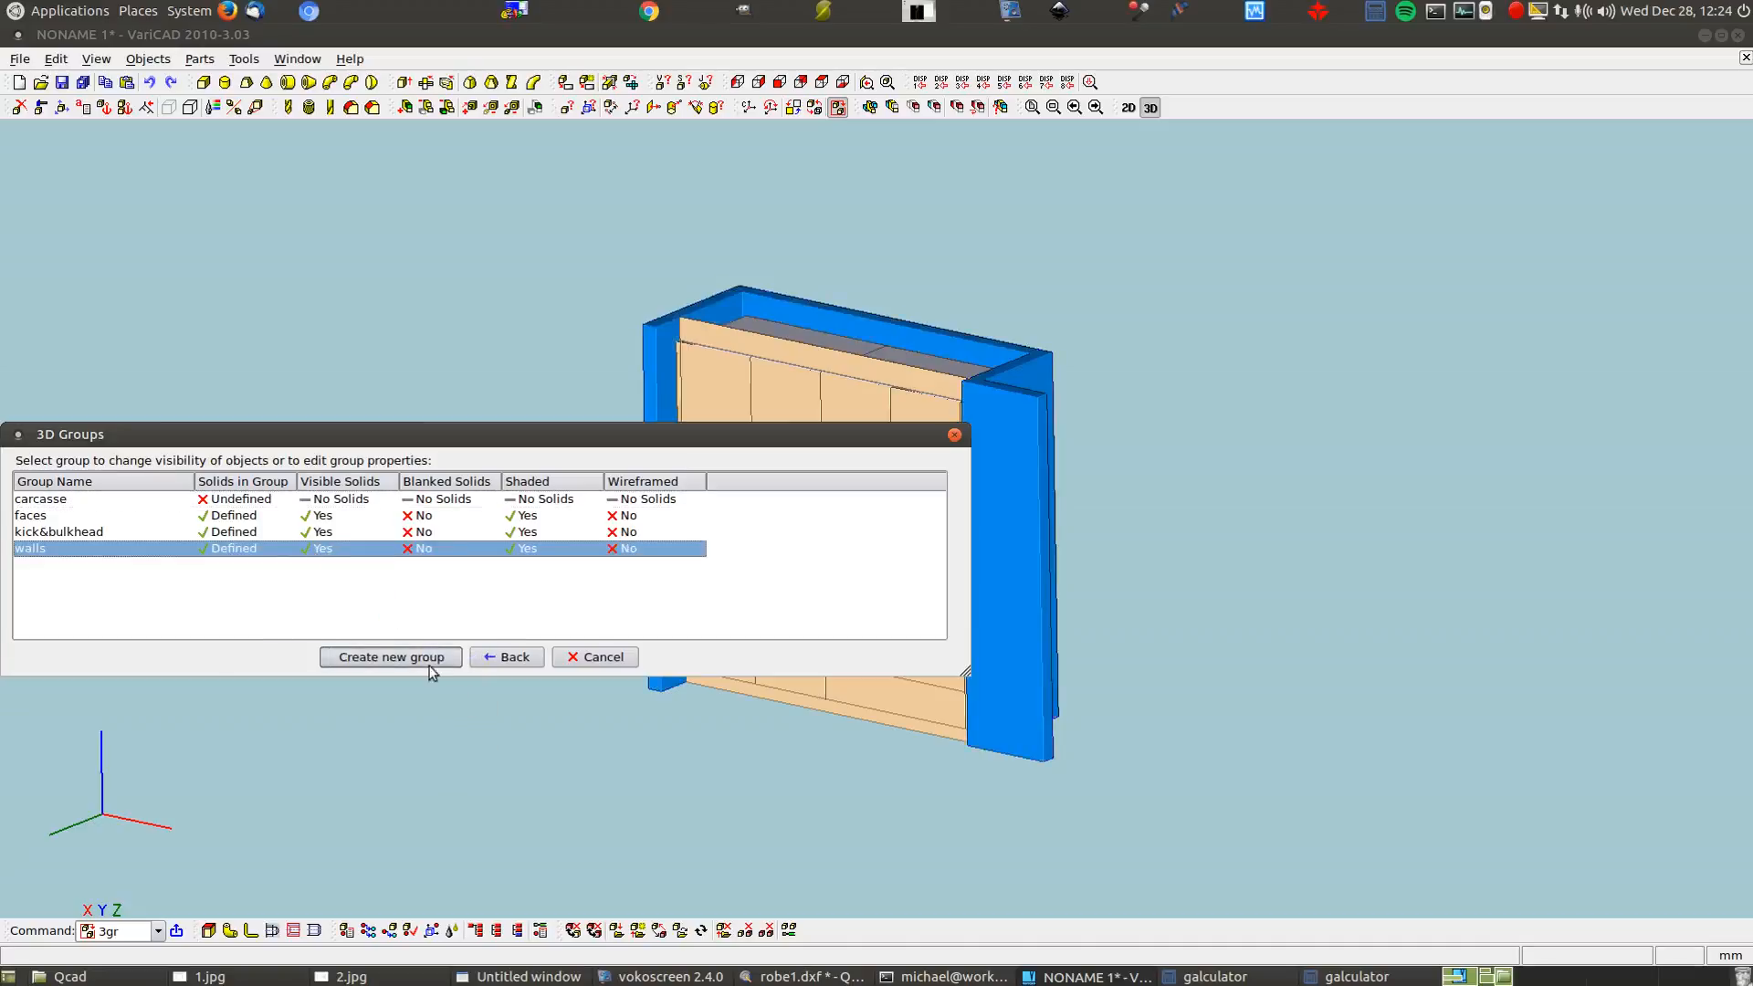
pyautogui.click(512, 658)
pyautogui.click(96, 58)
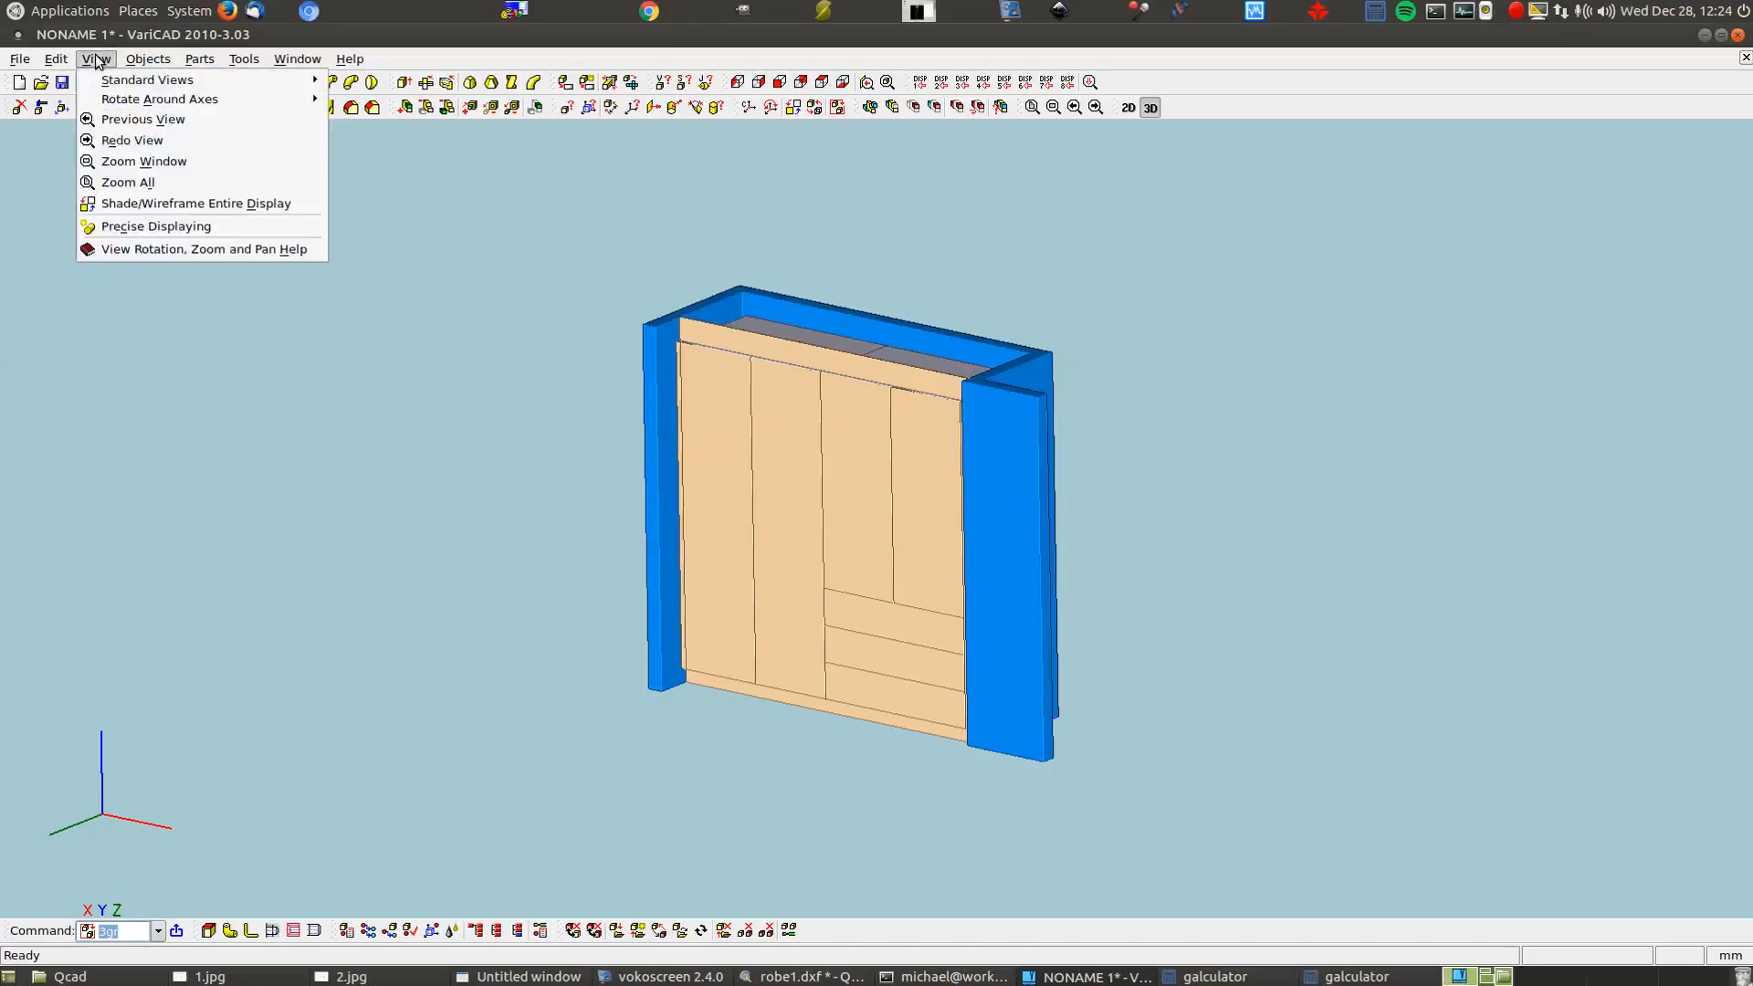
pyautogui.click(149, 226)
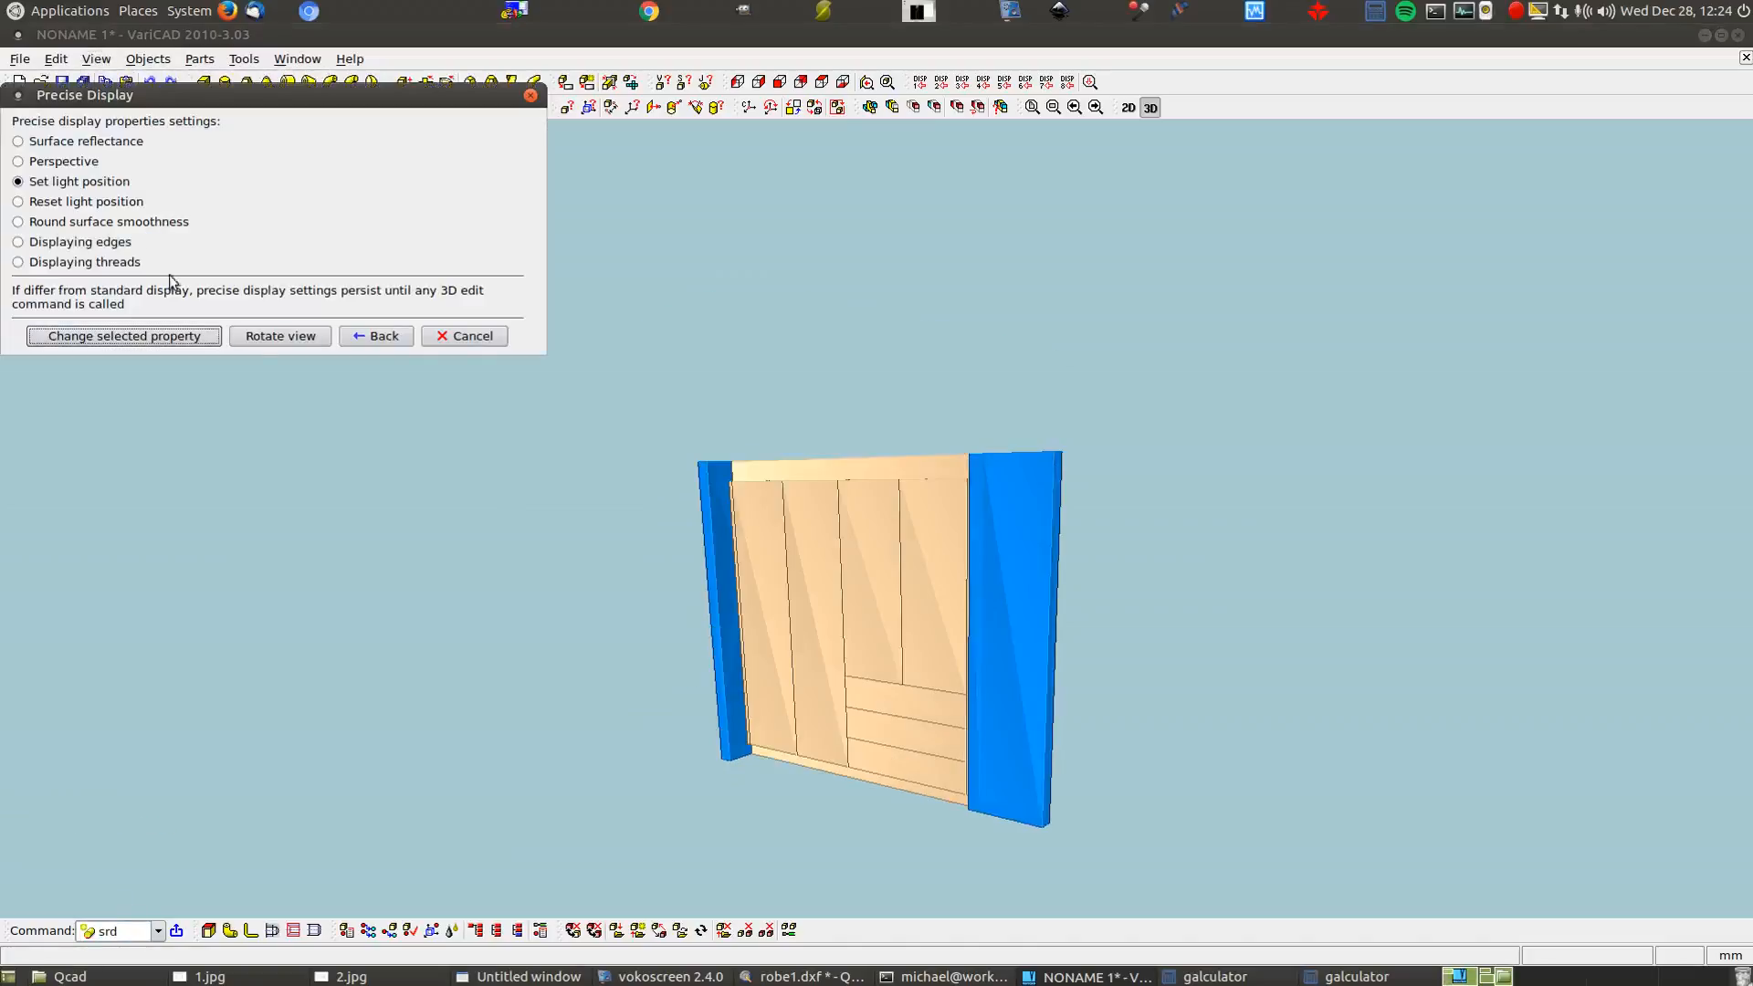
pyautogui.click(367, 332)
# Zoom, pan and orbit the wardrobe to a more frontal view
pyautogui.scroll(4, 510, 470)
pyautogui.moveTo(669, 635); pyautogui.dragTo(529, 489, button='middle')
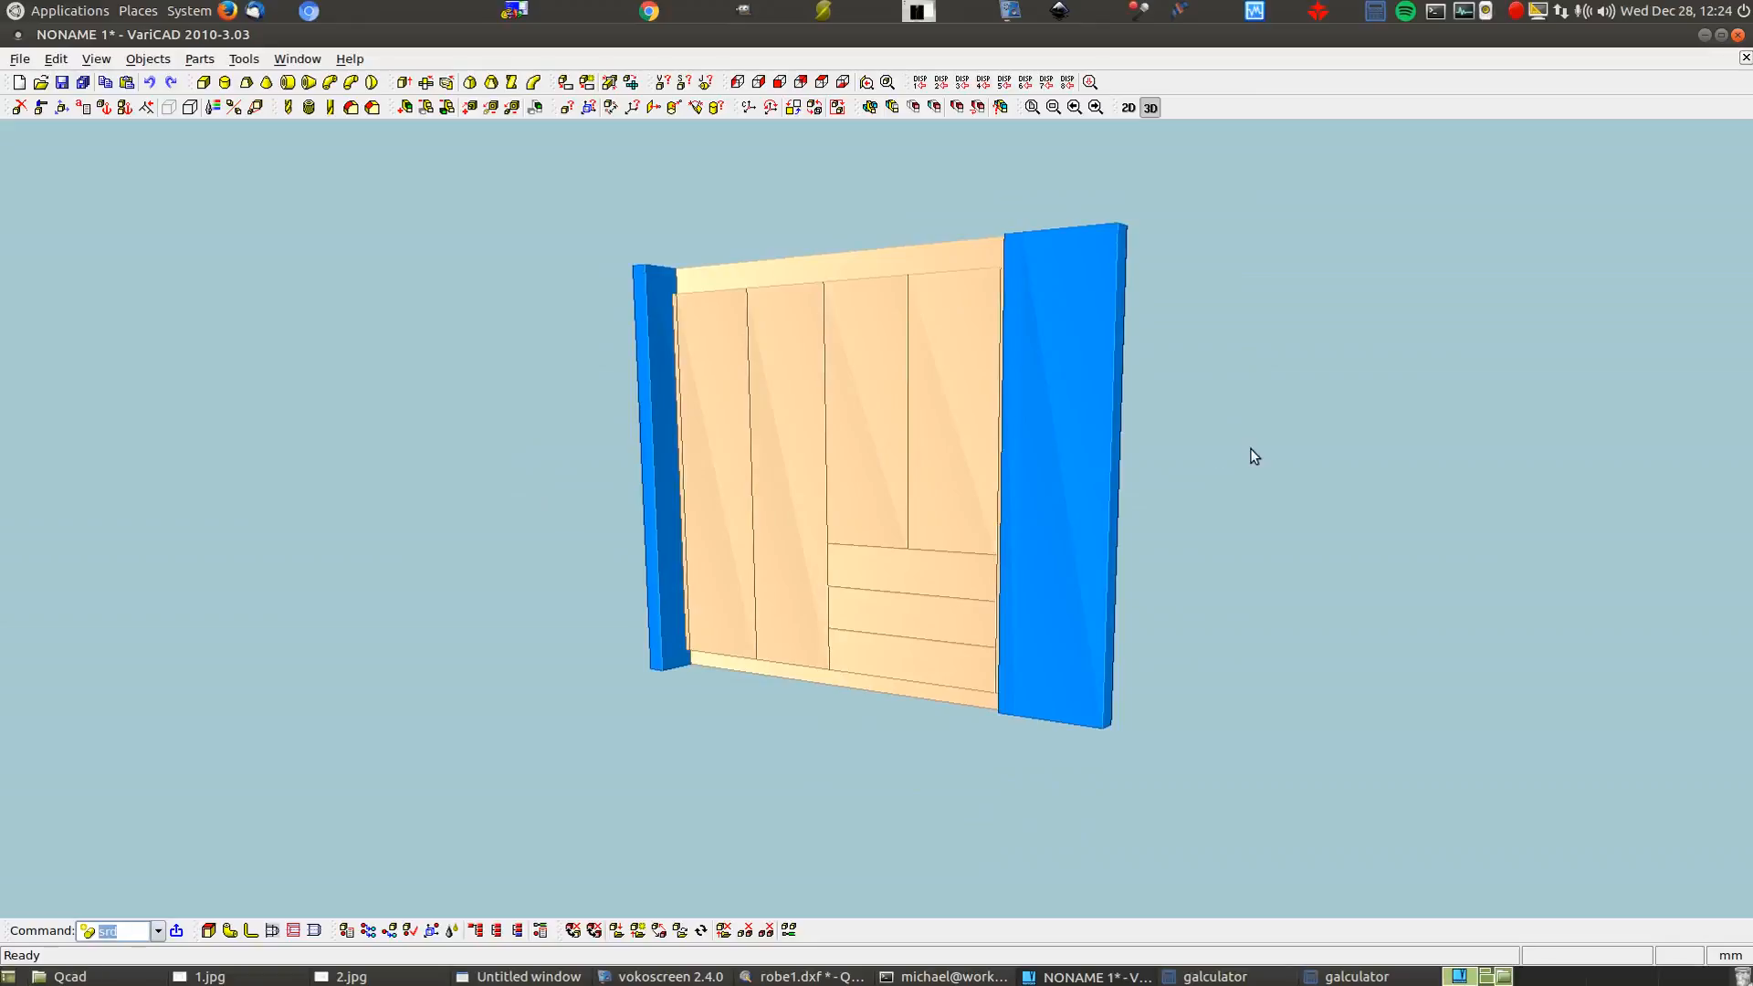
pyautogui.moveTo(1187, 639)
pyautogui.mouseDown(button='middle')
pyautogui.moveTo(1221, 645)
pyautogui.moveTo(1197, 658)
pyautogui.moveTo(1244, 643)
pyautogui.moveTo(1212, 648)
pyautogui.mouseUp(button='middle')
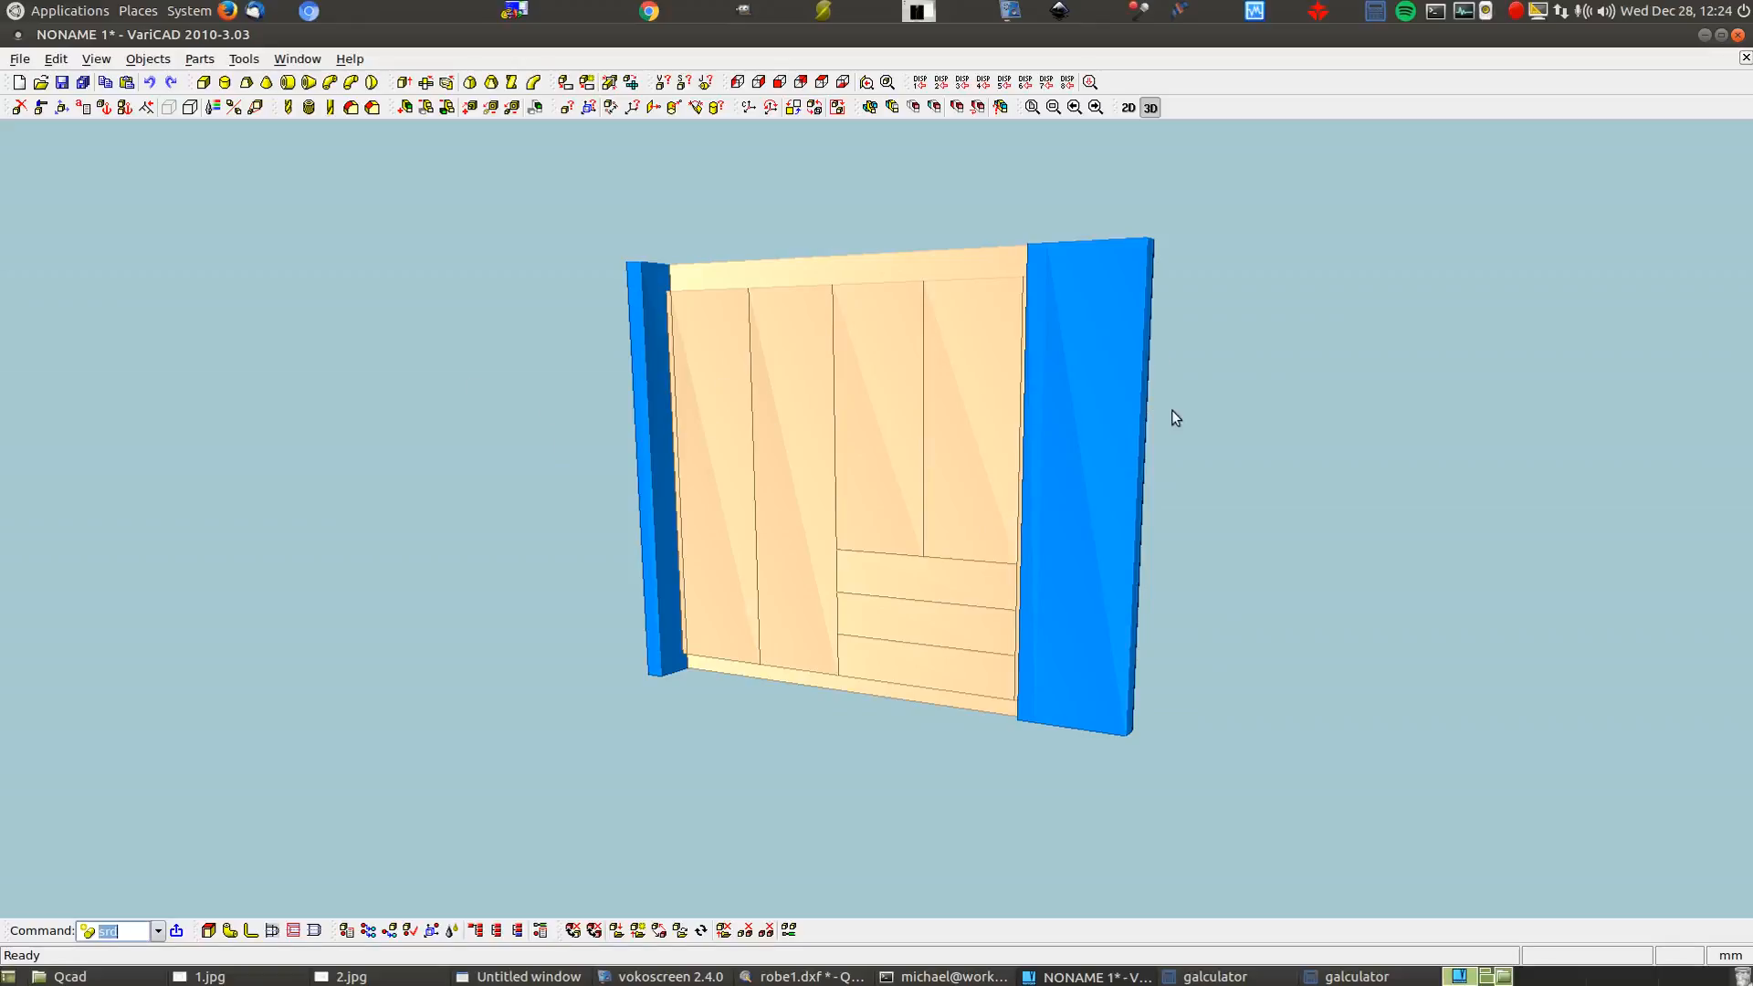
pyautogui.click(20, 58)
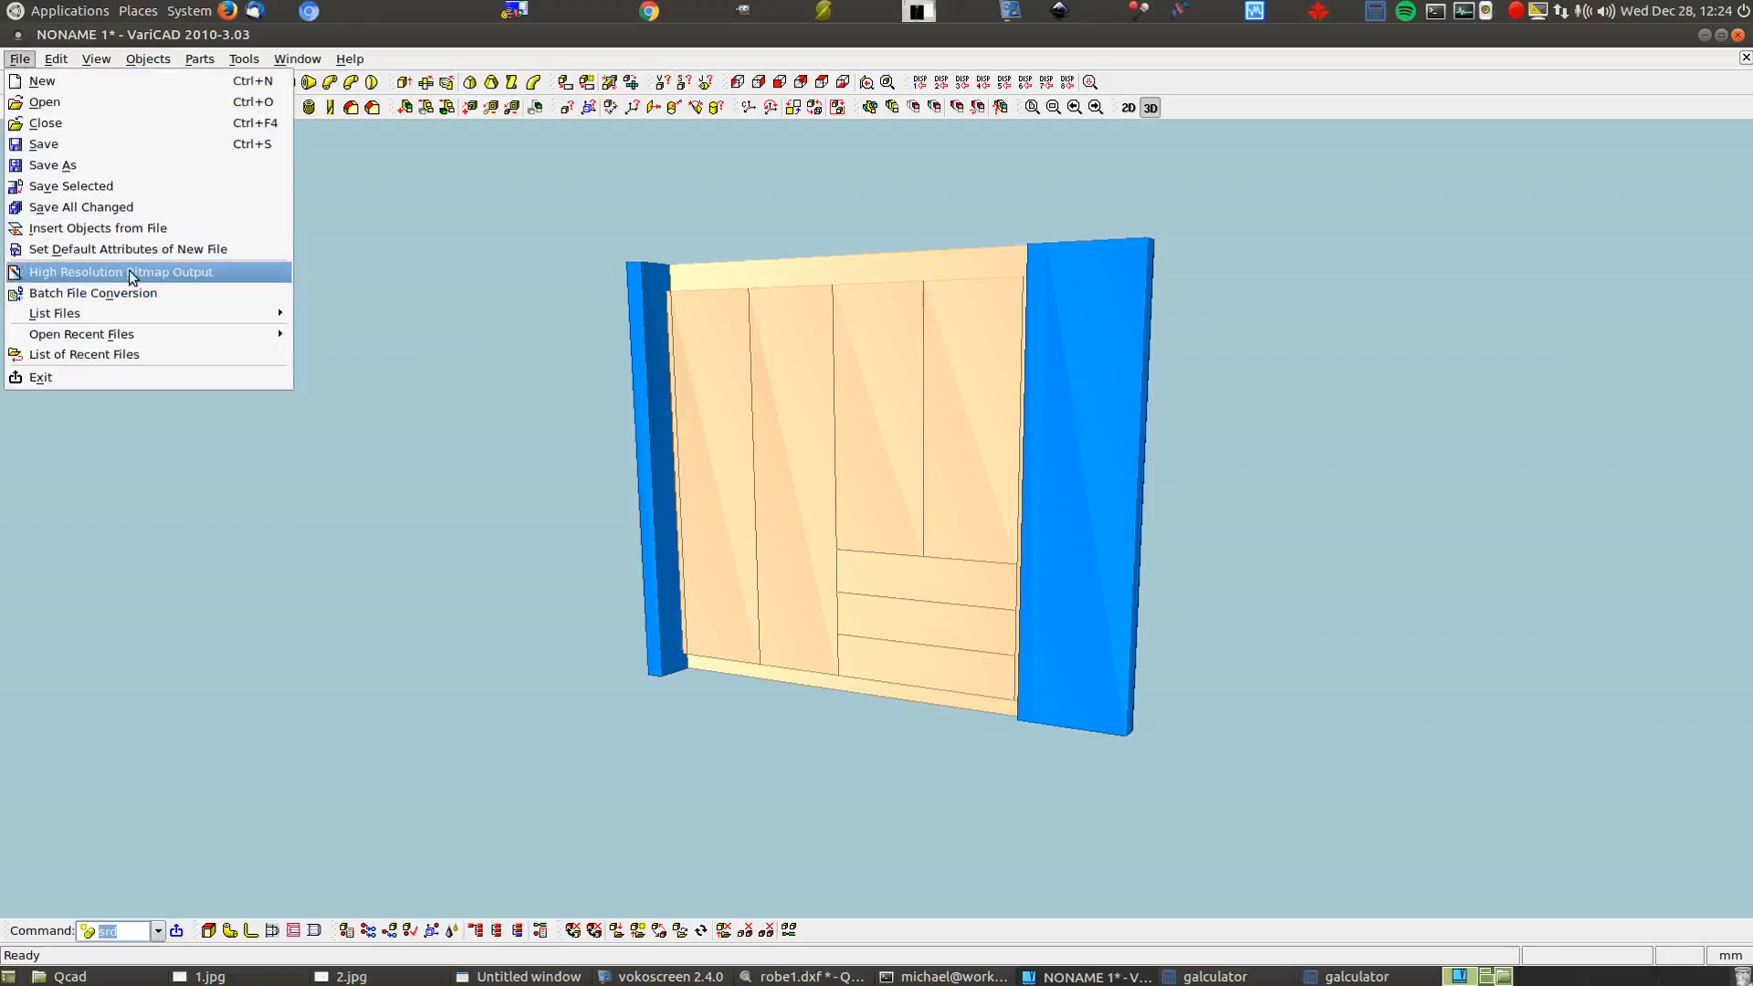
# Take a full-screen screenshot and name it cabinet.png
pyautogui.click(1305, 412)
pyautogui.press('Print')
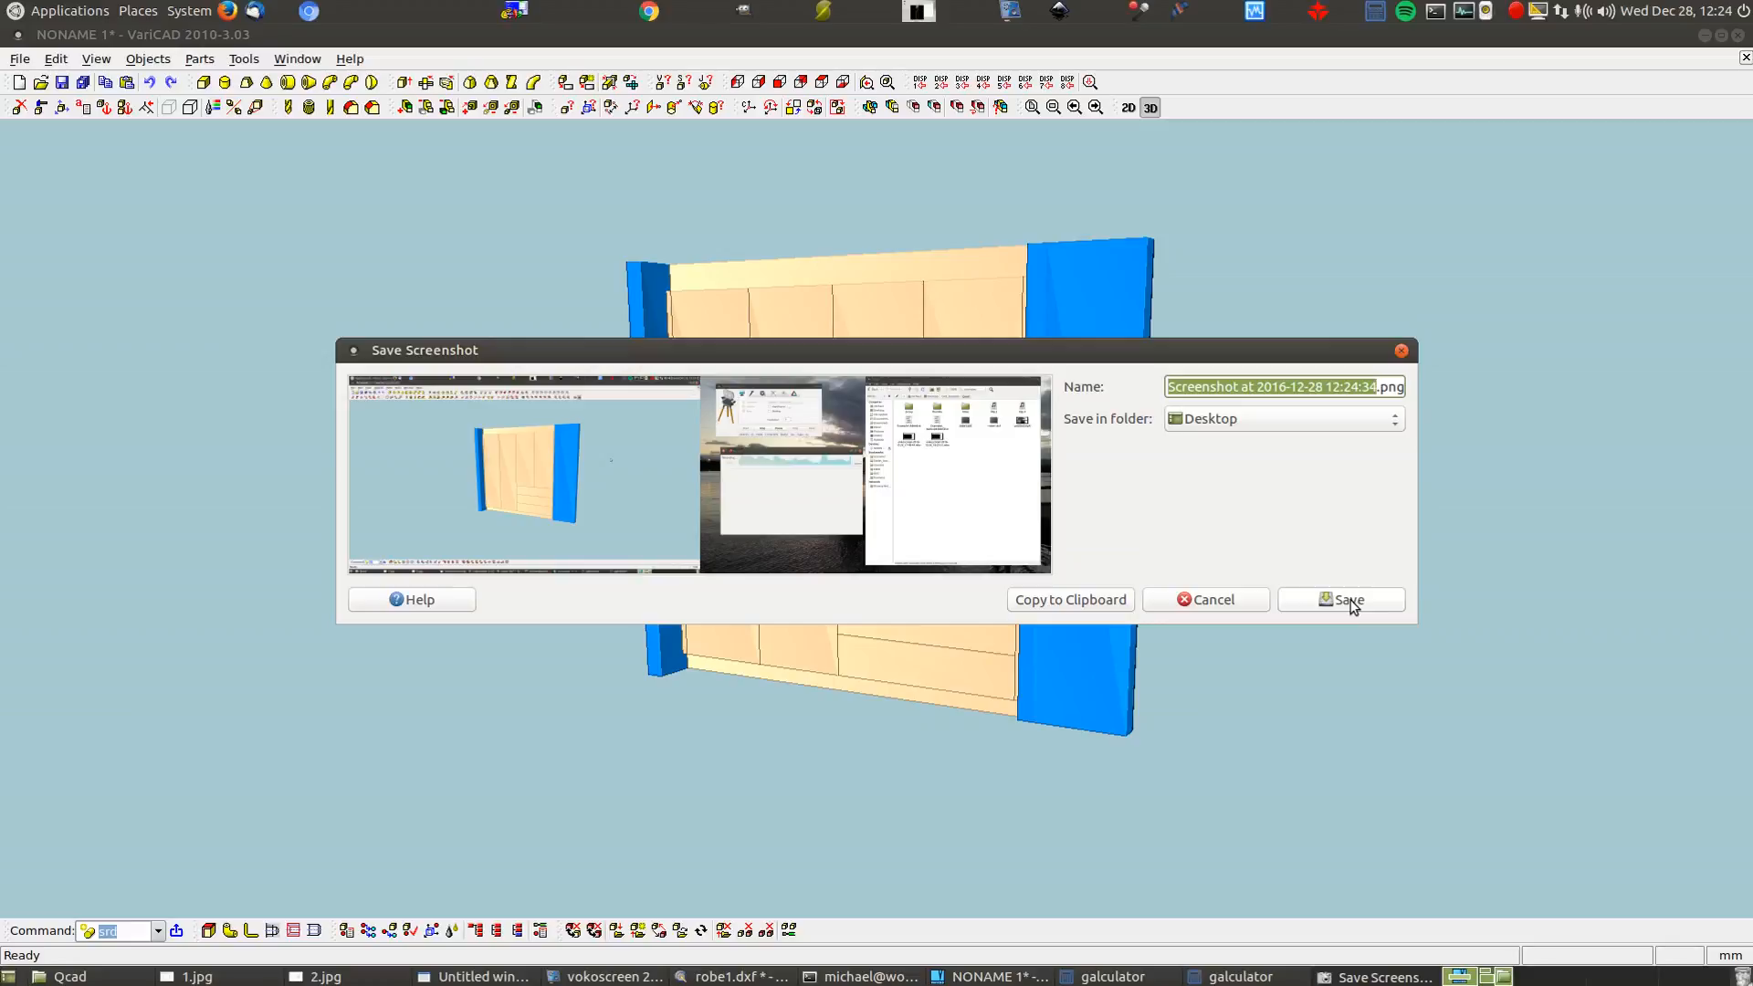
pyautogui.write('cabinet')
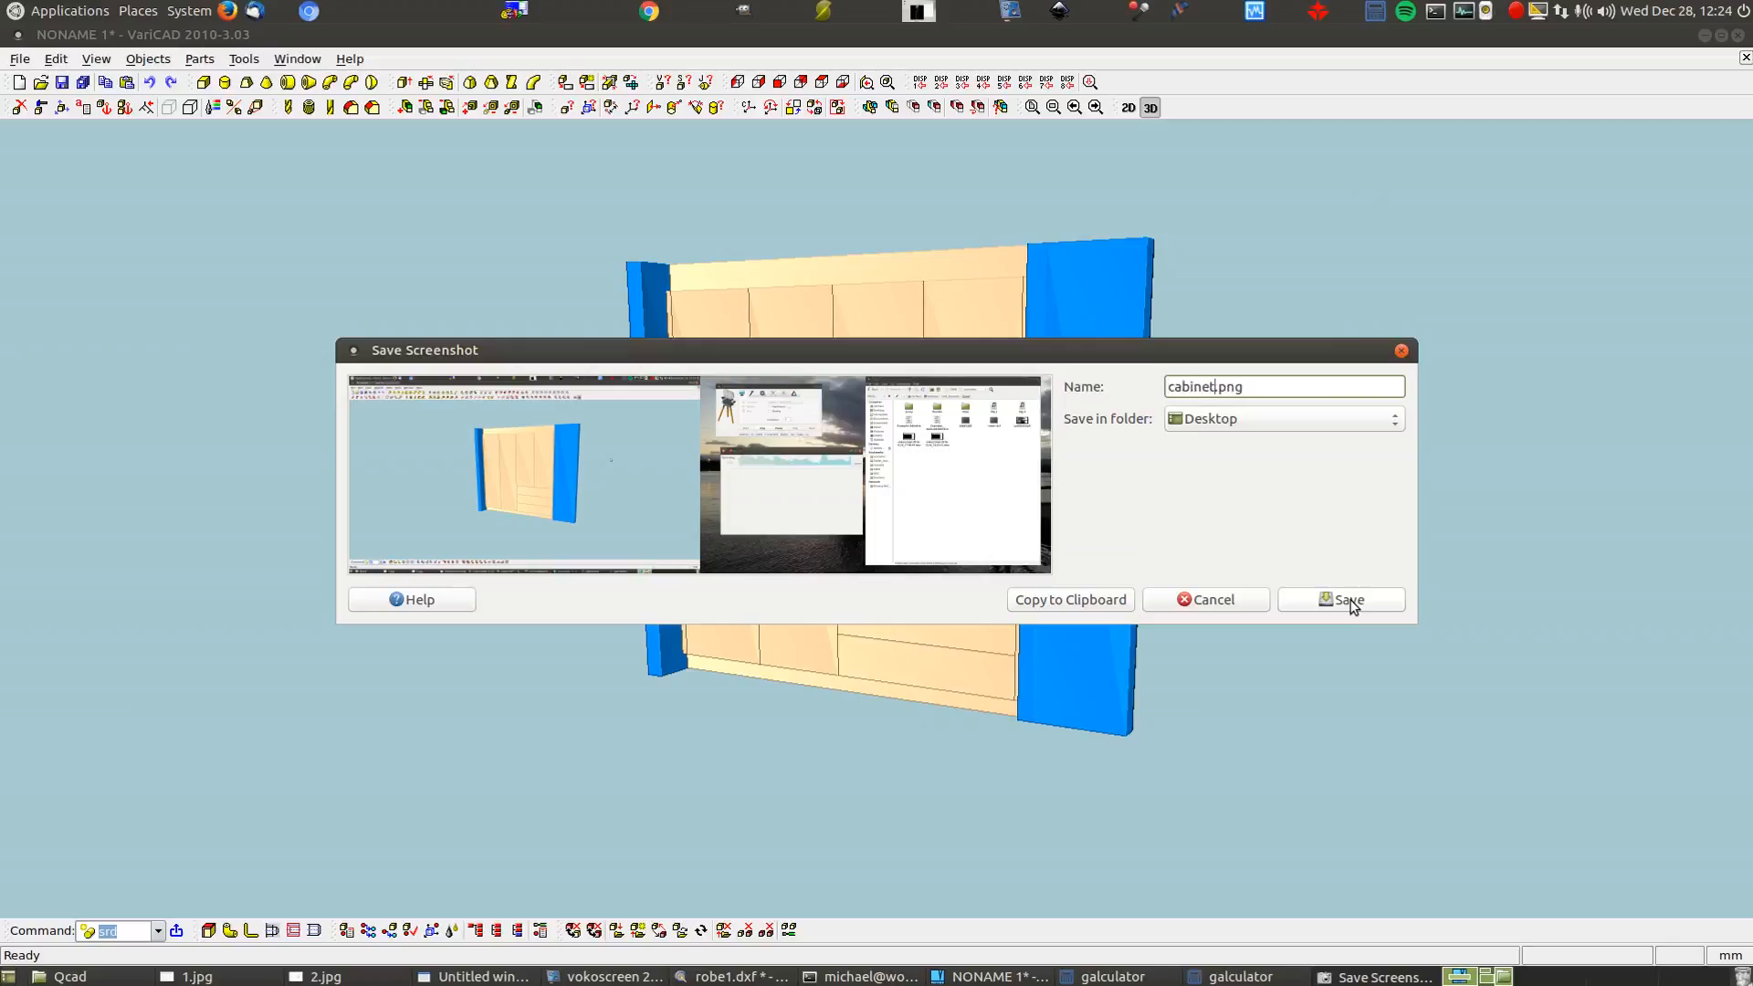
# Save the screenshot into the Desktop/CAD_Example/Varicad folder
pyautogui.click(1275, 420)
pyautogui.click(1272, 418)
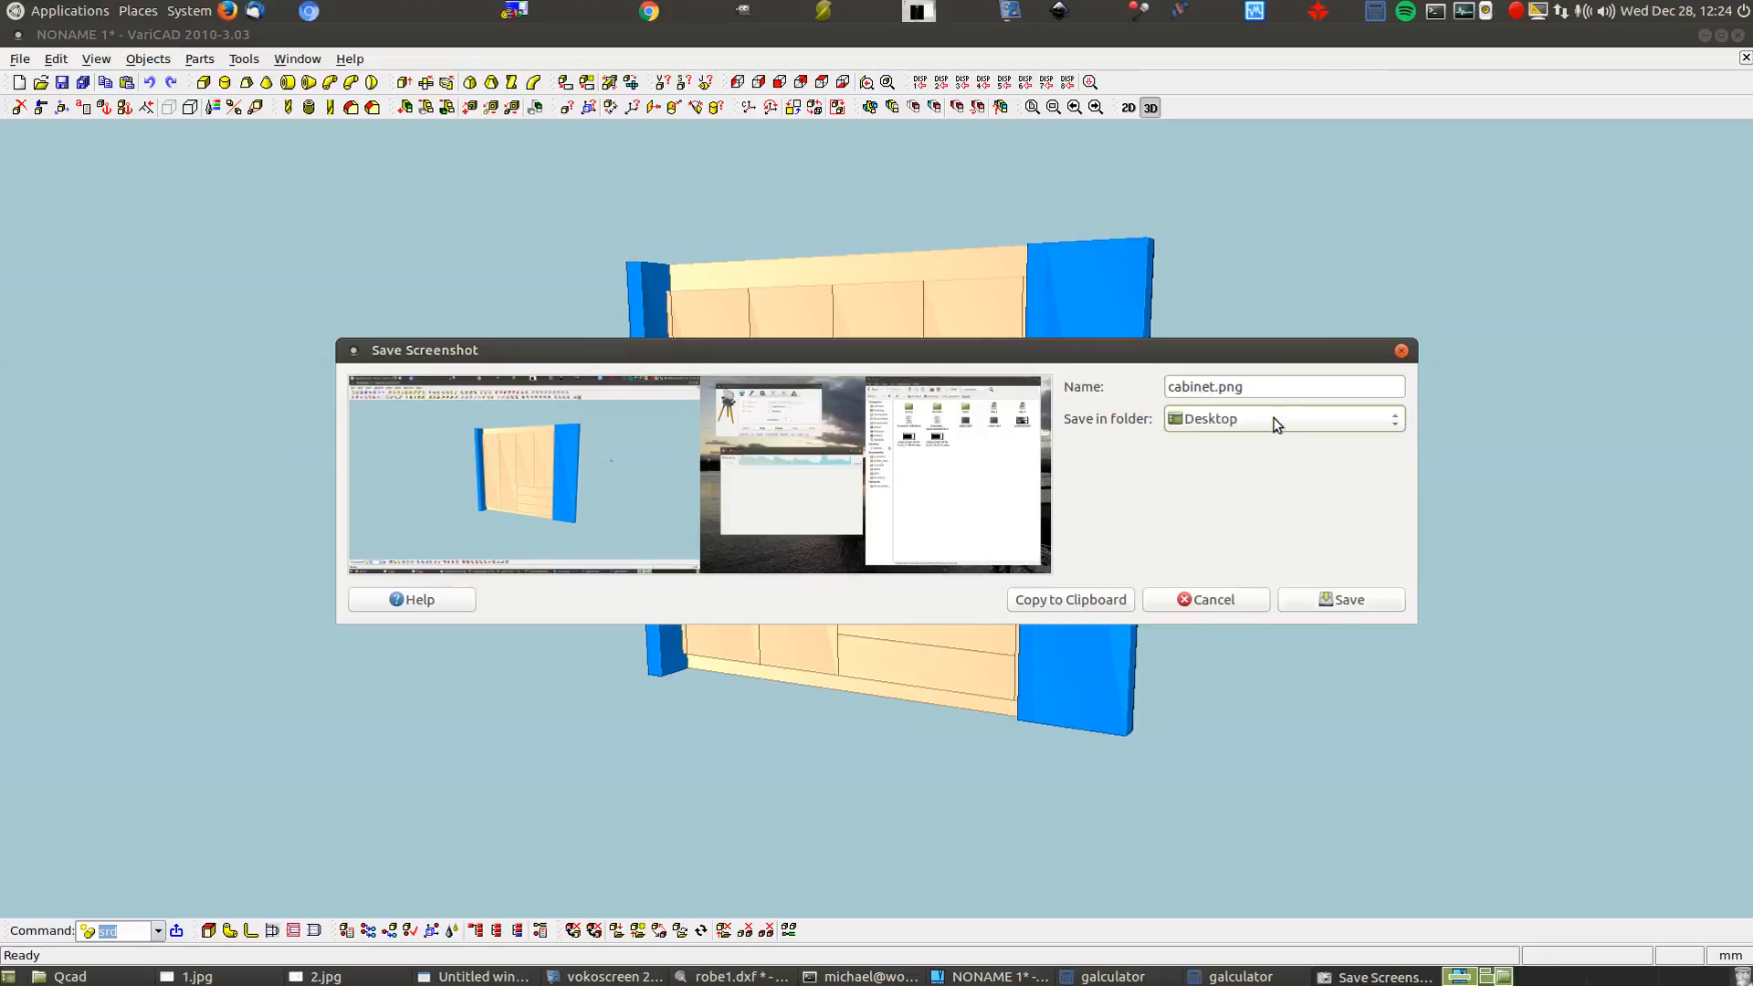
pyautogui.click(1275, 420)
pyautogui.click(1191, 575)
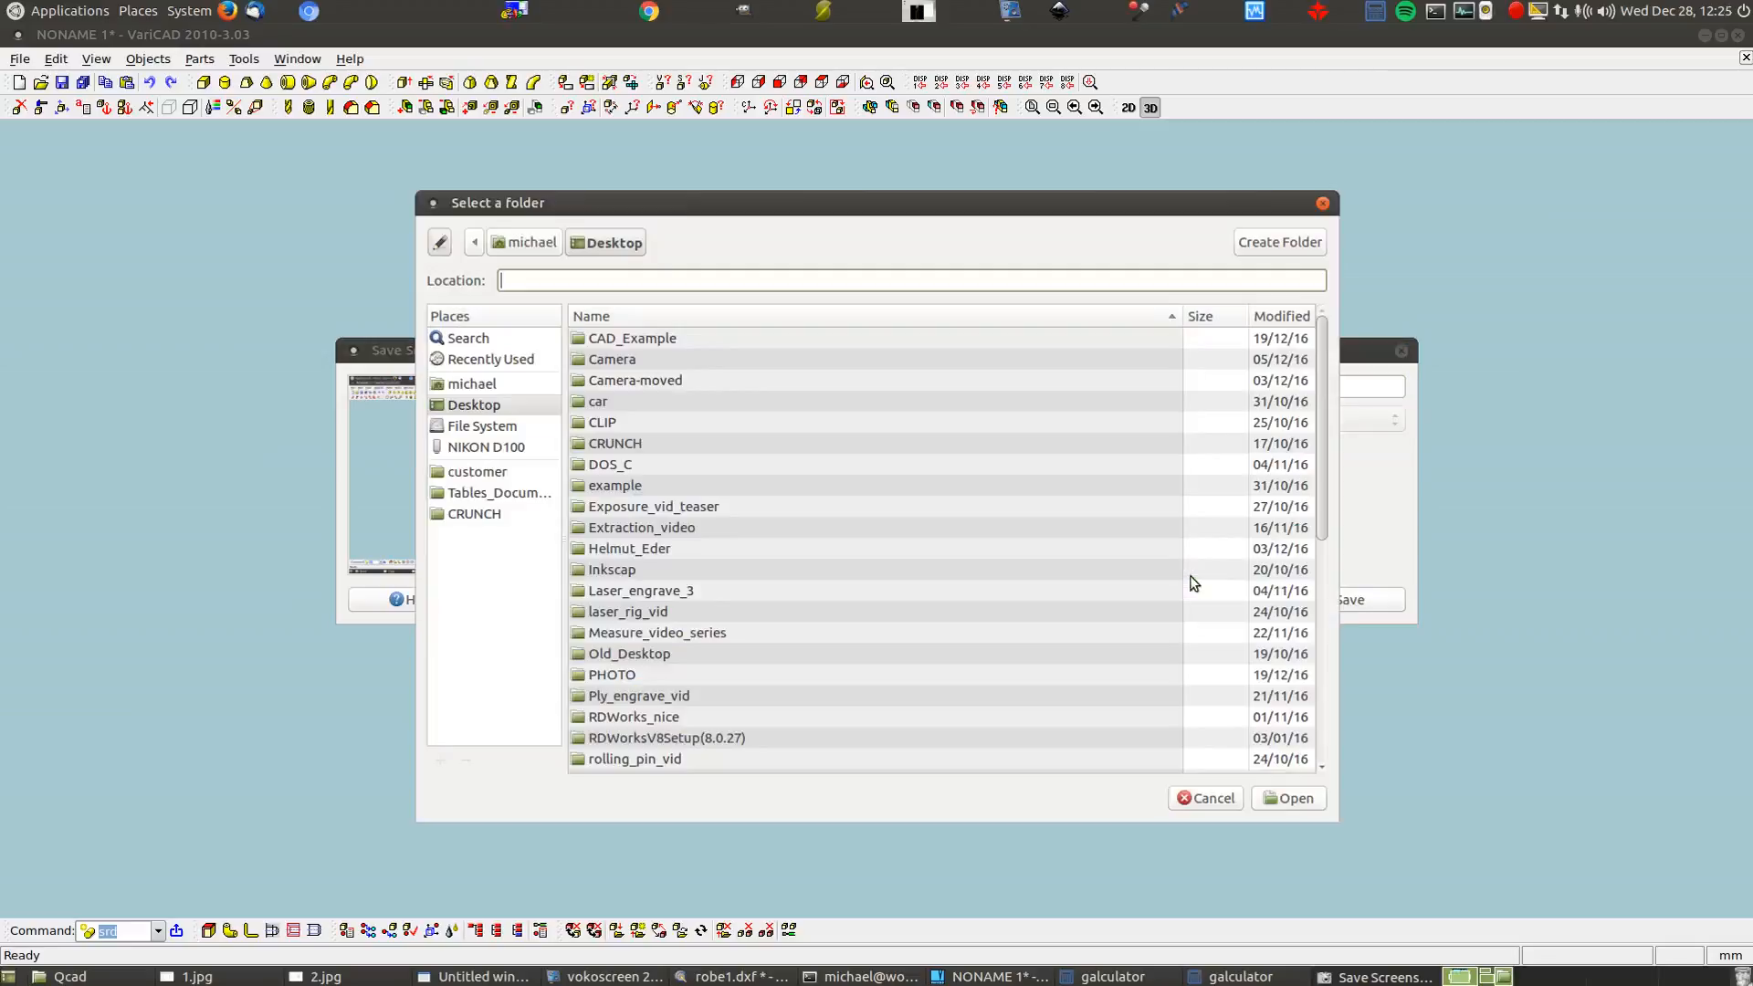
pyautogui.doubleClick(639, 338)
pyautogui.click(613, 361)
pyautogui.doubleClick(613, 361)
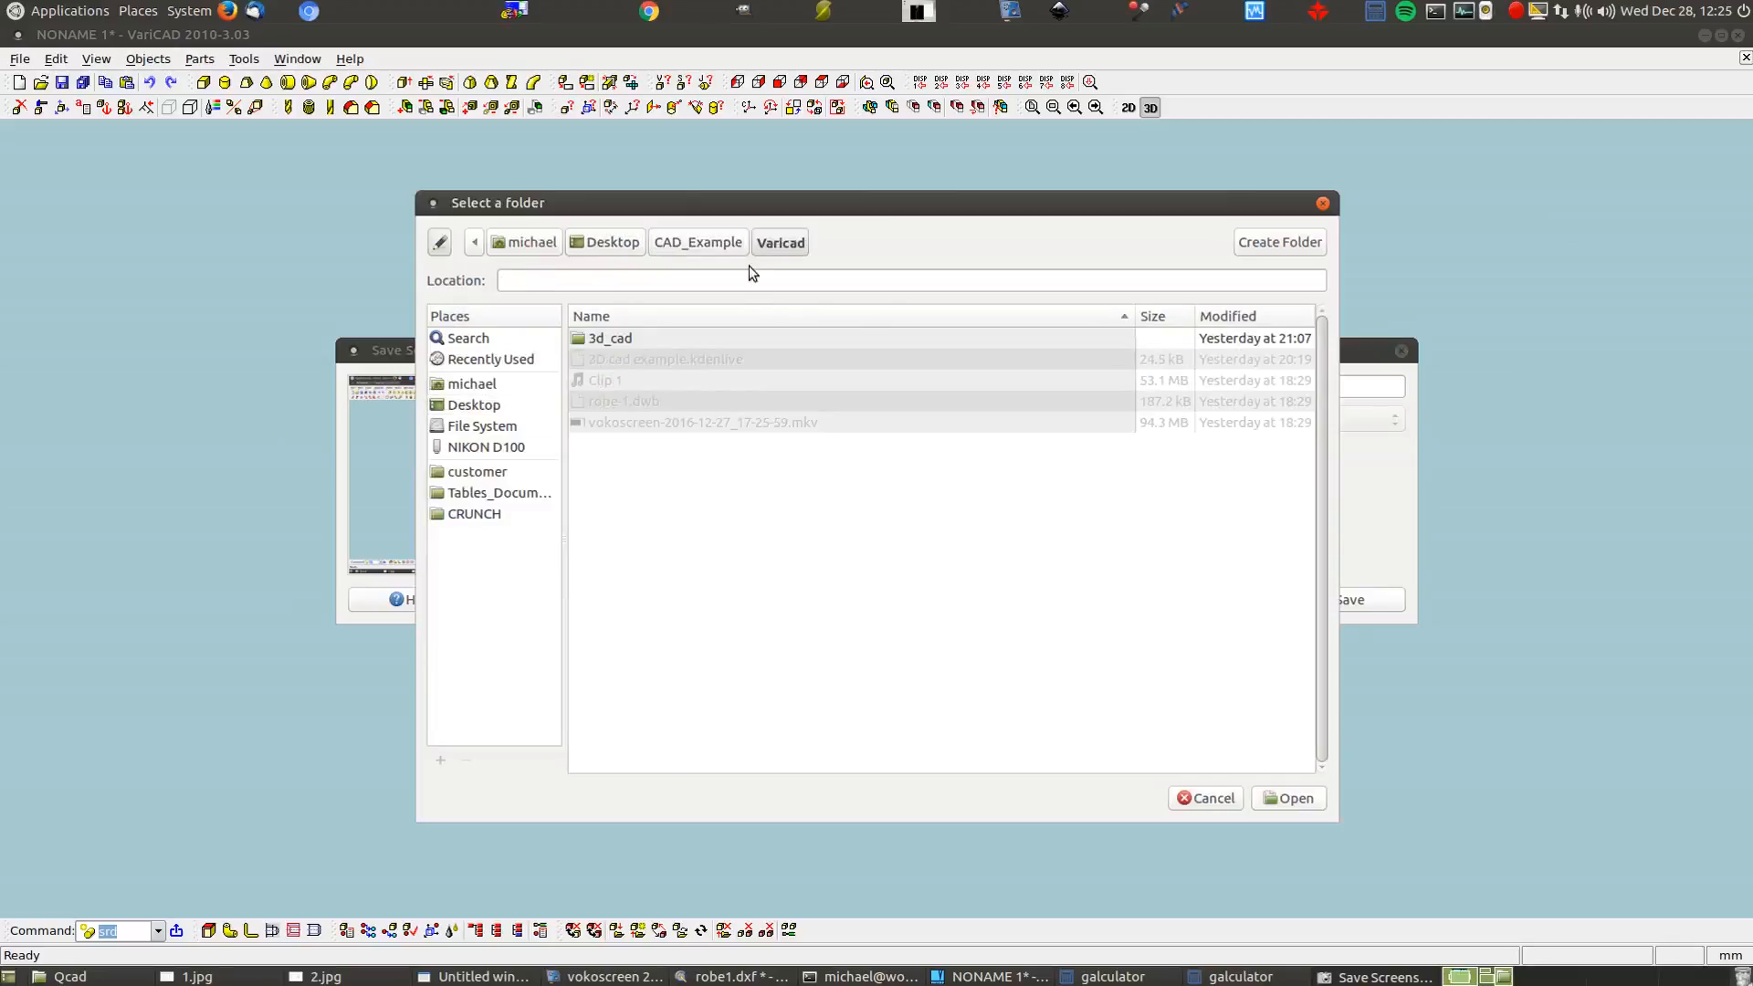
pyautogui.press('Return')
pyautogui.click(1339, 599)
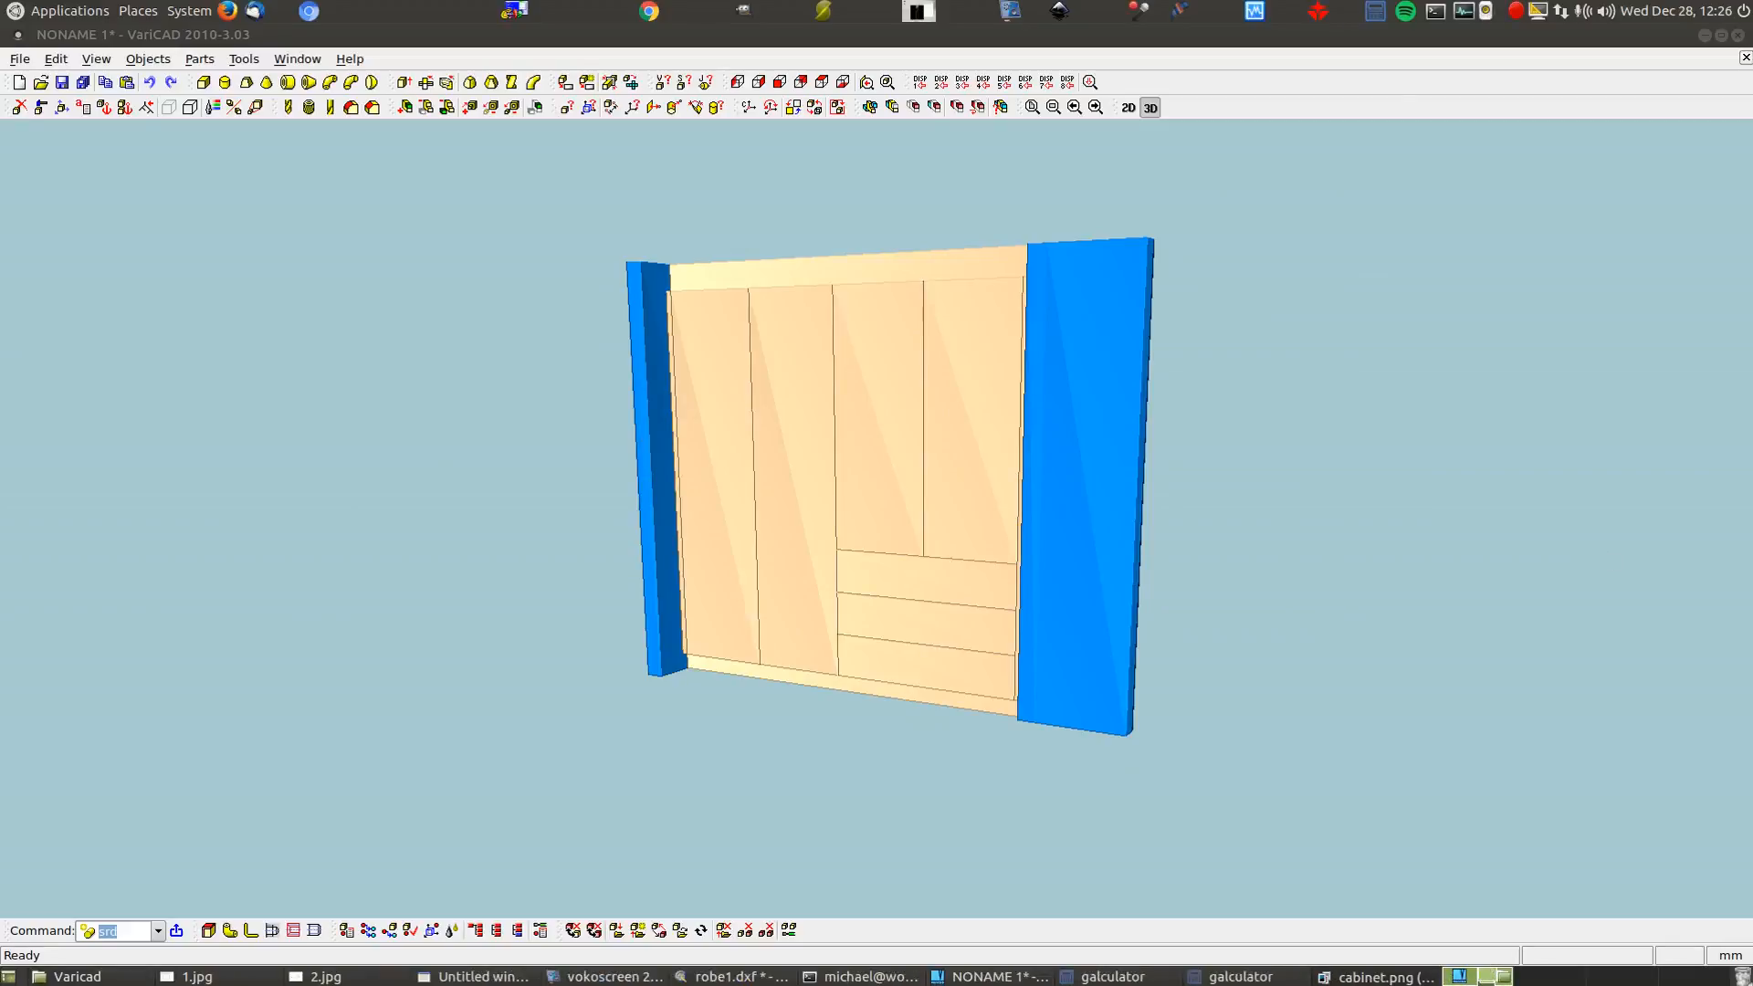
# Crop cabinet.png in Shotwell to the shaded wardrobe view, save it, and close the photo
pyautogui.moveTo(1752, 89); pyautogui.dragTo(981, 102)
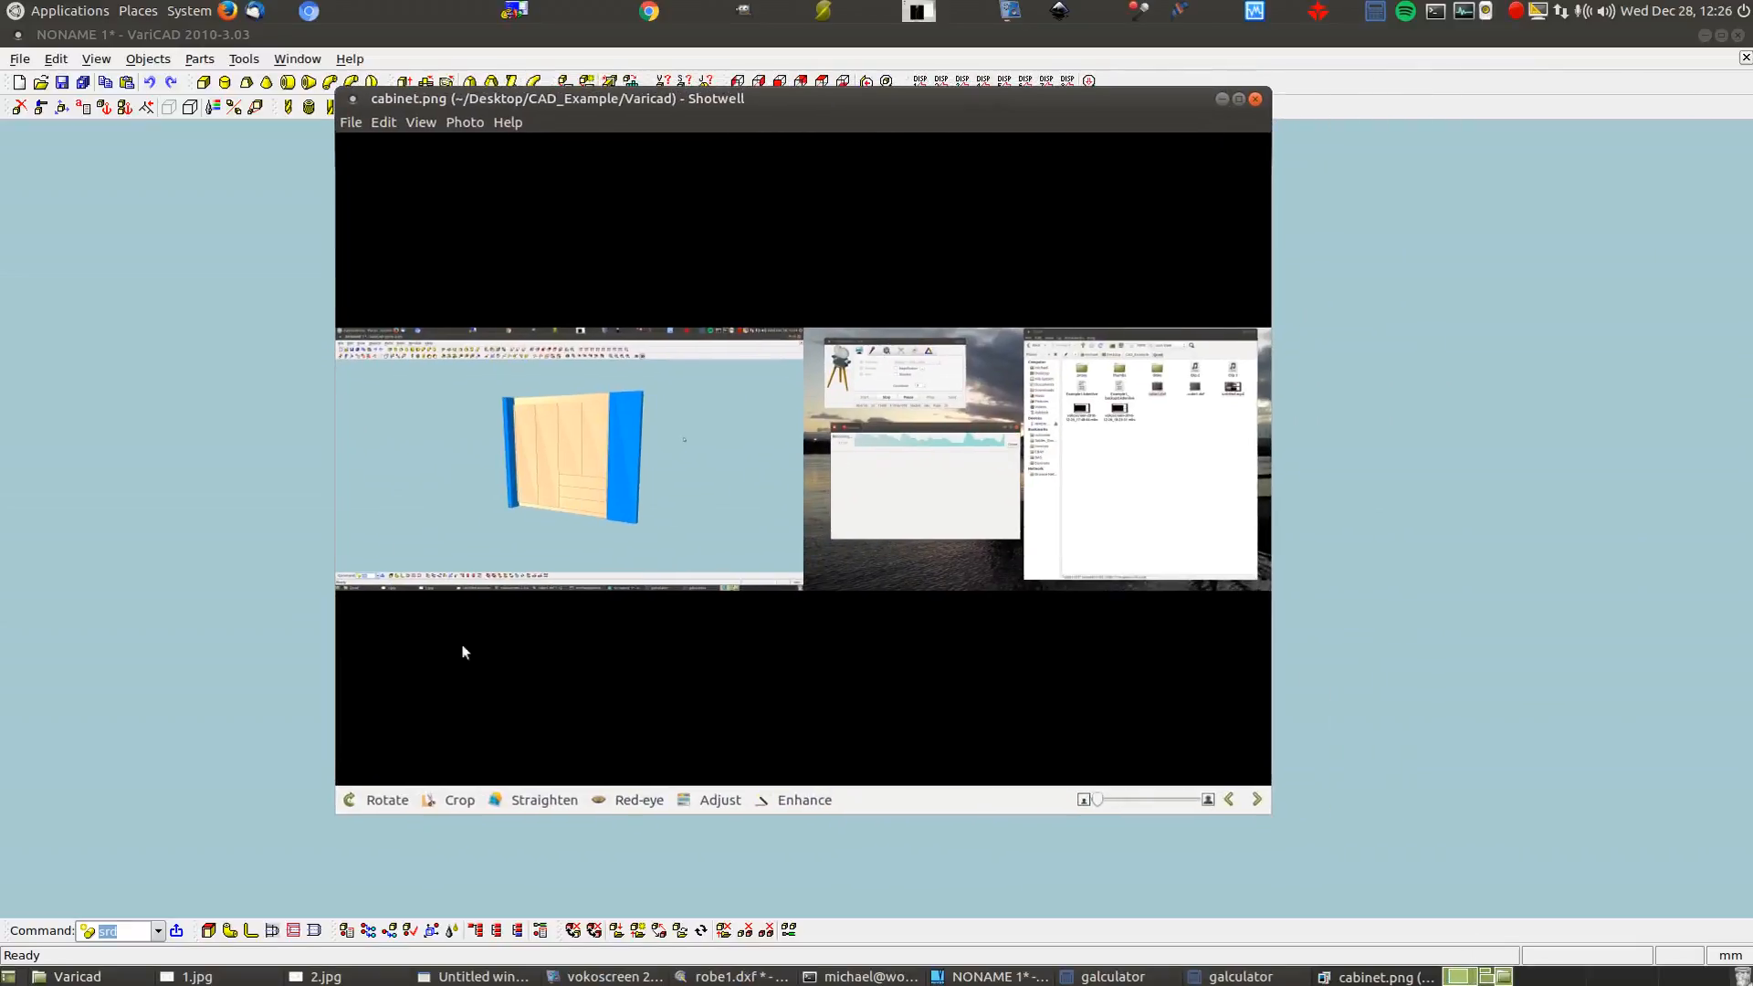
pyautogui.click(452, 800)
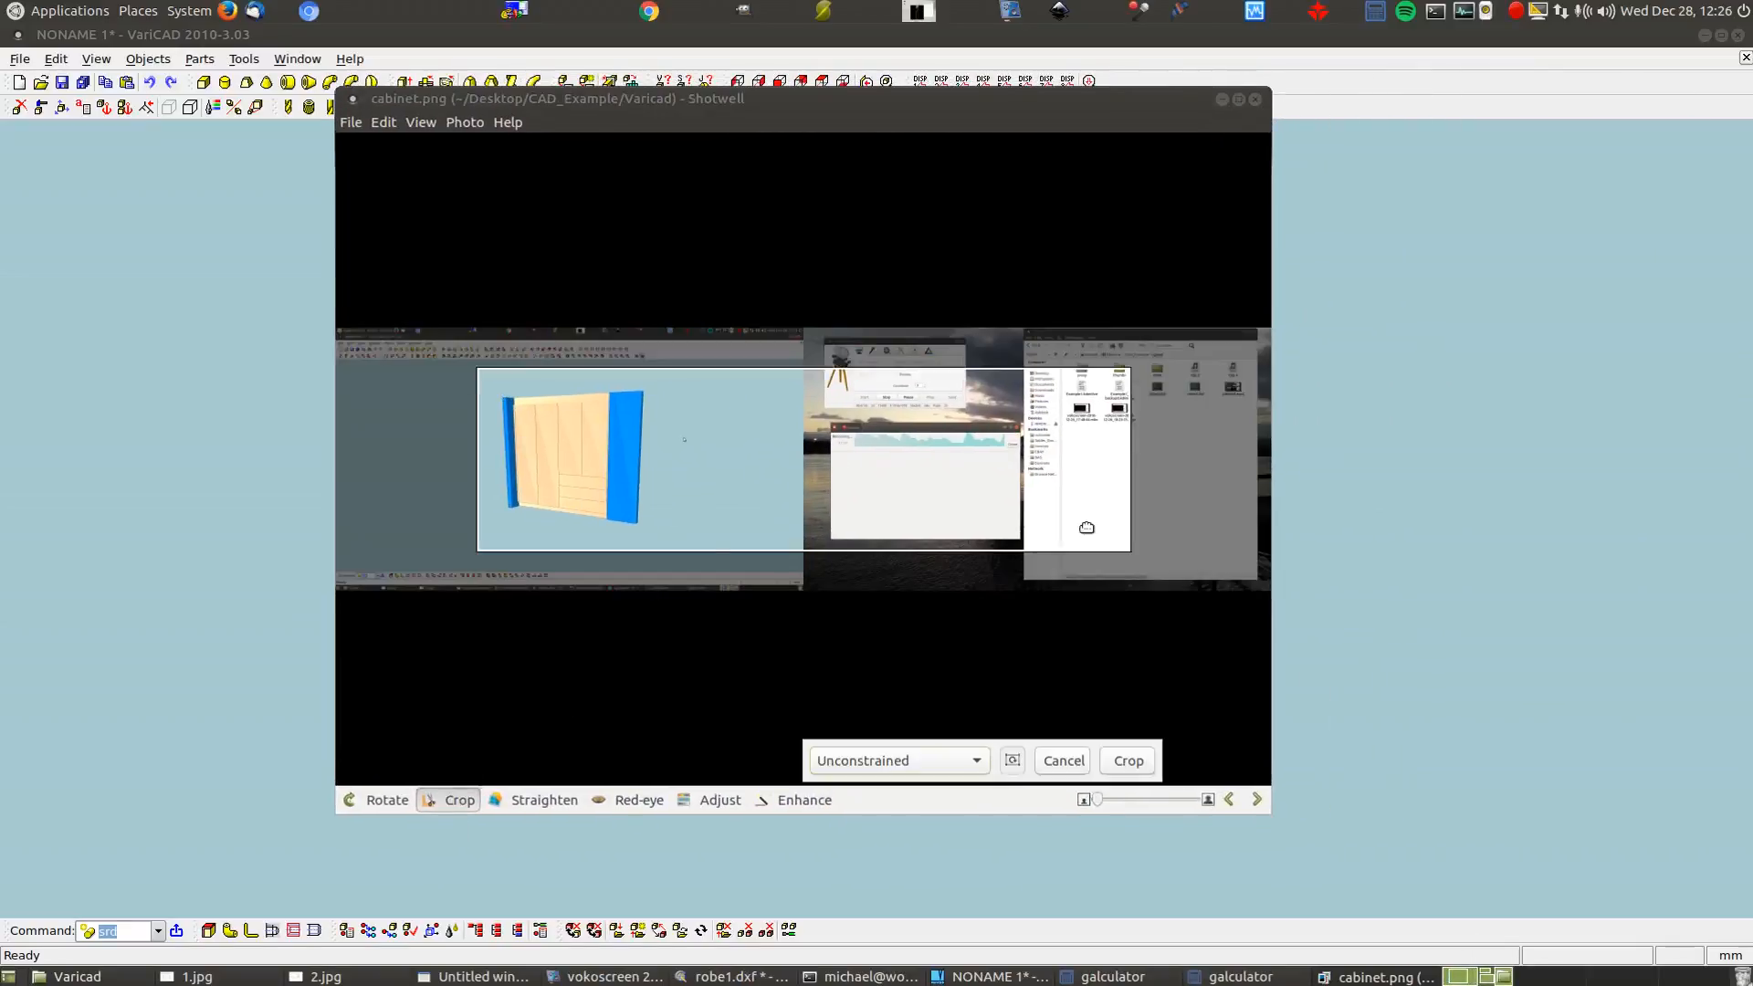
pyautogui.moveTo(1124, 468); pyautogui.dragTo(668, 455)
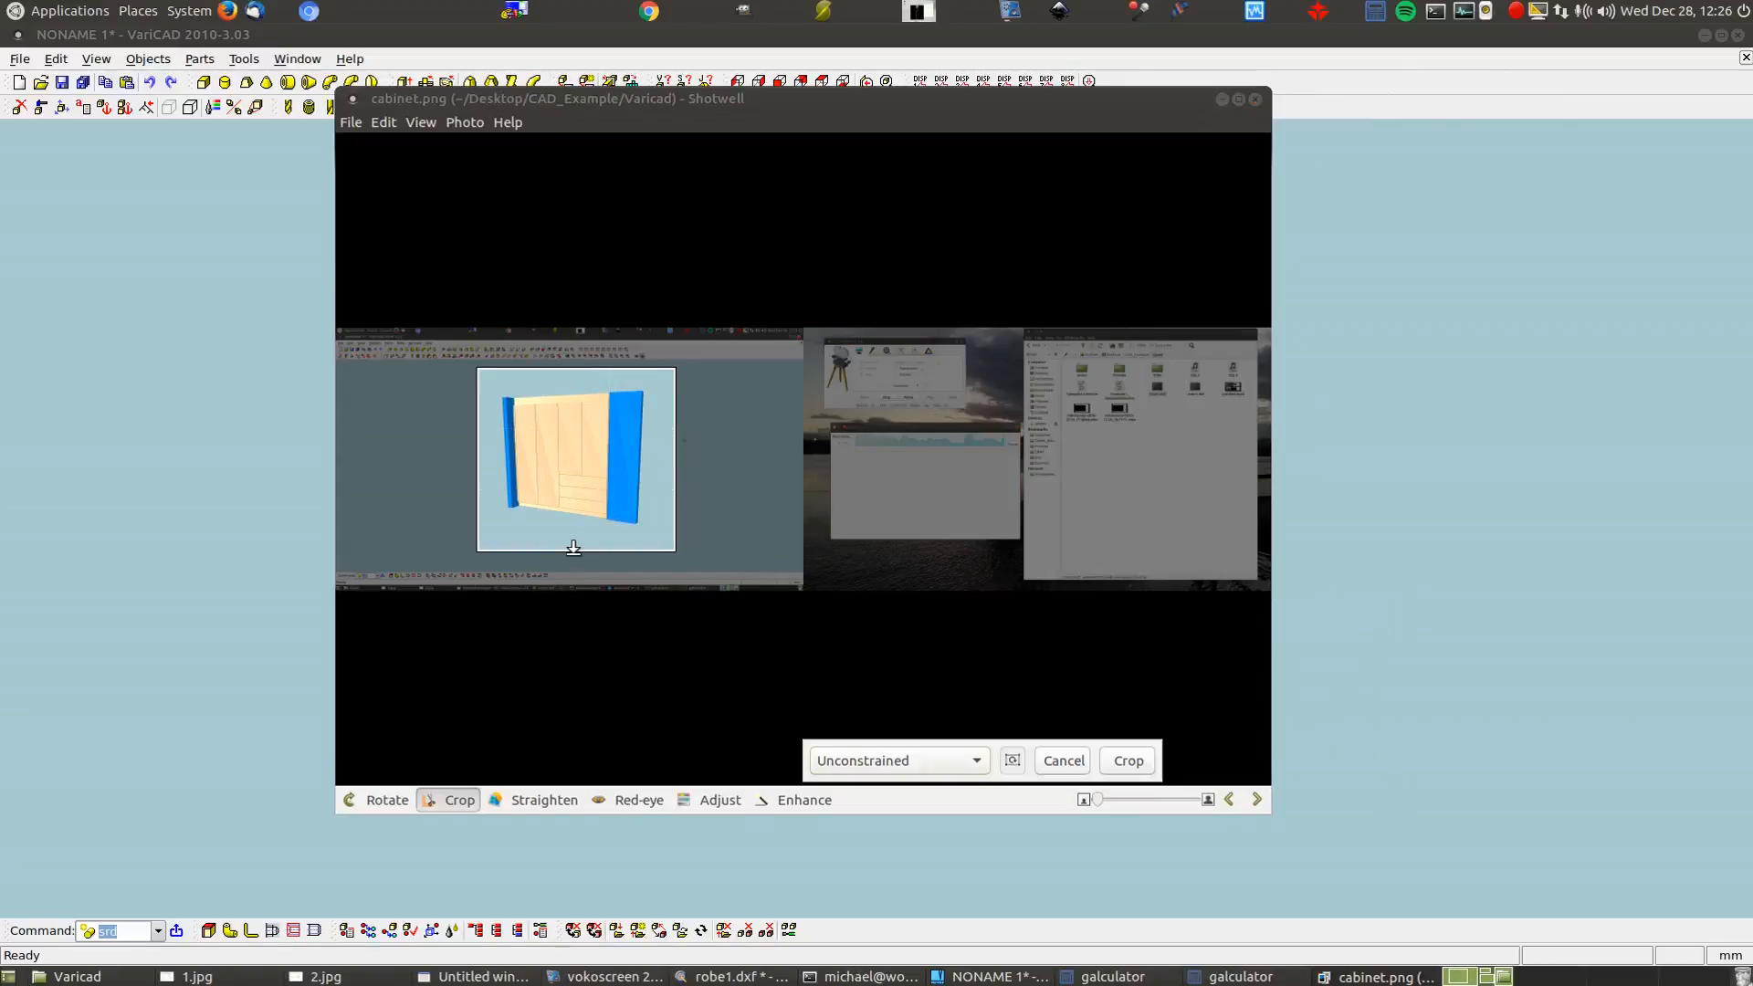
pyautogui.moveTo(574, 545); pyautogui.dragTo(574, 528)
pyautogui.moveTo(580, 369); pyautogui.dragTo(580, 382)
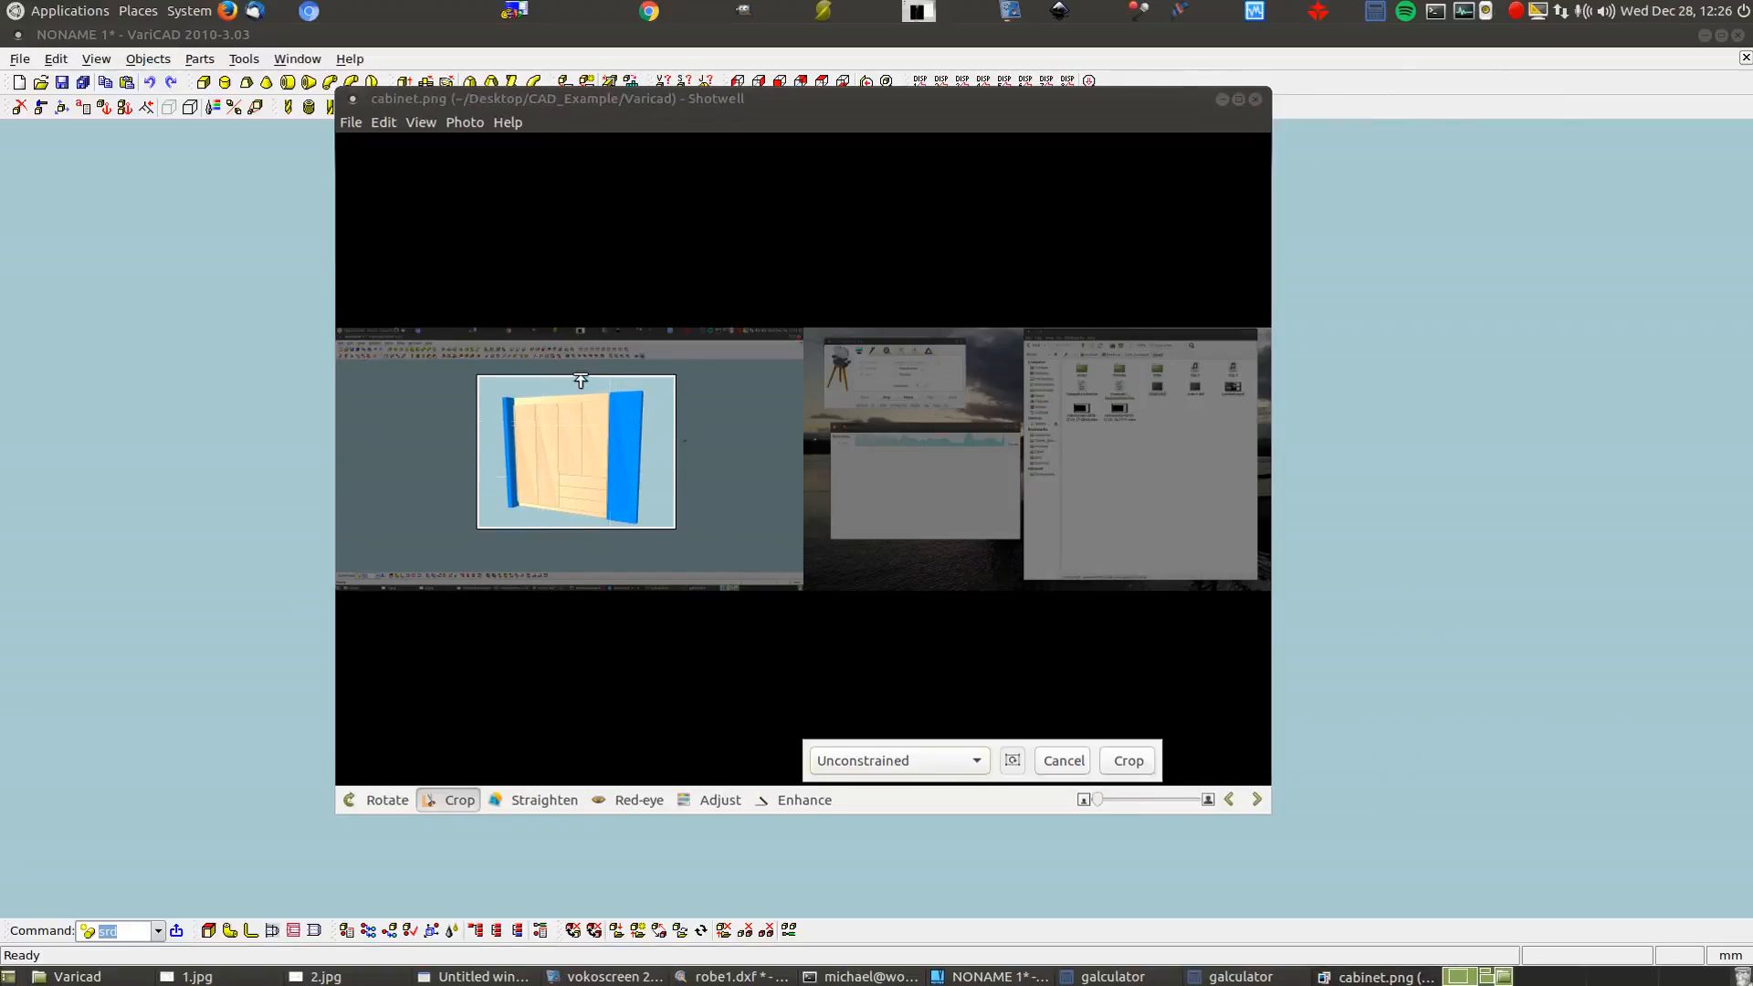
pyautogui.click(1129, 761)
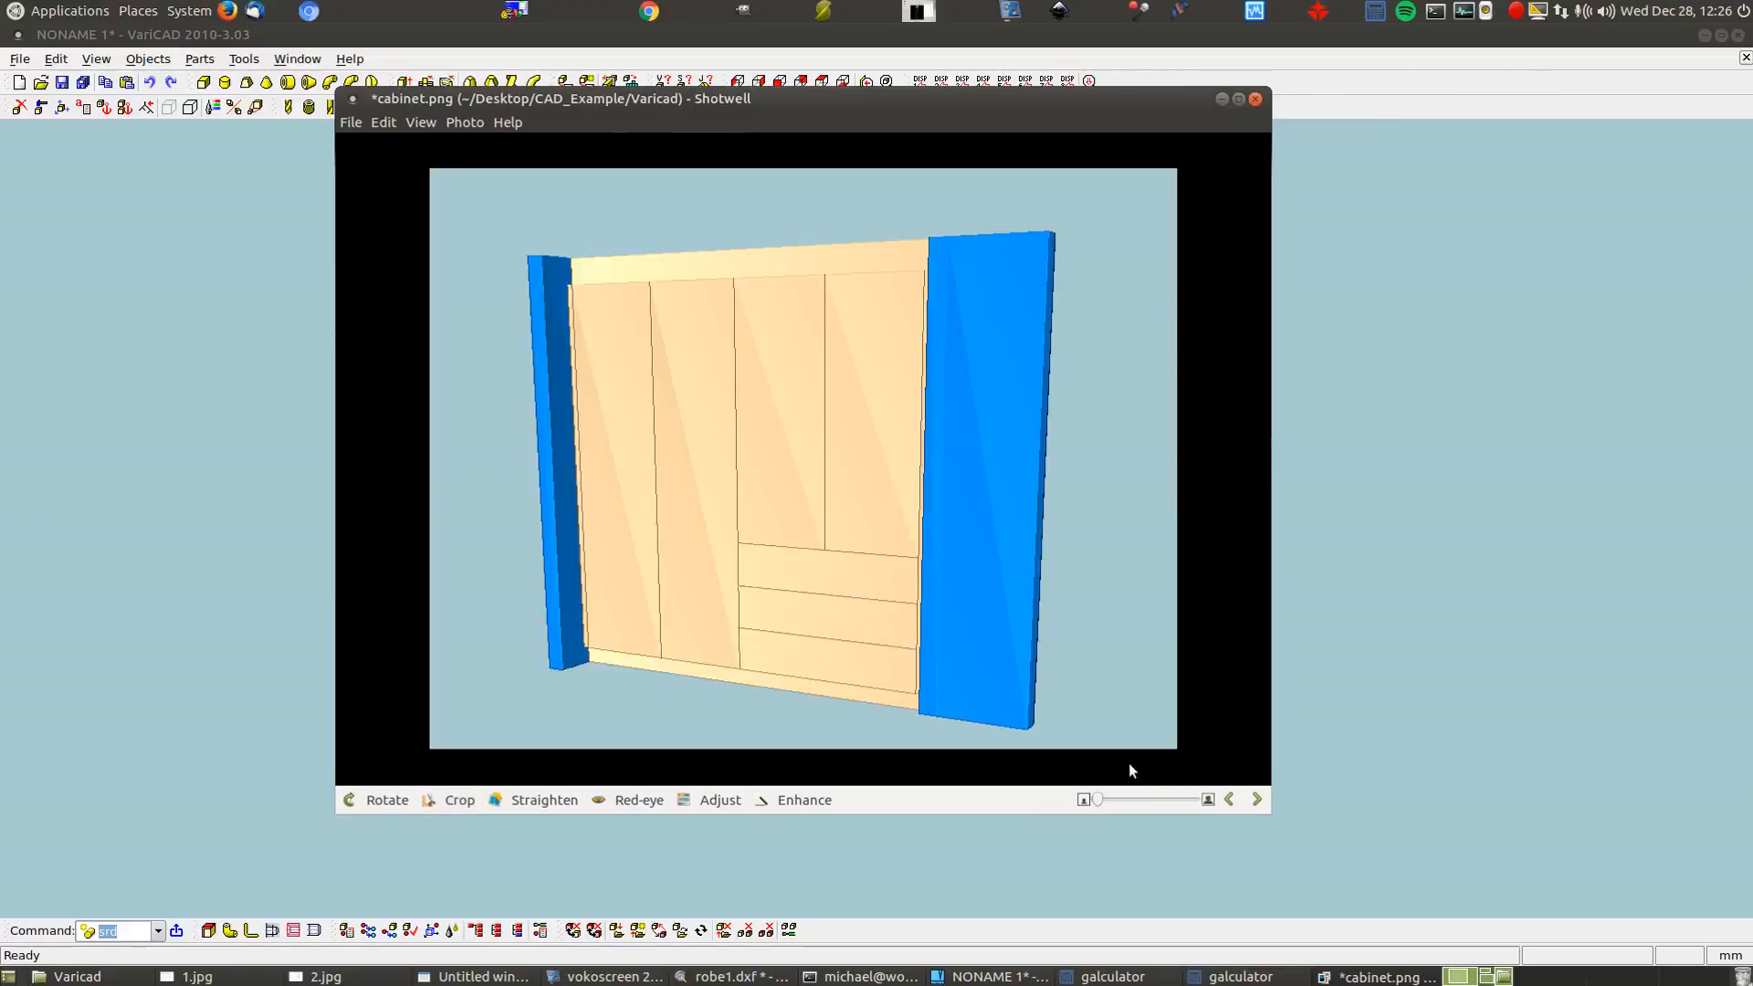
pyautogui.hotkey('ctrl', 's')
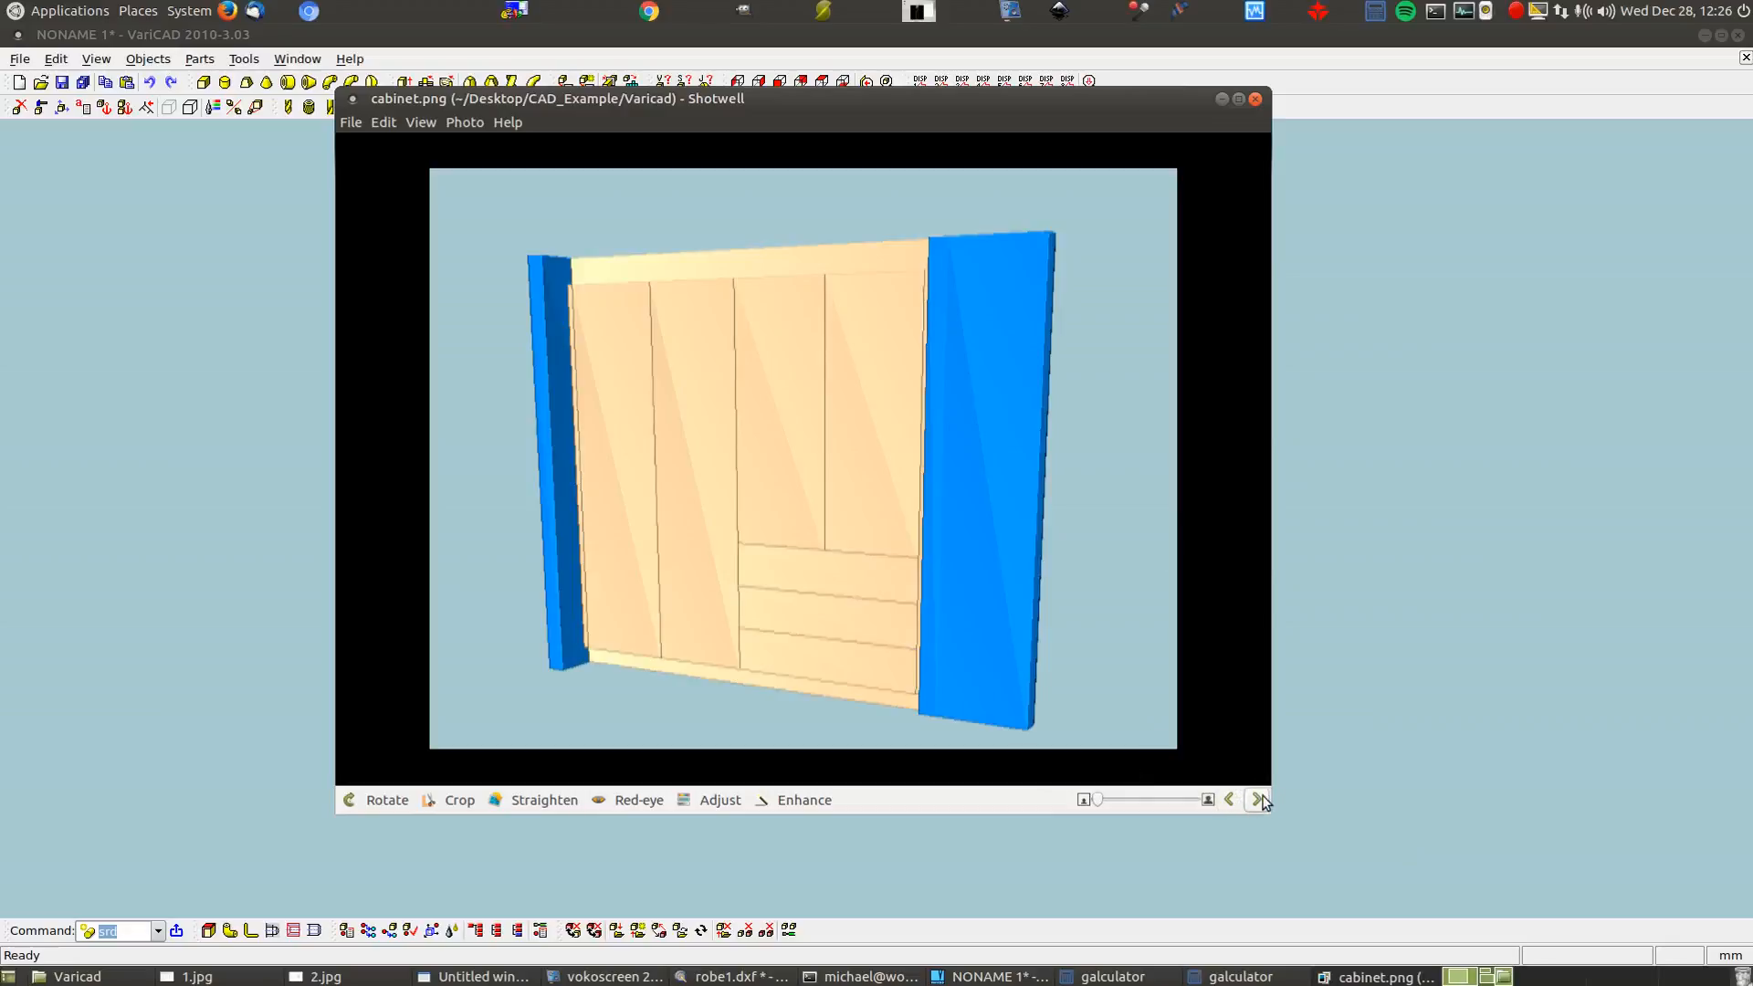
pyautogui.click(1255, 98)
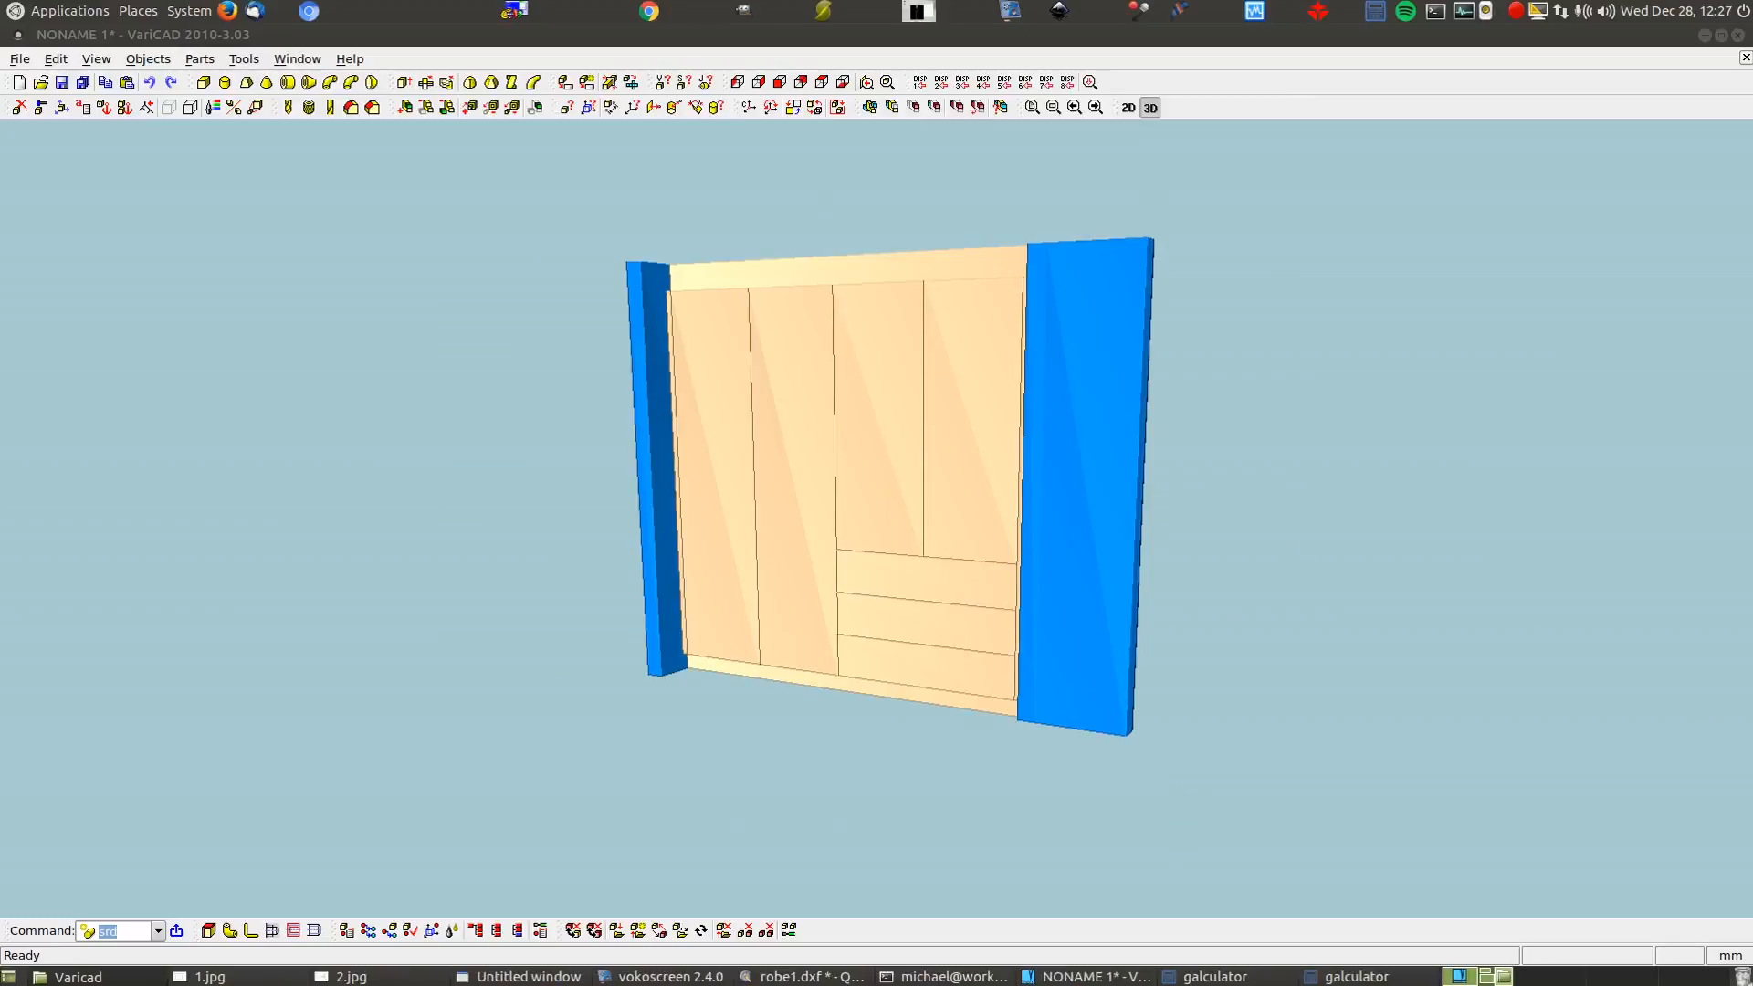
# View the cropped 818 × 635 cabinet.png, close it, and orbit the wardrobe to show its top and right side
pyautogui.moveTo(1752, 36); pyautogui.dragTo(811, 200)
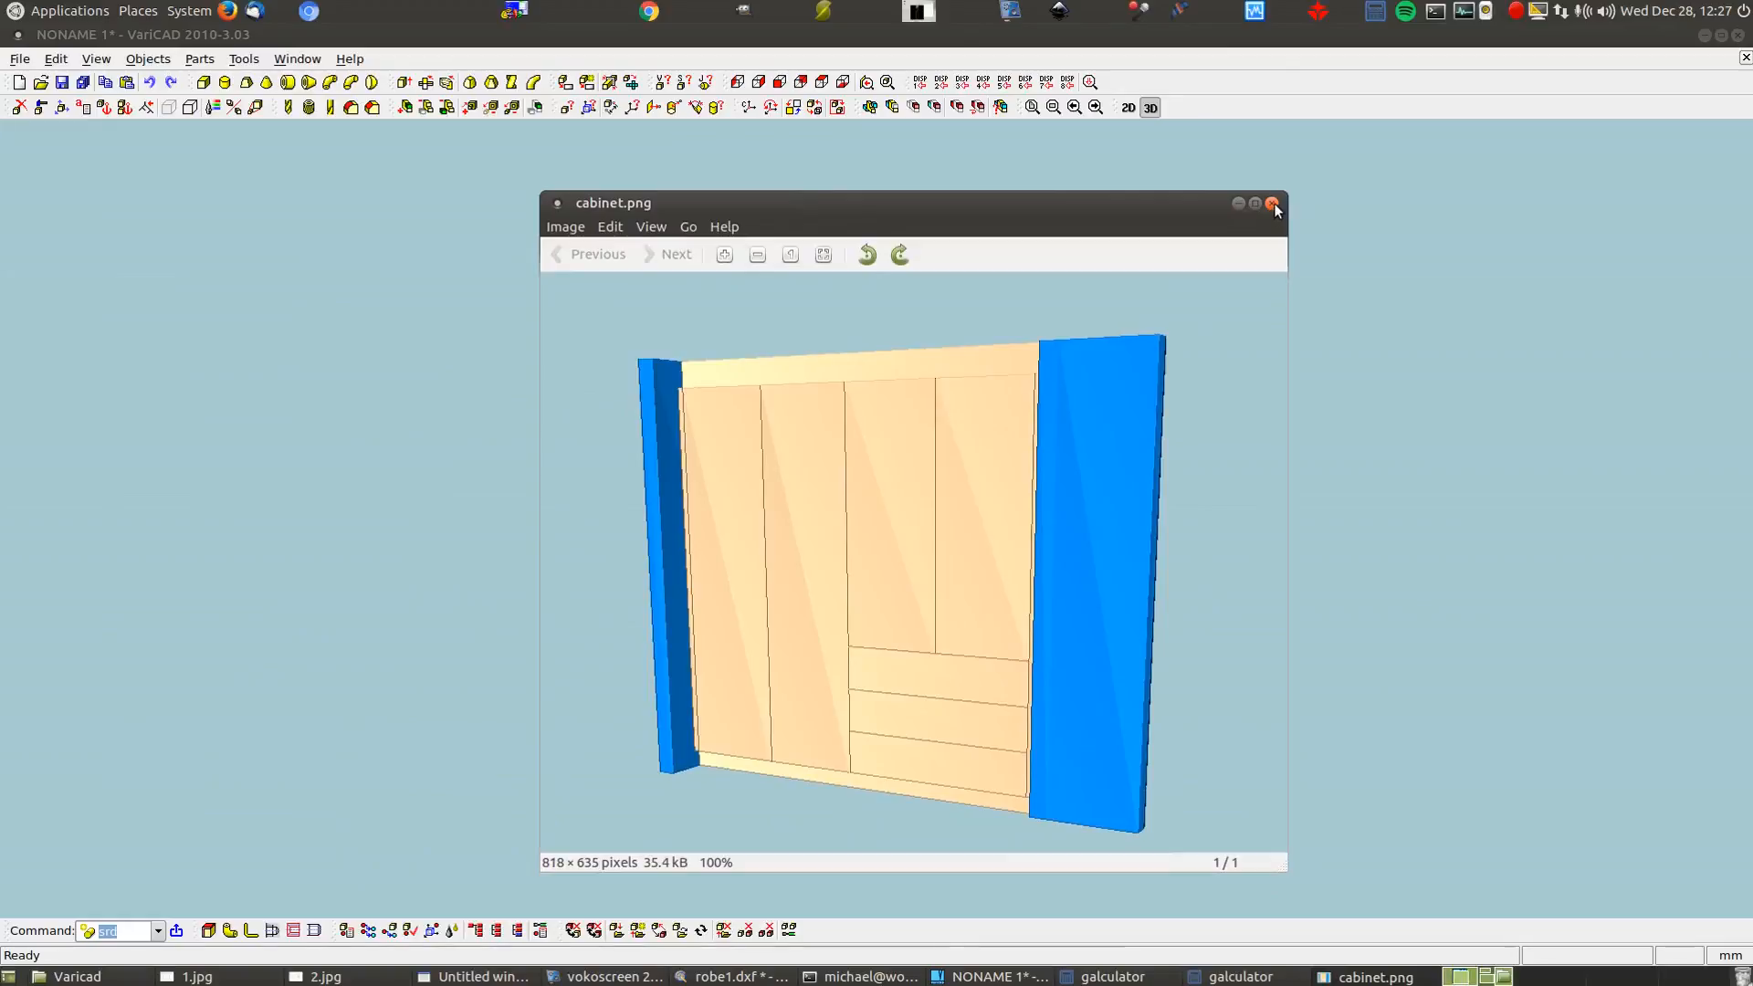
pyautogui.click(1273, 204)
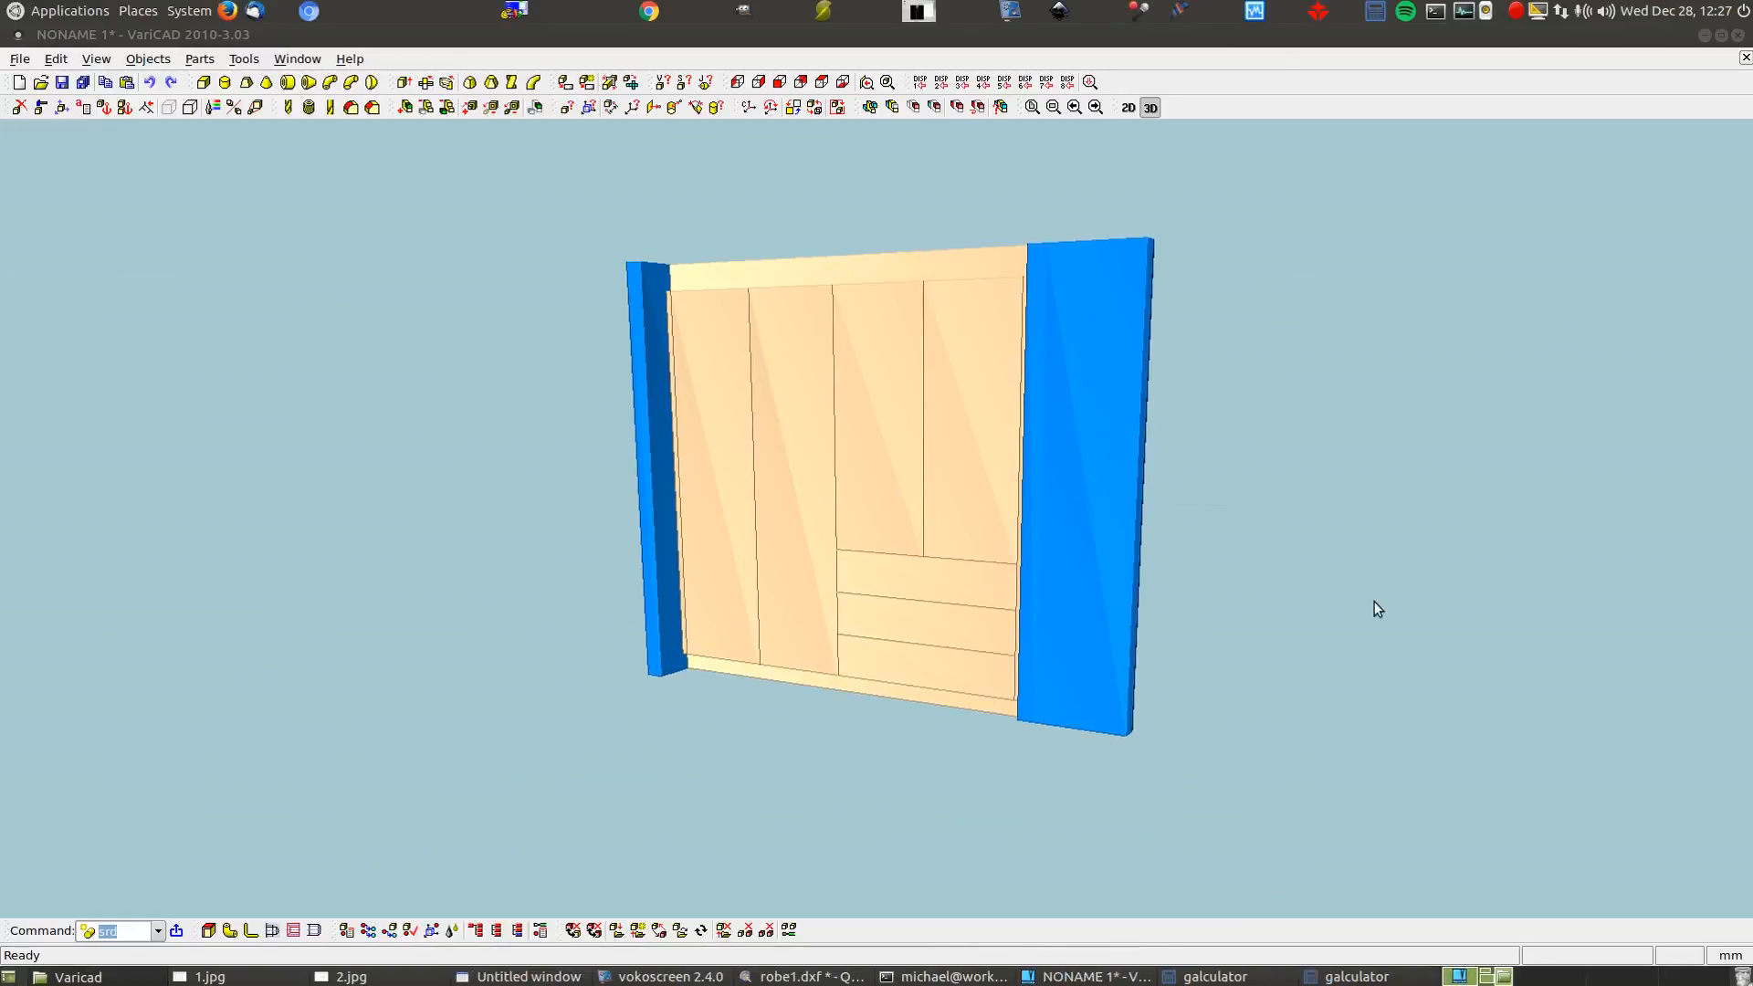
pyautogui.moveTo(1302, 548); pyautogui.dragTo(1311, 493, button='middle')
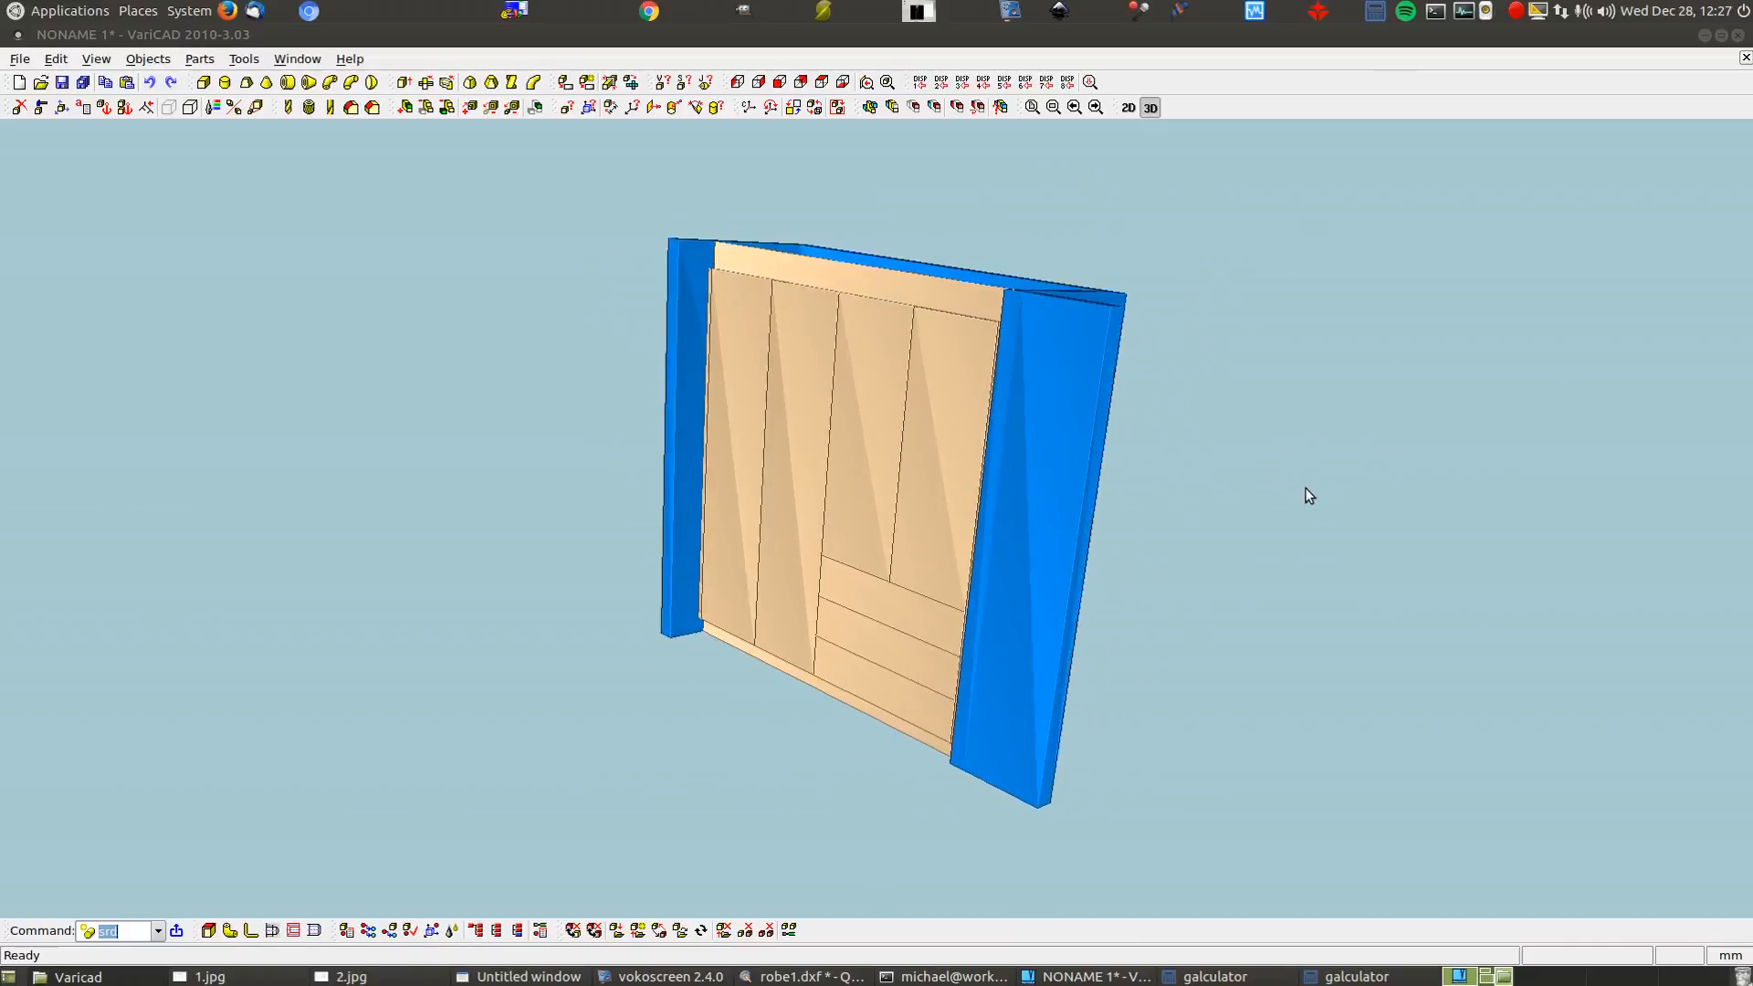